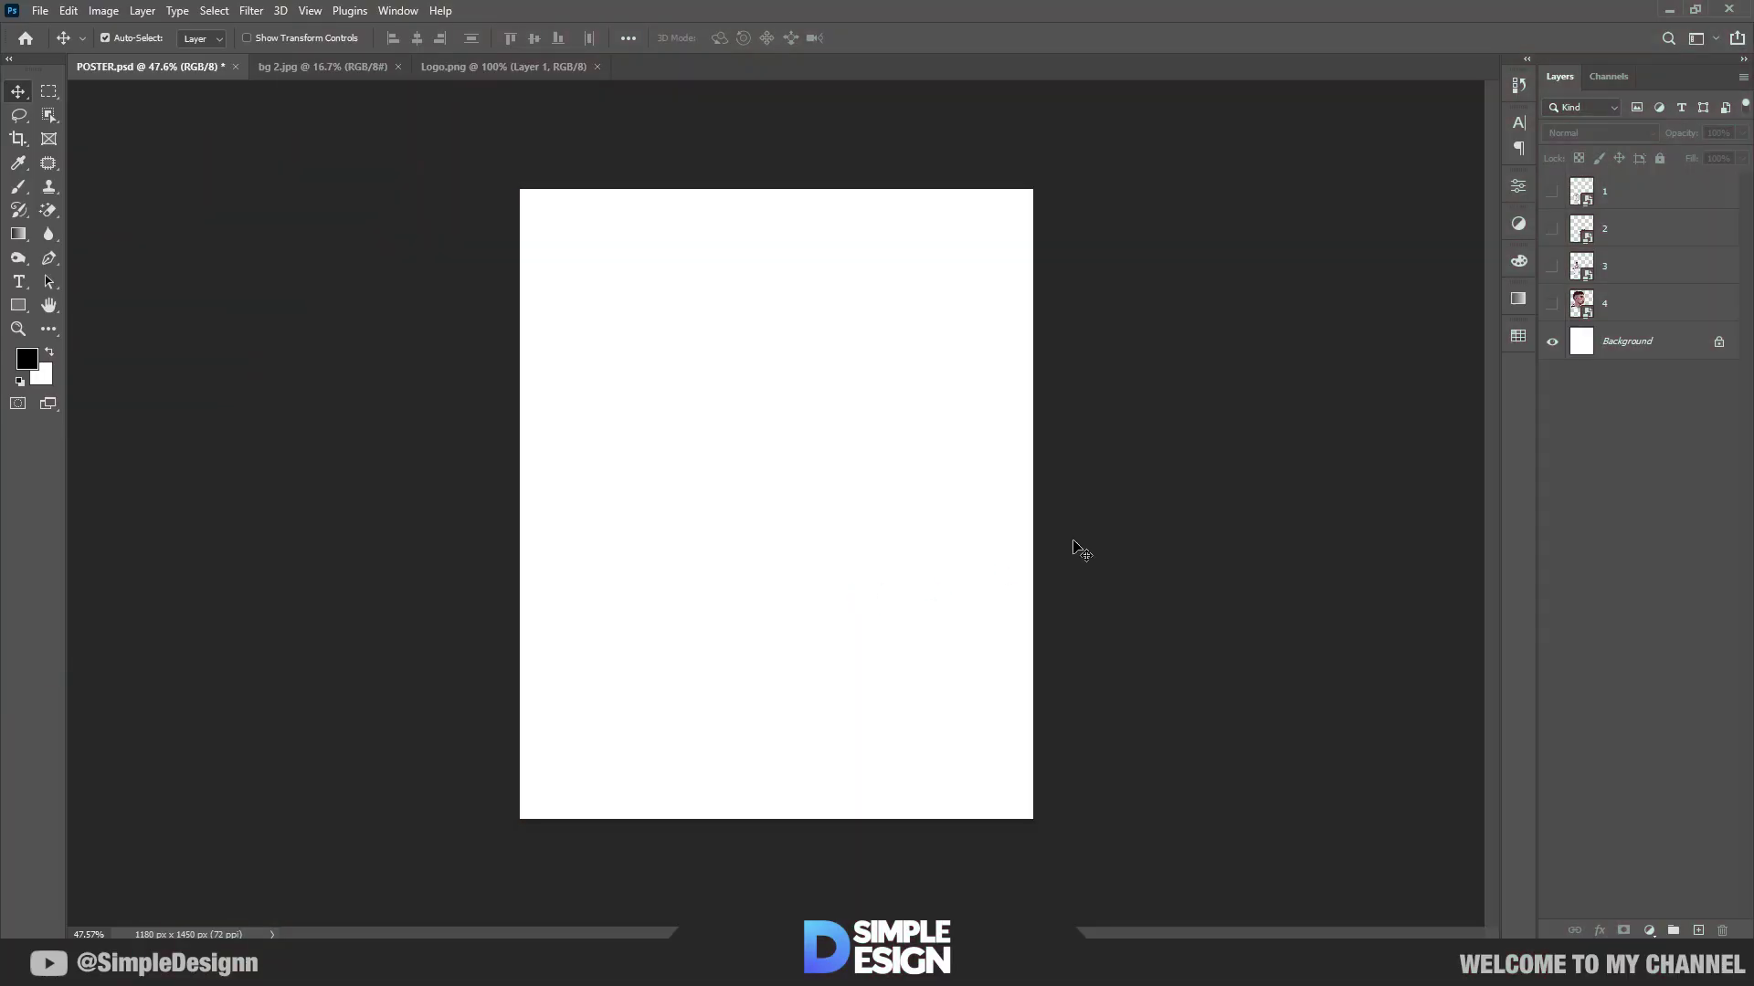
Step: Make player cutout layers 1–4 visible and add an empty layer above the white Background
drag(1550, 317, 1556, 195)
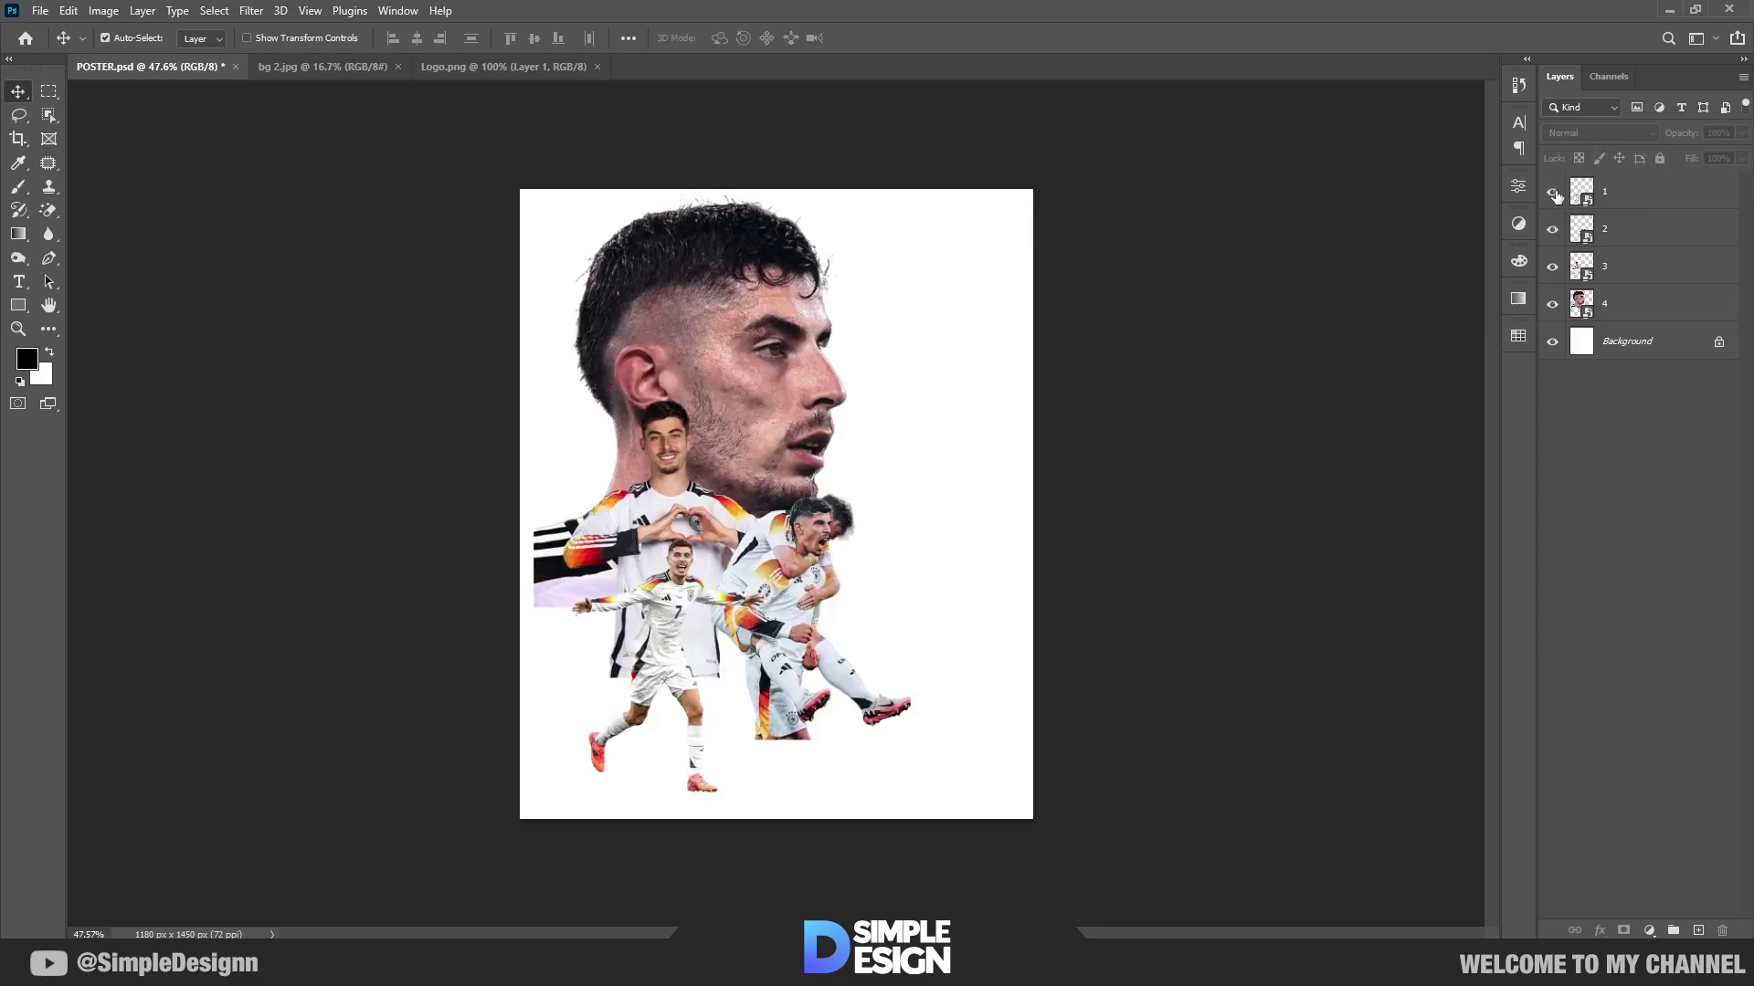
click(1634, 343)
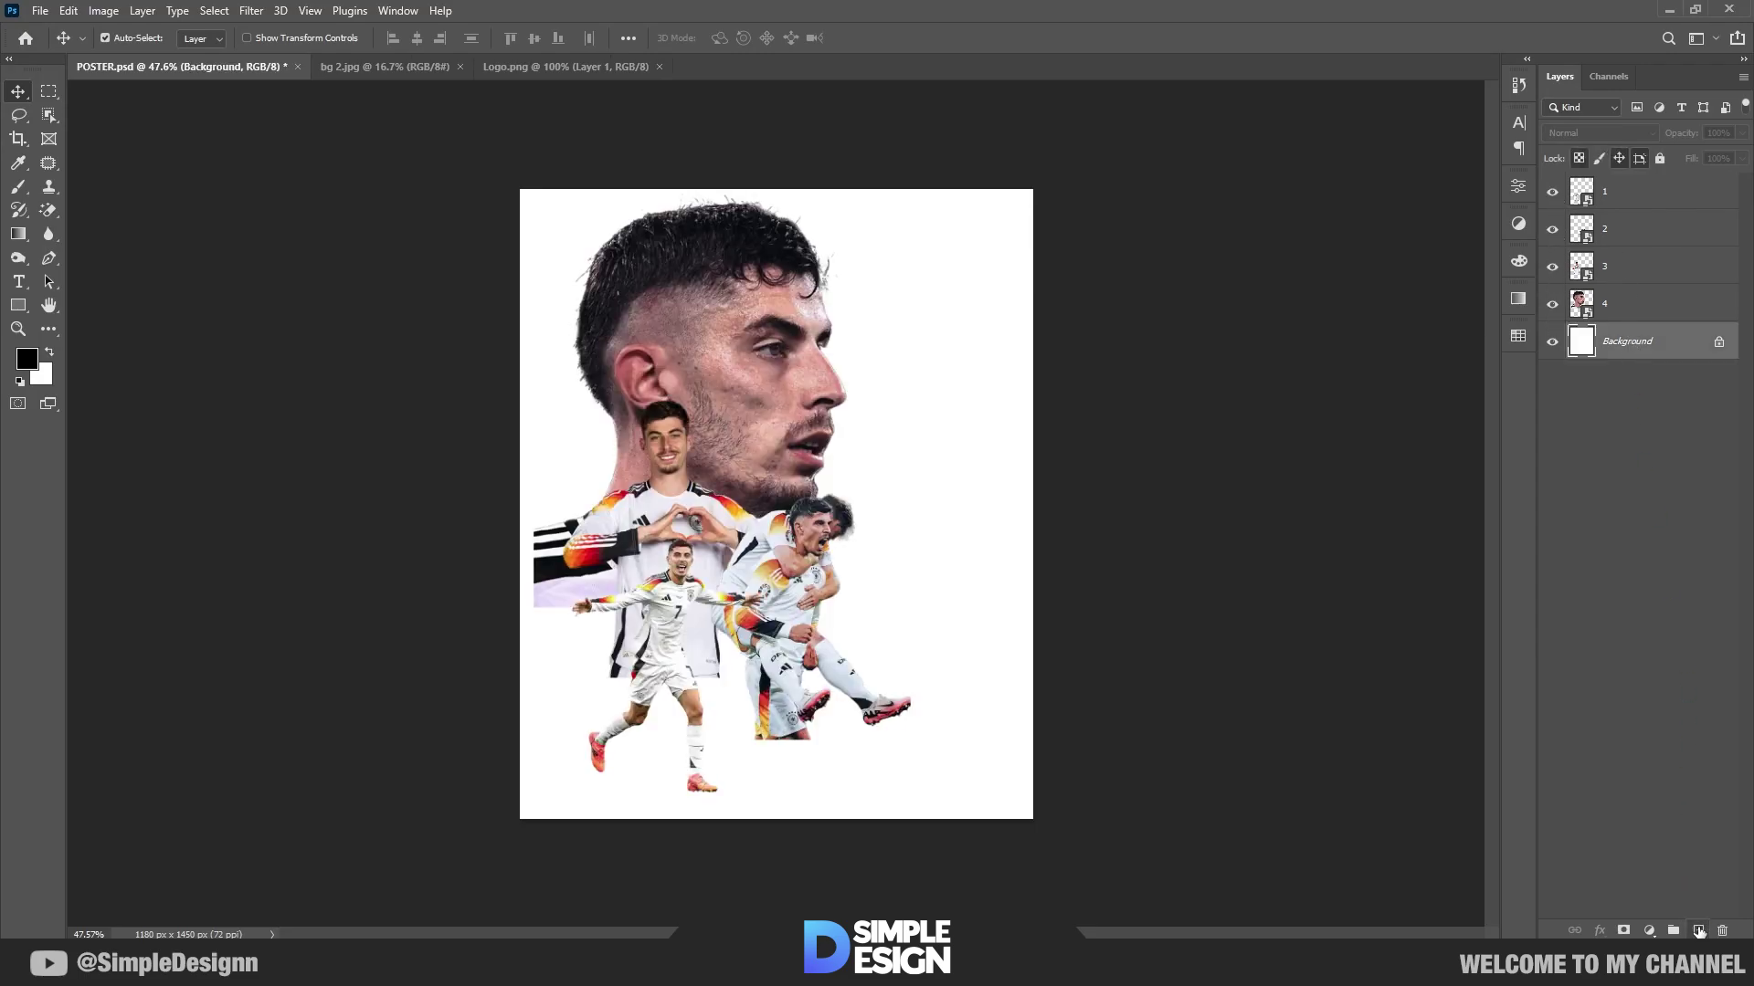
click(1698, 931)
Step: Draw a closed curved Pen path across the lower poster and fill it with white
key(p)
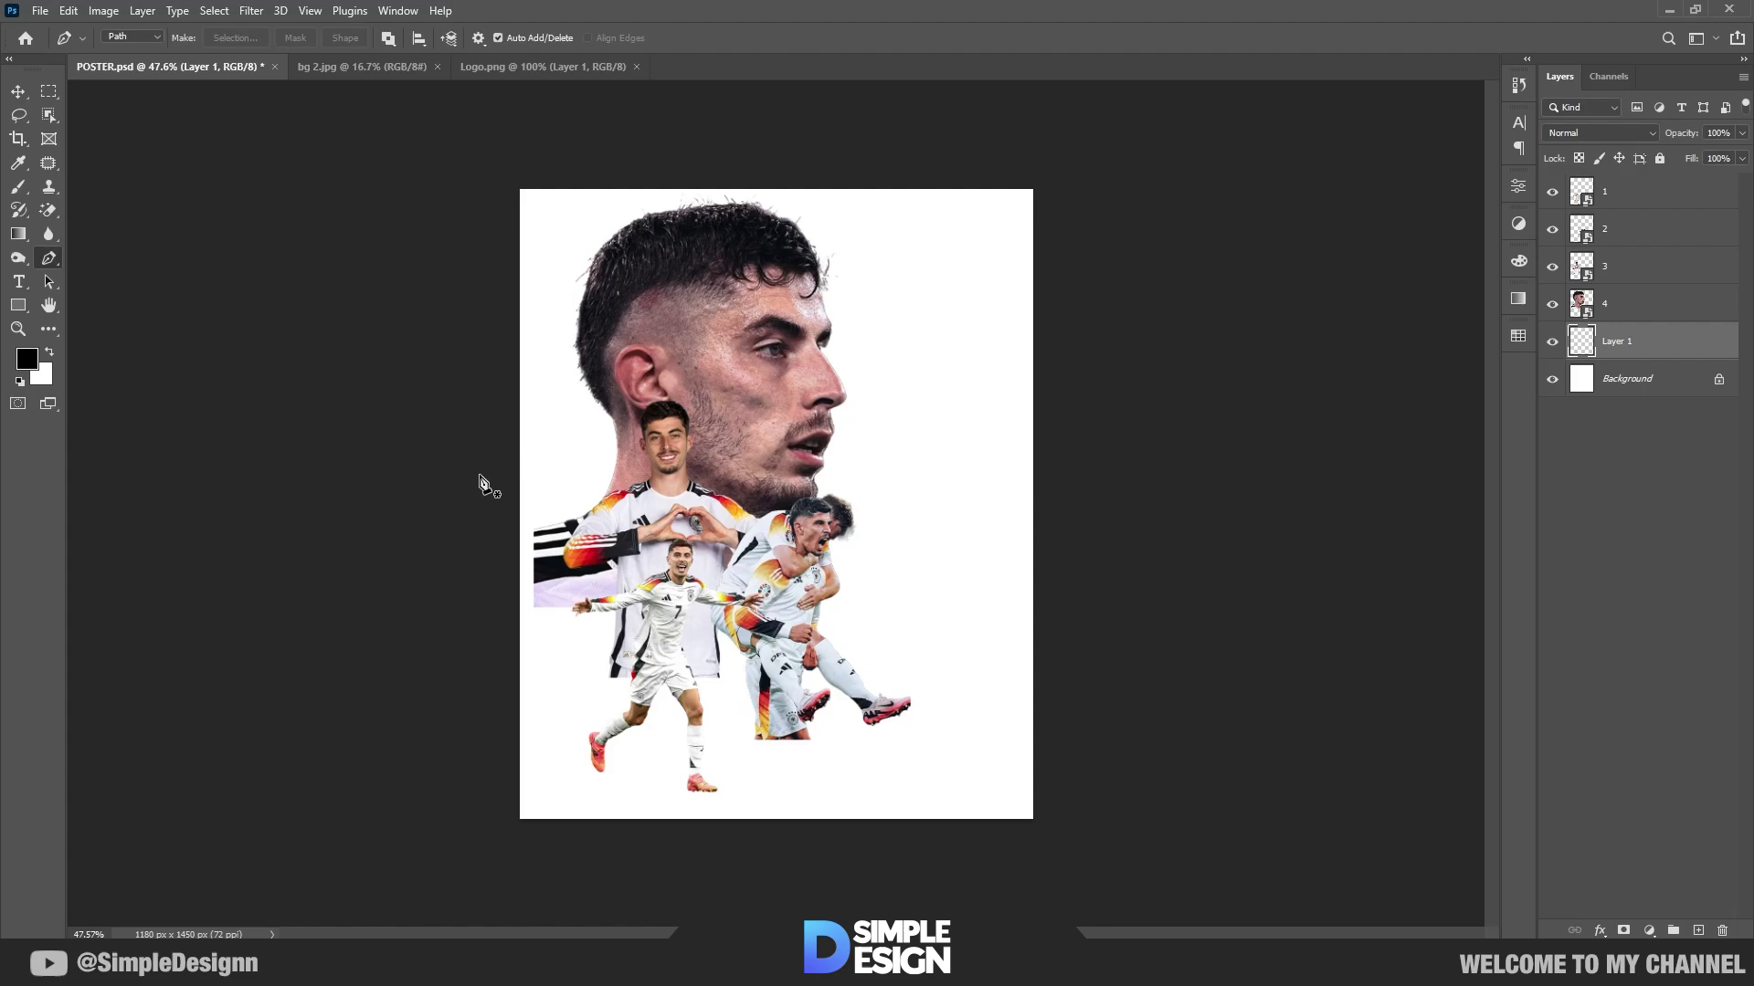
click(480, 475)
mouse_move(1054, 632)
mouse_down()
mouse_move(1348, 423)
mouse_move(1363, 431)
mouse_up()
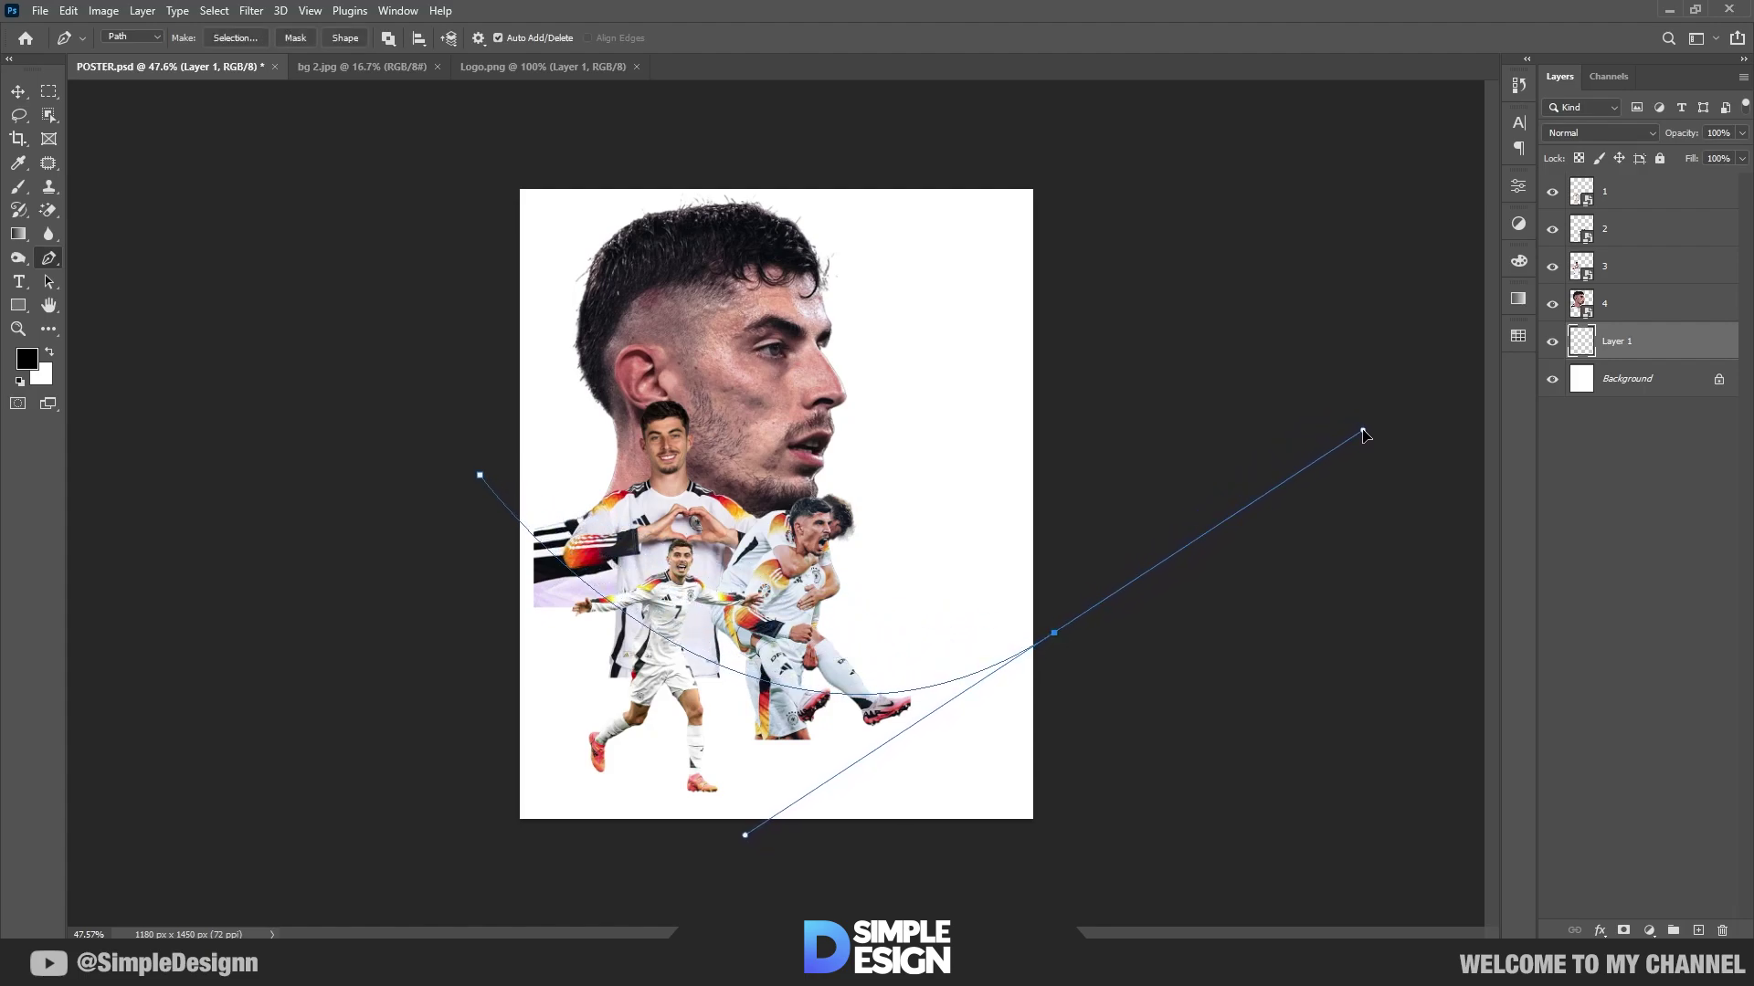
click(1087, 866)
click(412, 882)
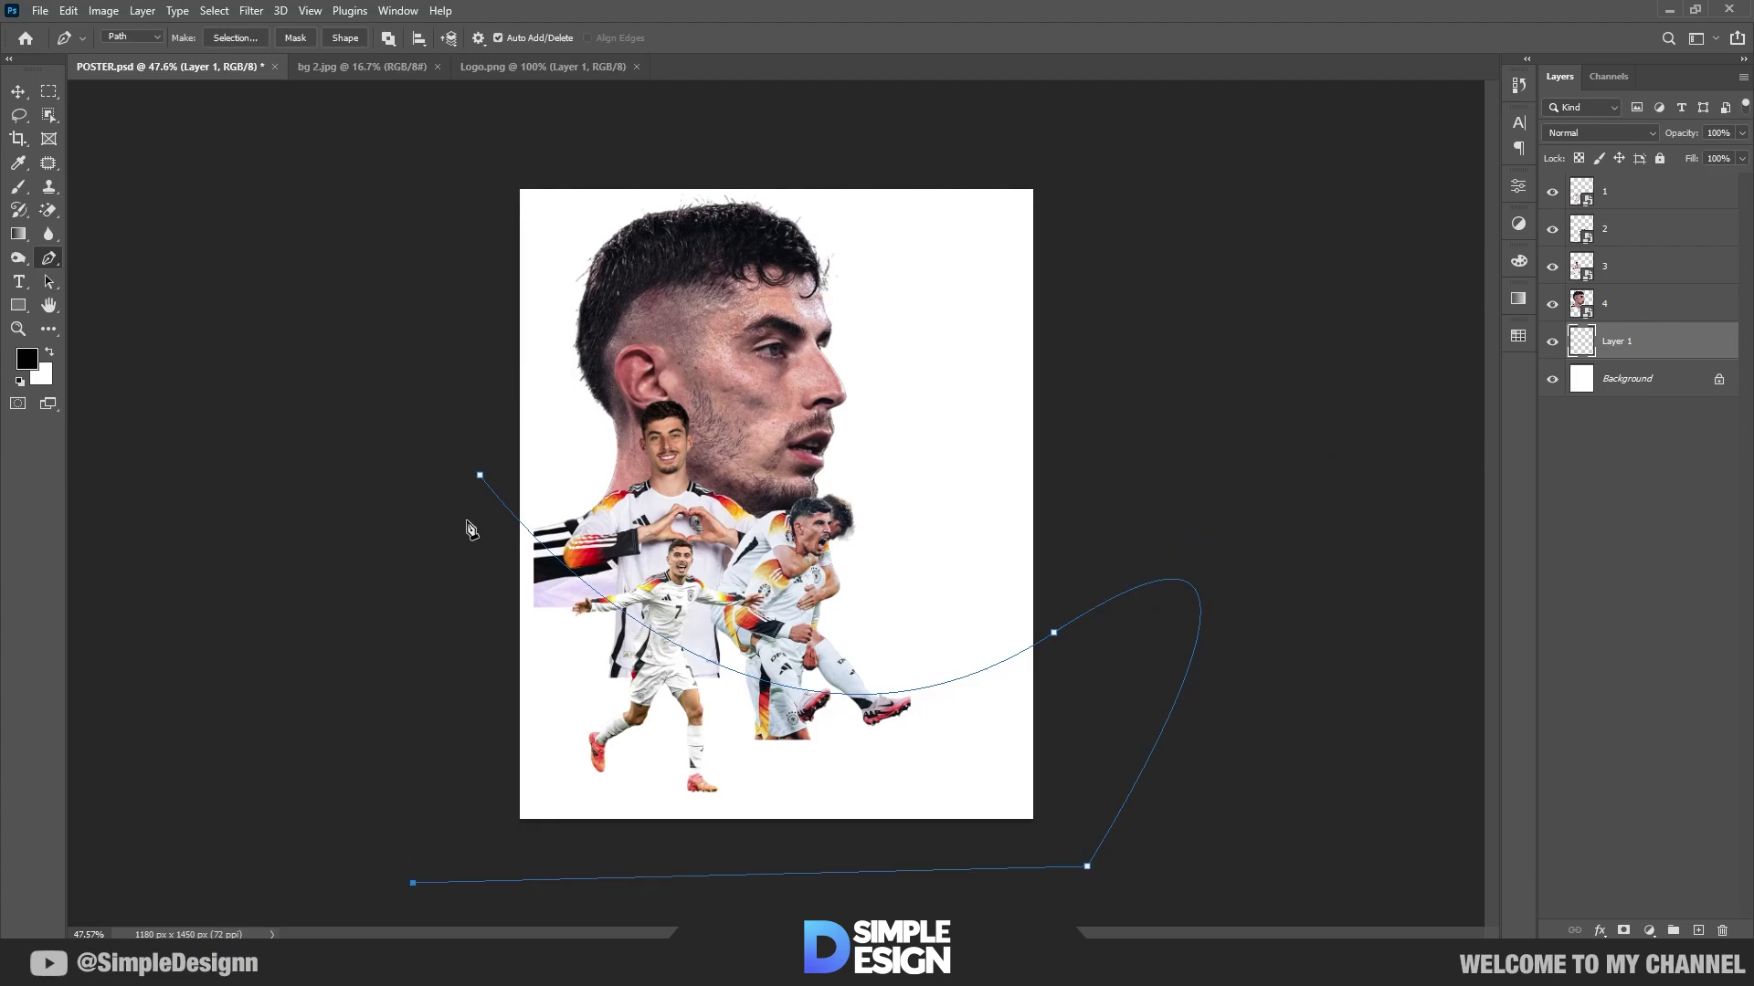
click(481, 475)
key(ctrl+Return)
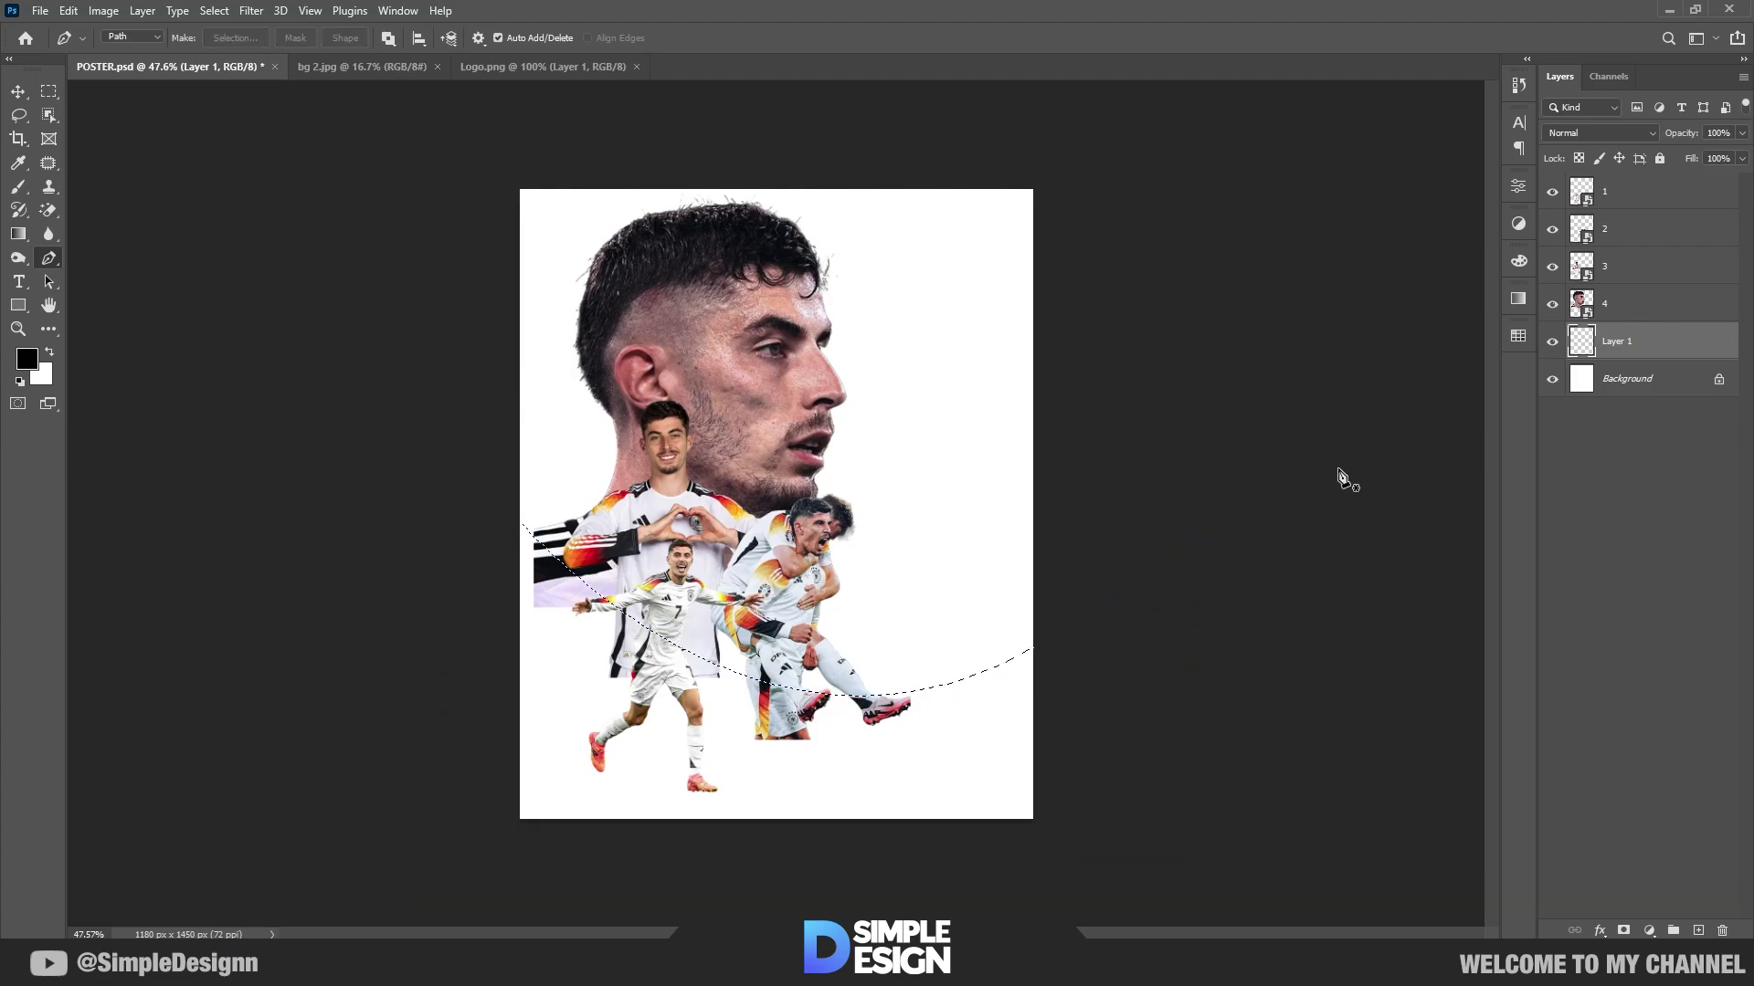
key(x)
key(alt+Delete)
key(ctrl+d)
Step: Duplicate the white swoosh, nudge the copy, and fill it with red sampled from a sleeve
key(v)
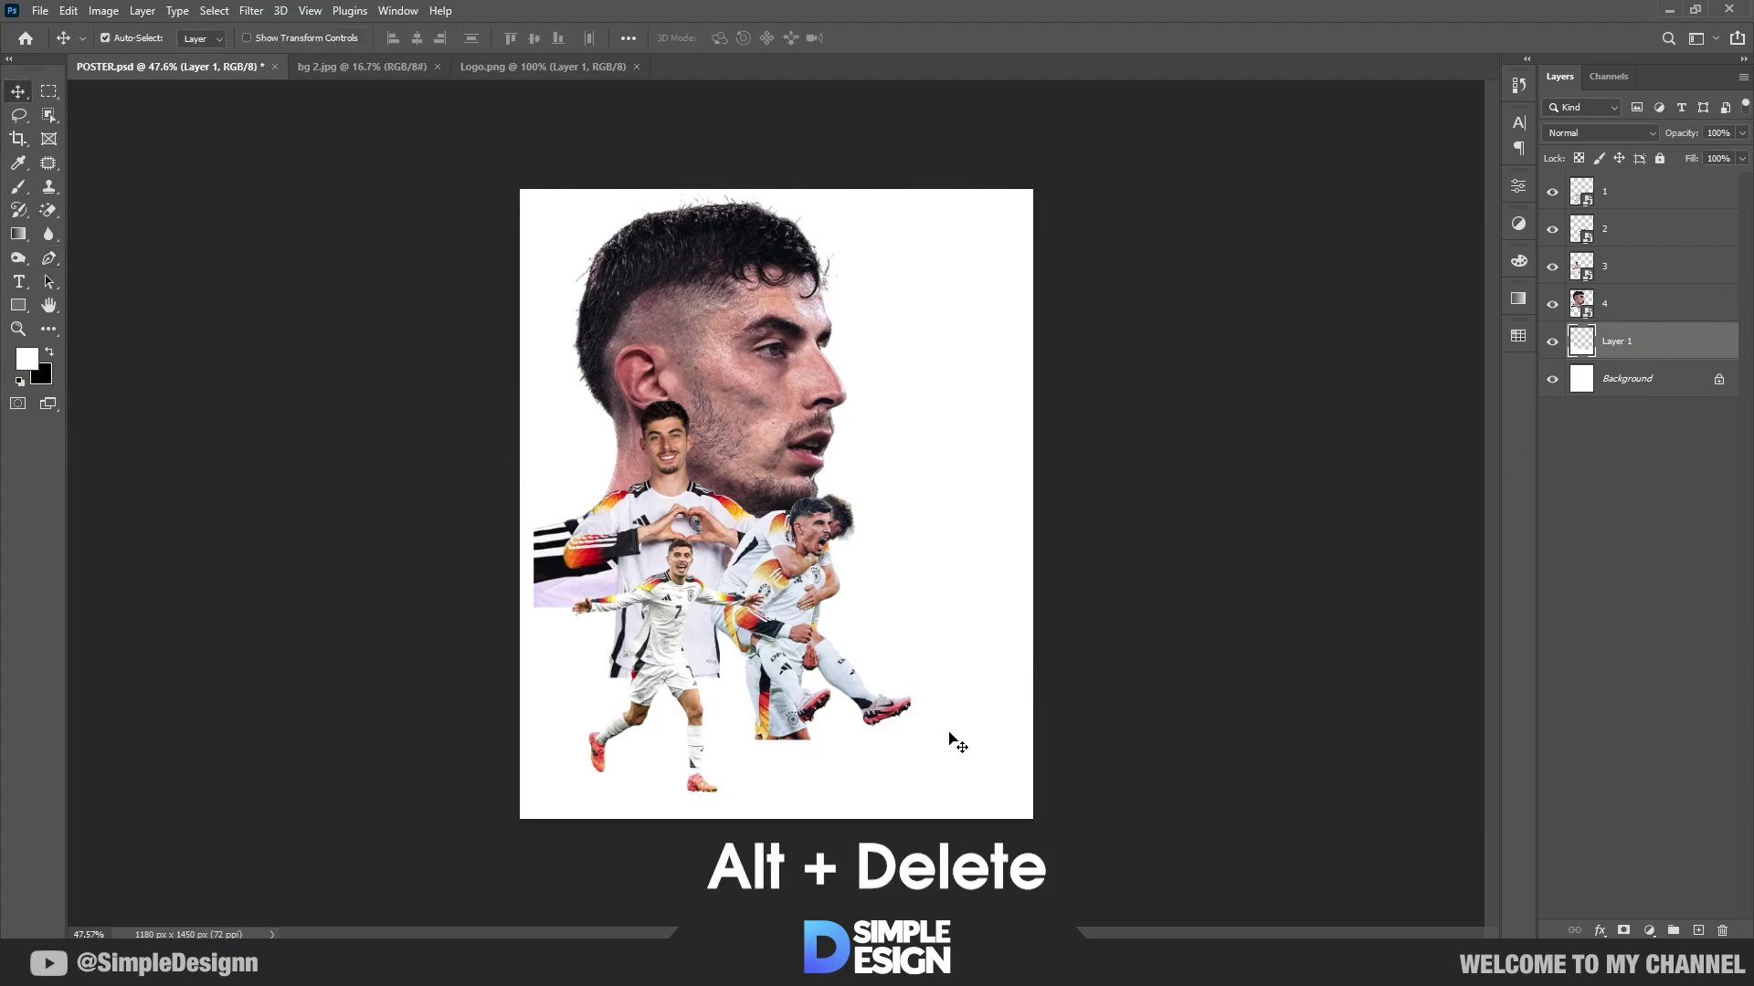
key(ctrl+j)
mouse_move(956, 726)
mouse_down()
mouse_move(959, 469)
mouse_move(951, 667)
mouse_up()
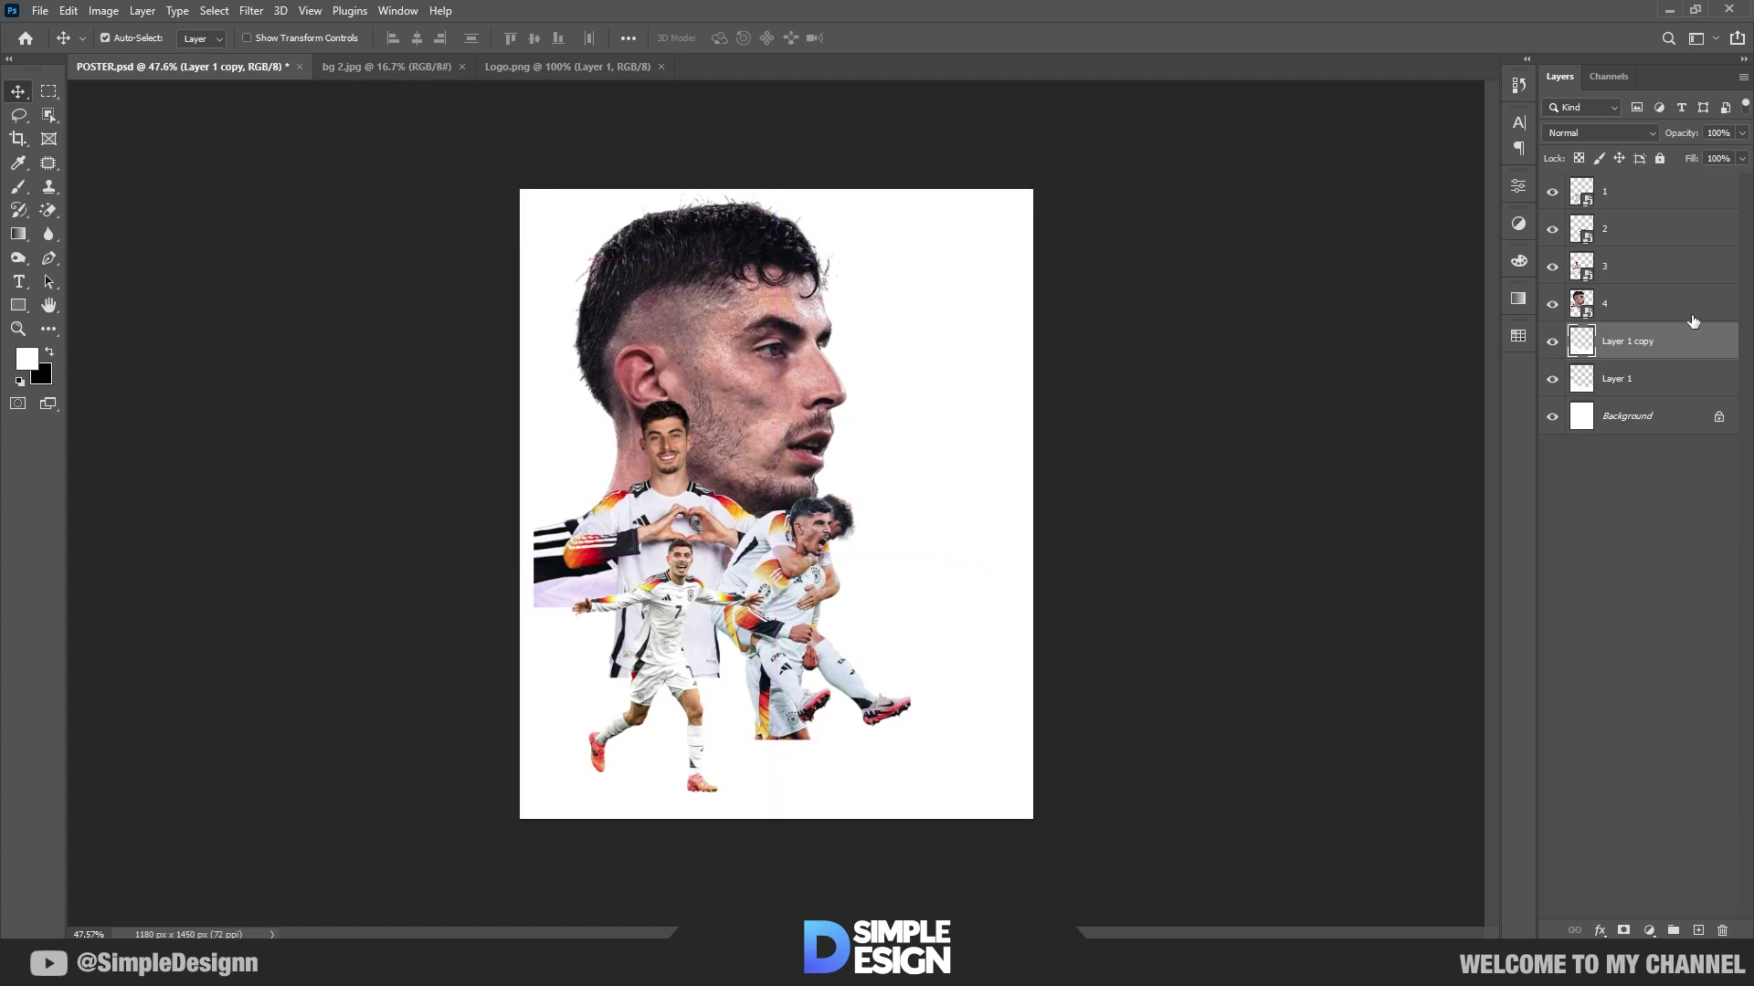
ctrl+click(1583, 347)
key(i)
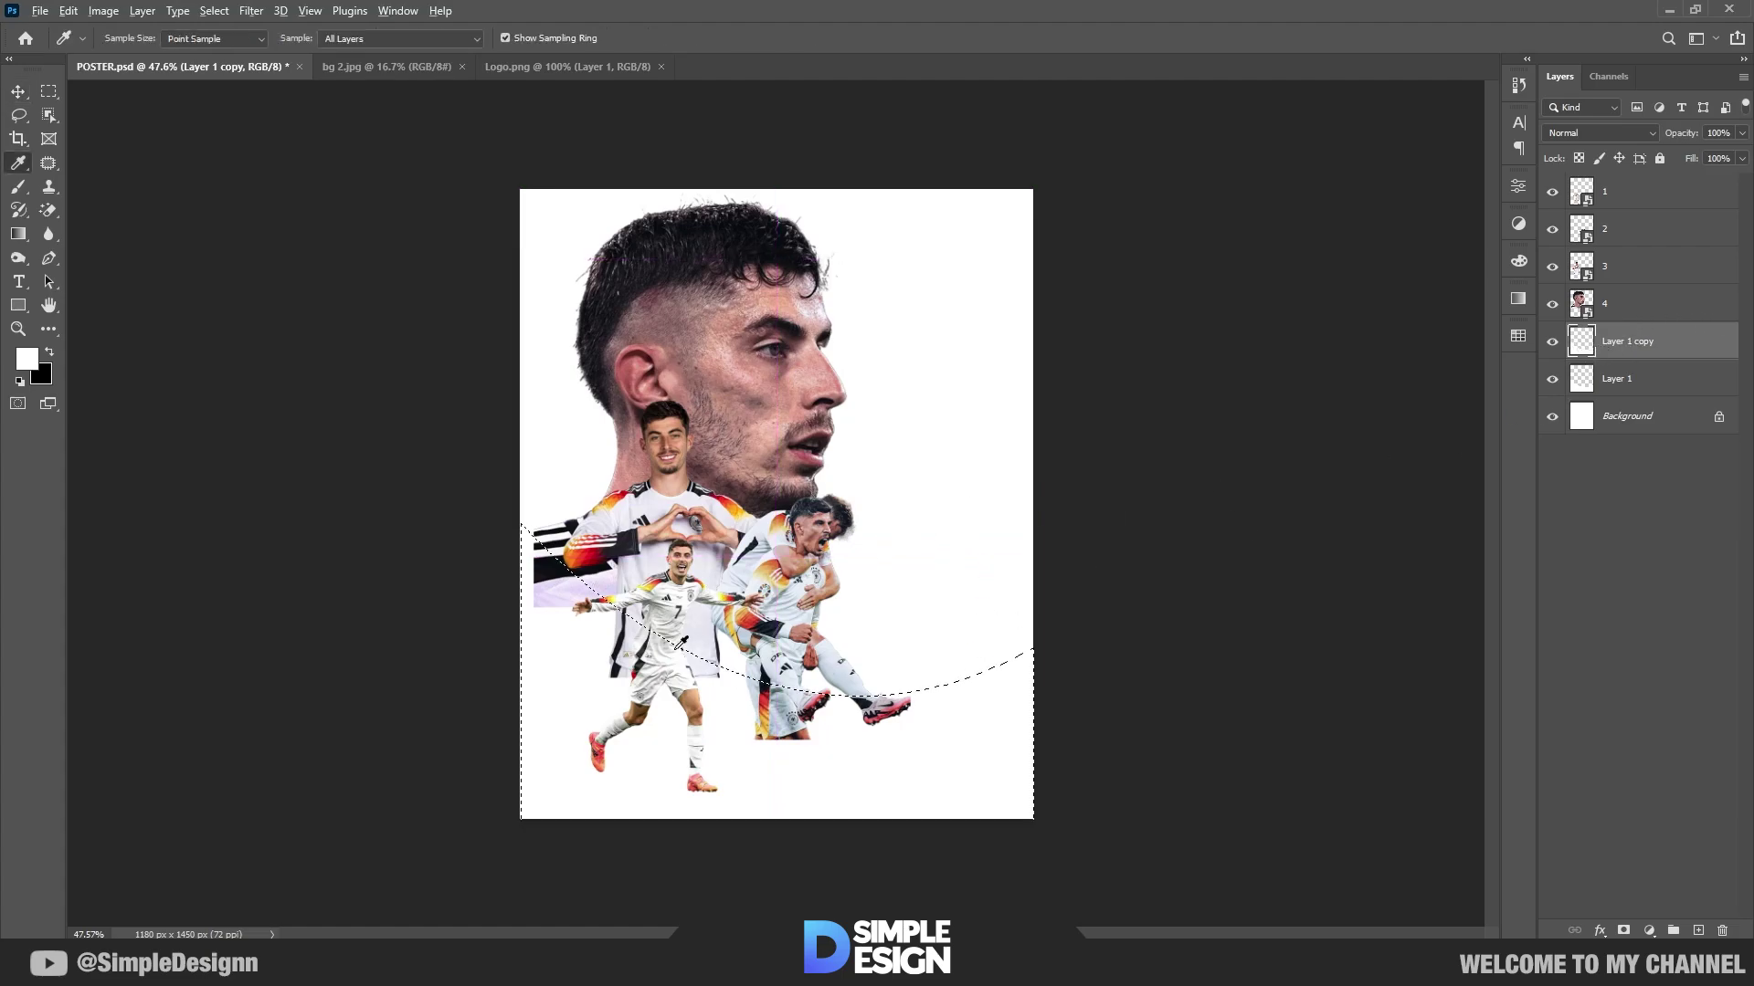
scroll(714, 601, up, 5)
scroll(713, 601, up, 4)
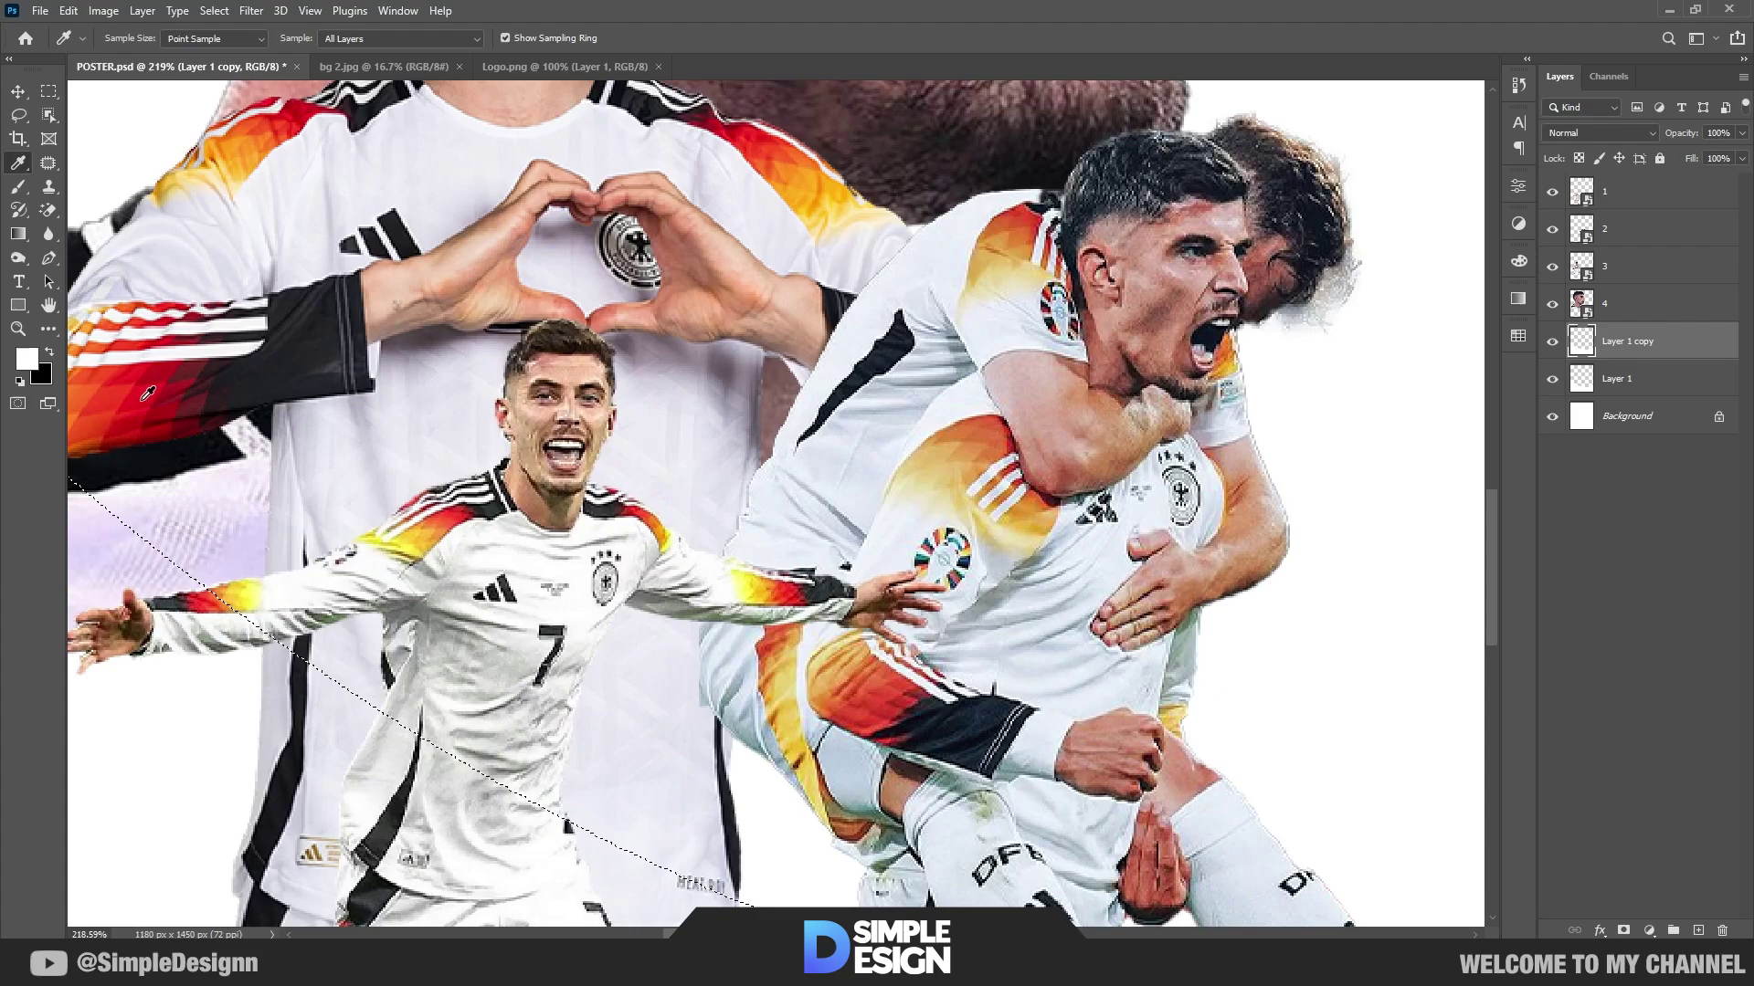
click(143, 394)
scroll(655, 471, down, 4)
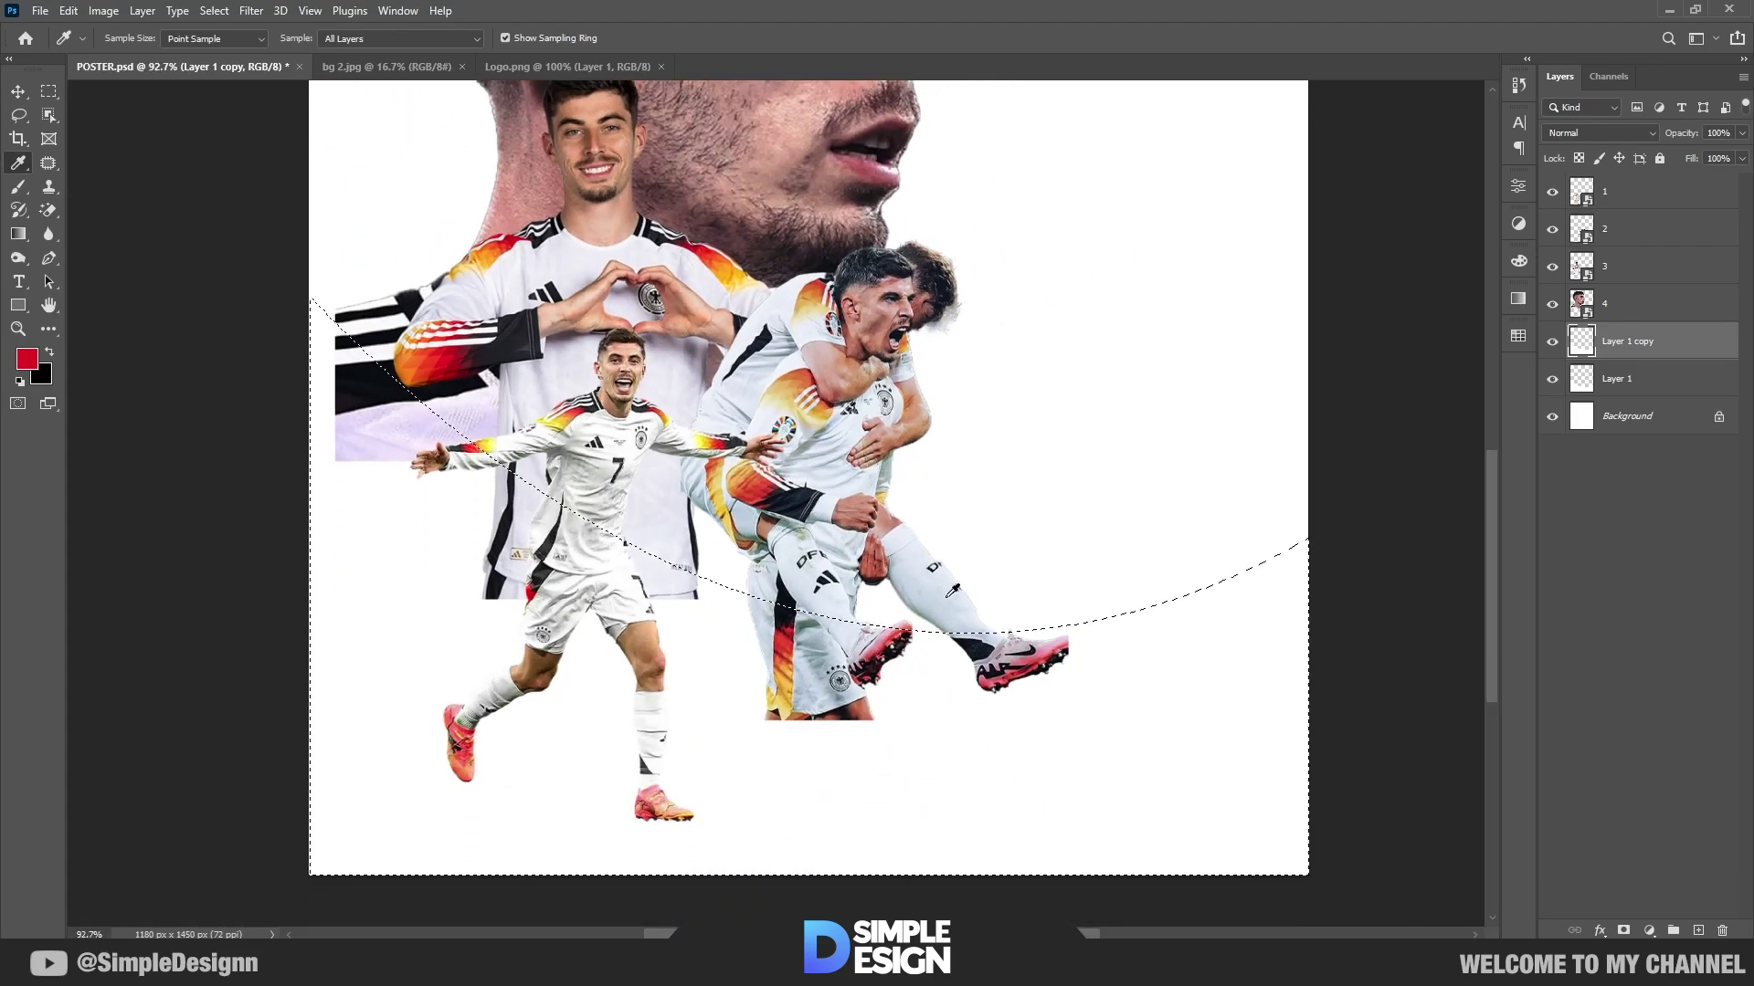
key(alt+Delete)
scroll(952, 591, down, 2)
scroll(952, 591, down, 1)
key(v)
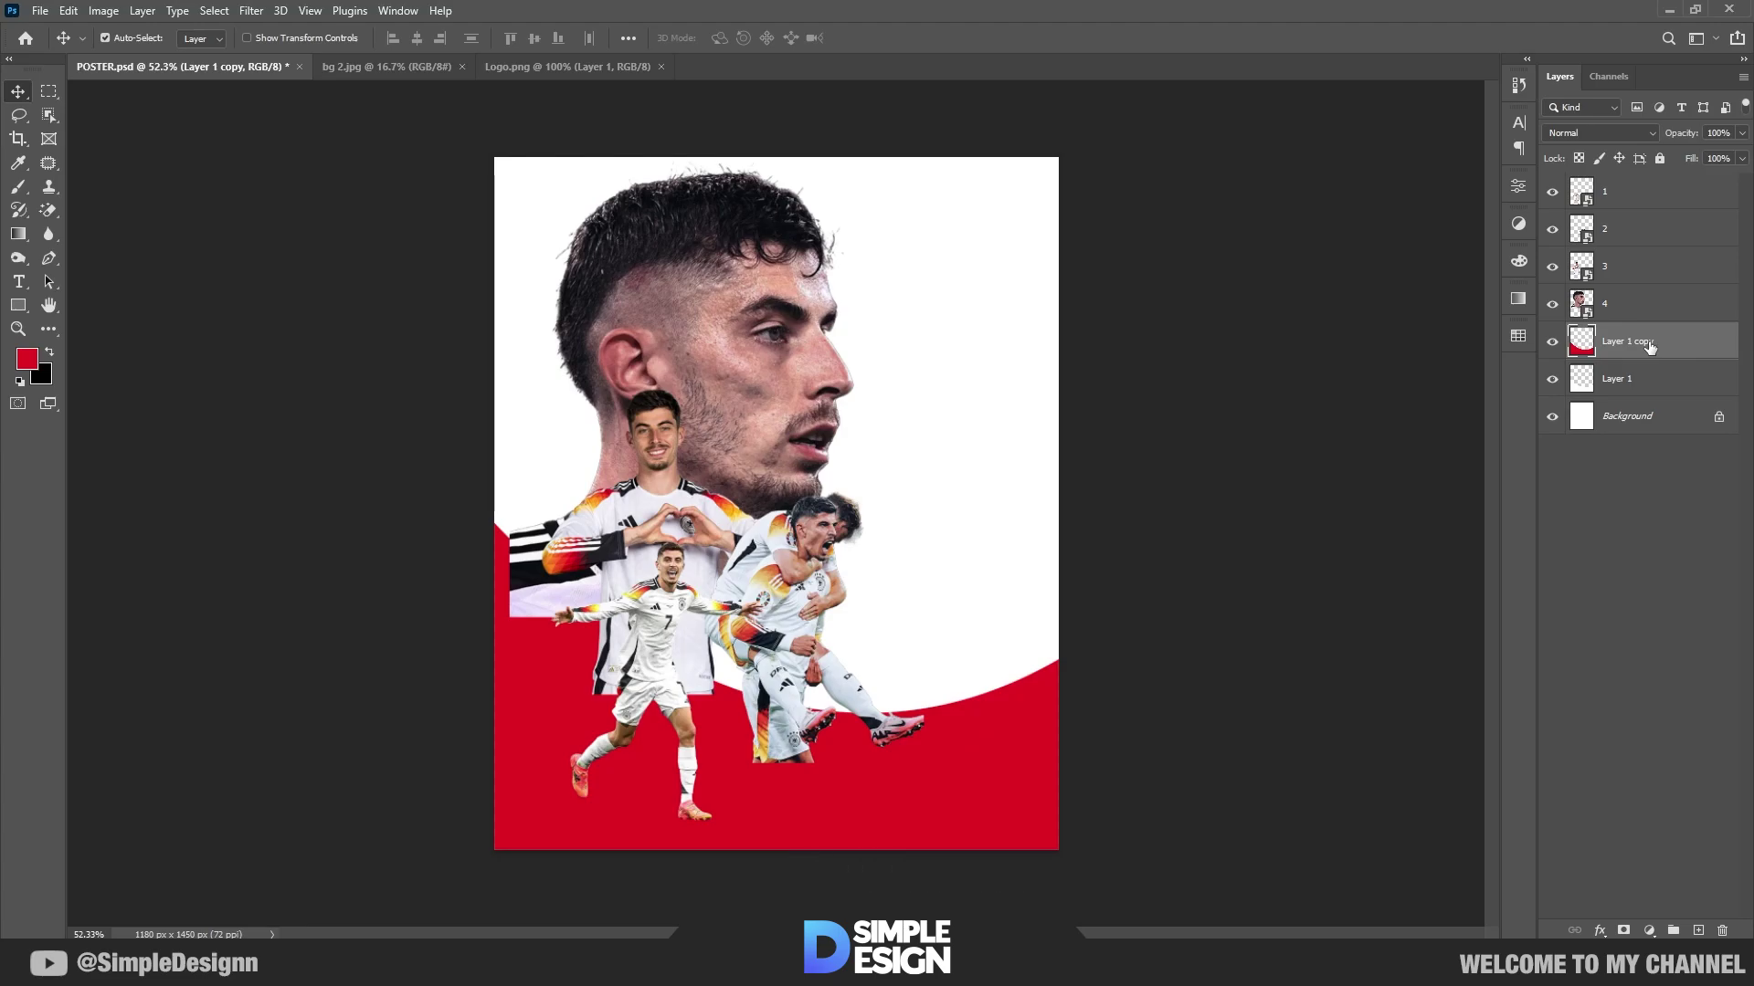
Step: Place the red copy under the white swoosh, raise it, rotate 5° clockwise and enlarge it
drag(1616, 382, 1621, 402)
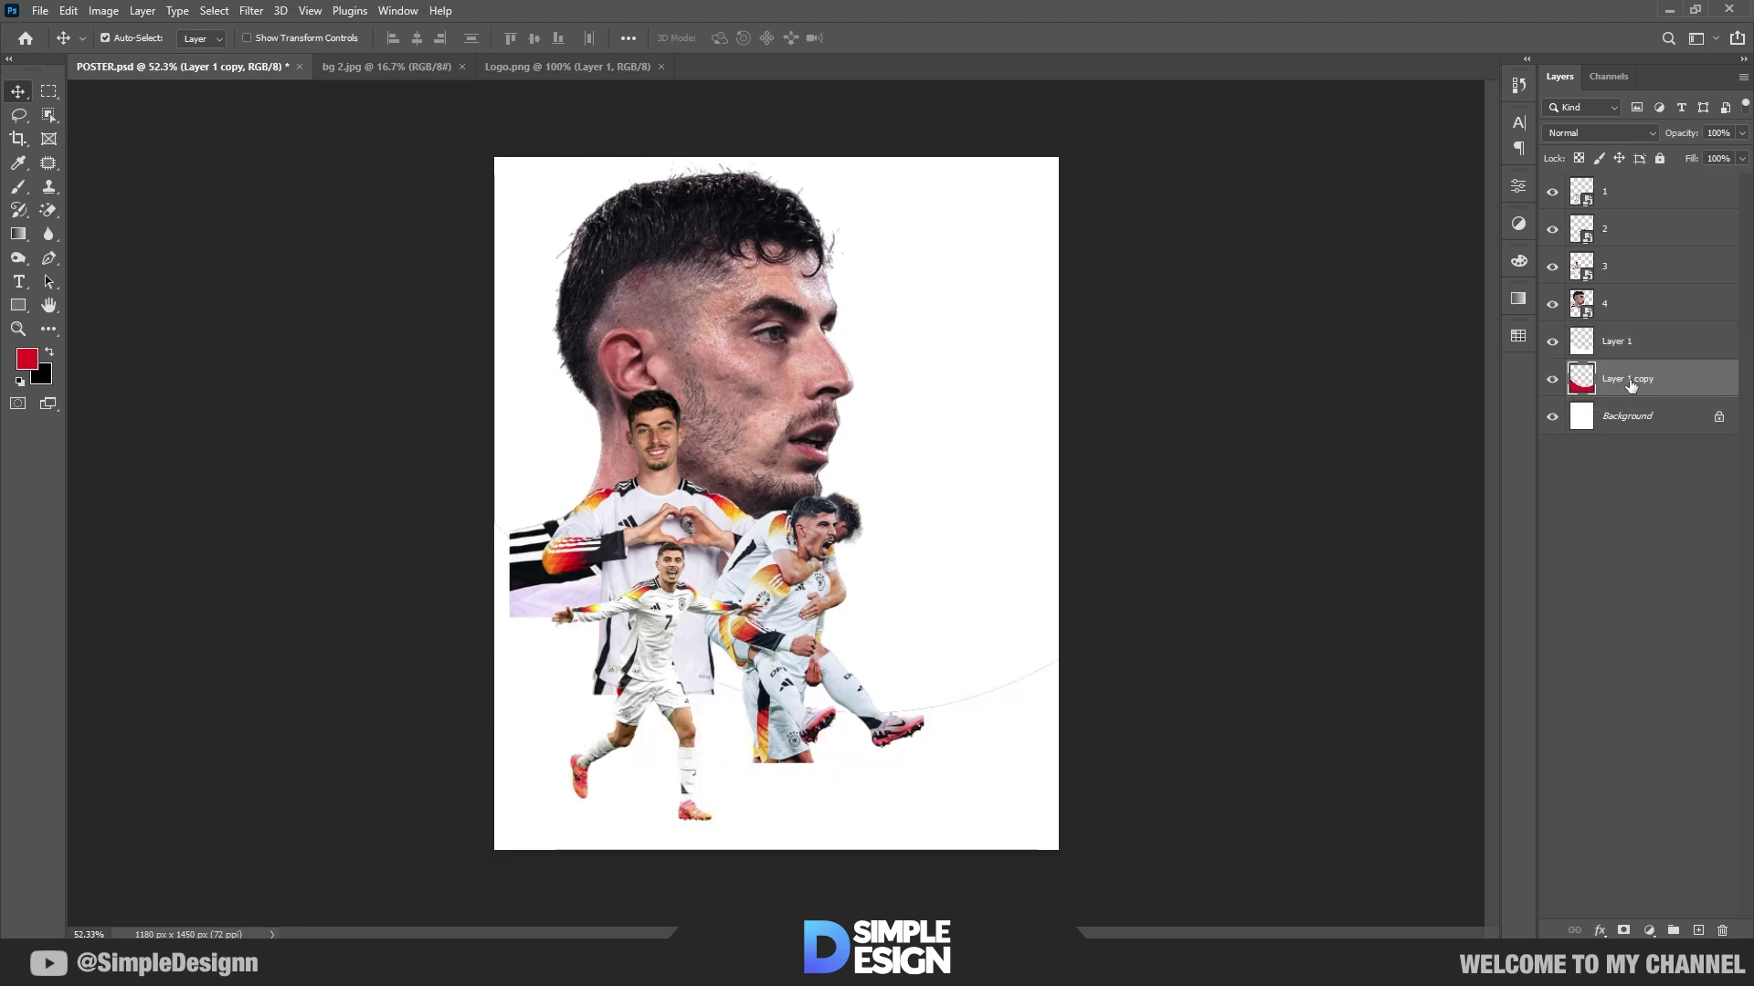
key(ctrl+t)
drag(1020, 760, 1019, 731)
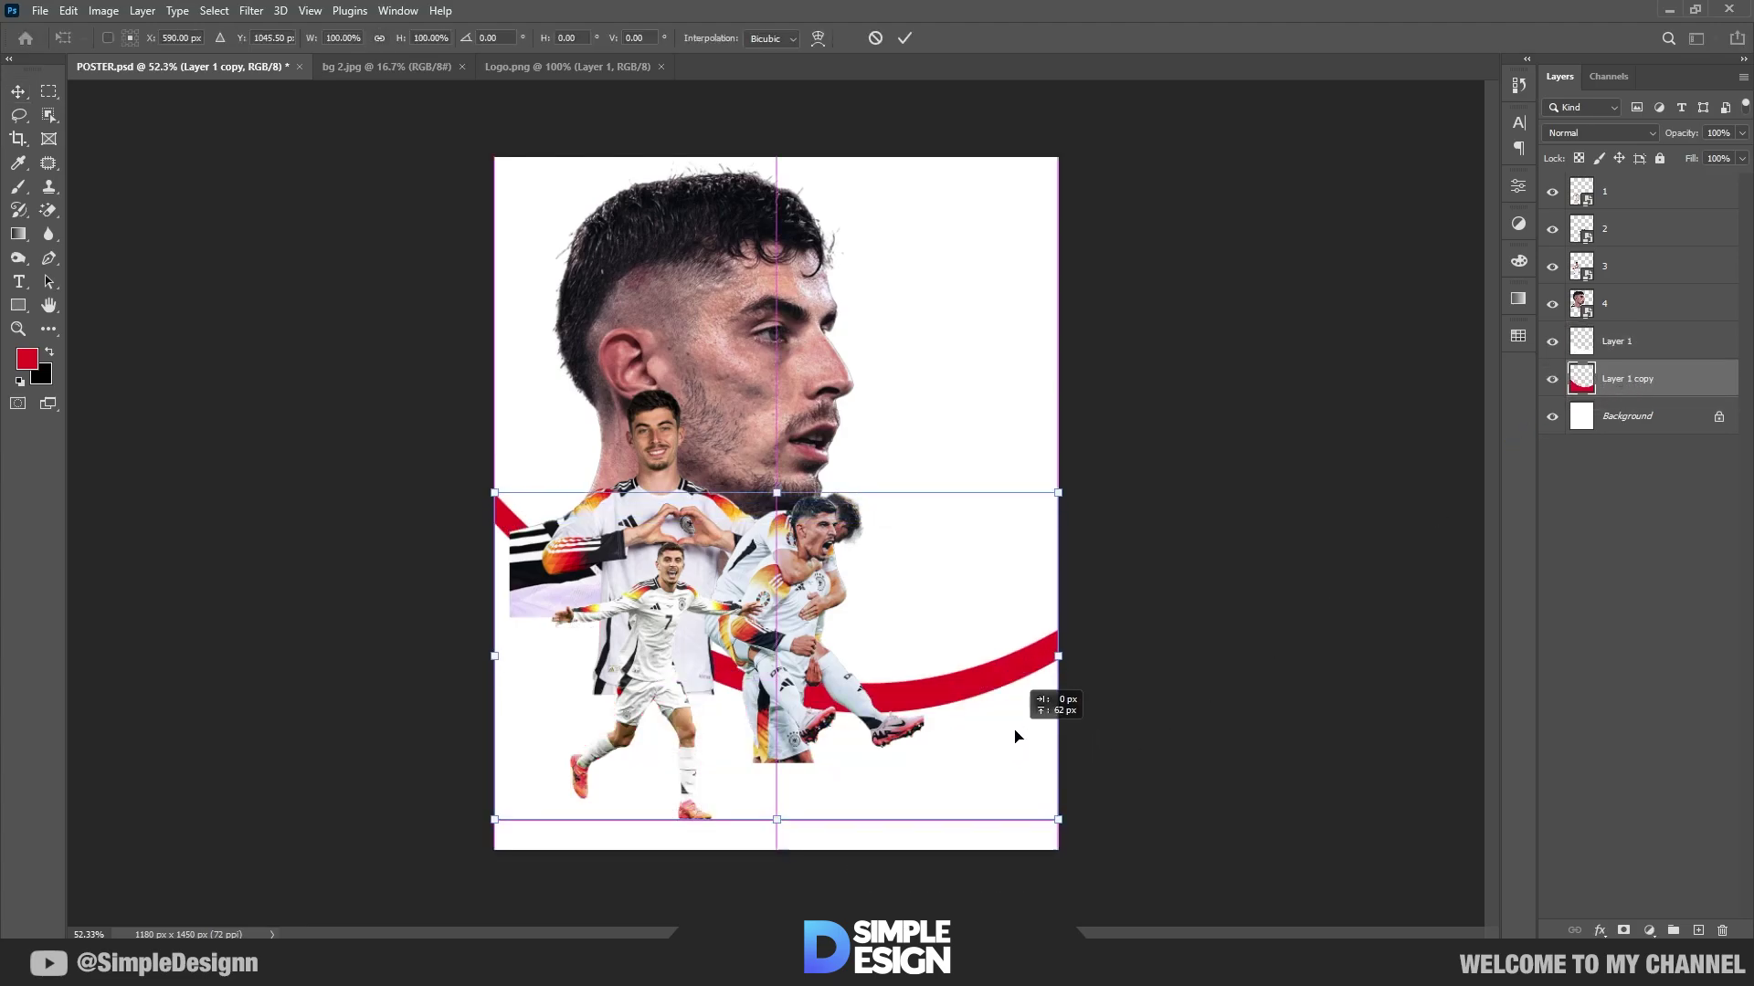
drag(1084, 669, 1082, 695)
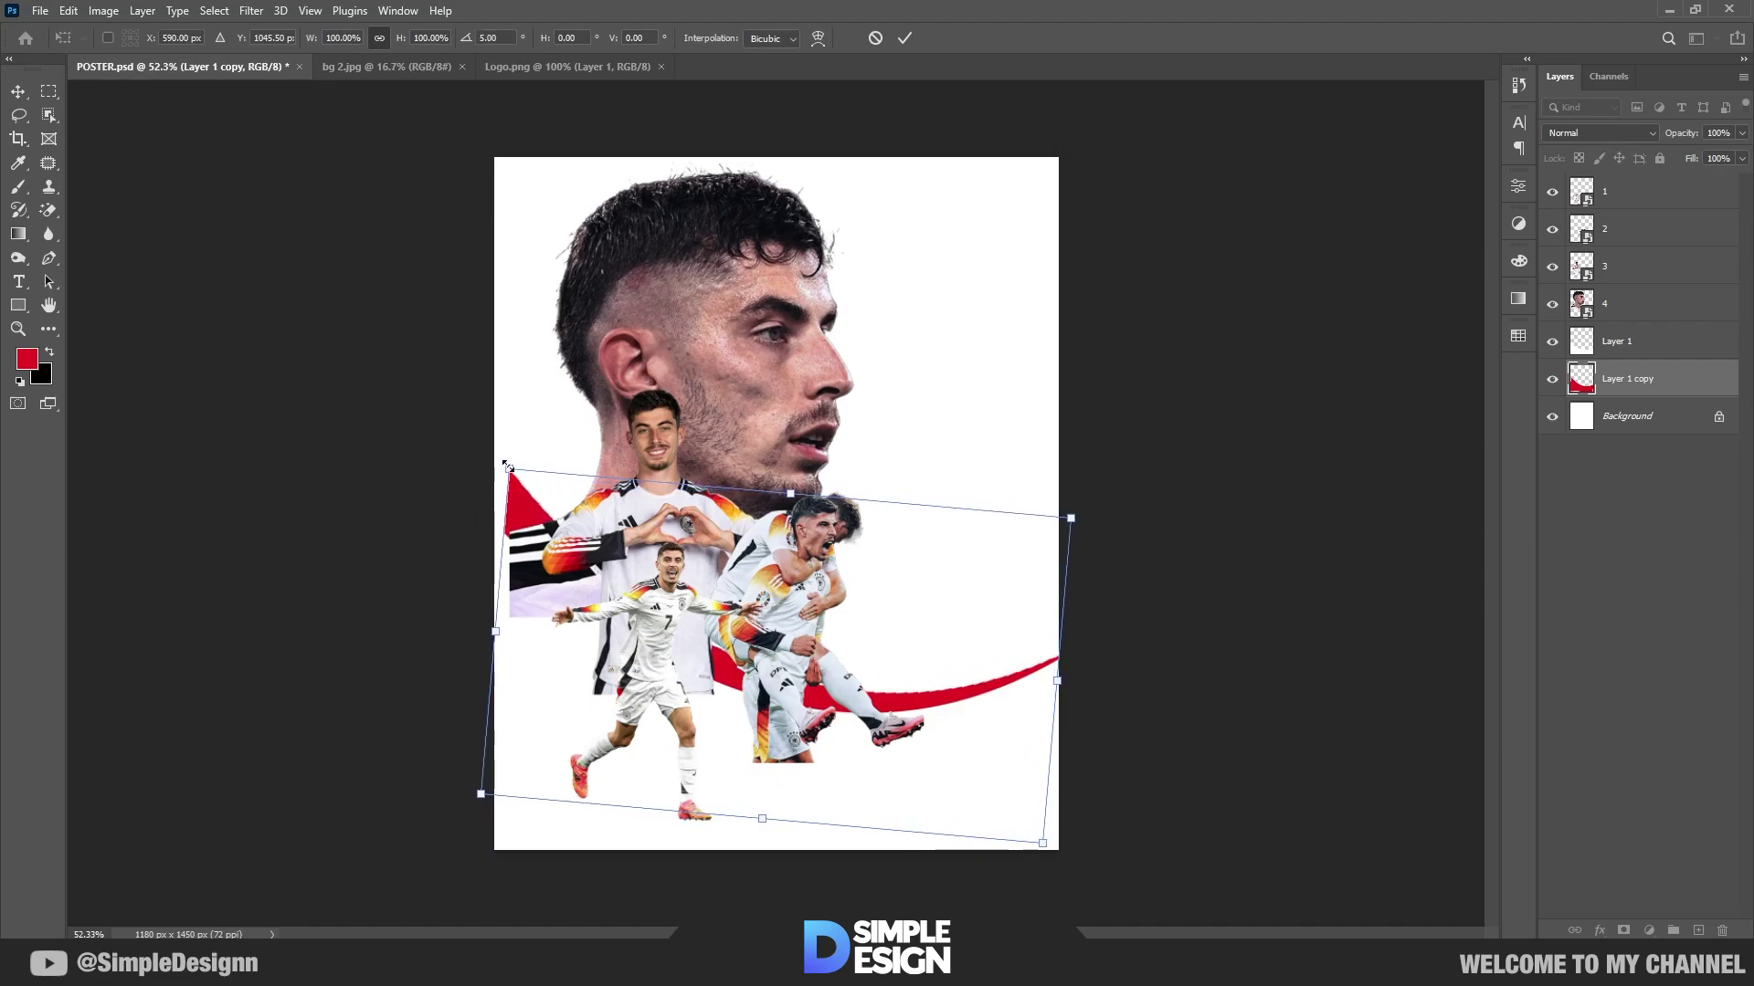
drag(508, 467, 494, 464)
key(Left)
key(Left)
key(Left)
key(Down)
key(Down)
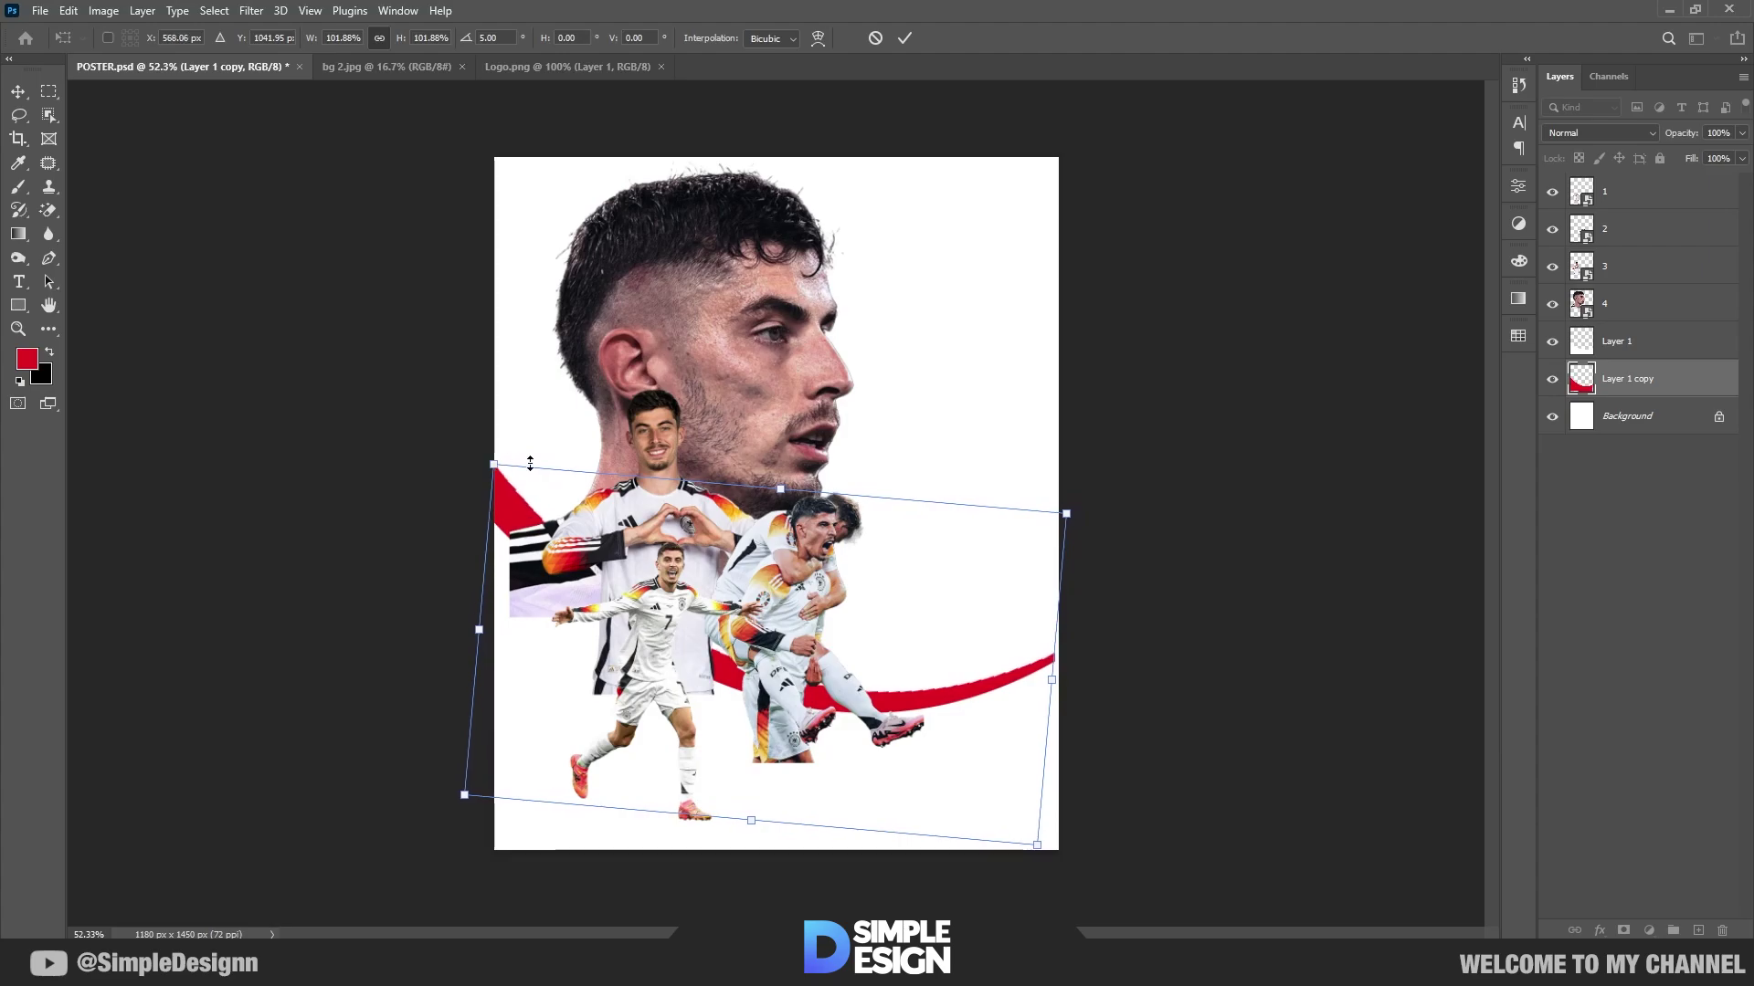
drag(1066, 513, 1078, 510)
key(Return)
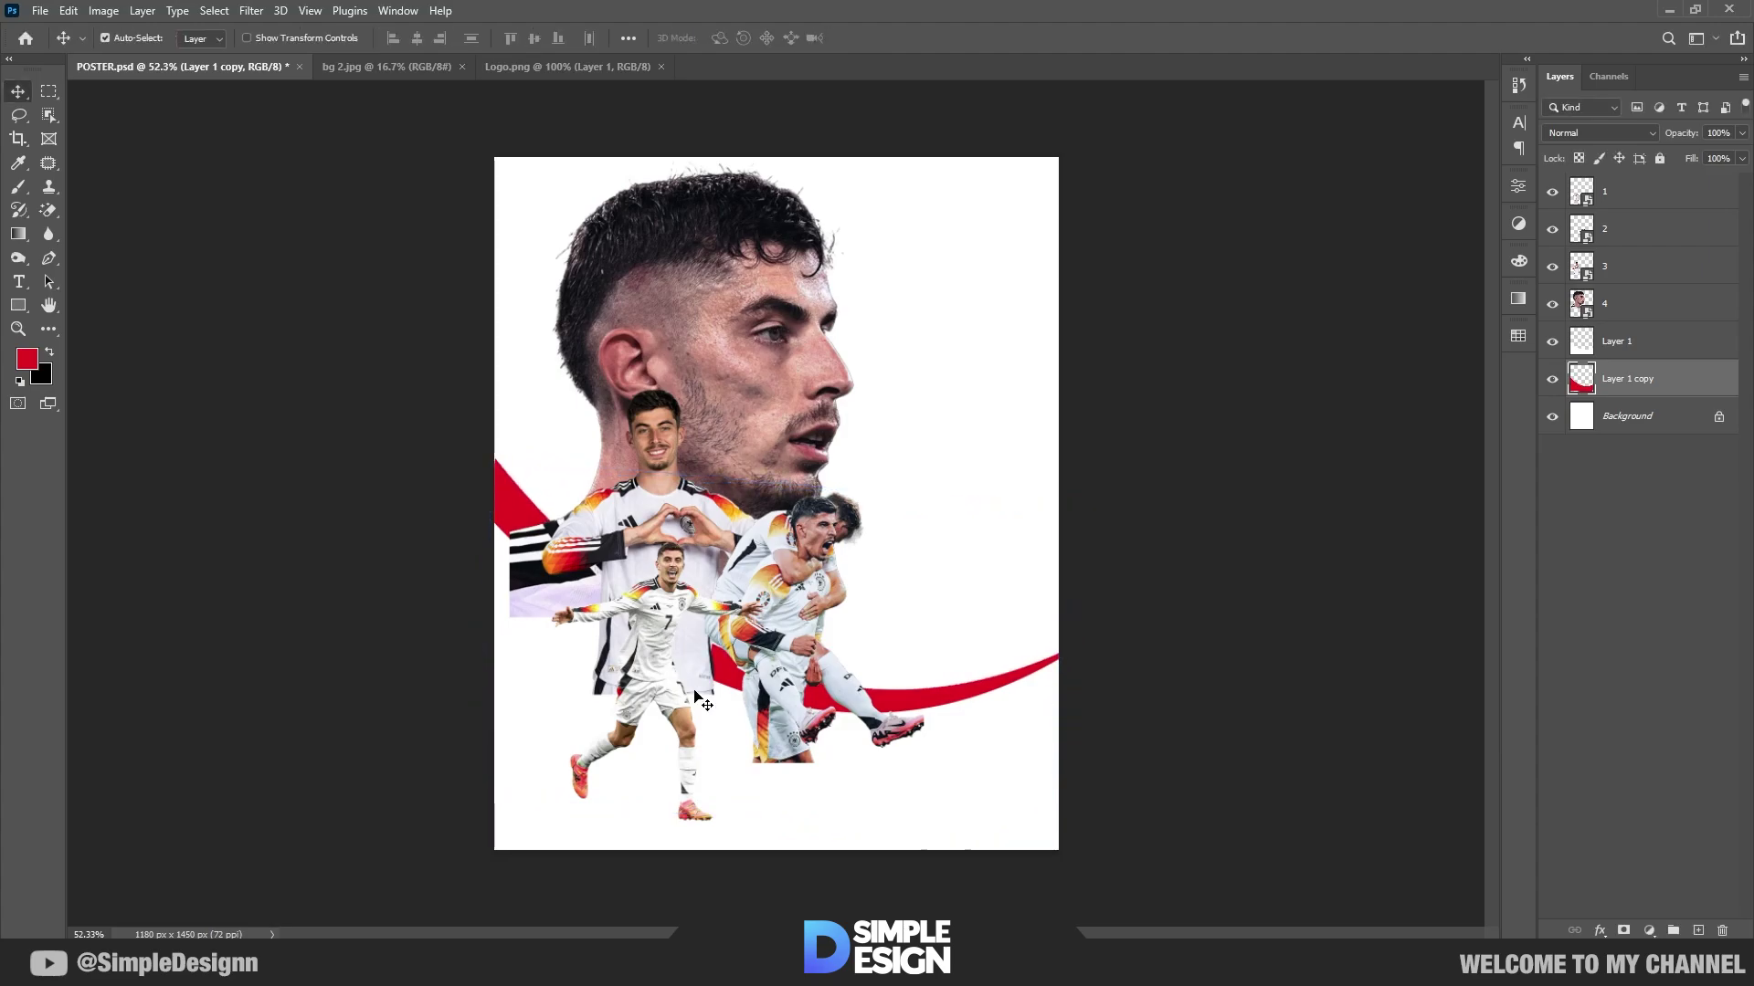
Step: Nudge the red swoosh slightly down and fit the whole poster in the window
scroll(705, 702, up, 3)
key(Down)
key(Down)
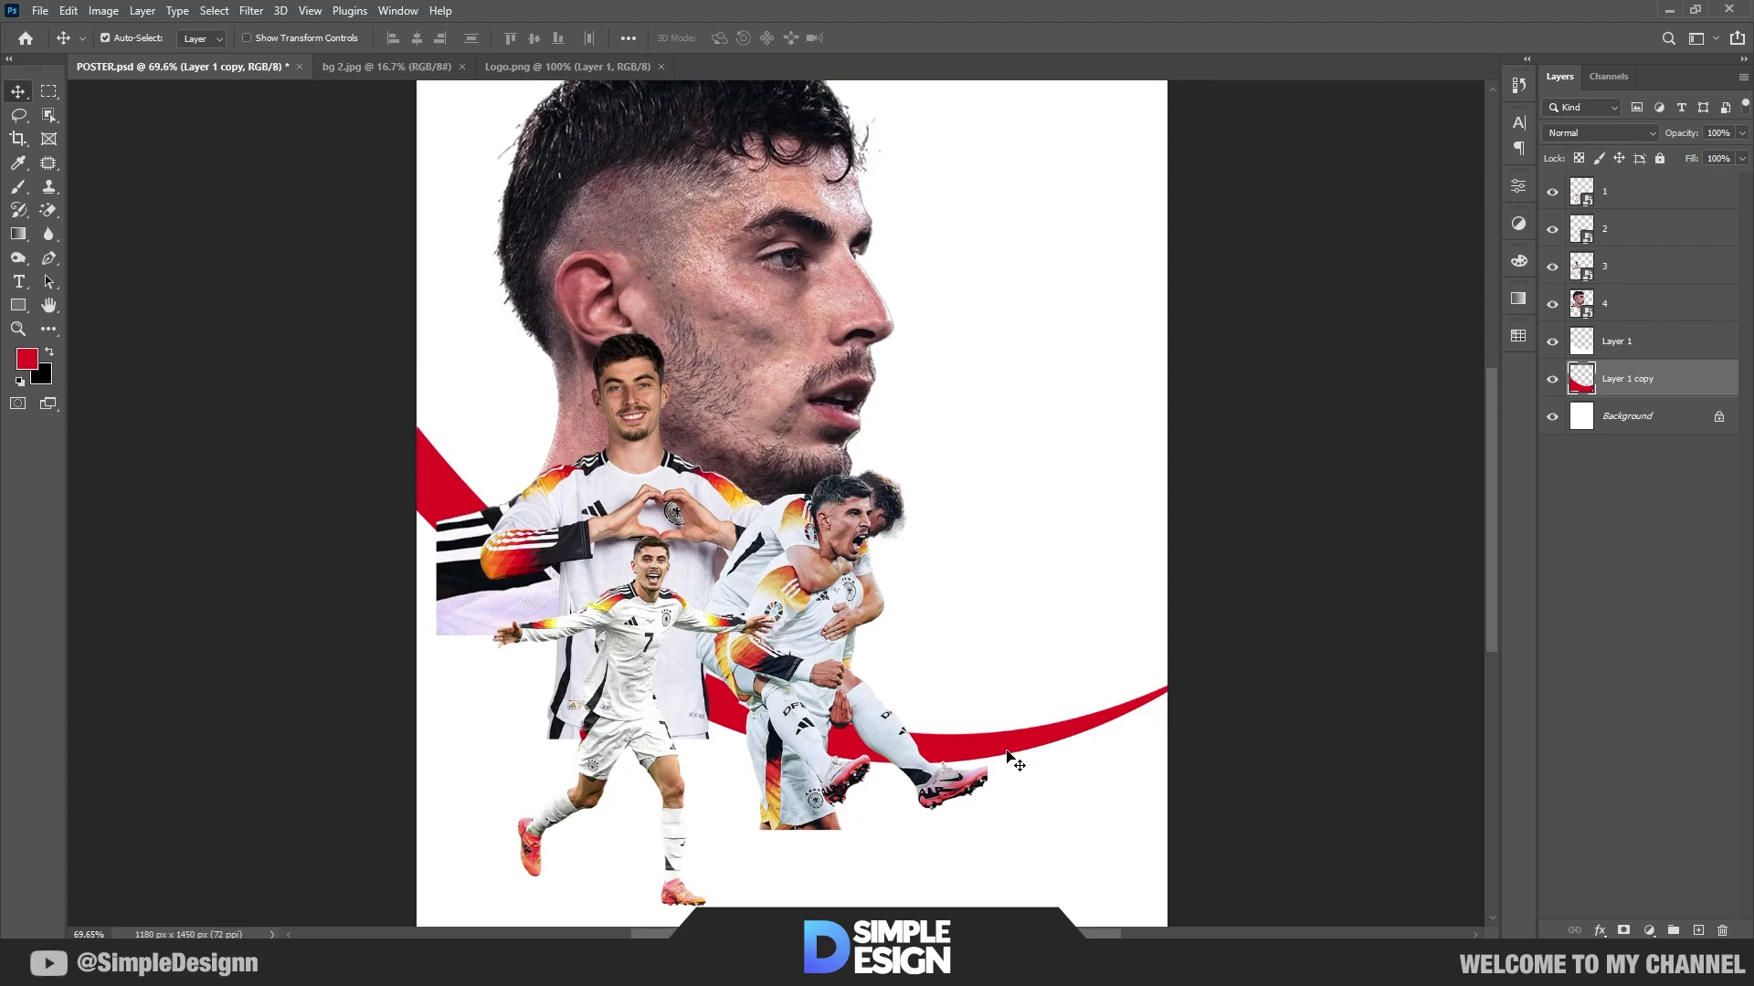
key(Down)
key(Down)
key(Down)
key(Down)
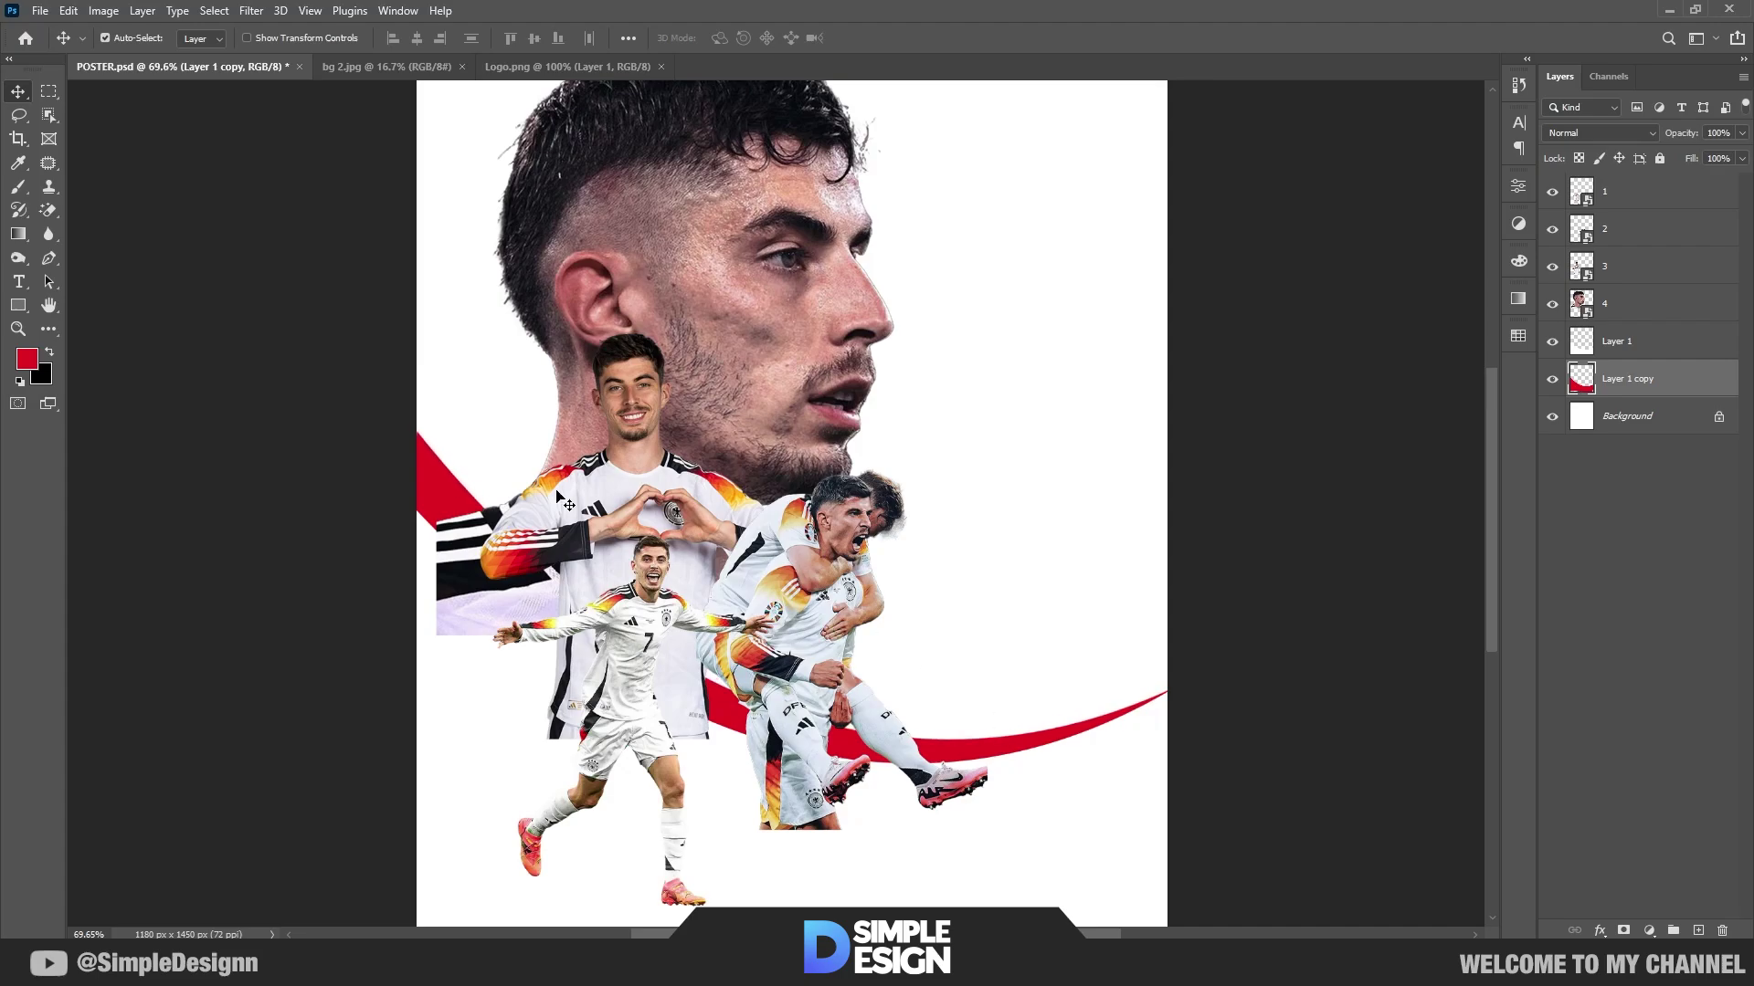
key(ctrl+0)
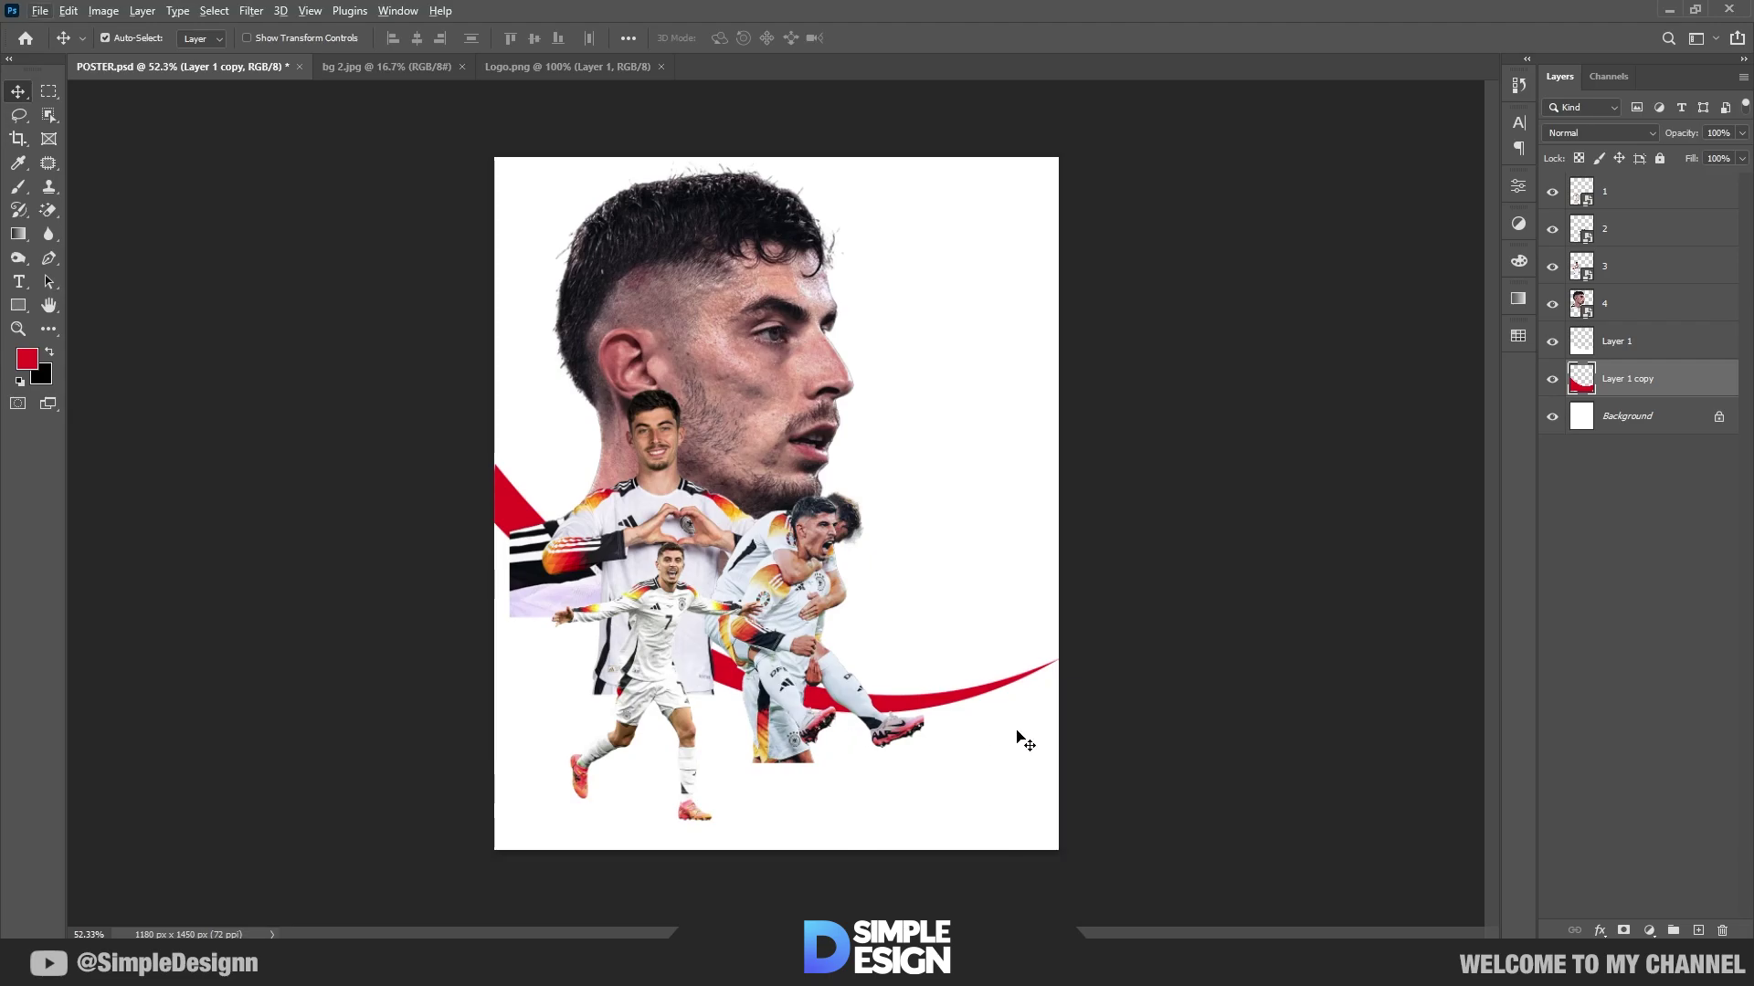
Step: Move player cutout layers 2–4 together below the swoosh layers in the stack
click(654, 452)
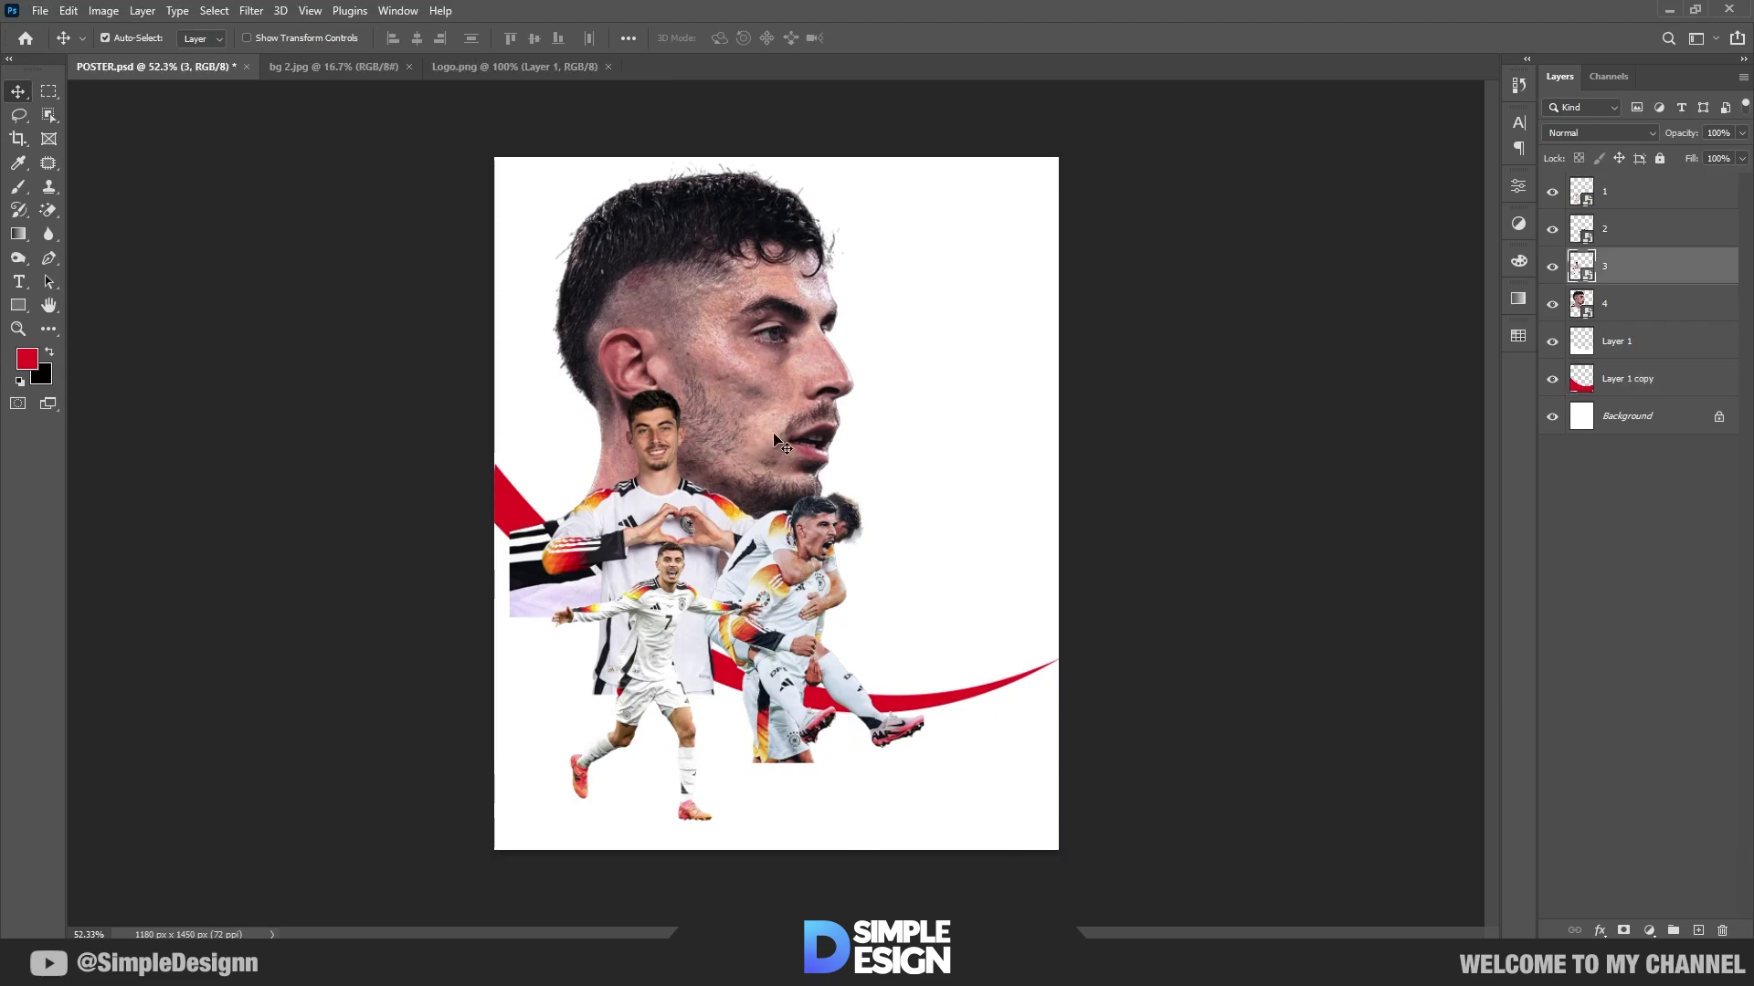
shift+click(766, 426)
shift+click(830, 539)
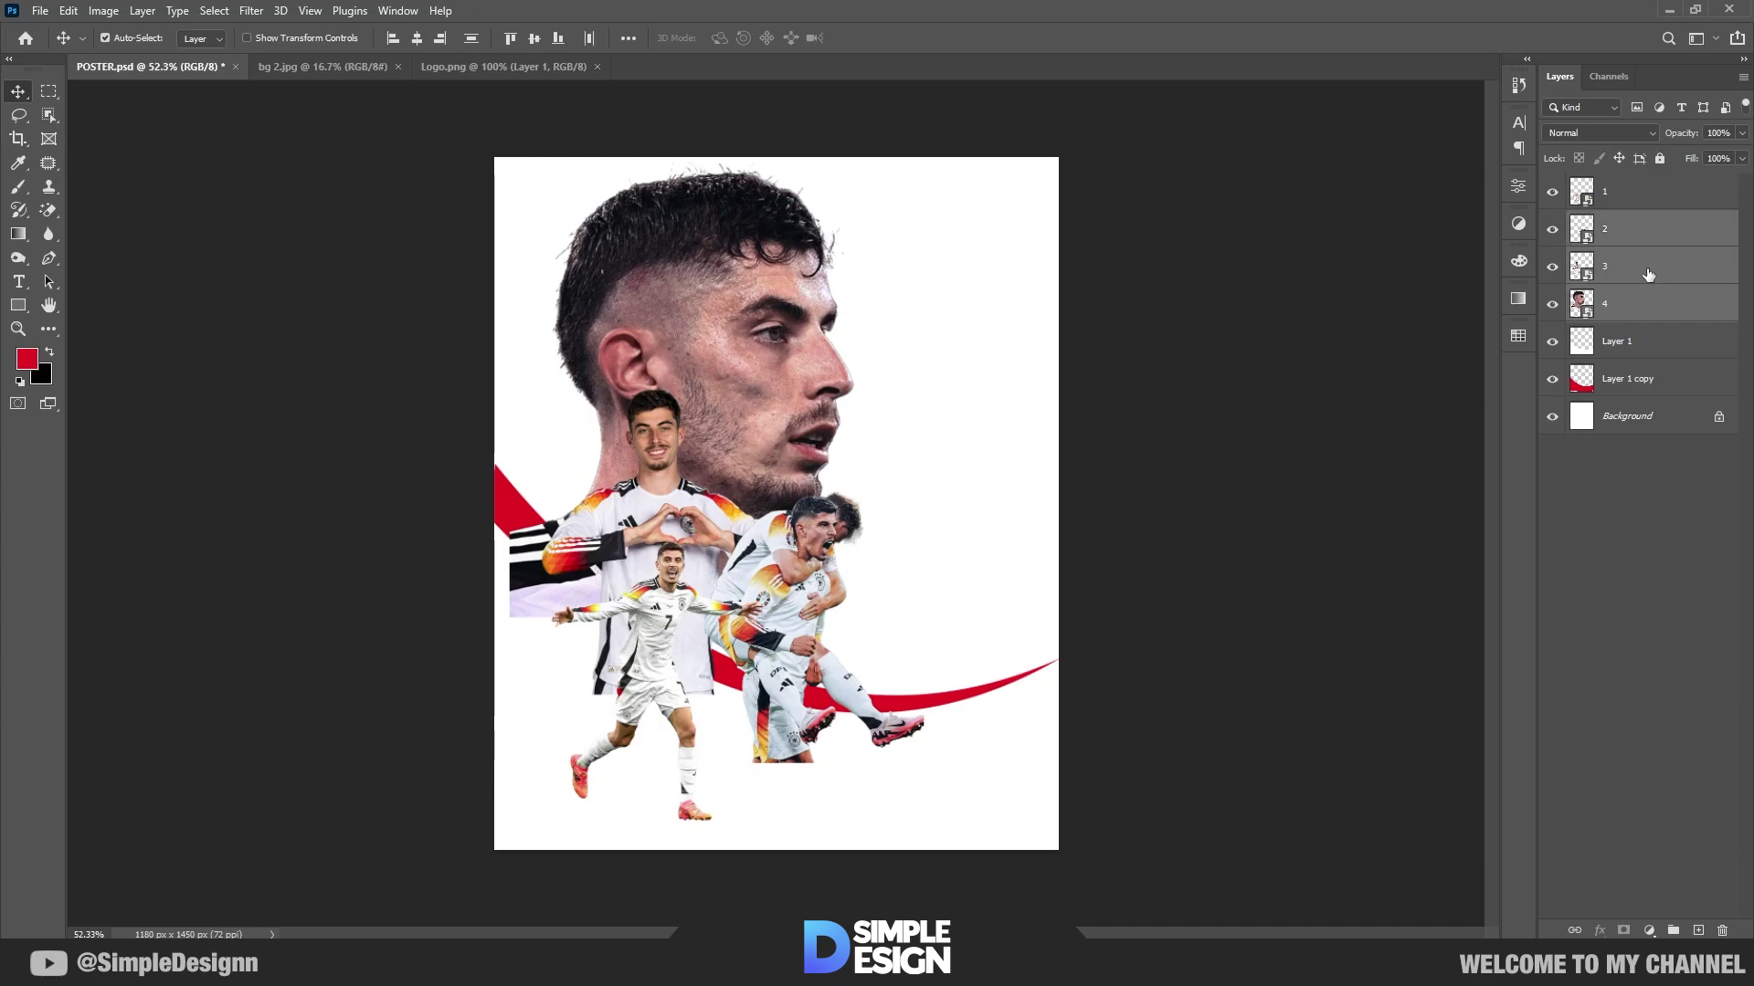
drag(1648, 274, 1631, 399)
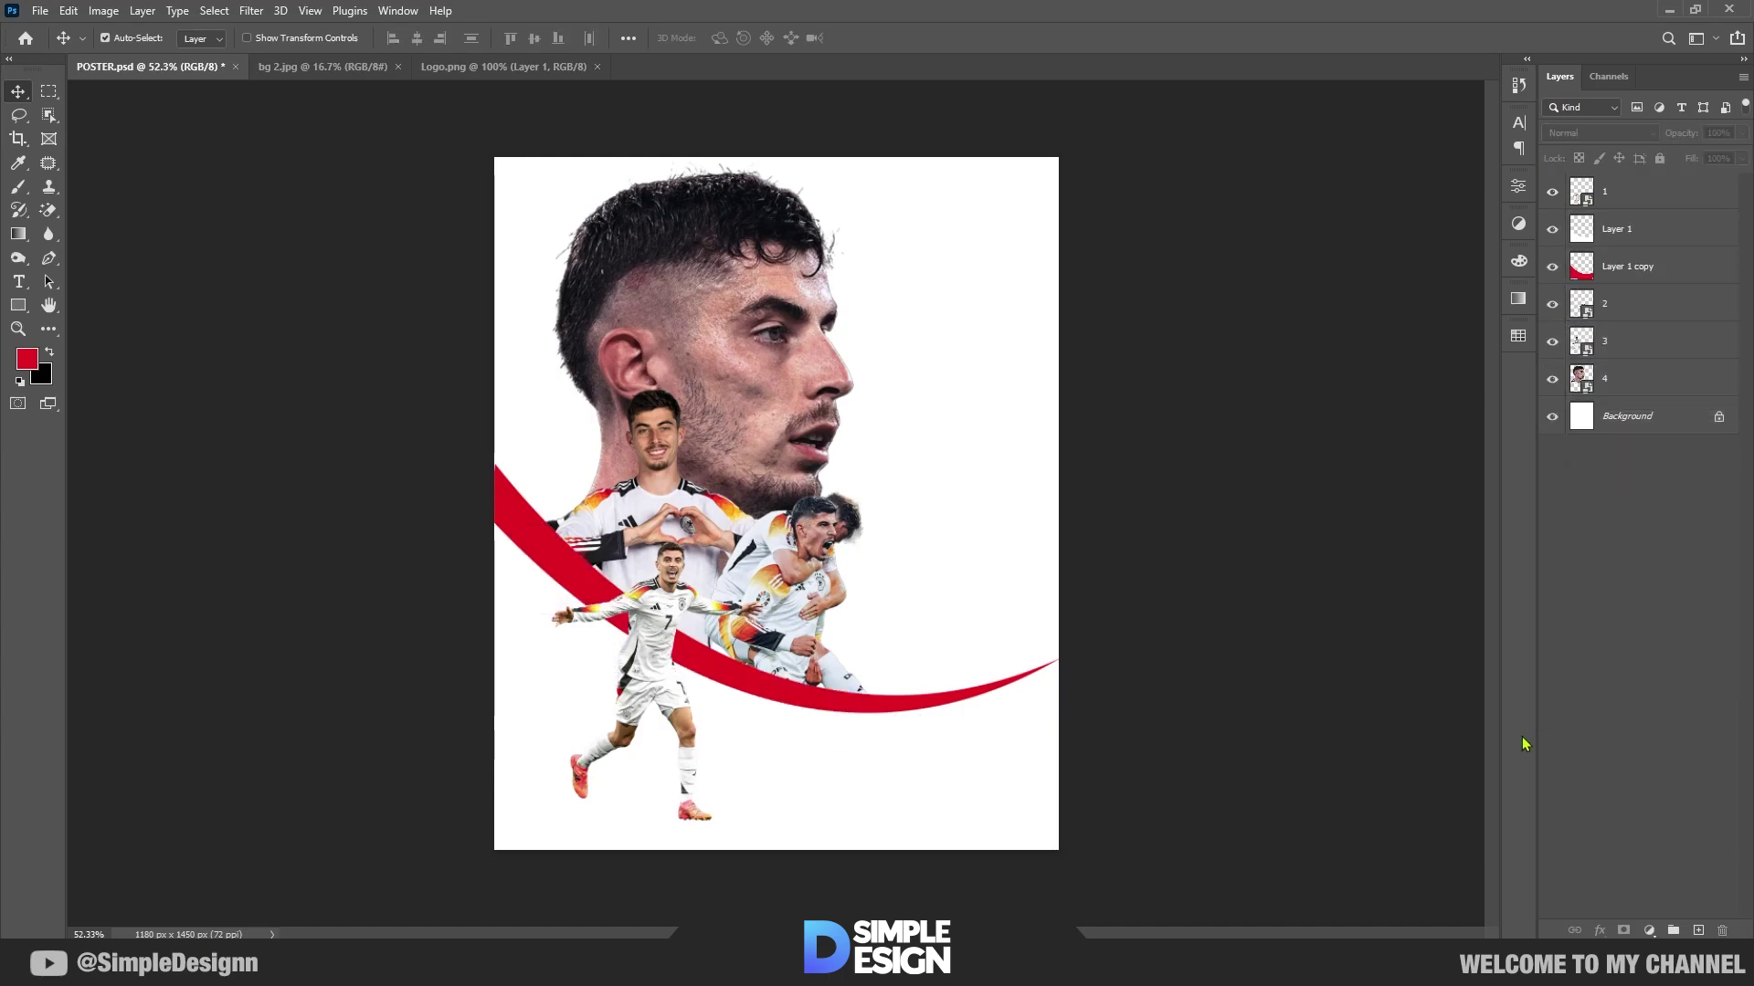
Step: Move the white swoosh down 18 px, tilt it about 1.7° anticlockwise and stretch it leftward
click(561, 674)
key(ctrl+t)
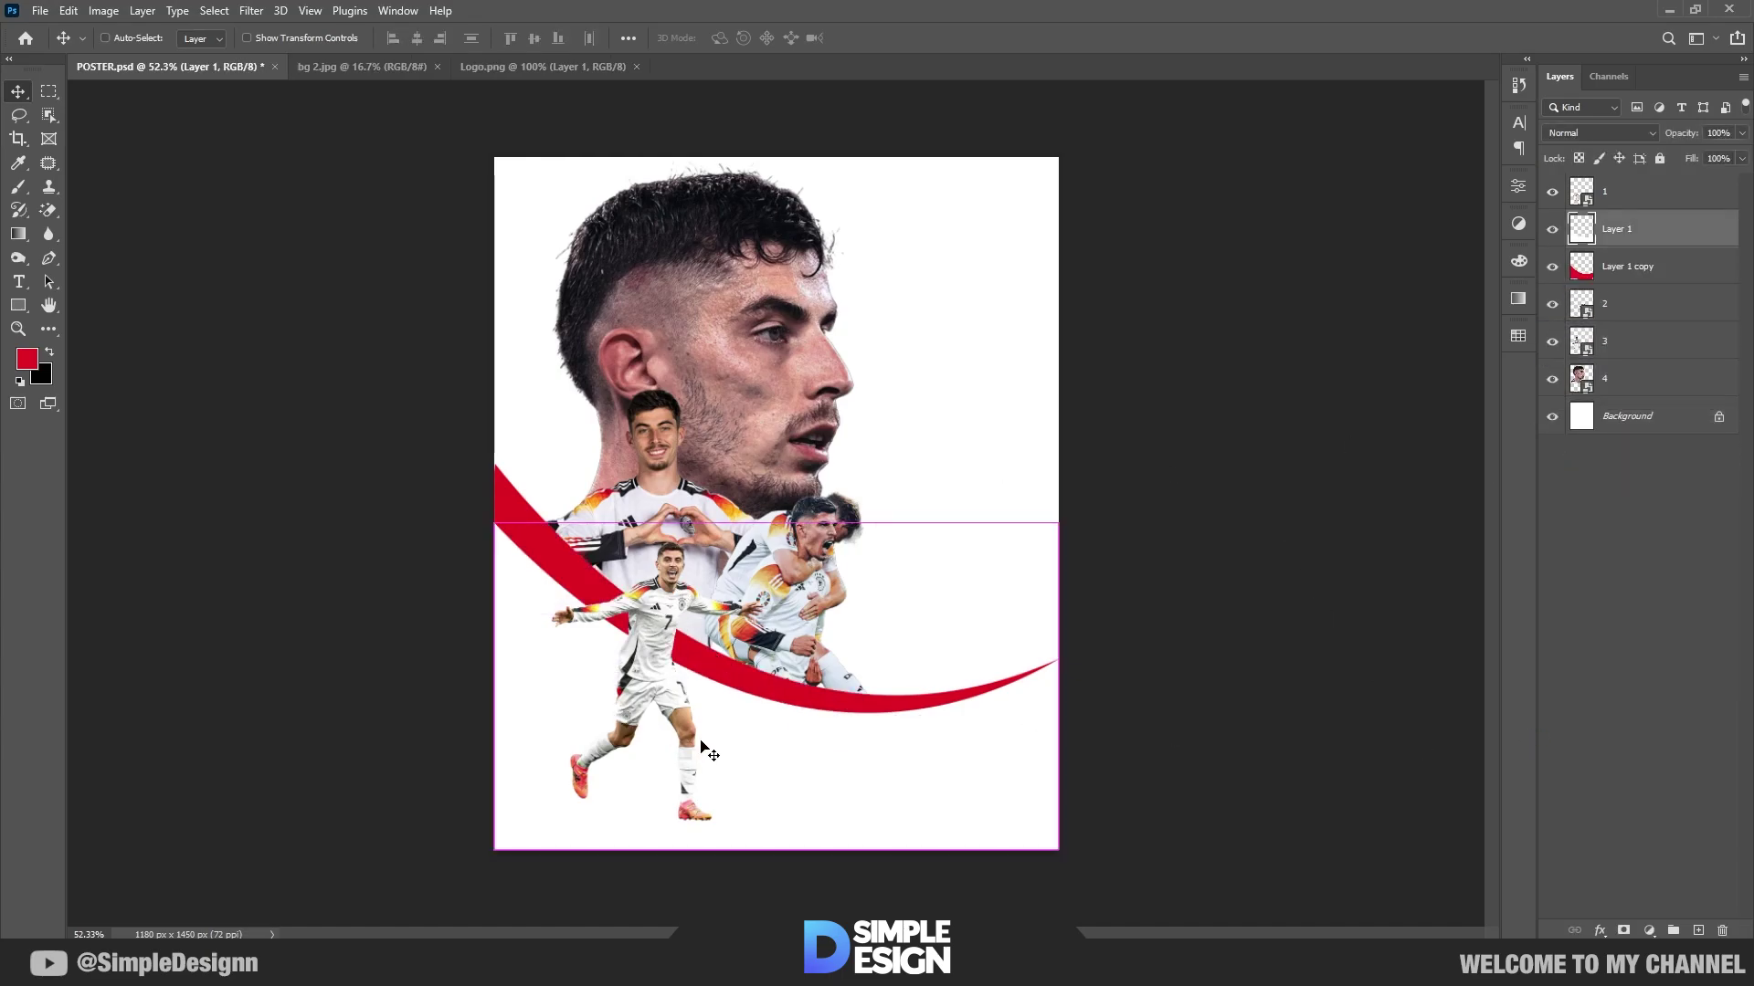
drag(781, 765, 780, 774)
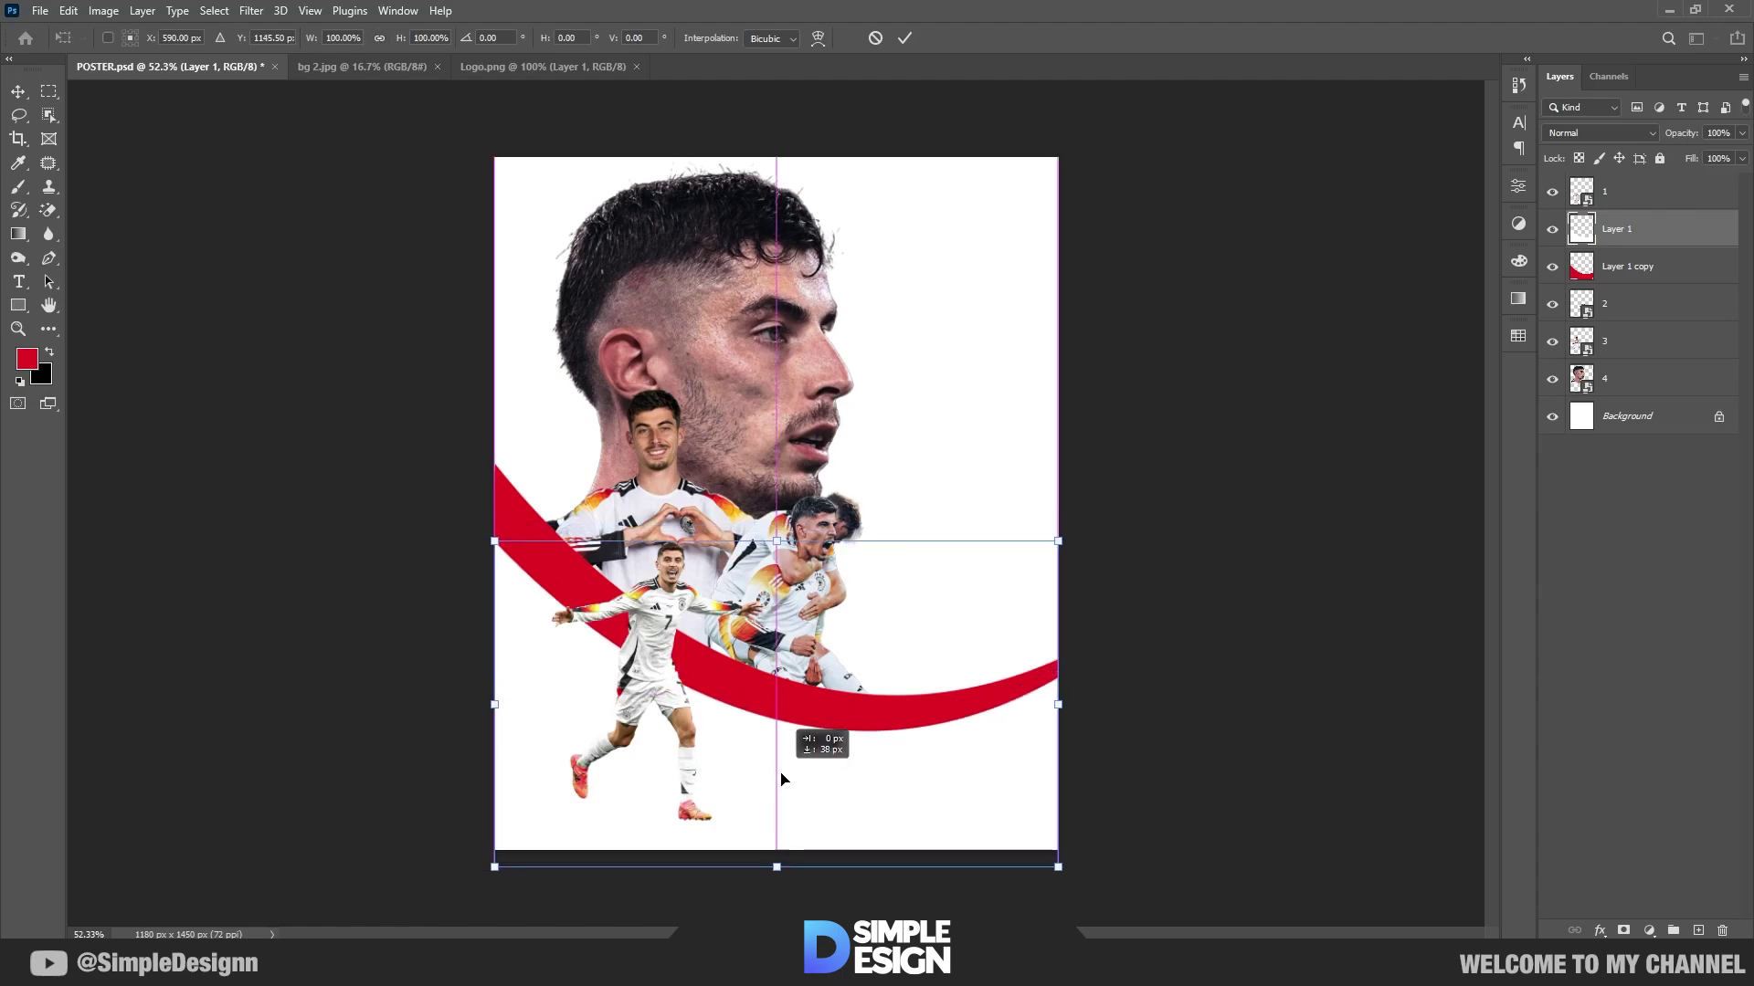
drag(1111, 700, 1117, 691)
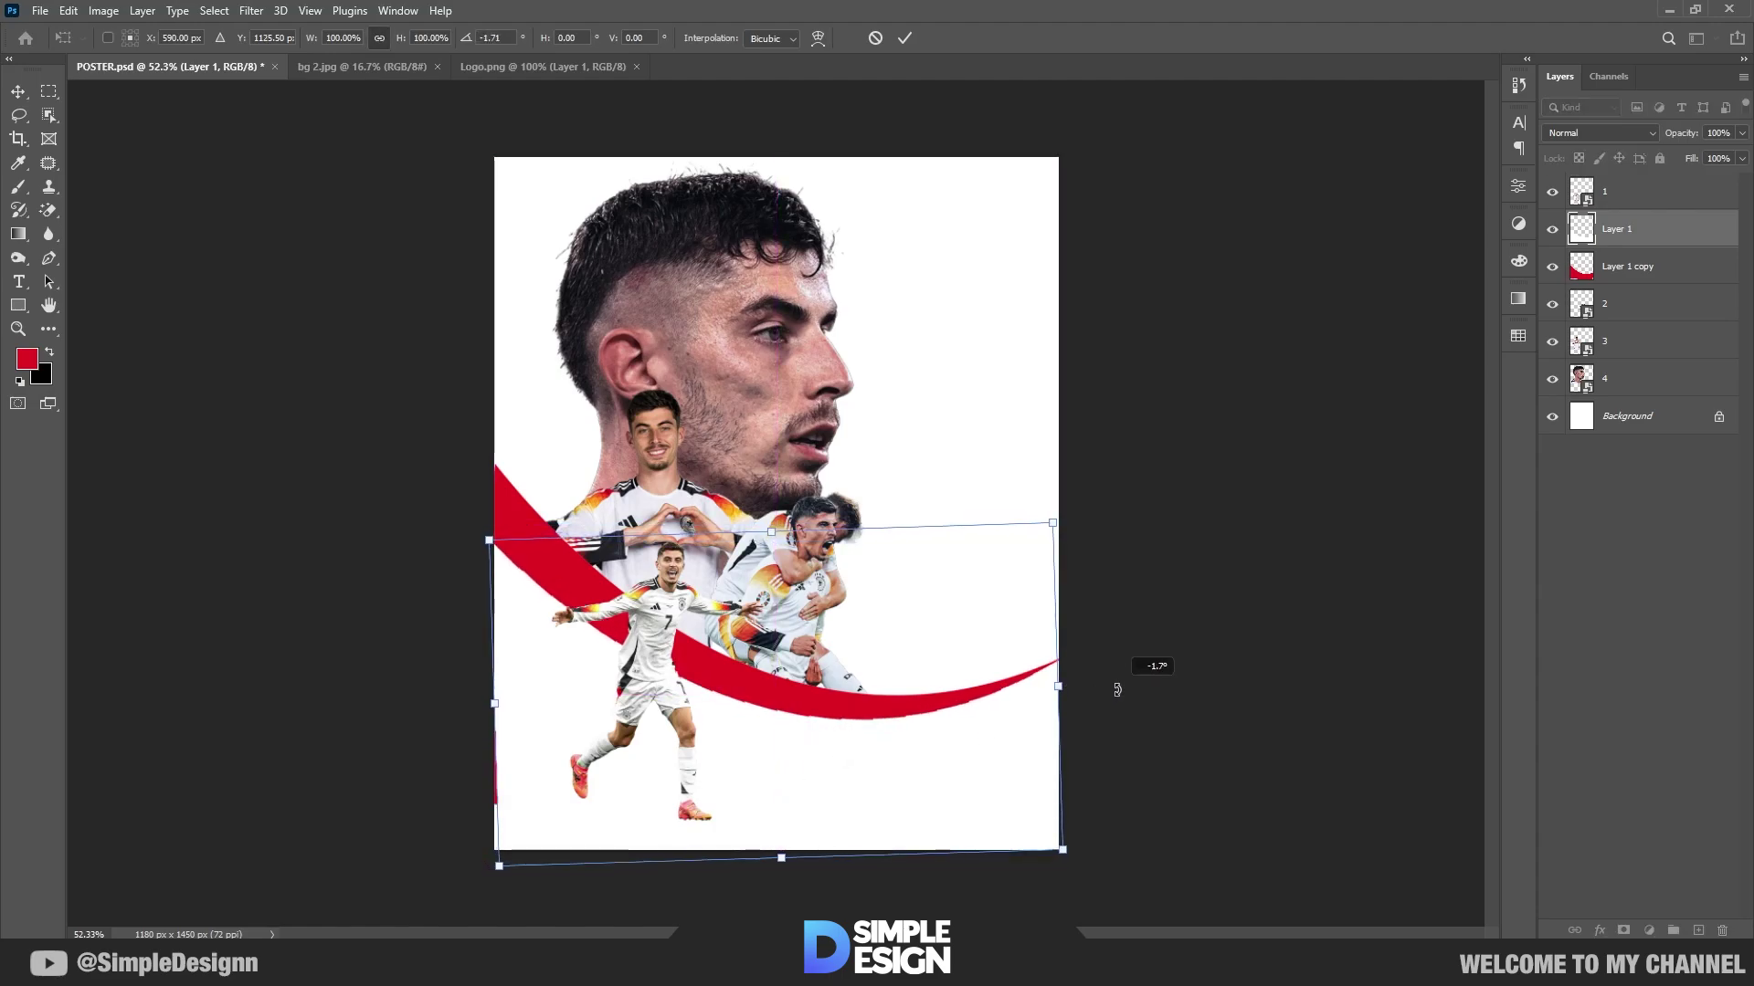
drag(501, 707, 484, 707)
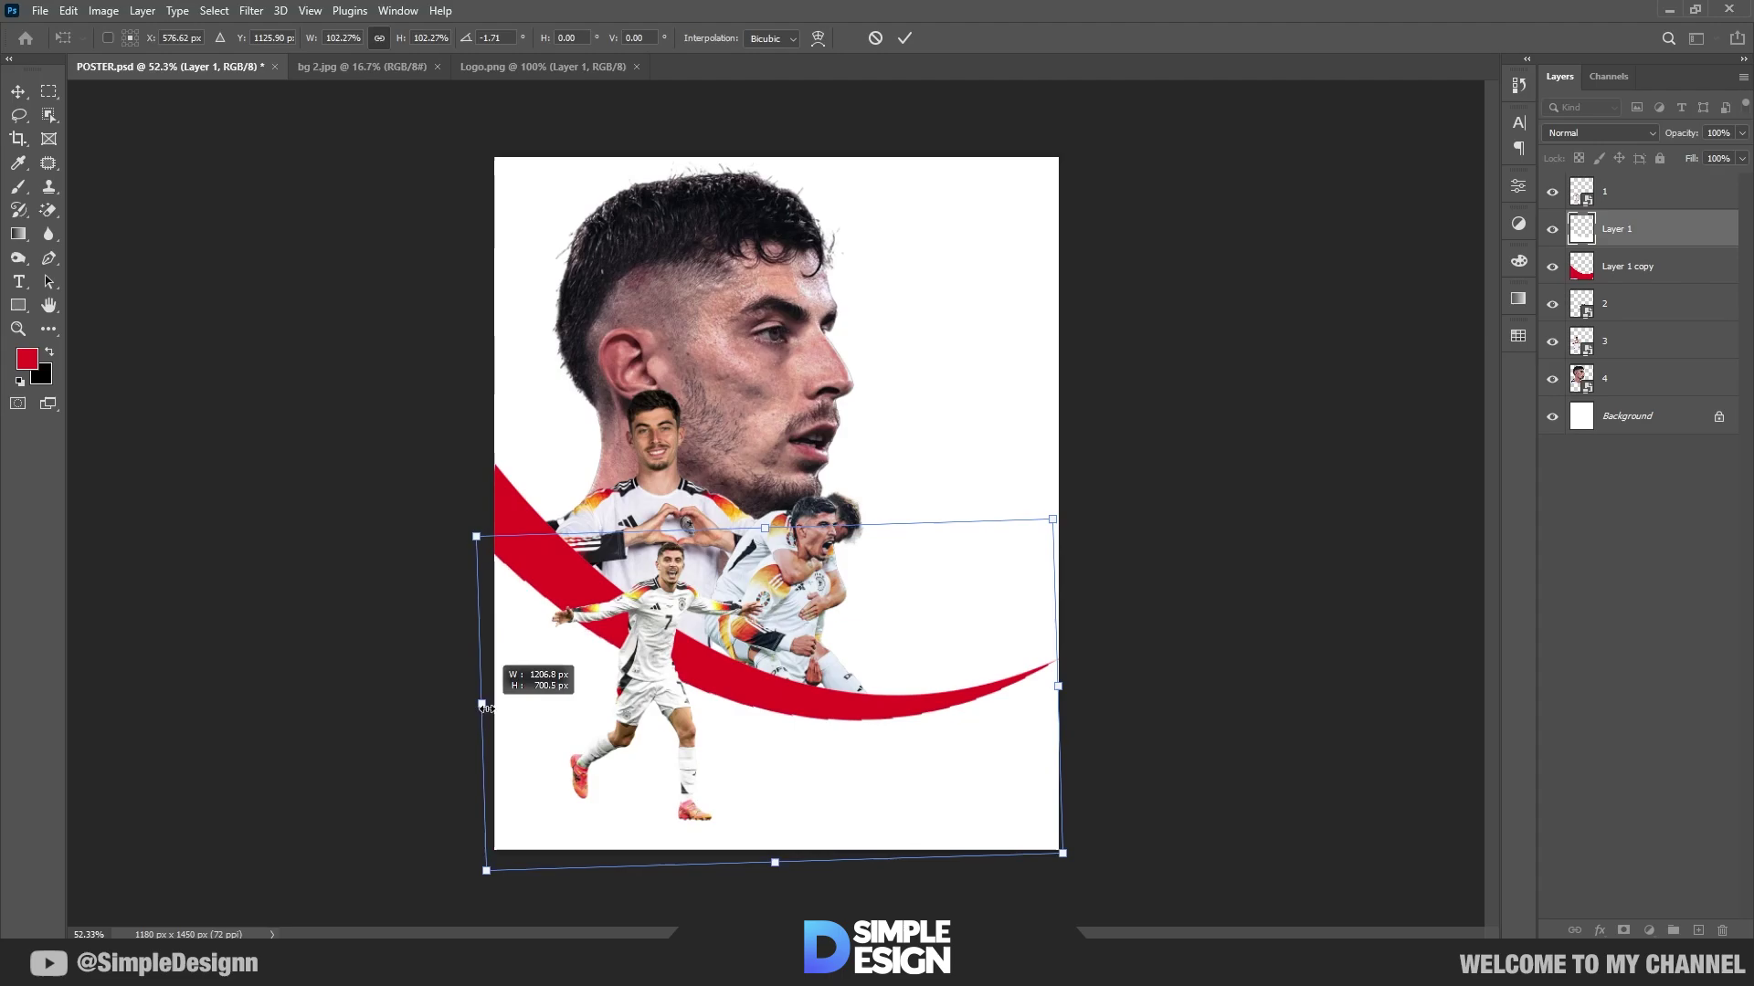
key(Return)
scroll(1125, 812, up, 2)
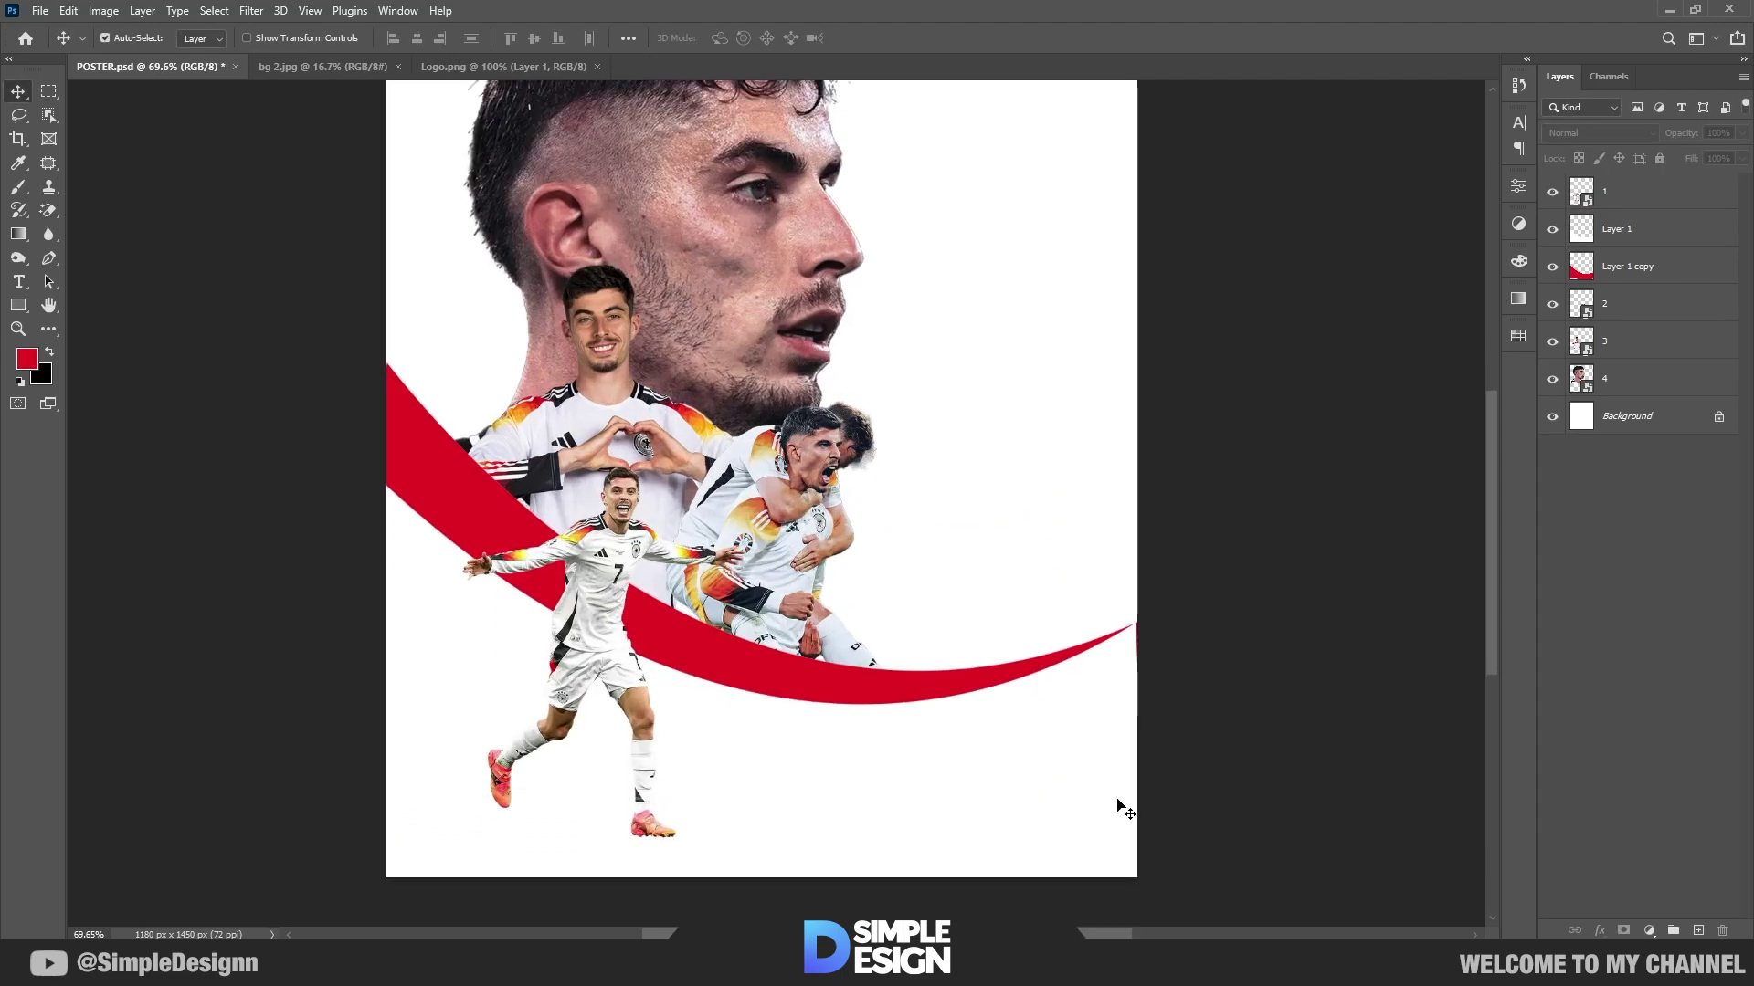
scroll(1175, 674, up, 2)
scroll(1104, 646, up, 3)
click(1080, 649)
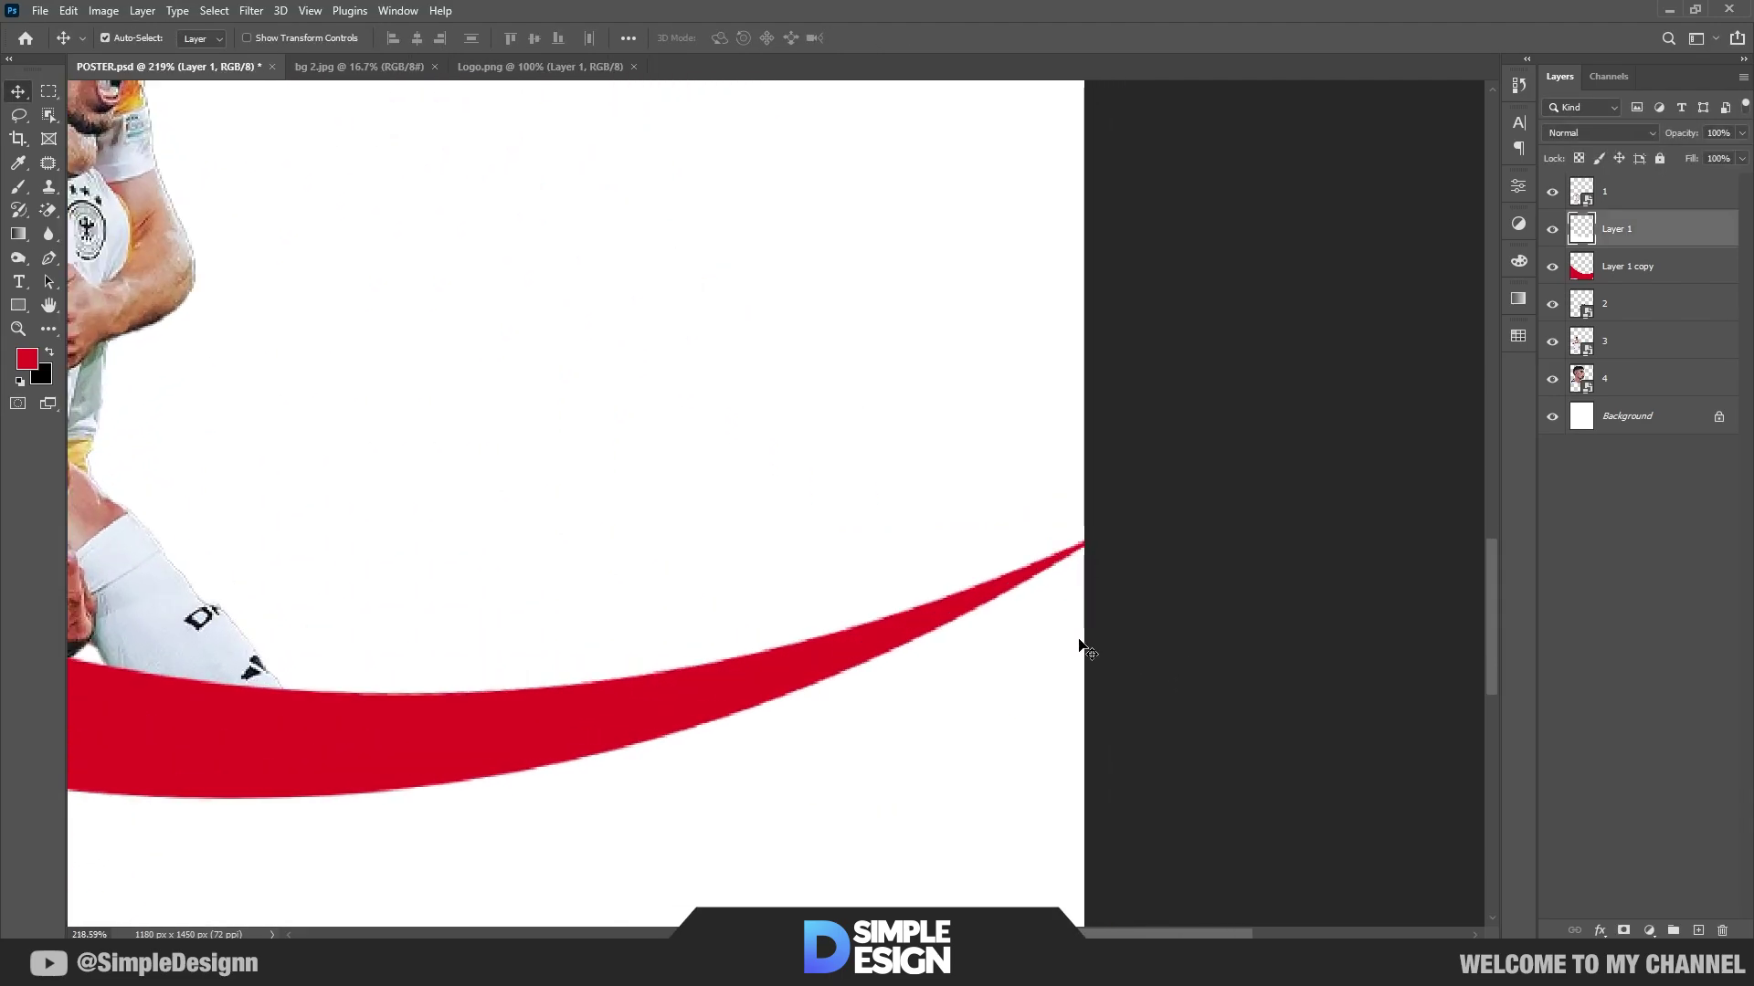
scroll(1297, 647, down, 3)
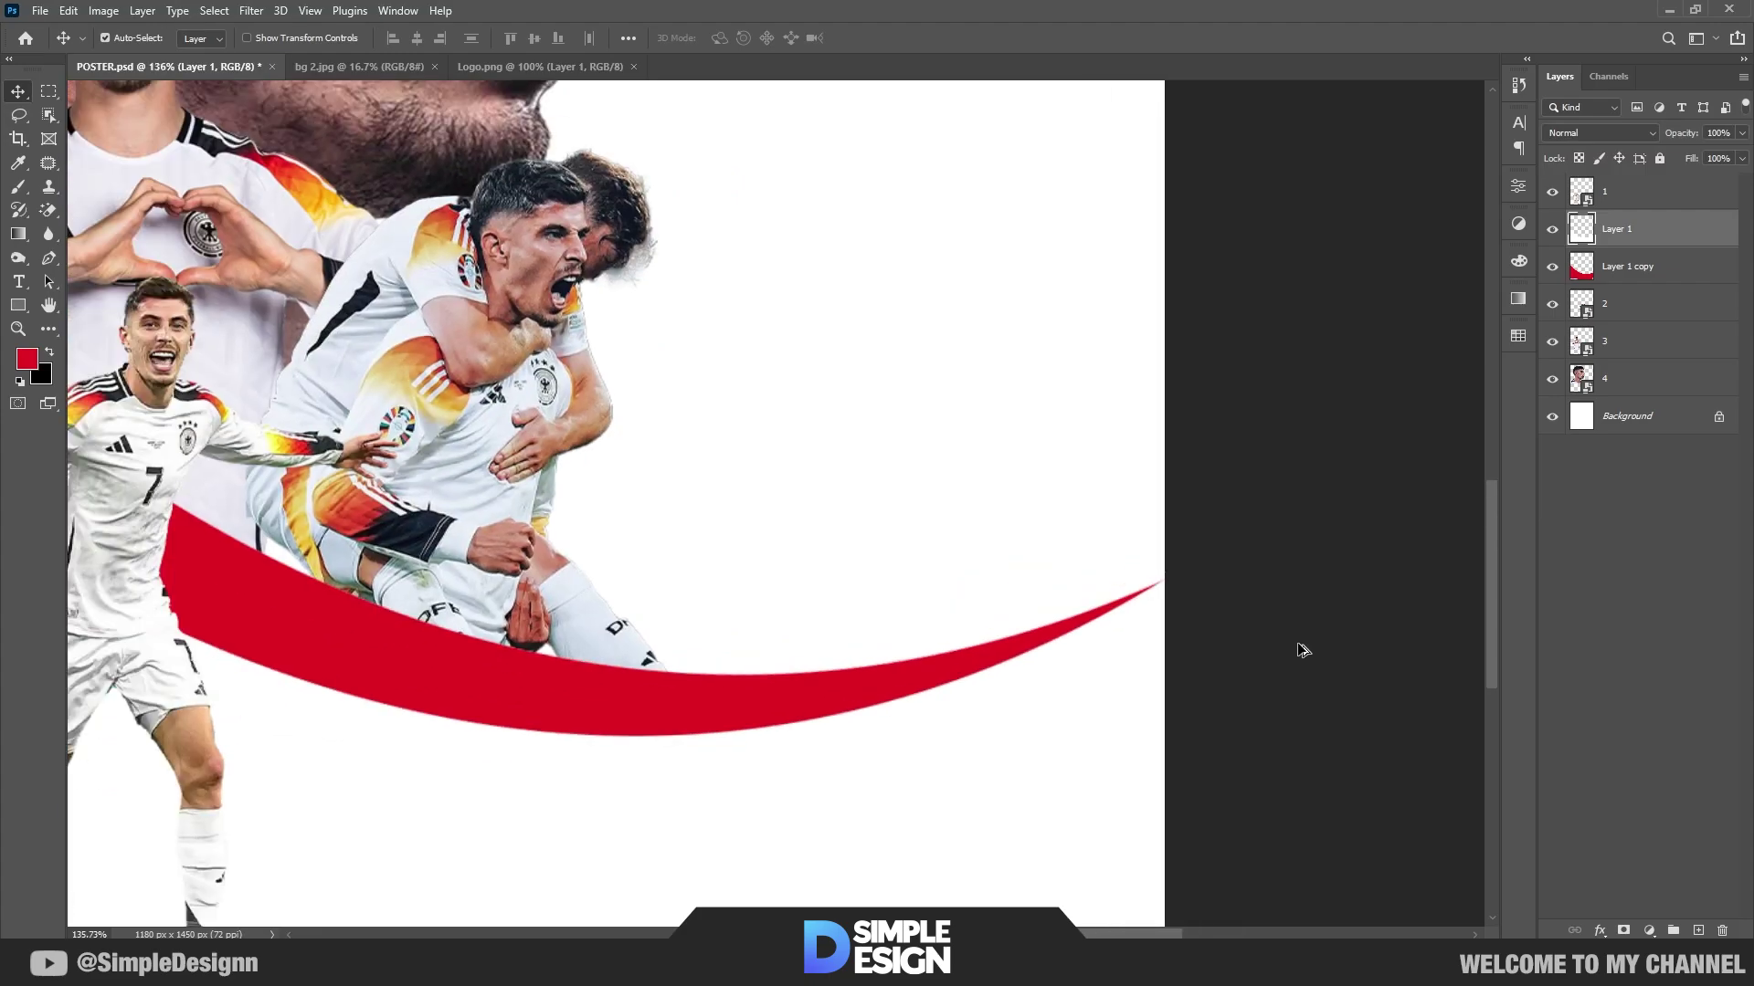
scroll(1297, 653, down, 3)
Step: Move Layer 1 and Layer 1 copy together down and right, then shift them up slightly
click(1649, 642)
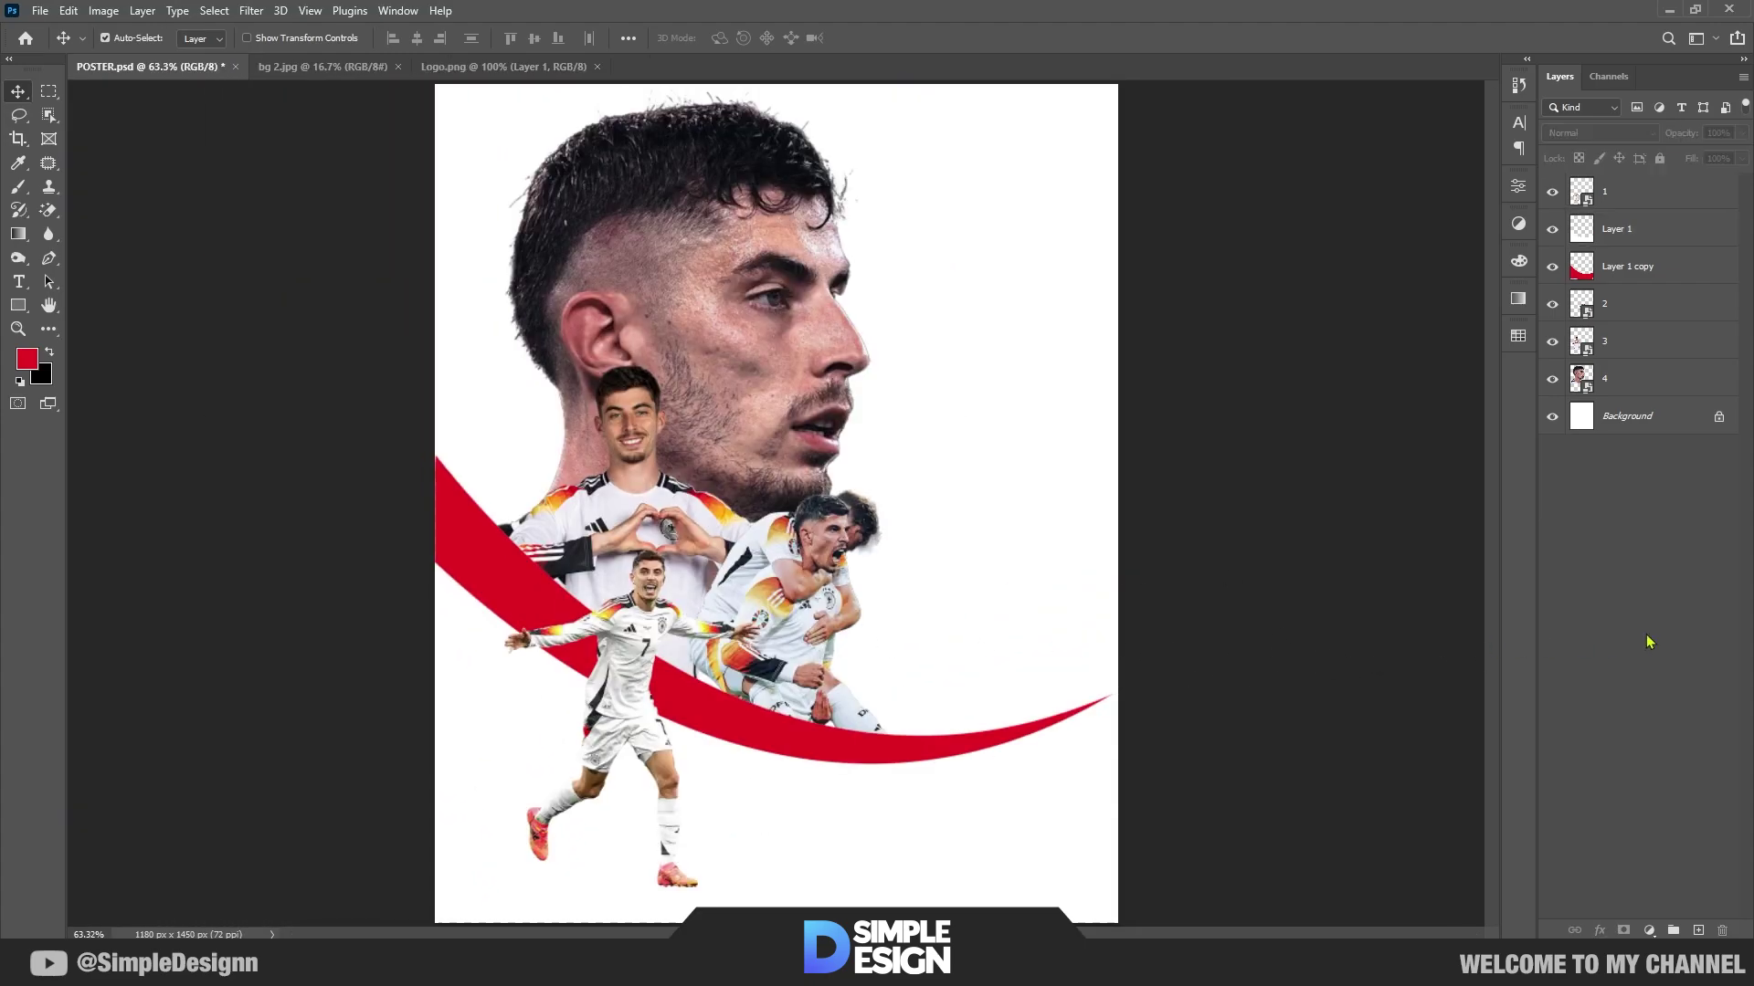
click(822, 758)
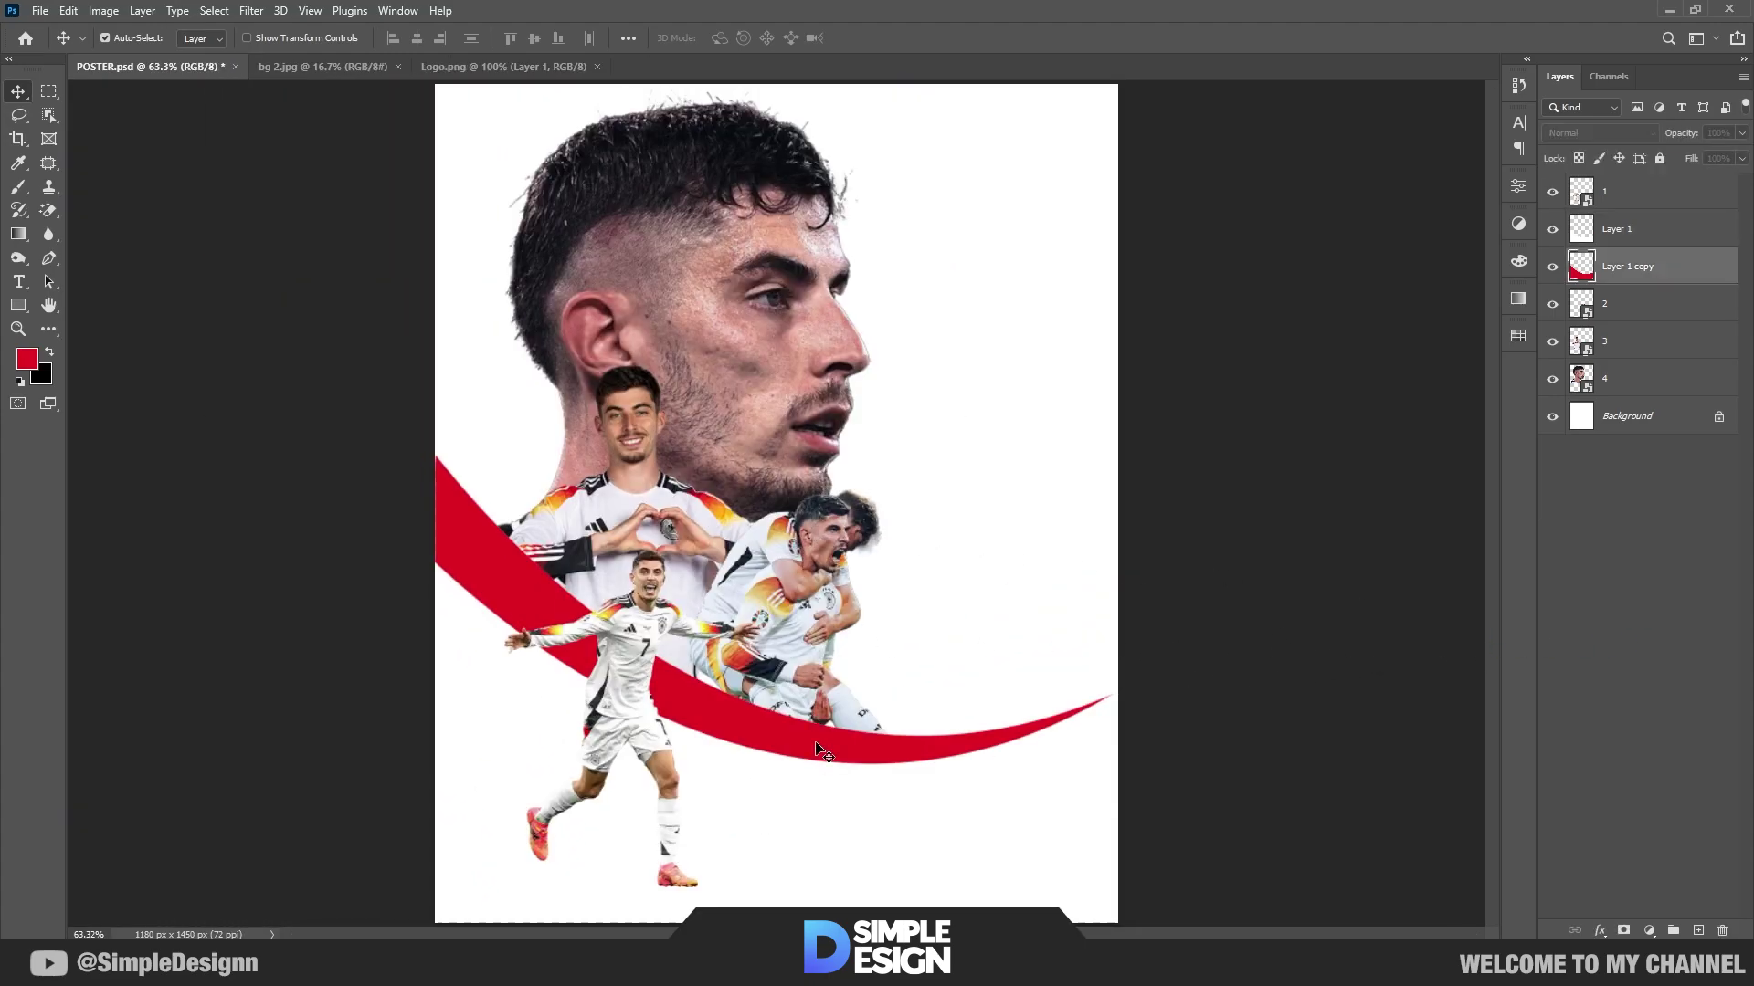
shift+click(834, 799)
drag(871, 770, 959, 803)
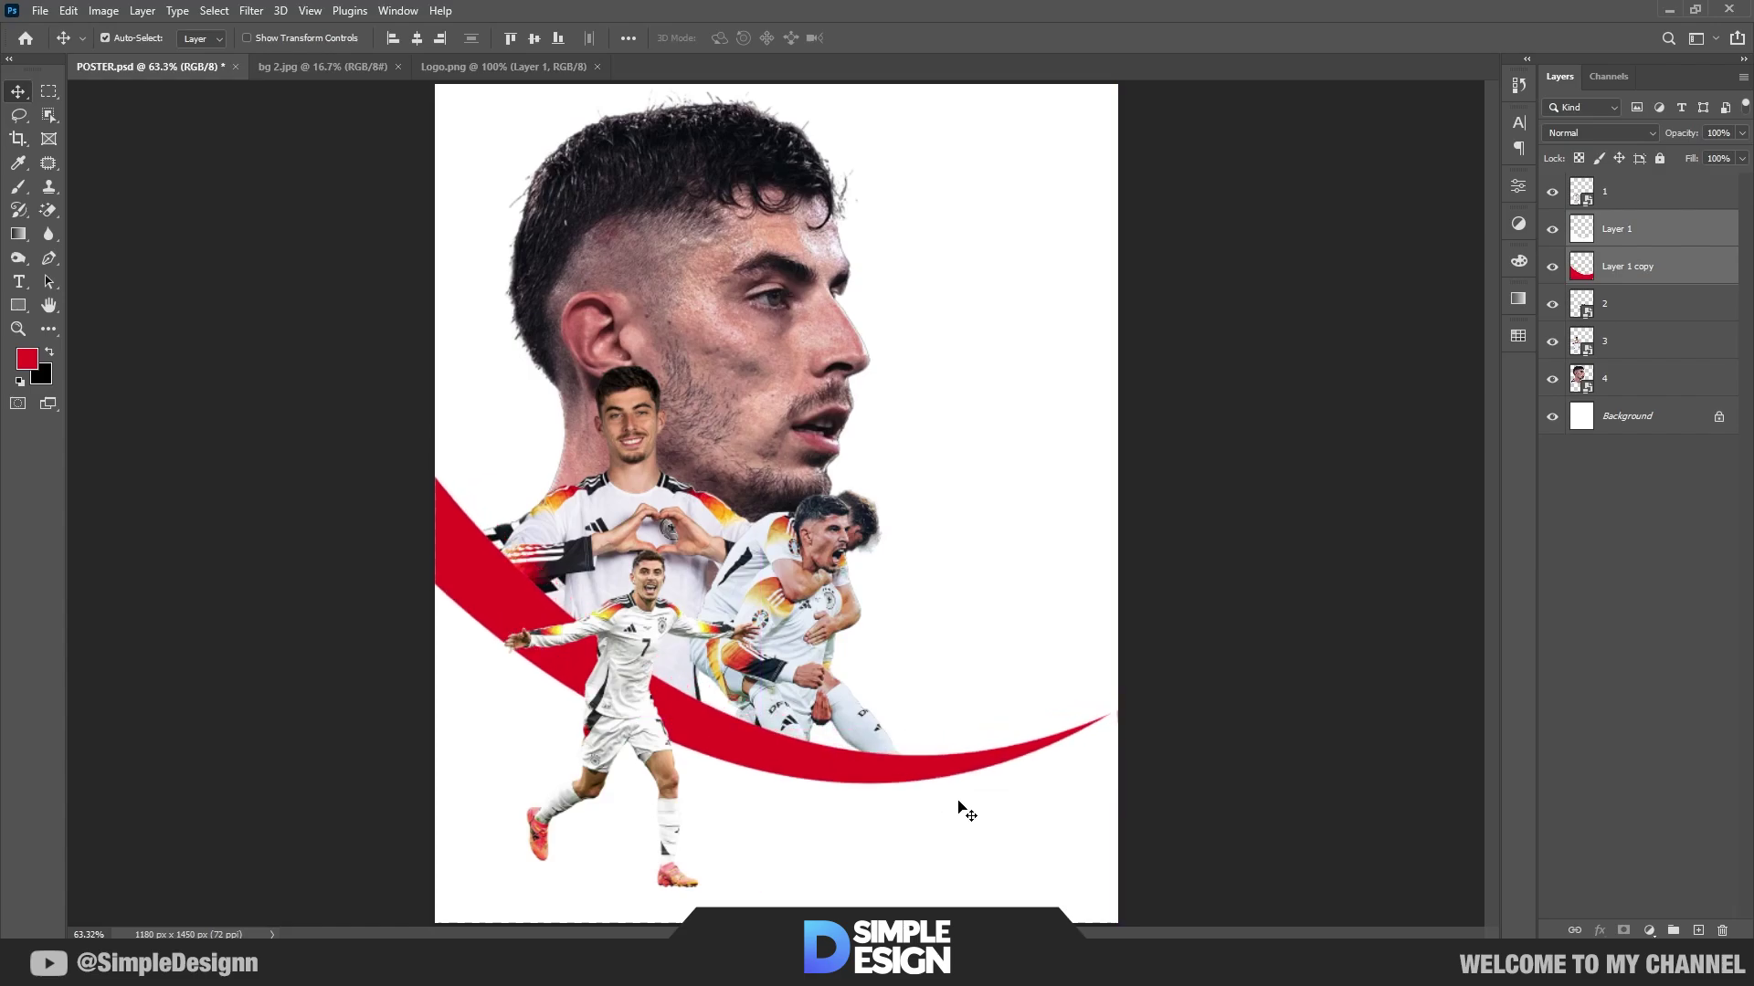
mouse_move(938, 759)
mouse_down()
mouse_move(893, 775)
mouse_move(893, 794)
mouse_up()
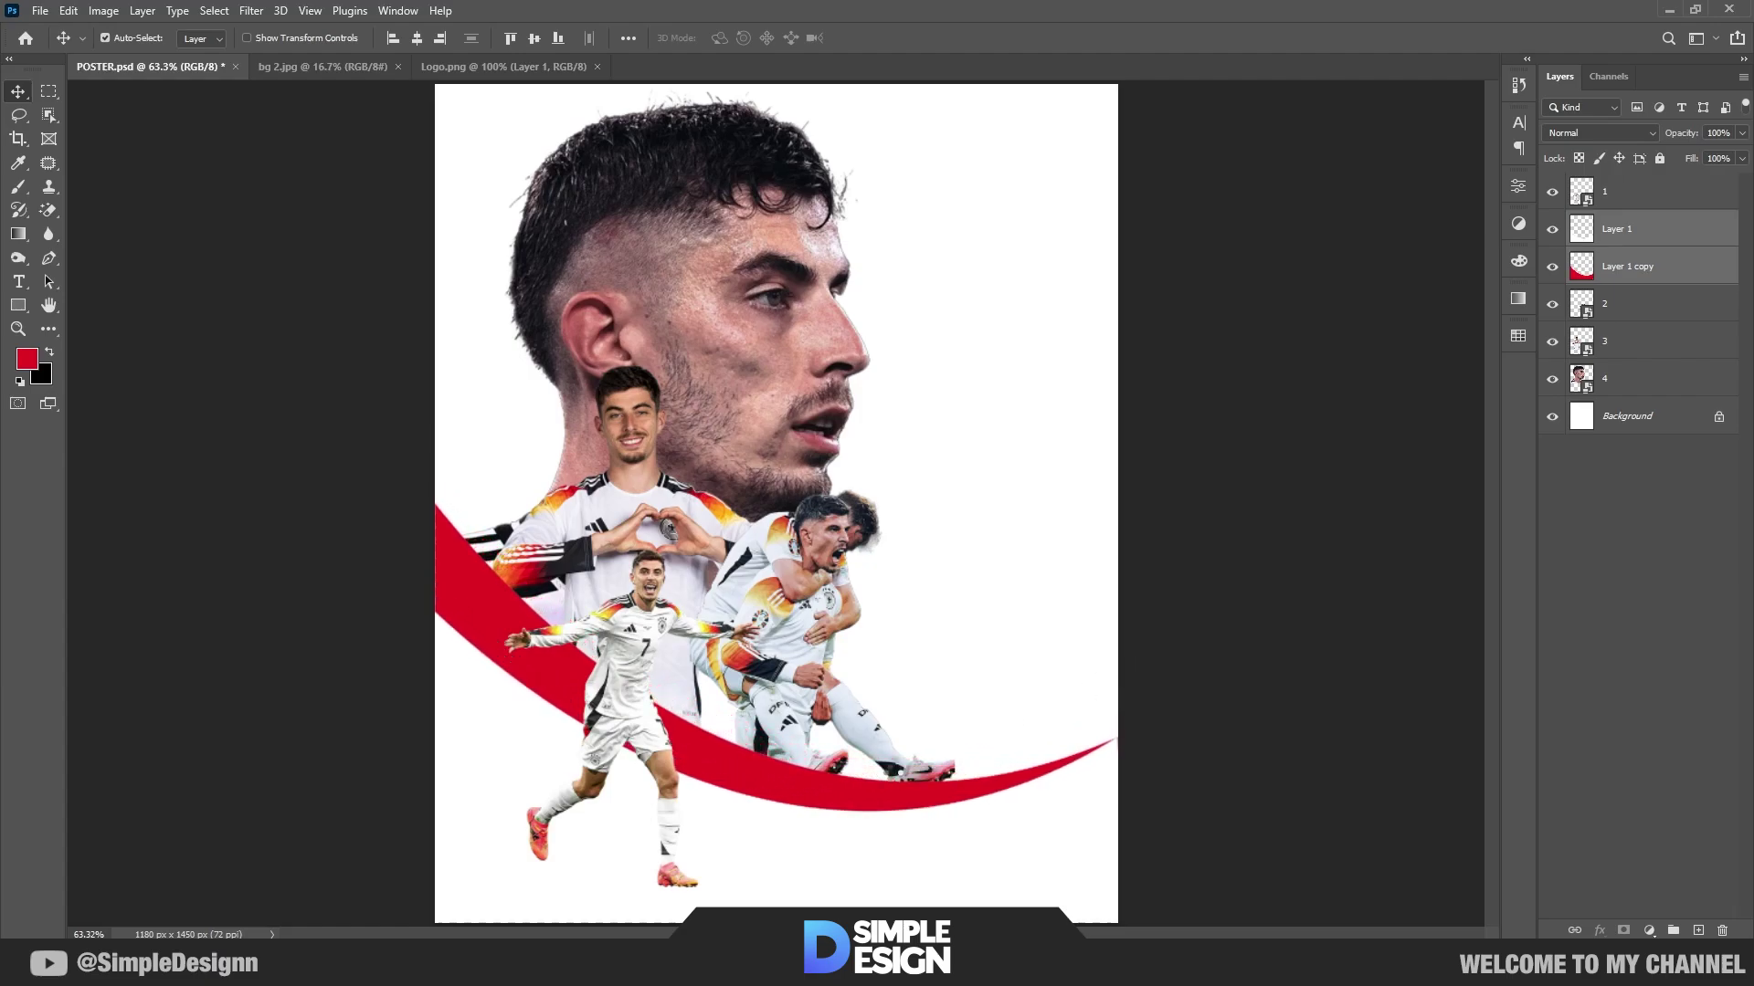
scroll(909, 717, down, 1)
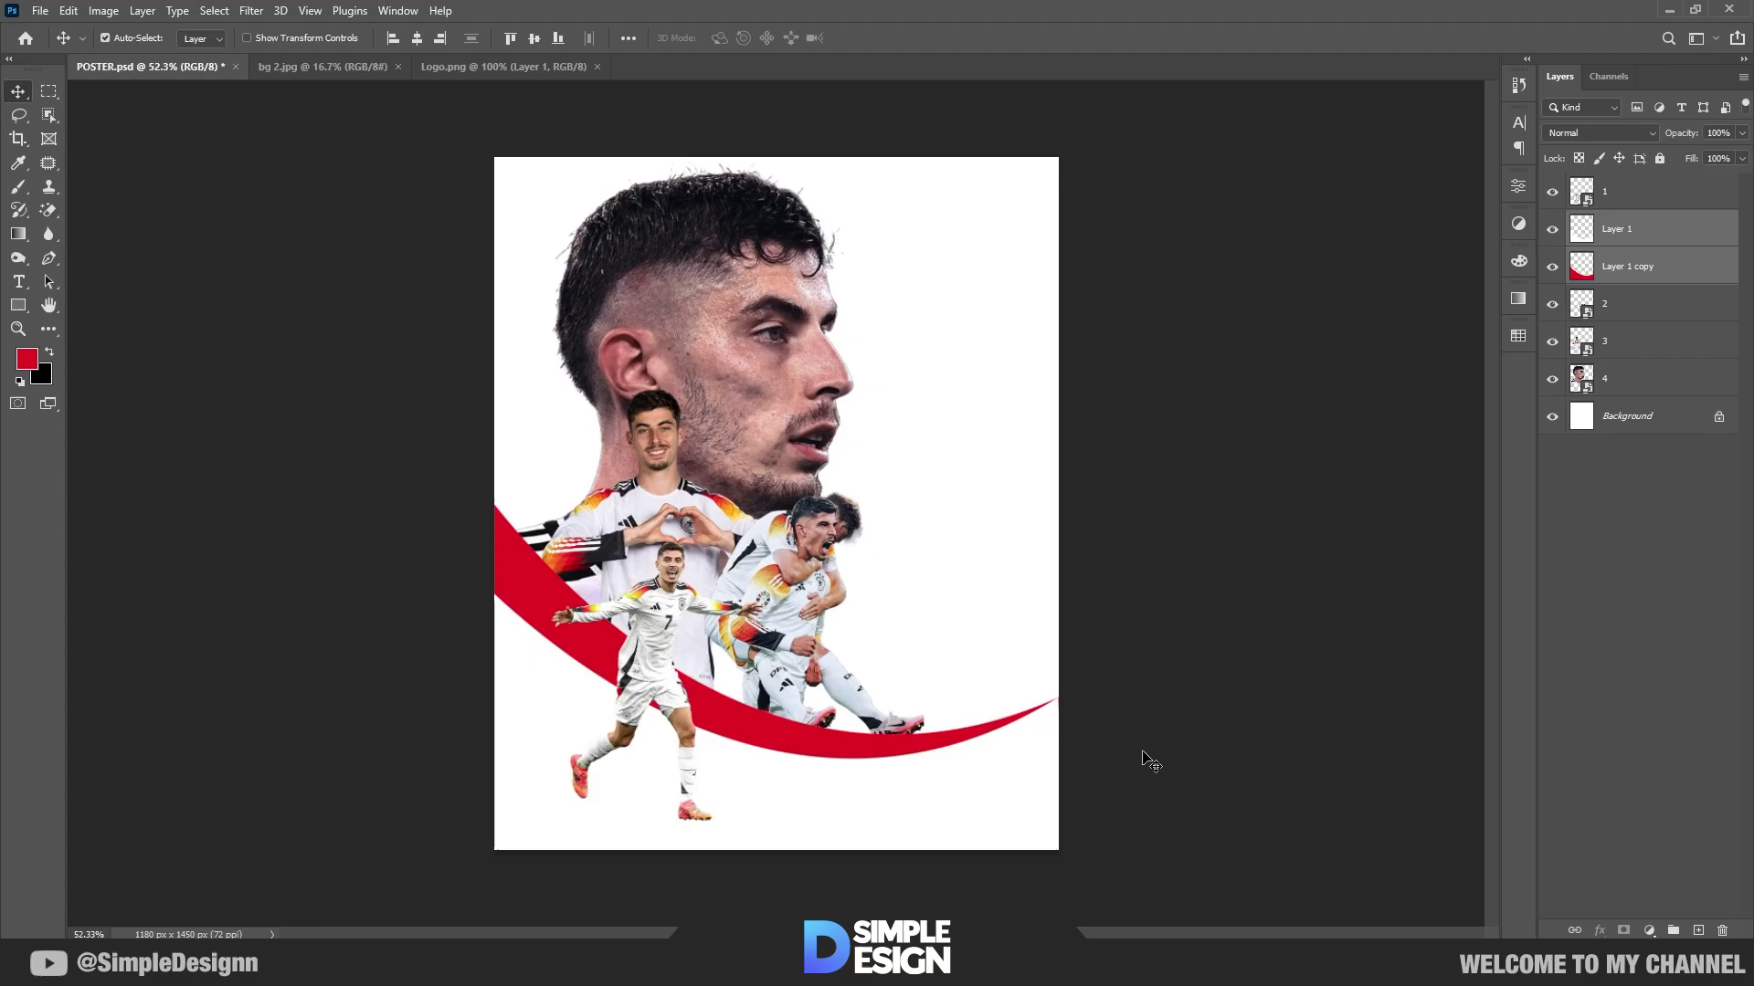
key(ctrl+t)
drag(1027, 764, 1026, 752)
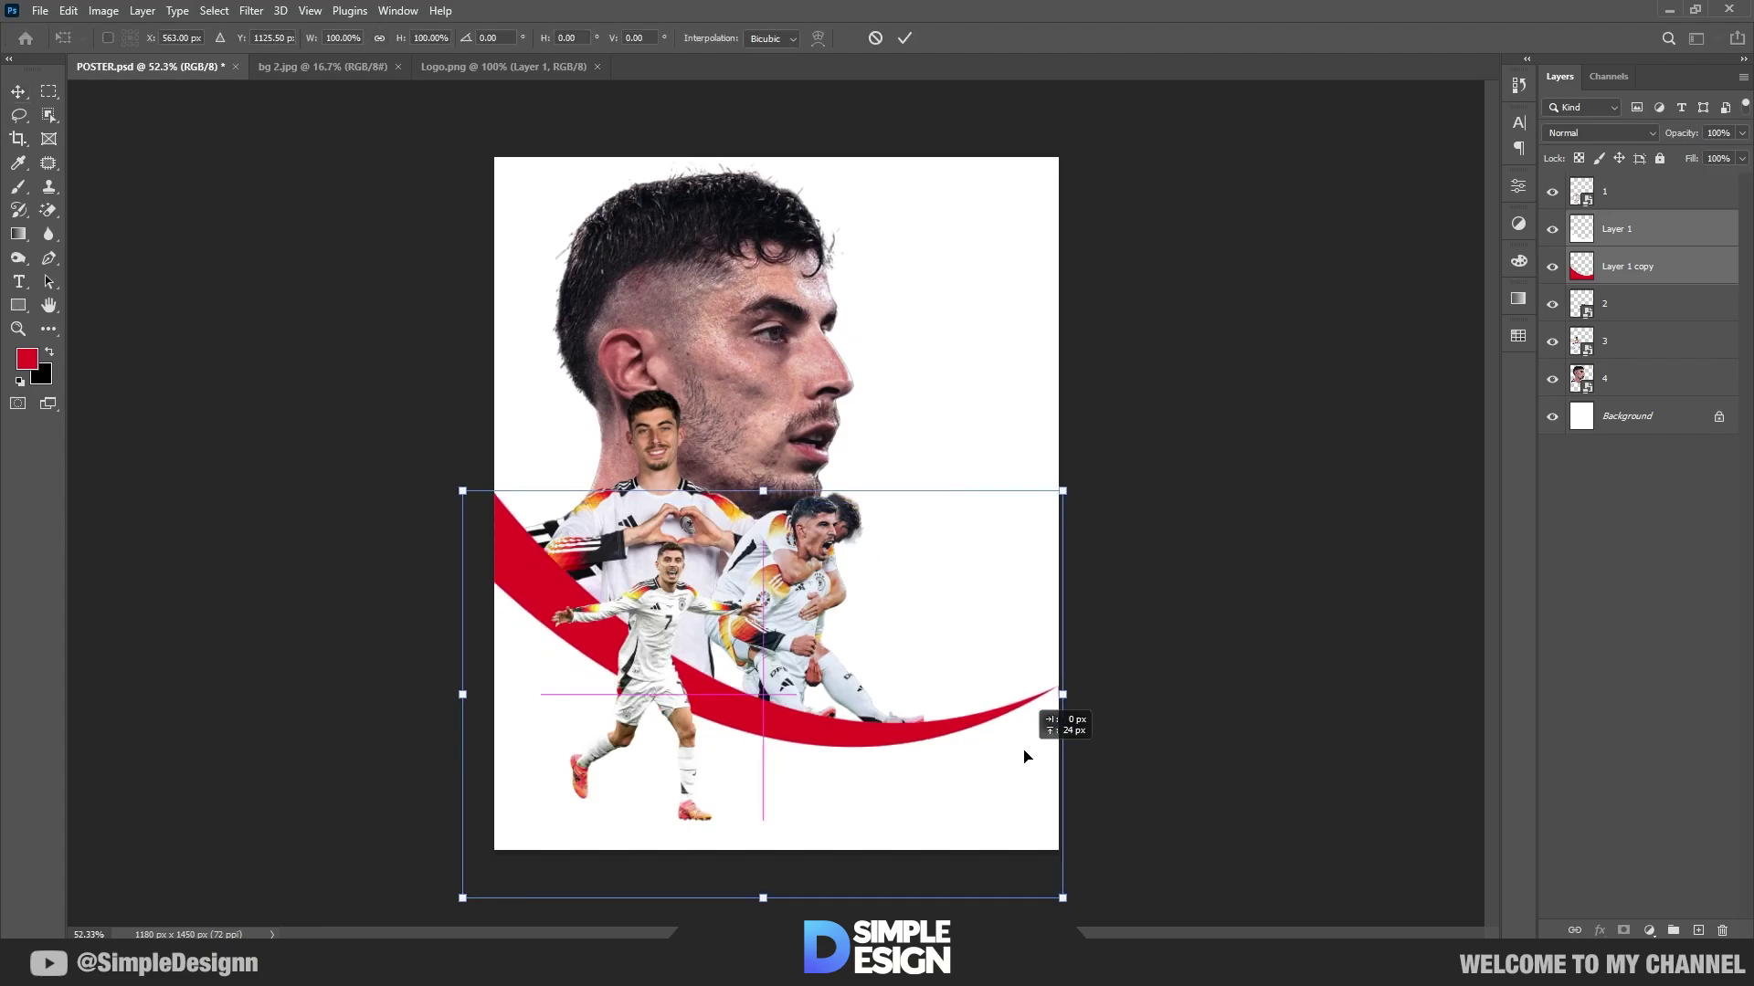
key(Return)
click(1170, 665)
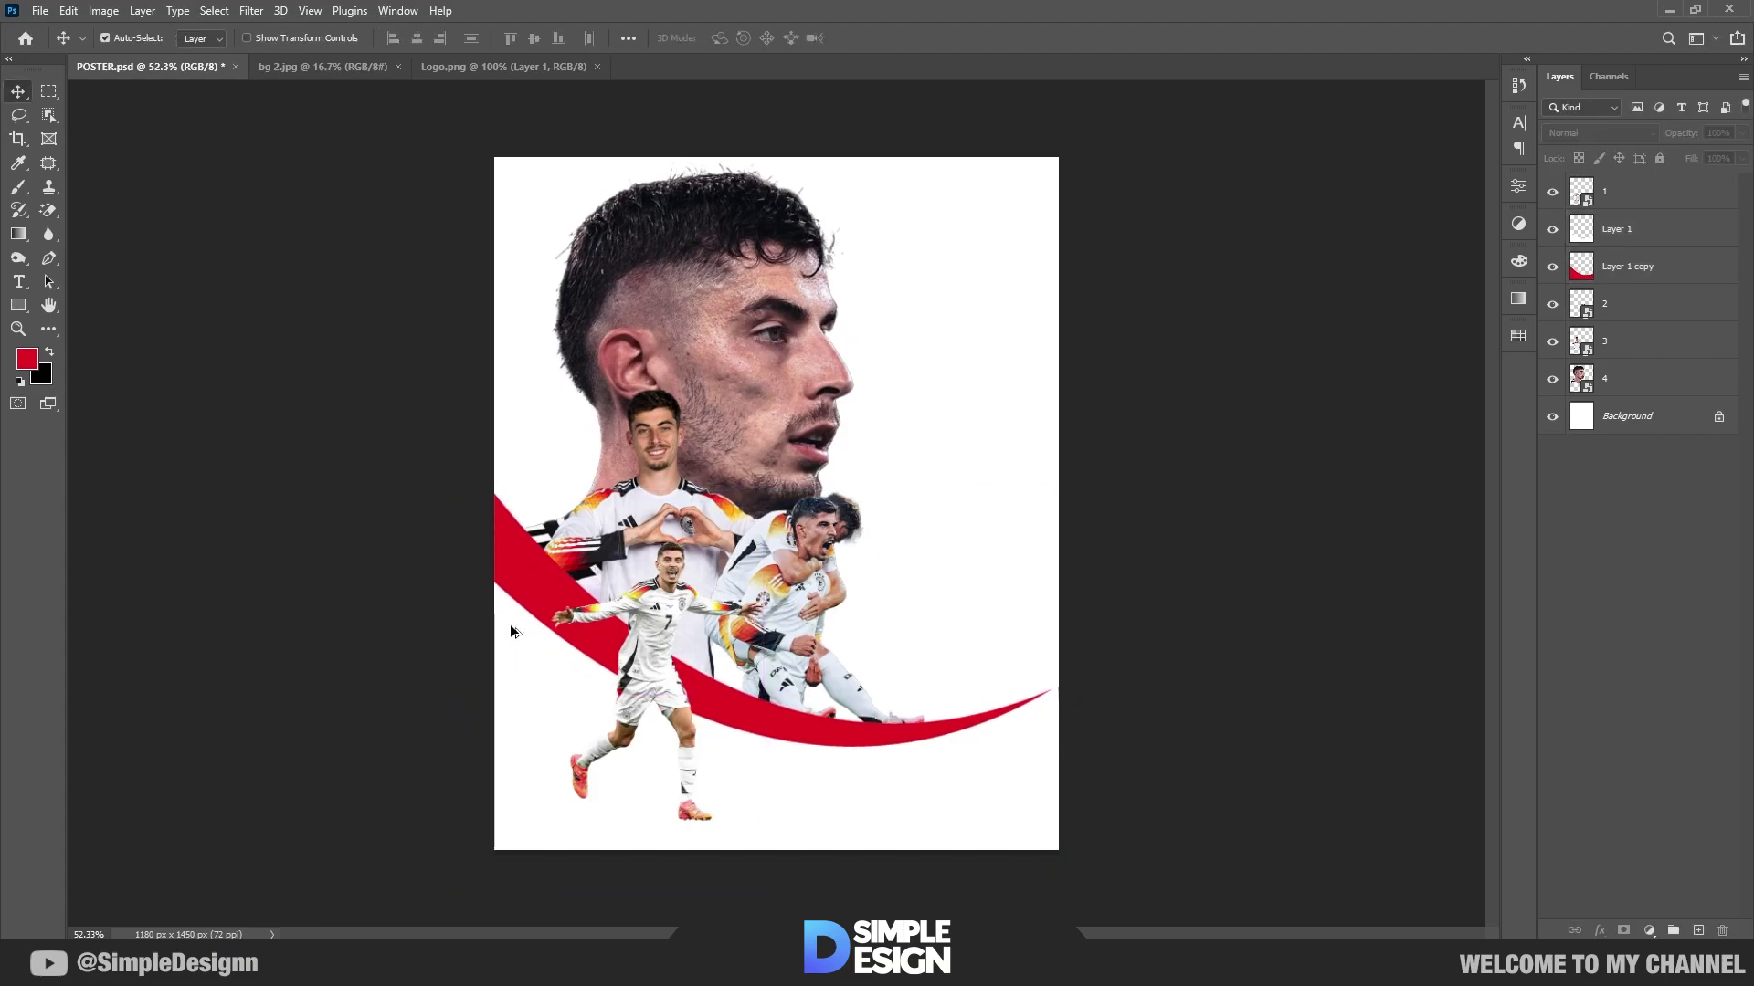
Step: Select Layer 1, then Layer 1 copy, then clear the layer selection
scroll(562, 630, up, 1)
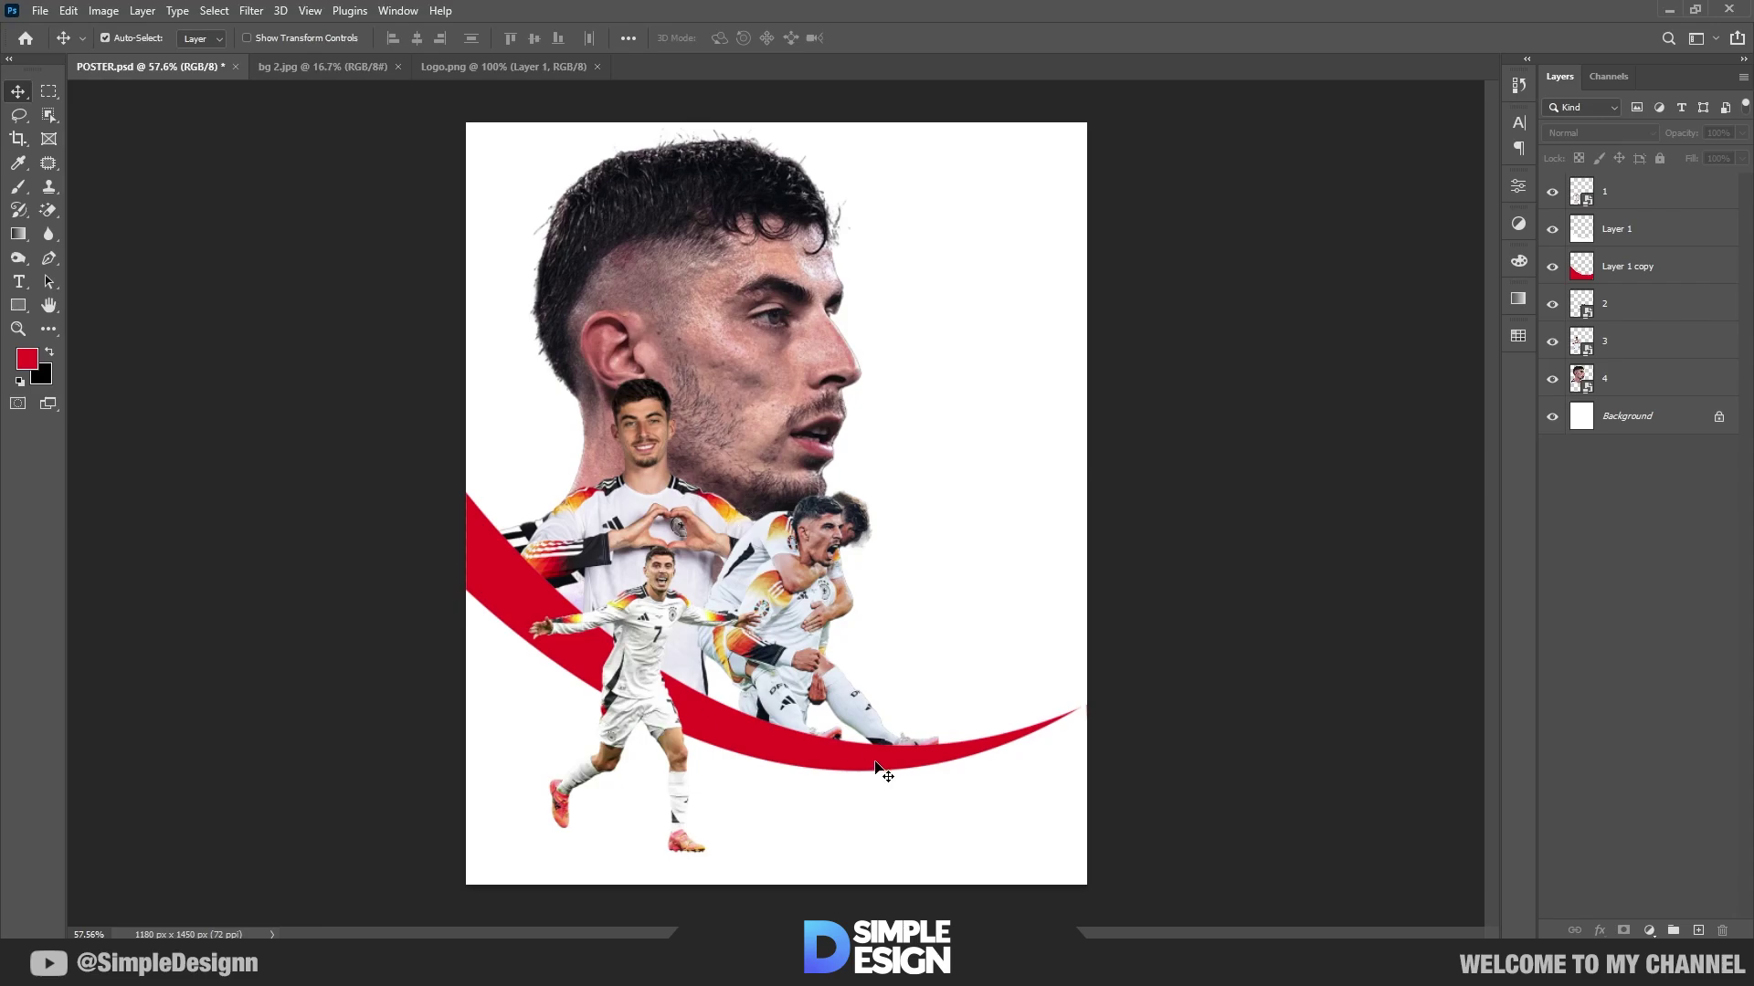
click(543, 701)
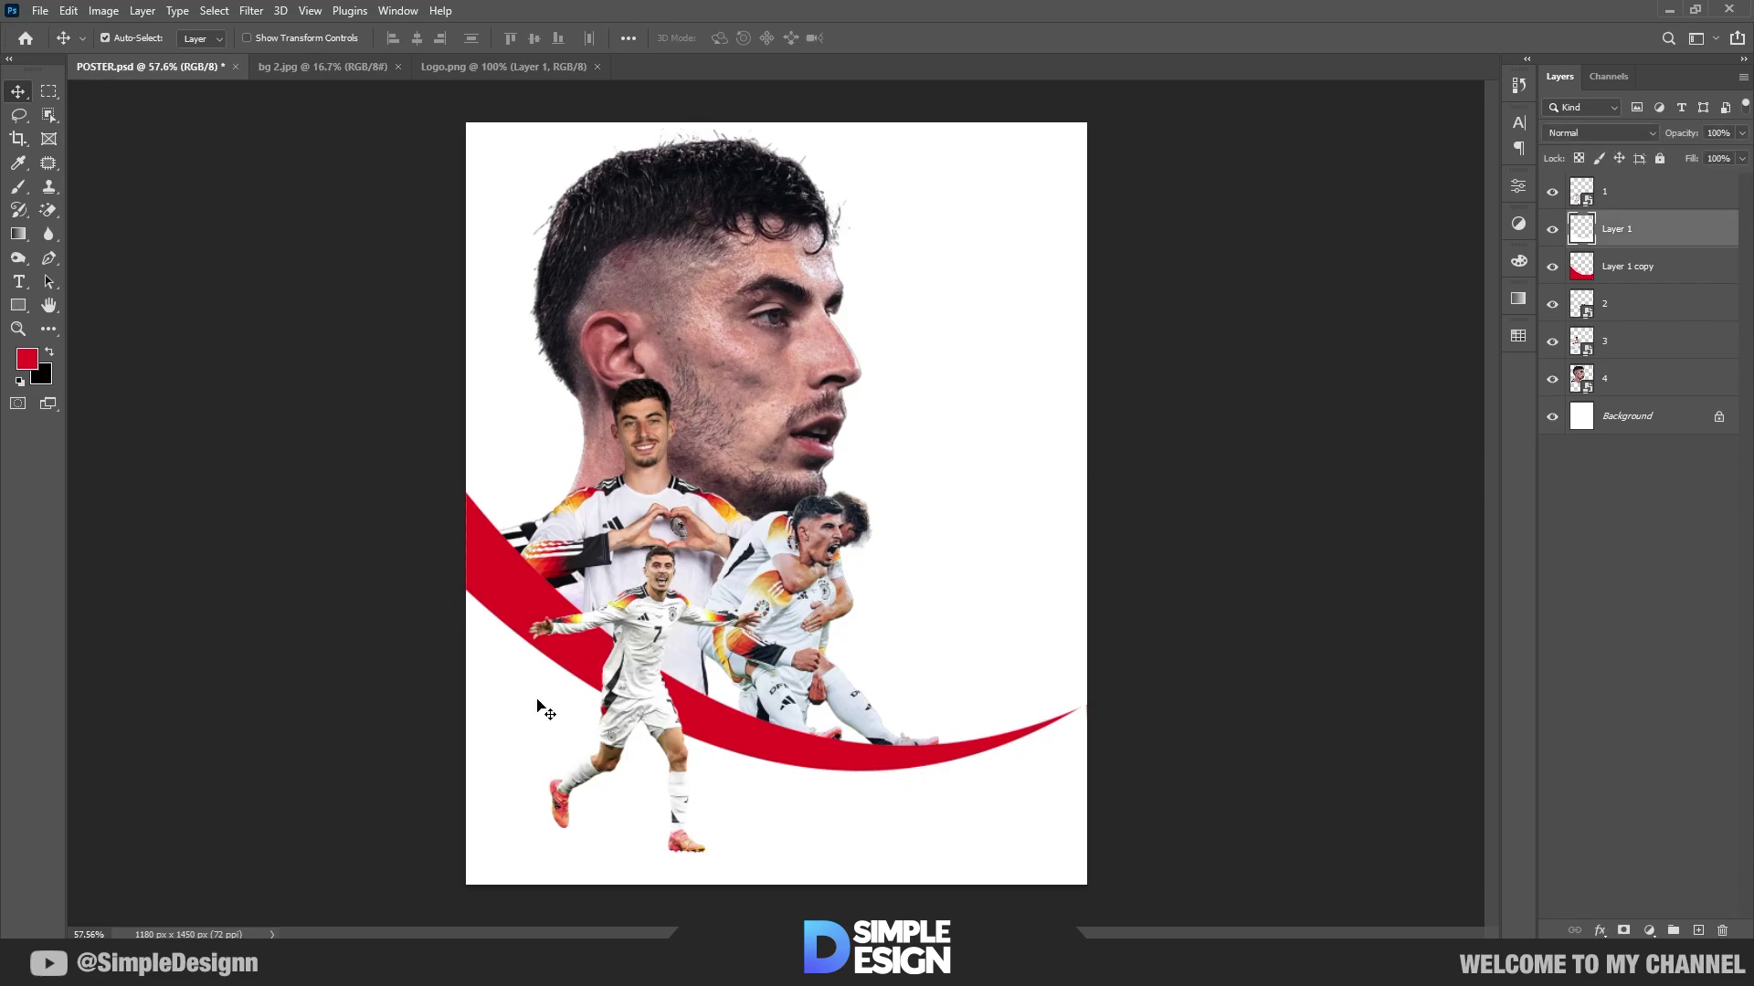
click(511, 578)
click(1286, 548)
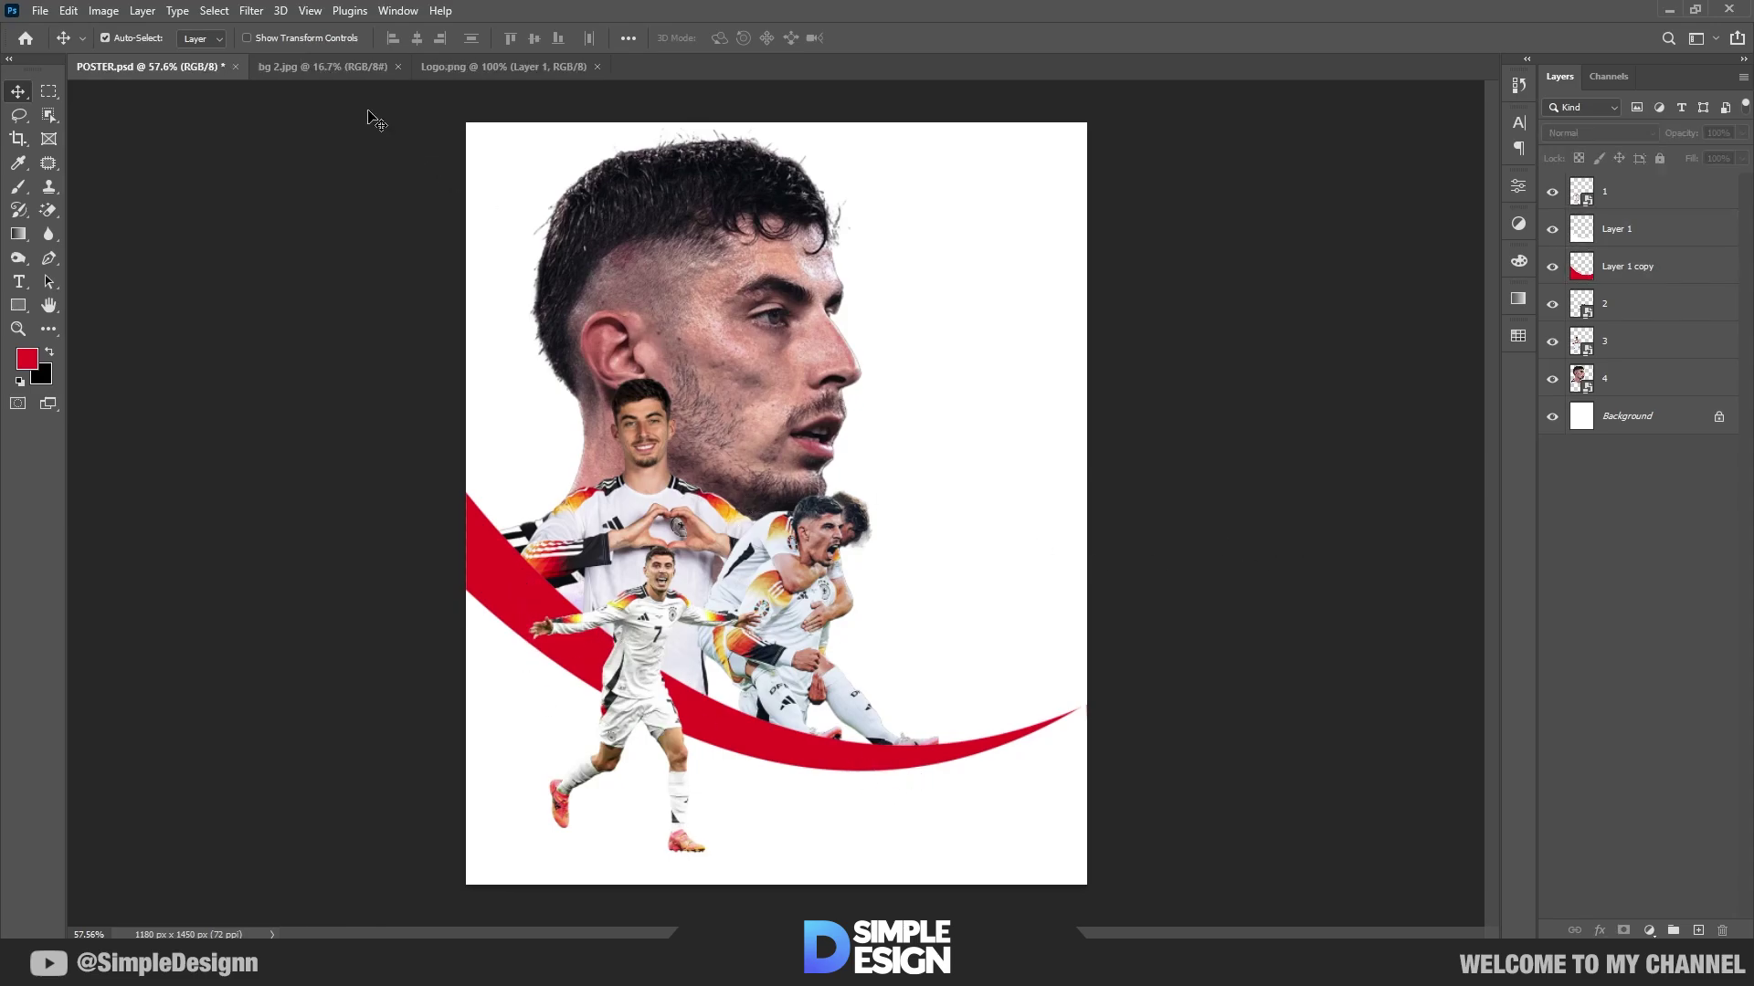
Step: Bring the bg 2.jpg gradient image into the poster and place it beneath the player layers
click(336, 67)
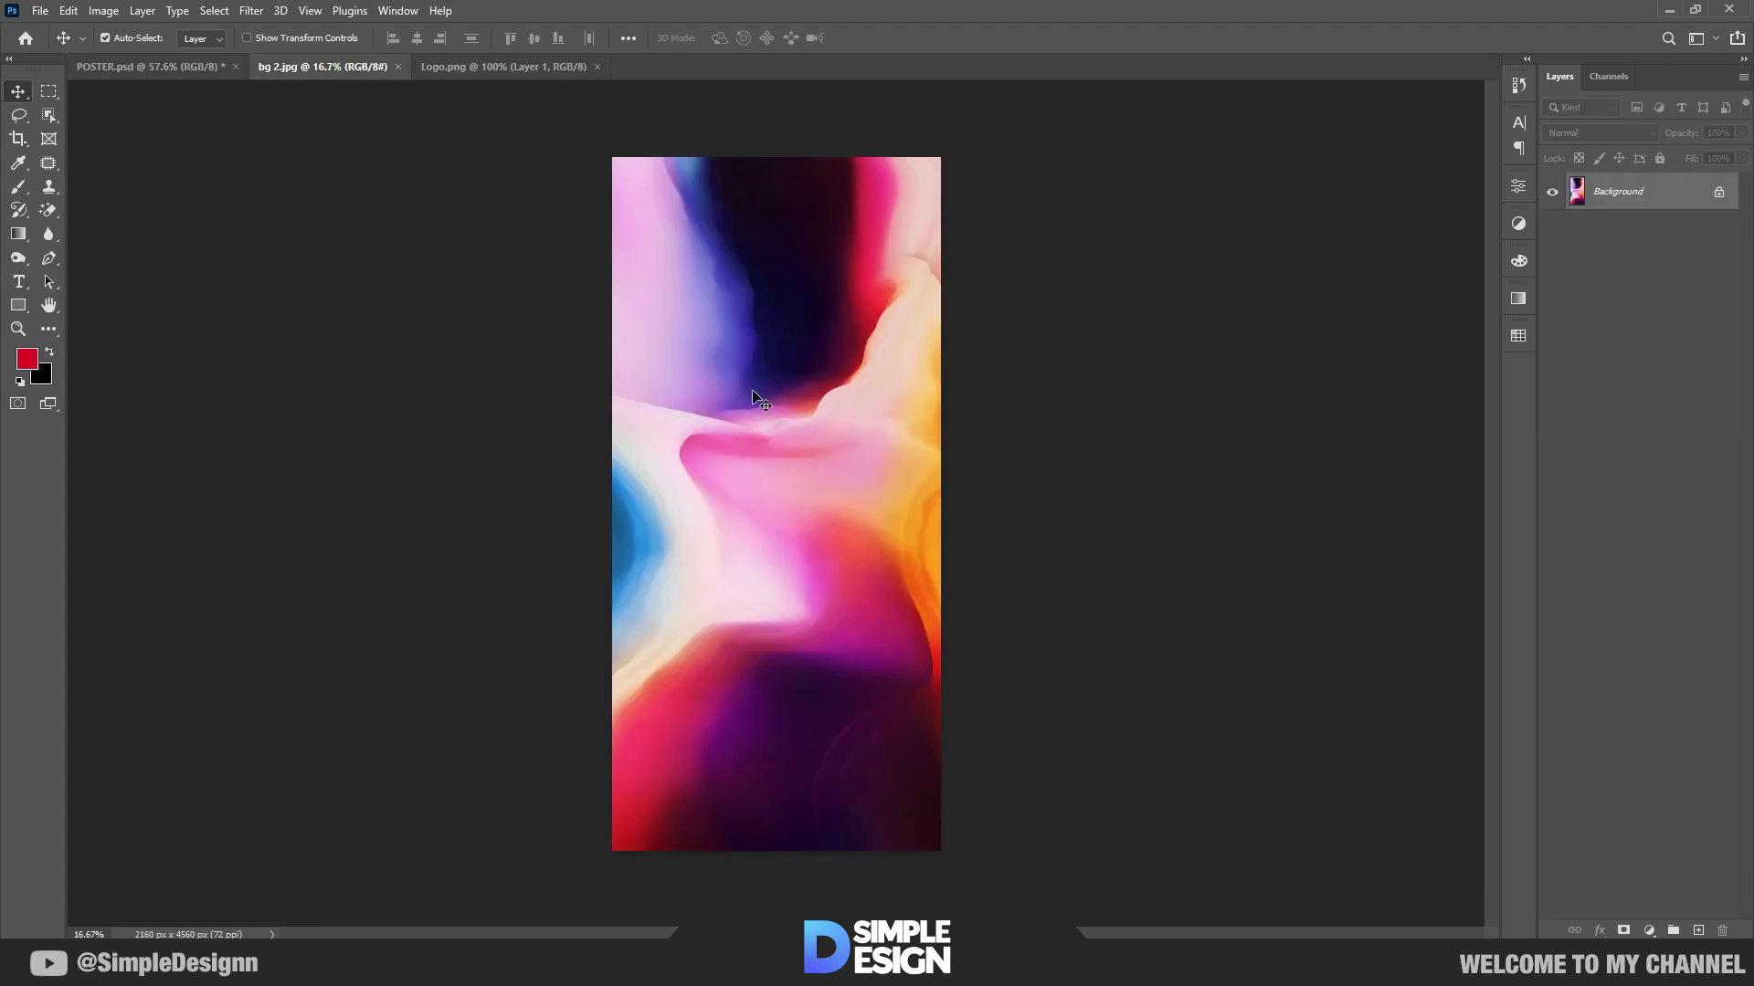
click(1719, 195)
mouse_move(575, 580)
mouse_down()
mouse_move(157, 66)
mouse_move(841, 553)
mouse_up()
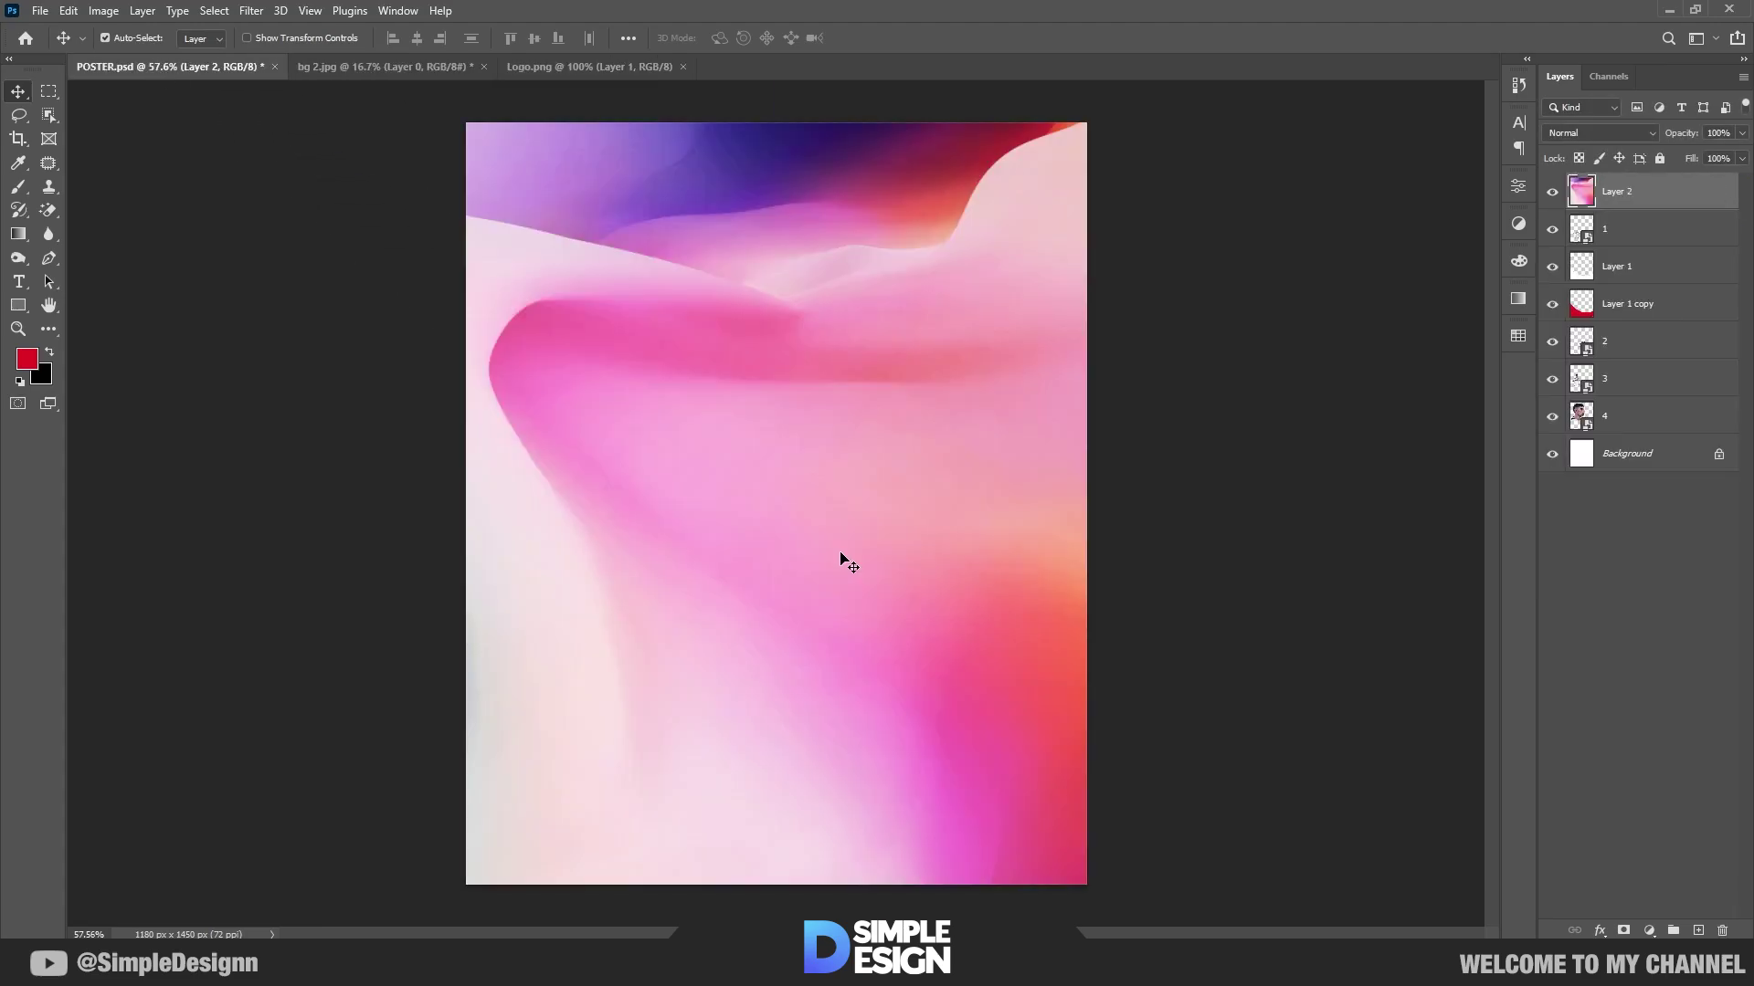
drag(1619, 194, 1626, 435)
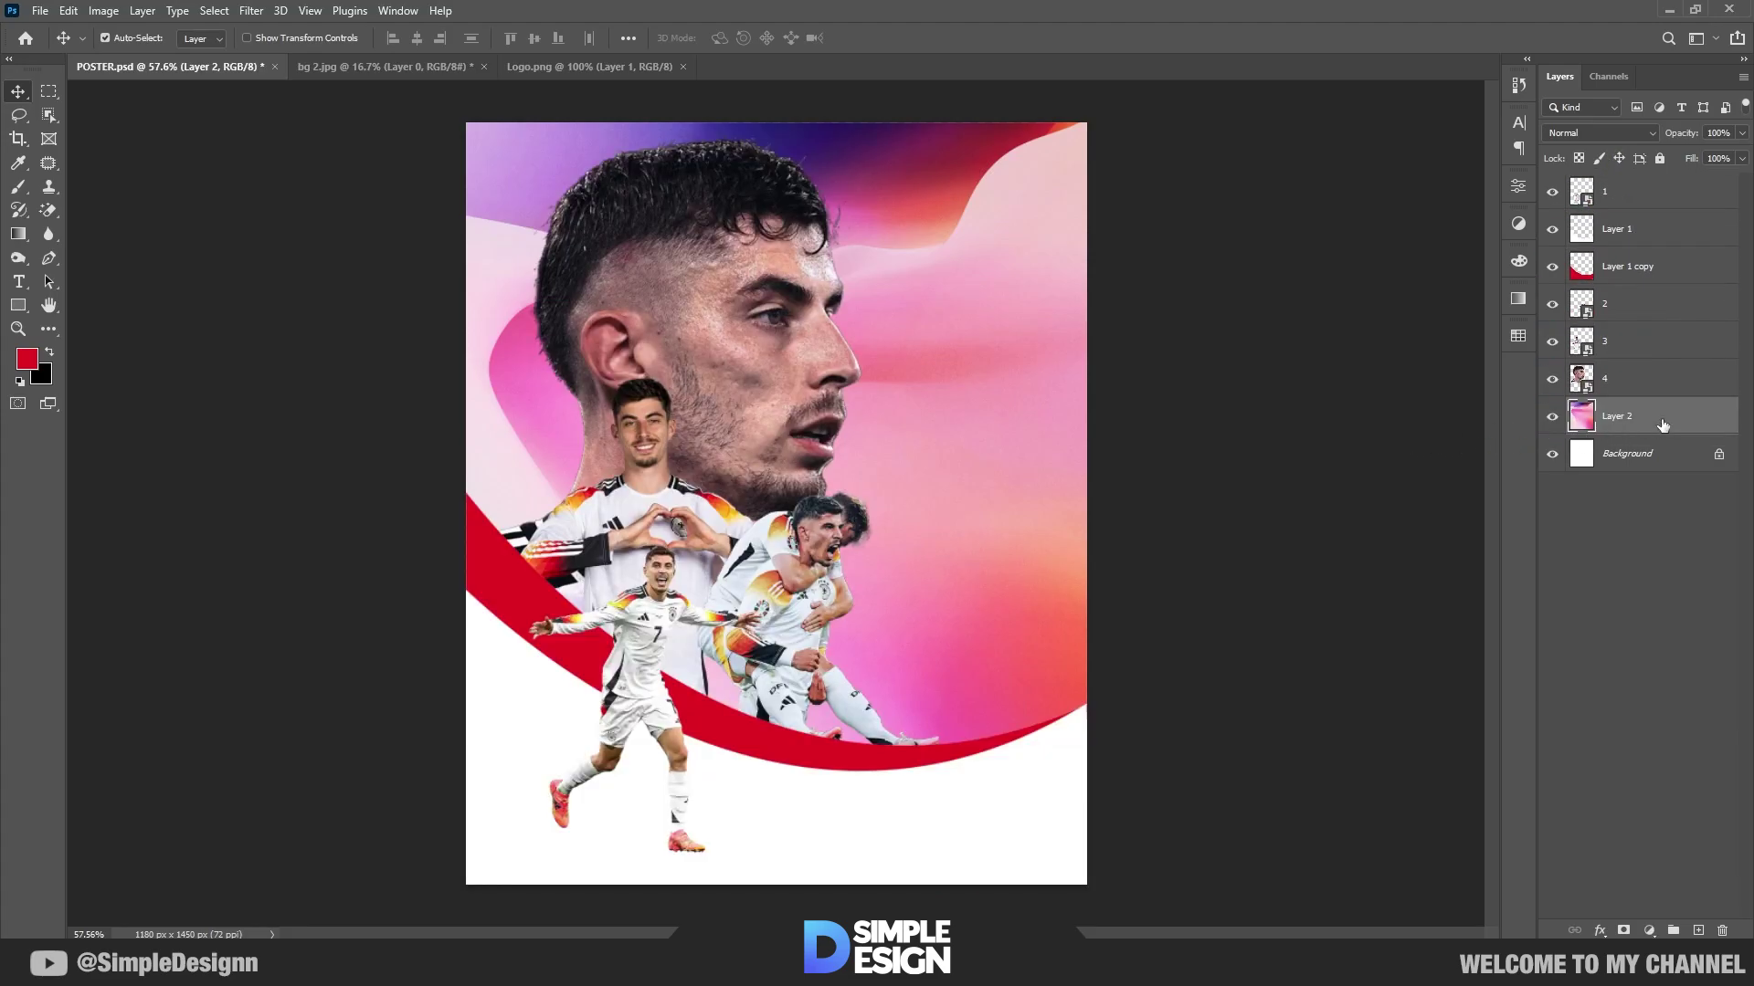
Step: Convert the gradient layer to a smart object and scale it to the poster's width
right_click(1663, 426)
click(1471, 423)
key(ctrl+t)
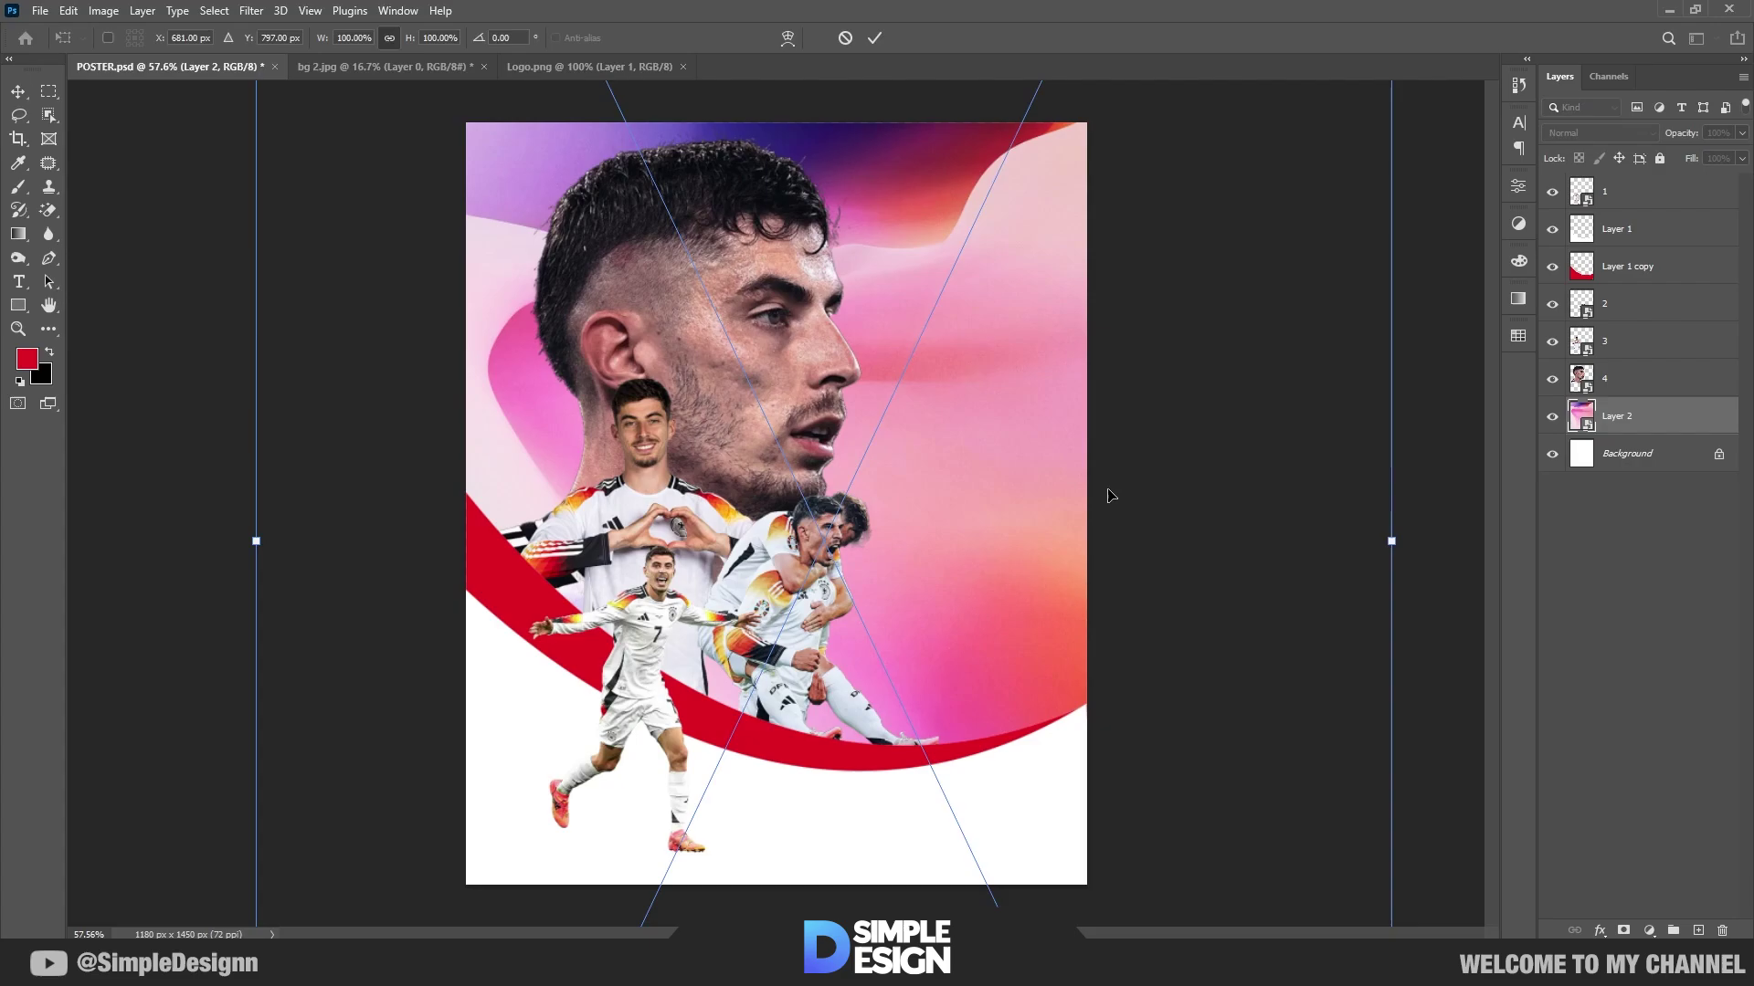
scroll(1110, 495, down, 2)
drag(1198, 530, 989, 529)
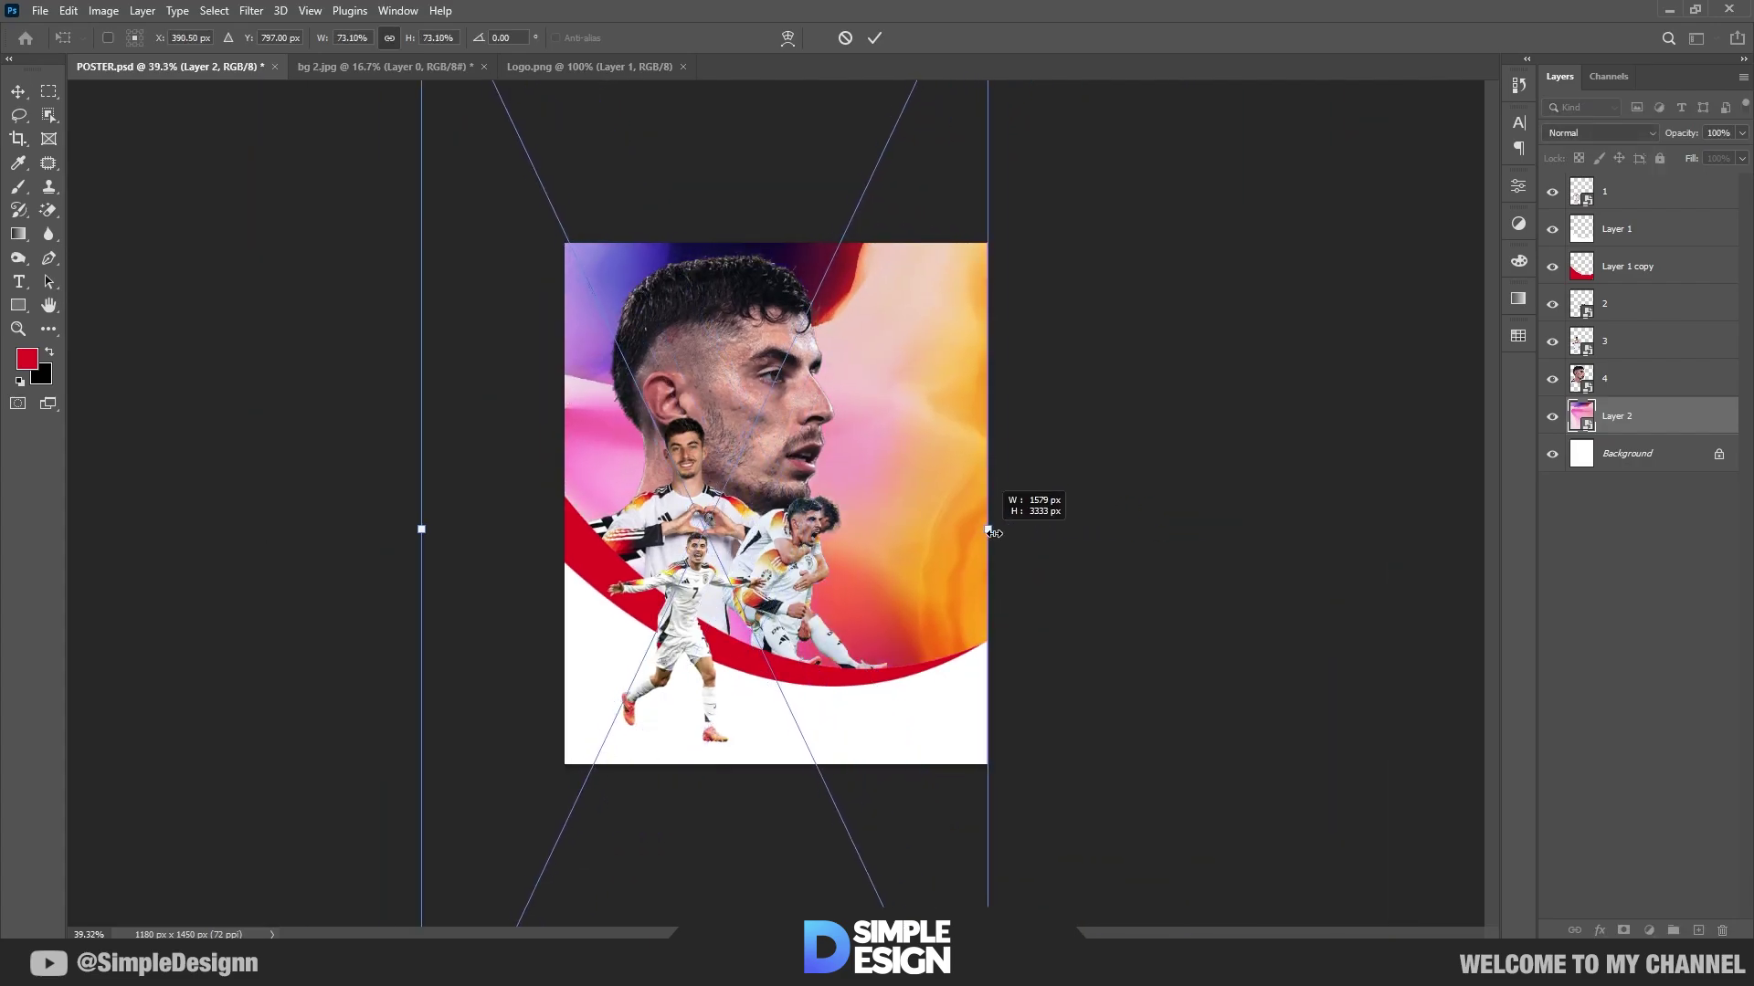
drag(437, 542, 579, 540)
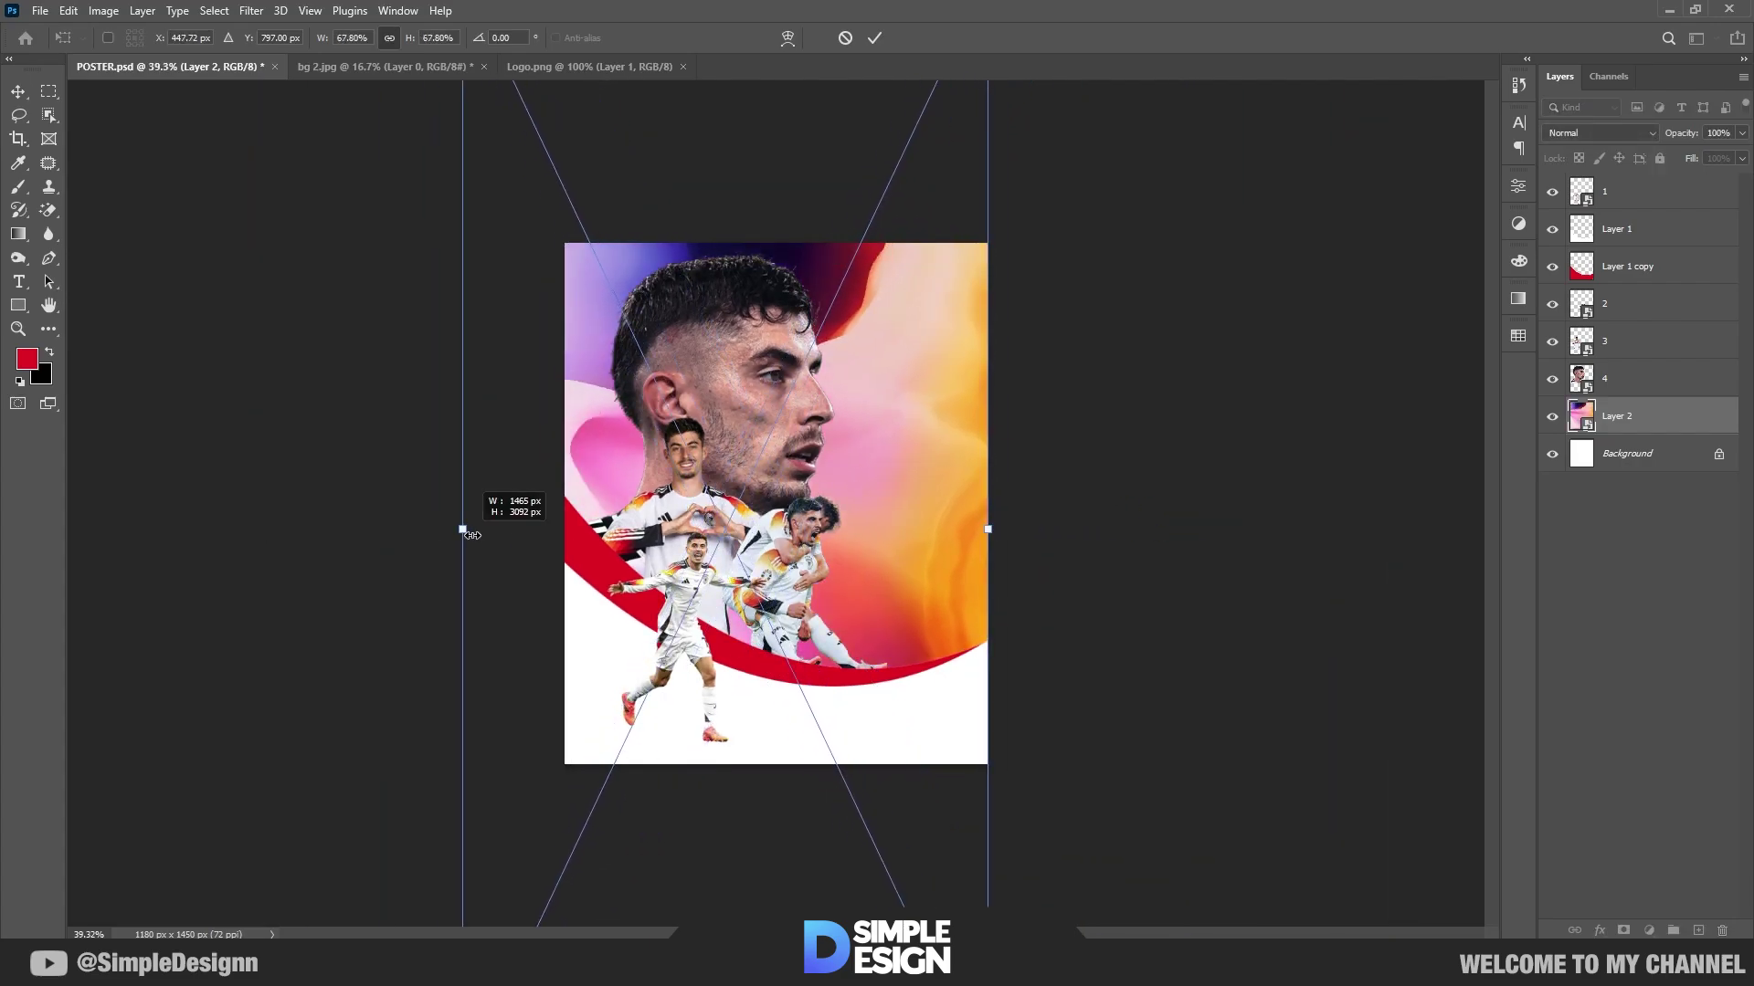
mouse_move(908, 529)
mouse_down()
mouse_move(909, 503)
mouse_move(914, 517)
mouse_up()
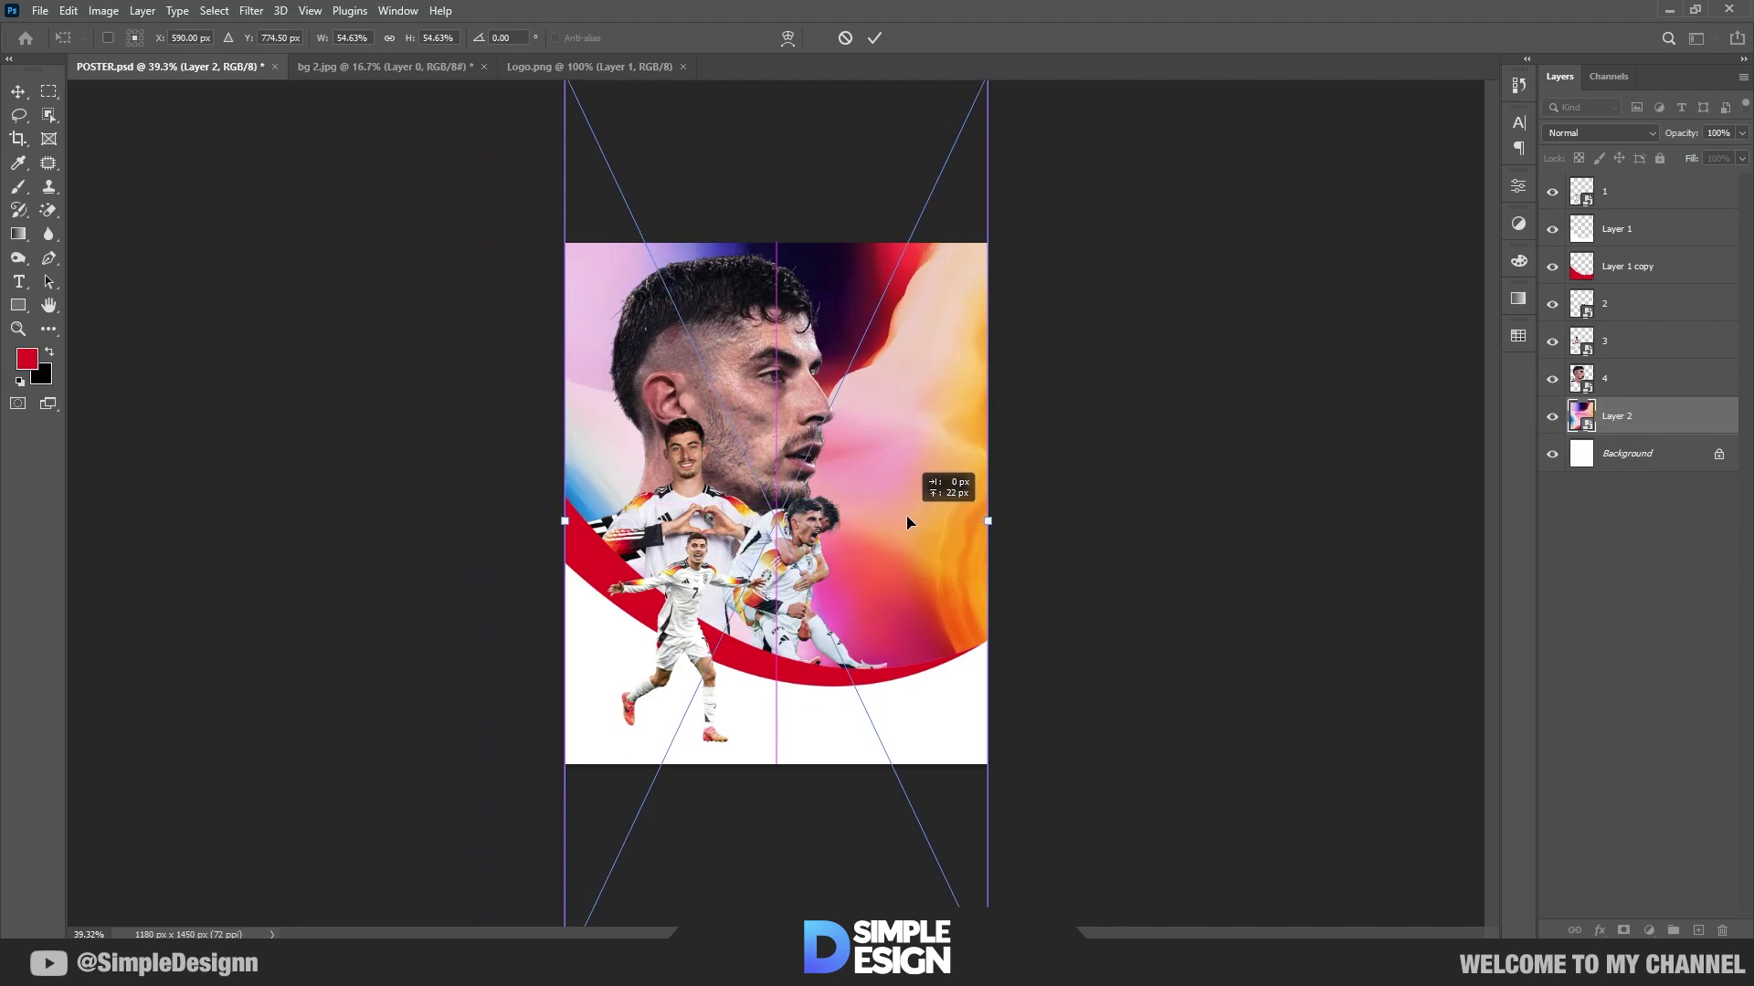
key(Return)
scroll(909, 514, up, 1)
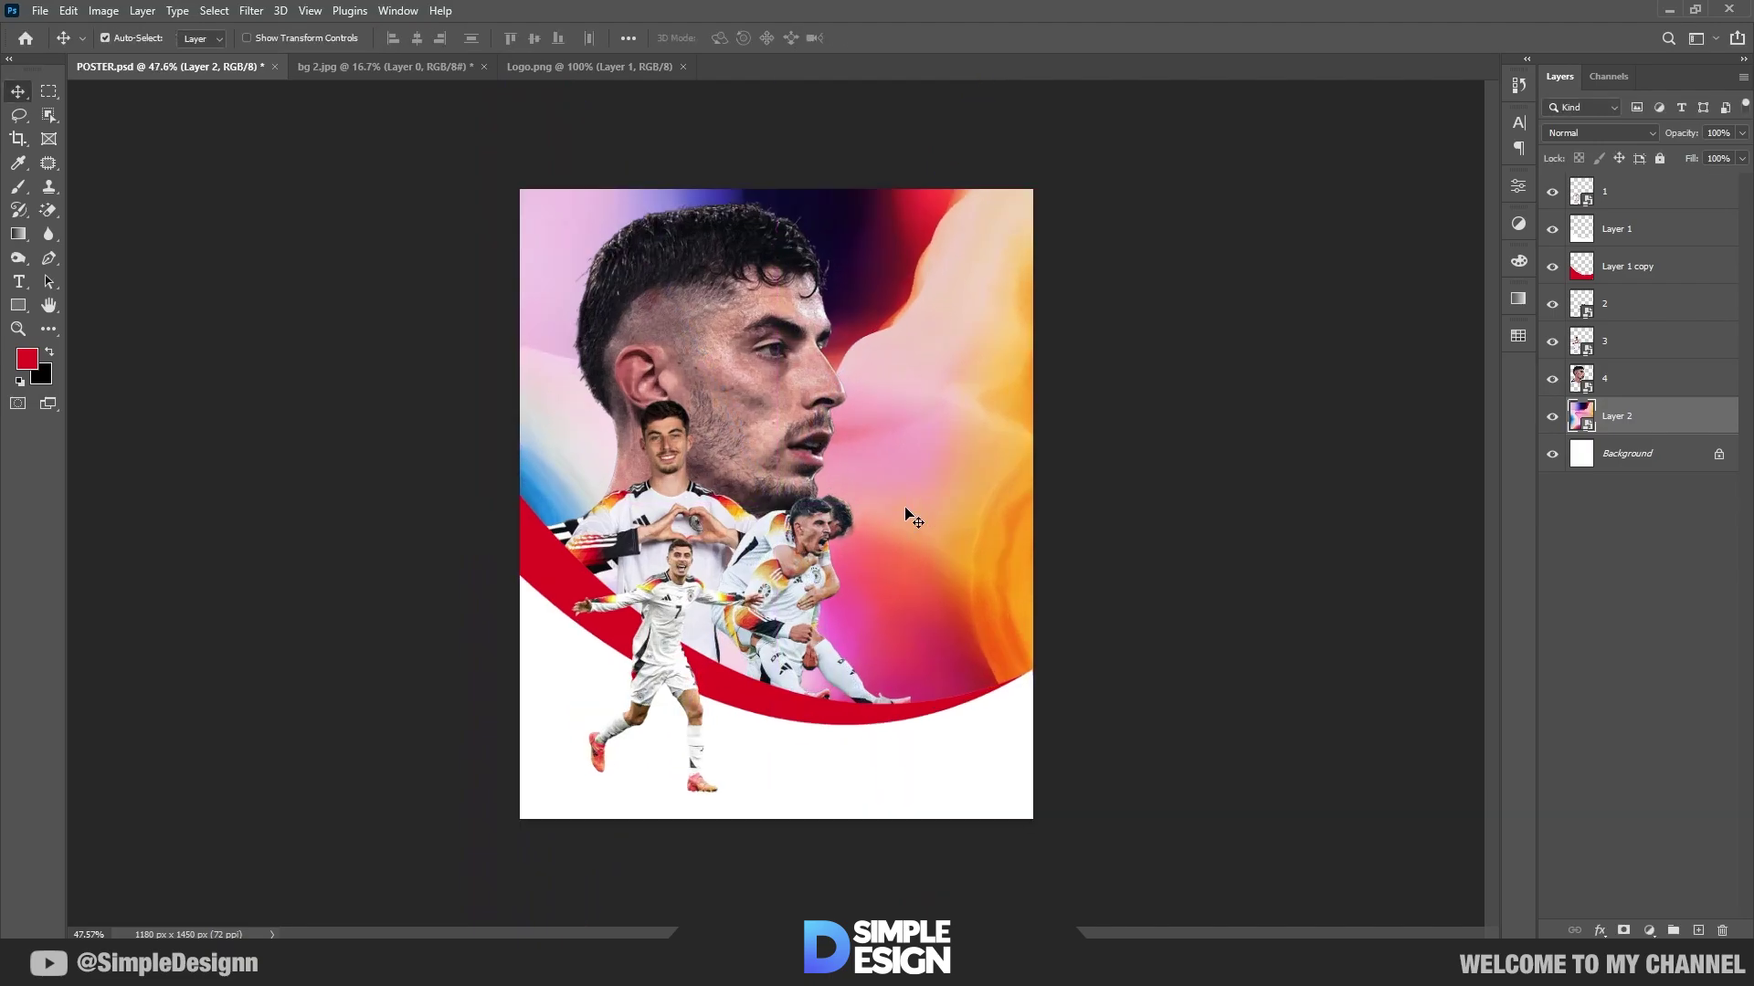
scroll(914, 512, up, 2)
Step: Add a #ffae21 orange Solid Color fill layer and blend it in Hard Light
click(1649, 931)
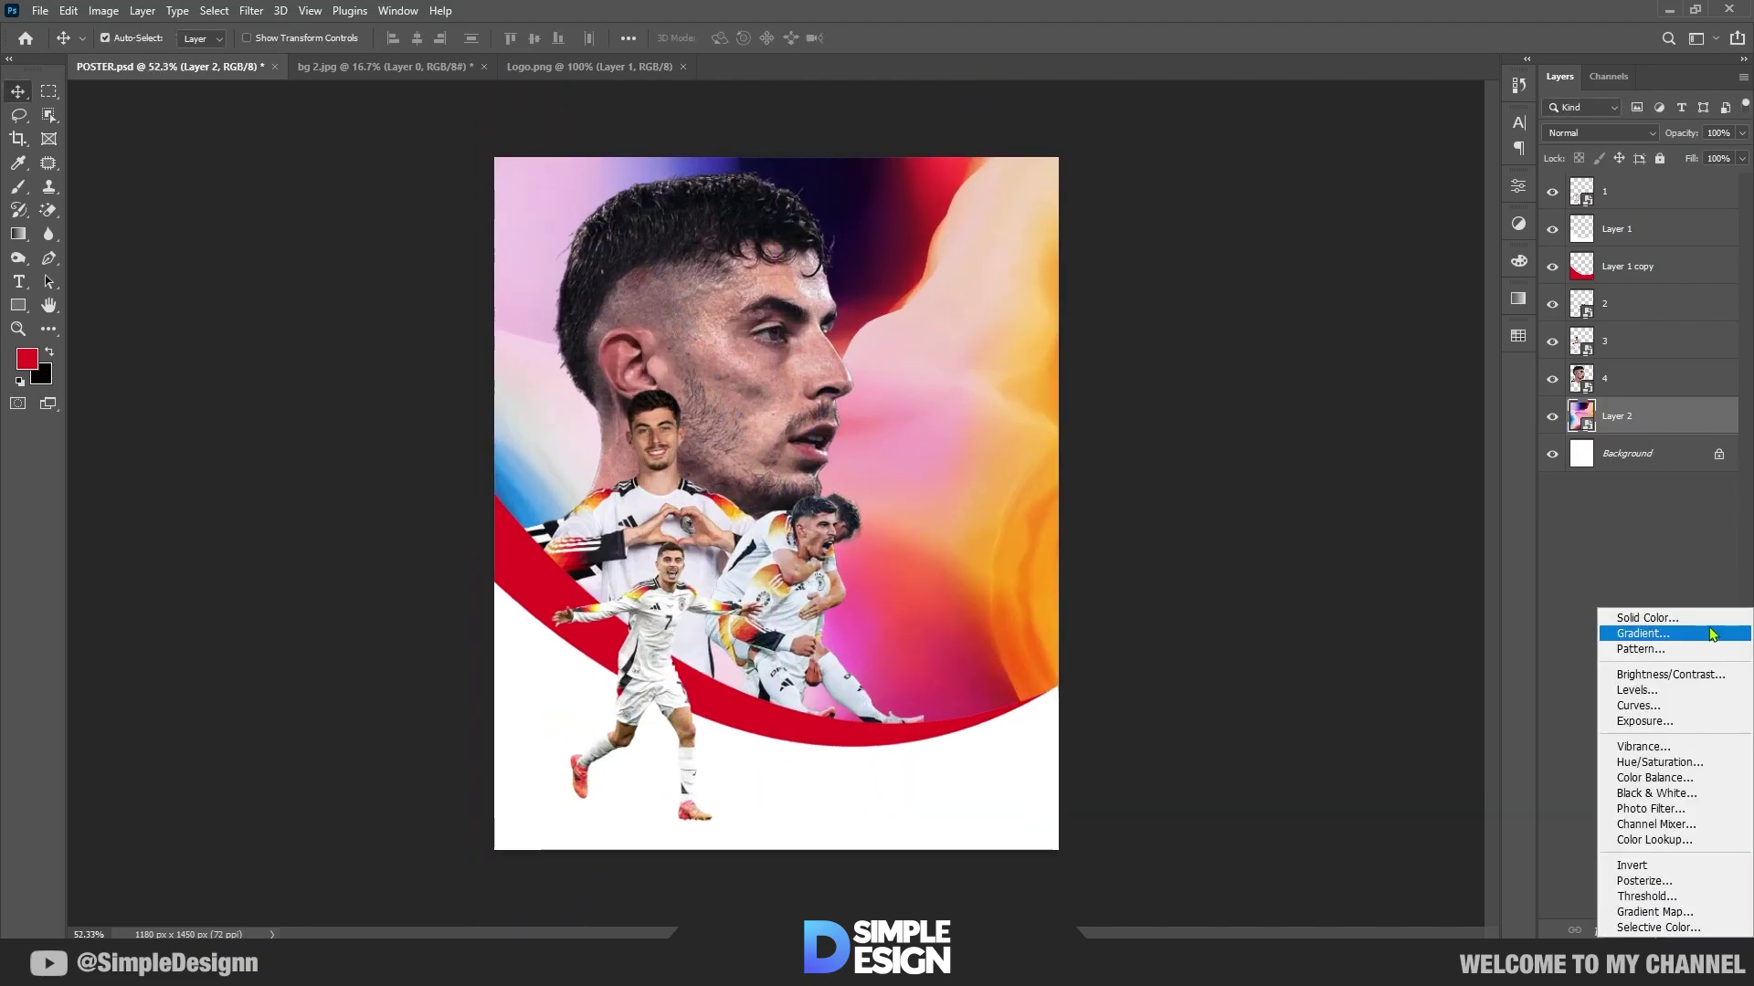
click(1621, 615)
click(765, 570)
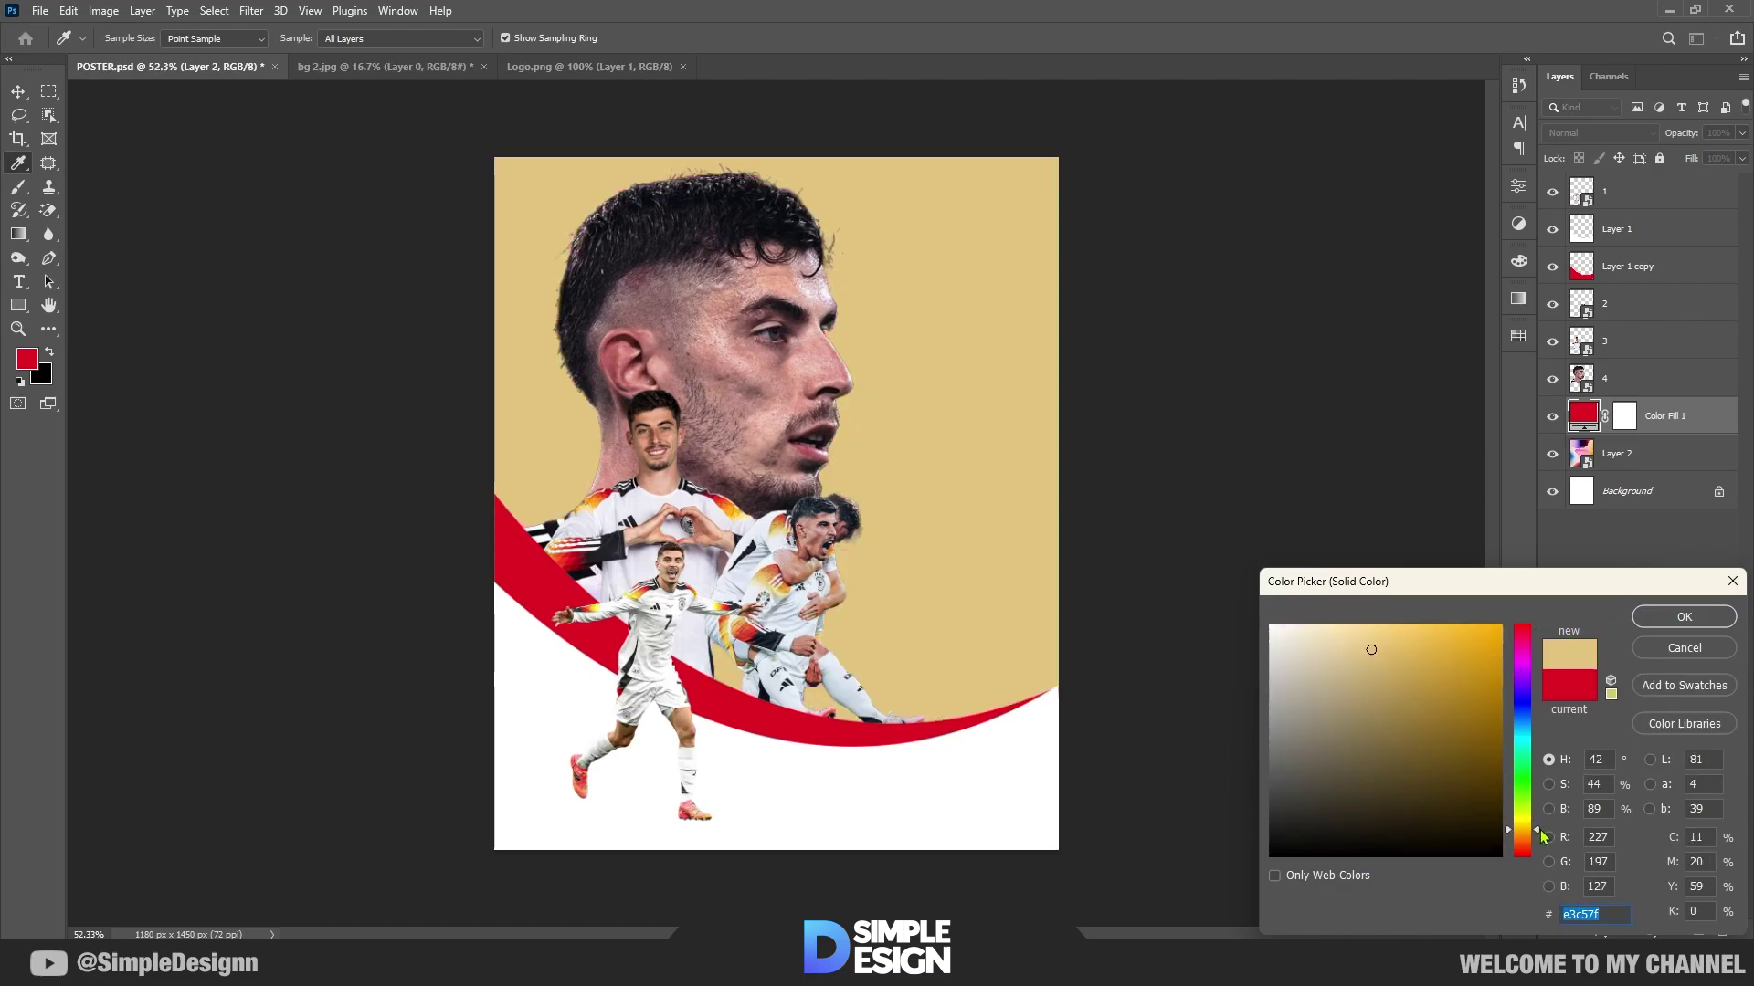
drag(1526, 829, 1531, 837)
drag(1459, 659, 1472, 622)
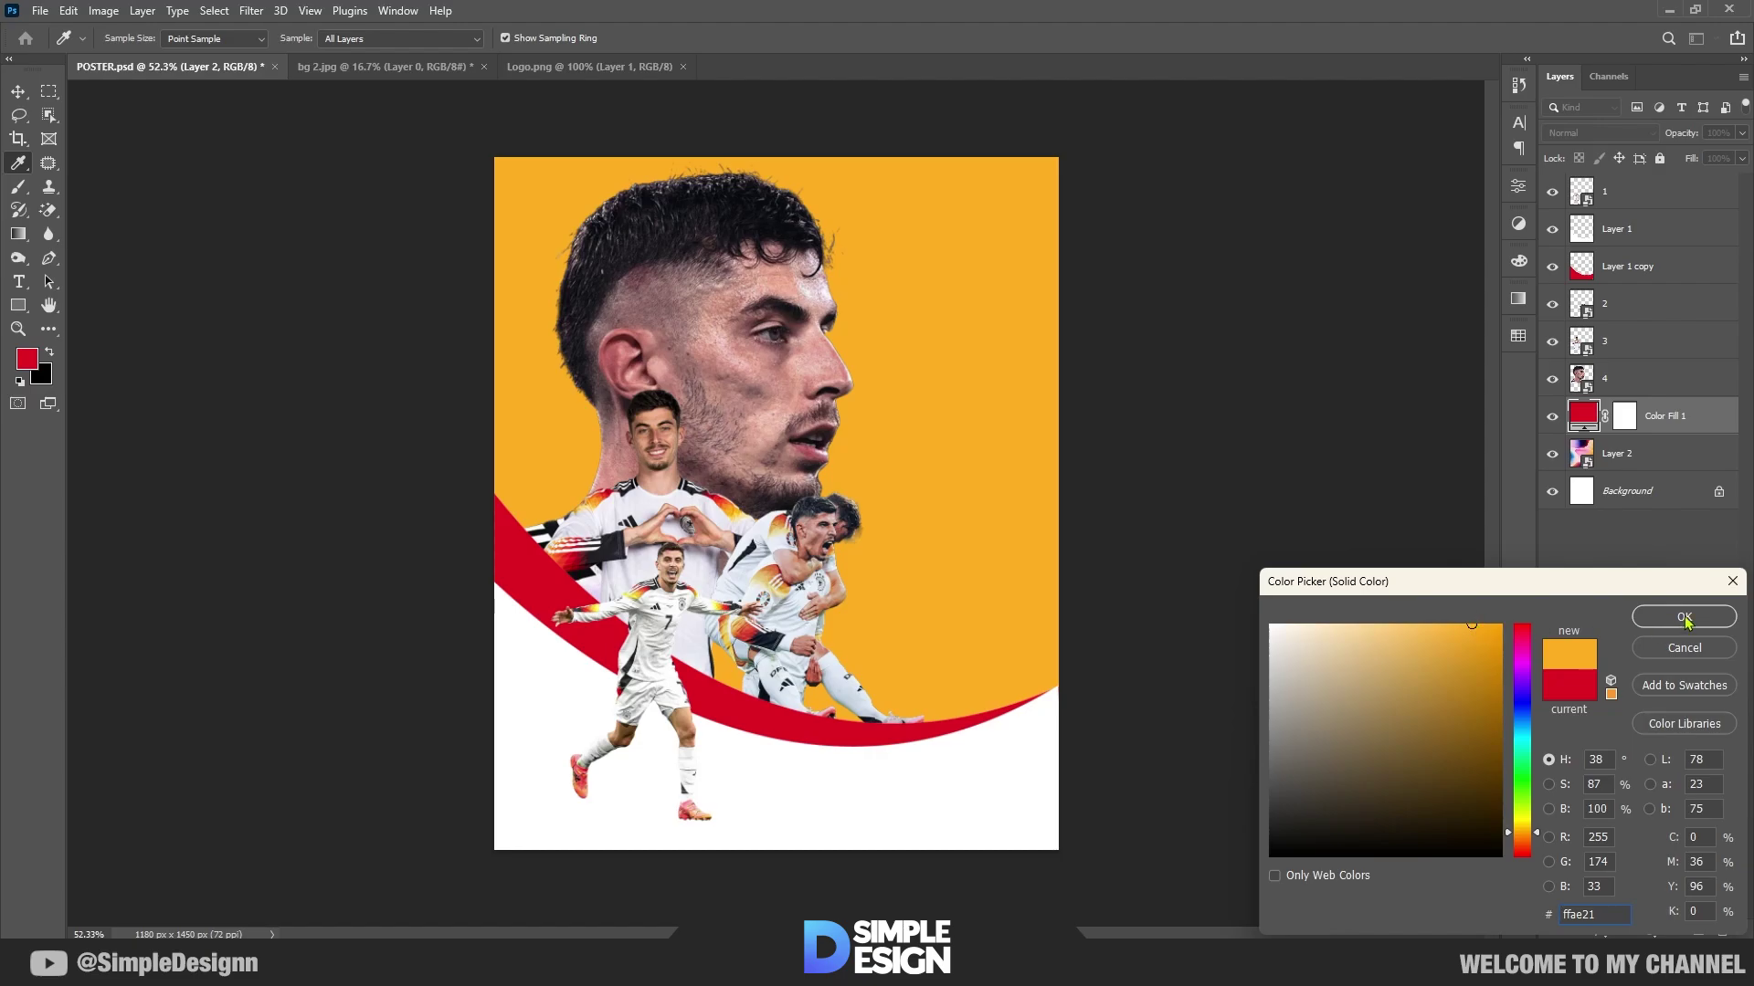
click(1686, 620)
click(1612, 134)
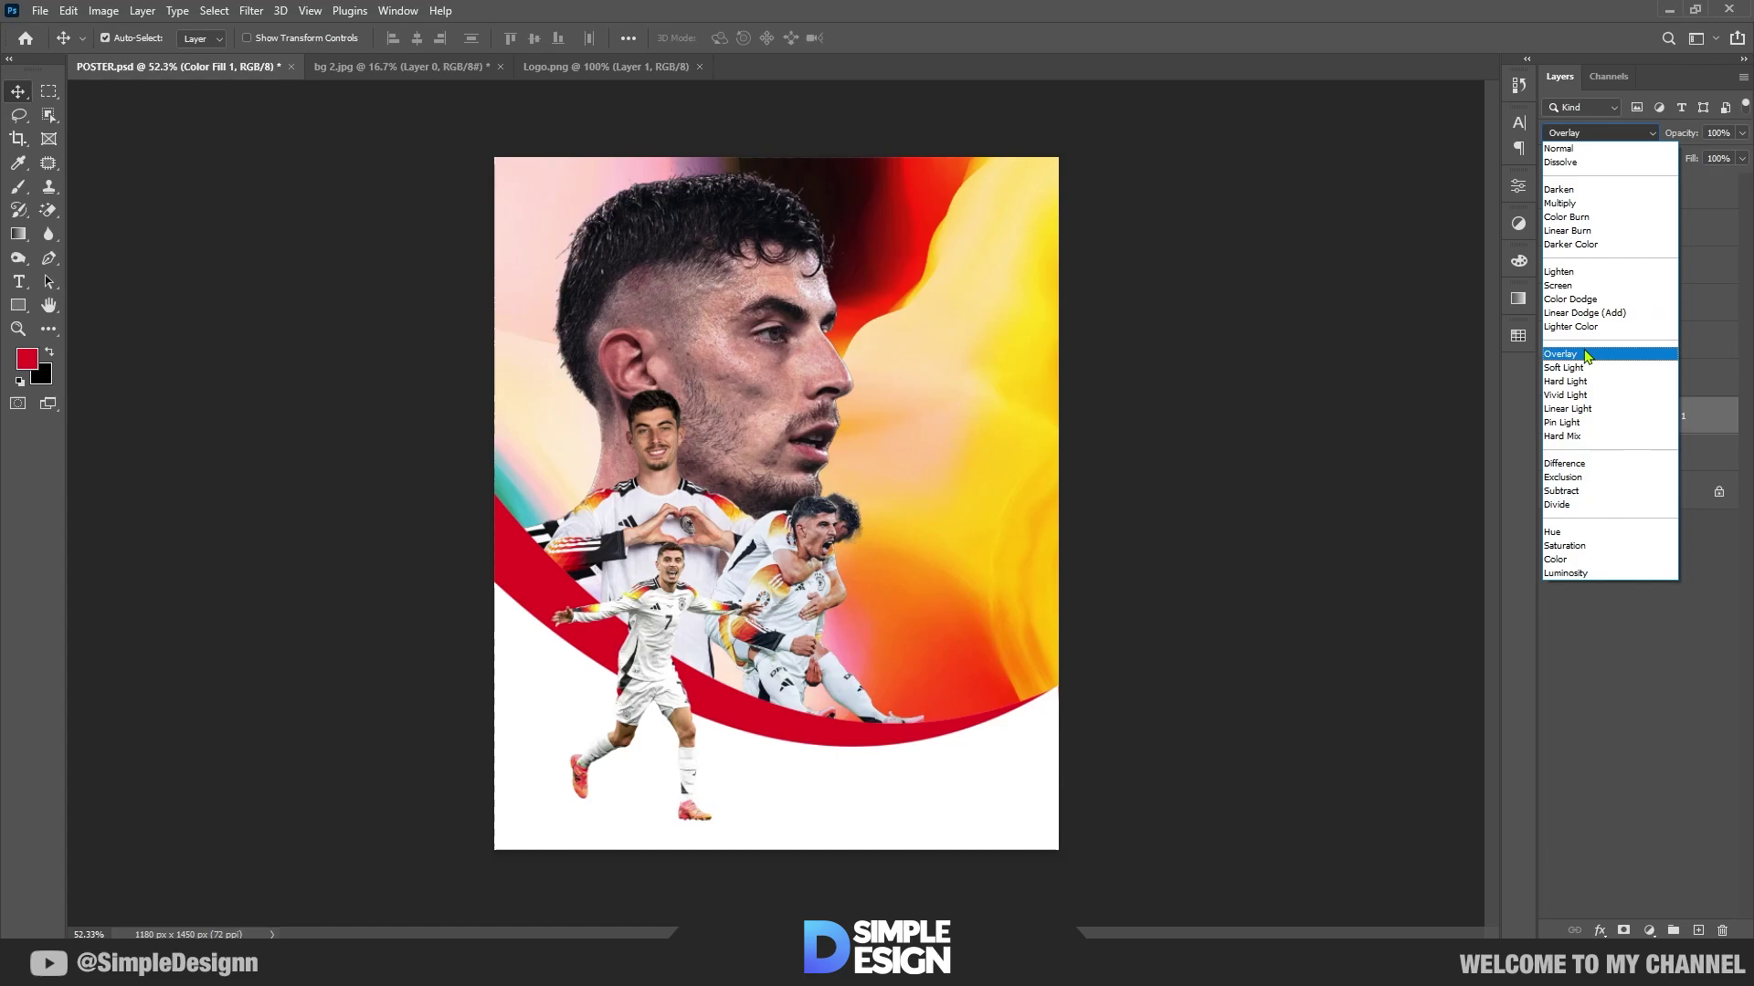
click(1583, 384)
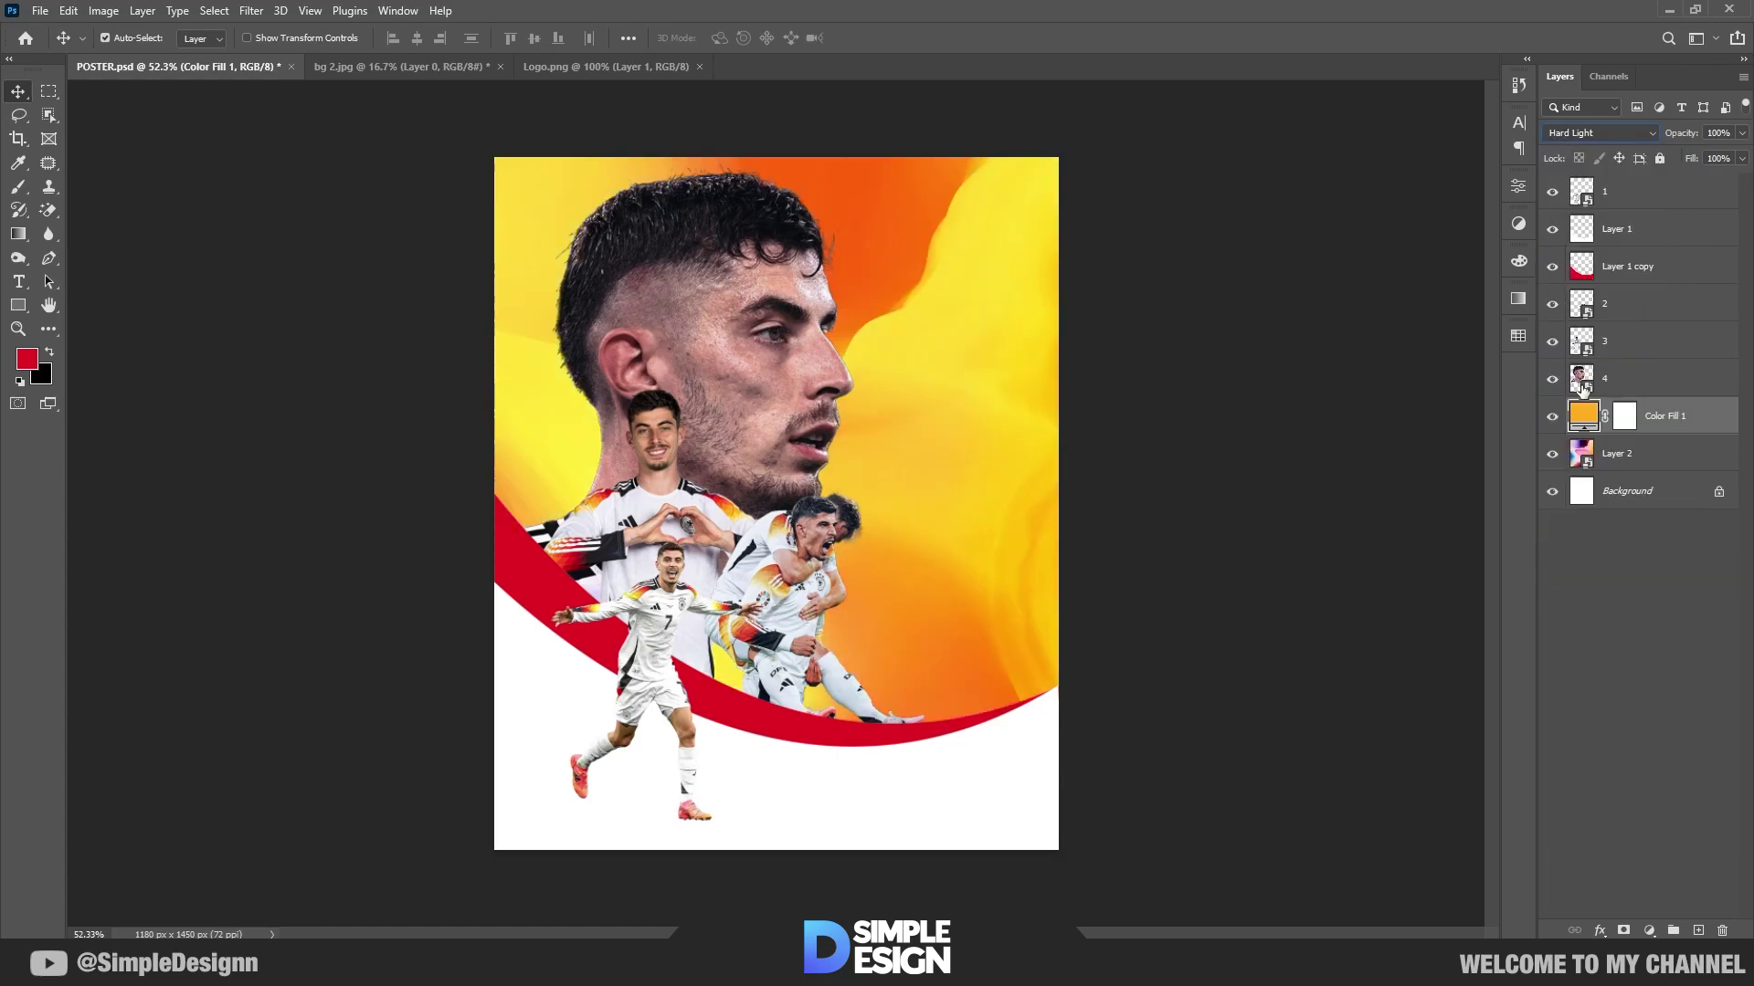
click(1646, 681)
scroll(743, 517, up, 2)
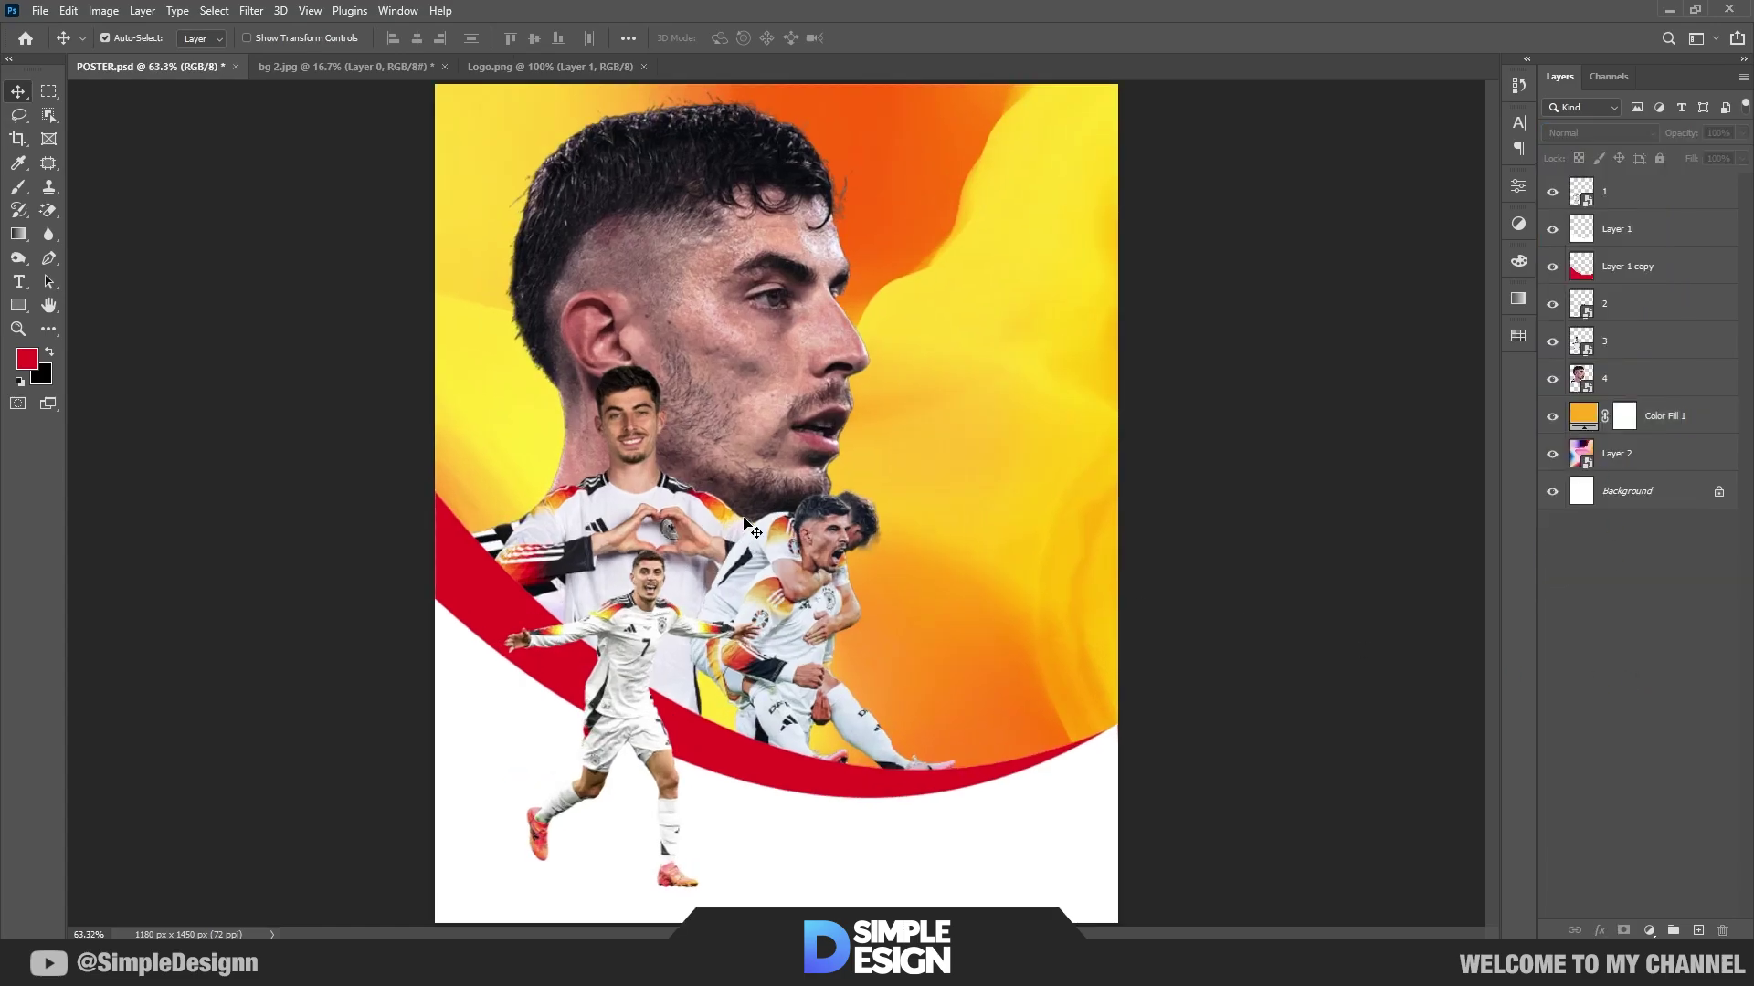
Step: Fill the Layer 1 copy swoosh with orange sampled from the background
click(511, 619)
scroll(990, 496, up, 3)
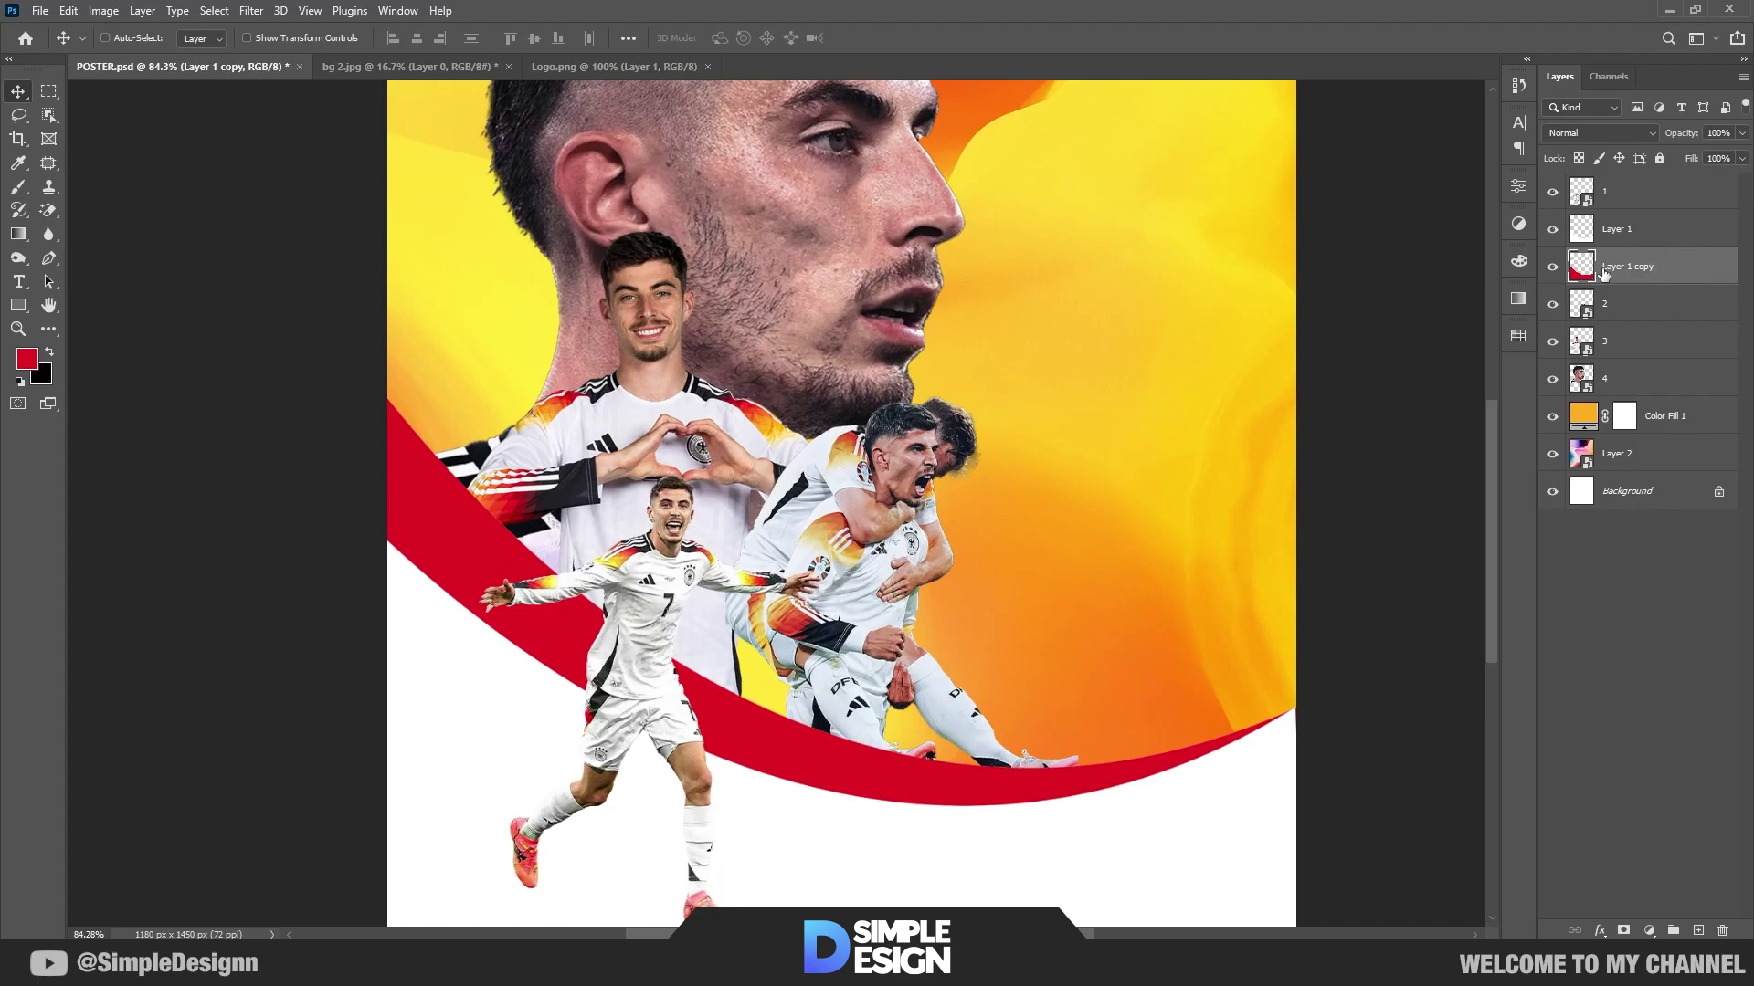
key(i)
scroll(803, 508, up, 4)
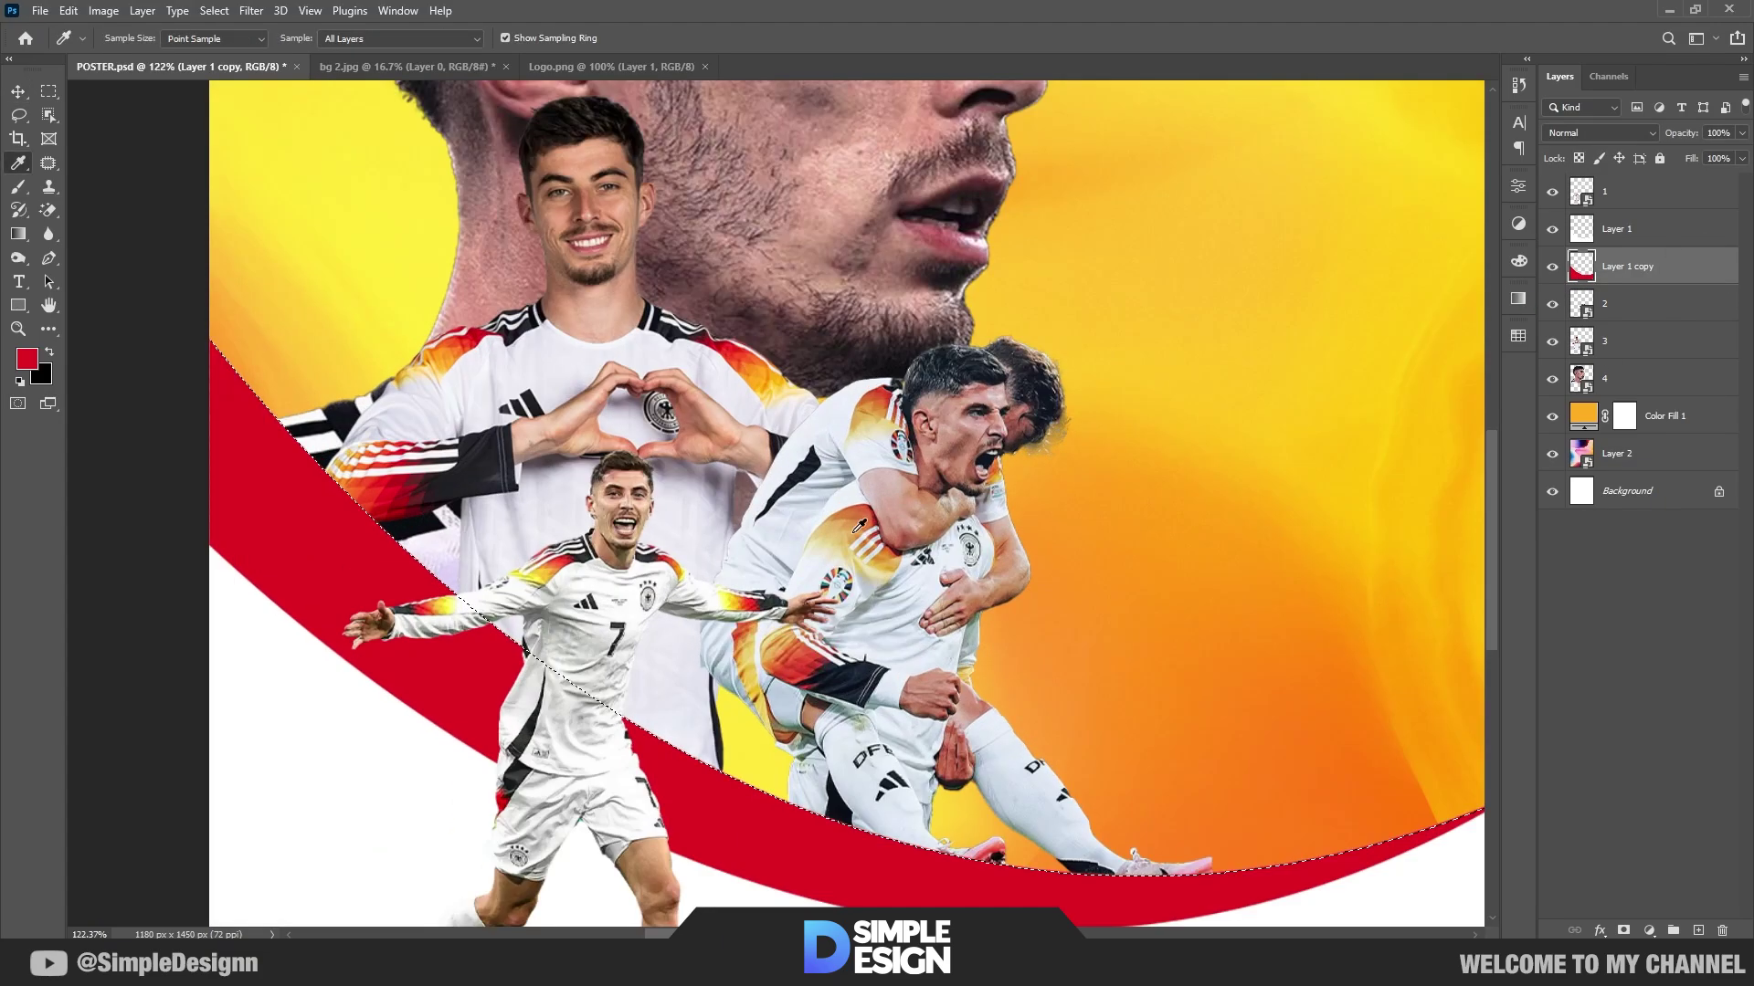
scroll(803, 508, up, 4)
scroll(895, 493, down, 2)
scroll(950, 384, down, 3)
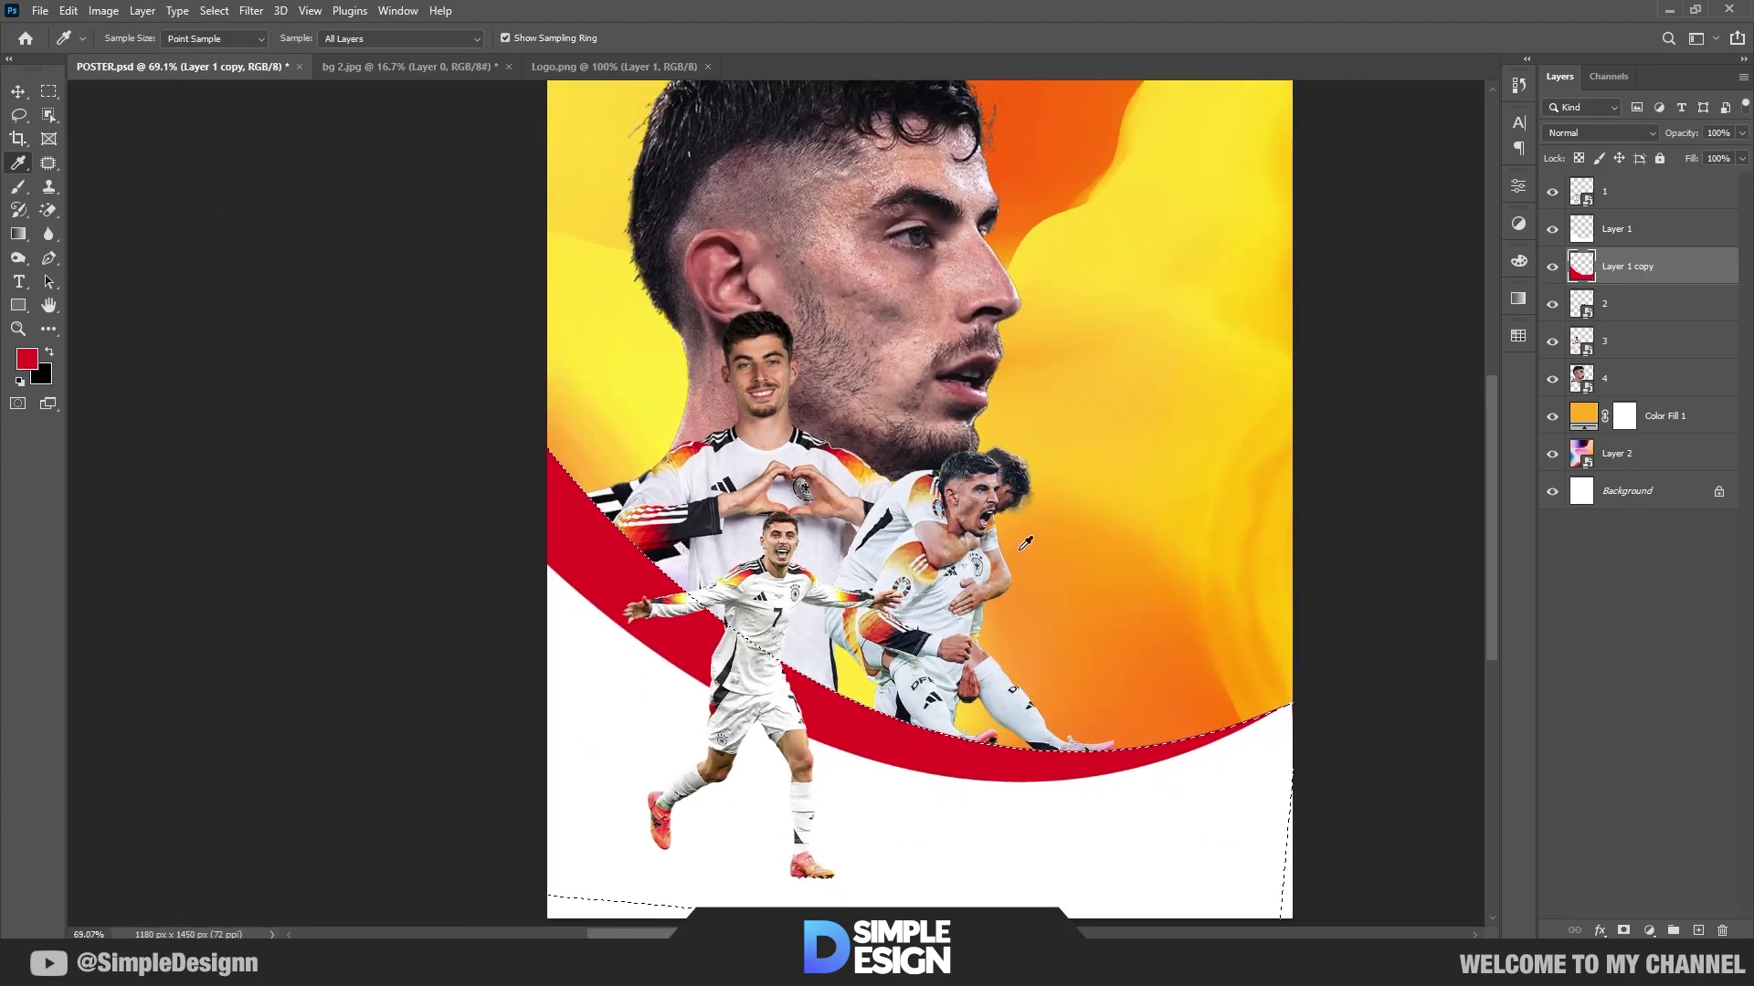
click(1037, 169)
key(alt+BackSpace)
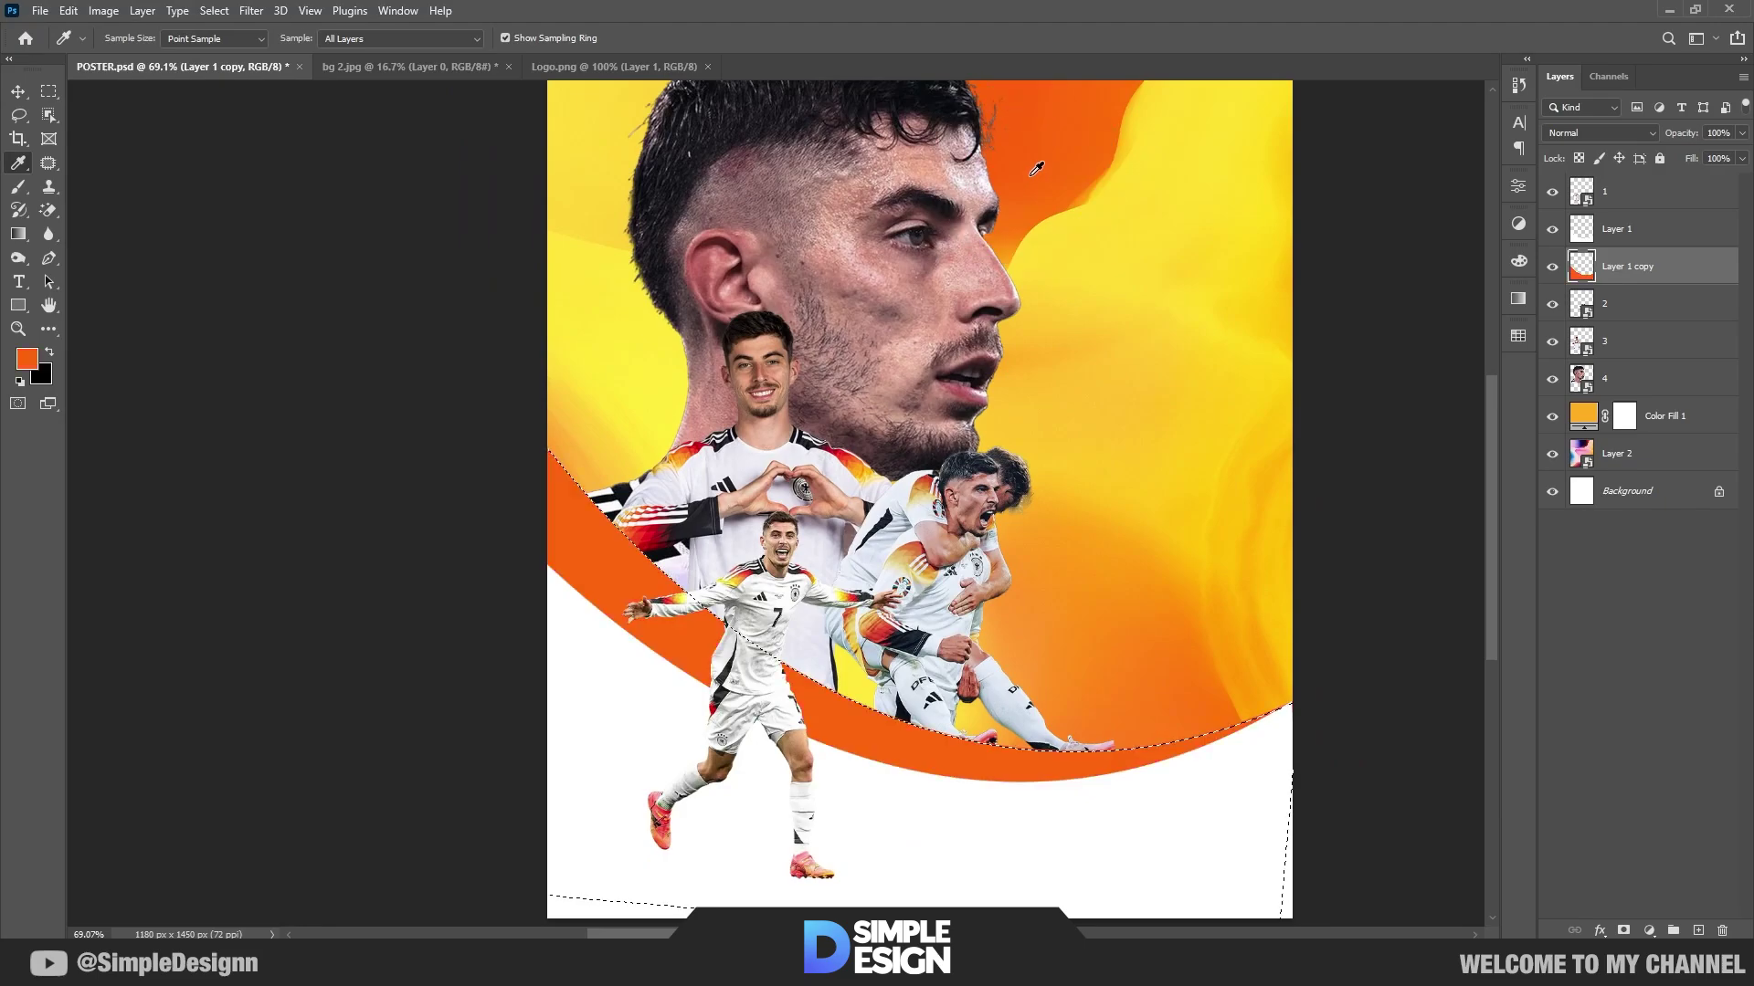
key(ctrl+d)
scroll(896, 585, down, 1)
key(v)
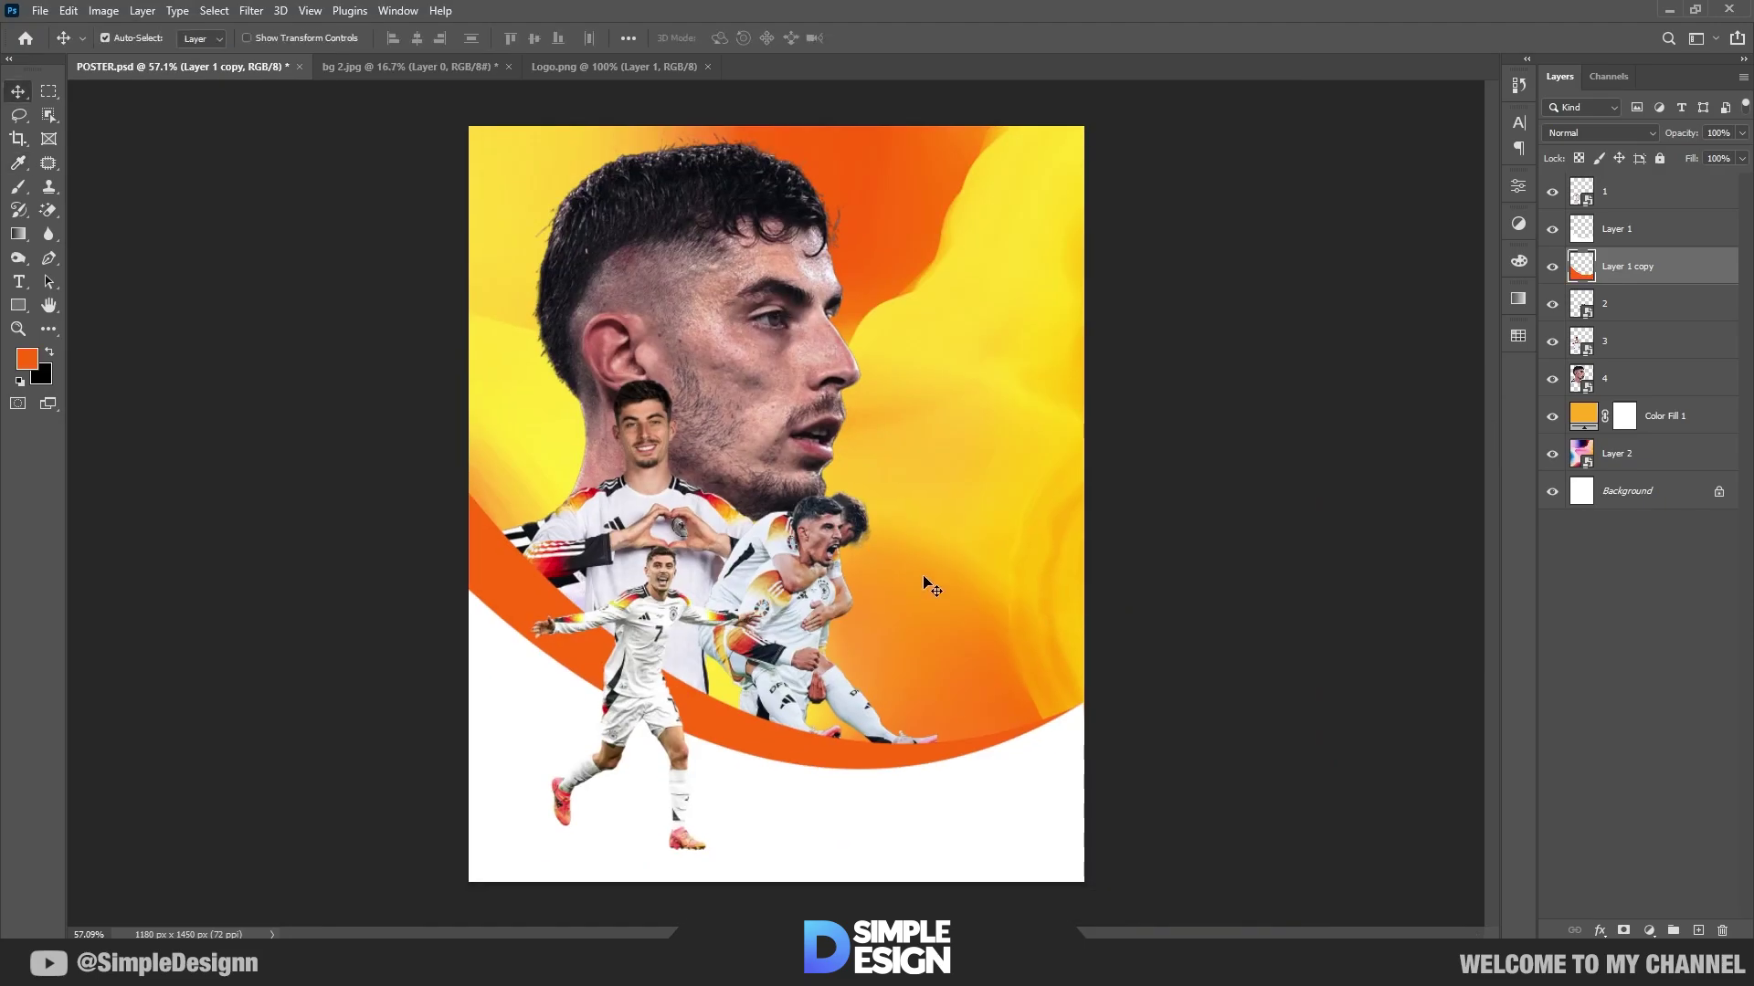
click(546, 723)
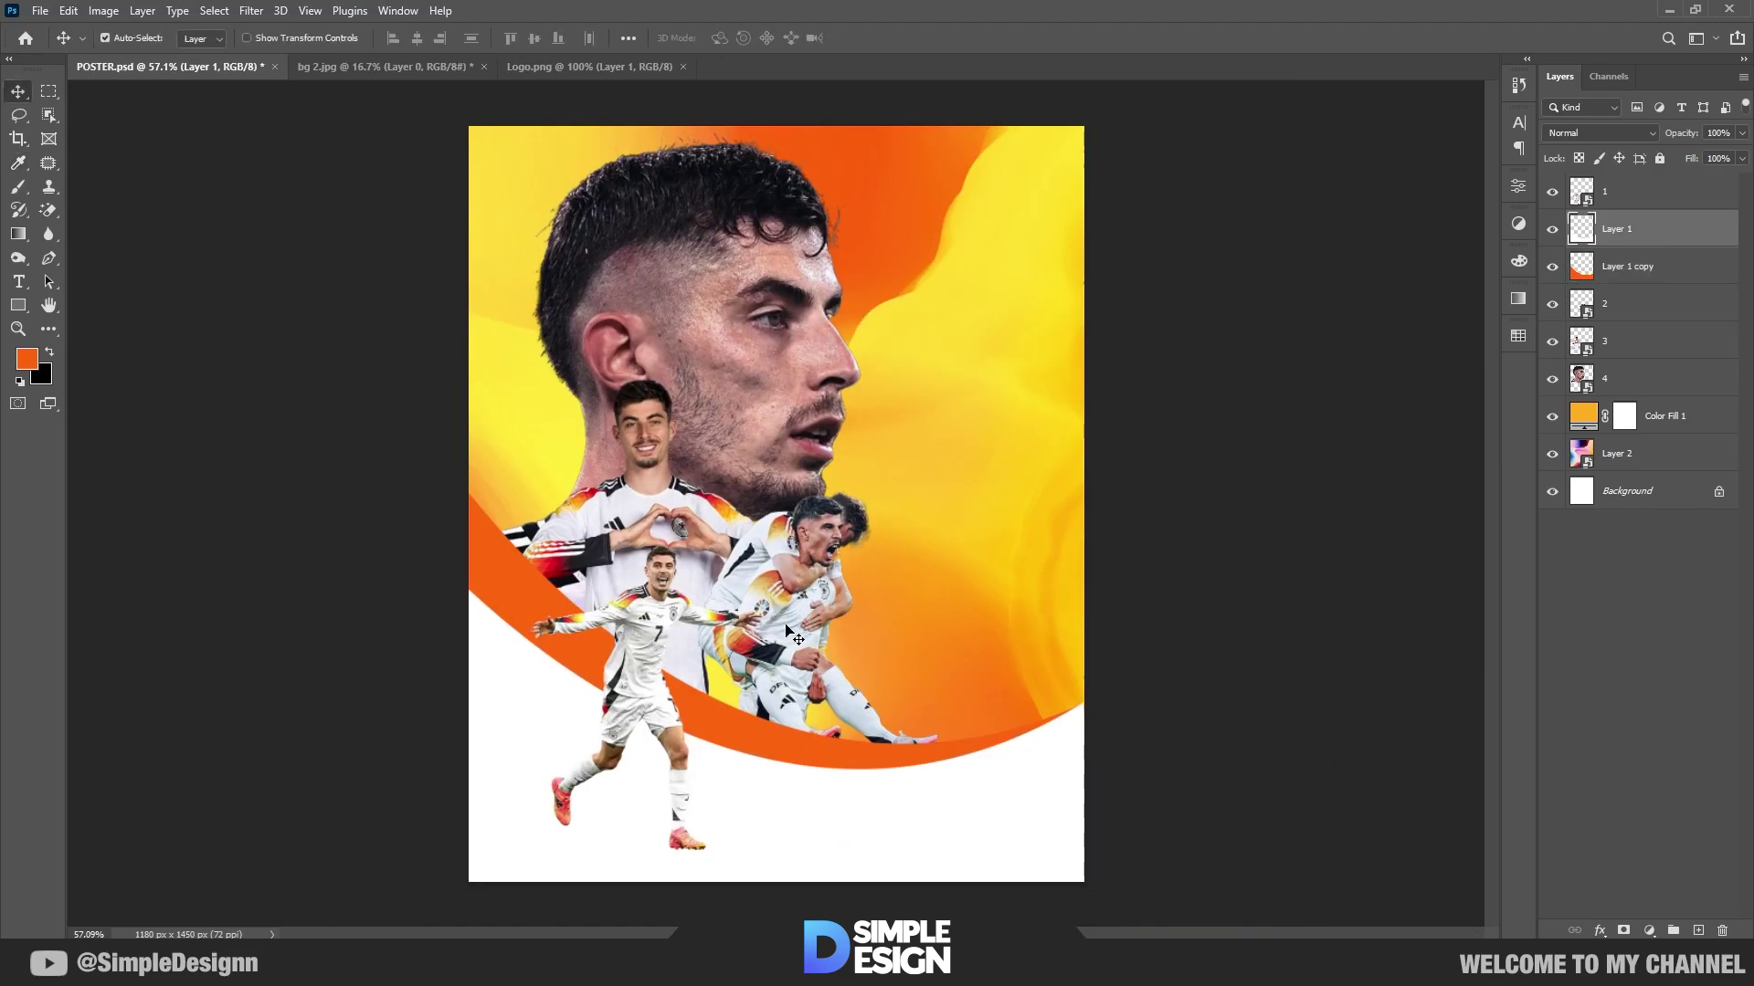
Step: Convert Layer 1 to a smart object and save the poster
right_click(1630, 228)
click(1444, 423)
key(ctrl+s)
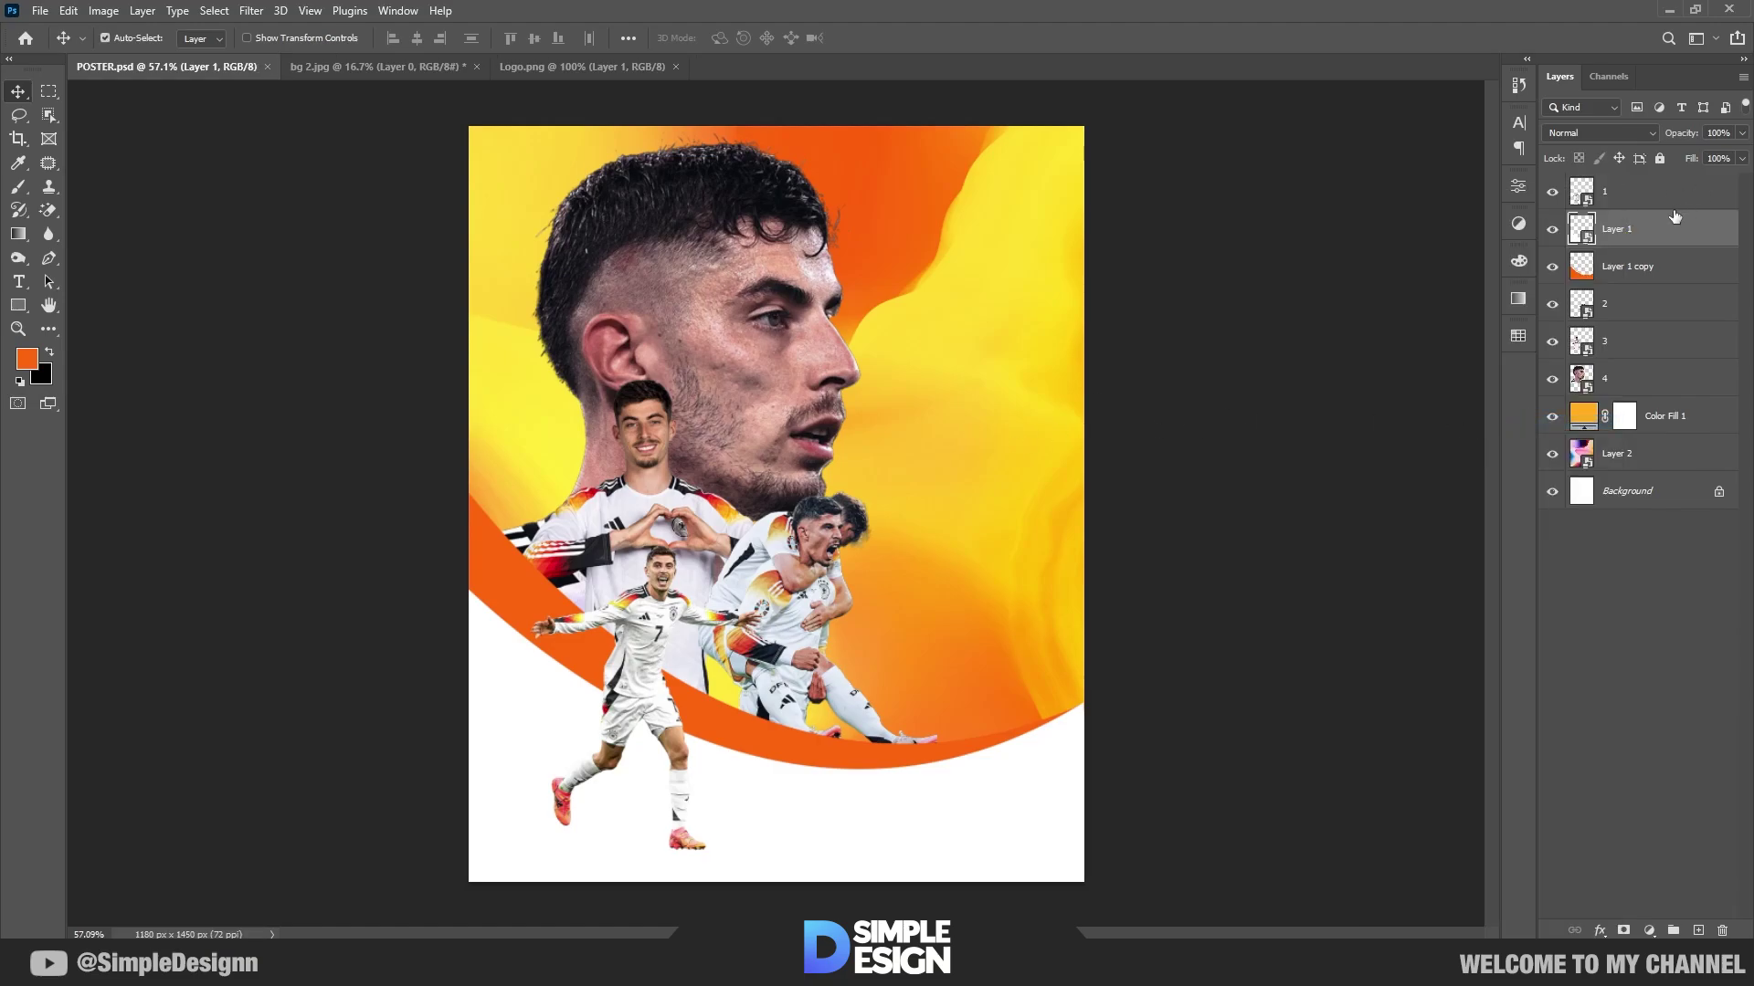
Step: Add a drop shadow to Layer 1 in a dark brown derived from the poster's orange
right_click(1674, 216)
click(1452, 155)
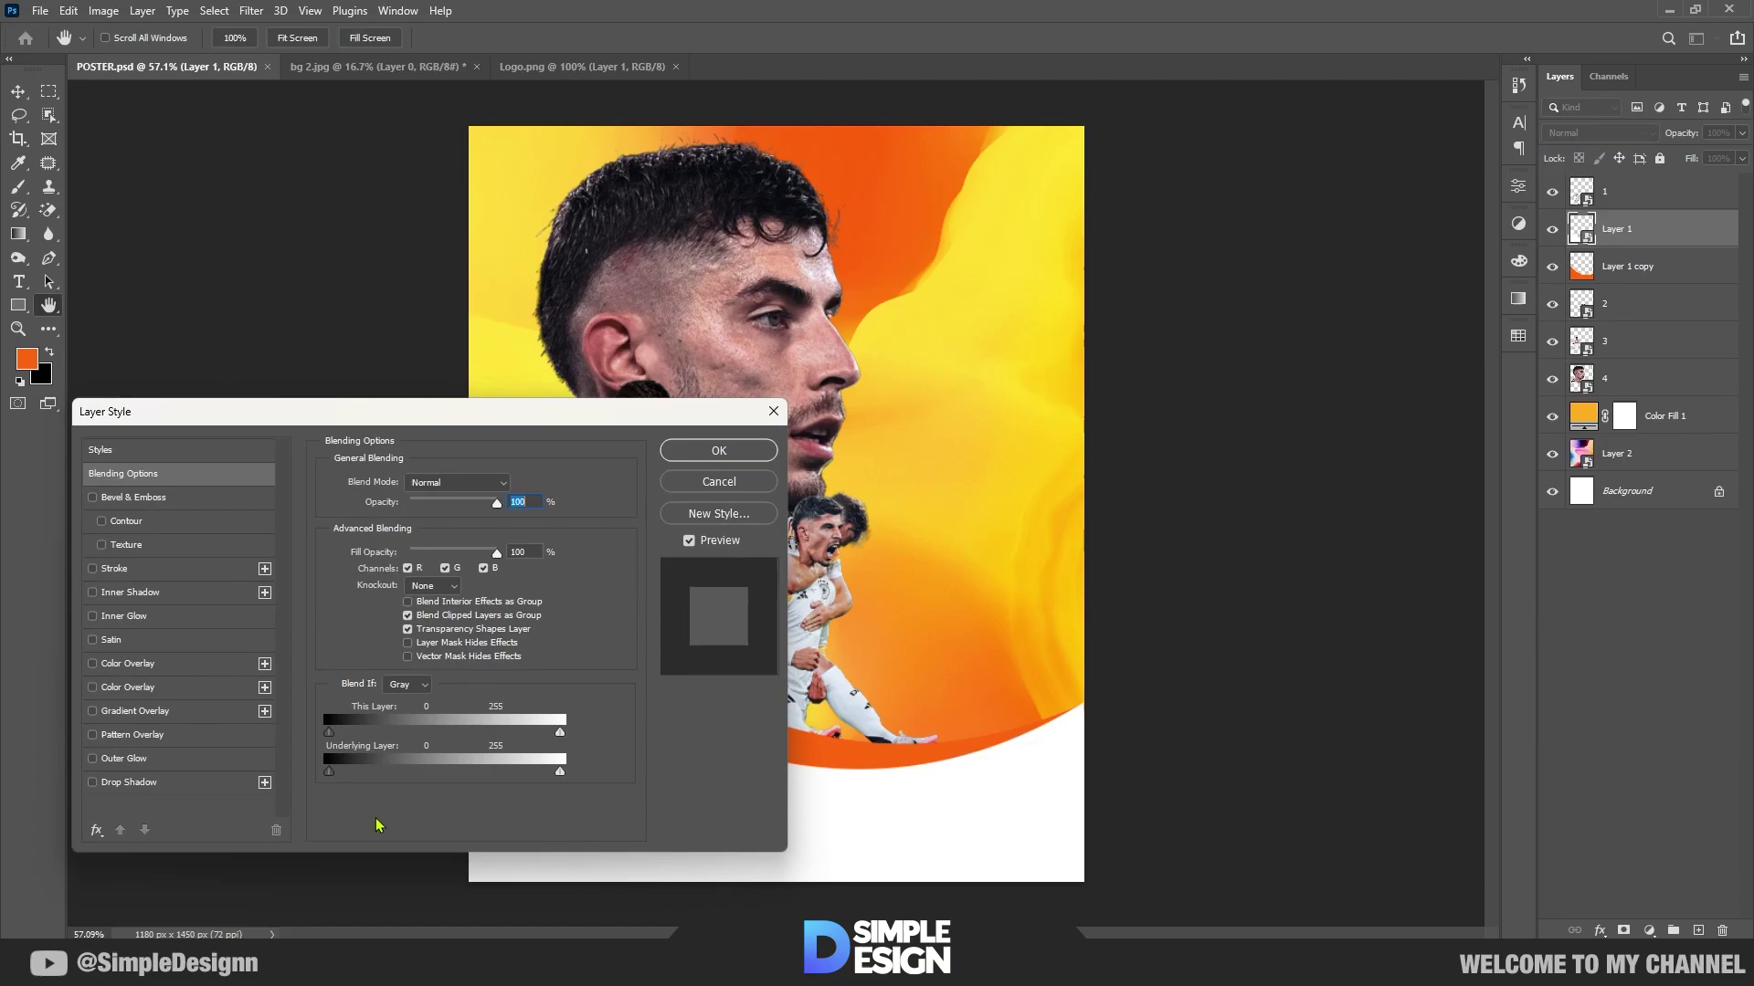
mouse_move(479, 428)
mouse_down()
mouse_move(1265, 344)
mouse_move(1366, 350)
mouse_up()
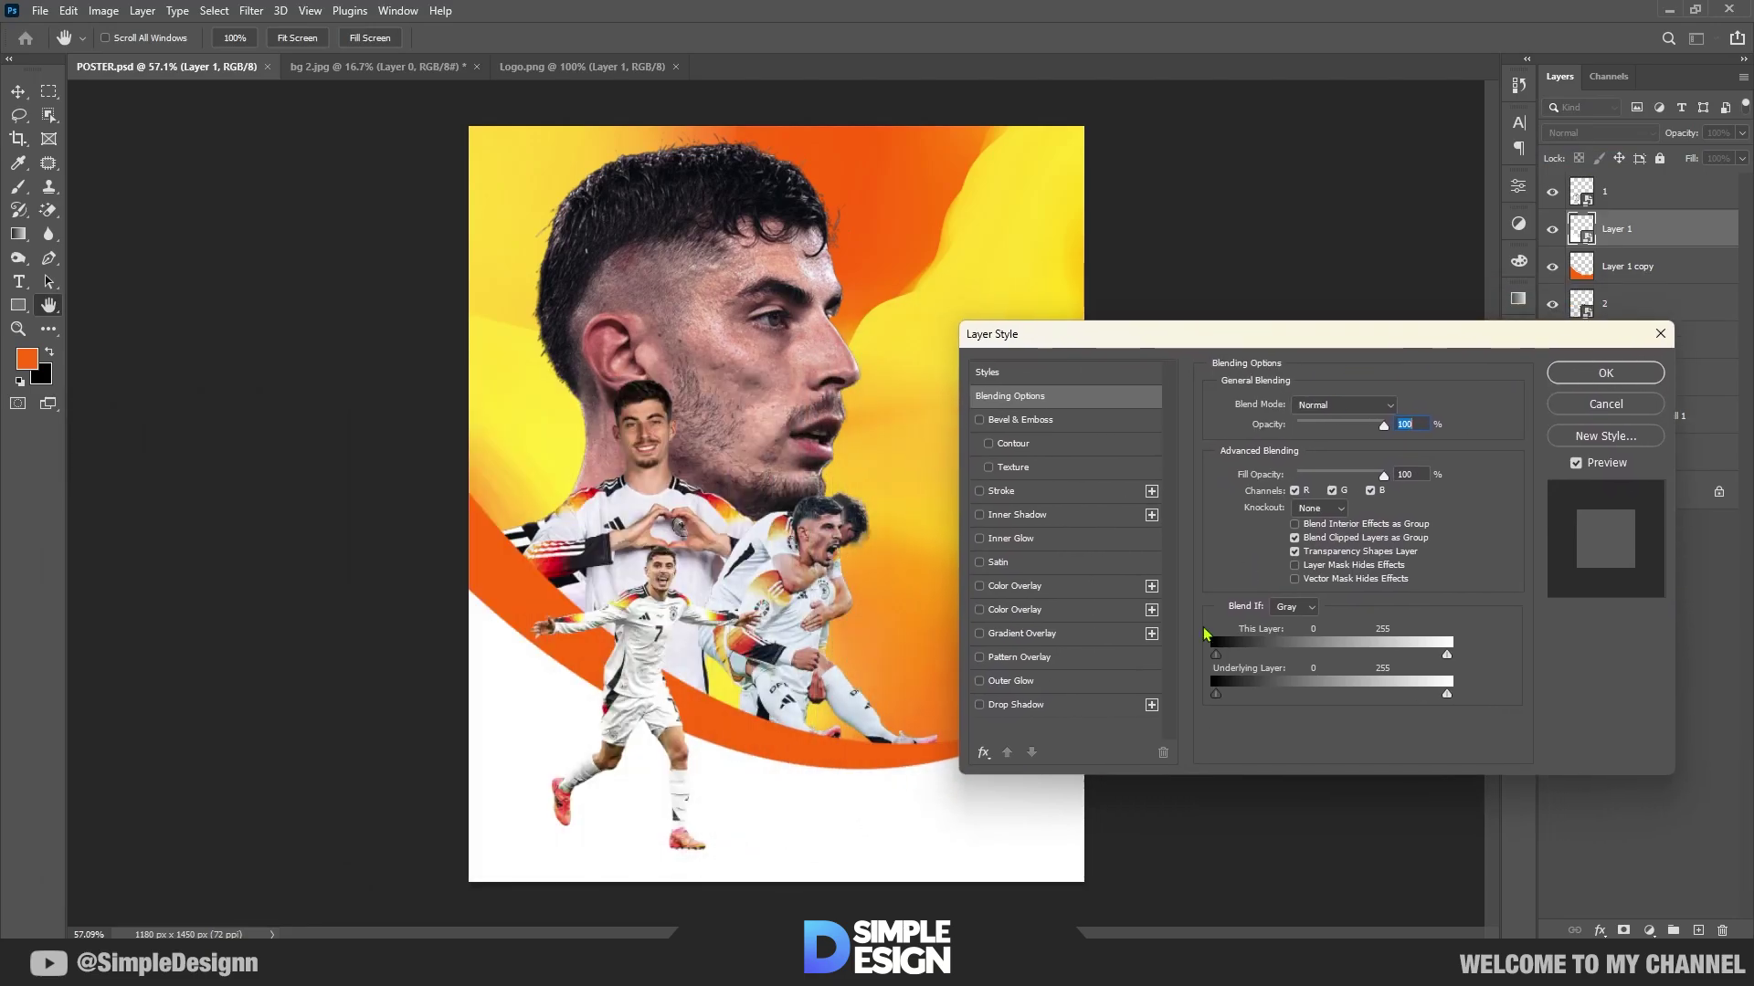
click(1012, 706)
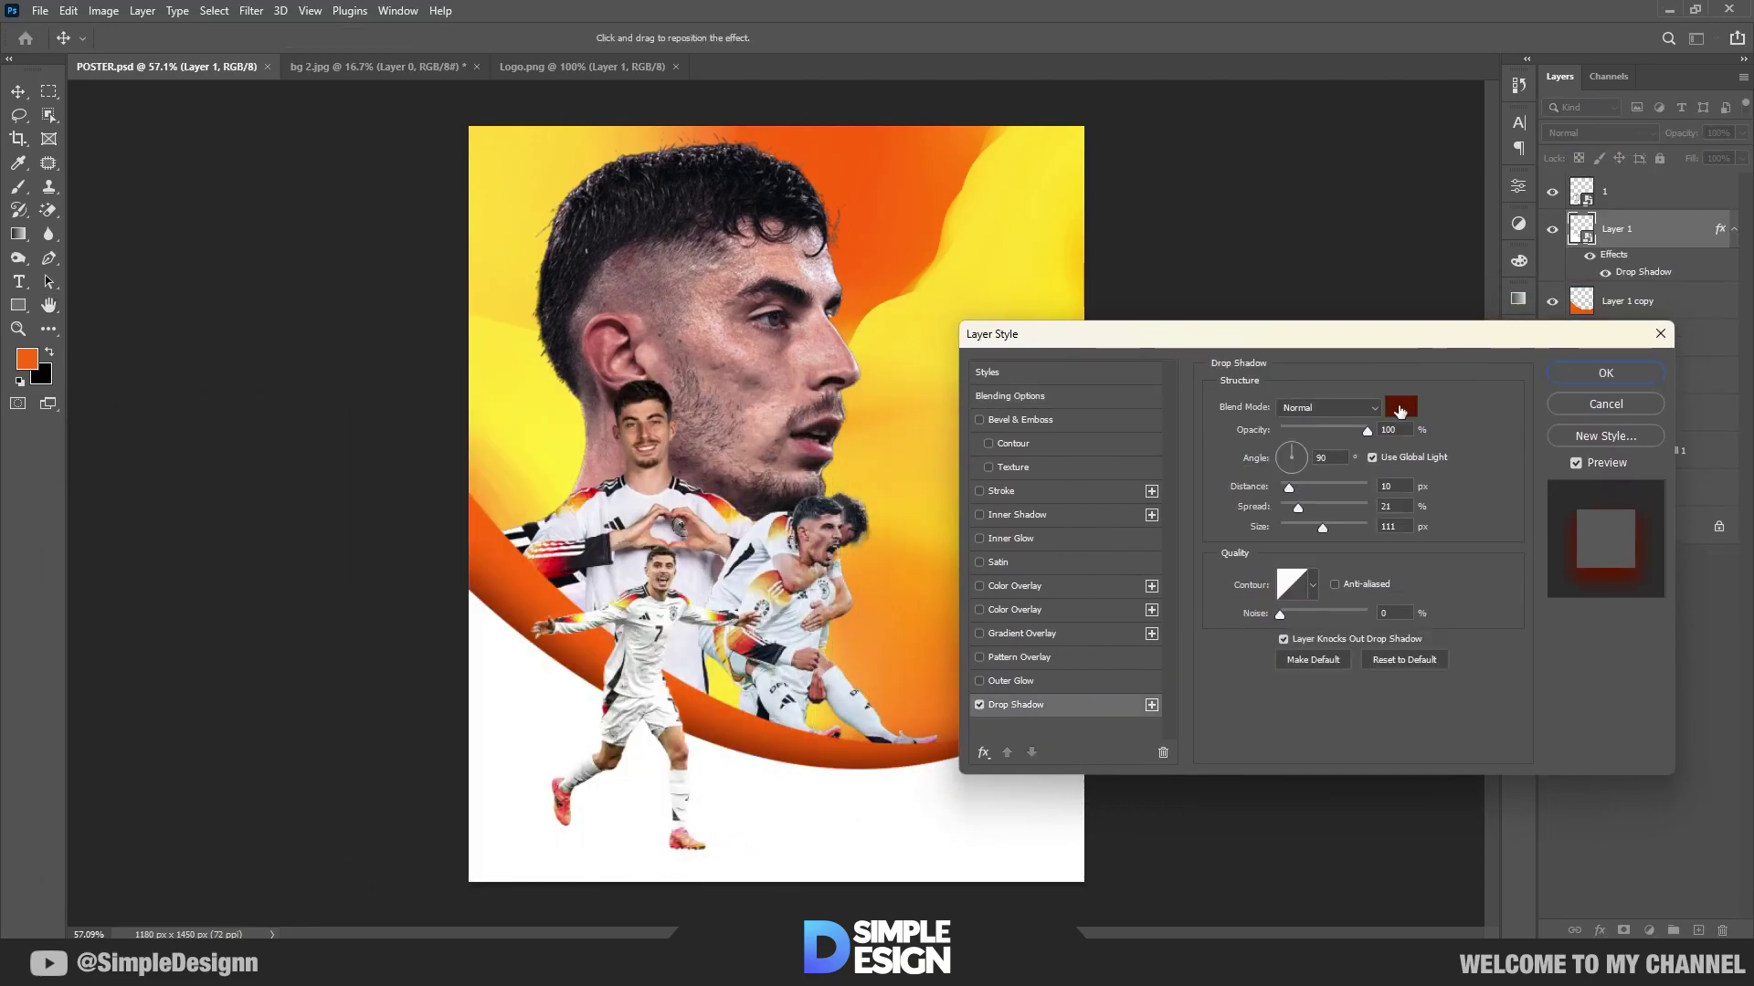
click(1401, 412)
click(521, 557)
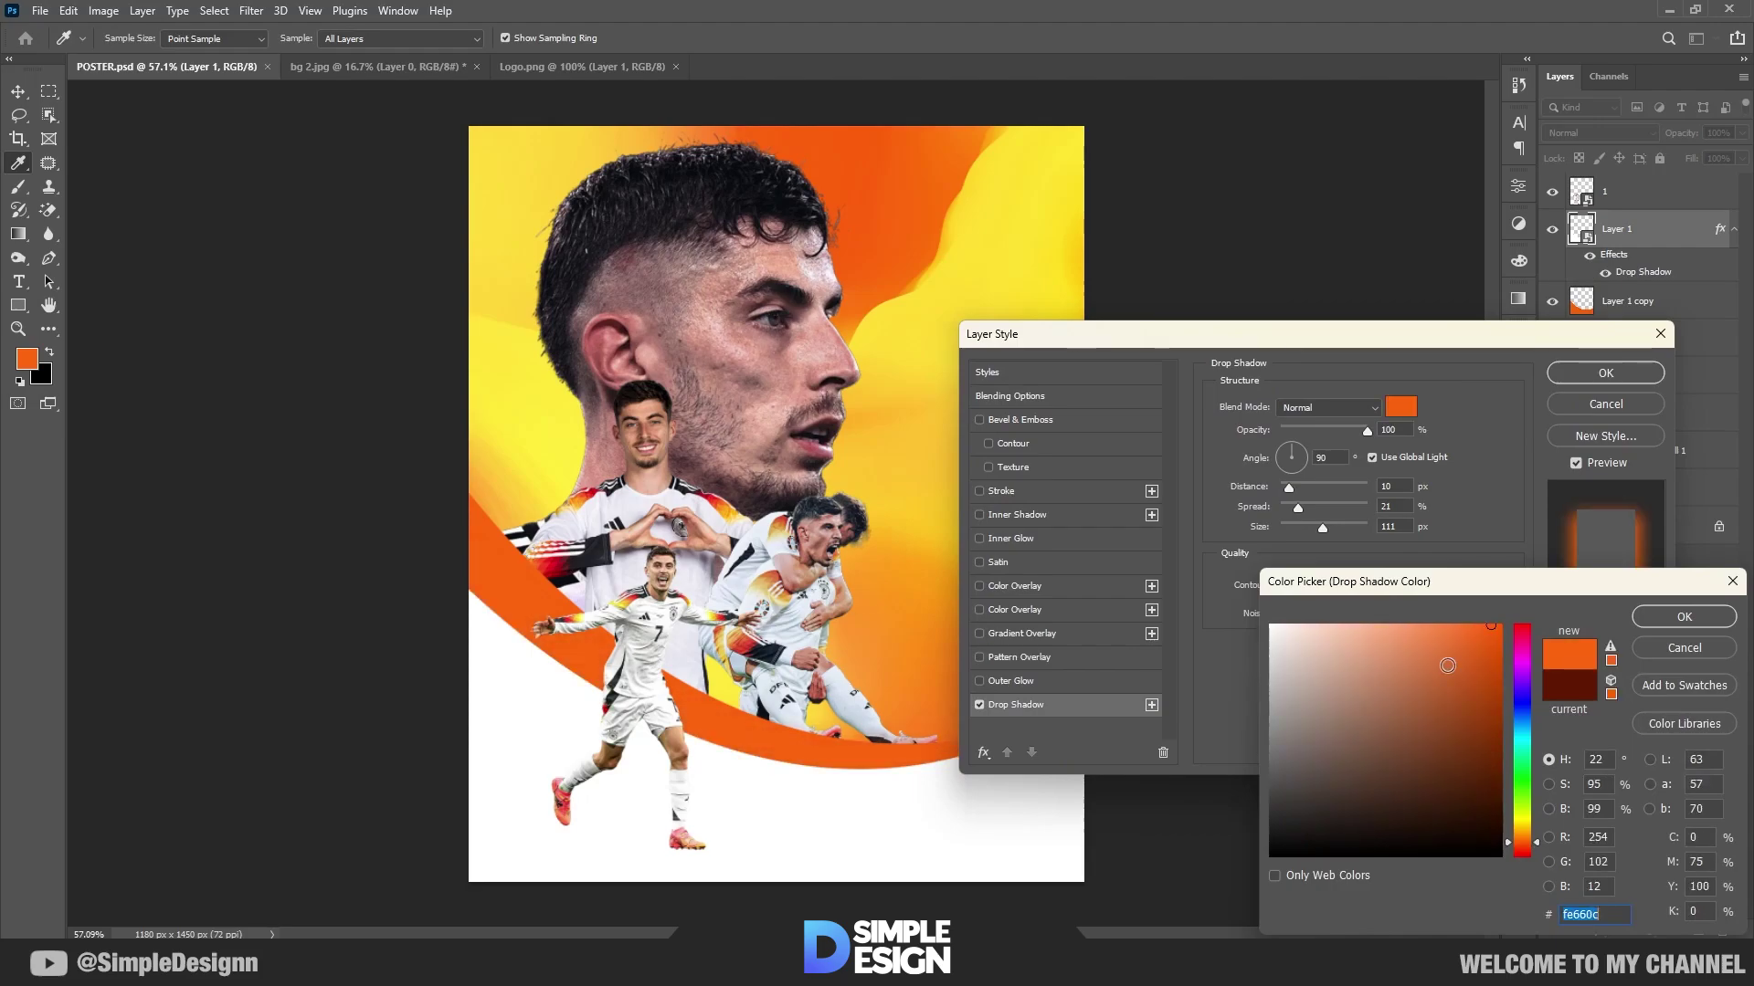
click(1488, 745)
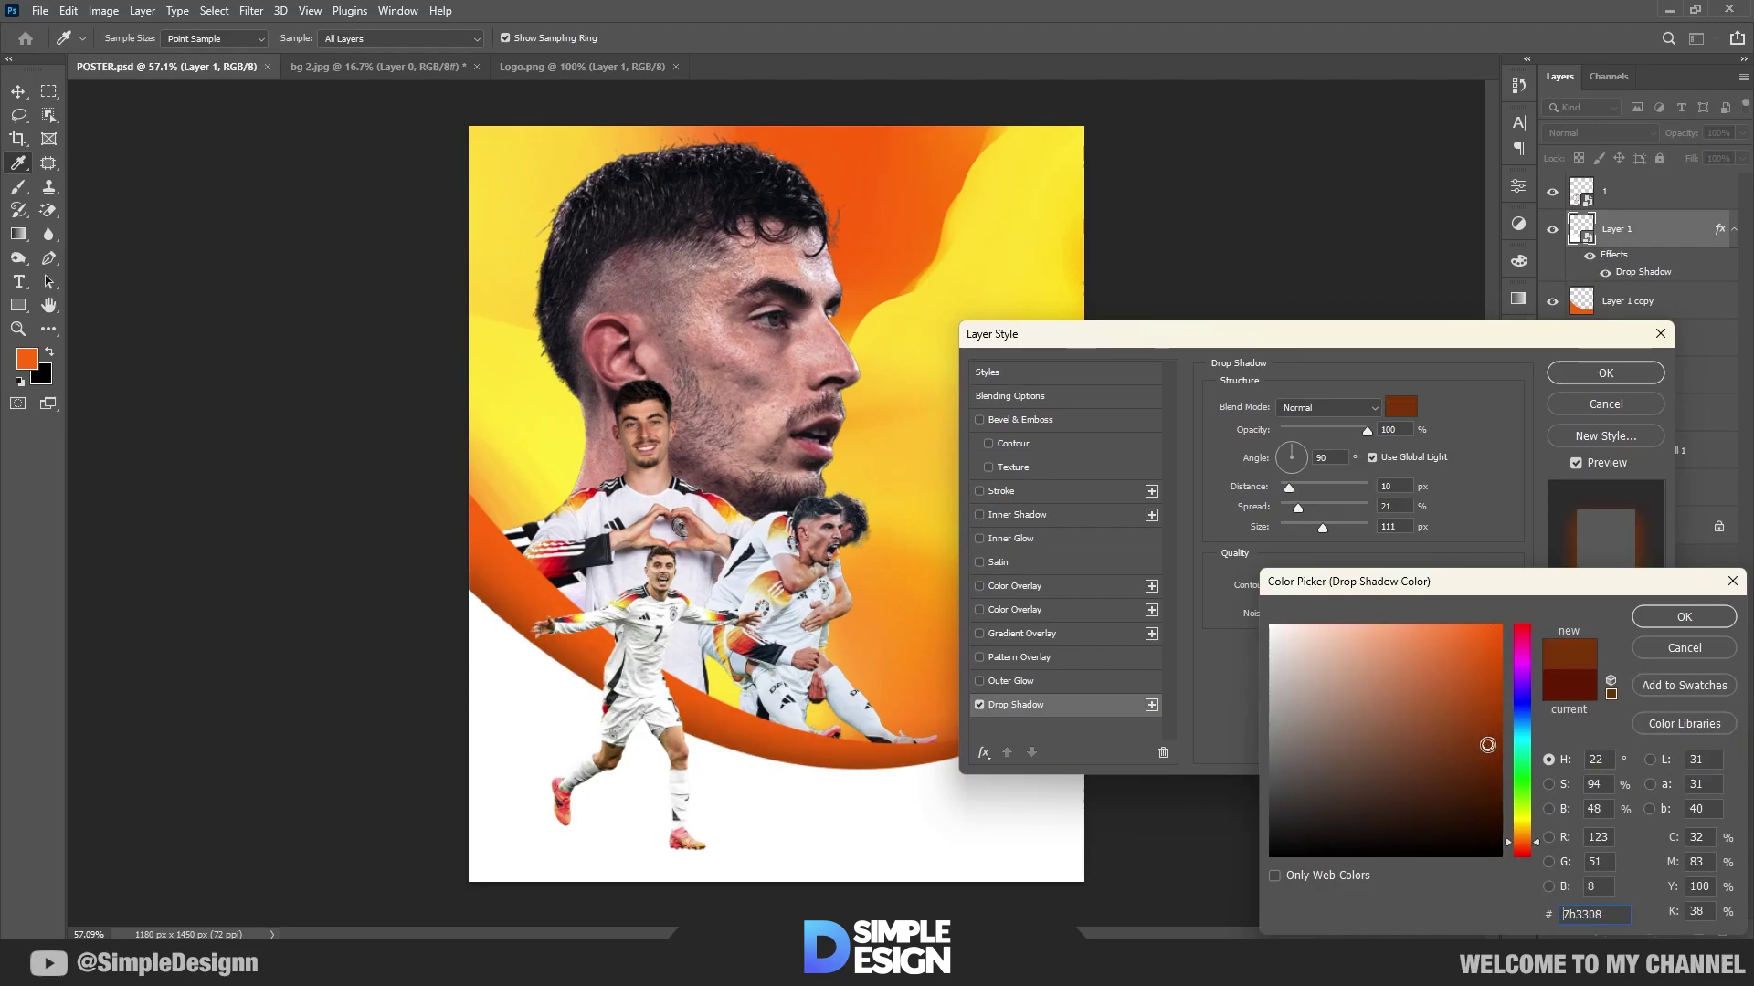
drag(1489, 759, 1490, 799)
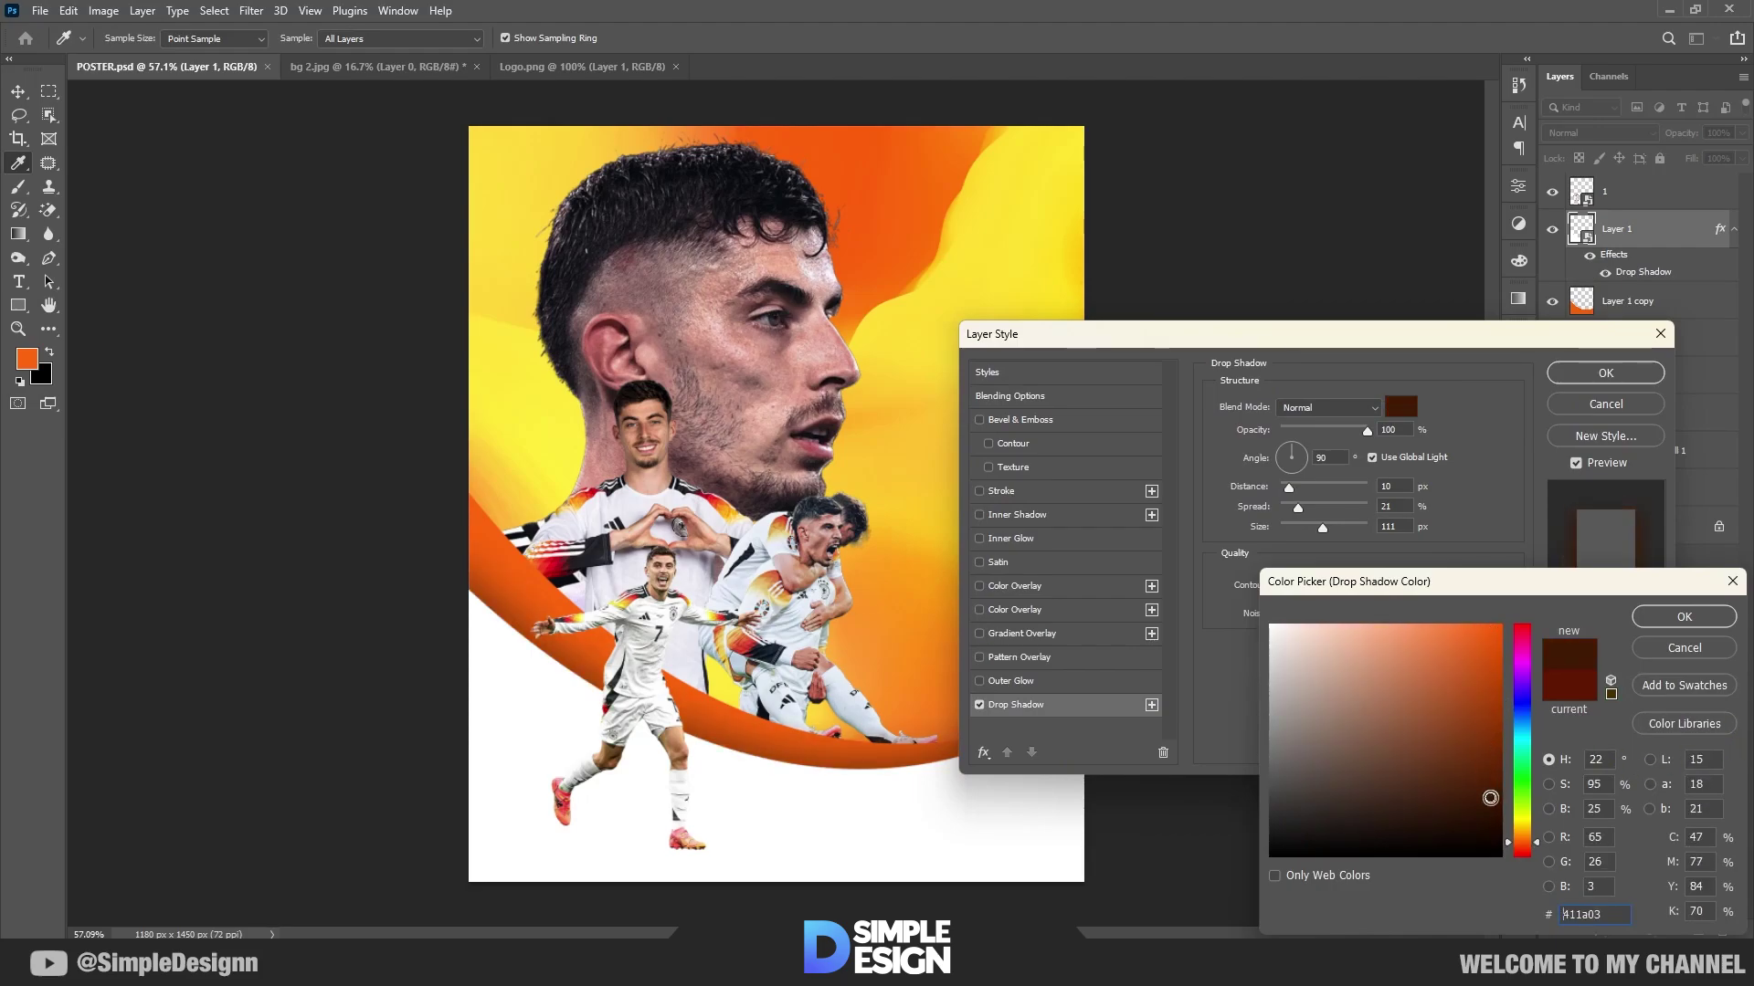
click(1684, 617)
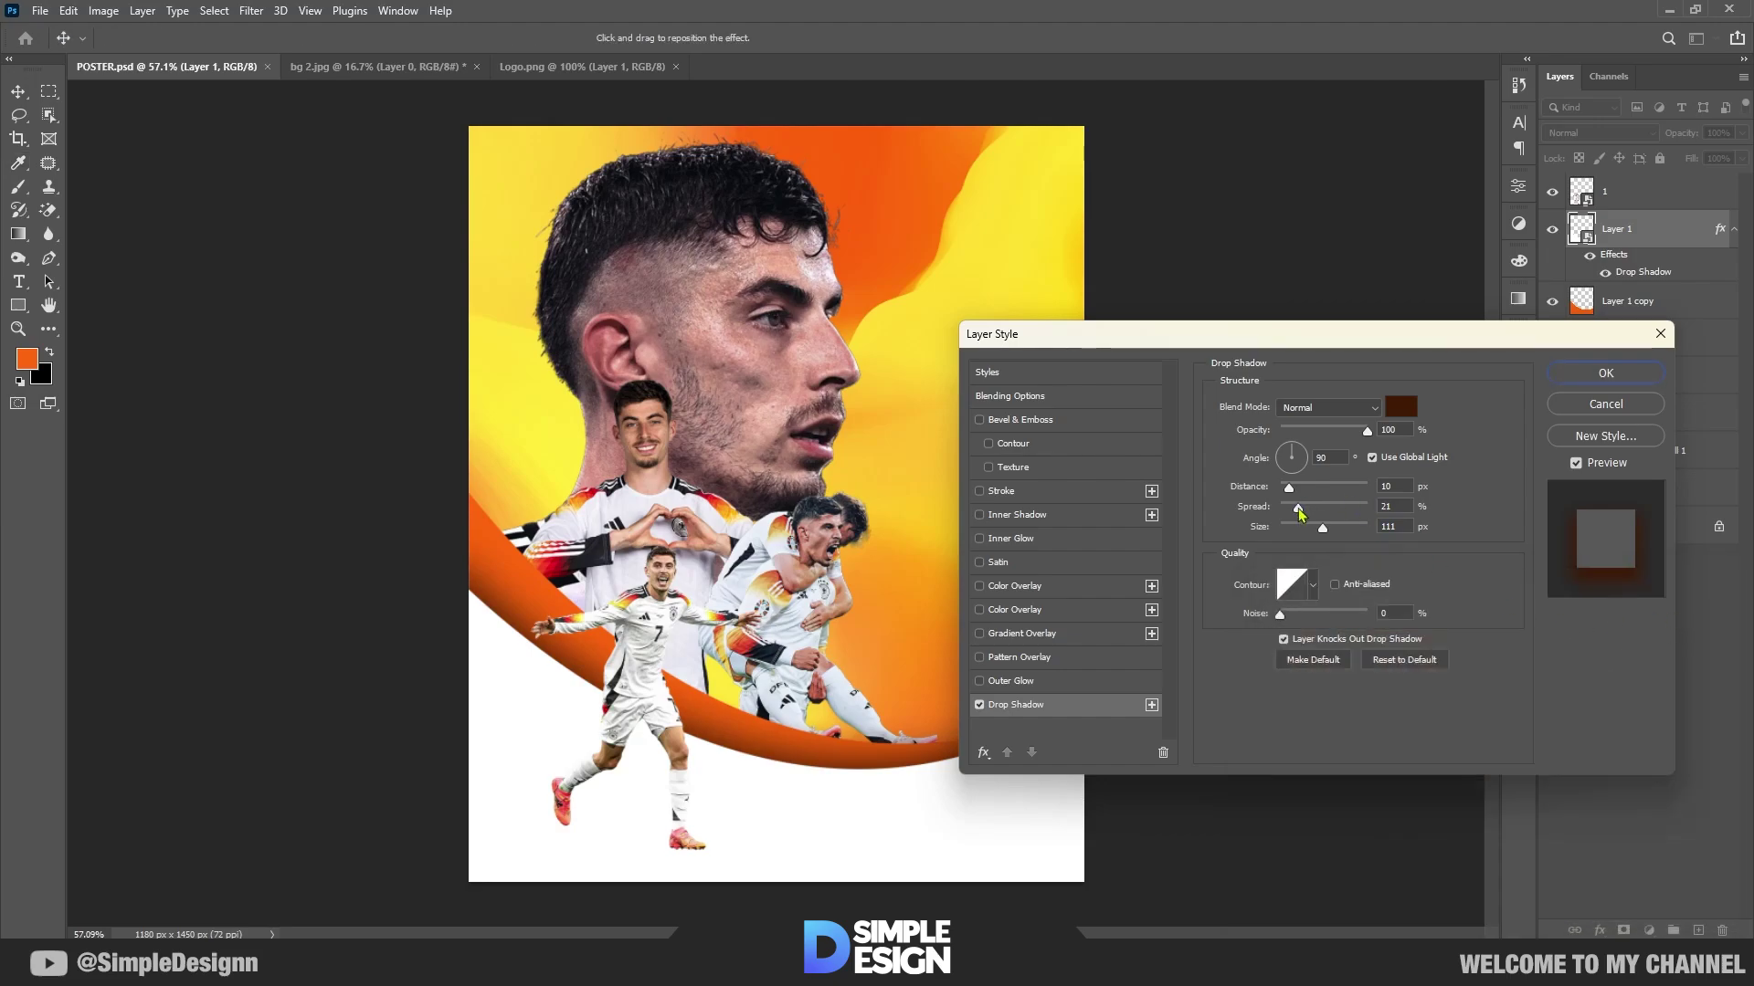
Step: Set the drop shadow size to 84 px and opacity to 55%, and apply it
drag(1328, 535, 1304, 517)
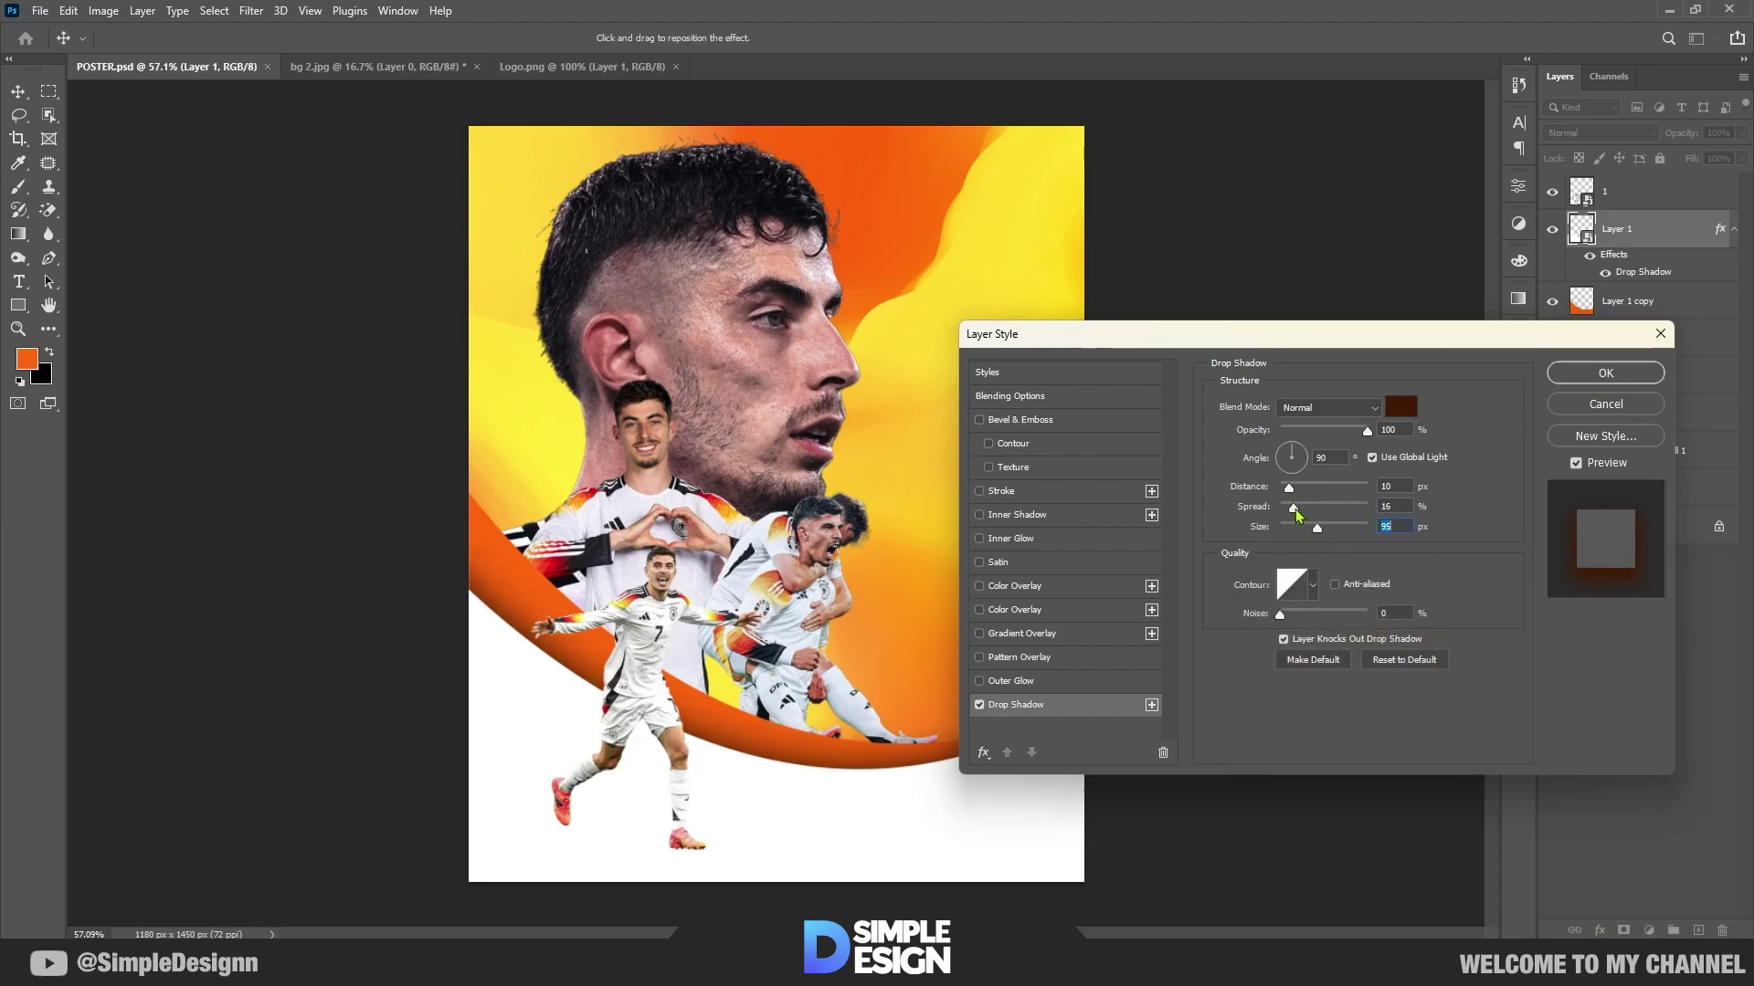
drag(1317, 528, 1324, 531)
drag(1356, 431, 1330, 430)
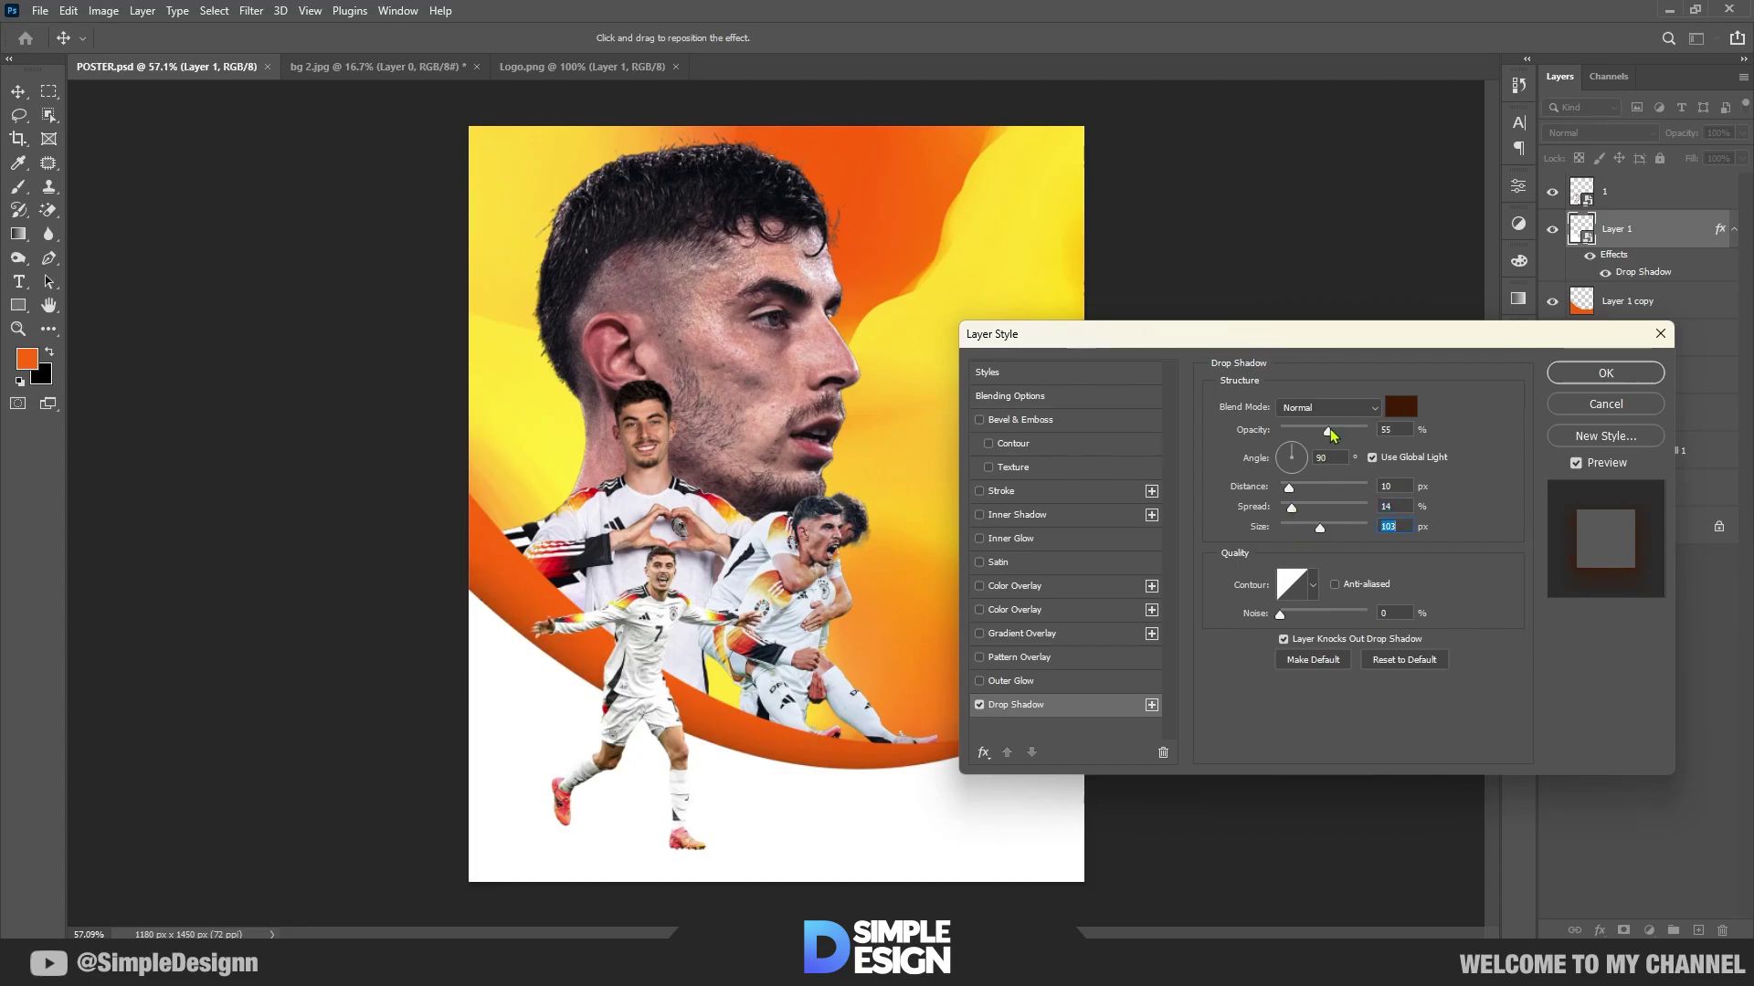
click(1605, 372)
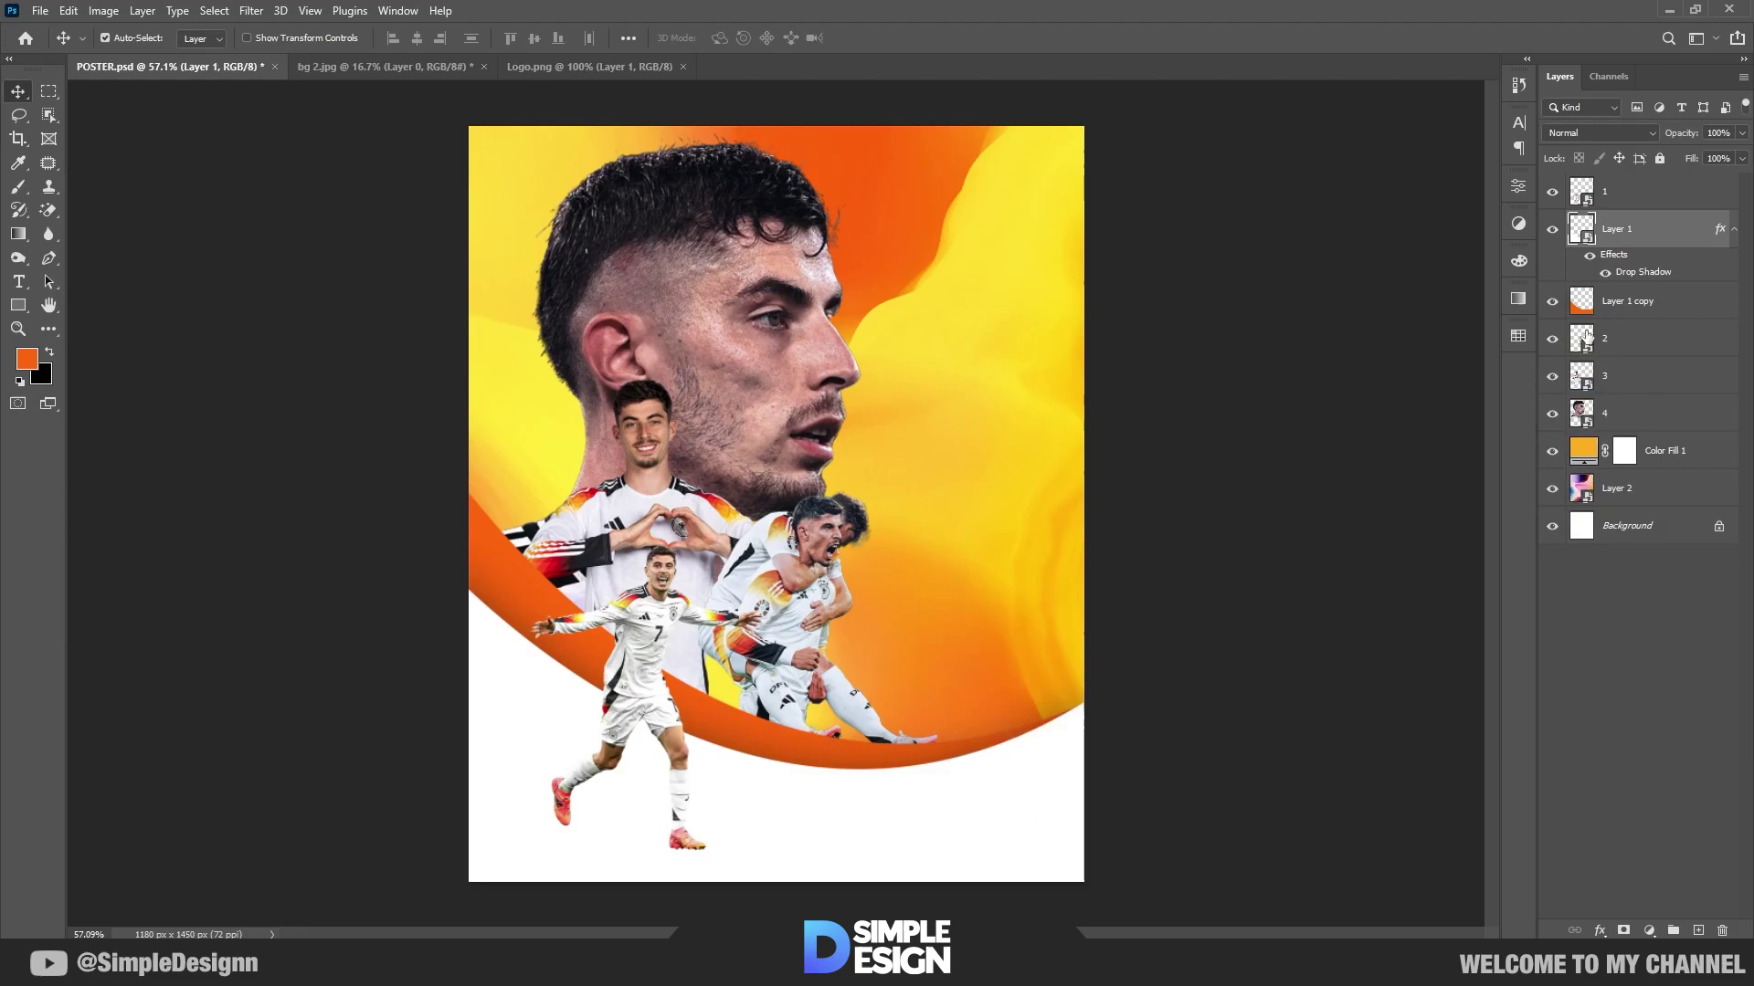
Step: Convert Layer 1 copy to a smart object and copy Layer 1's drop shadow onto it
click(1624, 311)
right_click(1625, 310)
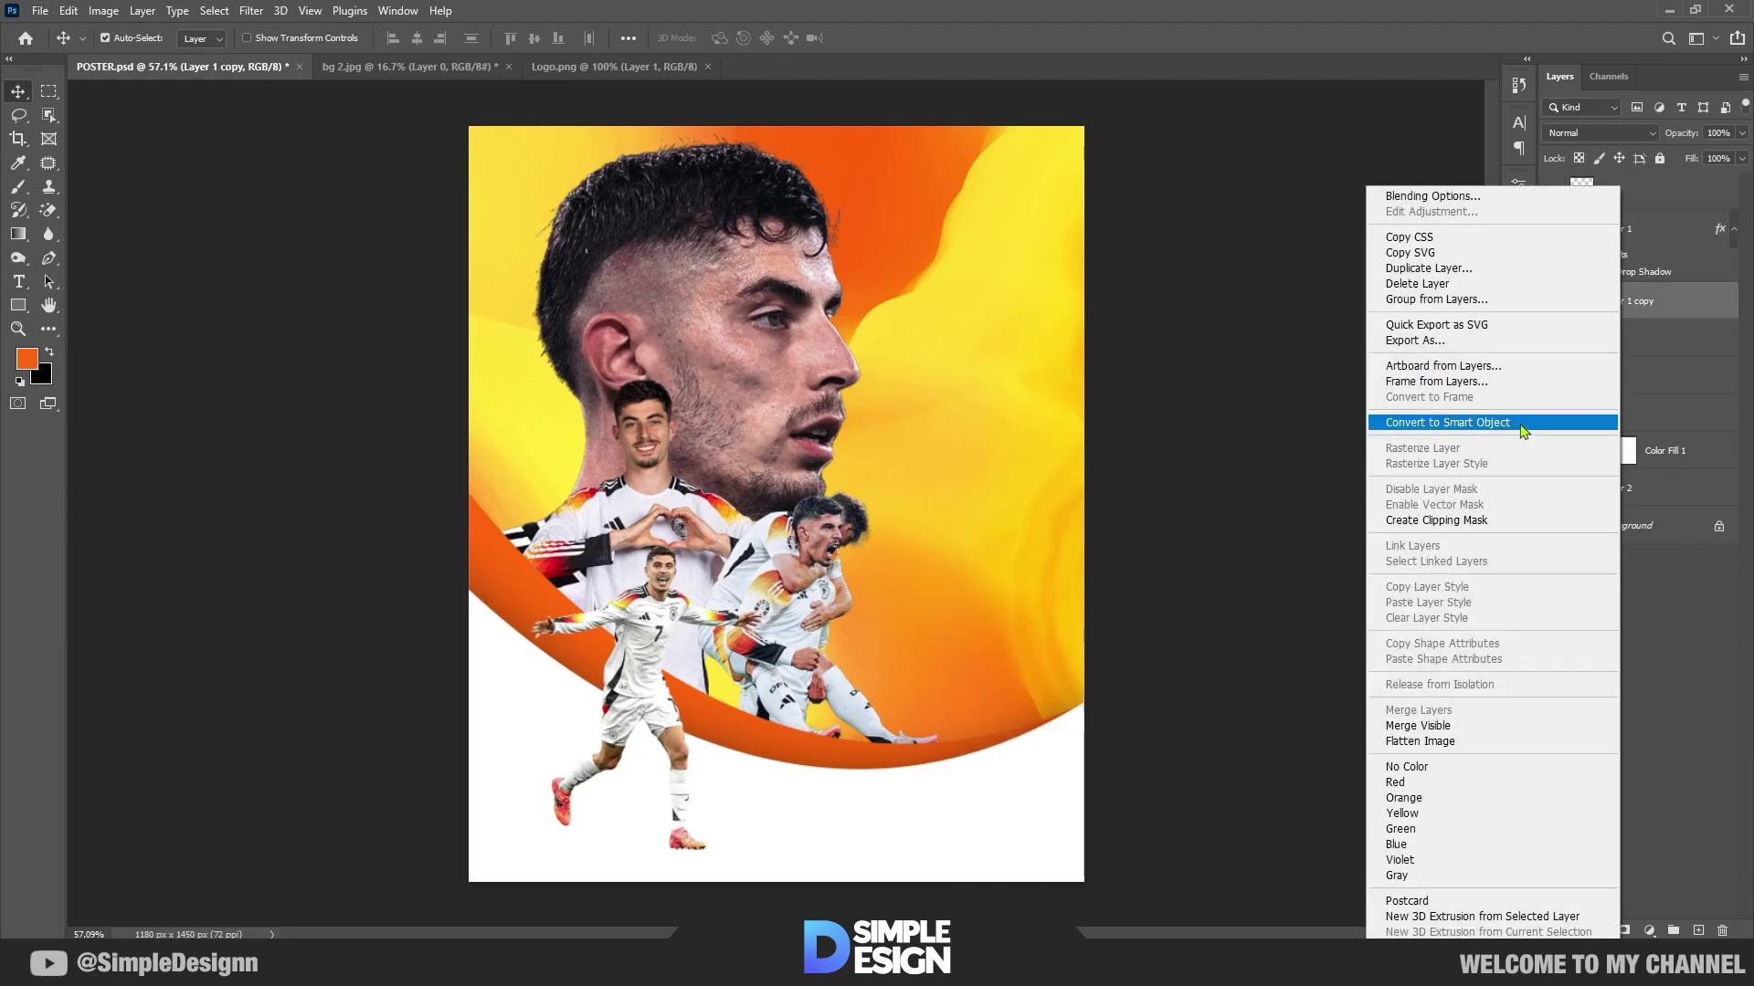
click(1553, 425)
drag(1641, 272, 1635, 305)
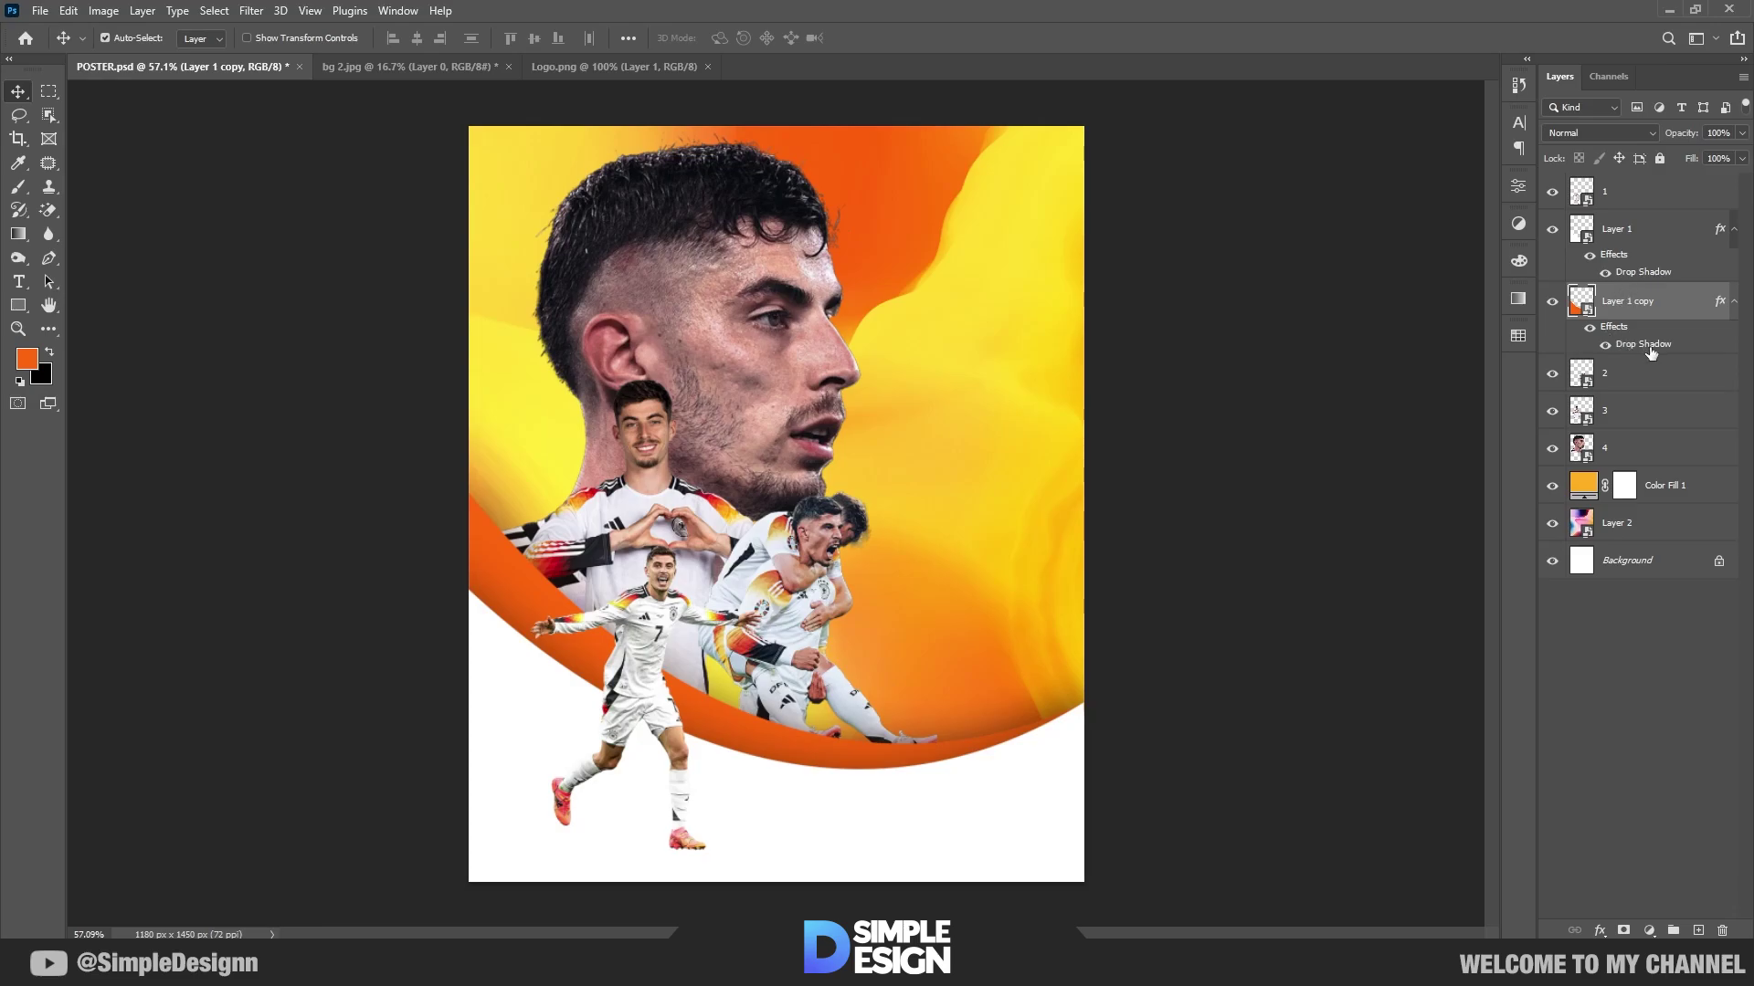
Step: Raise the copied shadow's opacity and enlarge its size to 120 px
double_click(1649, 347)
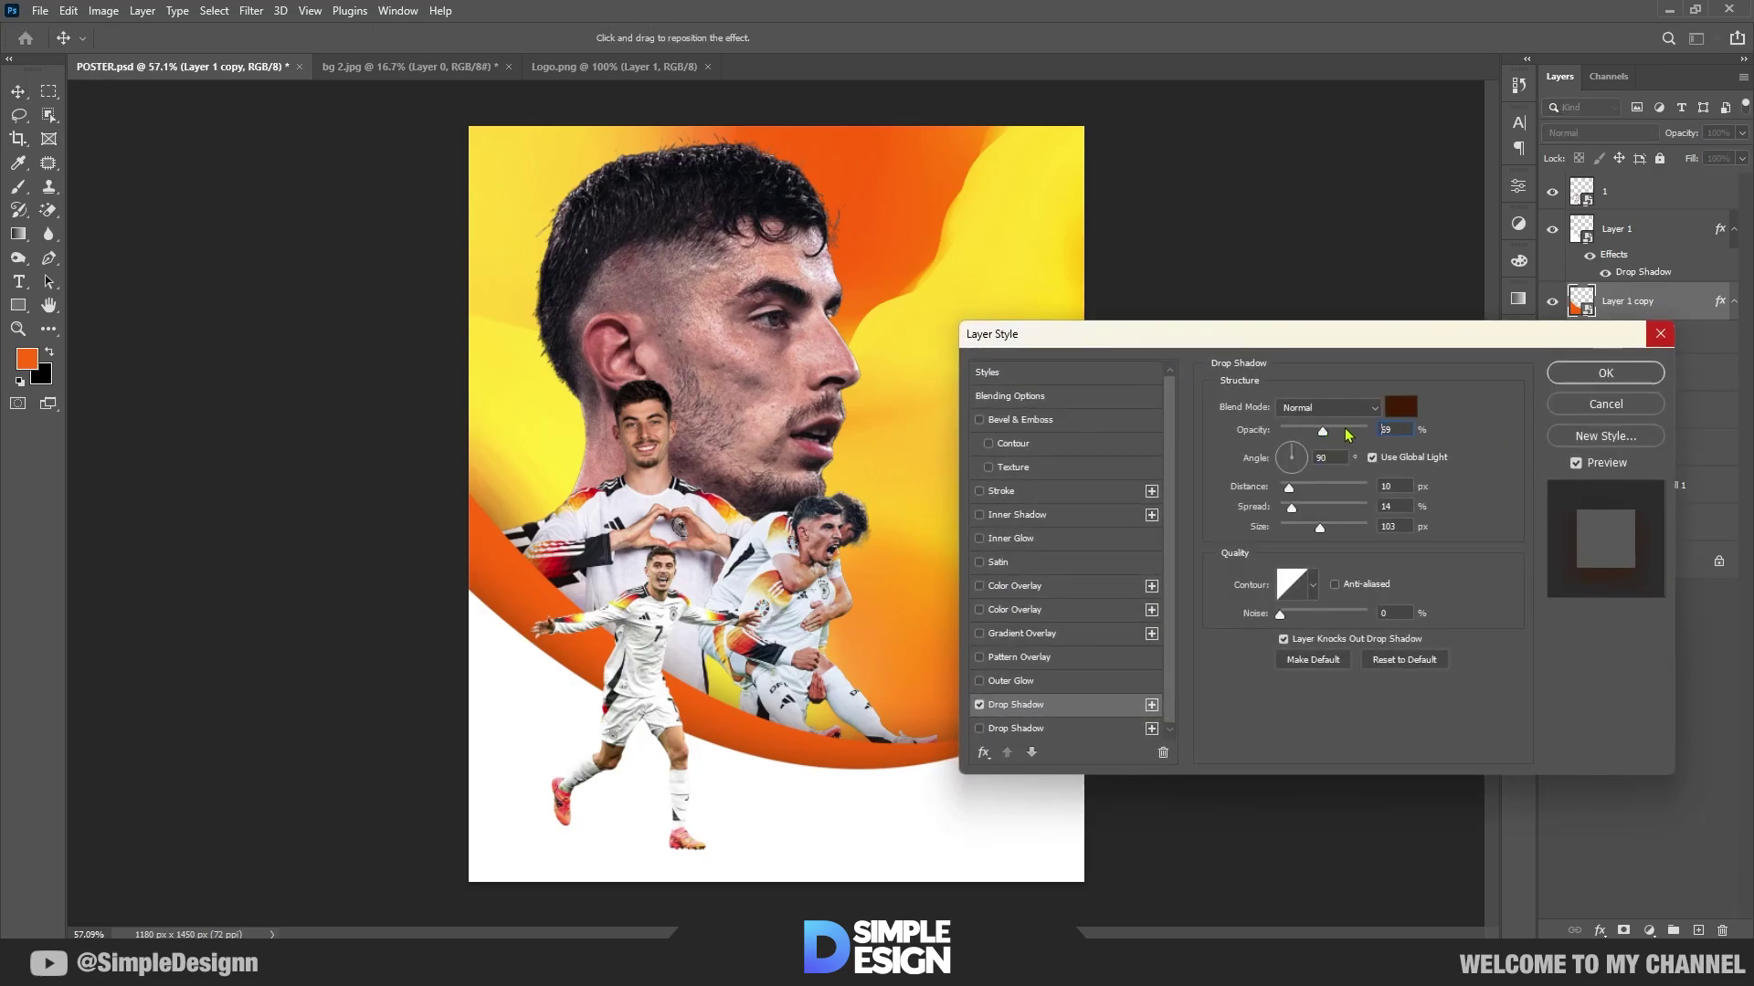
mouse_move(1349, 435)
mouse_down()
mouse_move(1377, 435)
mouse_move(1345, 434)
mouse_up()
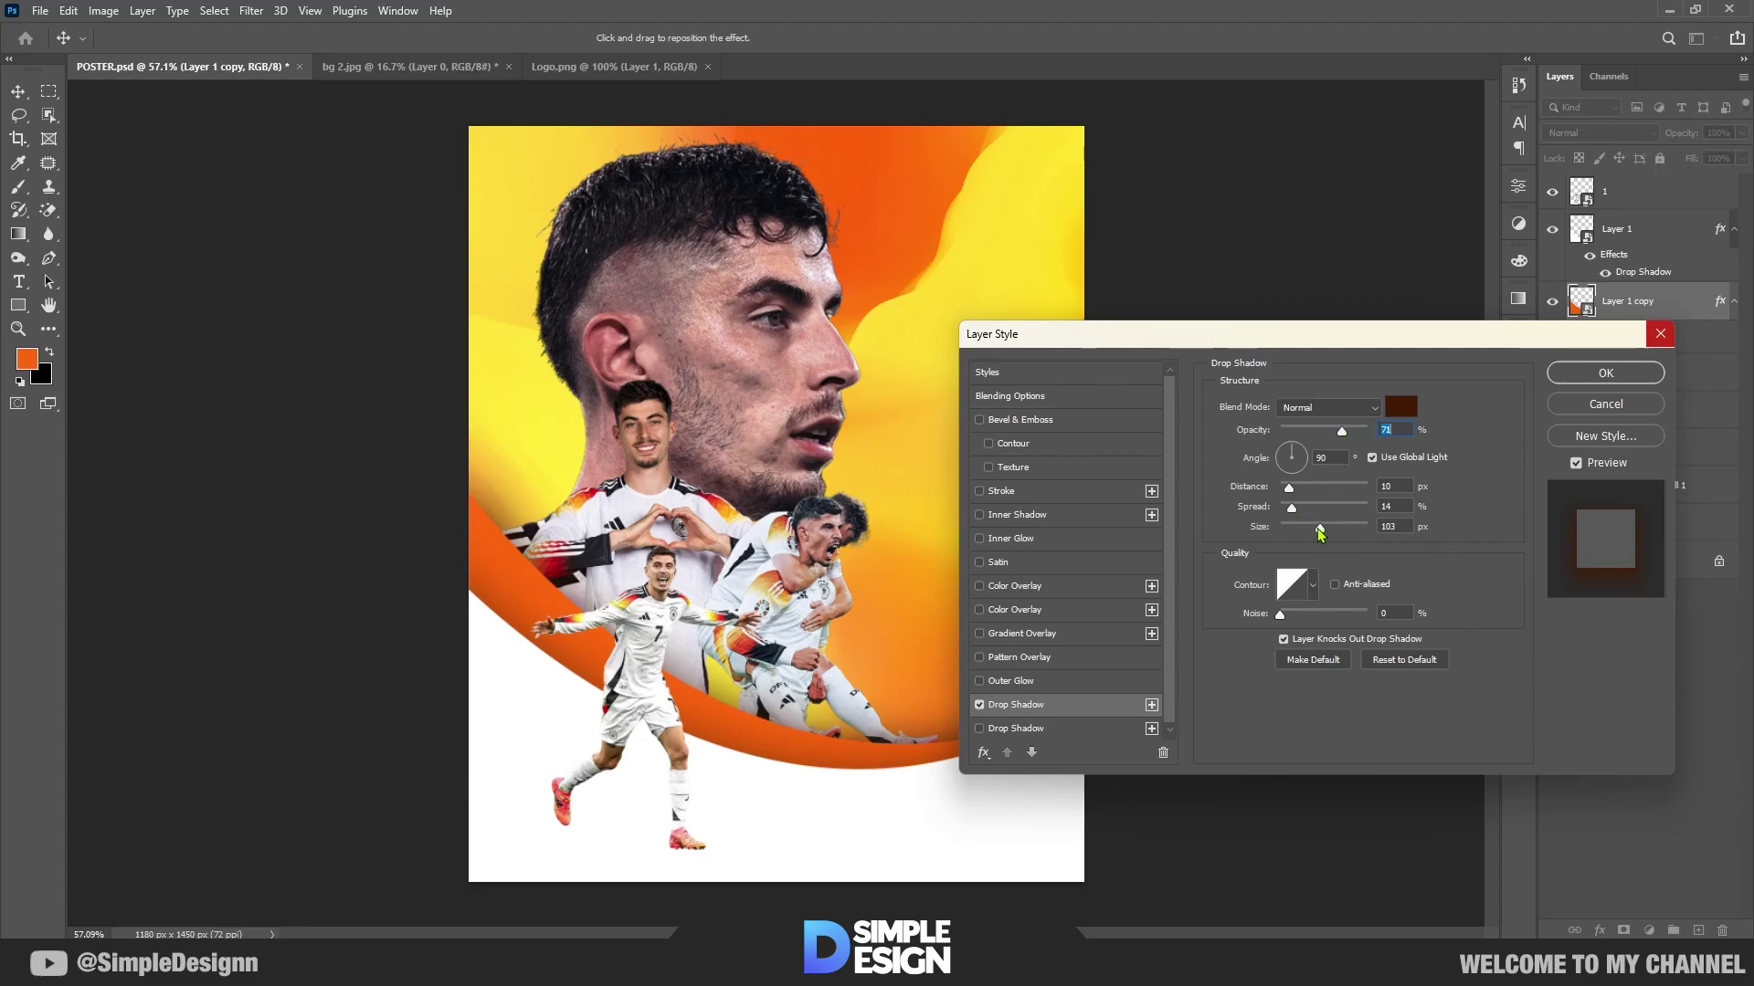
drag(1320, 532, 1329, 536)
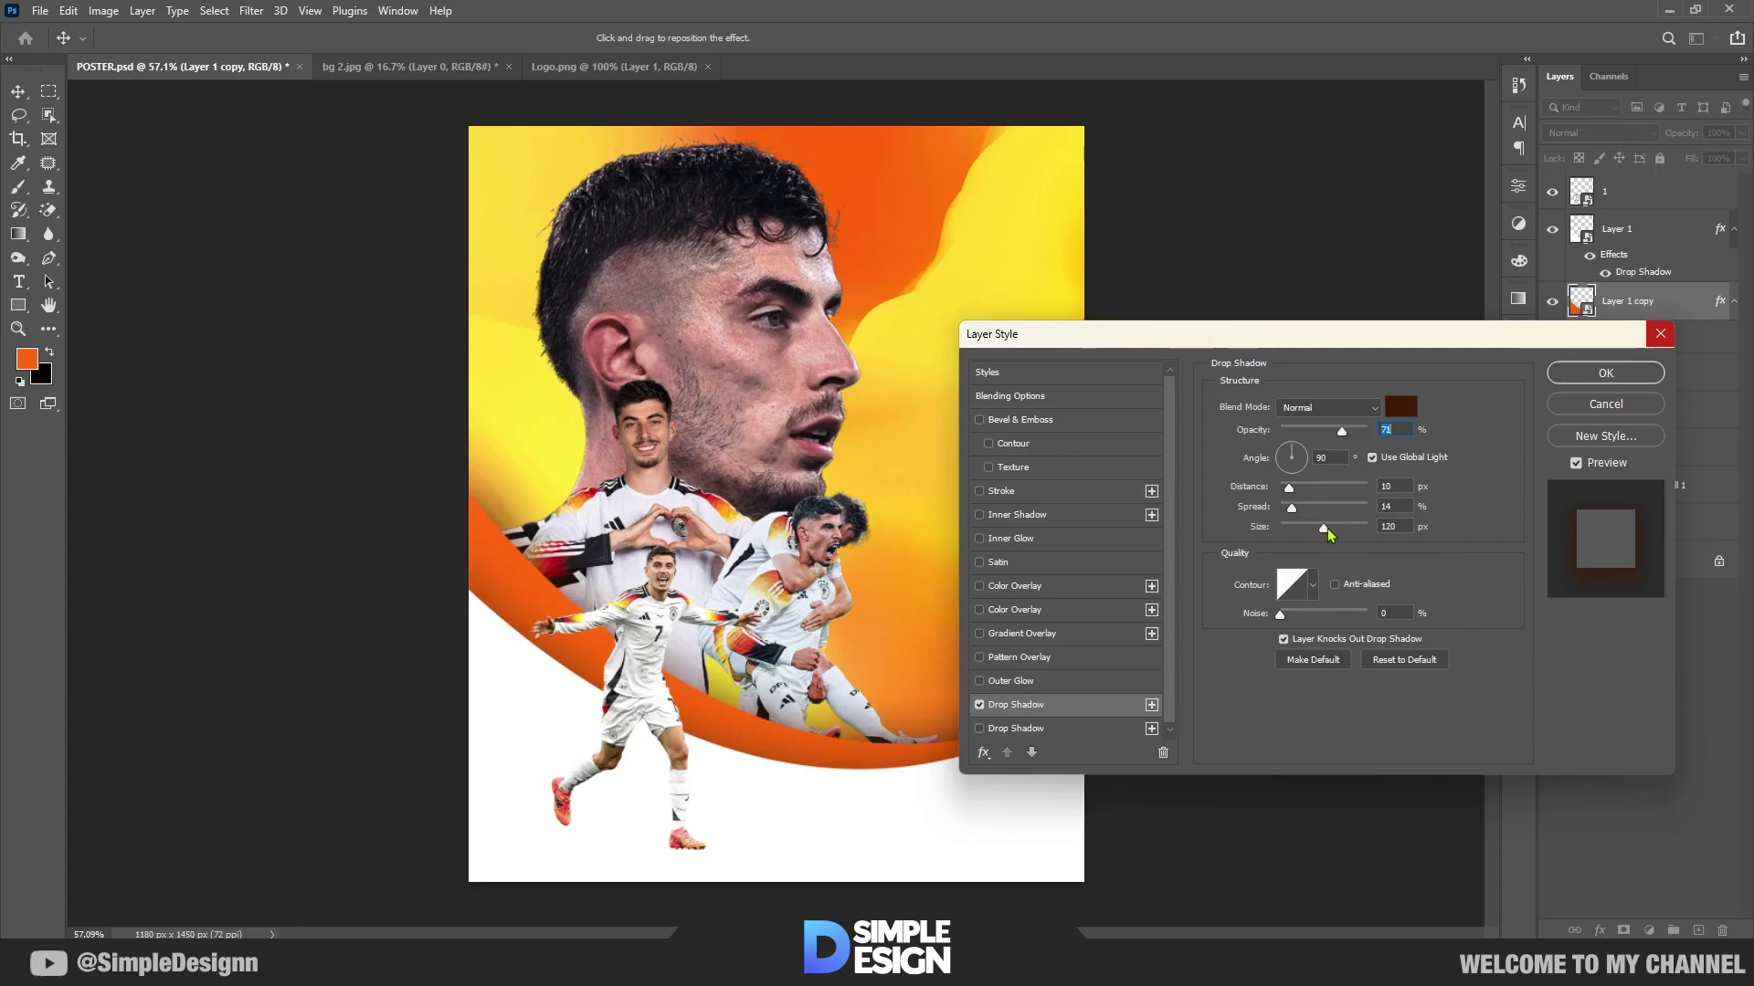
click(1604, 373)
scroll(1033, 595, down, 1)
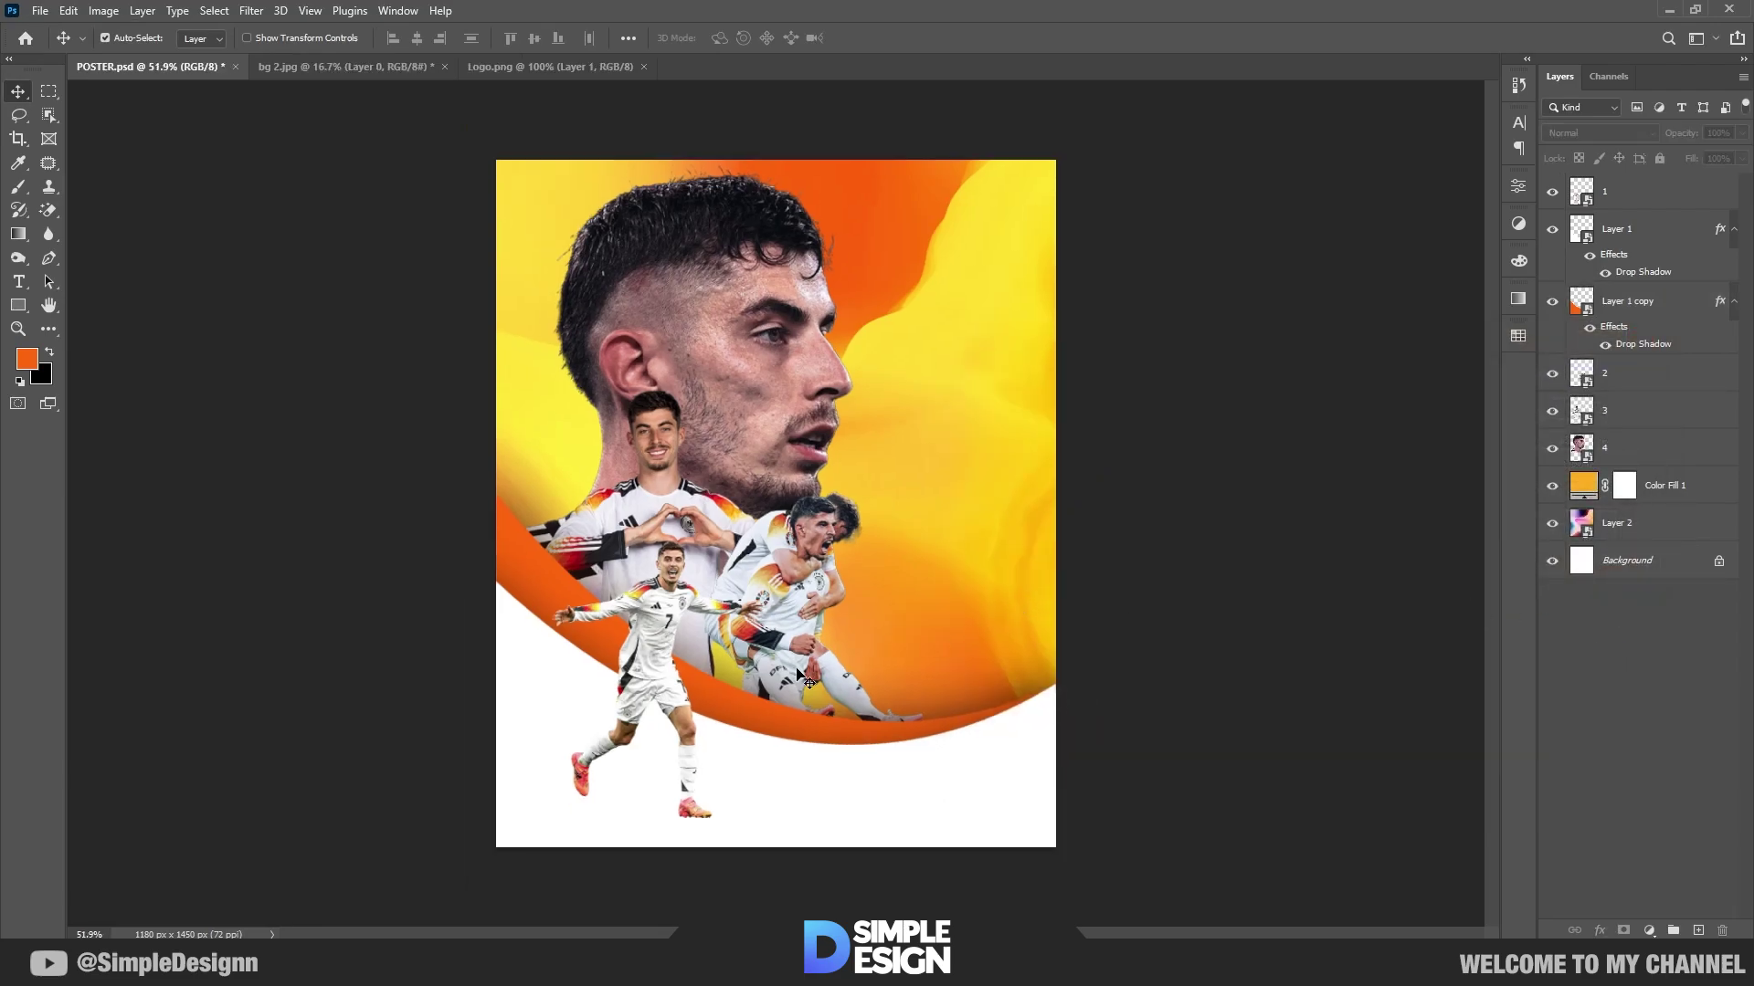
Step: Open Camera Raw on layer 4 and raise the head's contrast and texture
click(765, 377)
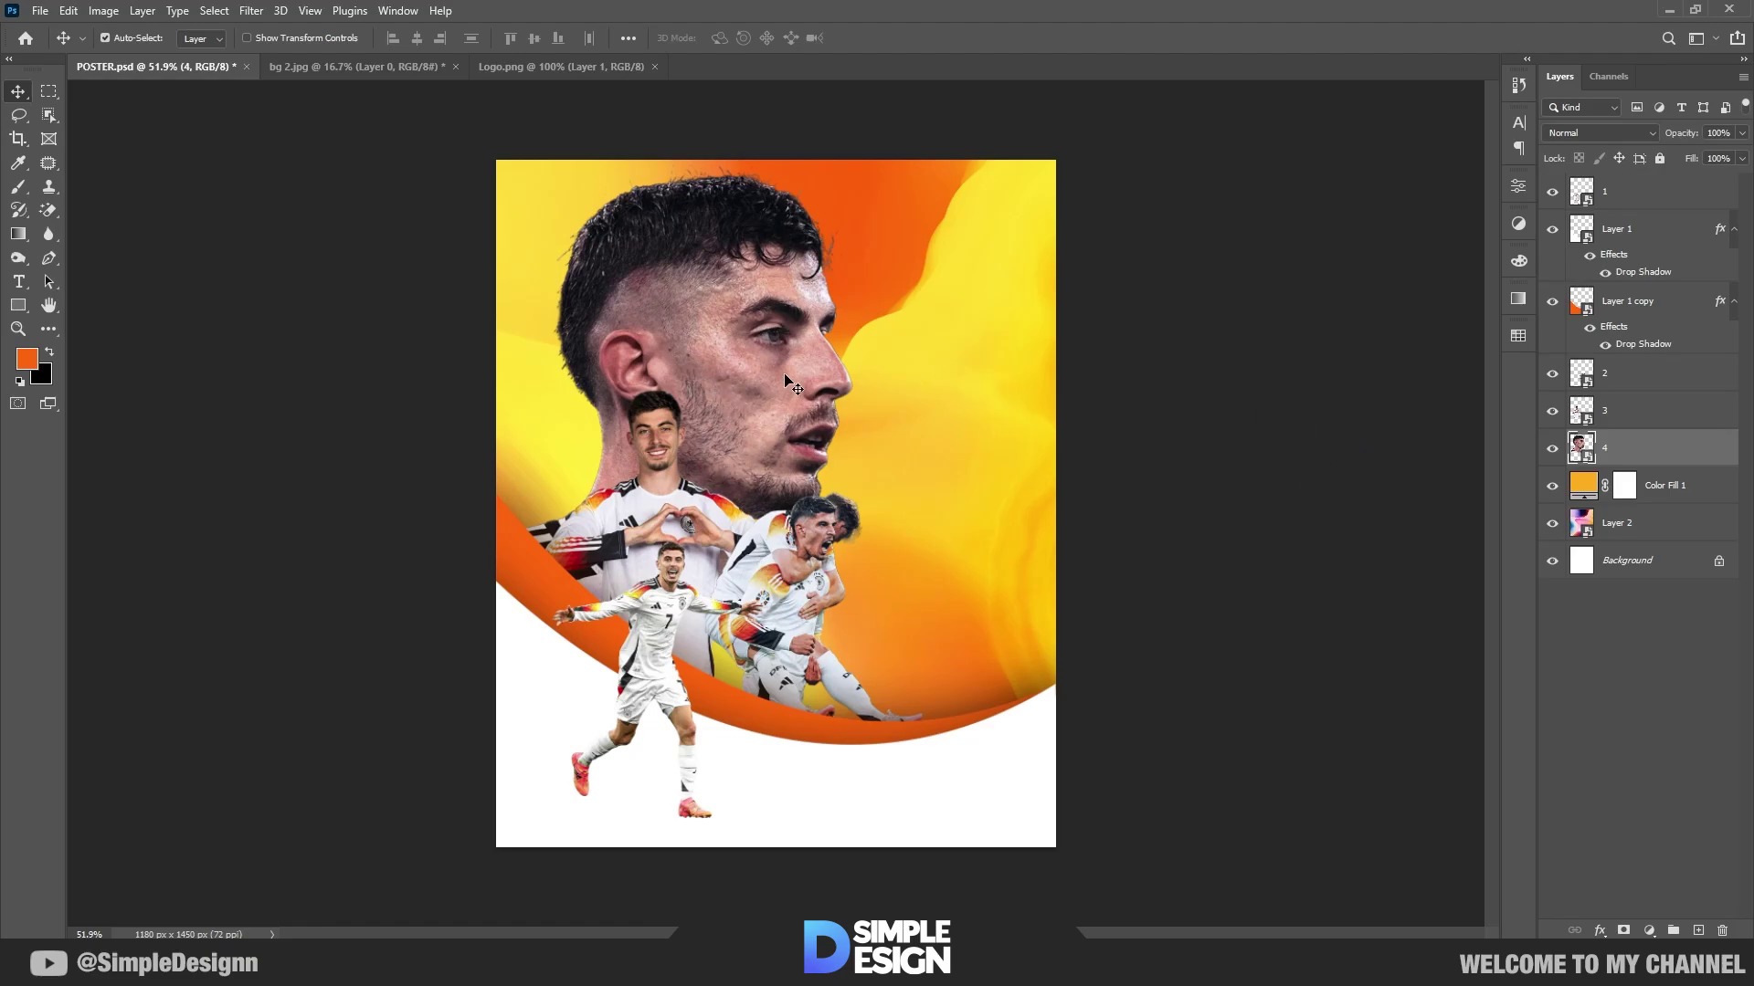
click(251, 10)
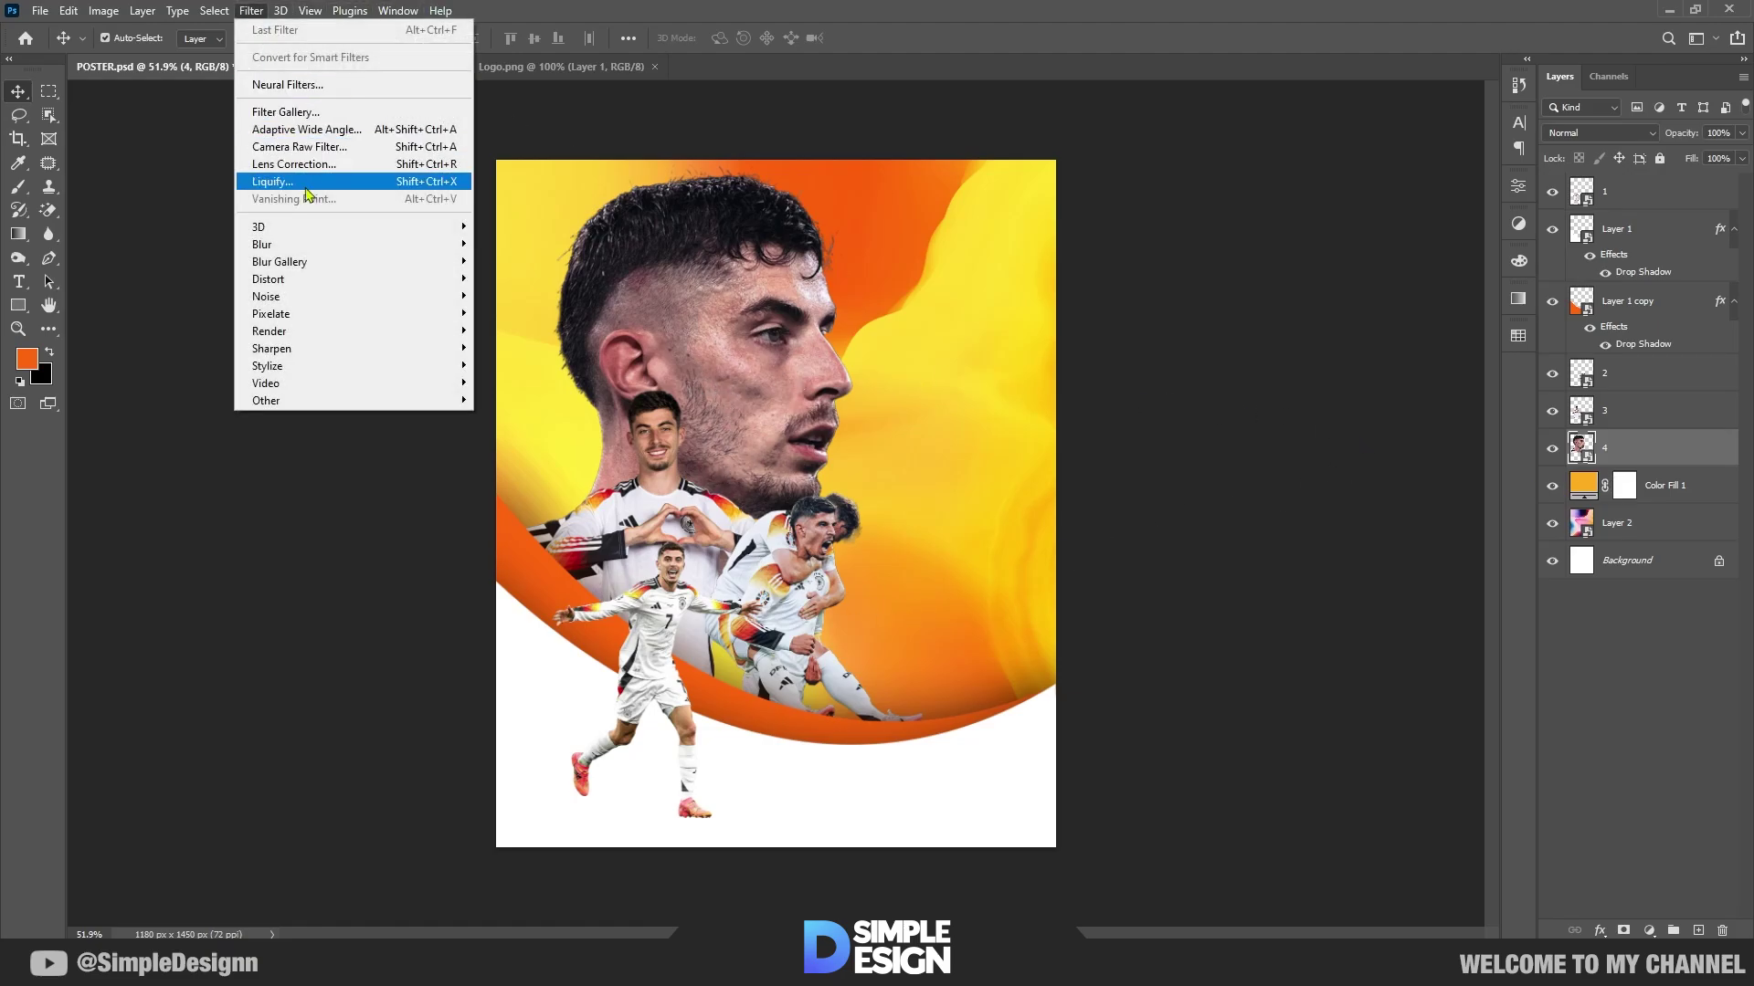
click(310, 148)
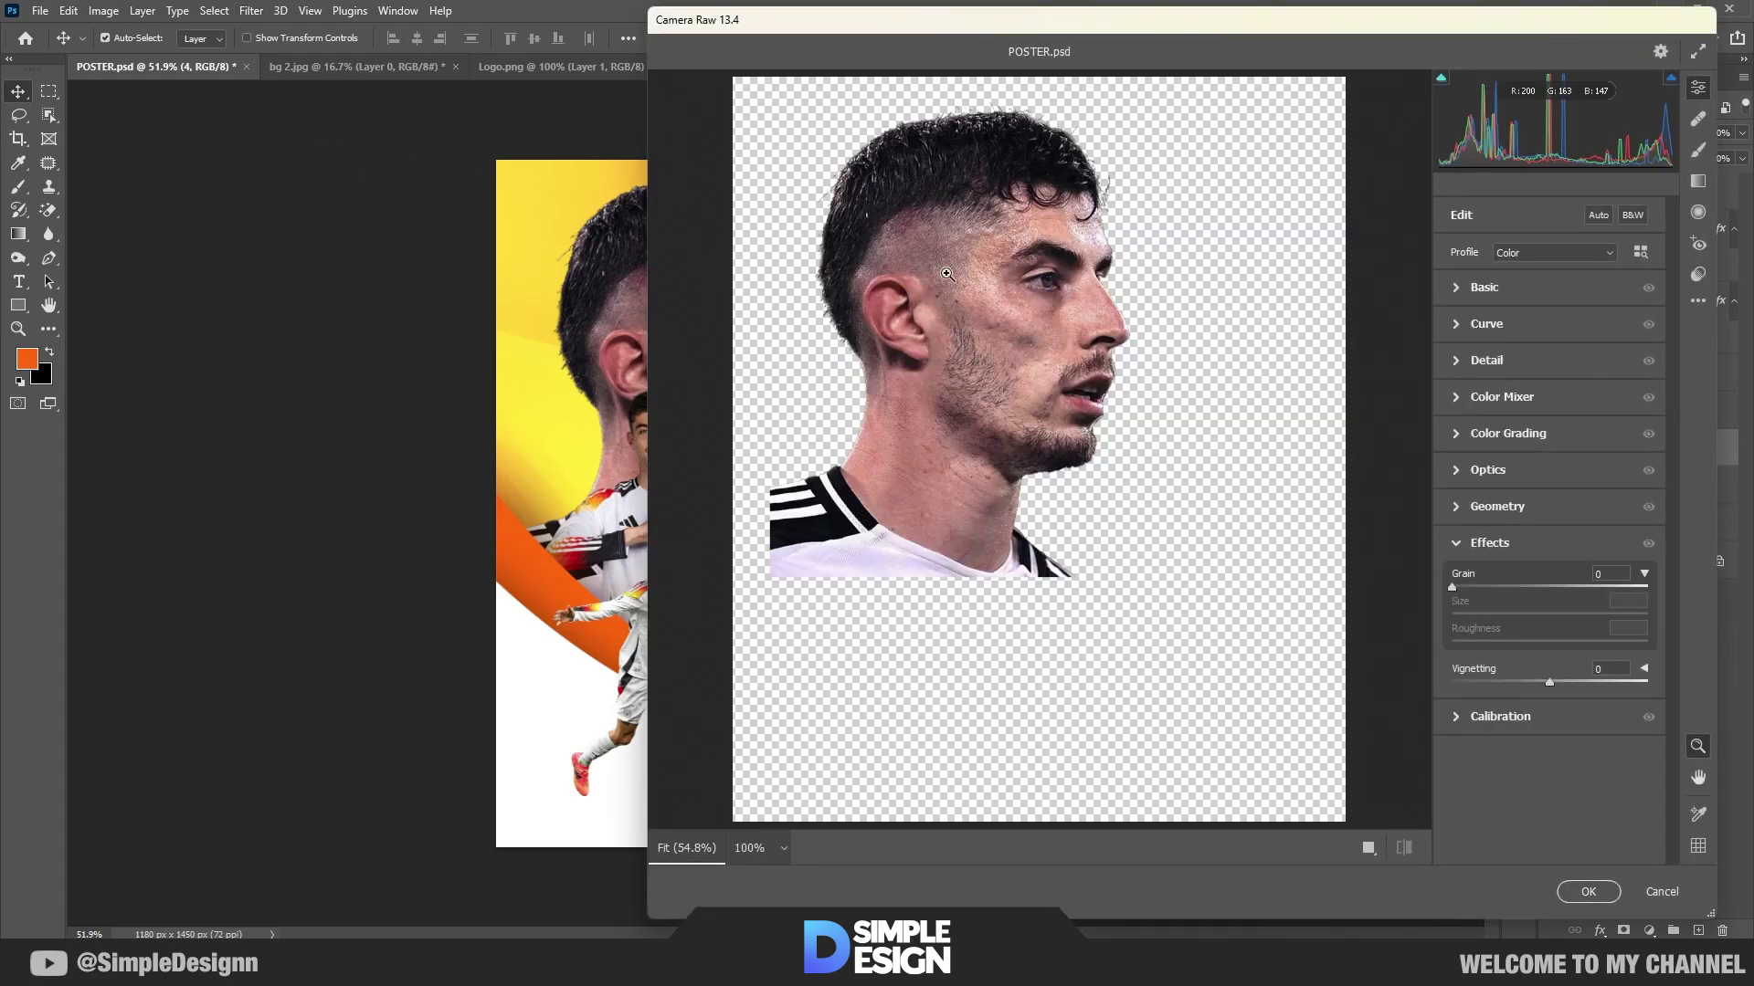
click(1461, 290)
drag(1564, 464, 1575, 461)
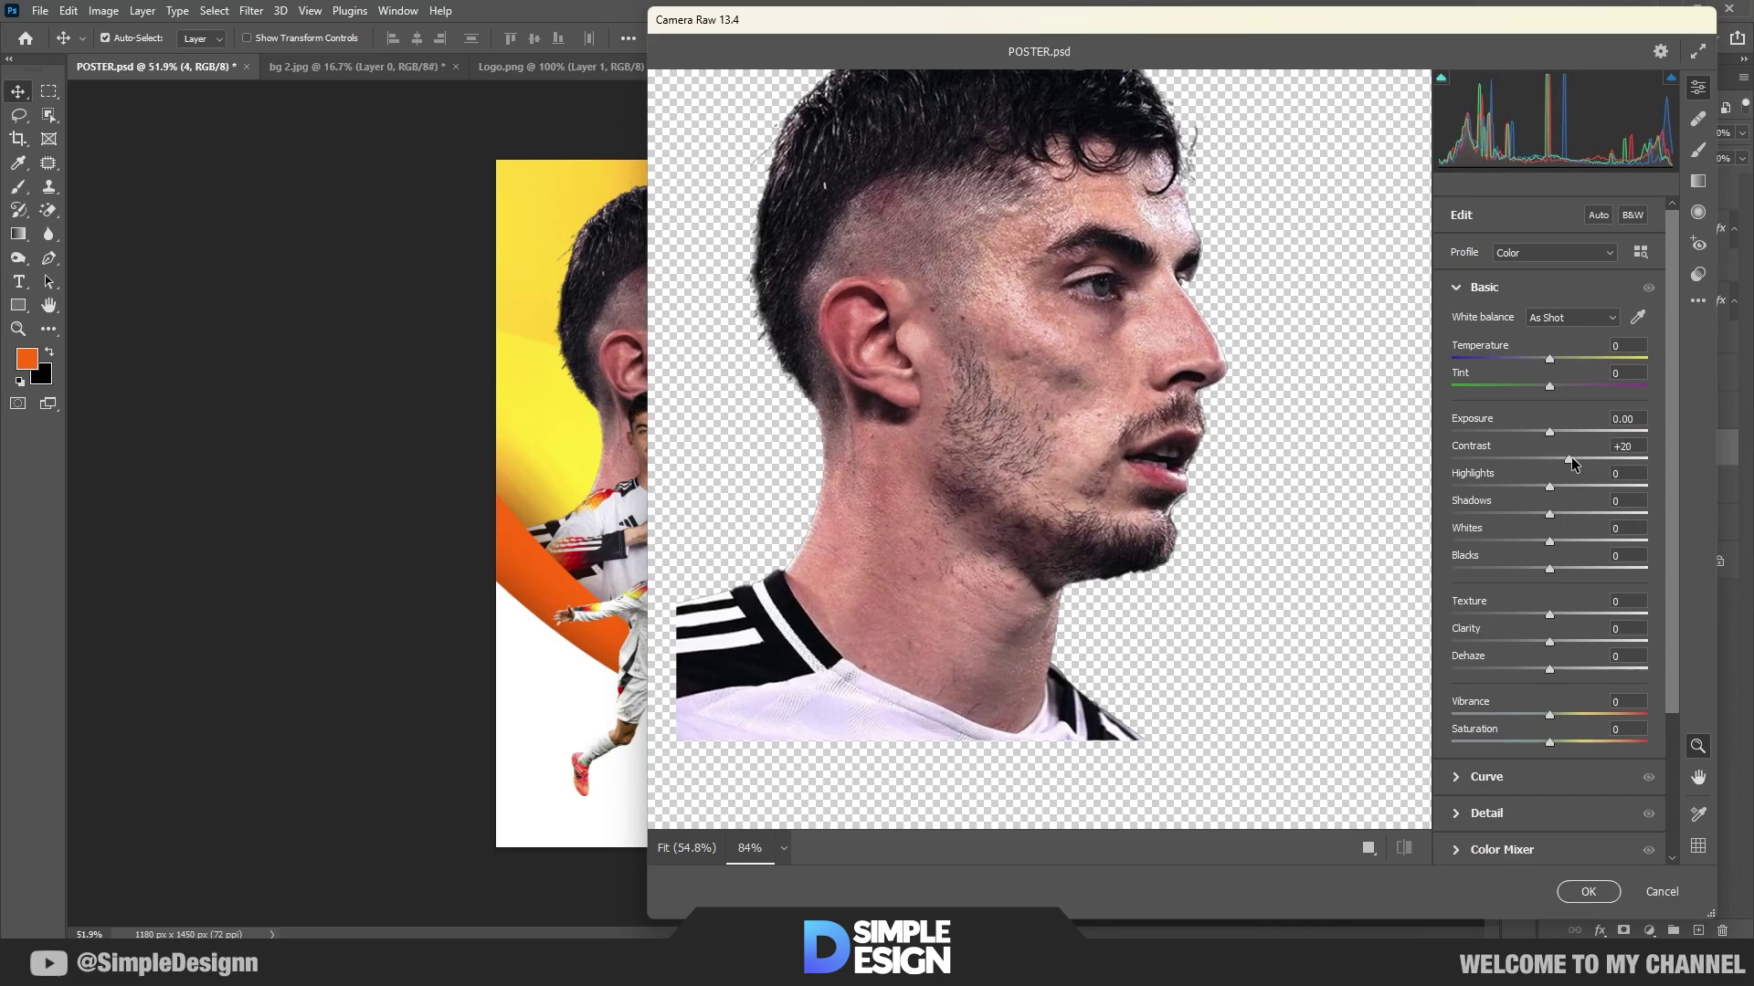
mouse_move(1564, 618)
mouse_down()
mouse_move(1610, 619)
mouse_move(1561, 645)
mouse_up()
Step: Adjust the sharpening and noise settings, add grain, and apply the Camera Raw filter
scroll(1561, 645, down, 3)
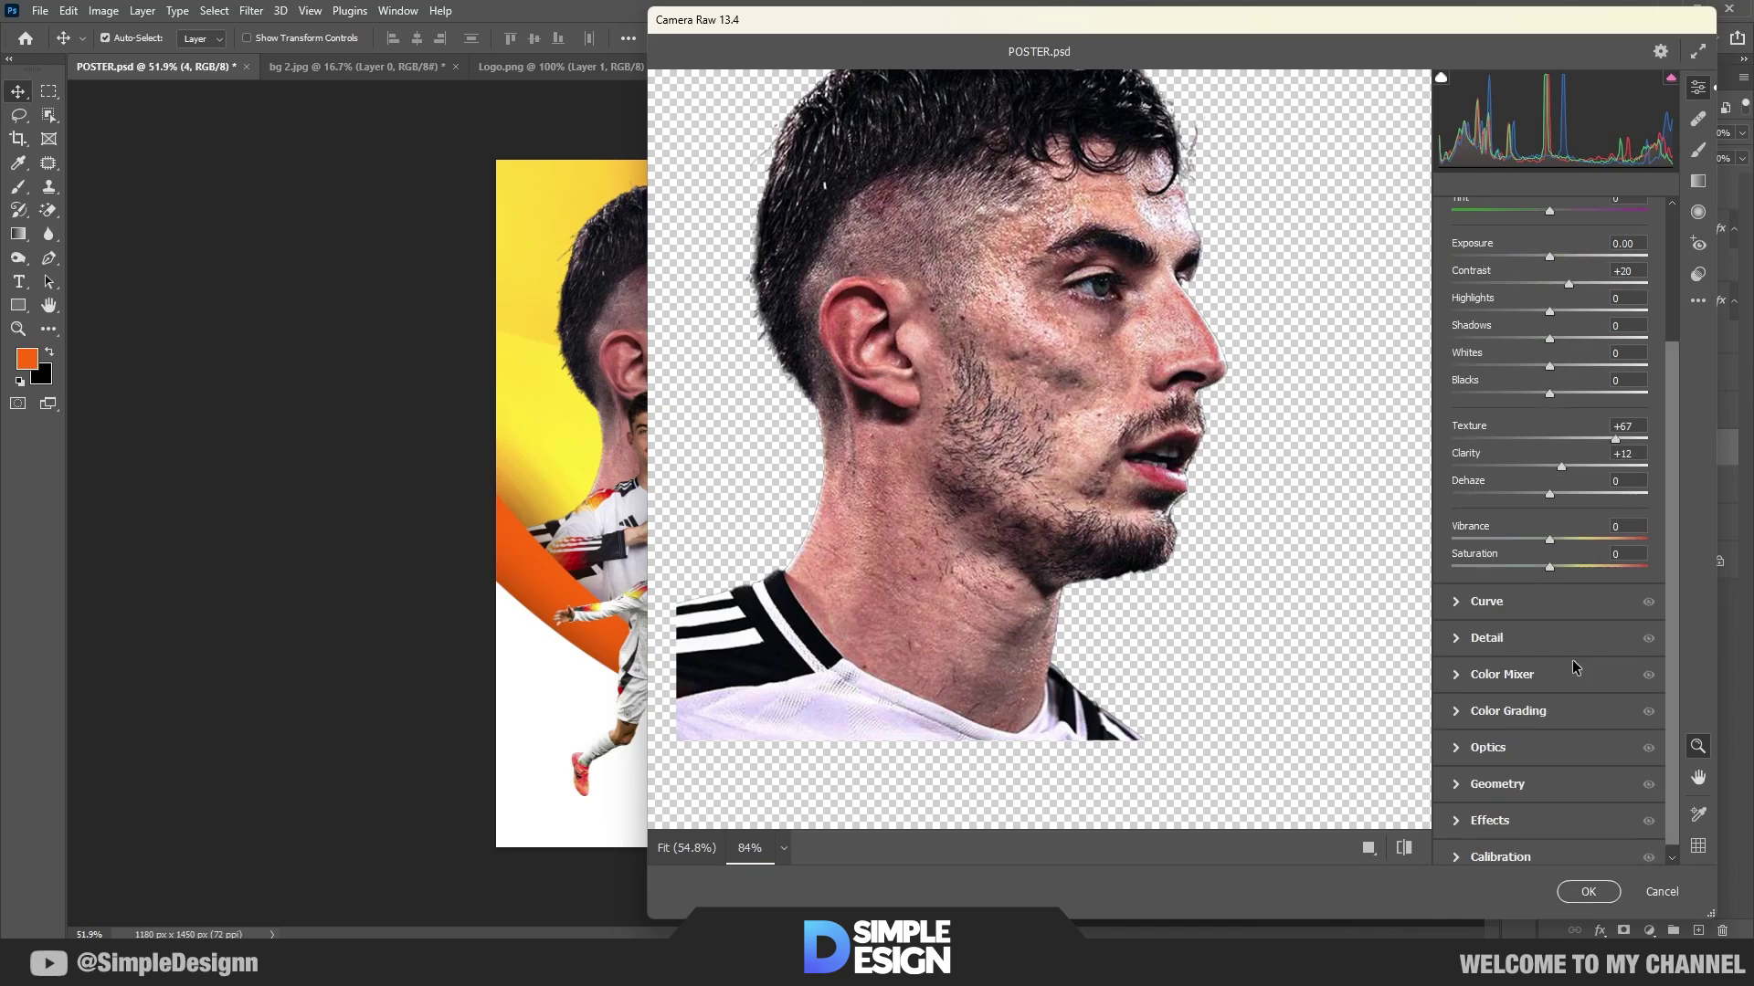
click(1465, 640)
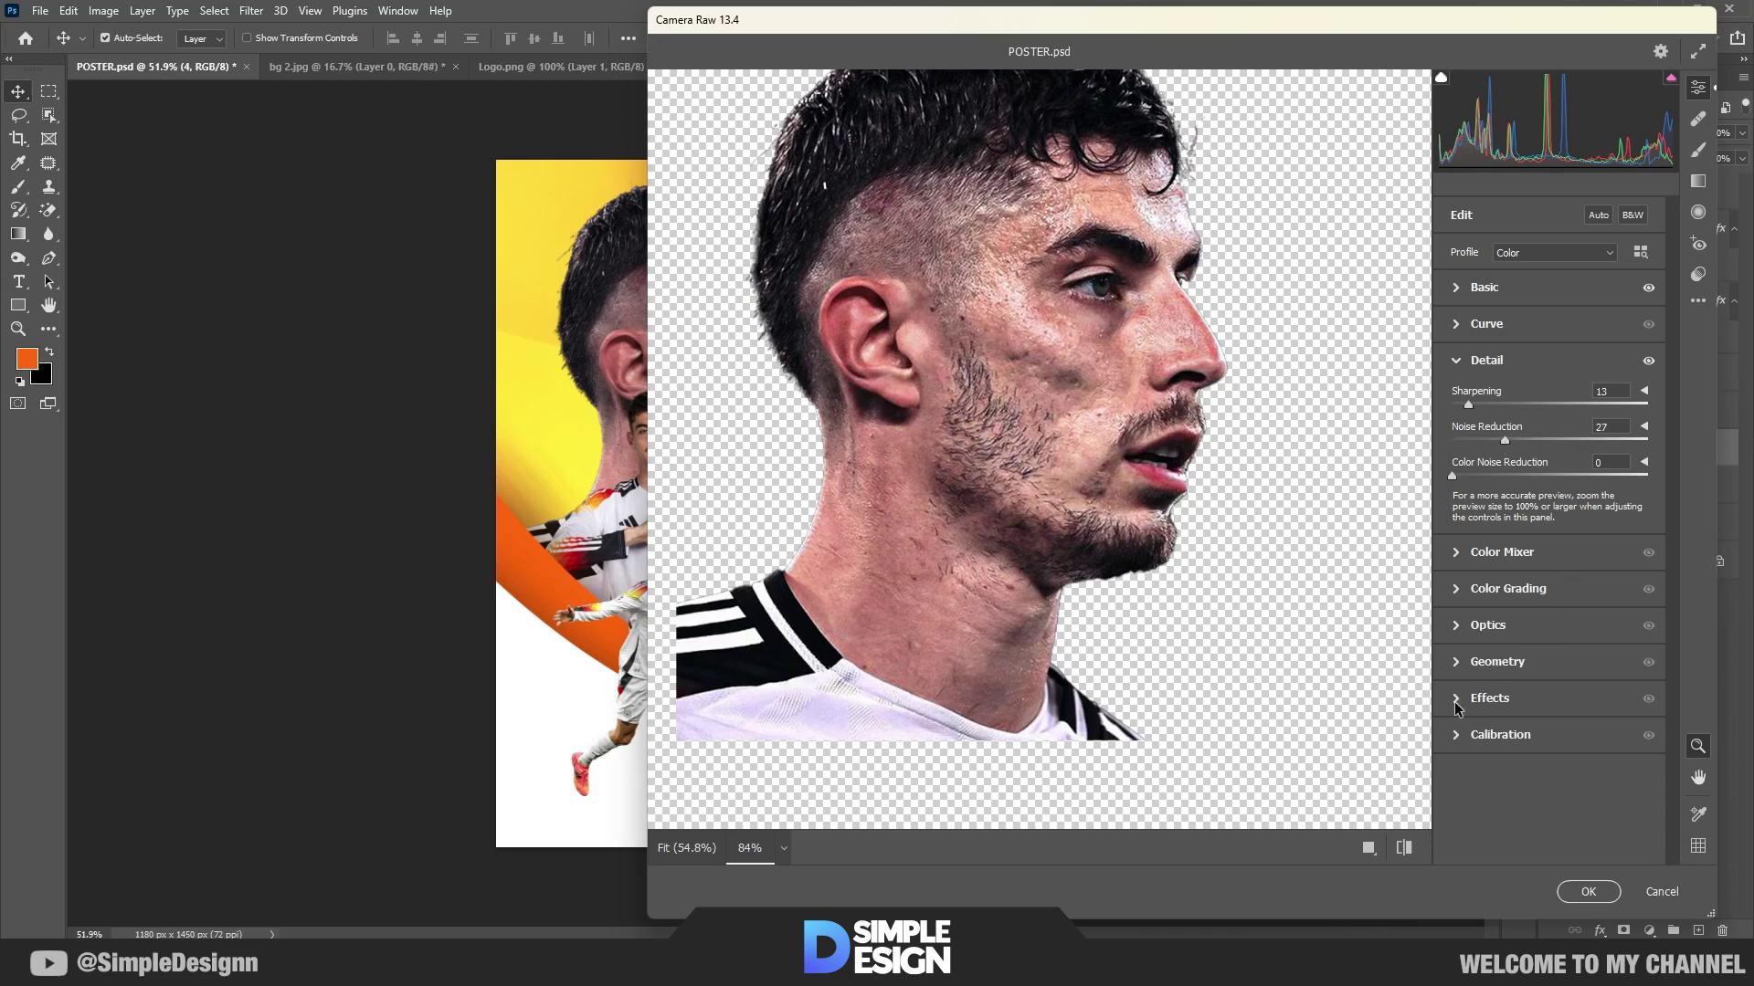
click(1479, 700)
drag(1471, 589, 1509, 586)
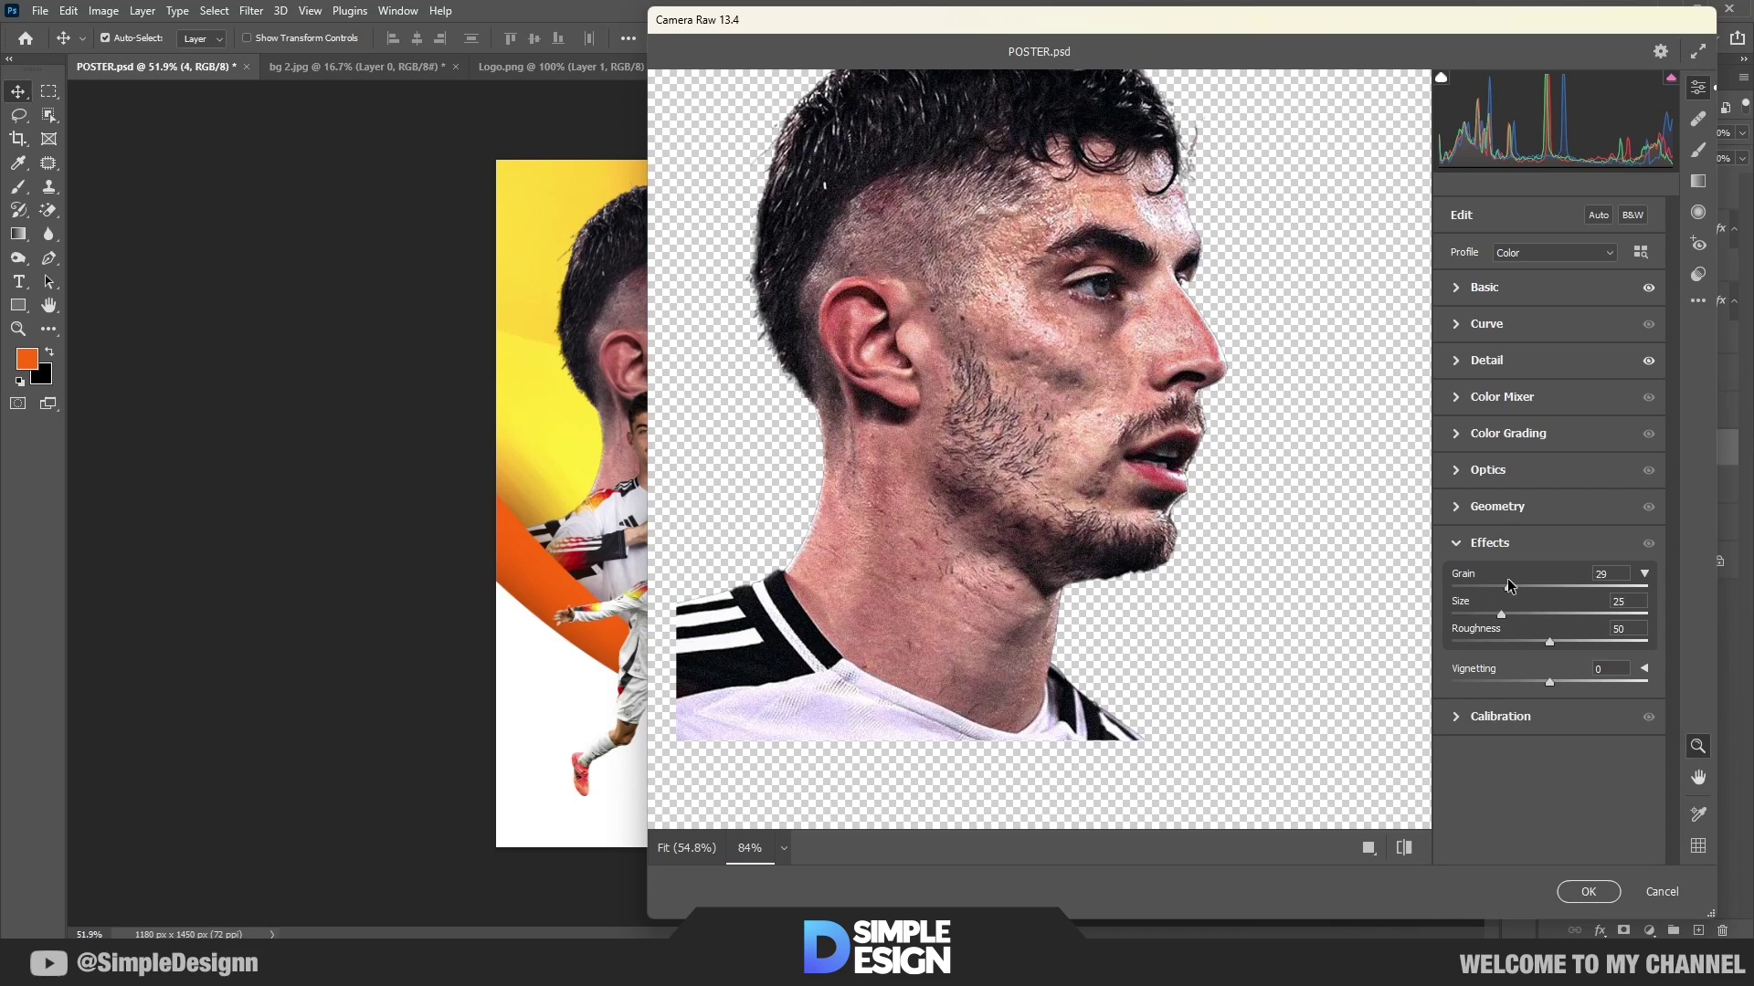
scroll(1060, 374, up, 2)
scroll(1059, 375, down, 1)
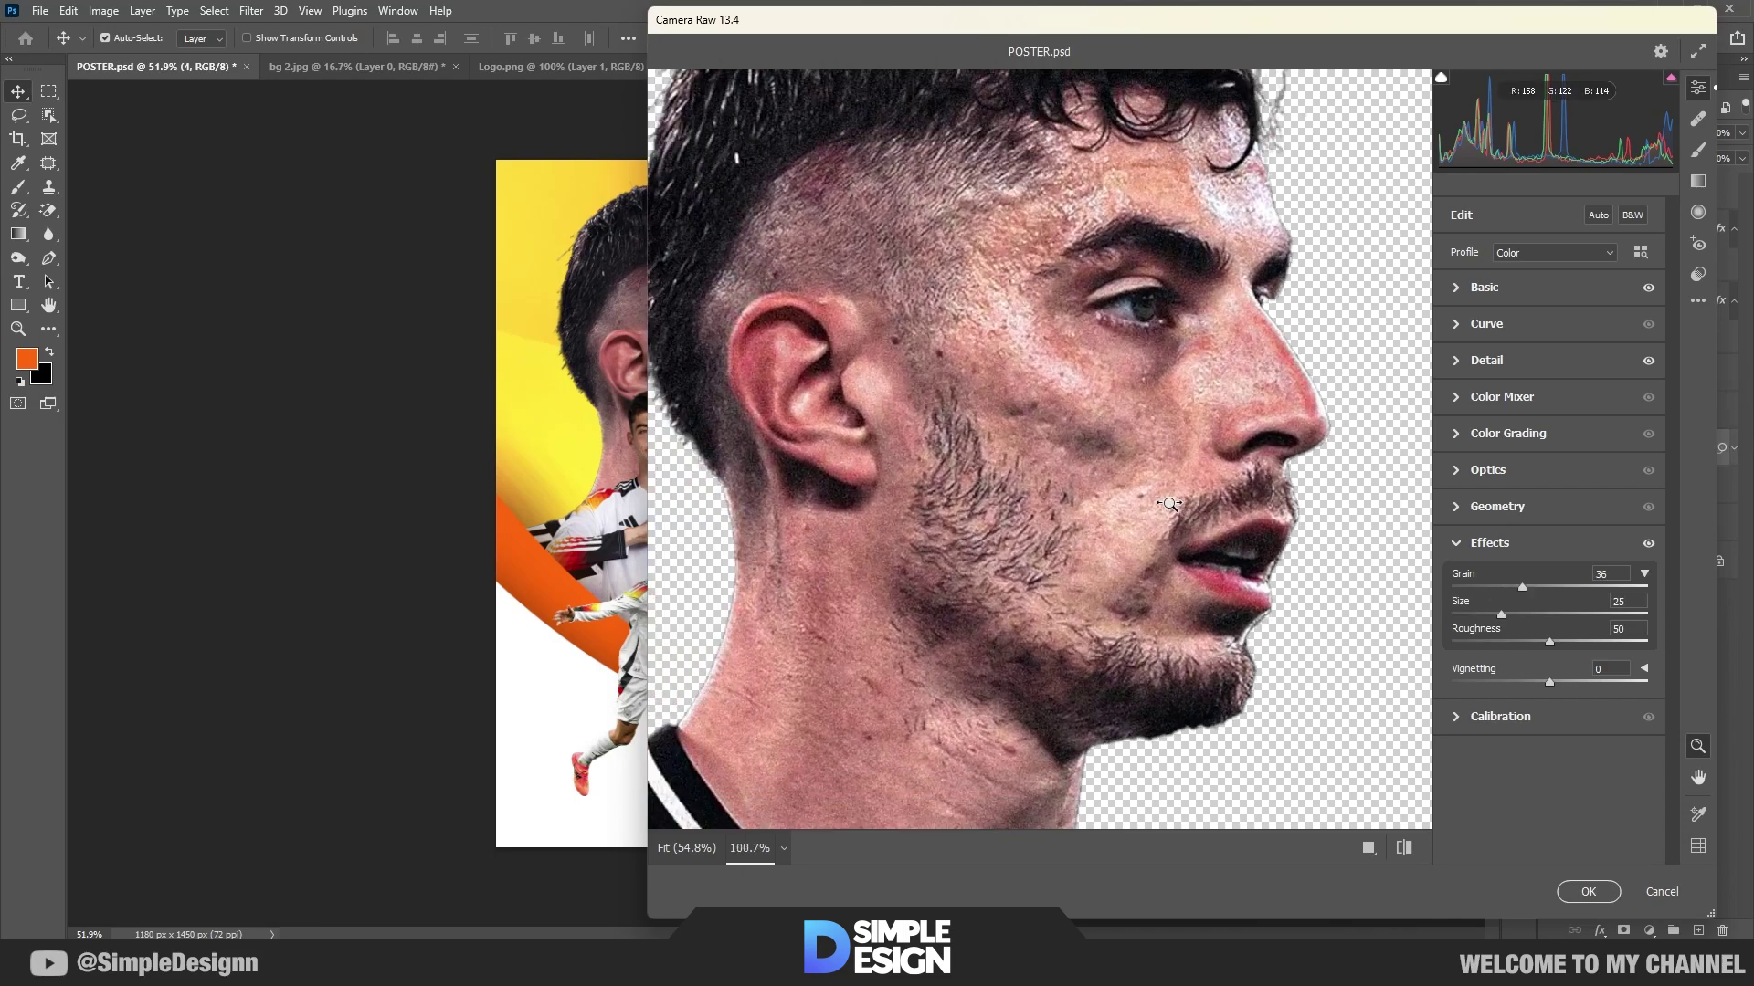
scroll(1059, 375, down, 2)
click(1589, 891)
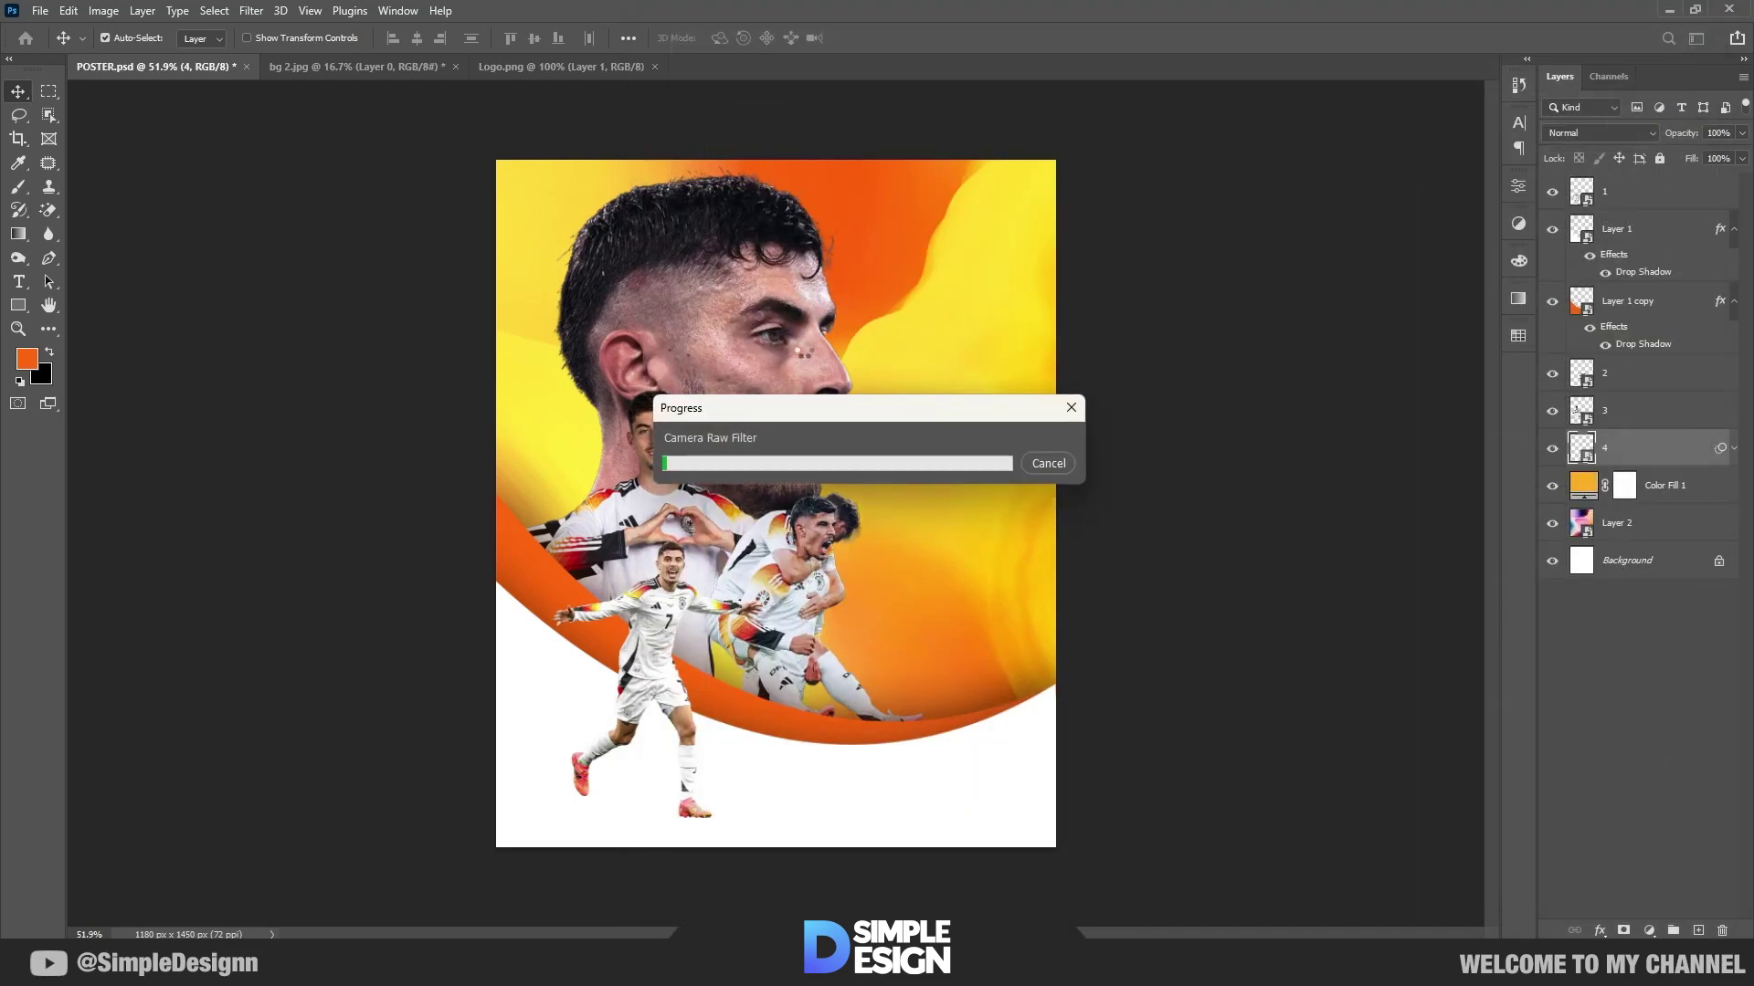
Step: Add a Brightness/Contrast layer clipped to layer 4 at brightness 69, with its mask inverted
scroll(654, 368, up, 2)
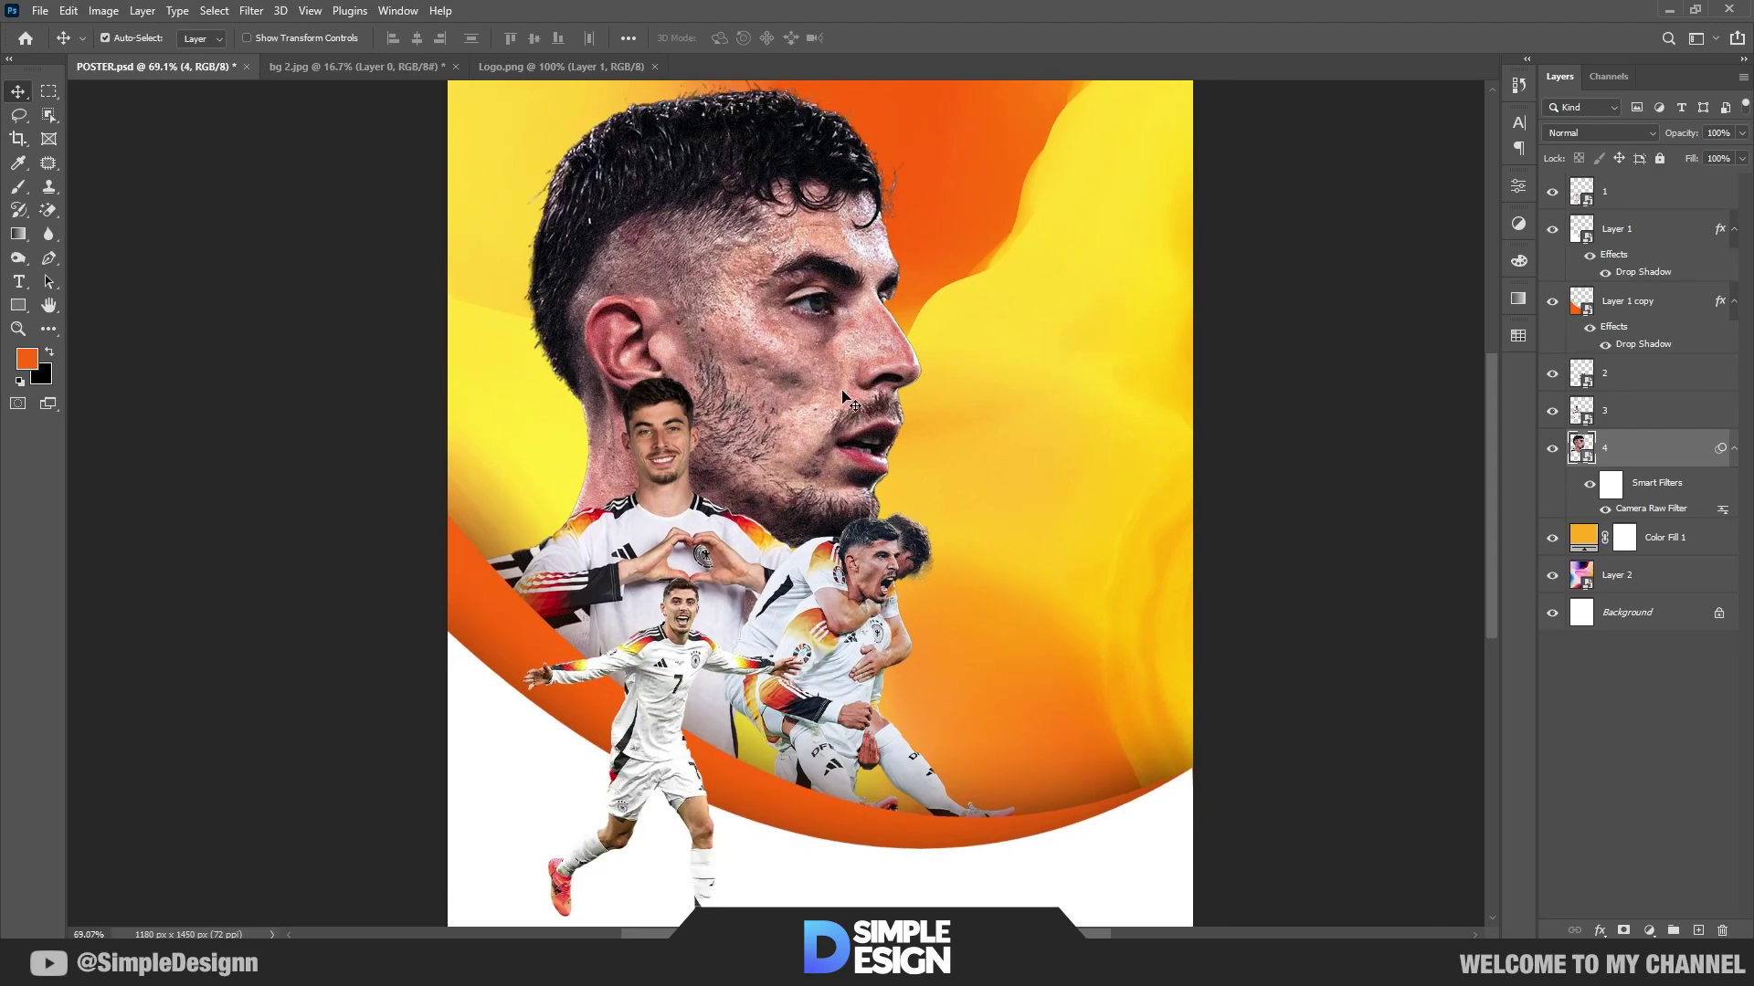
scroll(845, 399, down, 1)
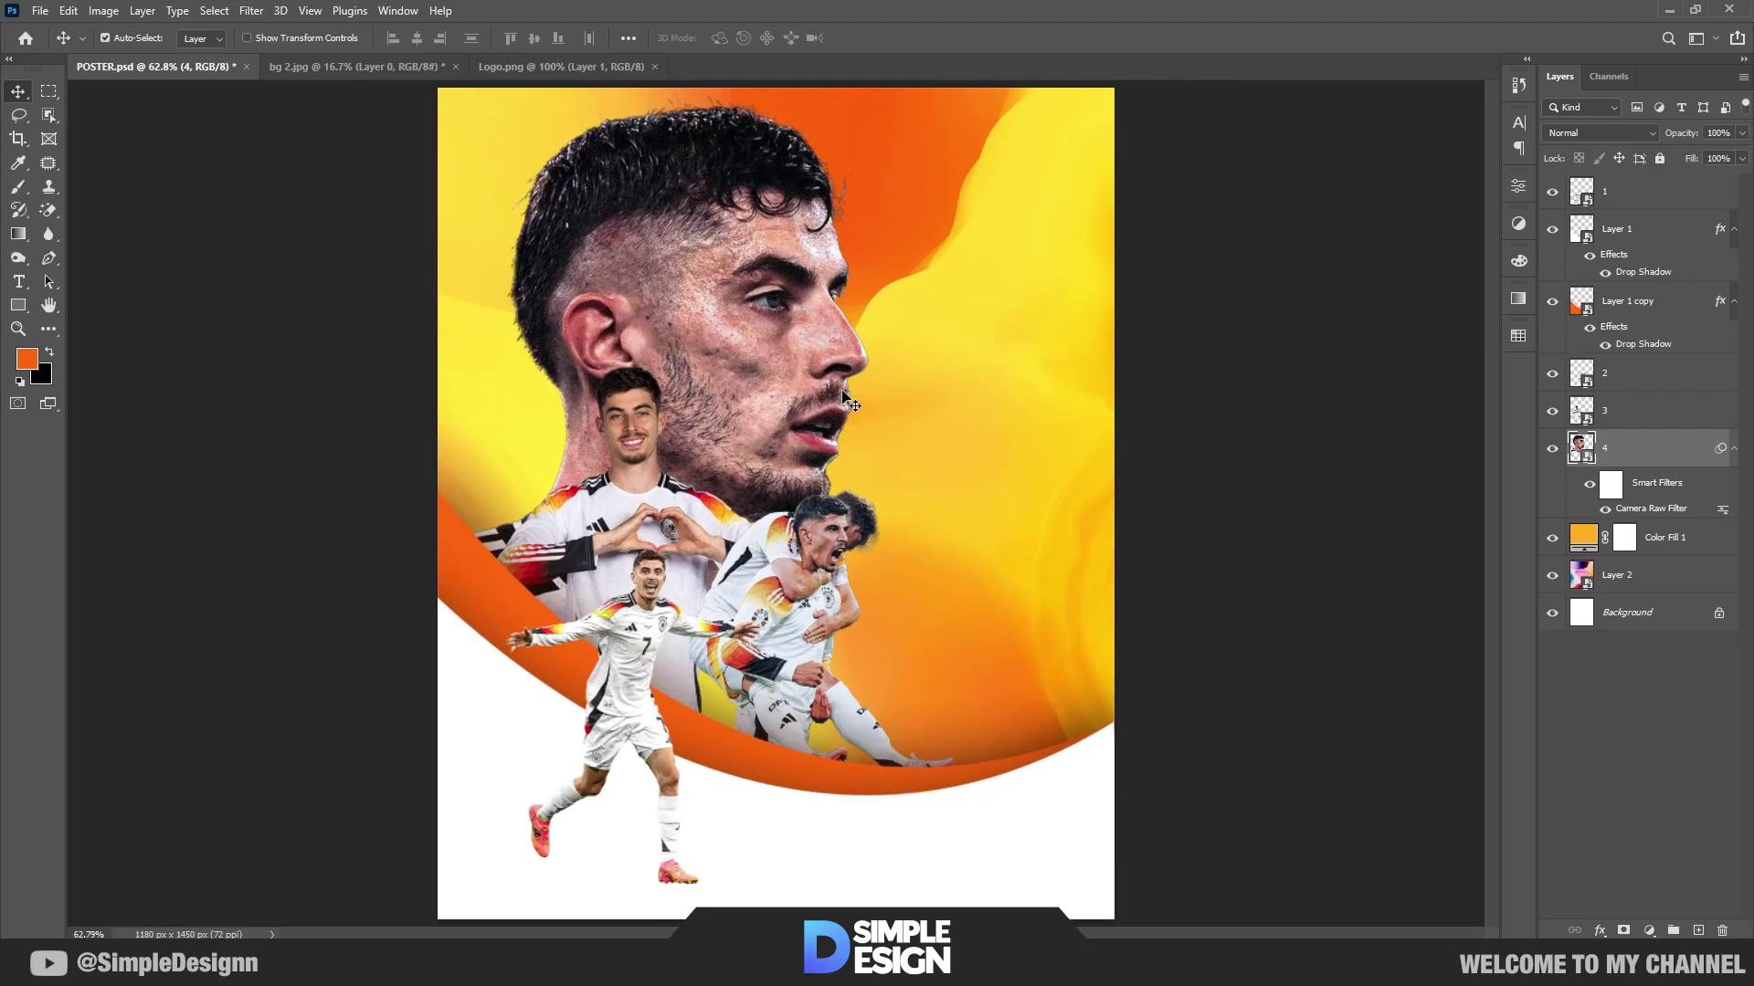
click(1735, 448)
click(1649, 931)
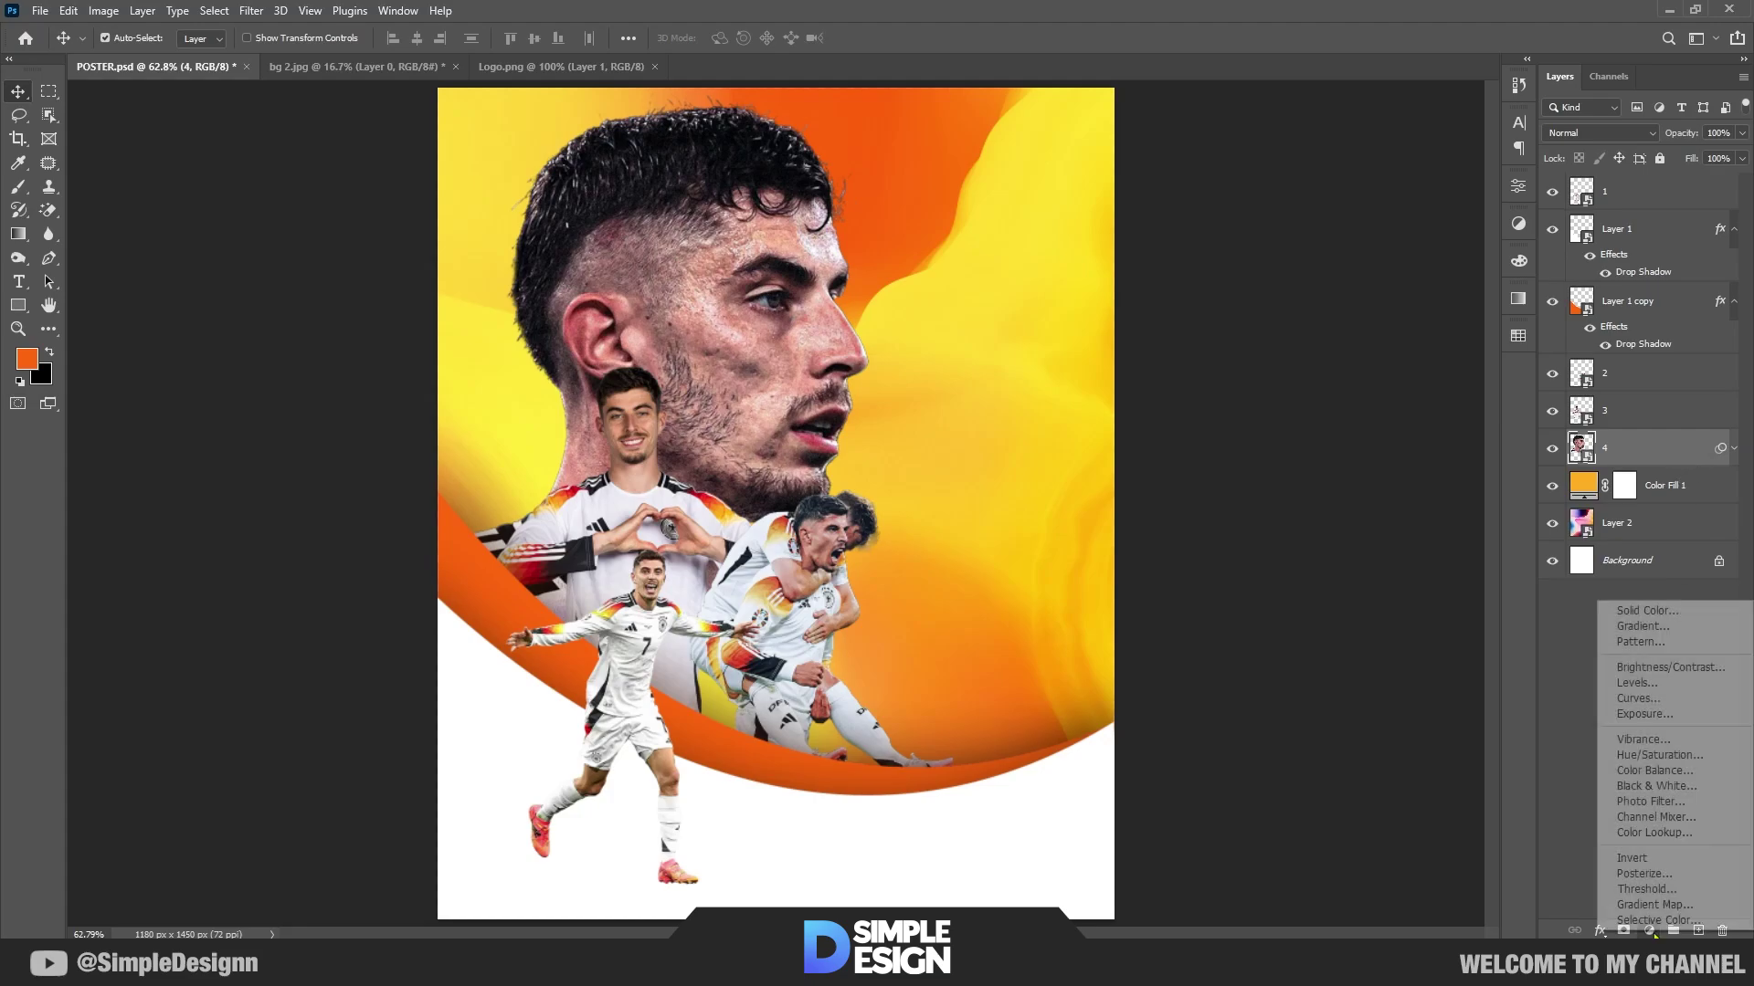
click(1671, 676)
click(1361, 489)
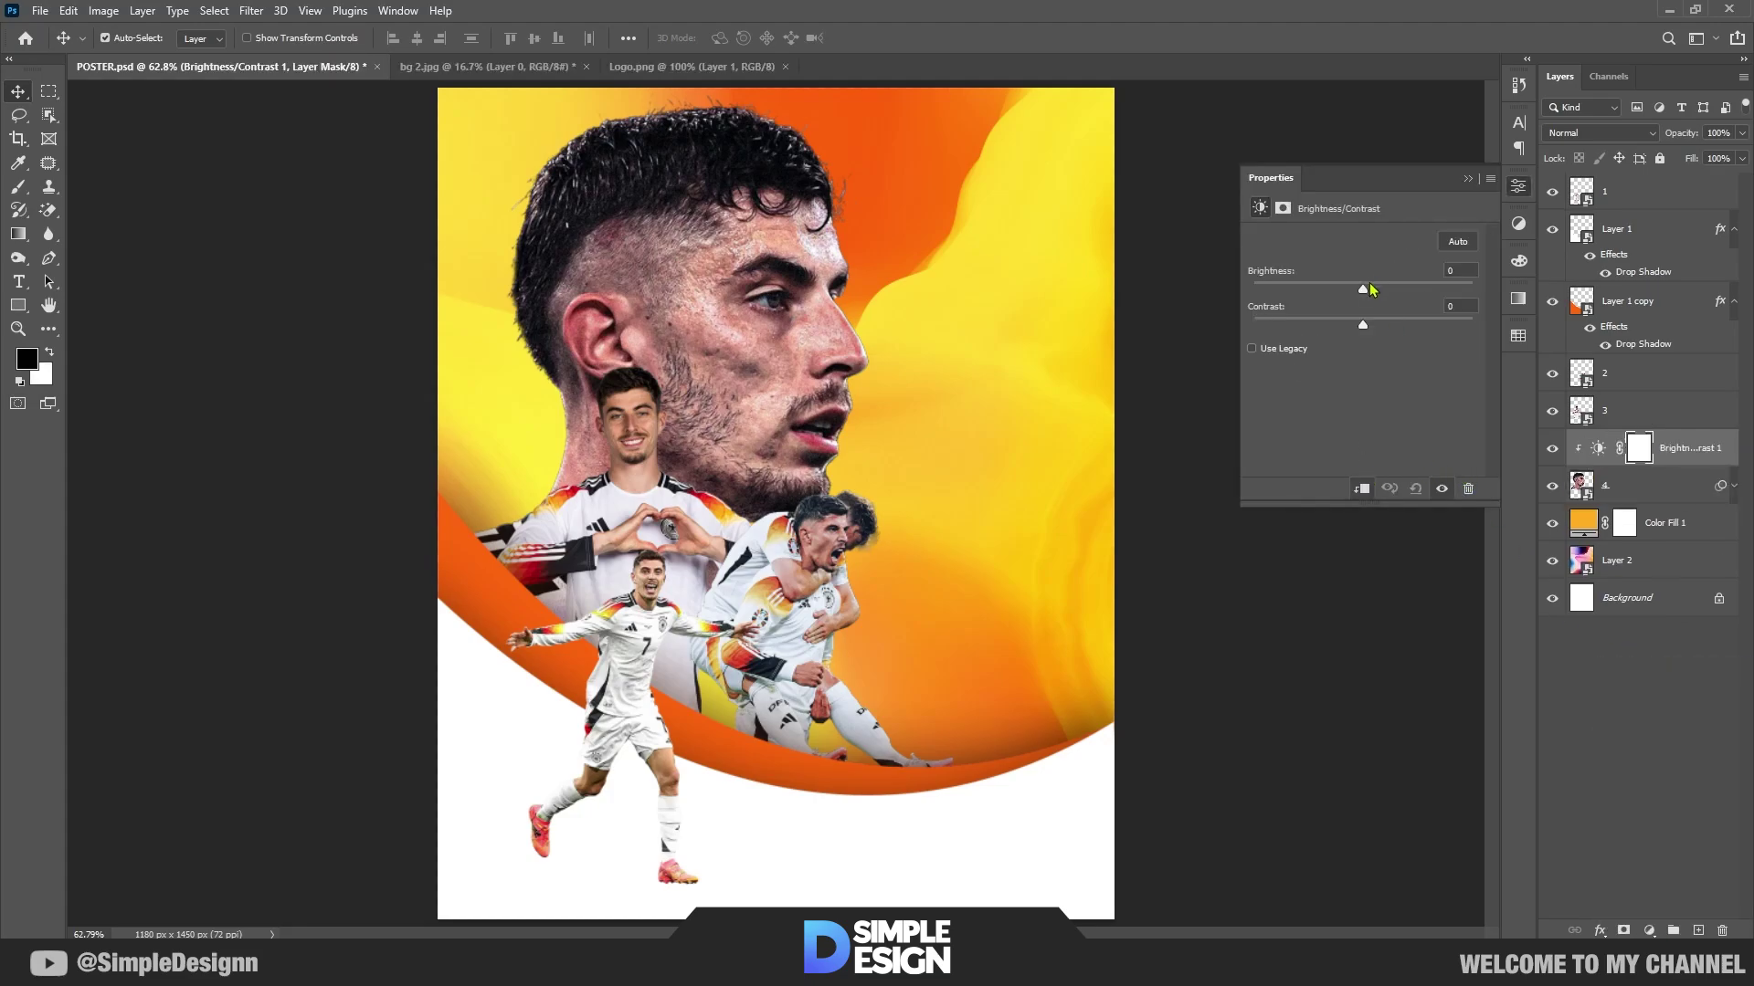
drag(1367, 290, 1413, 290)
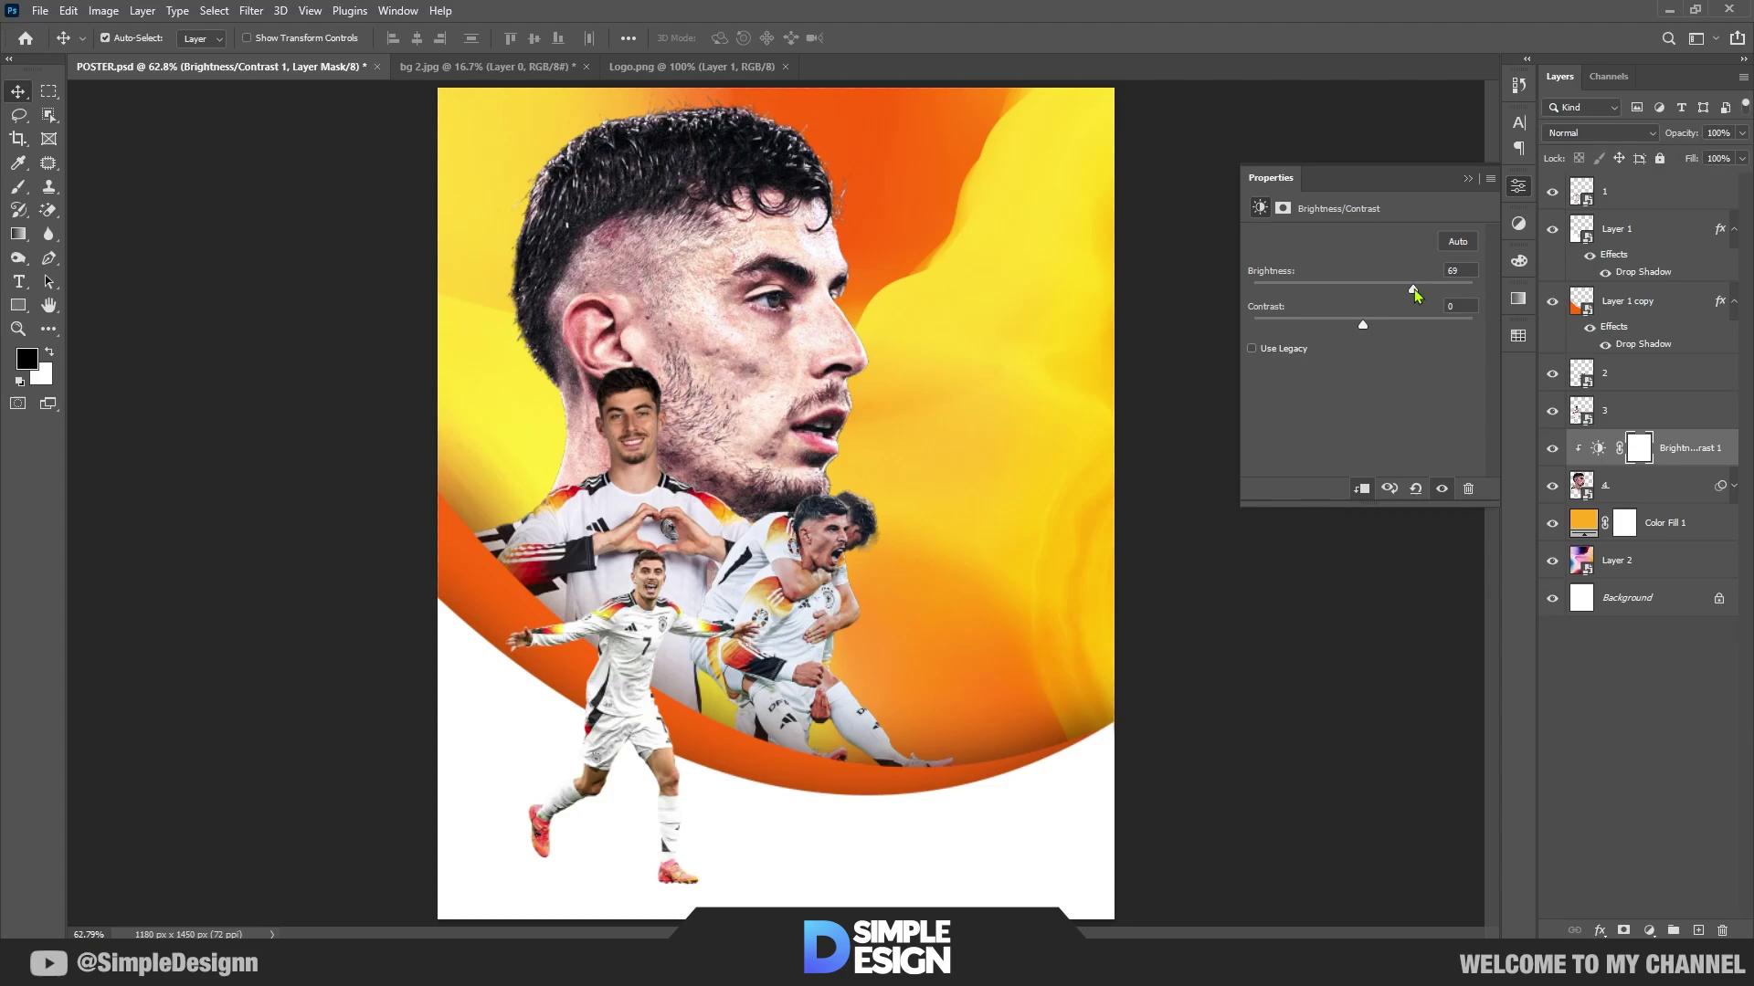
click(1469, 179)
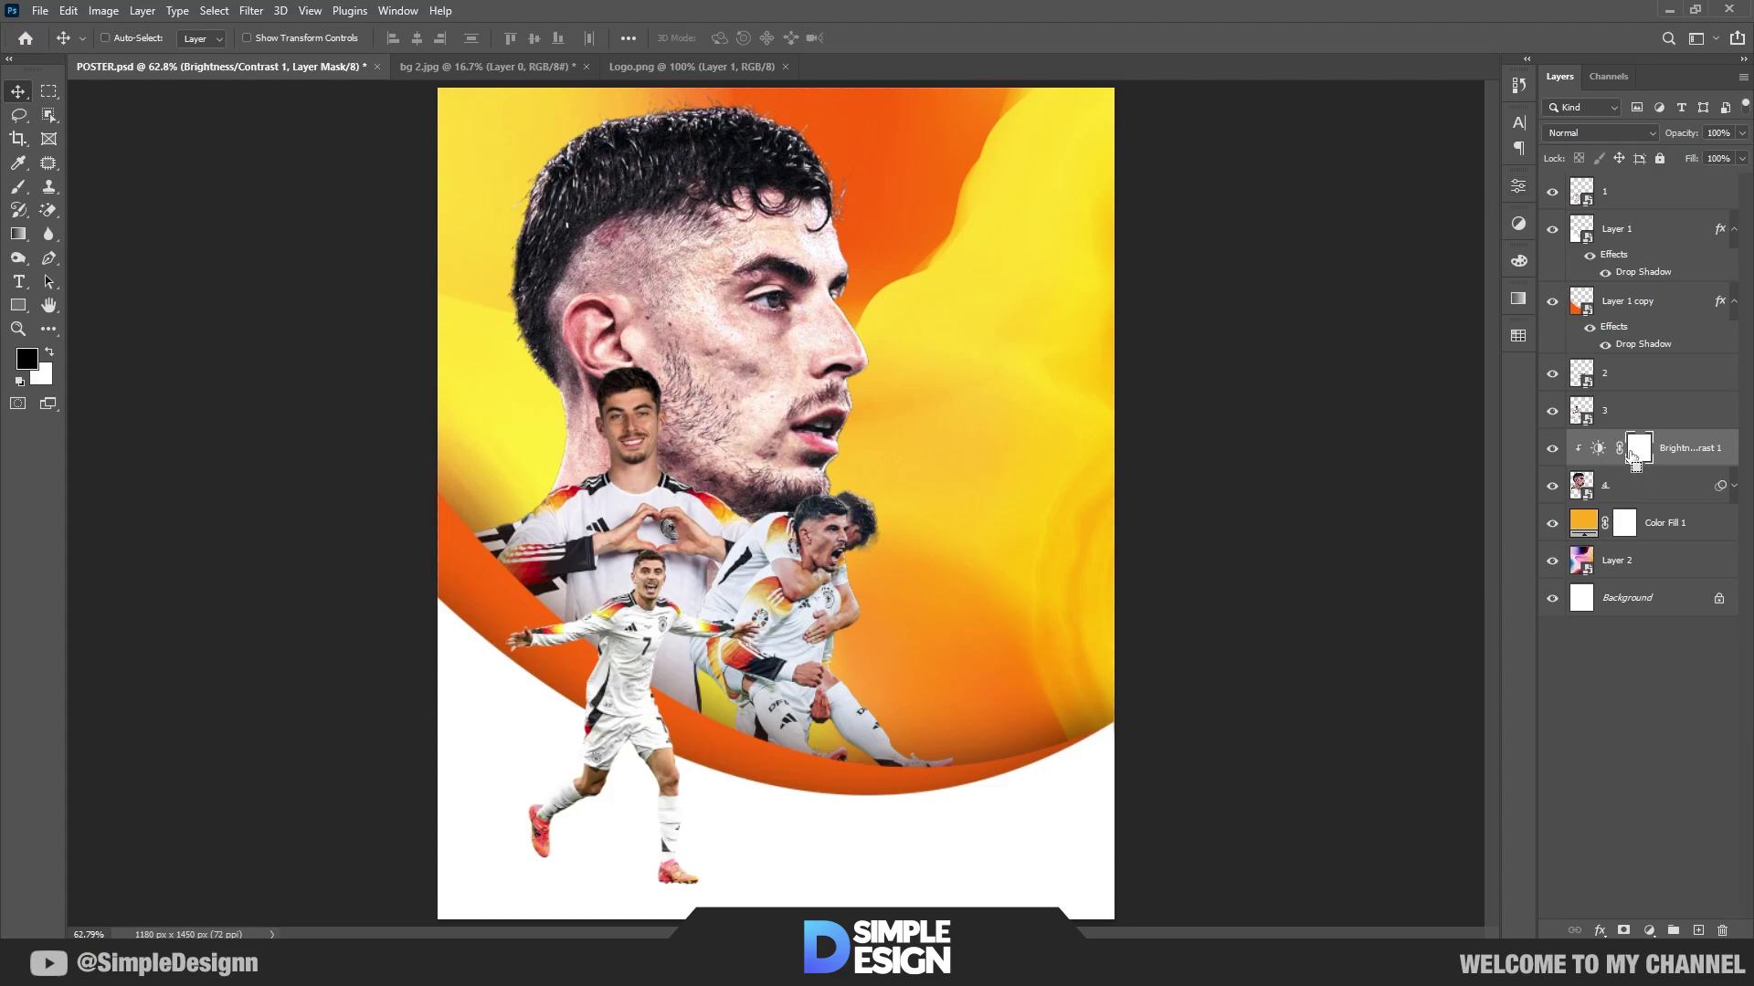
key(ctrl+i)
Step: Set up a white brush at 42% flow for painting on the mask
key(b)
scroll(901, 283, up, 2)
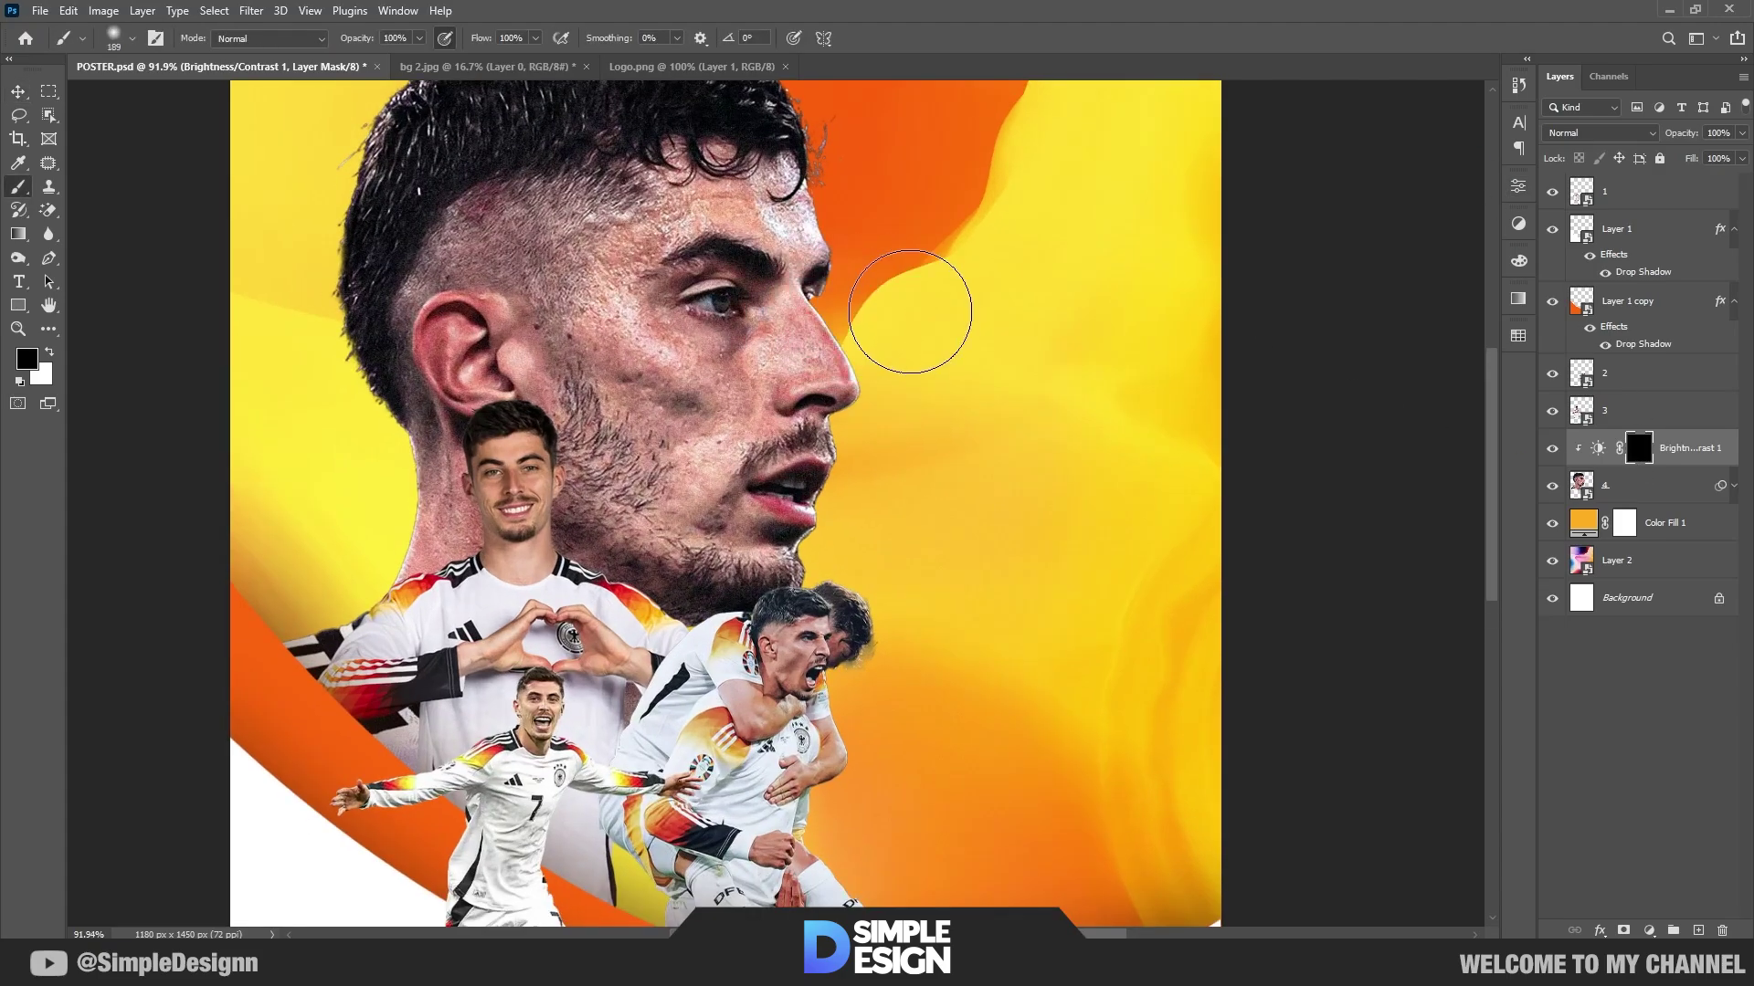
scroll(911, 311, up, 2)
key(x)
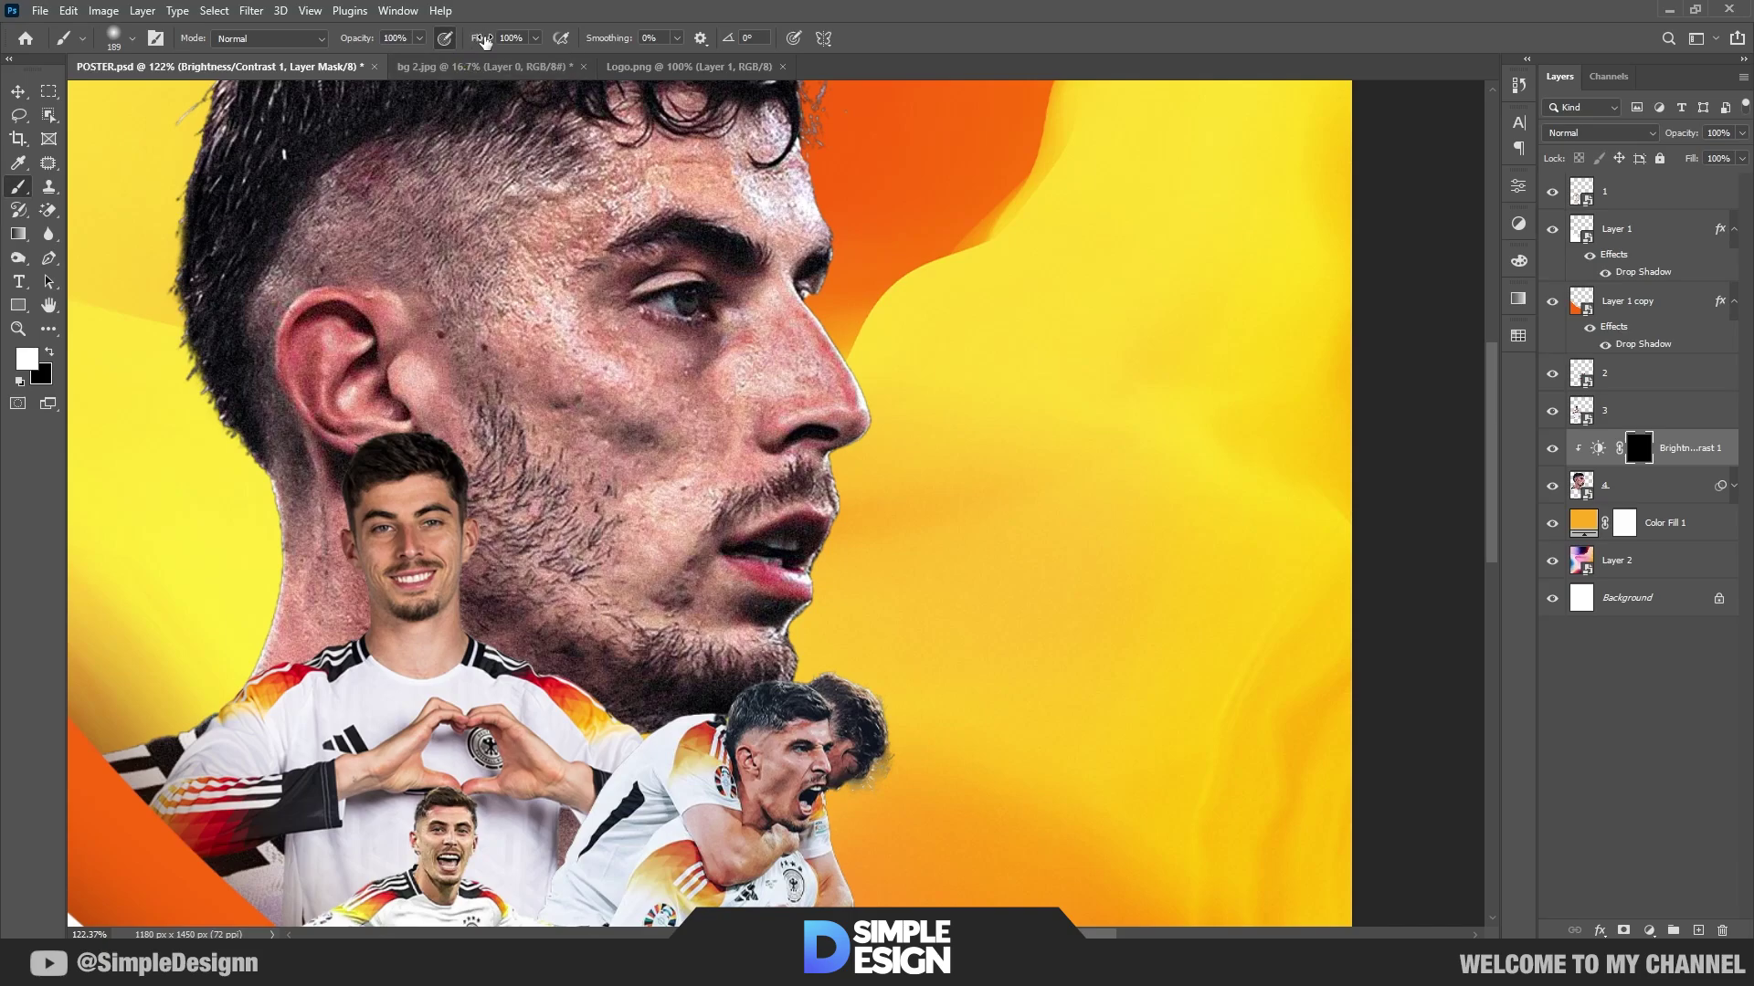
text(42)
scroll(1057, 431, up, 2)
key(bracketleft)
key(bracketleft)
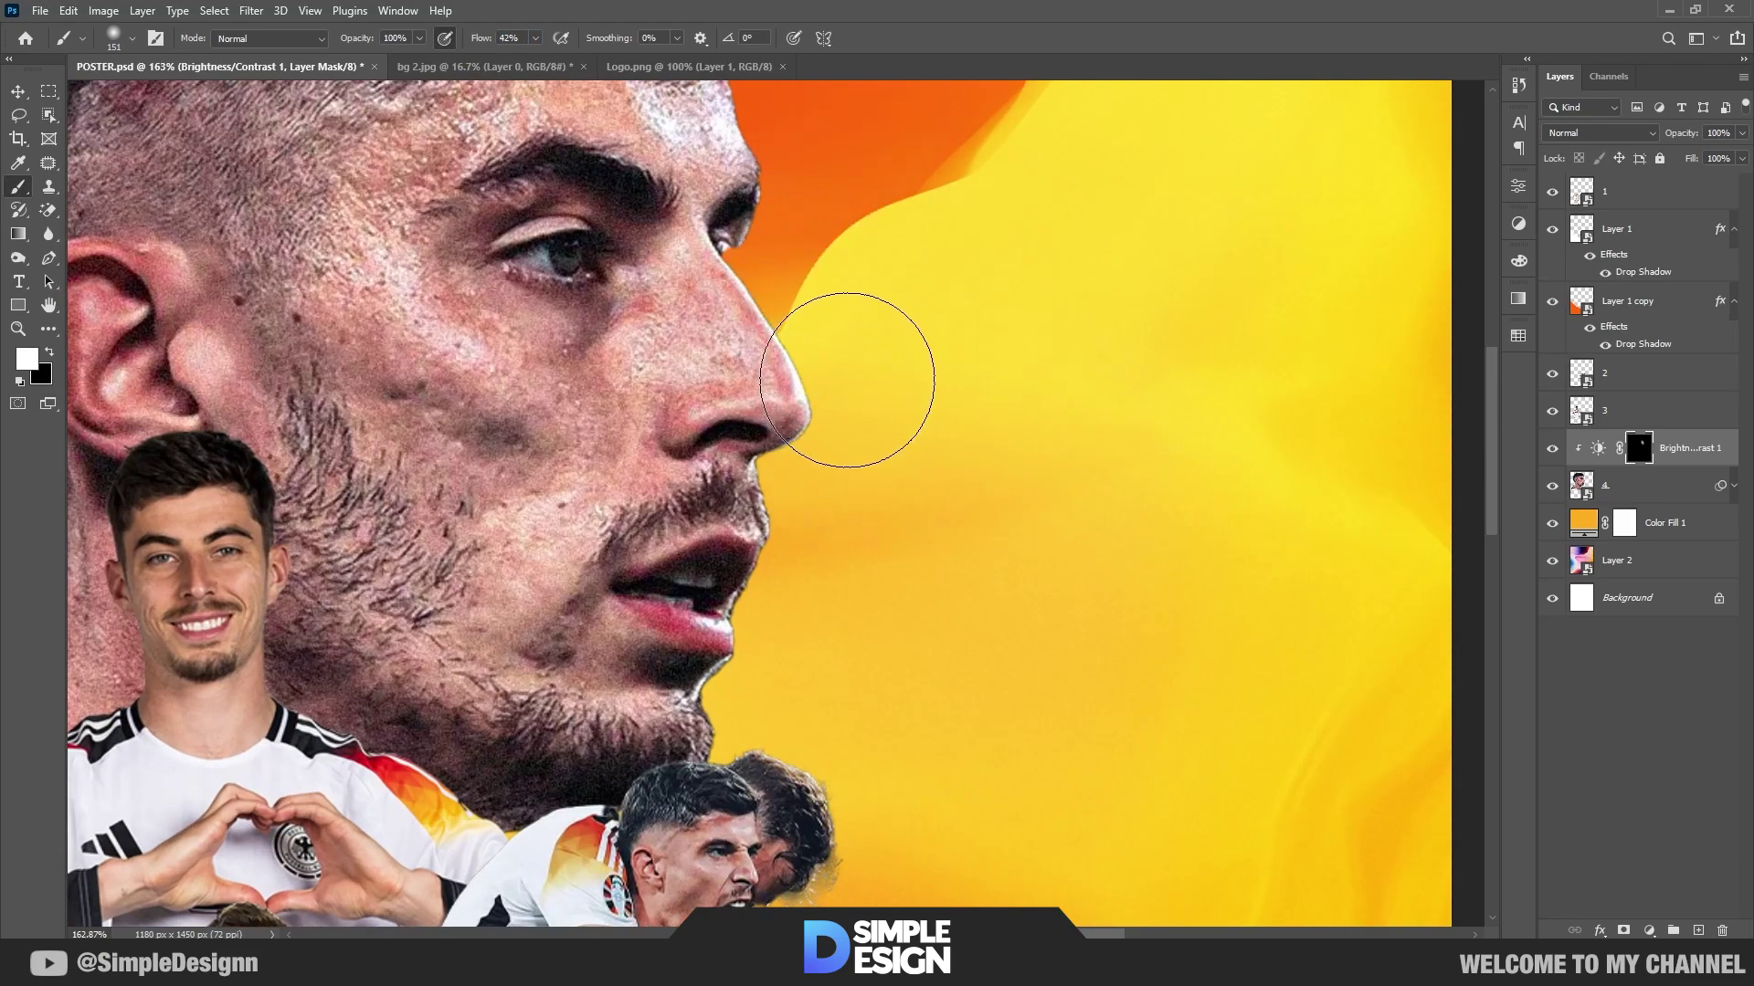
scroll(868, 502, down, 2)
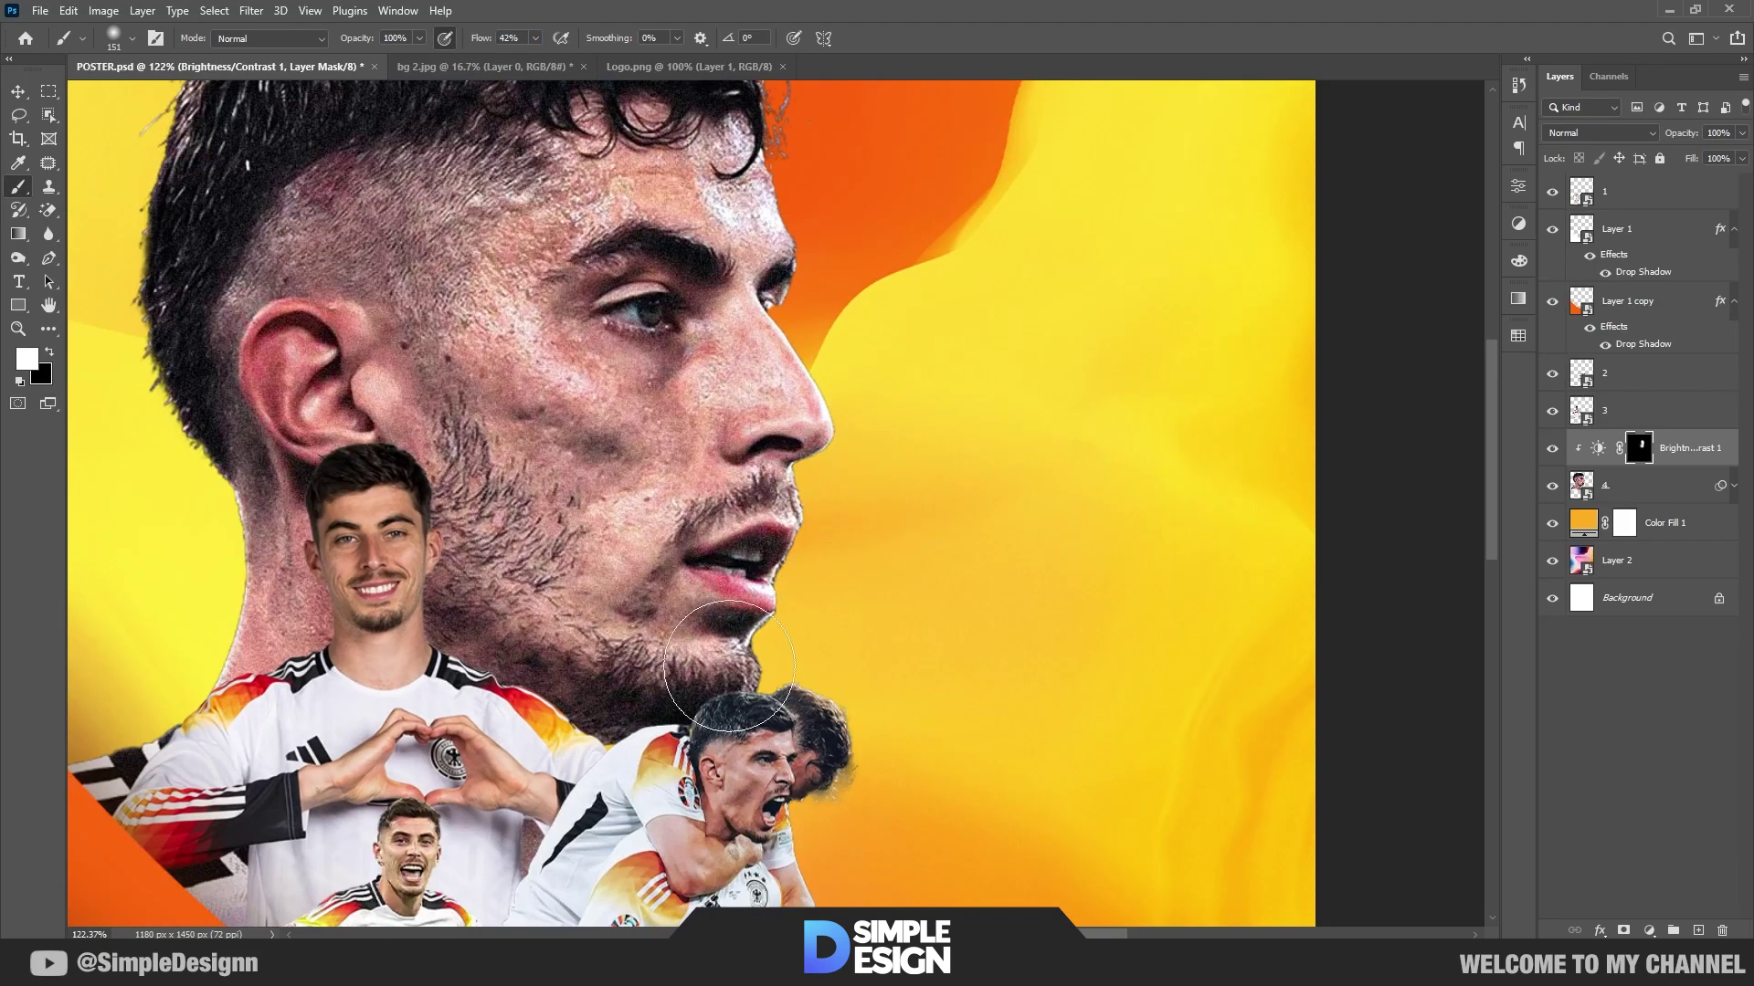
drag(858, 365, 885, 492)
Step: Paint brightening back along the hairline, head edge, neck and jawline
mouse_move(785, 421)
mouse_down()
mouse_move(776, 274)
mouse_move(721, 183)
mouse_up()
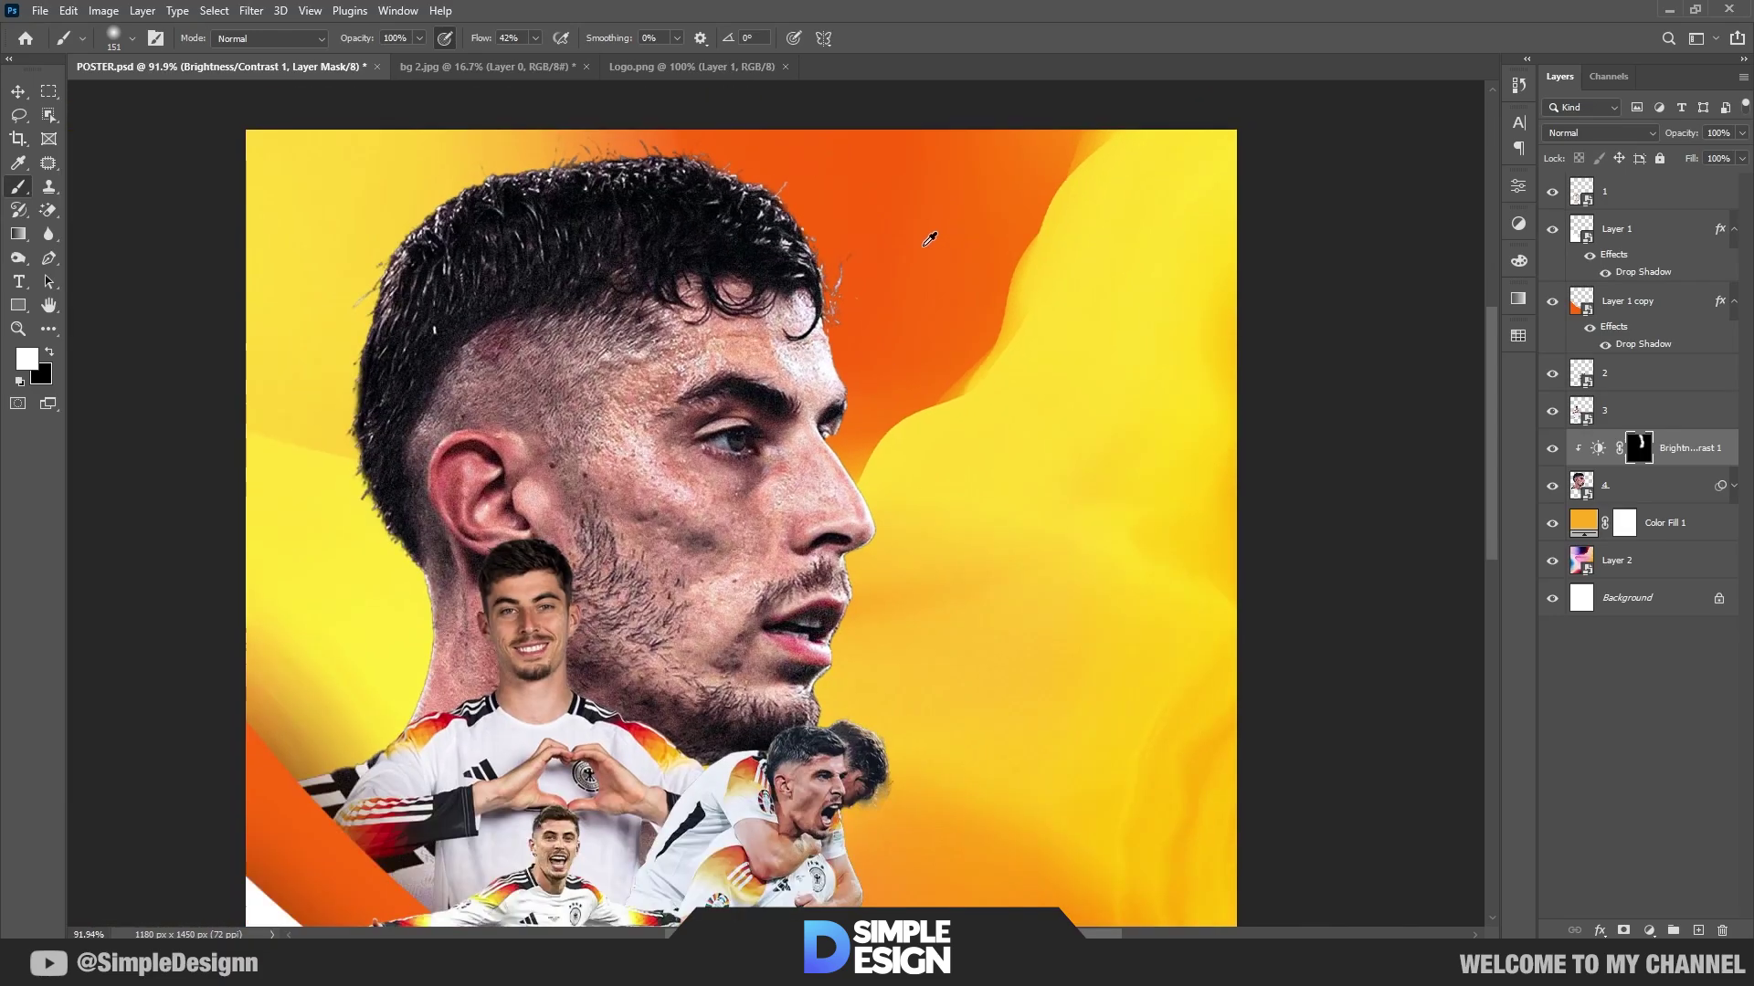
scroll(922, 256, down, 1)
mouse_move(508, 143)
mouse_down()
mouse_move(333, 292)
mouse_move(344, 556)
mouse_move(392, 607)
mouse_move(417, 562)
mouse_up()
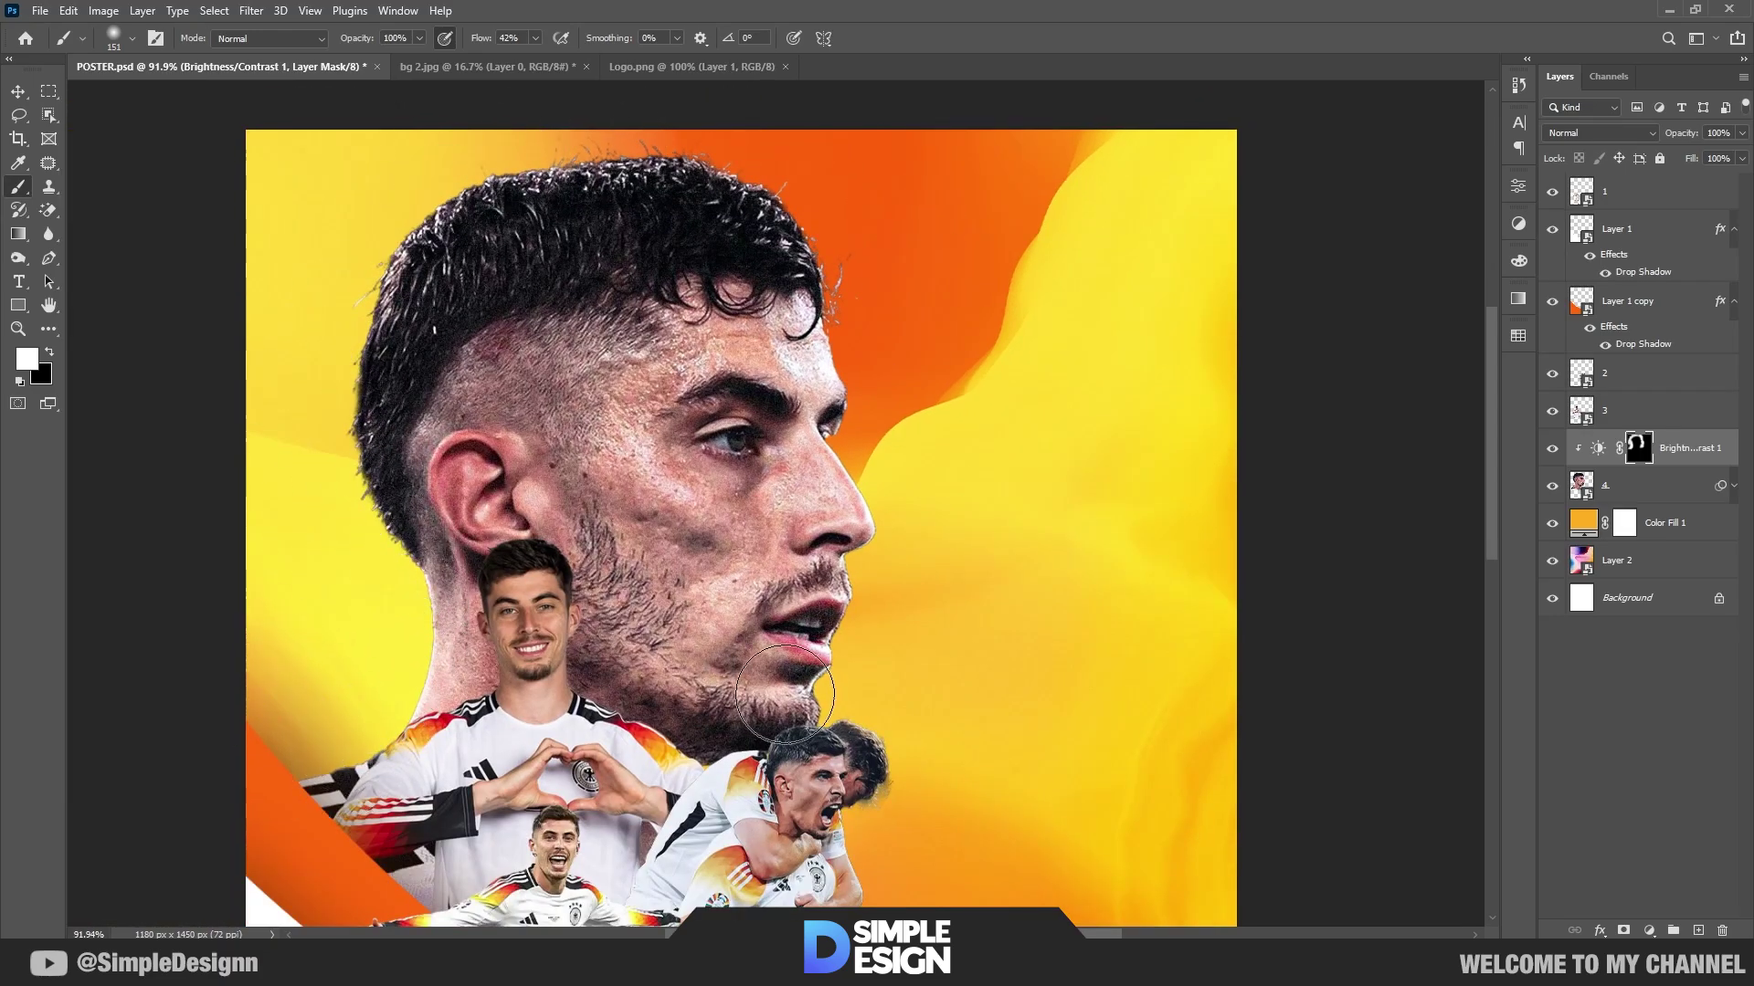
drag(785, 699, 686, 698)
scroll(821, 504, up, 1)
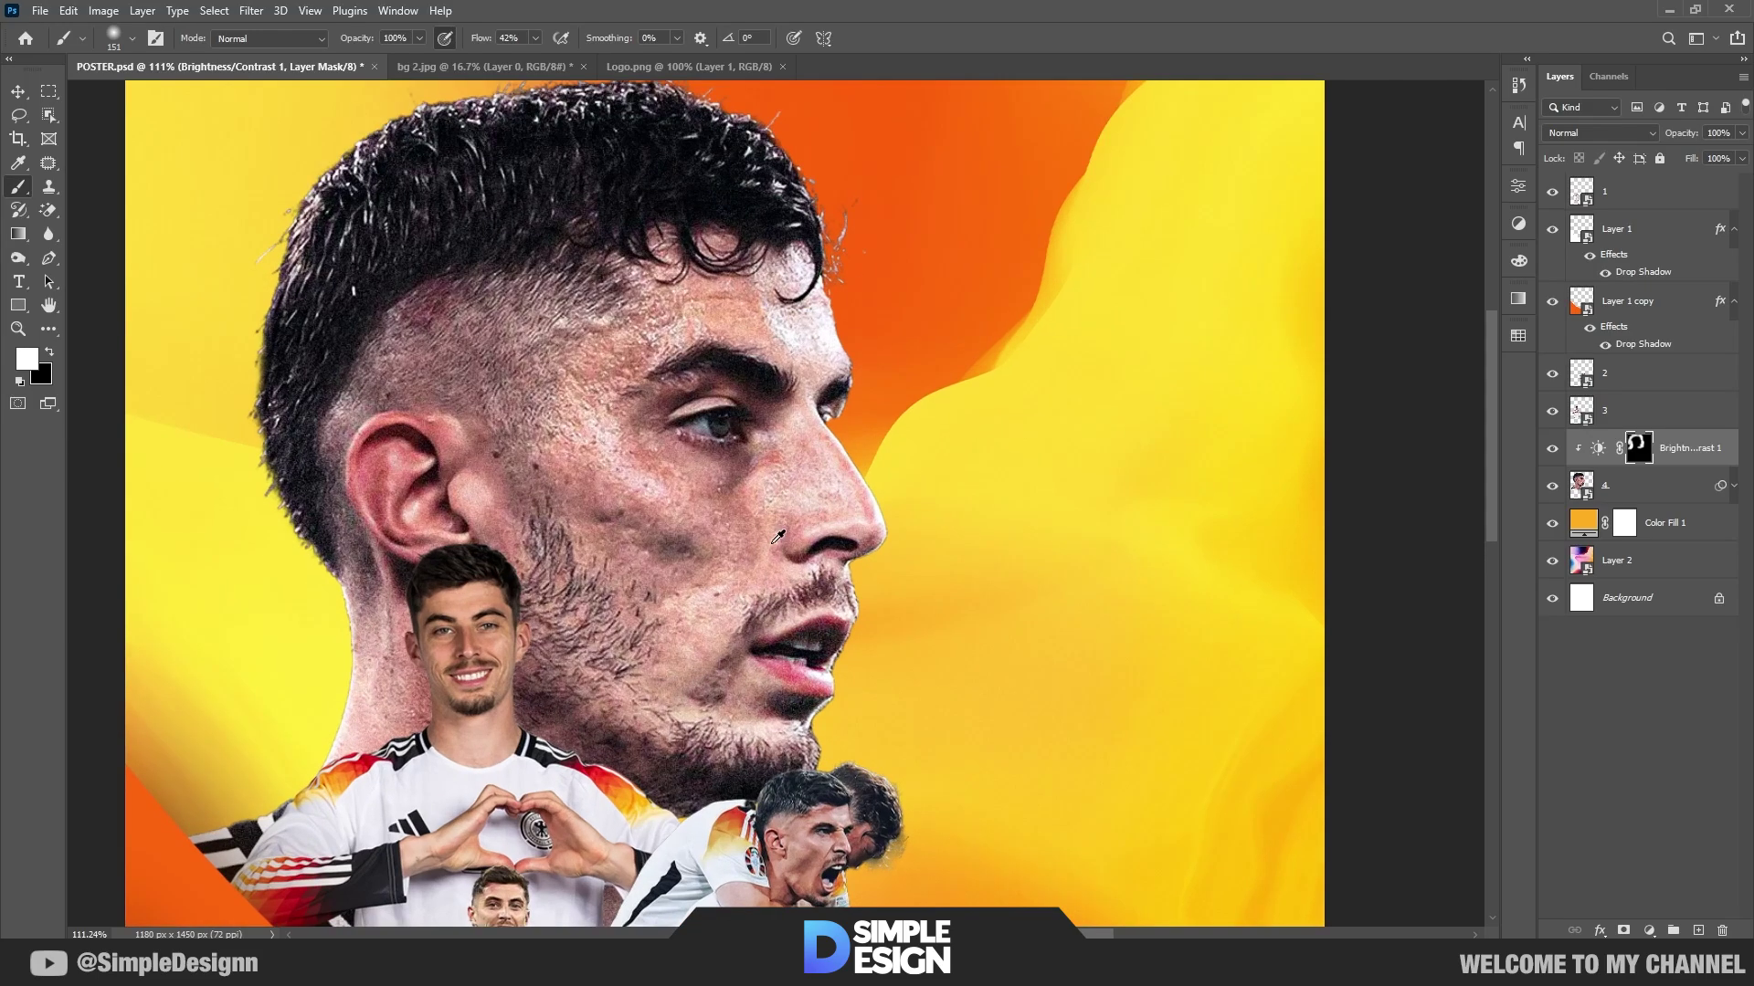
Step: Shrink the brush and brighten the cheek, temple and side of the jaw
alt+right_click(729, 543)
text(16)
alt+right_click(649, 466)
mouse_move(603, 421)
mouse_down()
mouse_move(646, 500)
mouse_move(630, 349)
mouse_move(411, 324)
mouse_up()
drag(713, 603, 667, 637)
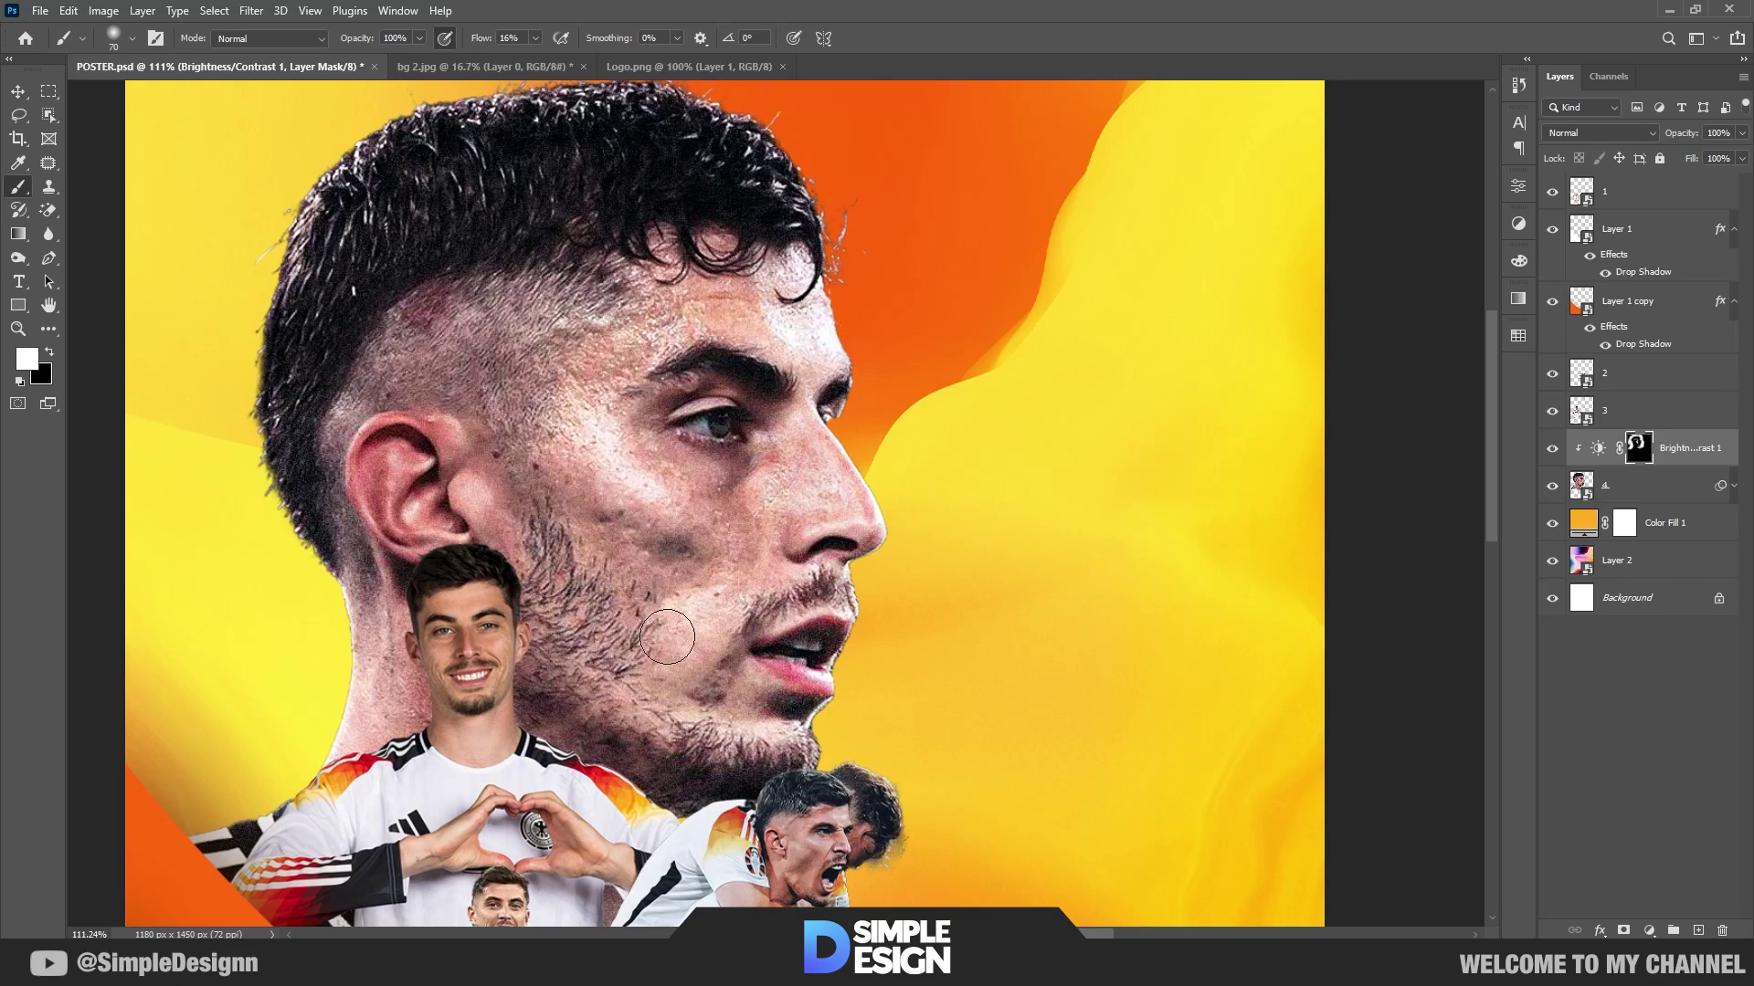
Step: With an even smaller brush, brighten the eye corner, under the eyebrow and the ear
alt+right_click(822, 521)
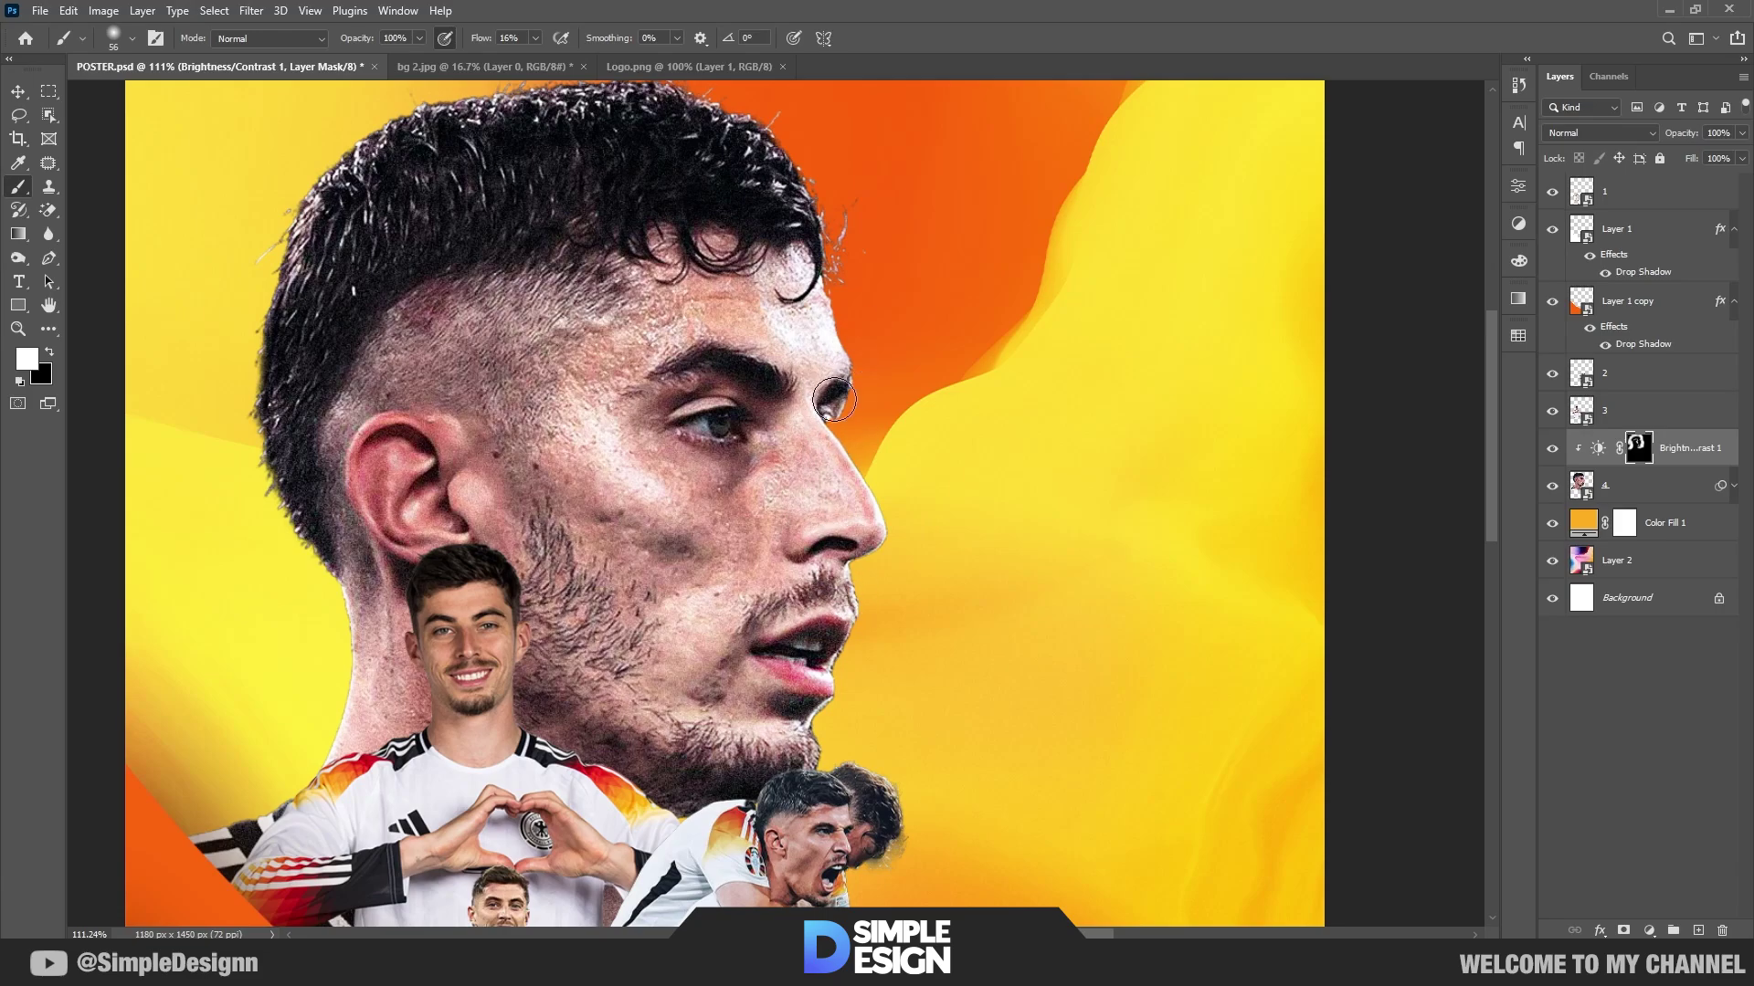
drag(834, 399, 640, 400)
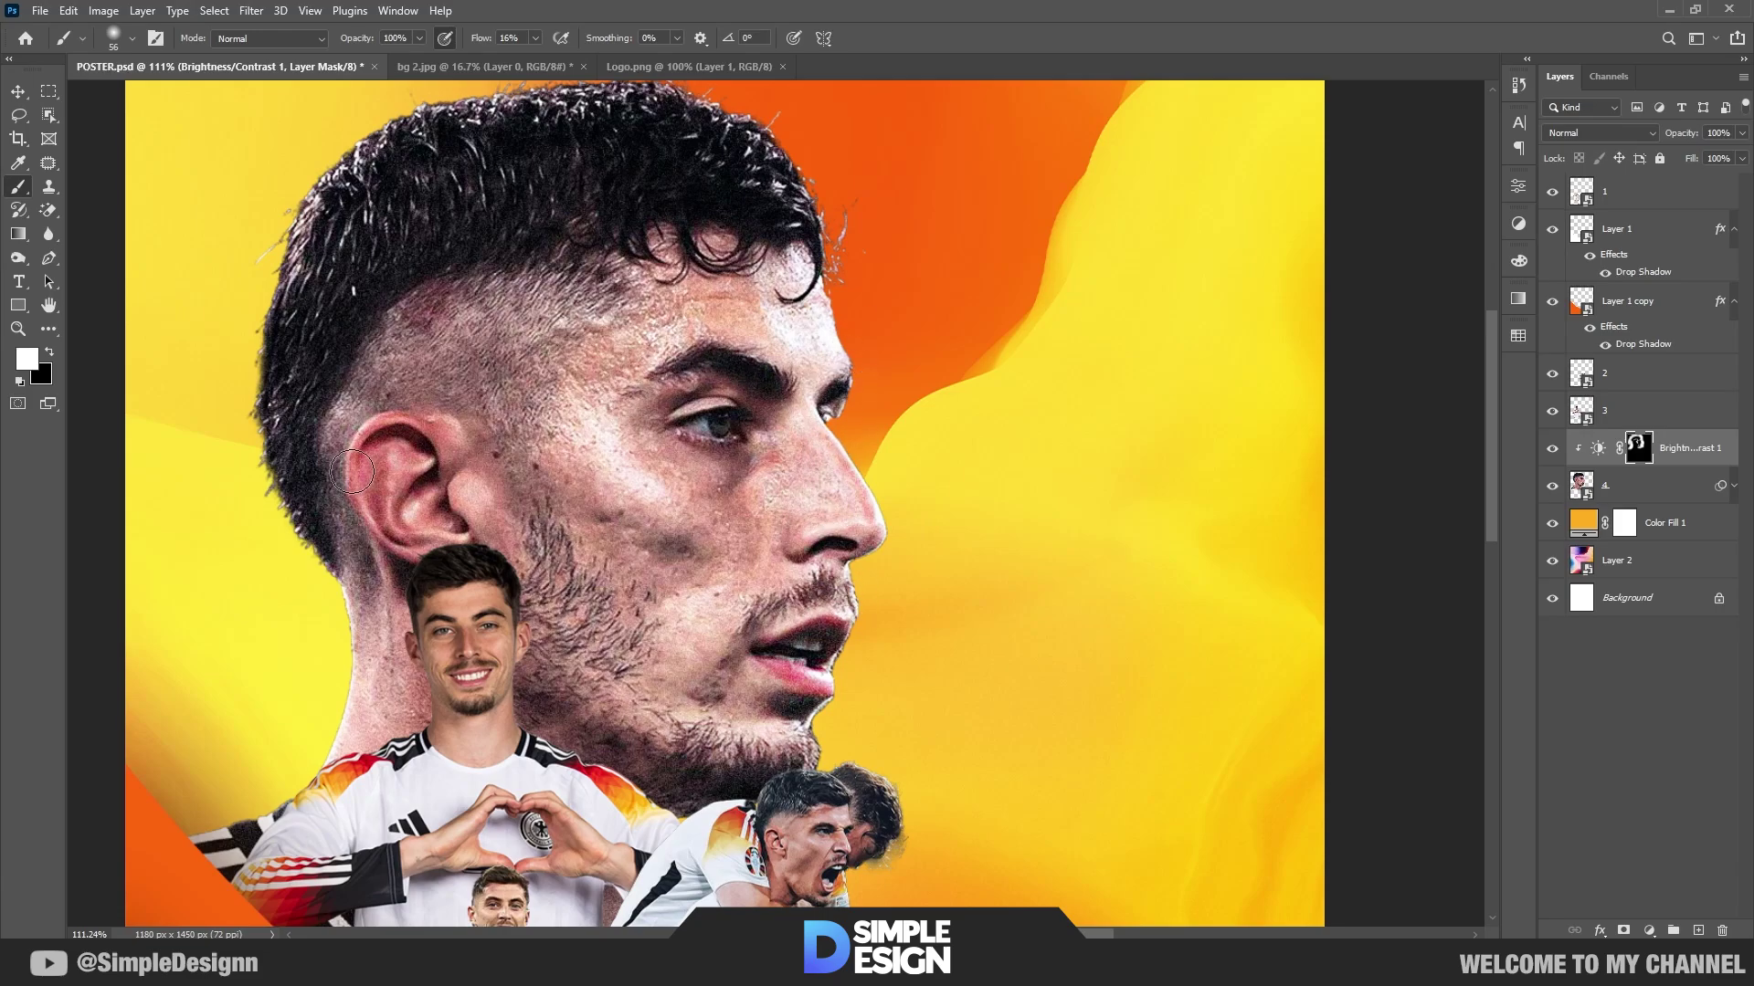
drag(352, 472, 417, 574)
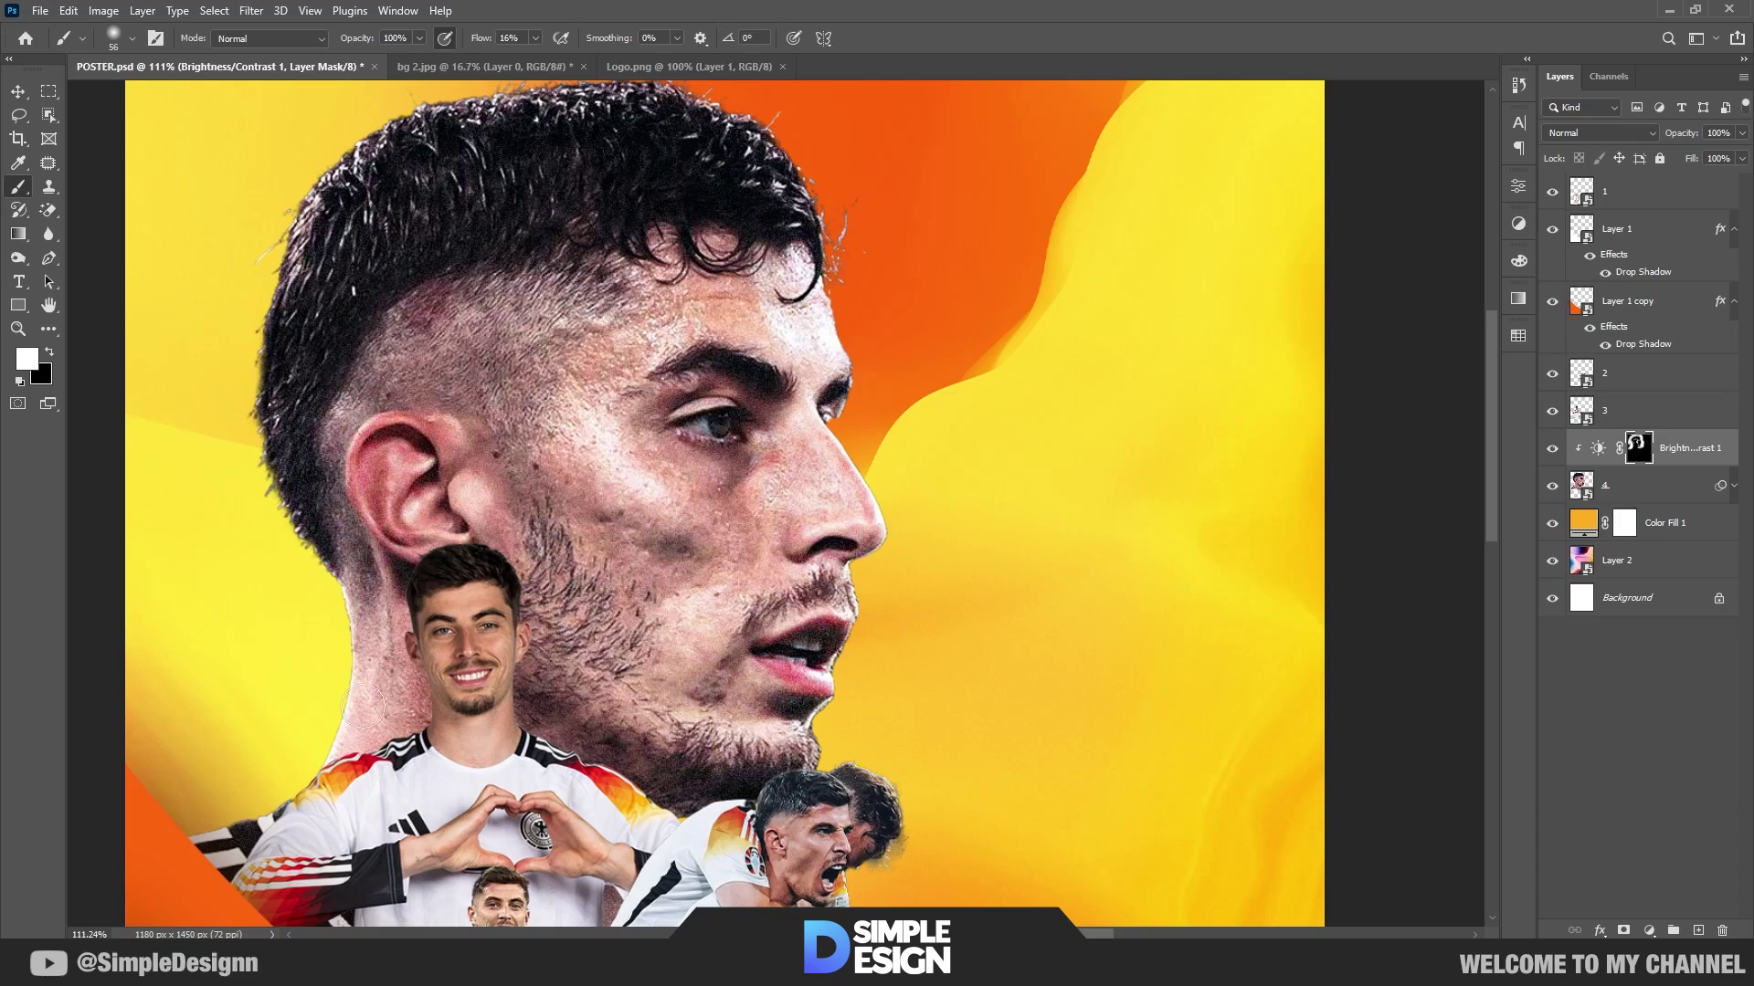
drag(363, 471, 356, 462)
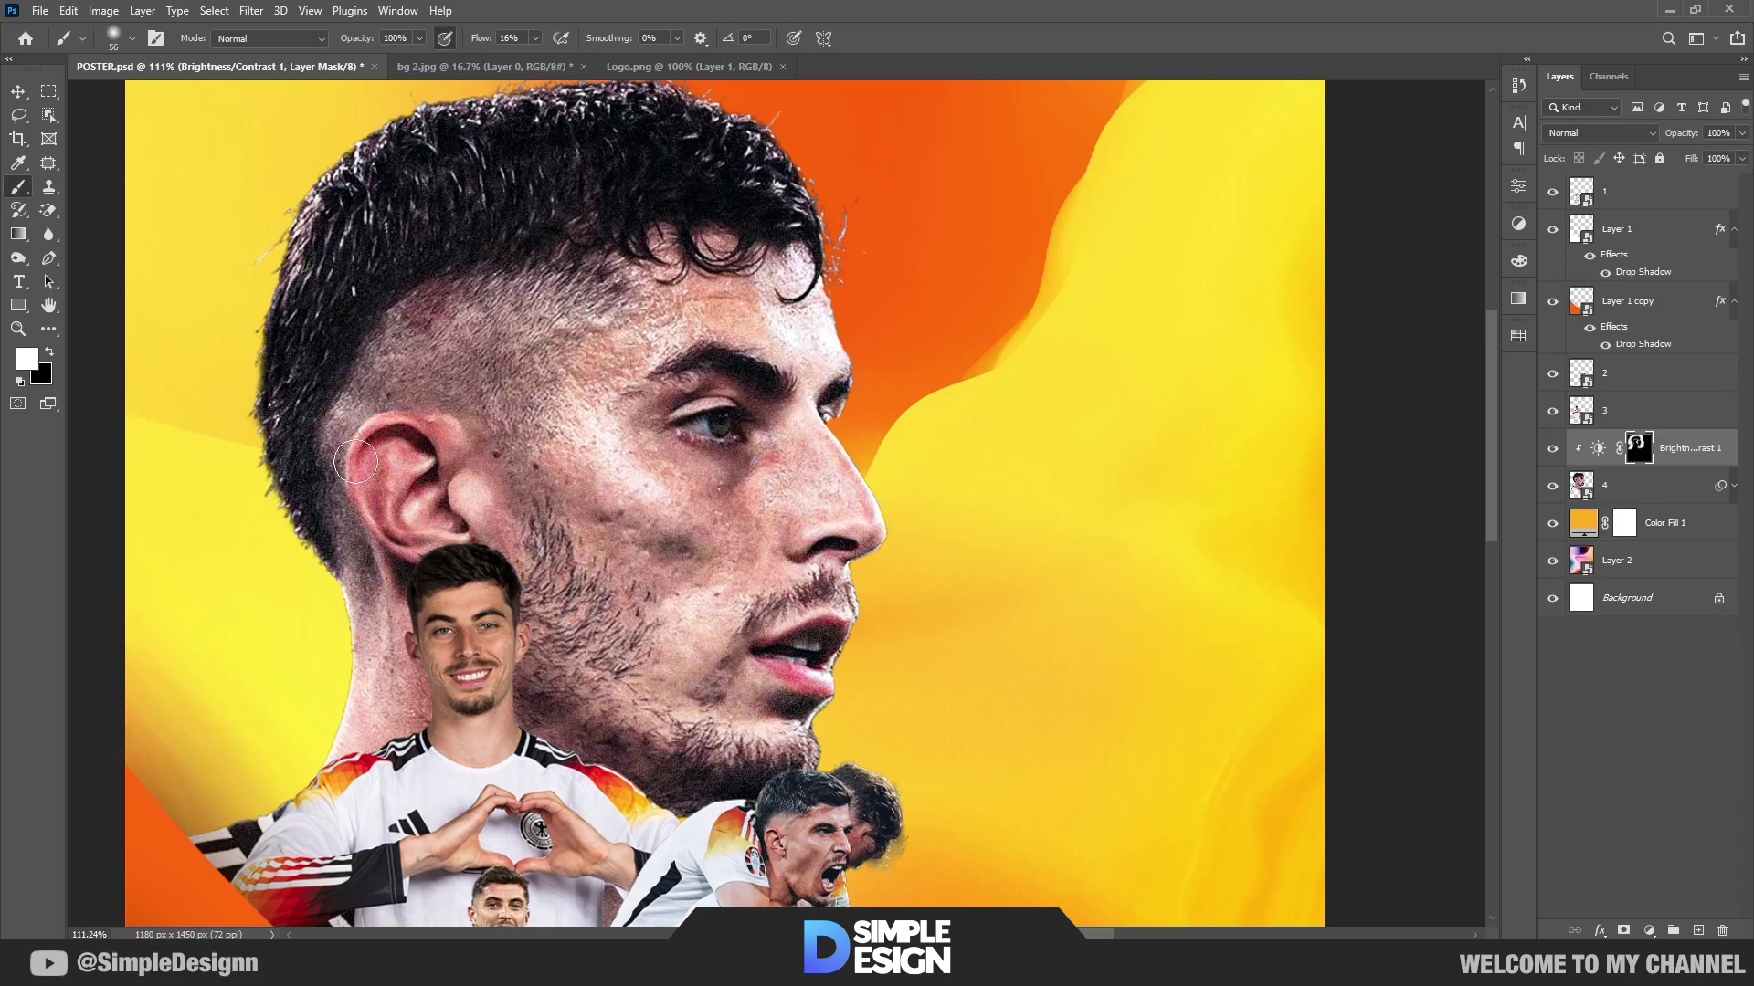
scroll(721, 439, down, 2)
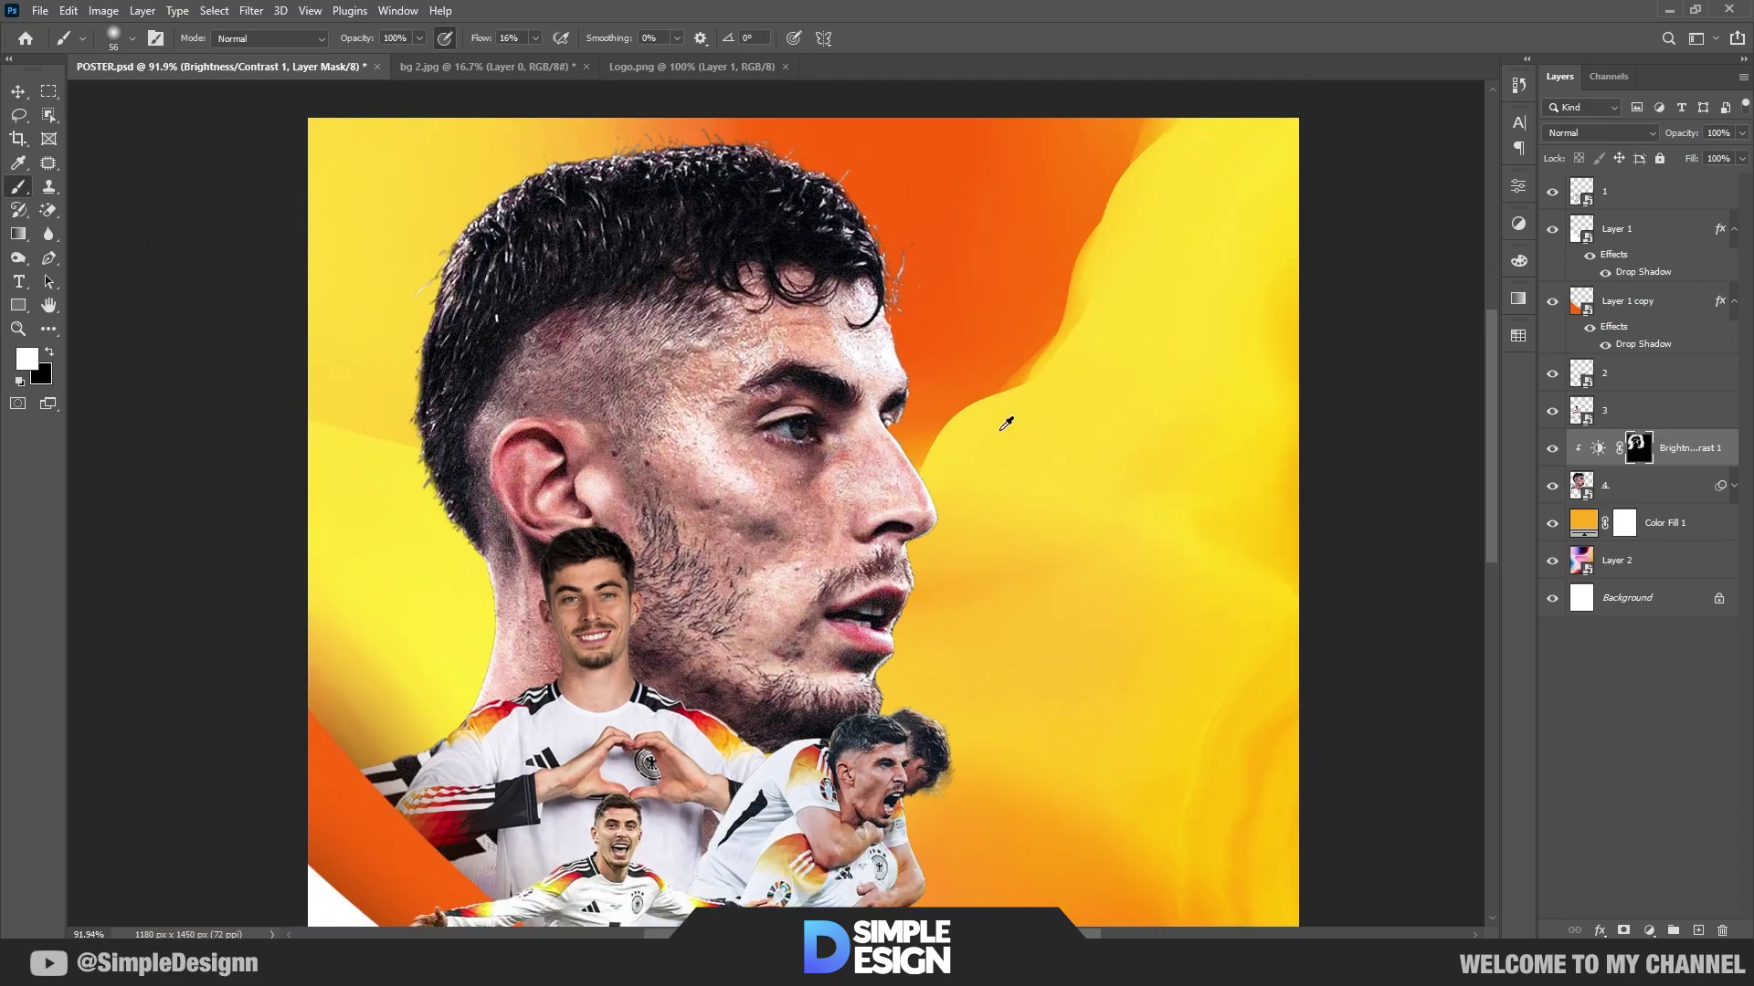
scroll(1009, 411, down, 2)
scroll(776, 534, up, 2)
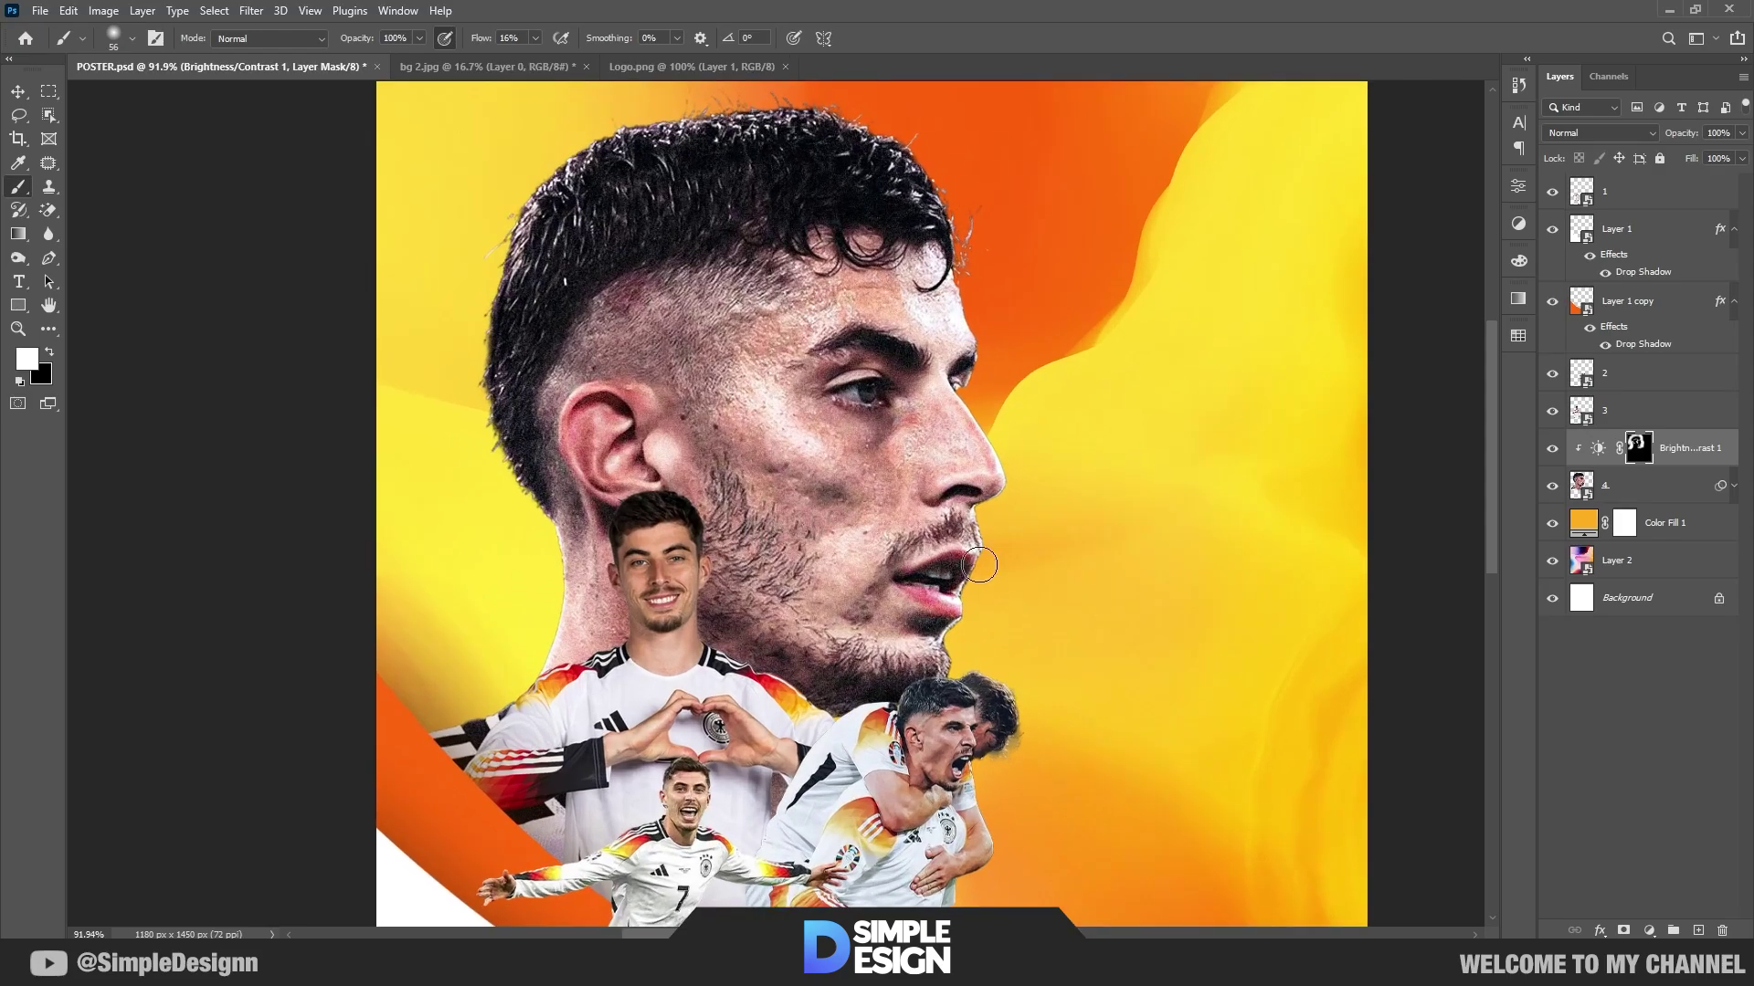
scroll(979, 566, up, 1)
scroll(980, 567, up, 1)
Step: Add an Exposure layer clipped to the head at +1.28, with its mask inverted
click(1653, 932)
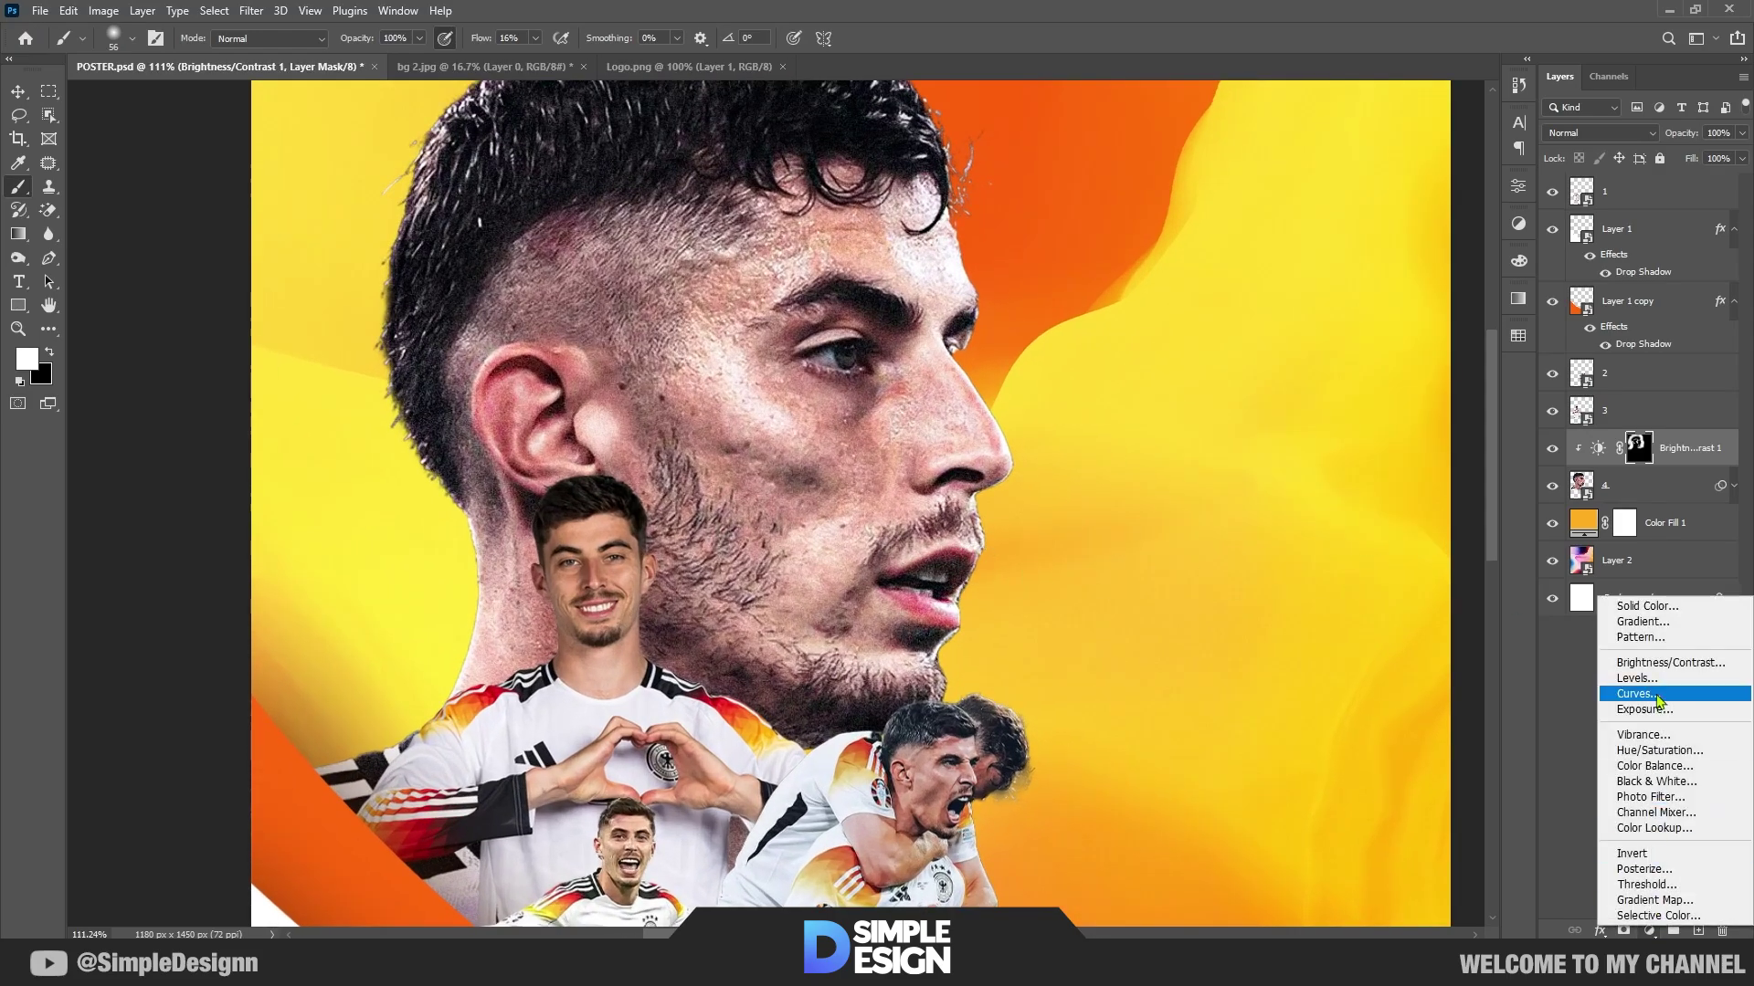
click(1644, 709)
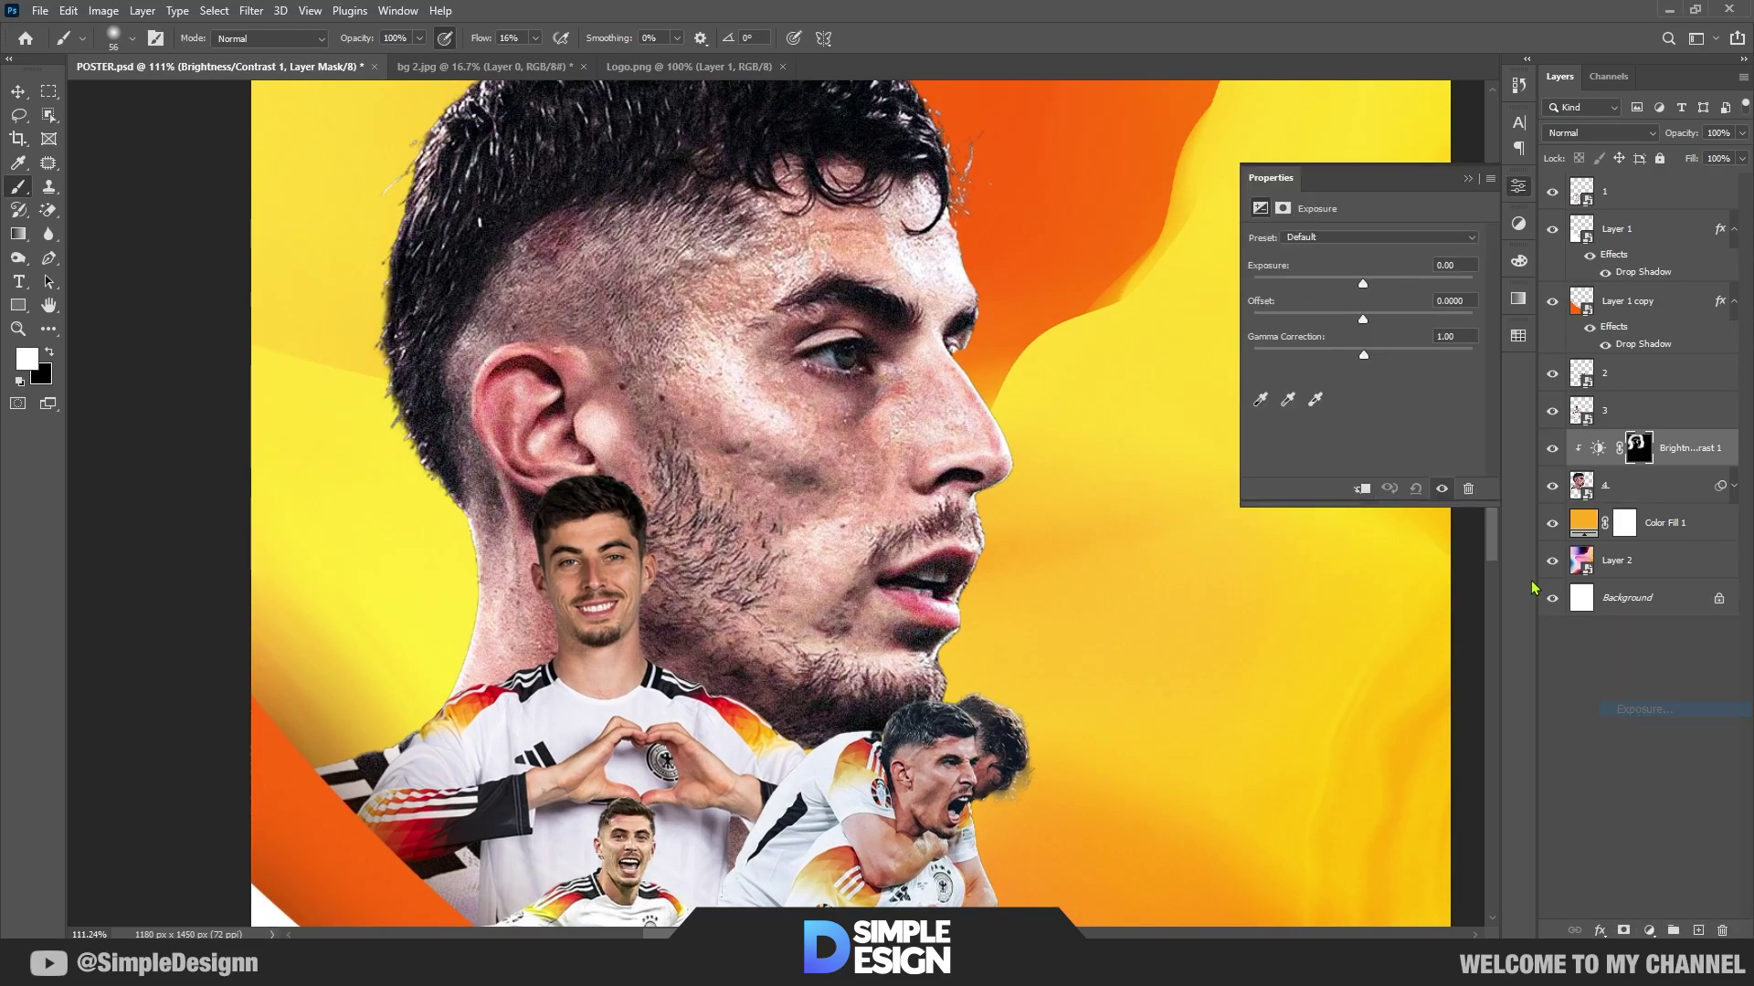
click(1359, 489)
drag(1363, 285, 1386, 285)
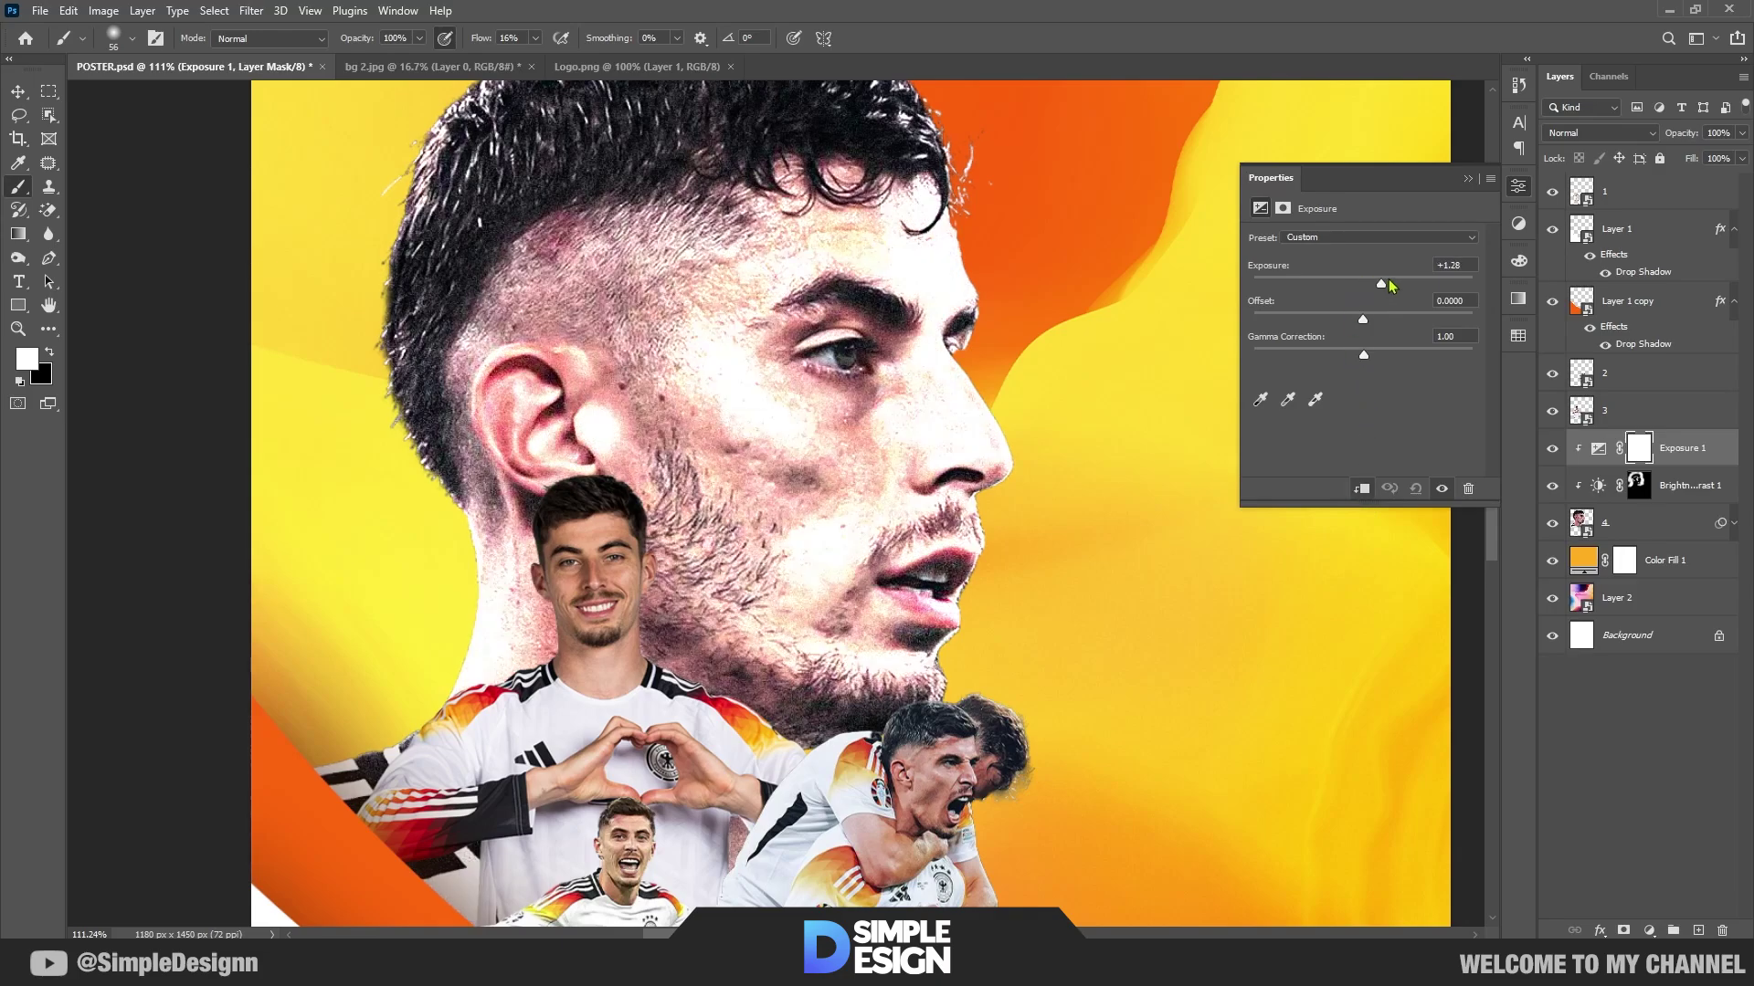
click(1468, 179)
key(ctrl+i)
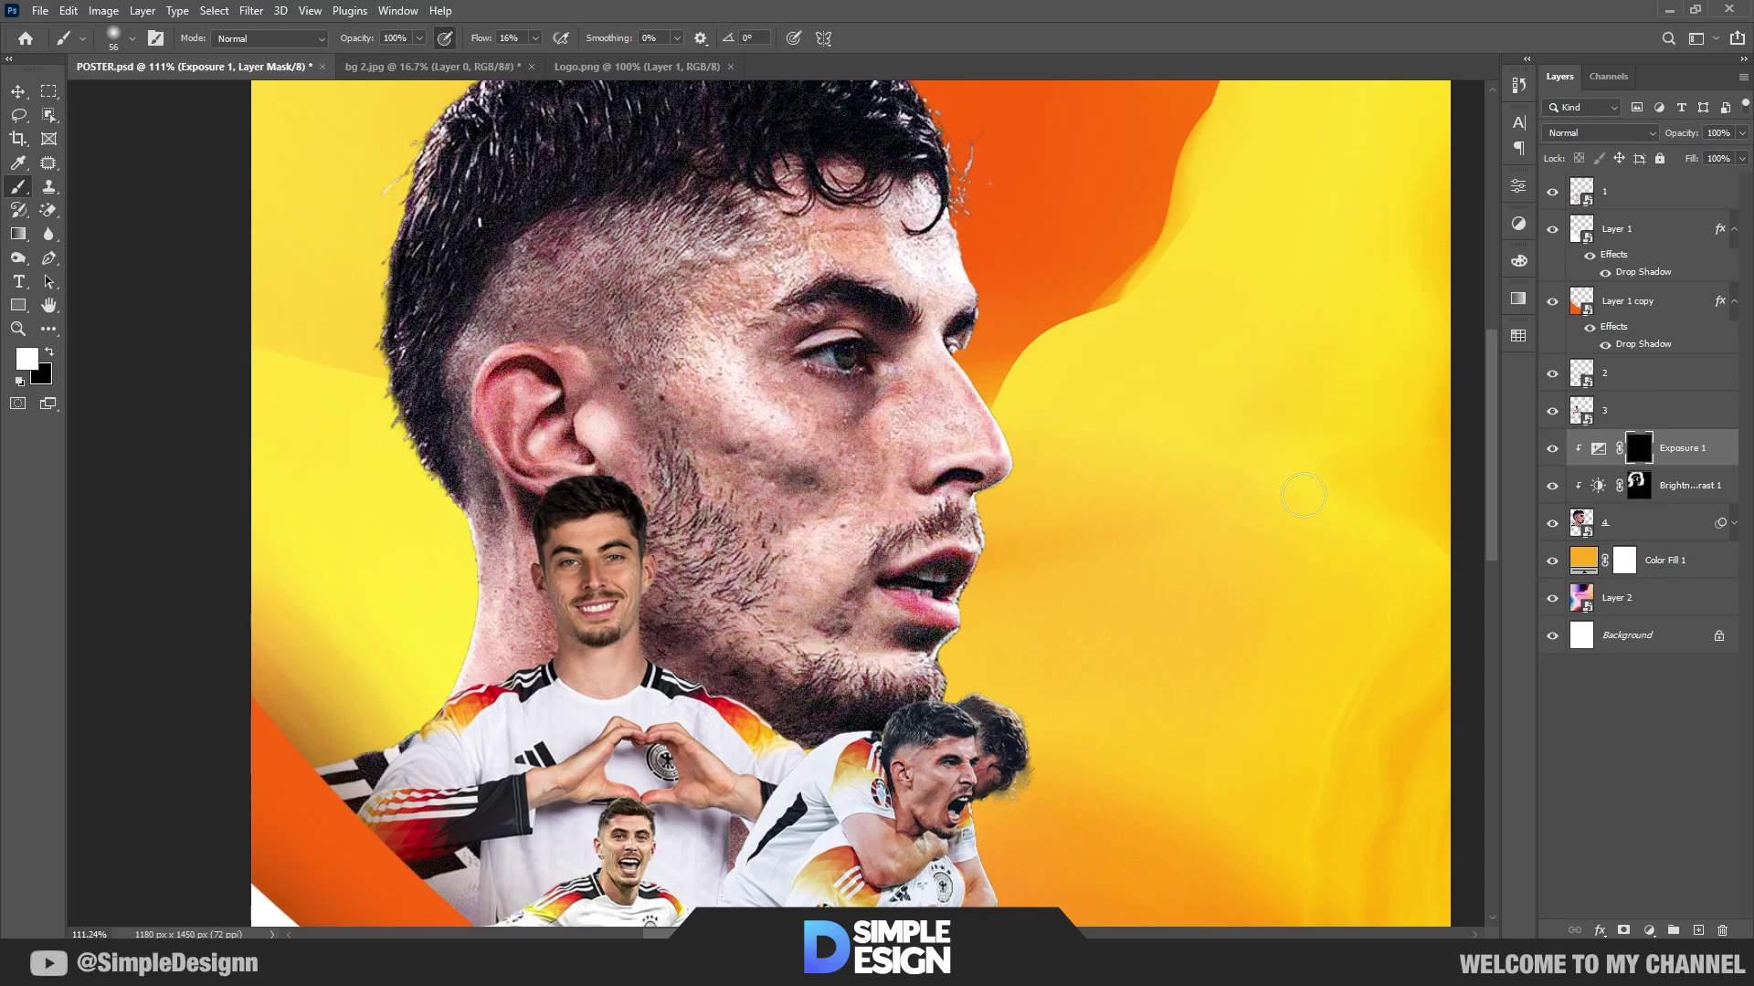
Step: With a size-33 brush, paint exposure onto the cheek stubble, forehead and hairline
scroll(1020, 378, up, 2)
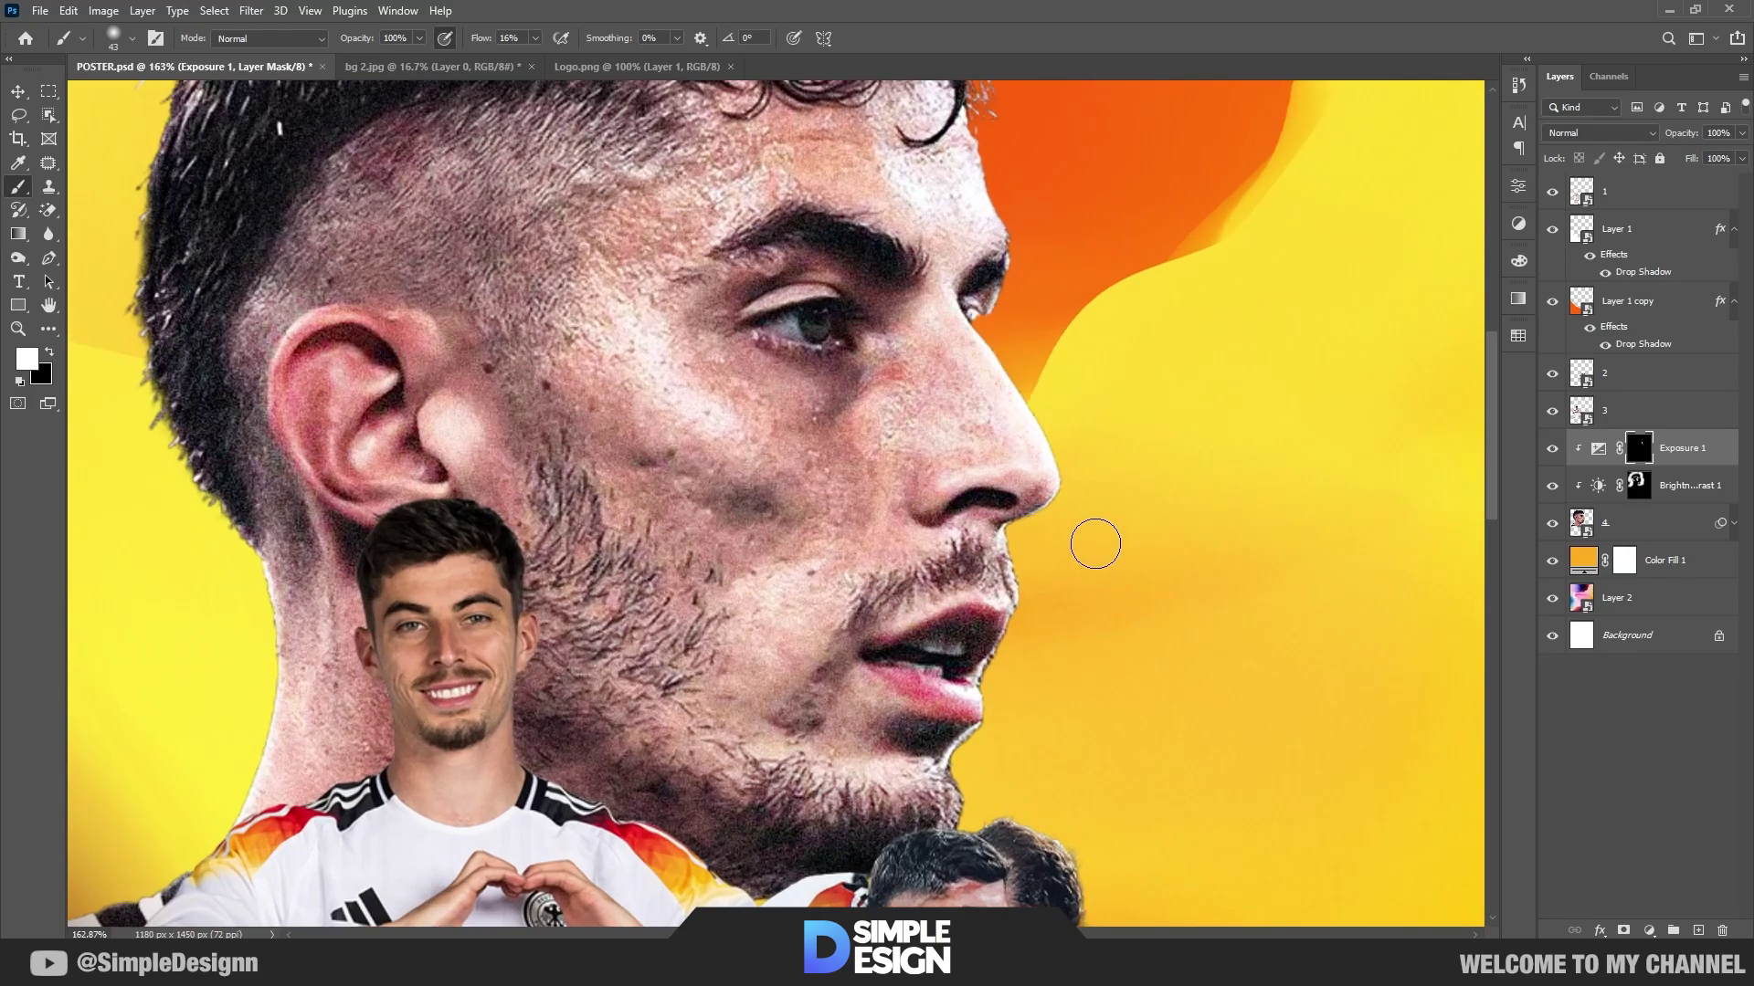
scroll(1053, 567, down, 2)
scroll(1053, 568, up, 2)
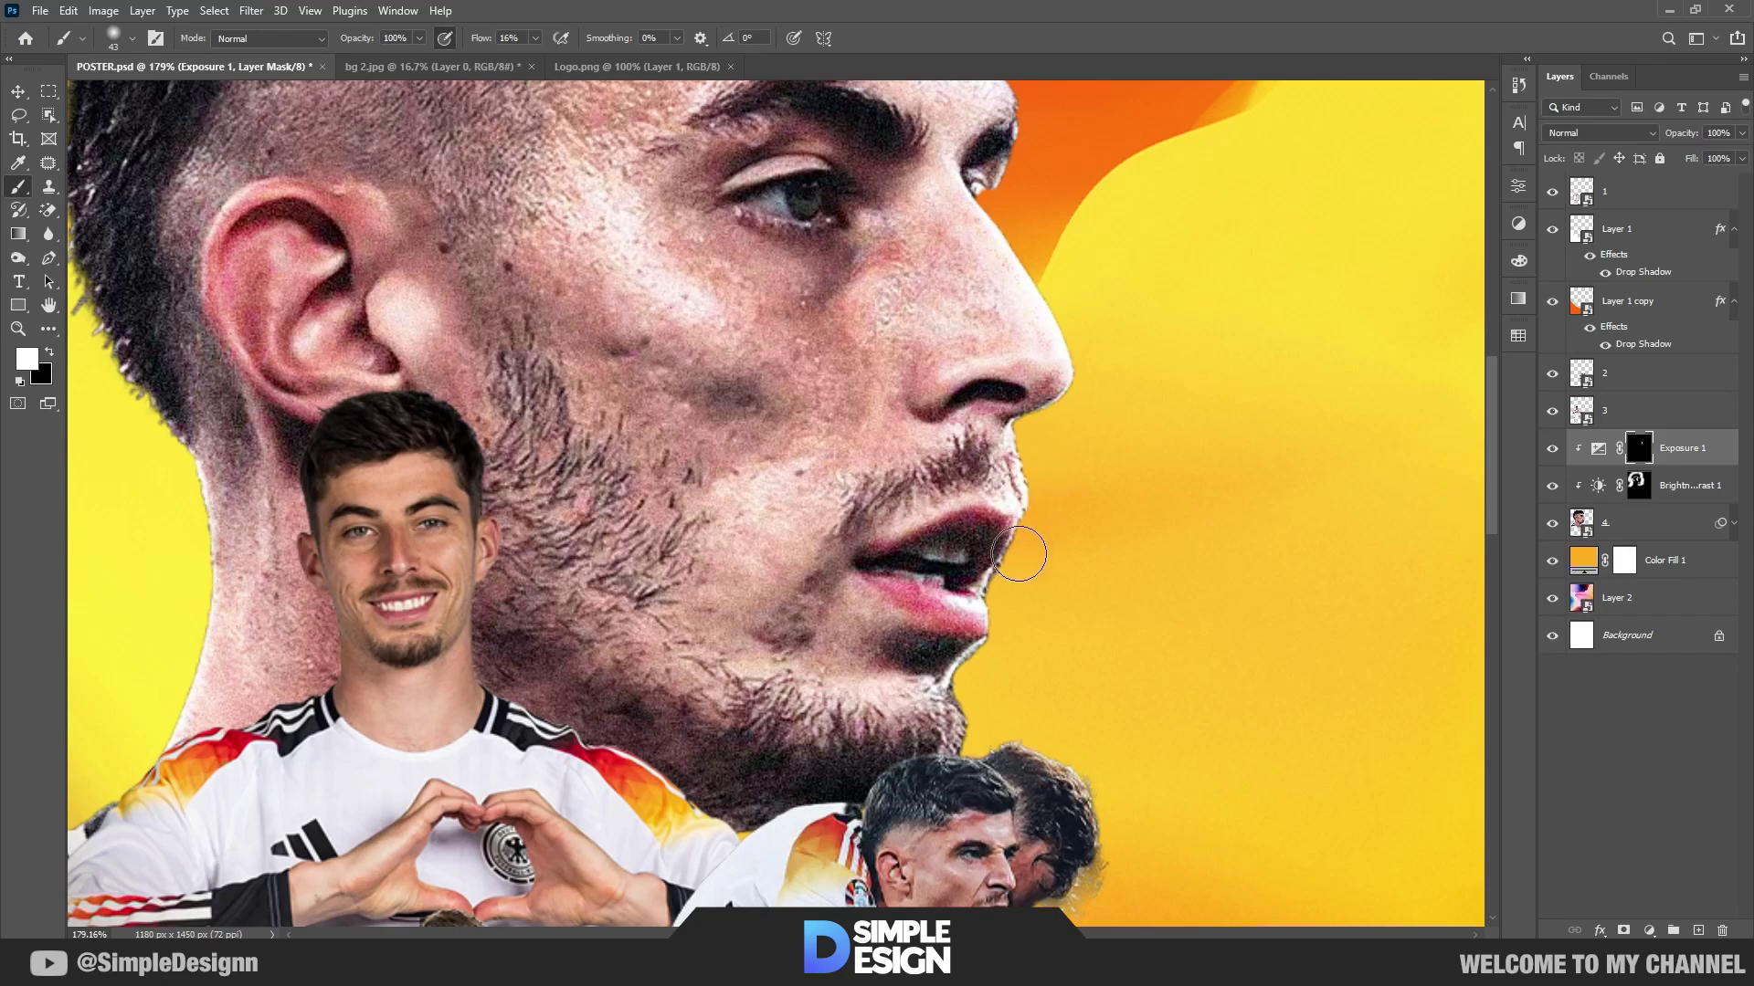
mouse_move(969, 510)
mouse_down()
mouse_move(984, 611)
mouse_move(831, 706)
mouse_up()
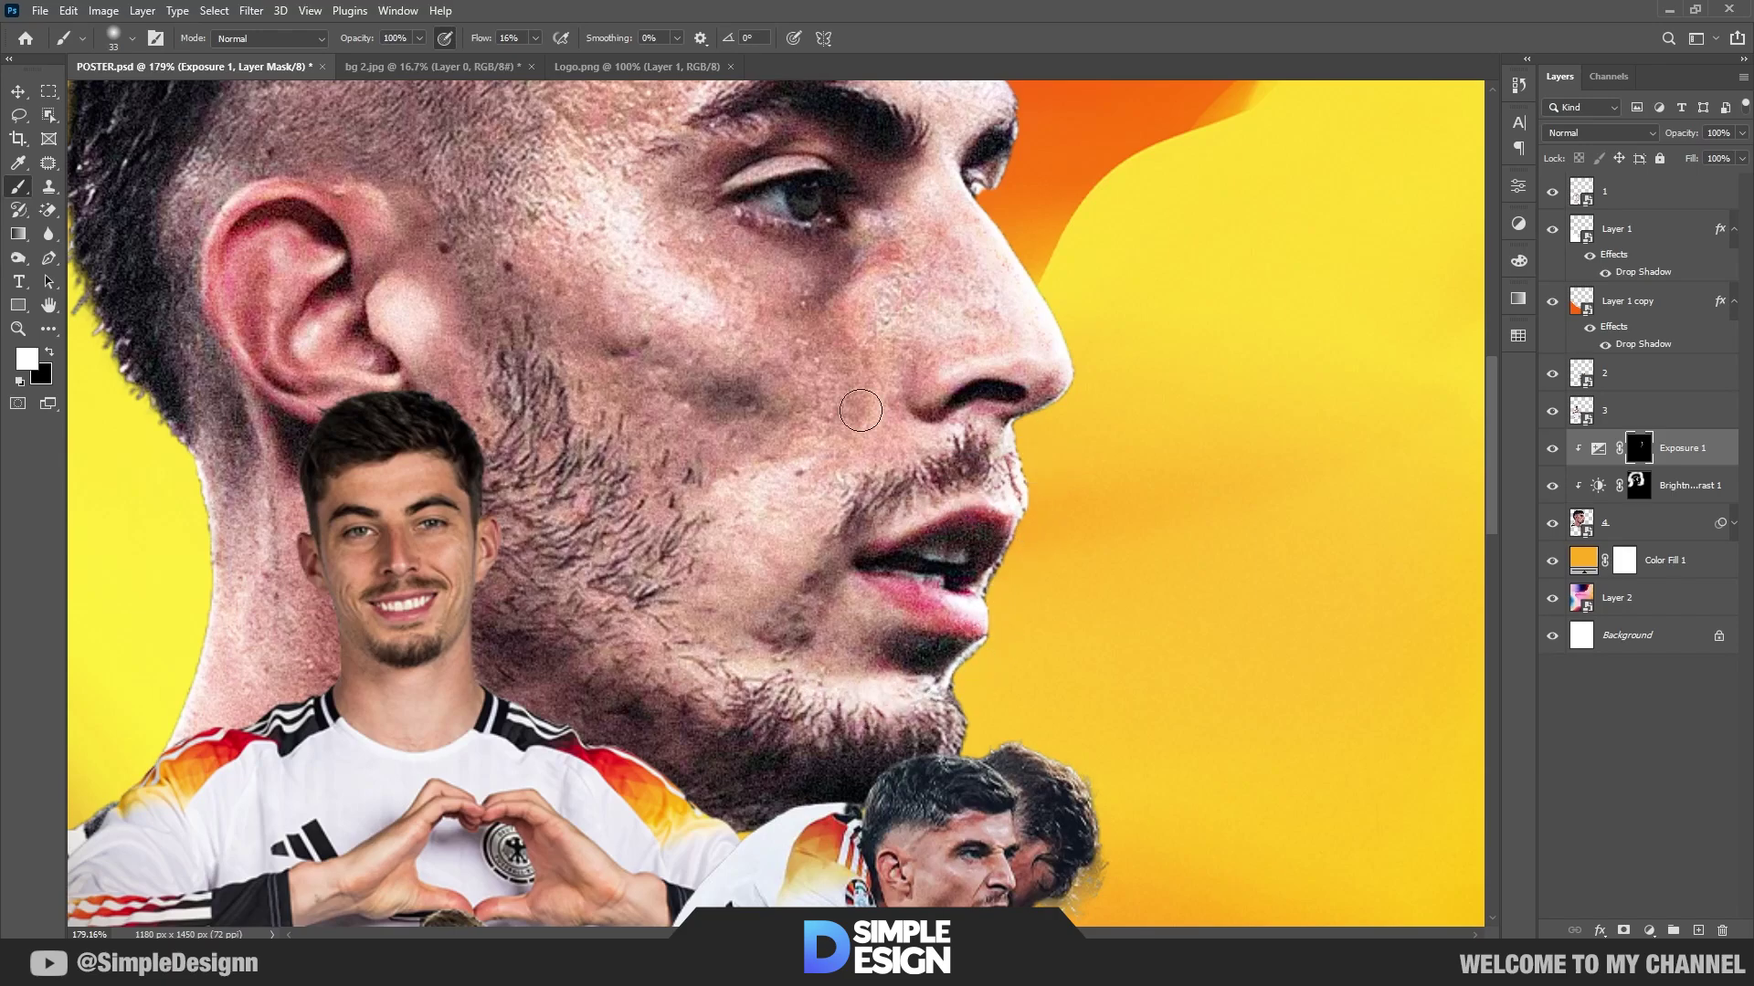
drag(785, 484, 748, 556)
scroll(748, 556, down, 3)
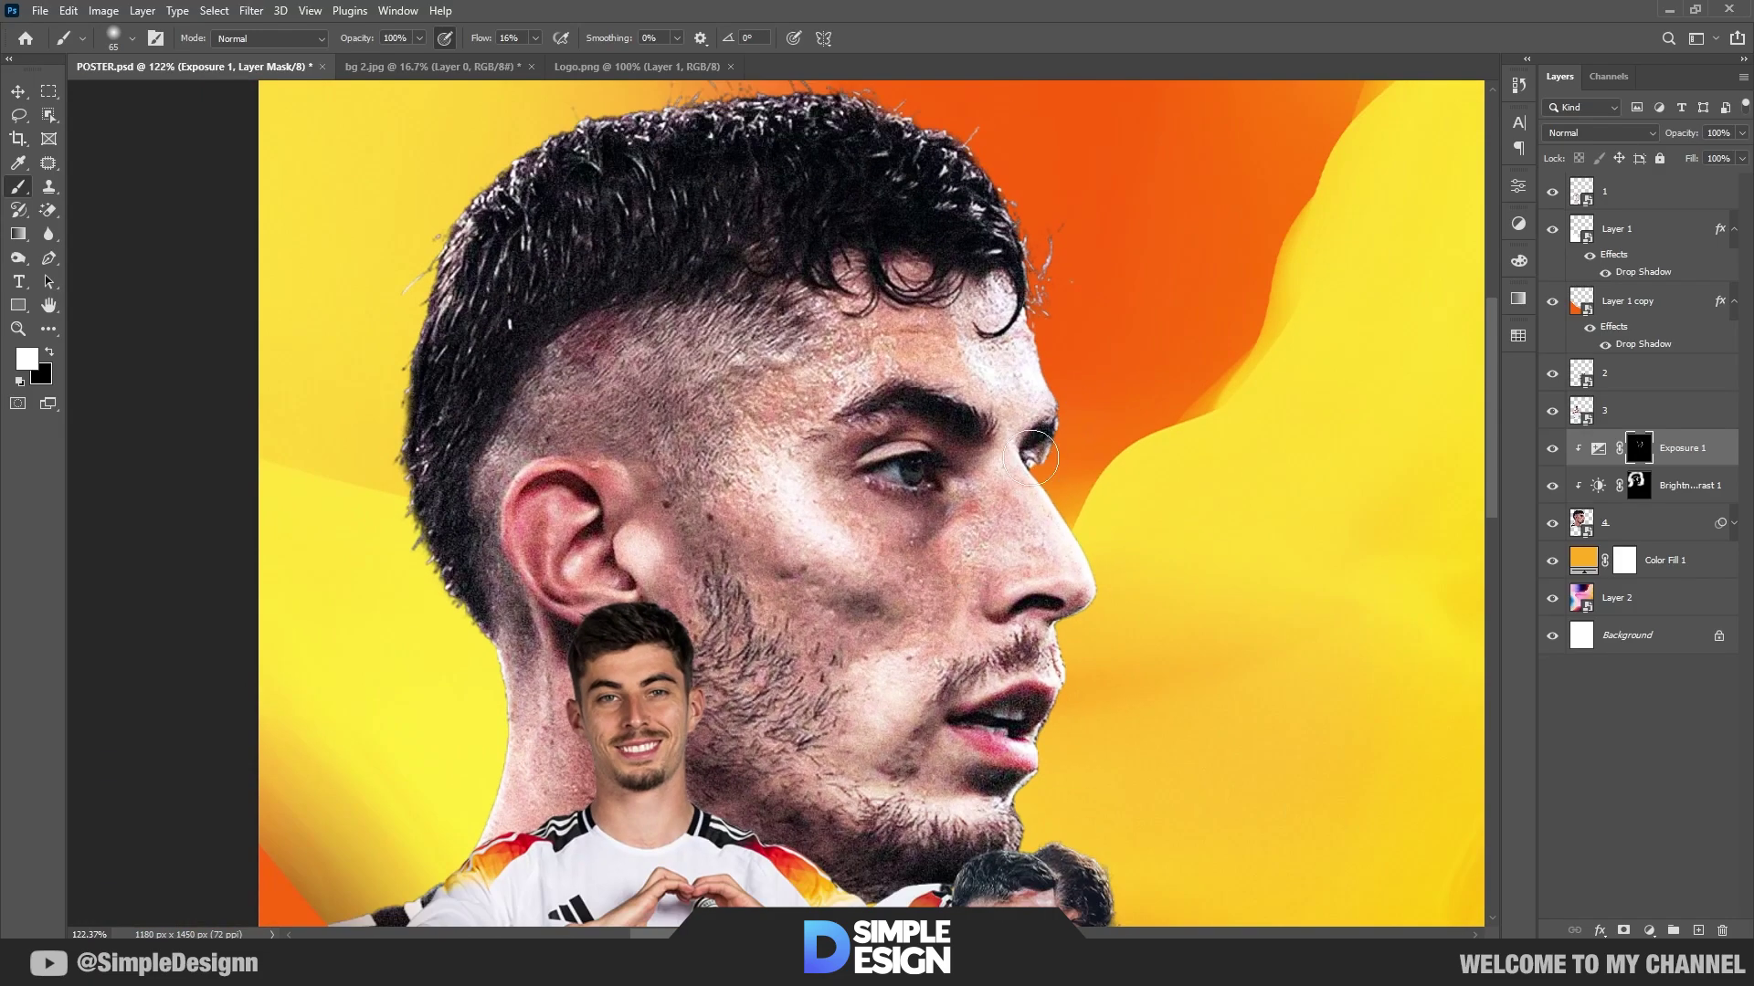
mouse_move(1041, 438)
mouse_down()
mouse_move(948, 309)
mouse_move(1015, 300)
mouse_up()
mouse_move(1002, 190)
mouse_down()
mouse_move(891, 123)
mouse_move(601, 179)
mouse_move(450, 292)
mouse_move(408, 388)
mouse_up()
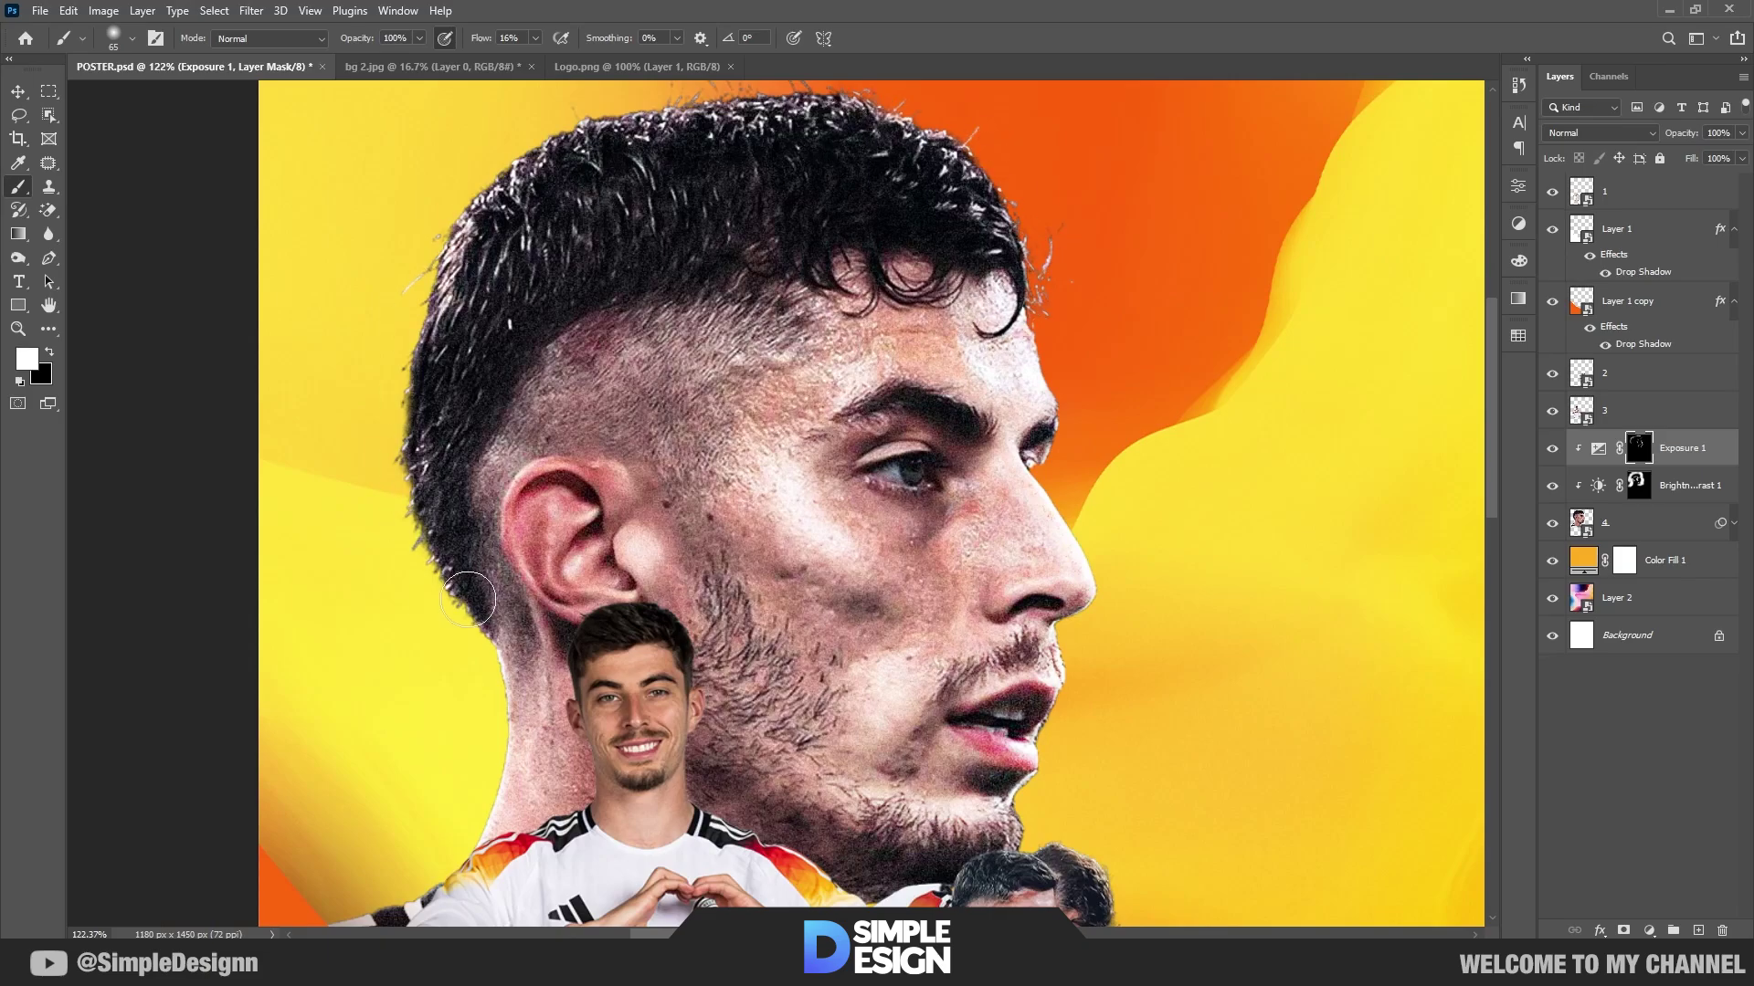
Step: With a smaller brush, brighten the inner ear, outer rim and earlobe
scroll(456, 594, up, 3)
scroll(457, 593, up, 3)
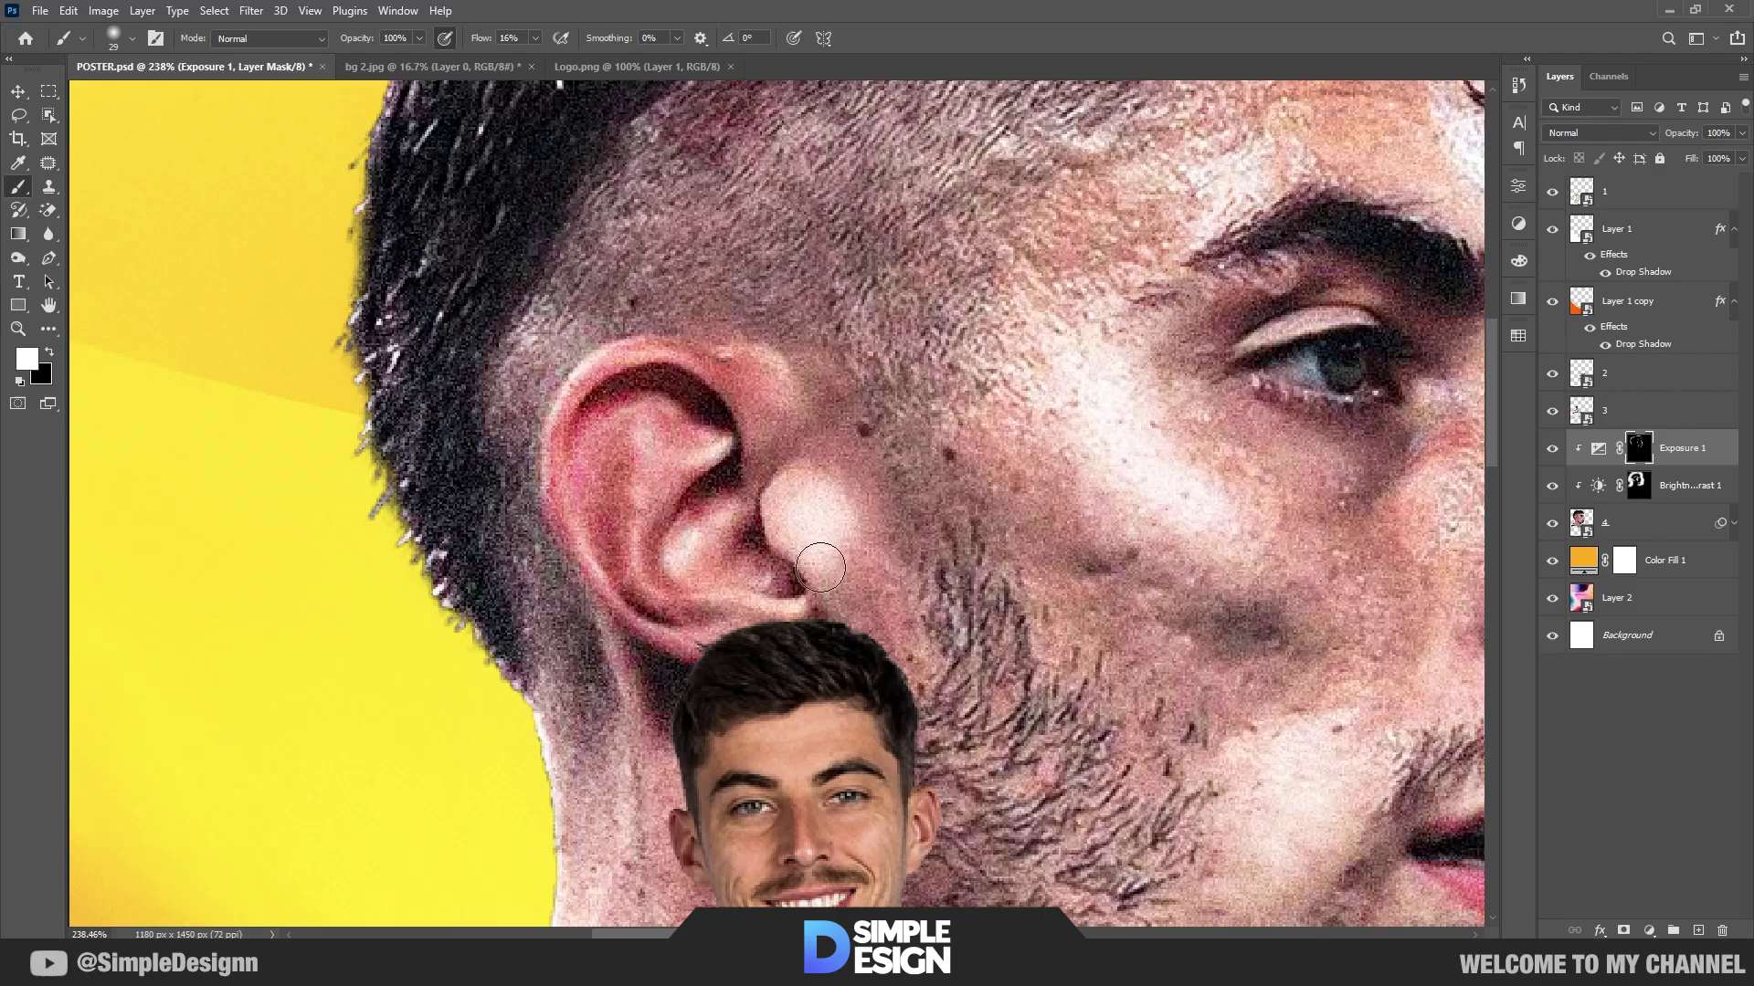
scroll(699, 541, up, 2)
key([)
drag(674, 568, 726, 512)
mouse_move(722, 428)
mouse_down()
mouse_move(653, 320)
mouse_move(548, 319)
mouse_move(516, 393)
mouse_move(516, 539)
mouse_up()
mouse_move(859, 637)
mouse_down()
mouse_move(690, 691)
mouse_move(608, 650)
mouse_move(612, 863)
mouse_up()
scroll(749, 639, down, 2)
scroll(877, 806, down, 5)
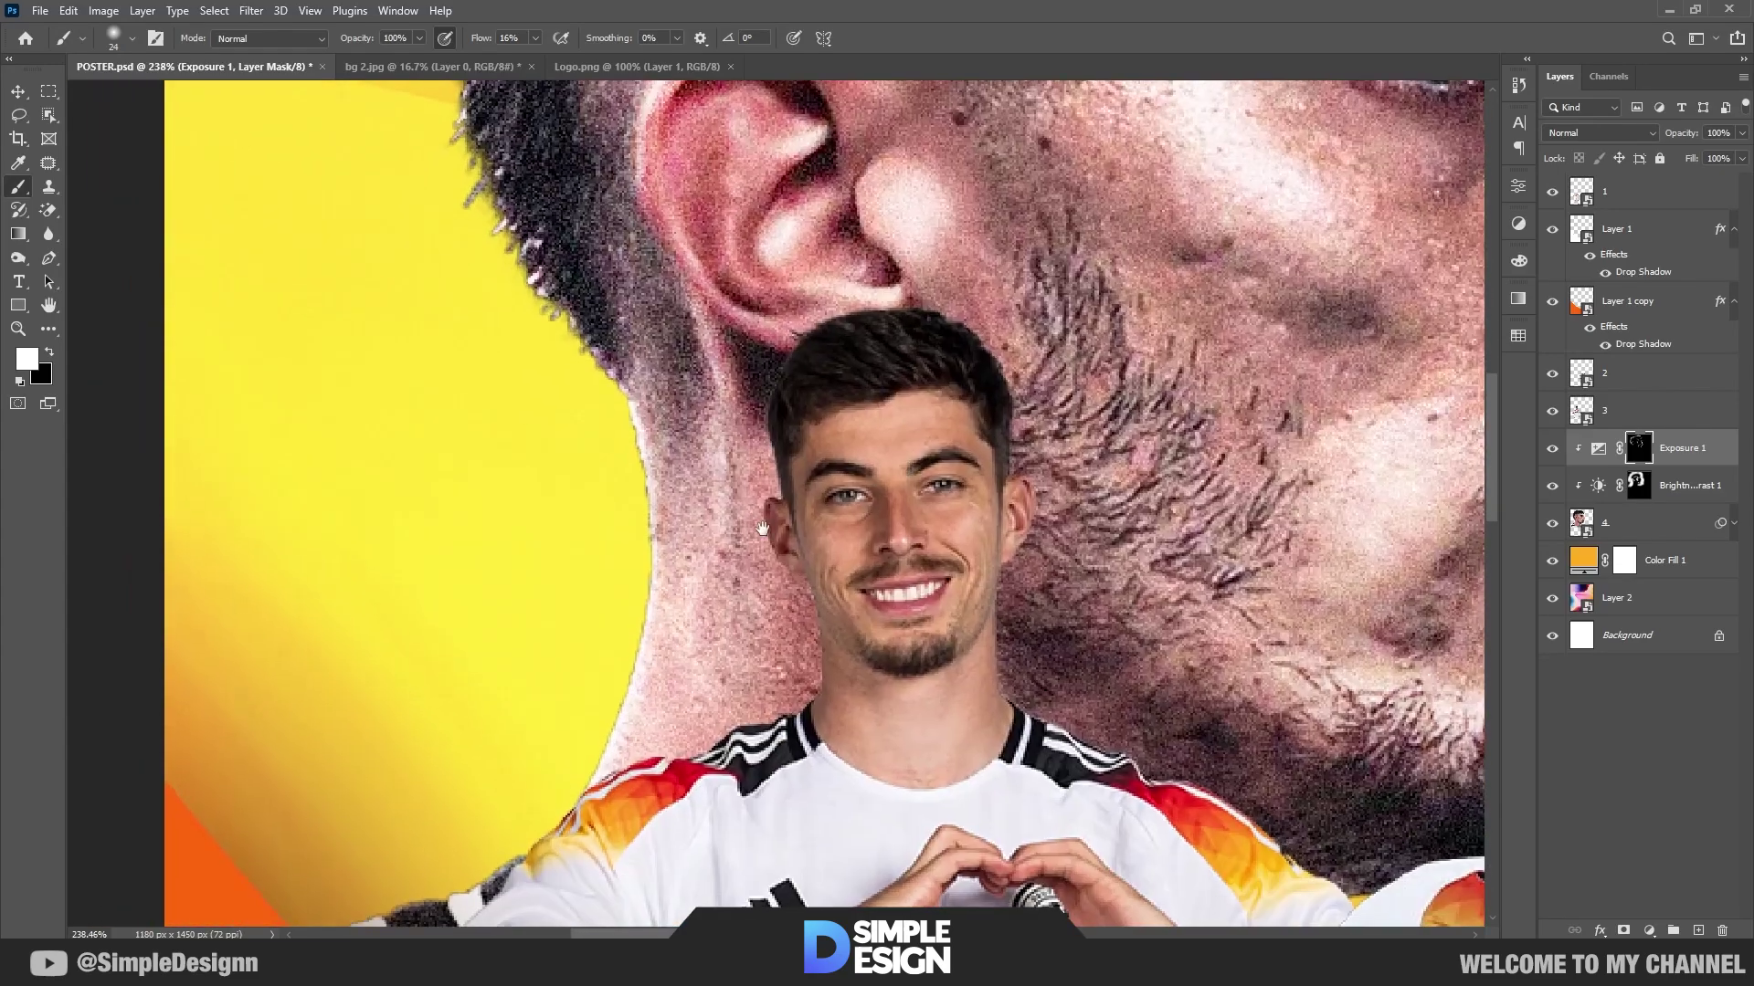
Step: Brighten the neck edge, cheek and brow of the large face
drag(671, 401, 641, 588)
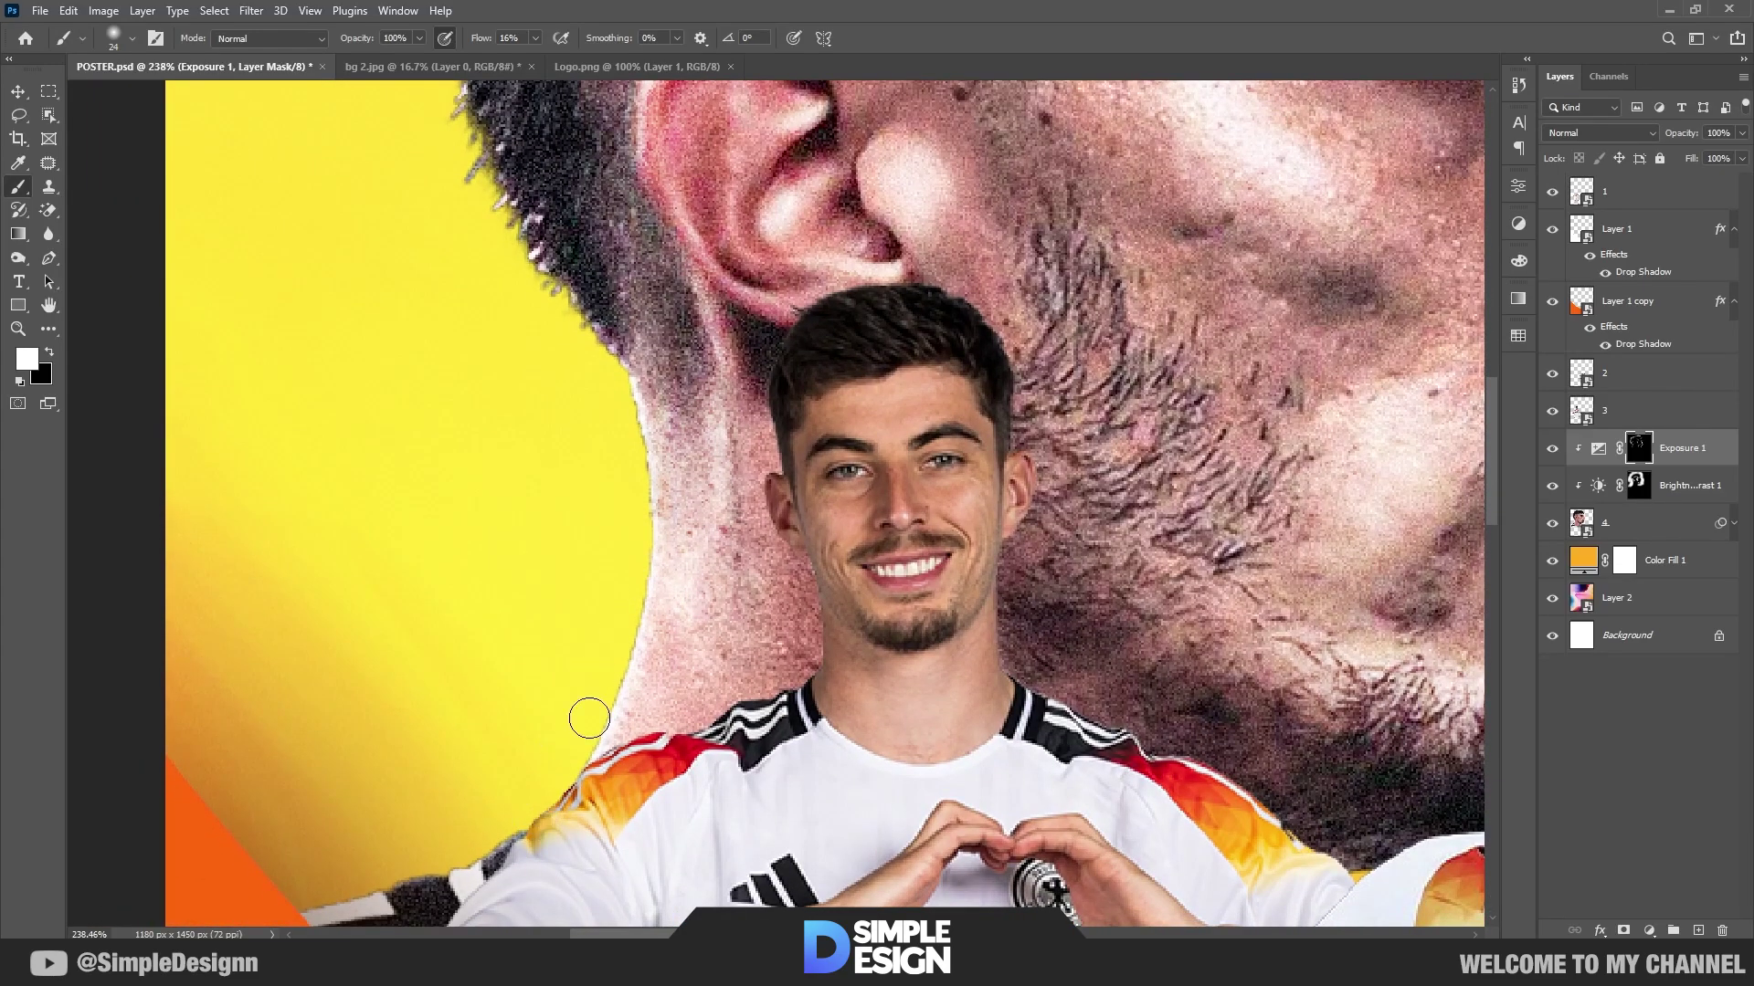
scroll(731, 660, down, 5)
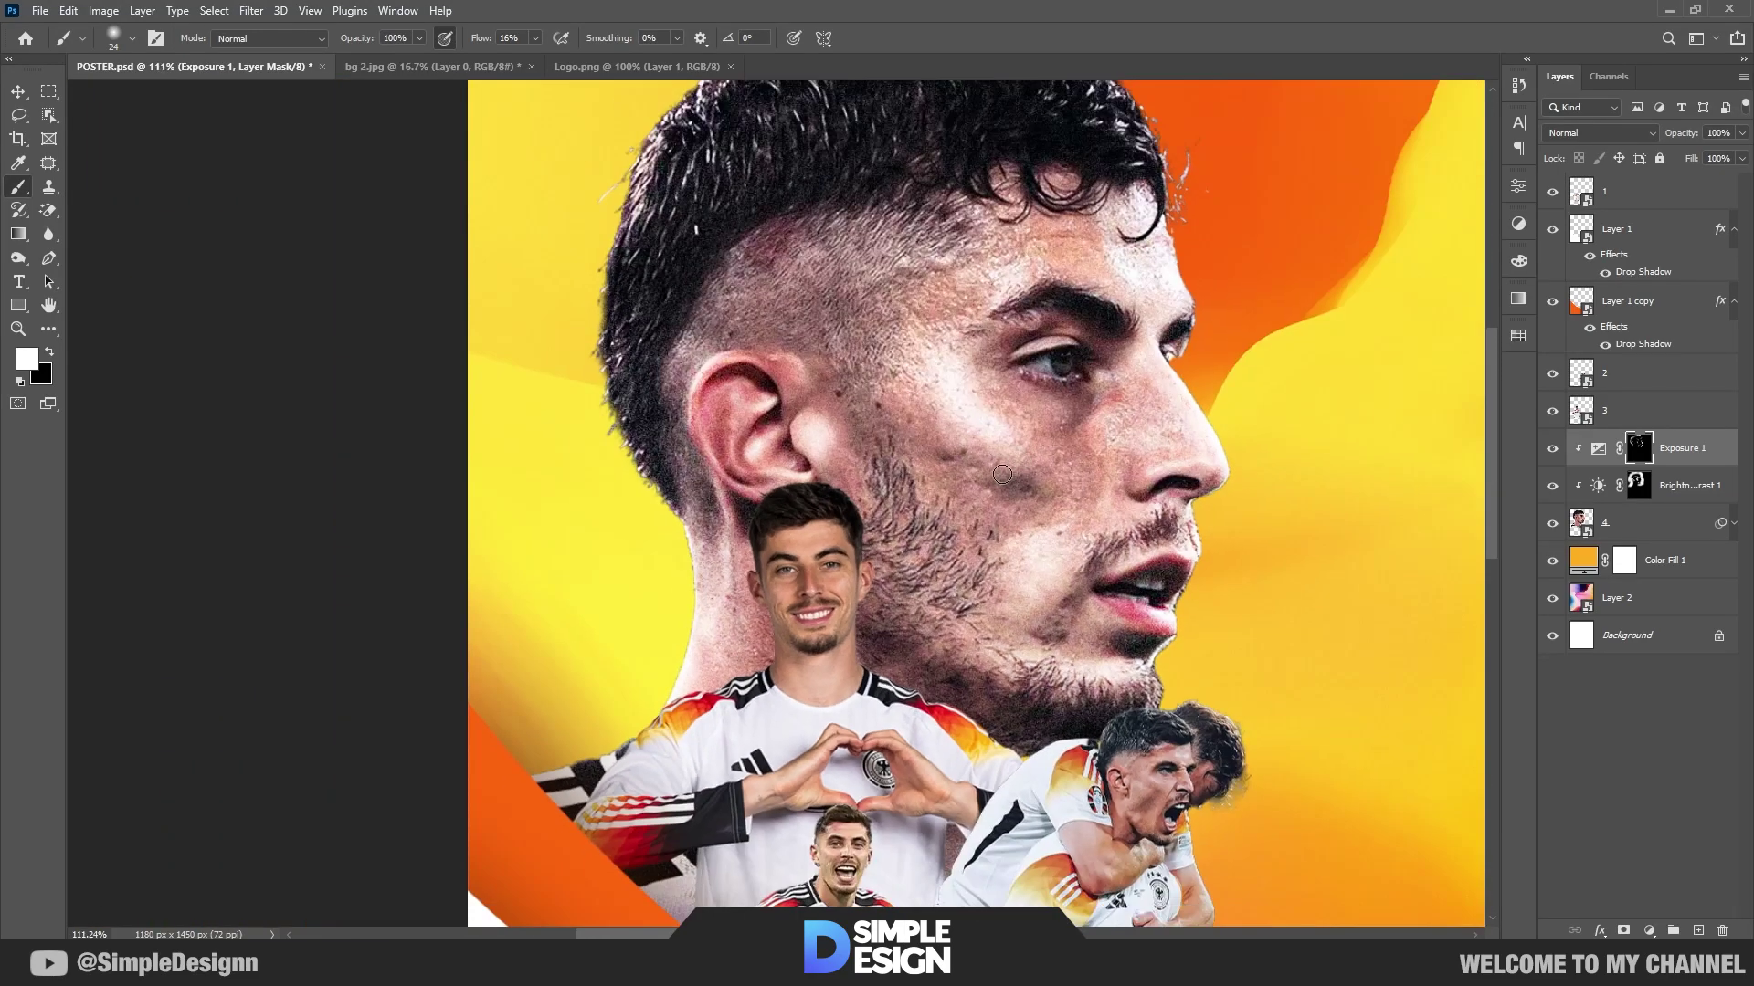
scroll(1002, 474, down, 2)
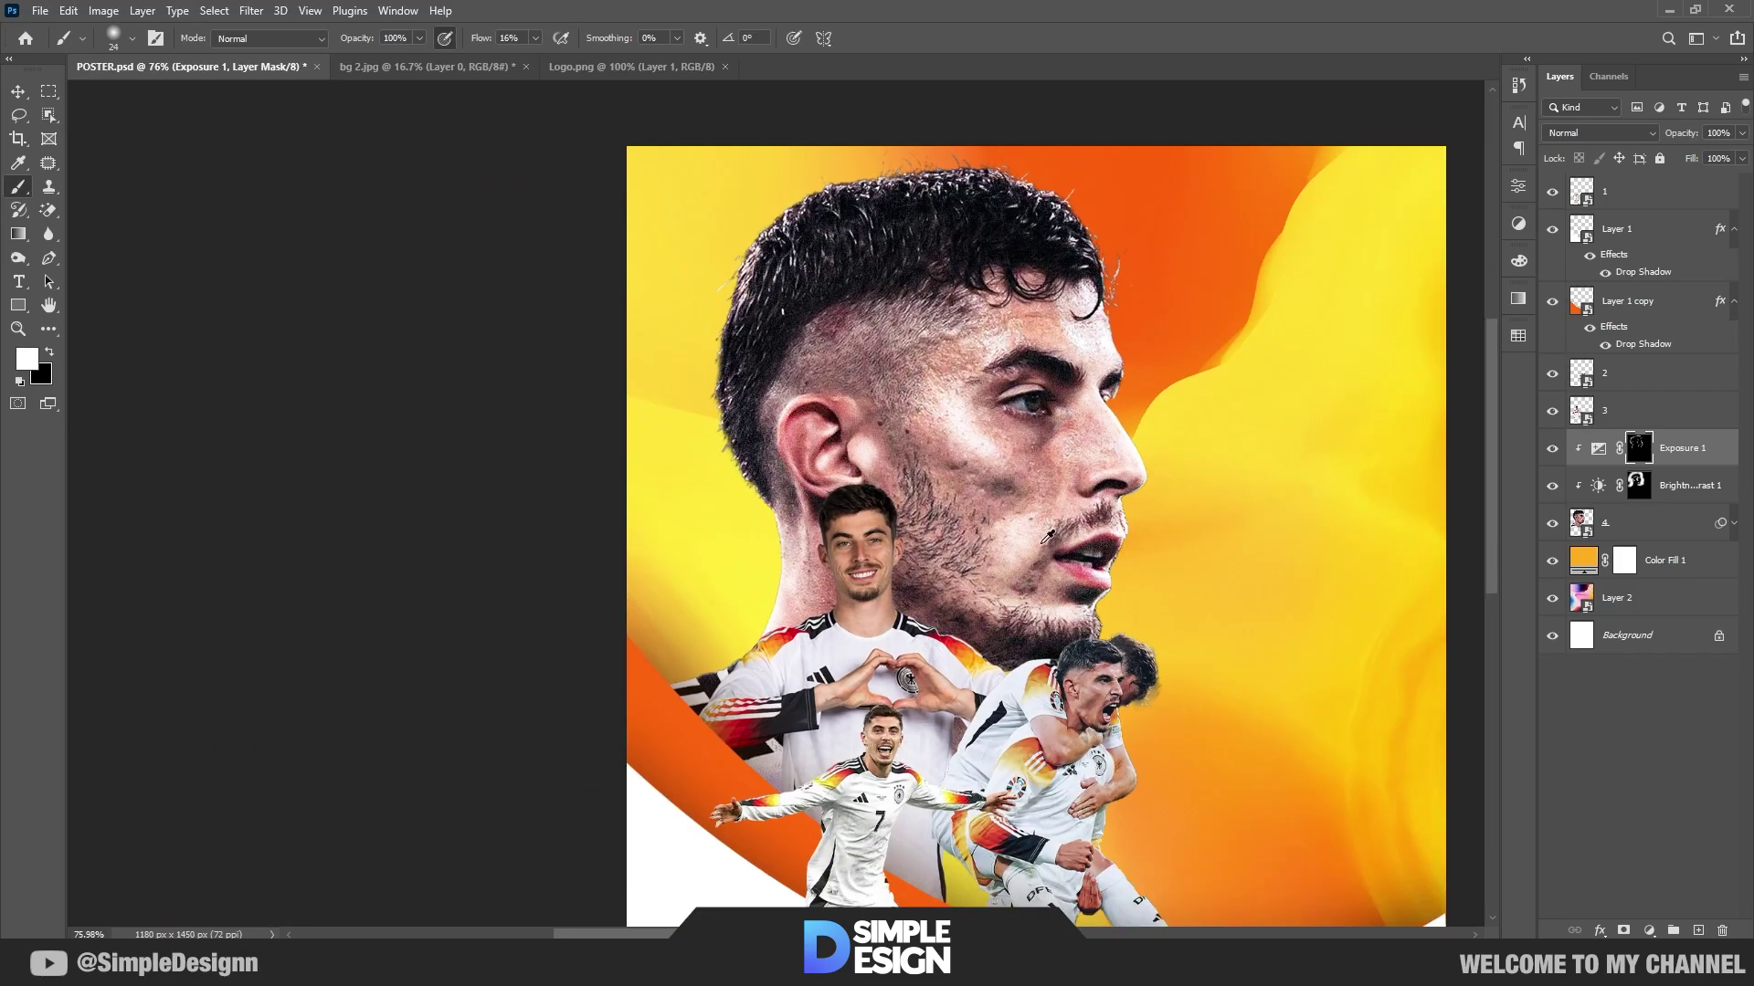
scroll(1016, 454, up, 2)
scroll(1017, 454, up, 4)
drag(1131, 365, 1091, 308)
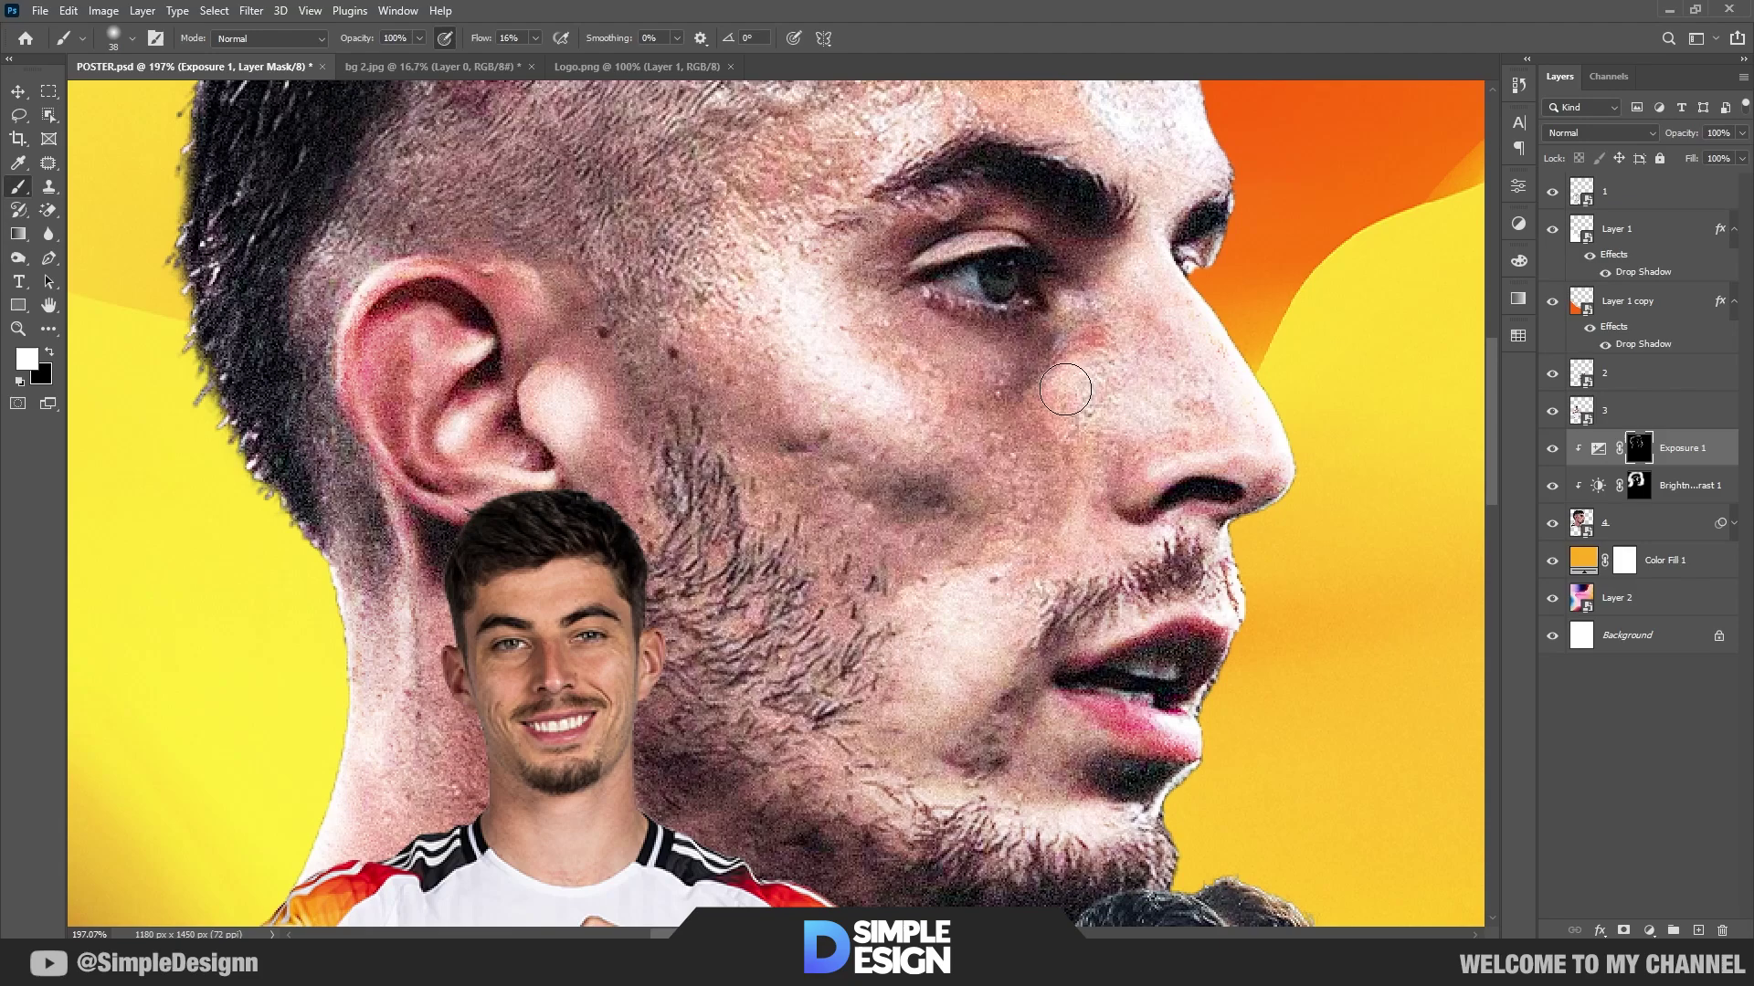
mouse_move(994, 208)
mouse_down()
mouse_move(528, 306)
mouse_move(495, 352)
mouse_up()
scroll(909, 211, down, 1)
scroll(904, 163, down, 1)
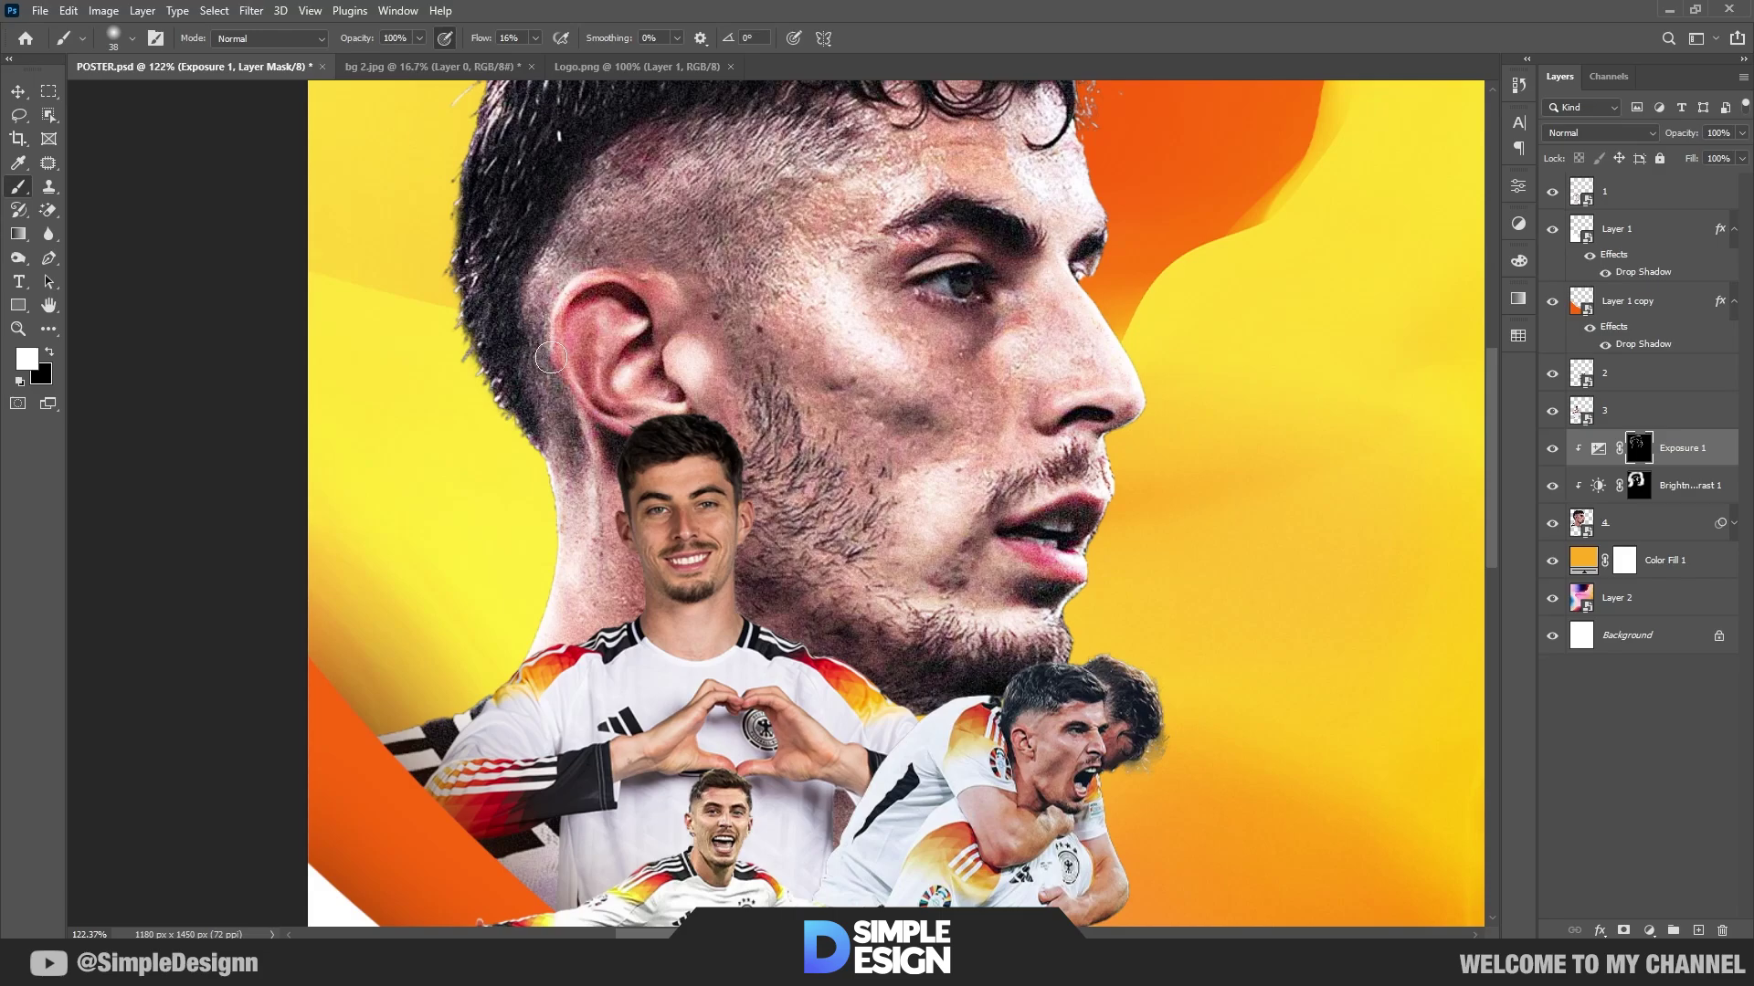
scroll(515, 468, down, 2)
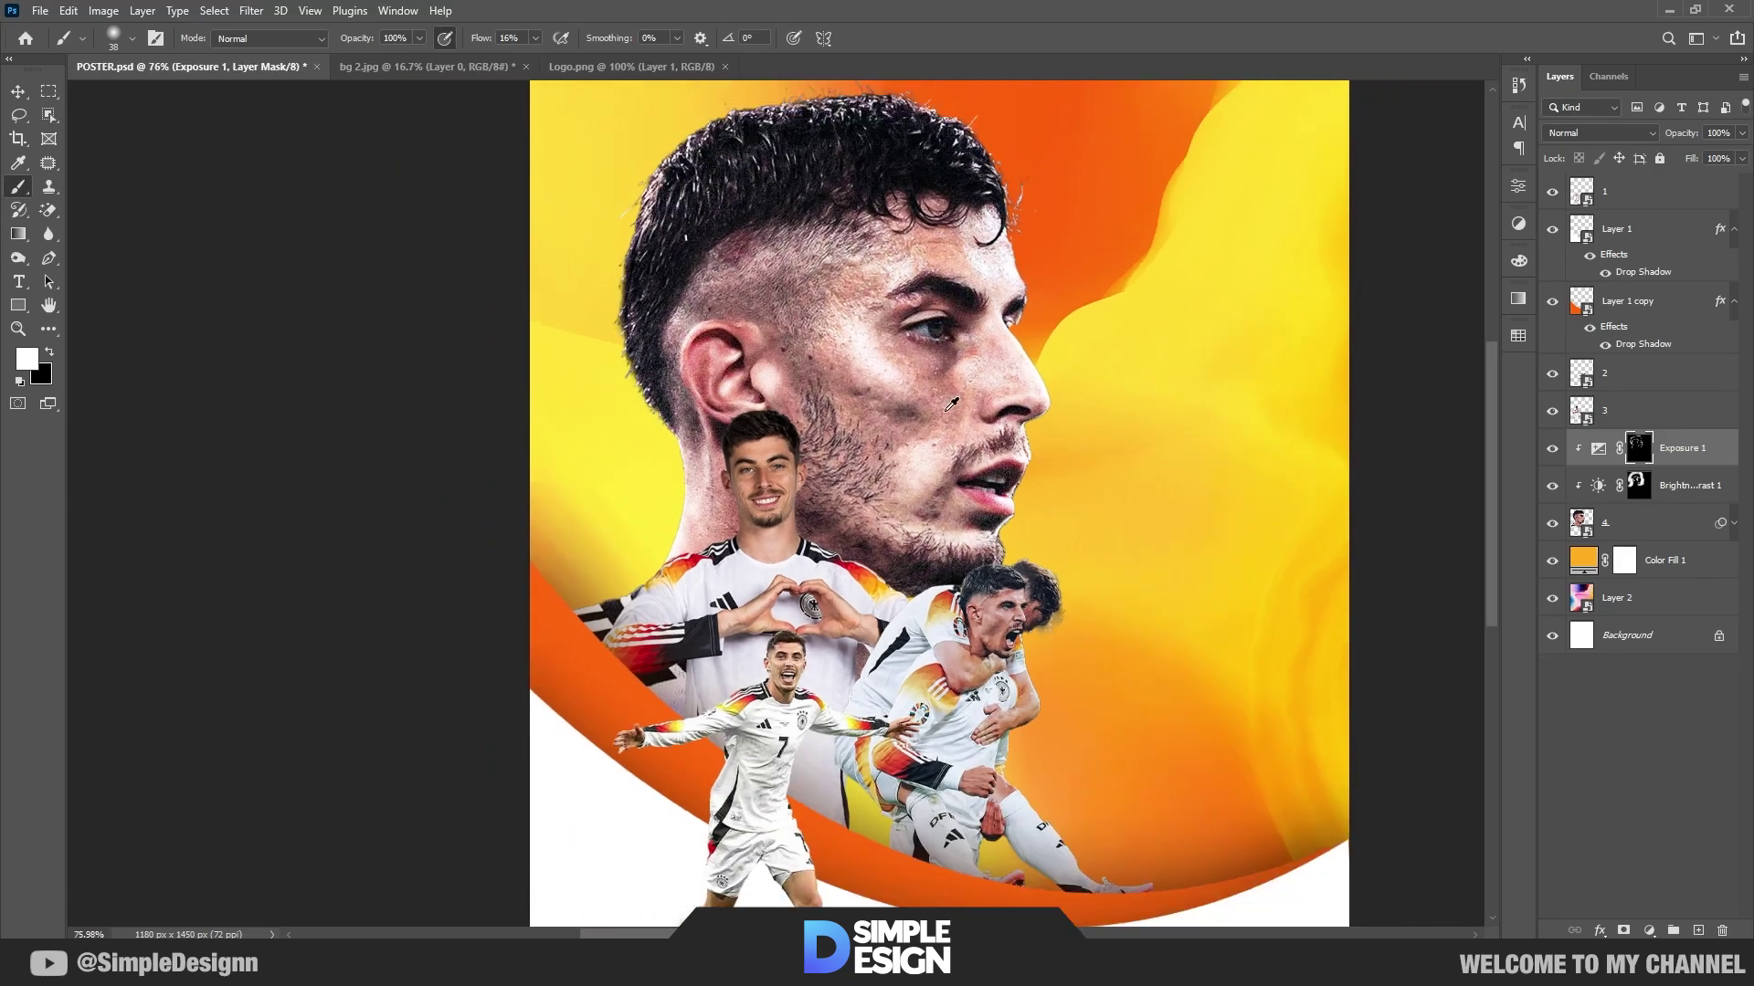
scroll(515, 468, down, 1)
scroll(633, 330, right, 2)
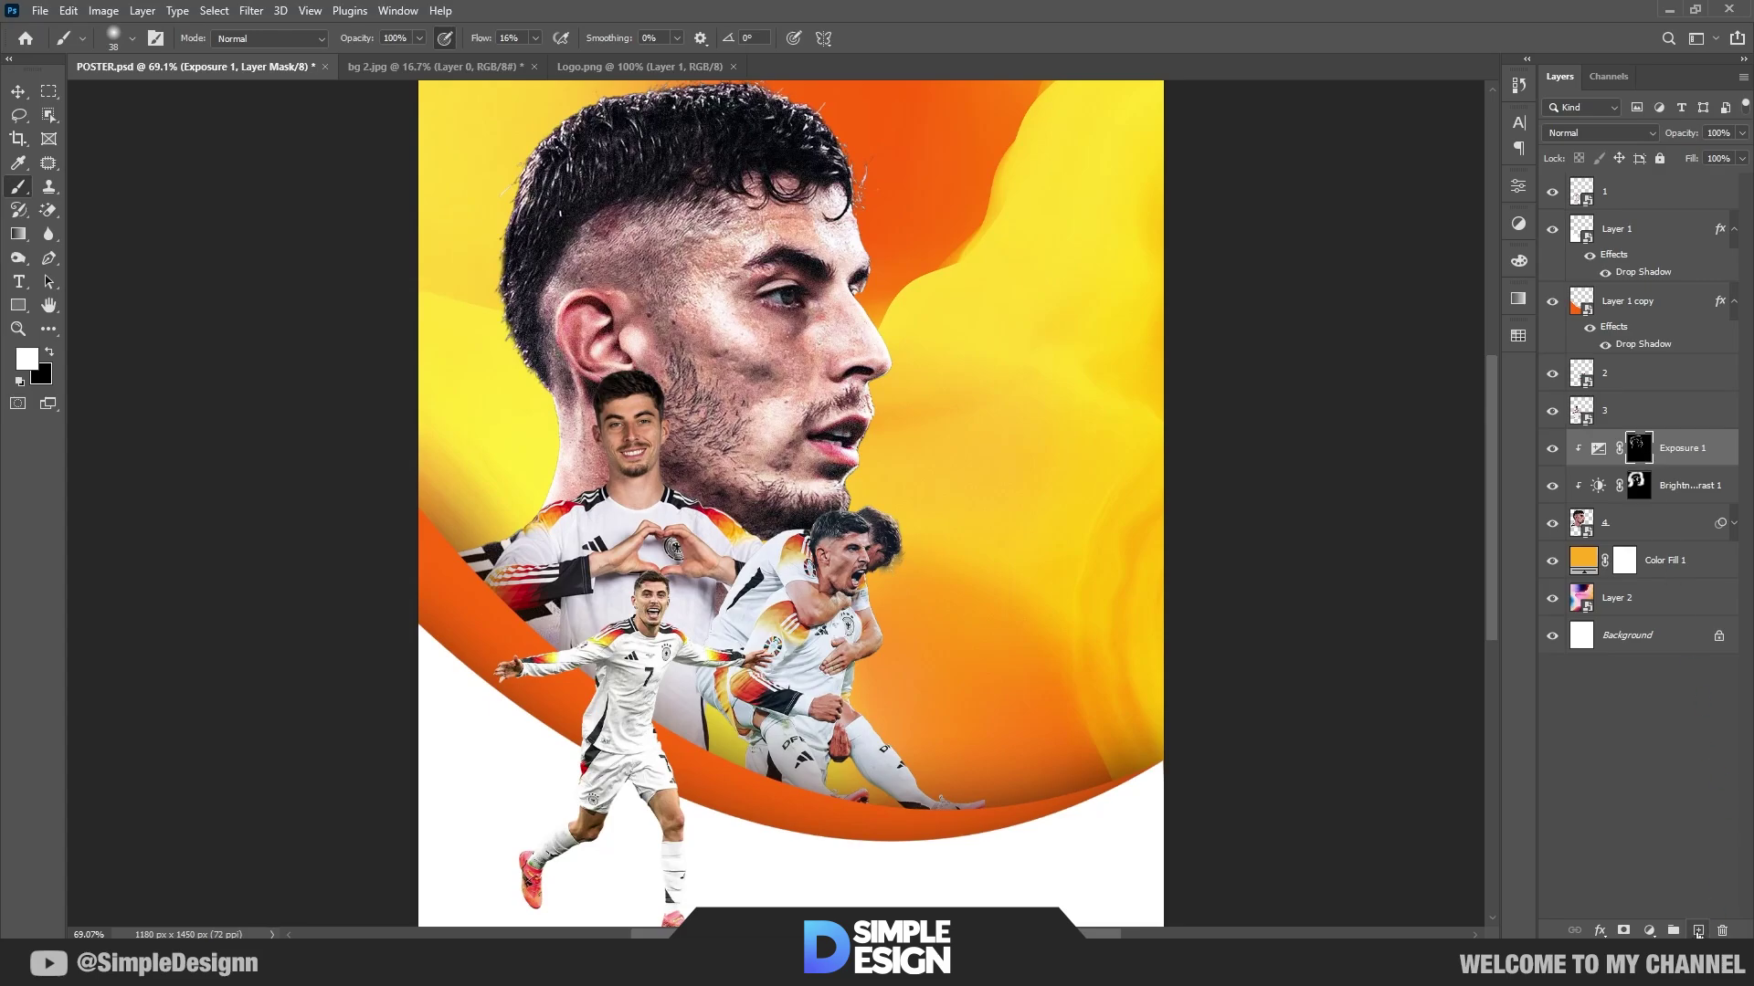
Step: Add a clipped new layer filled with 50% Gray and set to Overlay blending
click(1698, 931)
alt+click(1684, 463)
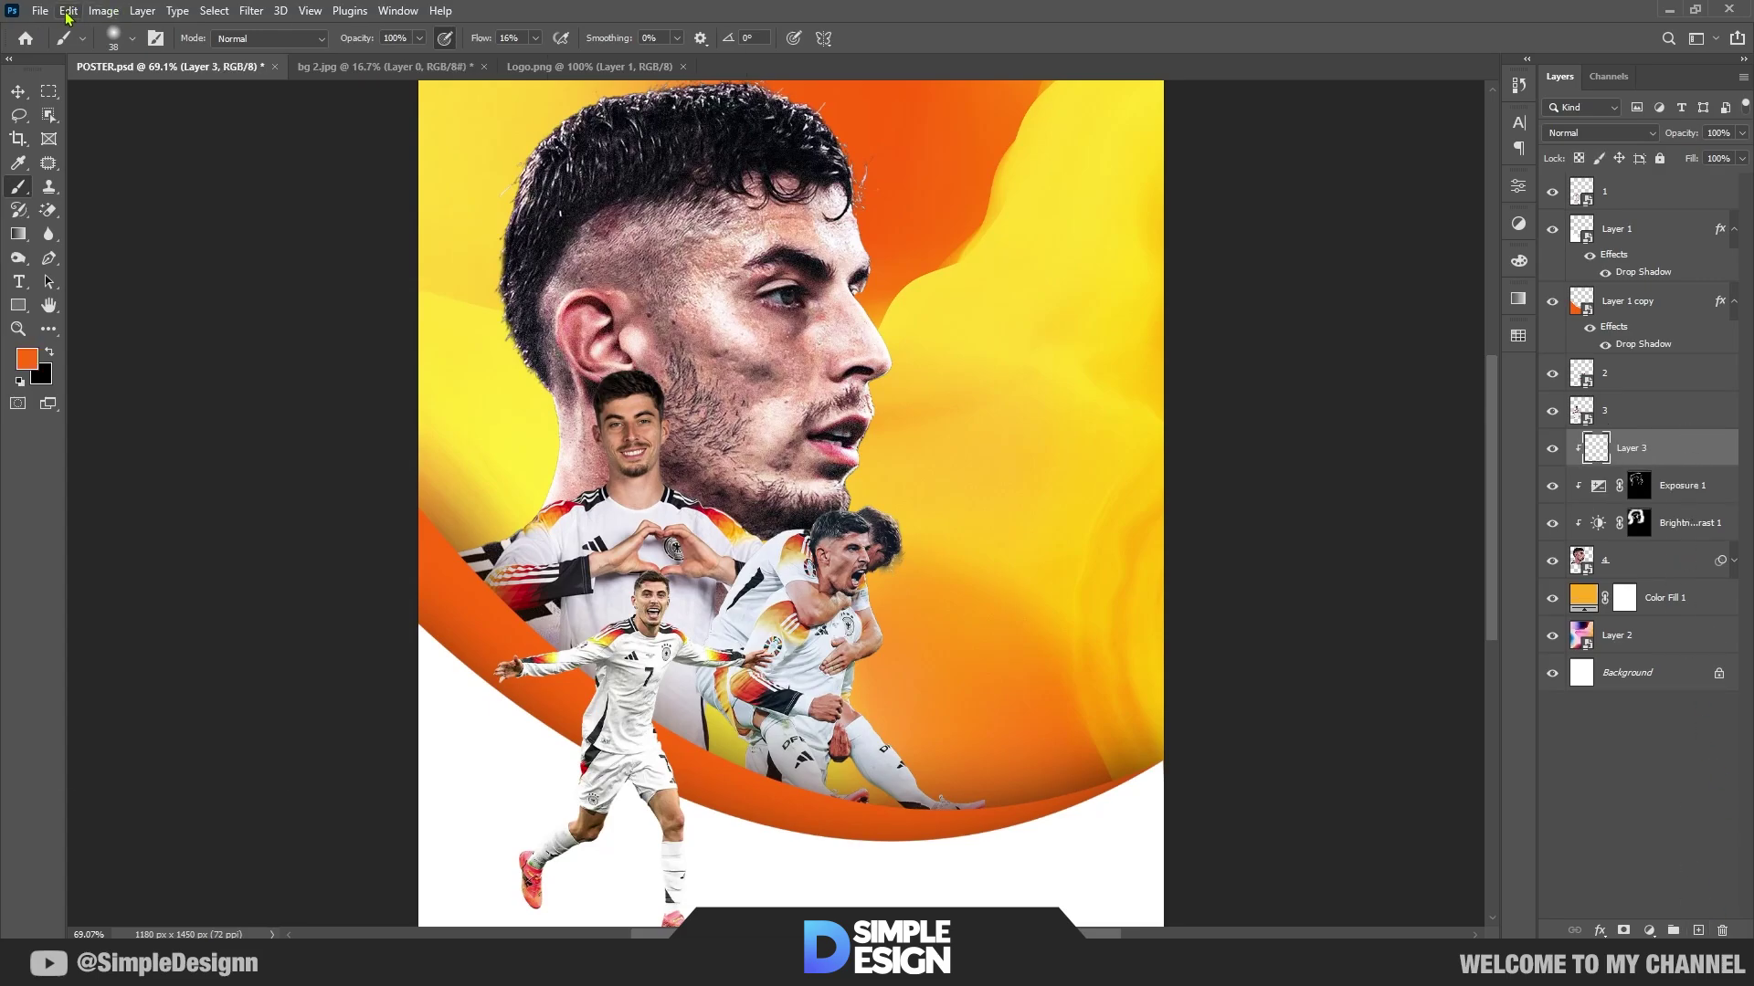
click(69, 11)
click(146, 299)
click(907, 255)
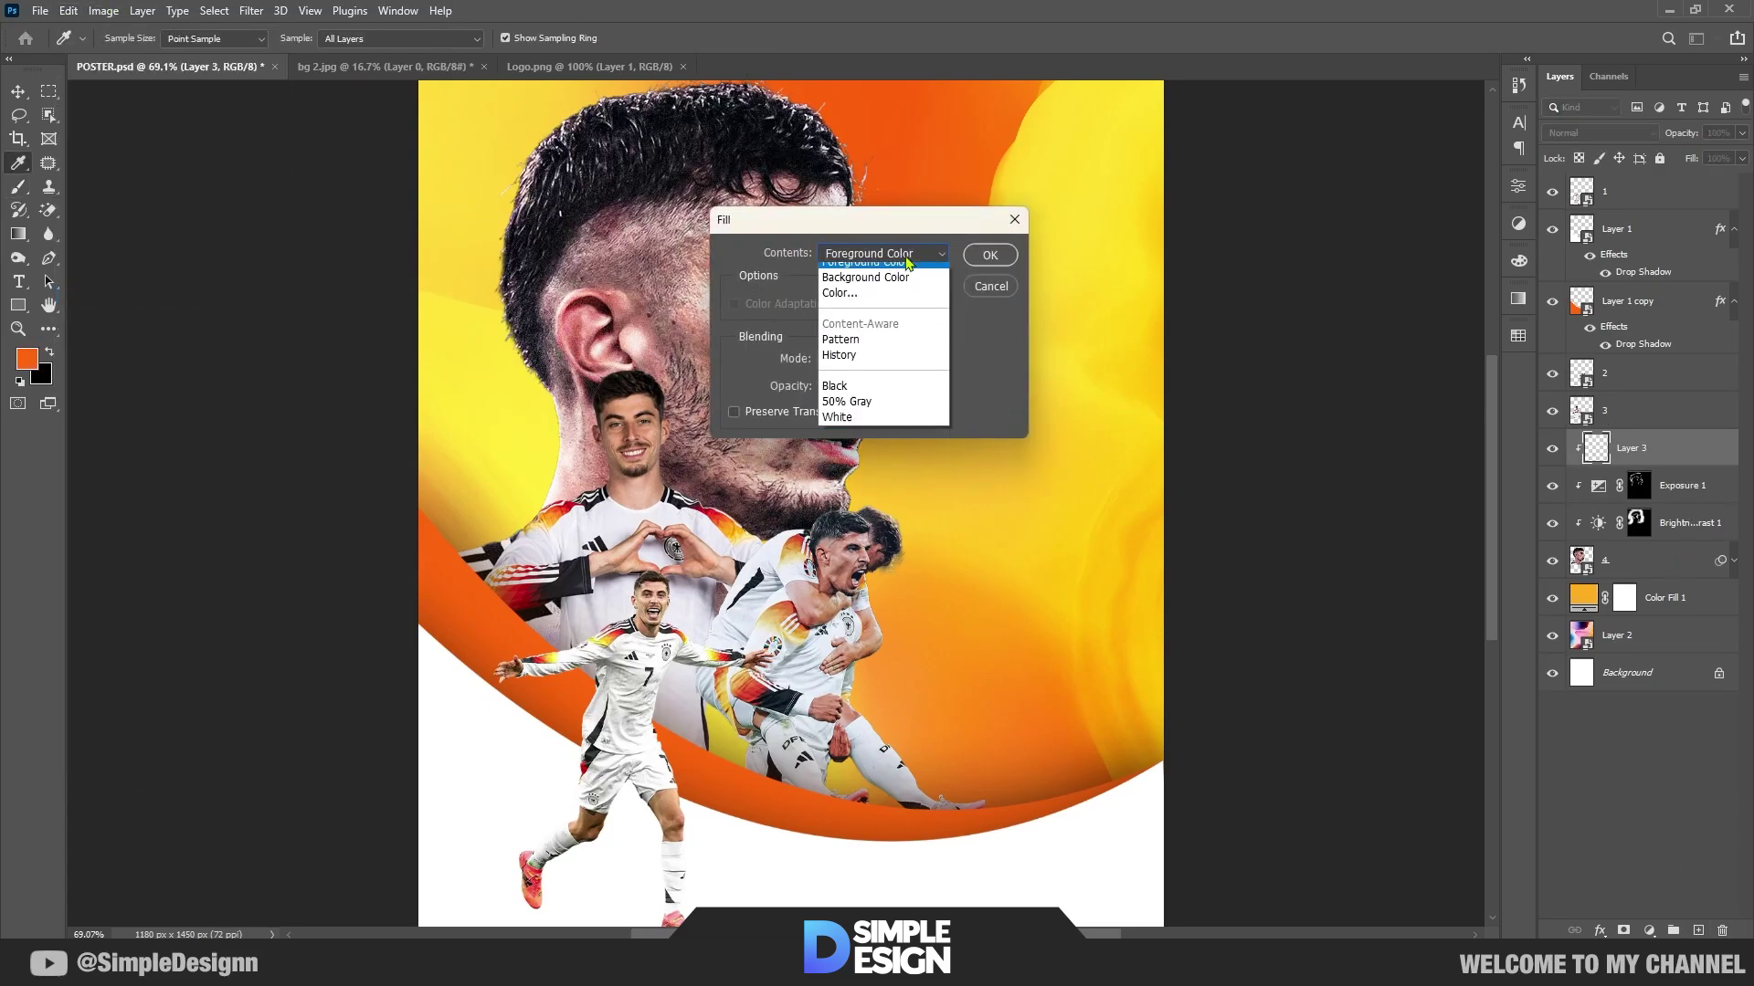
click(877, 402)
click(989, 255)
key(b)
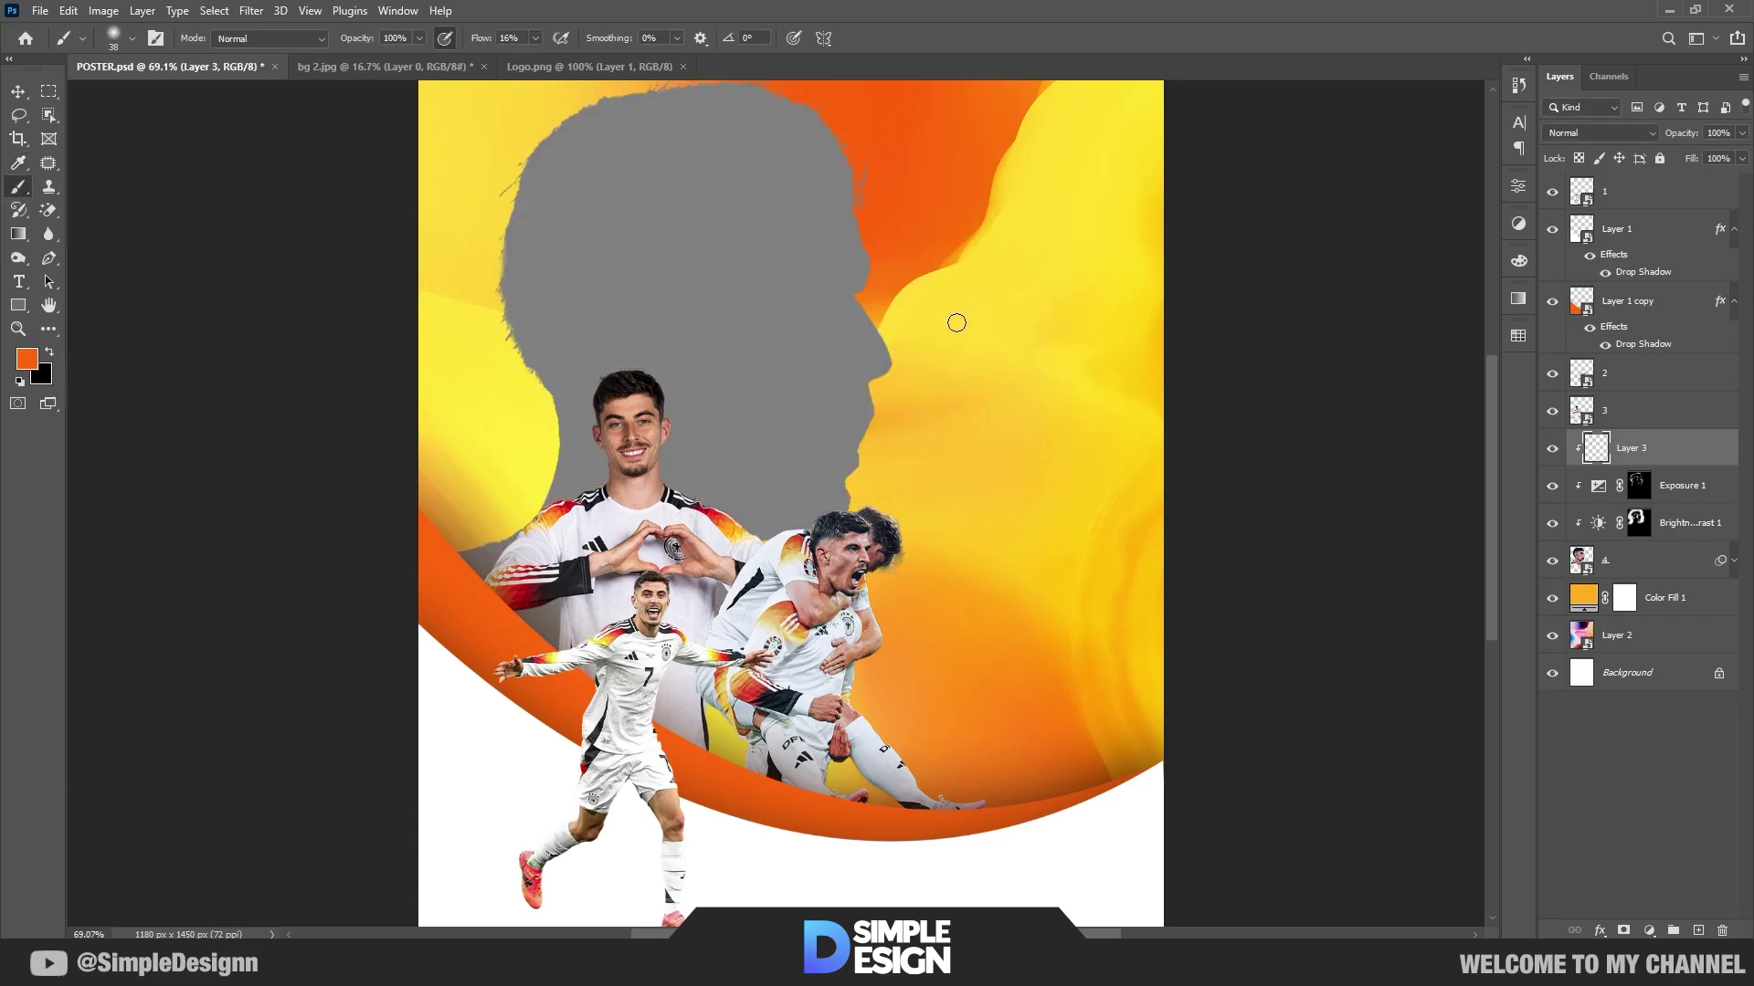
click(1598, 133)
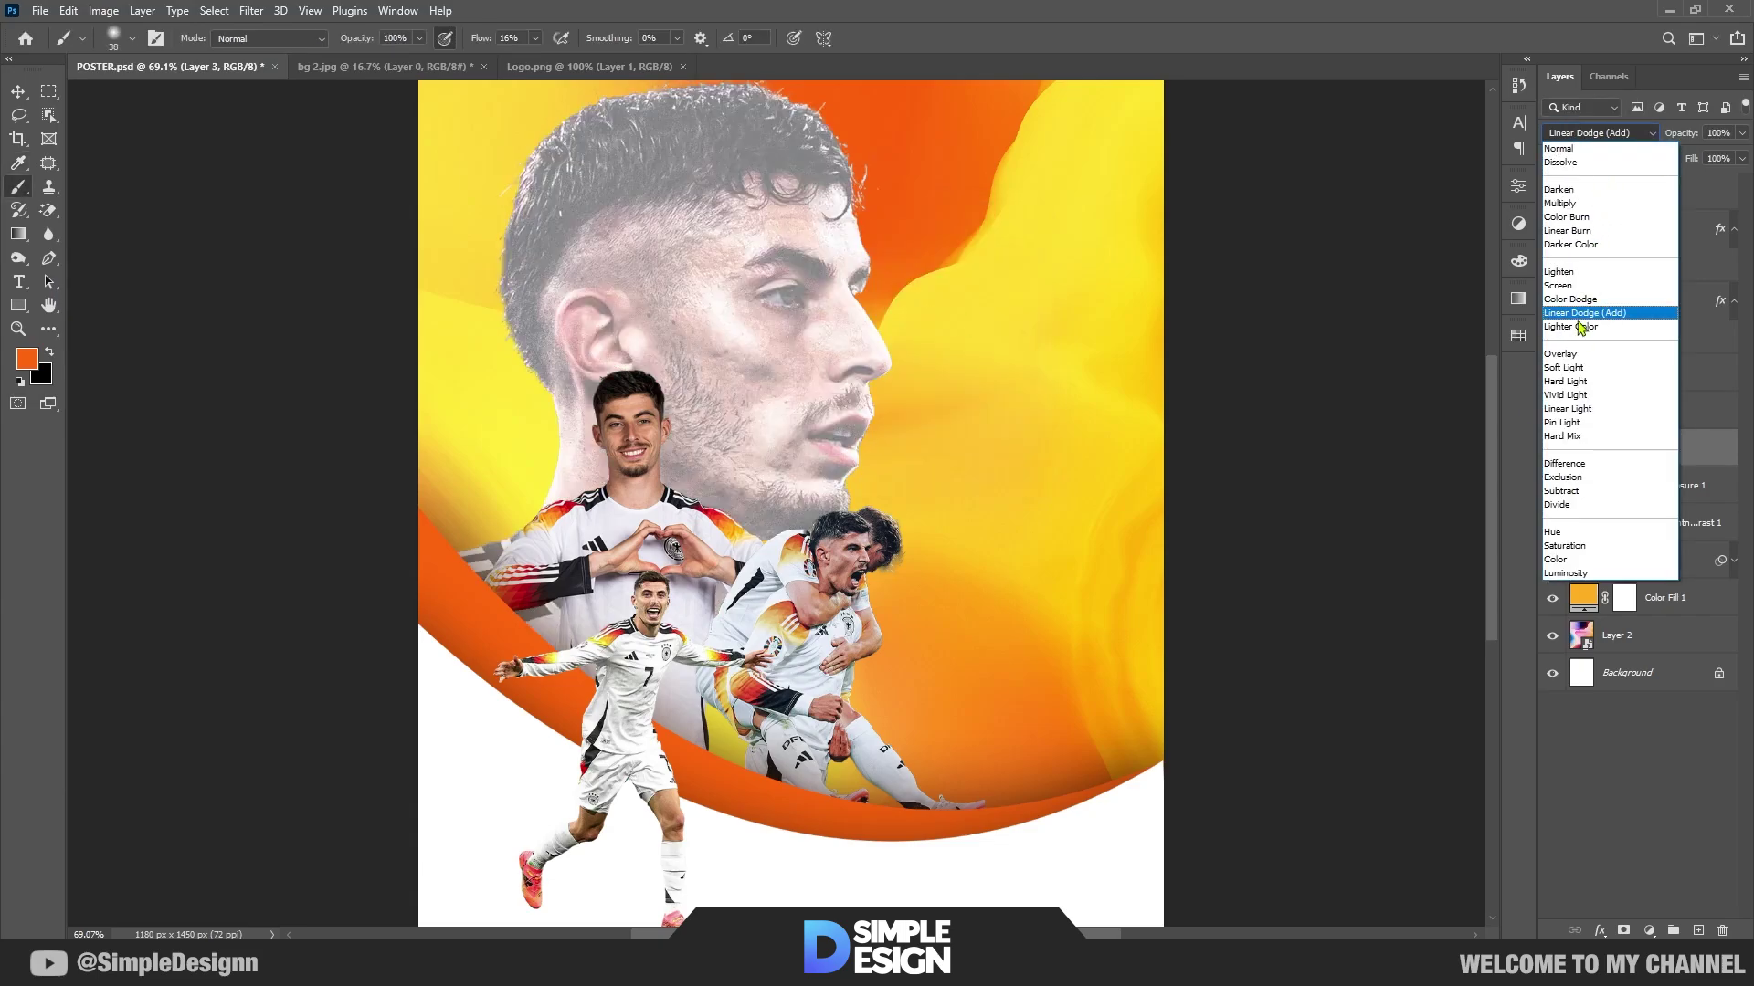
click(1590, 347)
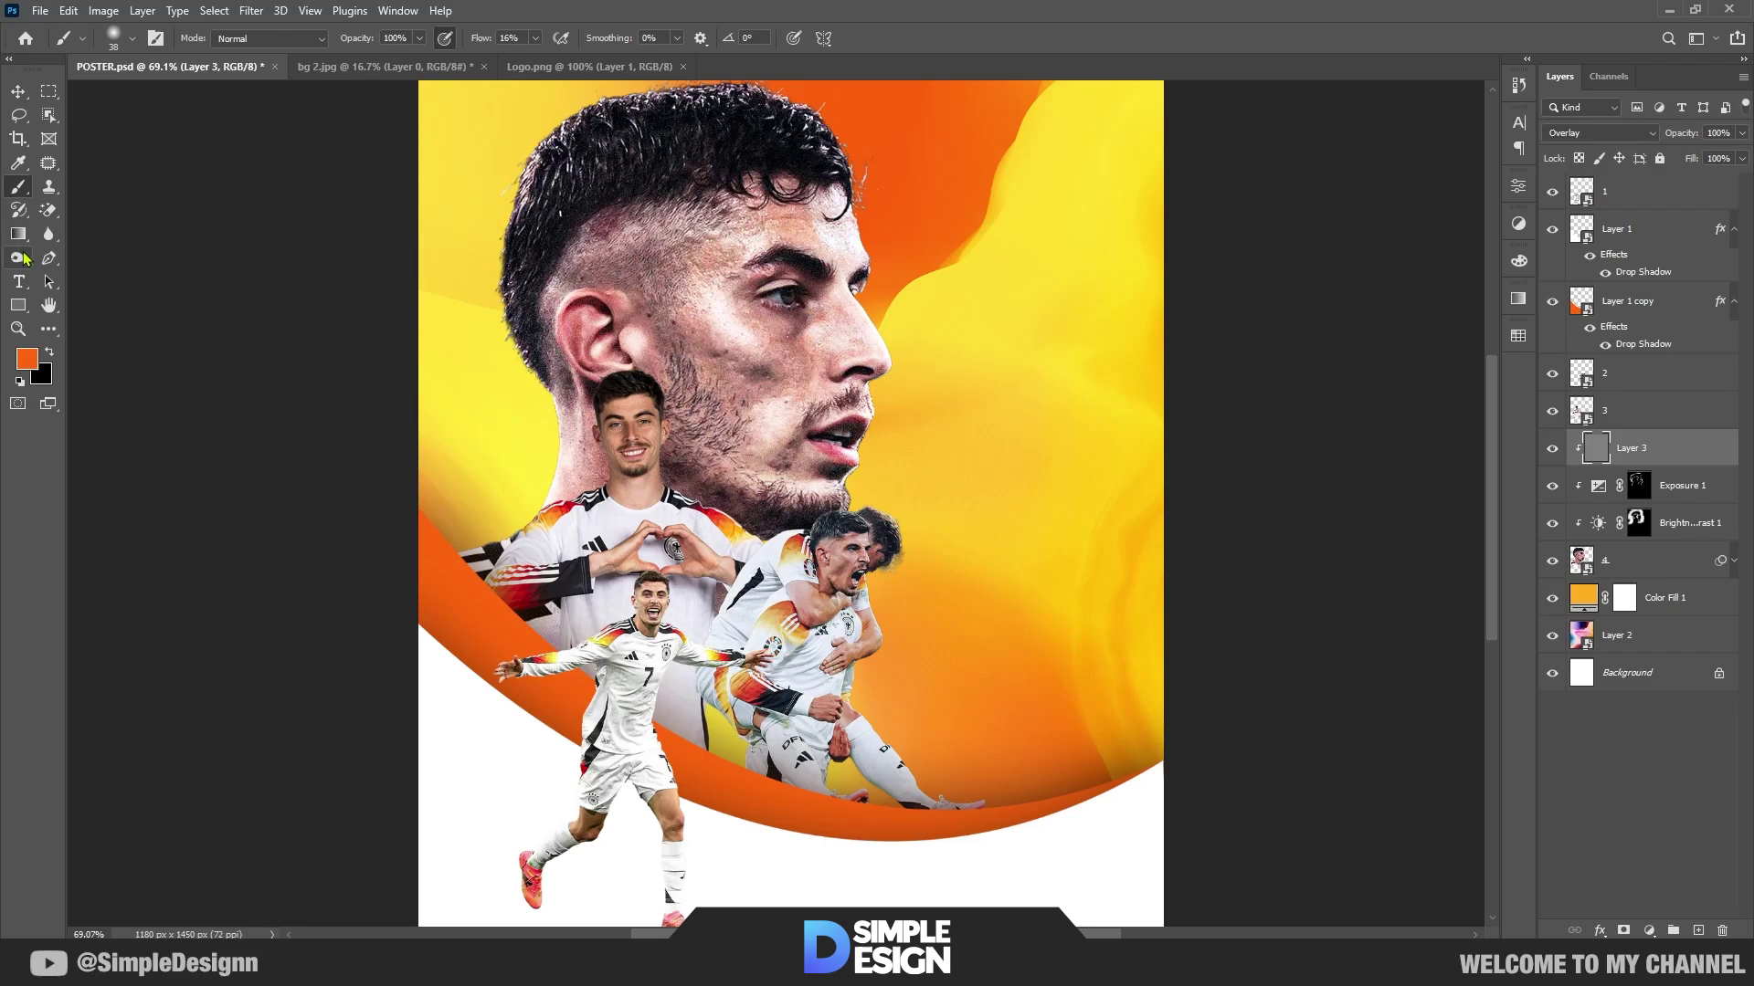
Step: Dodge the beard below the lower lip and burn the inner ear
click(17, 259)
scroll(768, 365, up, 5)
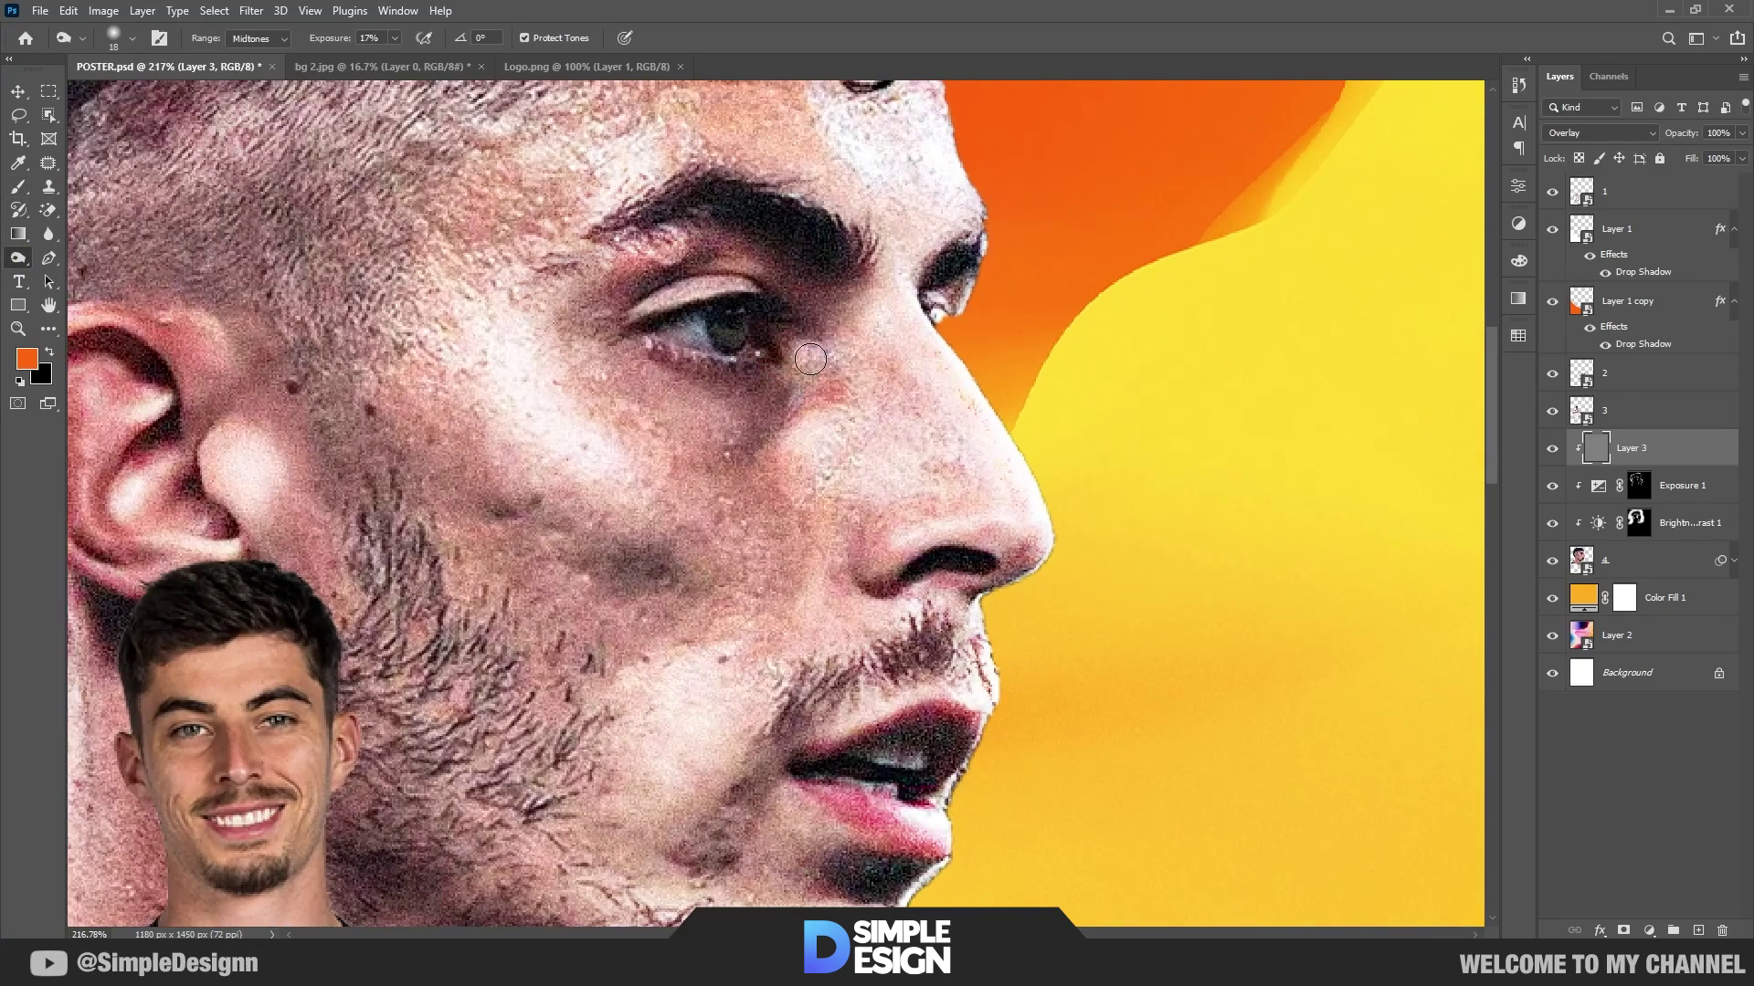
scroll(768, 365, up, 2)
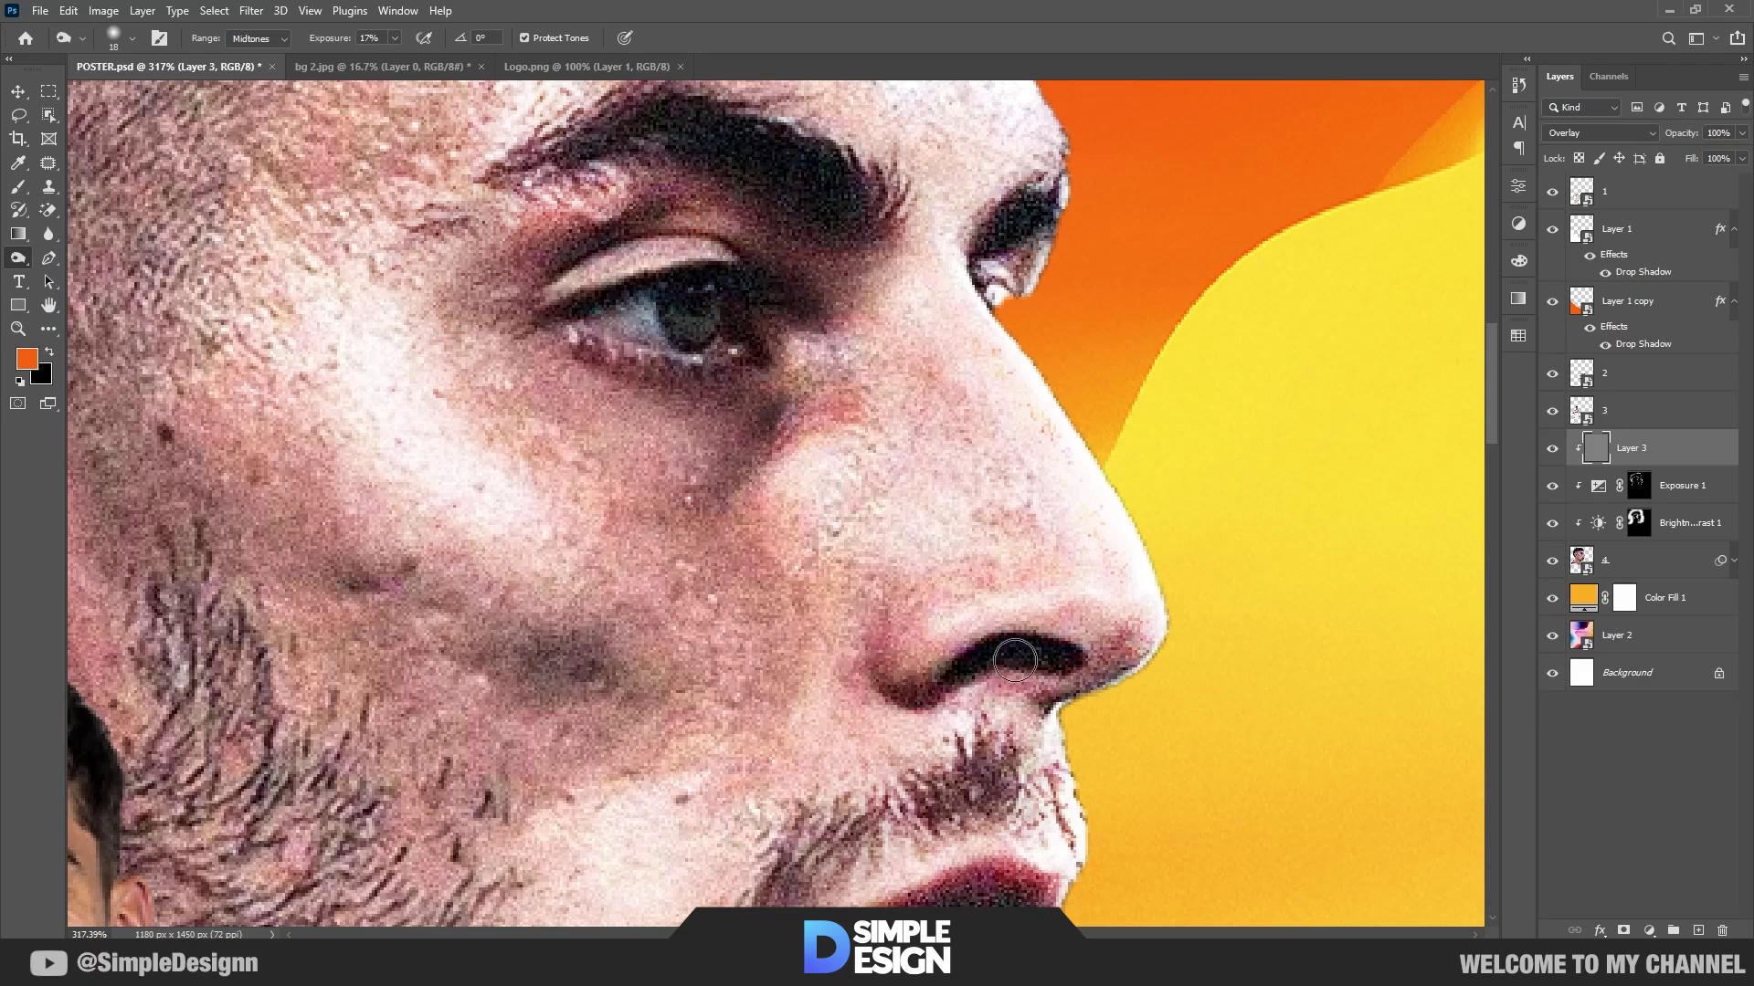
scroll(1016, 673, down, 3)
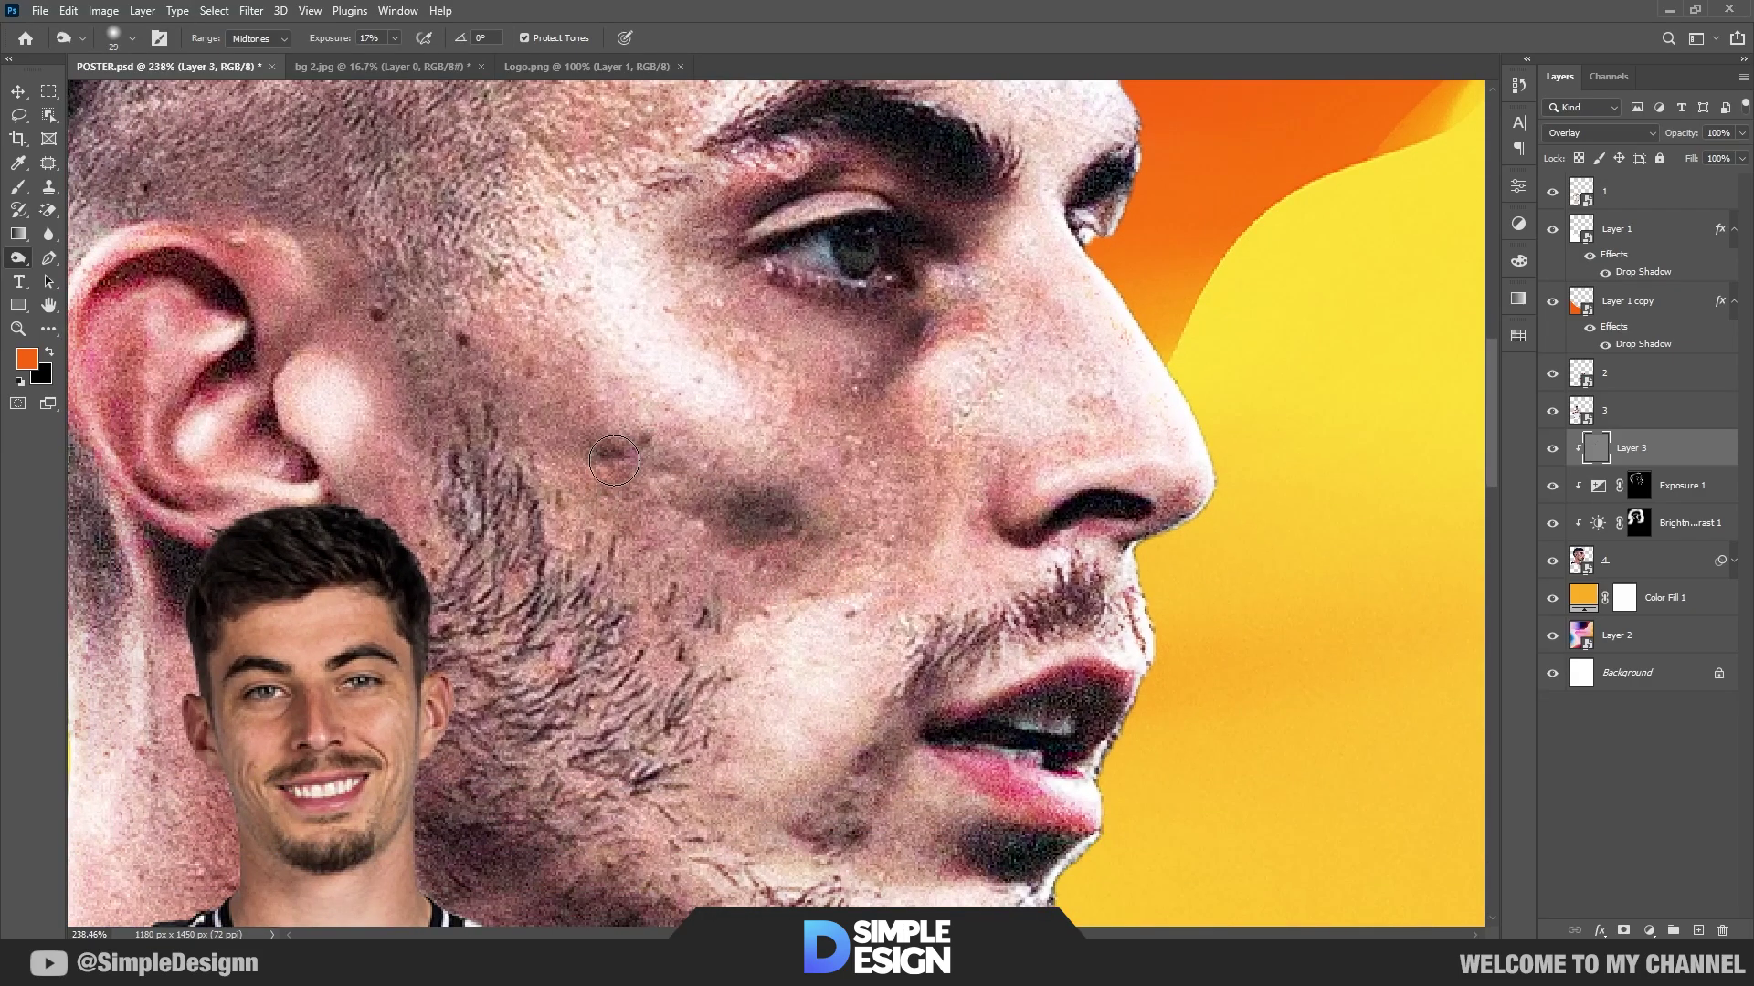
scroll(905, 572, down, 2)
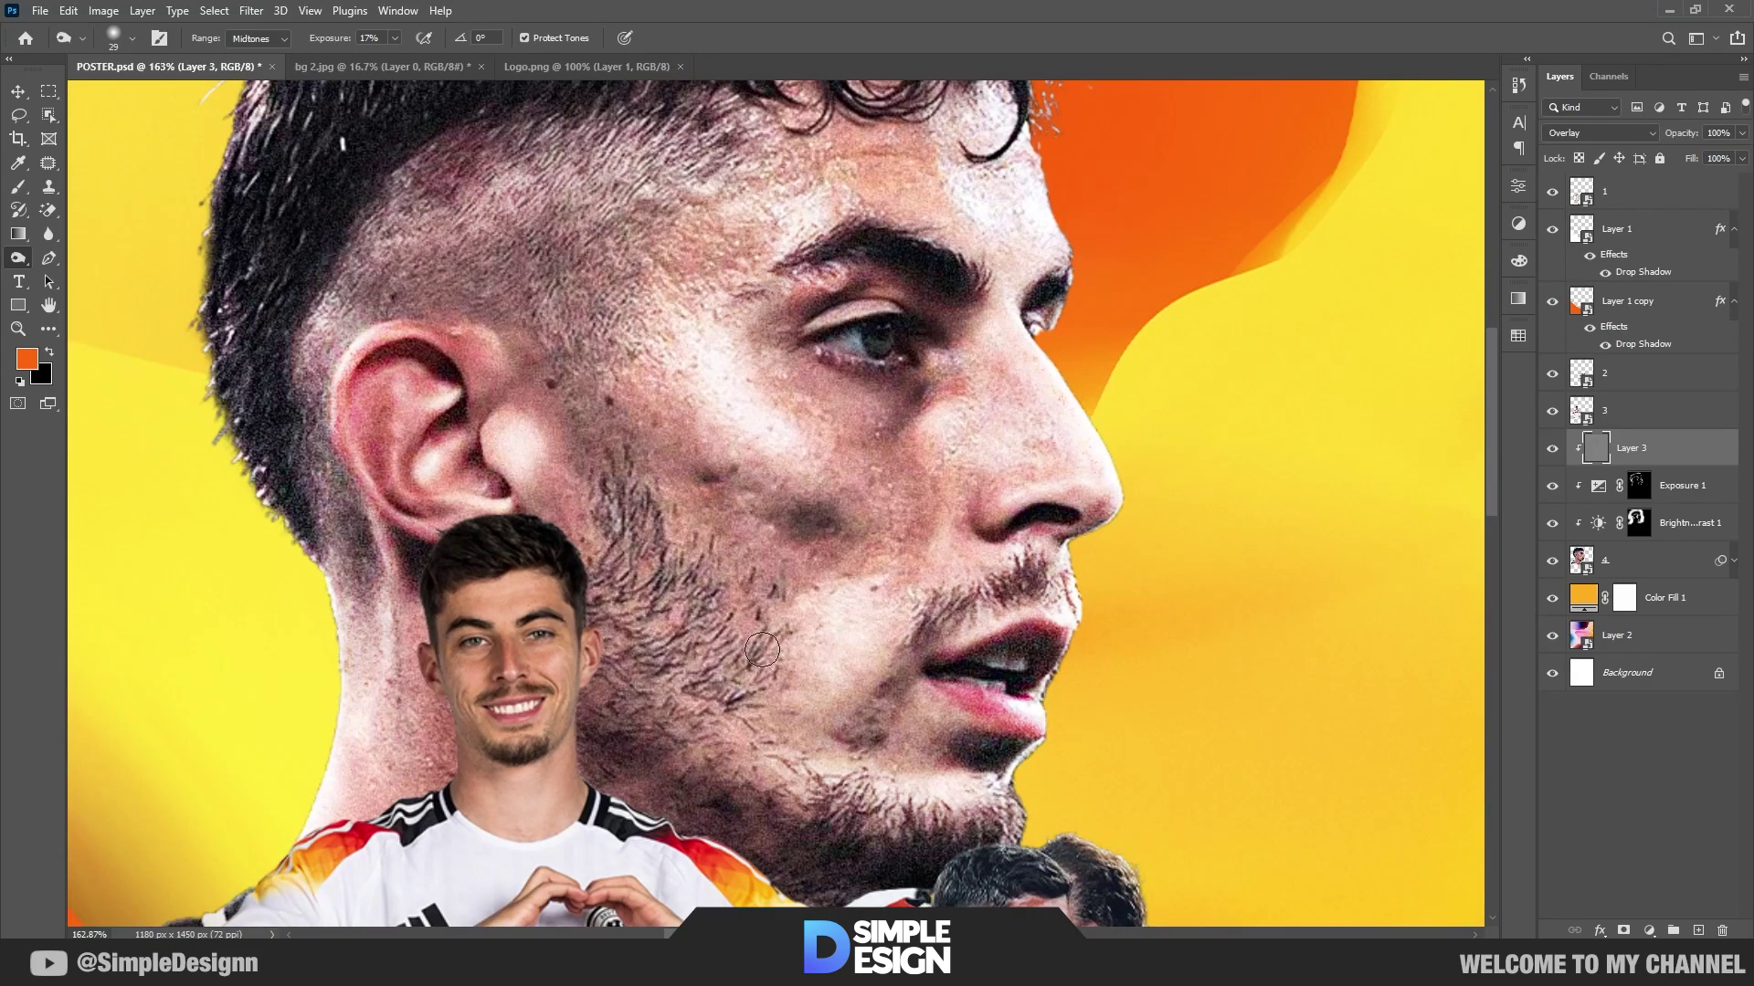
drag(859, 753, 950, 772)
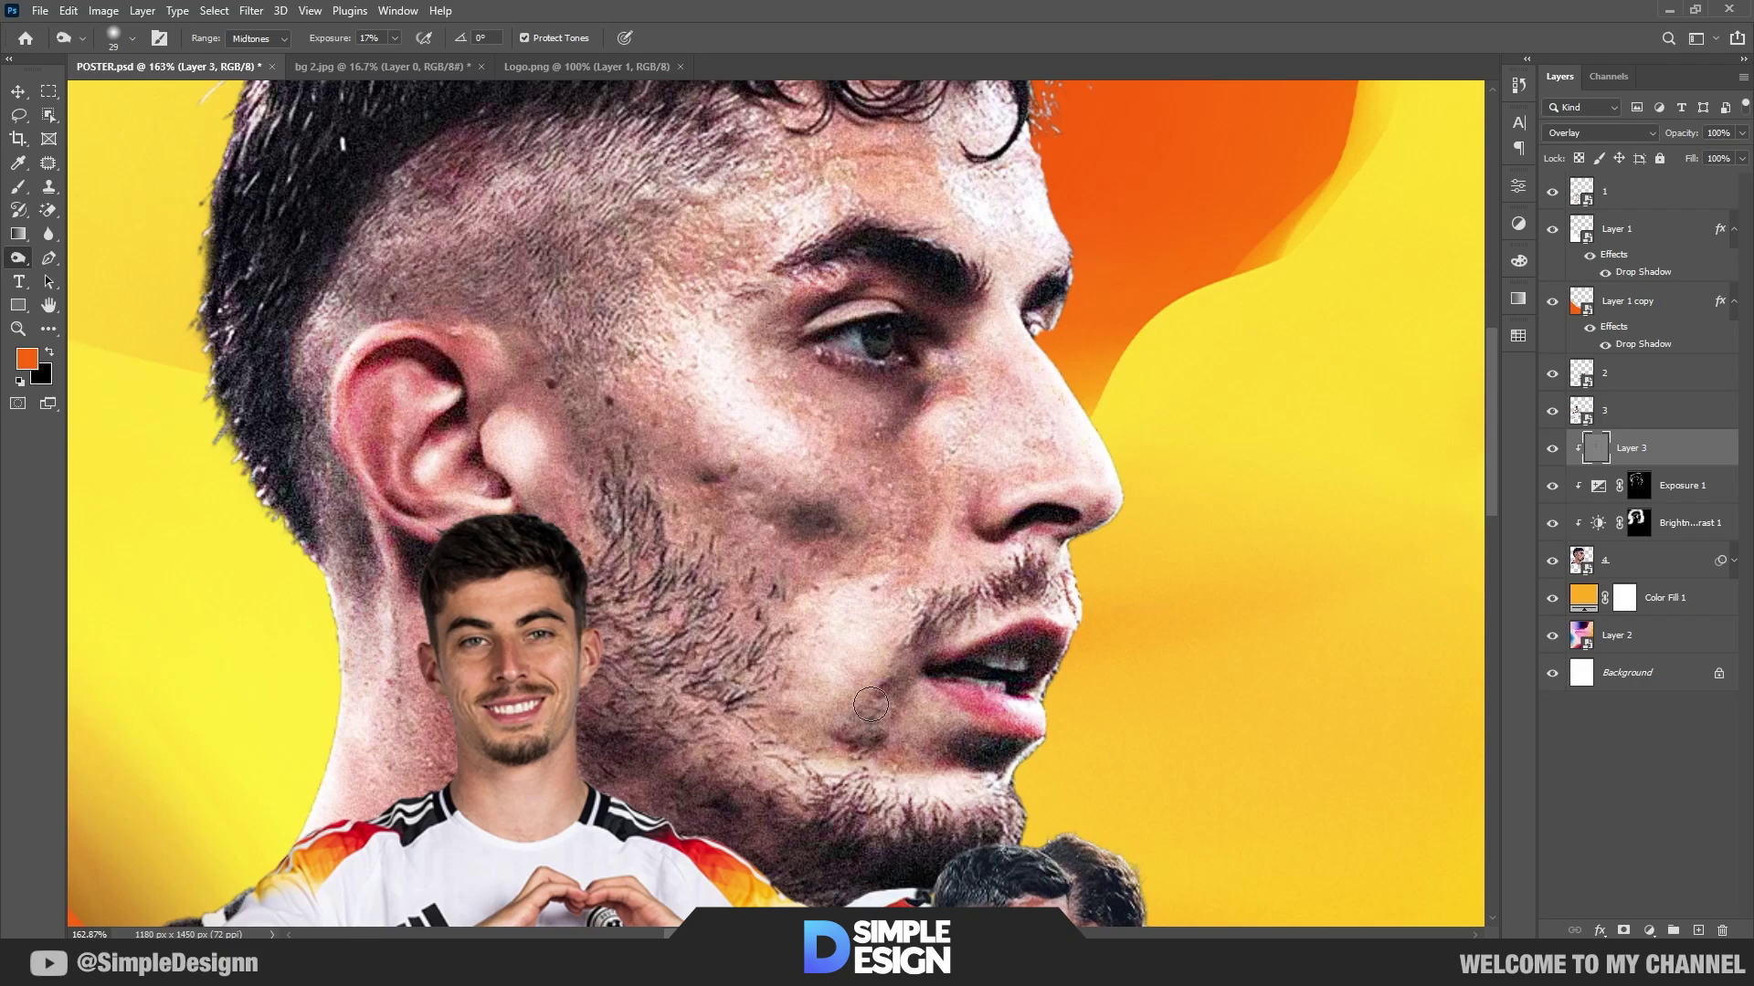
scroll(950, 731, down, 3)
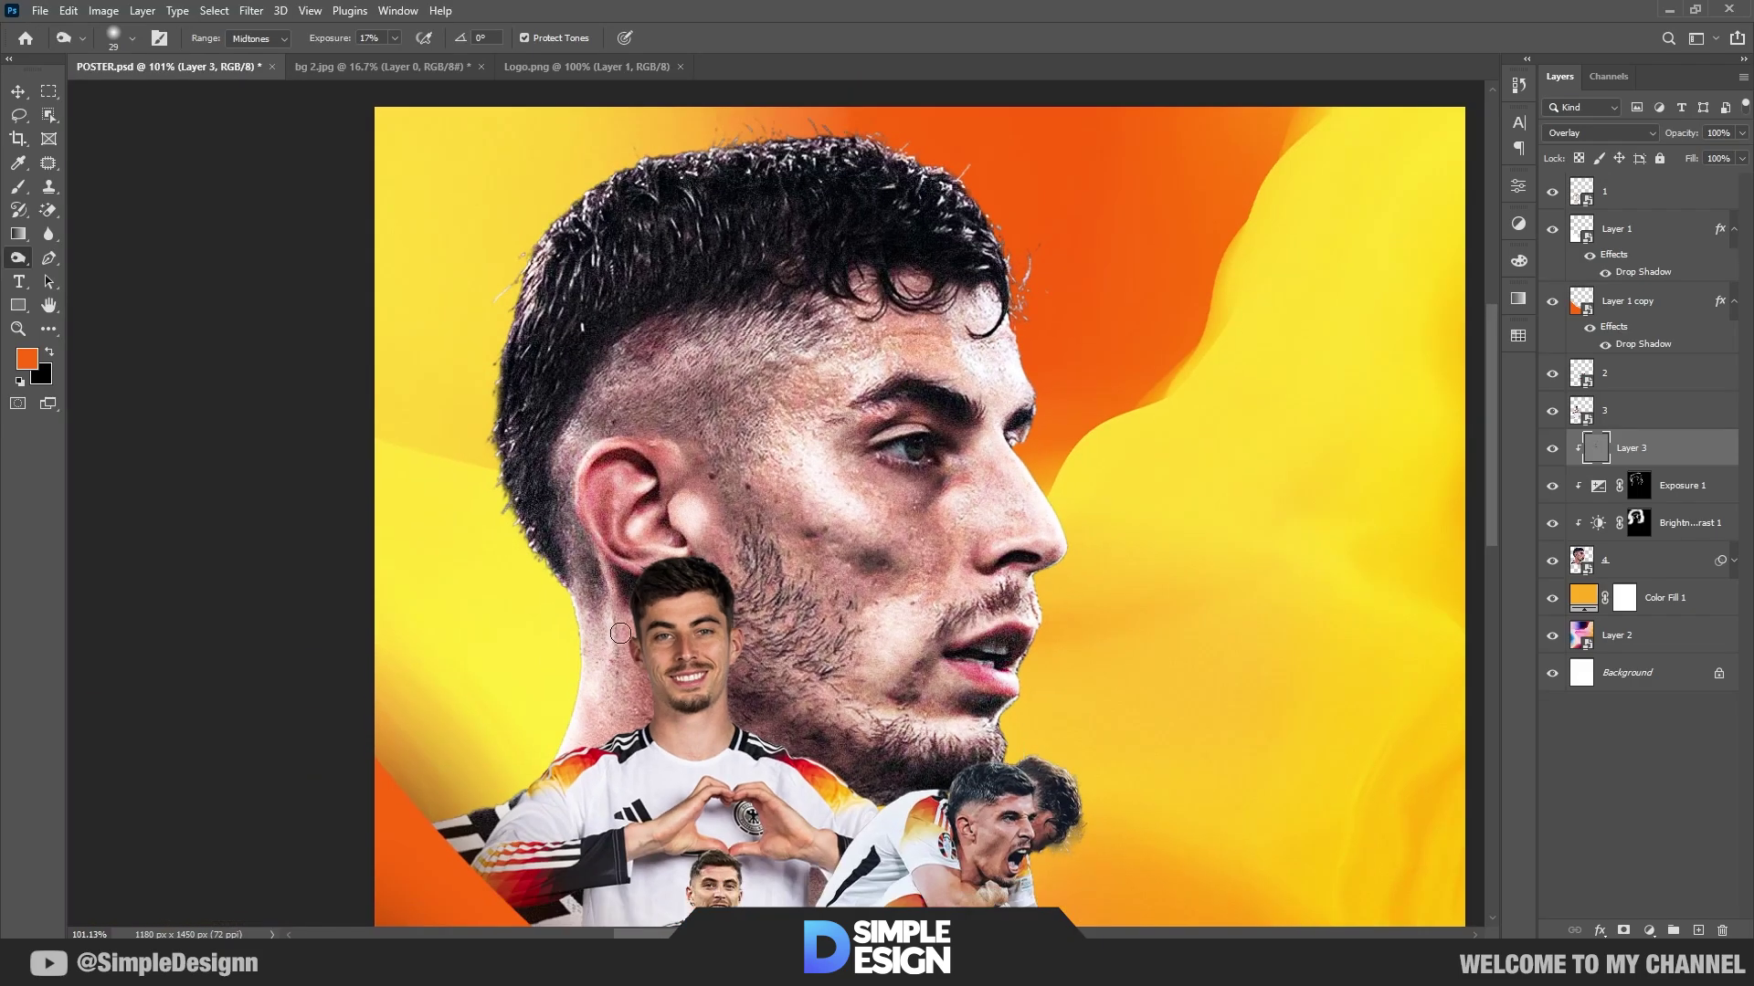
scroll(620, 633, up, 2)
scroll(612, 585, up, 3)
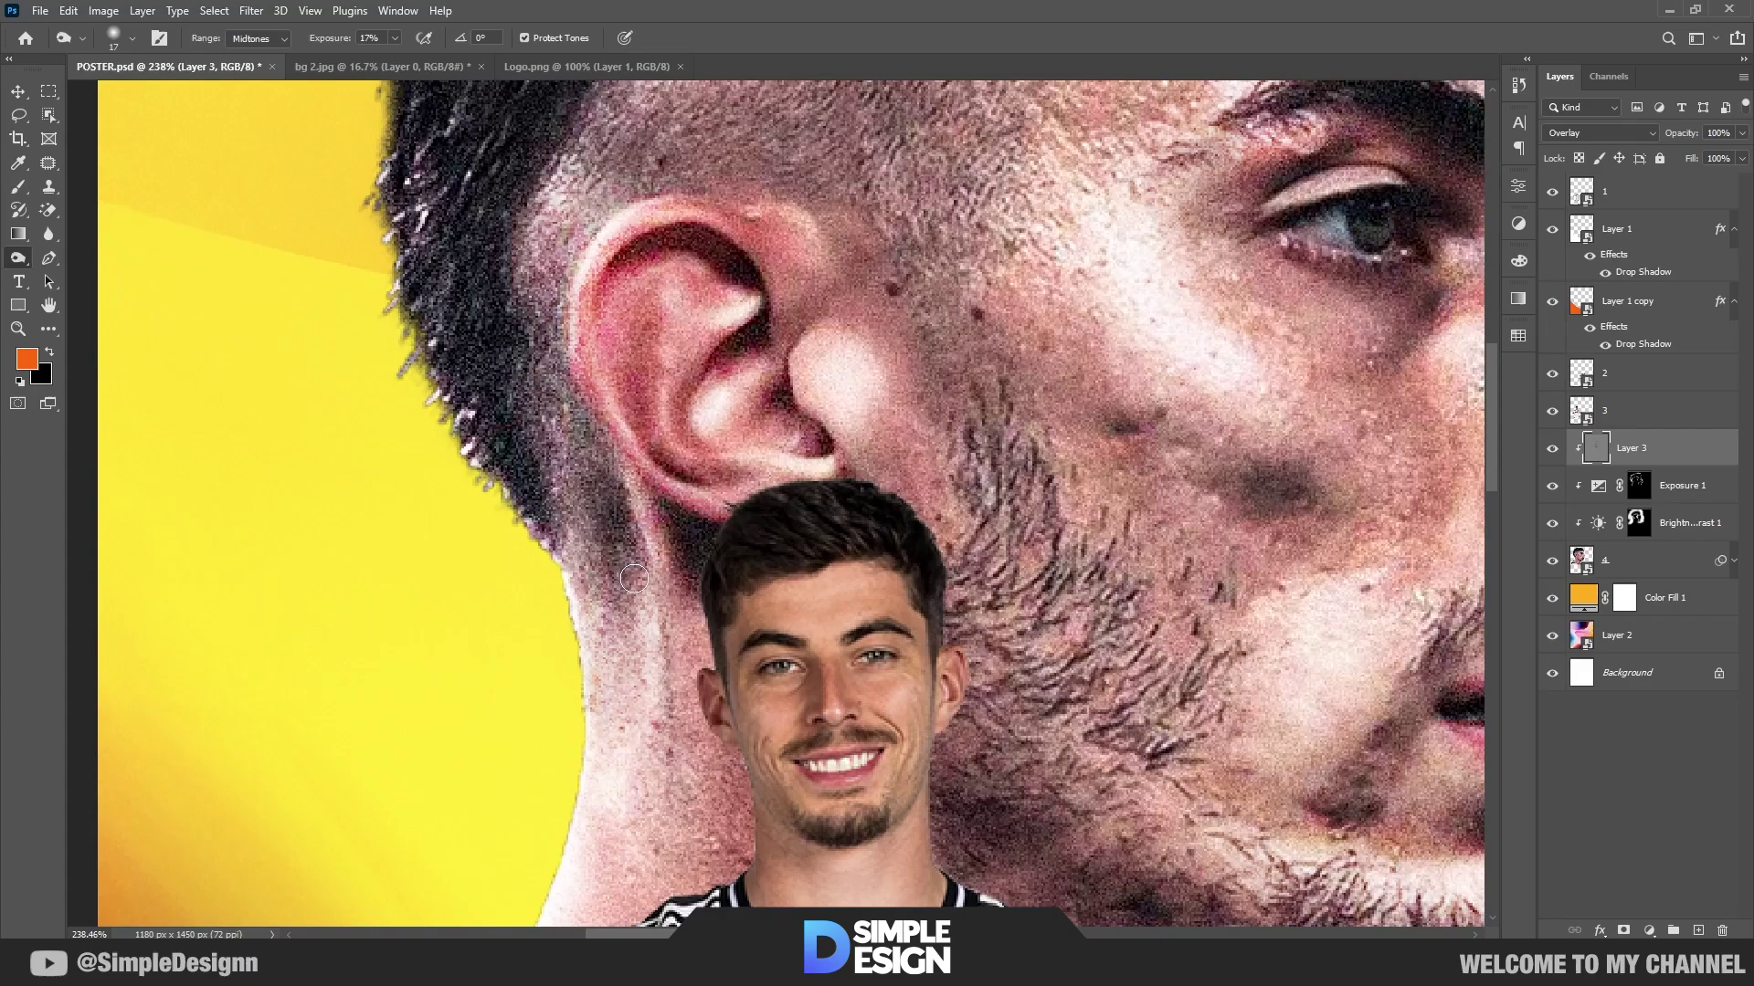
scroll(700, 532, up, 3)
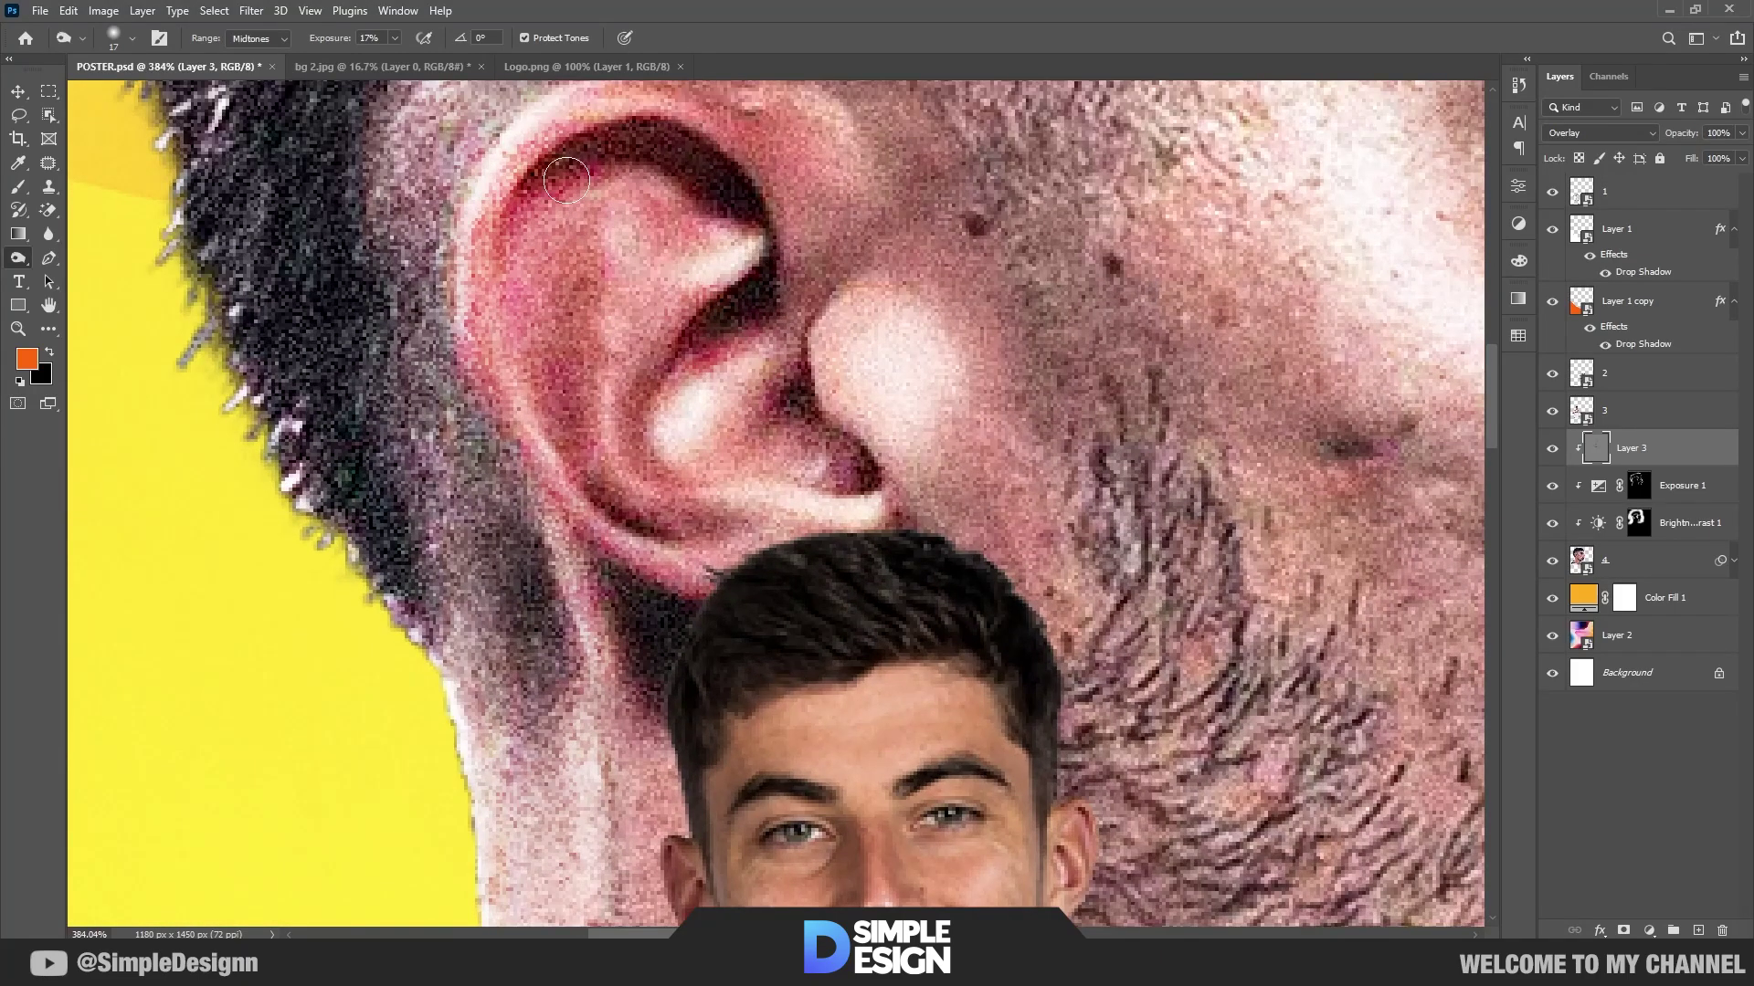
mouse_move(567, 180)
mouse_down()
mouse_move(572, 370)
mouse_move(1035, 594)
mouse_up()
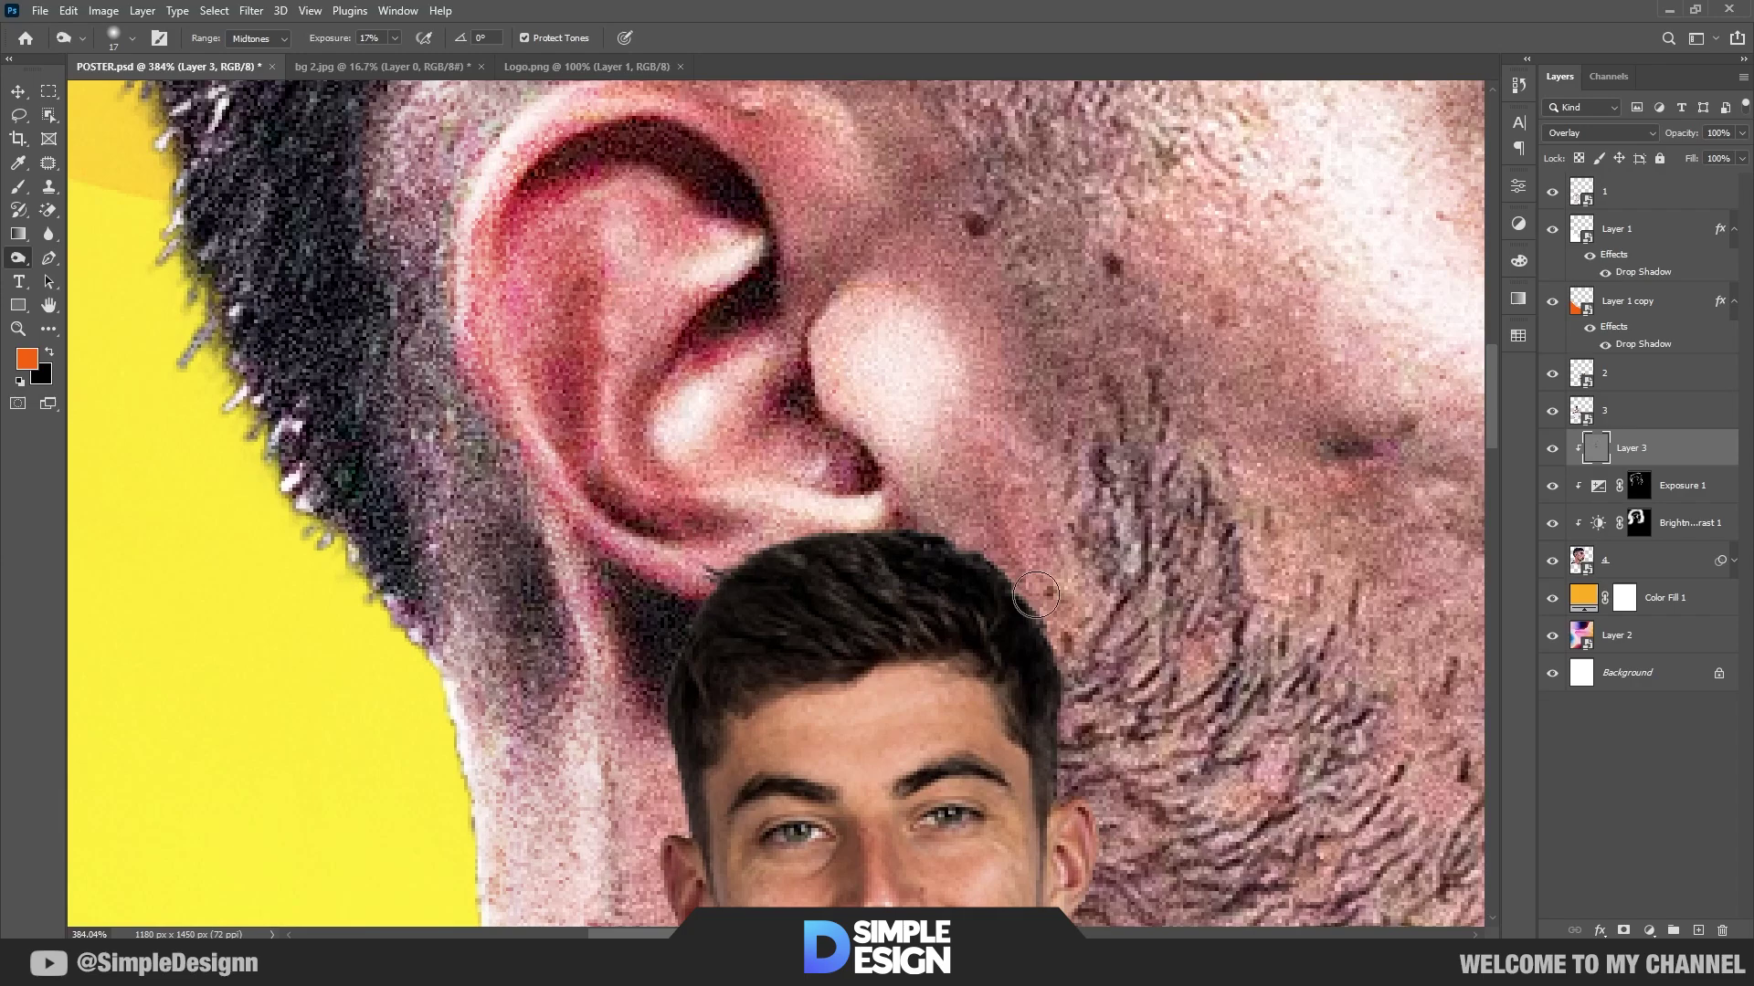
scroll(1002, 626, down, 3)
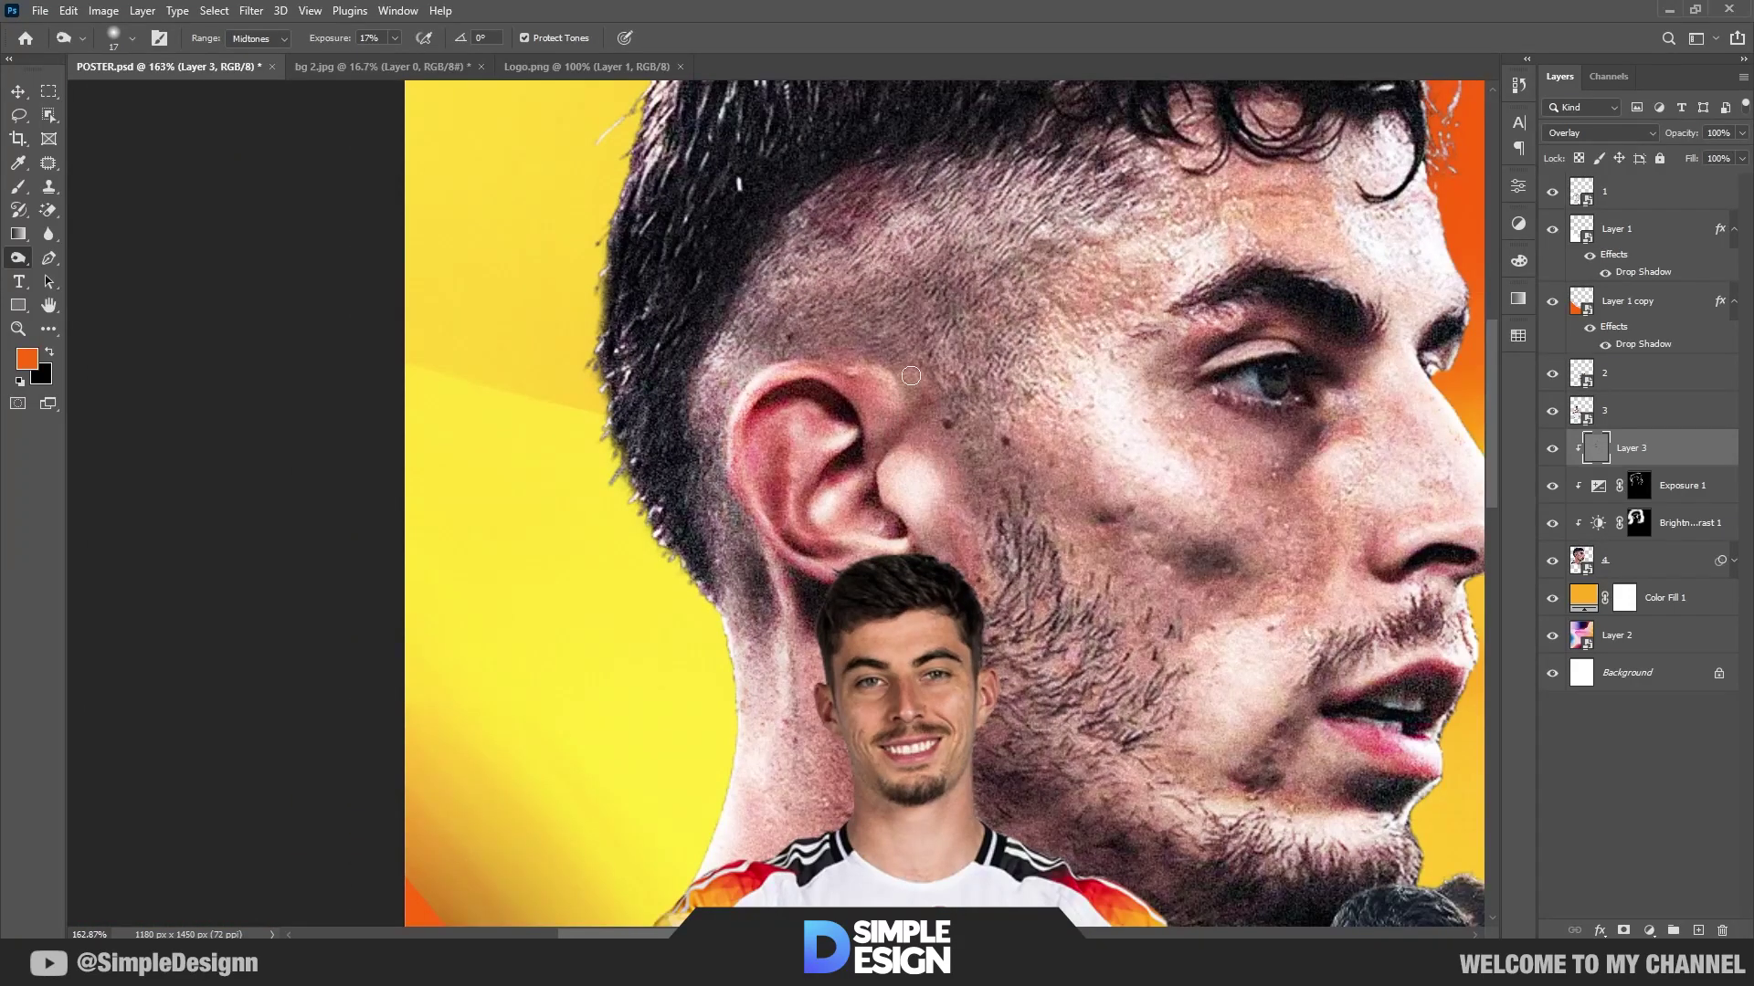
Step: With a much smaller brush, darken skin below the inner eye corner, above the eyelid and under the eye
drag(930, 359, 878, 561)
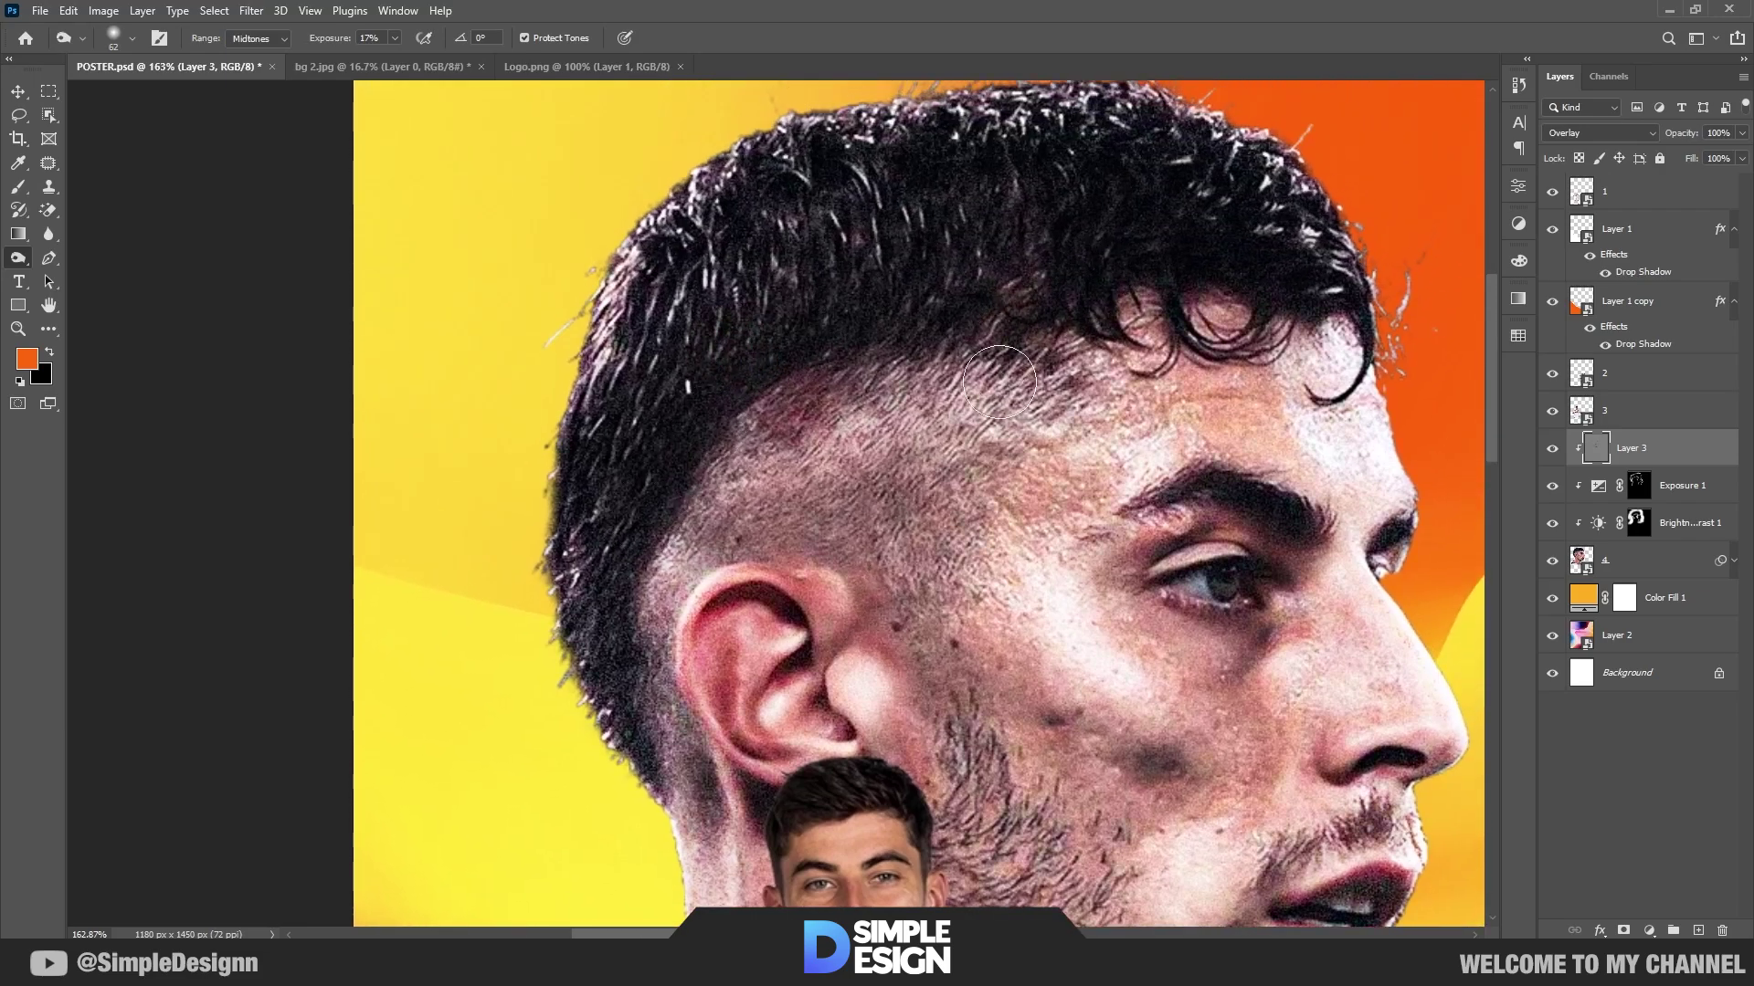
scroll(909, 486, down, 3)
scroll(909, 486, down, 5)
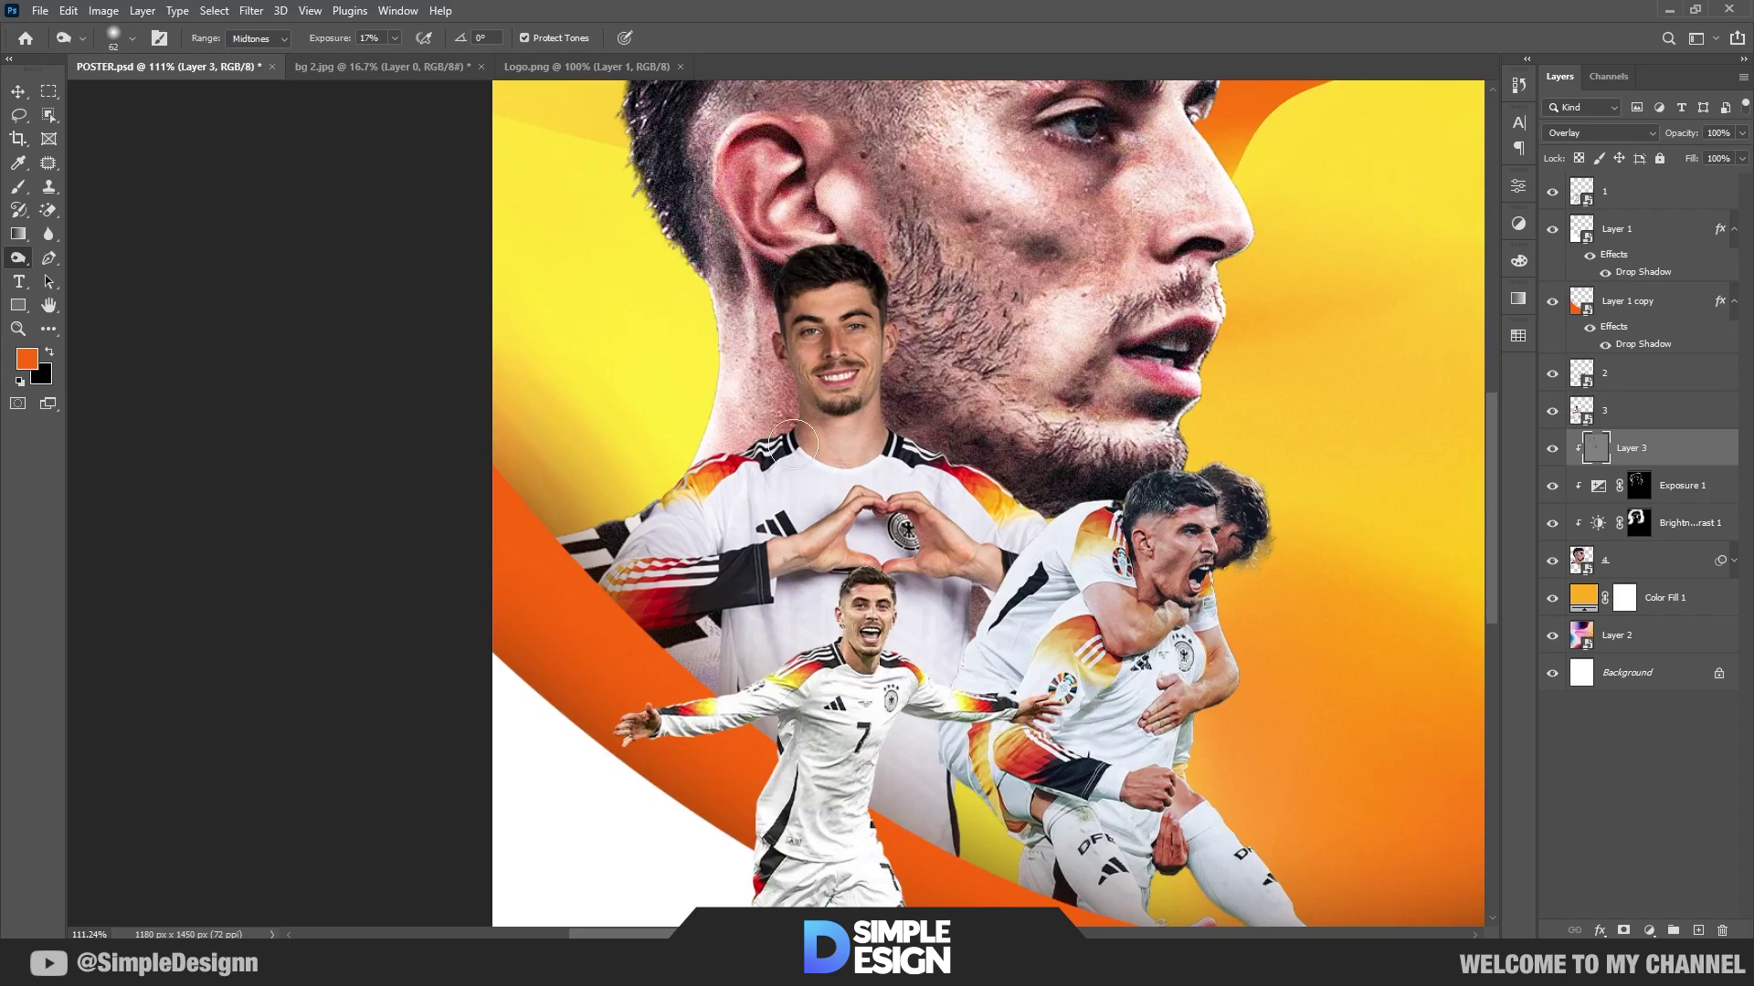
scroll(793, 445, down, 2)
scroll(793, 445, down, 1)
scroll(1076, 391, up, 5)
scroll(1095, 379, up, 2)
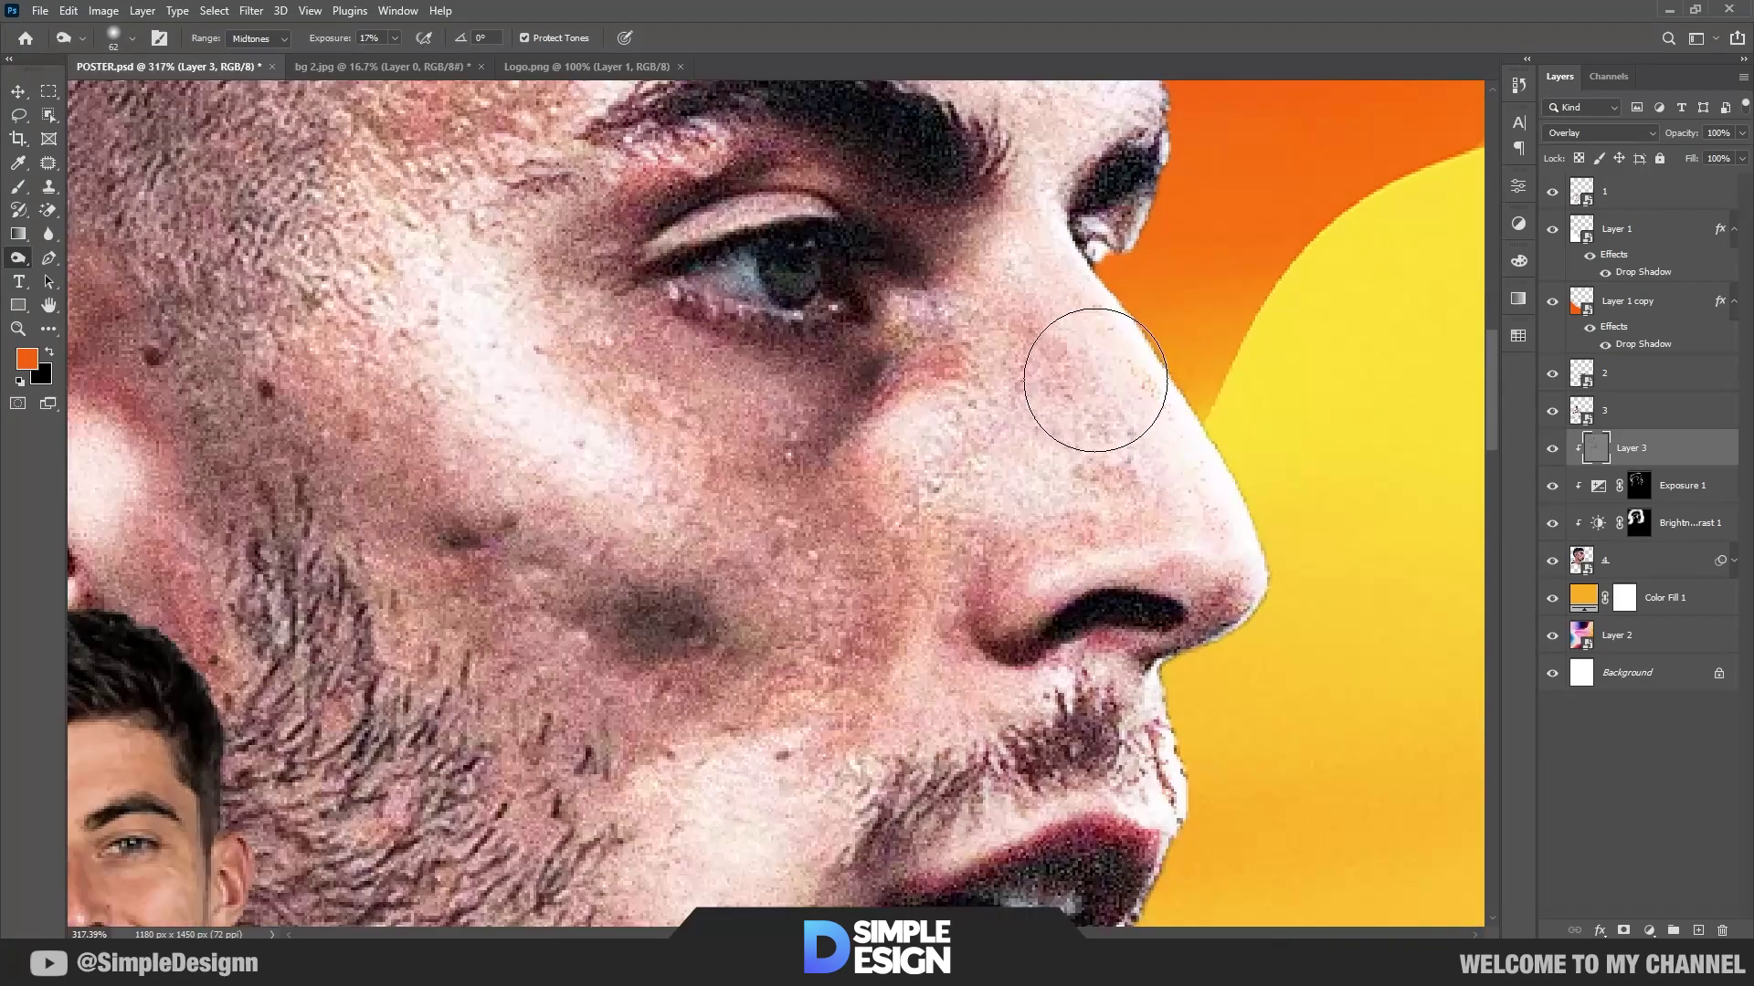
drag(1124, 473, 1078, 475)
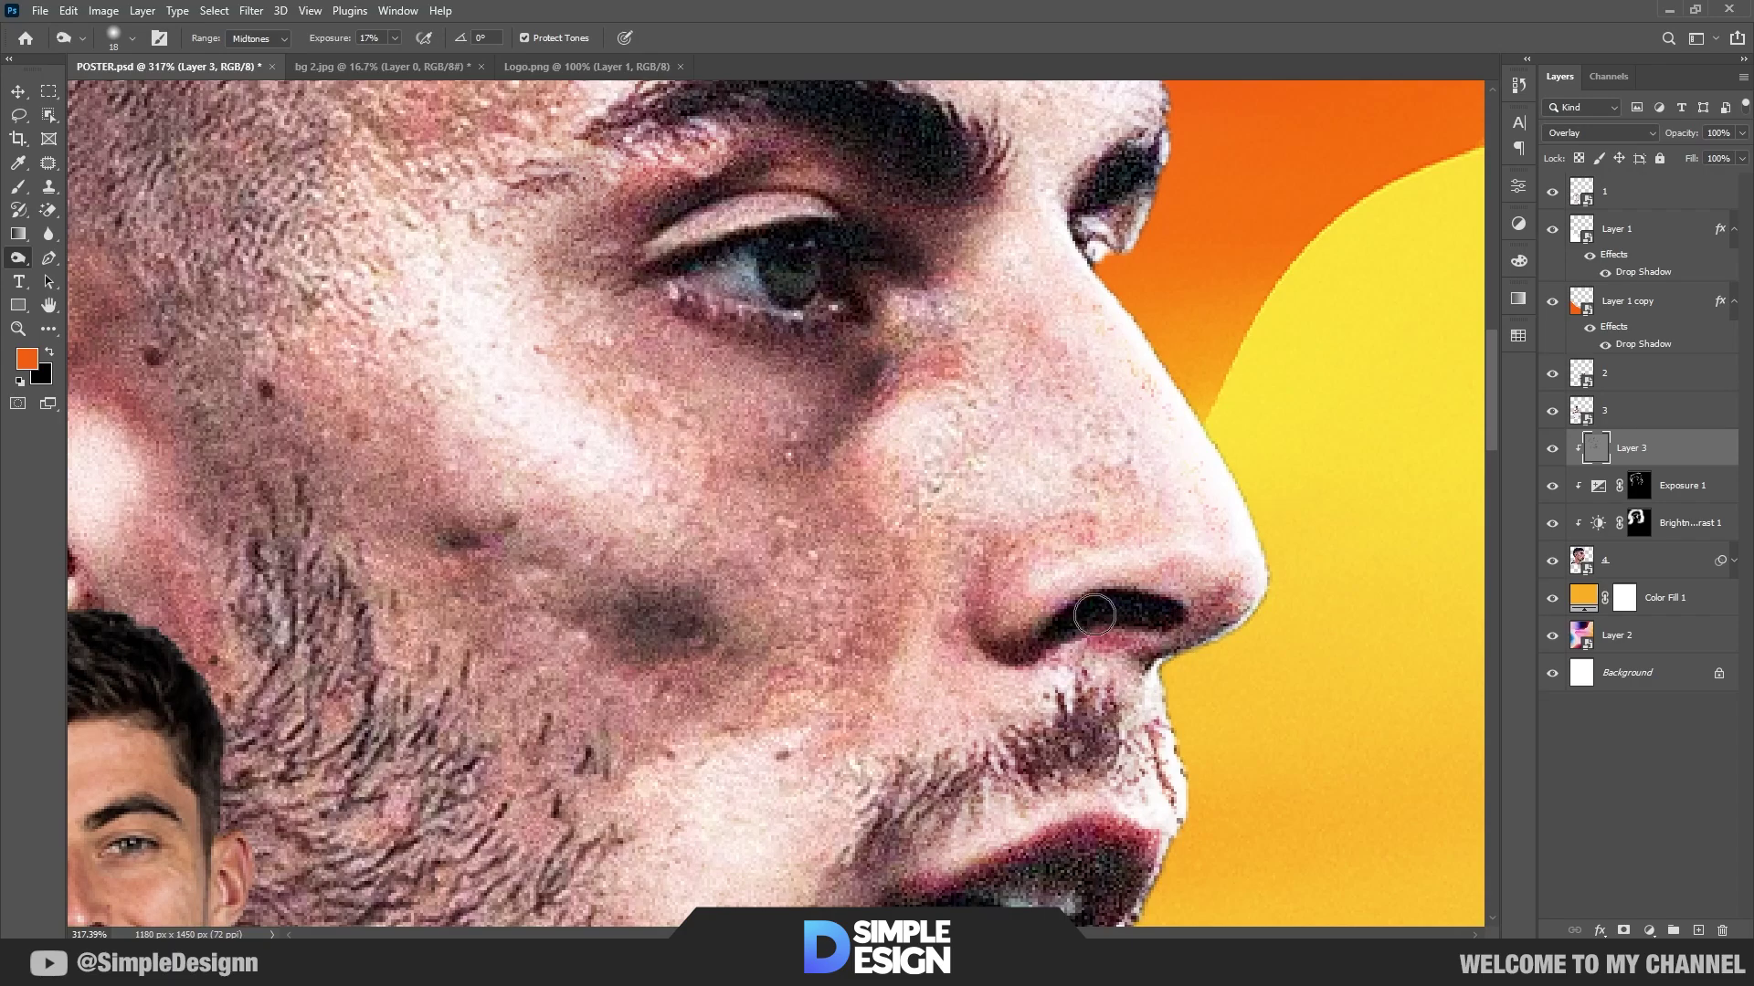
drag(953, 270, 885, 206)
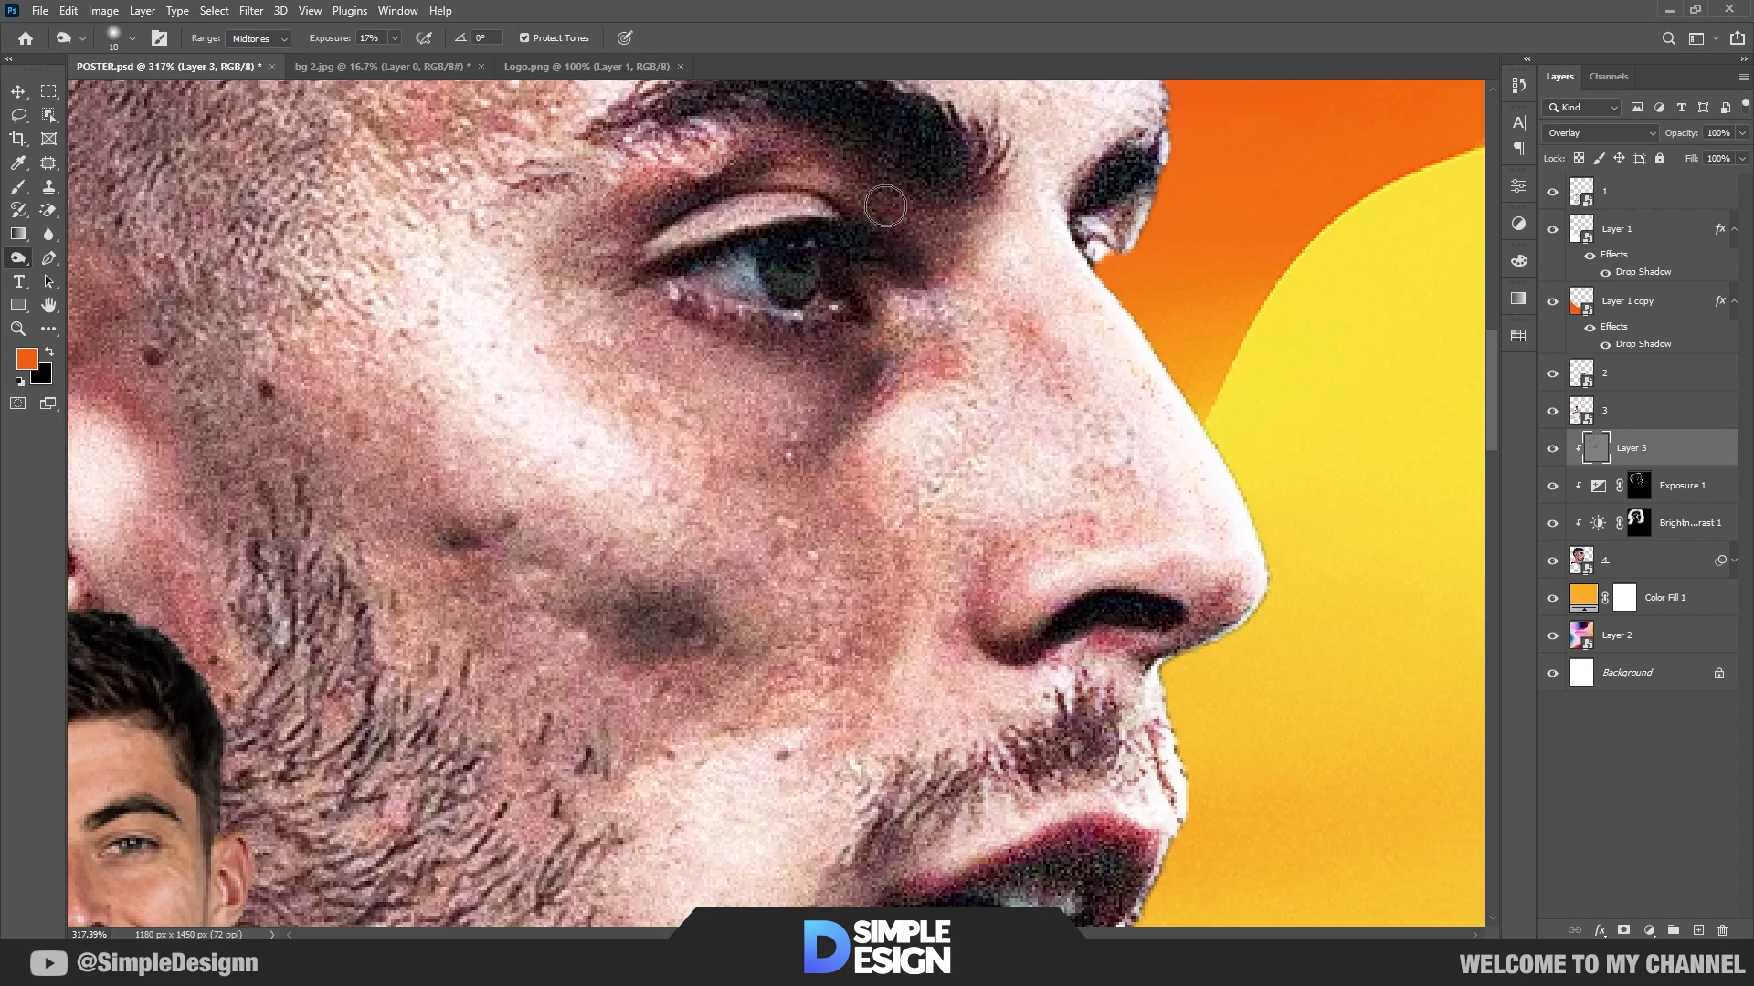
drag(876, 334, 931, 516)
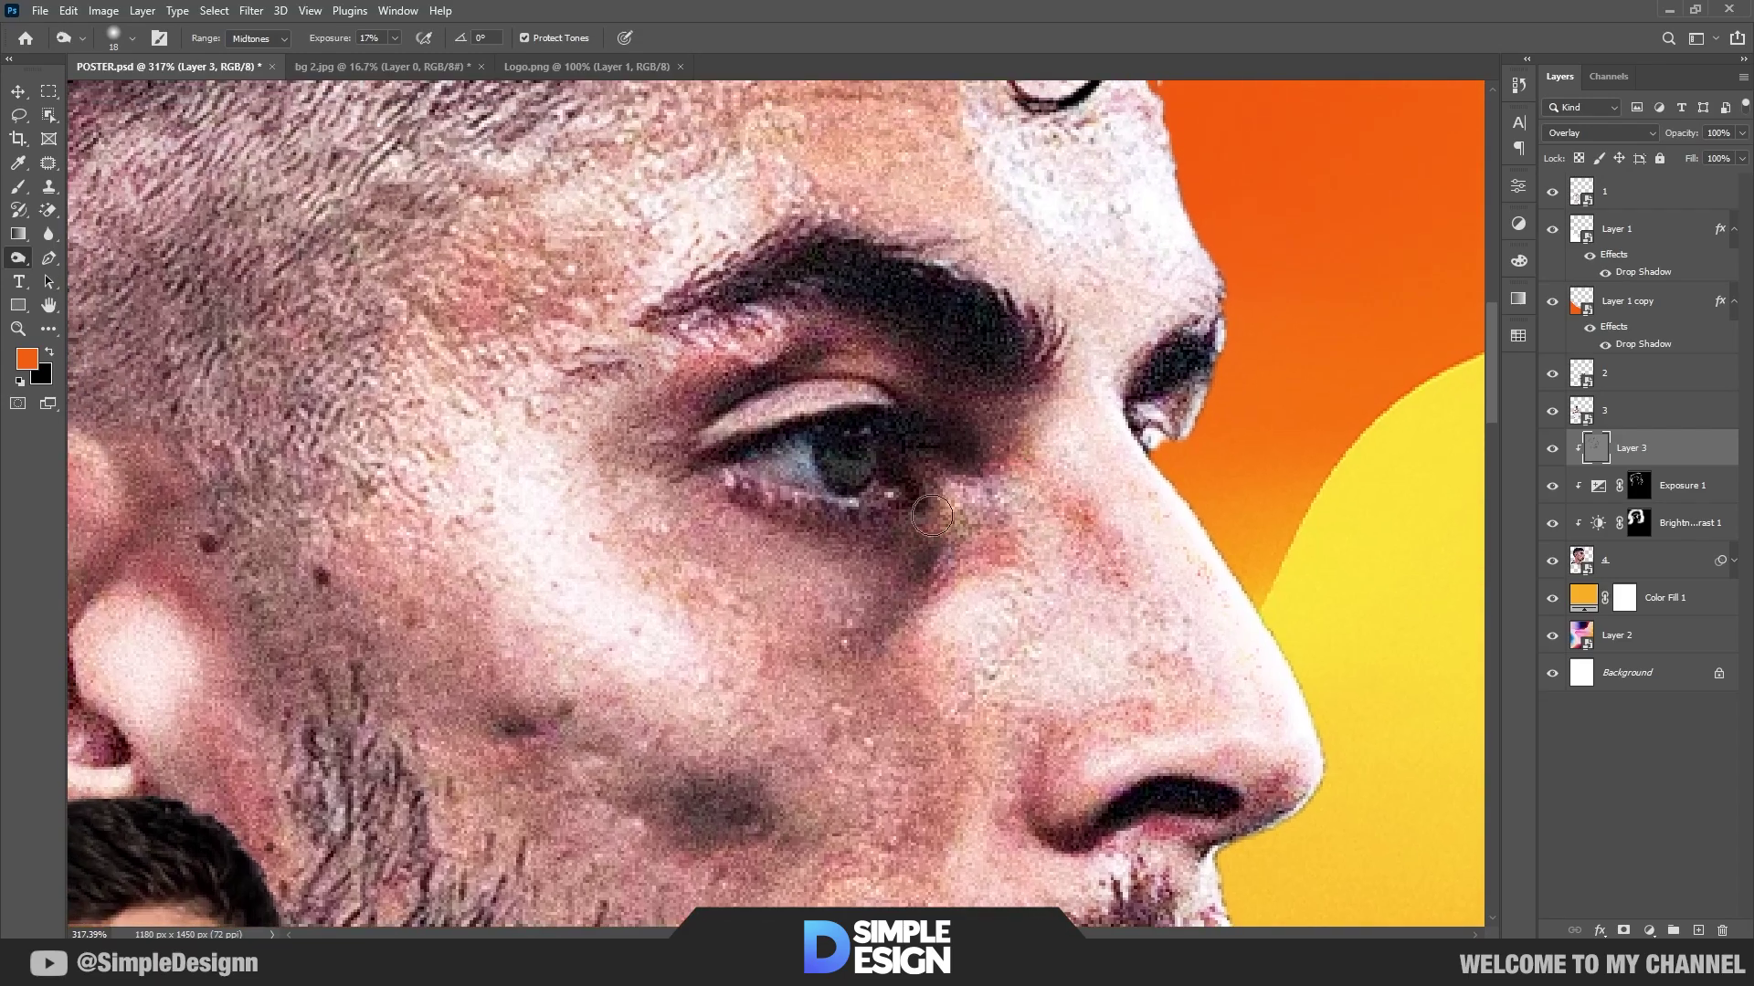
drag(731, 361, 644, 407)
mouse_move(639, 466)
mouse_down()
mouse_move(768, 535)
mouse_move(850, 649)
mouse_up()
scroll(990, 531, down, 5)
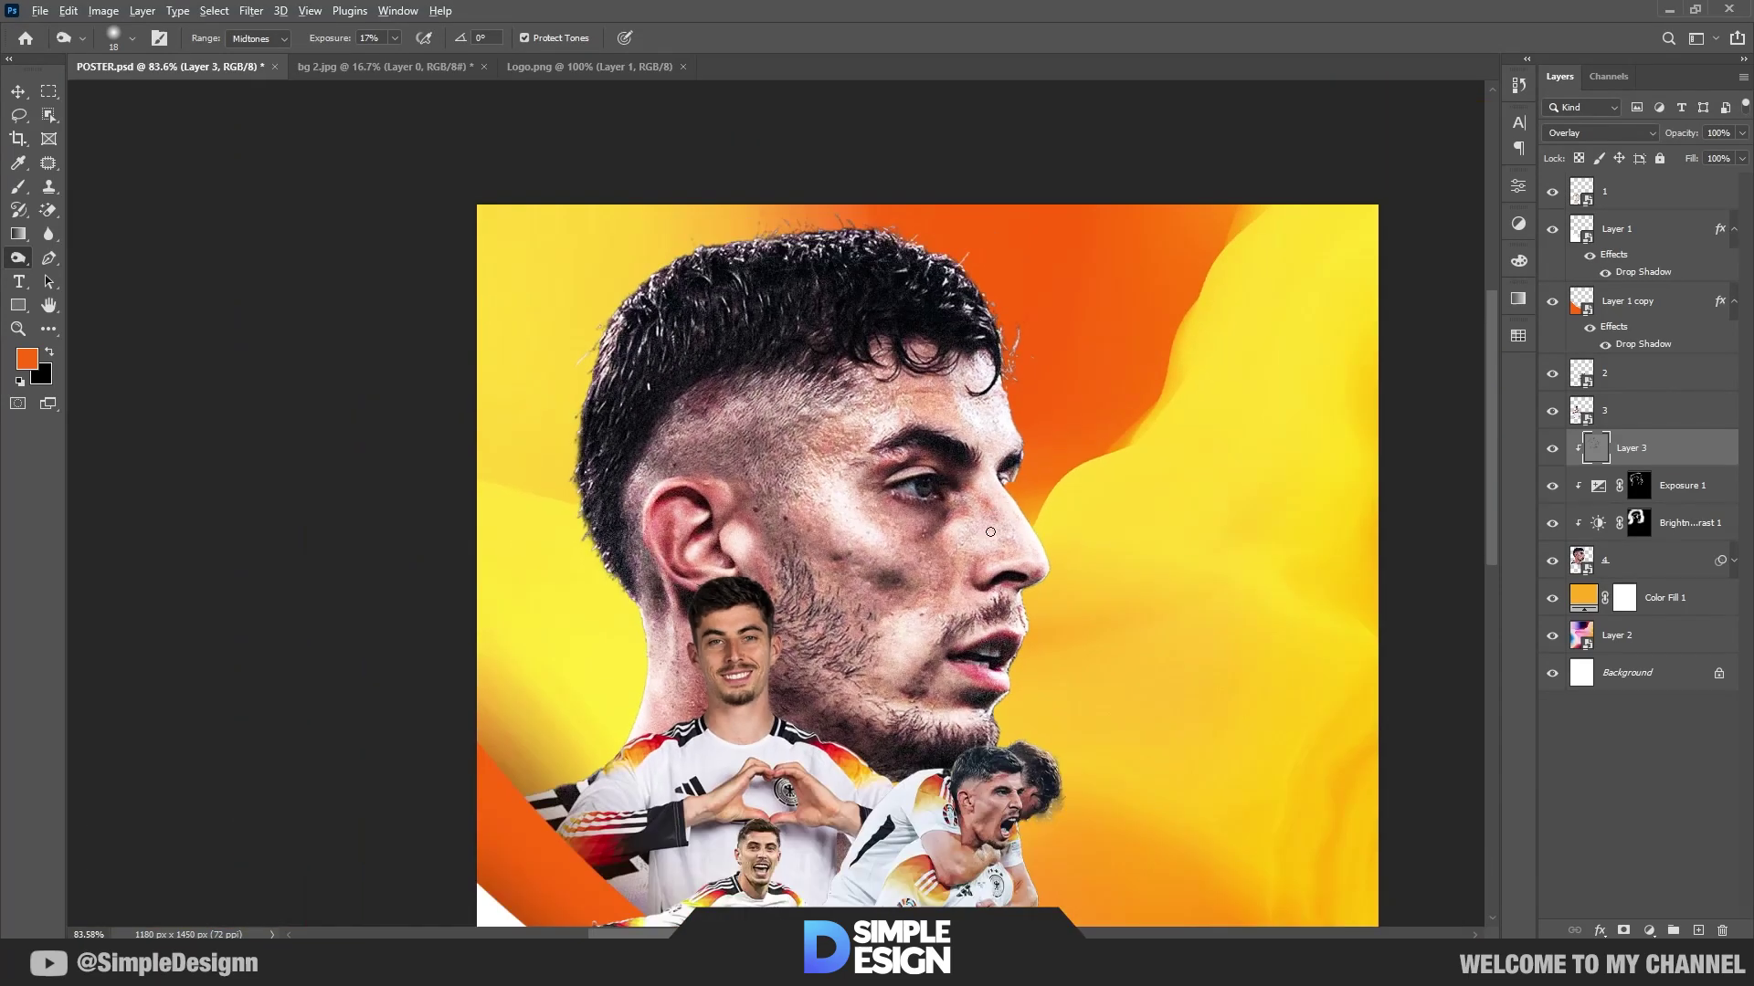
scroll(990, 531, down, 3)
scroll(602, 345, up, 1)
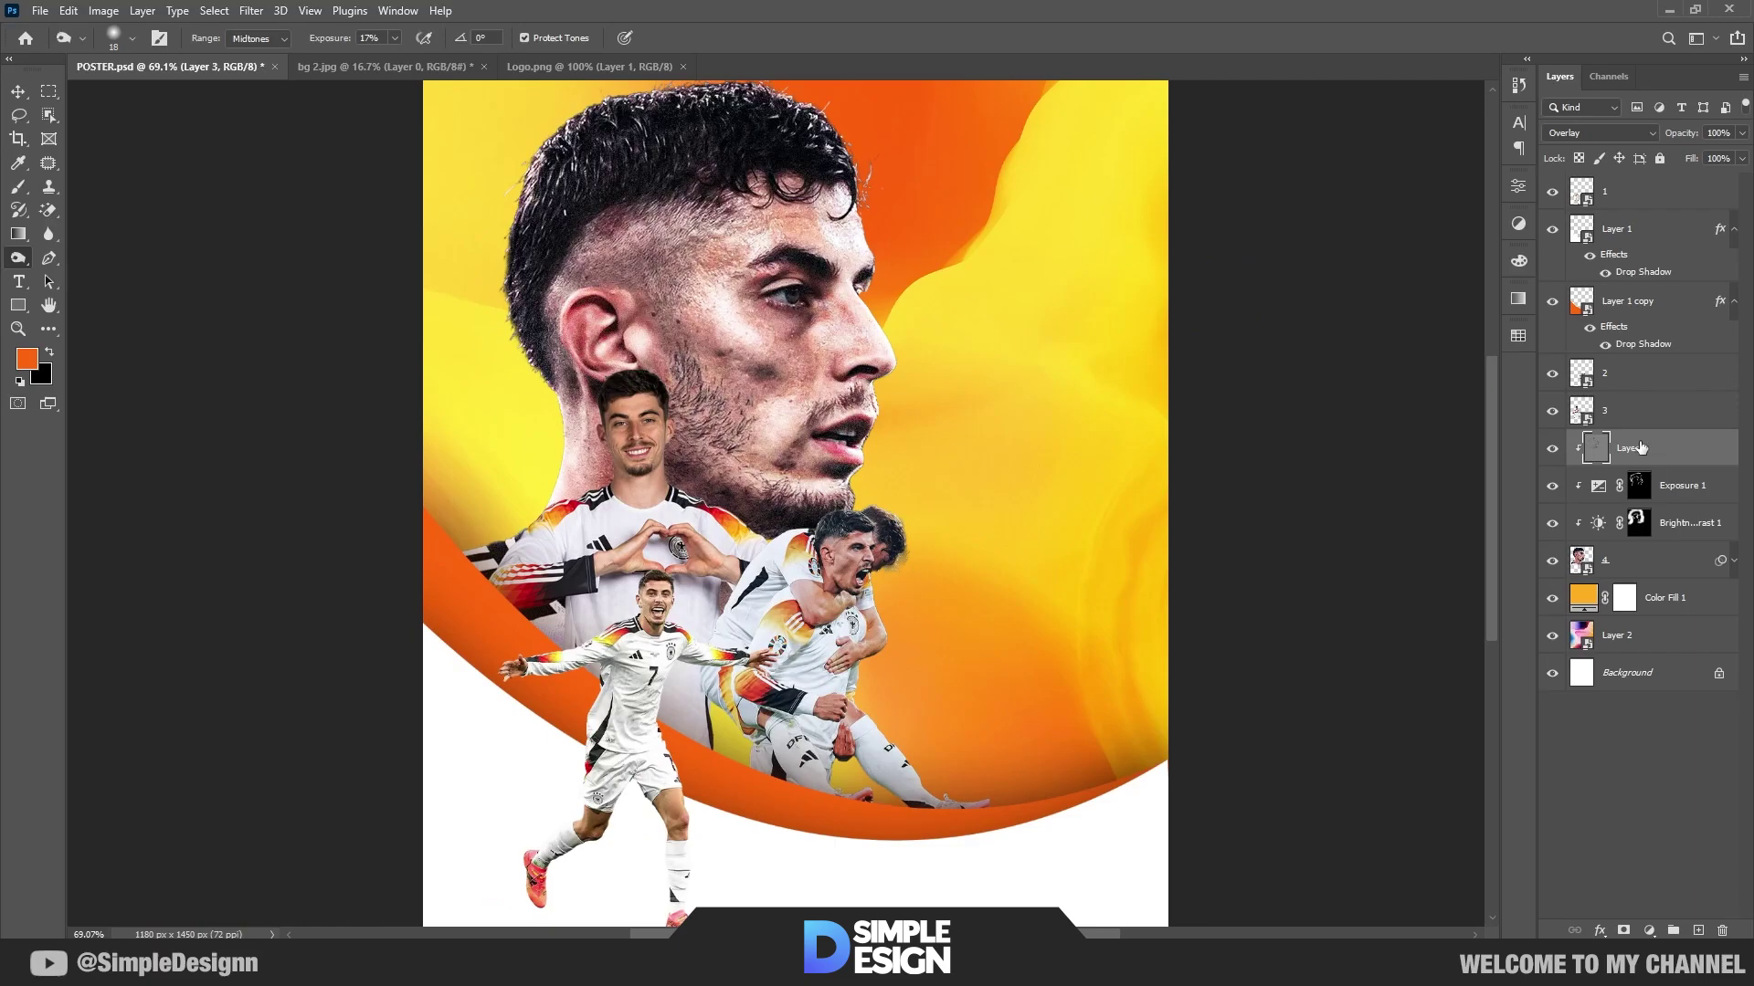
shift+click(1670, 567)
key(ctrl+g)
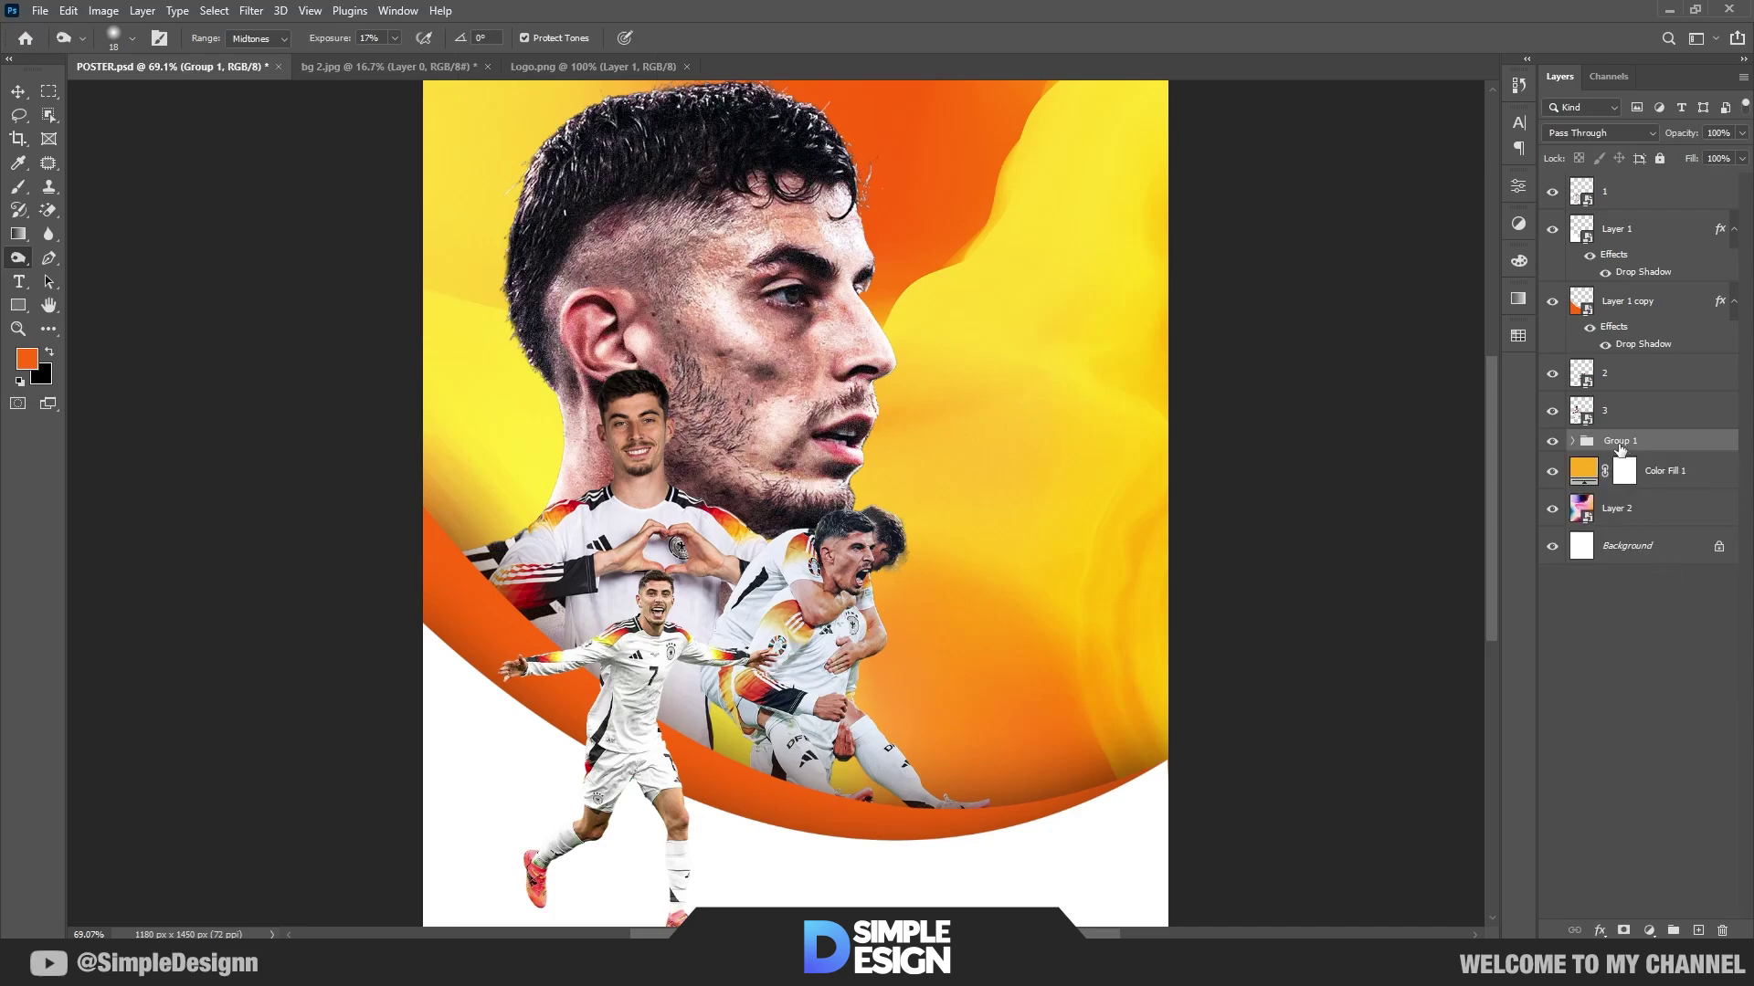
text(4)
key(Return)
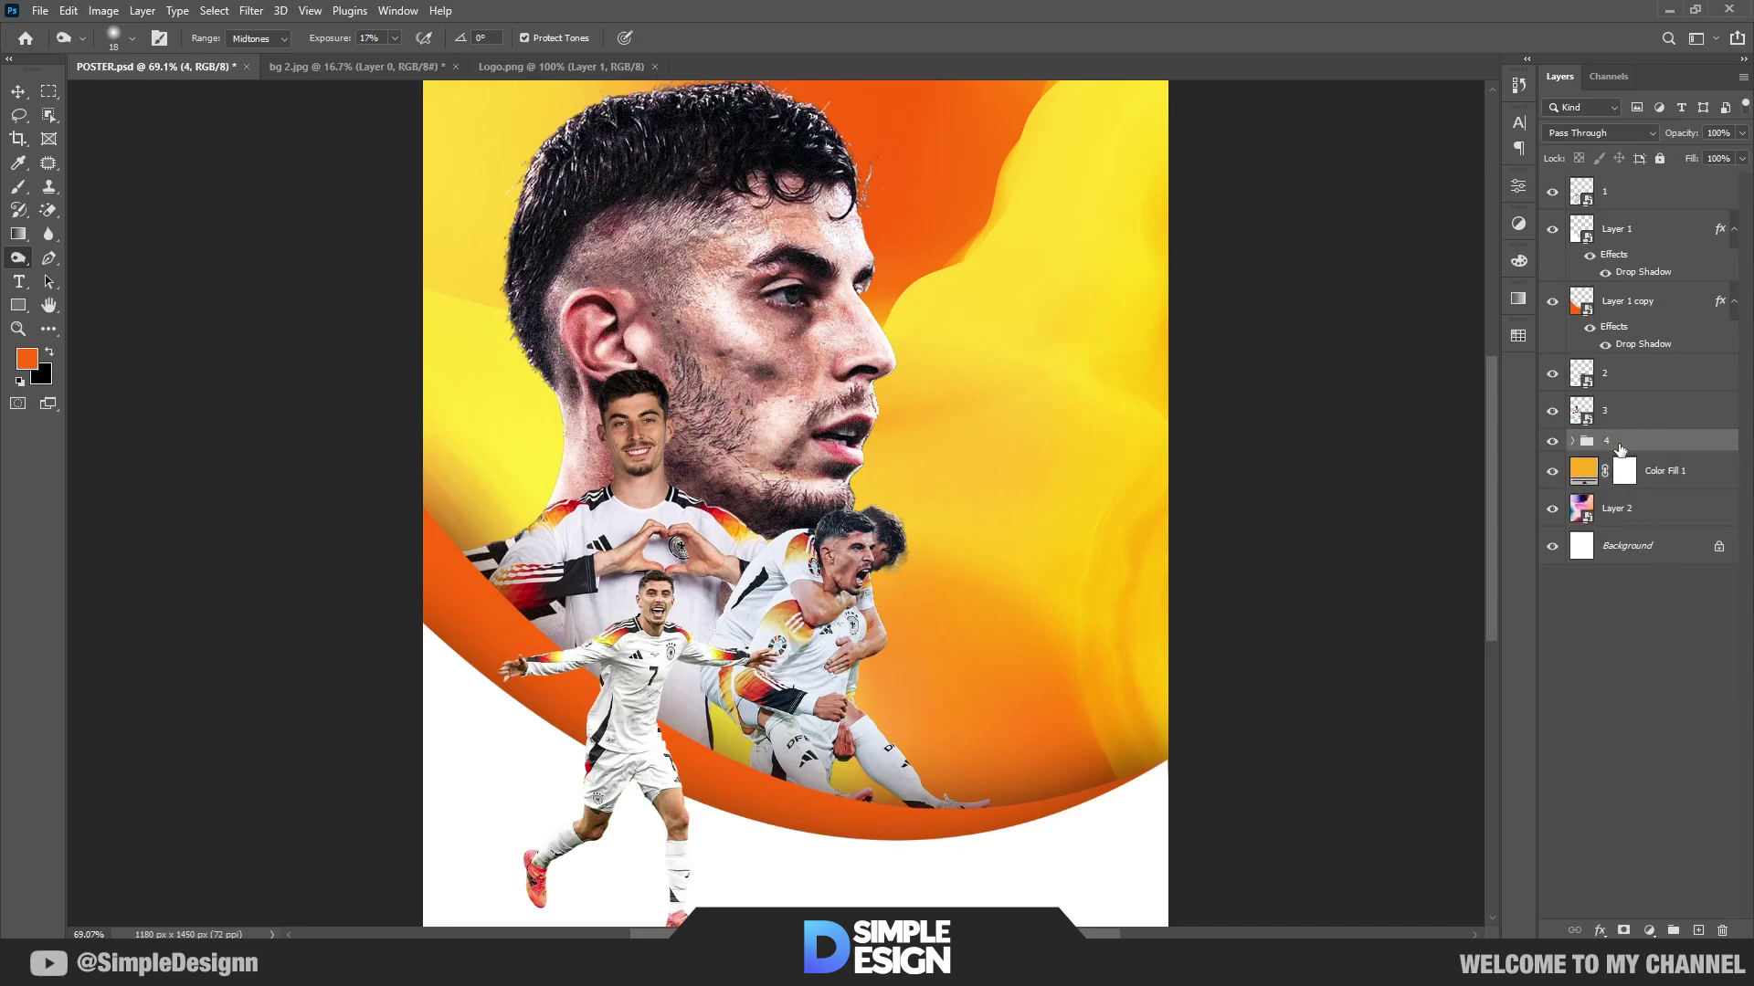
click(1644, 413)
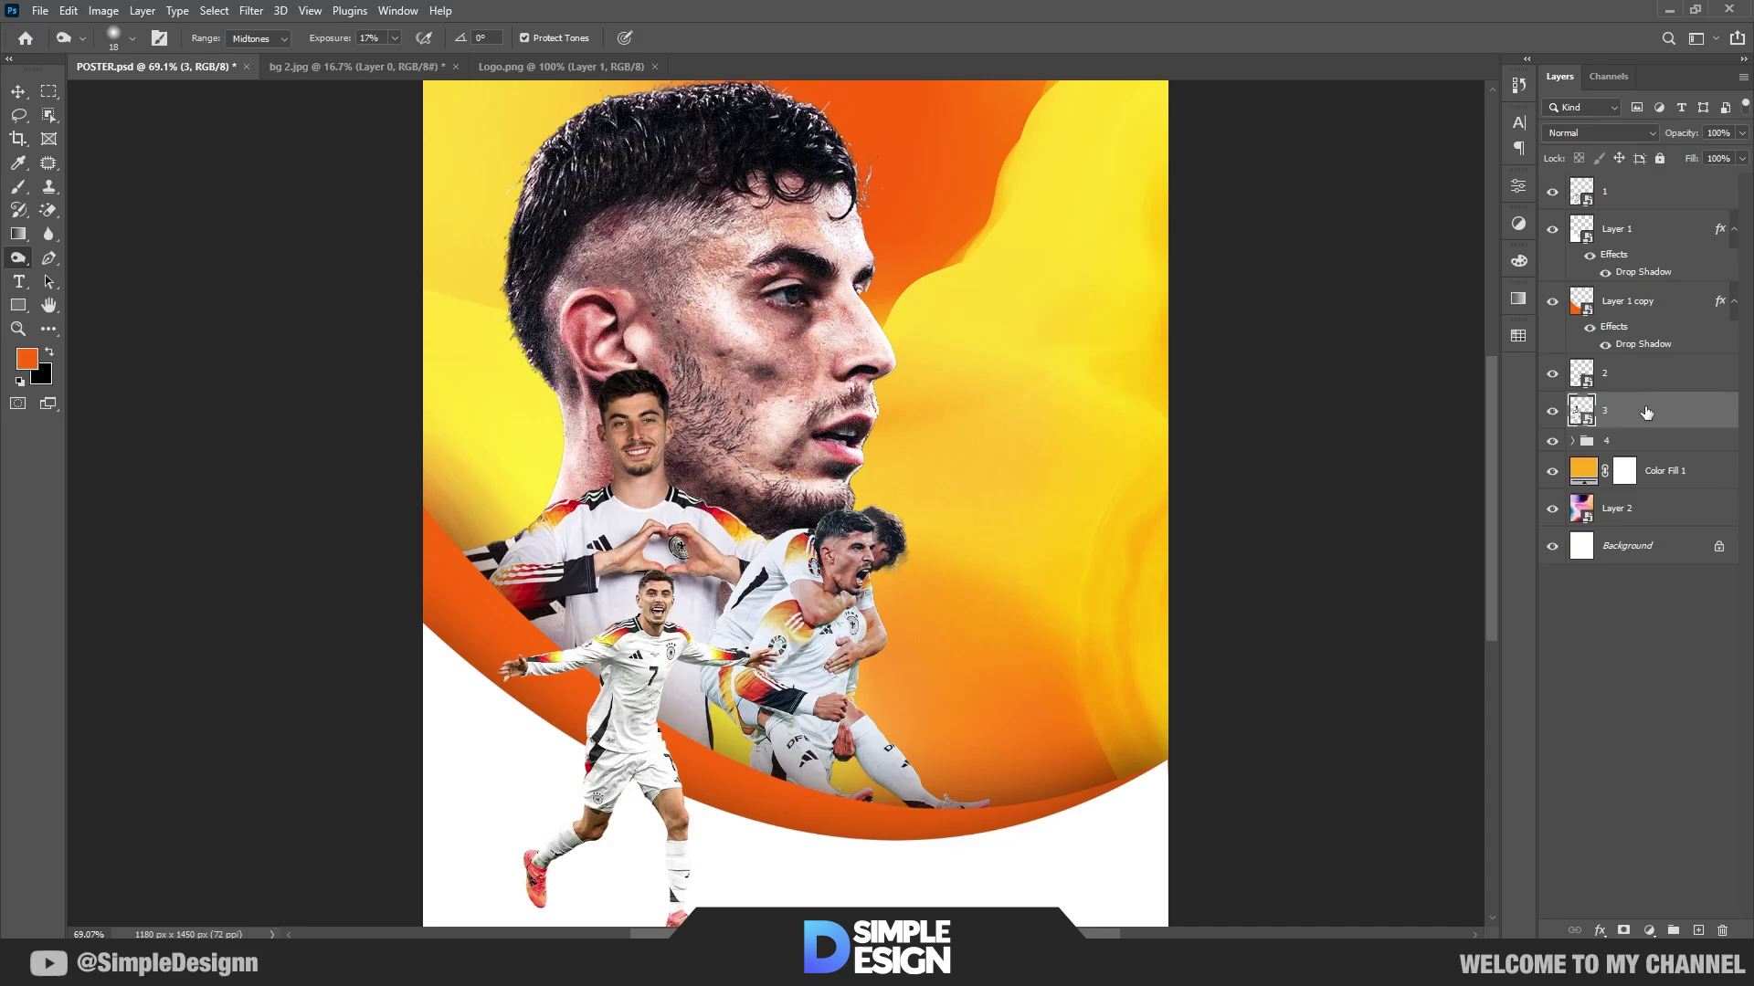
scroll(488, 672, up, 2)
drag(683, 537, 715, 548)
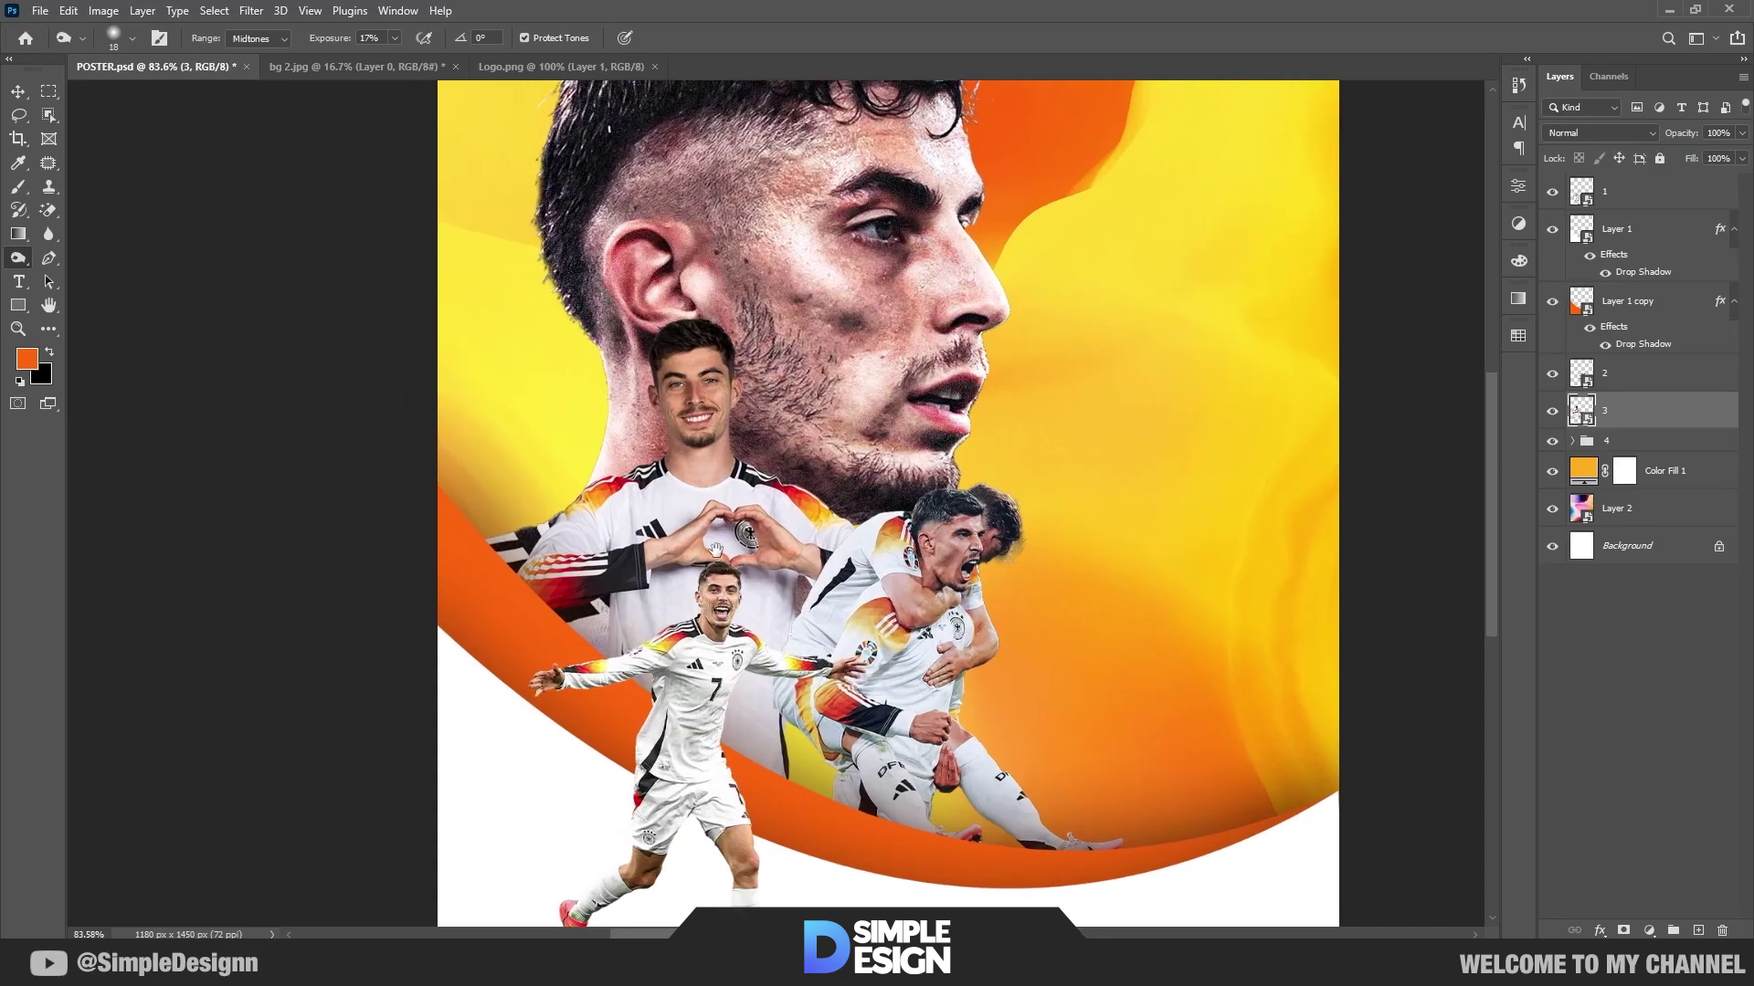
key(v)
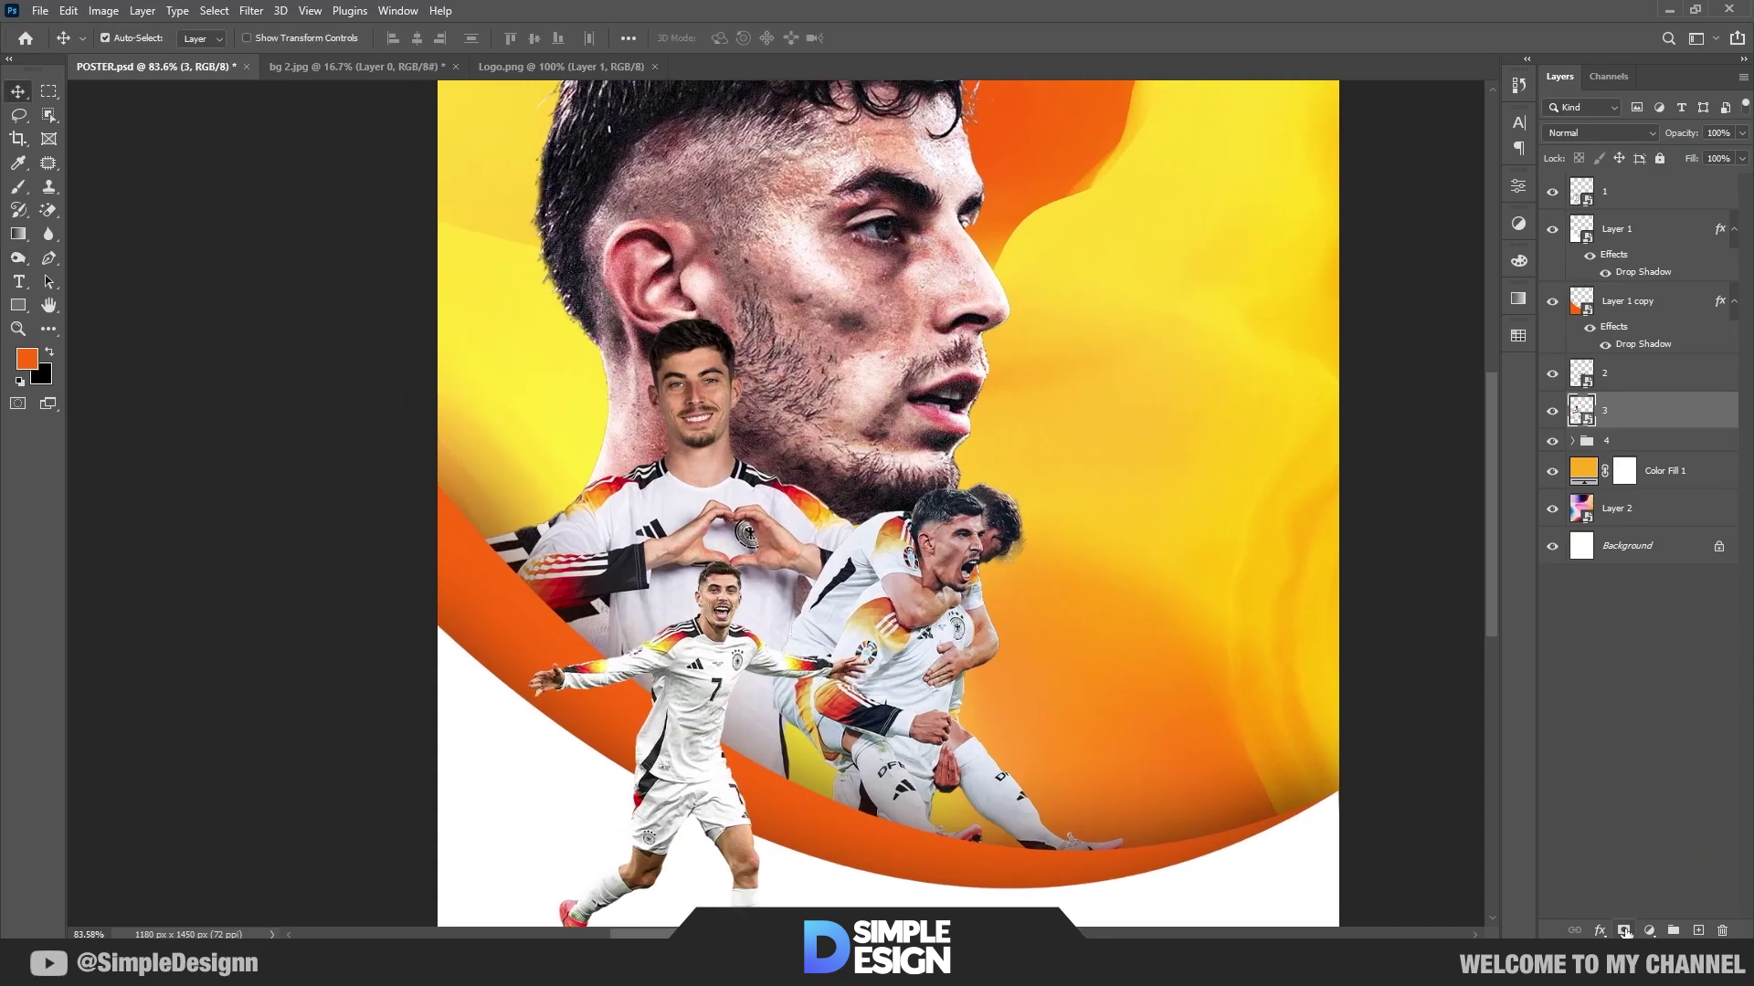
Step: Add a mask to layer 3 and paint out the heart-hands player's lower body
click(1625, 931)
key(b)
key(x)
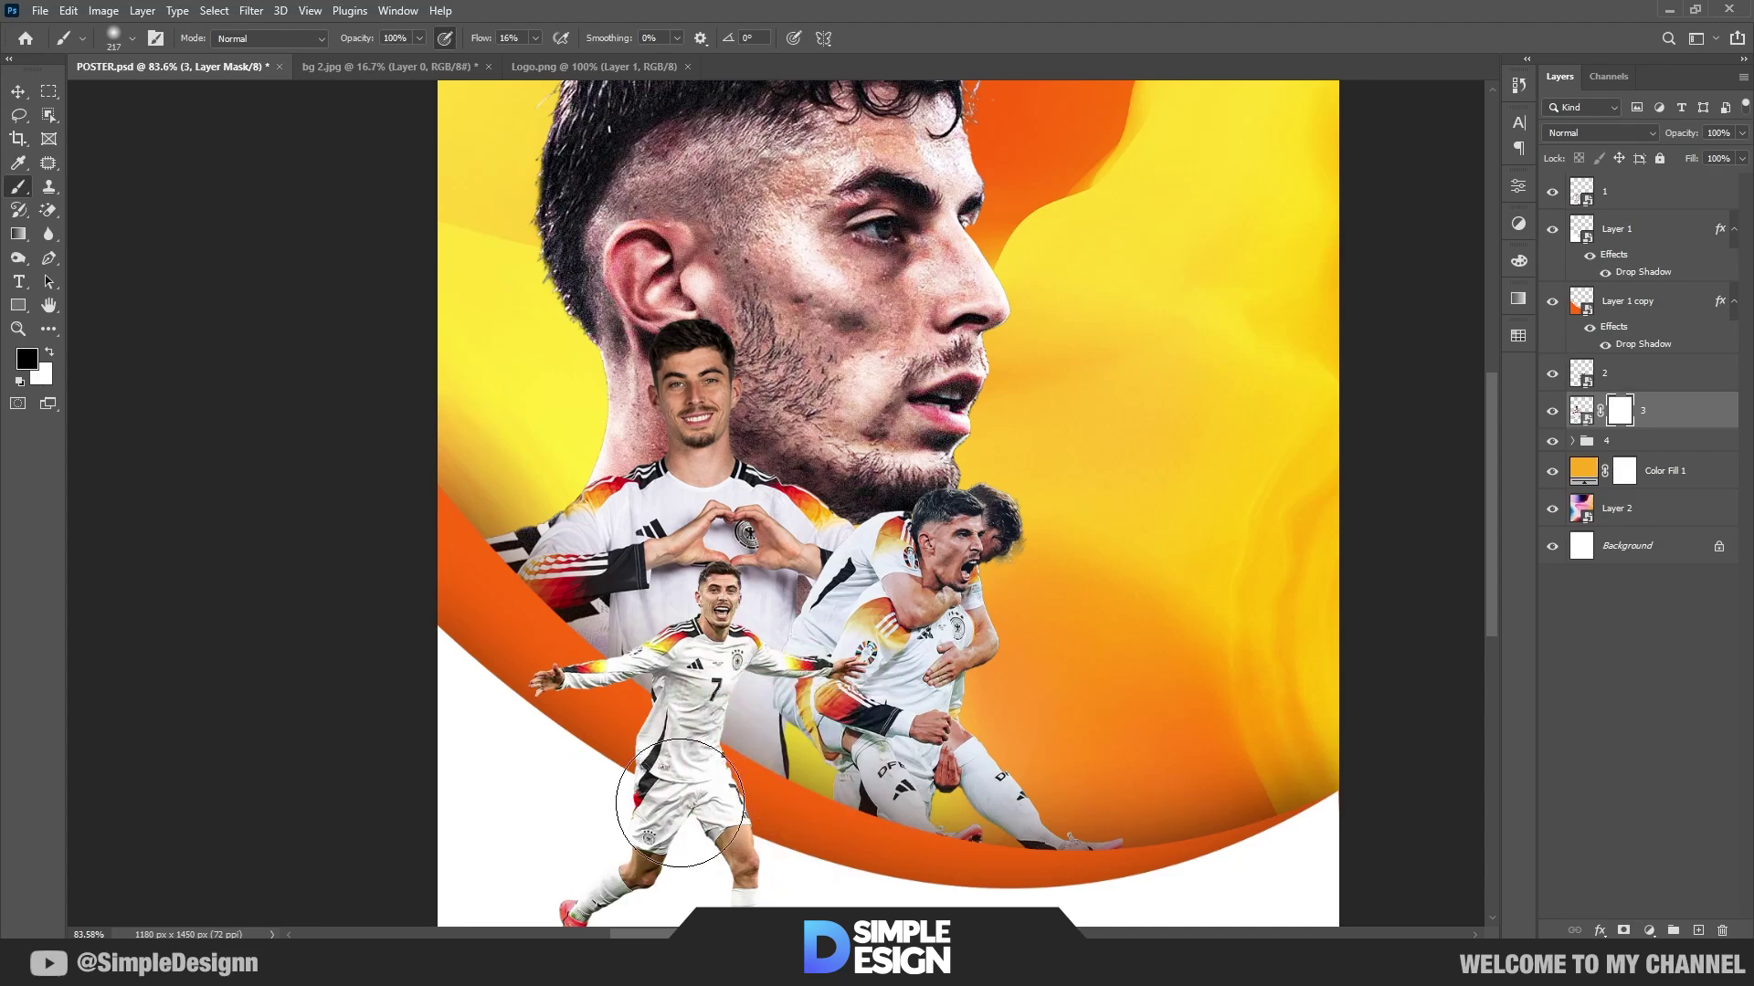
mouse_move(680, 804)
mouse_down()
mouse_move(749, 758)
mouse_move(859, 776)
mouse_move(621, 731)
mouse_move(821, 757)
mouse_move(685, 703)
mouse_up()
key(x)
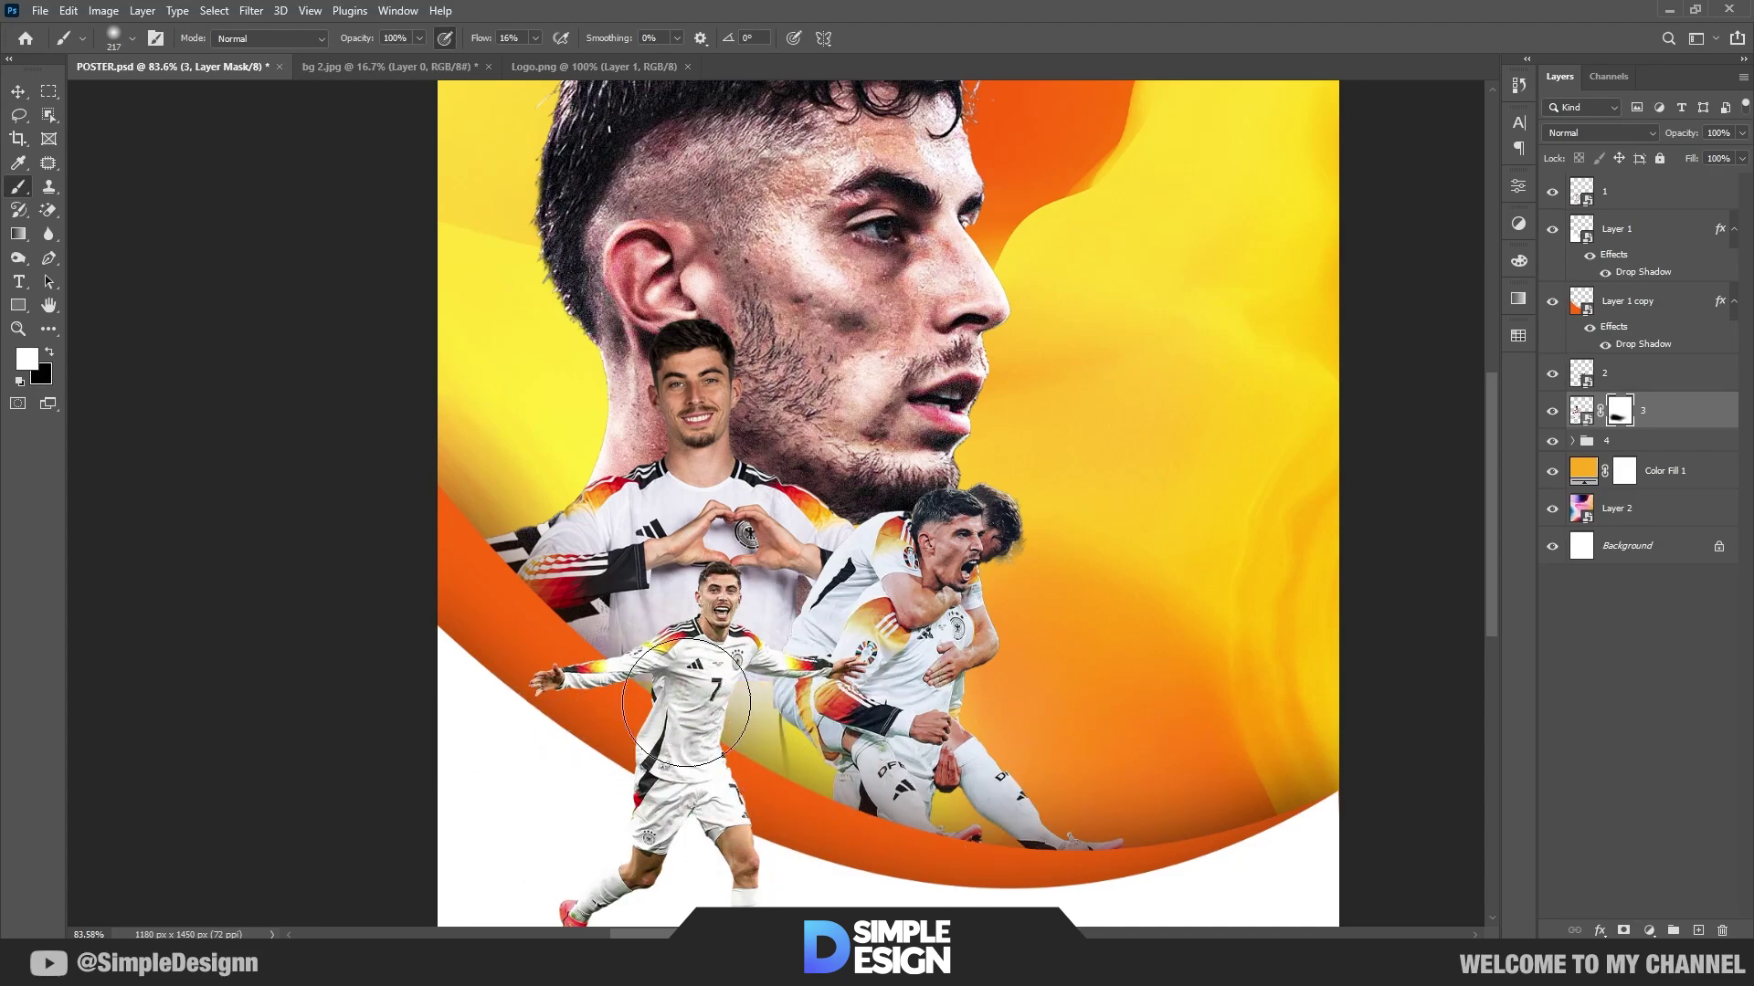
key(x)
scroll(681, 610, up, 1)
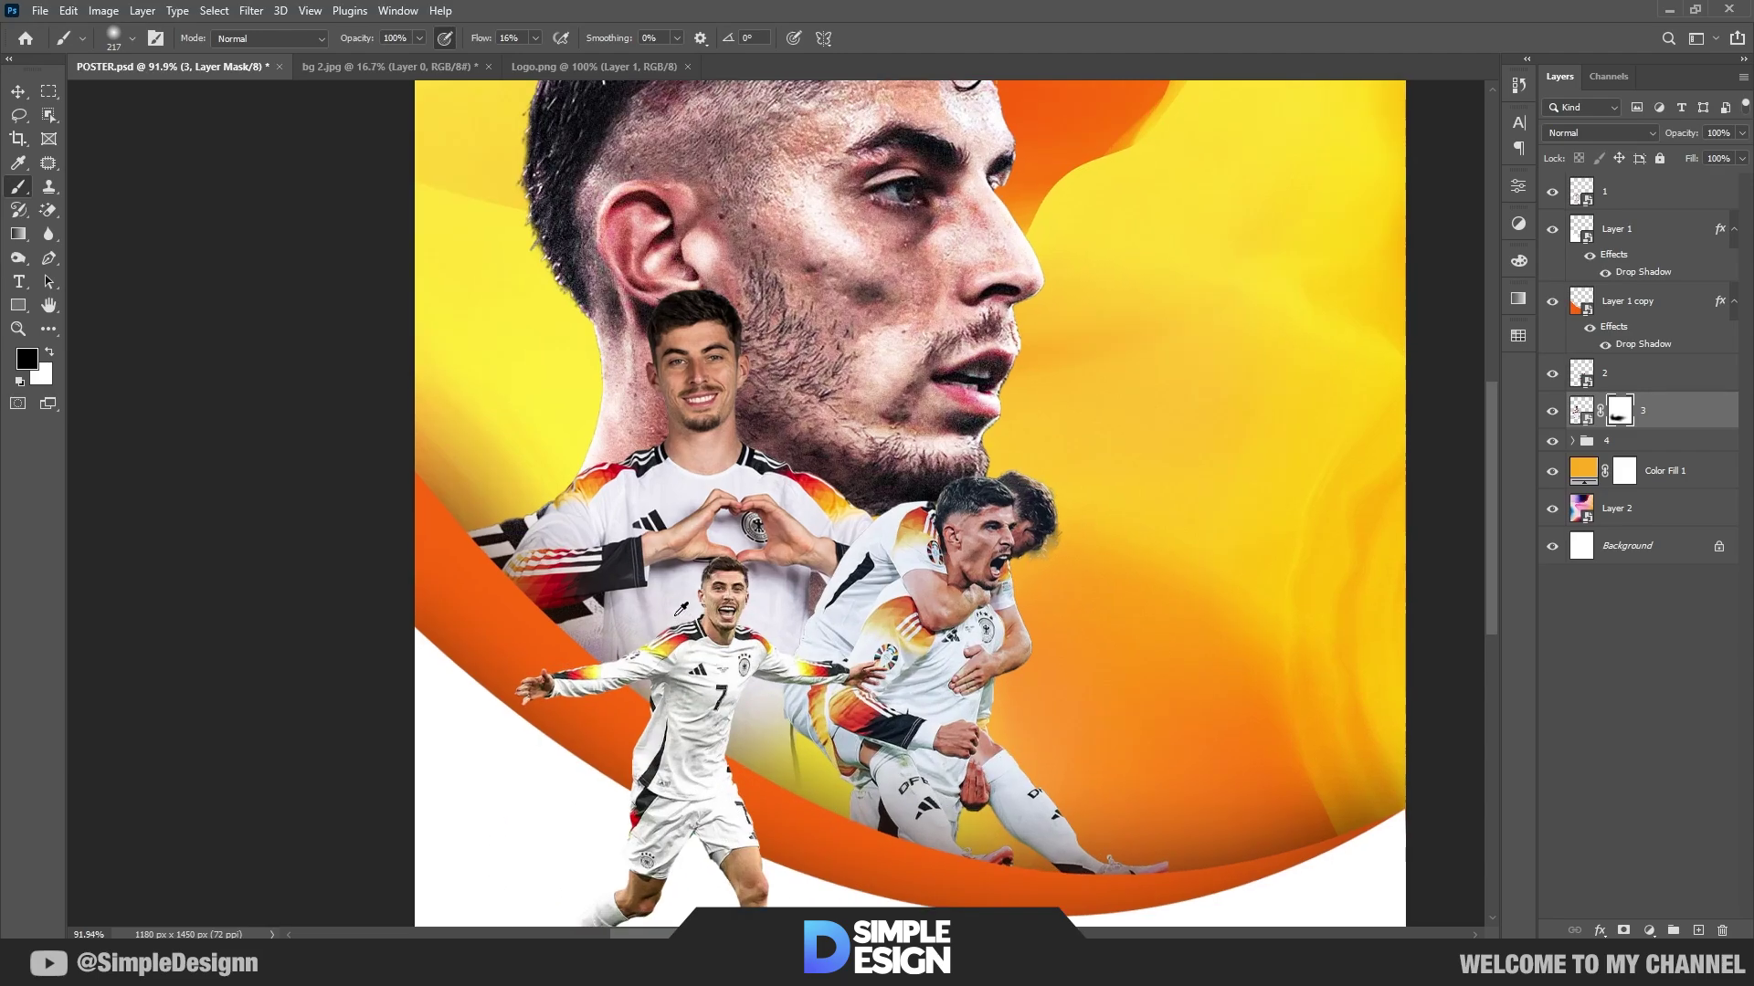
Step: Select layer 4 inside group 4 and show its smart filters
key(v)
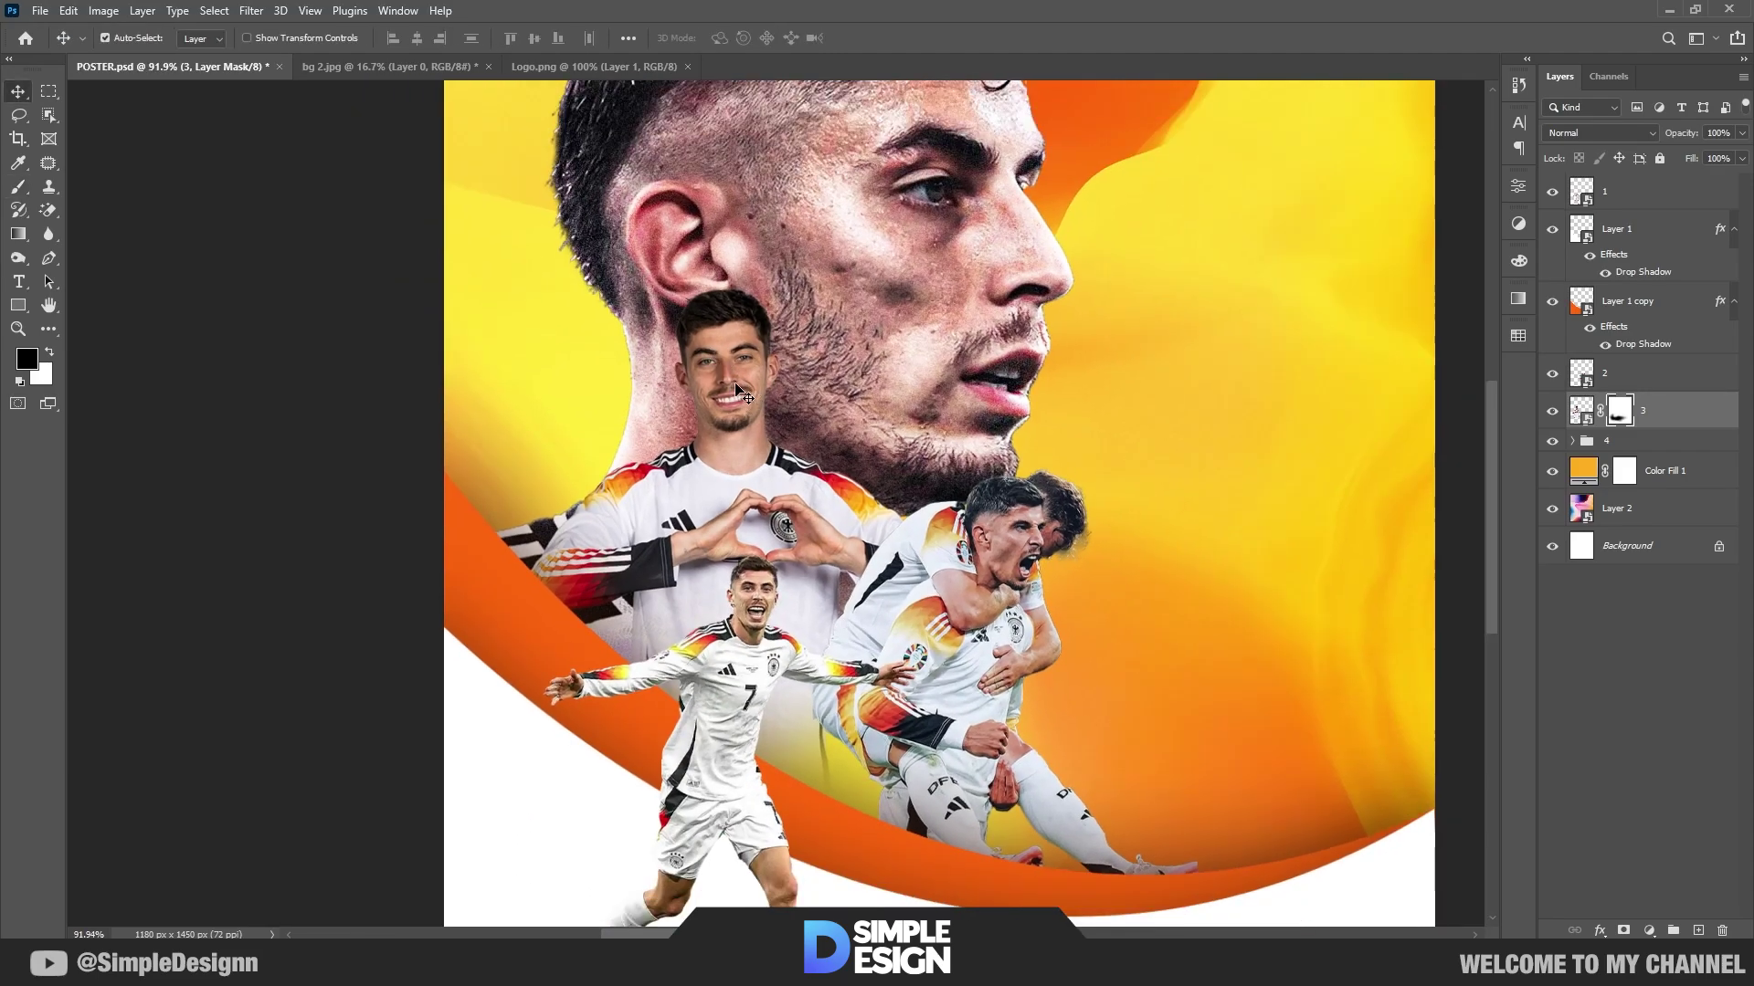
click(1583, 412)
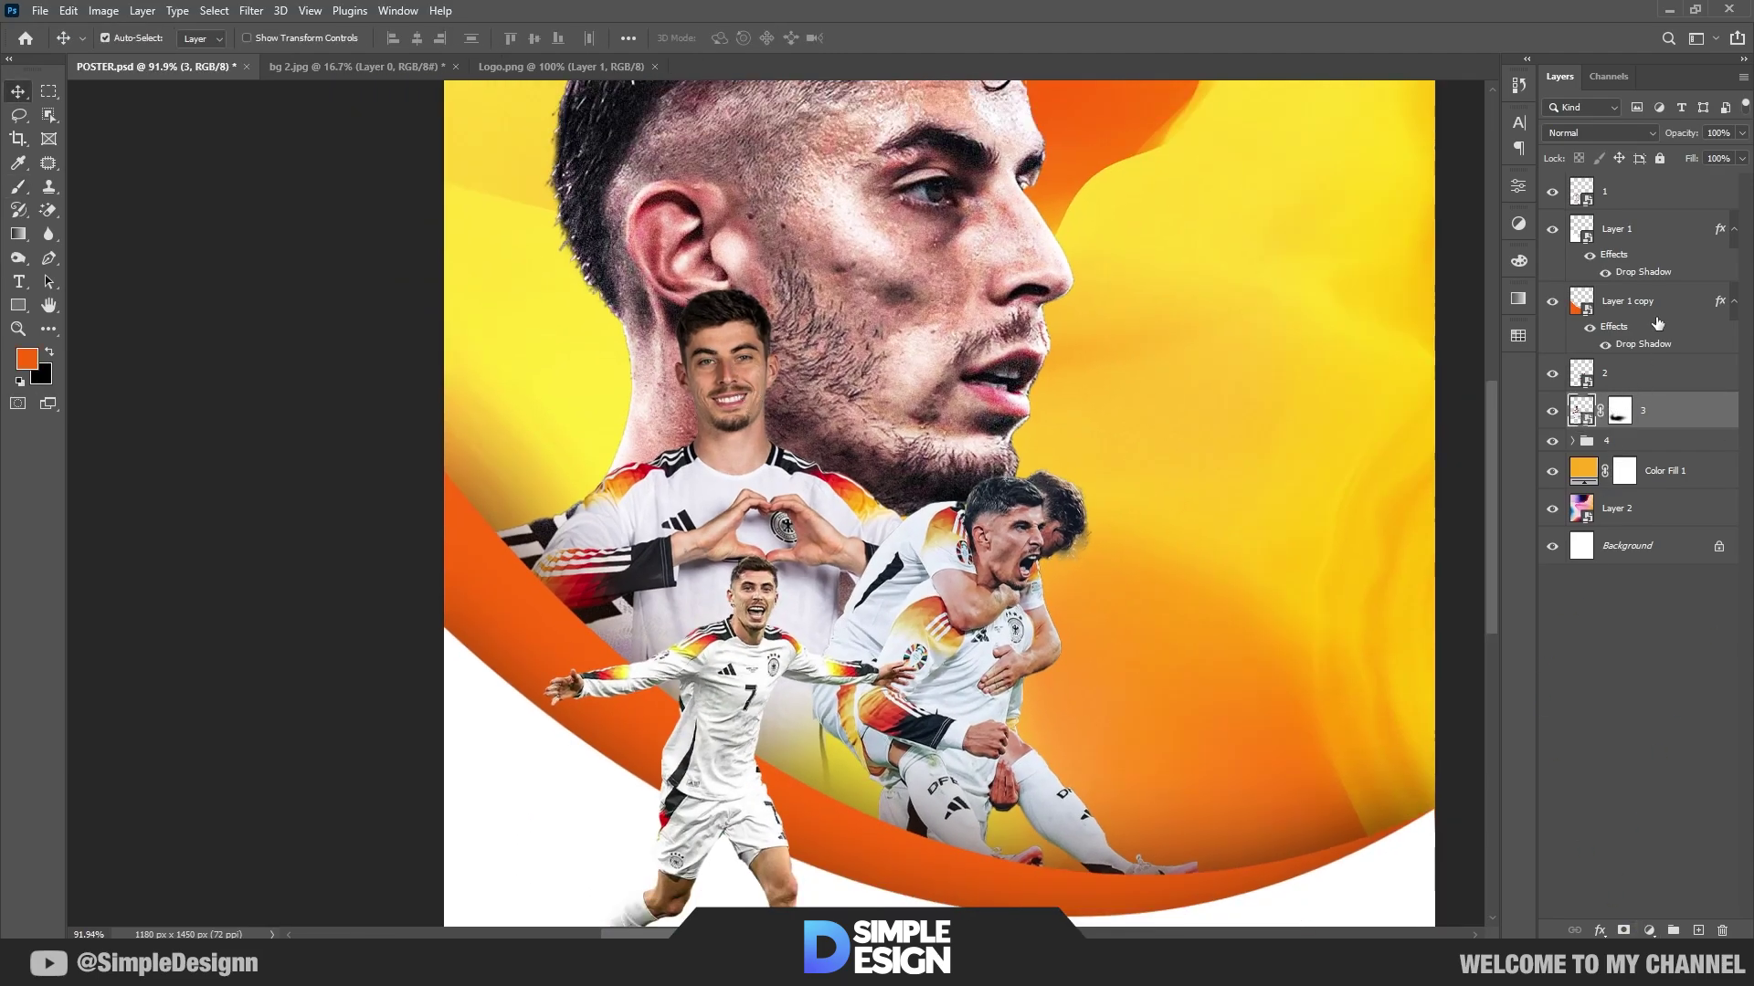
click(1573, 442)
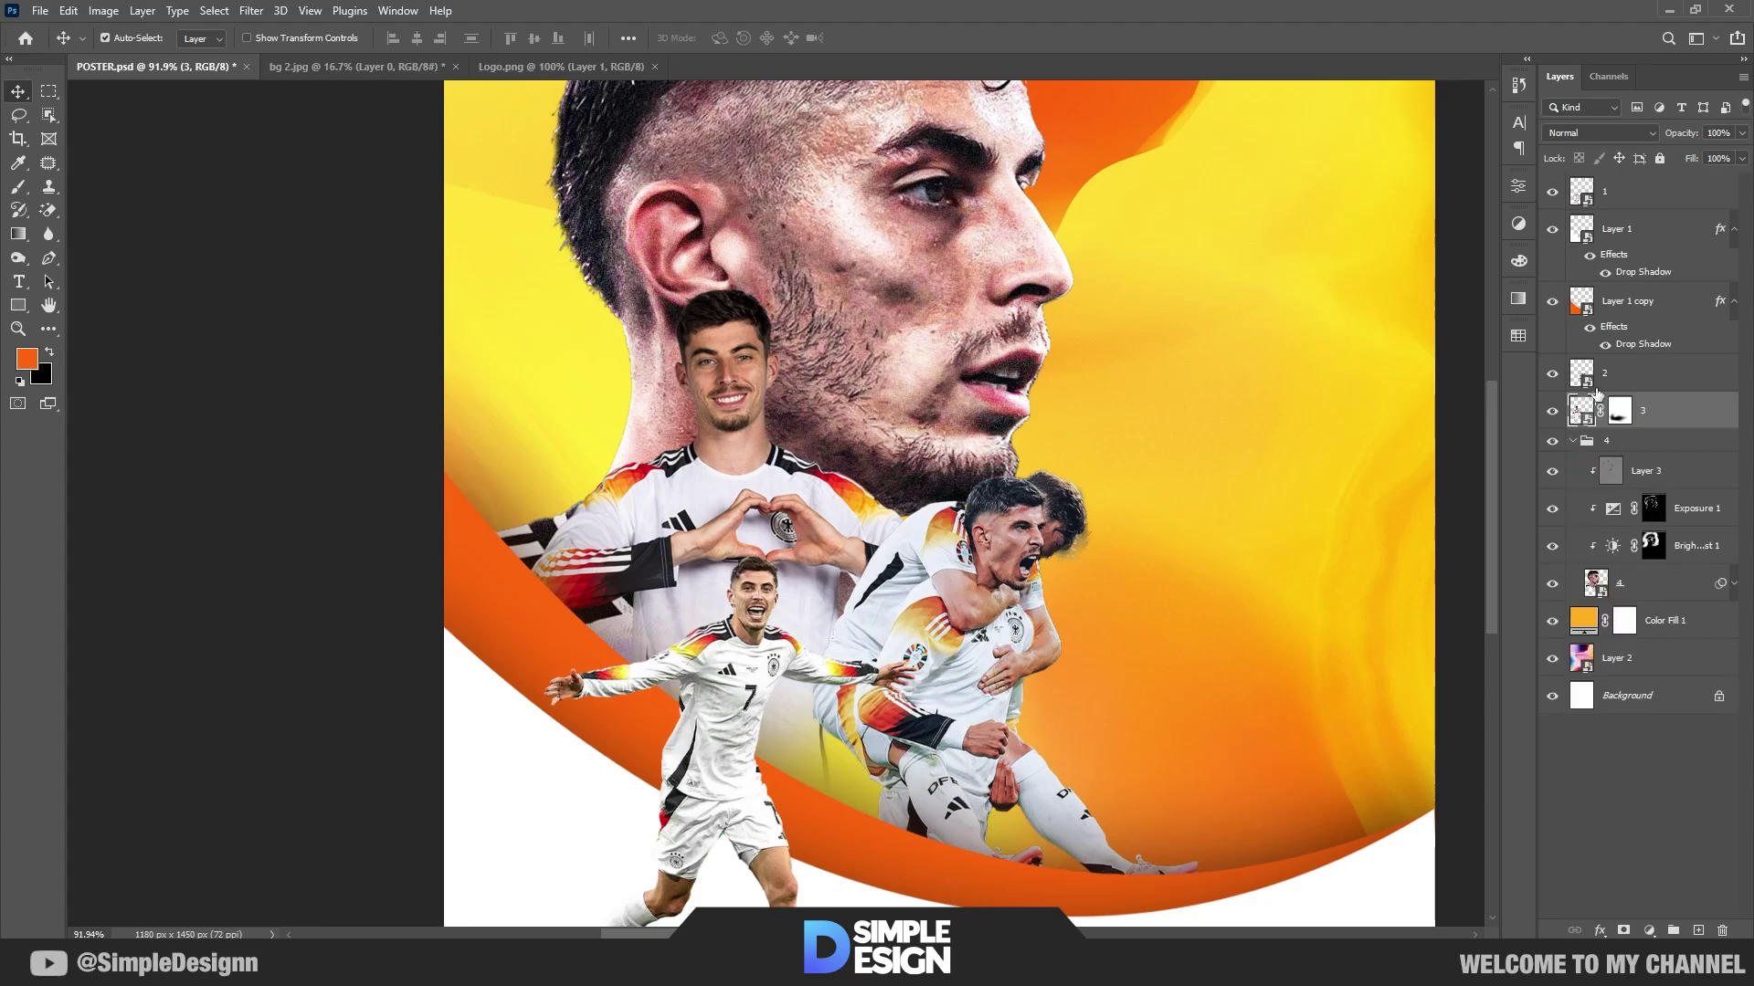
click(1727, 589)
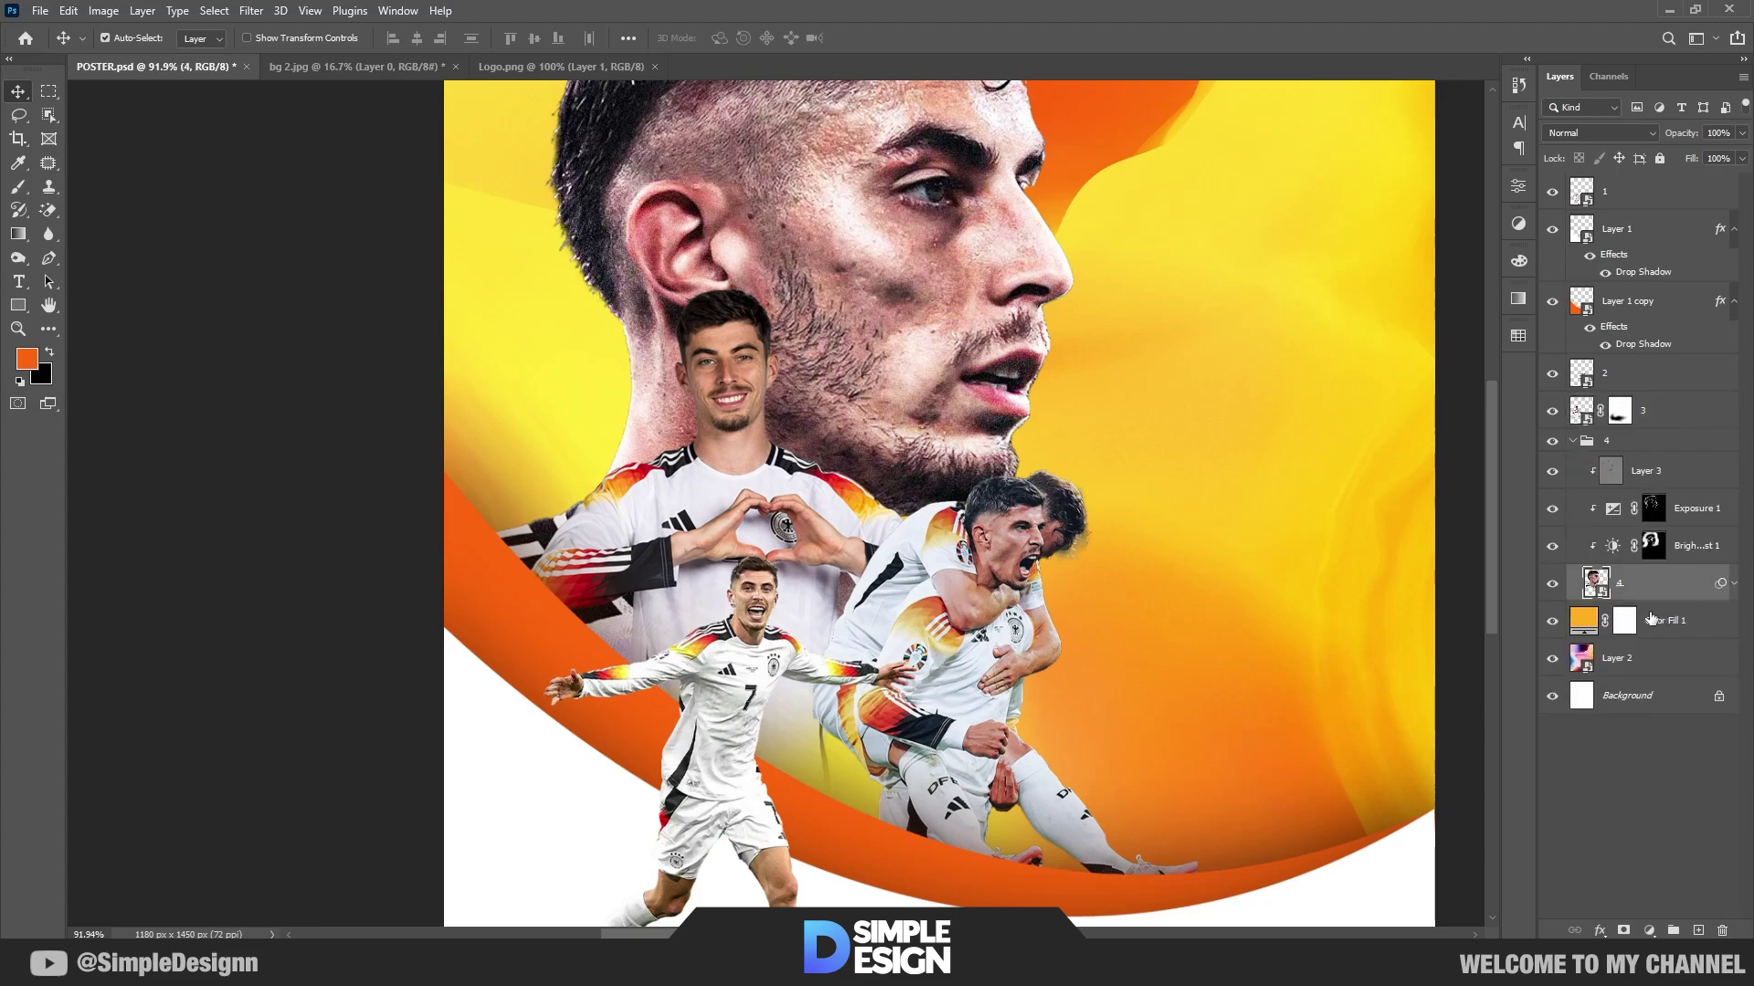
click(1734, 584)
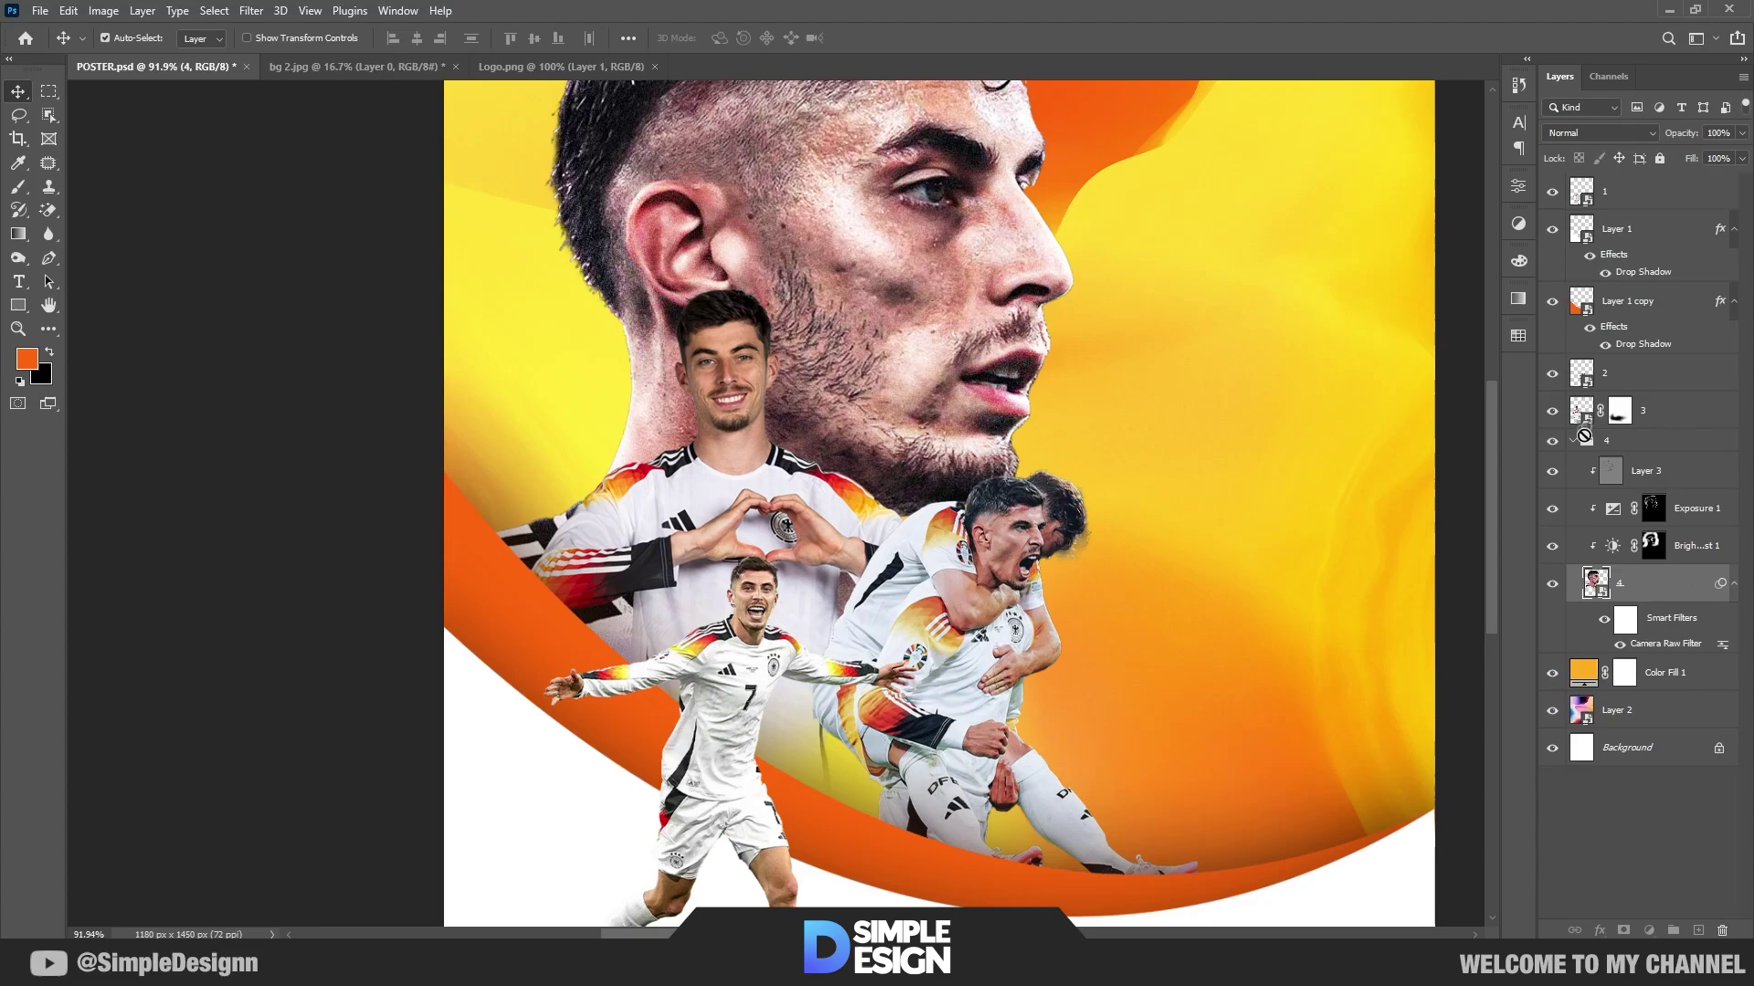
Step: Copy layer 4's Camera Raw filter onto the heart-hands player layer 3
drag(1626, 619, 1582, 411)
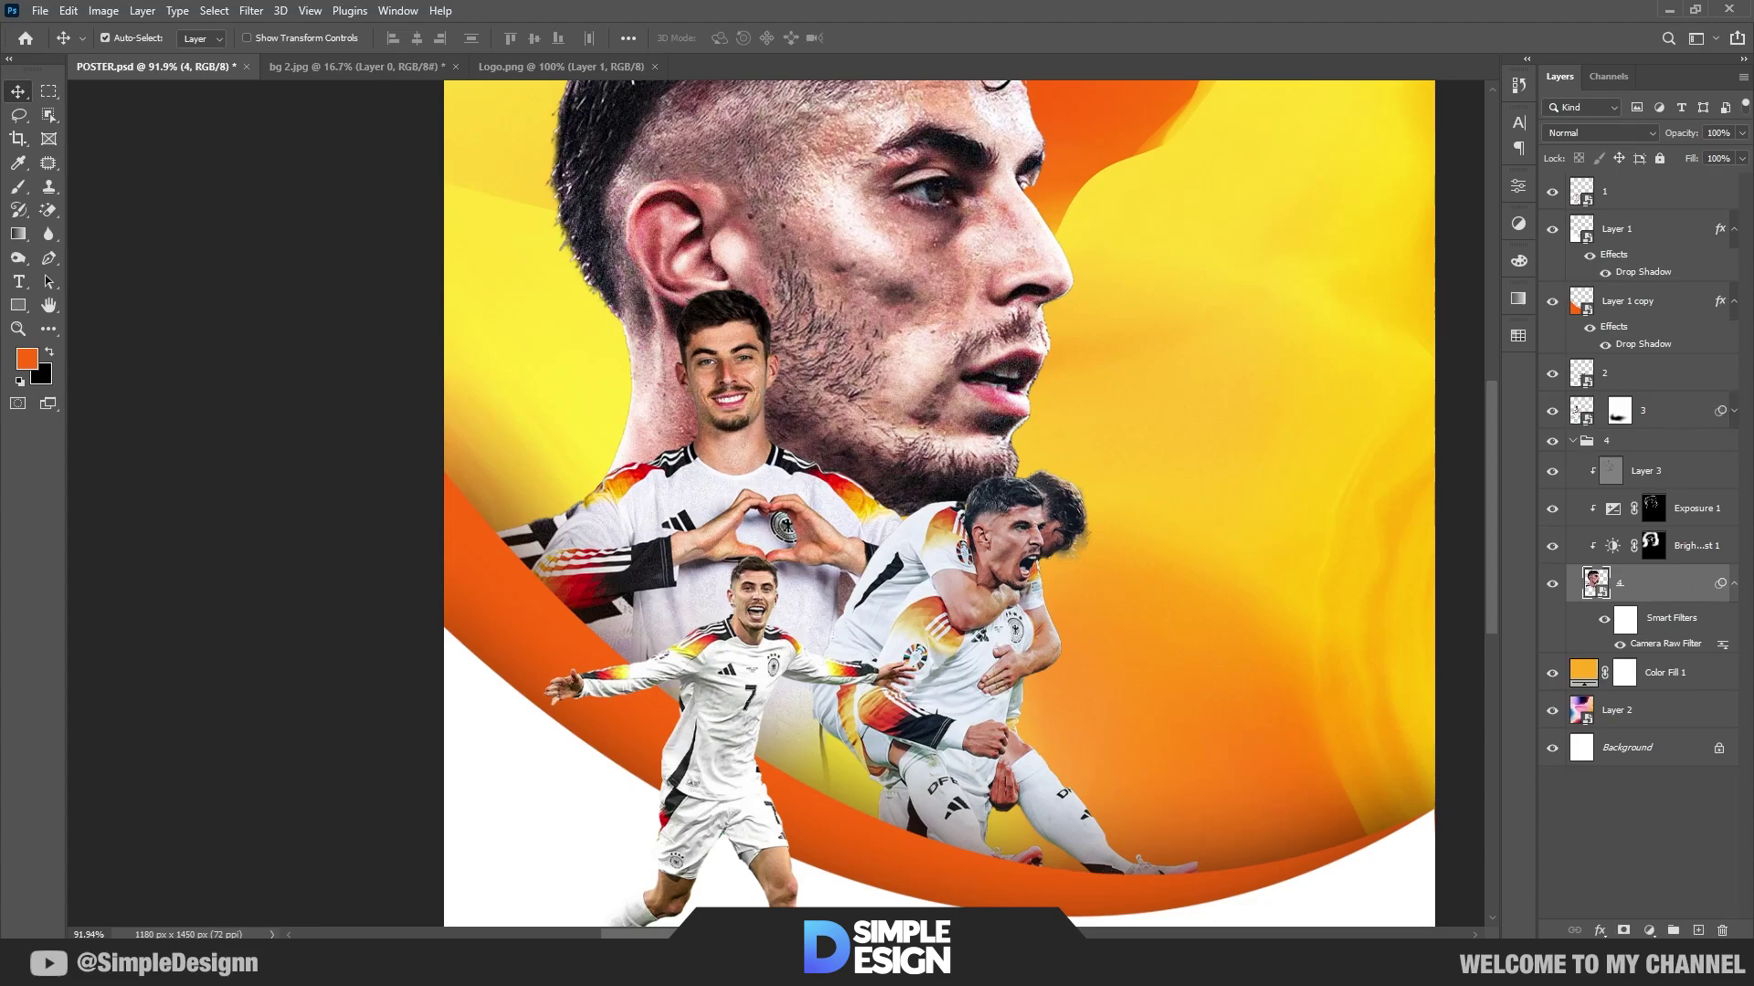
click(1572, 442)
scroll(734, 393, up, 3)
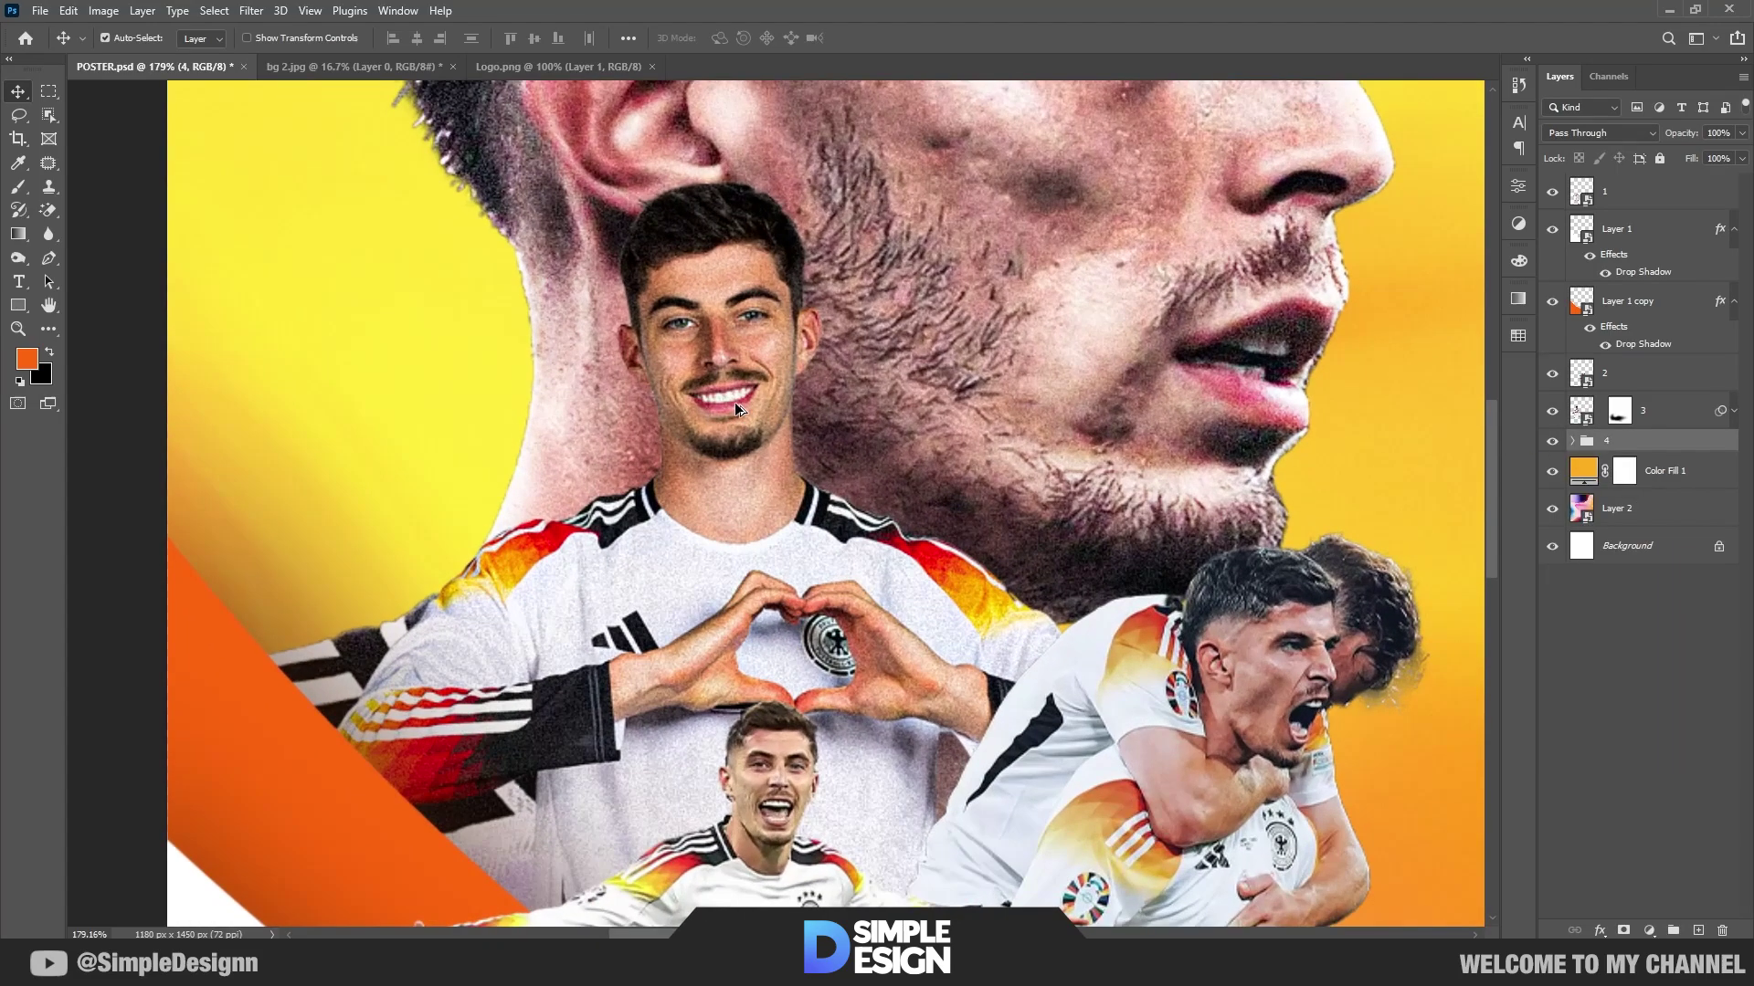
click(740, 373)
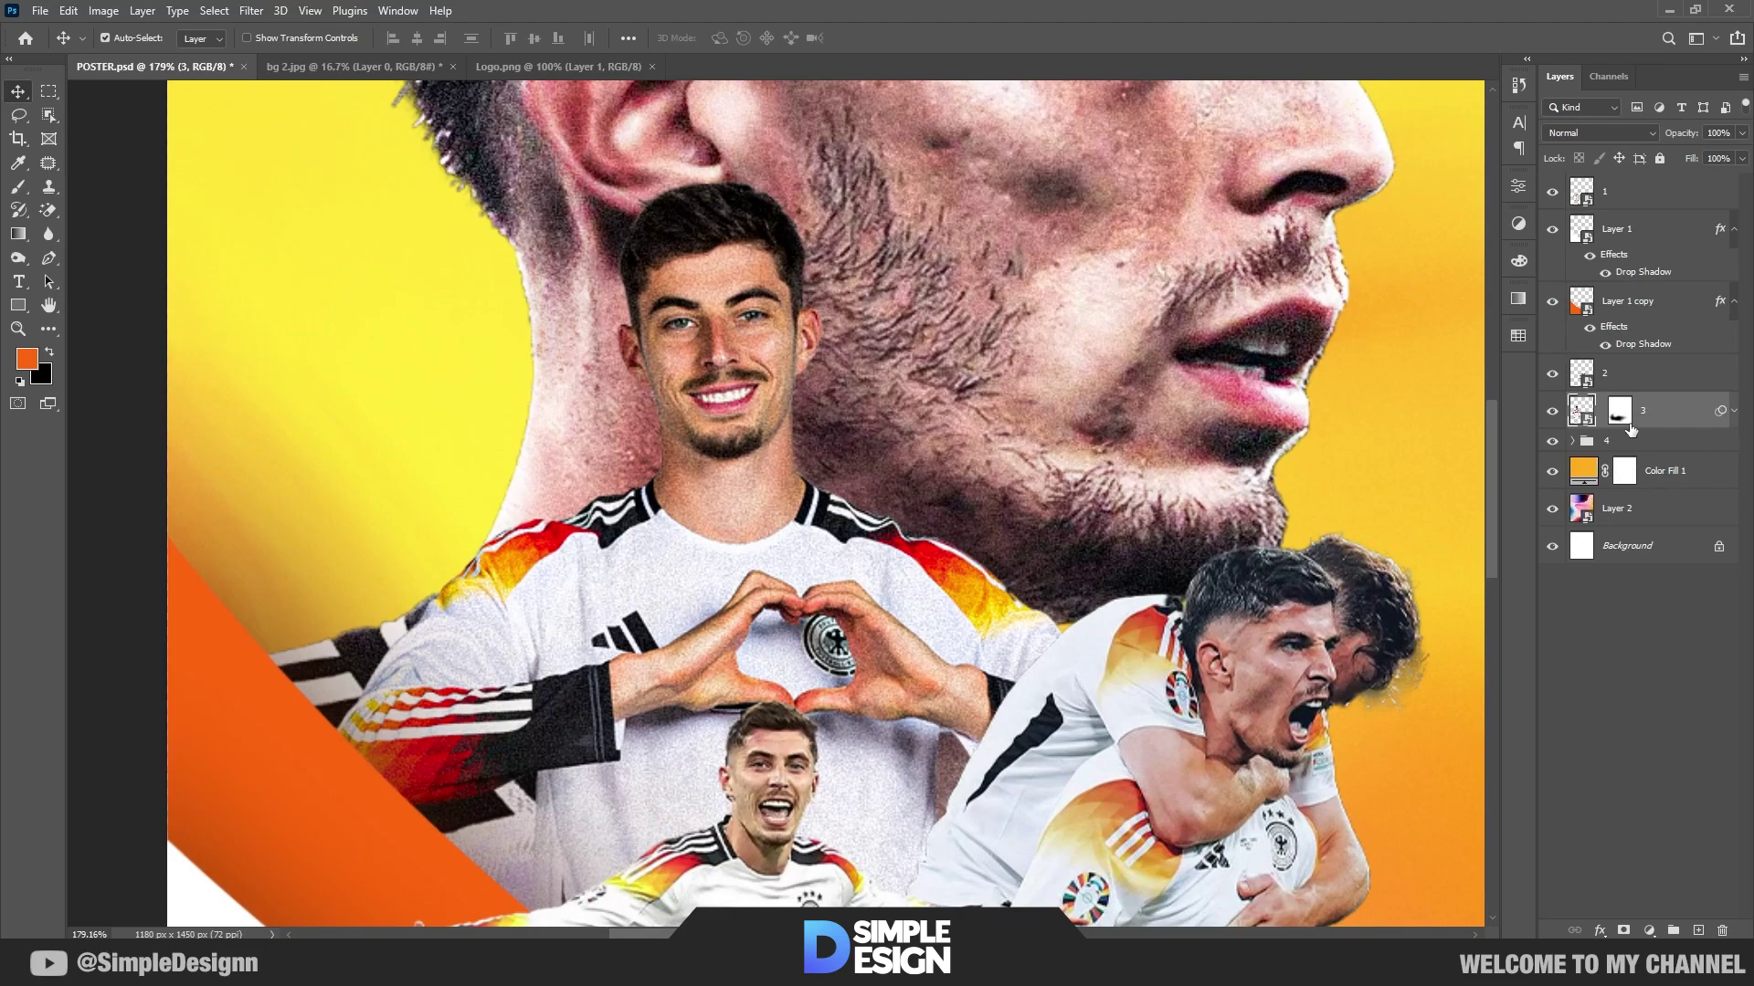
Step: Lower the copied Camera Raw filter's grain from 36 to 14
click(1734, 413)
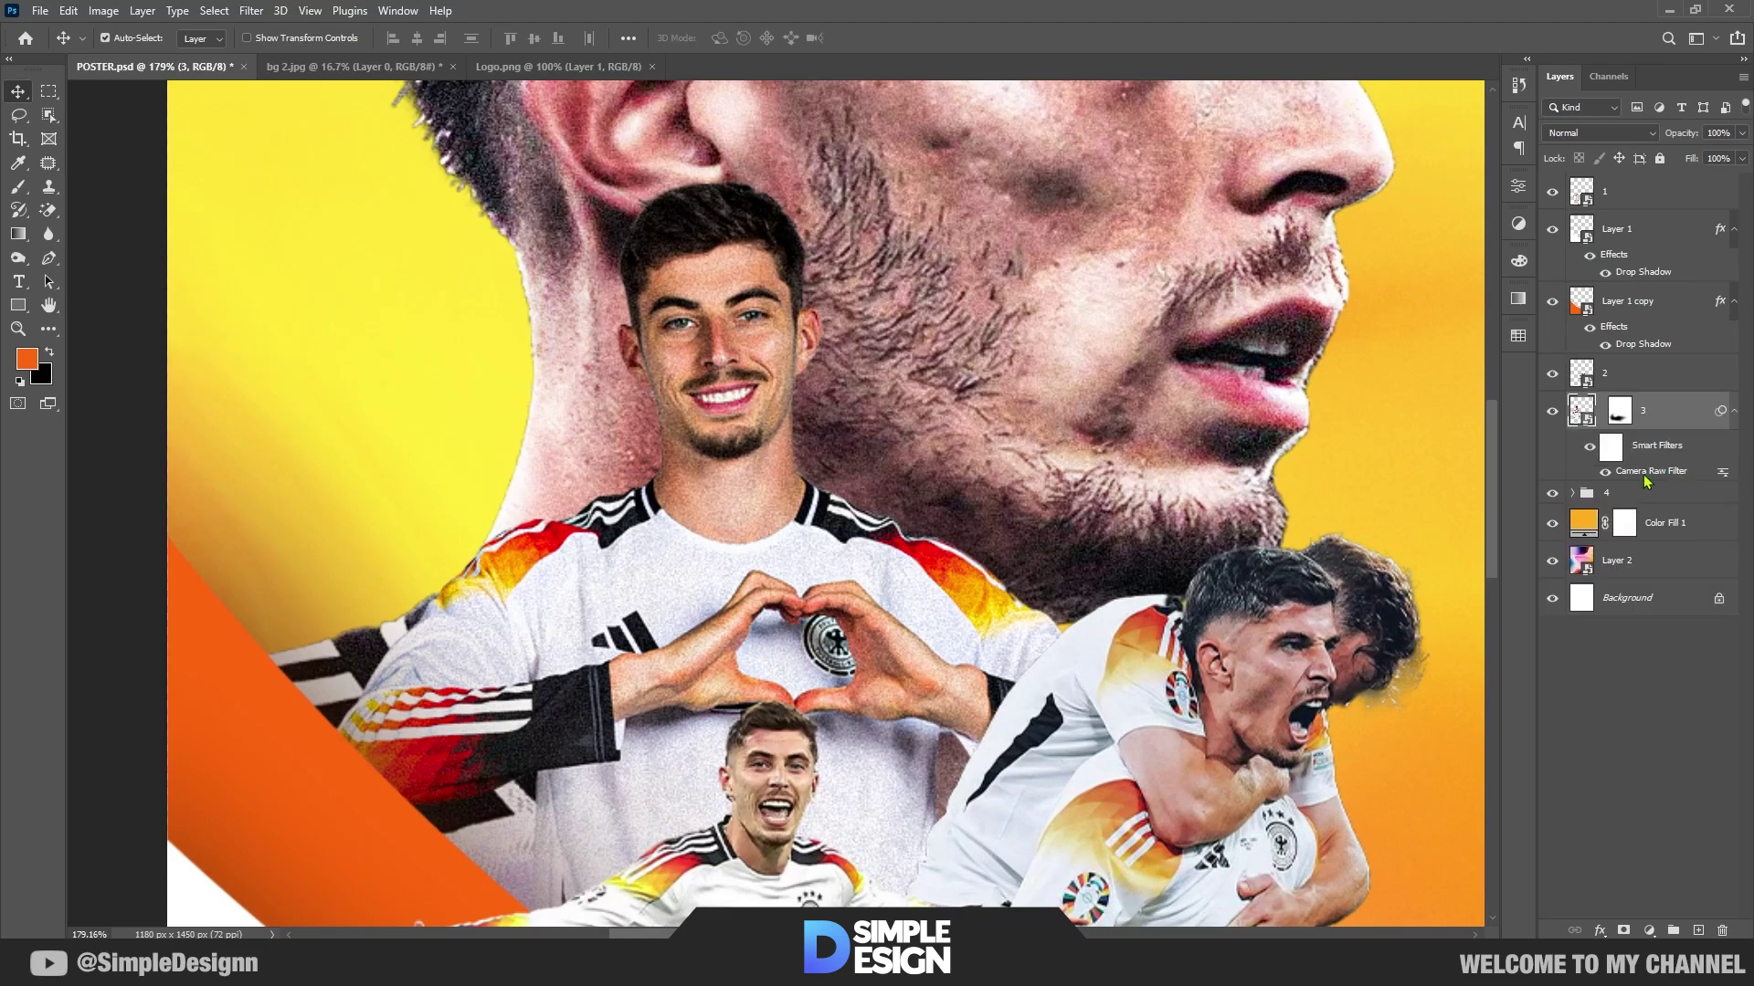
double_click(1664, 472)
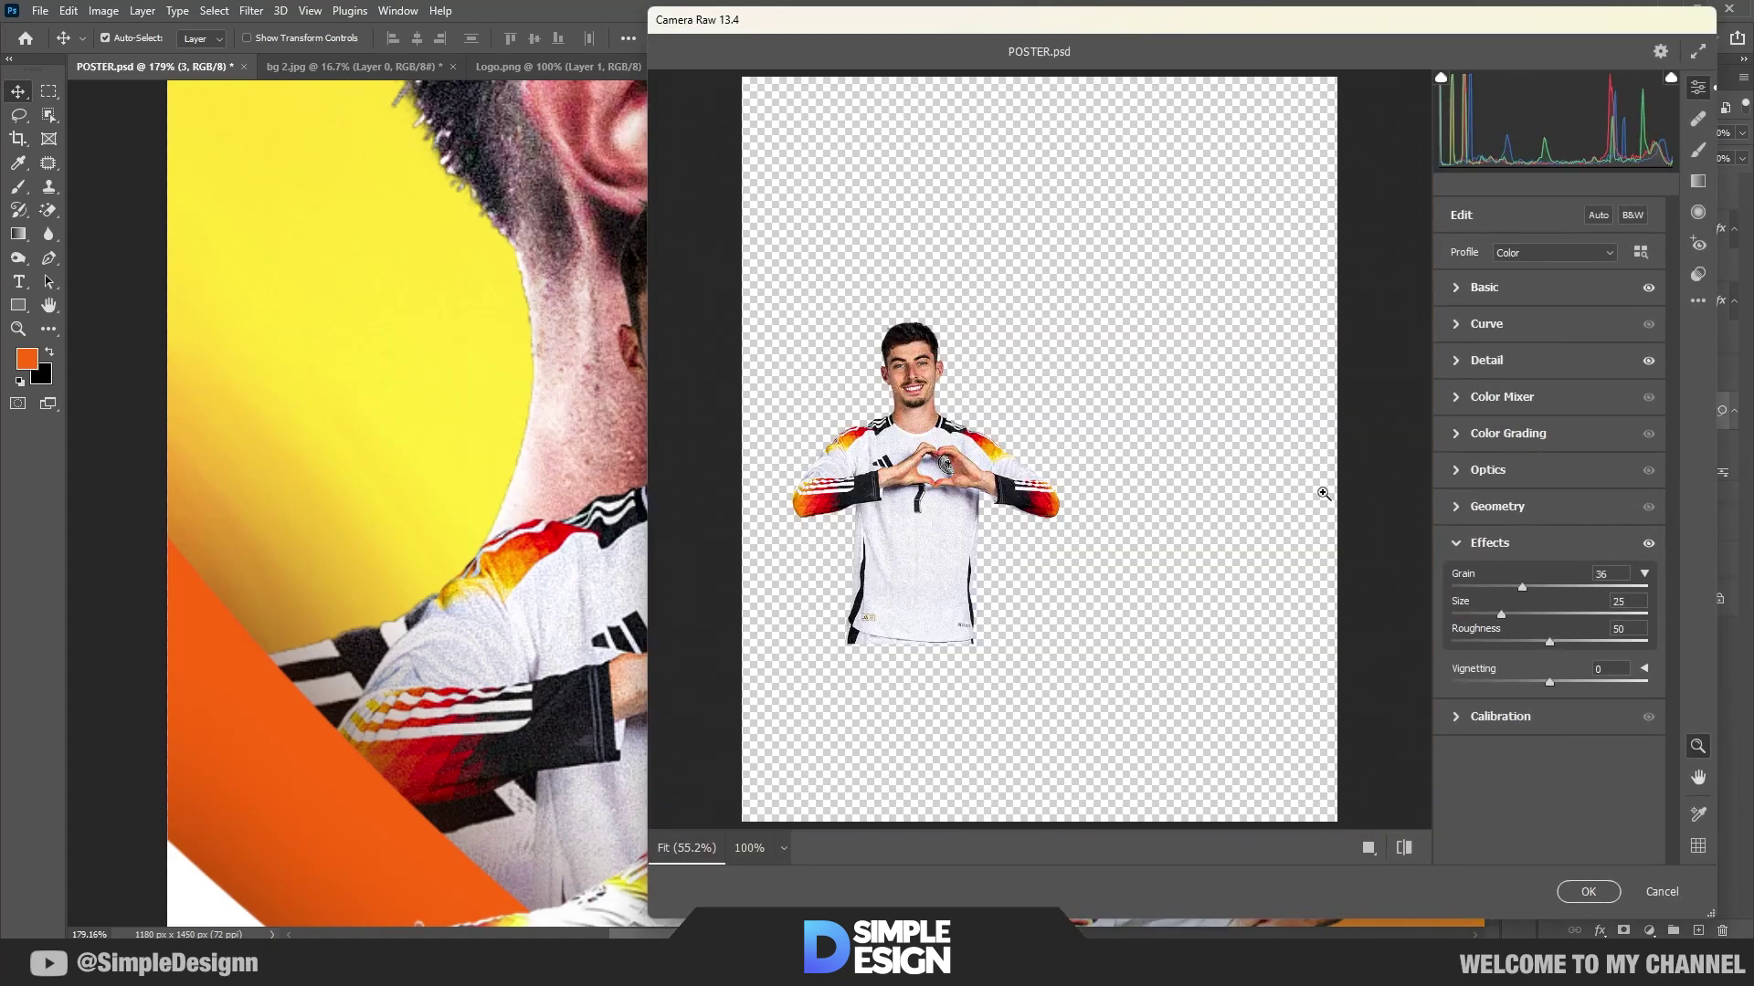
click(964, 460)
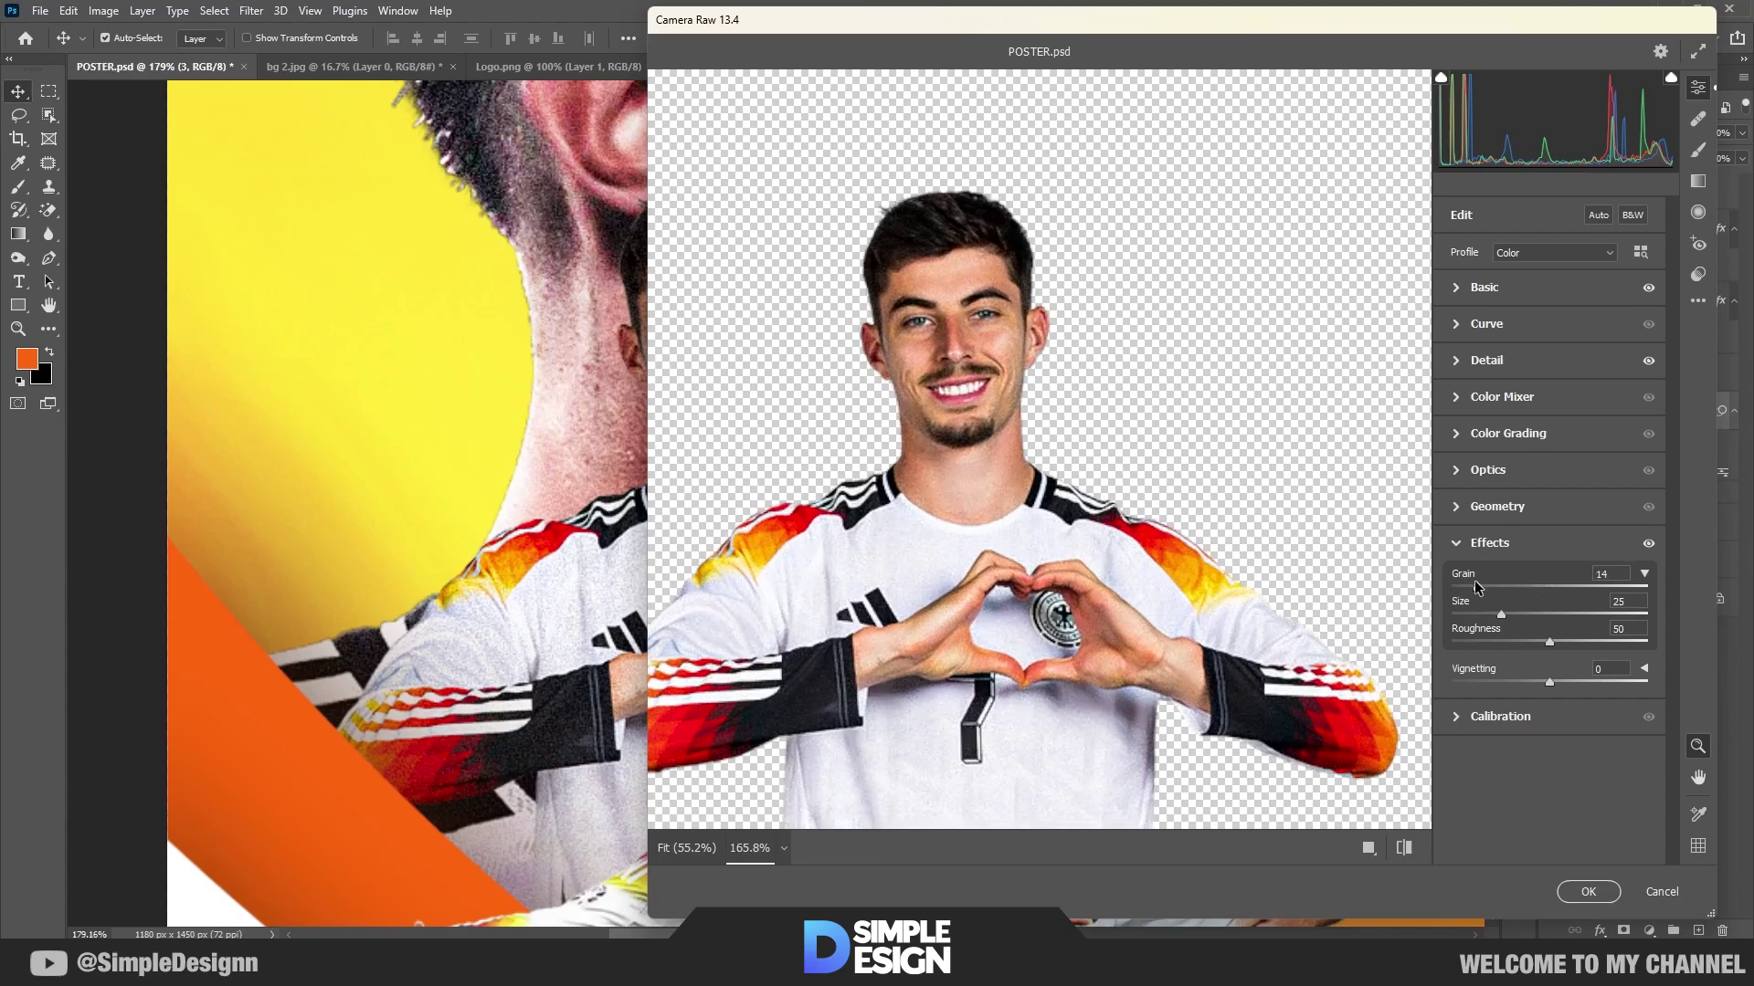
click(1589, 891)
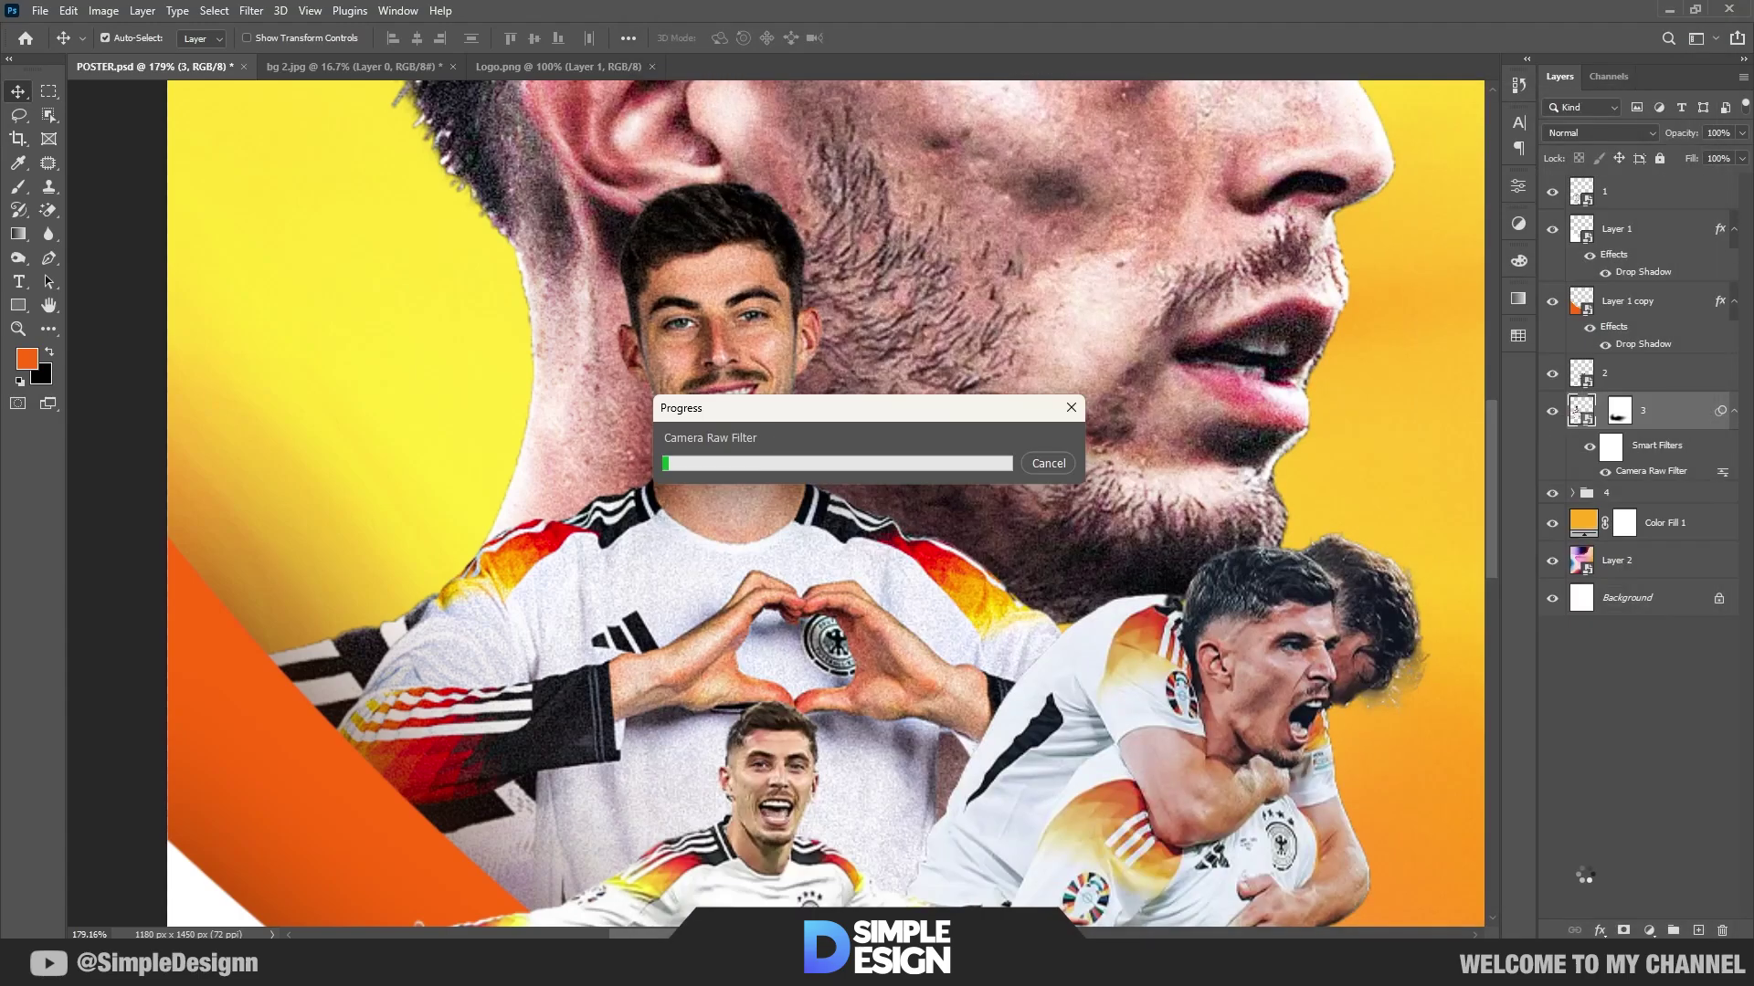
Step: Scroll the Layers panel back up and bring up the new adjustment-layer types
scroll(812, 440, down, 3)
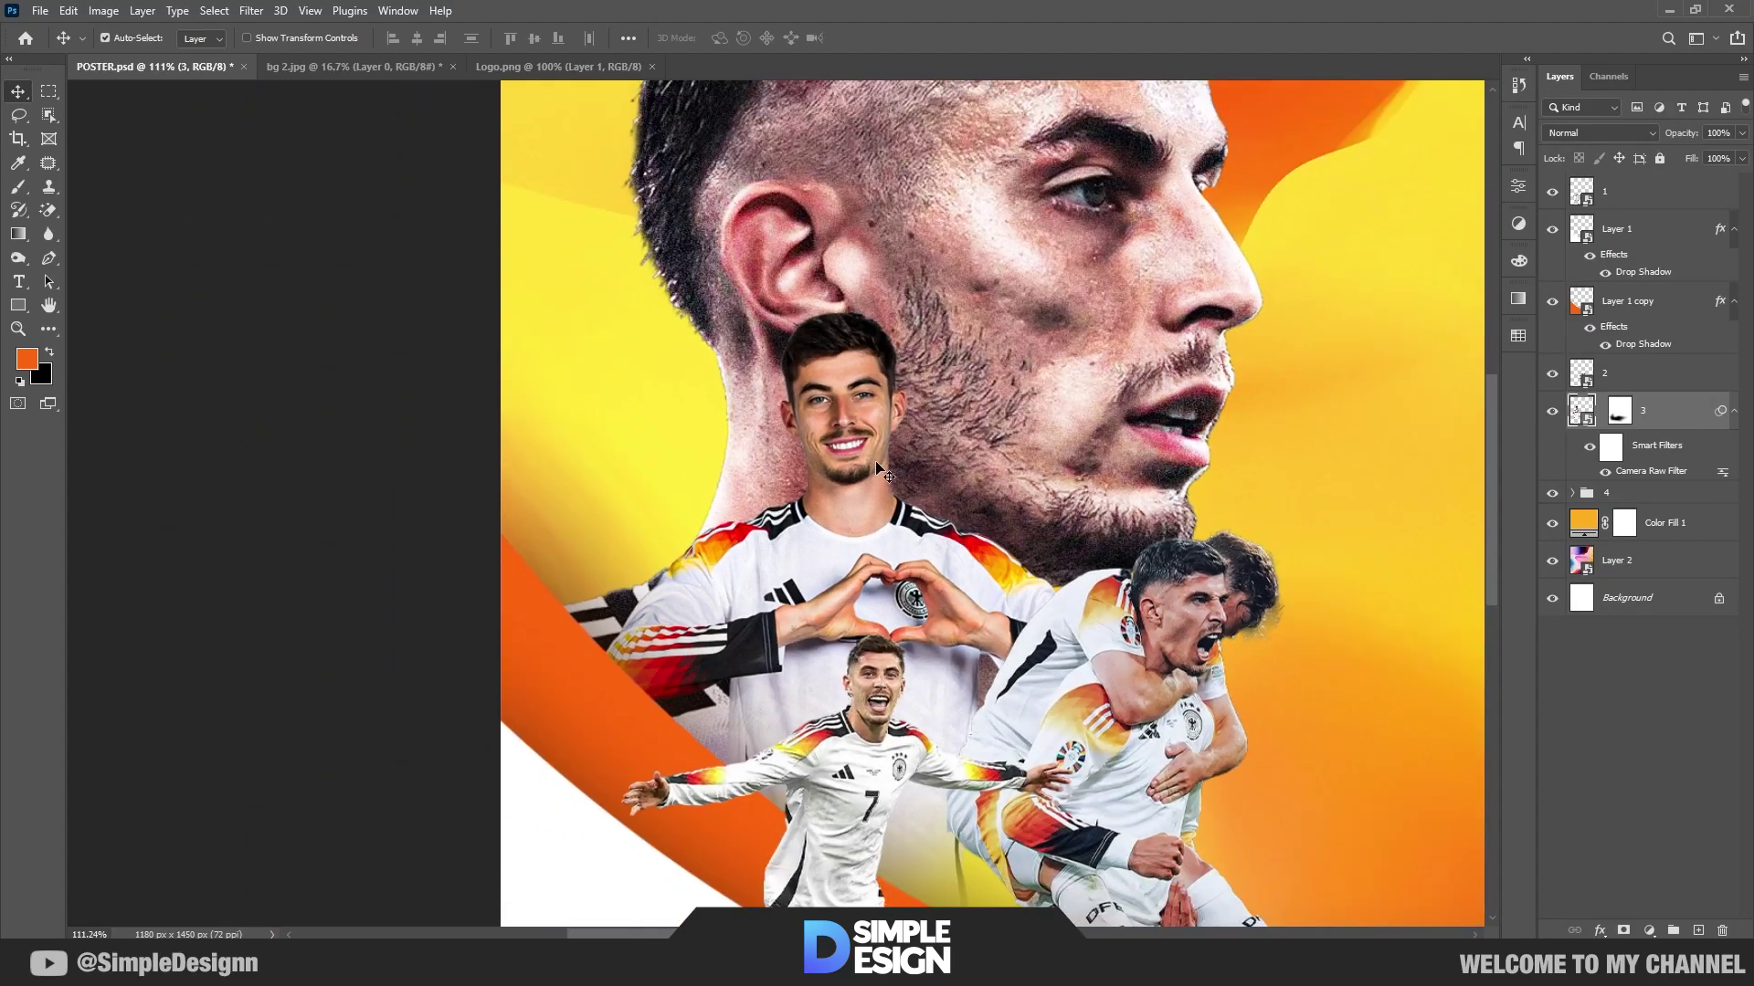
scroll(877, 468, up, 1)
scroll(813, 446, up, 1)
scroll(813, 446, up, 2)
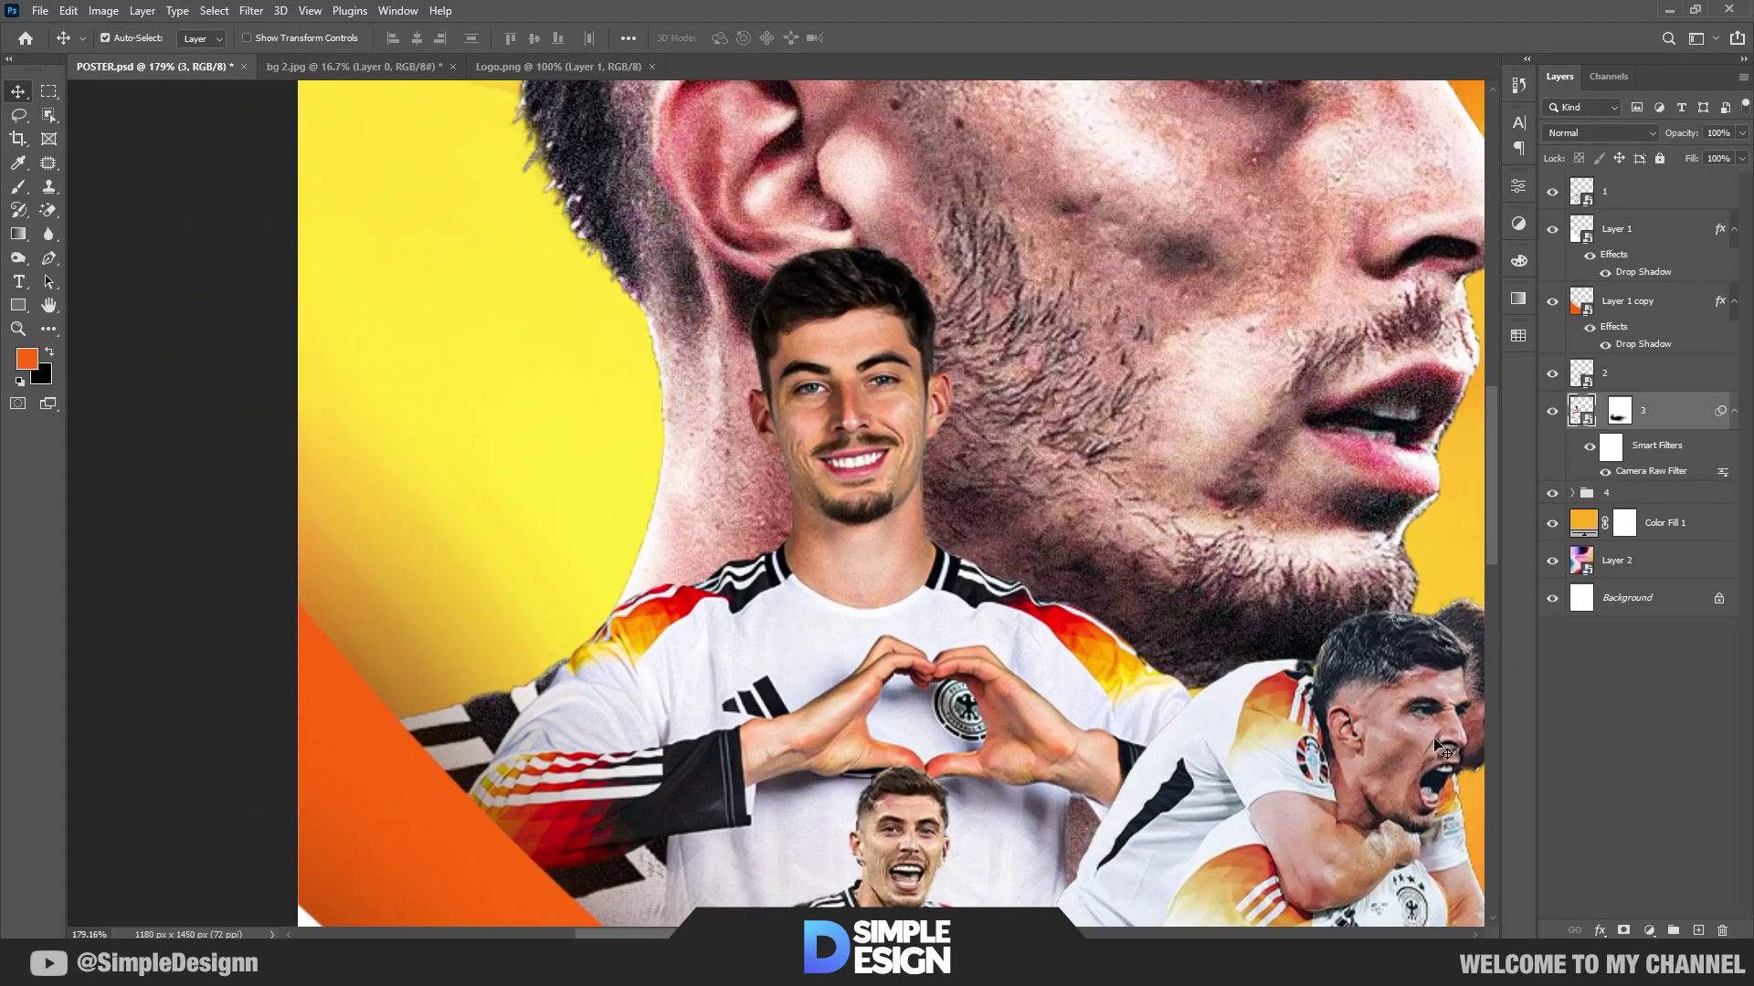
scroll(900, 558, up, 1)
scroll(901, 557, up, 1)
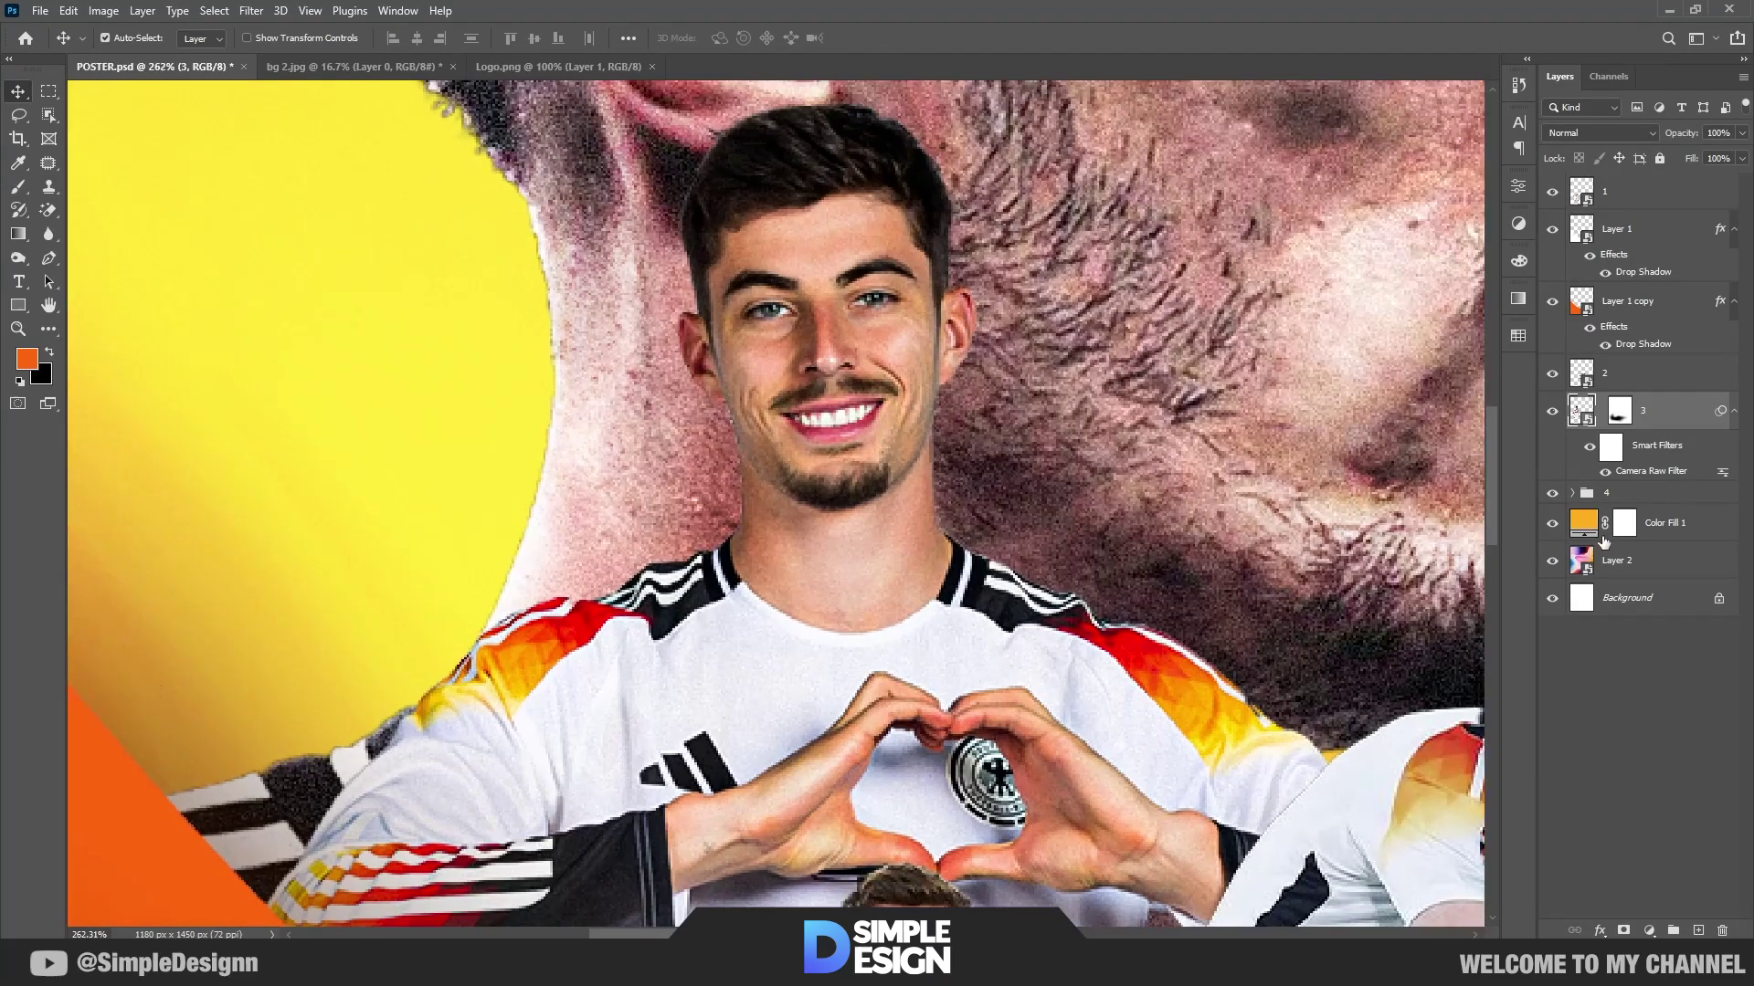
click(1644, 929)
Step: Add a Brightness/Contrast layer clipped to the player, Brightness 34, with its mask inverted
click(1649, 664)
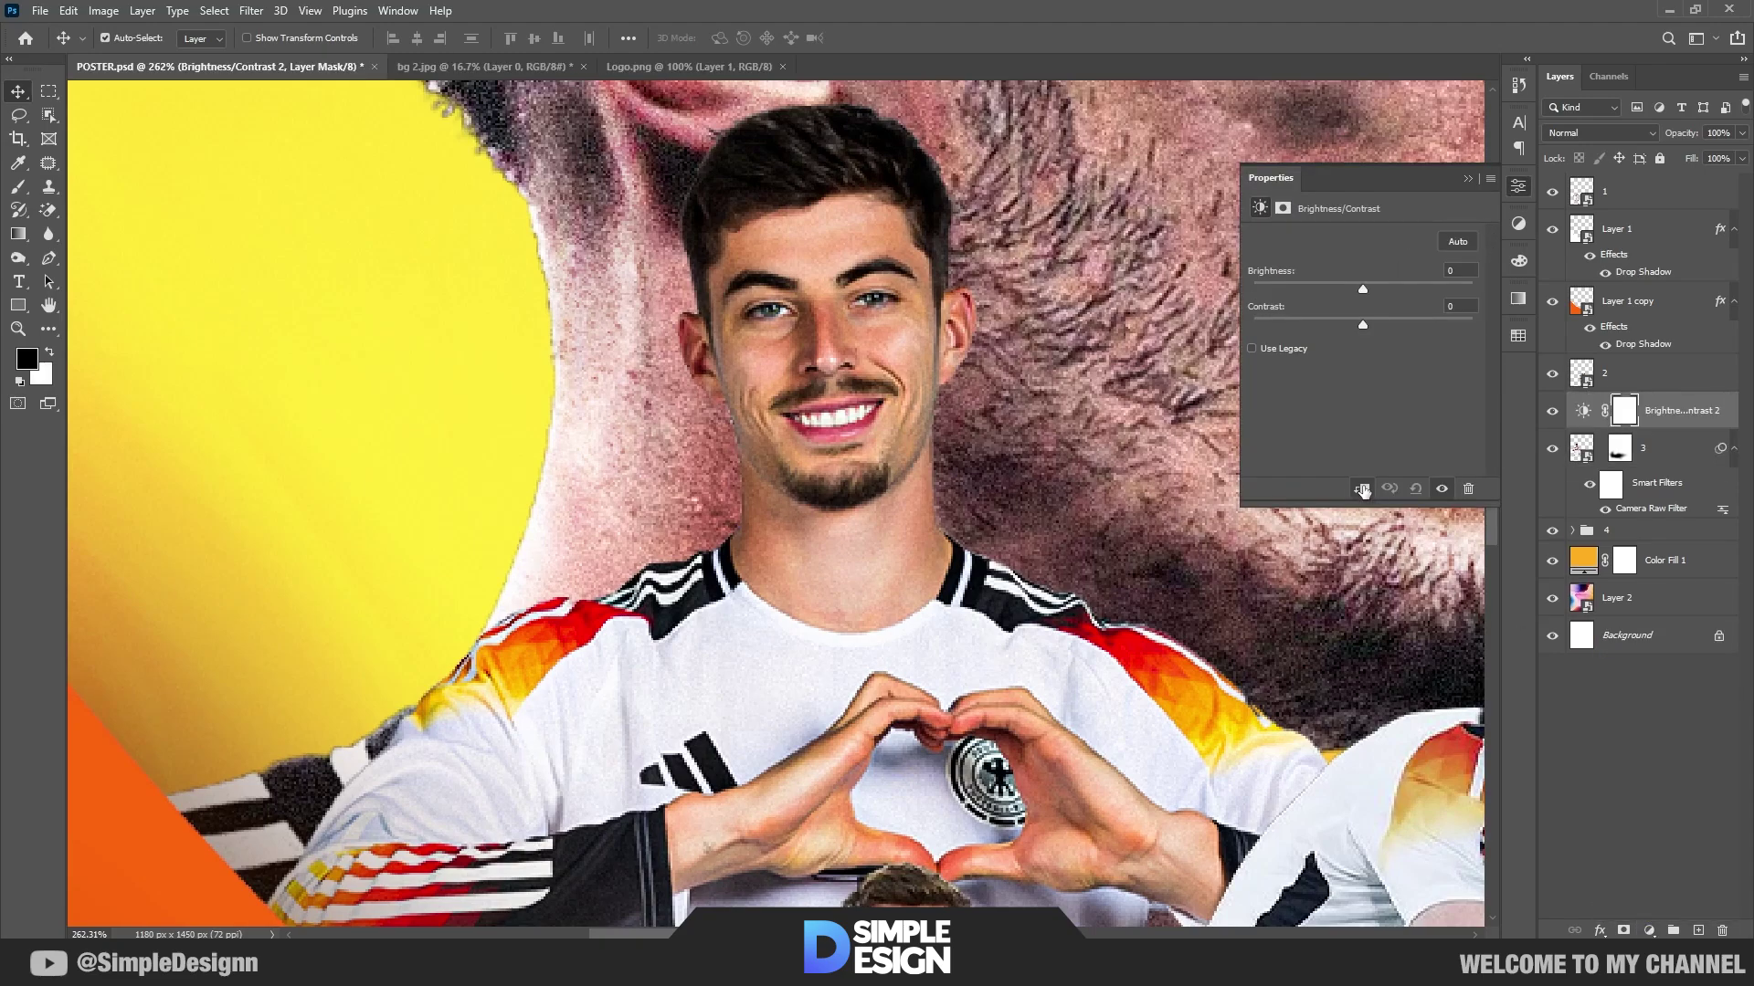
click(1361, 489)
drag(1367, 290, 1383, 285)
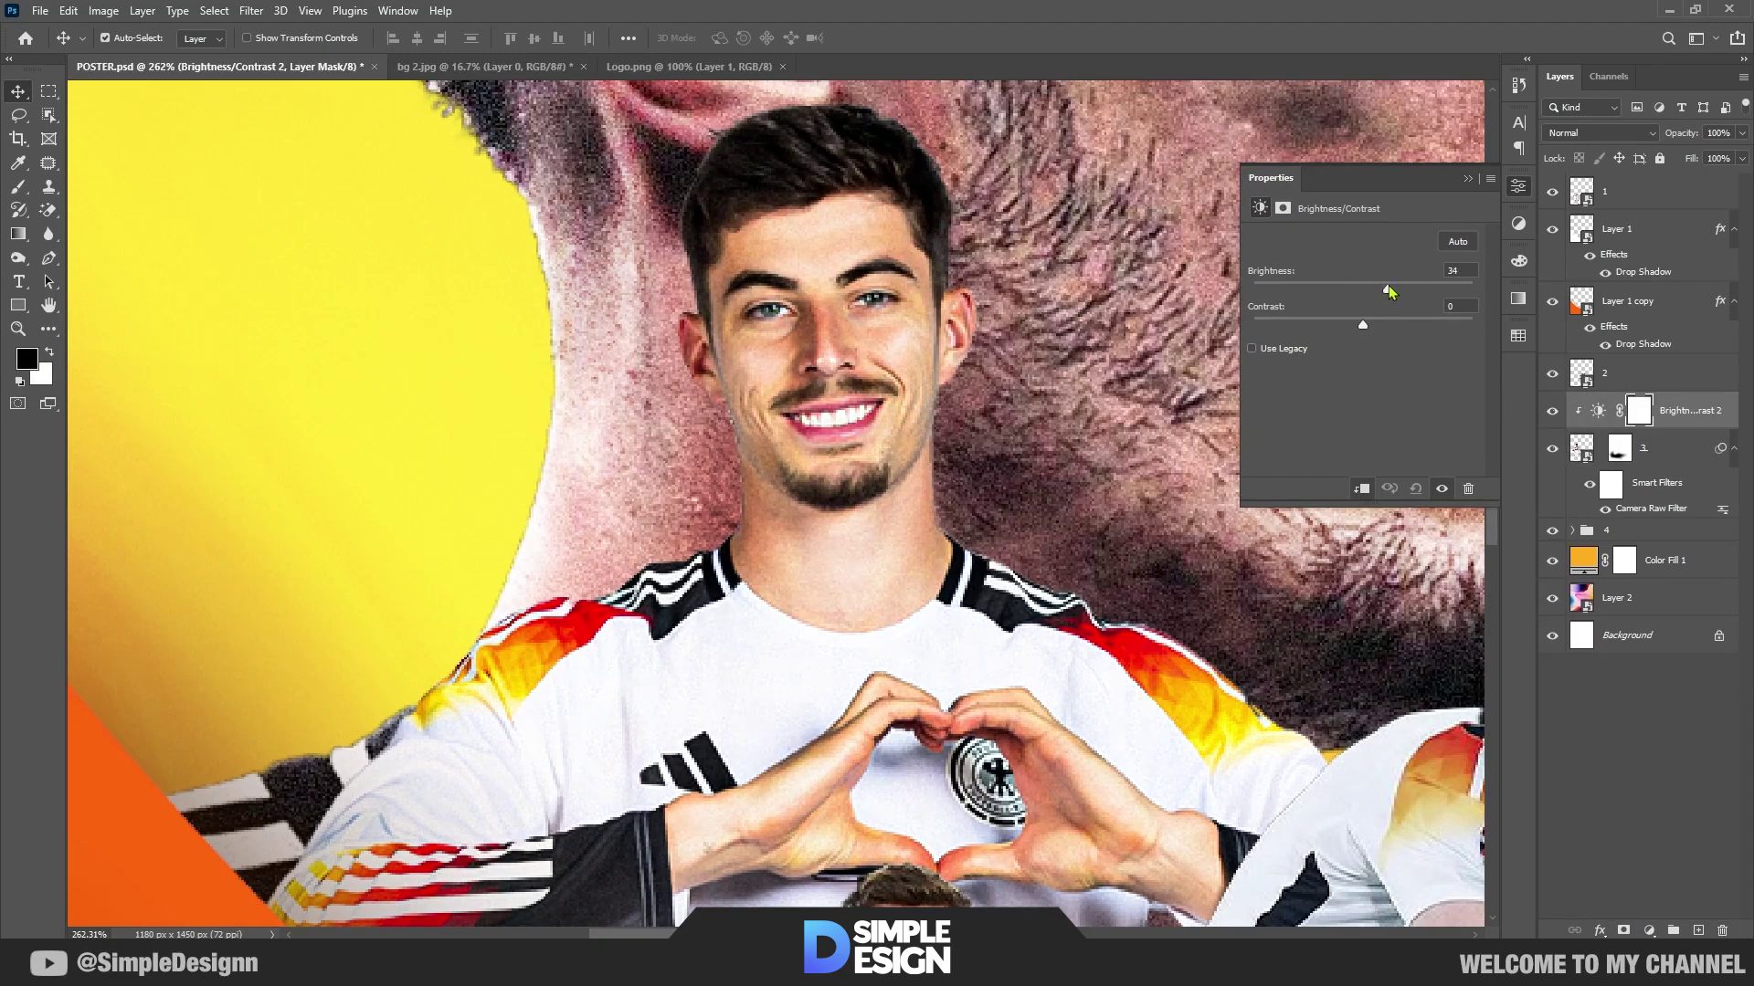
click(1467, 179)
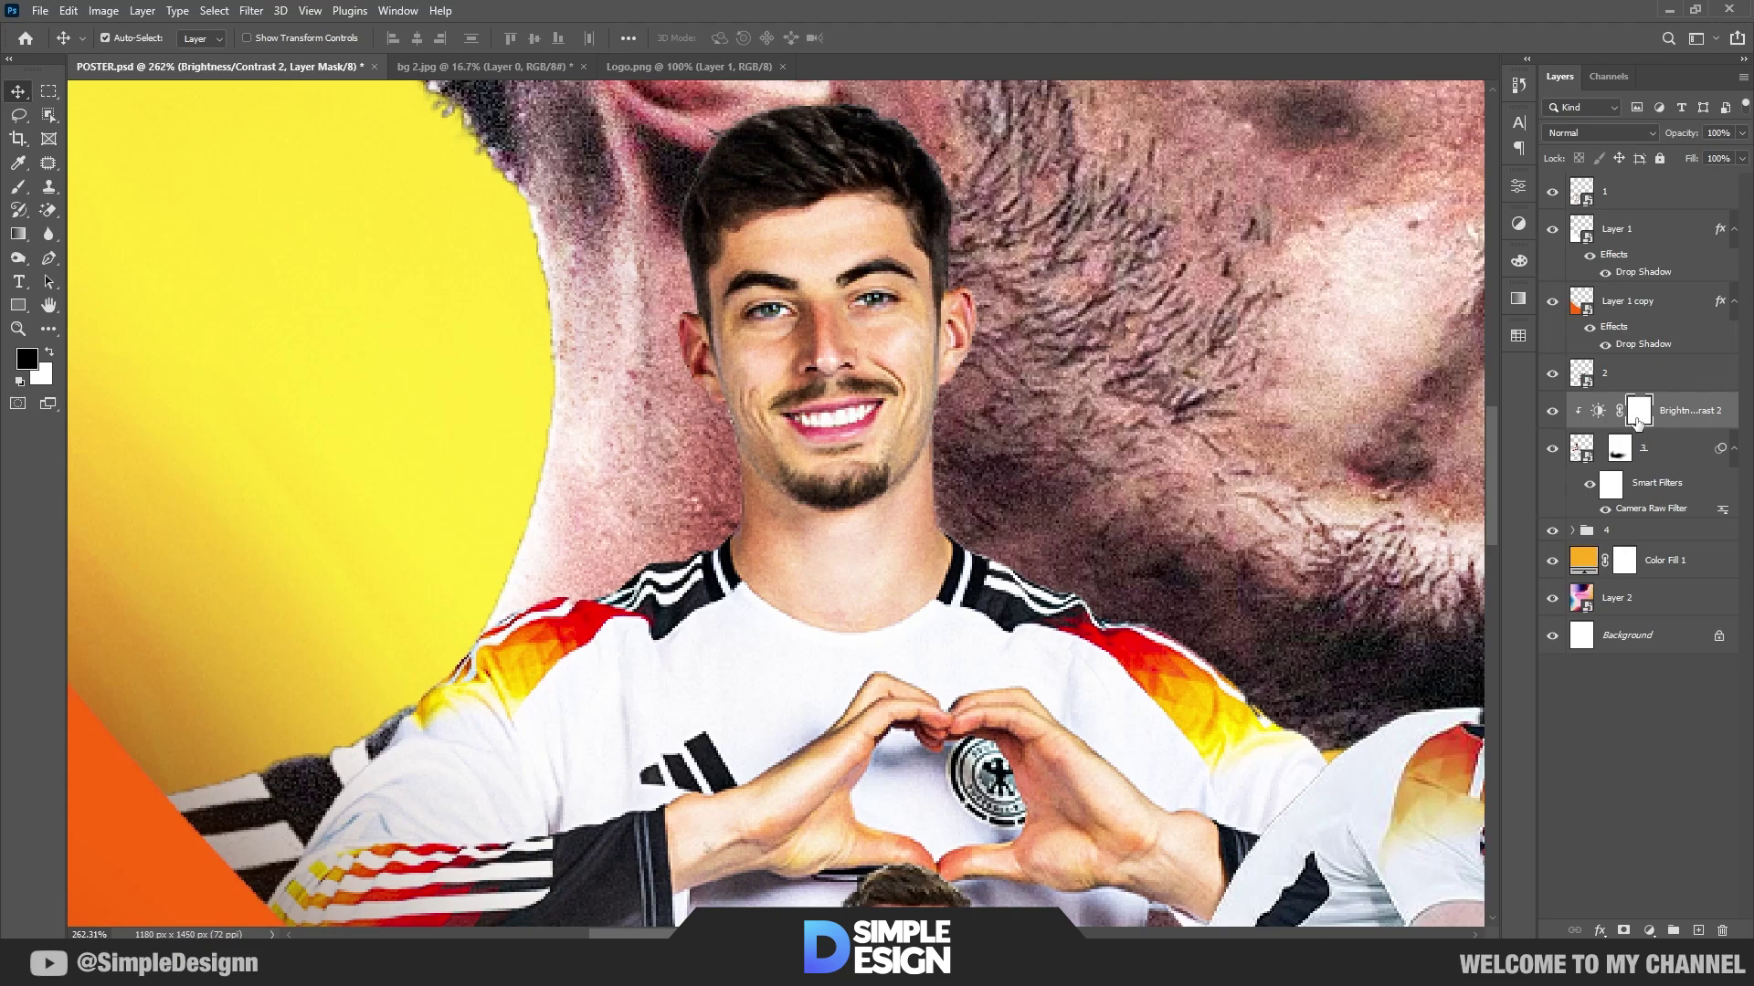
key(ctrl+i)
Step: Paint white with a small low-flow brush over forehead, ear, neck, shoulder and sleeve
key(b)
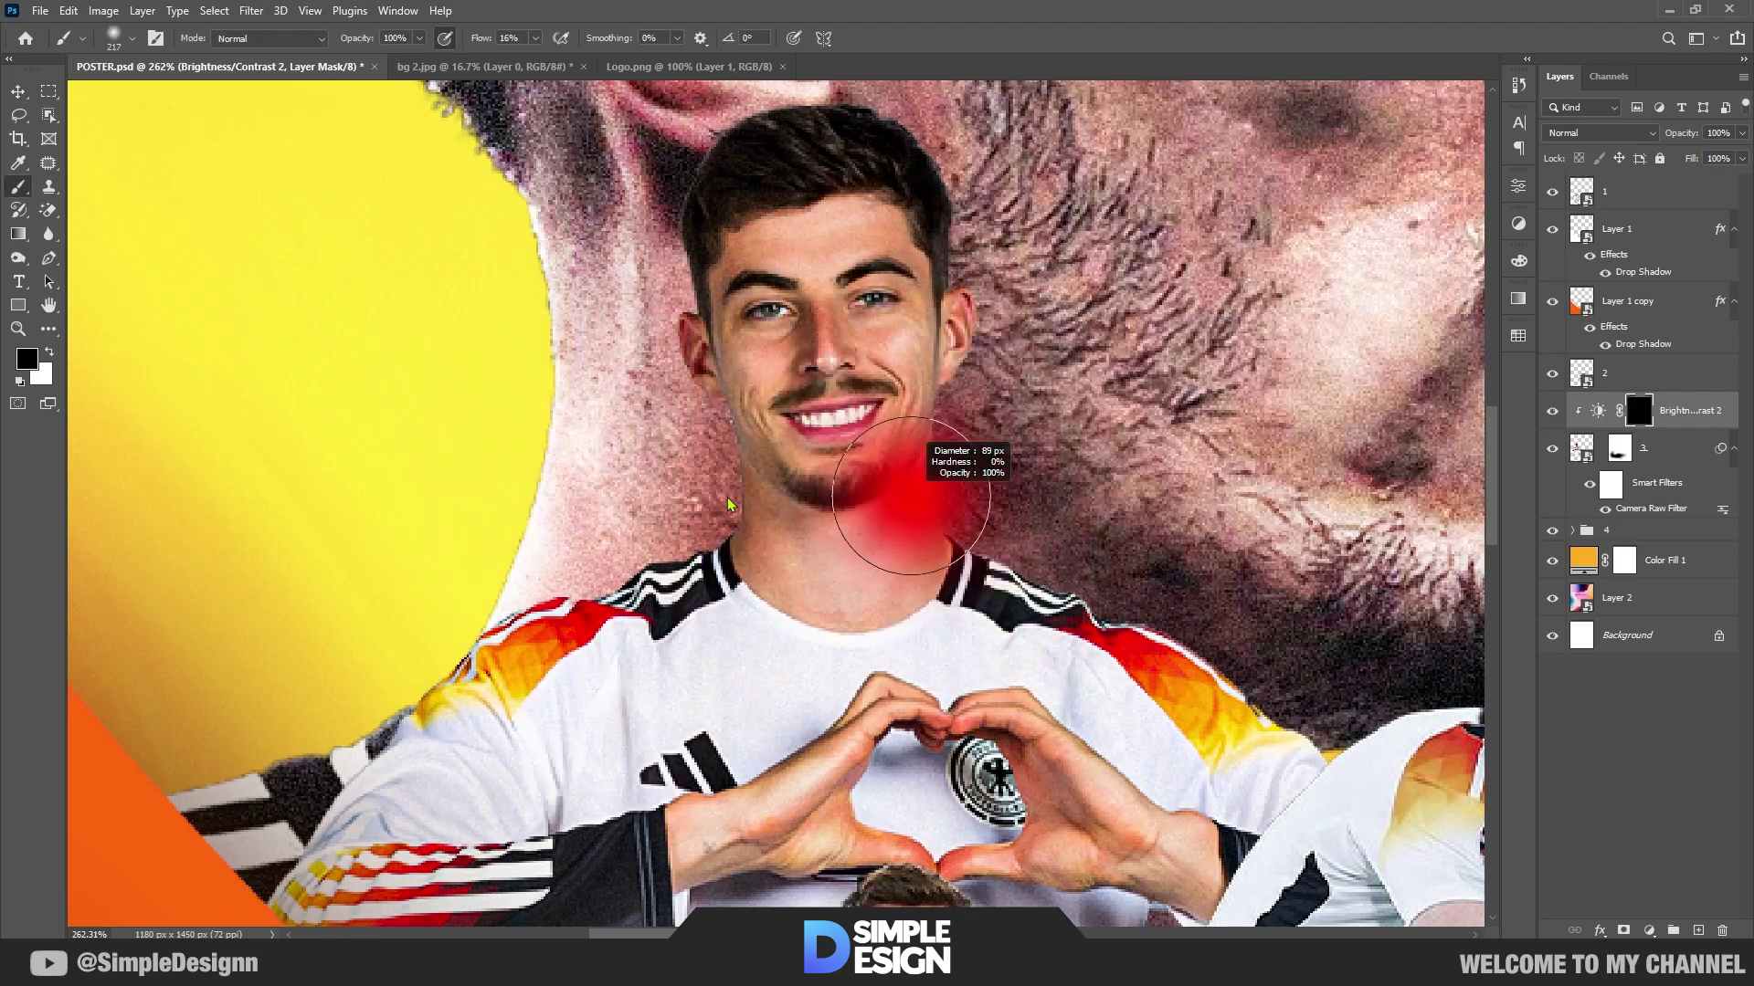
key(x)
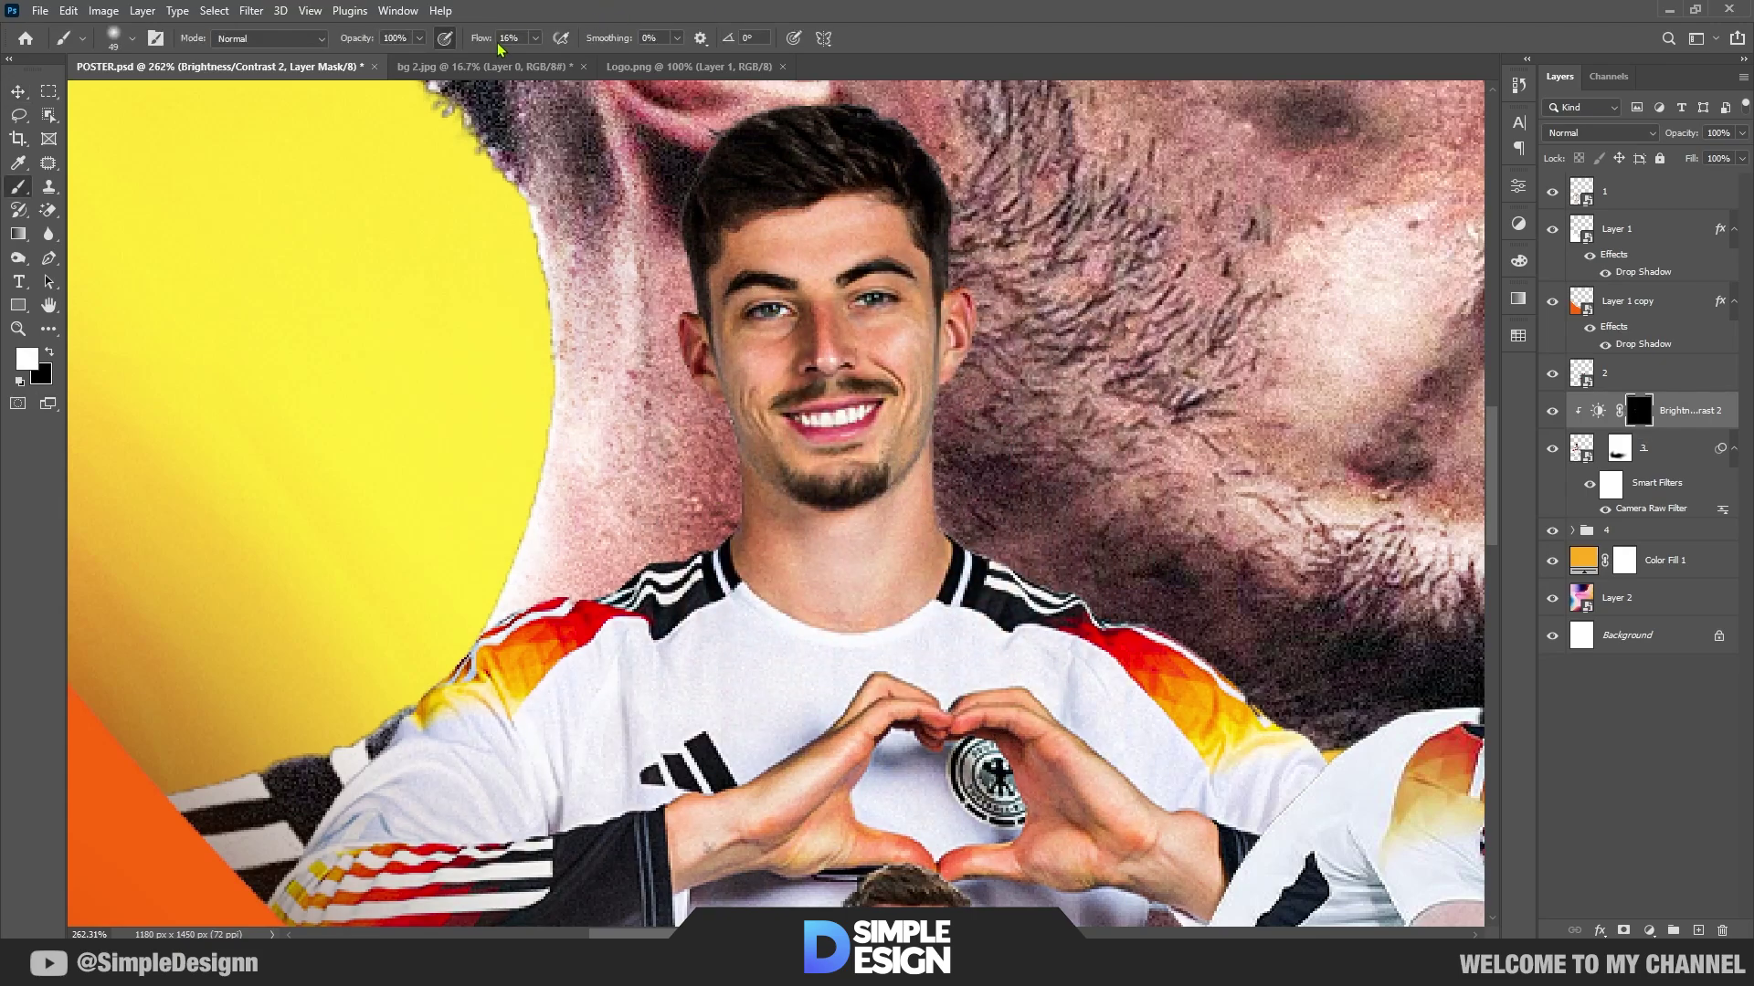
drag(493, 44, 480, 43)
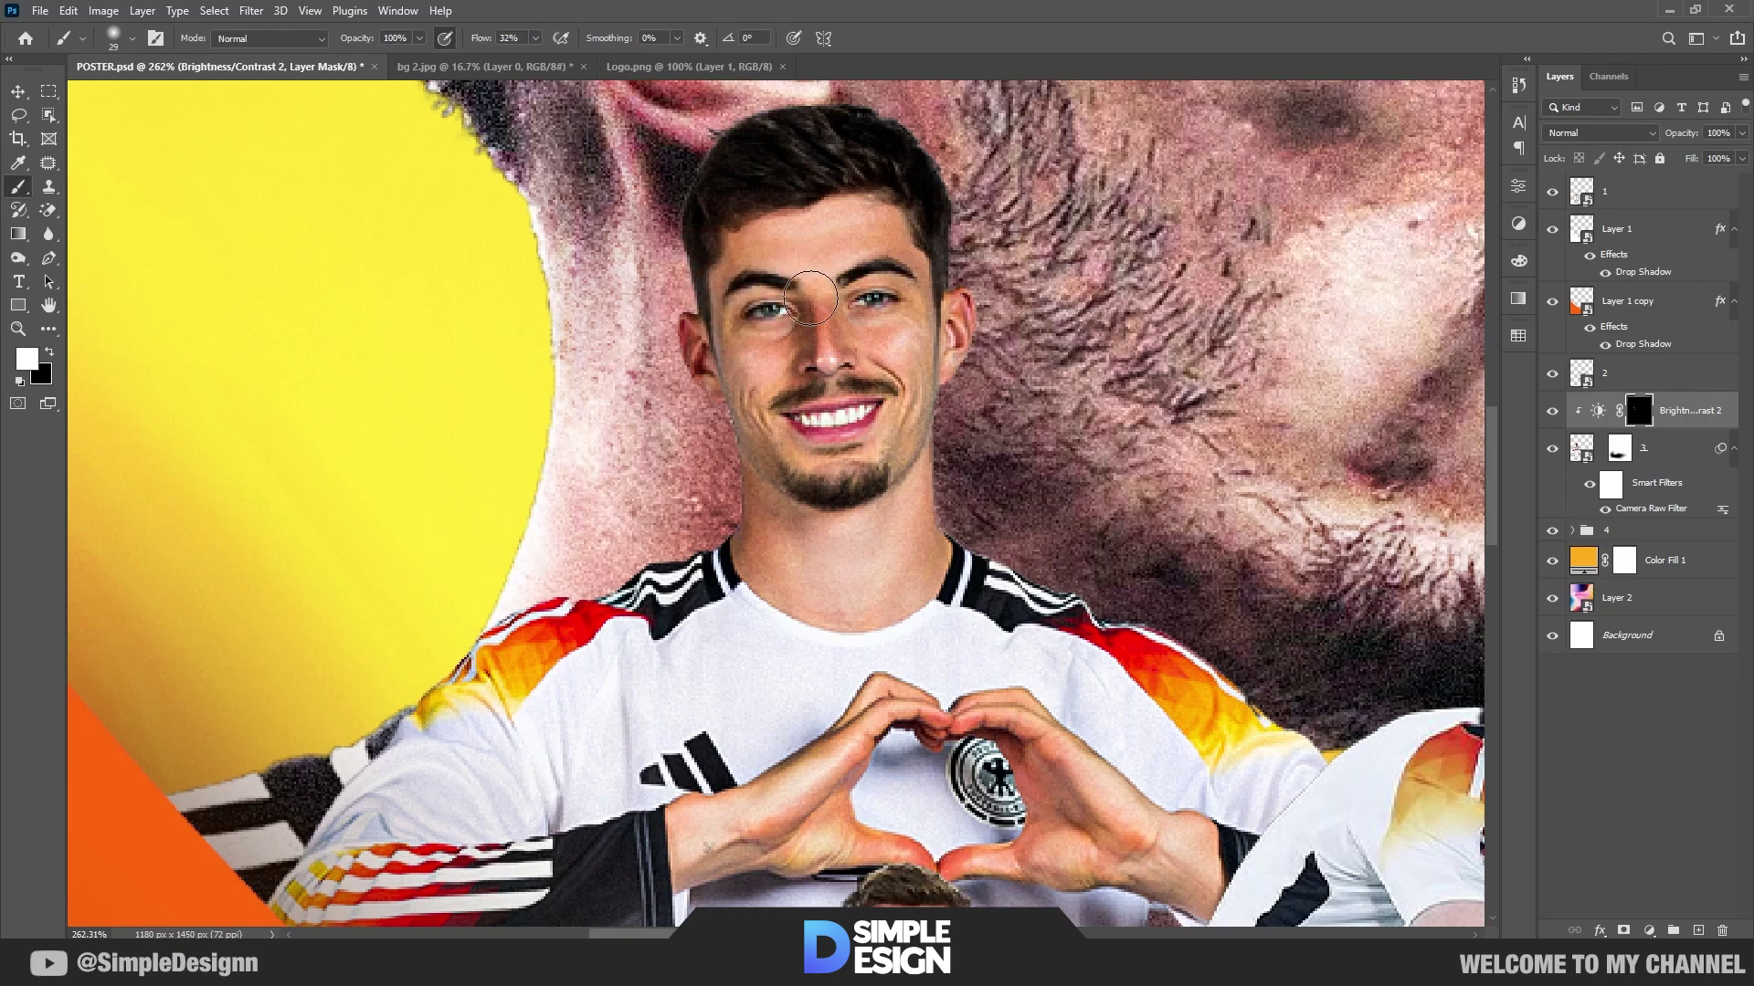
drag(919, 236, 857, 248)
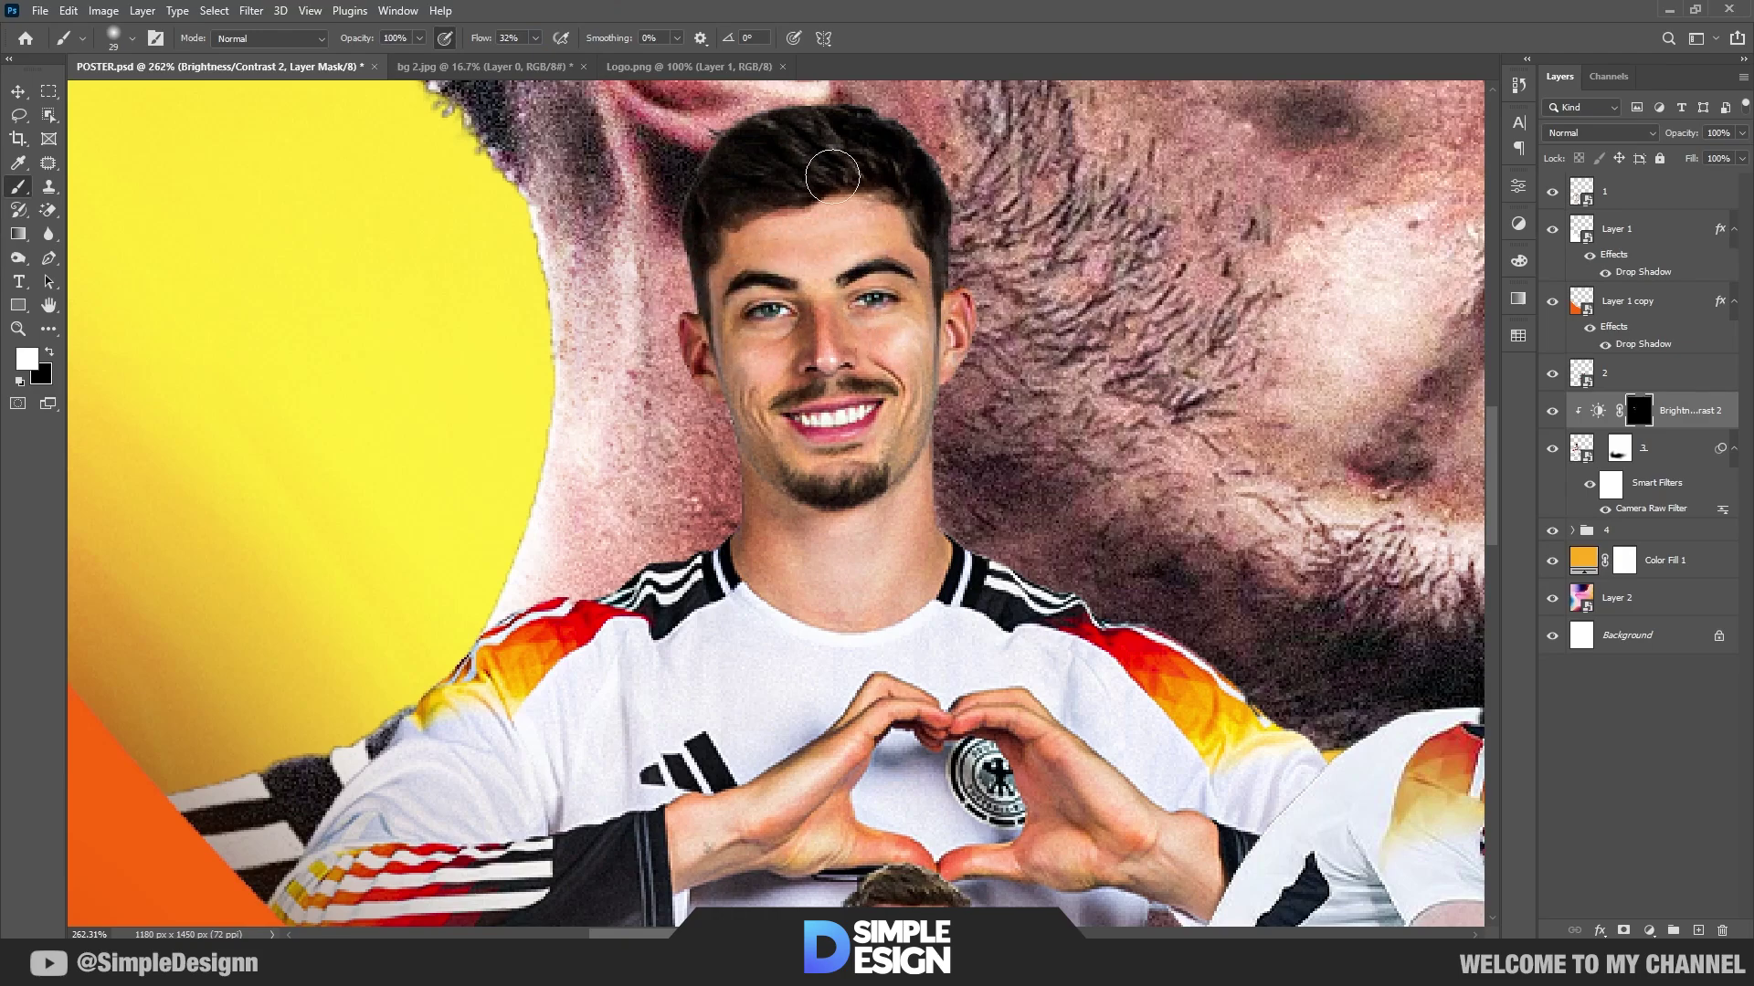
mouse_move(711, 334)
mouse_down()
mouse_move(772, 539)
mouse_move(744, 571)
mouse_move(282, 815)
mouse_move(539, 700)
mouse_move(785, 793)
mouse_move(1049, 826)
mouse_move(1026, 850)
mouse_move(831, 845)
mouse_move(1082, 786)
mouse_move(1188, 841)
mouse_move(1187, 669)
mouse_up()
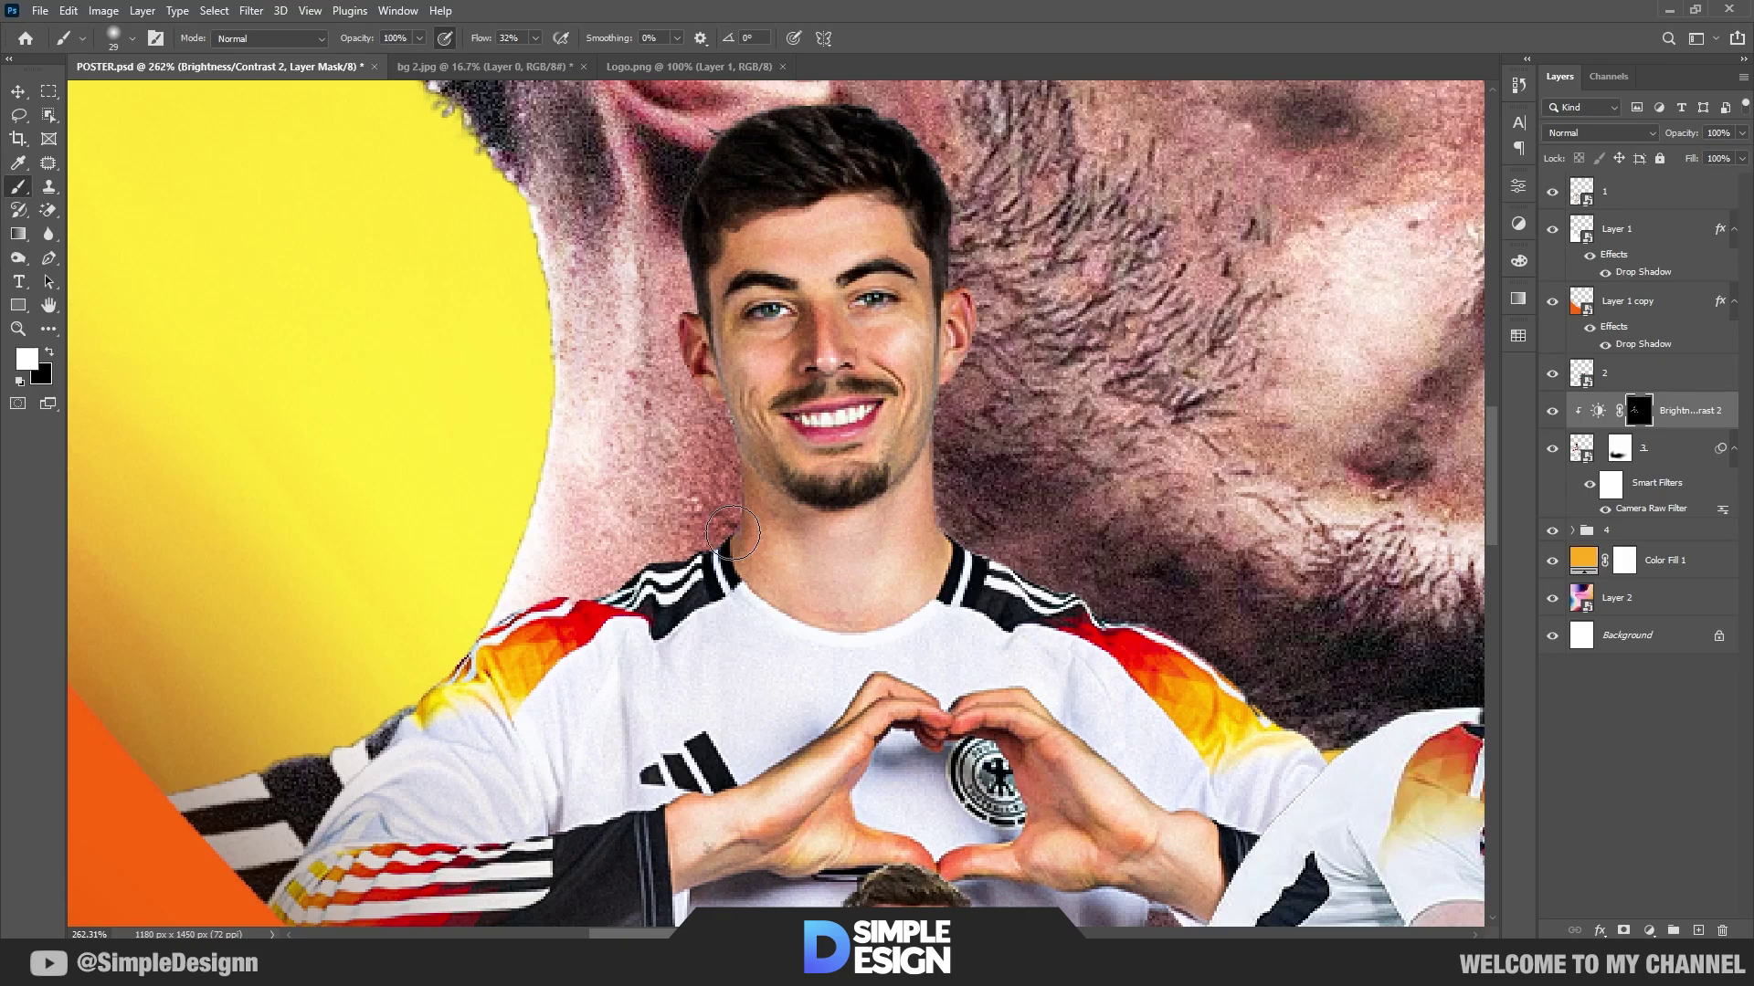
scroll(695, 562, down, 2)
scroll(751, 568, down, 5)
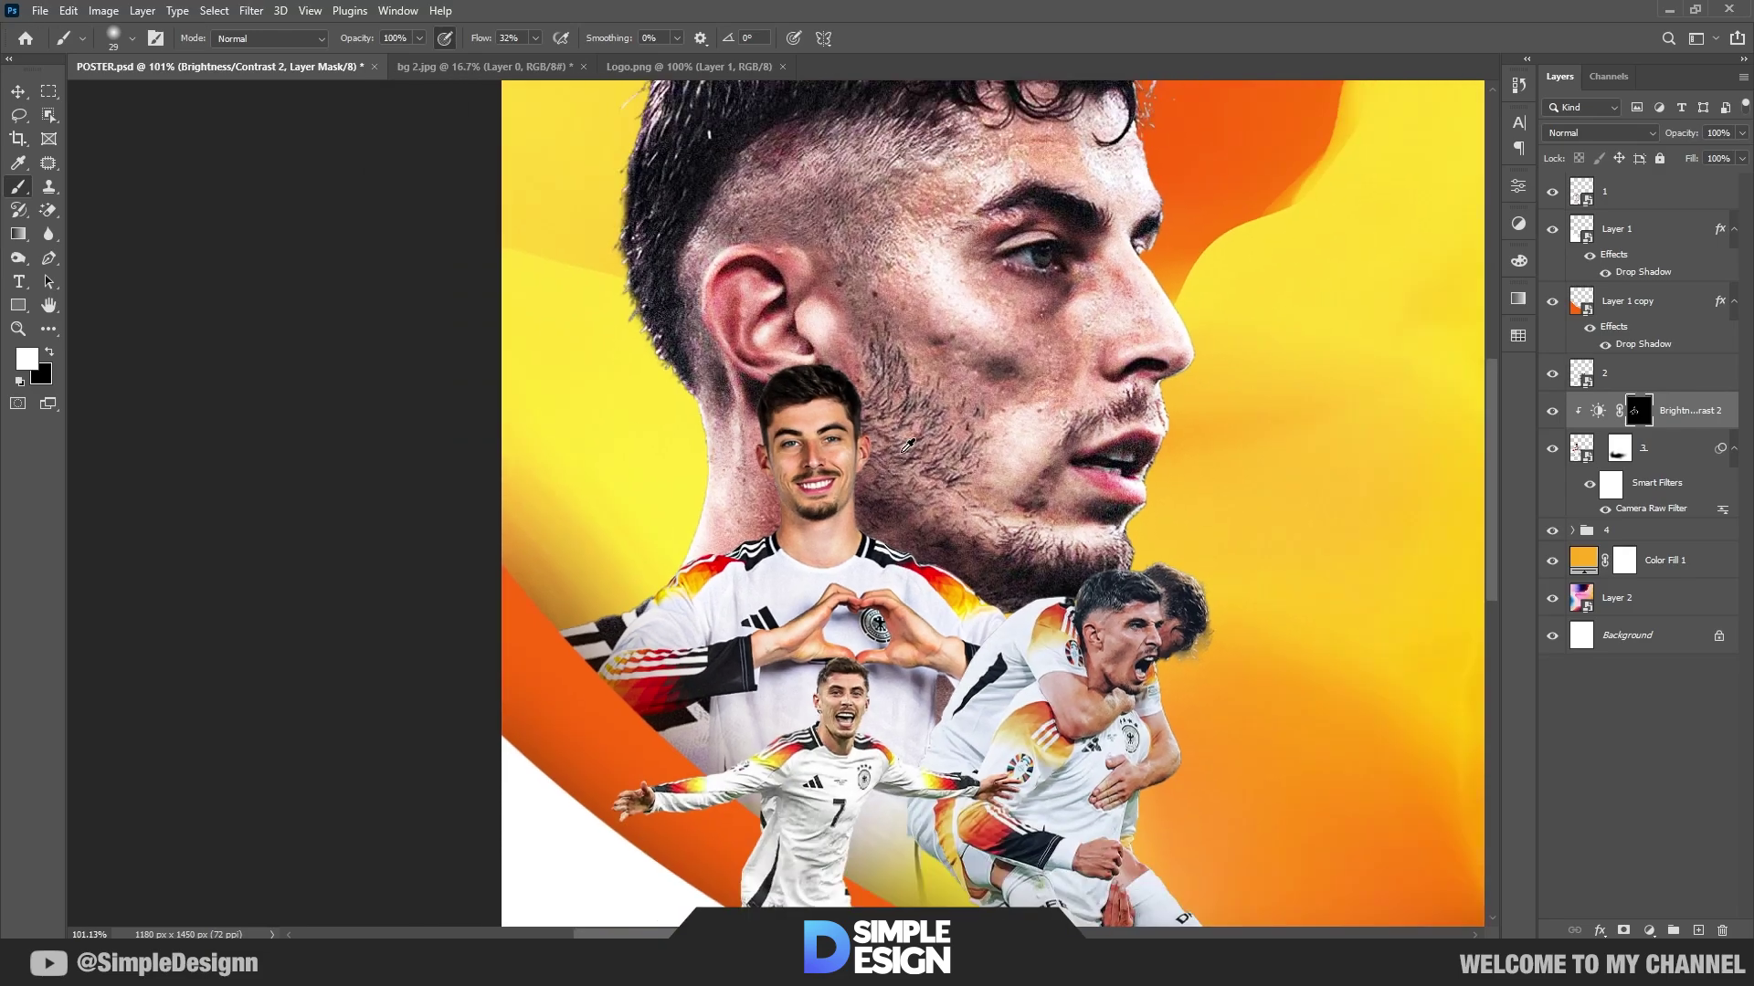
scroll(895, 502, up, 2)
scroll(1187, 510, down, 2)
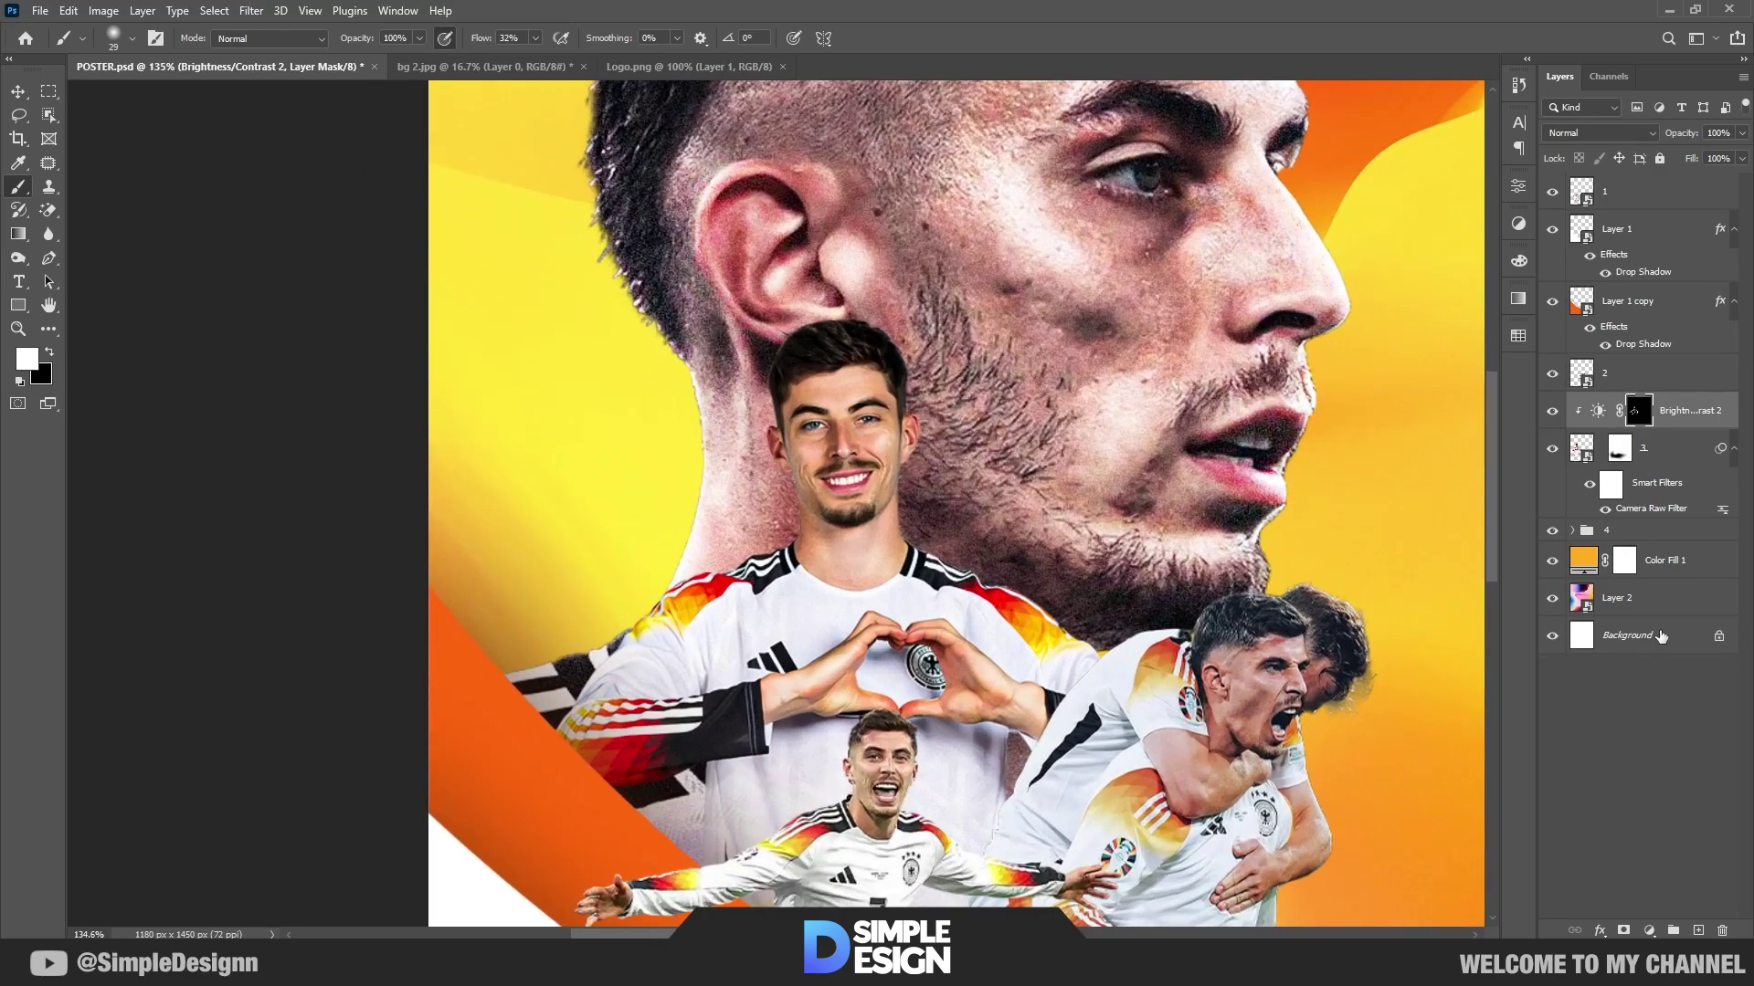
Step: Add an Exposure layer clipped to the player at +1.22, with its mask inverted
click(1647, 930)
click(1639, 714)
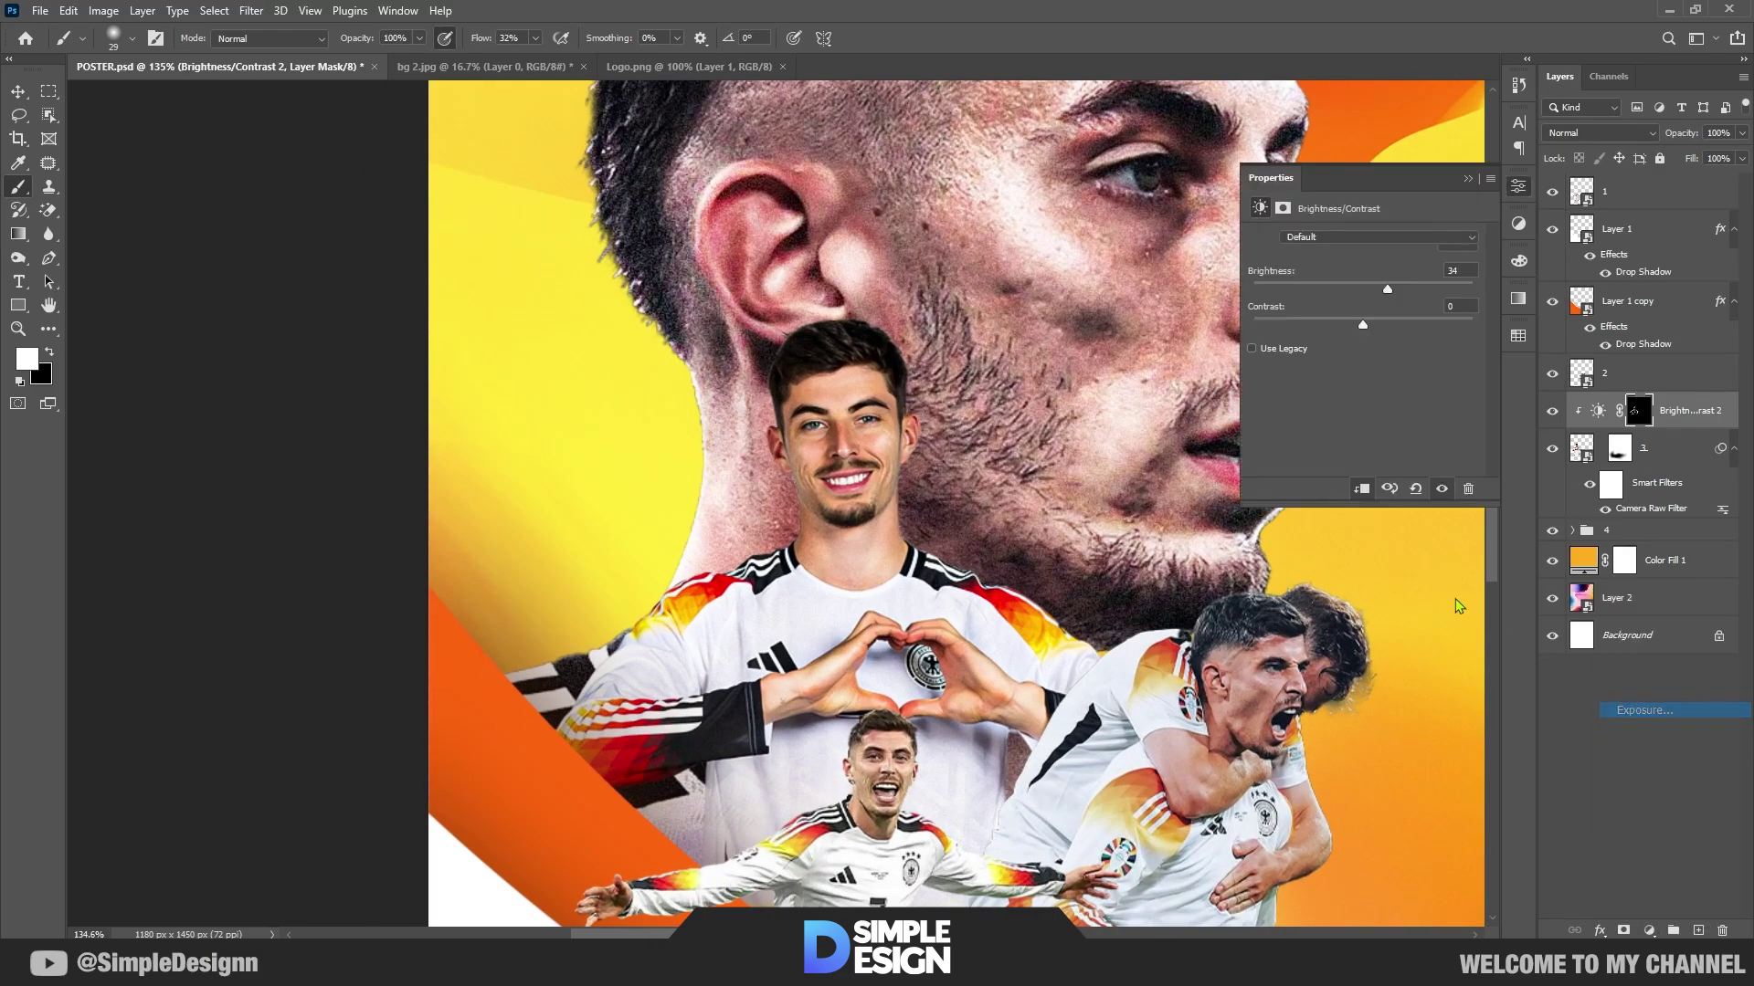
click(1362, 489)
drag(1363, 283, 1384, 285)
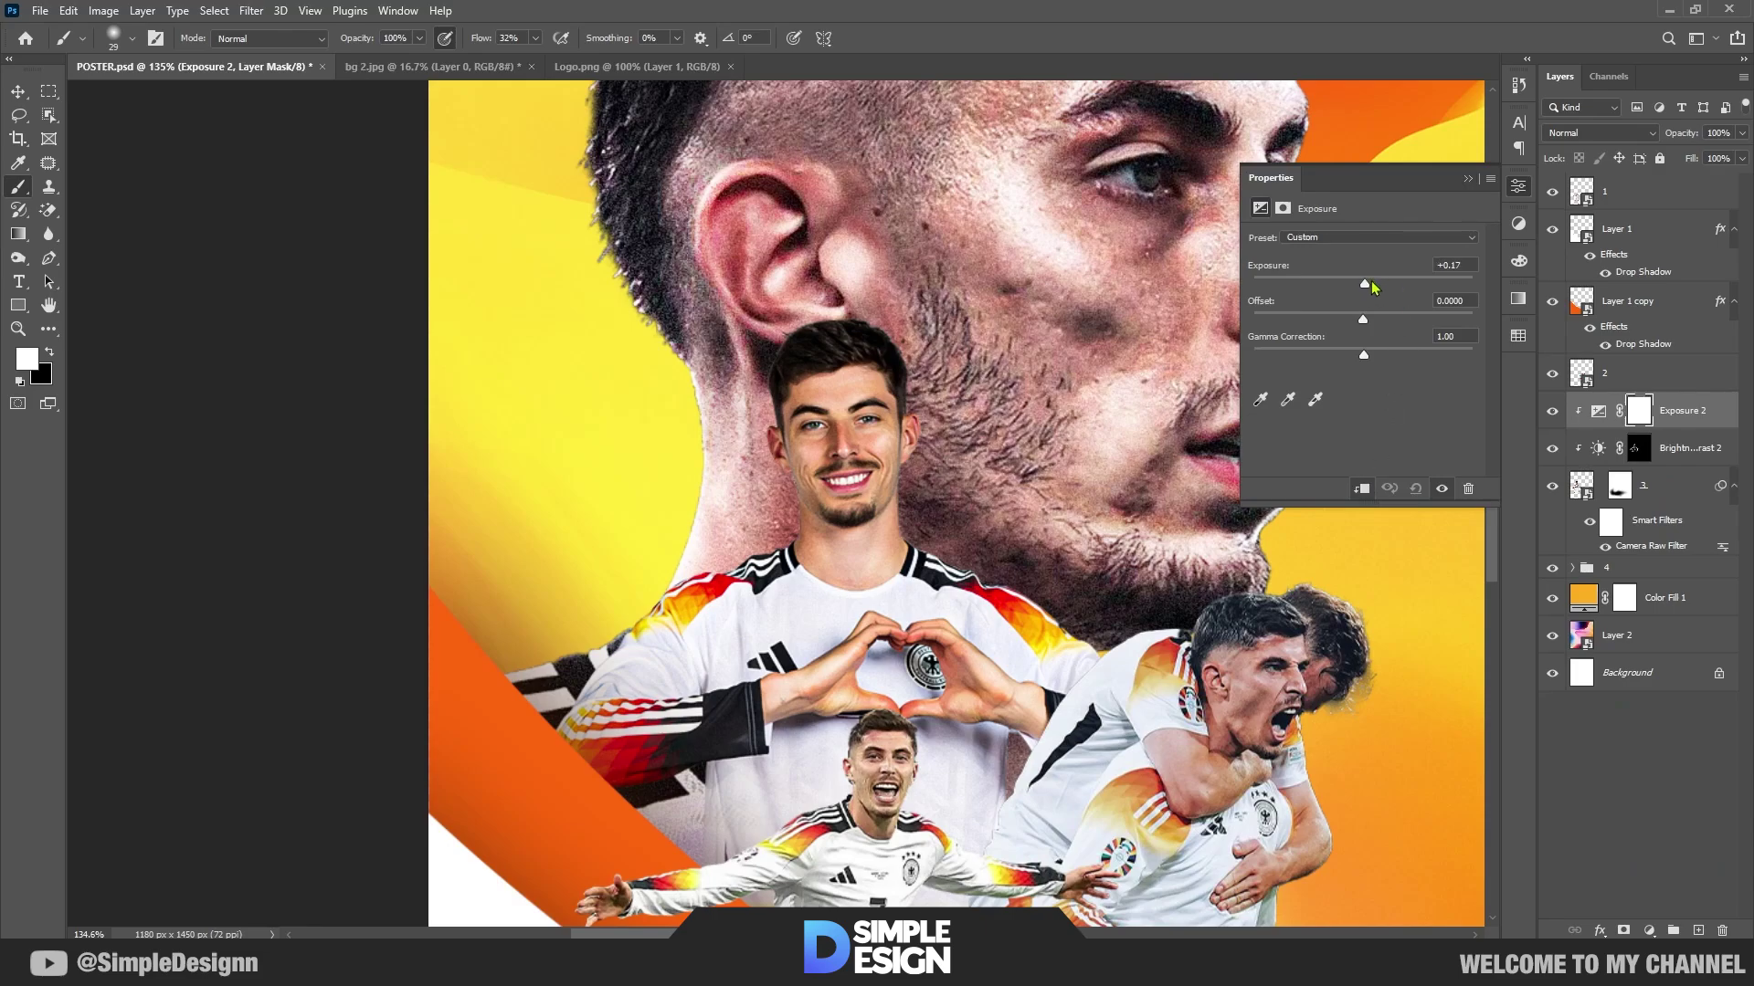
click(1468, 178)
key(ctrl+i)
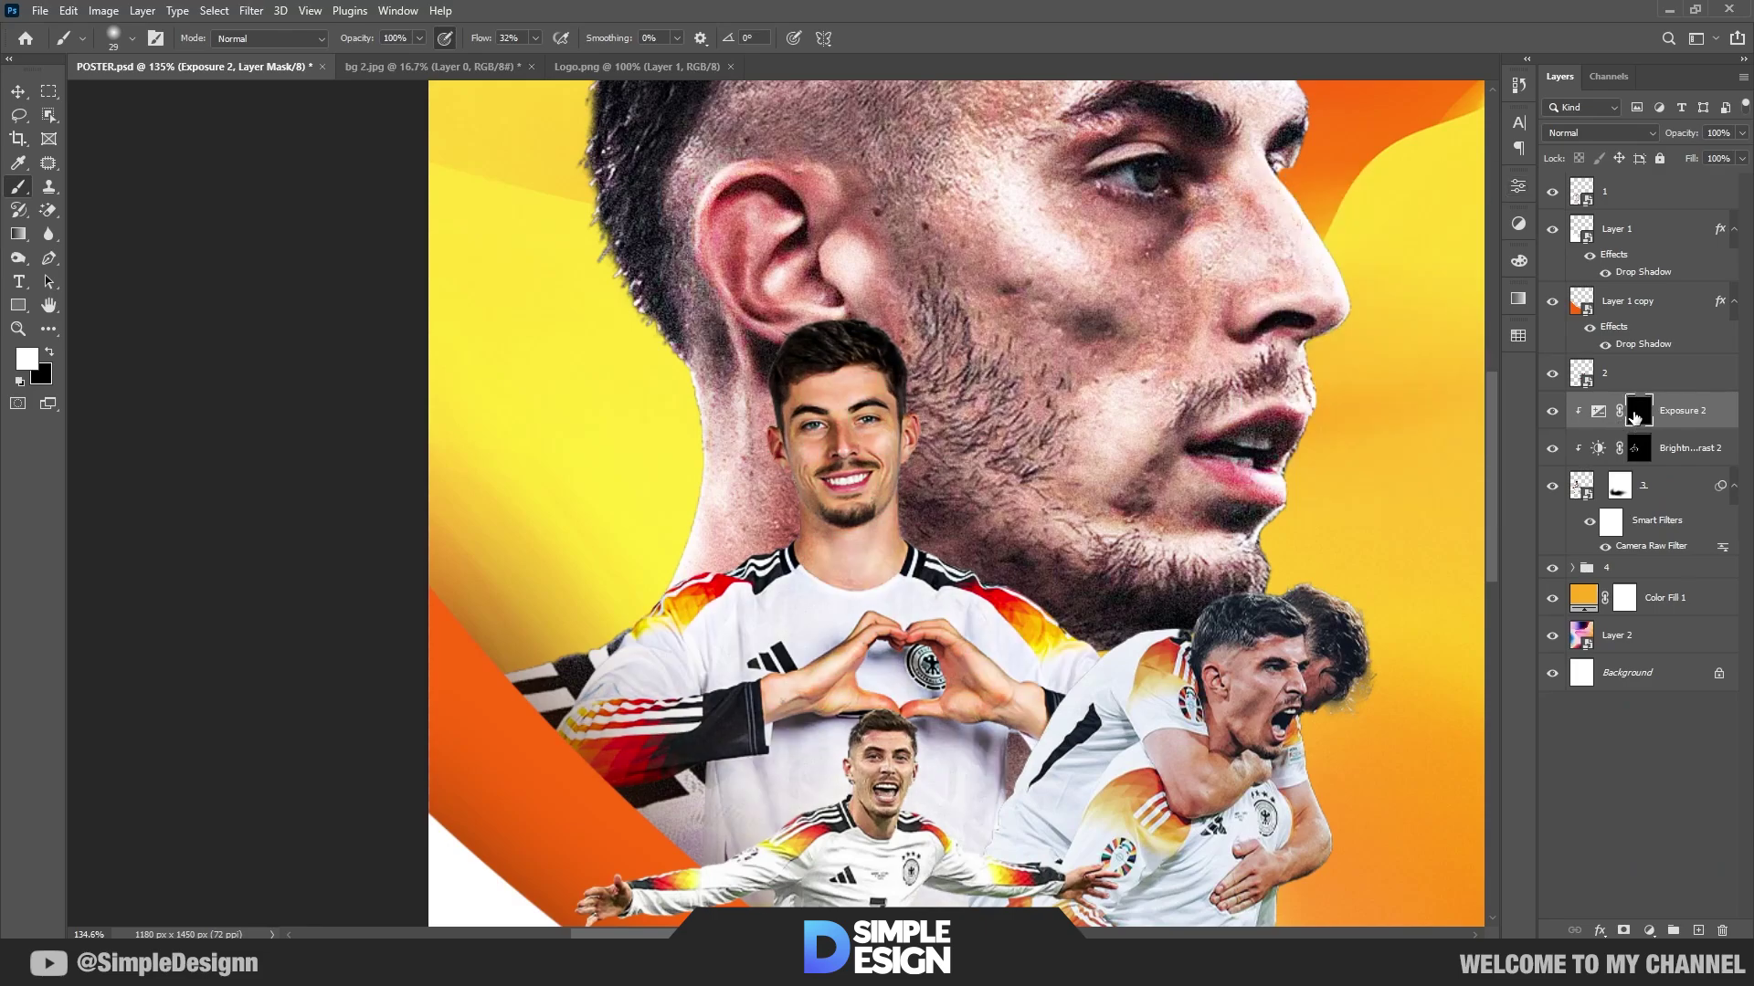
Step: Paint the exposure onto the cheeks, nose, under-eyes, right ear, jawlines and neck at lower flow
scroll(777, 402, up, 6)
drag(941, 466, 1005, 521)
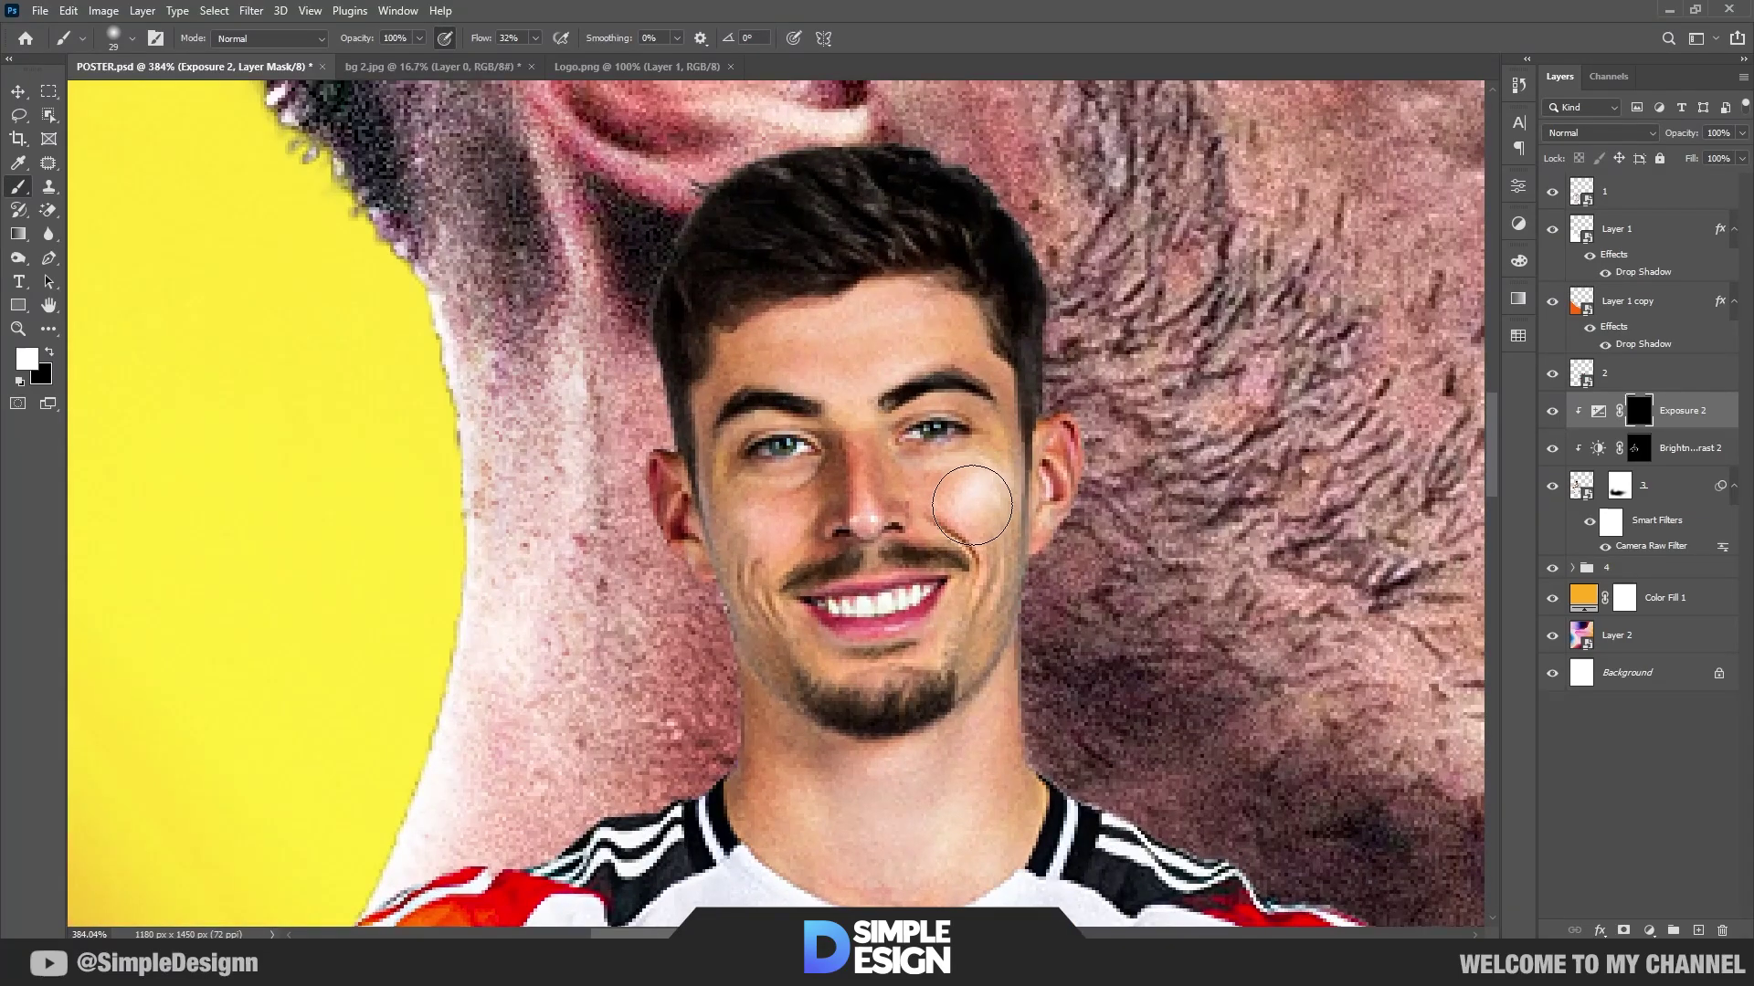
drag(470, 41, 461, 41)
mouse_move(762, 525)
mouse_down()
mouse_move(840, 539)
mouse_move(822, 439)
mouse_move(758, 430)
mouse_up()
drag(922, 402, 977, 411)
drag(1057, 532, 1069, 393)
mouse_move(1046, 630)
mouse_down()
mouse_move(1026, 683)
mouse_move(1050, 777)
mouse_up()
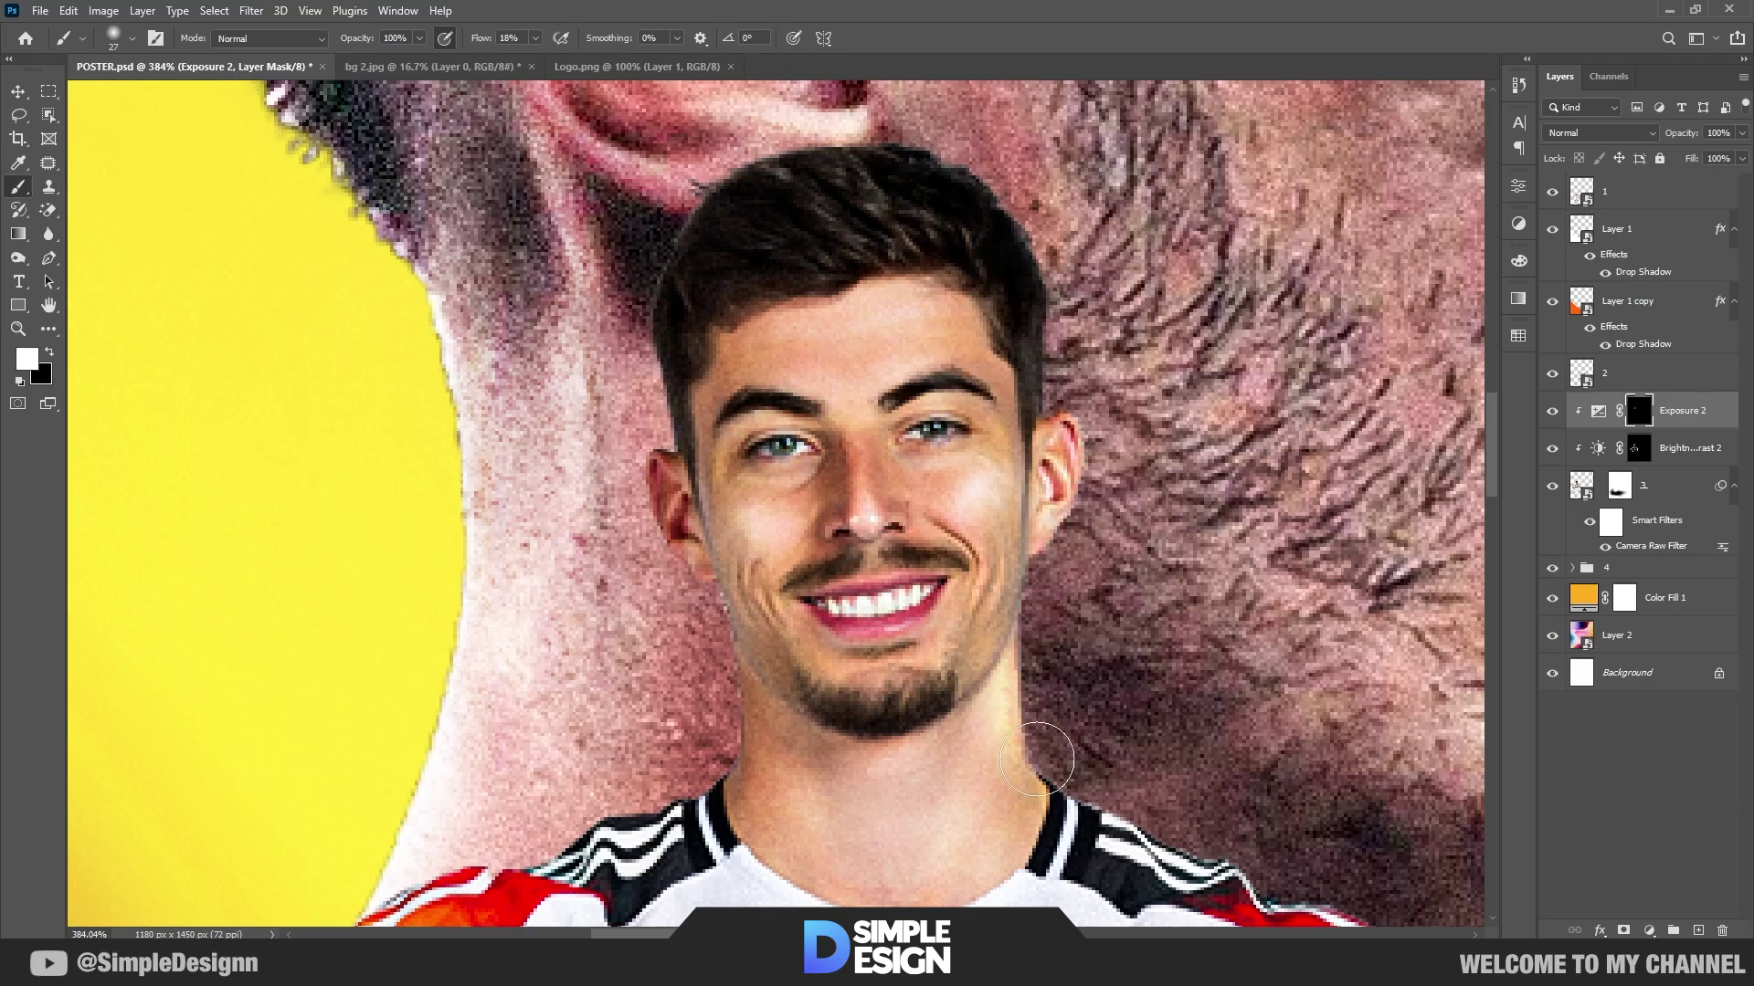
mouse_move(744, 640)
mouse_down()
mouse_move(731, 767)
mouse_move(509, 848)
mouse_up()
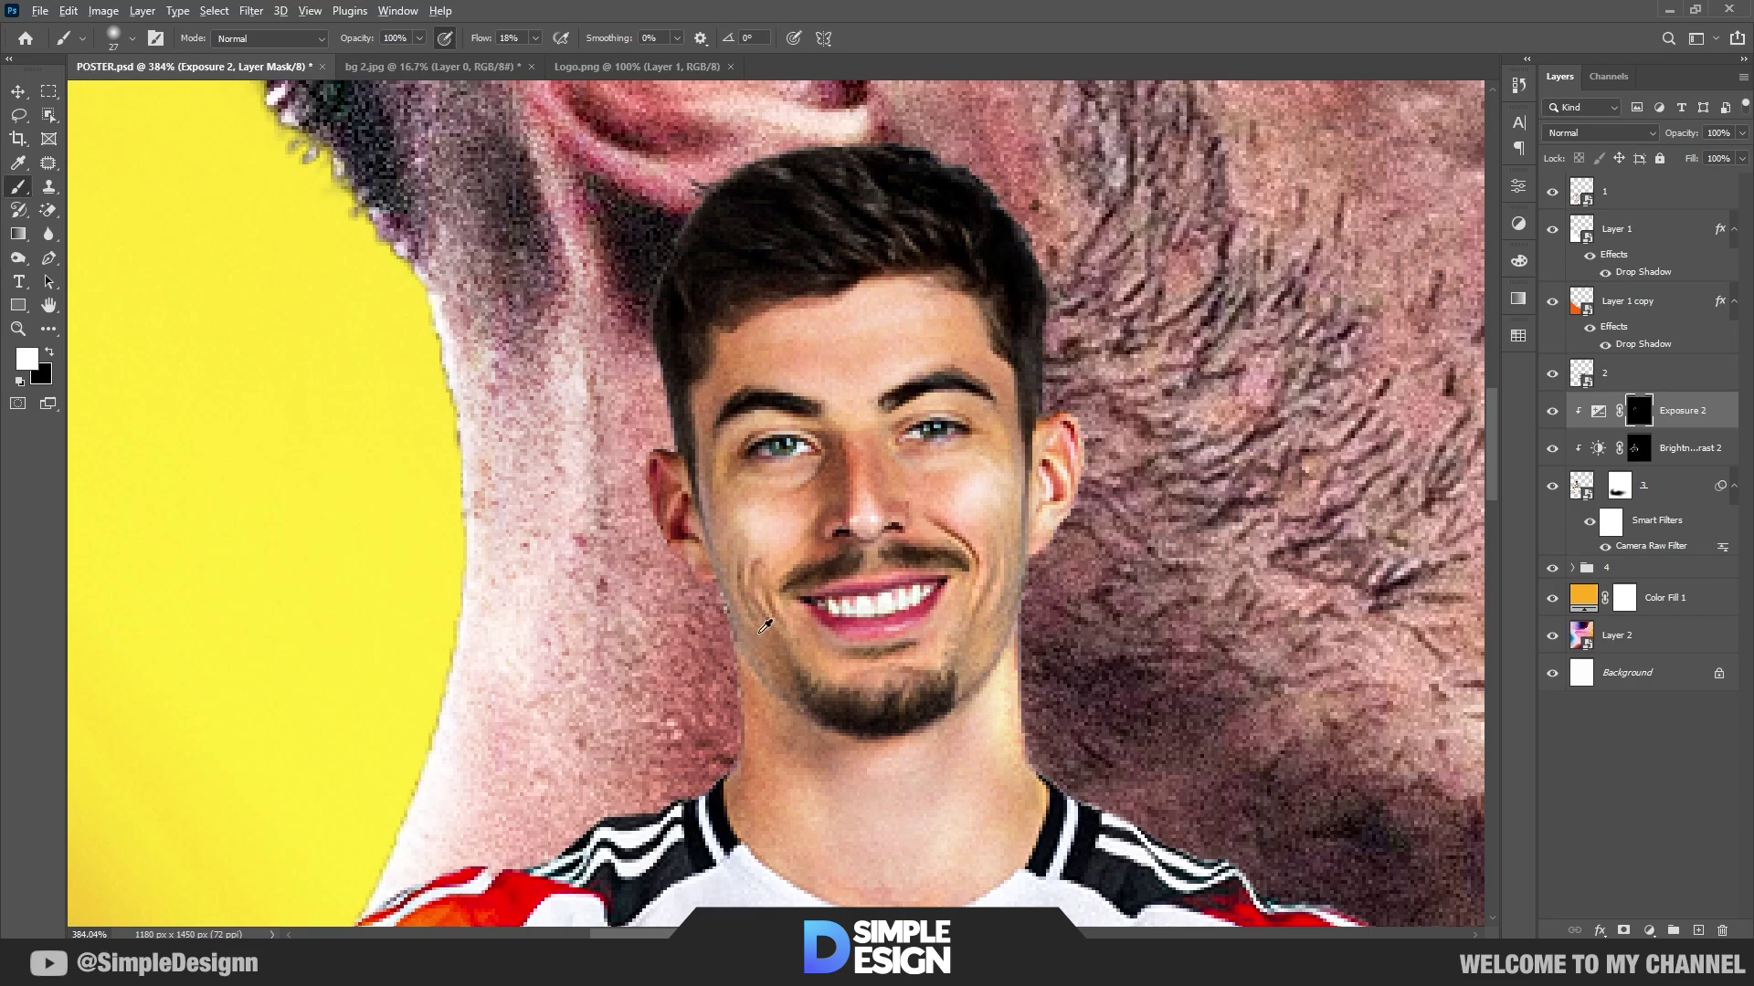
Step: Touch up the right ear and hair edge, then shrink the brush to about 25 px
alt+scroll(764, 626, down, 5)
mouse_move(910, 557)
mouse_down()
mouse_move(863, 436)
mouse_move(882, 468)
mouse_up()
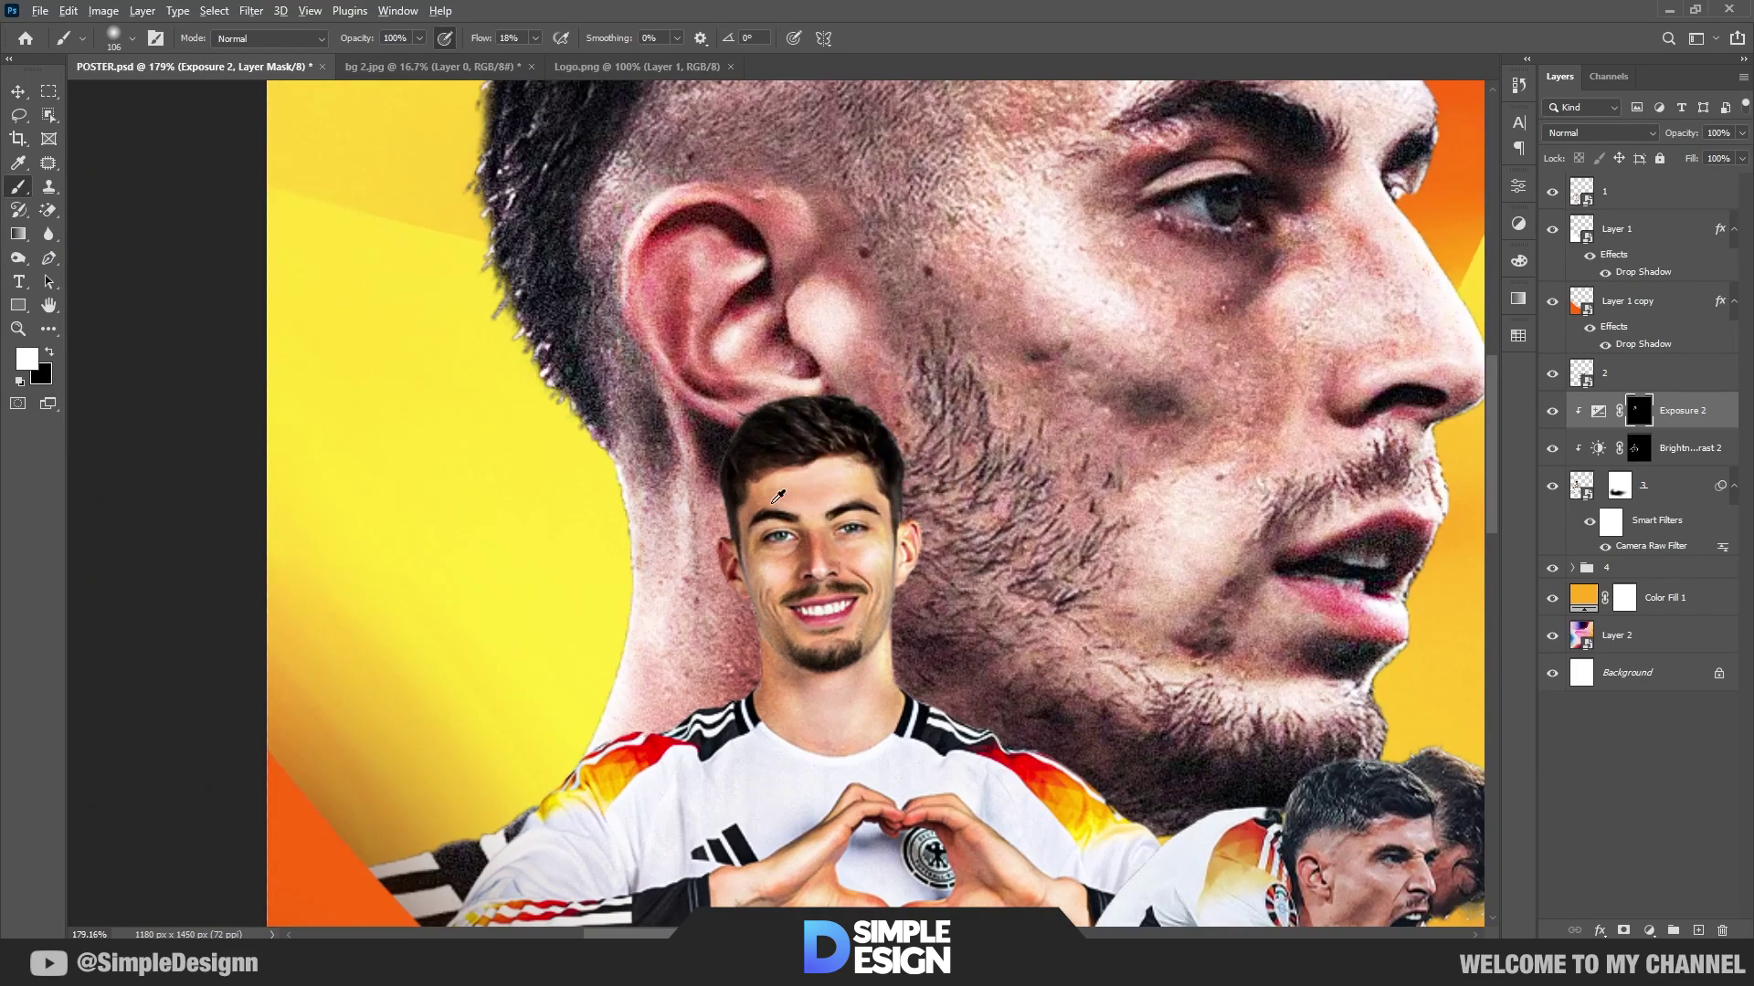
alt+scroll(914, 585, down, 2)
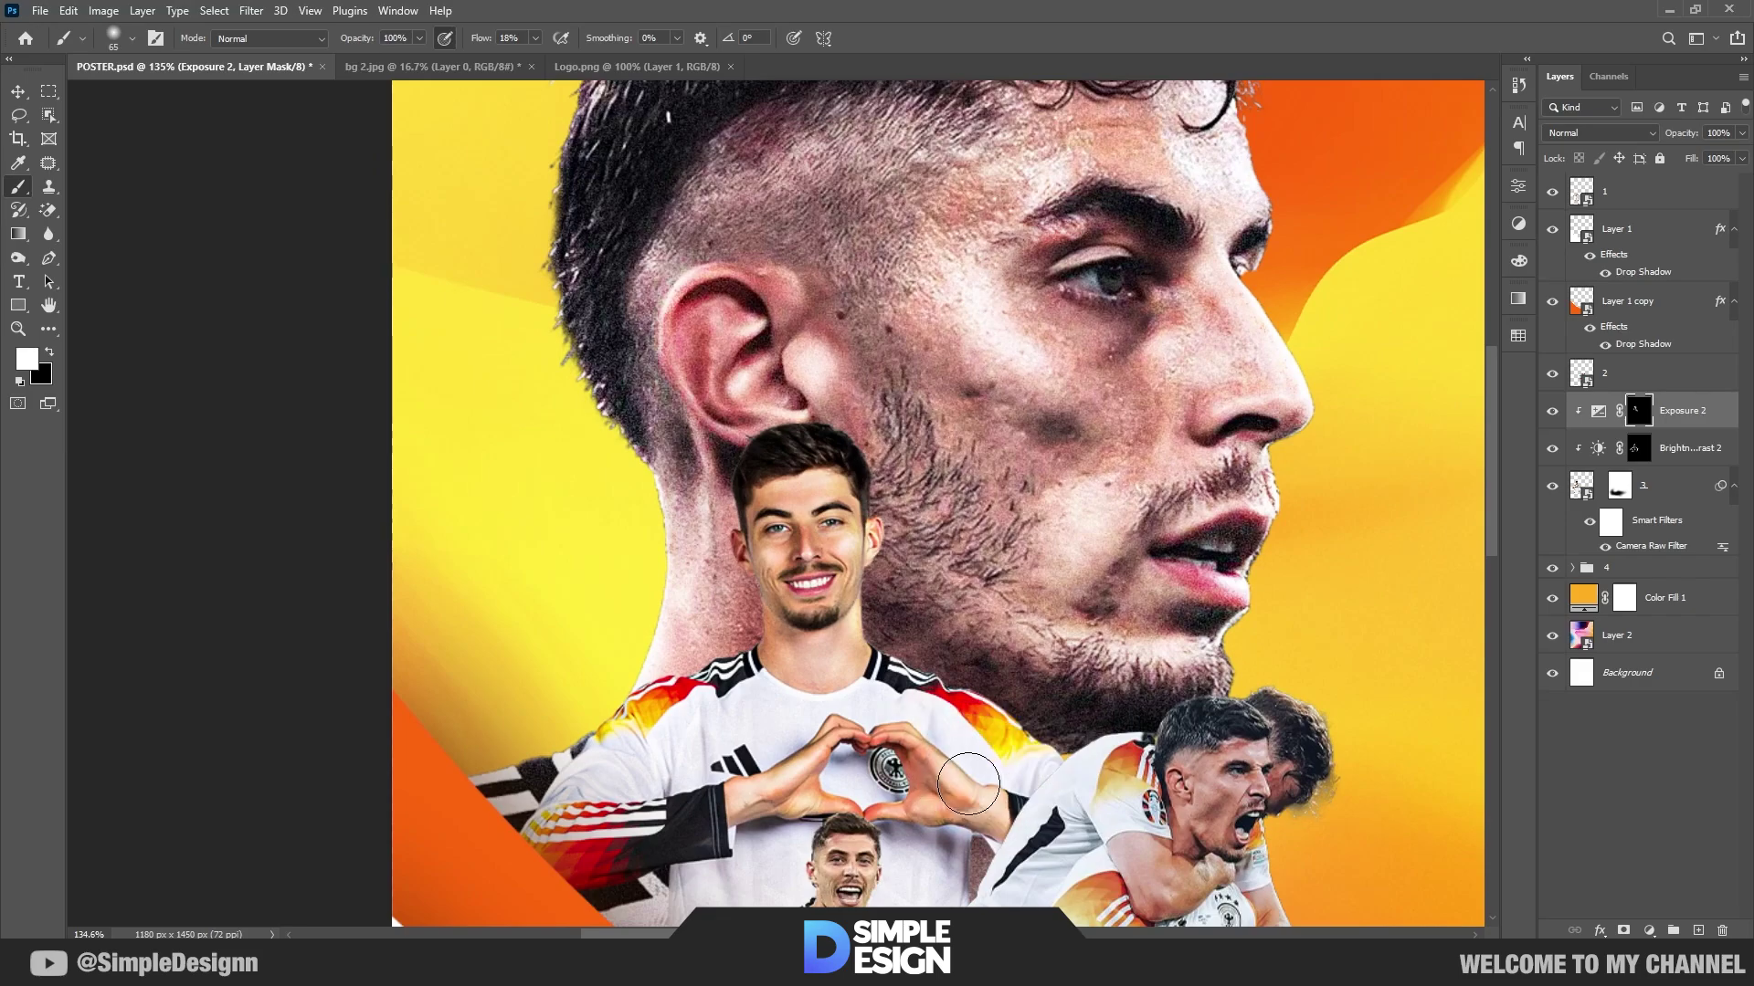
drag(999, 796, 927, 810)
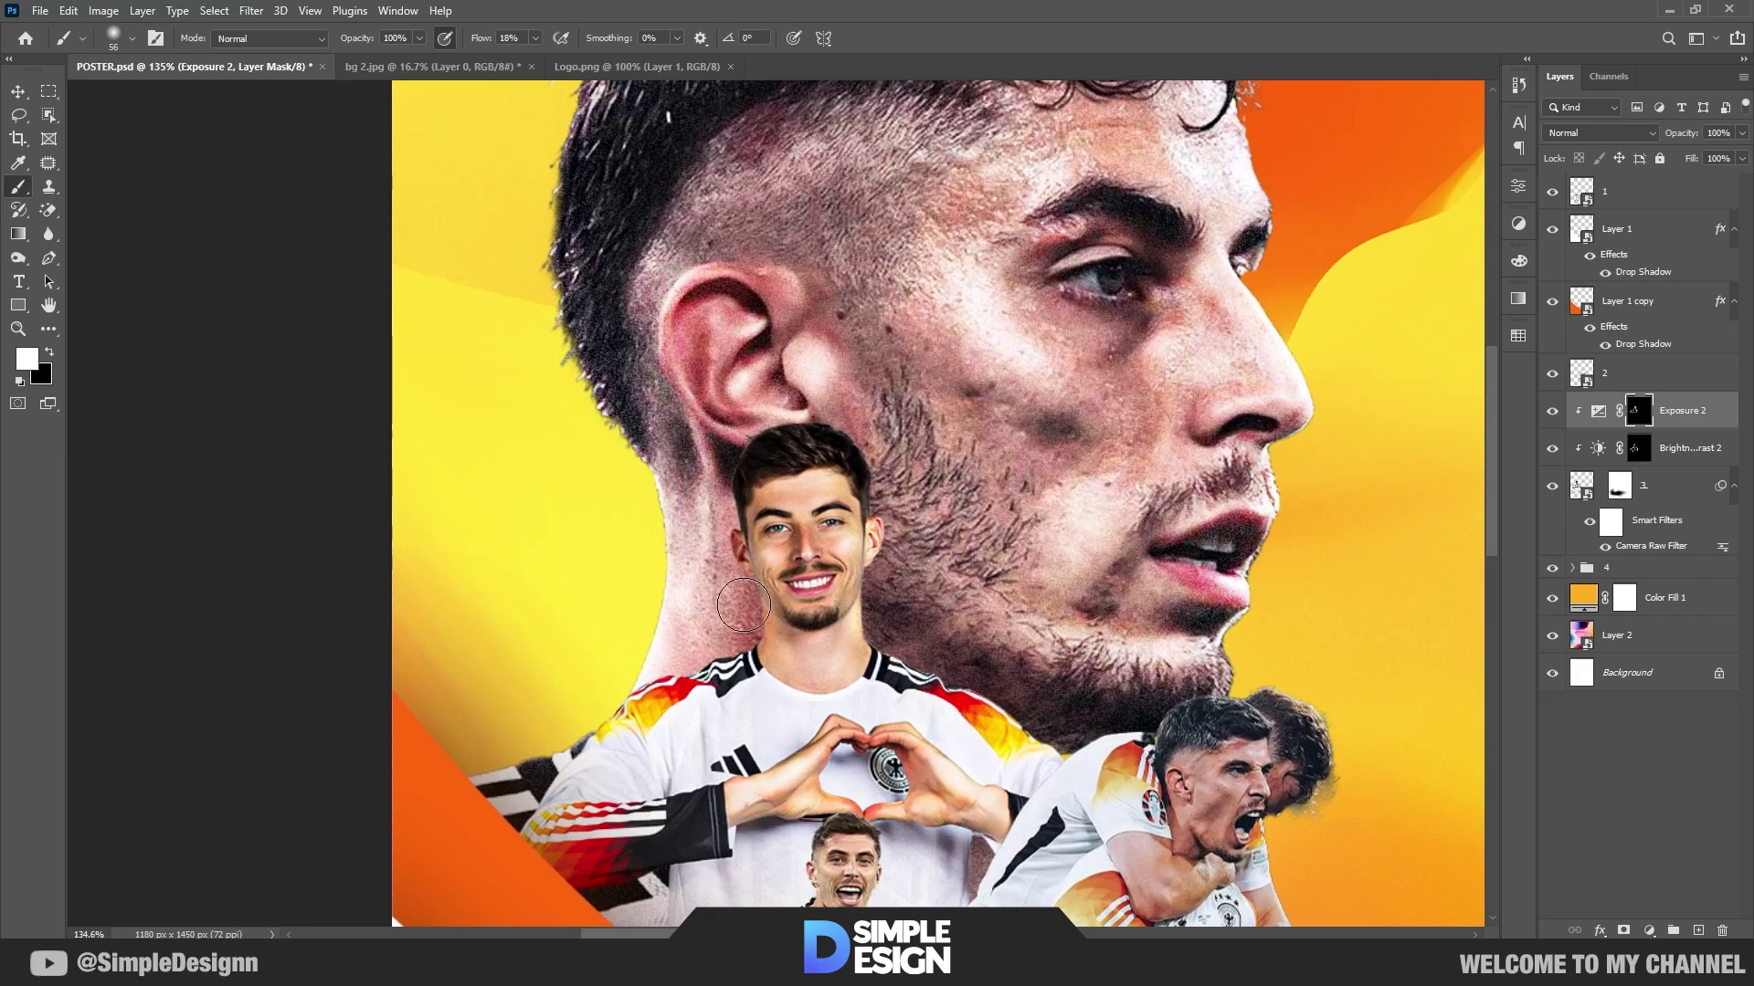
drag(842, 688, 820, 693)
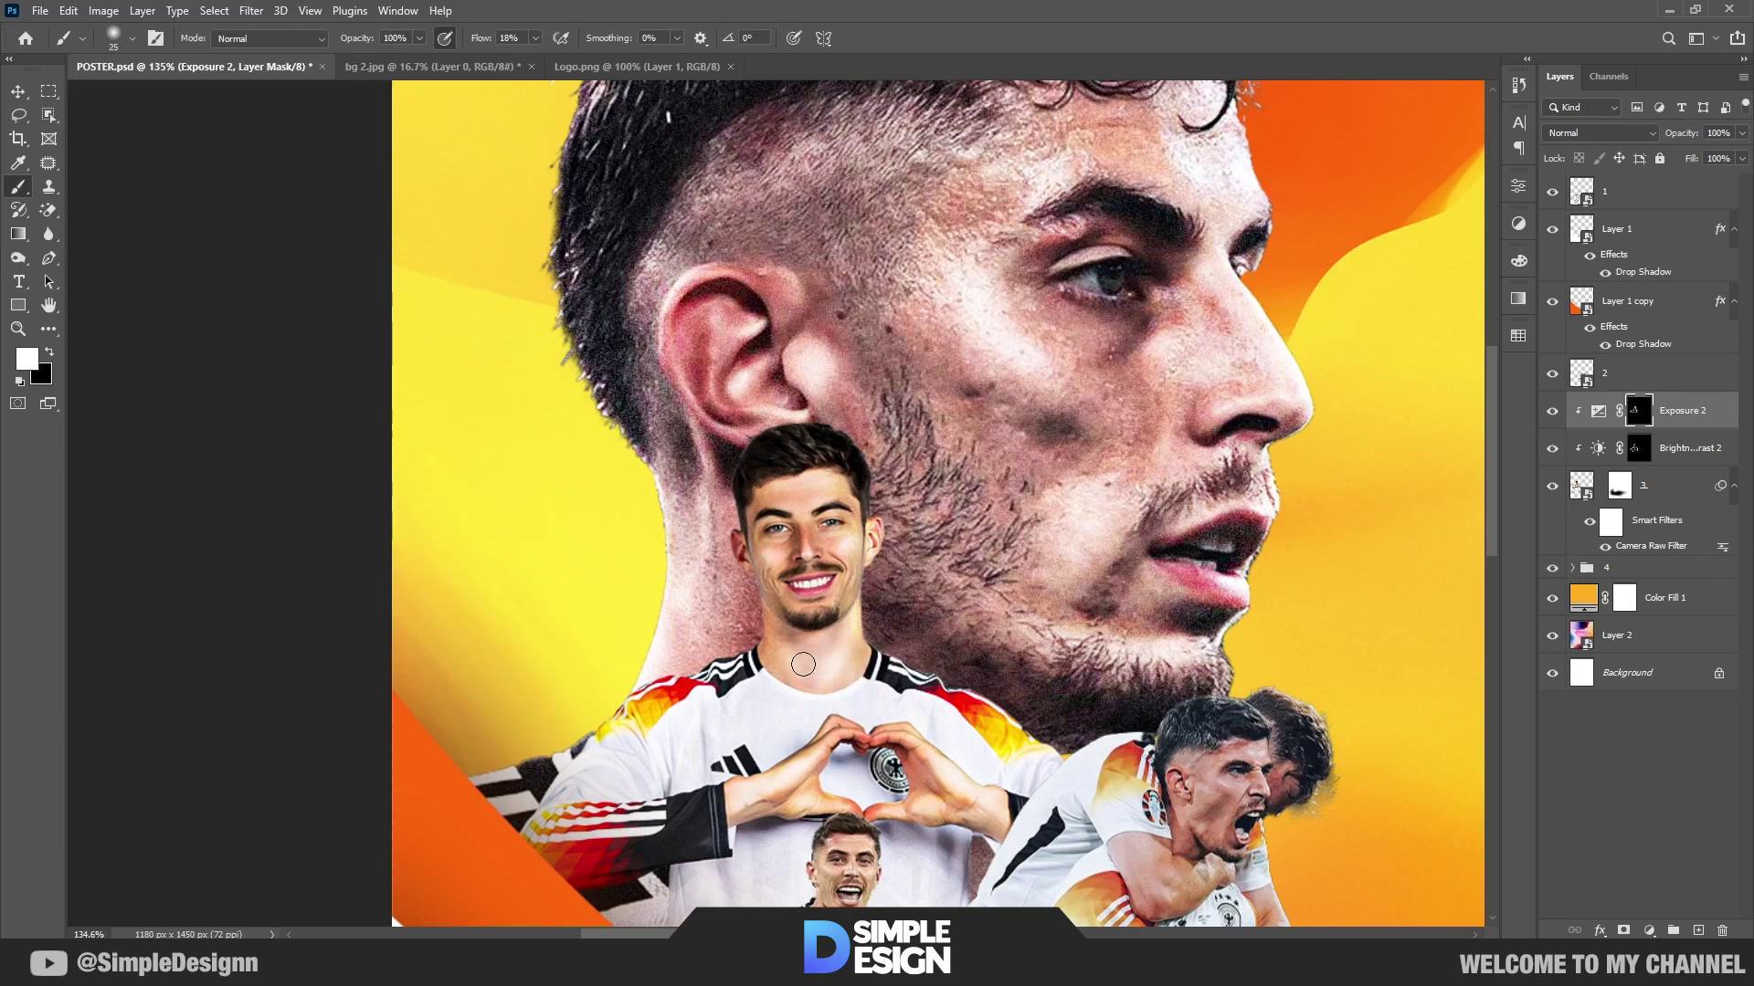
scroll(894, 637, down, 2)
scroll(894, 637, down, 2)
scroll(886, 672, up, 2)
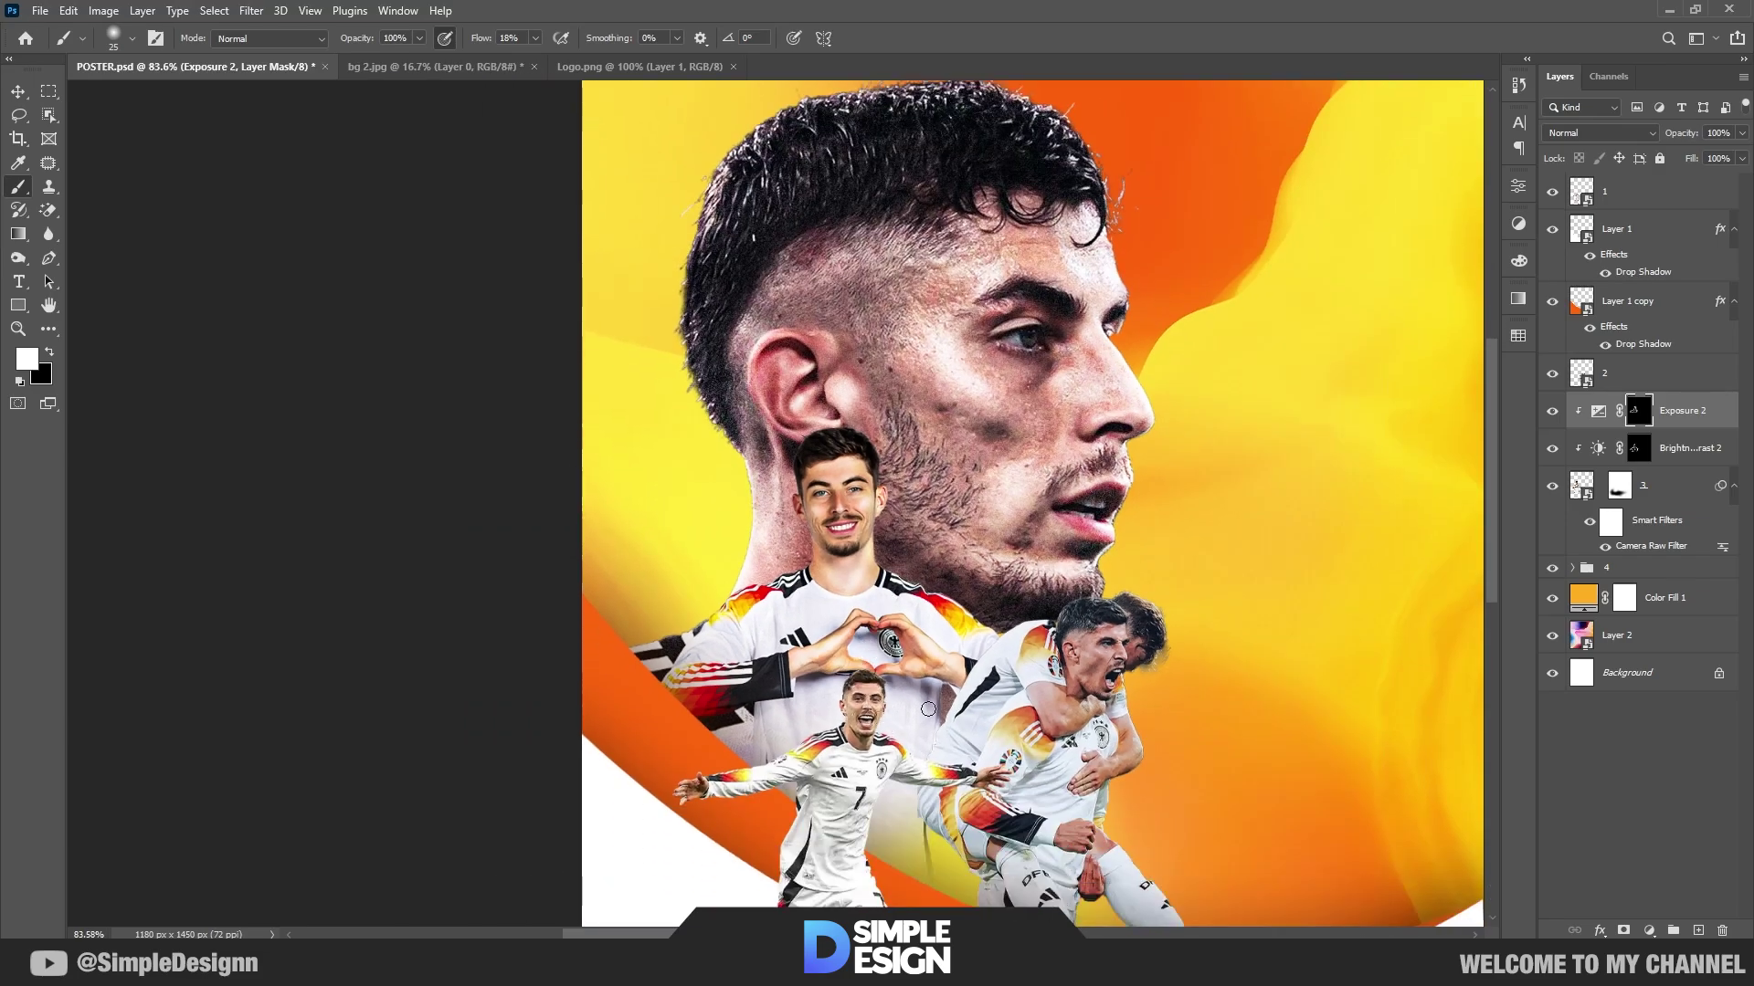
scroll(886, 672, up, 6)
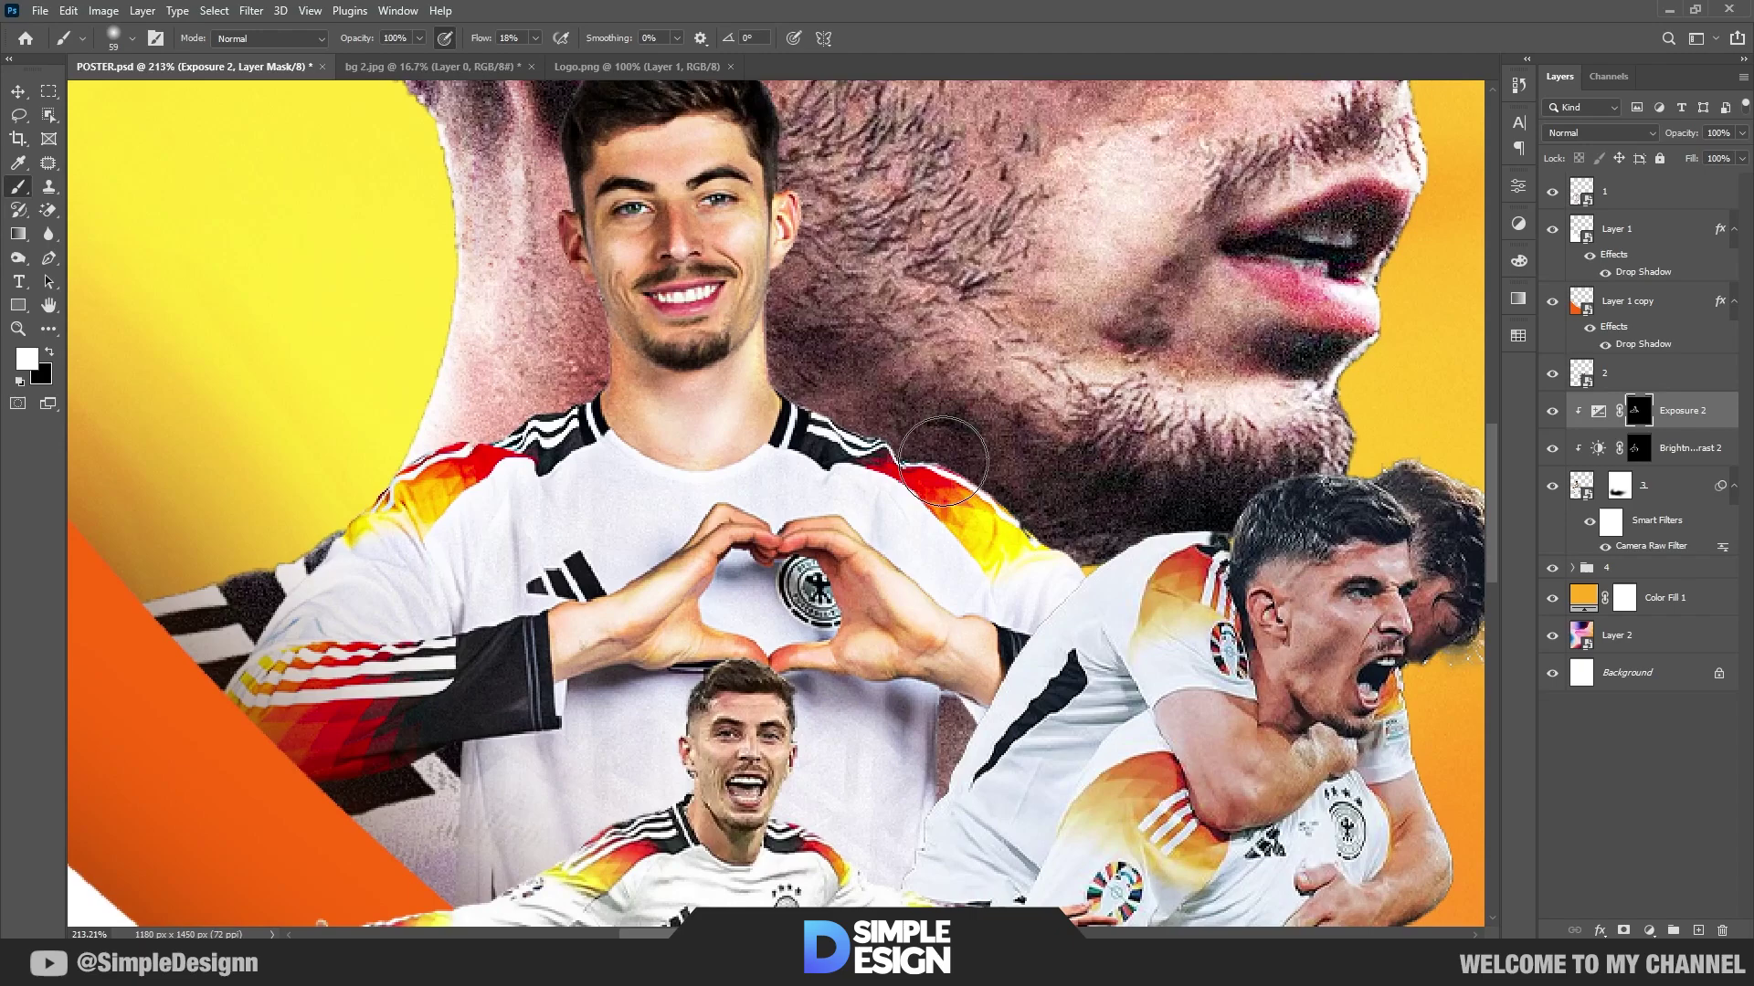
scroll(548, 803, down, 1)
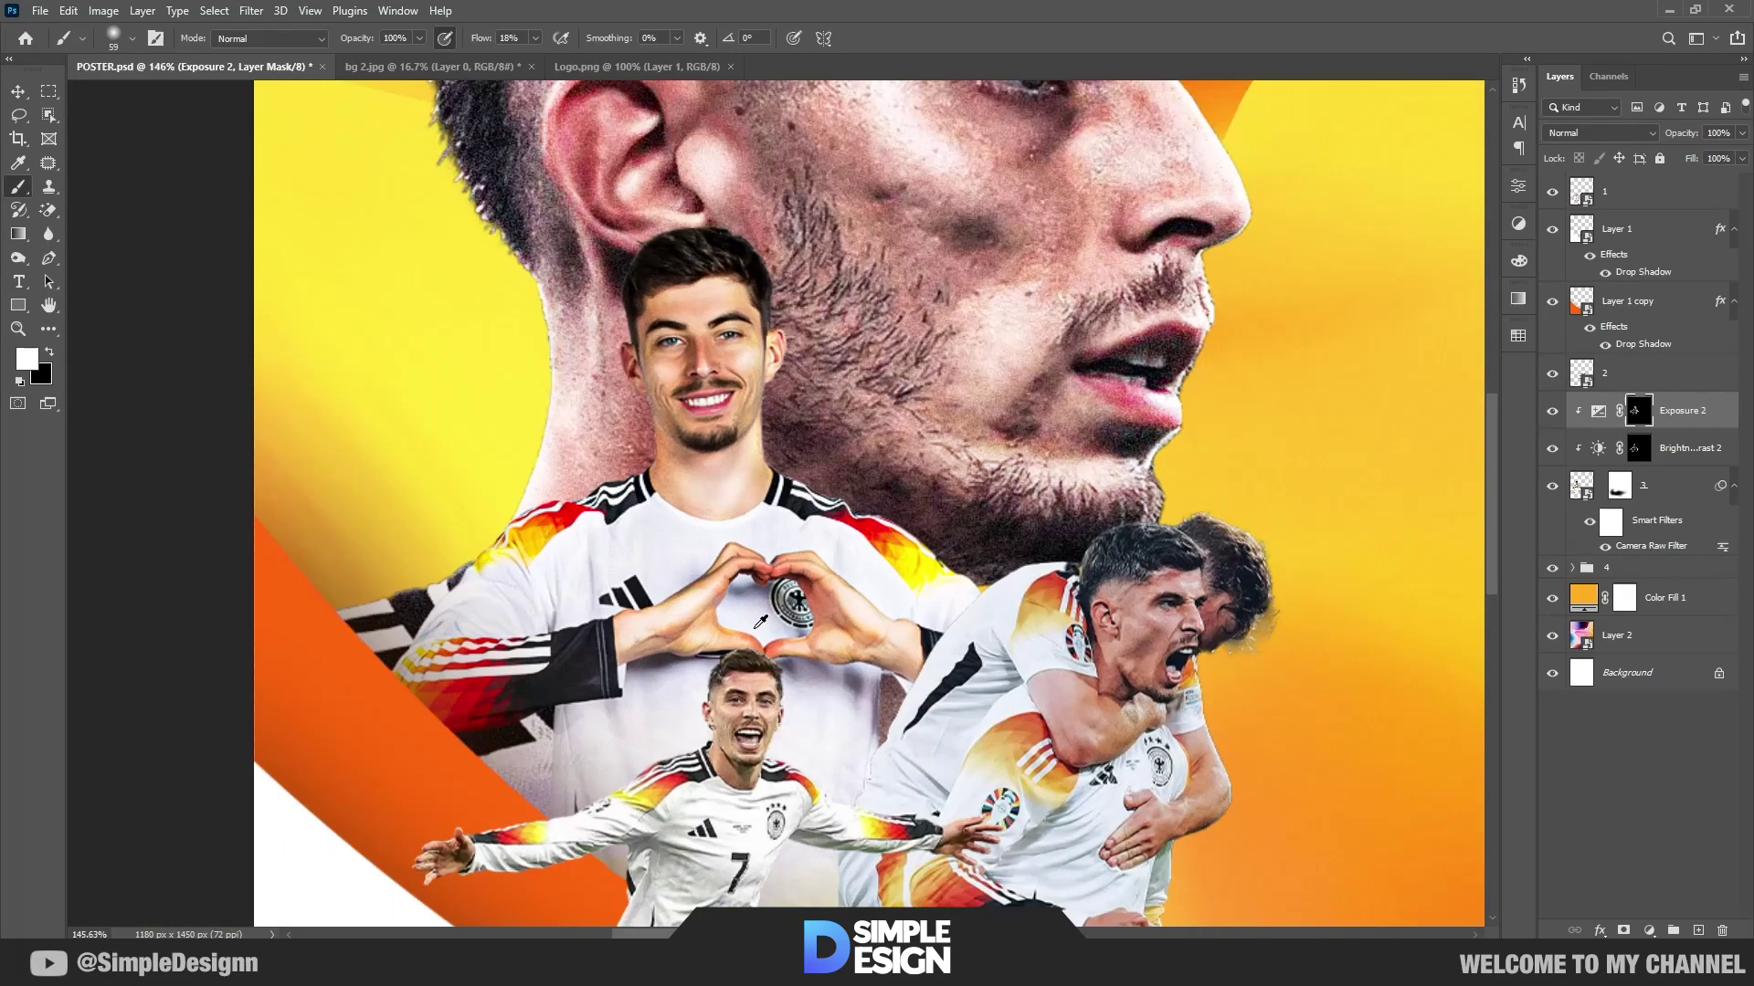
scroll(639, 640, down, 1)
scroll(701, 473, down, 1)
scroll(701, 473, down, 1)
scroll(700, 474, up, 1)
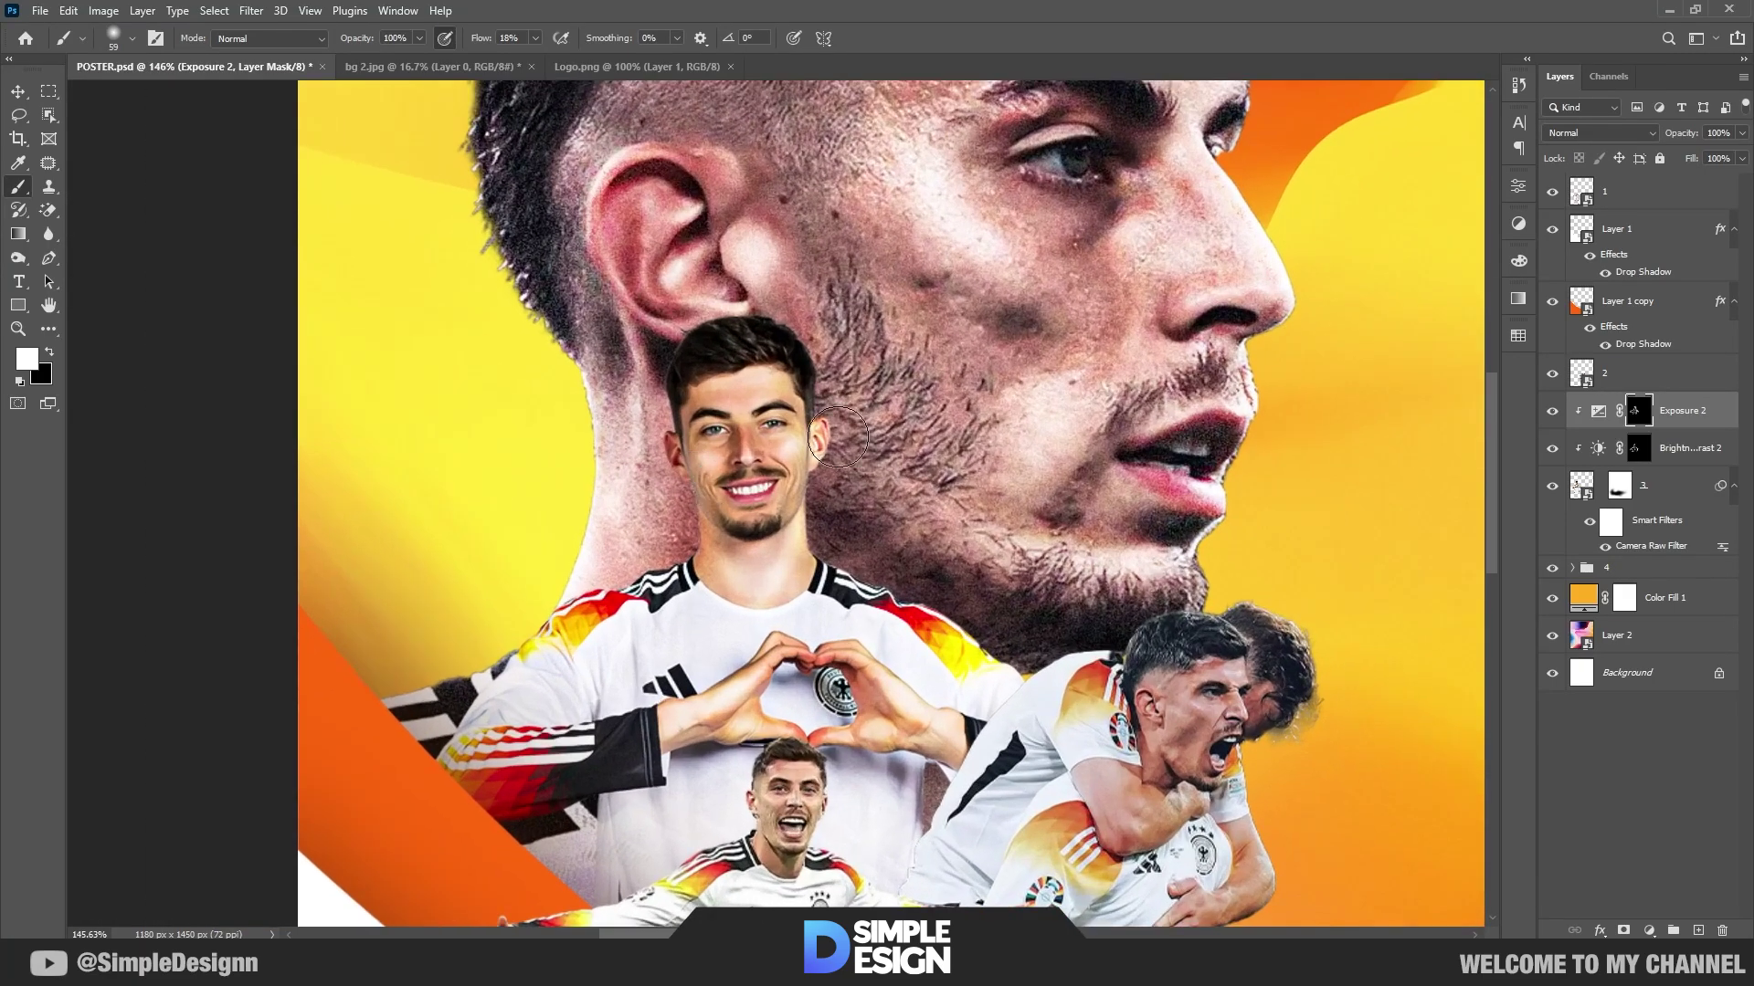
scroll(701, 473, up, 1)
scroll(700, 473, up, 1)
Step: Create a new clipped layer filled with 50% gray and set to Overlay blending
click(1698, 932)
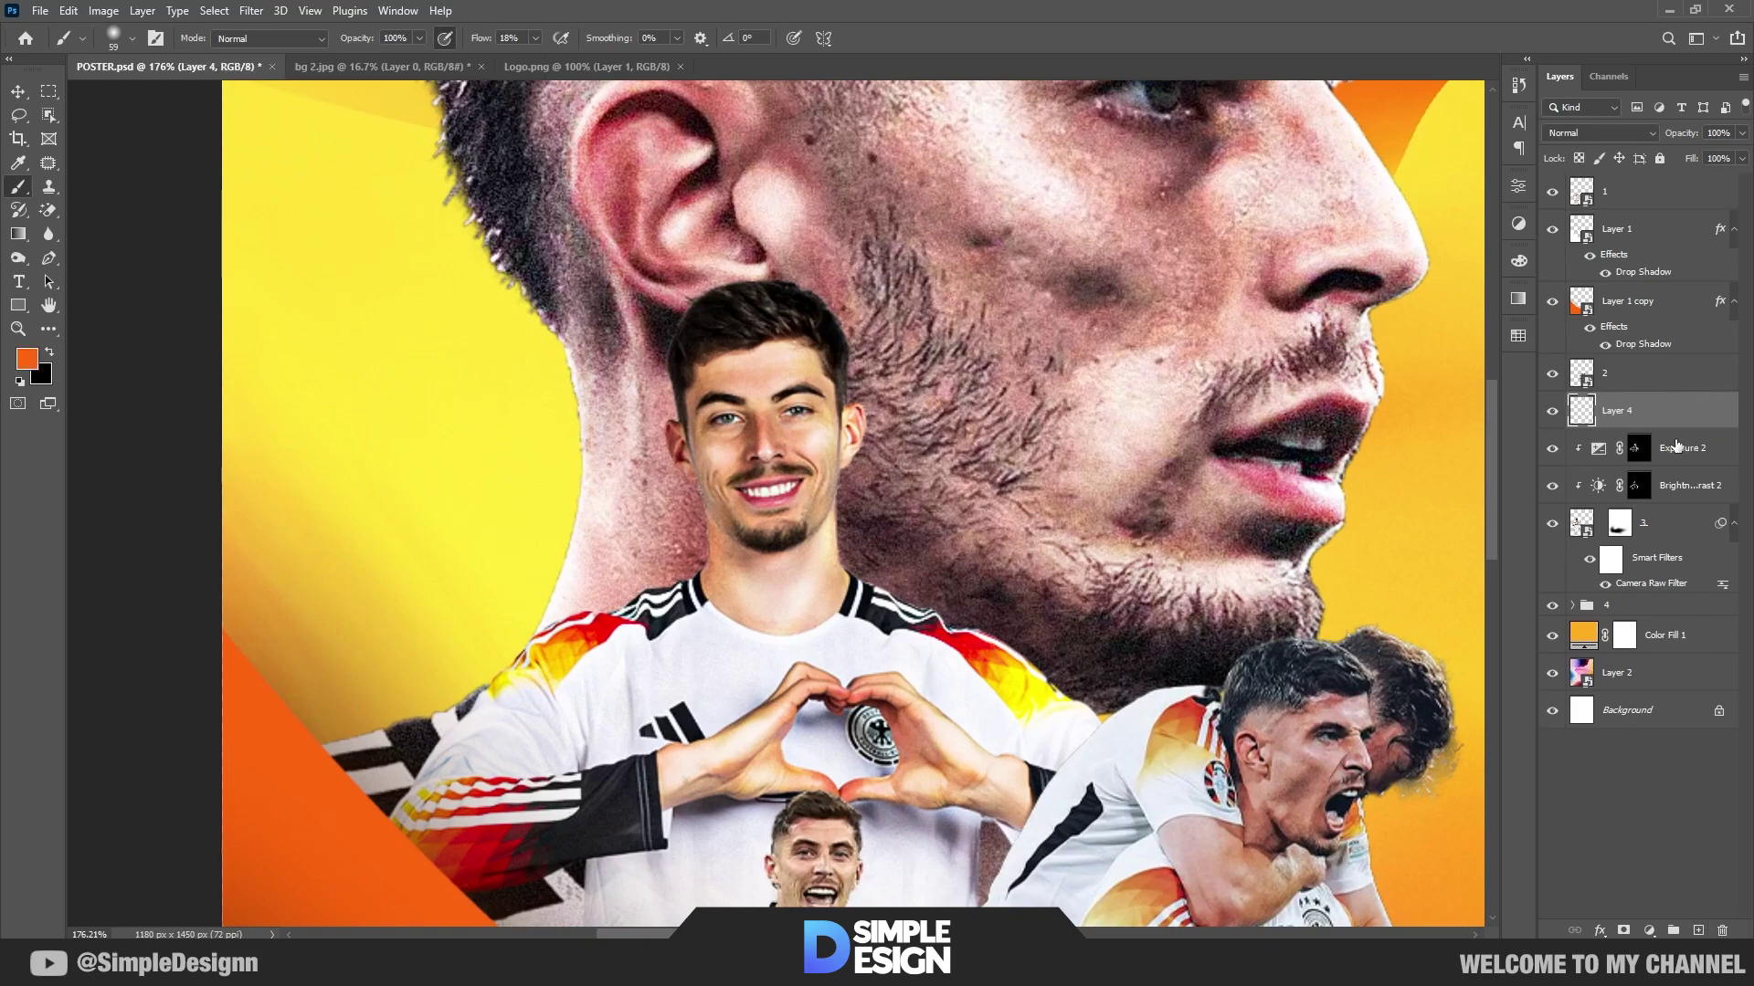
alt+click(1677, 425)
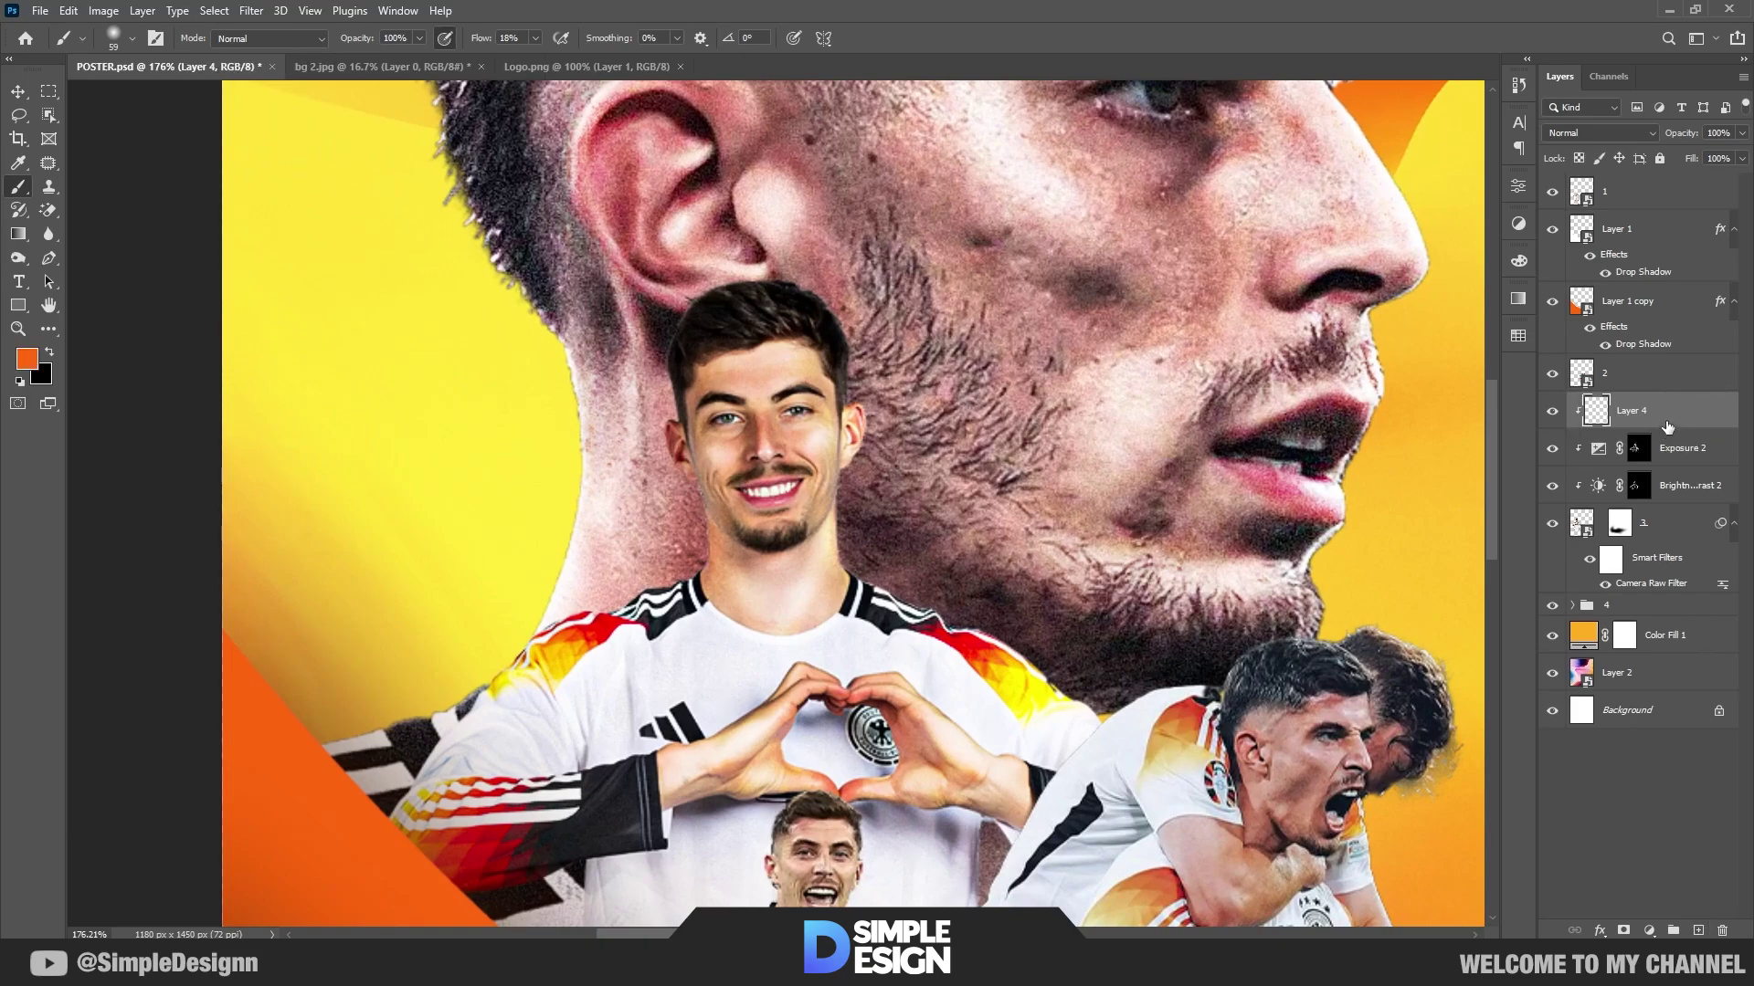
click(71, 11)
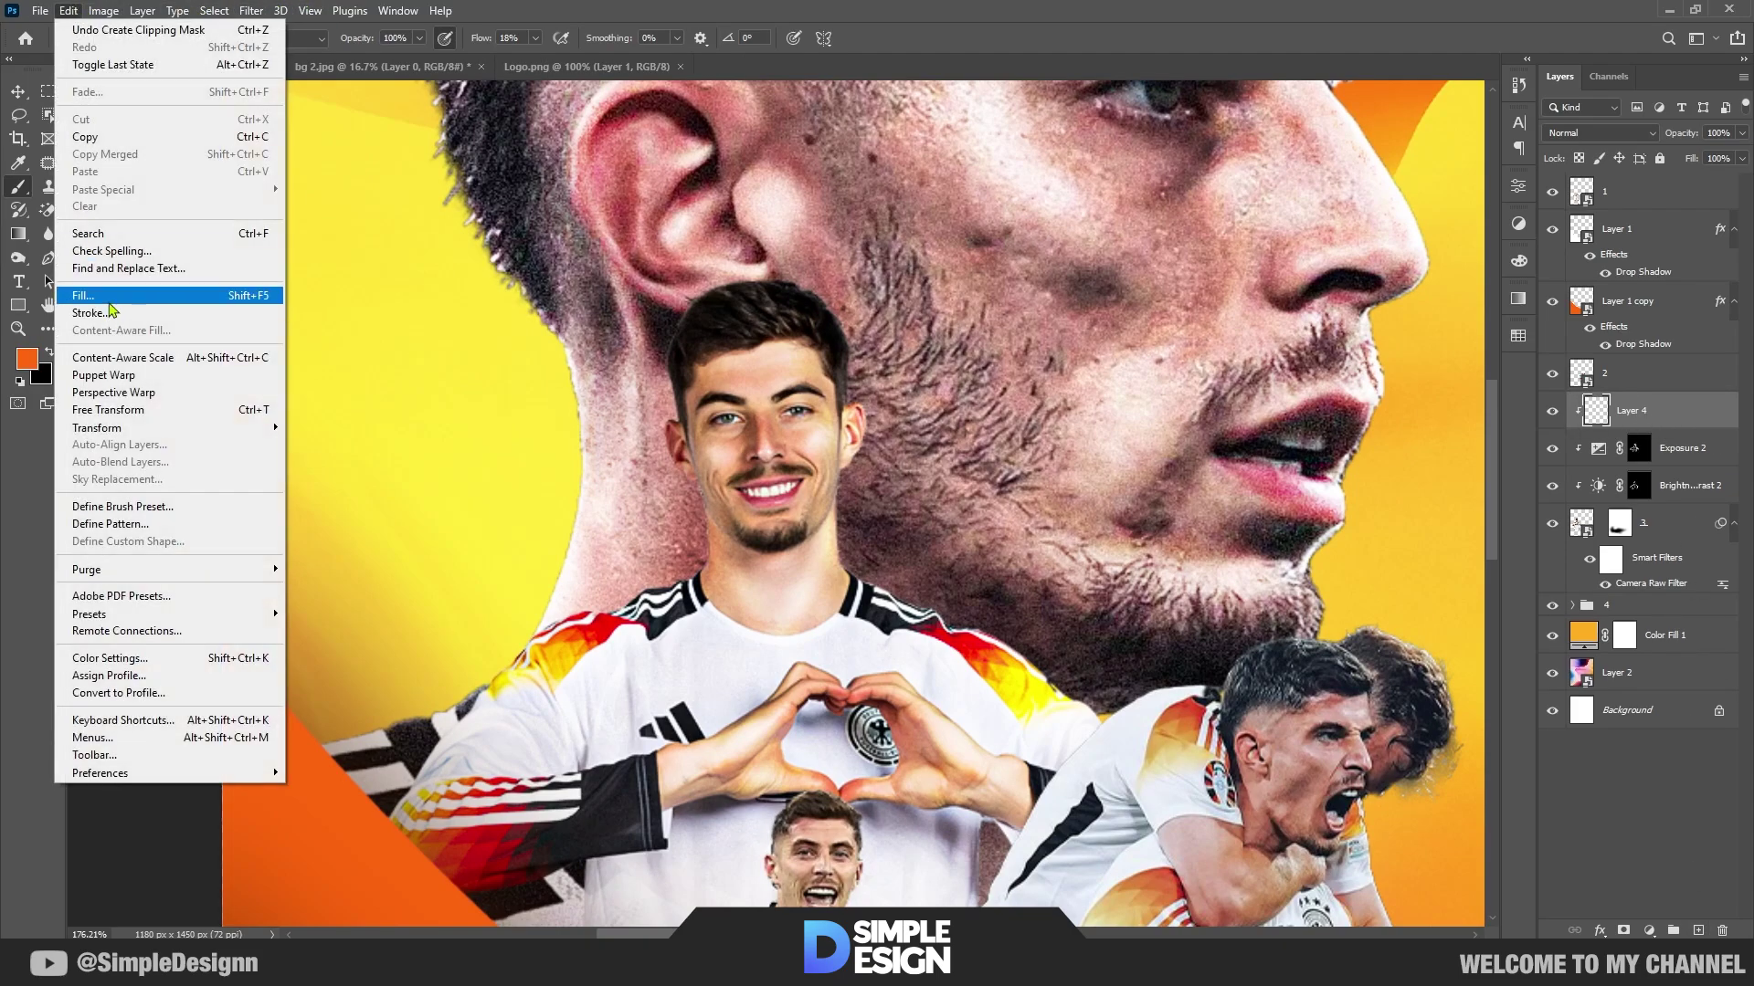
click(83, 295)
click(987, 255)
key(b)
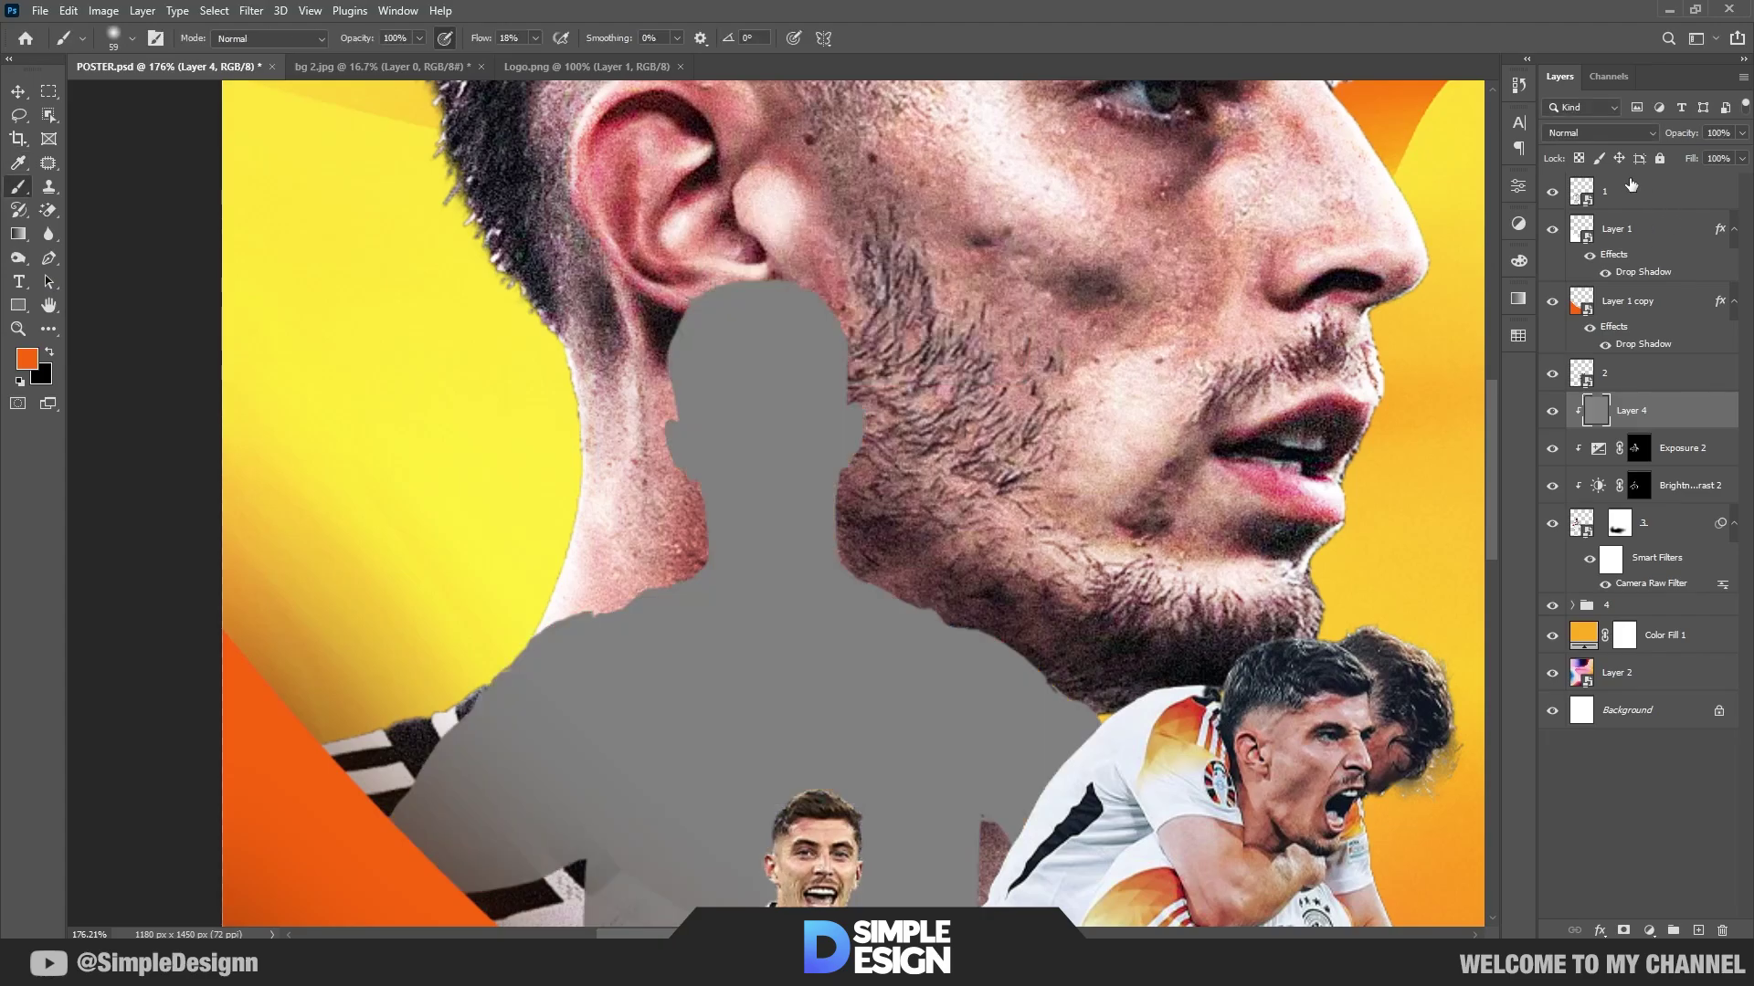
click(1589, 132)
click(1590, 353)
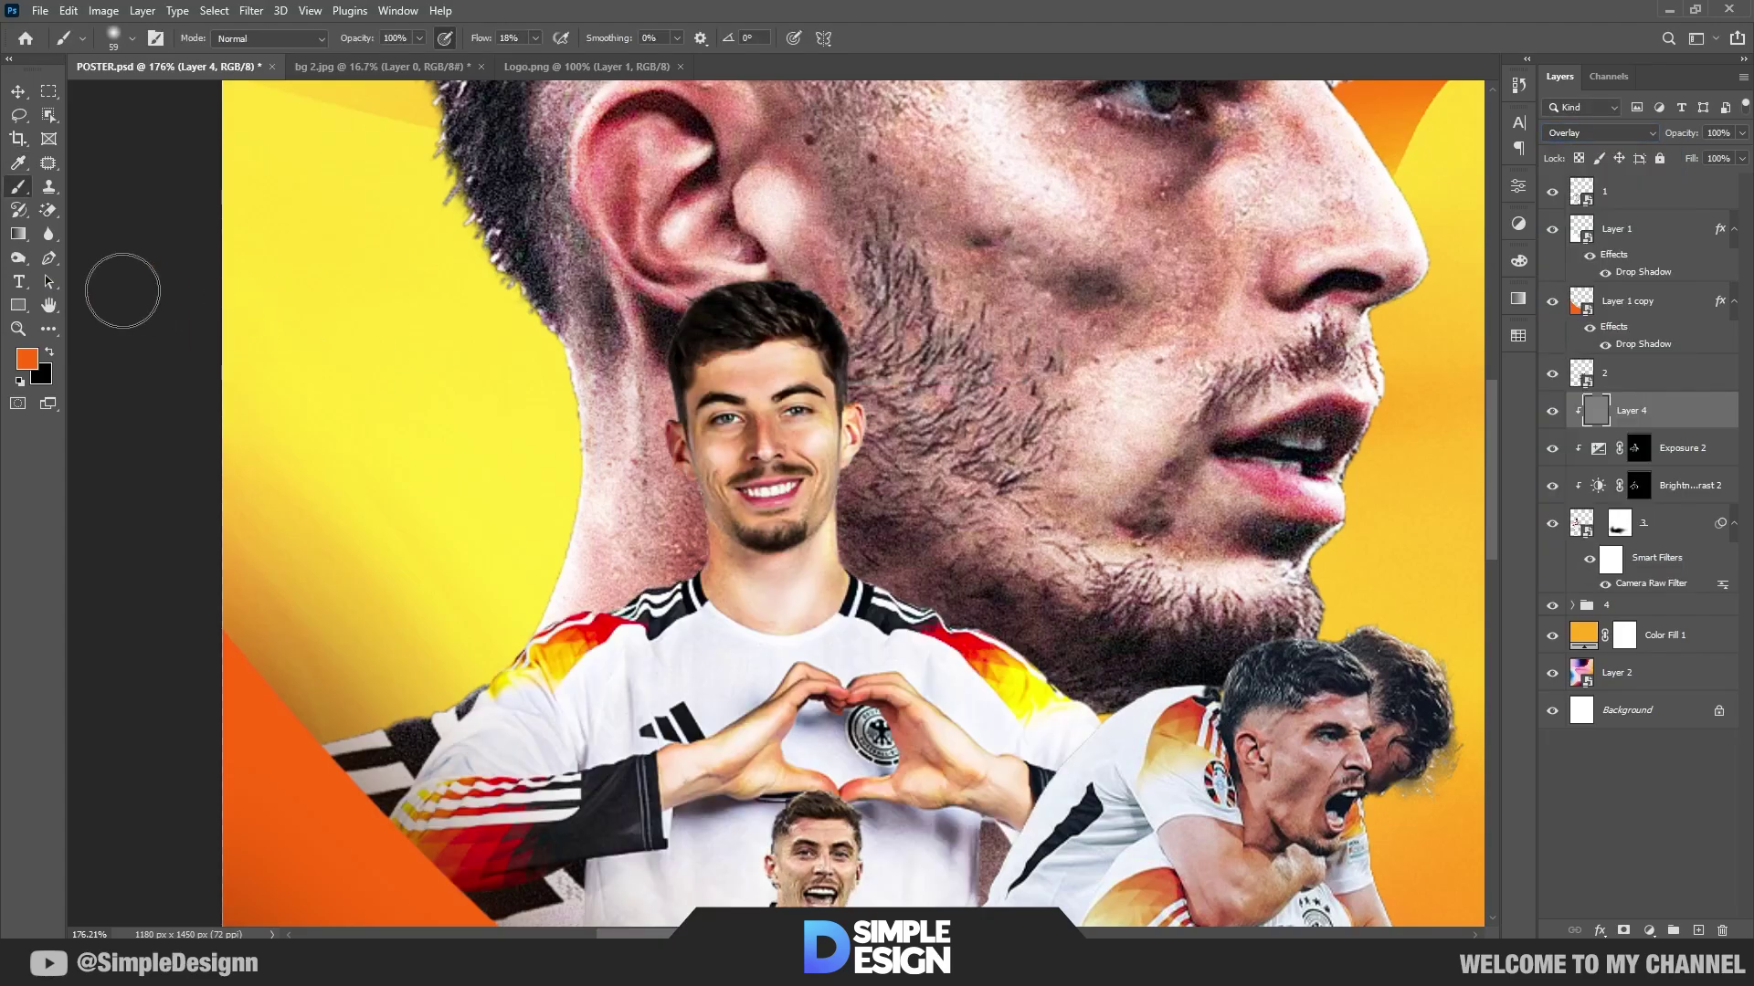
Step: Dodge the shadows under the right eye and below the lower lip on the chin
click(18, 257)
scroll(757, 419, up, 2)
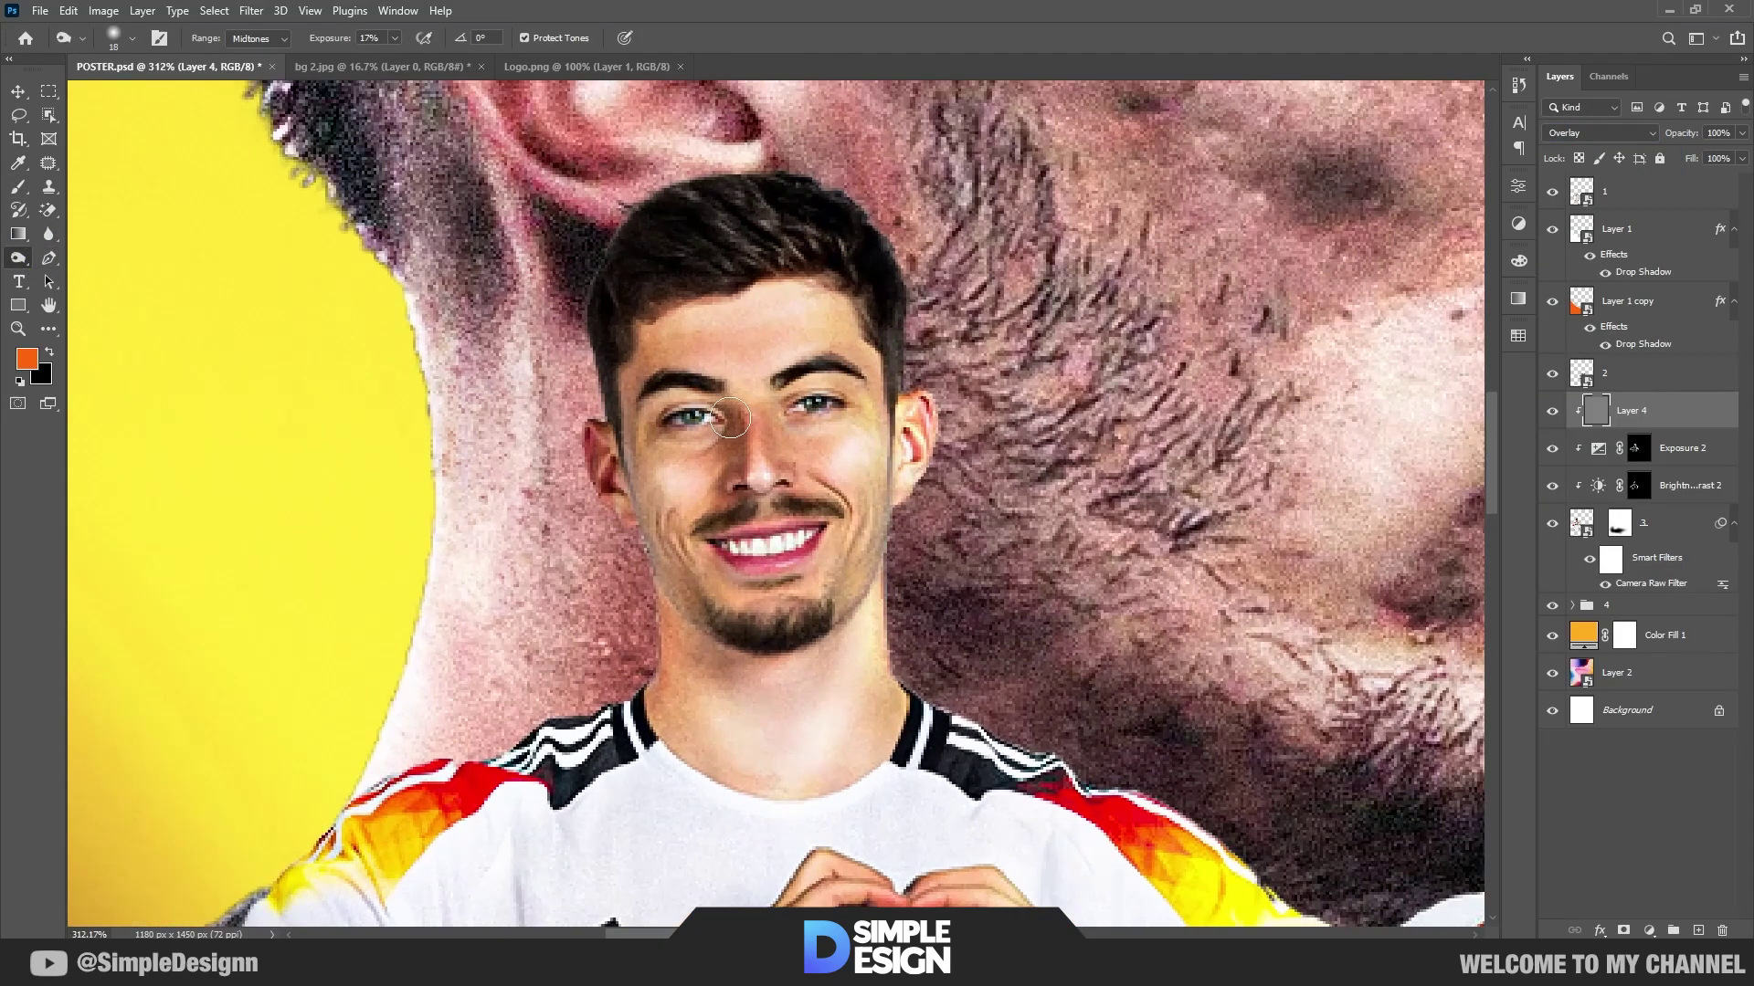
scroll(757, 419, up, 3)
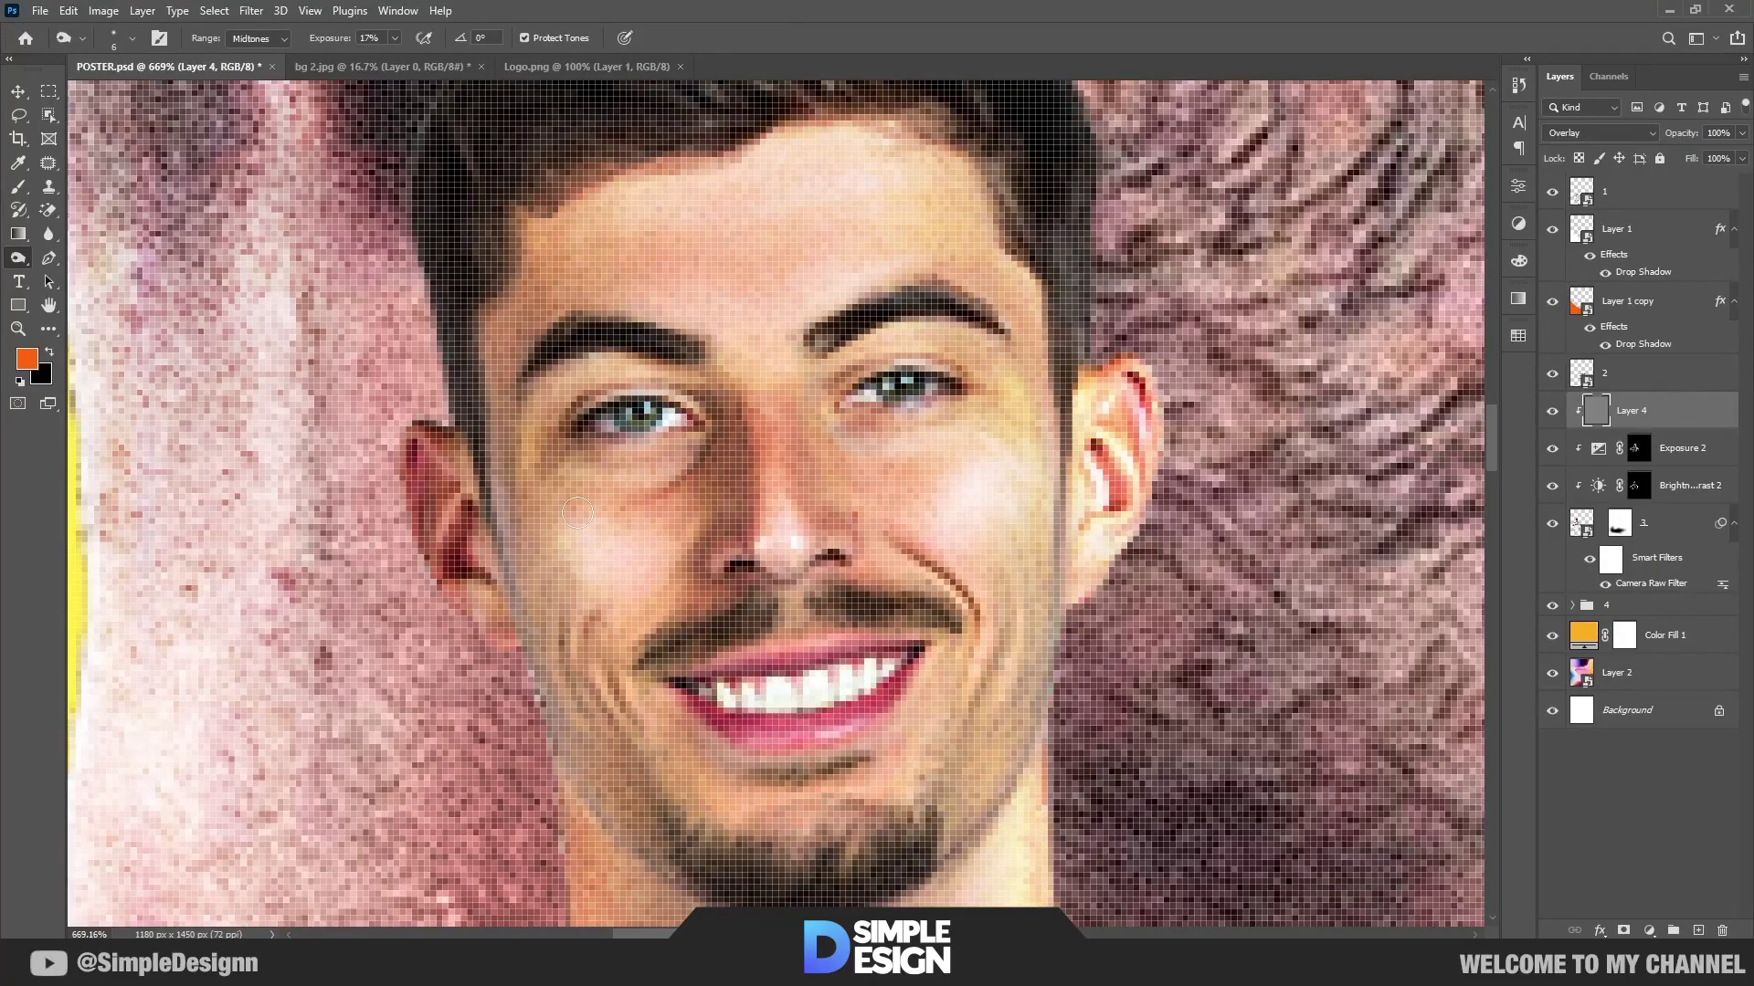
drag(939, 428, 950, 367)
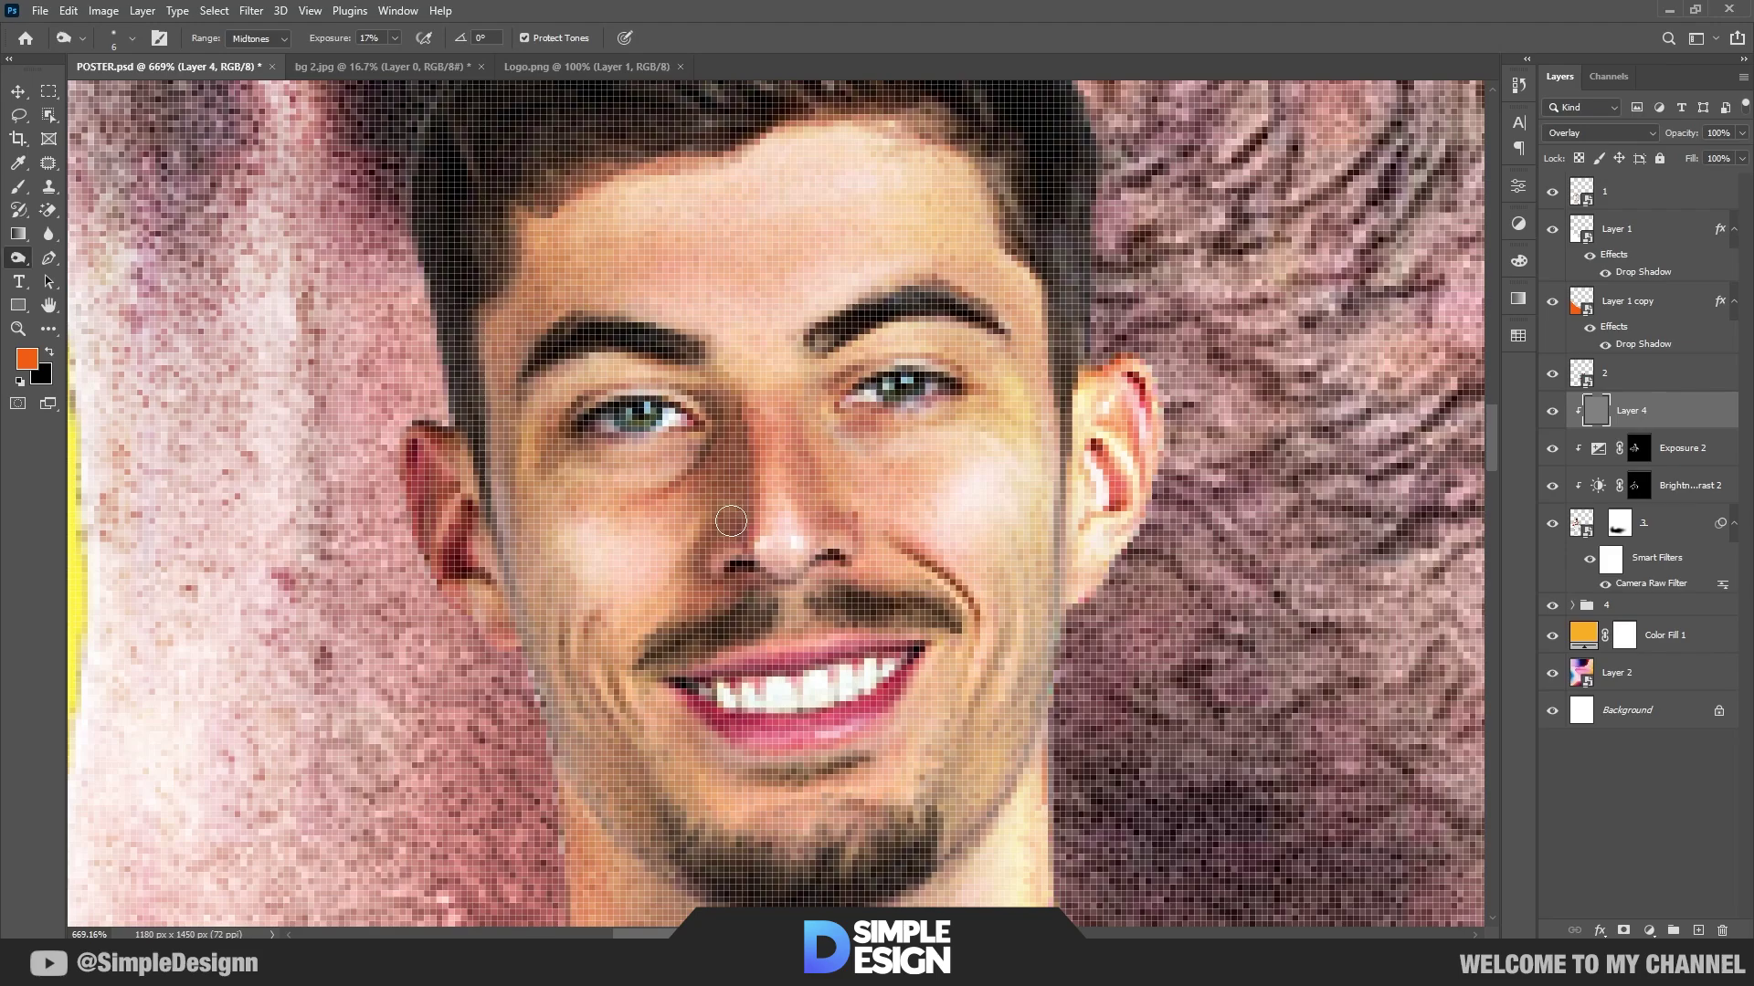
drag(896, 774, 909, 734)
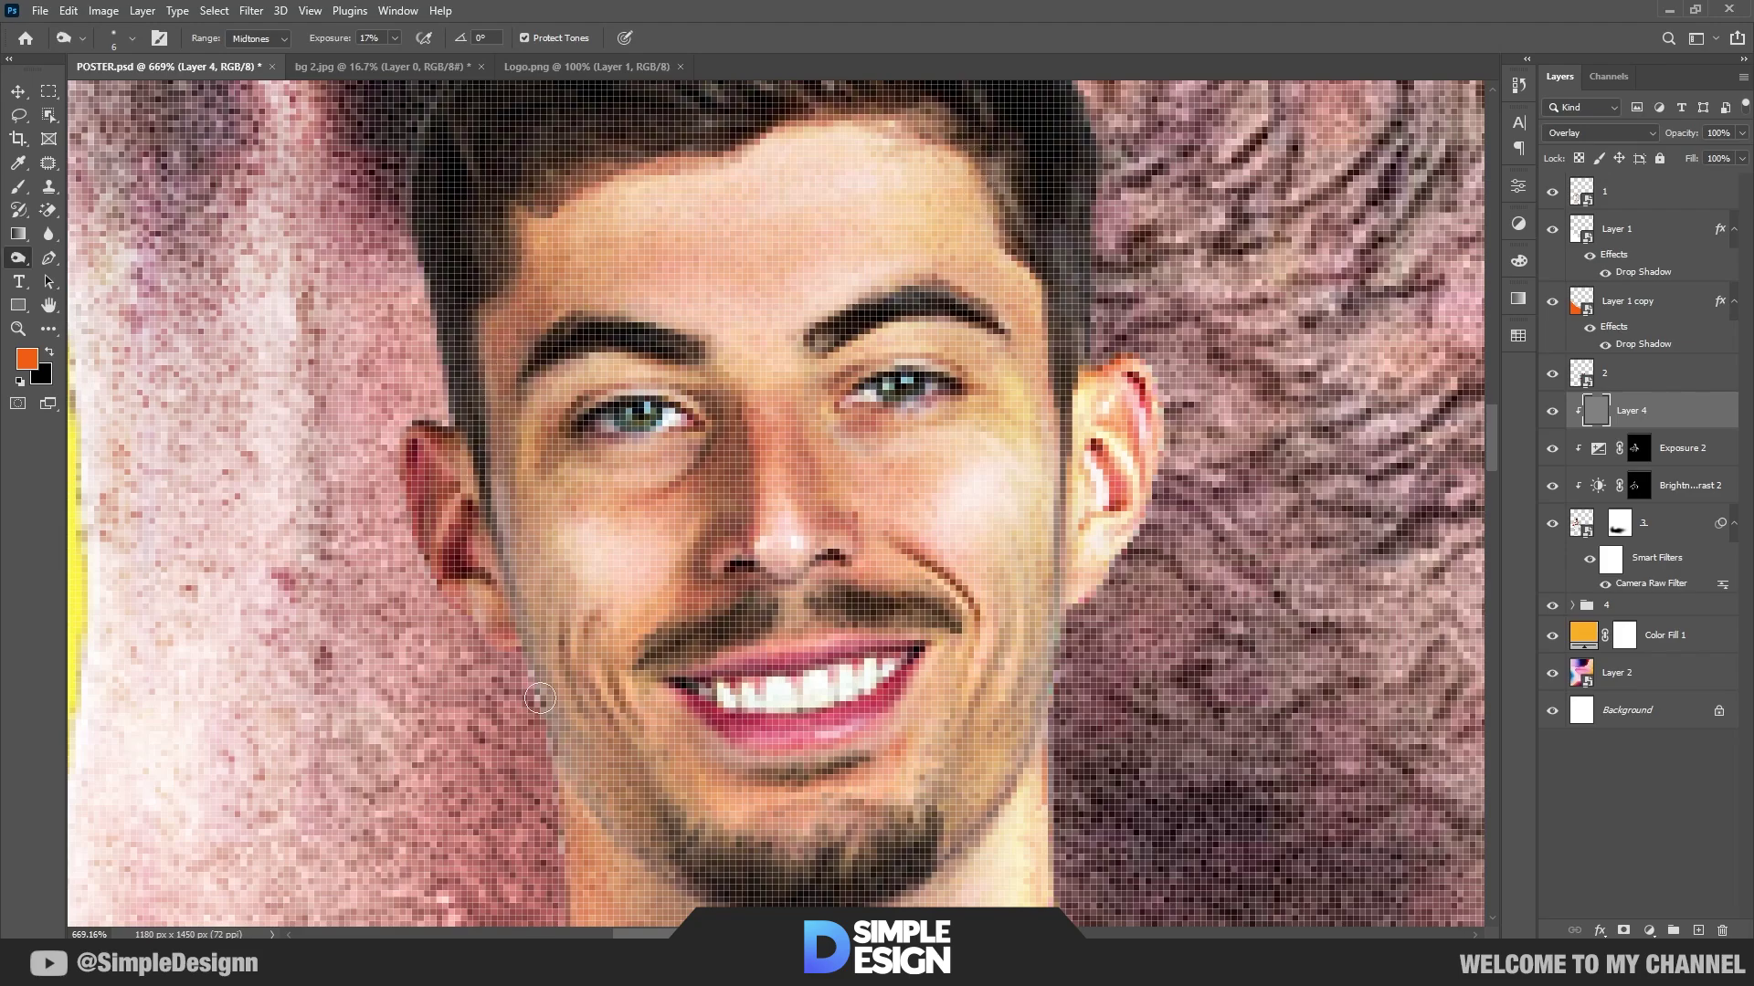
scroll(606, 786, down, 3)
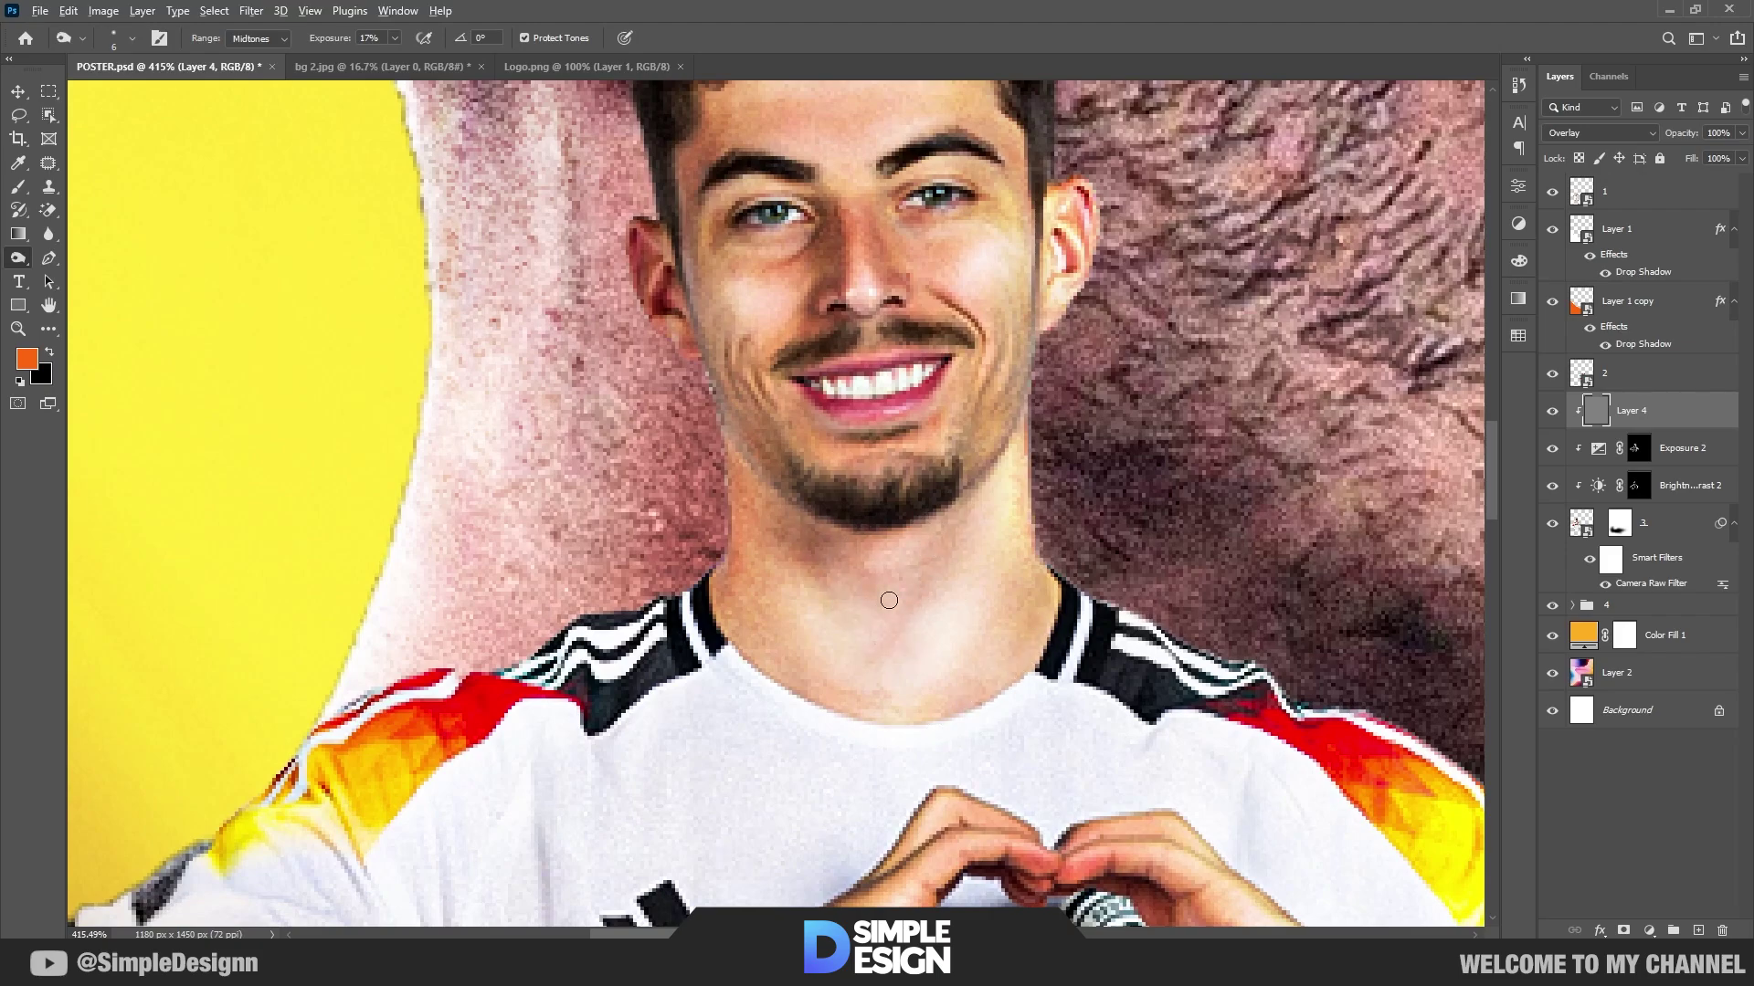
scroll(889, 600, down, 2)
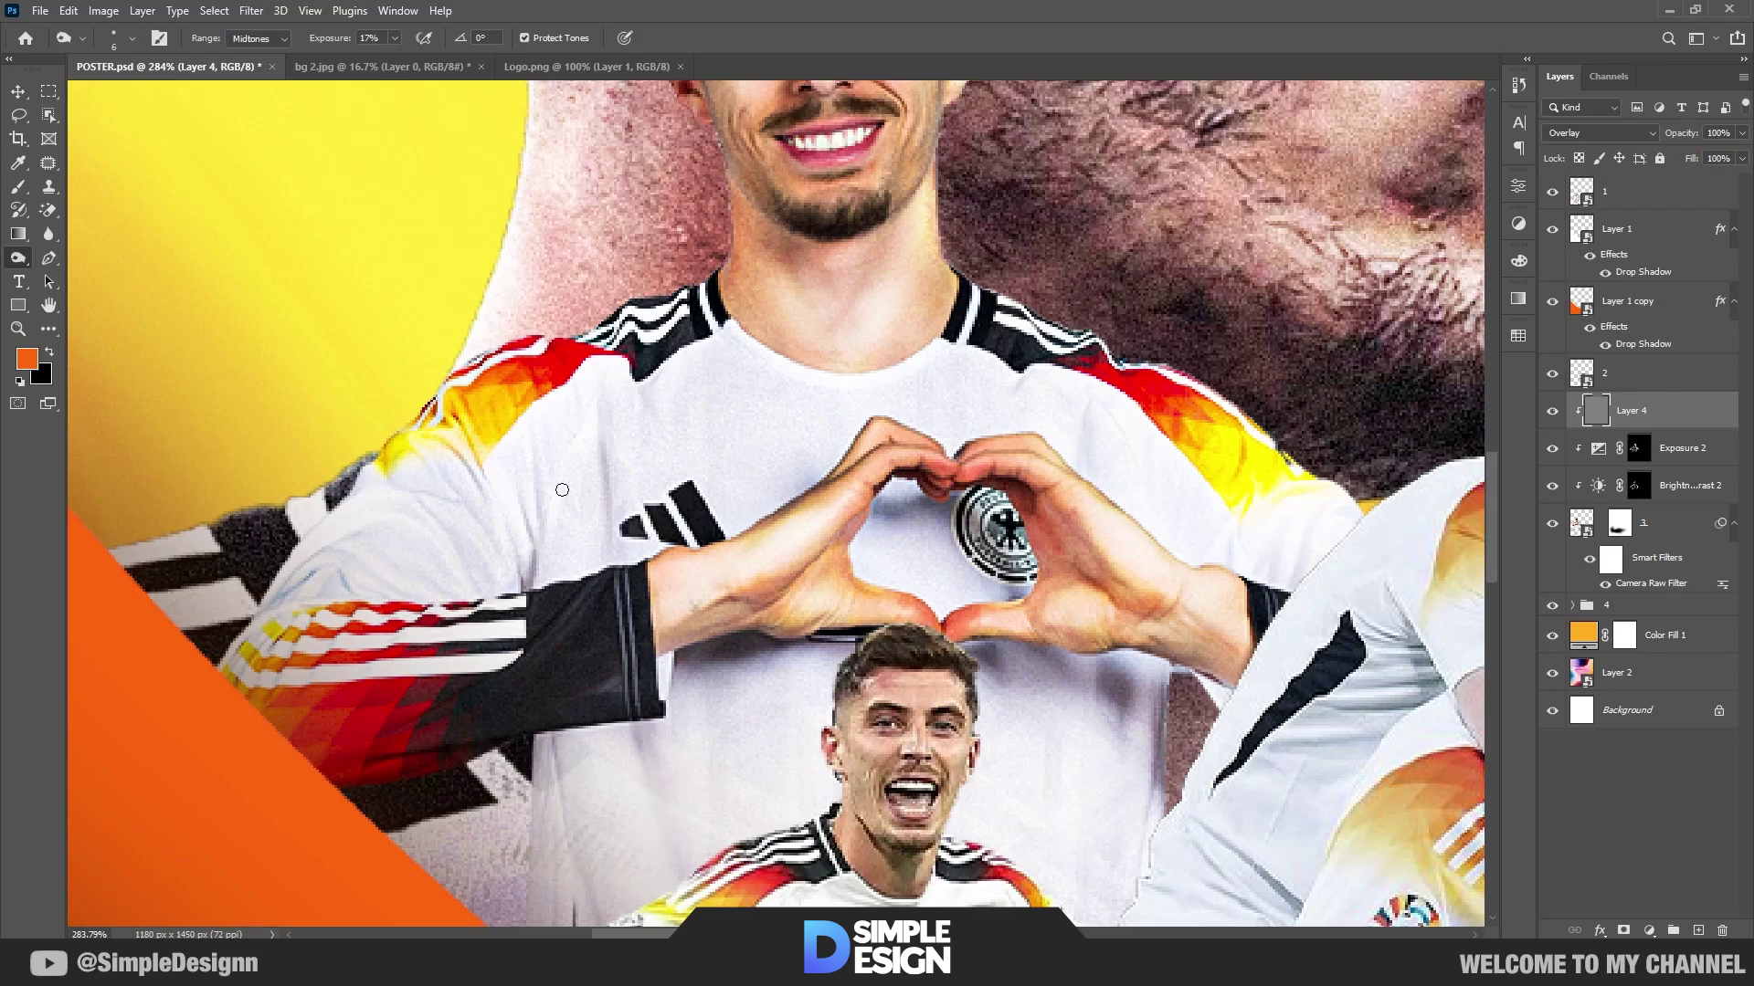
scroll(986, 392, down, 5)
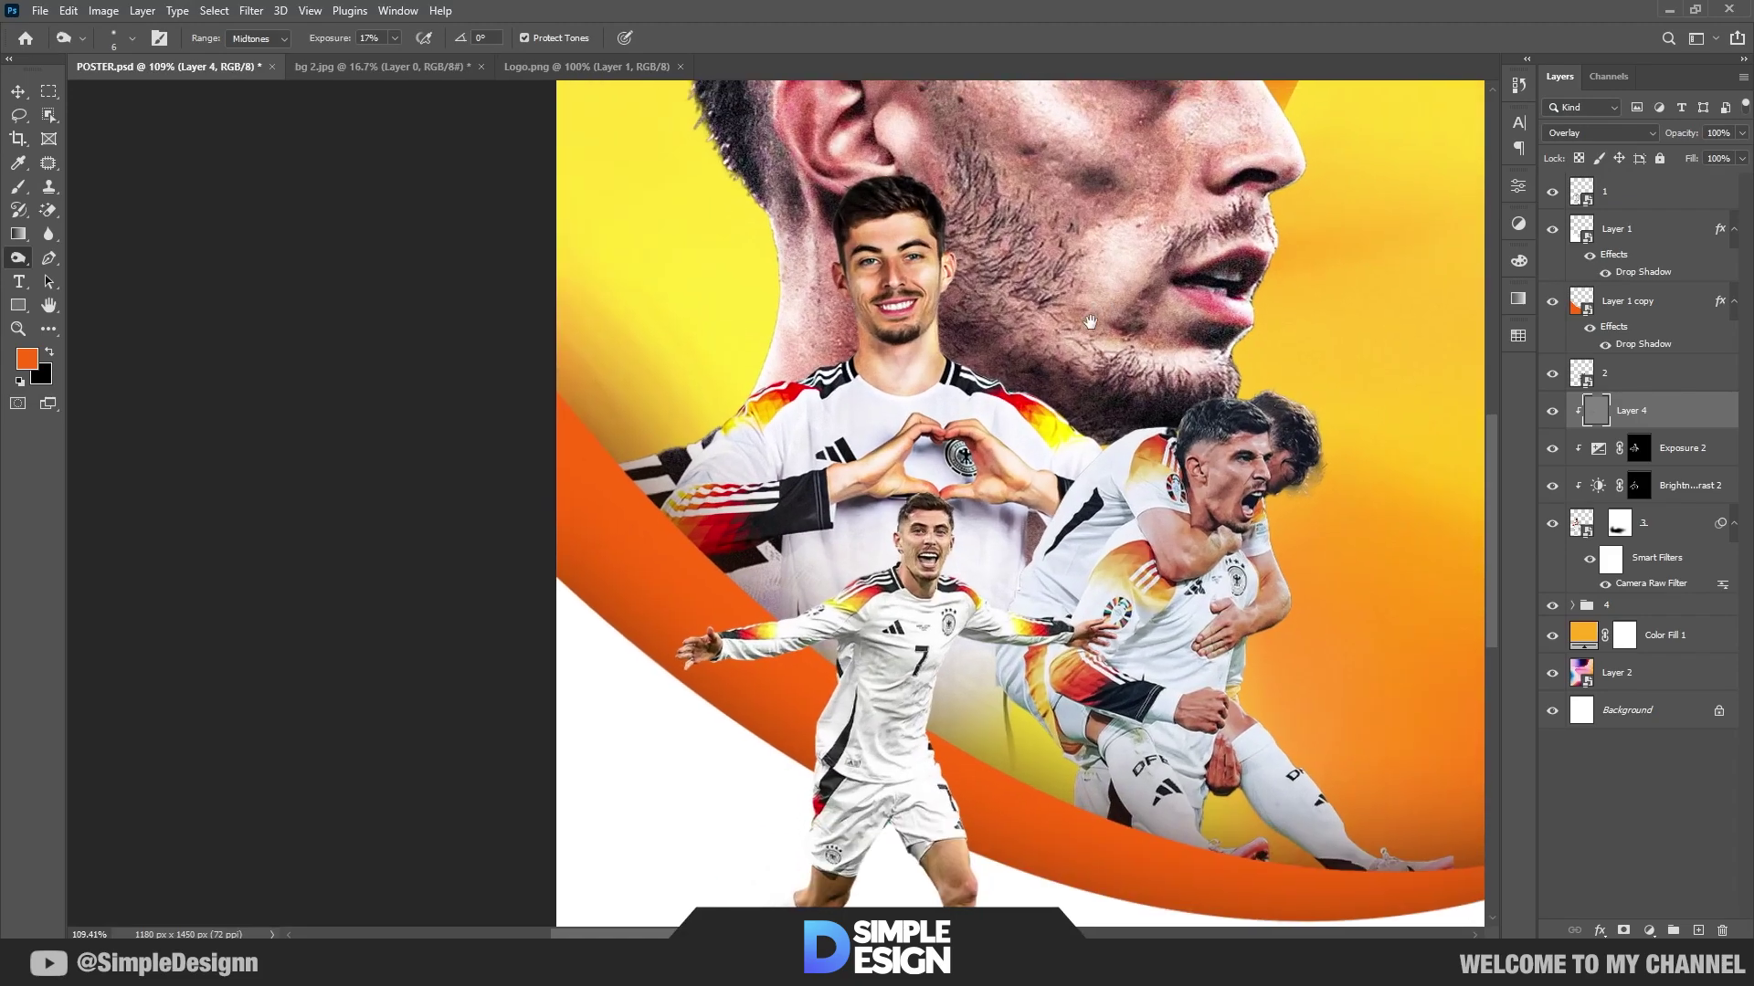
Step: Group Layer 4 down through the heart-hands player layer into Group 1
drag(1090, 321, 914, 340)
key(v)
click(1078, 576)
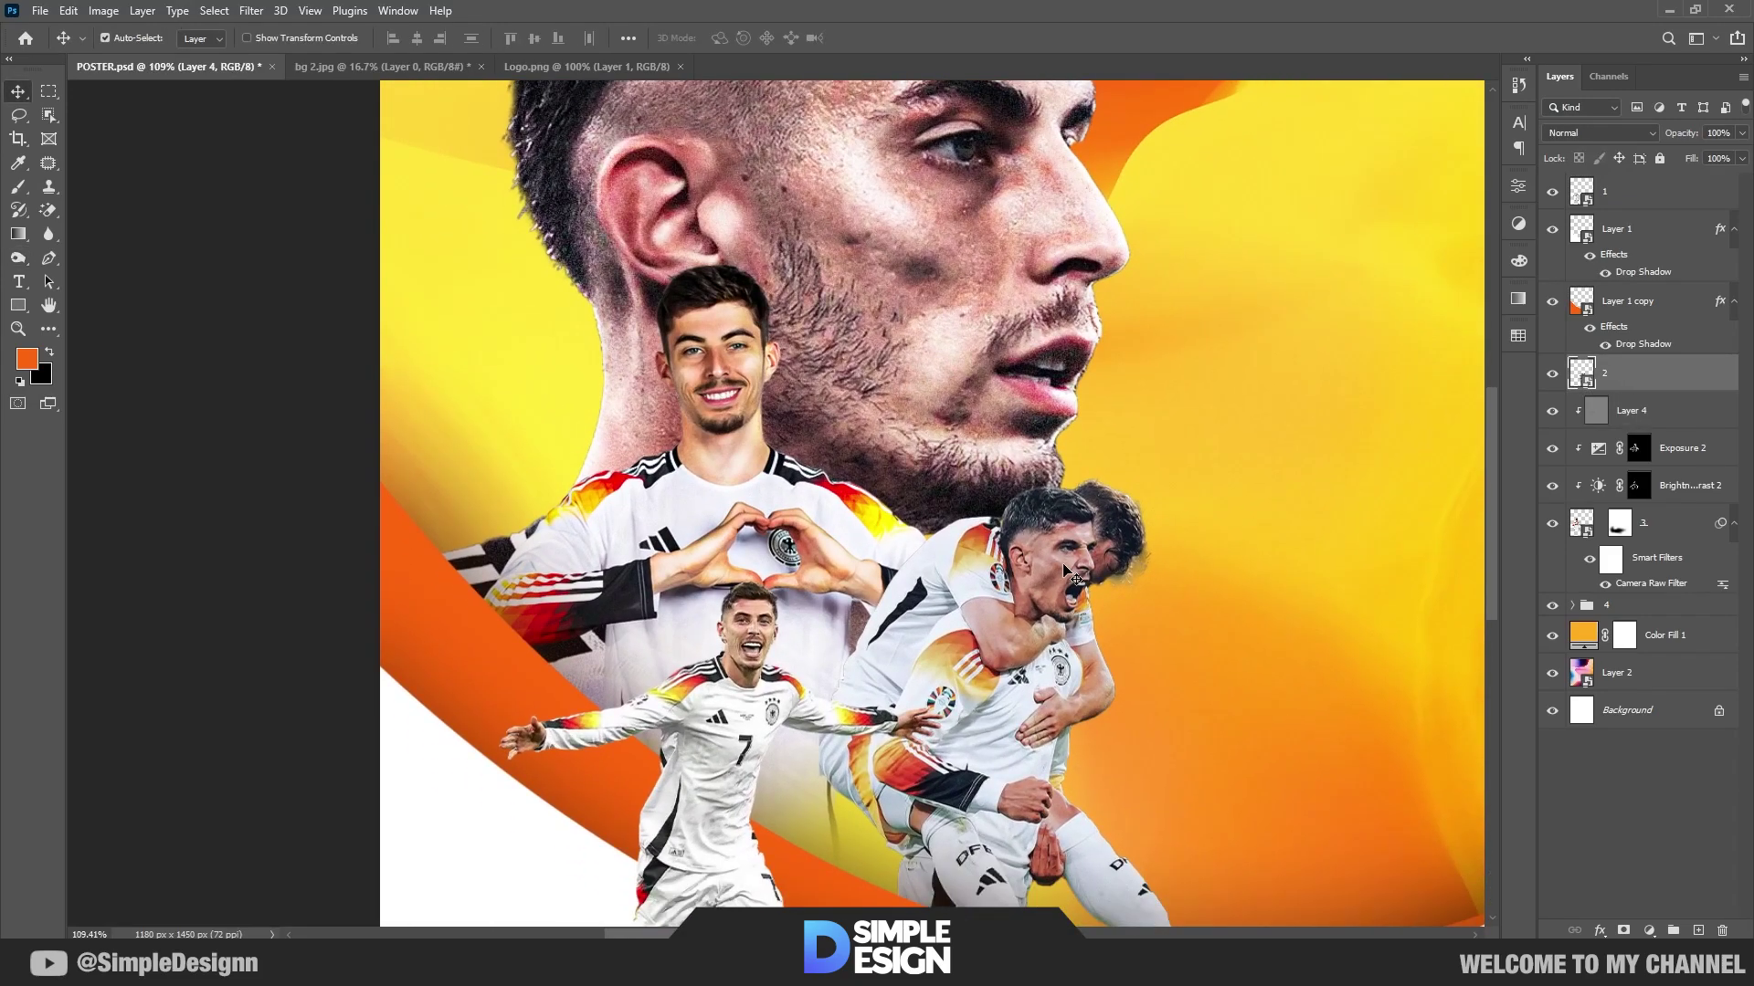
click(1632, 420)
shift+click(1684, 535)
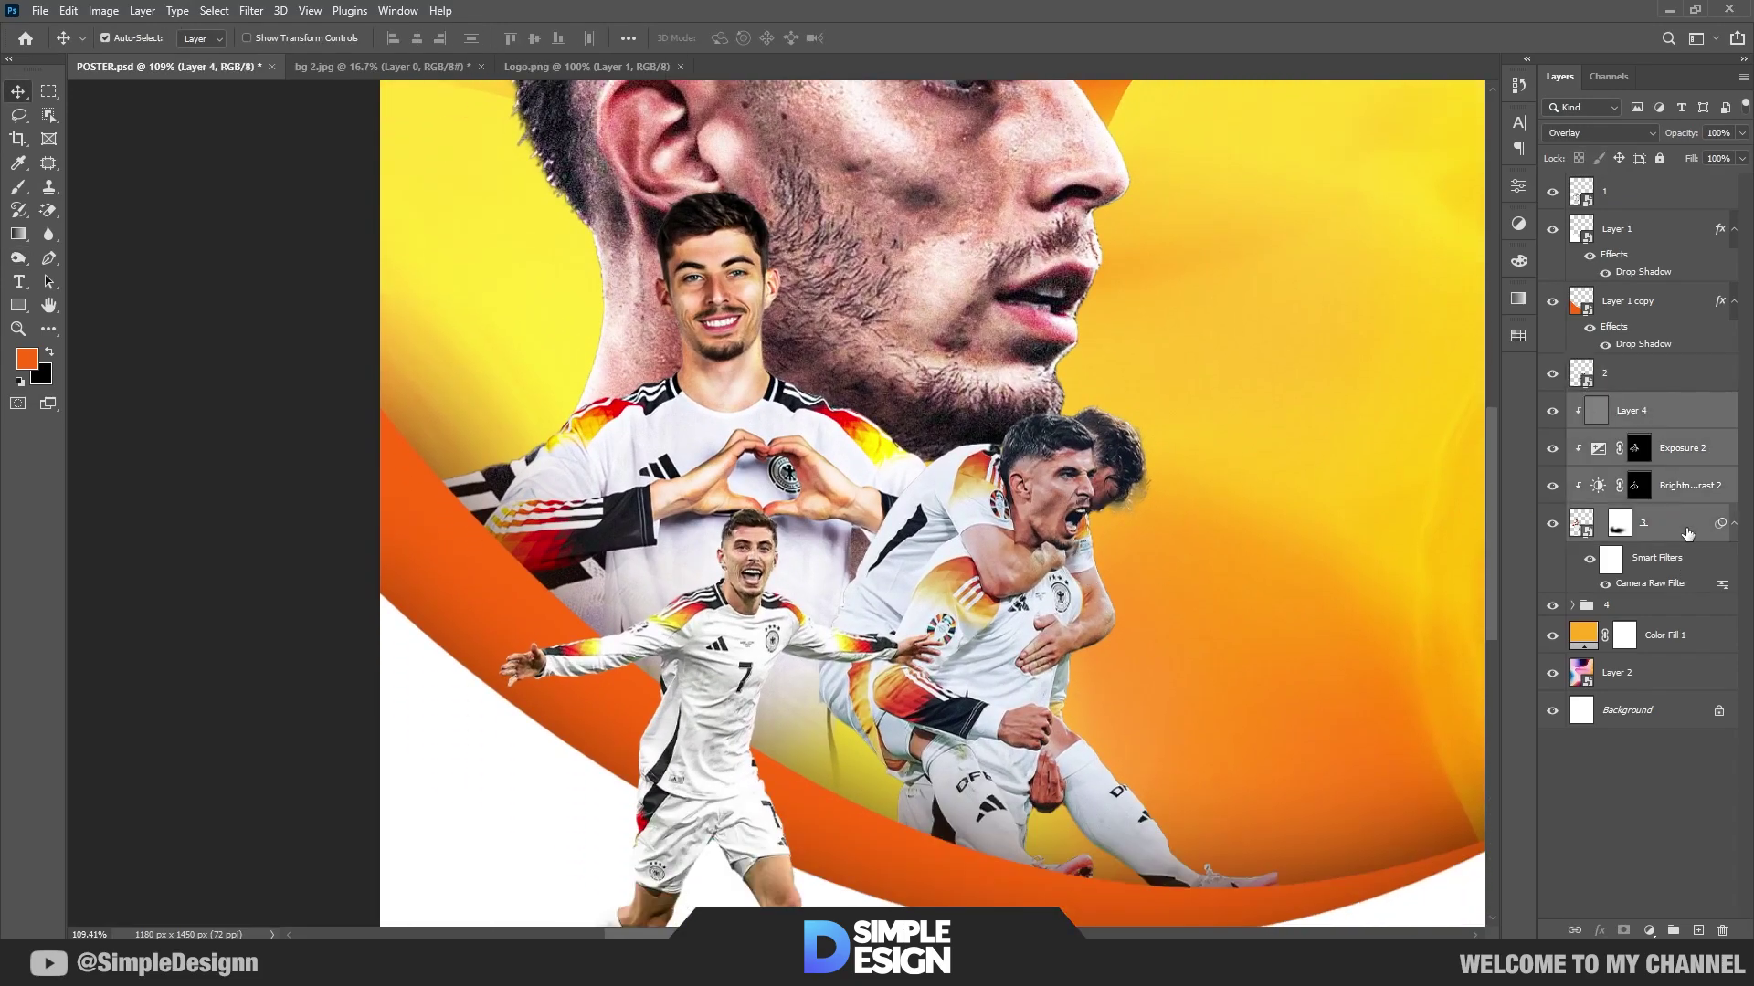
key(ctrl+g)
click(1565, 724)
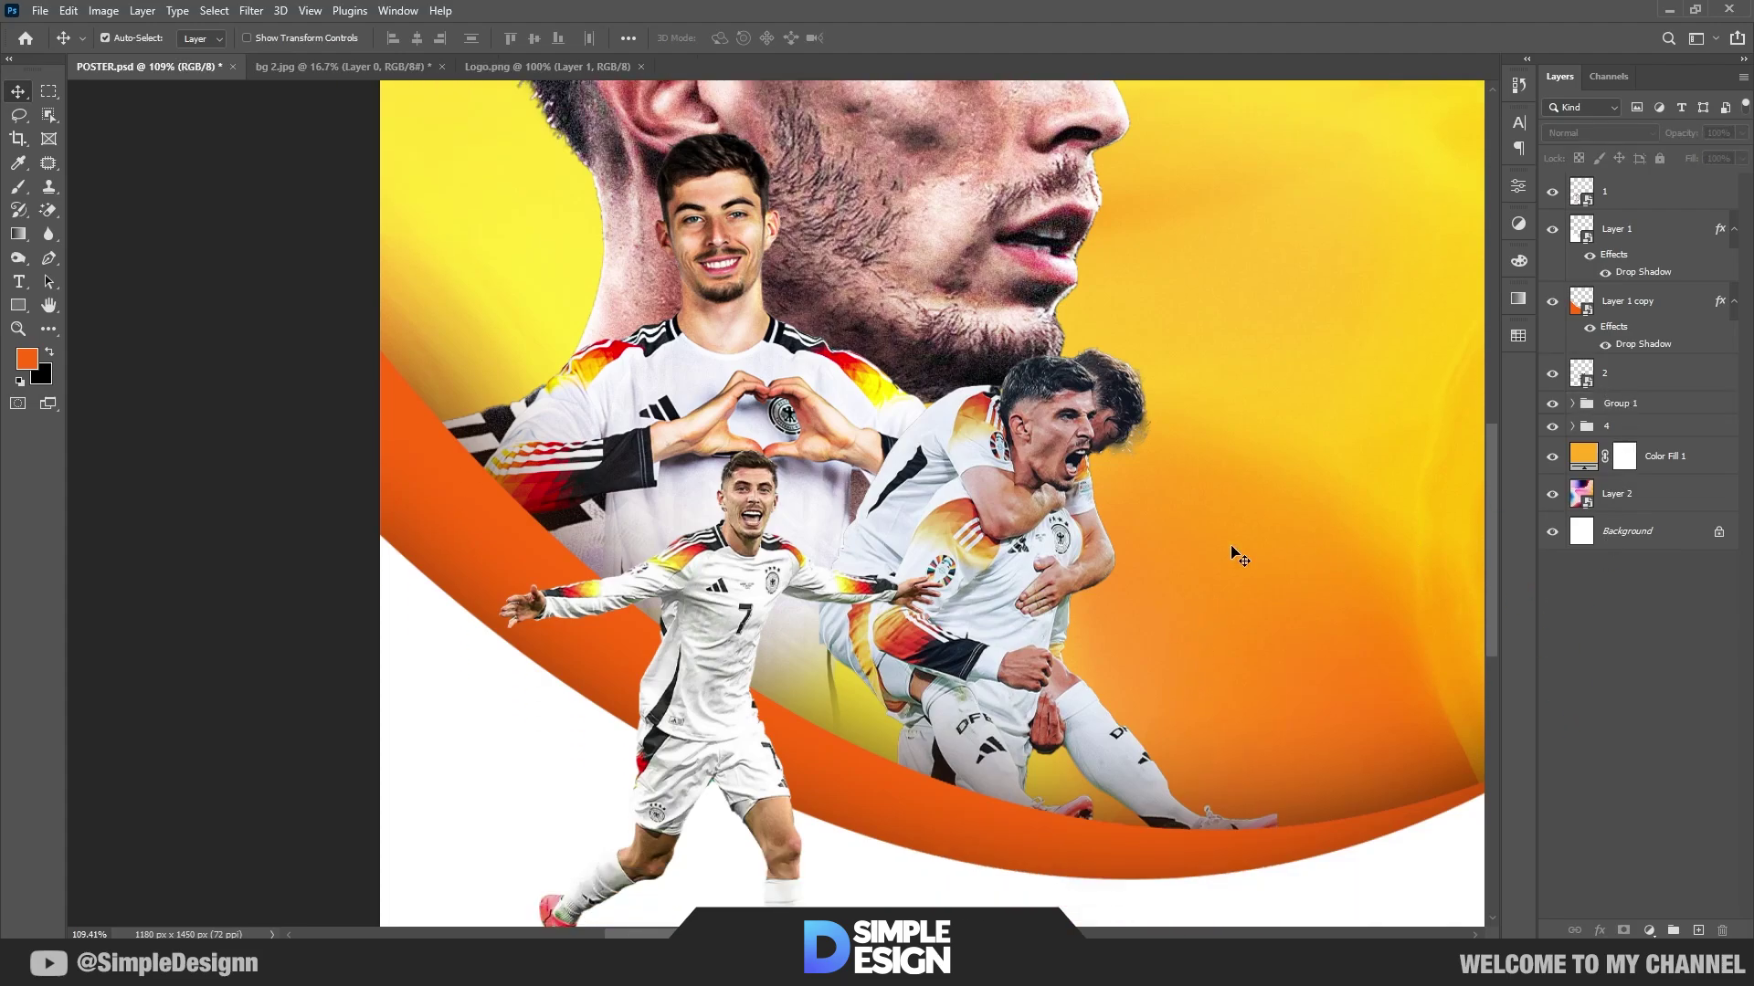
Step: Inspect Group 1's layers, then target player layer 2 for a new adjustment
click(1005, 517)
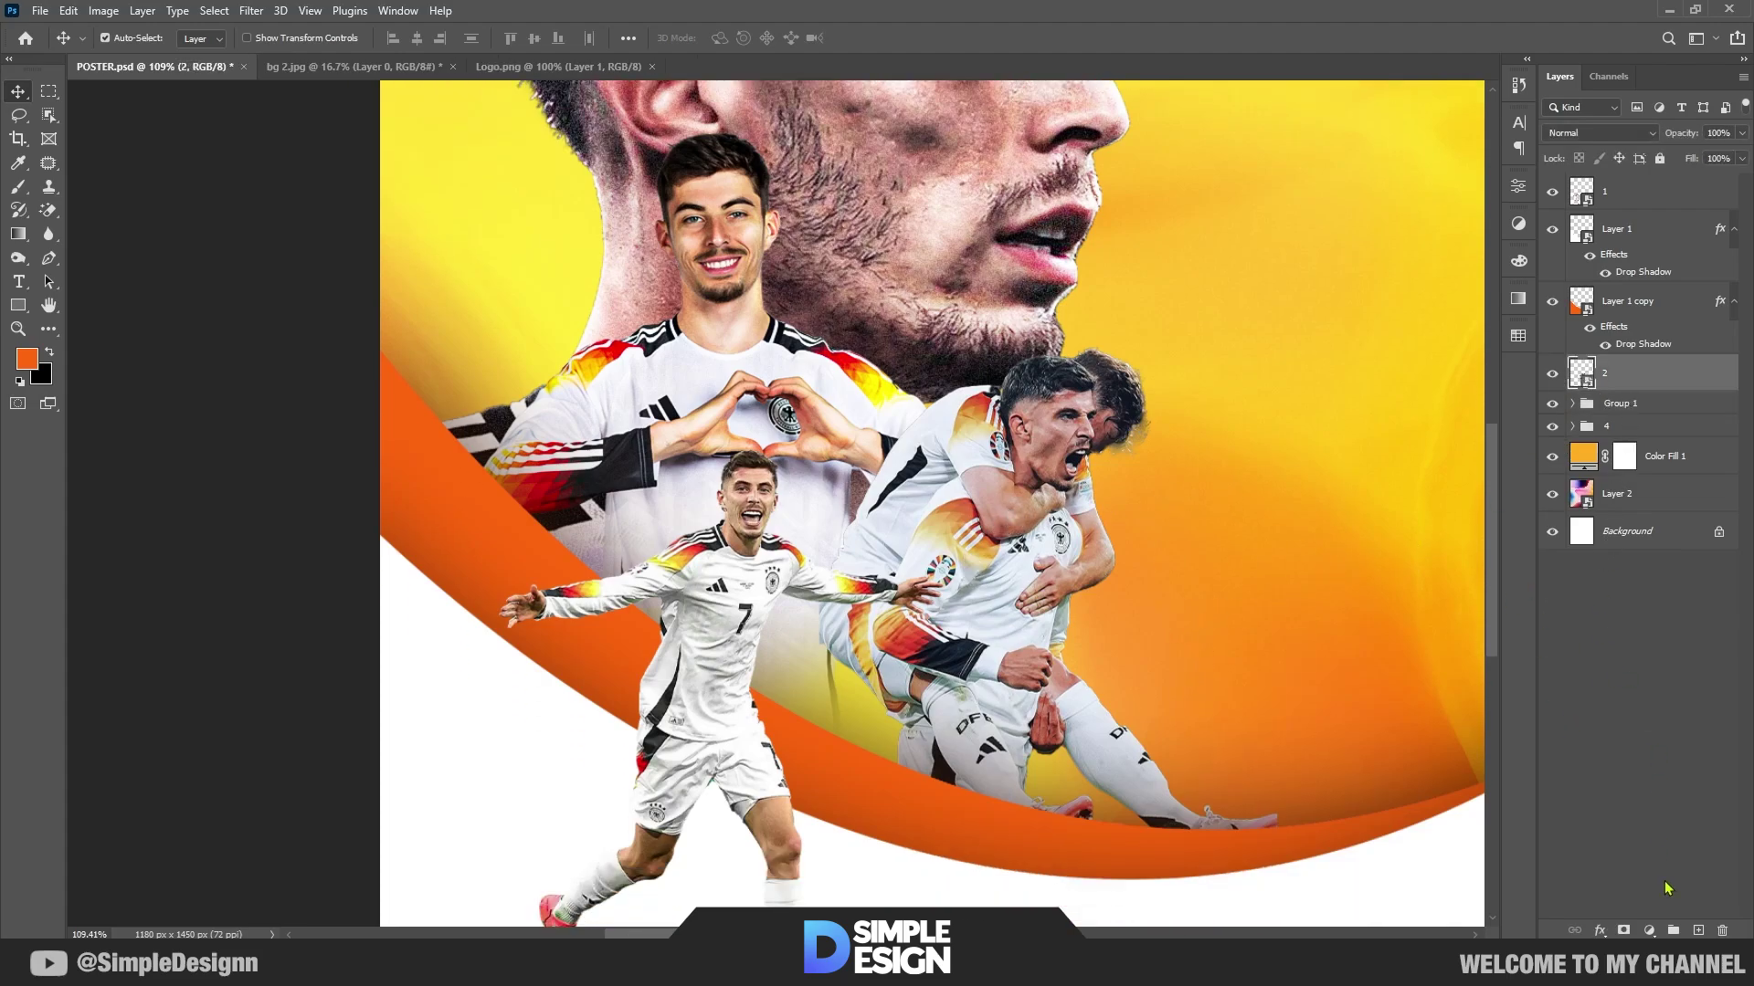
click(1649, 931)
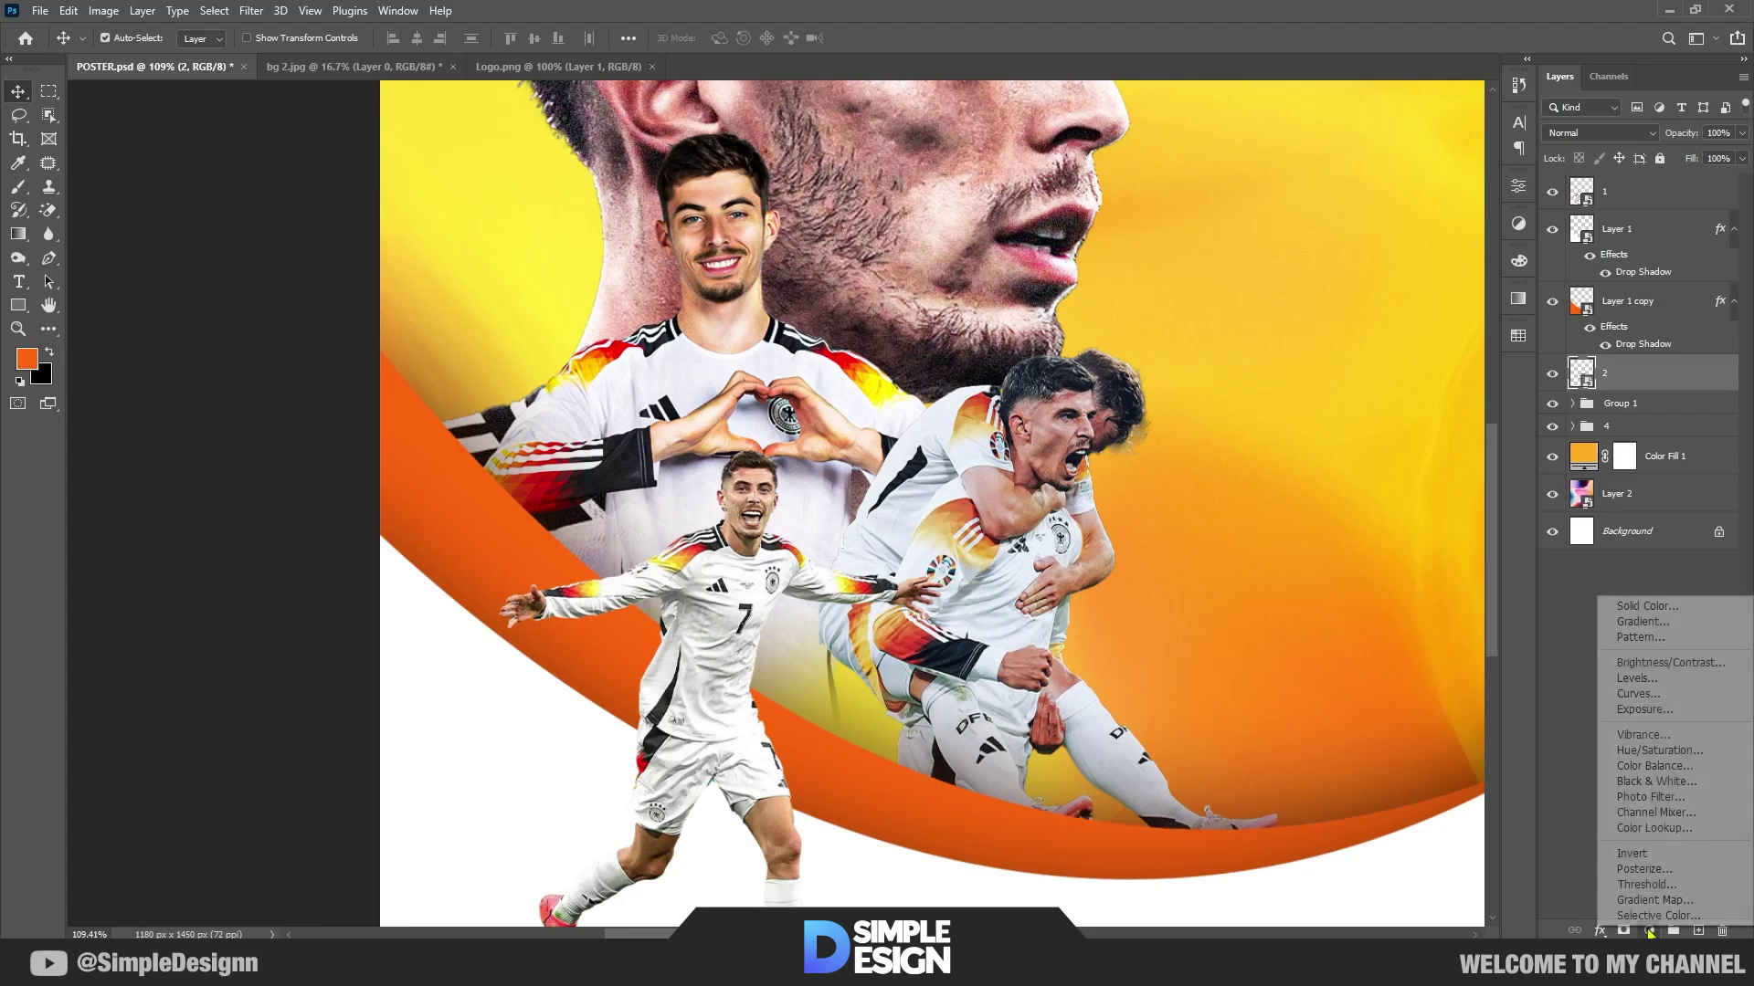
click(1645, 585)
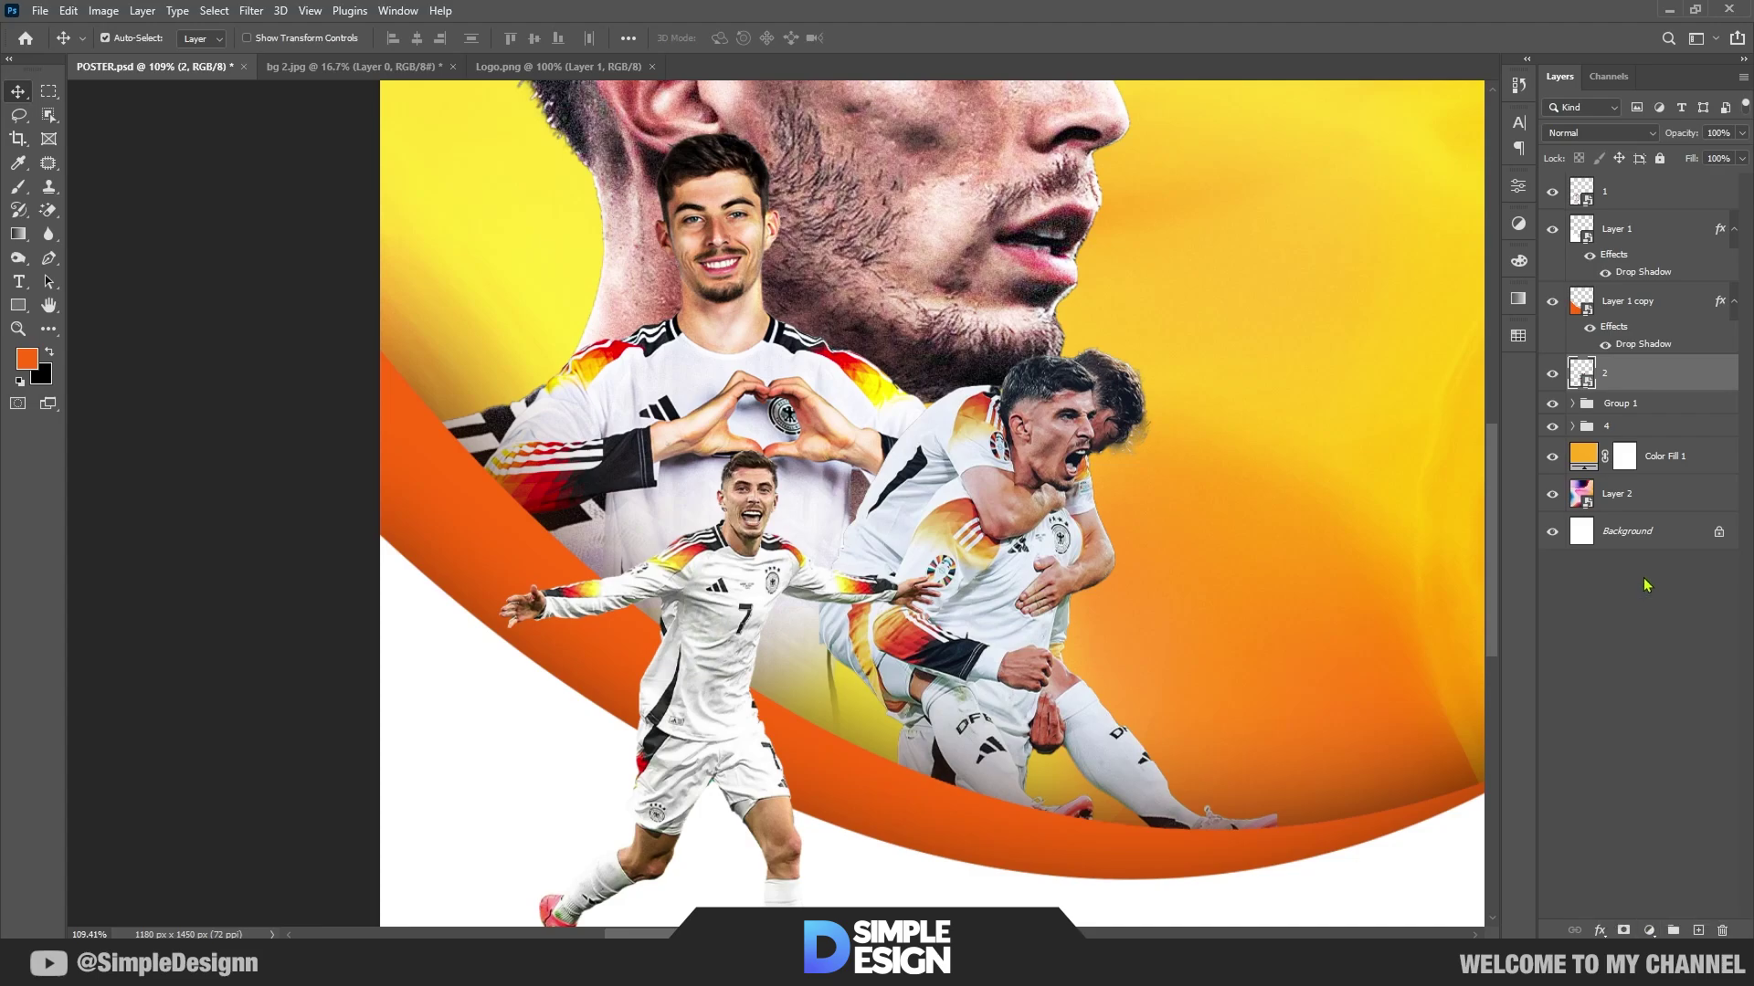
click(783, 383)
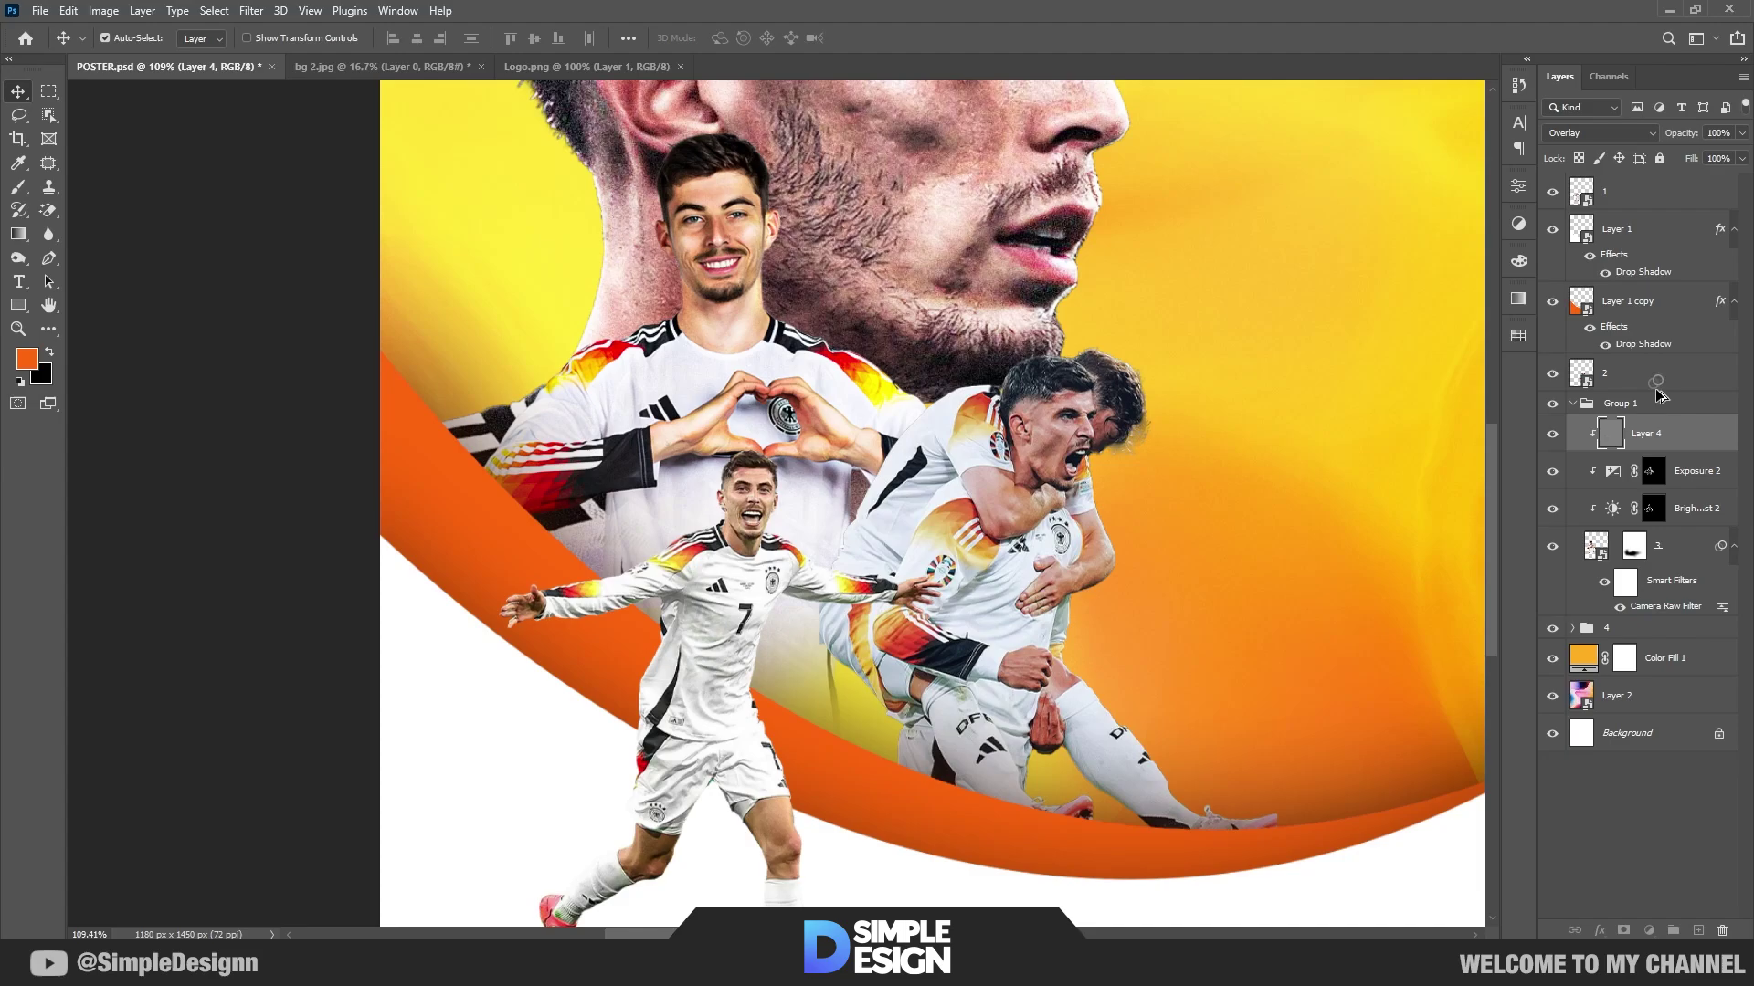
click(1658, 546)
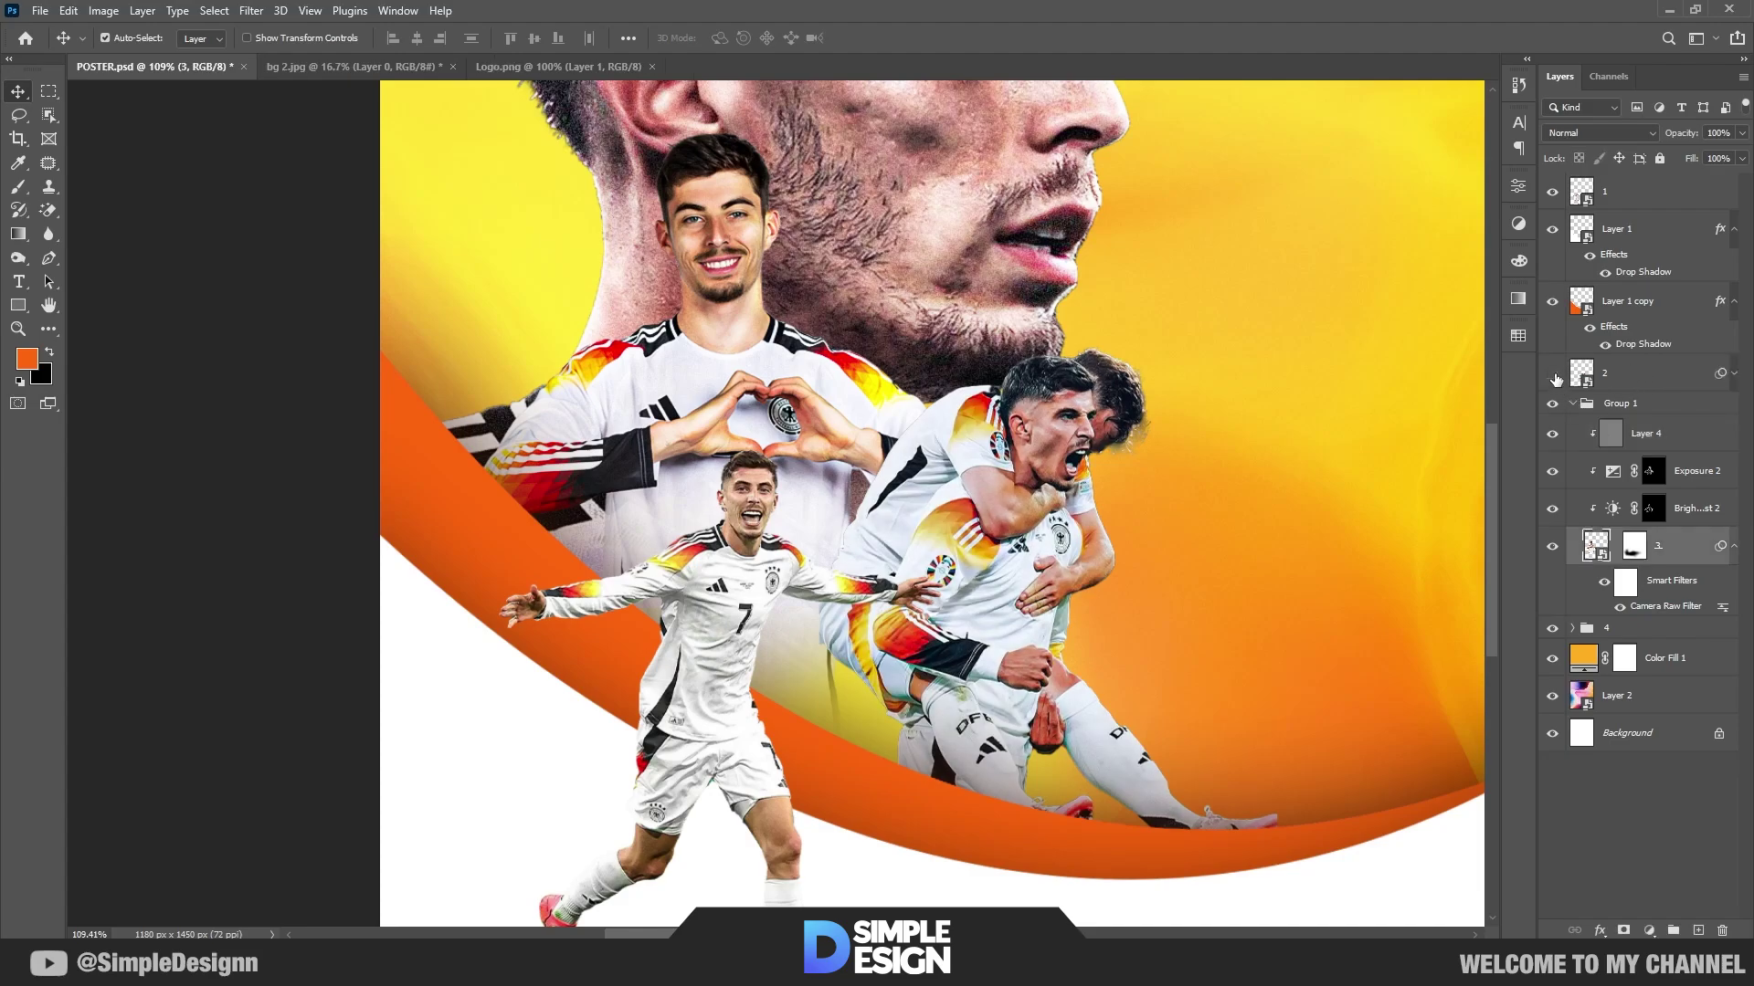
click(1553, 374)
click(1572, 404)
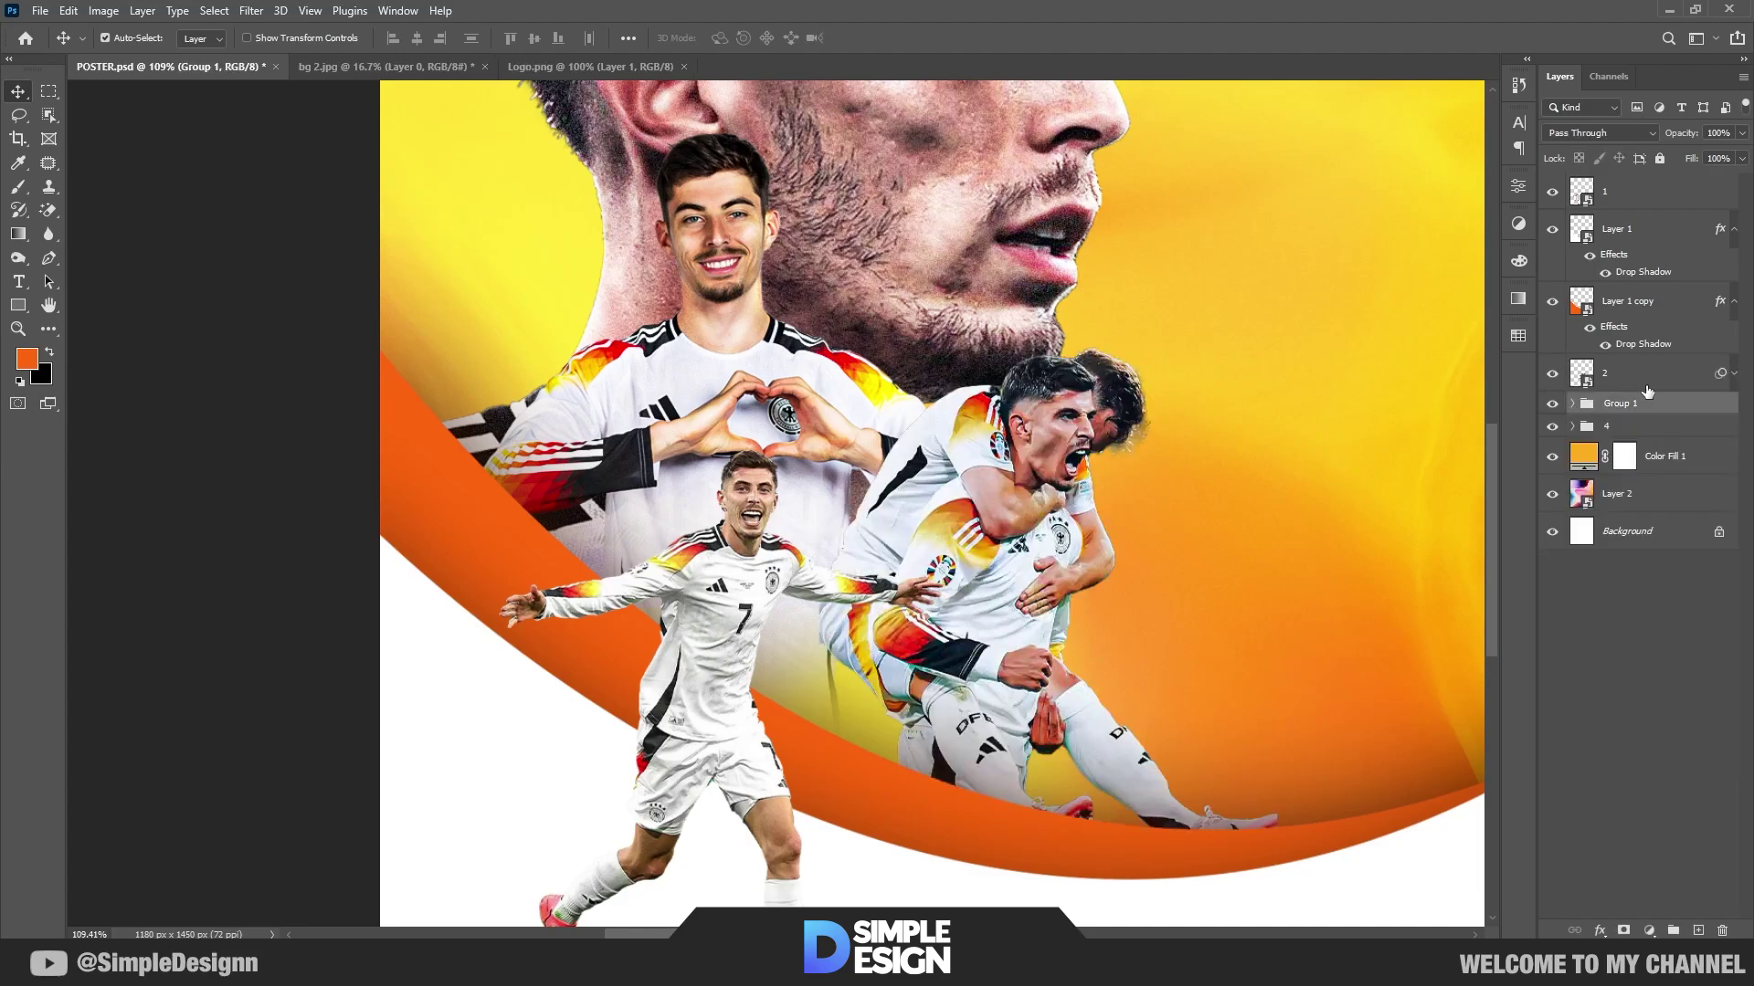
click(1616, 372)
click(1654, 931)
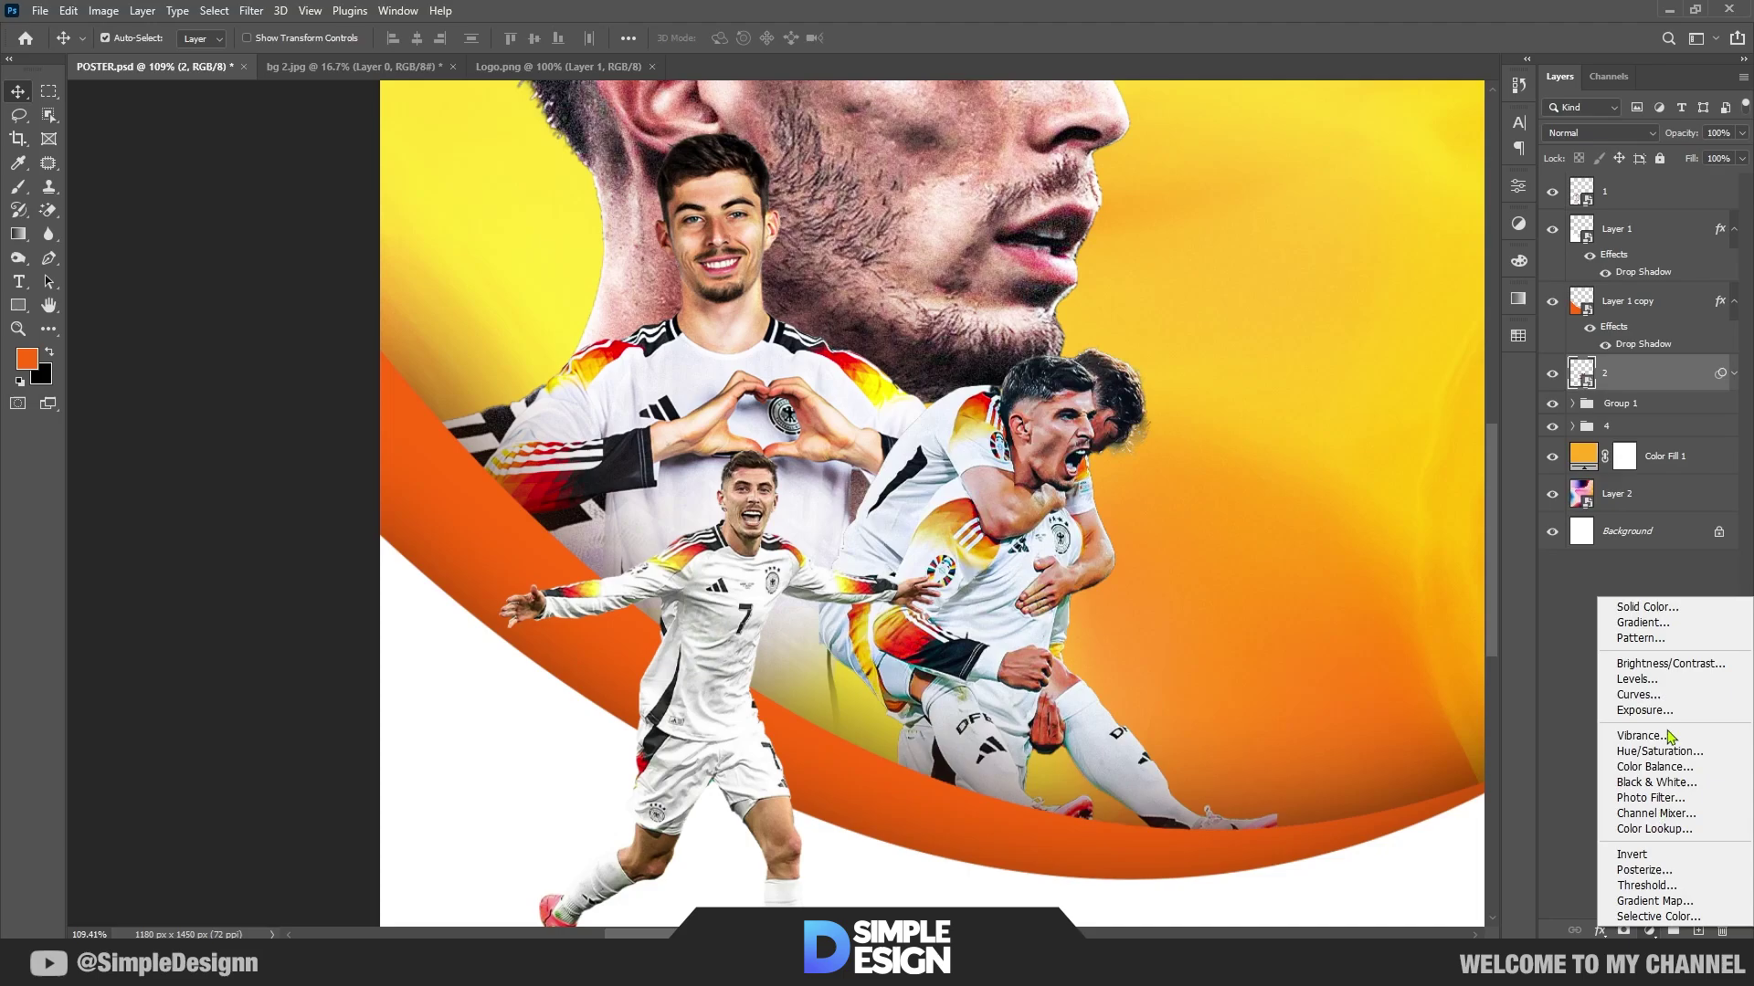
Step: Add a Brightness/Contrast layer clipped to layer 2, brightness about 30, with its mask inverted
click(1672, 676)
click(1360, 491)
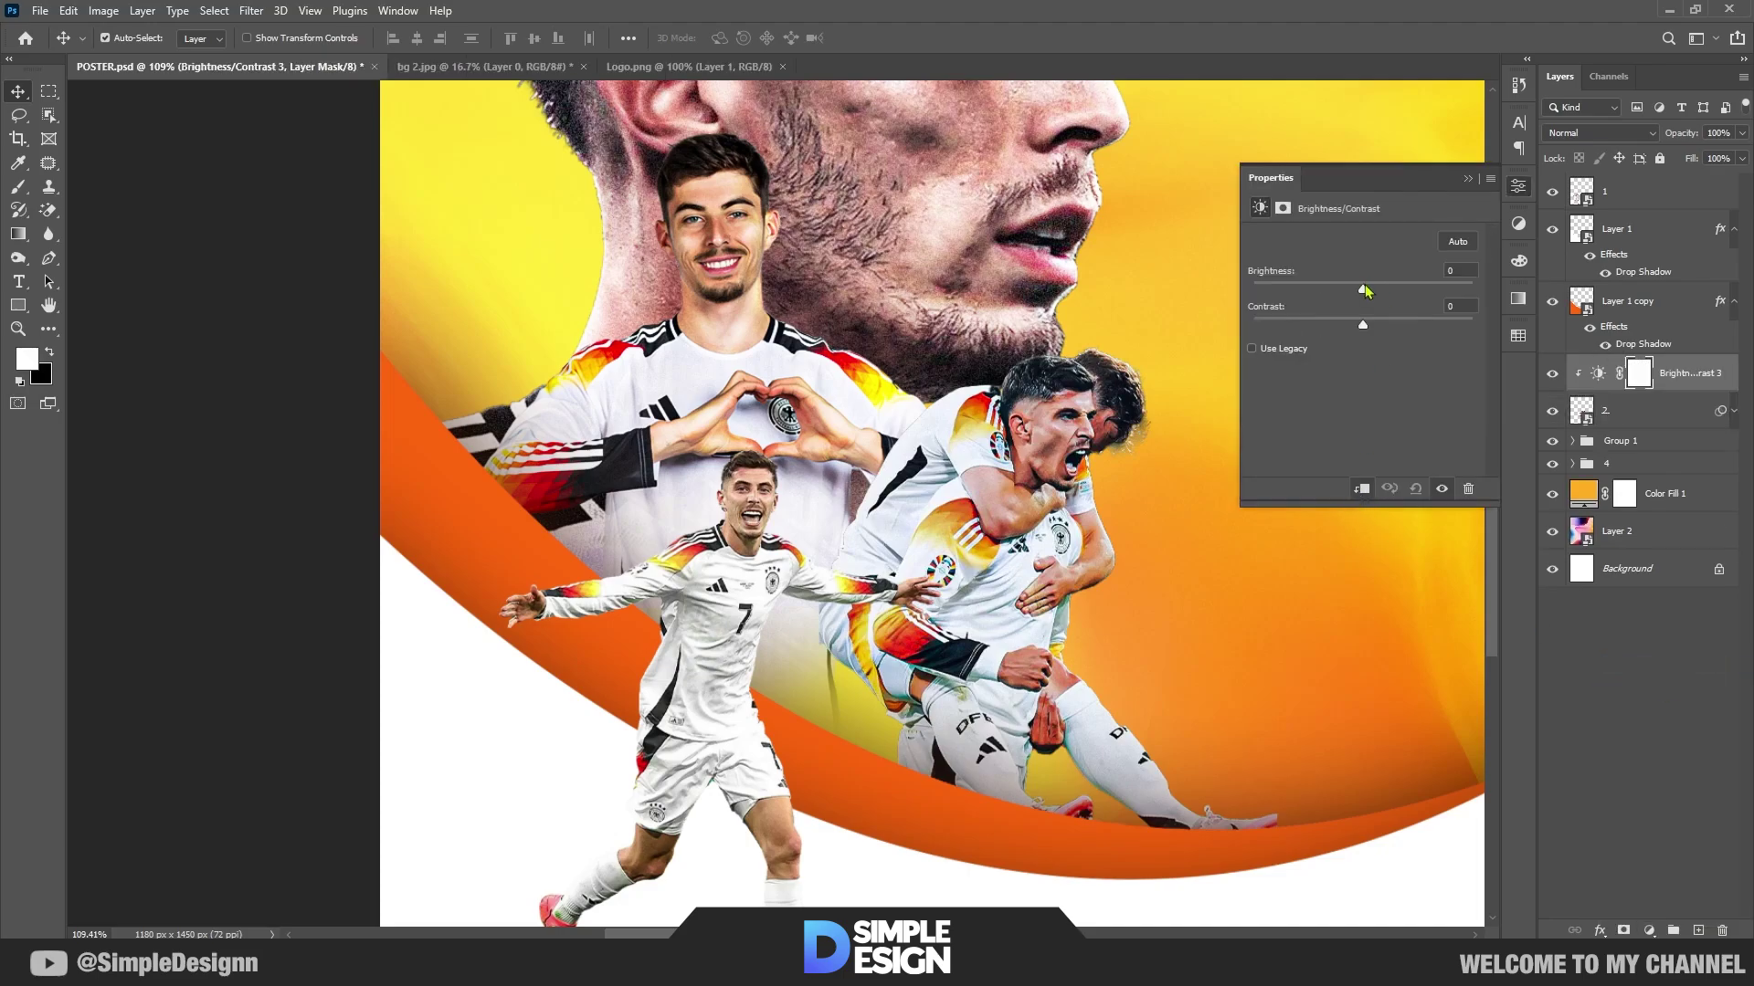
drag(1380, 290, 1384, 291)
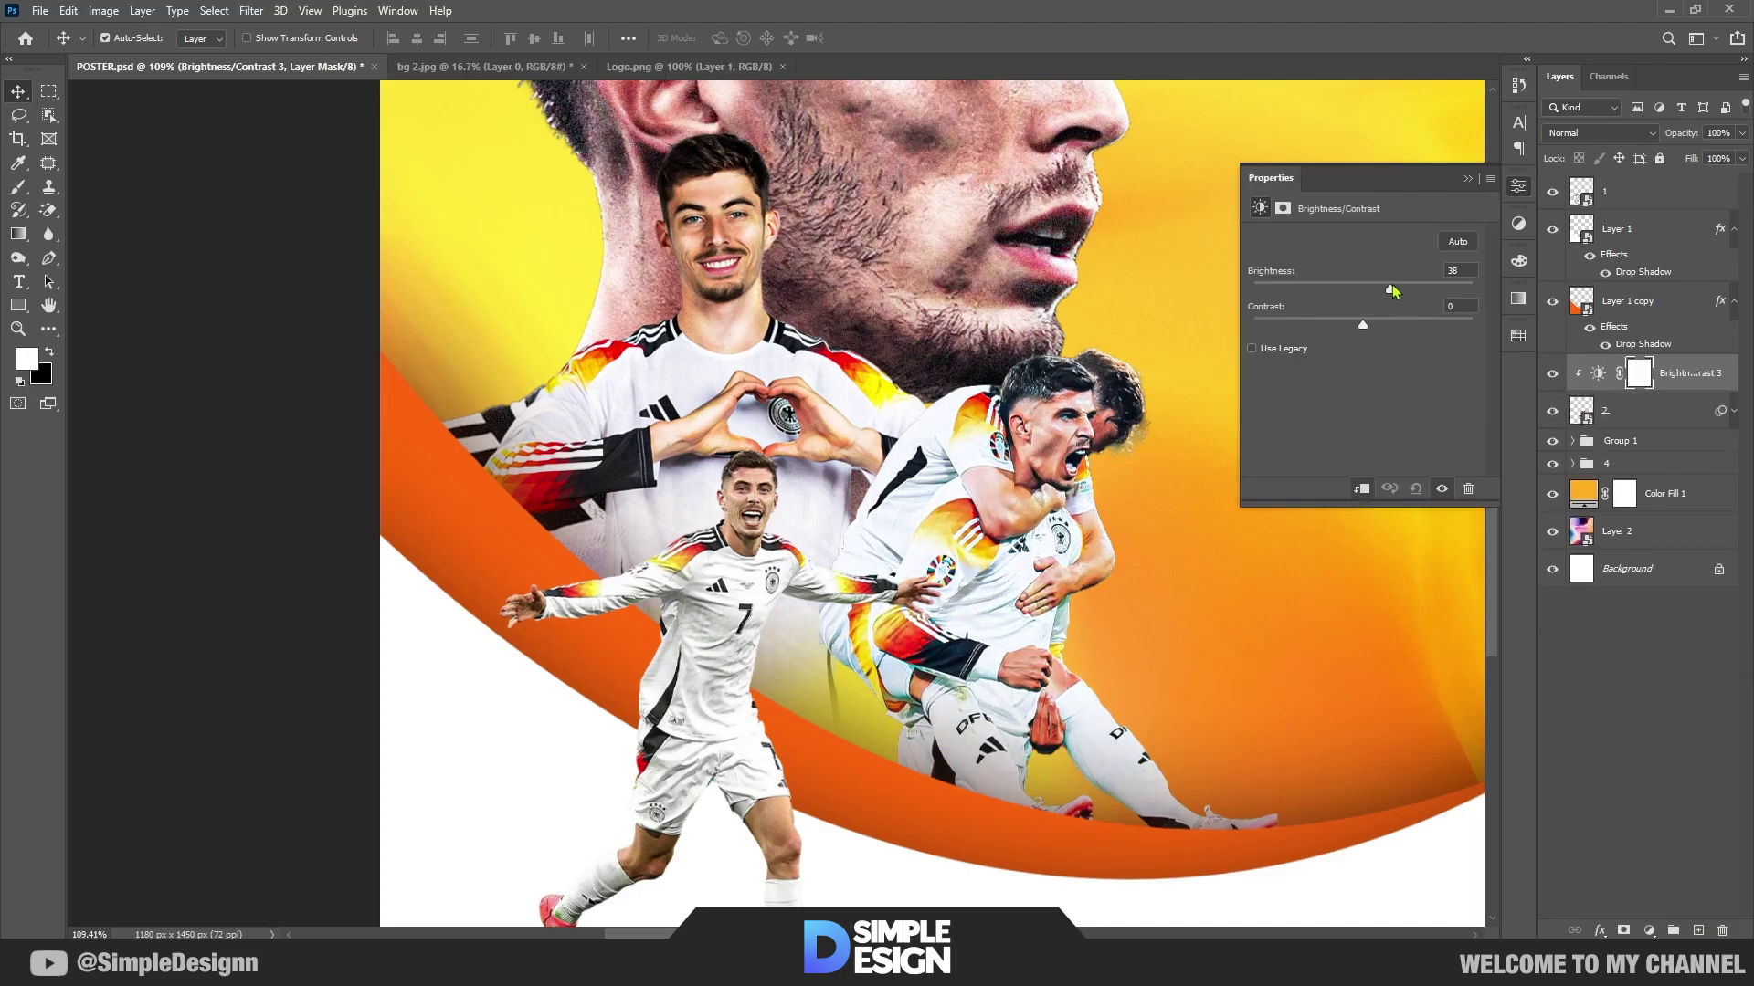
click(1468, 179)
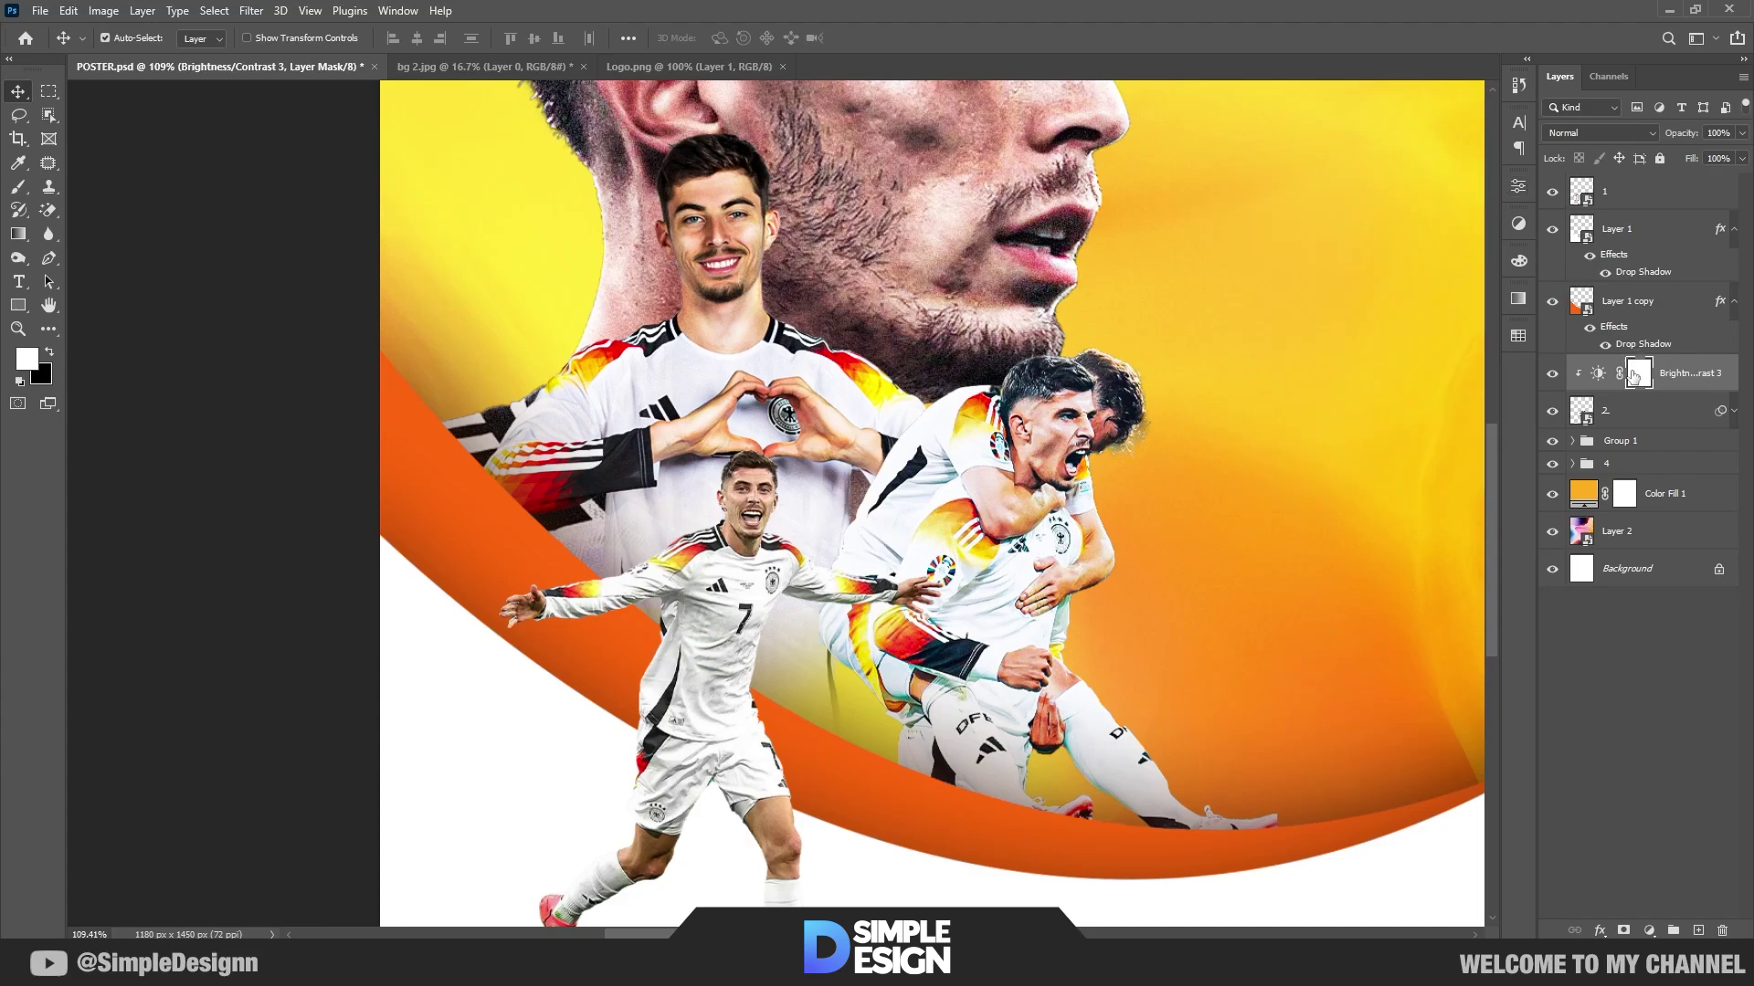
key(ctrl+i)
Step: Paint white with a smaller brush over the player's forehead and ear
key(b)
scroll(1167, 454, up, 4)
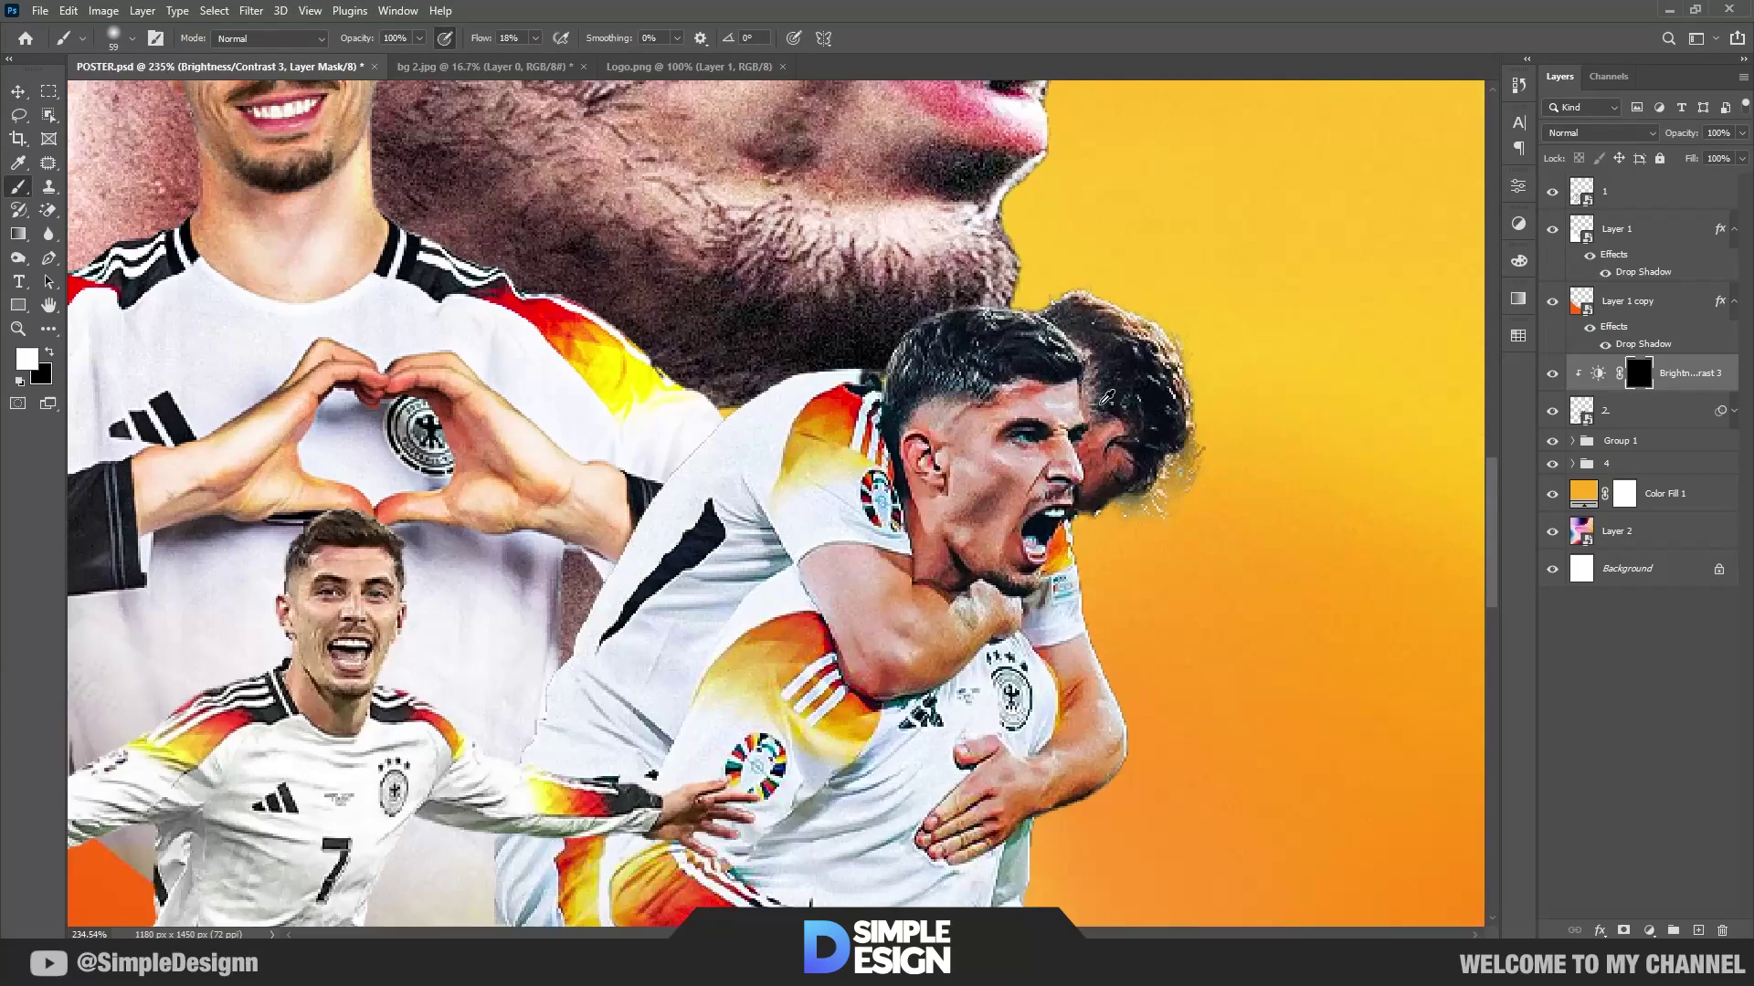
scroll(1107, 398, up, 2)
key(bracketleft)
key(bracketleft)
key(bracketleft)
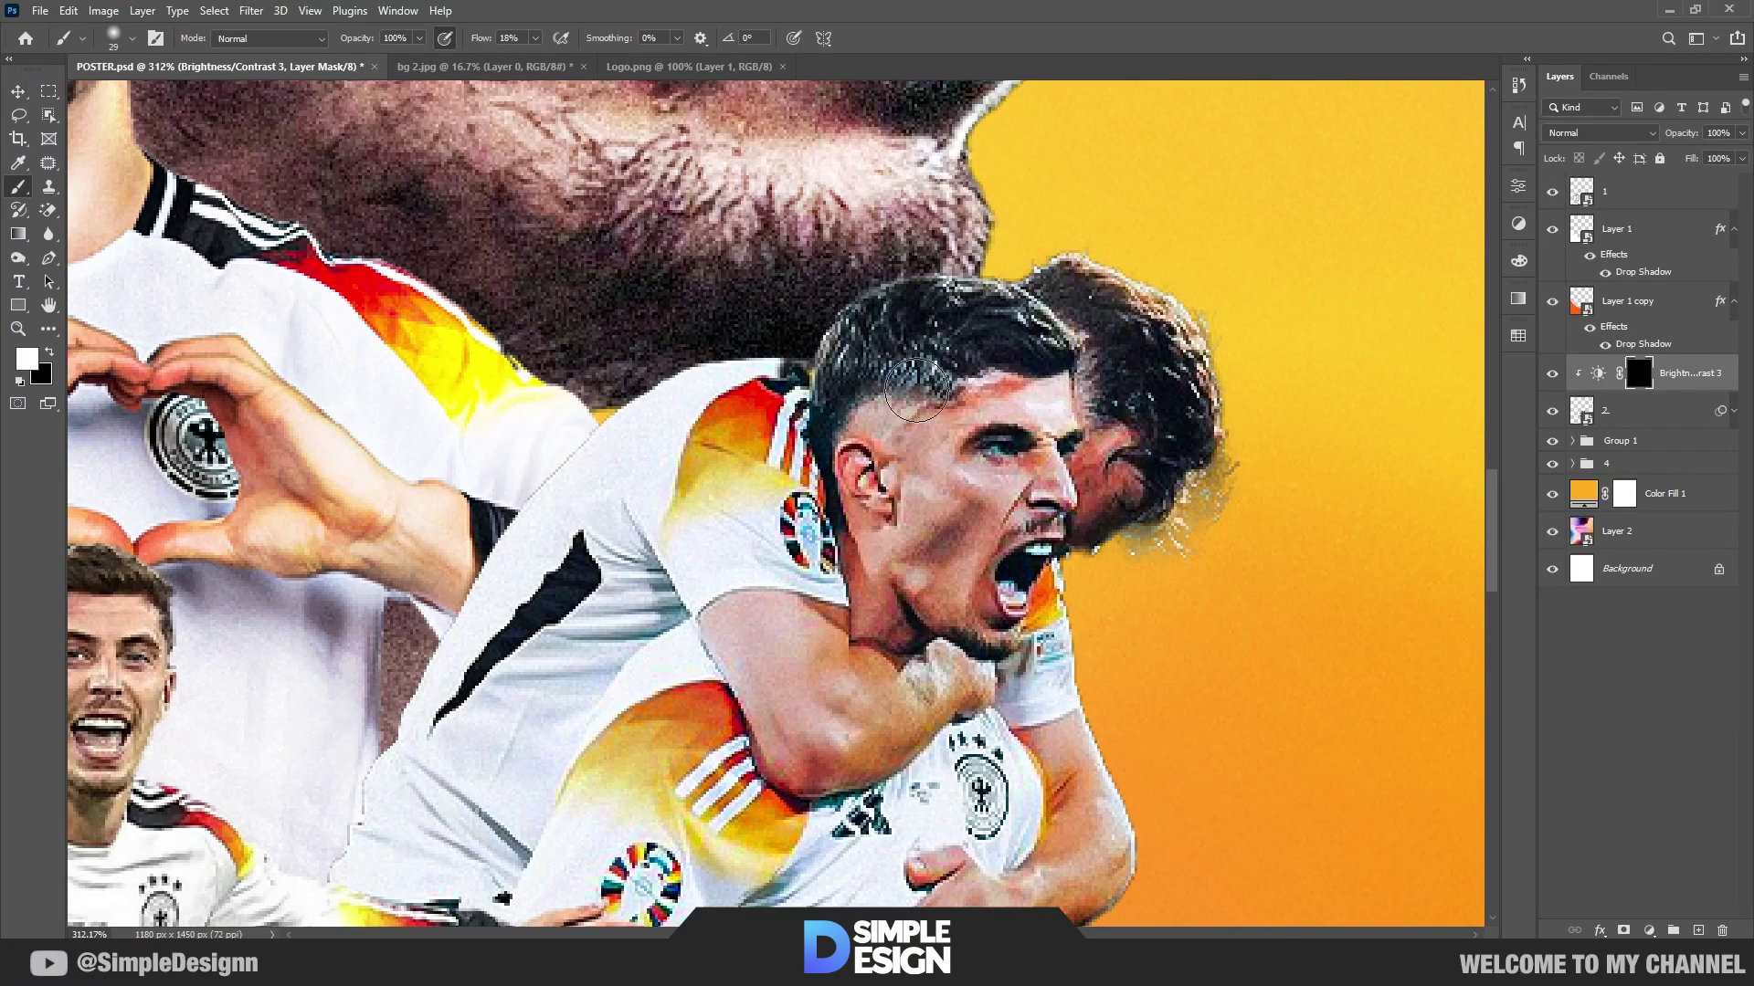
mouse_move(916, 389)
mouse_down()
mouse_move(891, 447)
mouse_move(923, 530)
mouse_move(820, 701)
mouse_move(1089, 736)
mouse_move(1141, 498)
mouse_move(1229, 393)
mouse_move(1109, 223)
mouse_up()
scroll(941, 502, up, 1)
key(bracketleft)
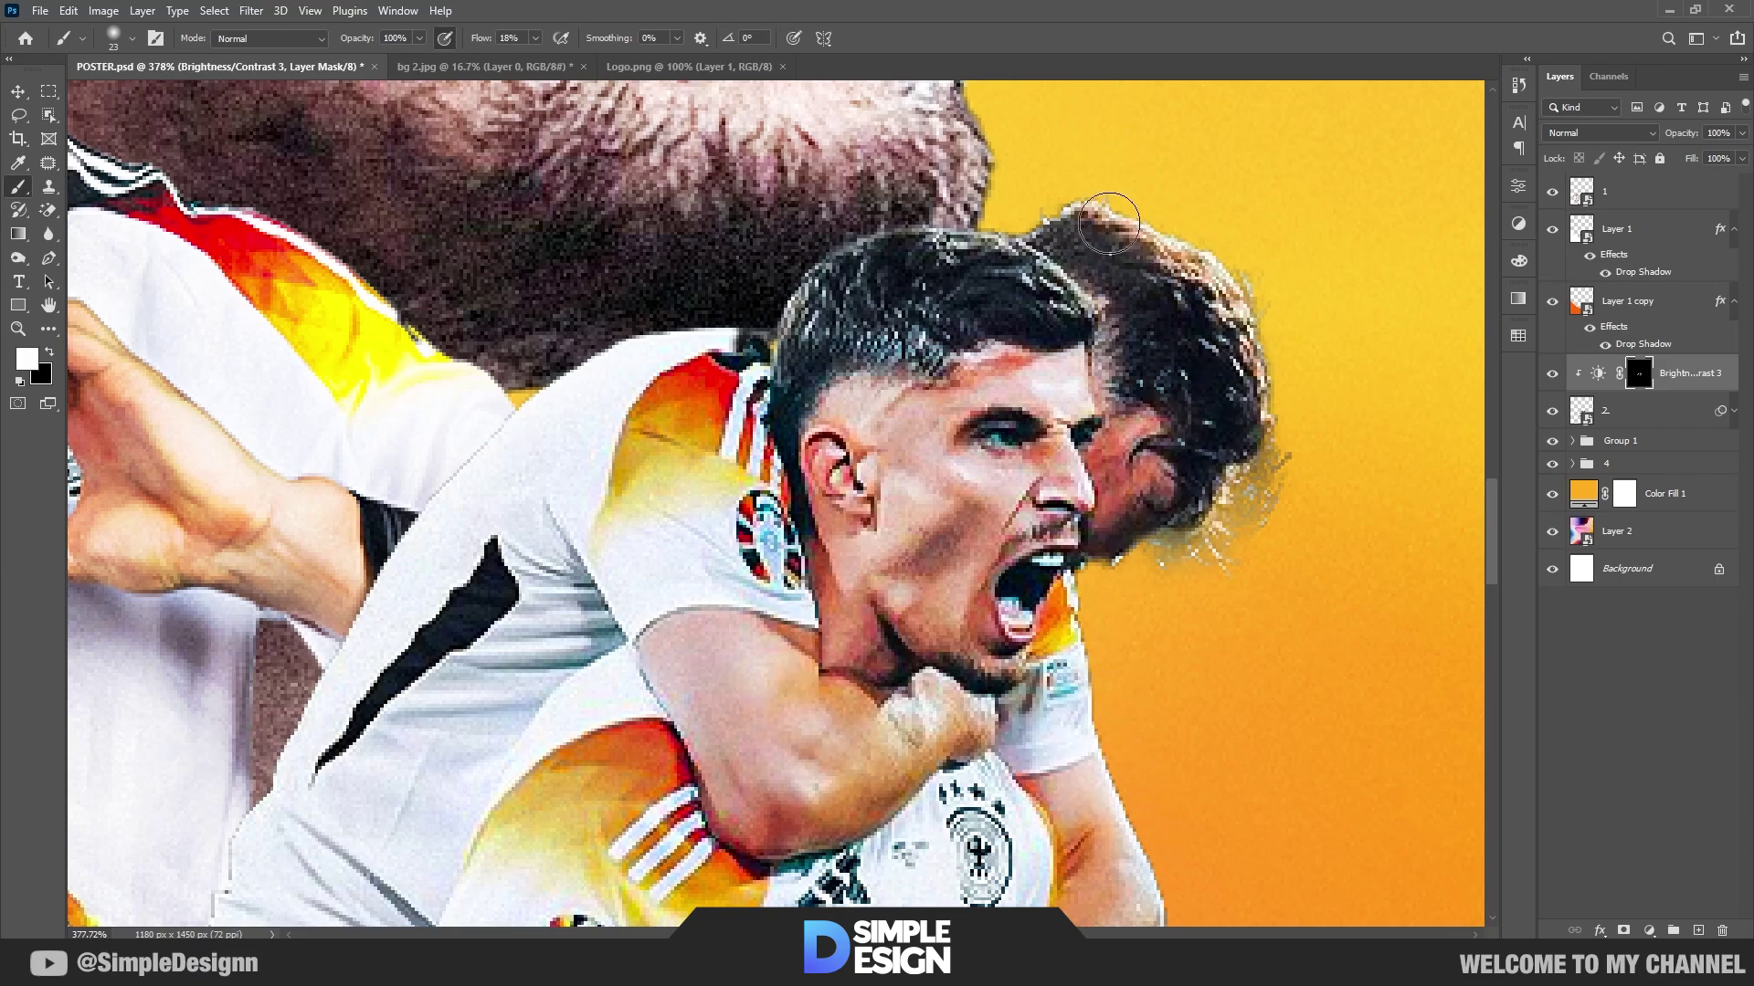
scroll(1032, 438, down, 5)
Step: Adjust the brush size and hardness, then brighten the hugging players' hands and knee
alt+right_click(1026, 442)
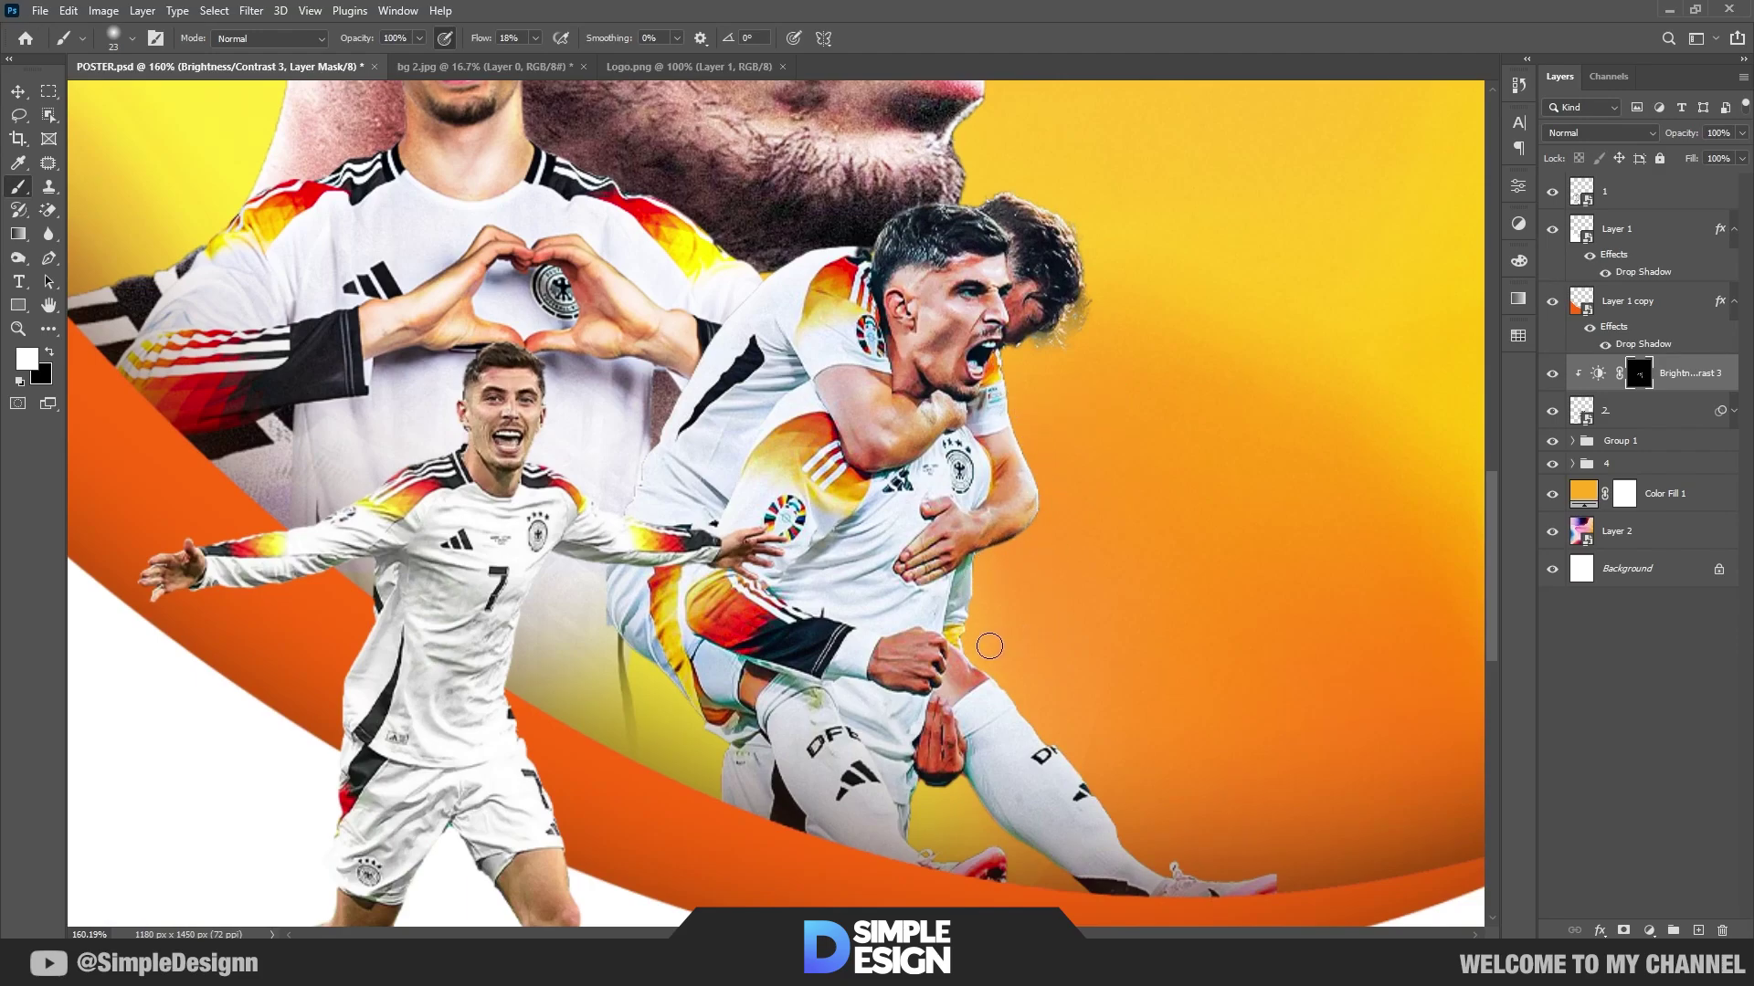
mouse_move(989, 645)
mouse_down()
mouse_move(973, 662)
mouse_move(740, 665)
mouse_move(629, 610)
mouse_move(809, 747)
mouse_up()
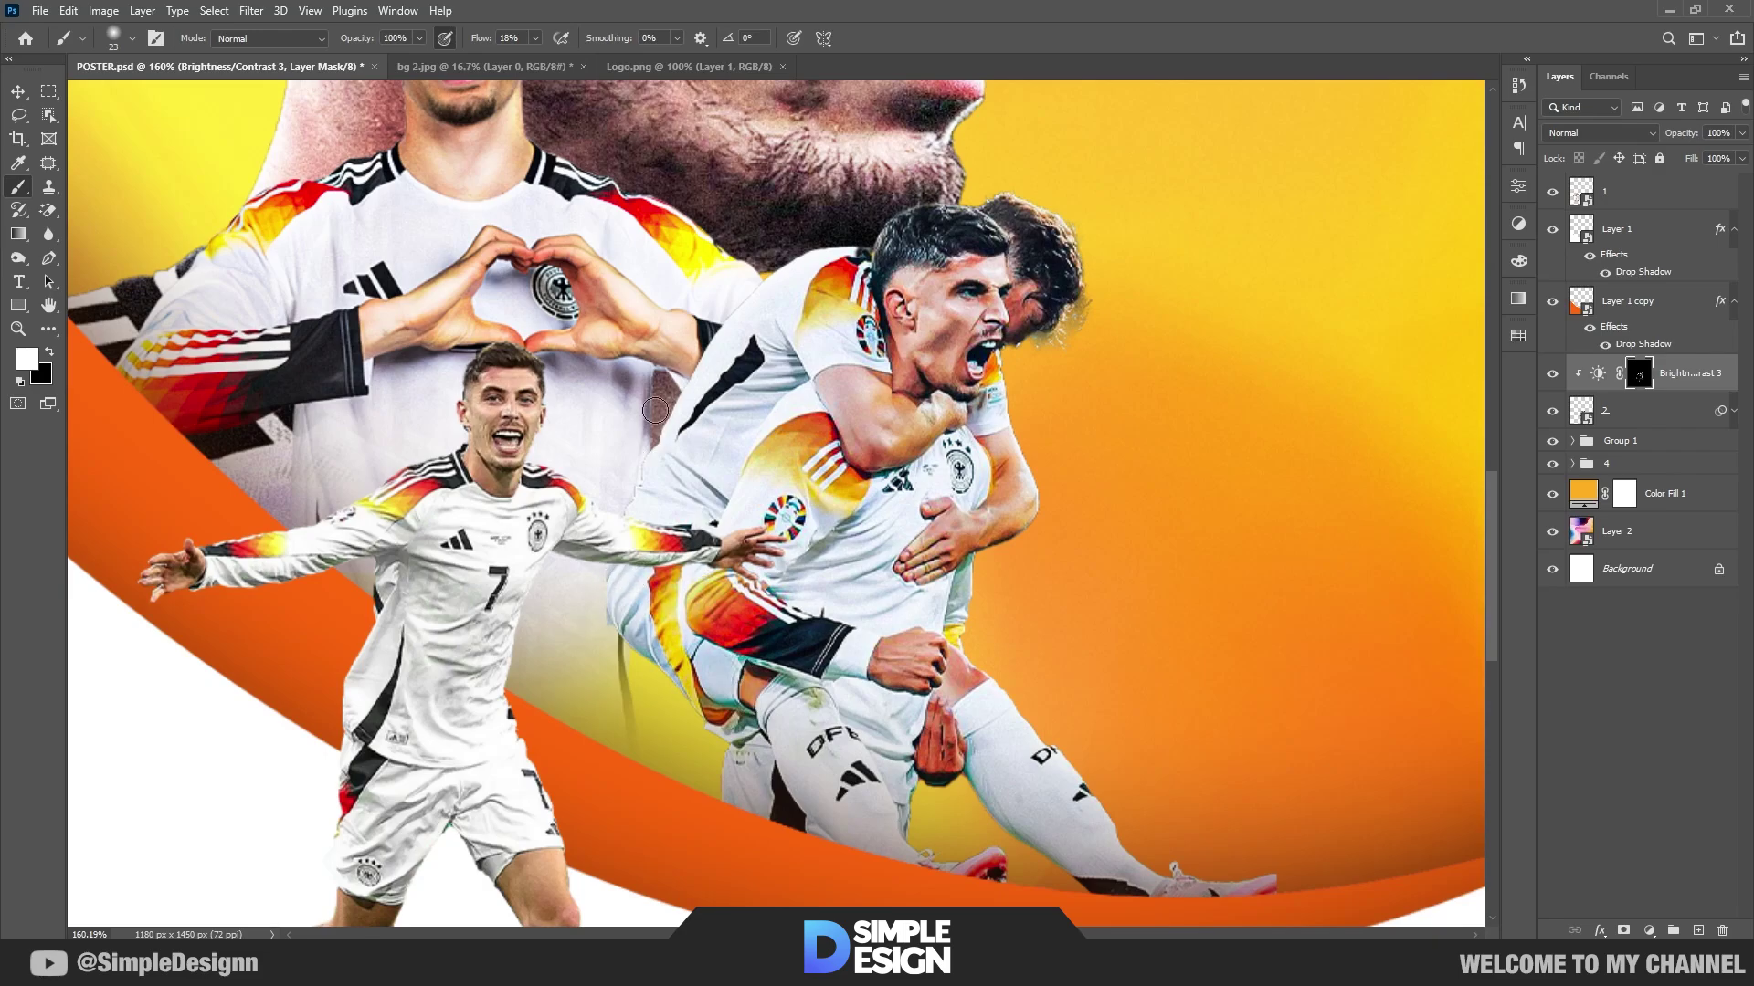
scroll(614, 627, up, 2)
scroll(613, 627, up, 1)
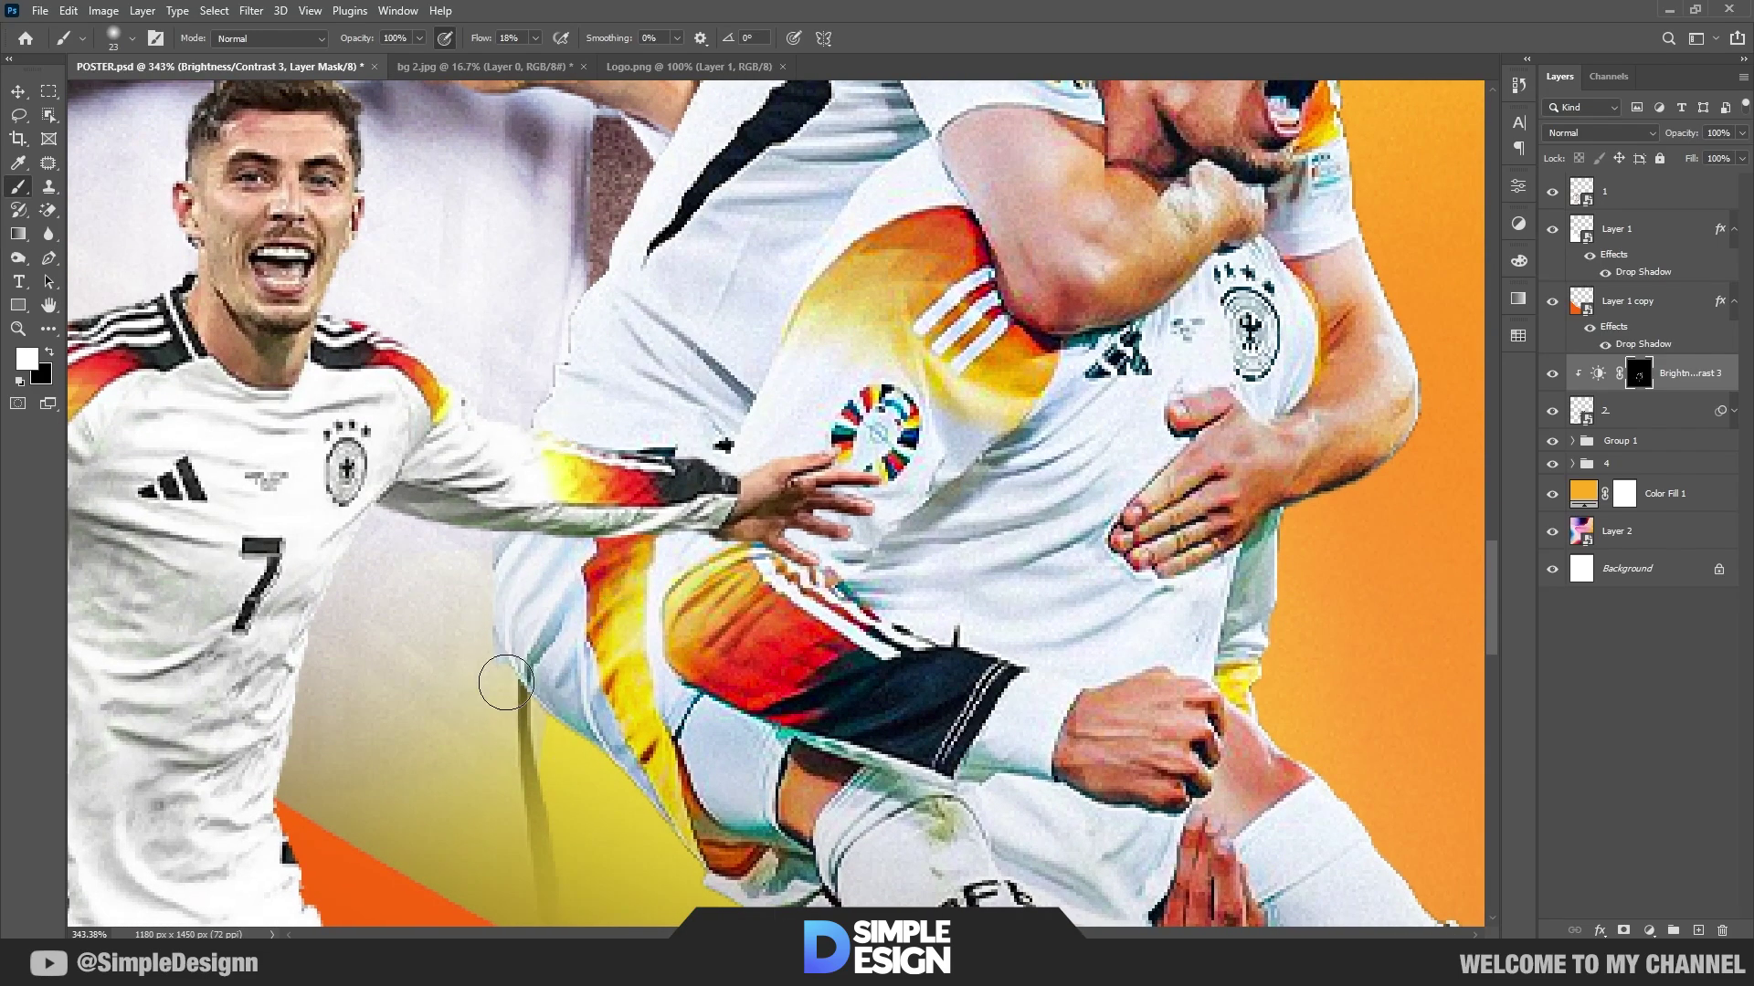
scroll(765, 565, down, 1)
scroll(766, 565, down, 4)
scroll(1073, 734, up, 2)
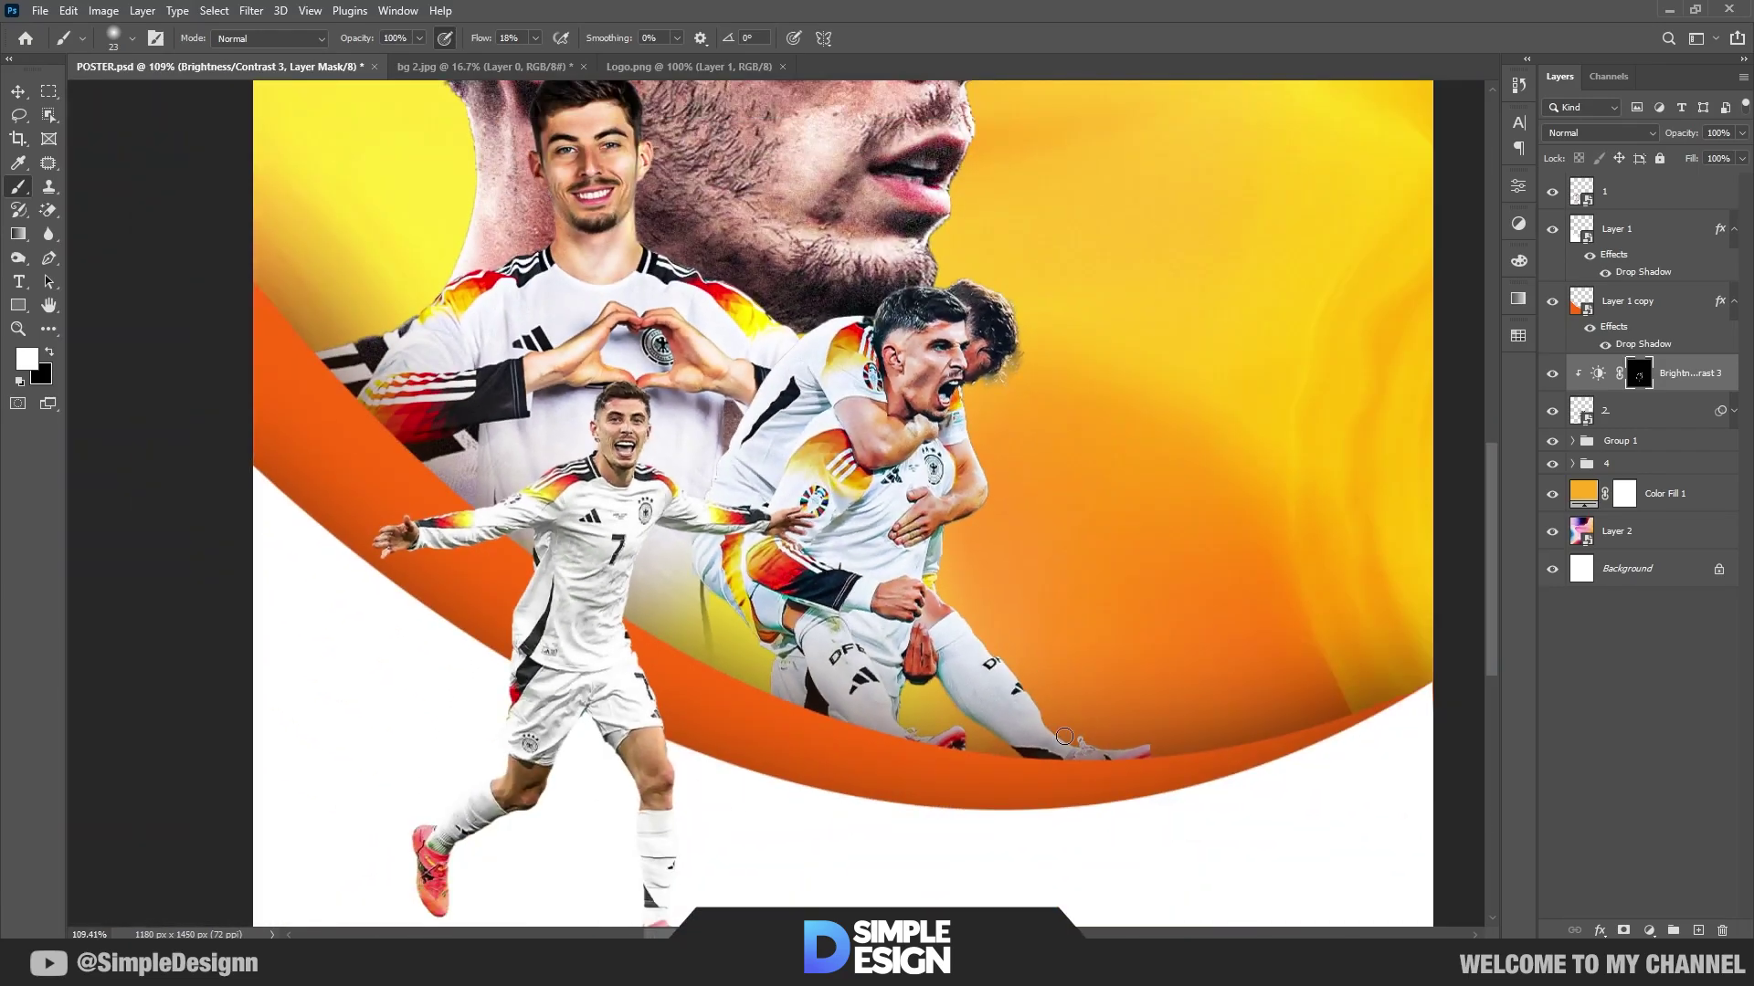
drag(934, 590, 898, 621)
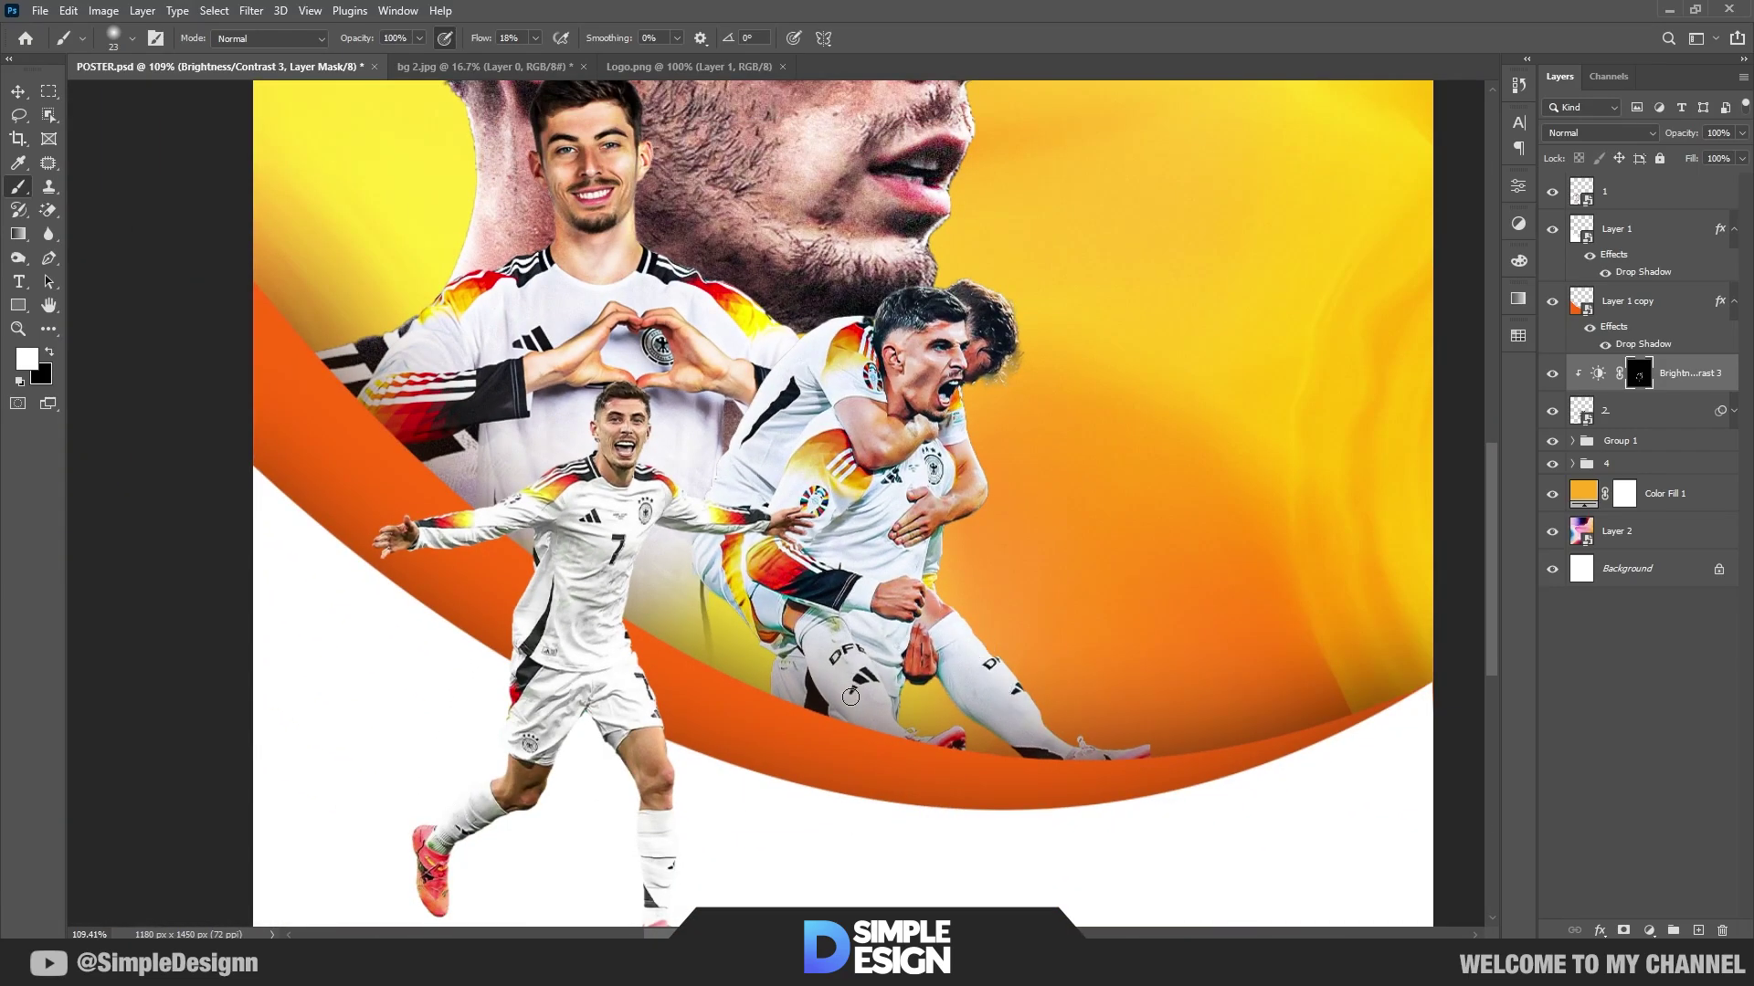
scroll(775, 539, up, 1)
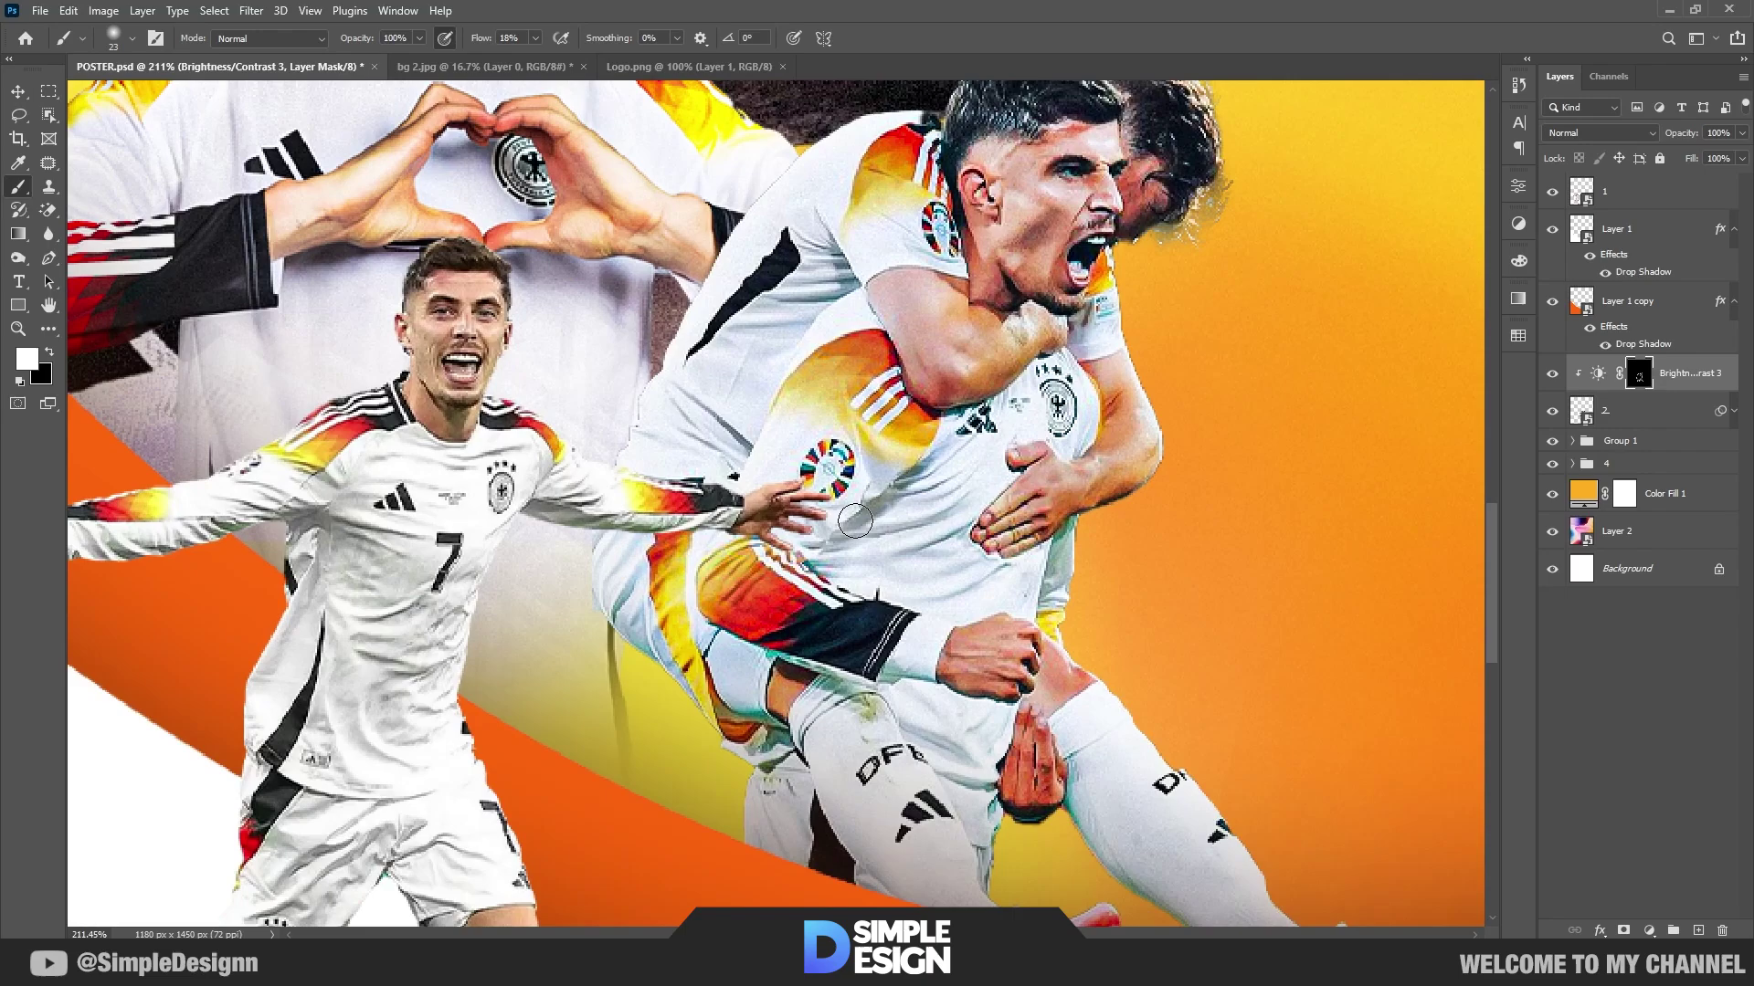
scroll(855, 521, up, 1)
scroll(822, 512, up, 1)
scroll(1087, 454, up, 1)
Step: With light grey, tone down the arm-edge streak and brighten the hand, shirt and shoulder
alt+click(1087, 454)
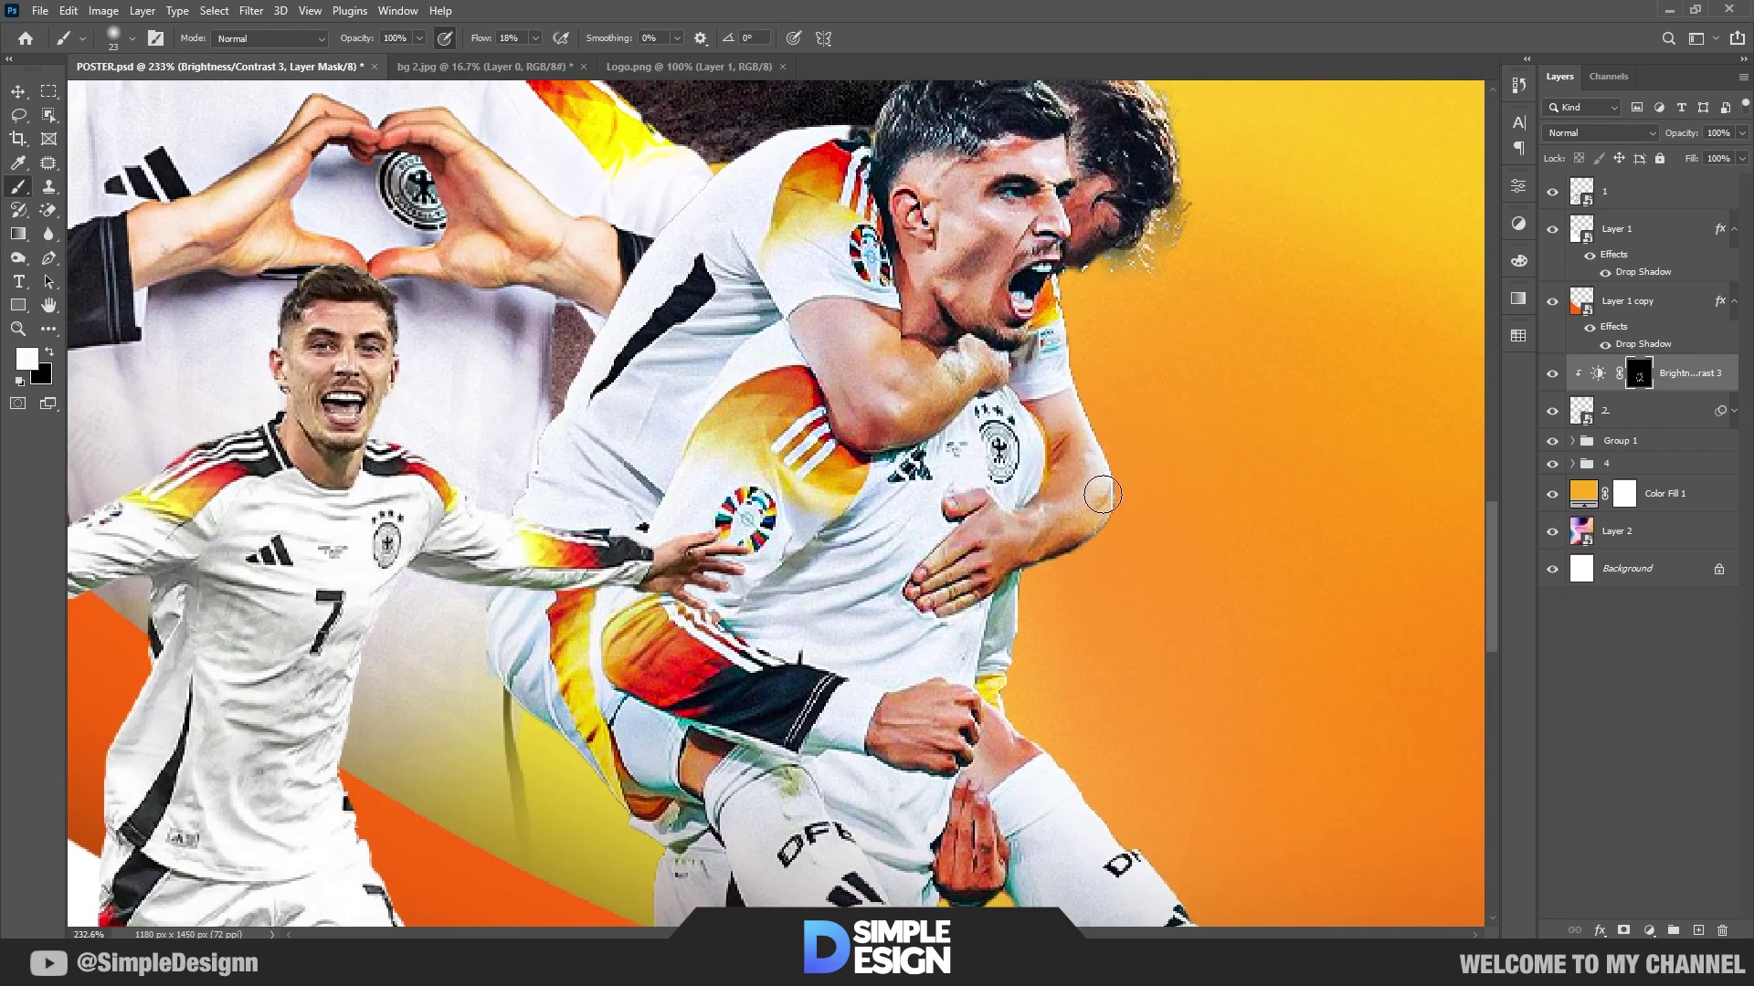
drag(1103, 494, 1123, 456)
drag(1123, 456, 1034, 468)
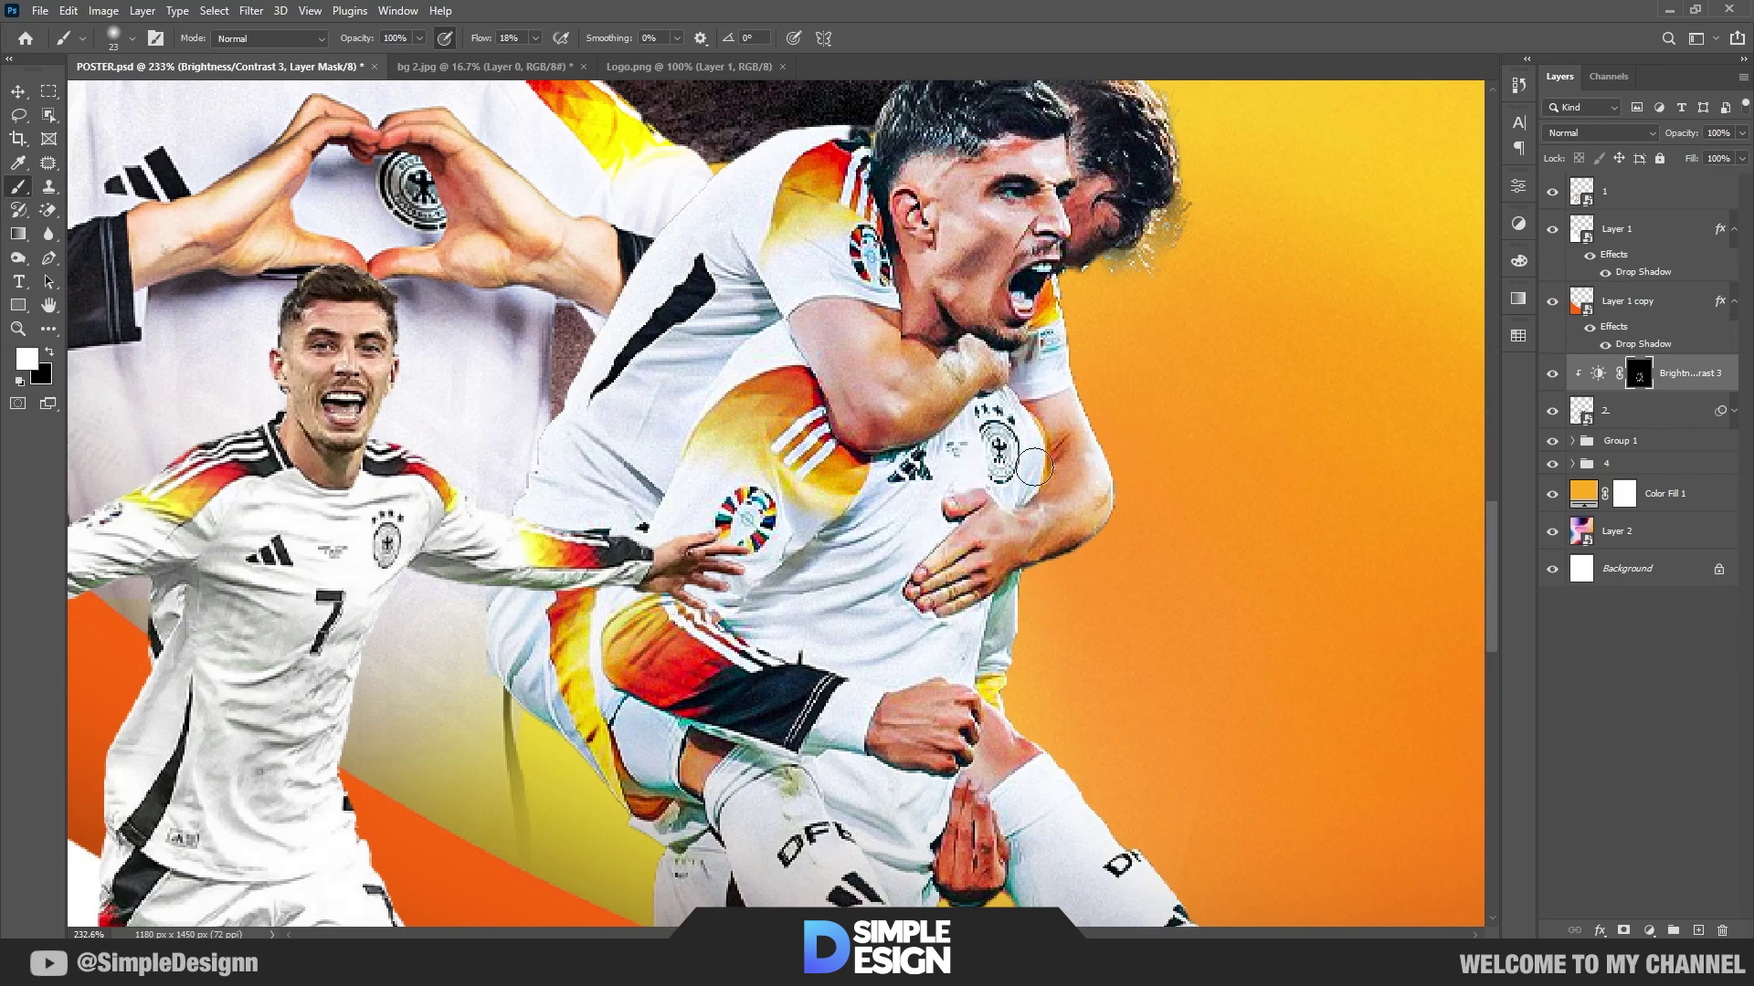
scroll(1037, 366, up, 2)
scroll(1036, 393, up, 3)
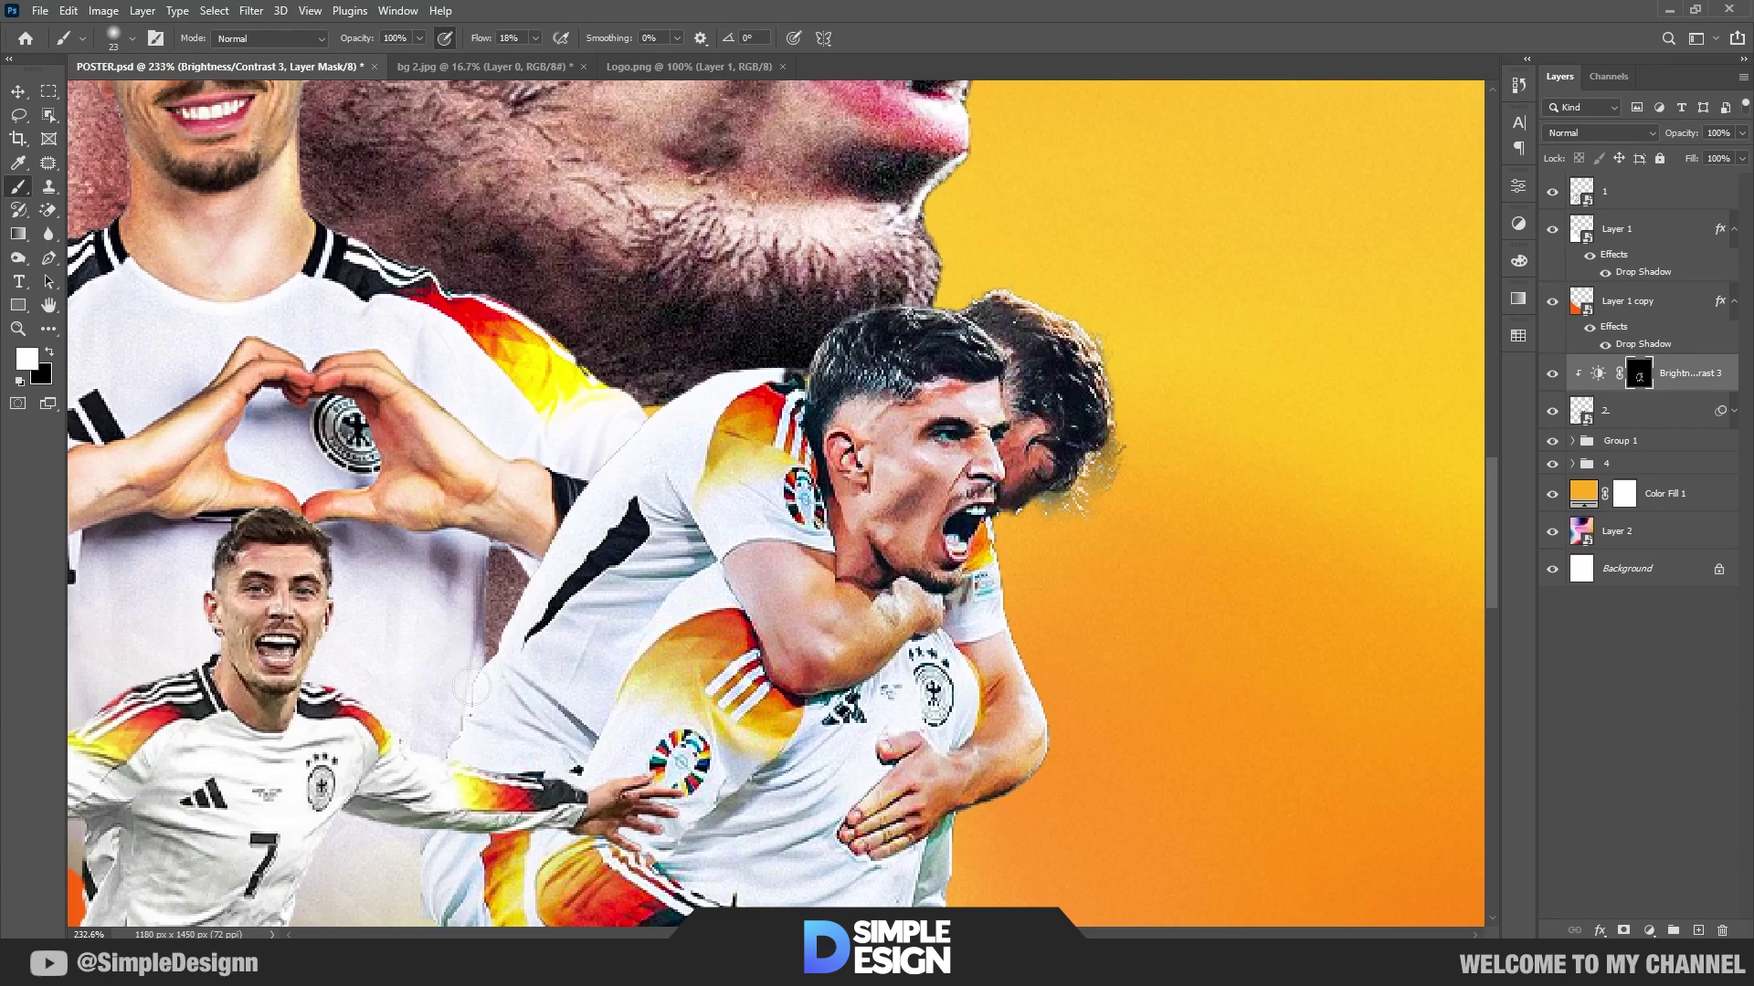
drag(763, 361, 720, 520)
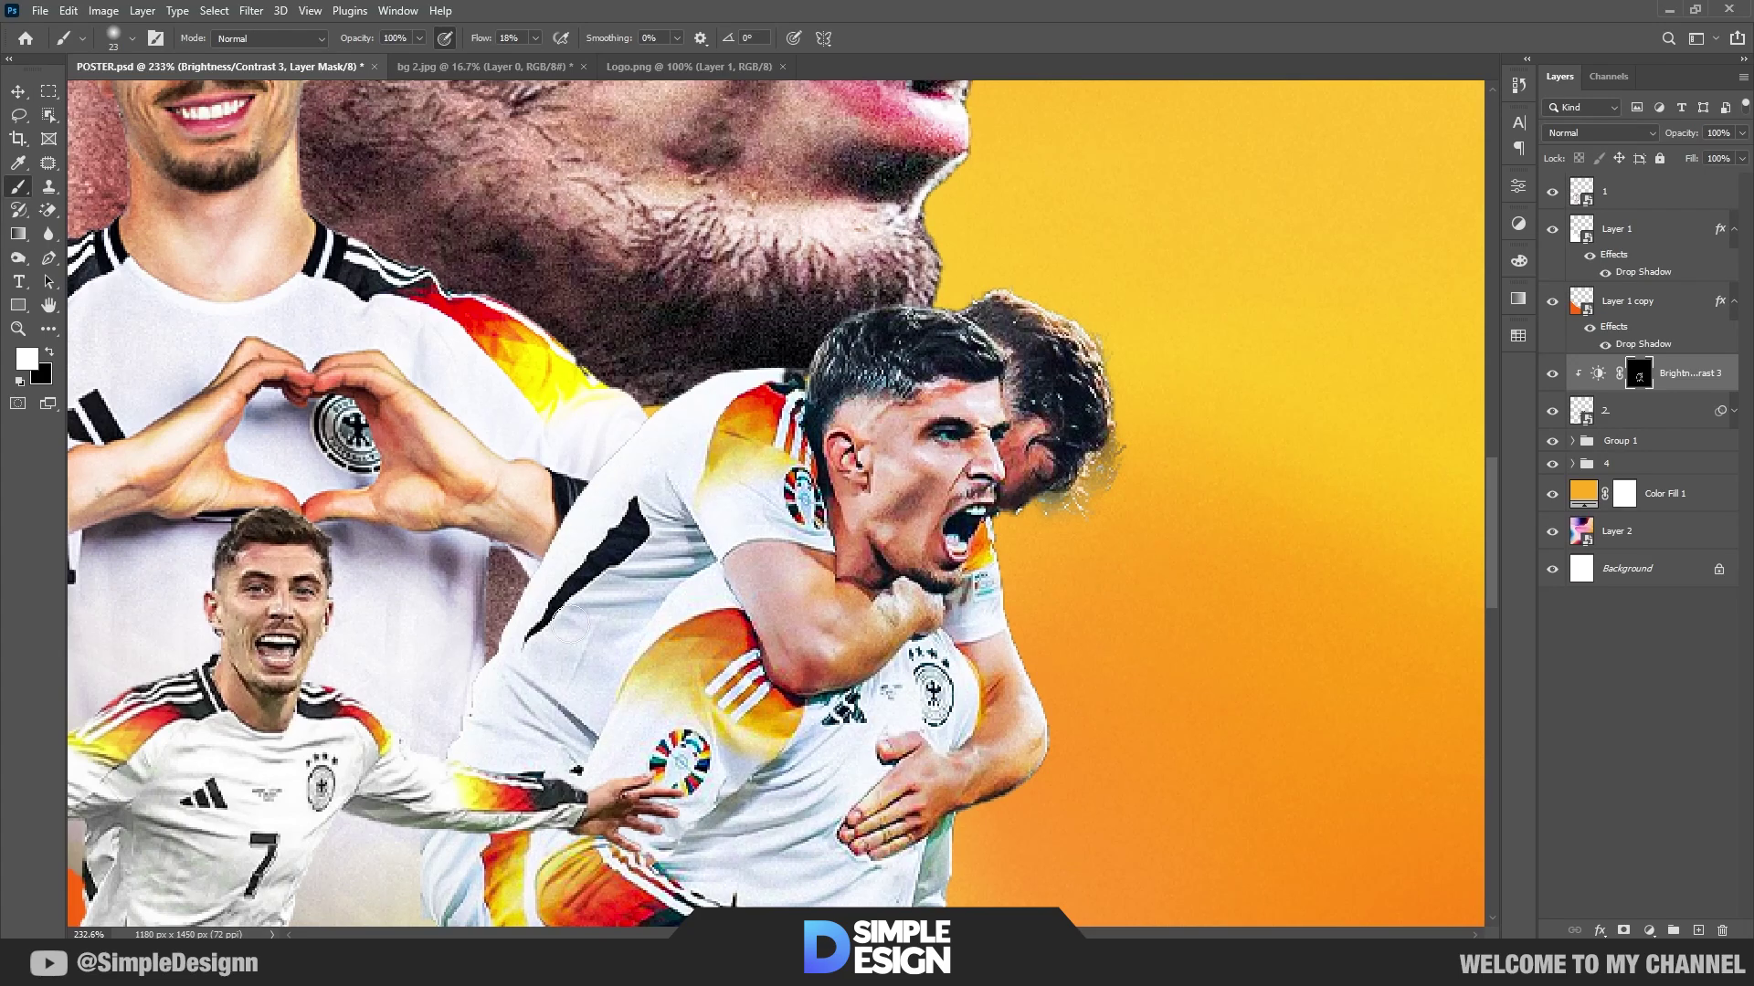
scroll(846, 618, down, 2)
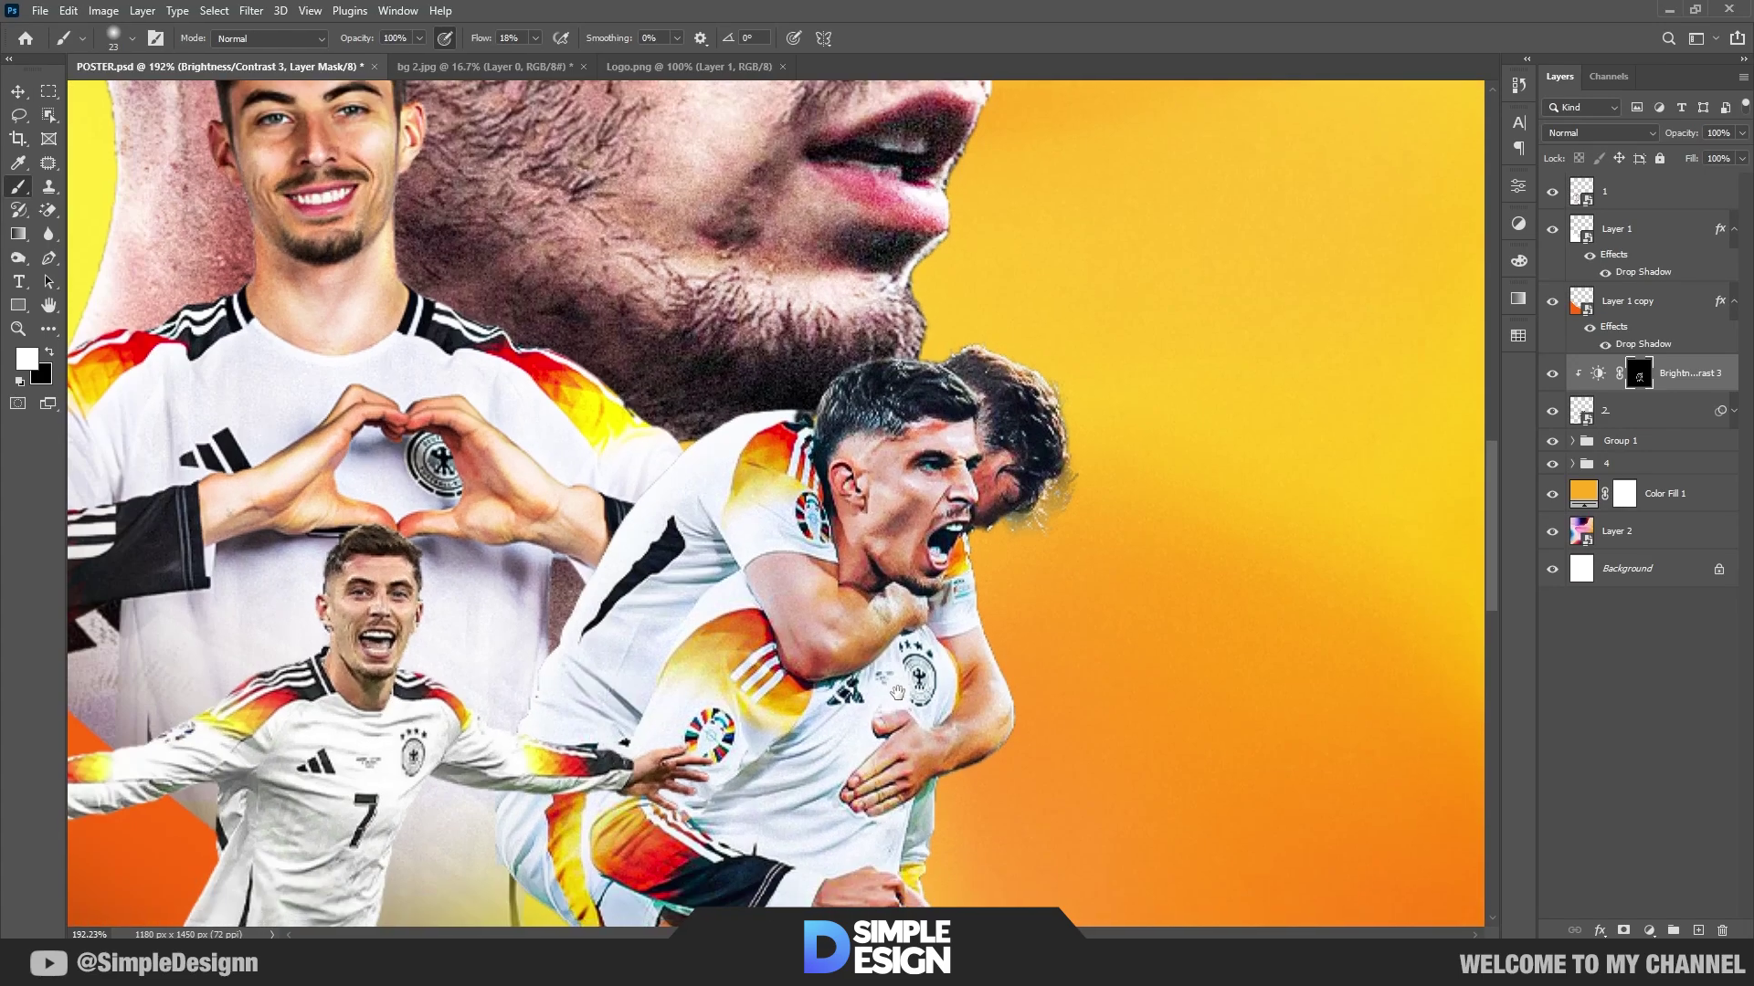
drag(897, 693, 796, 436)
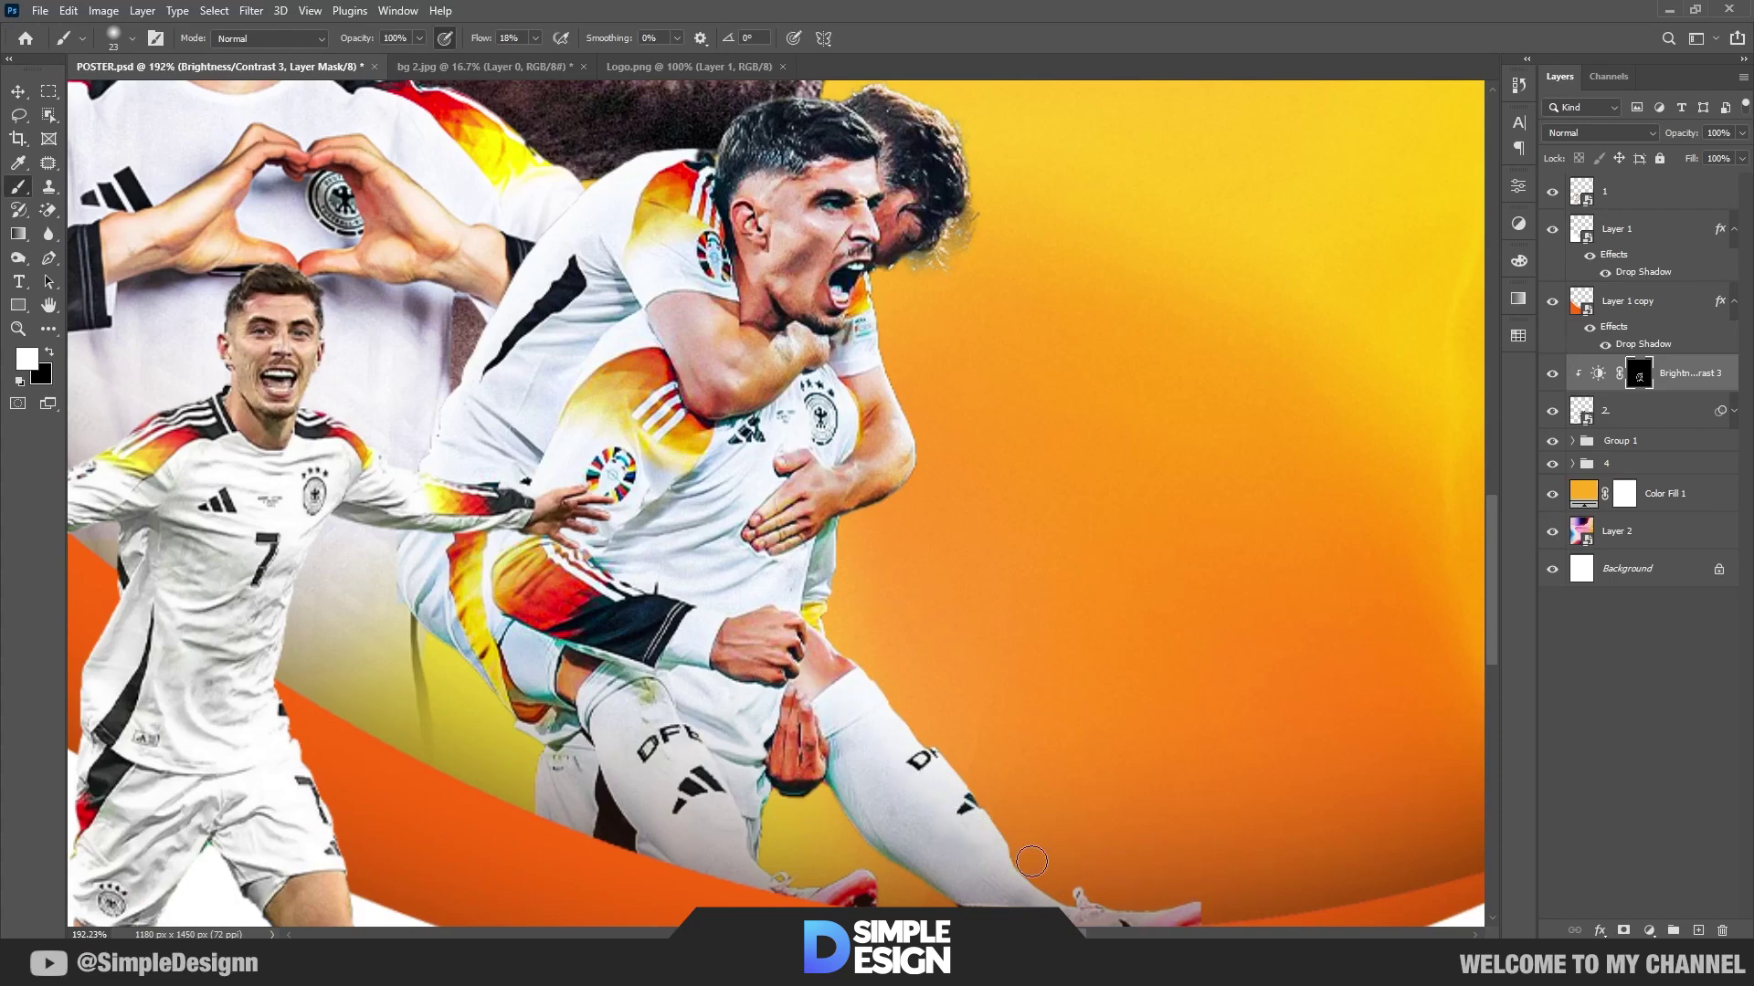
scroll(1073, 571, down, 2)
Step: Add a second Brightness/Contrast layer clipped to layer 2 with lowered brightness and inverted mask
click(1650, 930)
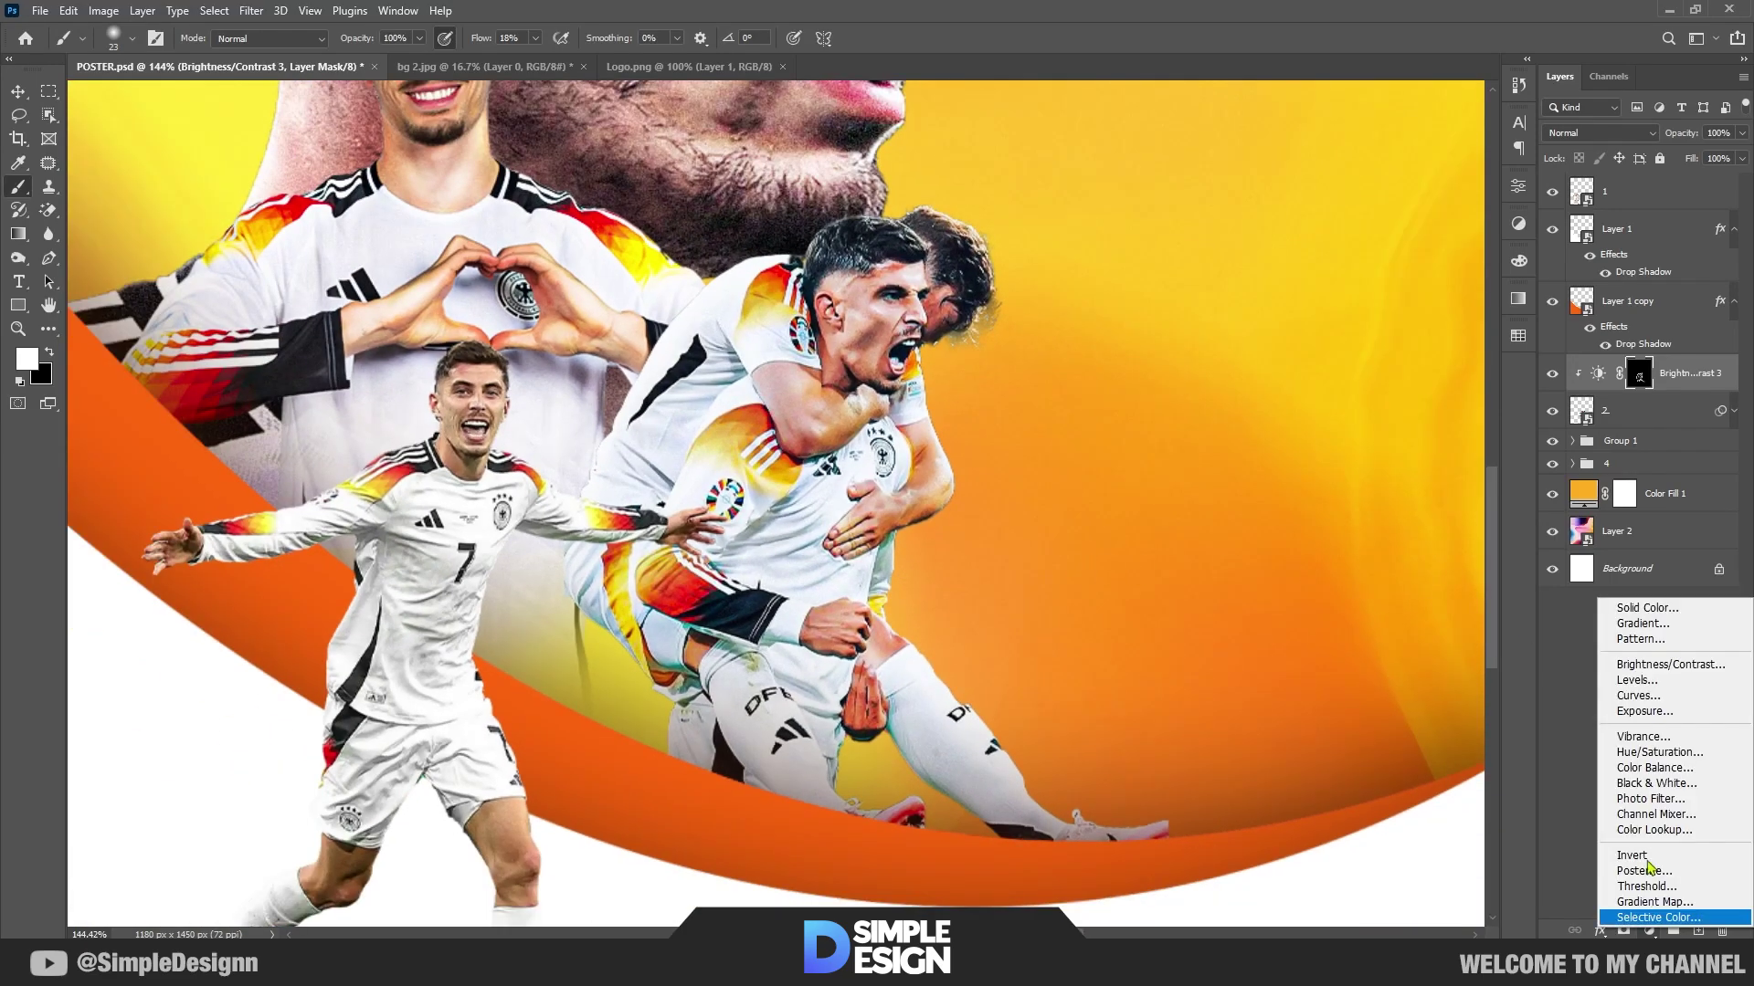
click(1670, 665)
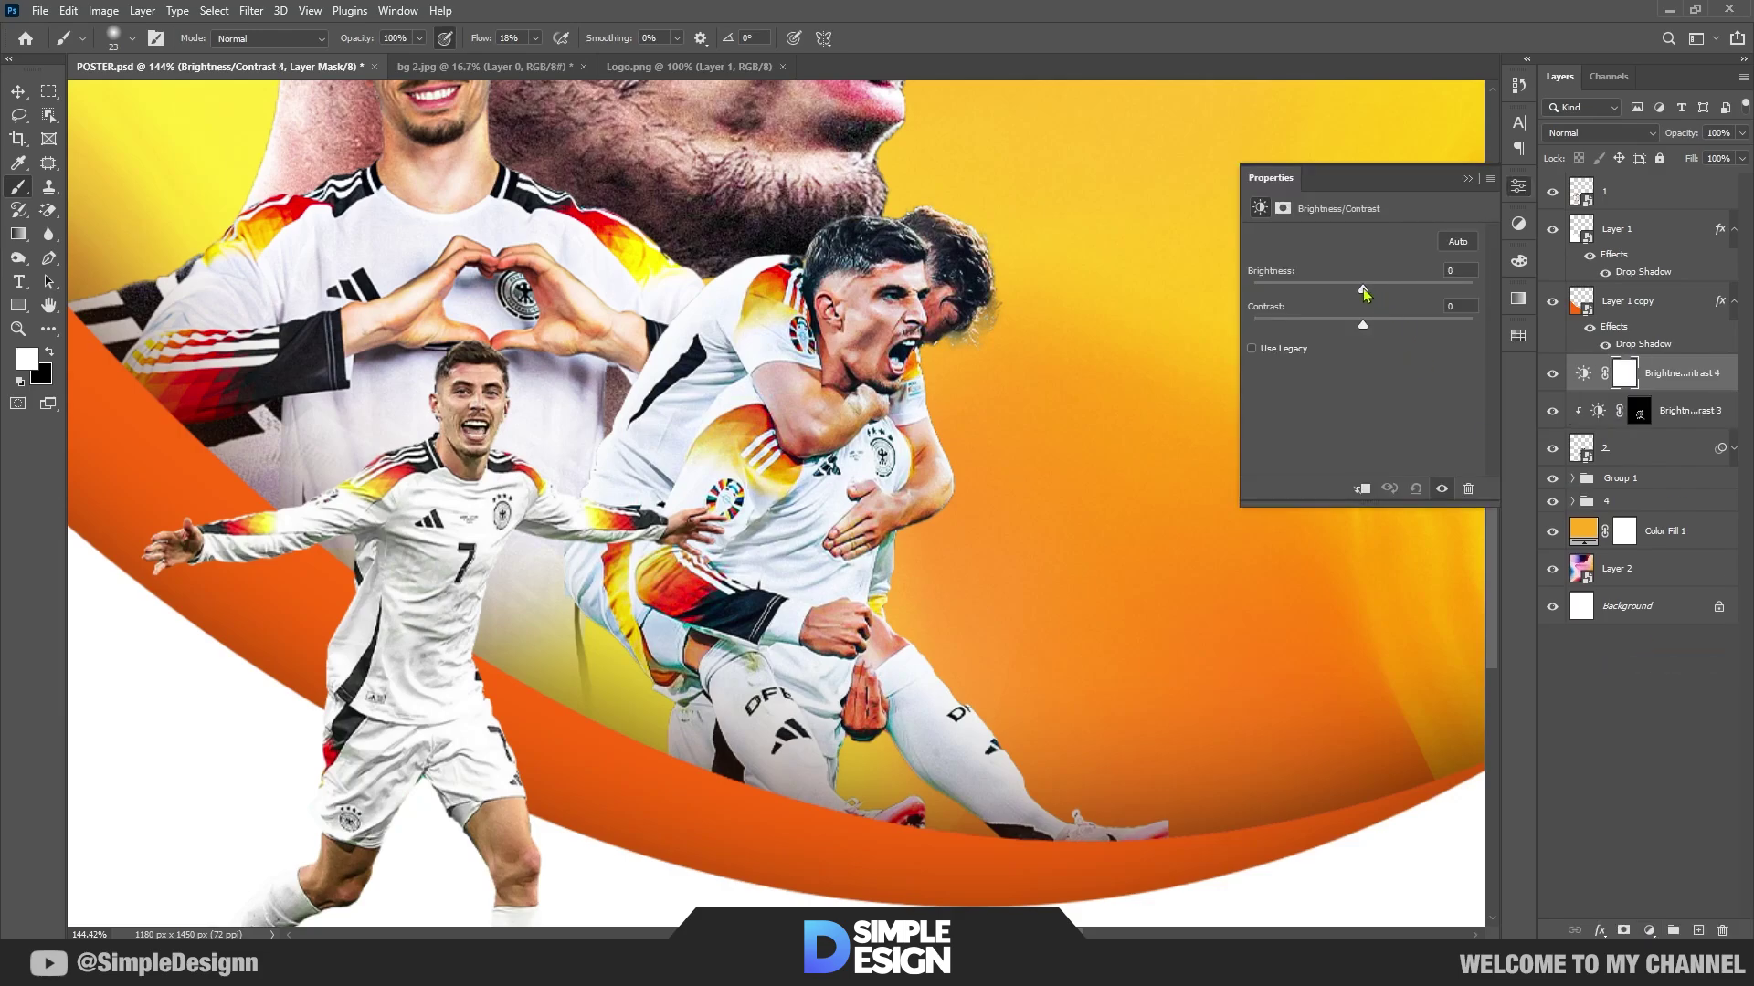
drag(1354, 292, 1324, 292)
click(1361, 488)
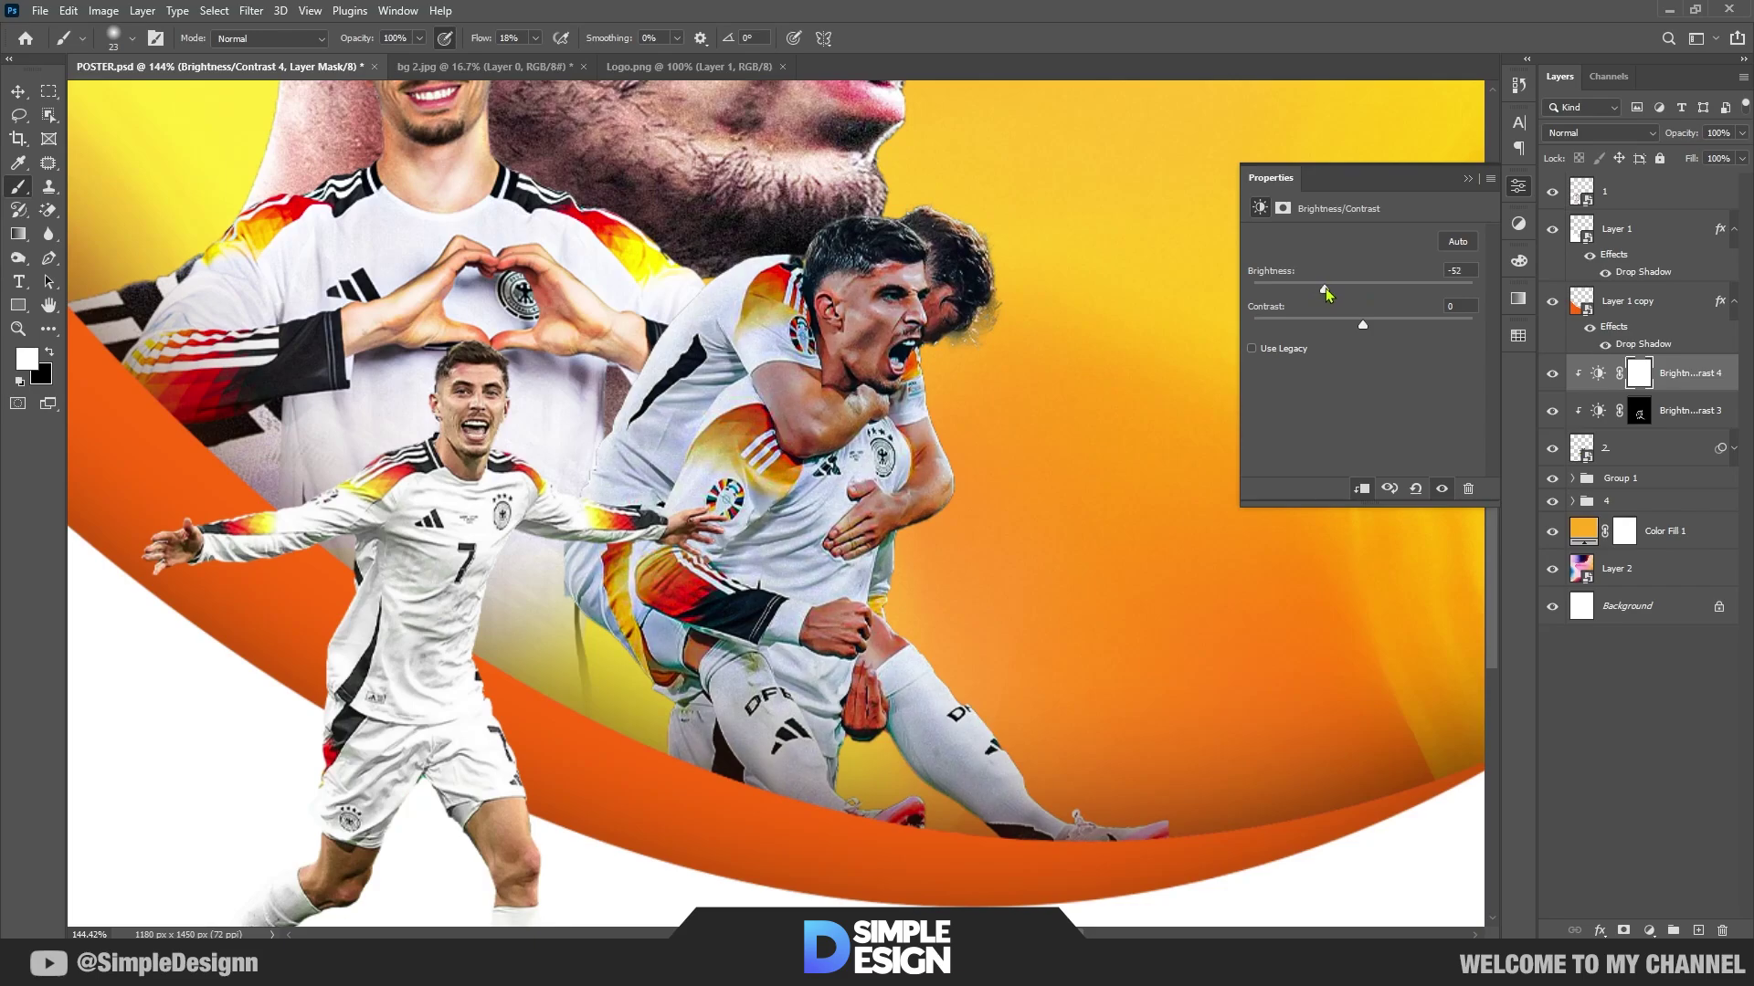
click(1468, 180)
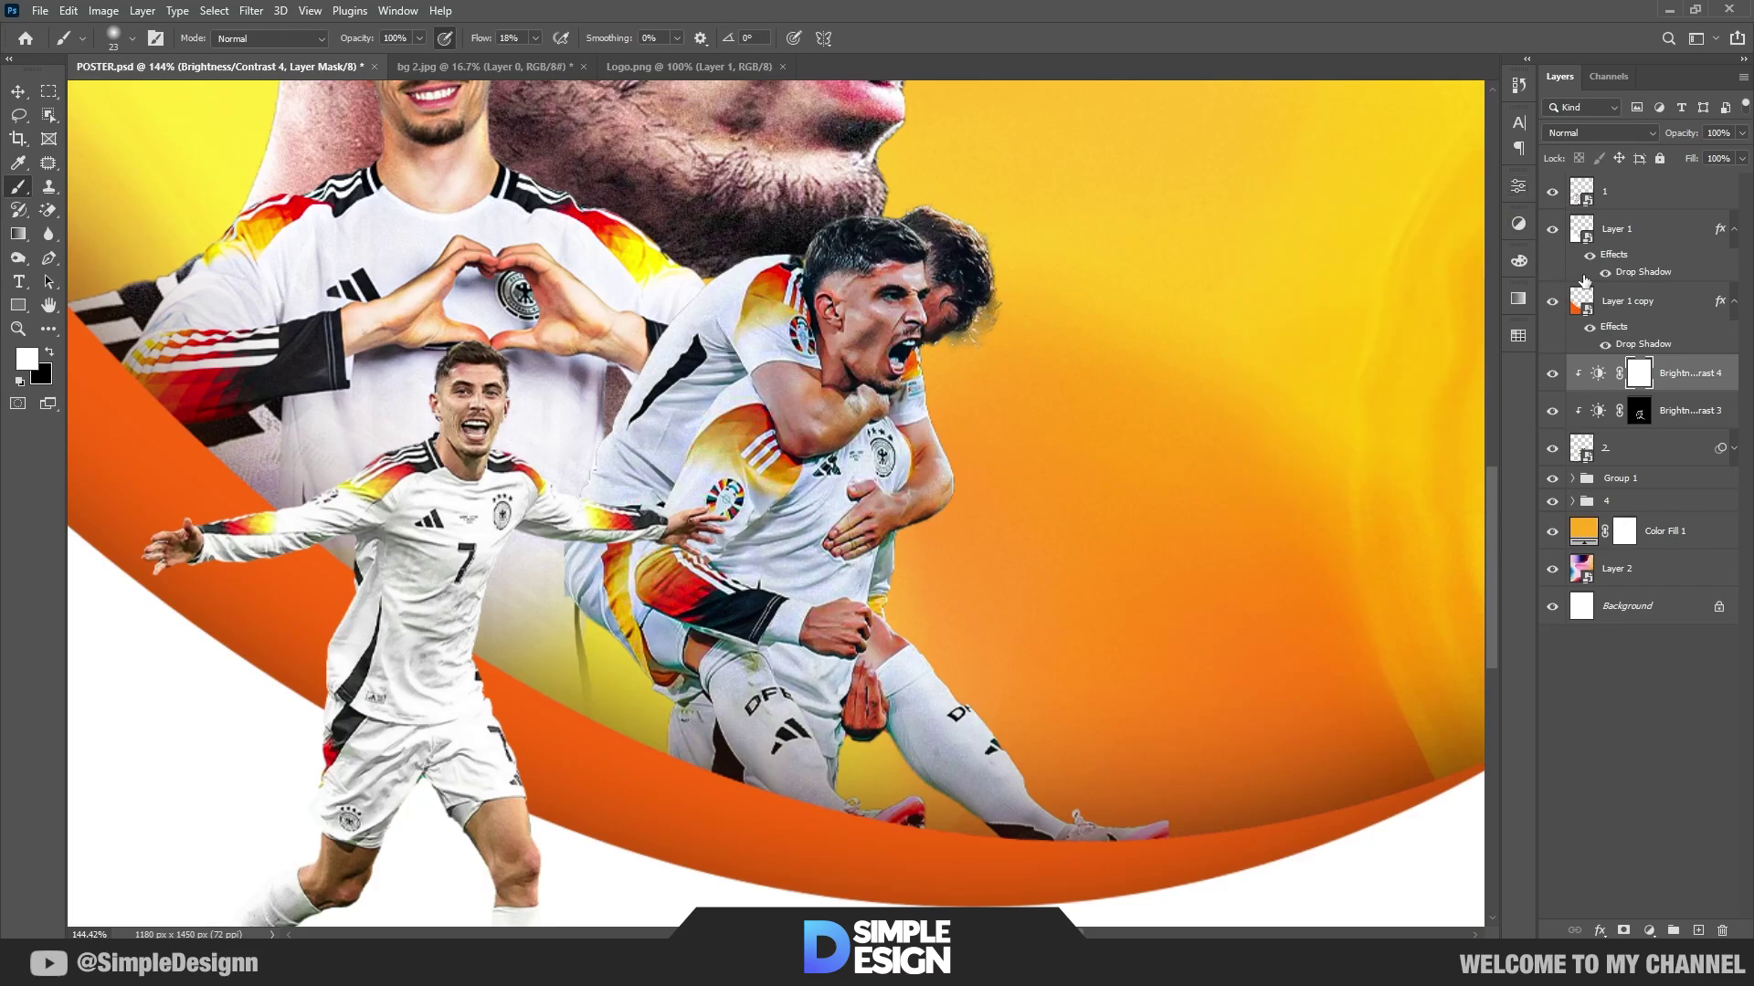
key(ctrl+i)
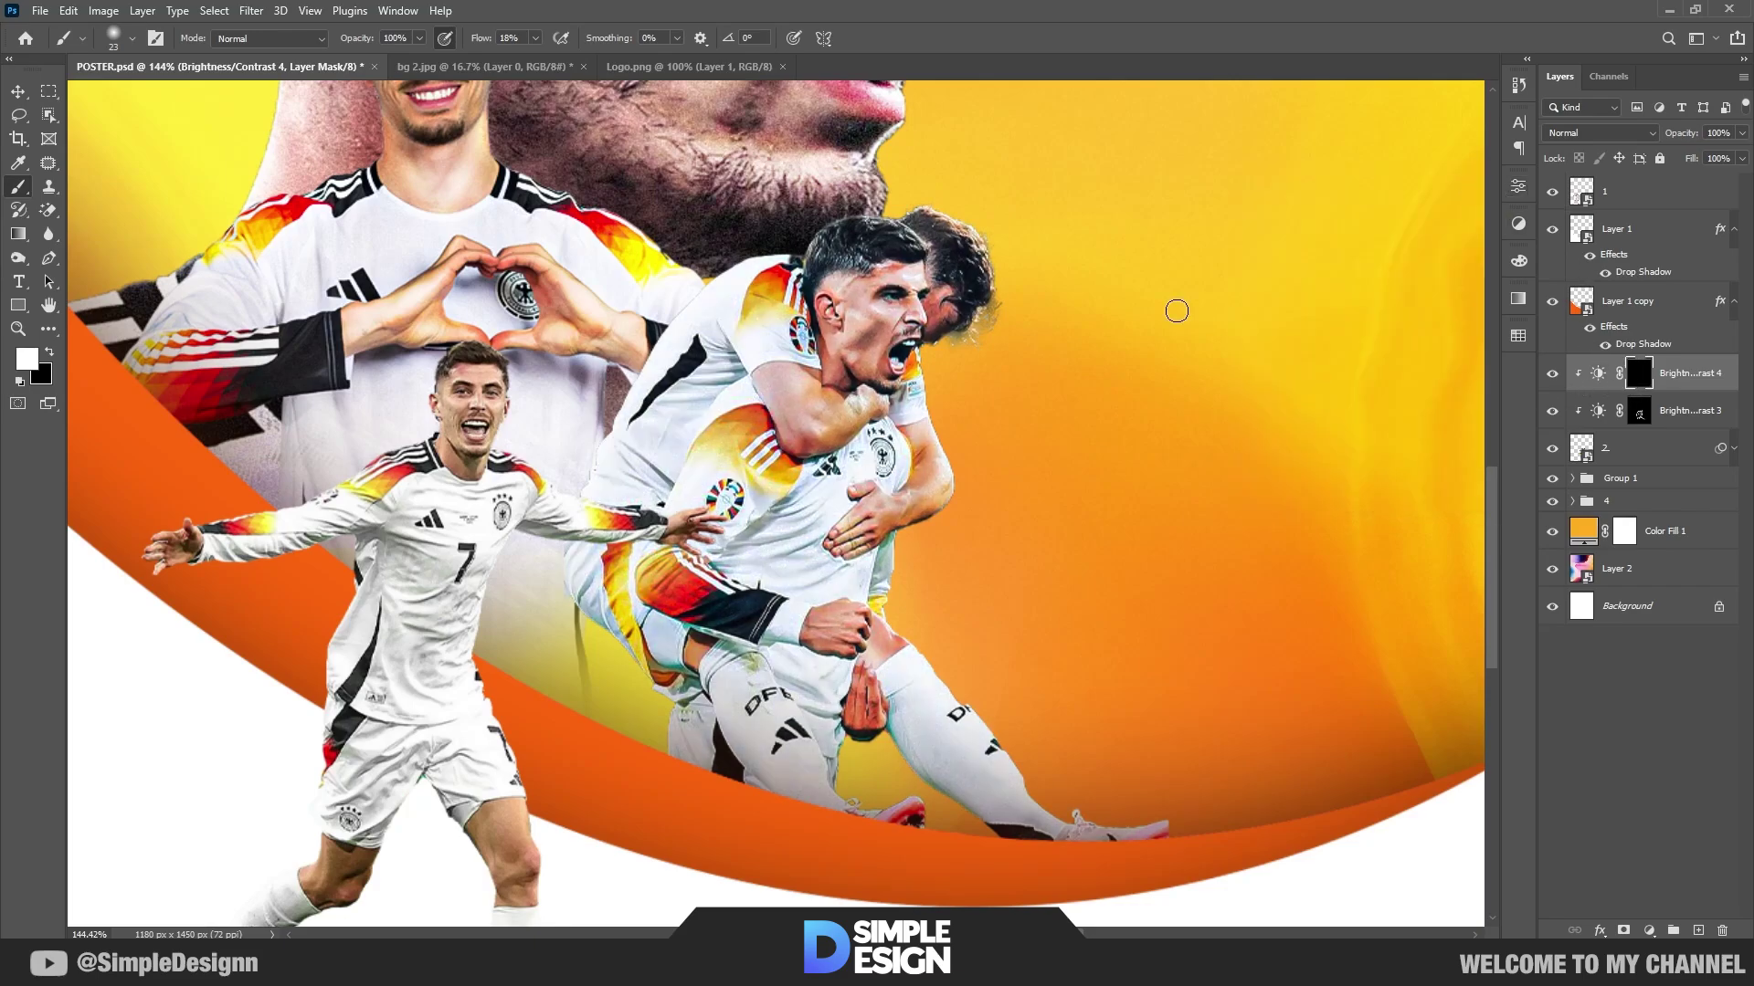
Step: Paint the darkening over the neck, arm and hand with a larger brush, then zoom out
scroll(913, 334, up, 3)
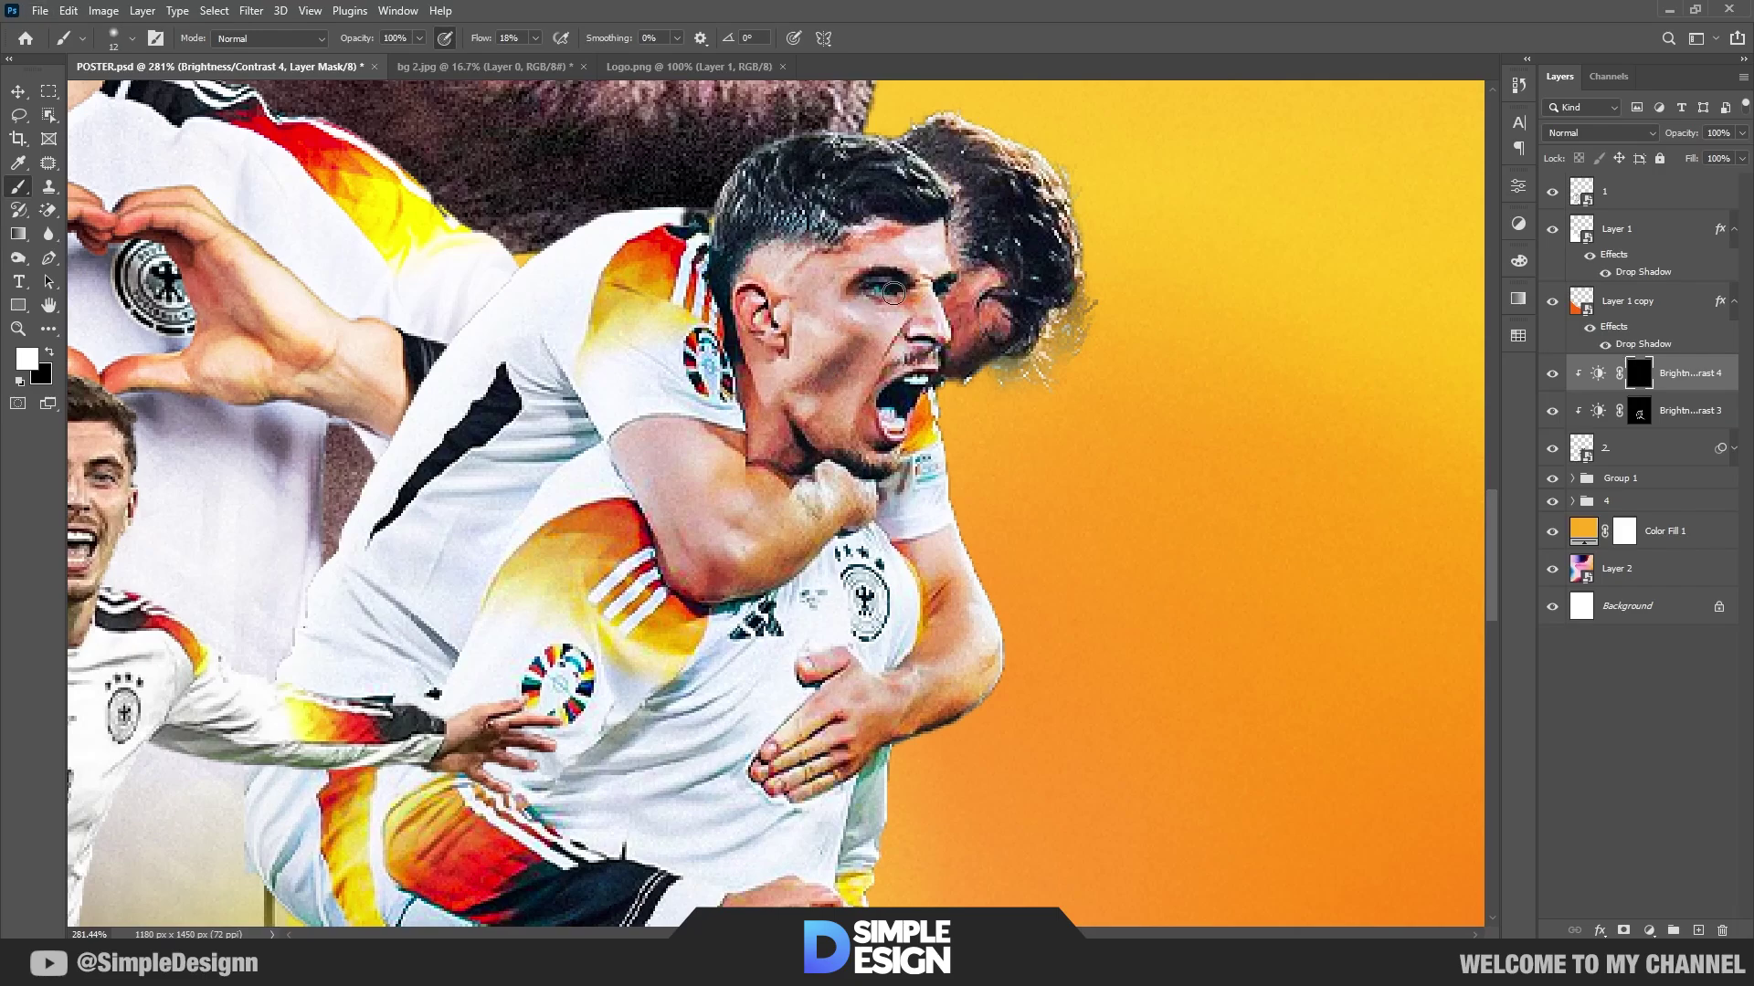
key(bracketright)
key(bracketright)
key(bracketright)
mouse_move(764, 457)
mouse_down()
mouse_move(694, 521)
mouse_move(804, 657)
mouse_move(868, 698)
mouse_up()
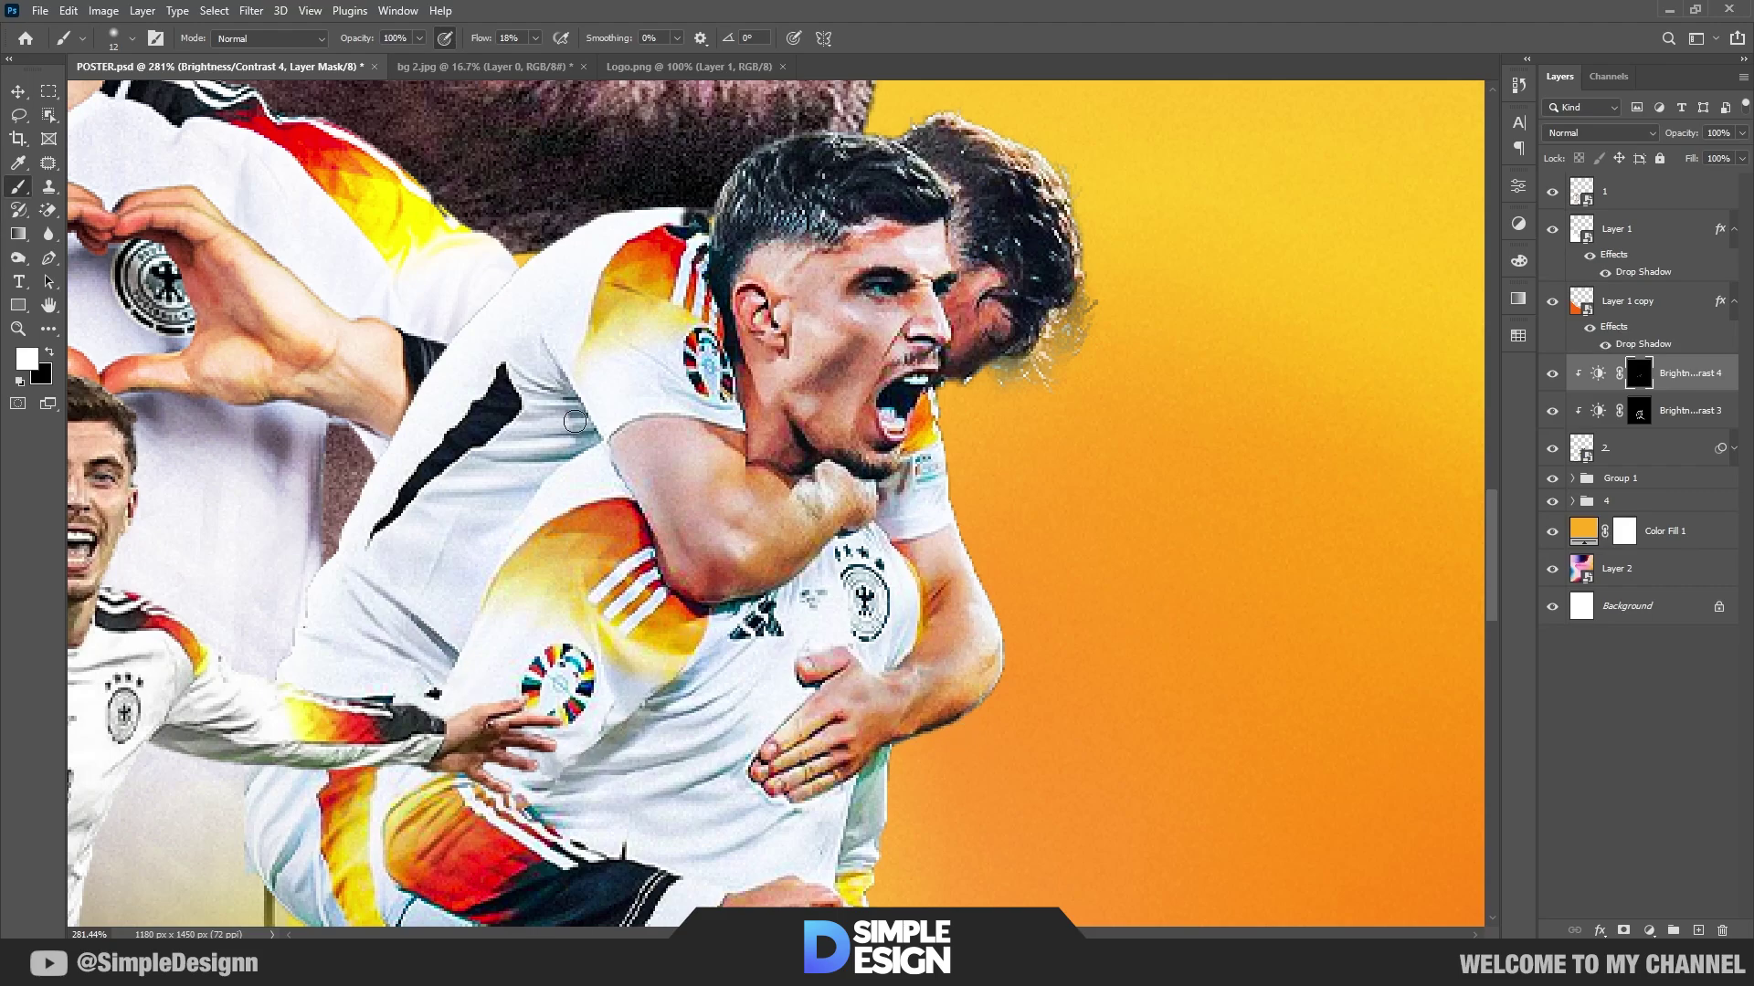
scroll(946, 331, down, 3)
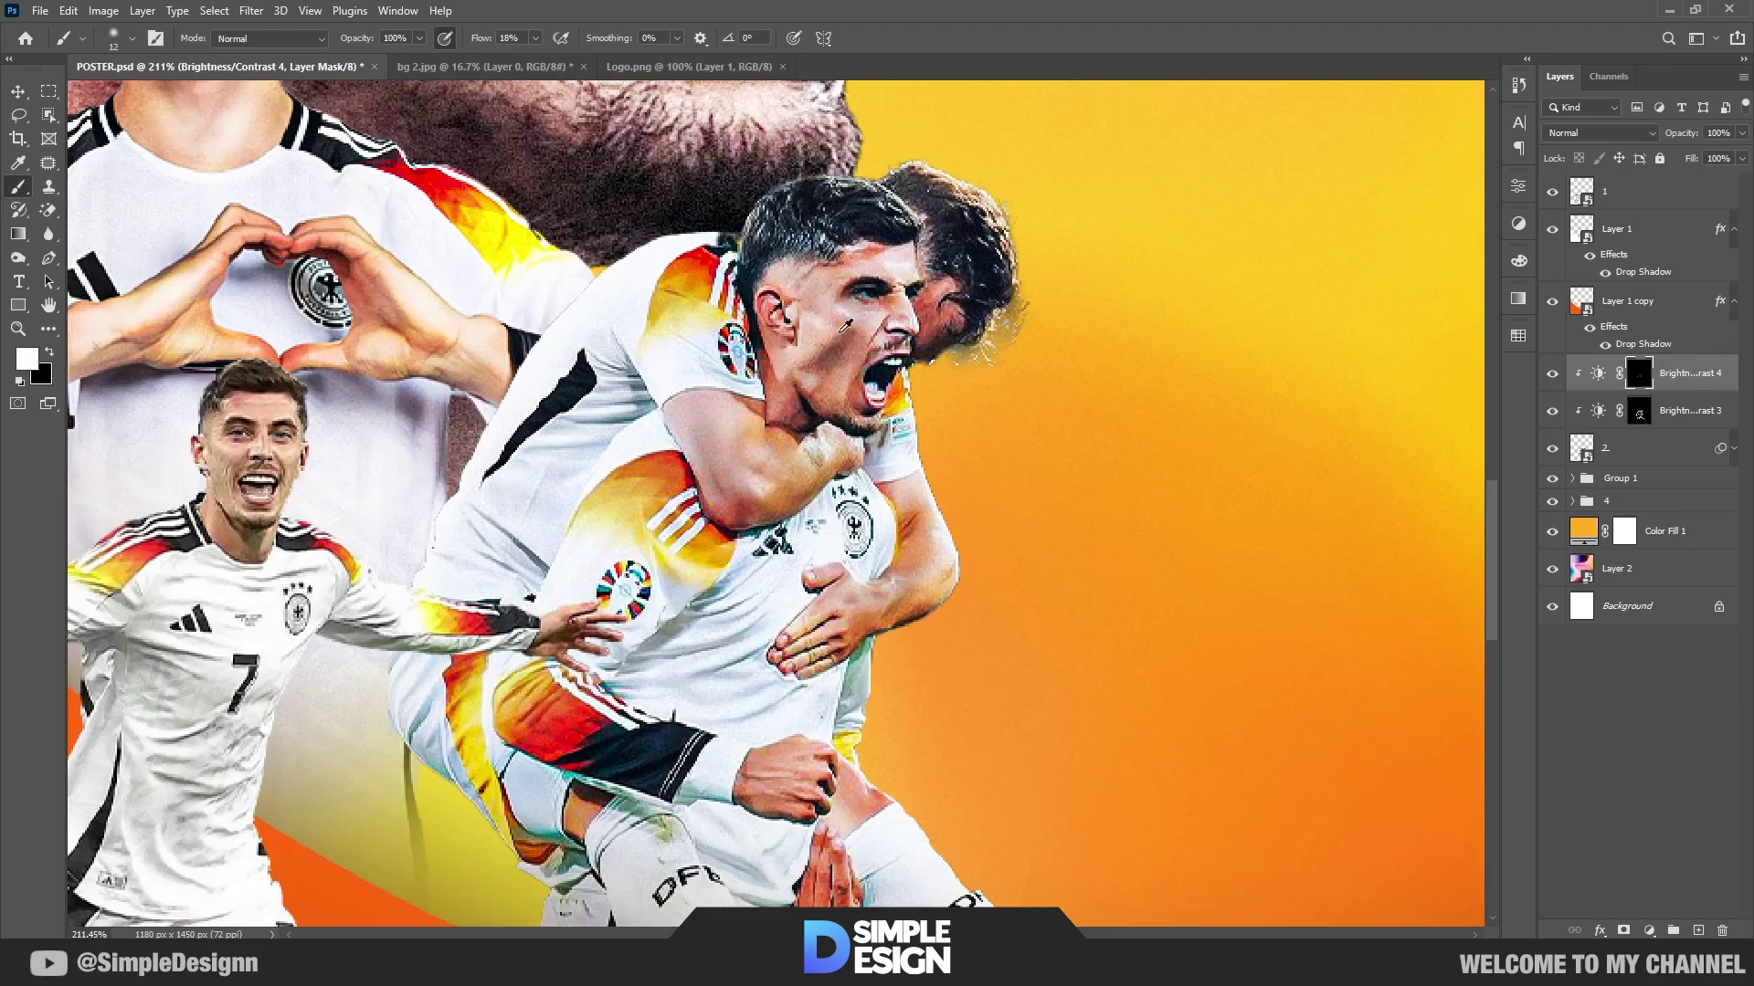
drag(932, 564, 956, 299)
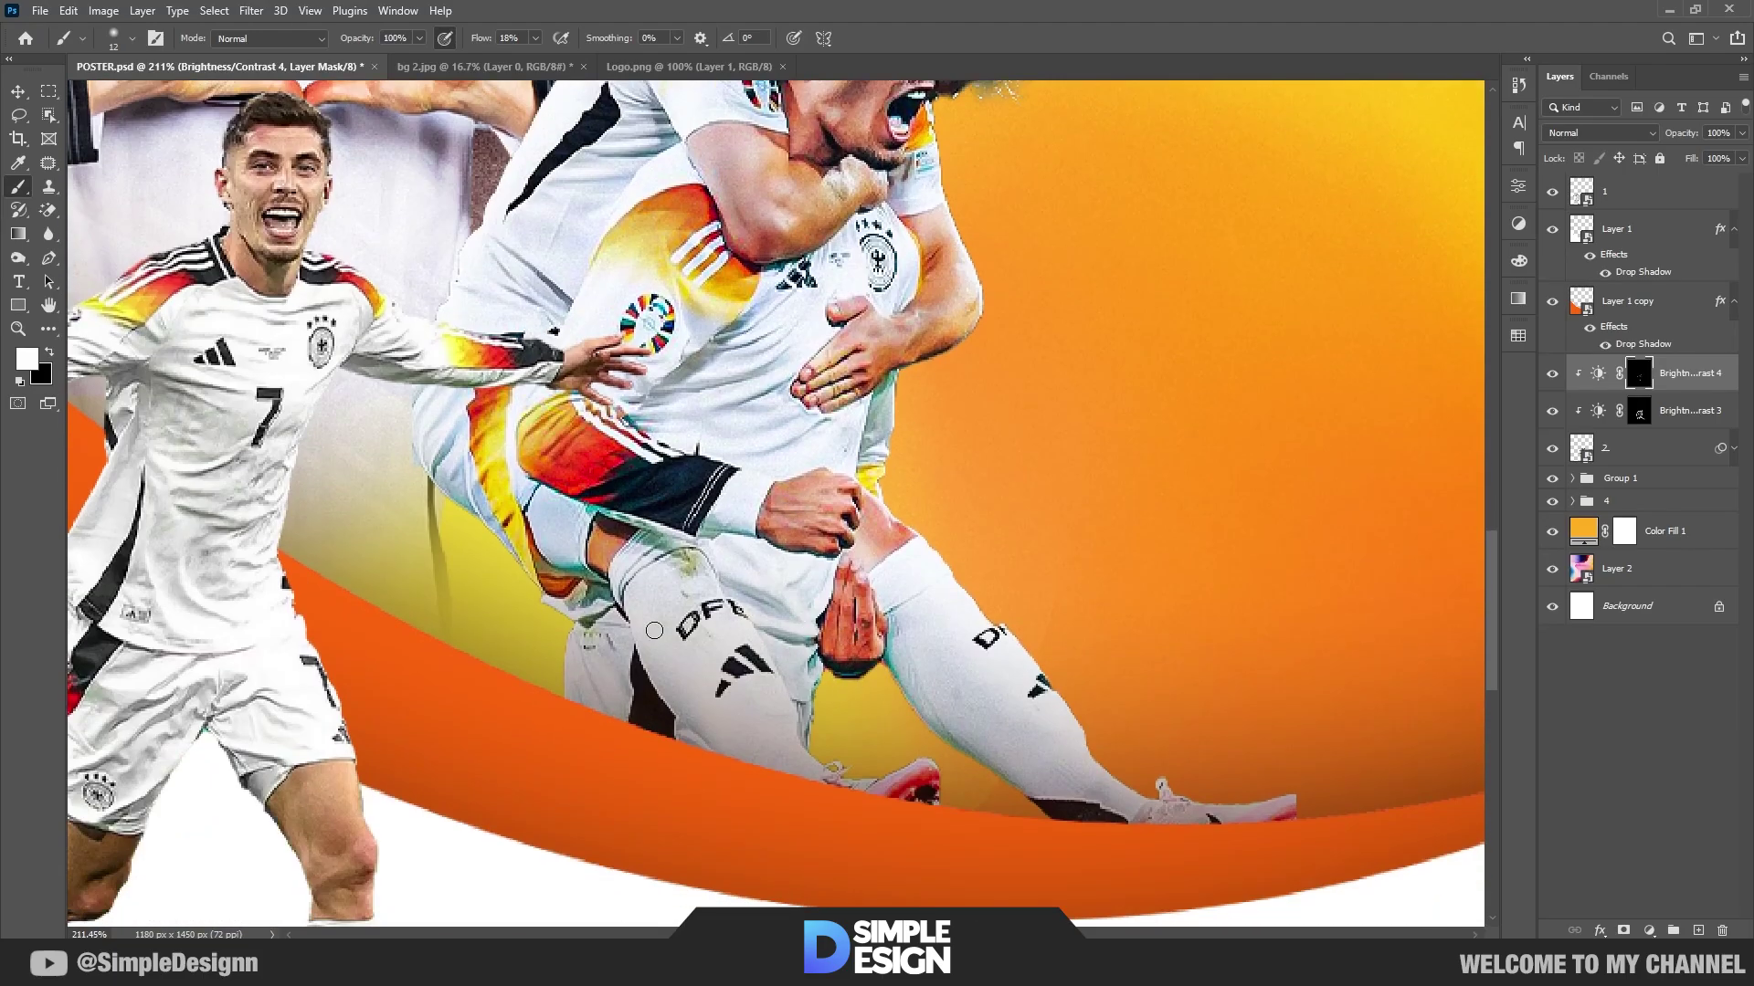
scroll(627, 742, down, 2)
drag(837, 413, 901, 578)
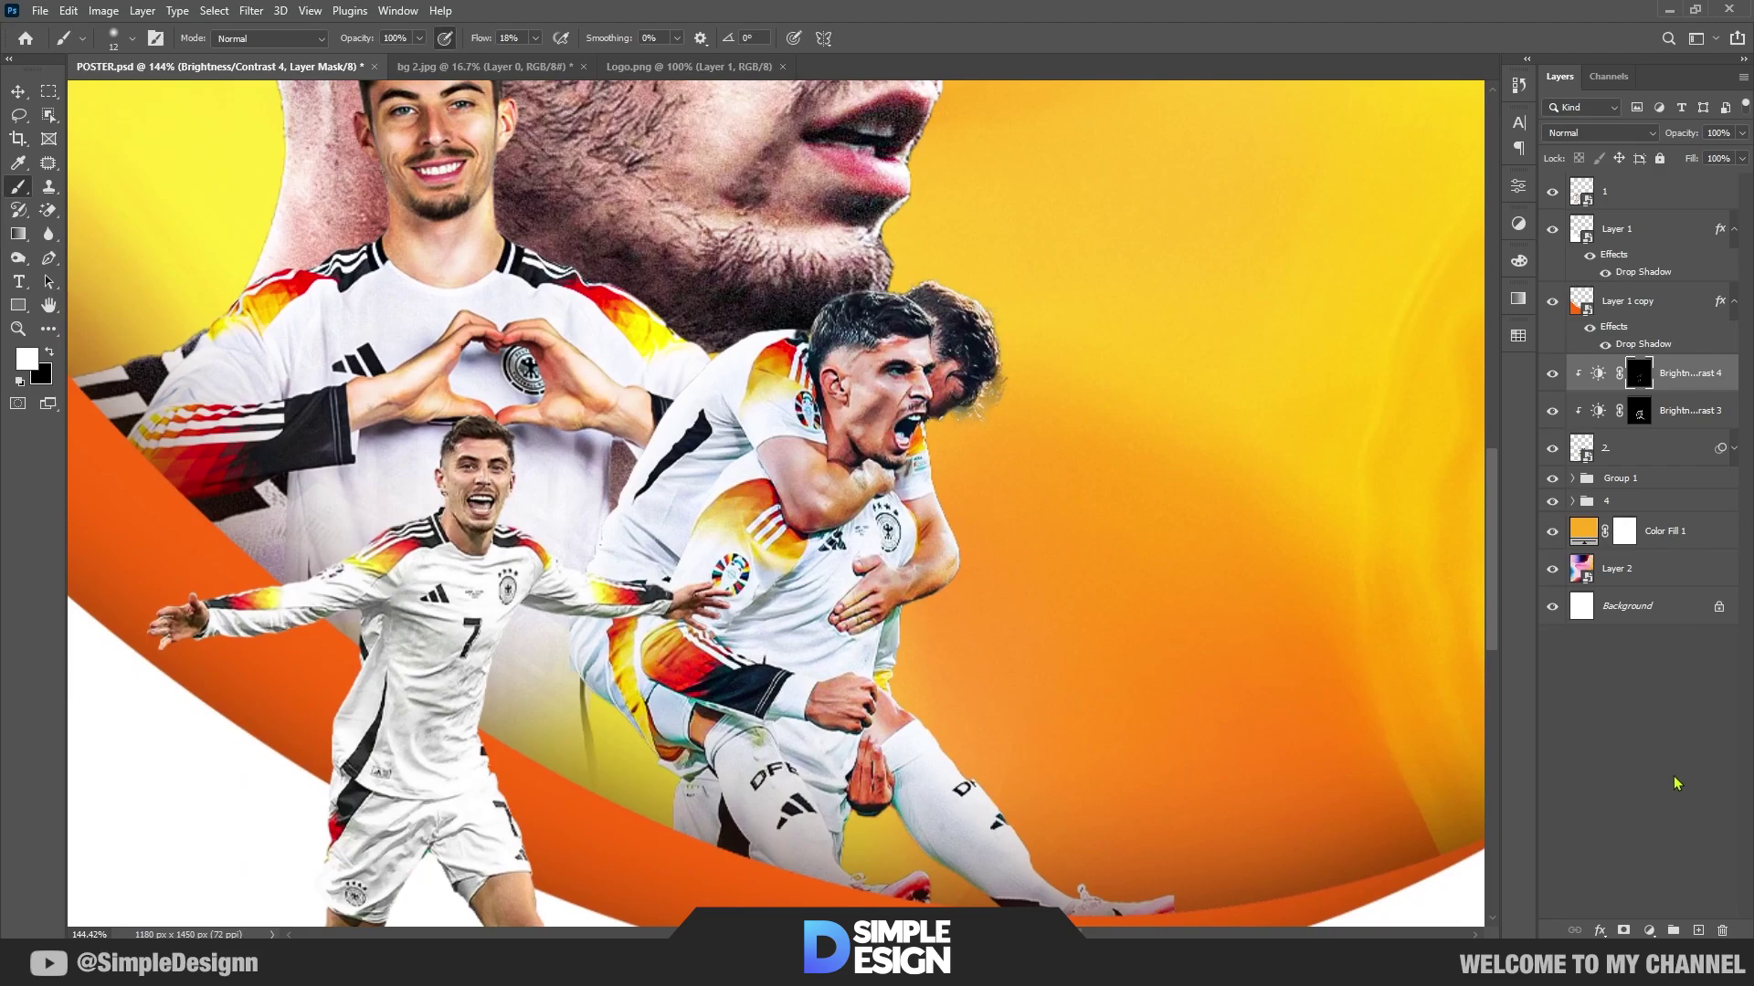
Step: Add an Exposure layer clipped to the hugging players at about +1.2, with its mask inverted
click(1649, 931)
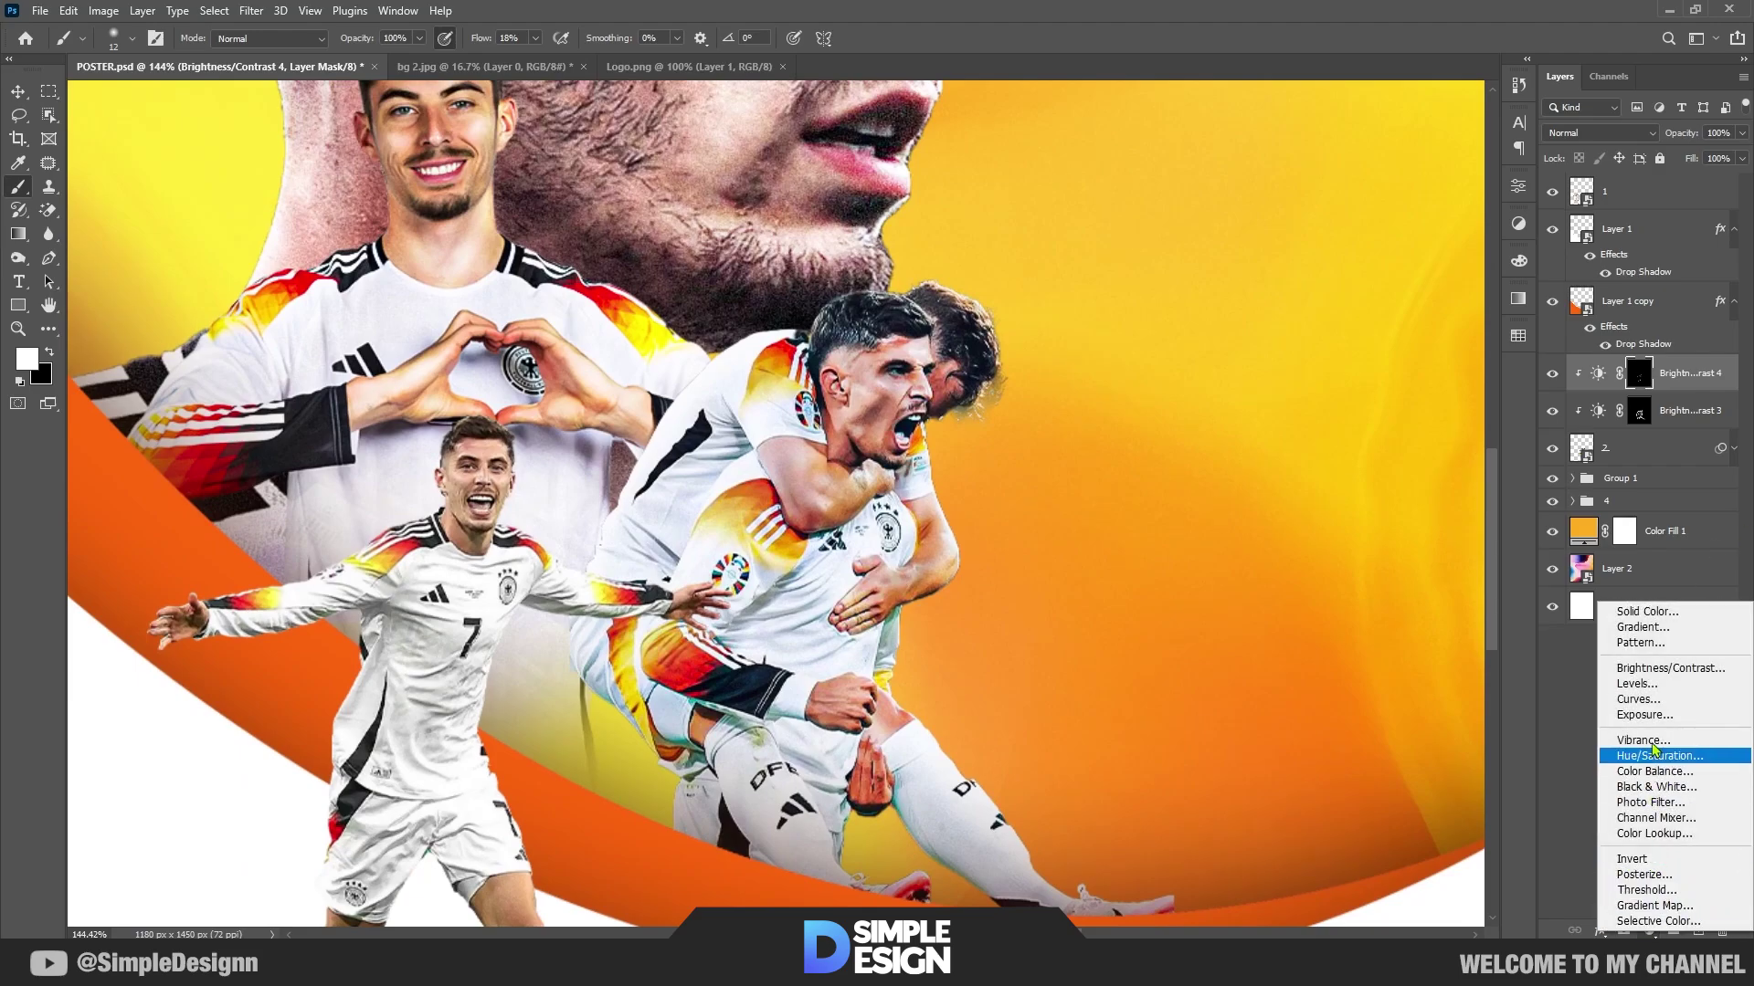
click(1660, 718)
click(1365, 489)
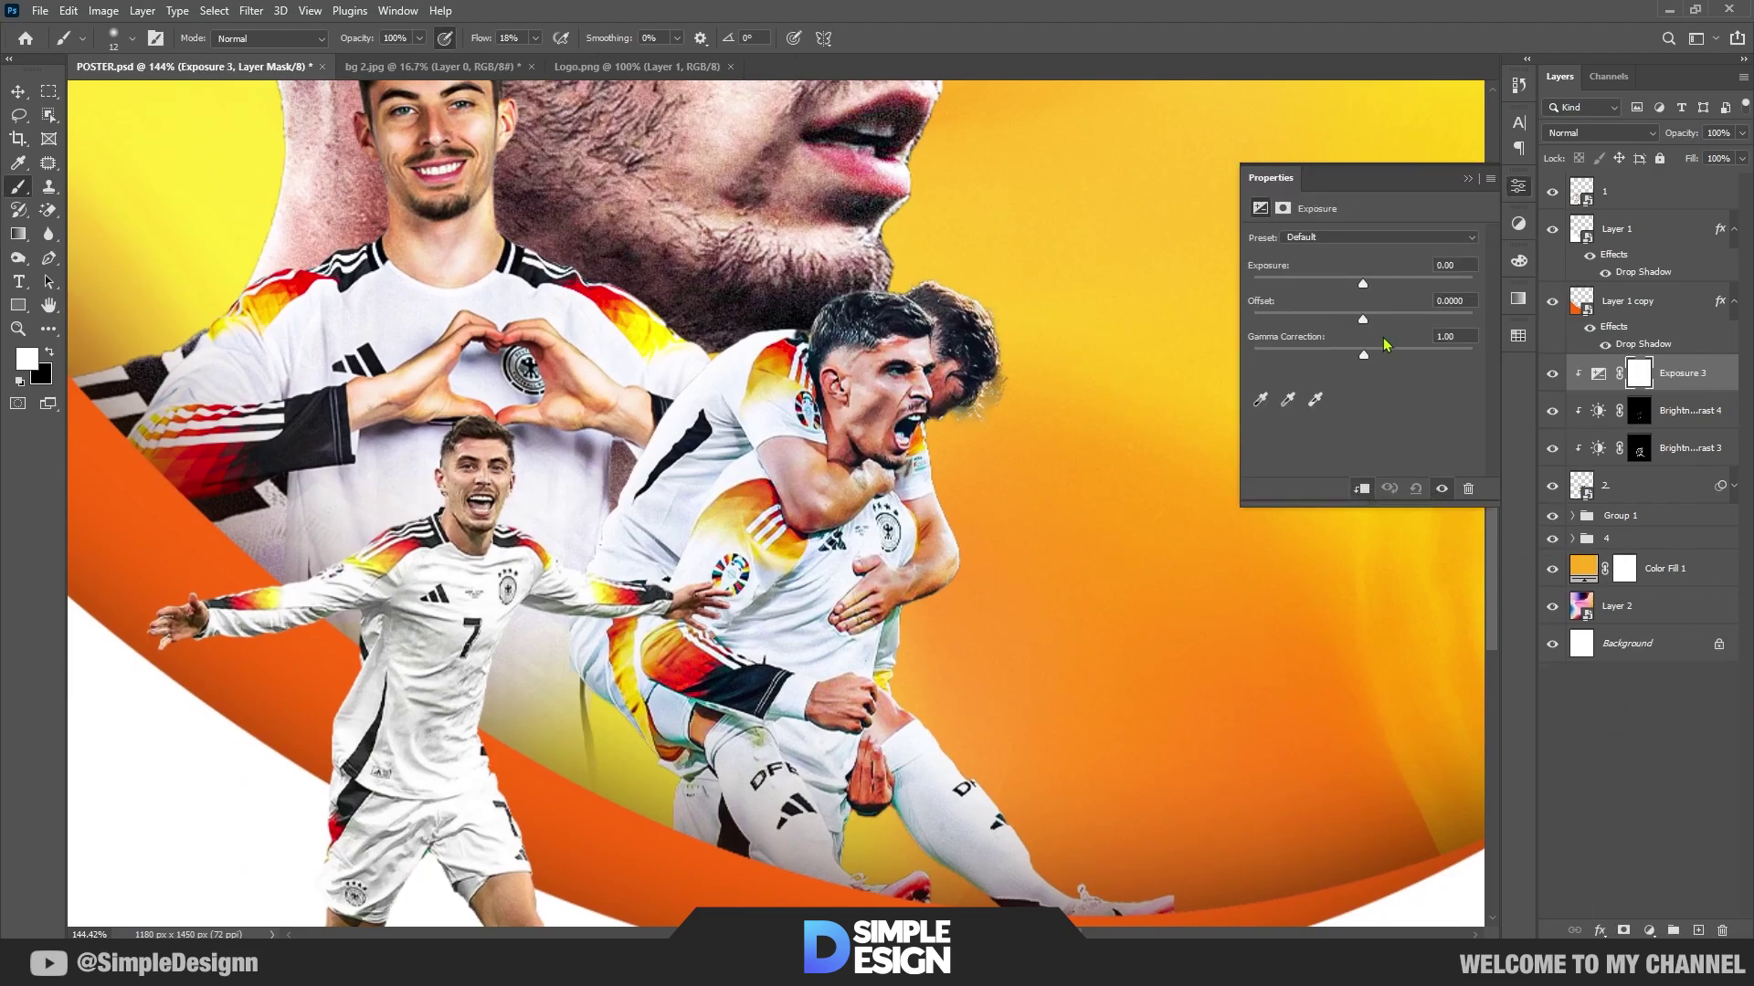
drag(1363, 284, 1382, 282)
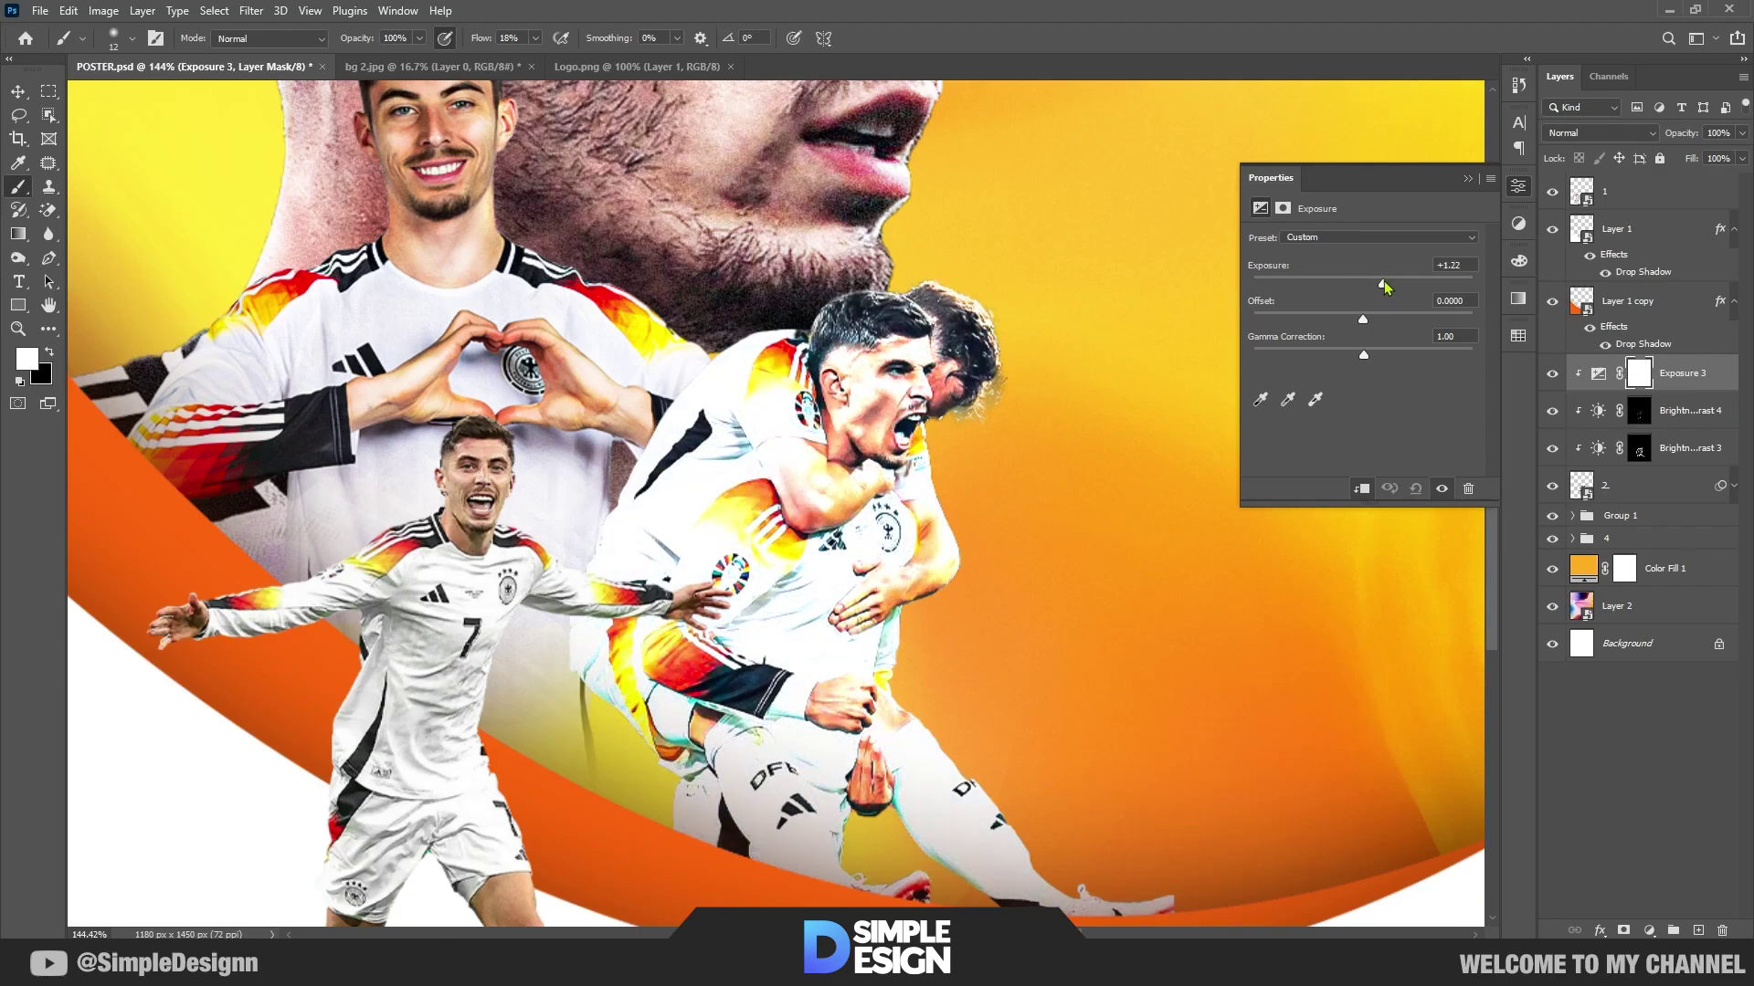
click(1476, 180)
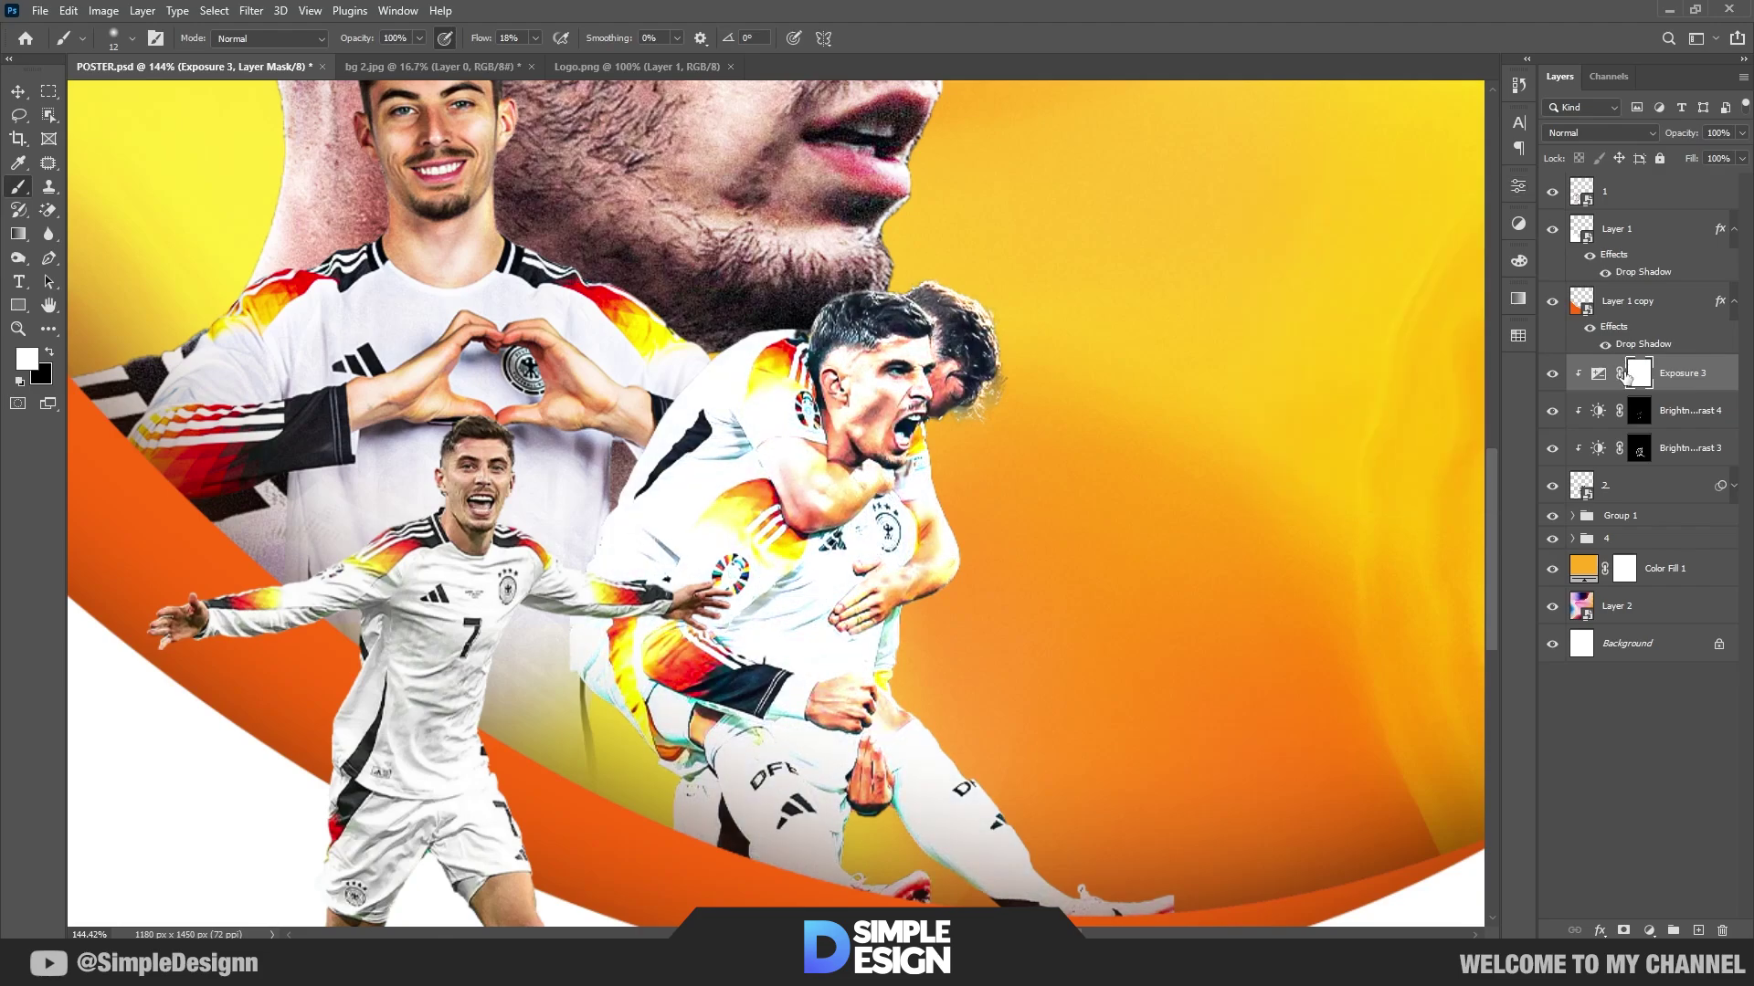
key(ctrl+i)
Step: Paint the exposure boost back onto the cheek, shirt, forearm and wrist in white
scroll(911, 367, up, 5)
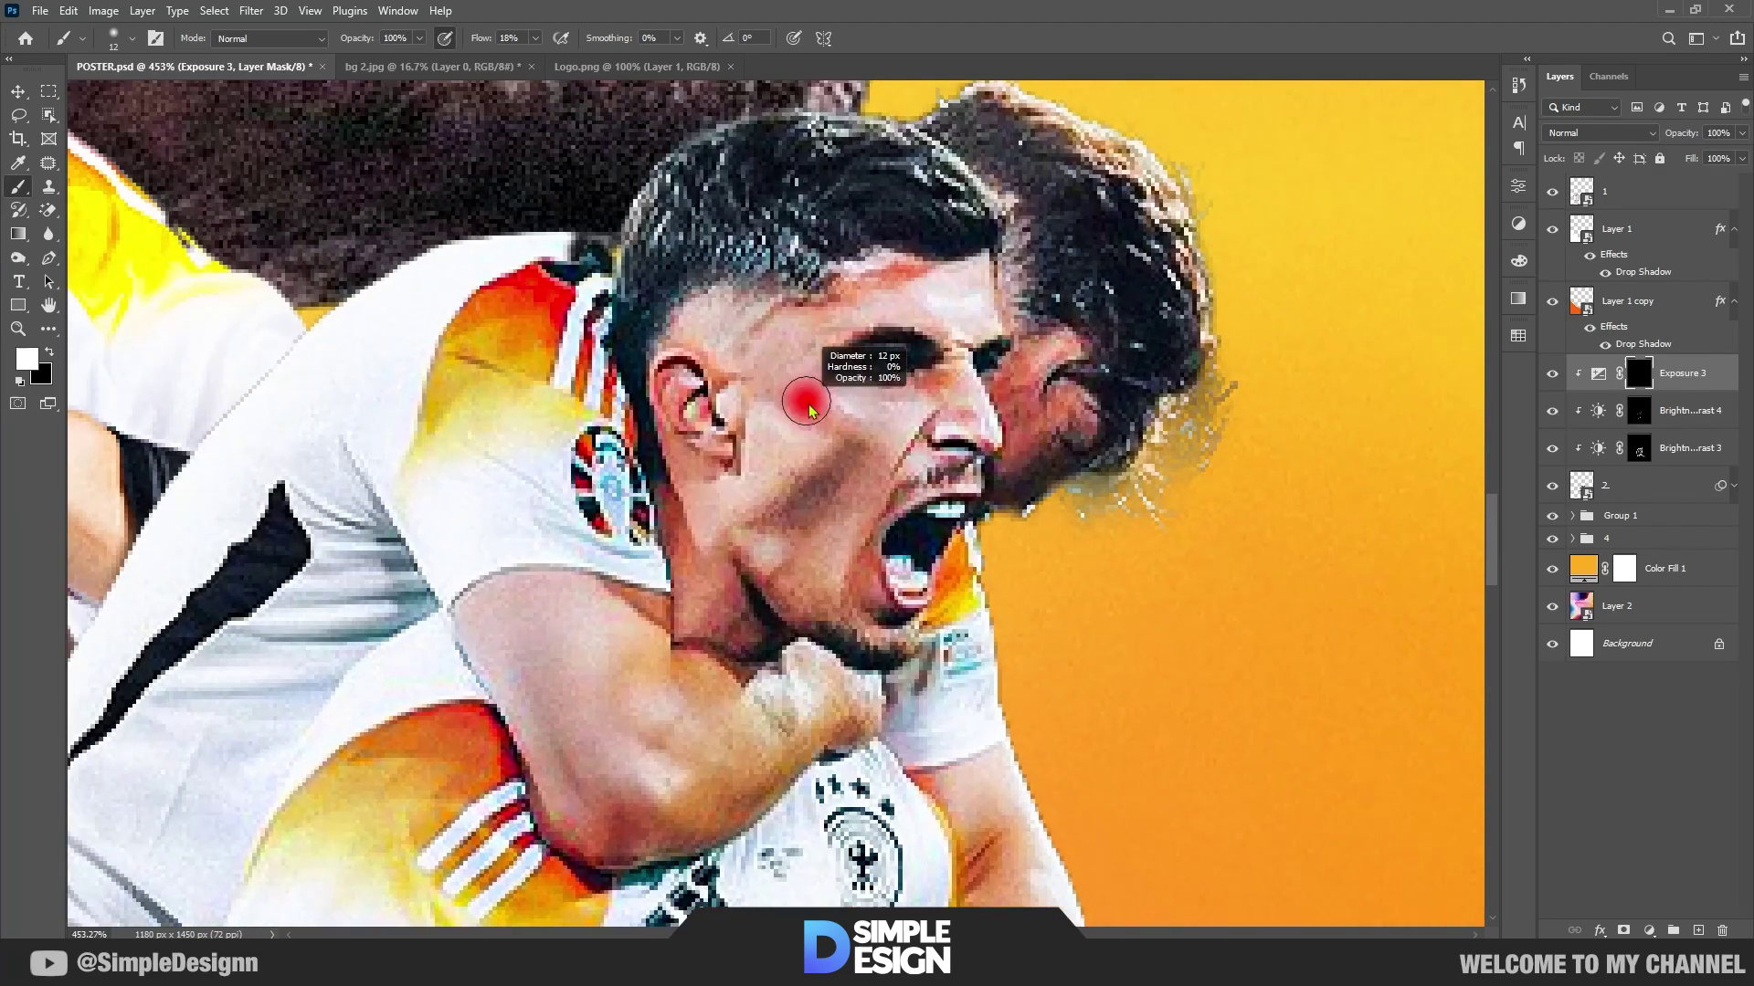
key(bracketright)
mouse_move(802, 391)
mouse_down()
mouse_move(822, 438)
mouse_move(764, 495)
mouse_move(849, 416)
mouse_move(932, 461)
mouse_move(973, 420)
mouse_move(1003, 319)
mouse_up()
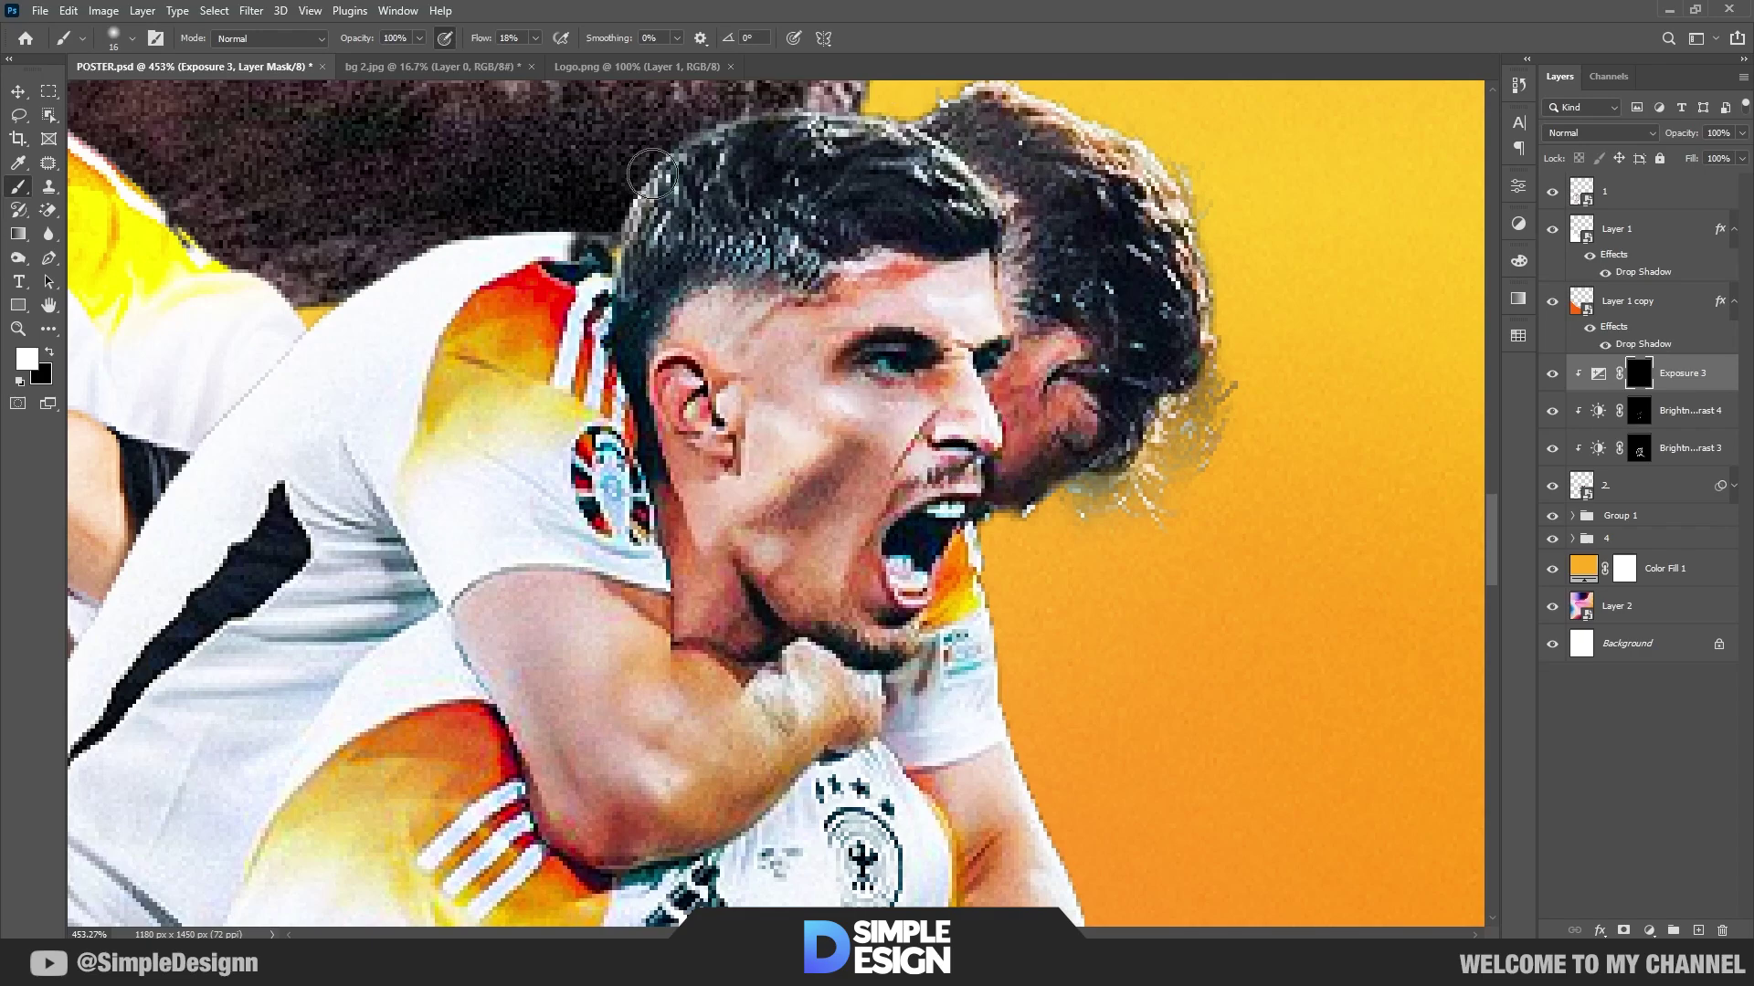
mouse_move(387, 556)
mouse_down()
mouse_move(338, 618)
mouse_move(603, 778)
mouse_move(647, 784)
mouse_move(744, 725)
mouse_move(823, 717)
mouse_up()
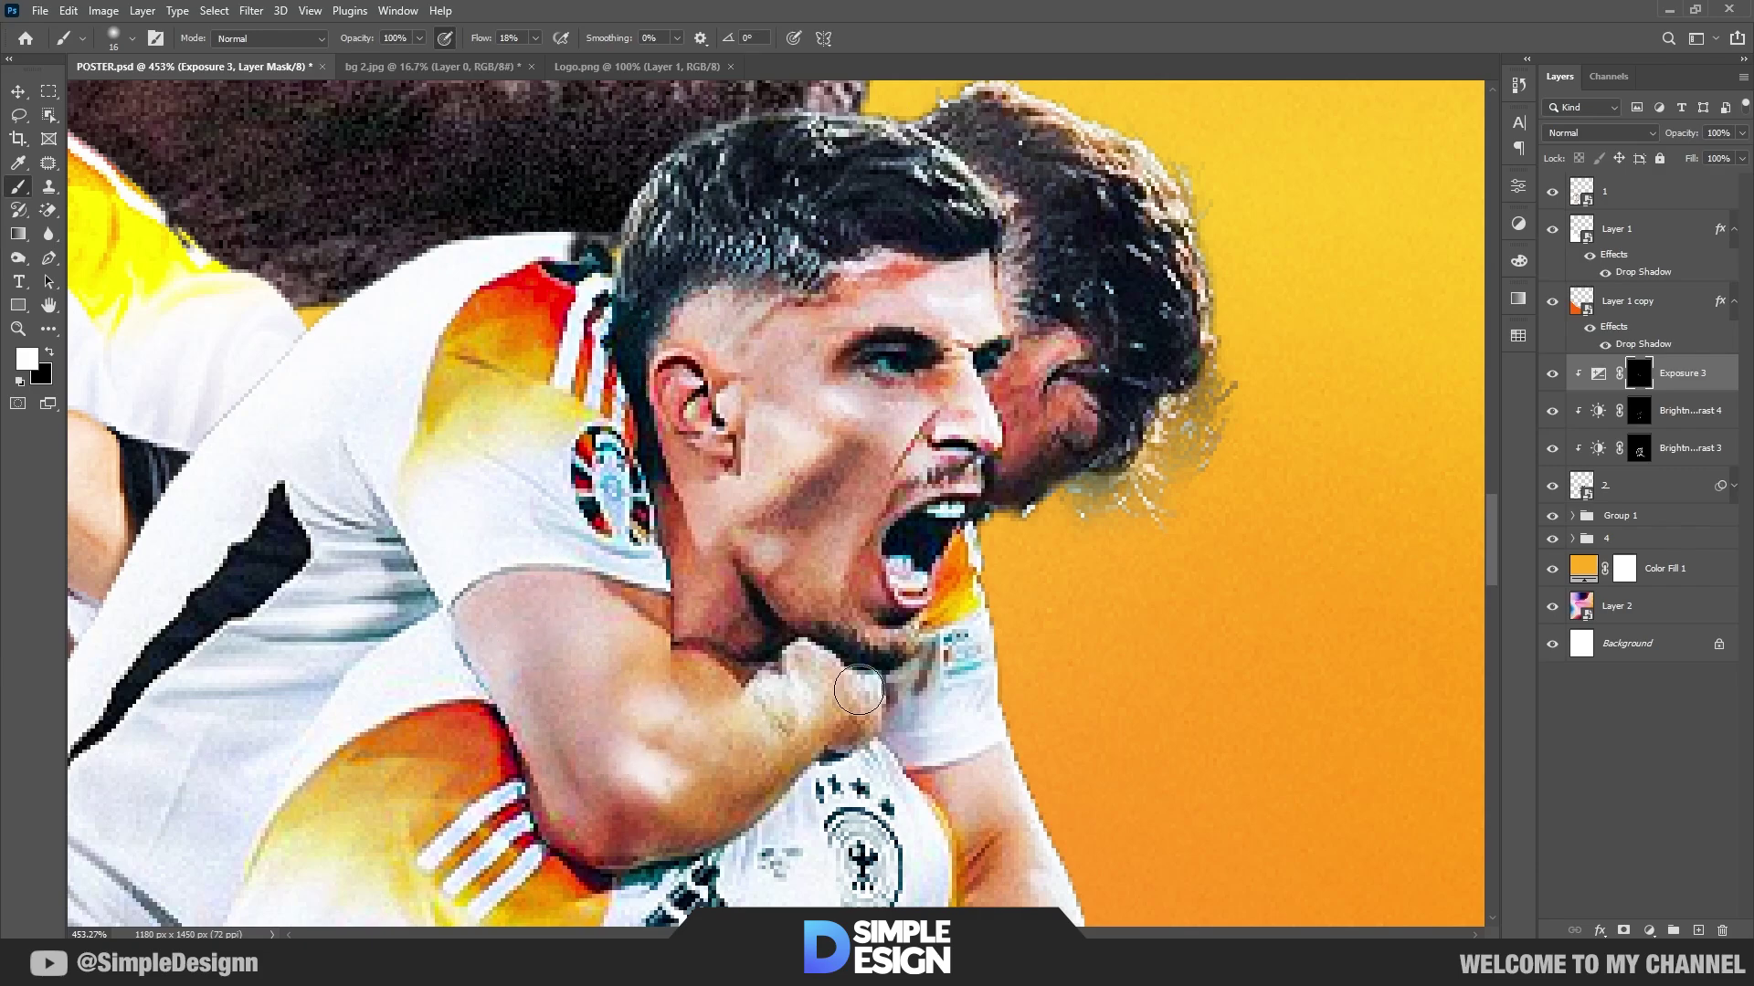
scroll(868, 713, down, 2)
drag(1050, 657, 1062, 522)
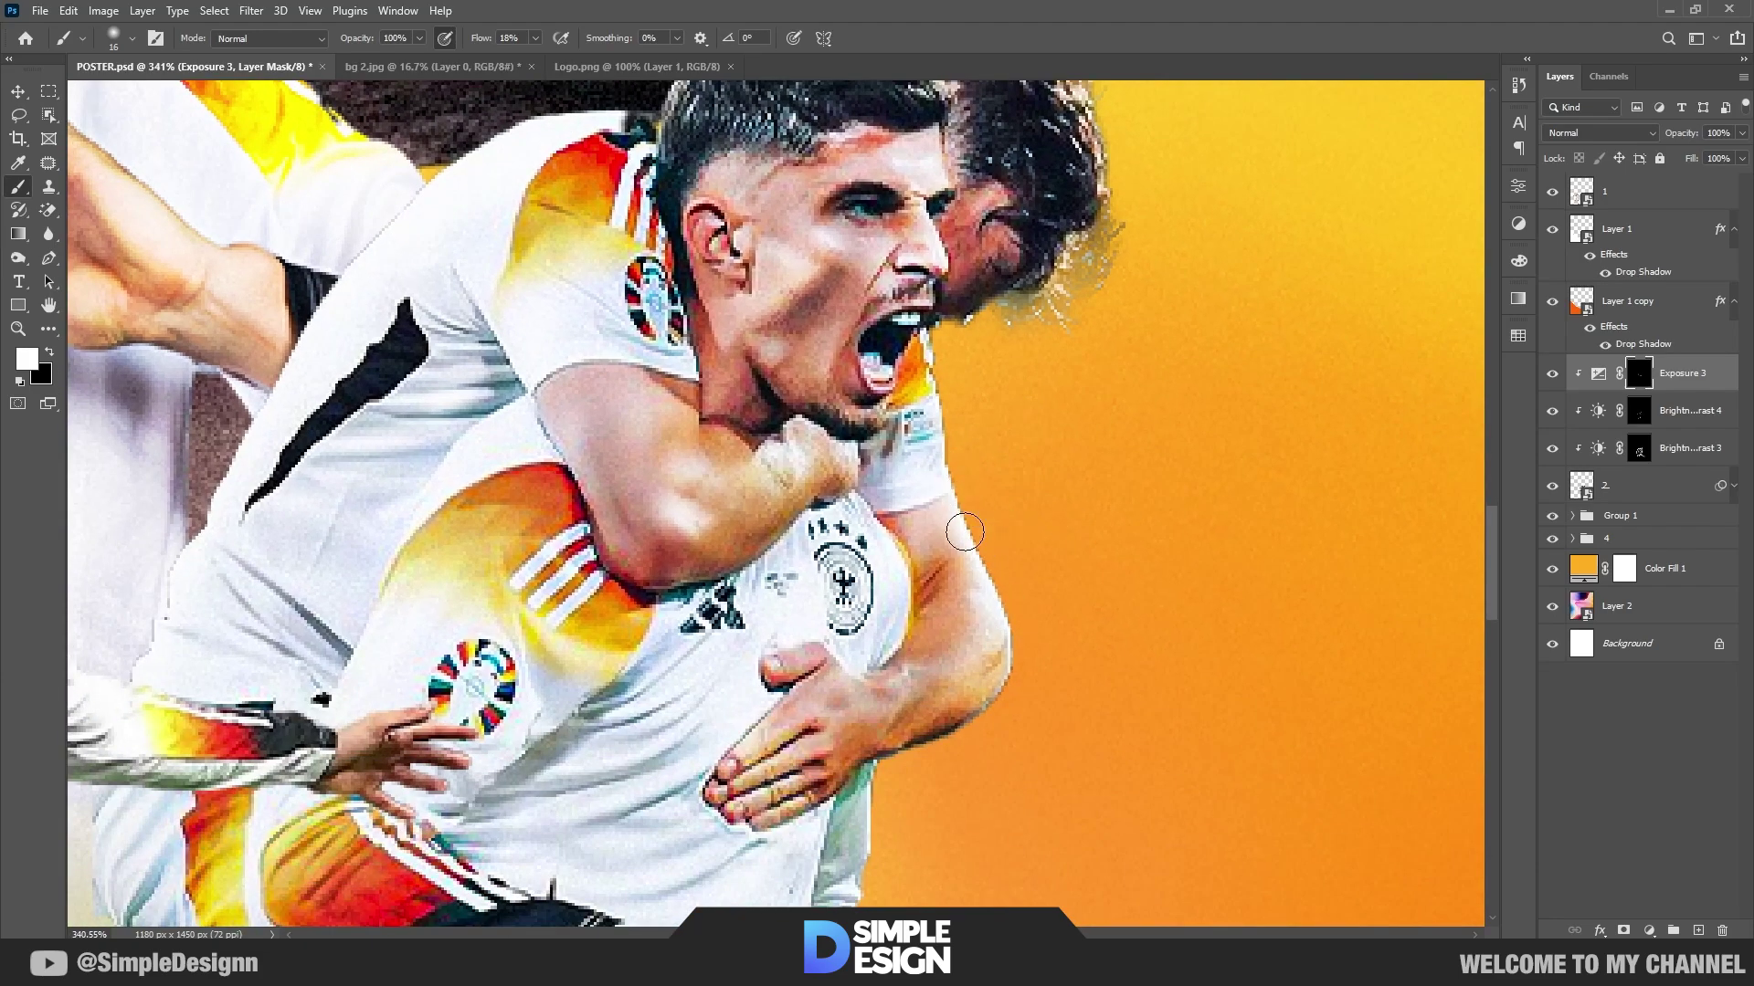
mouse_move(1001, 648)
mouse_down()
mouse_move(885, 745)
mouse_move(727, 827)
mouse_move(786, 676)
mouse_move(868, 685)
mouse_move(921, 531)
mouse_up()
Step: Paint the exposure boost onto the clenched fist and enlarge the brush
scroll(920, 530, down, 5)
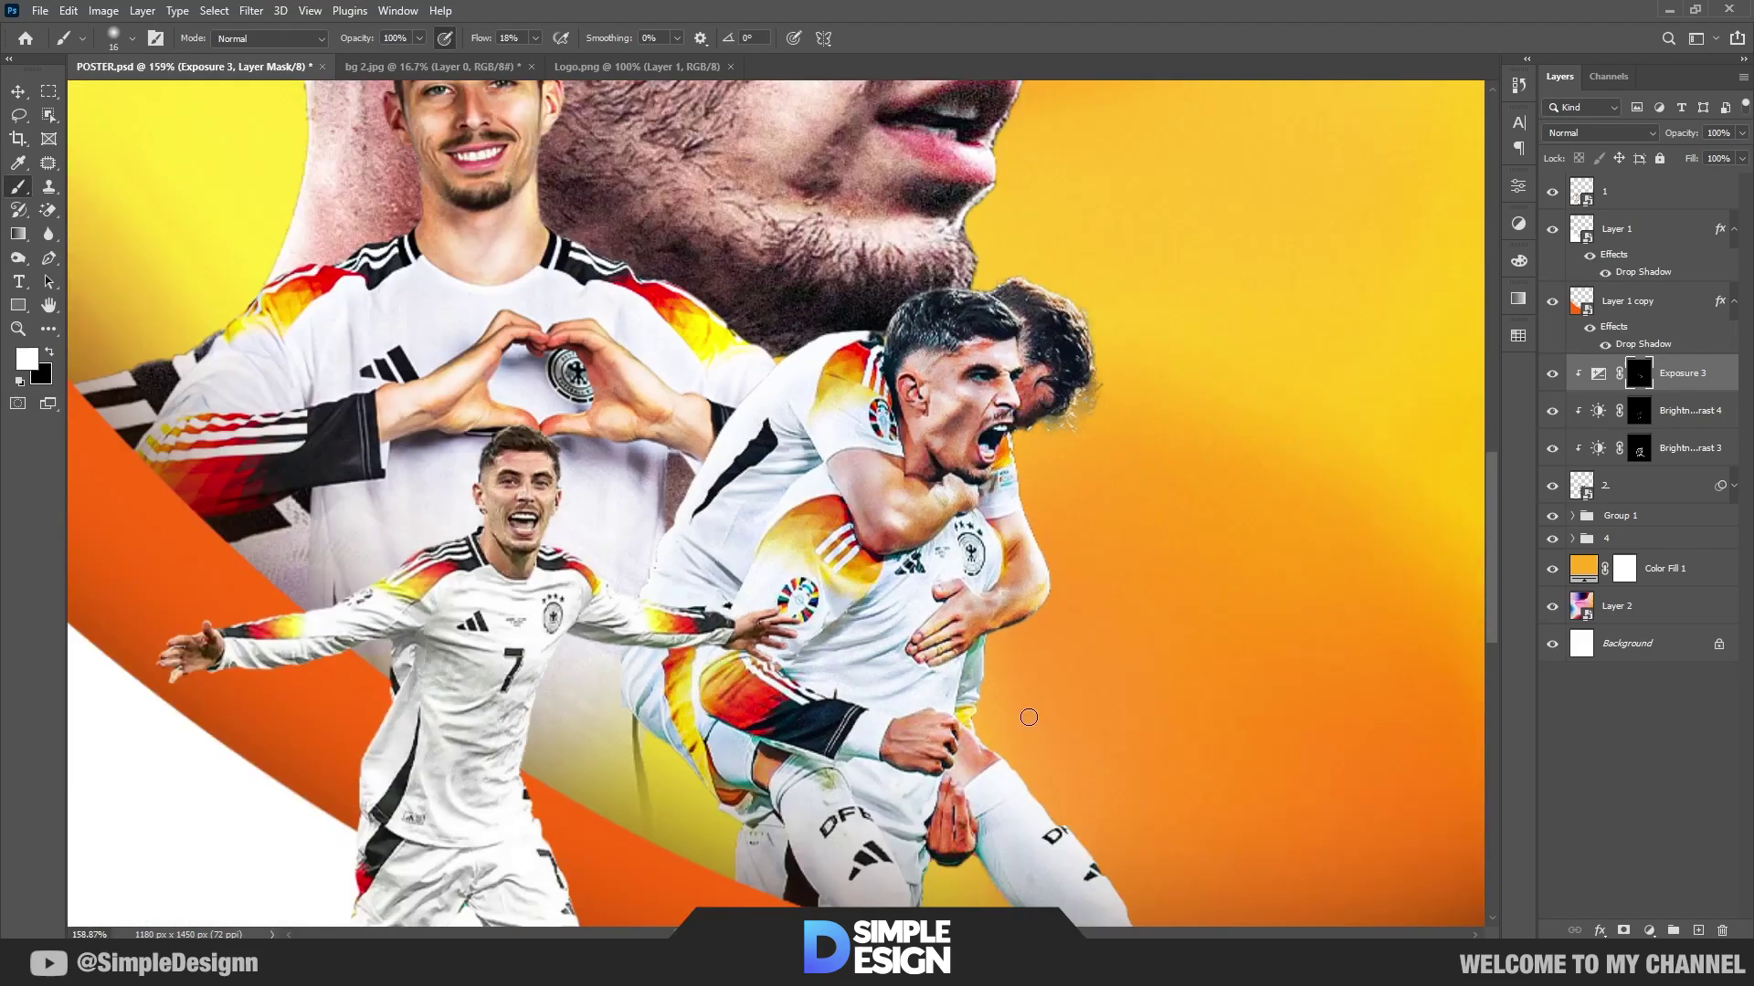
mouse_move(907, 553)
mouse_down()
mouse_move(881, 570)
mouse_move(918, 664)
mouse_up()
key(bracketright)
key(bracketright)
key(bracketright)
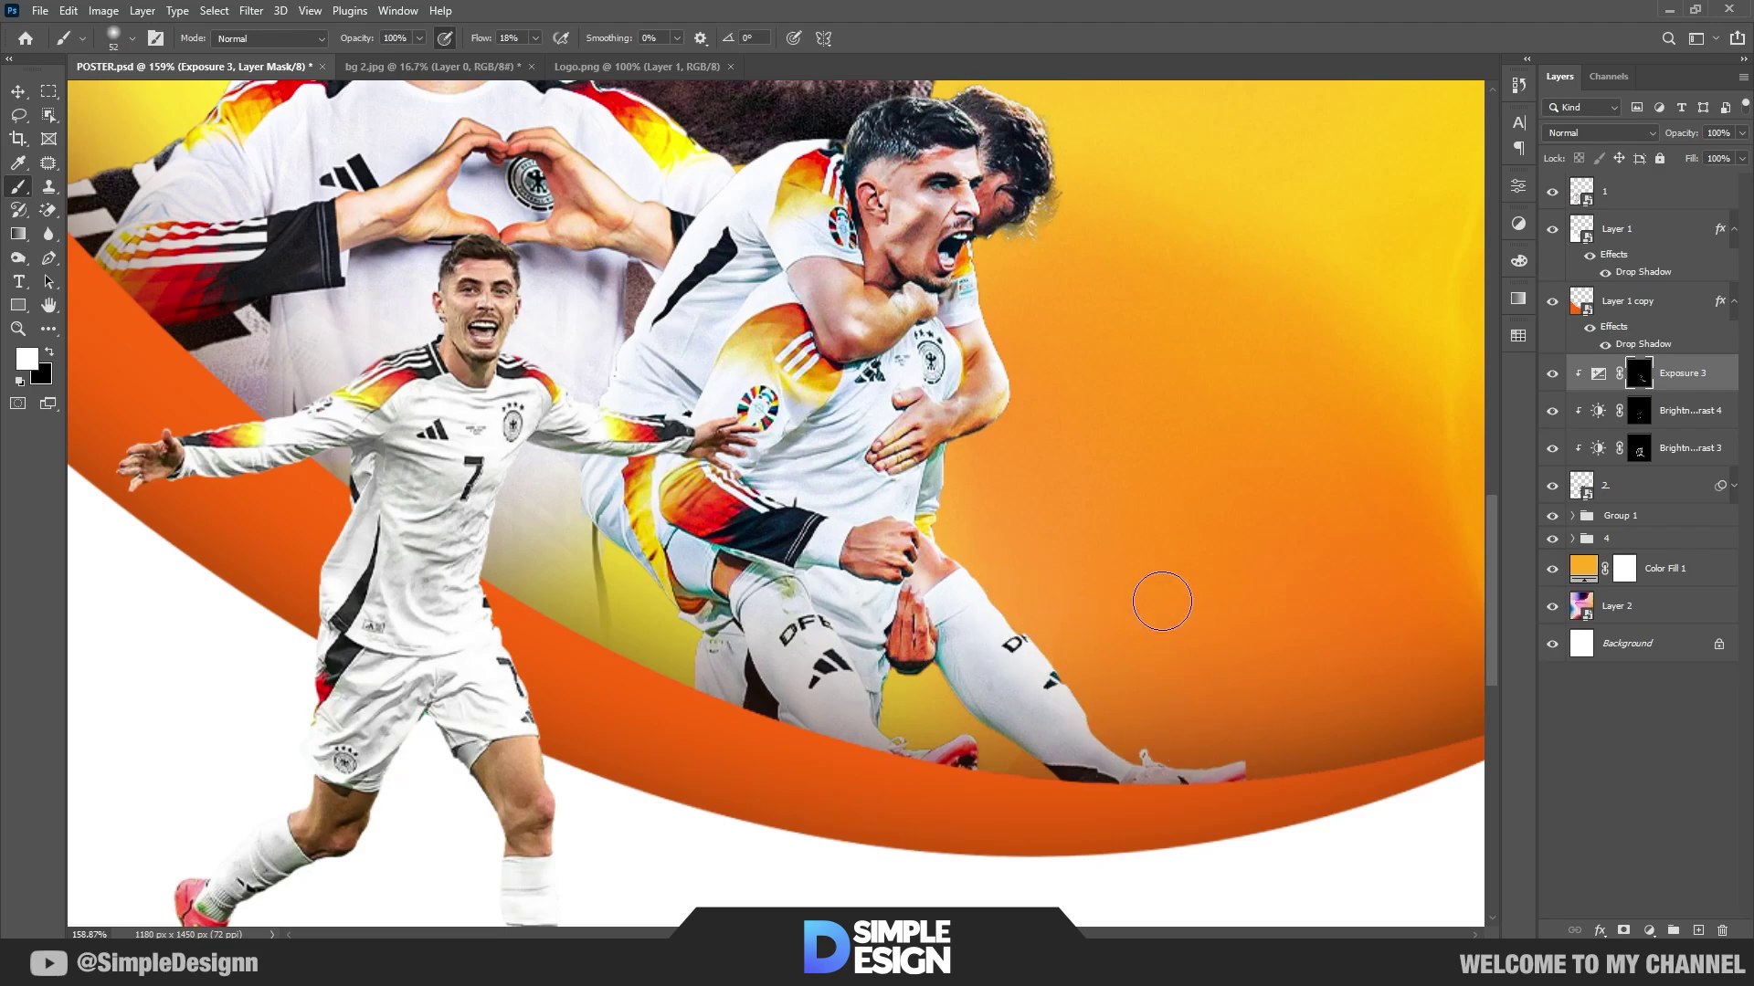
scroll(1215, 714, up, 4)
scroll(1225, 742, up, 4)
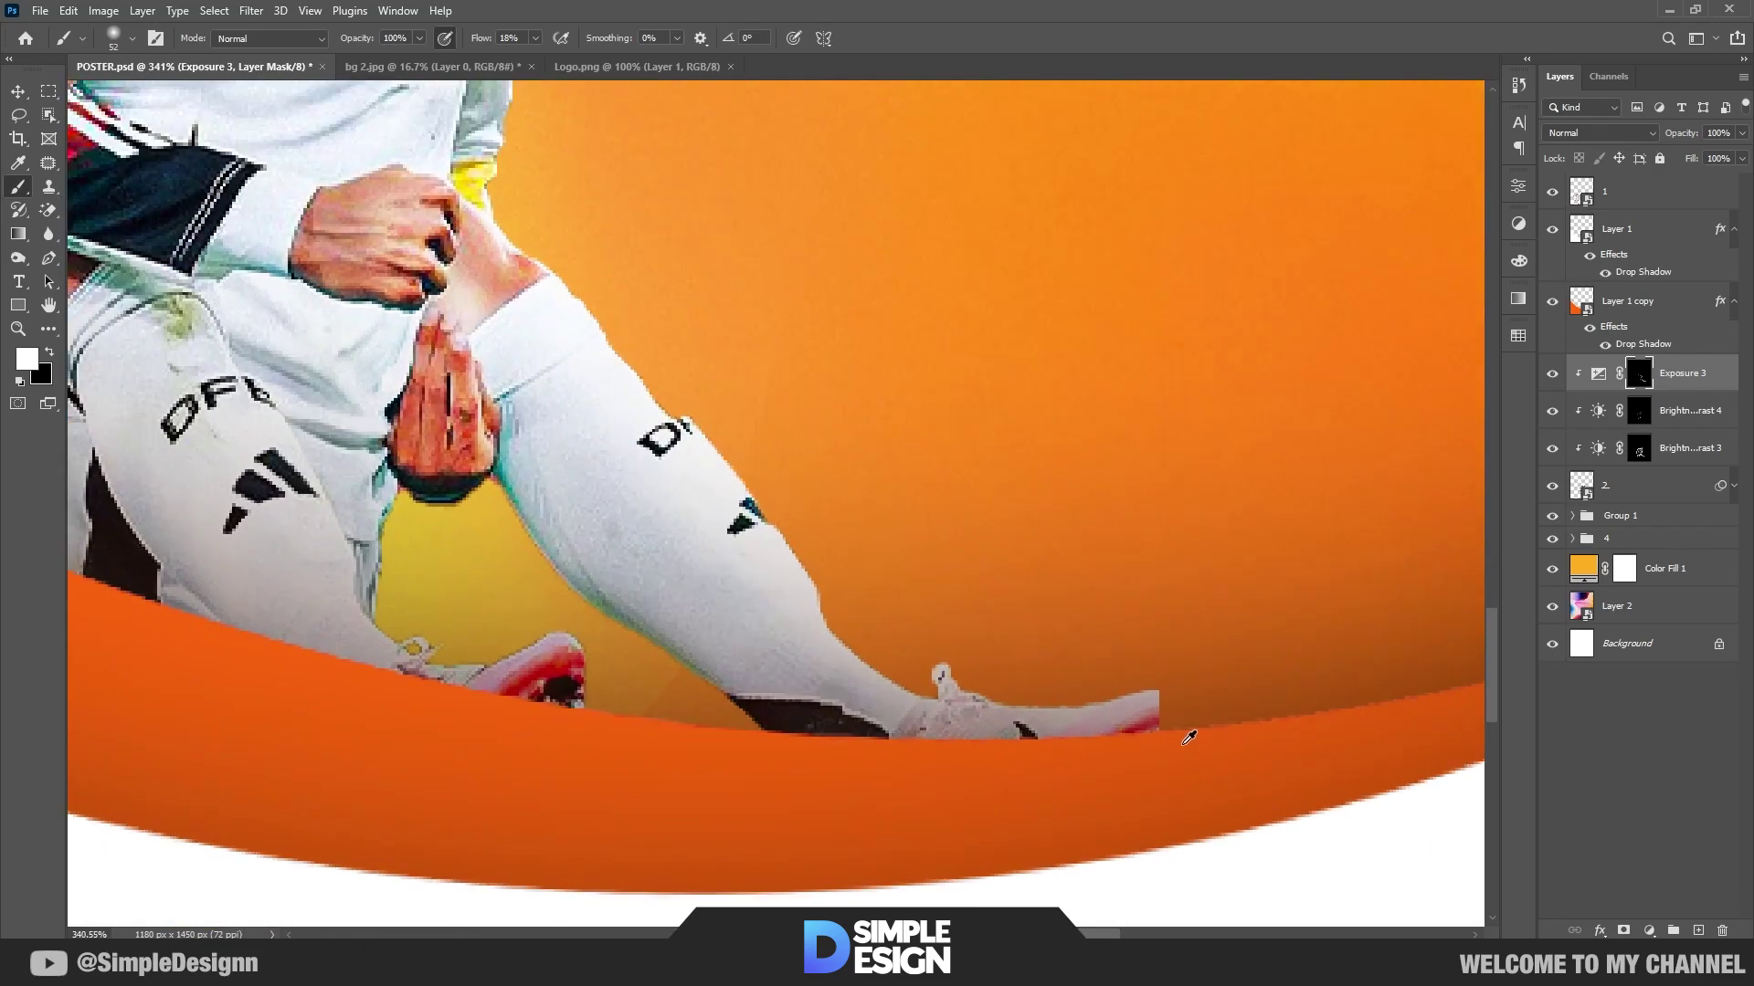
scroll(1252, 673, down, 7)
scroll(972, 492, up, 1)
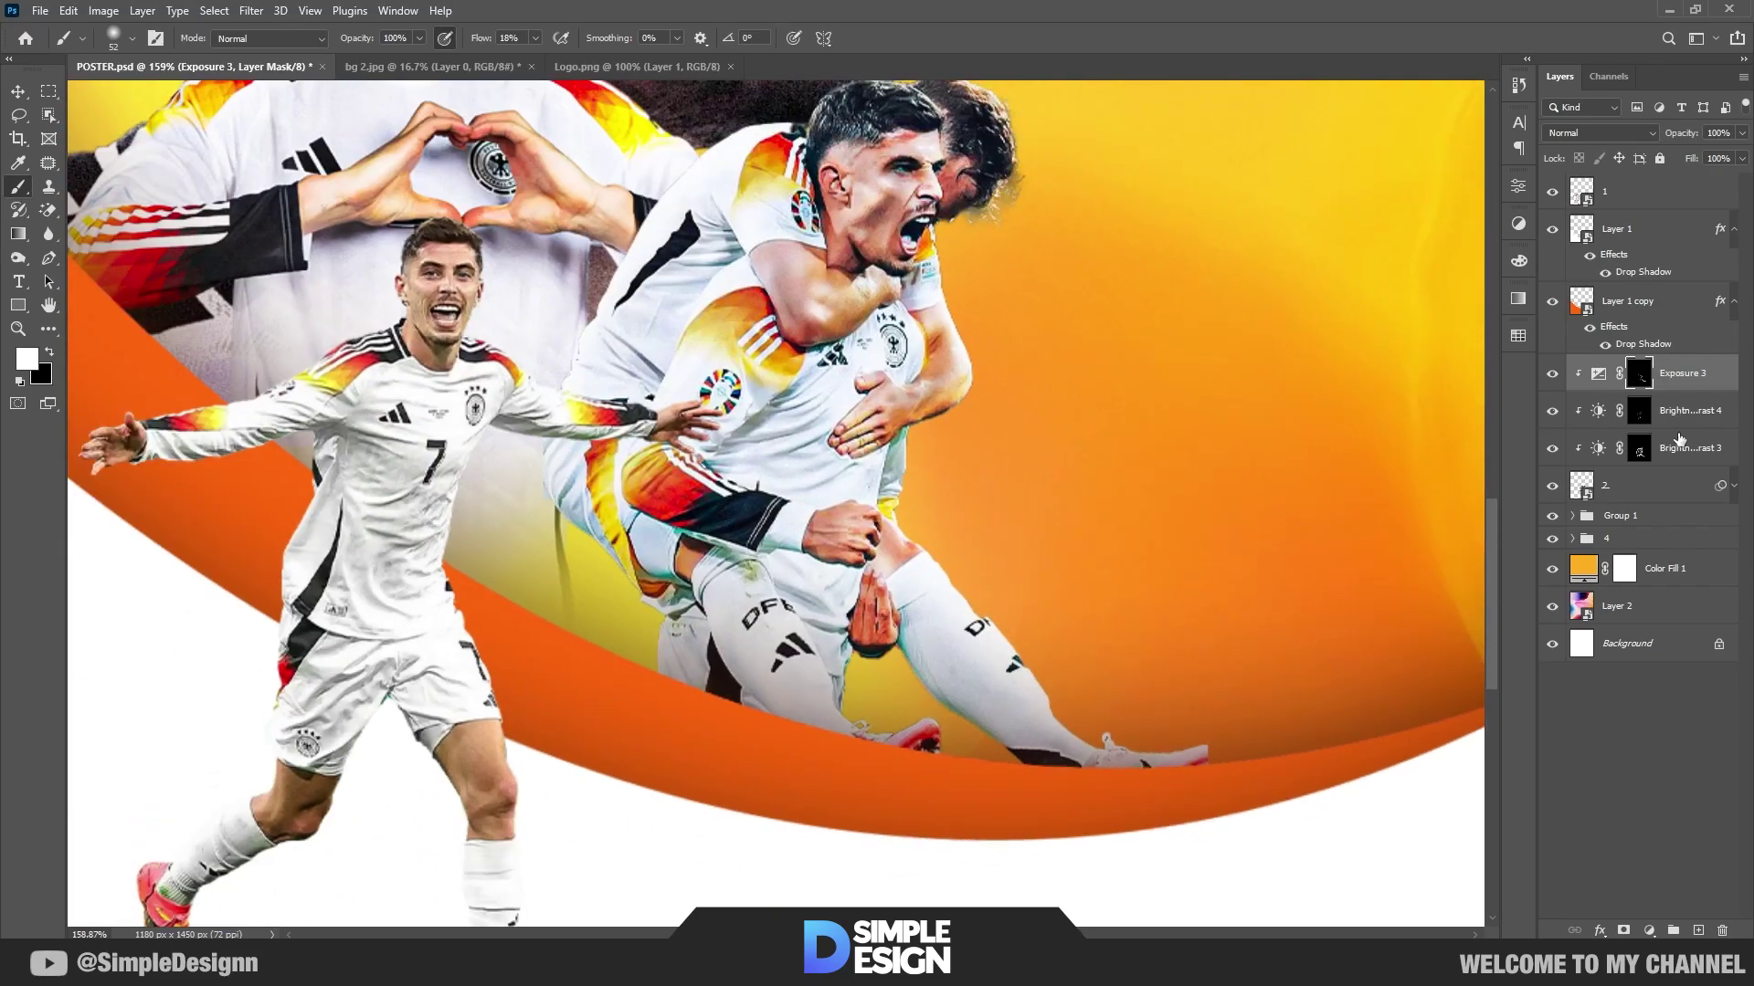
Step: Scale the hugging players and their adjustment layers up to about 102%
shift+click(1651, 494)
key(ctrl+t)
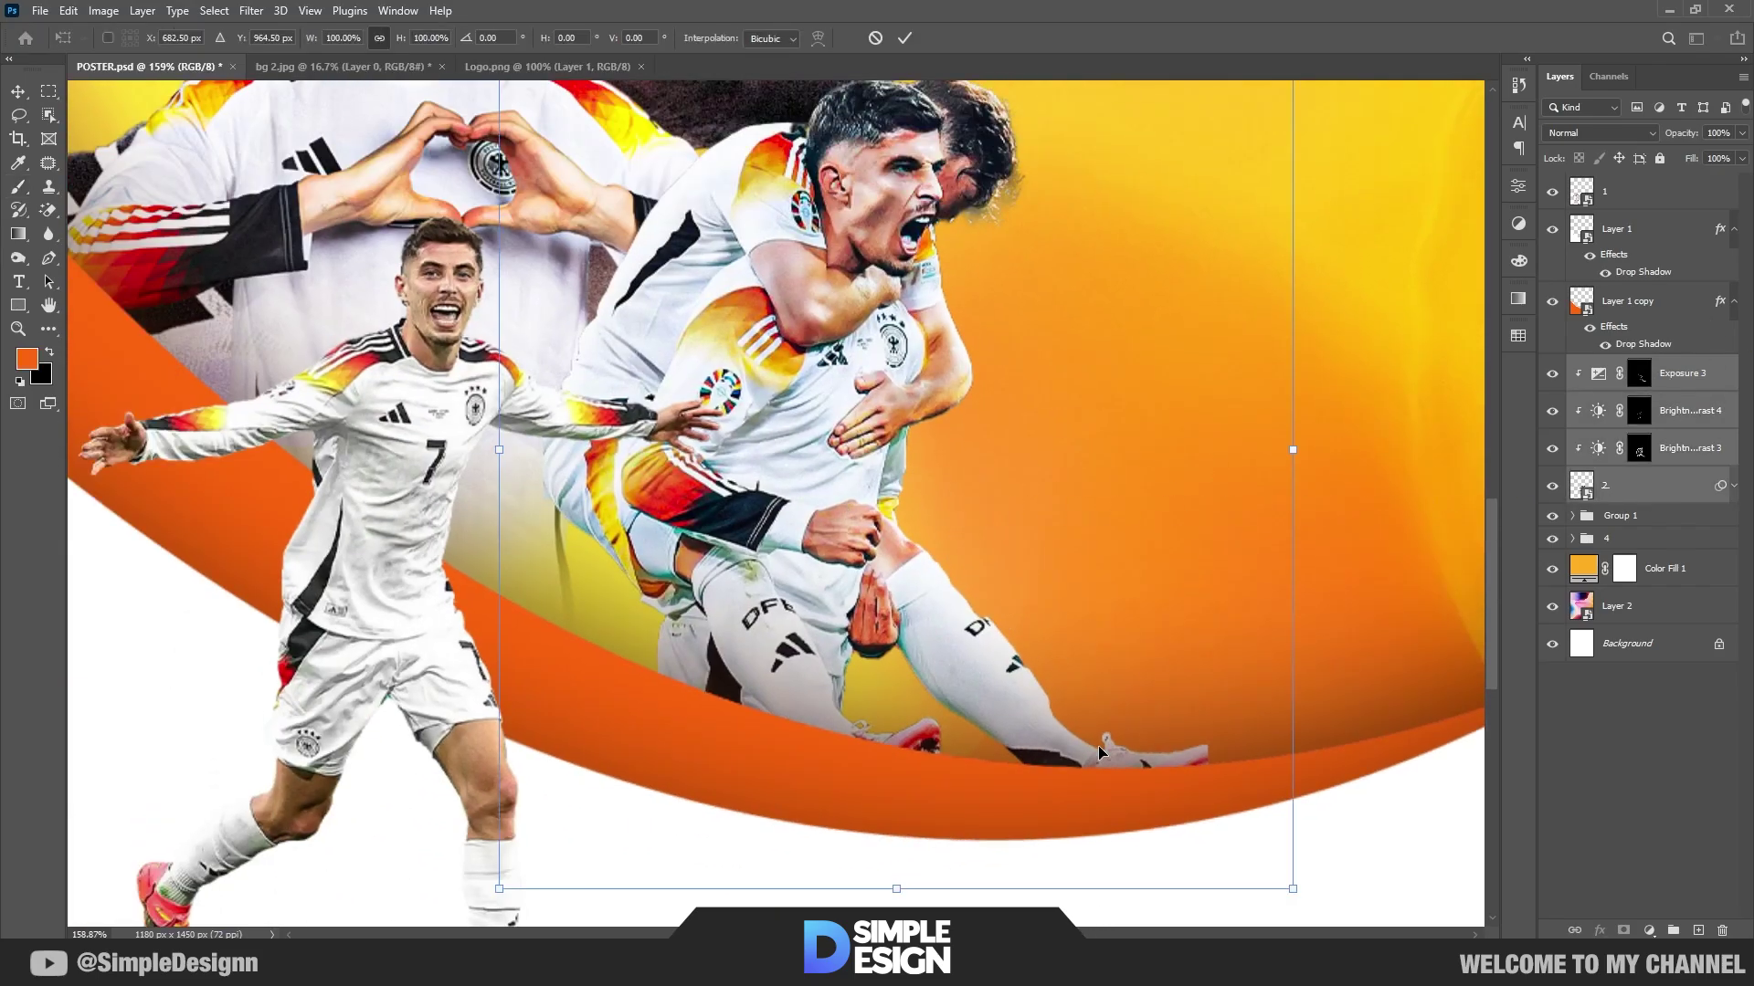
drag(899, 890, 899, 910)
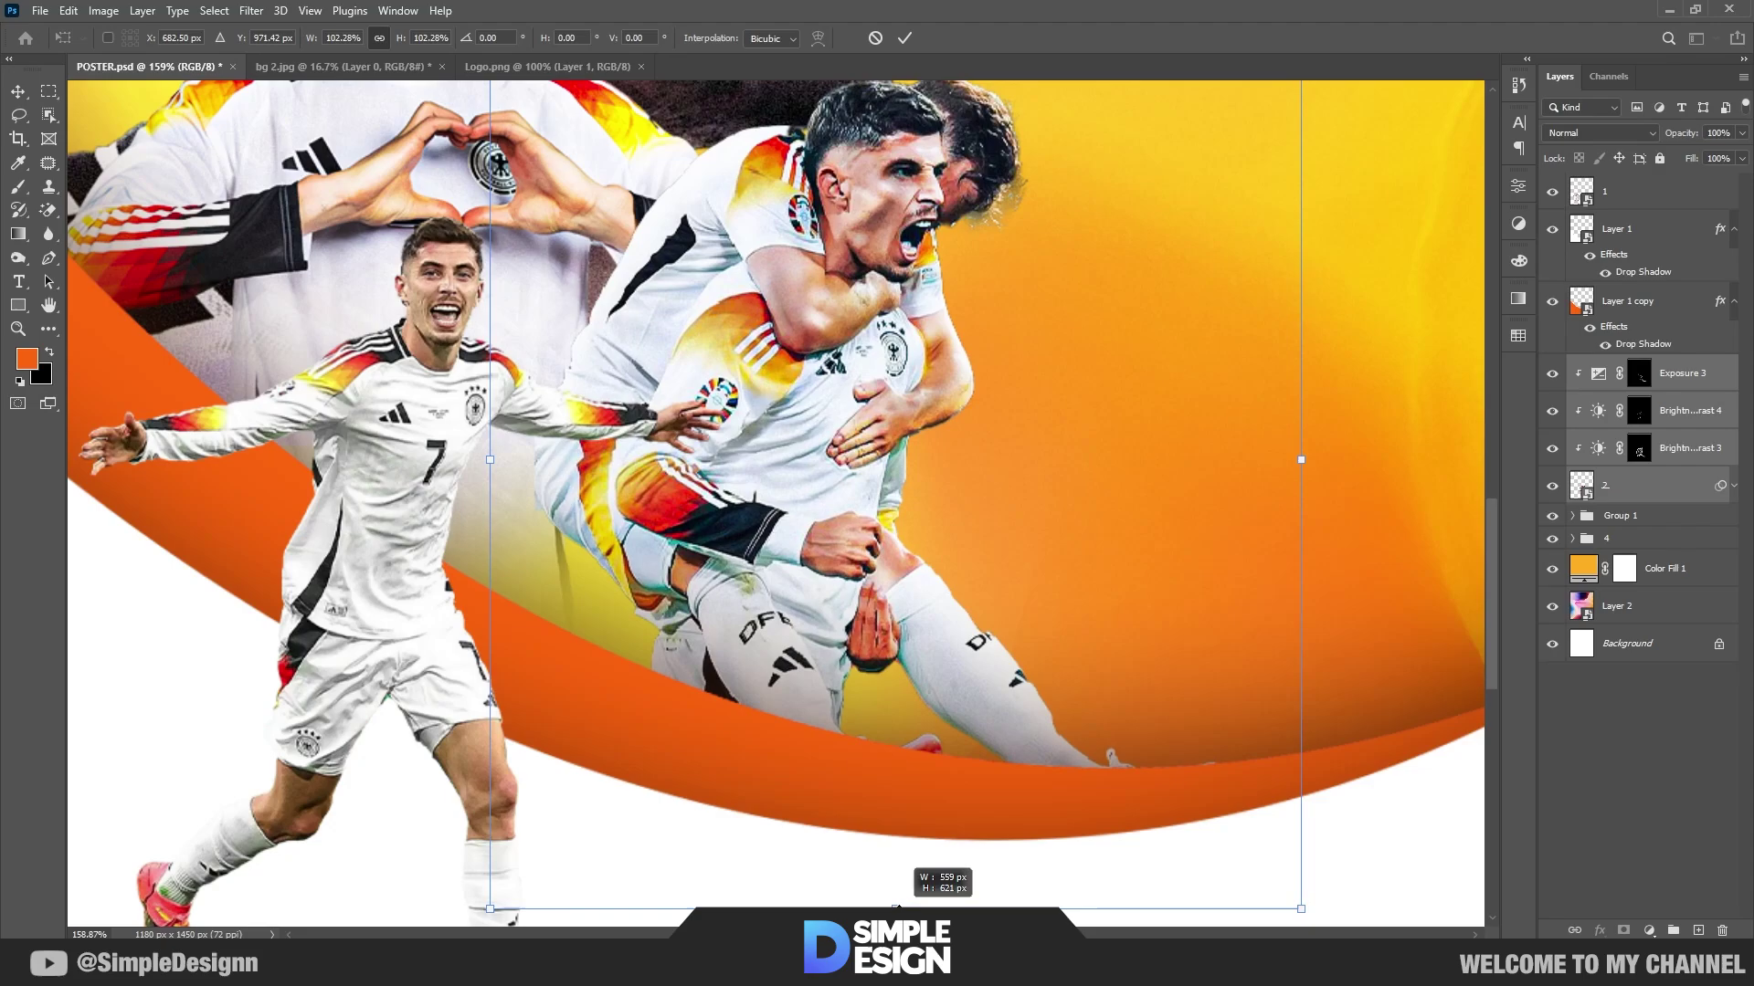
click(18, 186)
scroll(954, 649, down, 3)
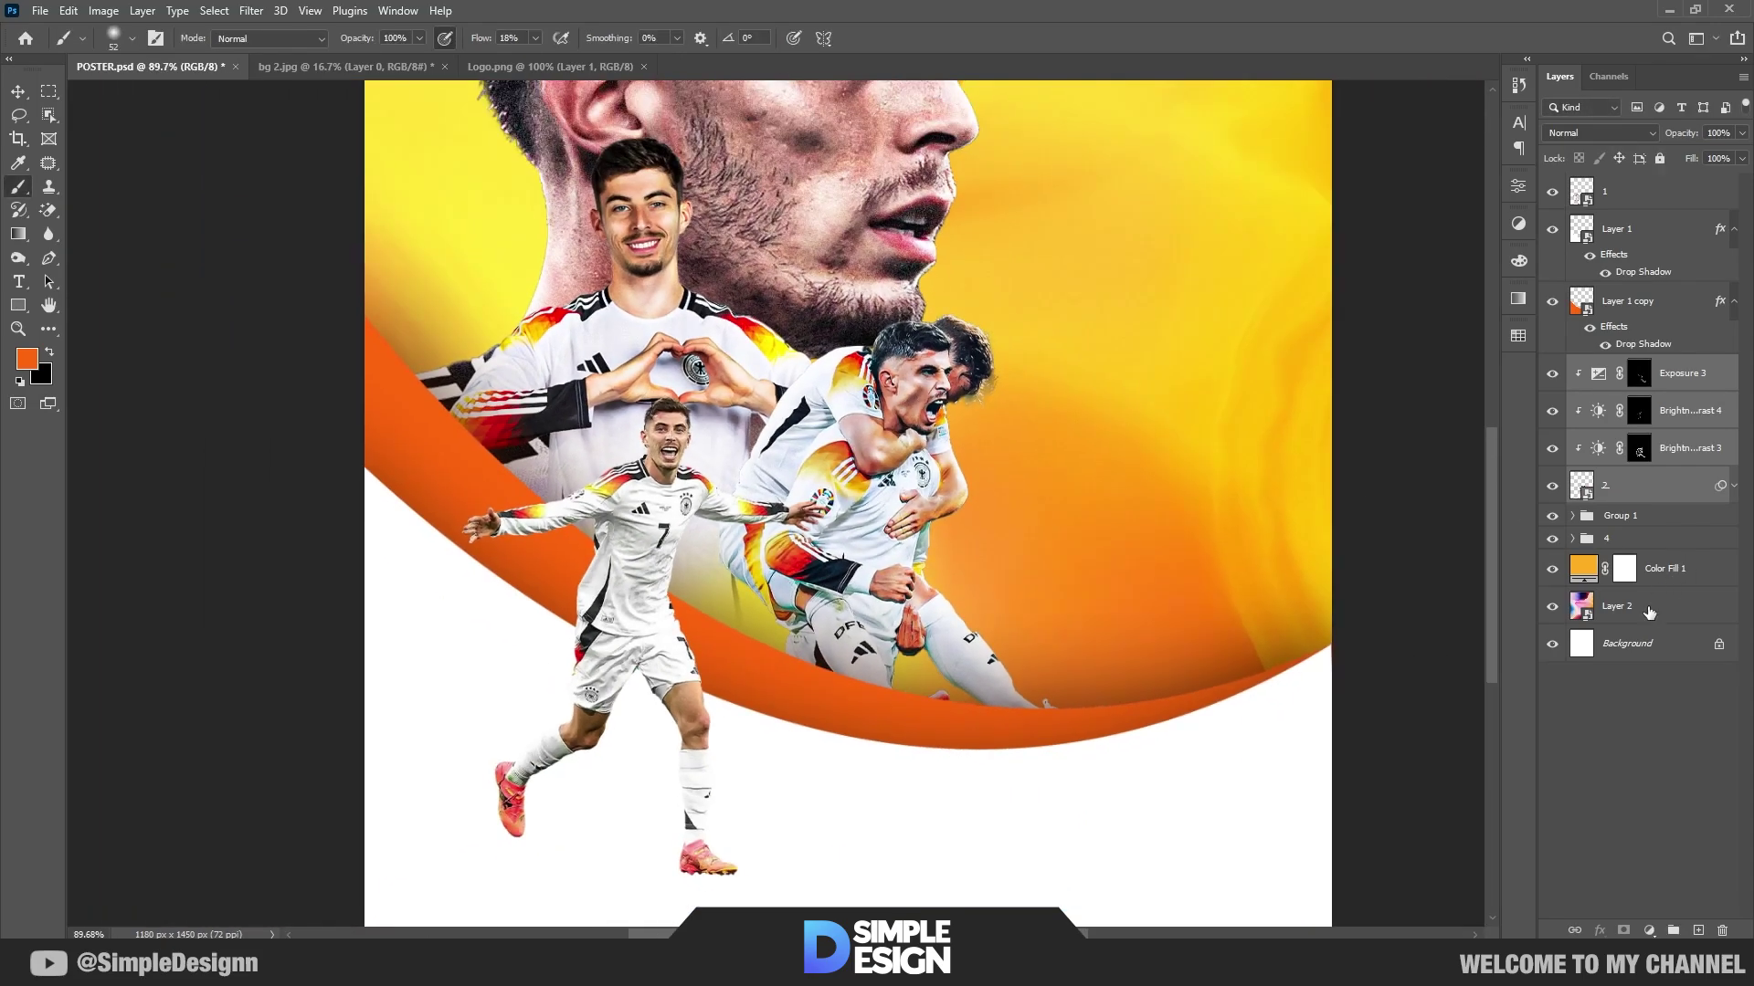
scroll(845, 334, up, 1)
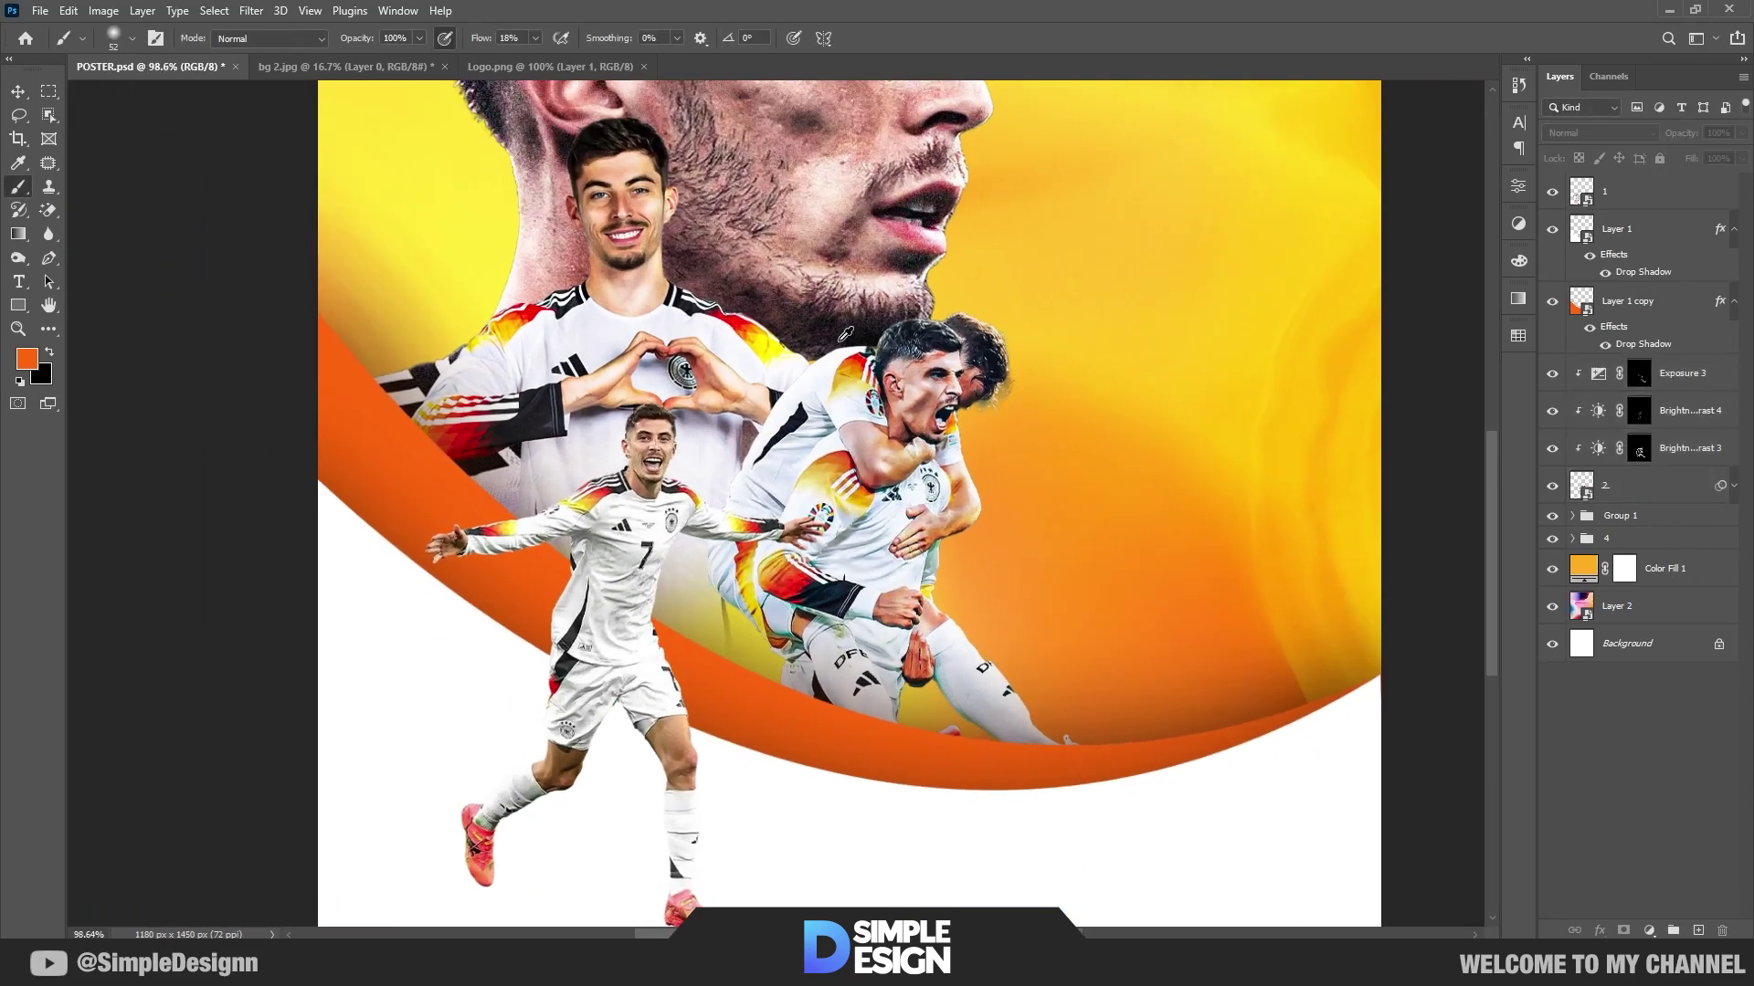
drag(862, 334, 889, 380)
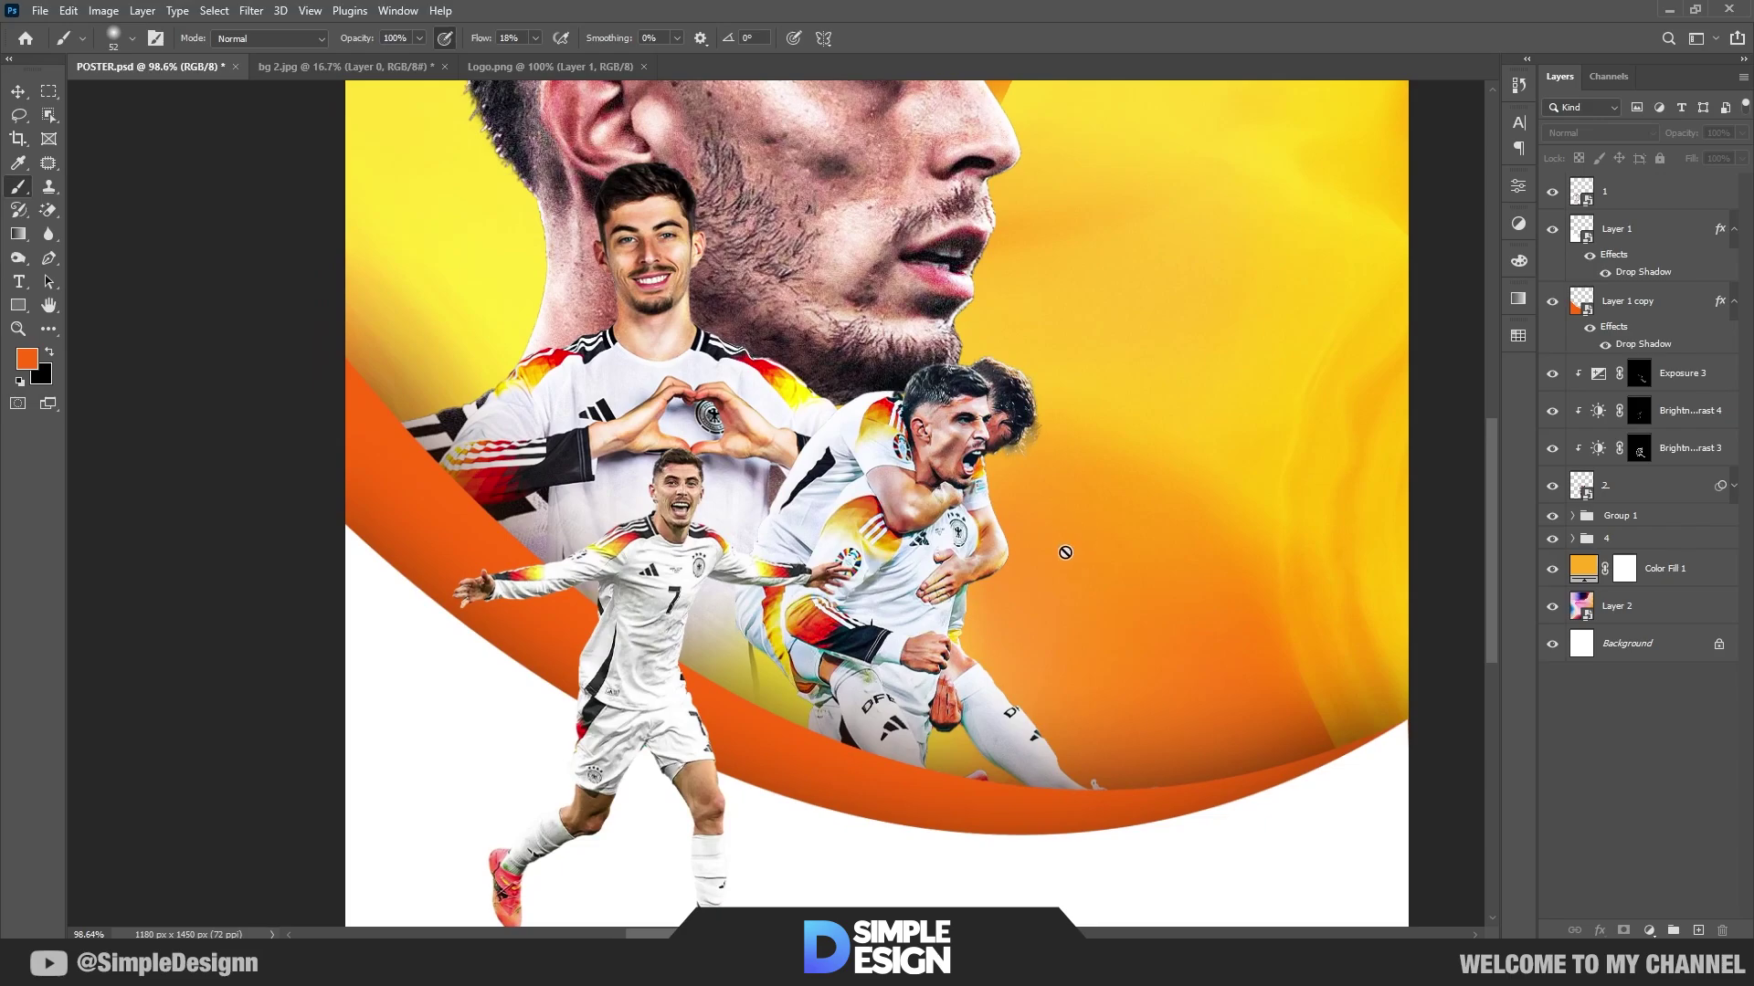
scroll(603, 224, up, 7)
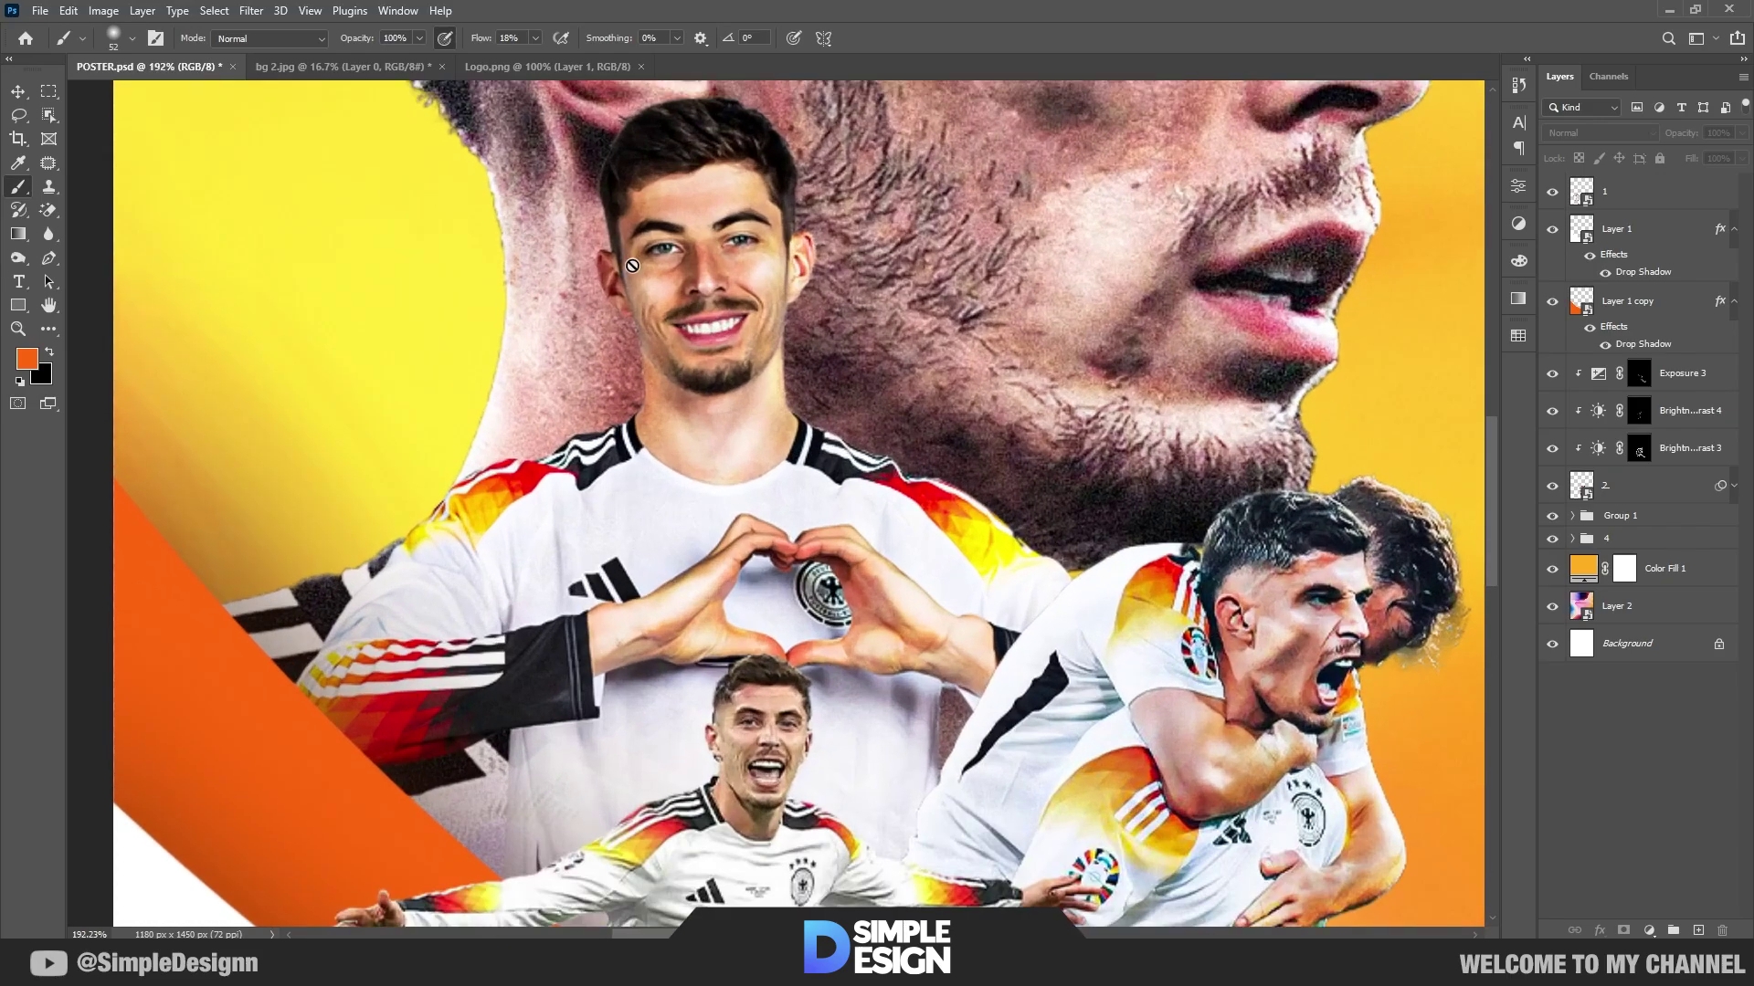
Step: Set the heart-hands player's Camera Raw Contrast to +36 and Clarity to +43
key(v)
click(708, 292)
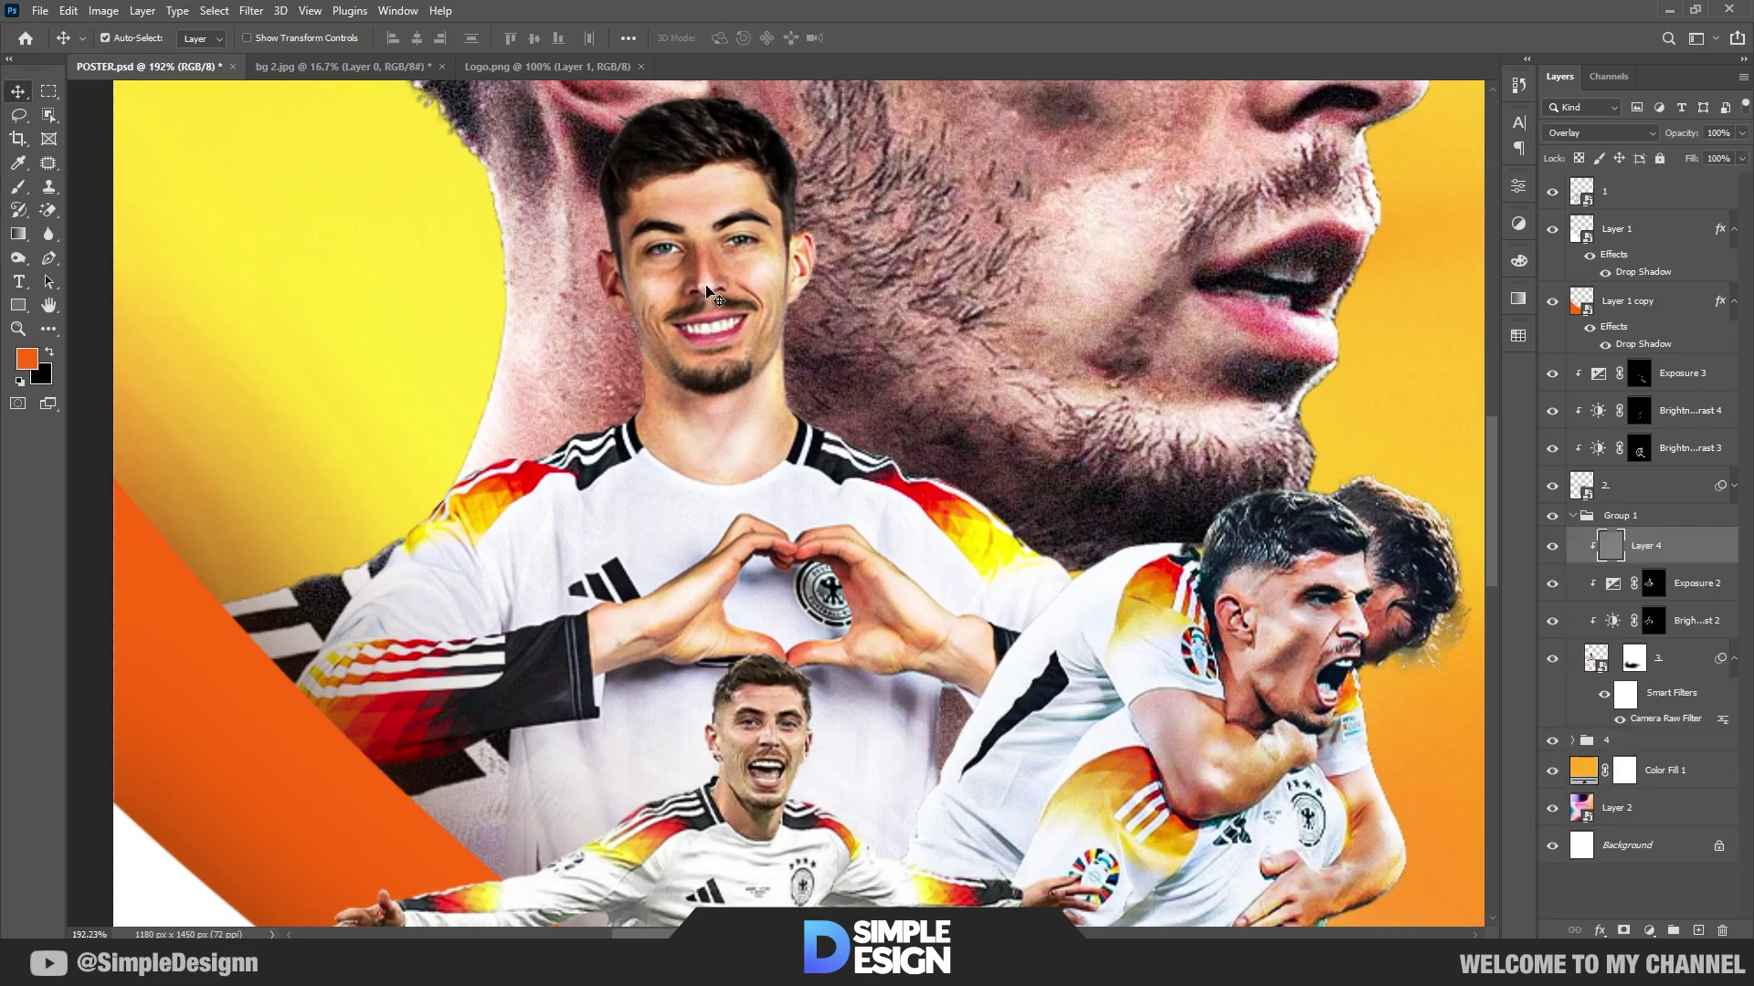
click(1669, 721)
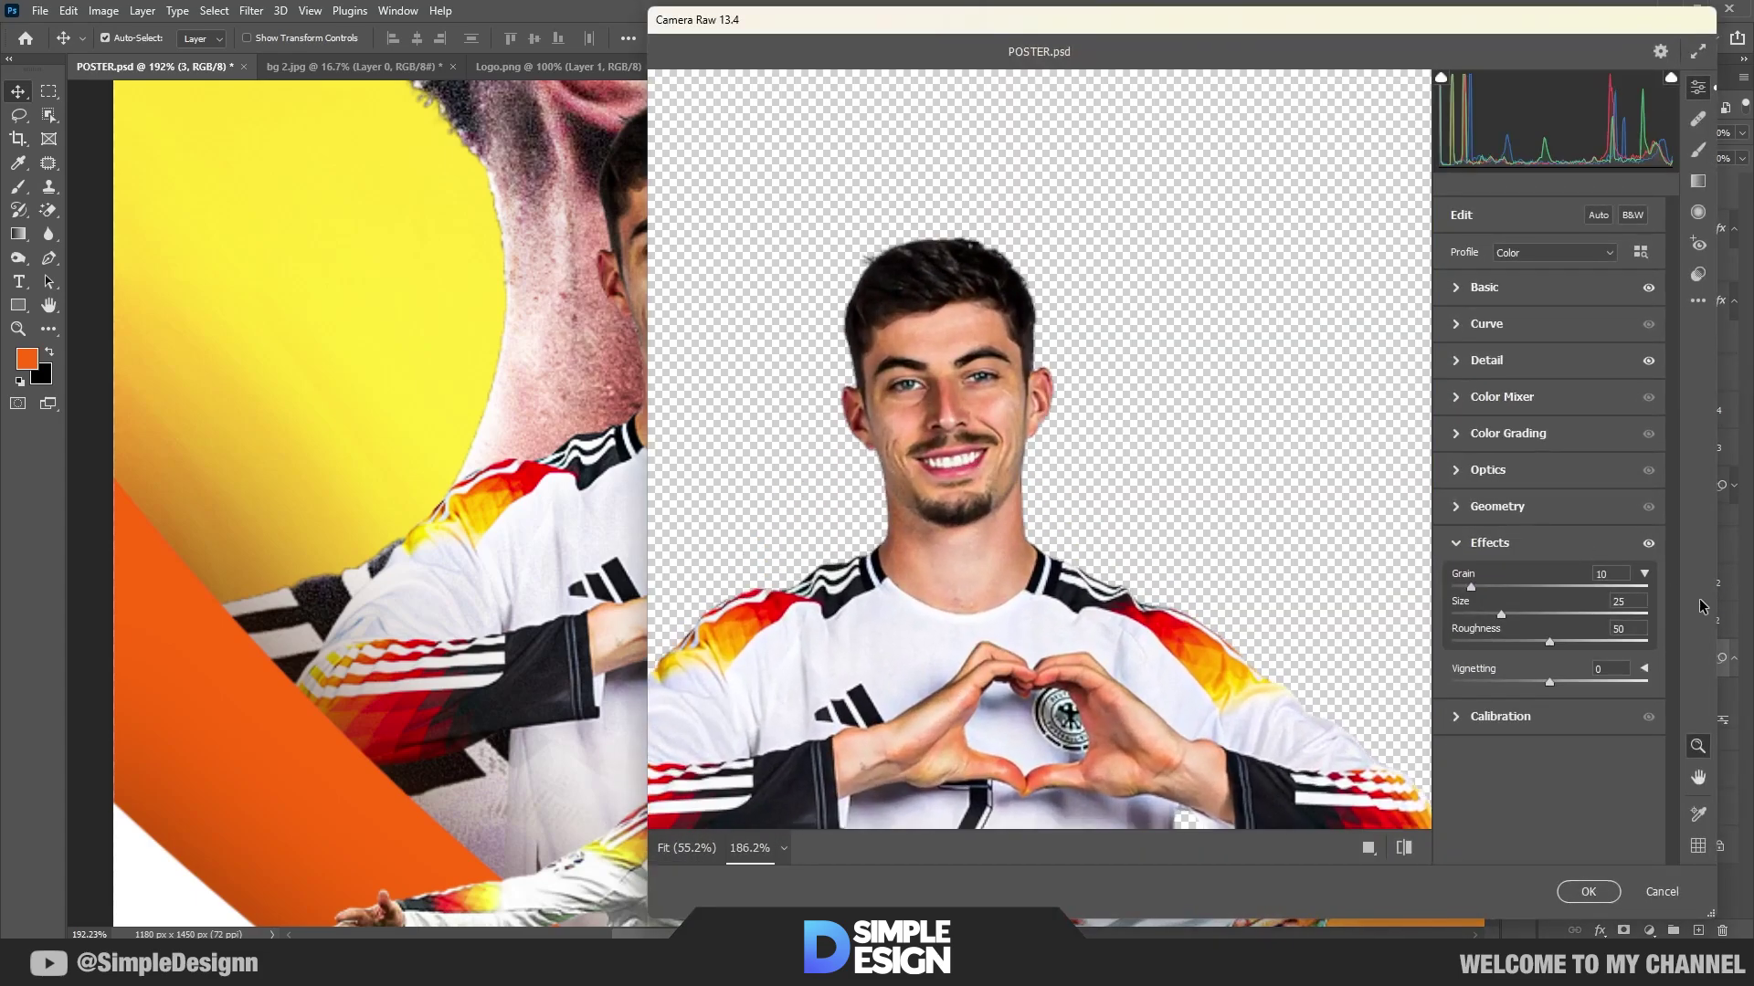
click(1463, 301)
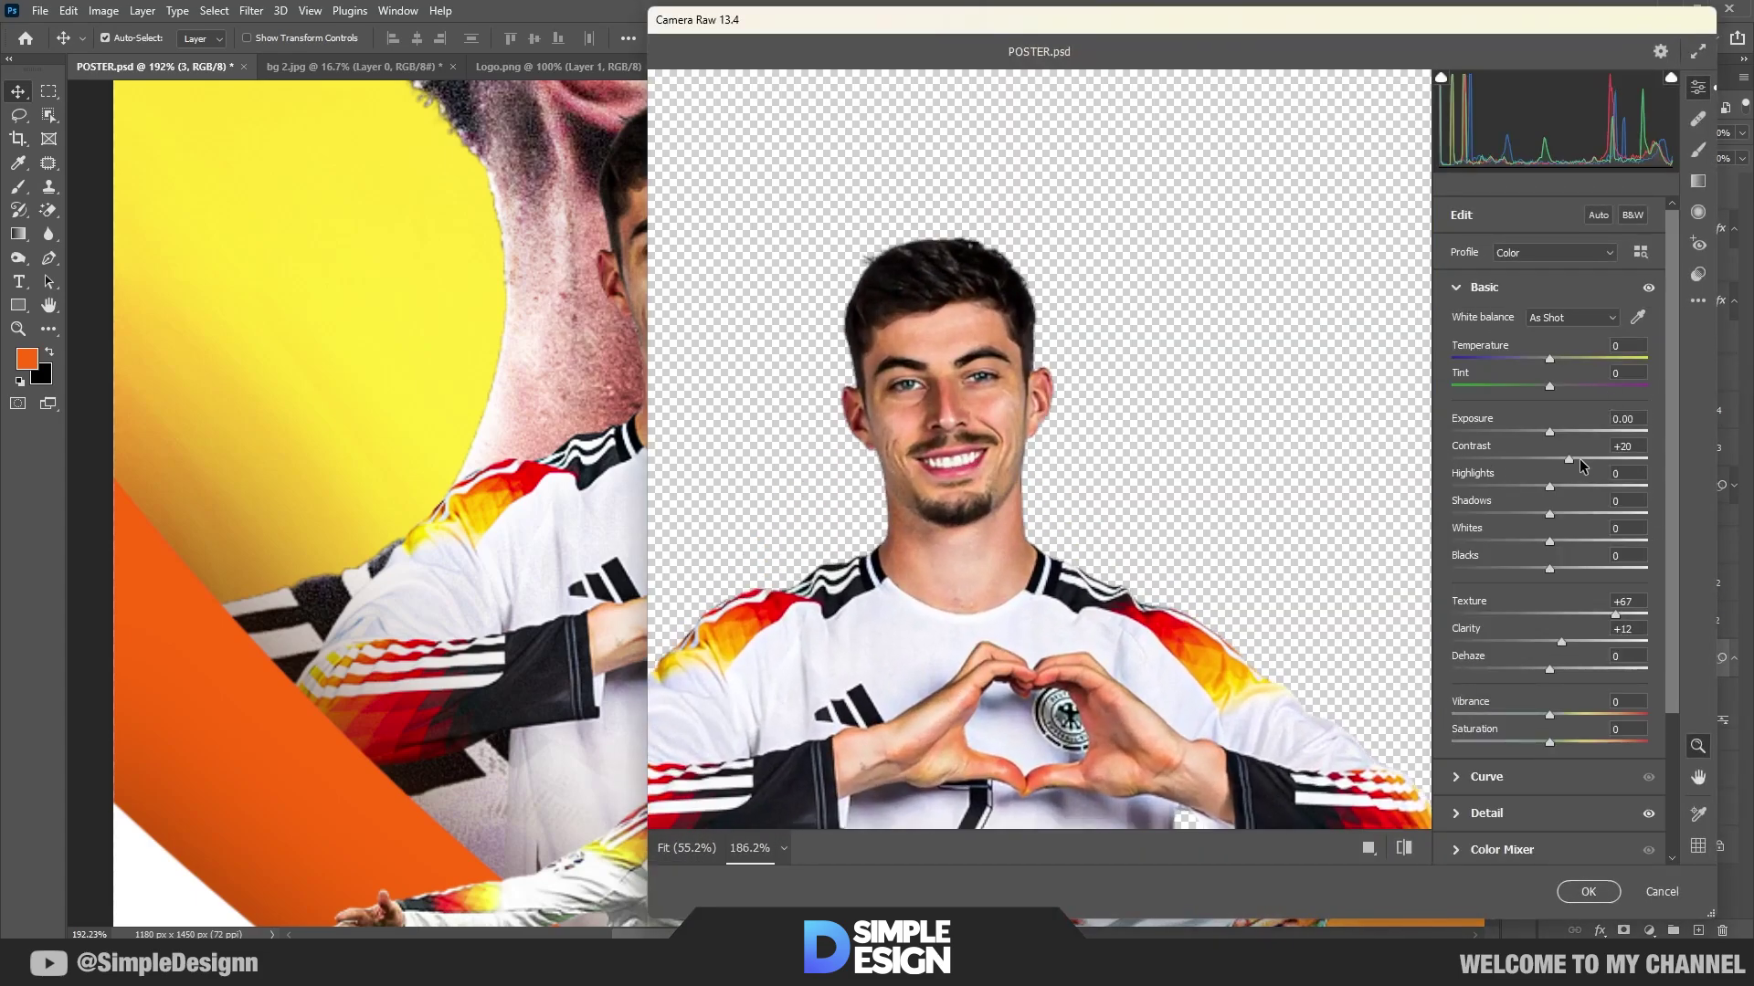
drag(1573, 467, 1589, 467)
scroll(1590, 512, down, 3)
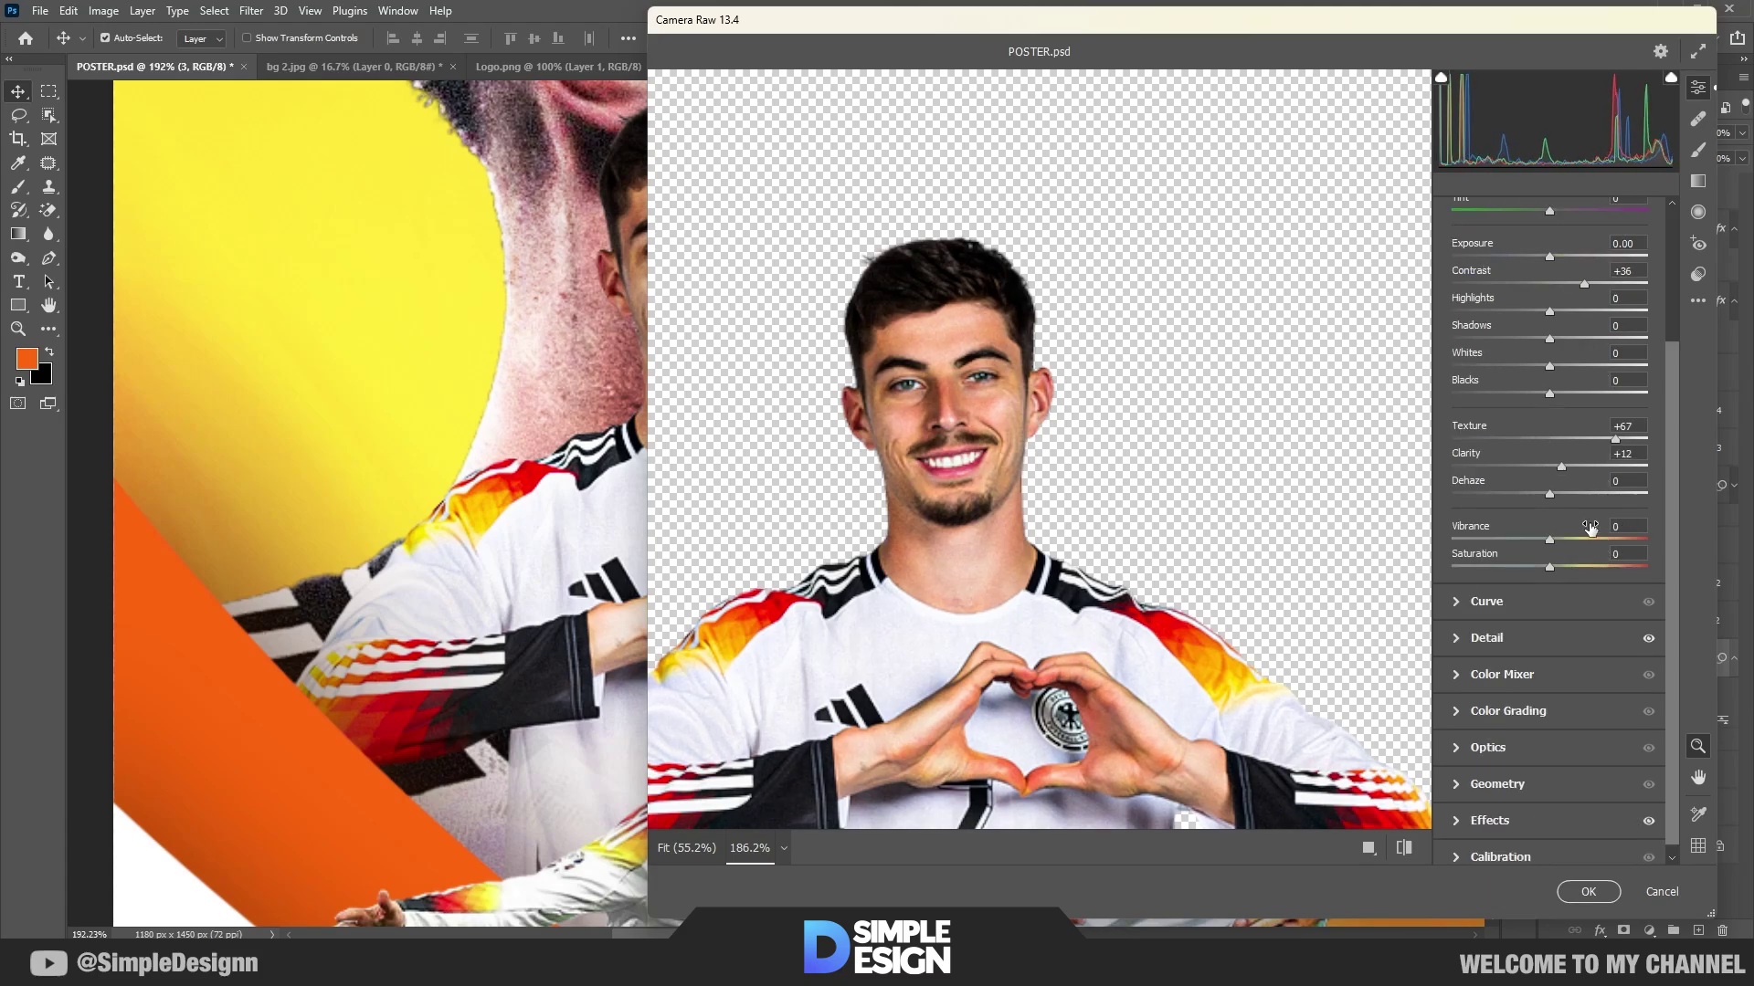
drag(1562, 469, 1577, 472)
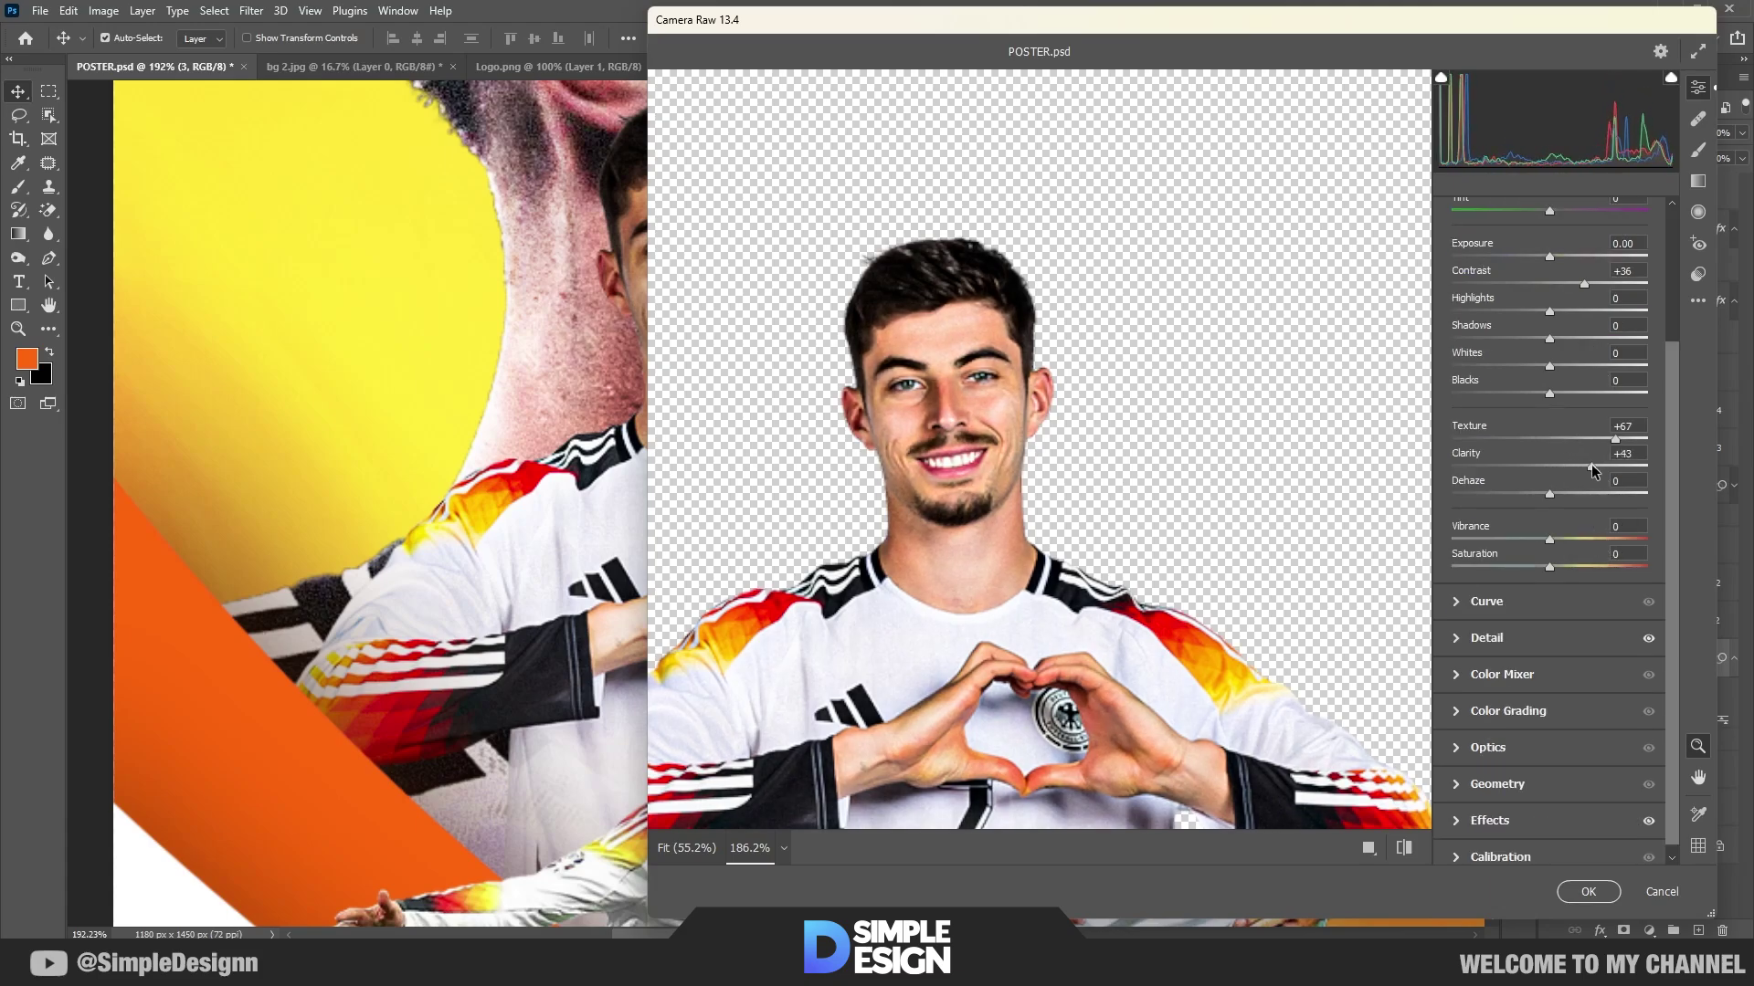
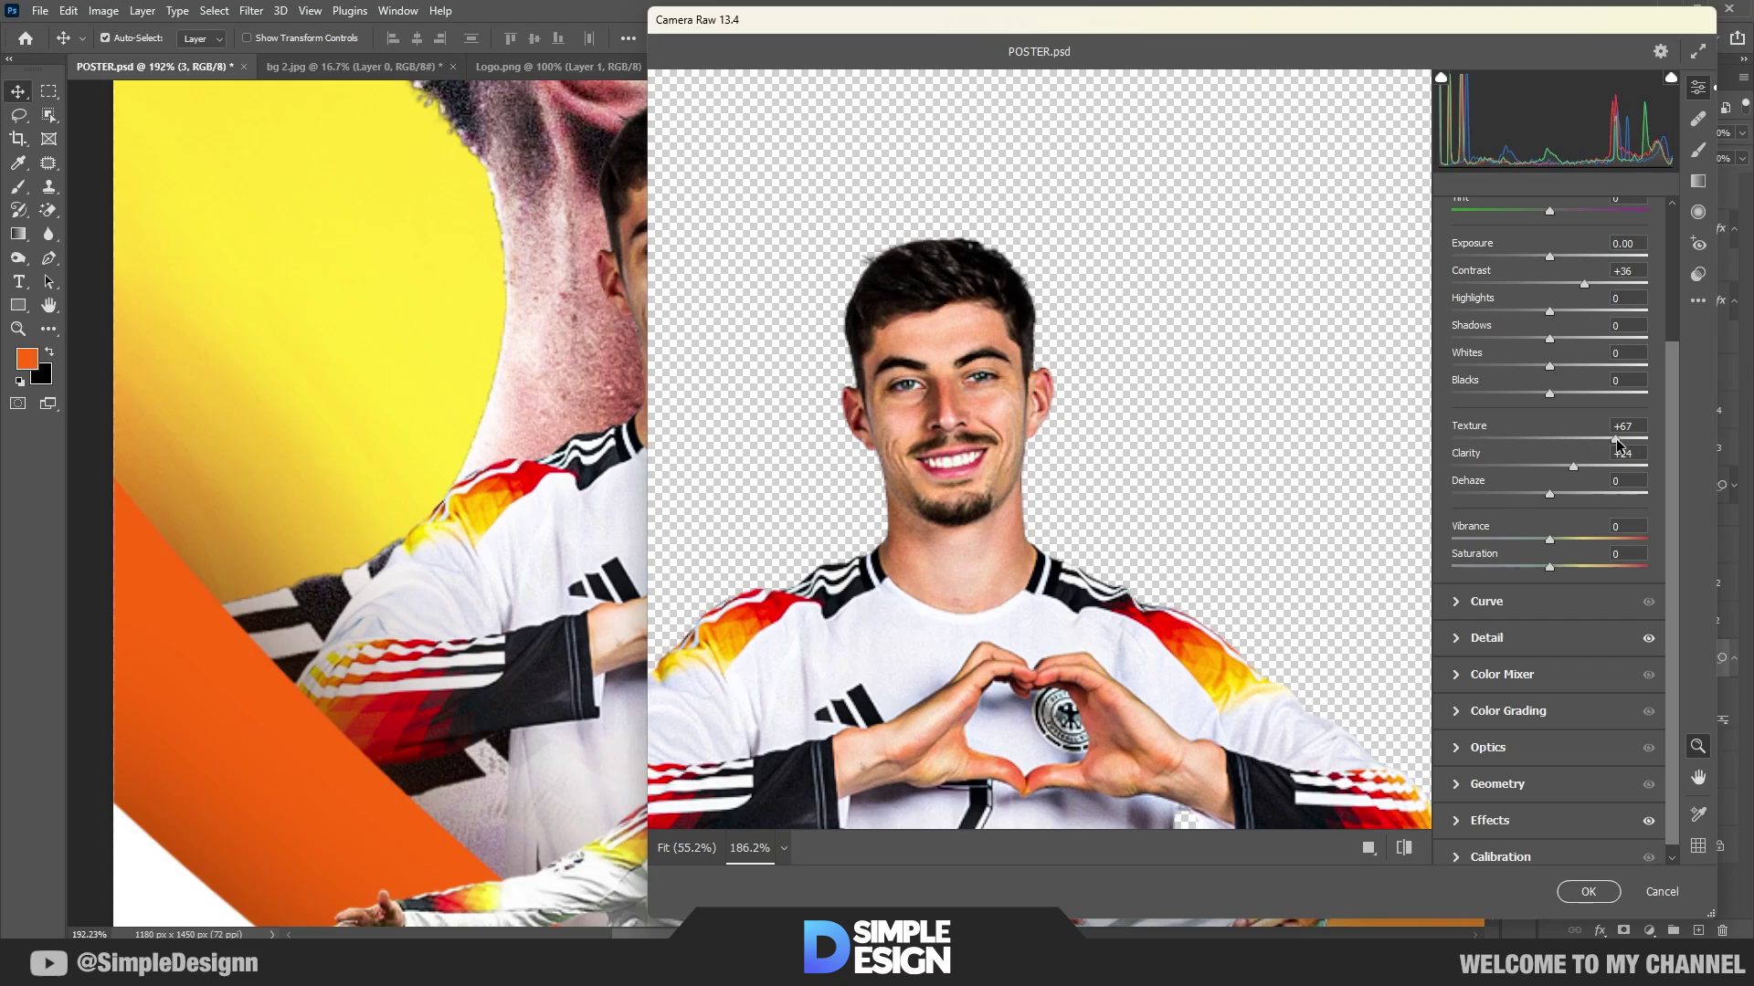
Step: Grade the heart-hands player in Camera Raw: noise reduction 39, more texture, darker shadows, whites +24
click(1463, 639)
drag(1514, 445, 1535, 445)
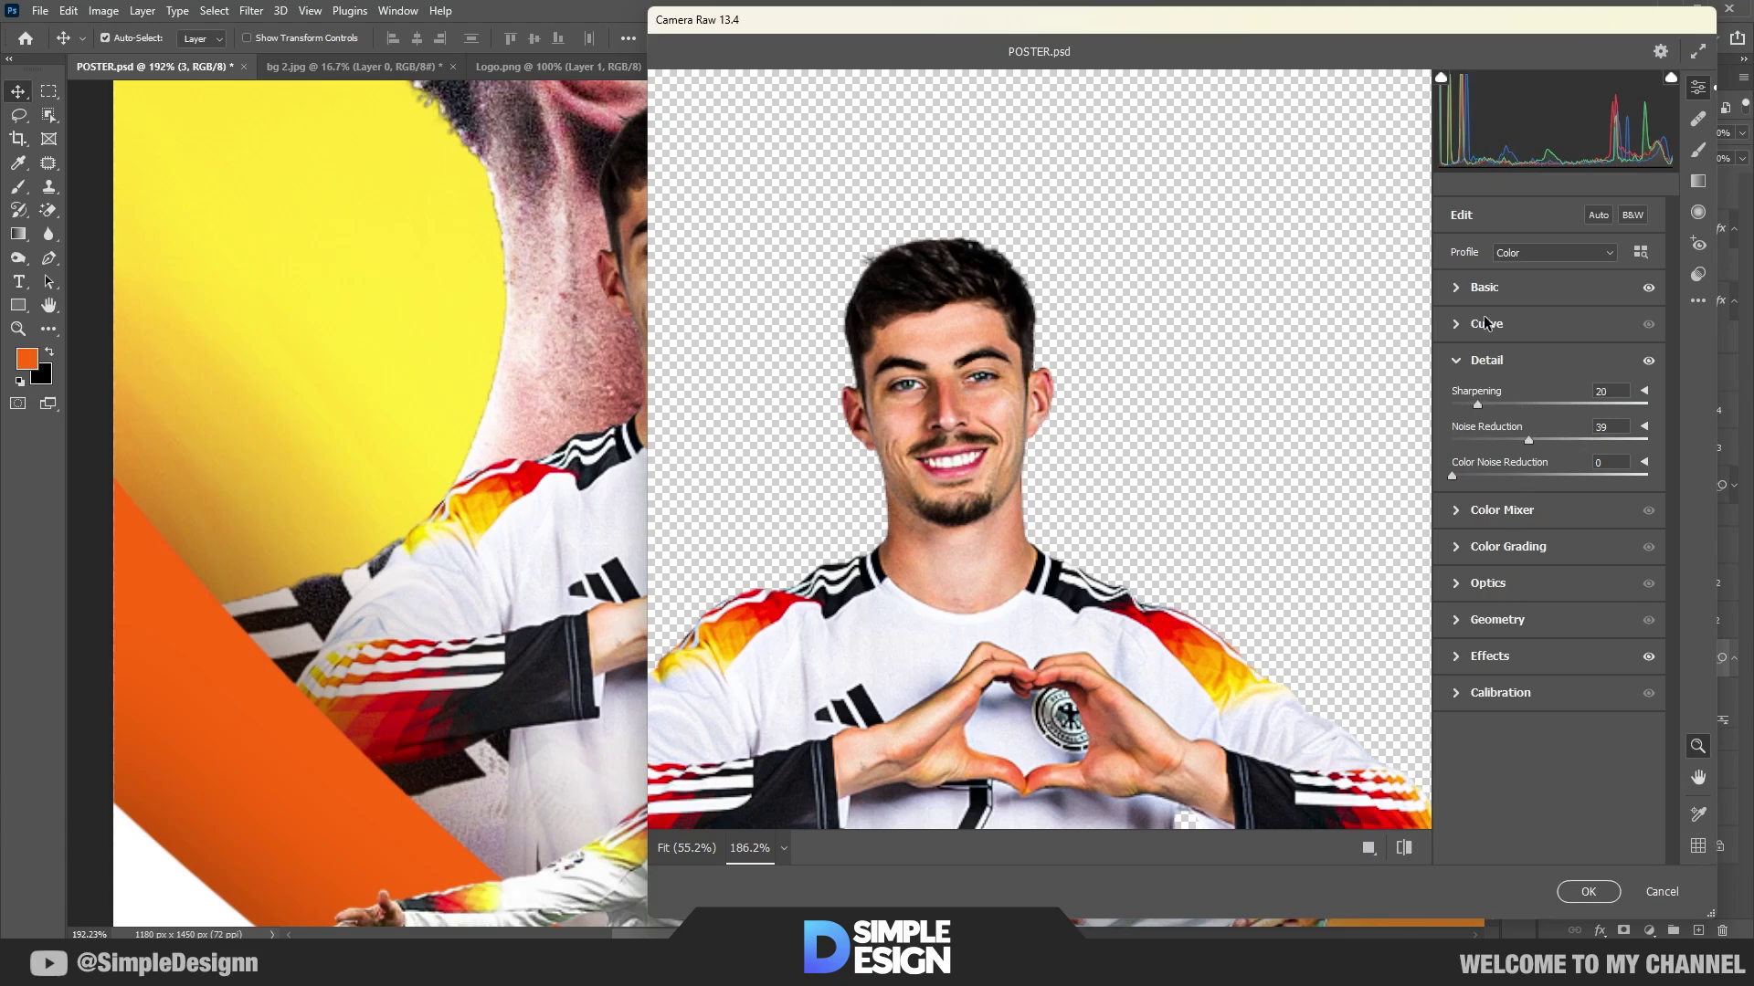
click(1462, 288)
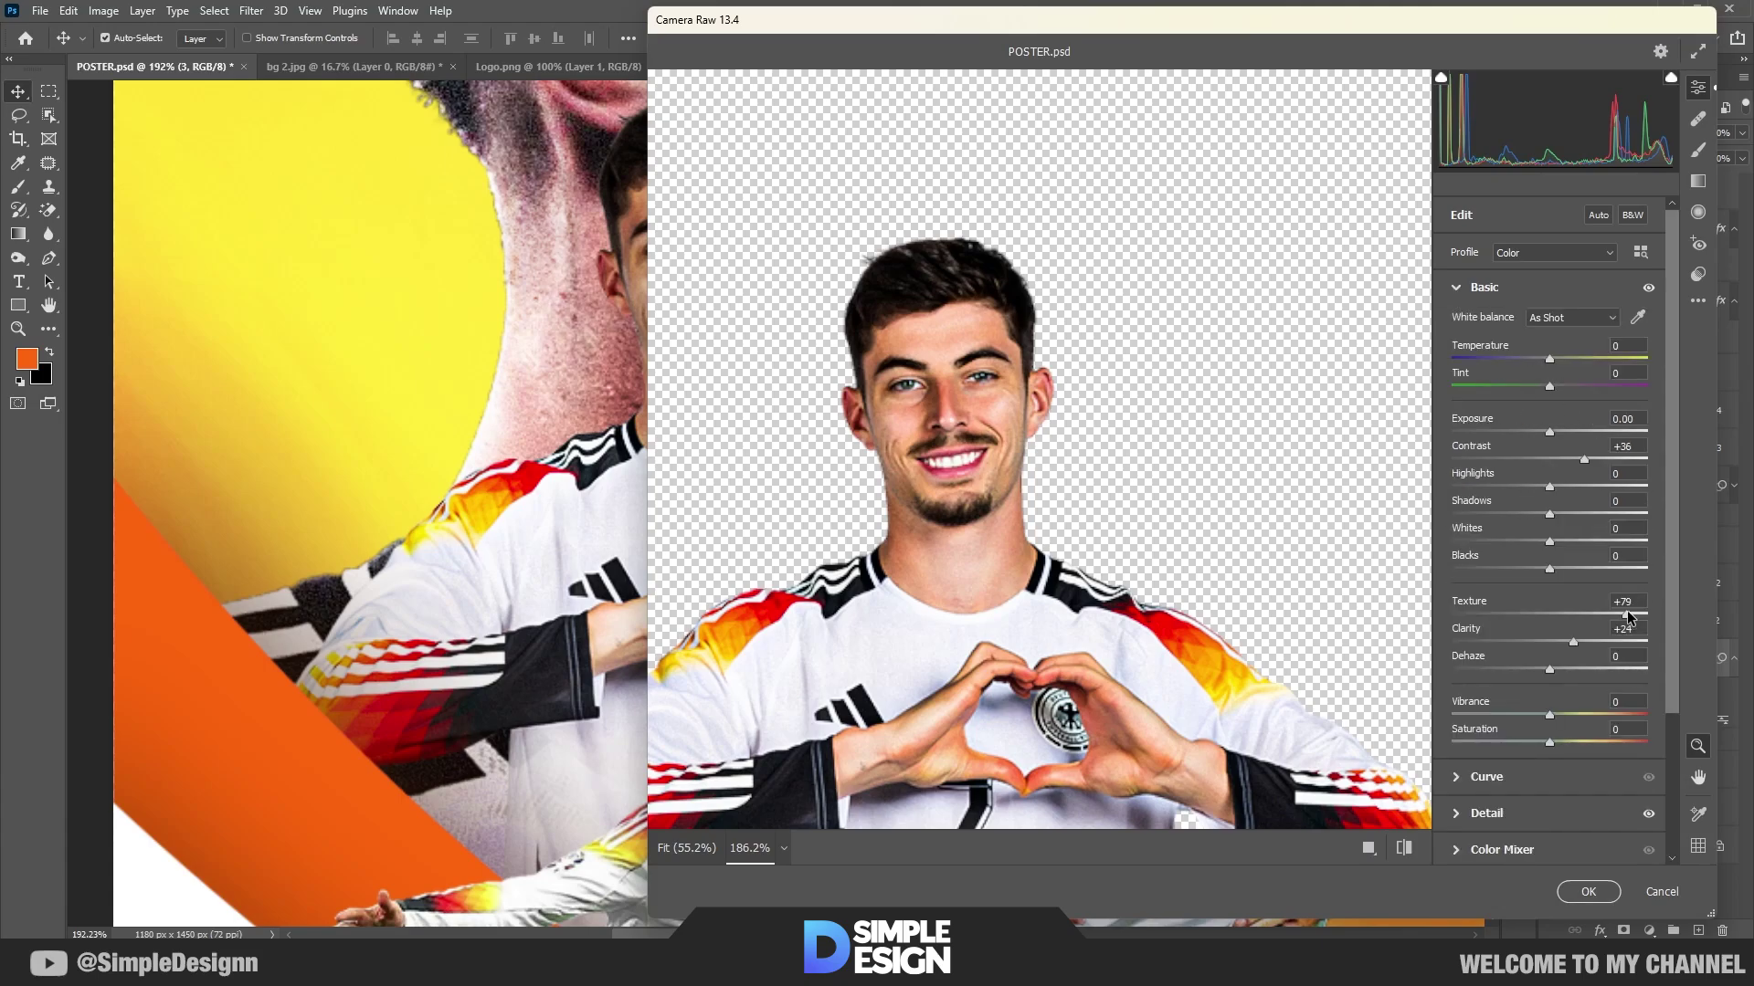
mouse_move(1613, 617)
mouse_down()
mouse_move(1649, 620)
mouse_move(1544, 642)
mouse_move(1576, 642)
mouse_up()
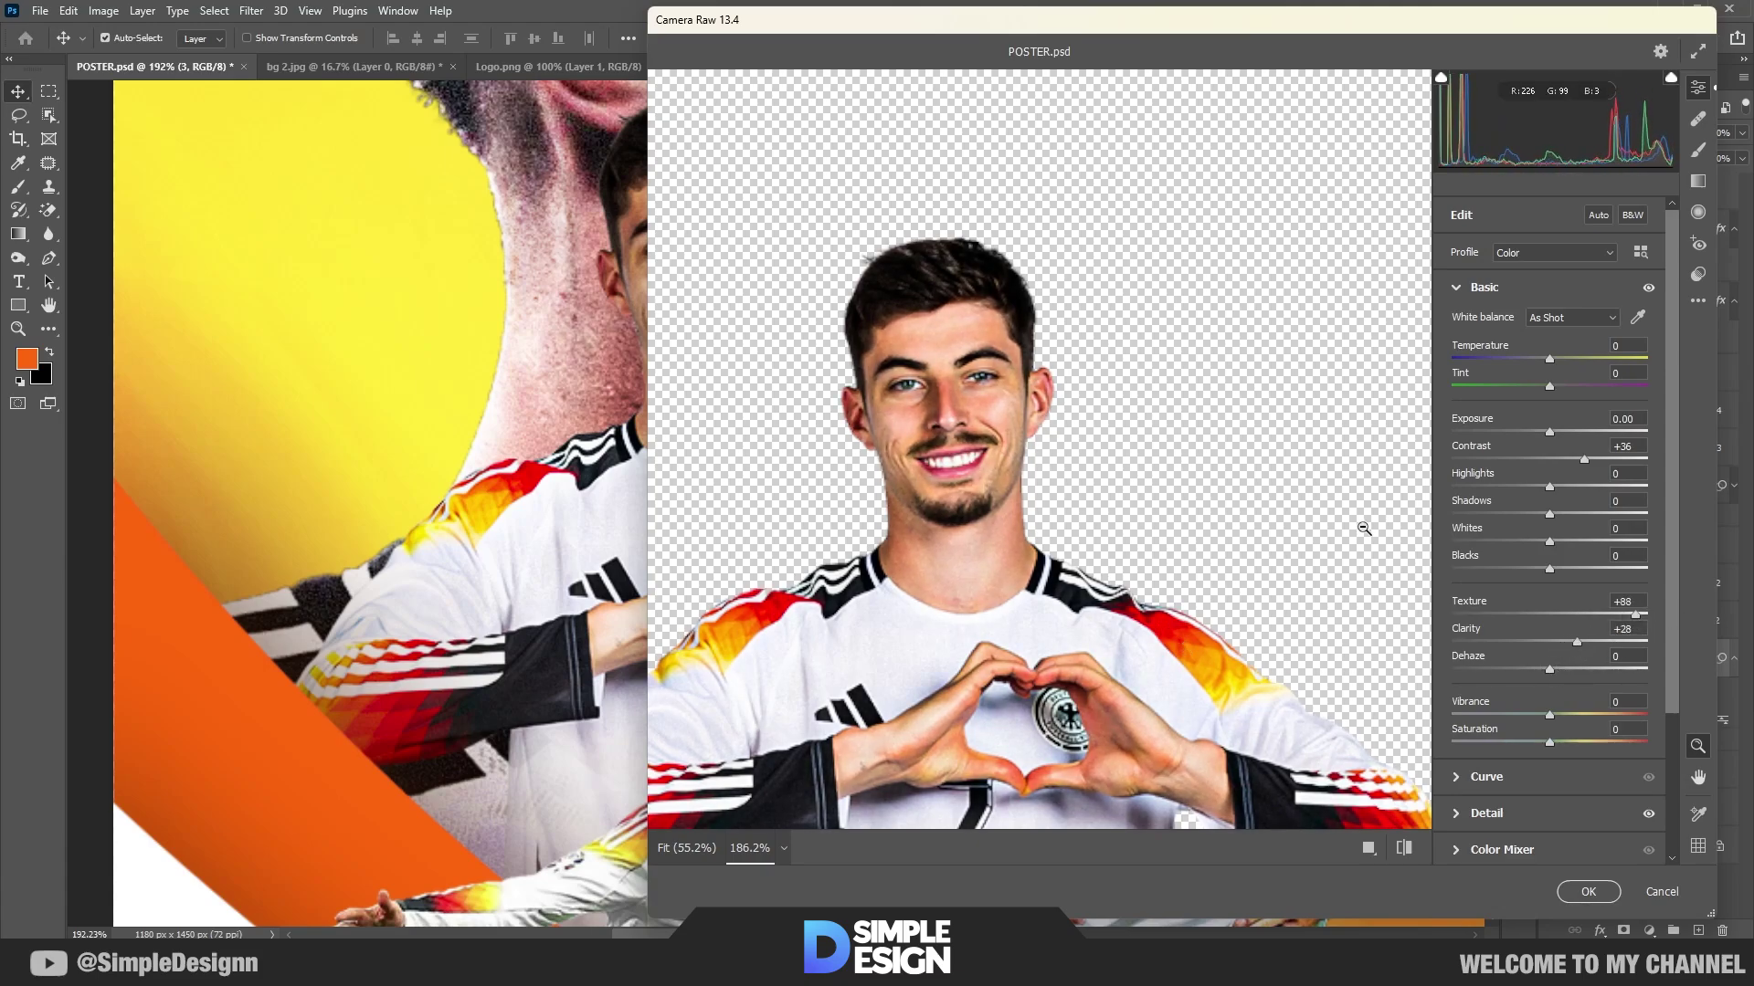
drag(1550, 515, 1540, 516)
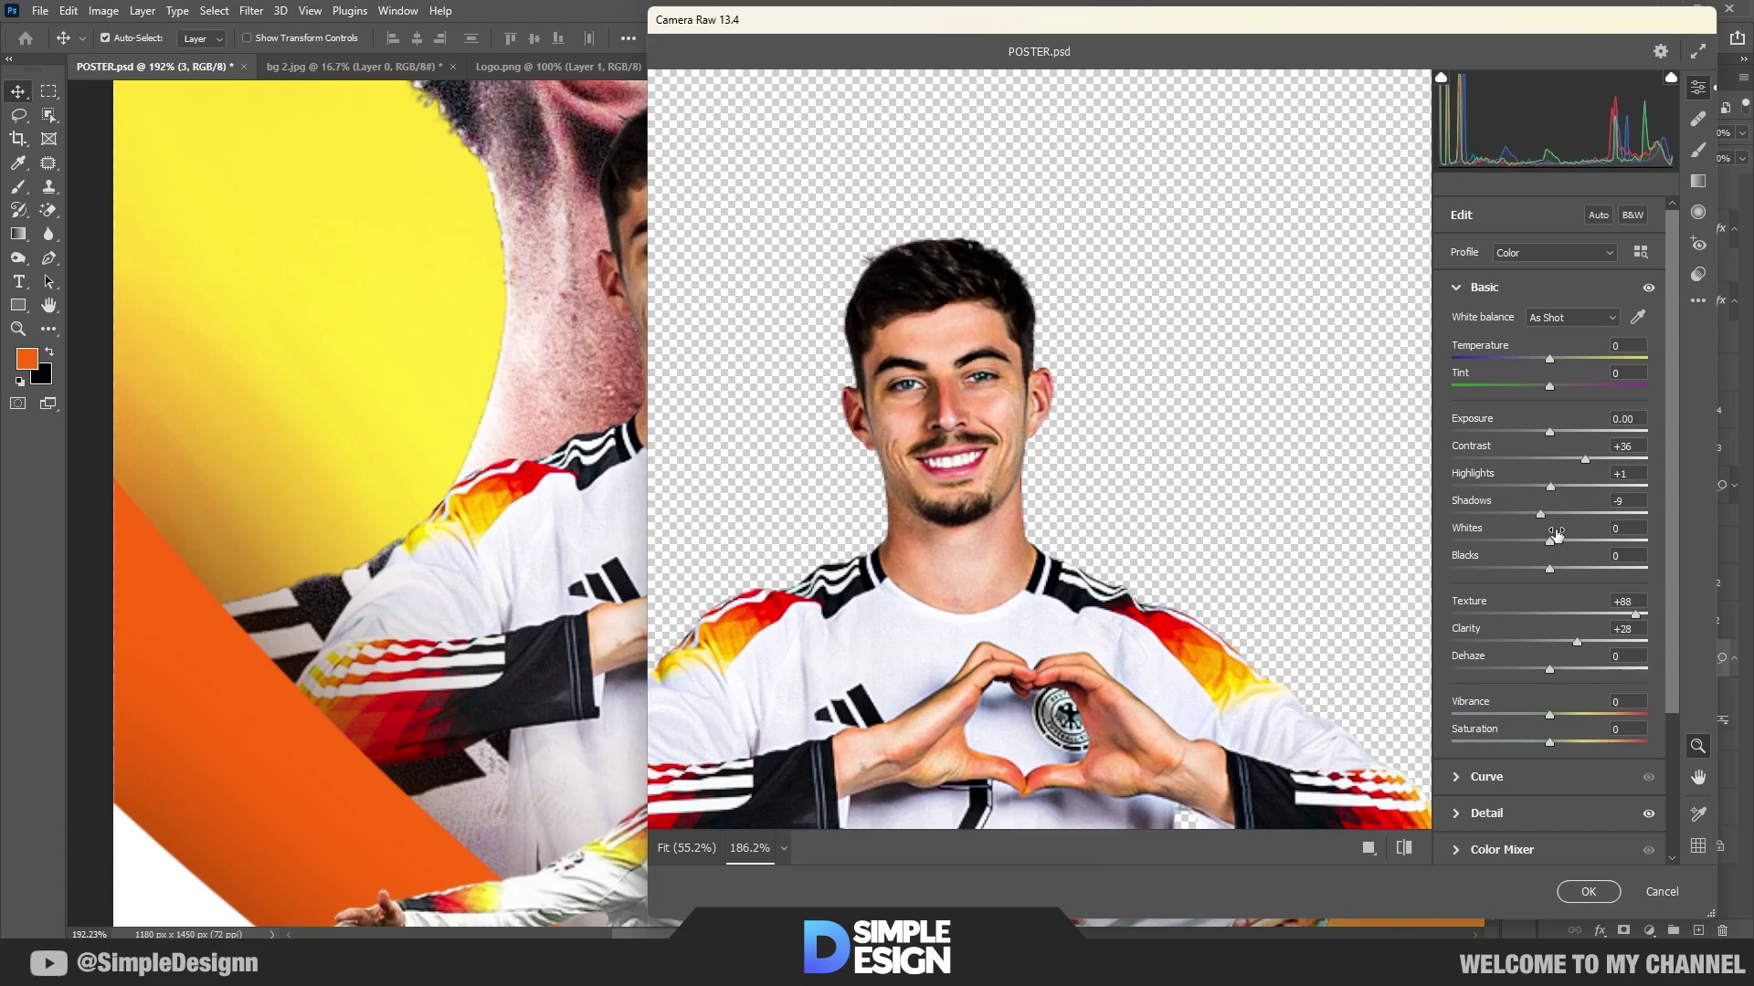
mouse_move(1550, 542)
mouse_down()
mouse_move(1573, 543)
mouse_move(1538, 570)
mouse_up()
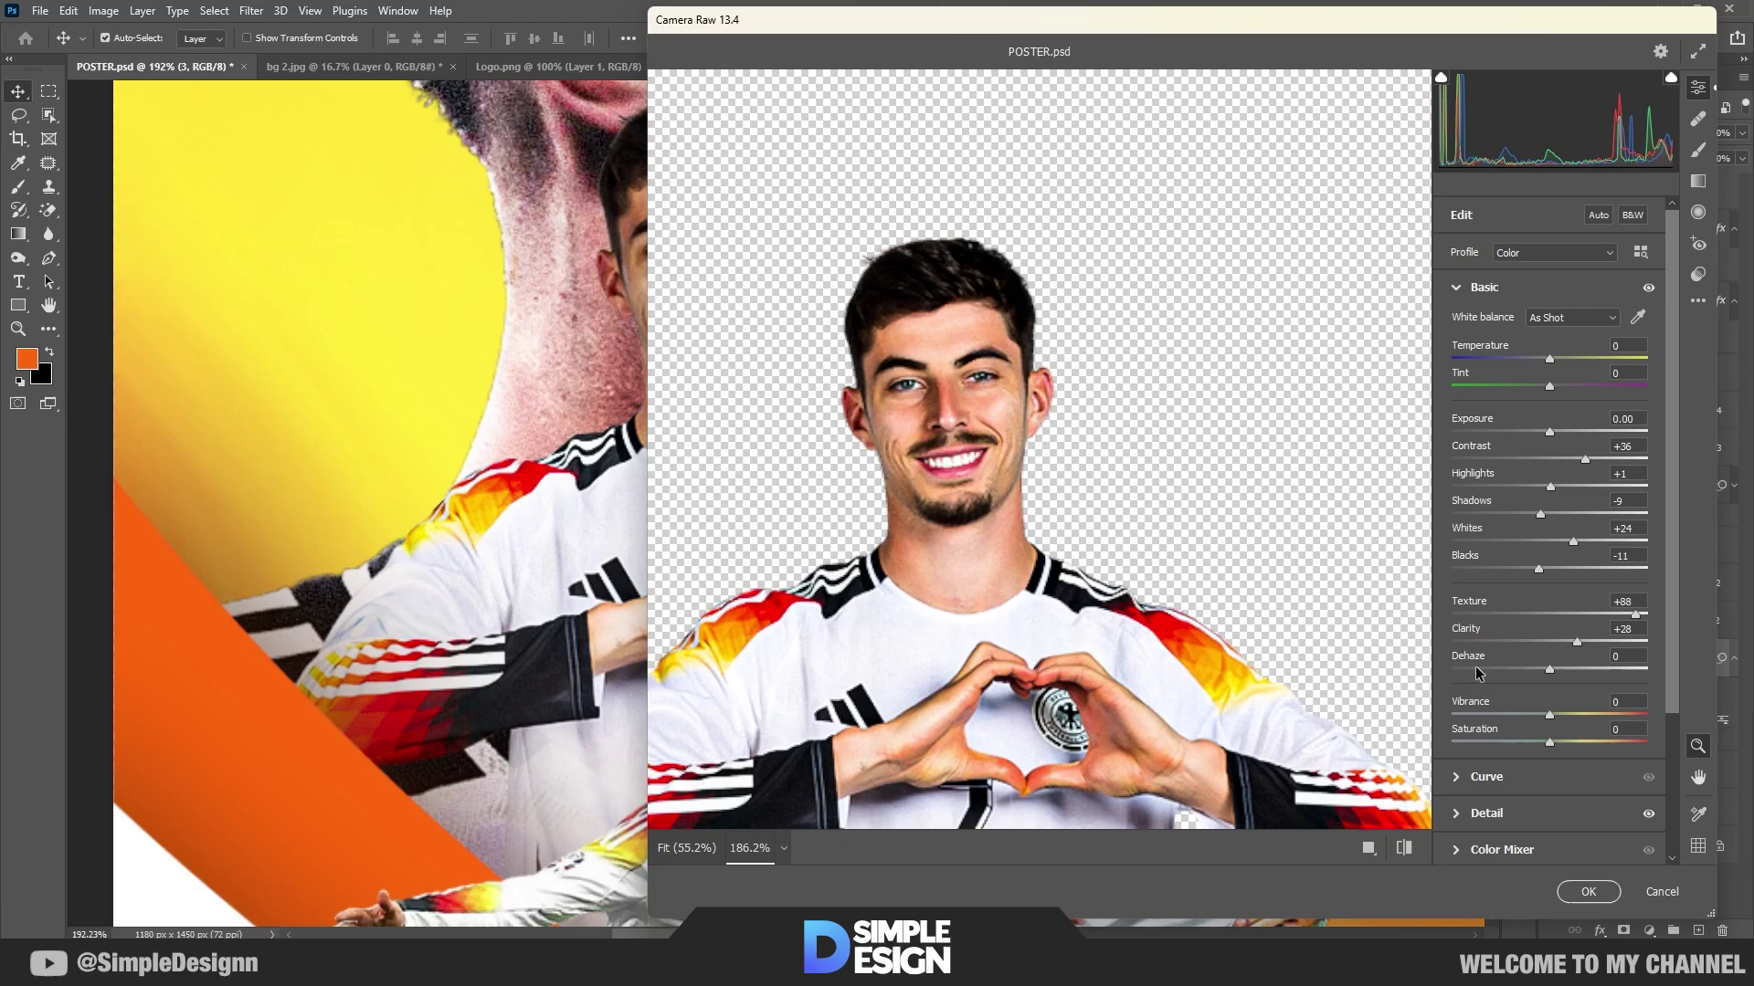
click(1580, 892)
Step: Group layer 2 with its Exposure and Brightness/Contrast adjustments into a folder named 2
scroll(728, 325, down, 5)
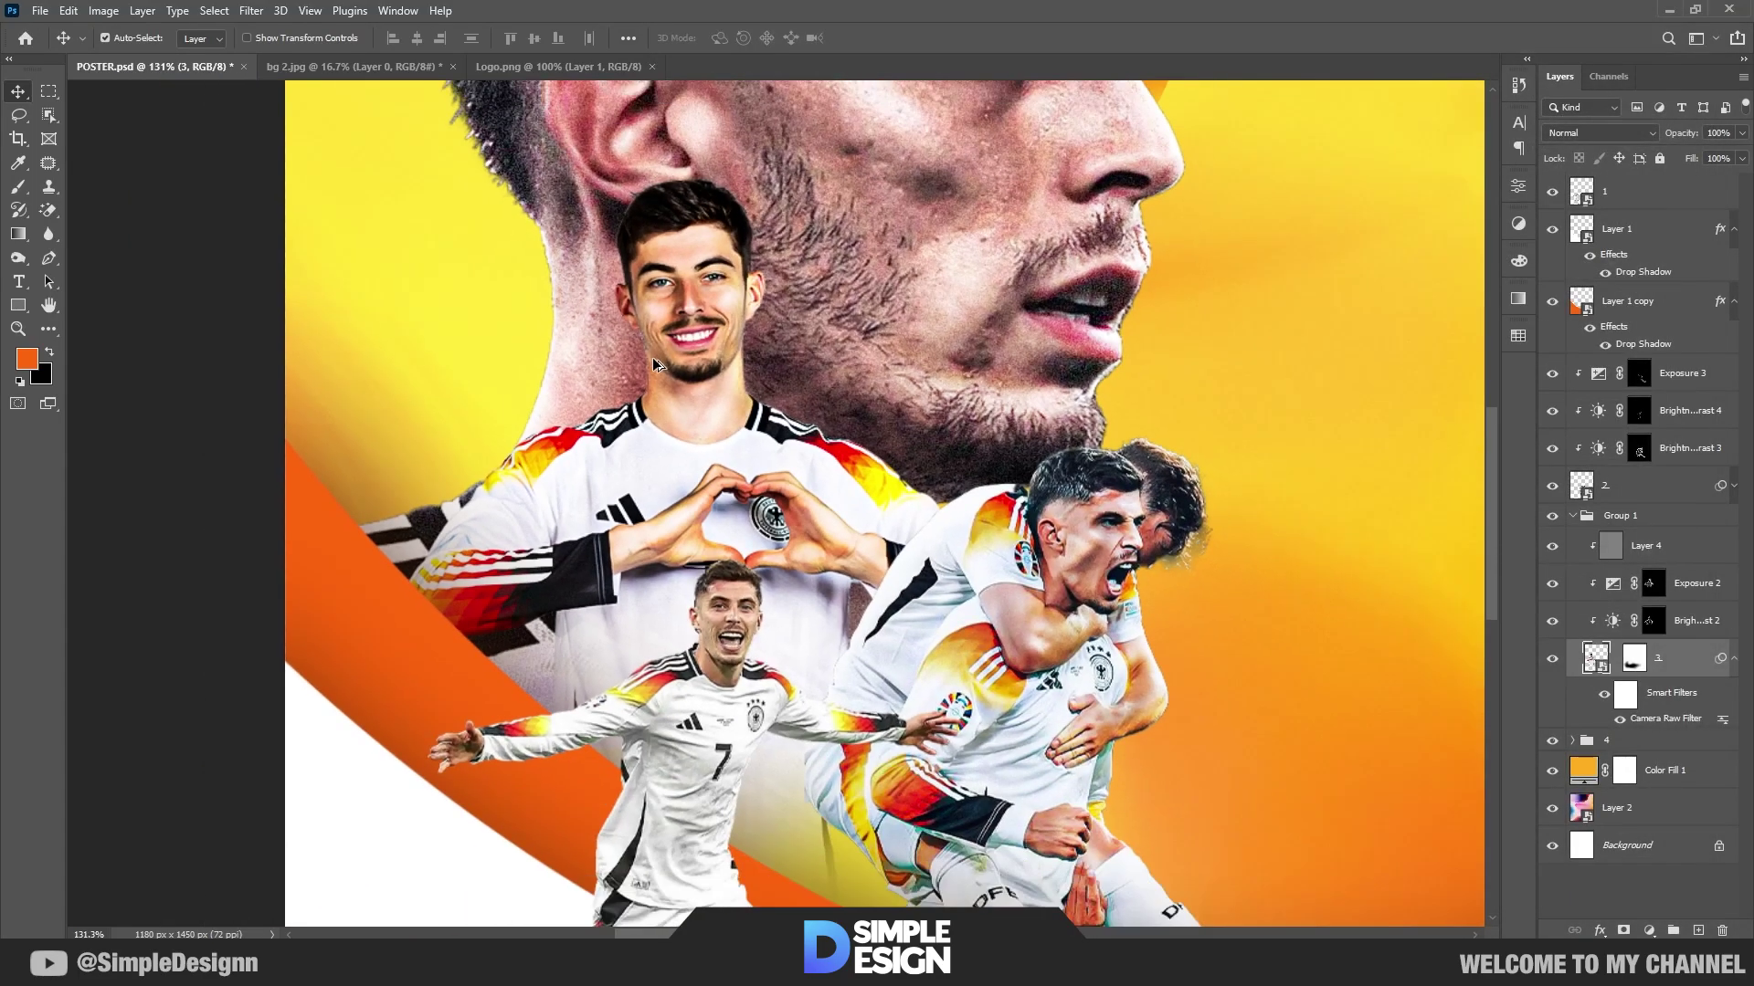
scroll(822, 419, down, 1)
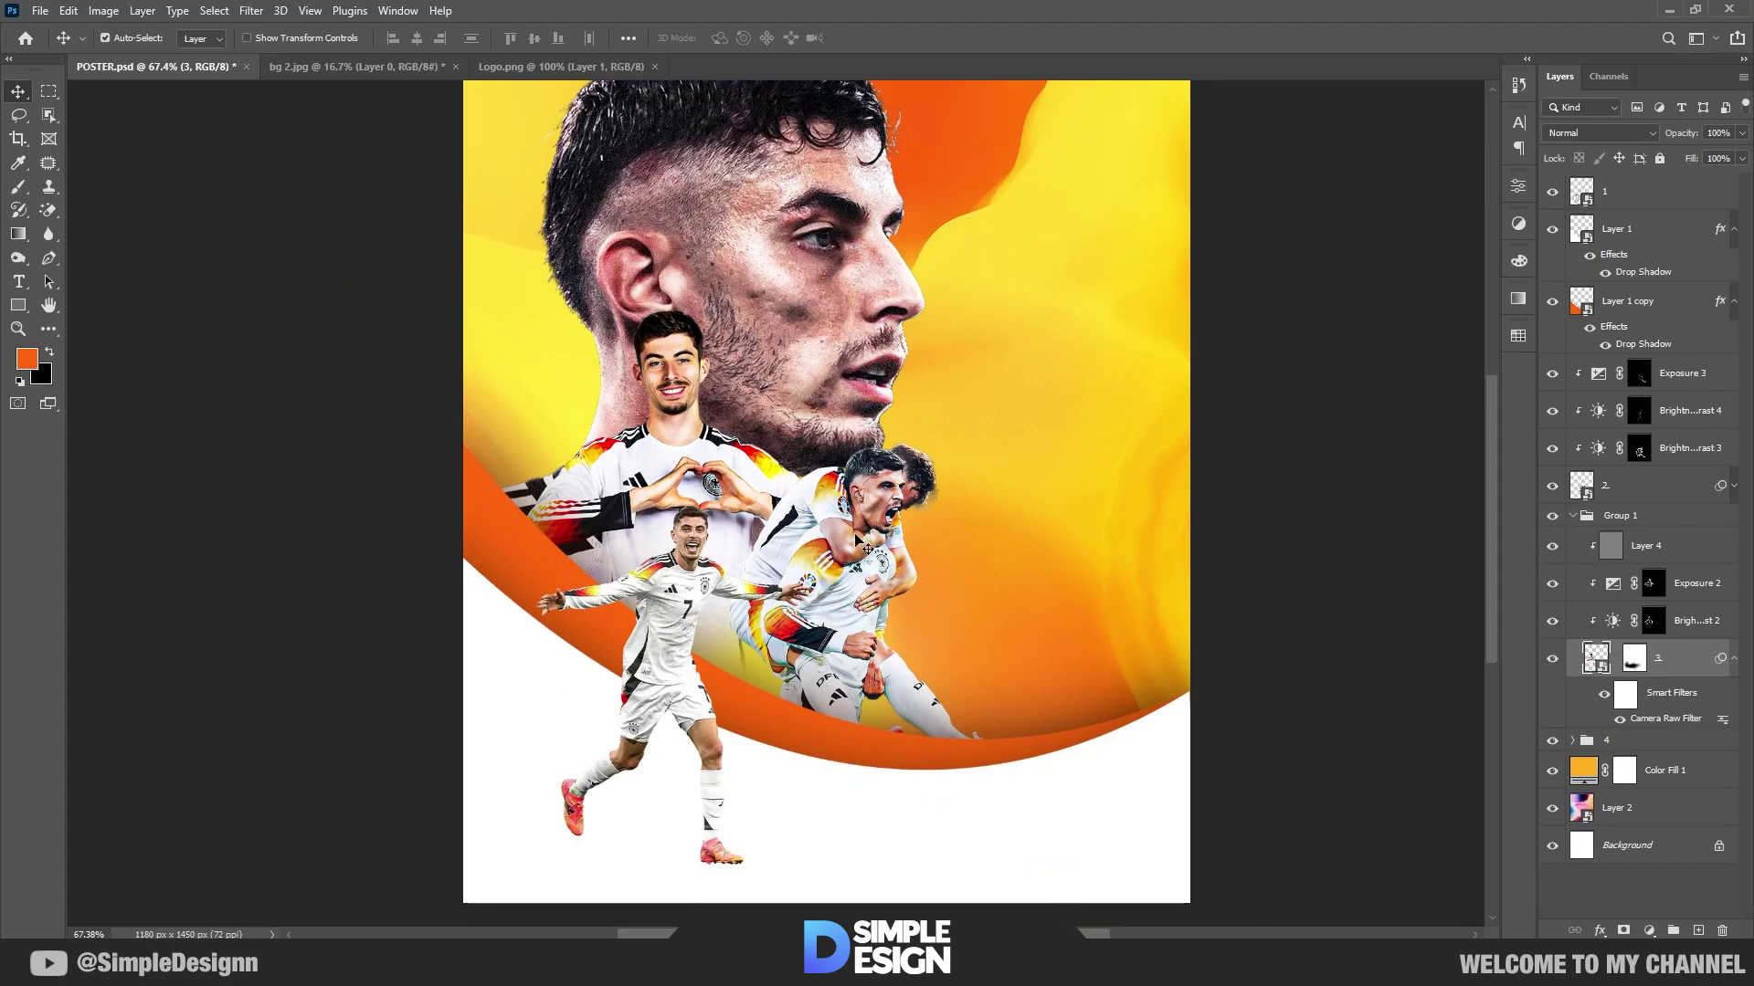
scroll(736, 603, up, 2)
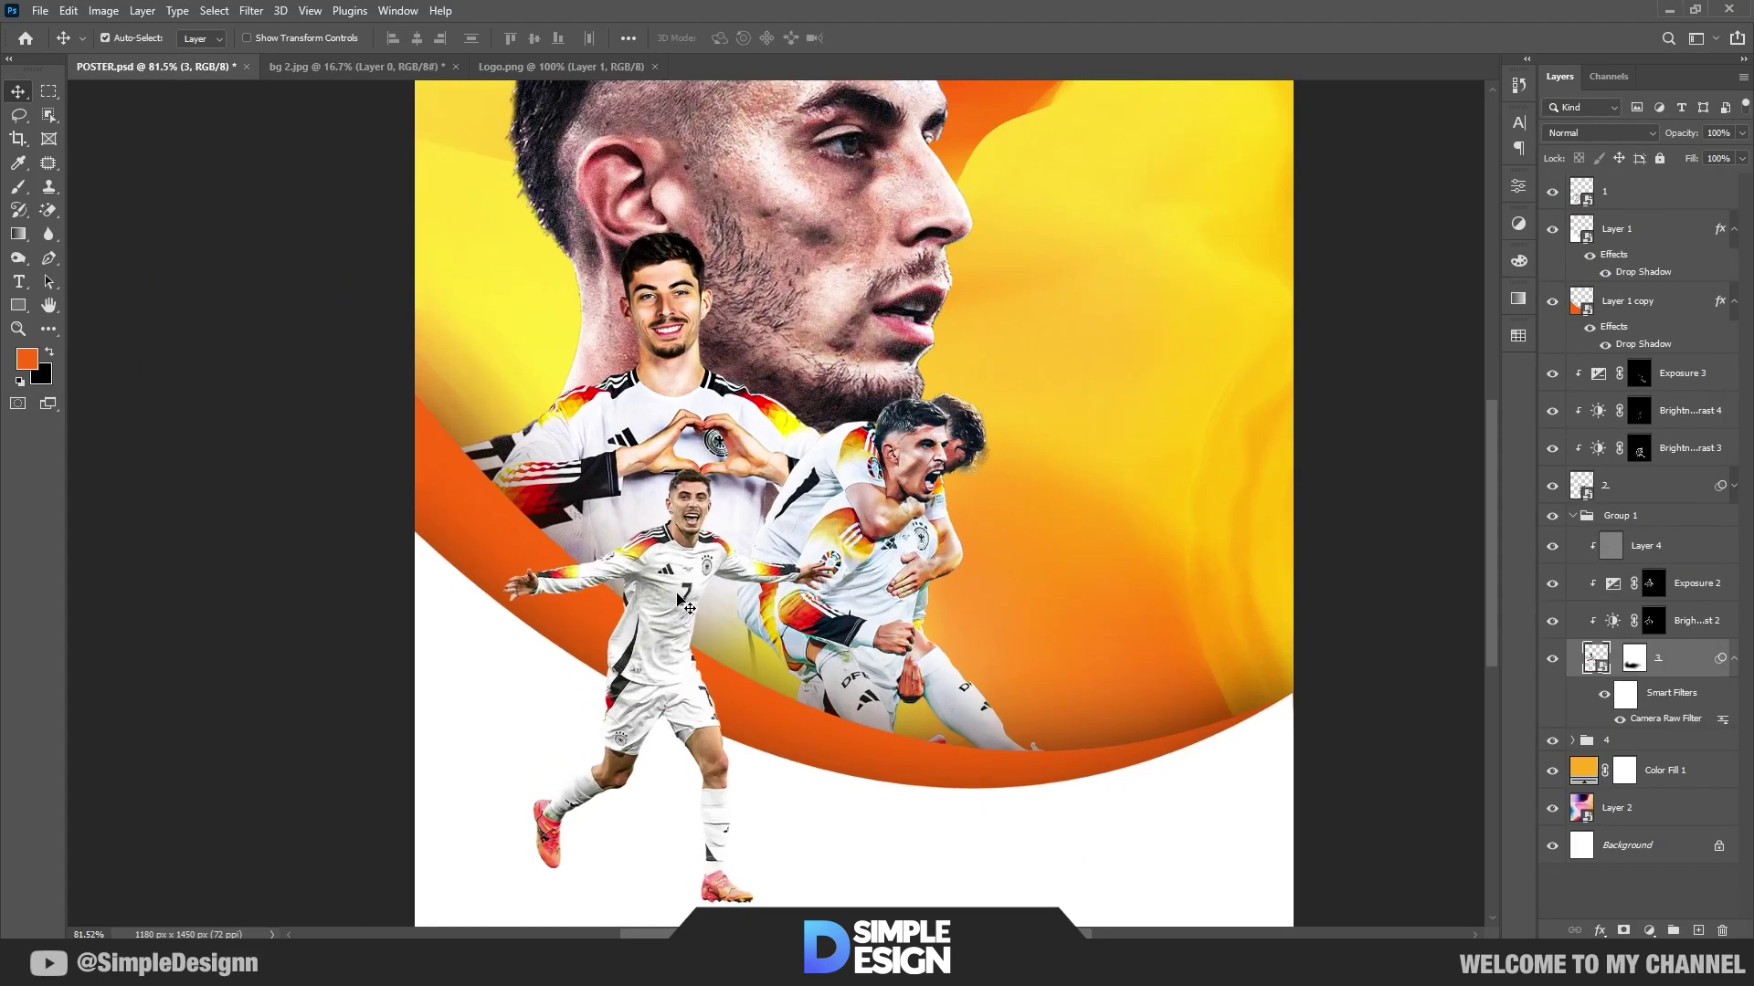
scroll(692, 488, down, 1)
click(692, 475)
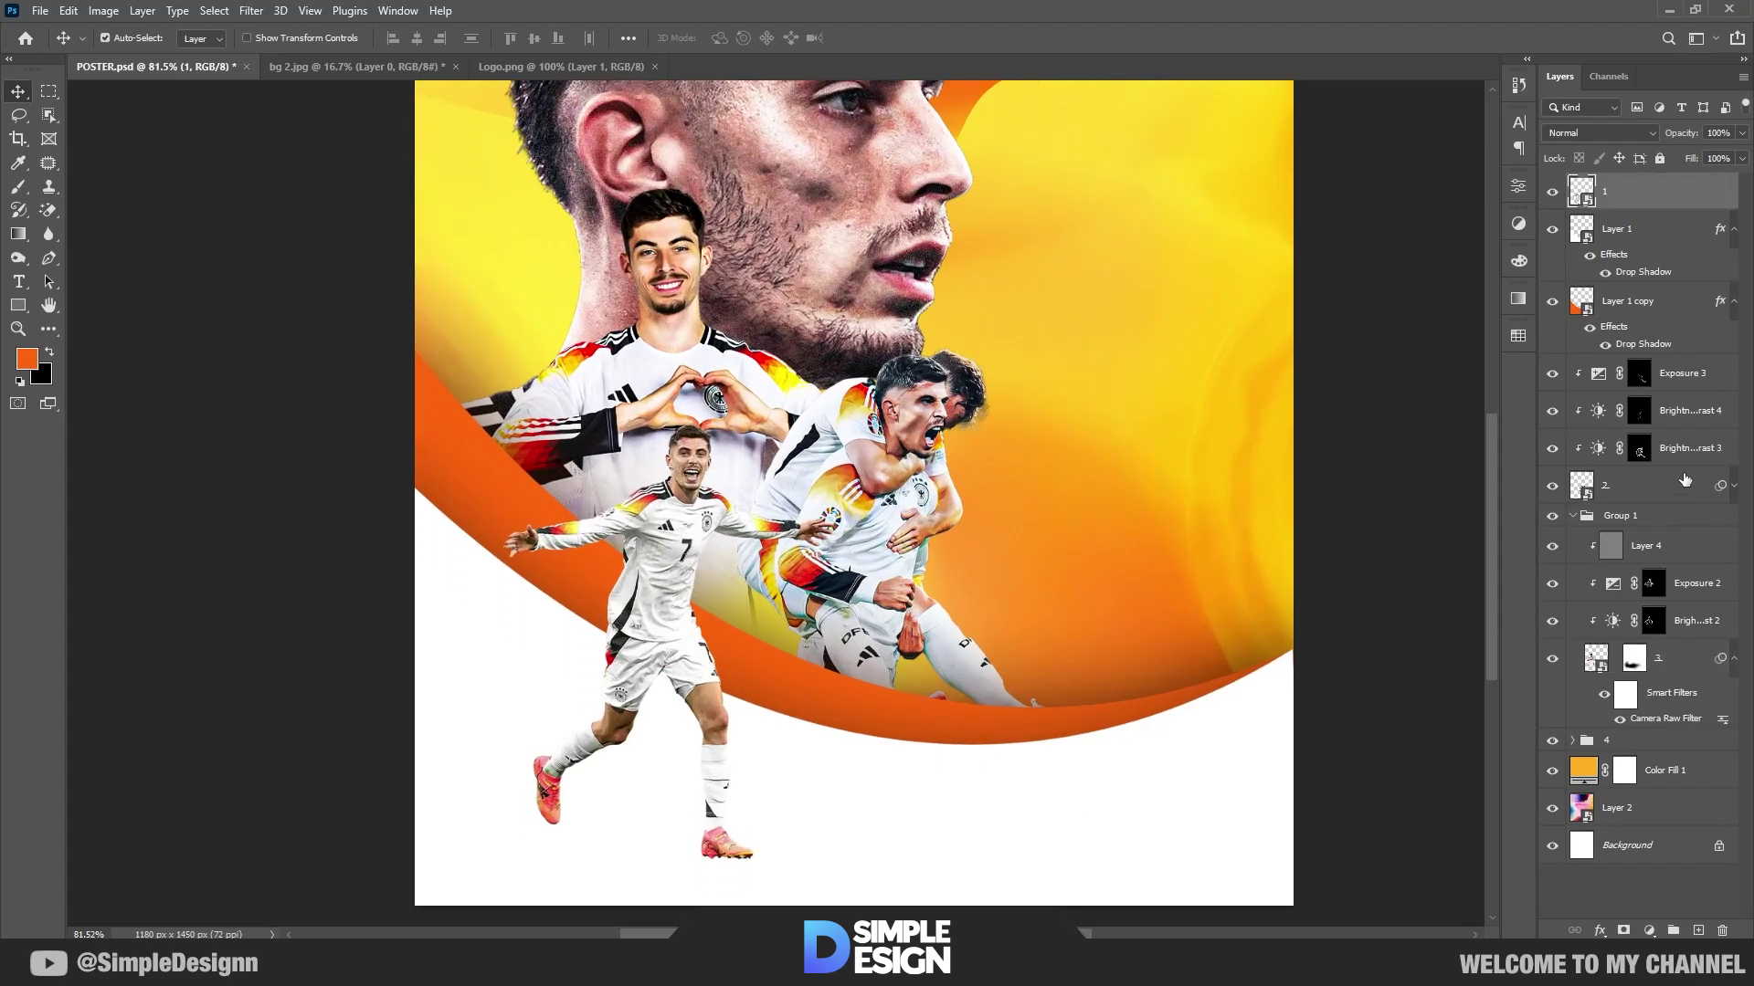
click(1652, 493)
shift+click(1687, 383)
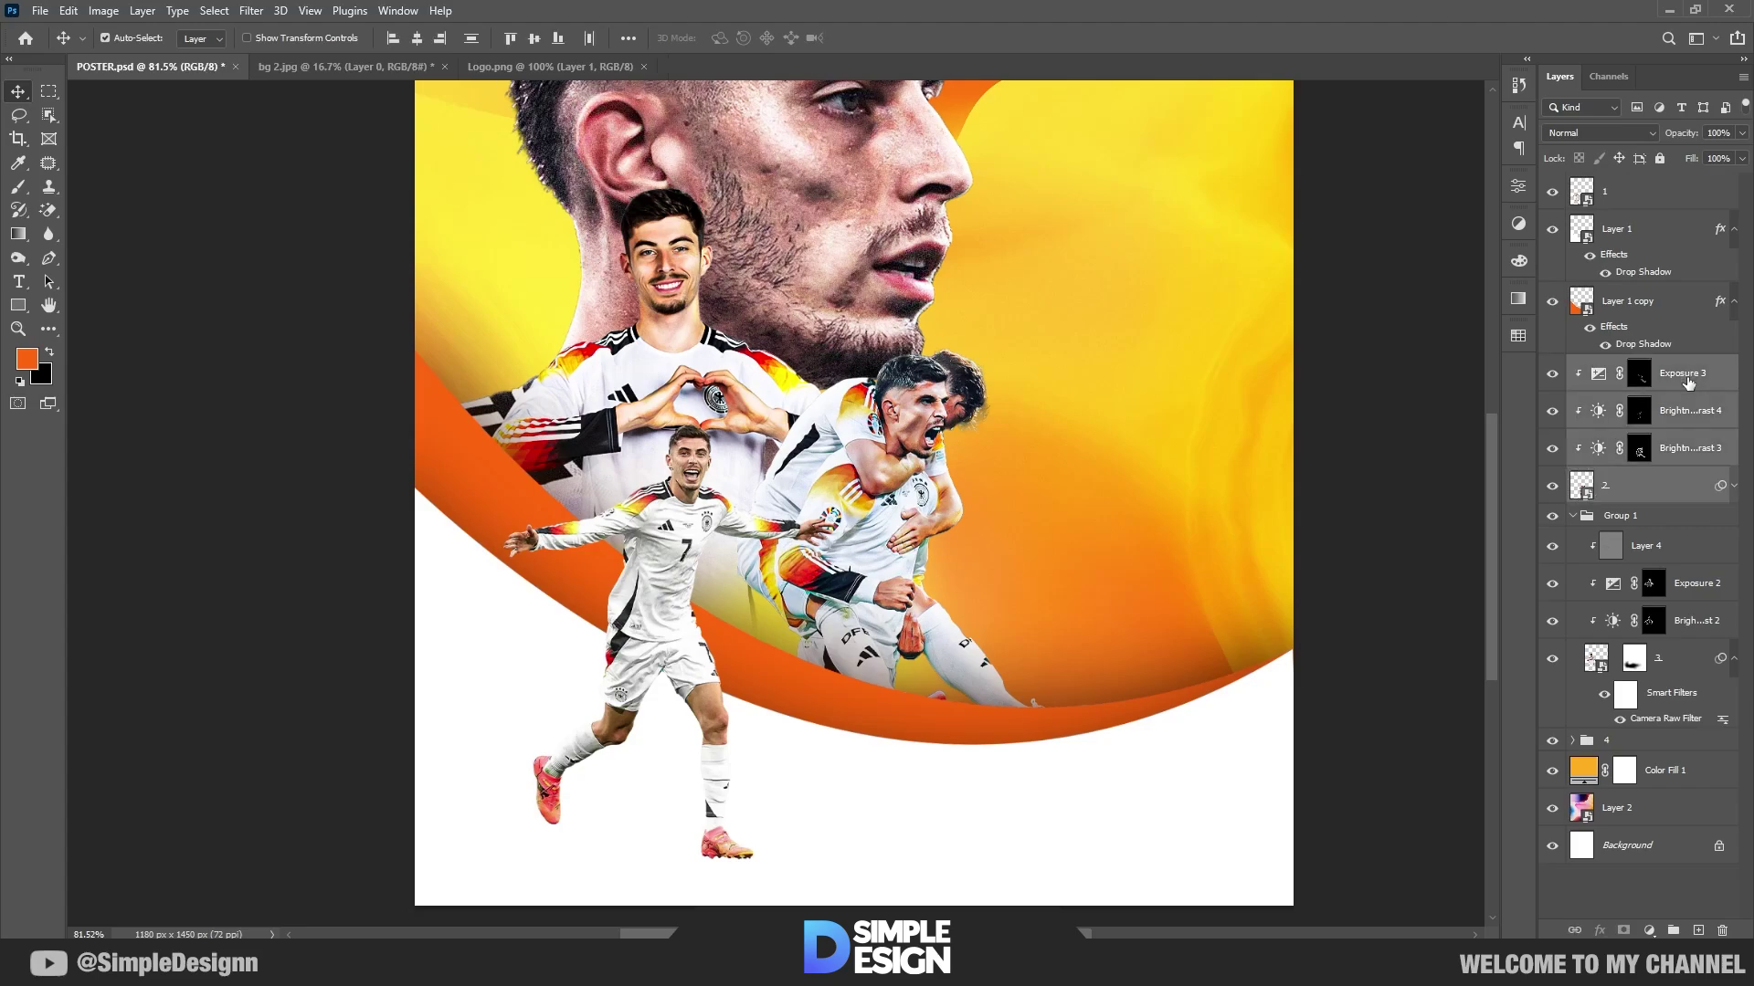
key(ctrl+g)
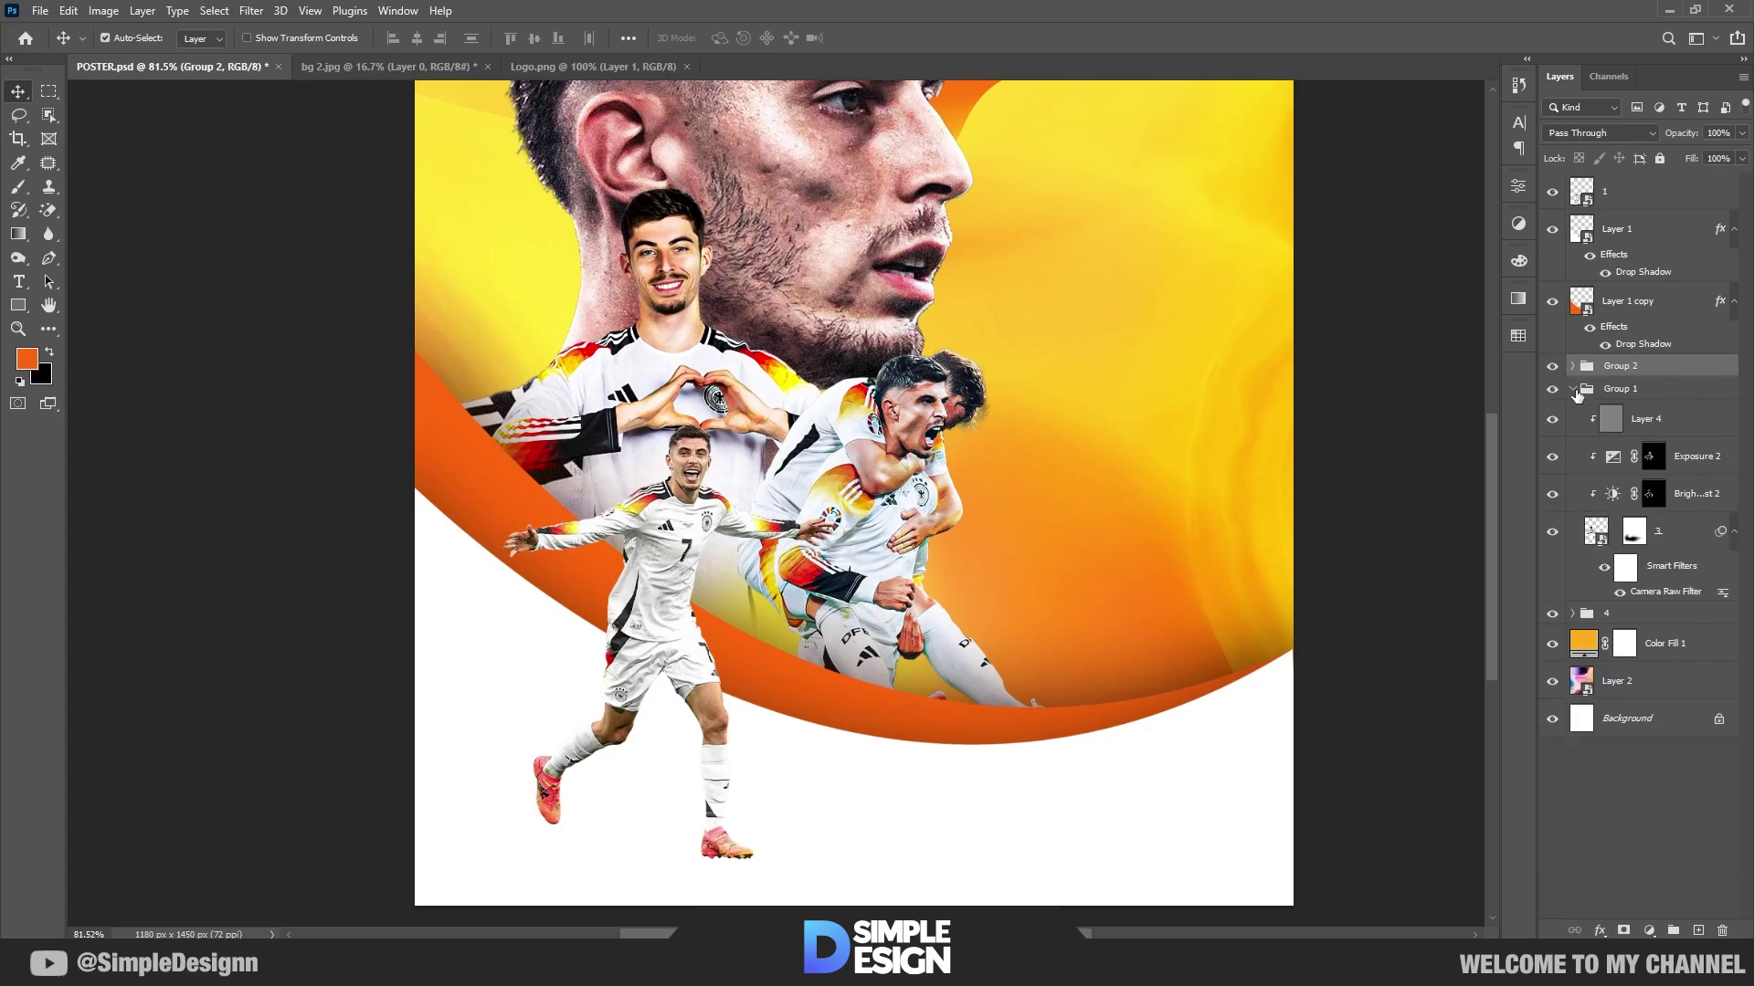
click(1573, 390)
double_click(1627, 366)
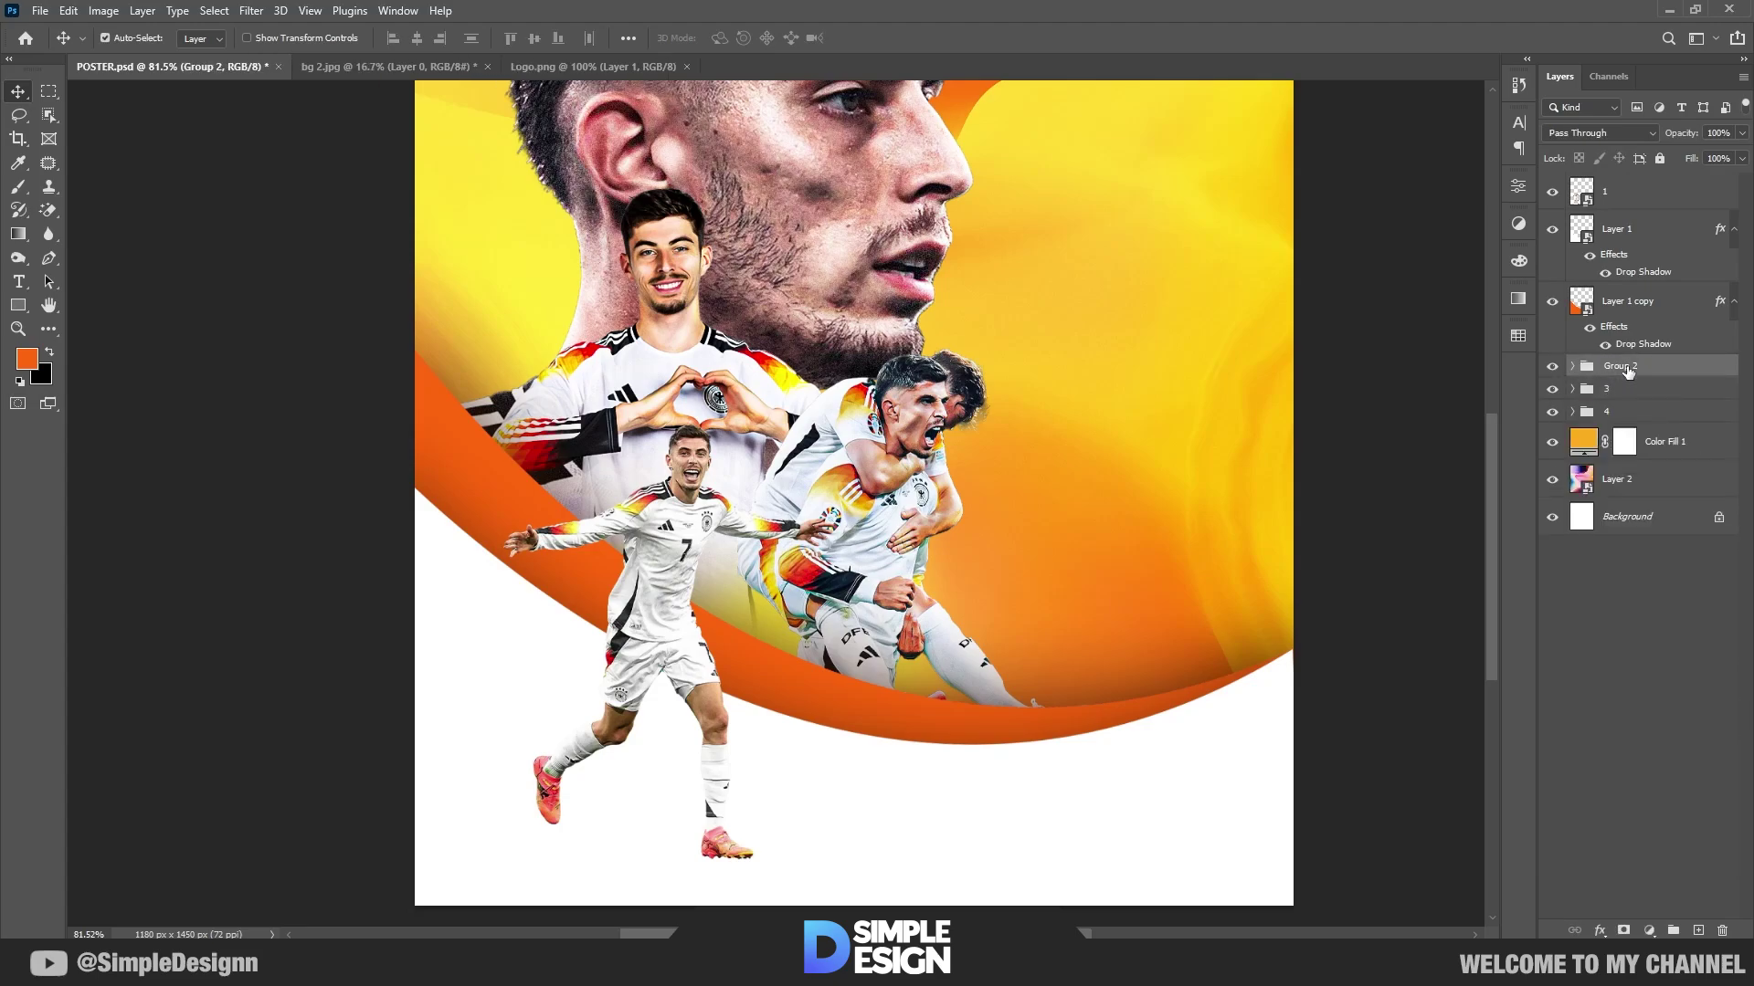
text(2)
click(1654, 634)
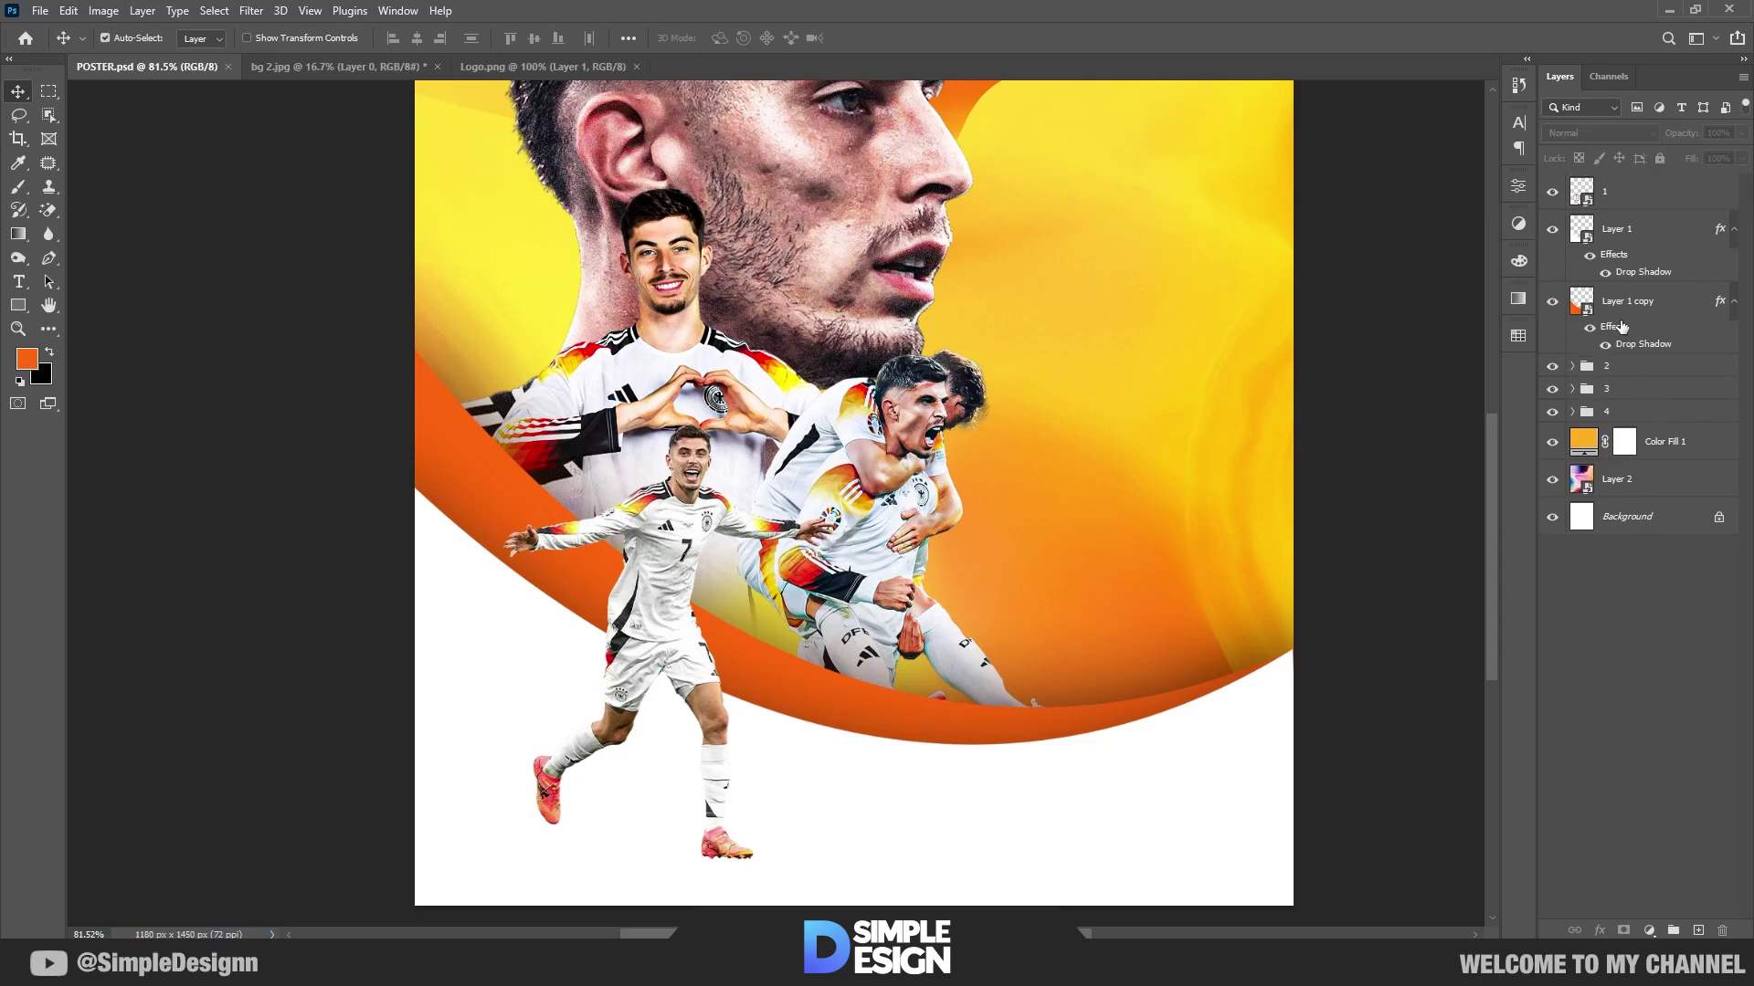
Step: Check layer 2's smart filters inside group 2, then collapse the group and select the top layer 1
click(720, 476)
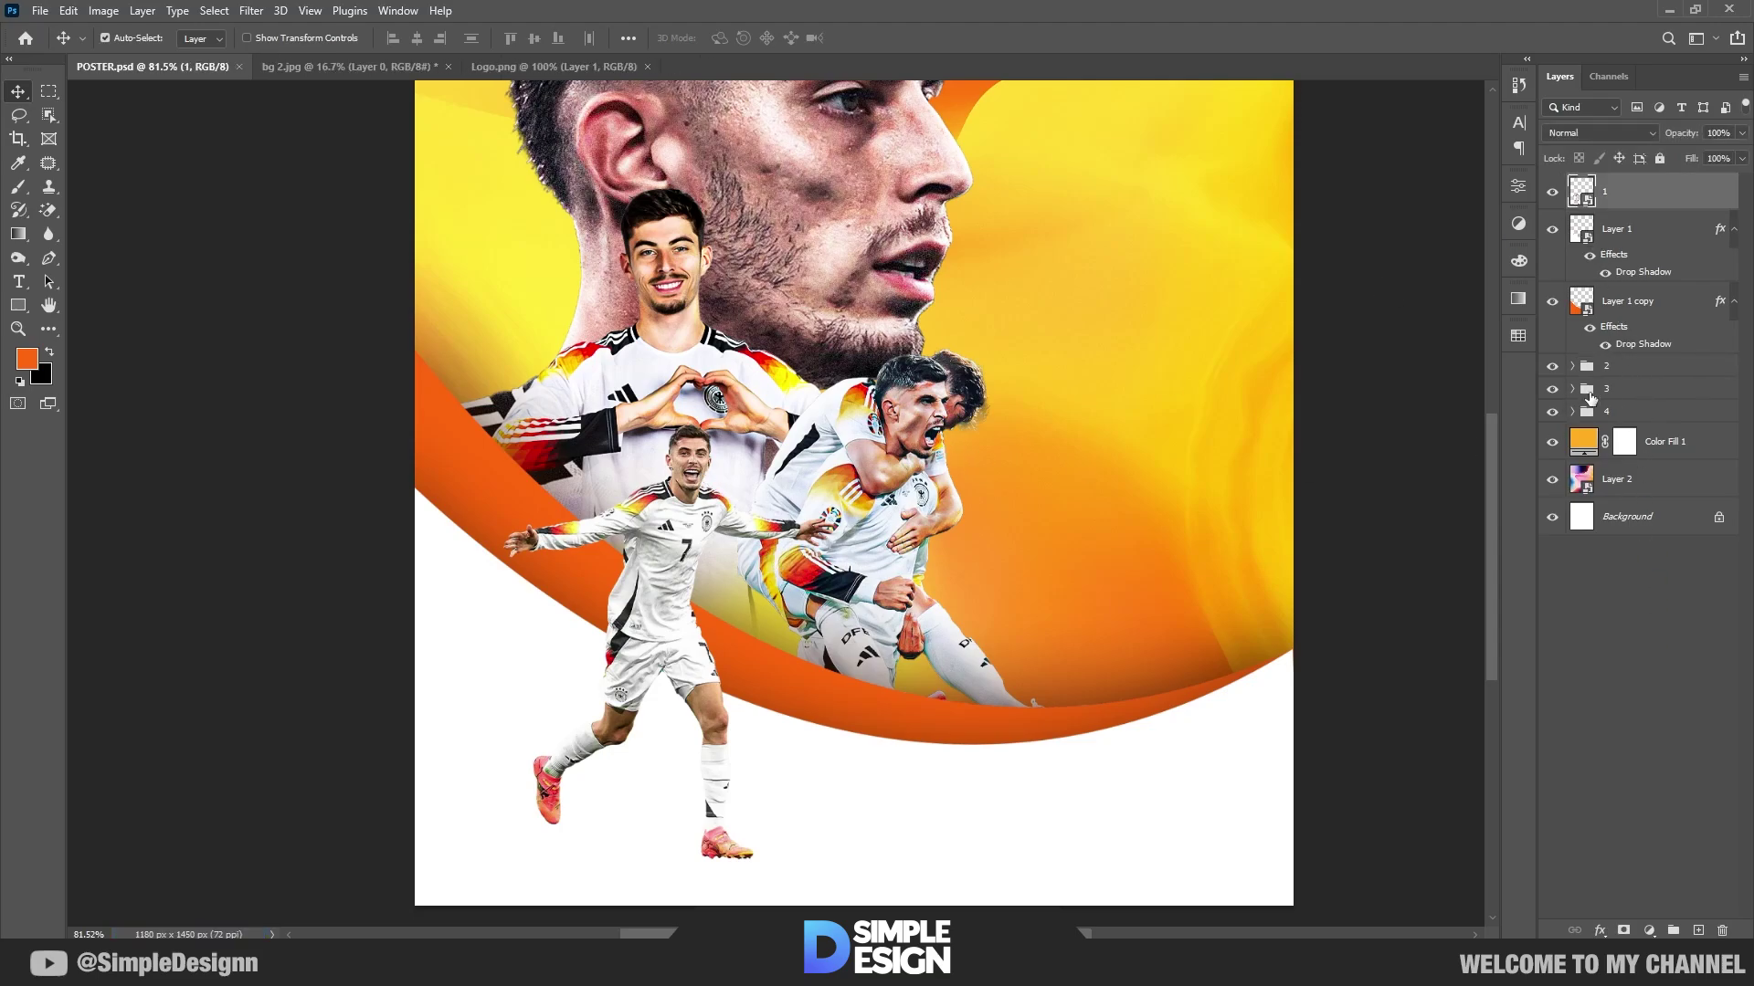
click(1572, 366)
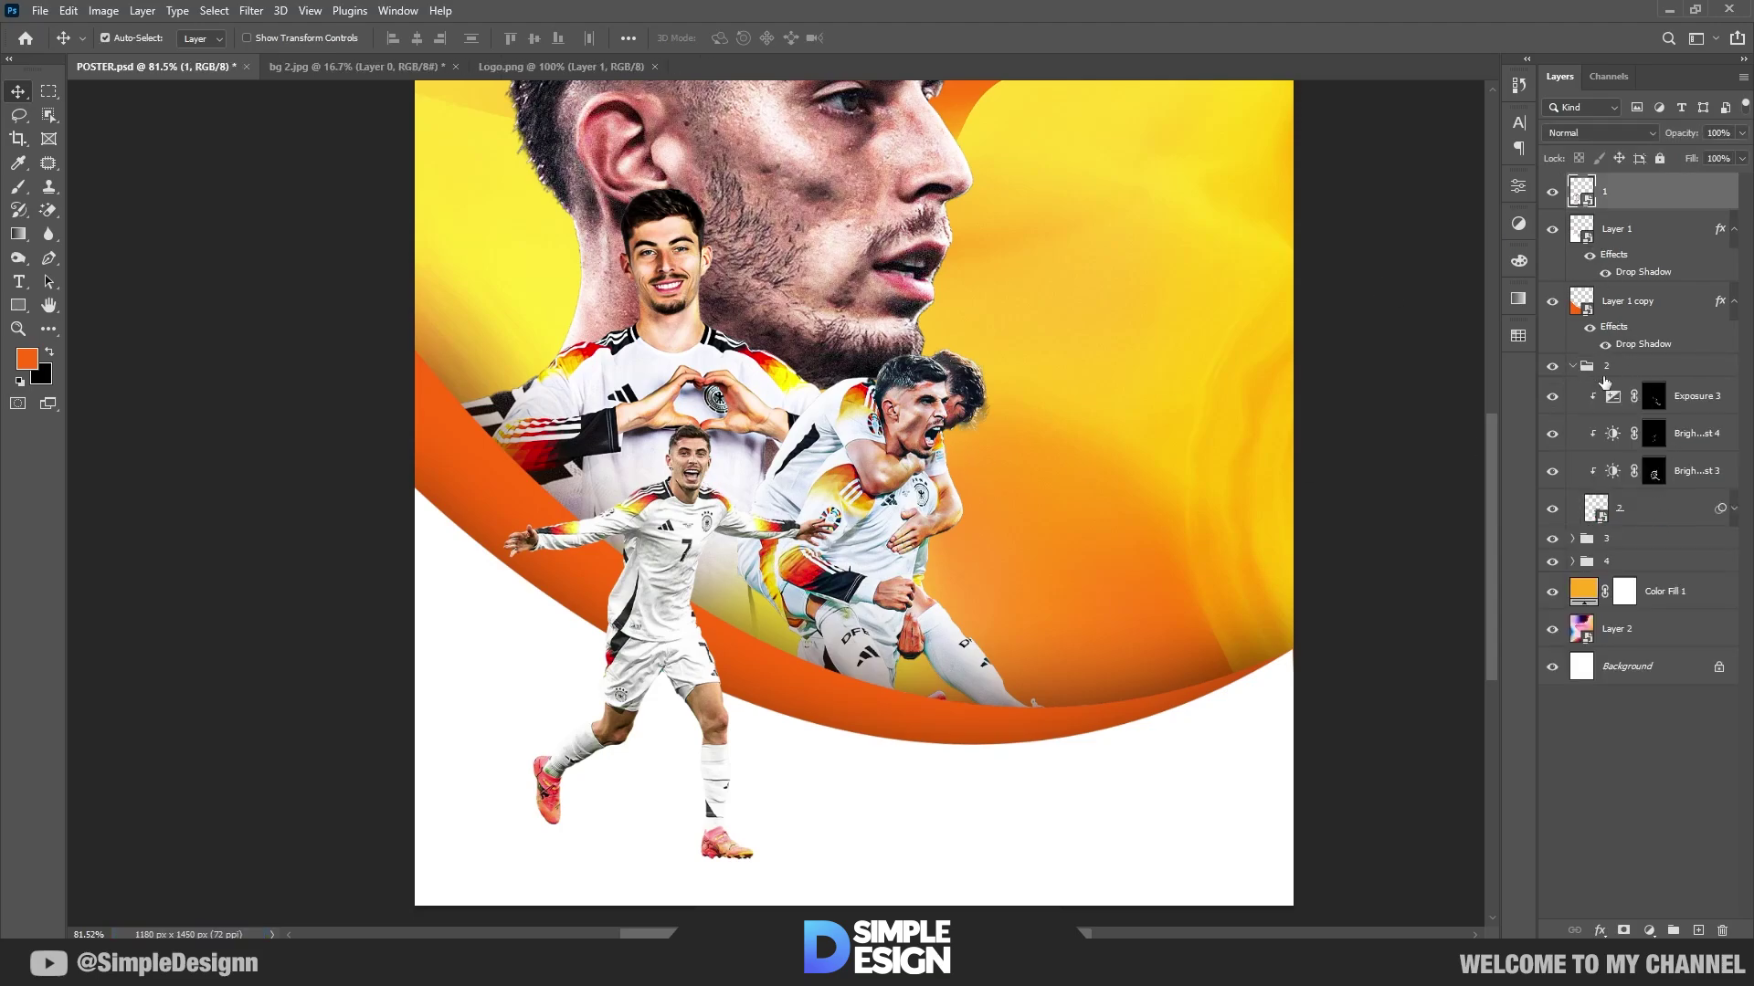
click(1735, 509)
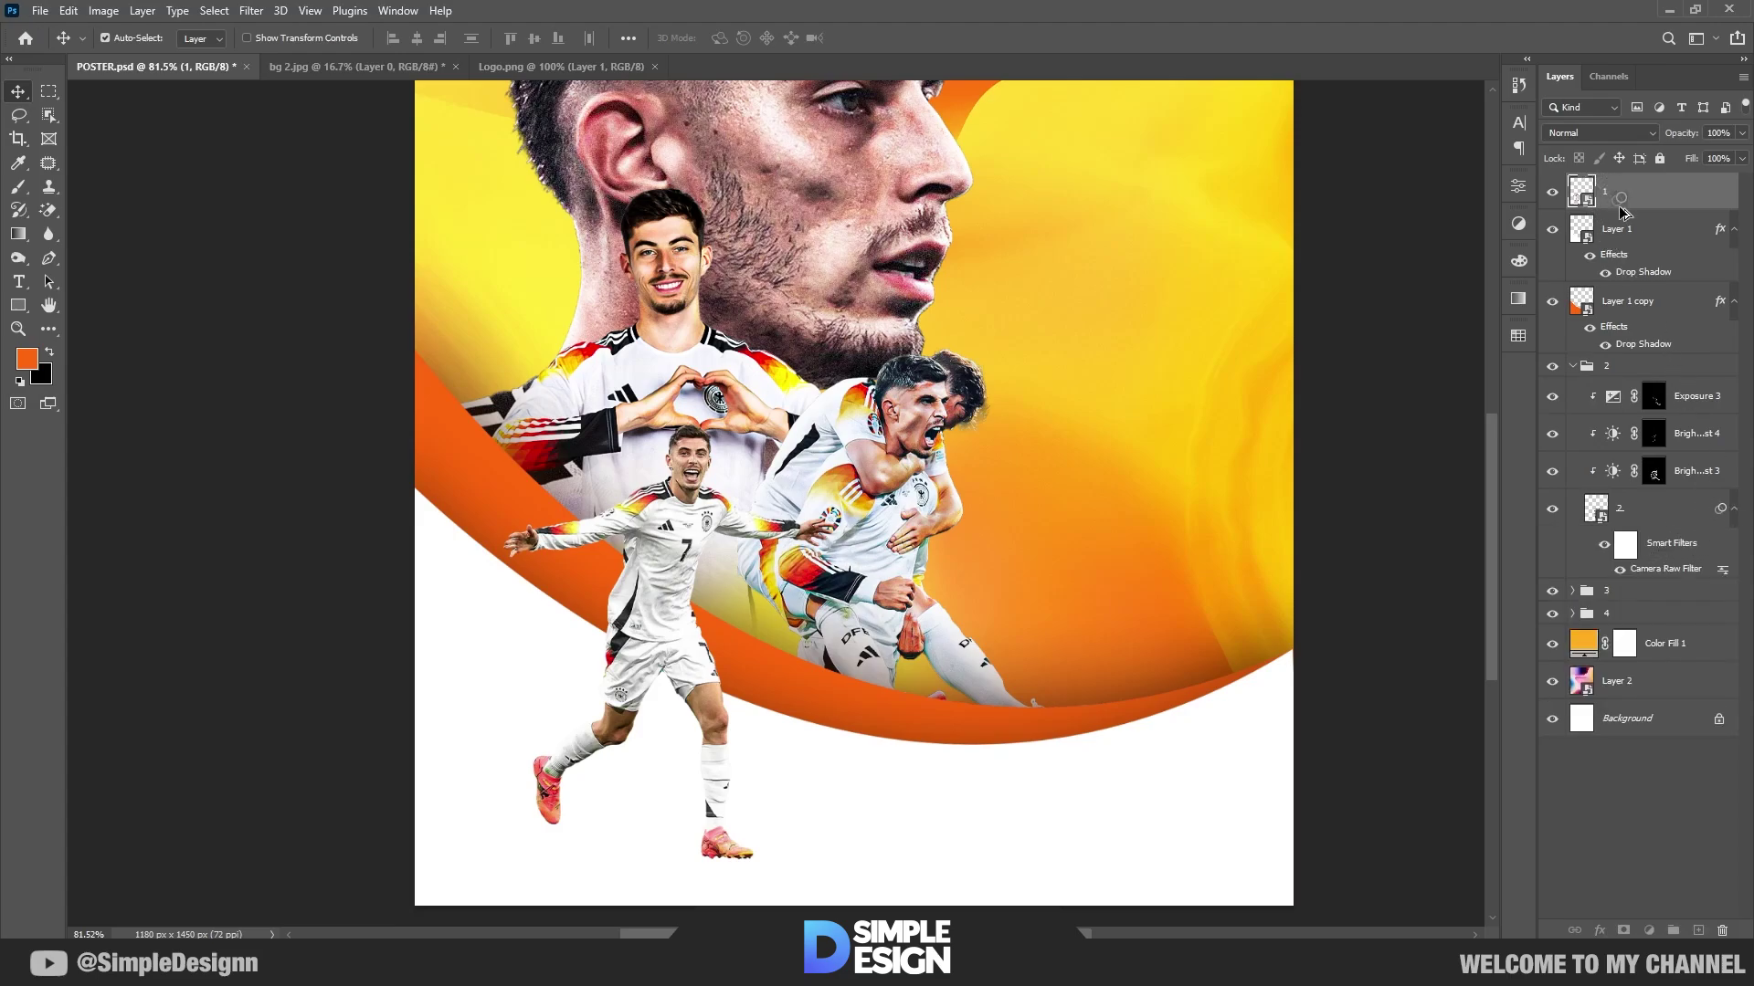
click(696, 592)
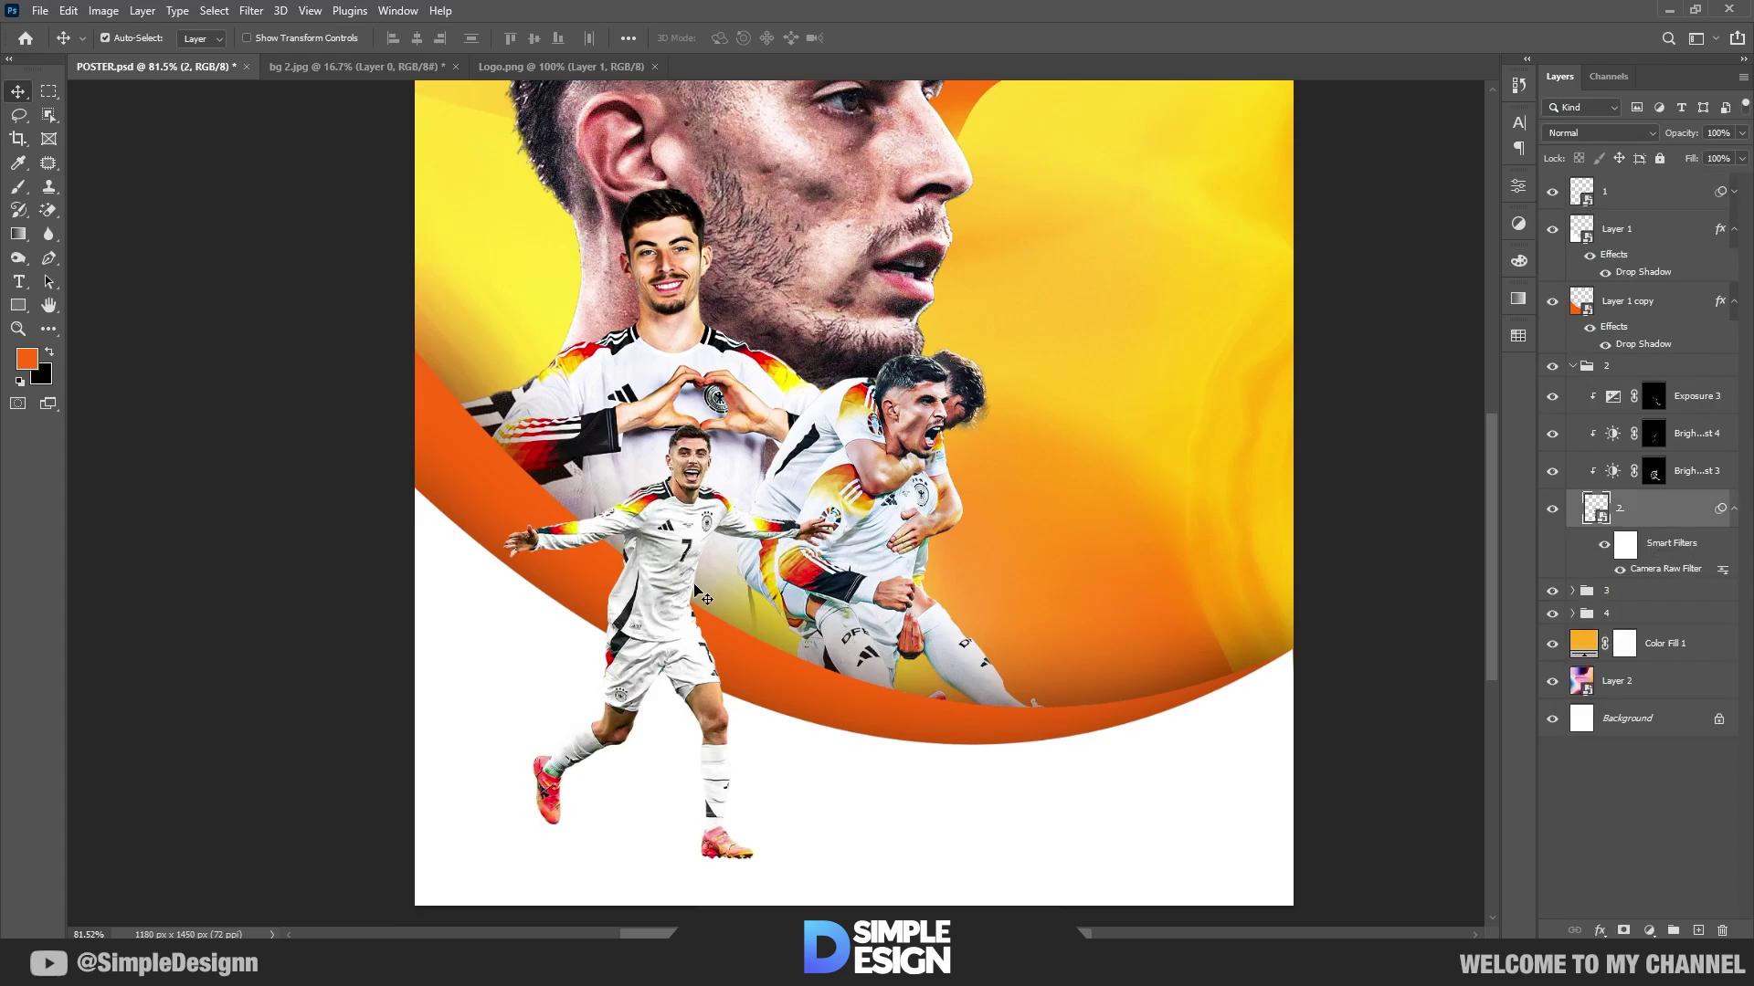
click(1733, 512)
click(1573, 367)
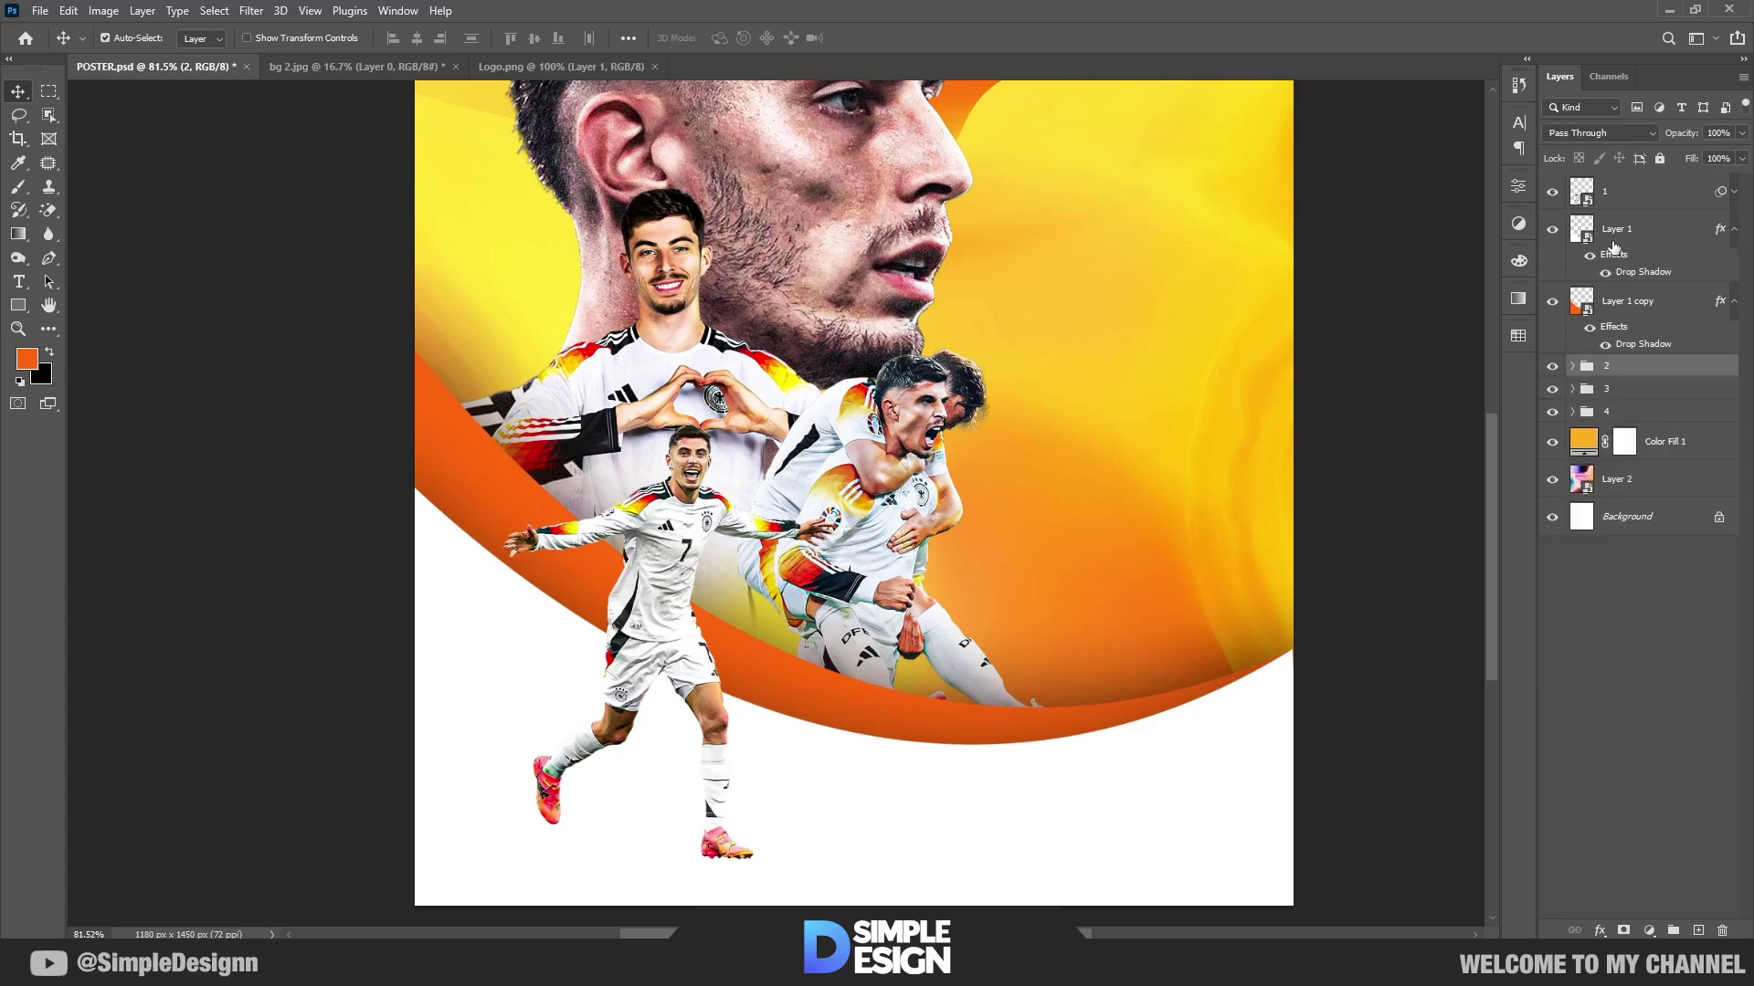
click(1635, 192)
scroll(657, 528, up, 2)
scroll(658, 527, up, 2)
scroll(741, 469, down, 1)
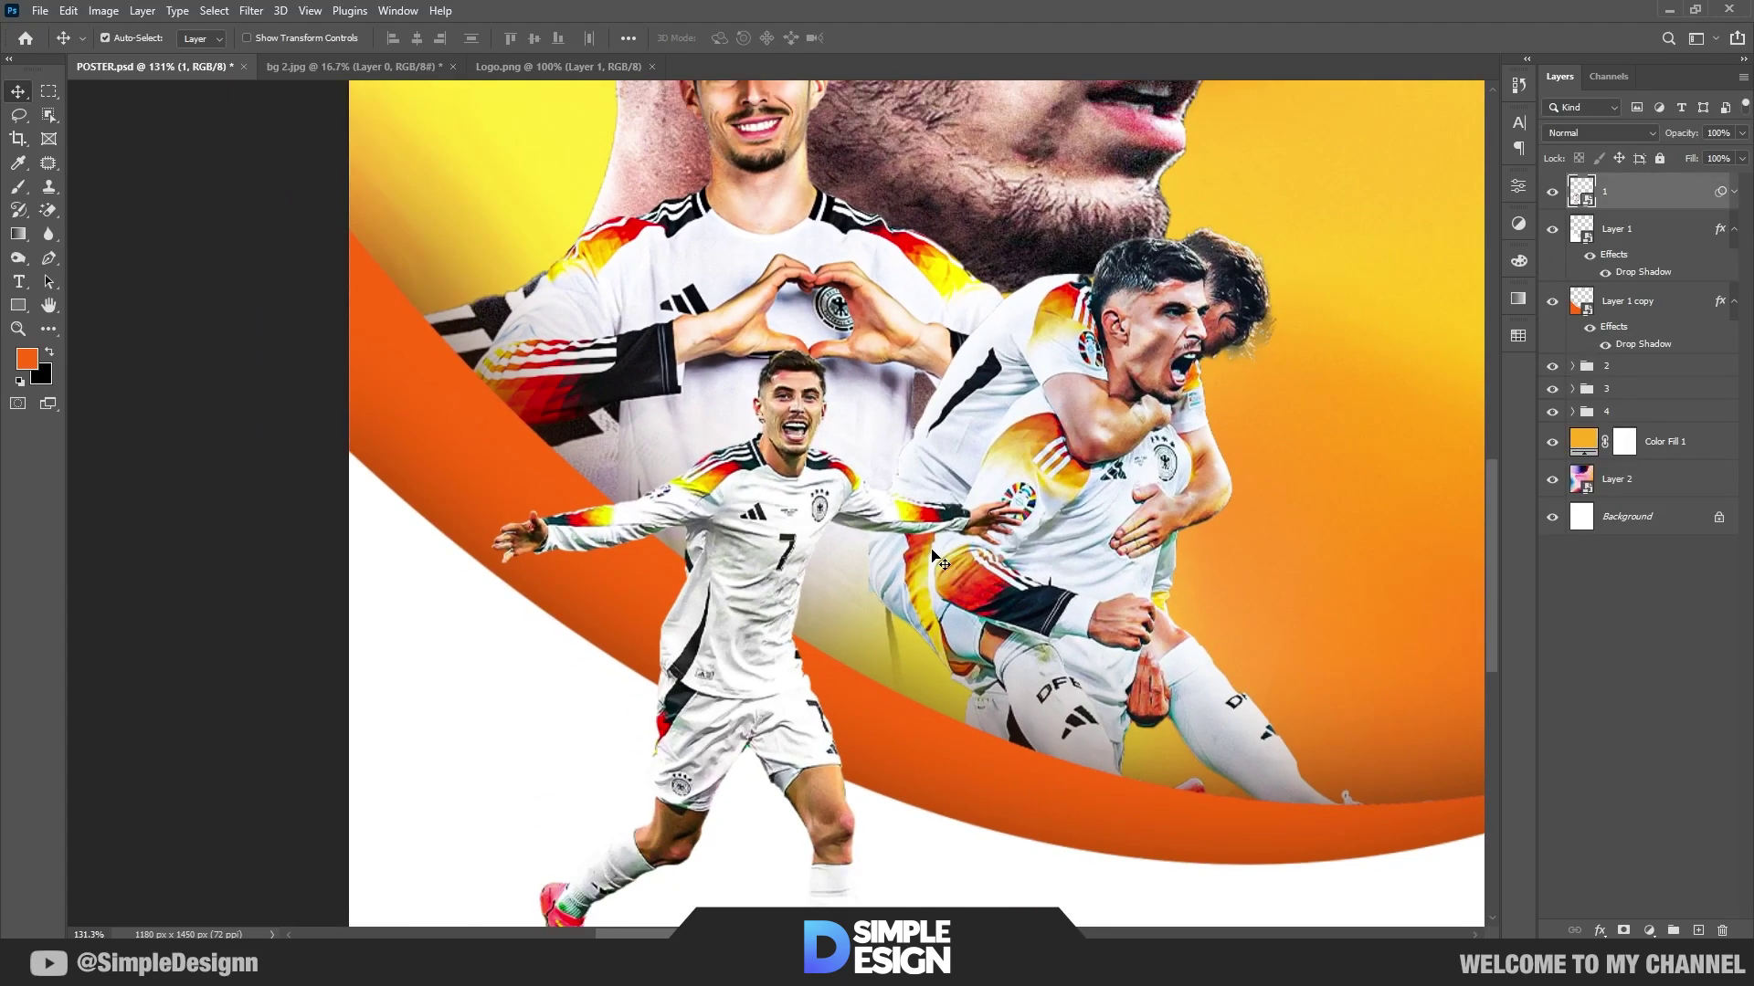
scroll(717, 484, down, 1)
Step: Add a raised-brightness Brightness/Contrast adjustment clipped to layer 1, with its mask inverted
click(1649, 930)
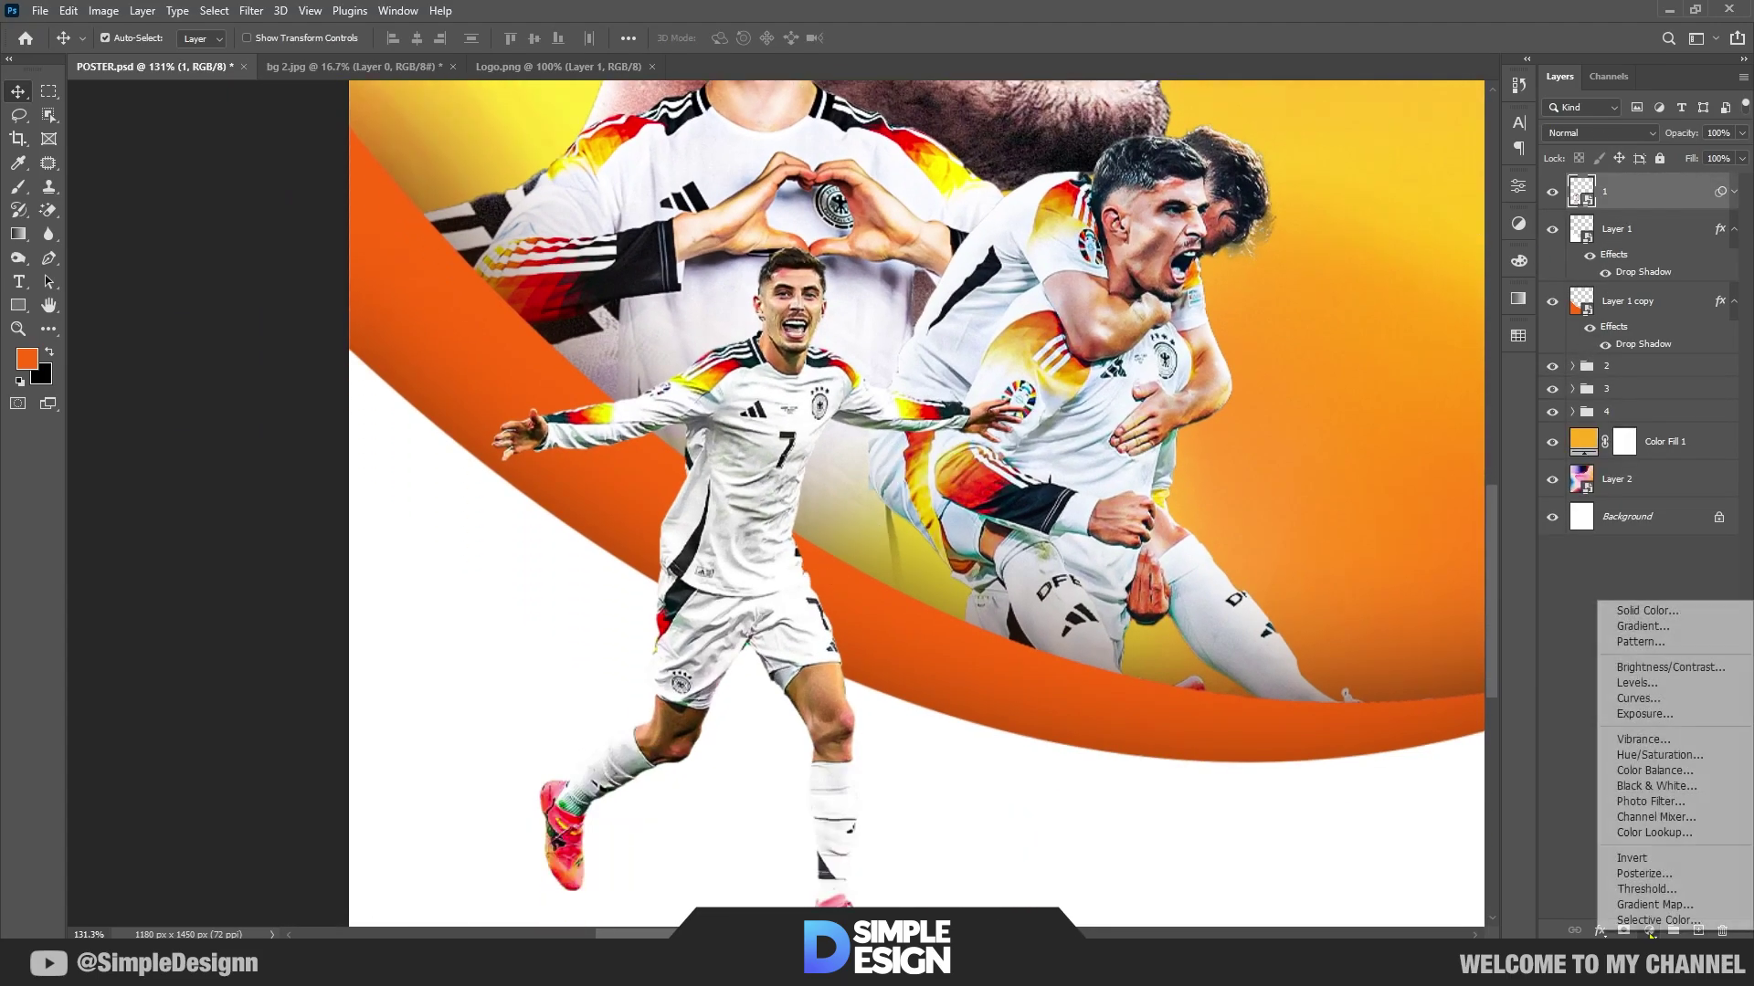
click(1644, 663)
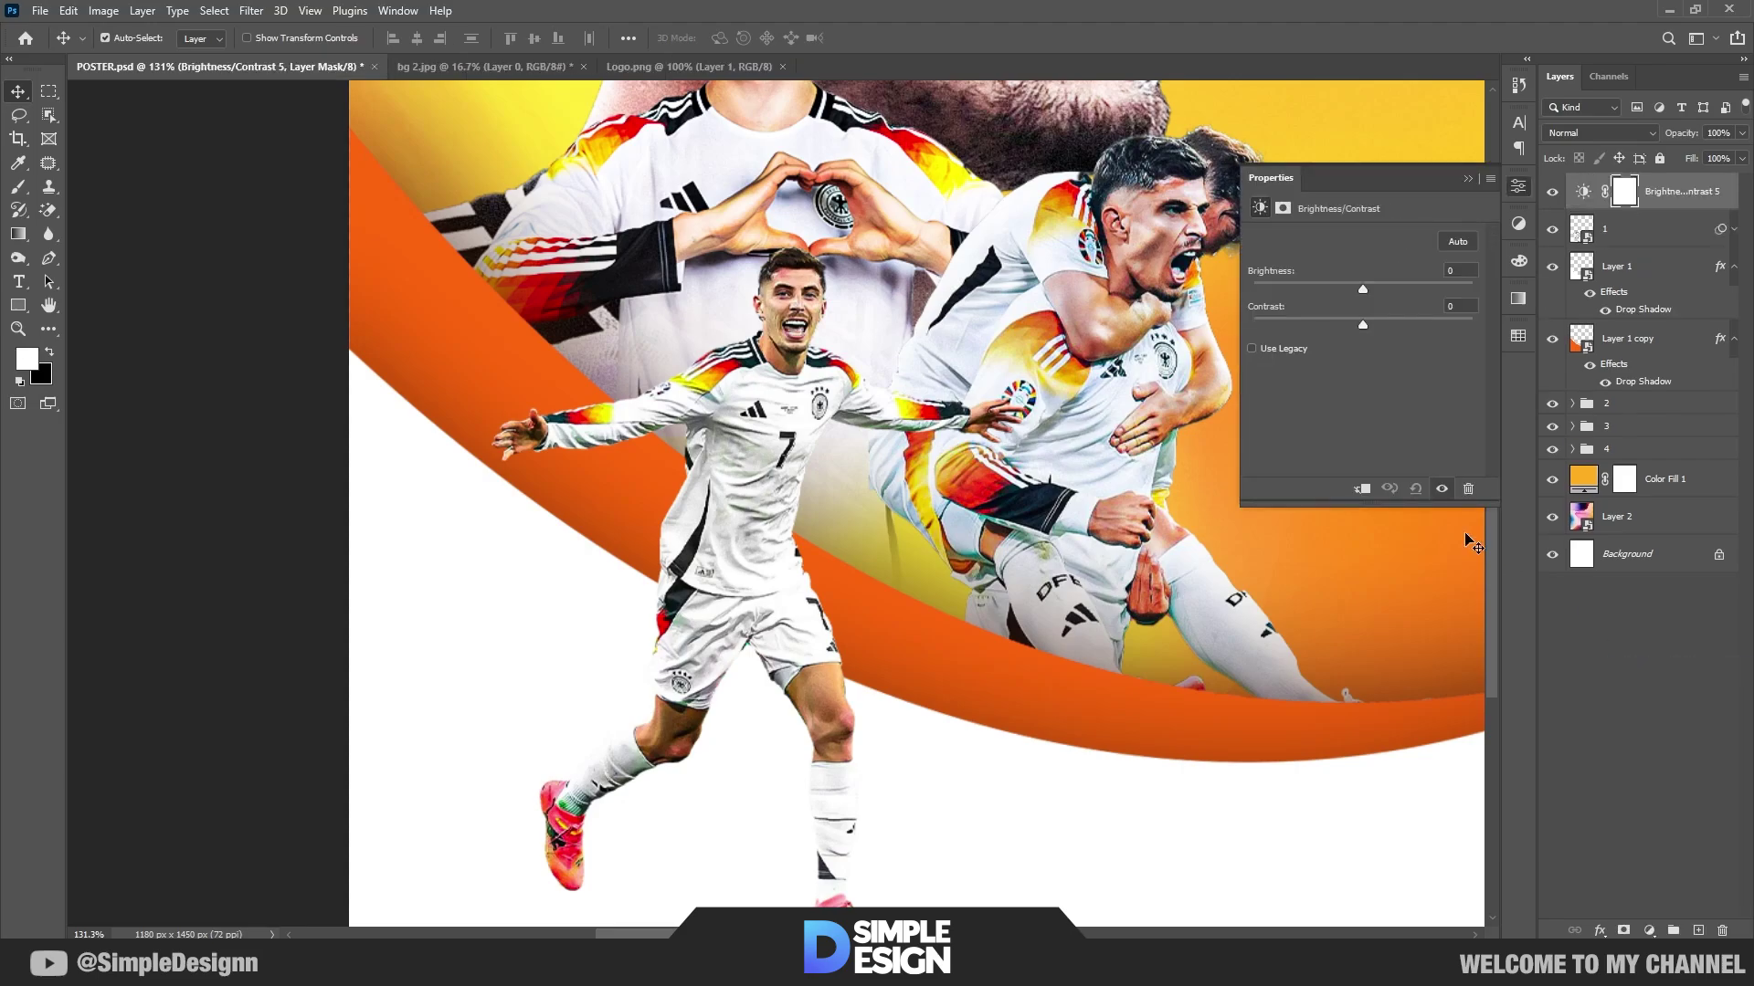
click(1361, 491)
drag(1362, 290, 1386, 291)
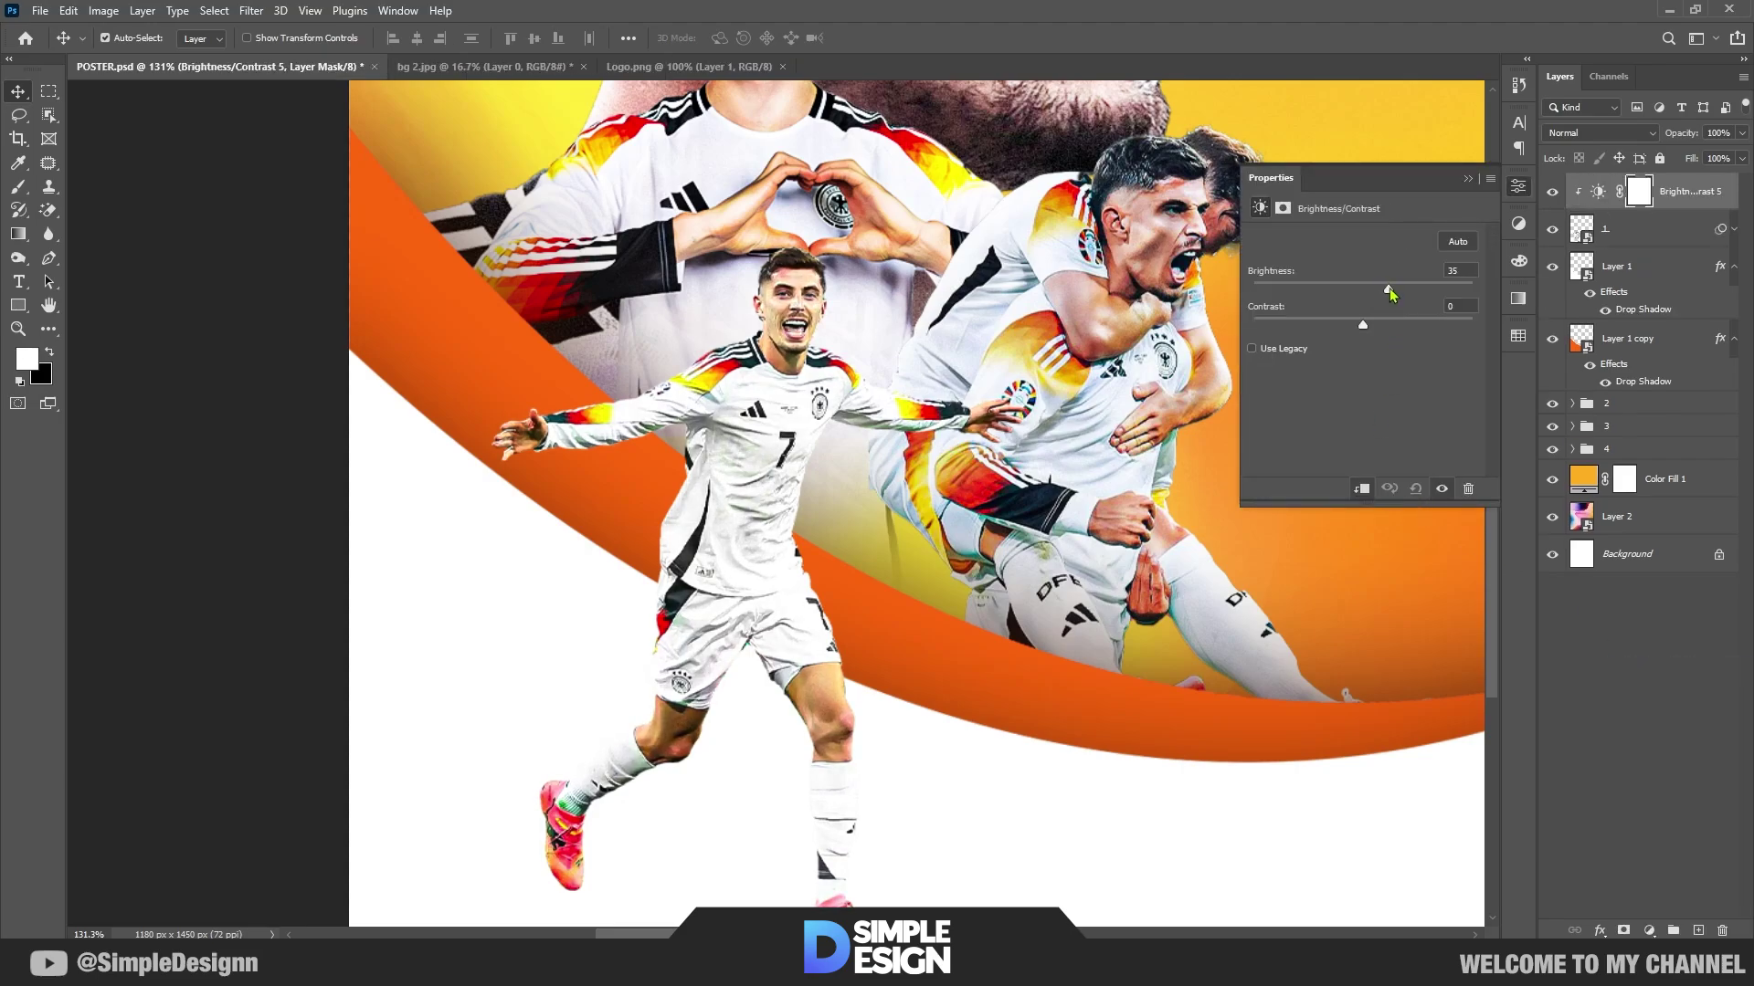
click(1464, 181)
key(ctrl+i)
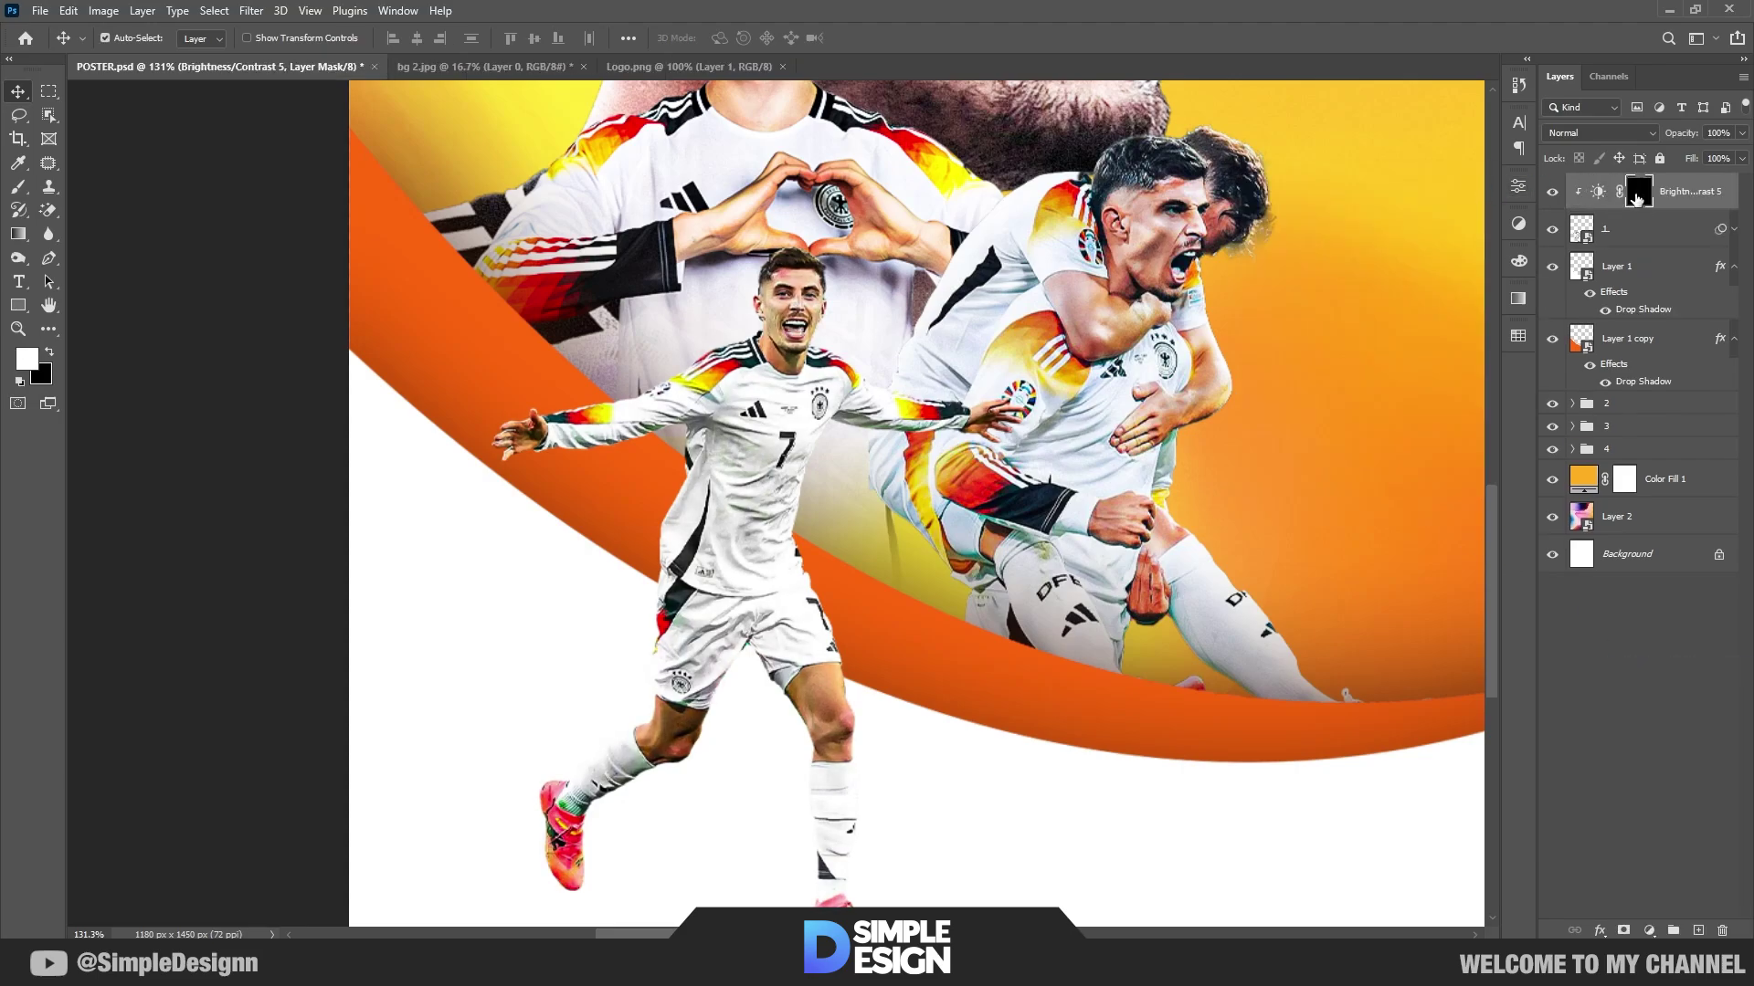
key(b)
Step: Paint the brightening onto the player's knees, calf and right boot at a higher brush flow
alt+scroll(596, 762, up, 3)
drag(767, 676, 739, 740)
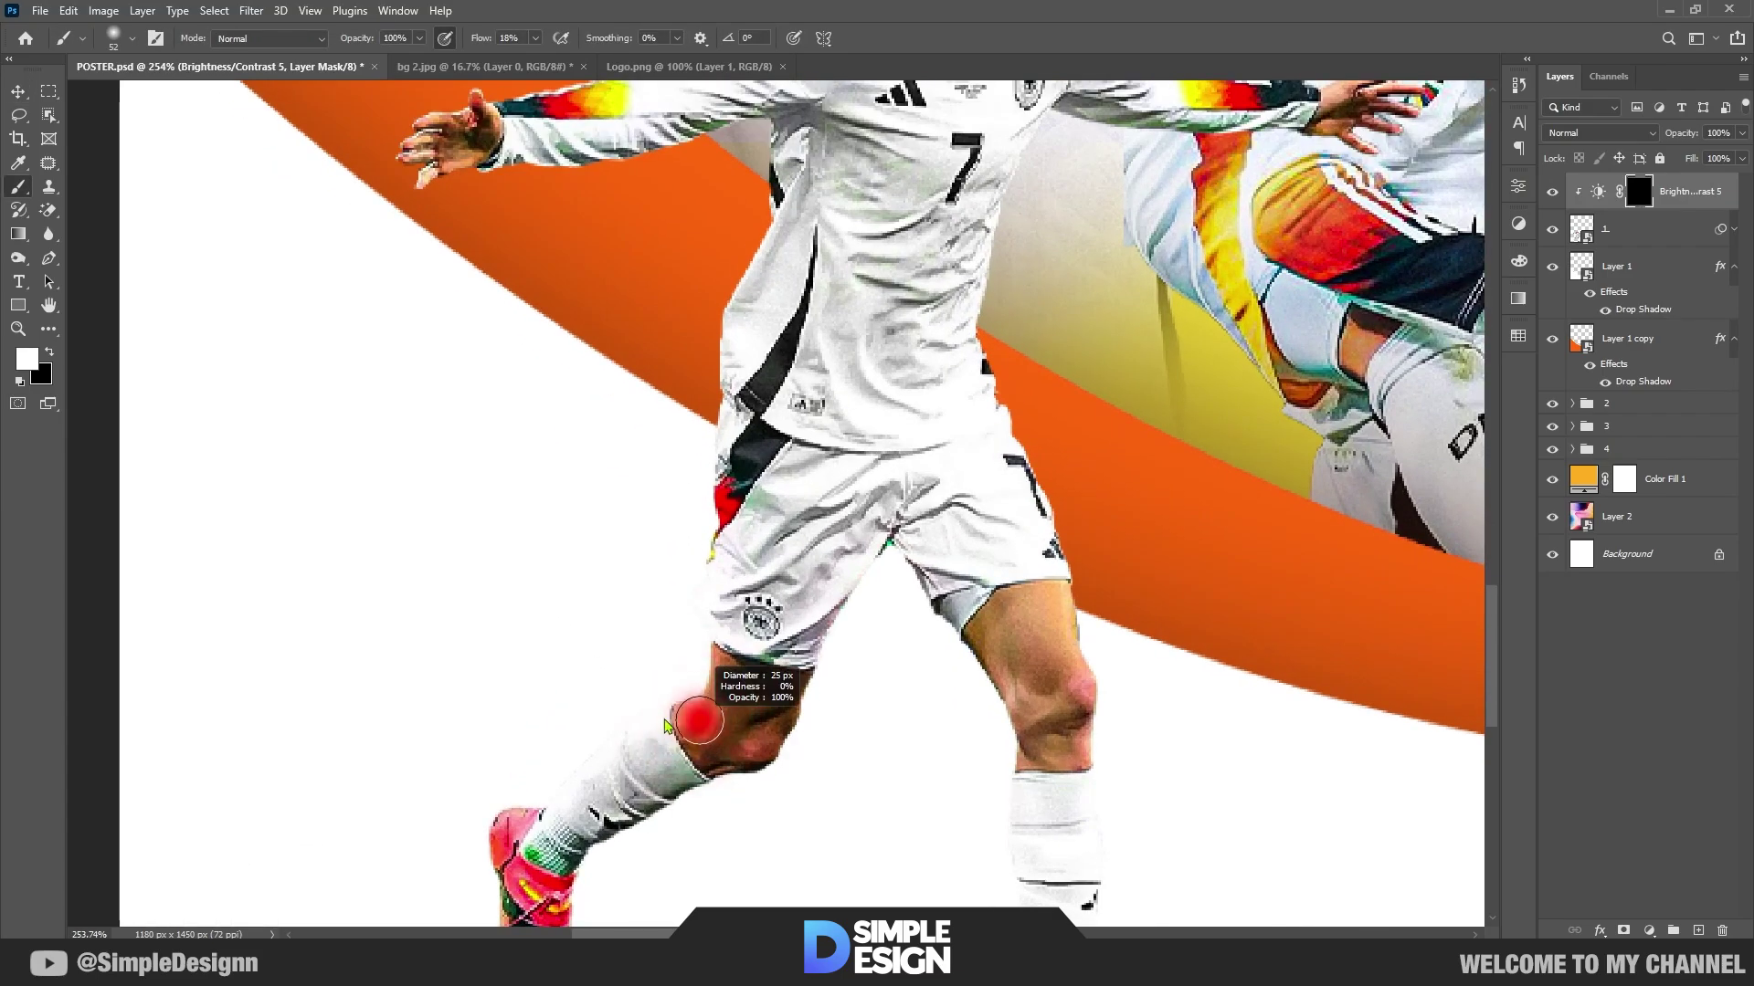
drag(676, 667, 703, 749)
alt+scroll(703, 749, up, 3)
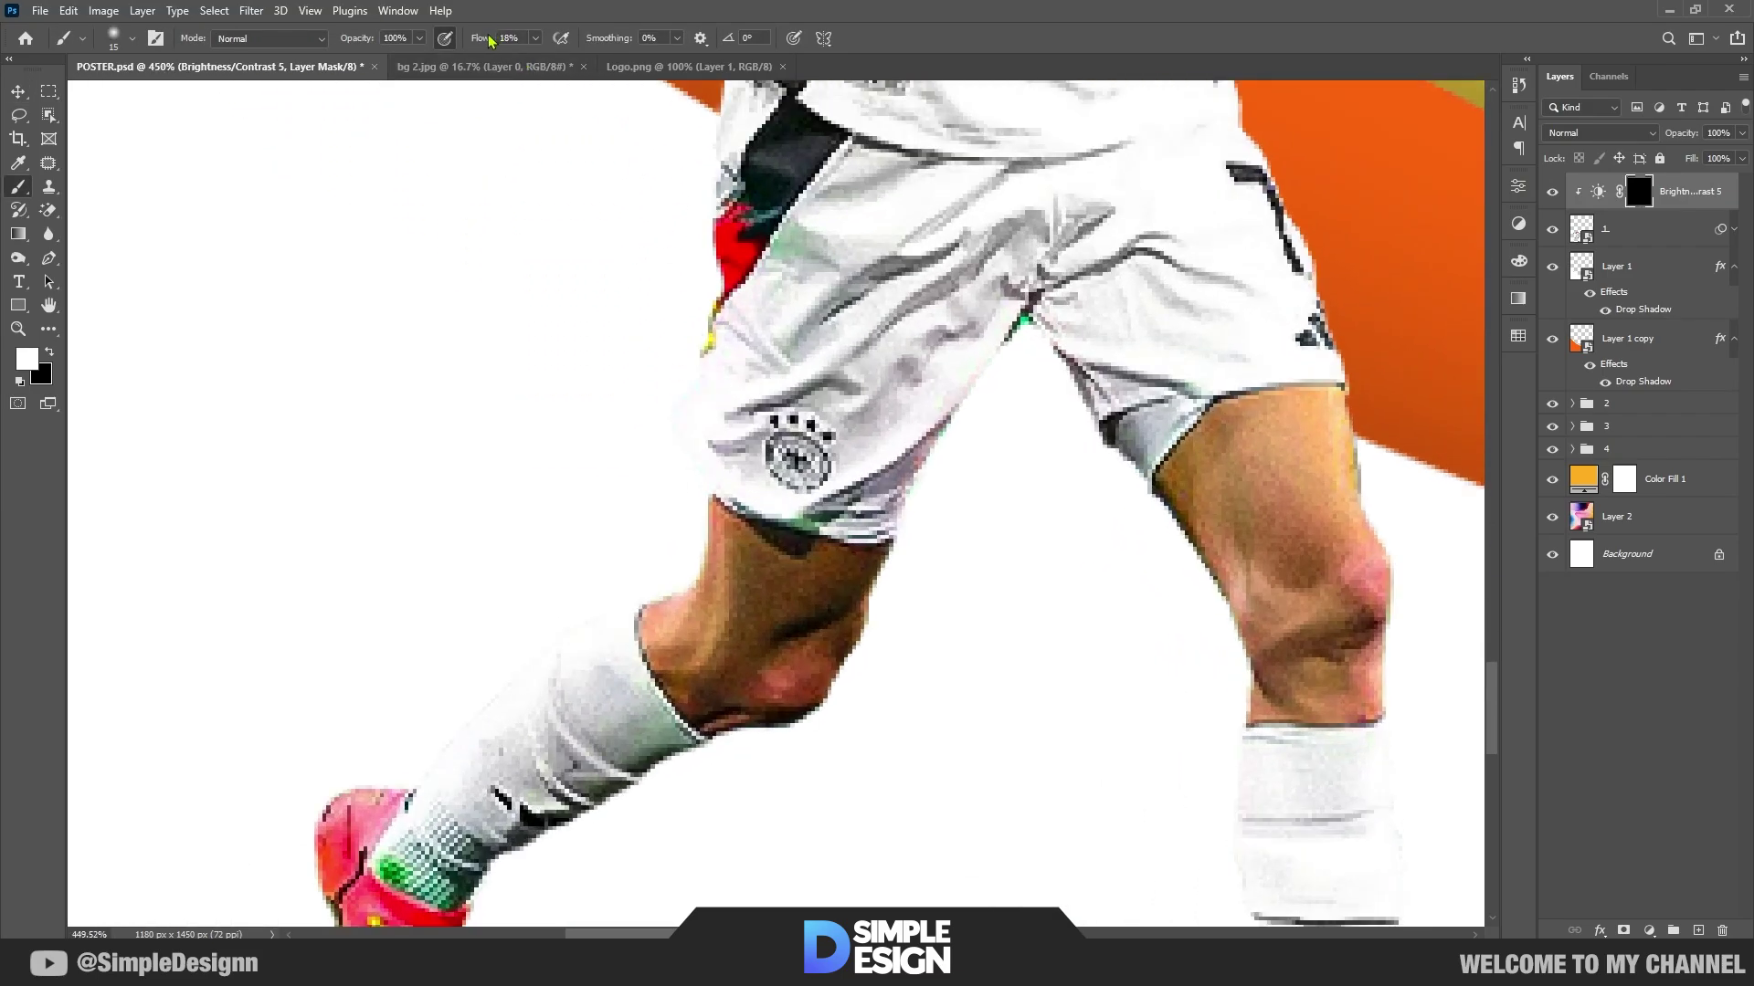
drag(491, 41, 478, 42)
mouse_move(803, 527)
mouse_down()
mouse_move(745, 543)
mouse_move(731, 630)
mouse_move(667, 640)
mouse_move(731, 539)
mouse_up()
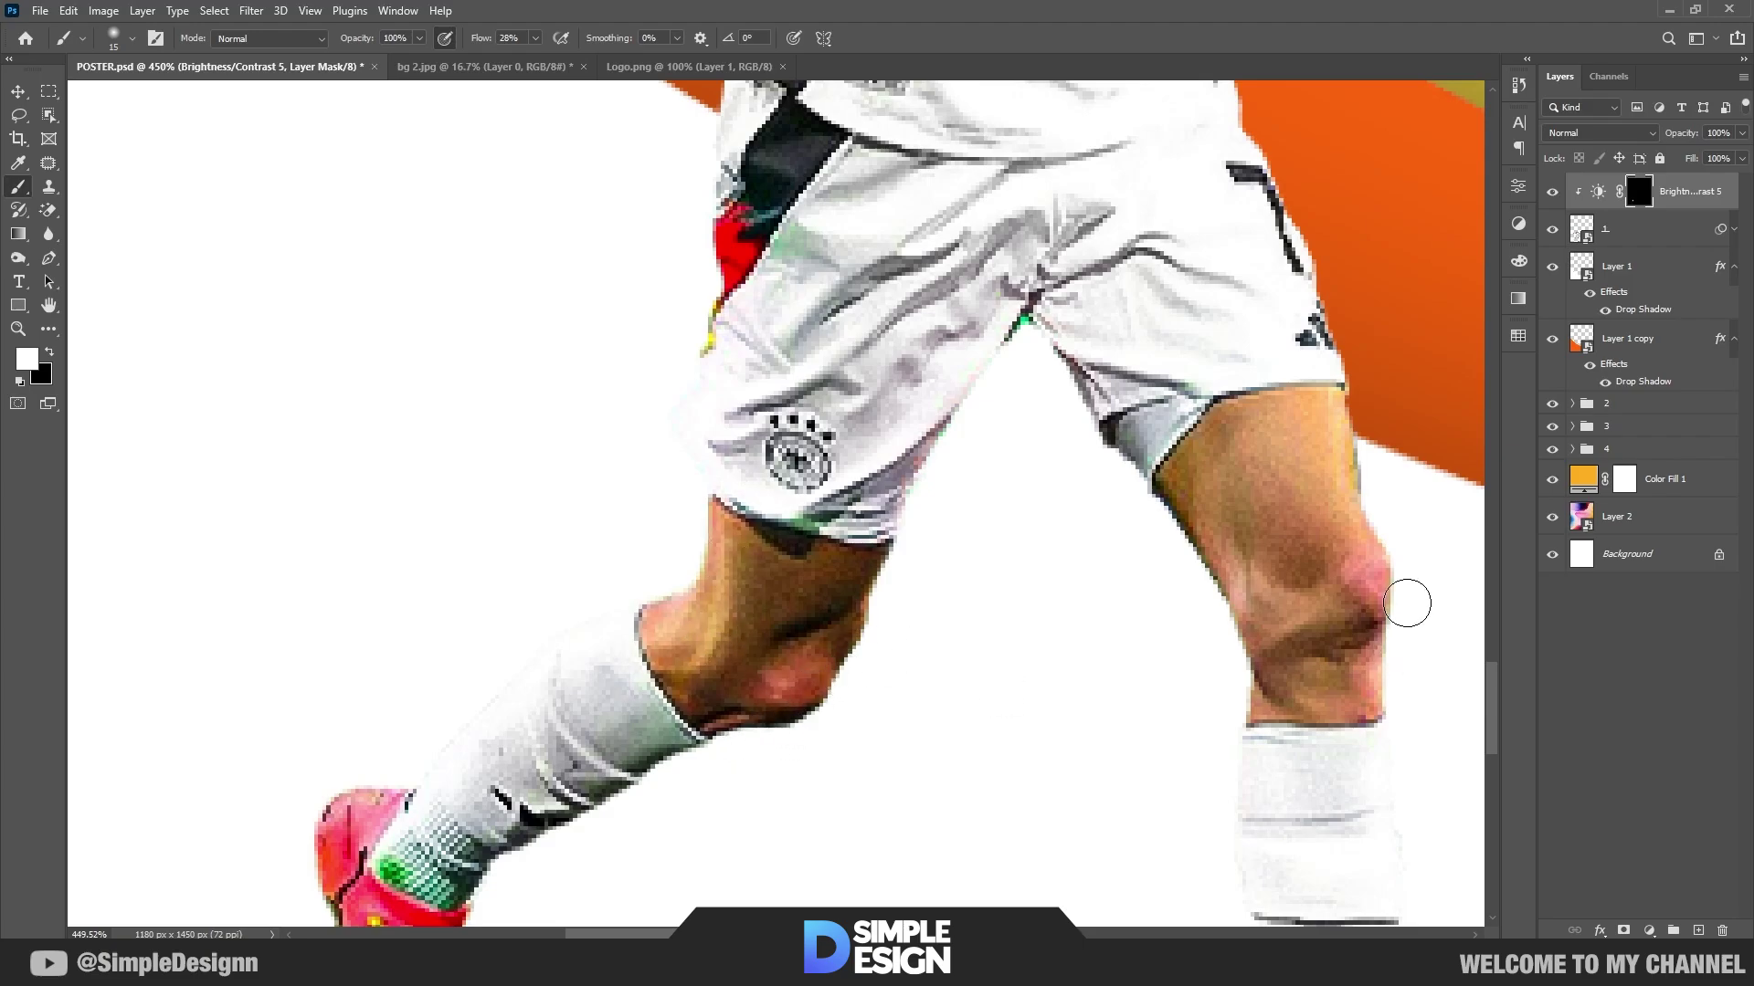
mouse_move(1410, 600)
mouse_down()
mouse_move(1279, 621)
mouse_move(1324, 704)
mouse_move(1379, 576)
mouse_move(1331, 423)
mouse_move(1365, 539)
mouse_up()
scroll(1229, 526, down, 5)
scroll(1134, 548, up, 1)
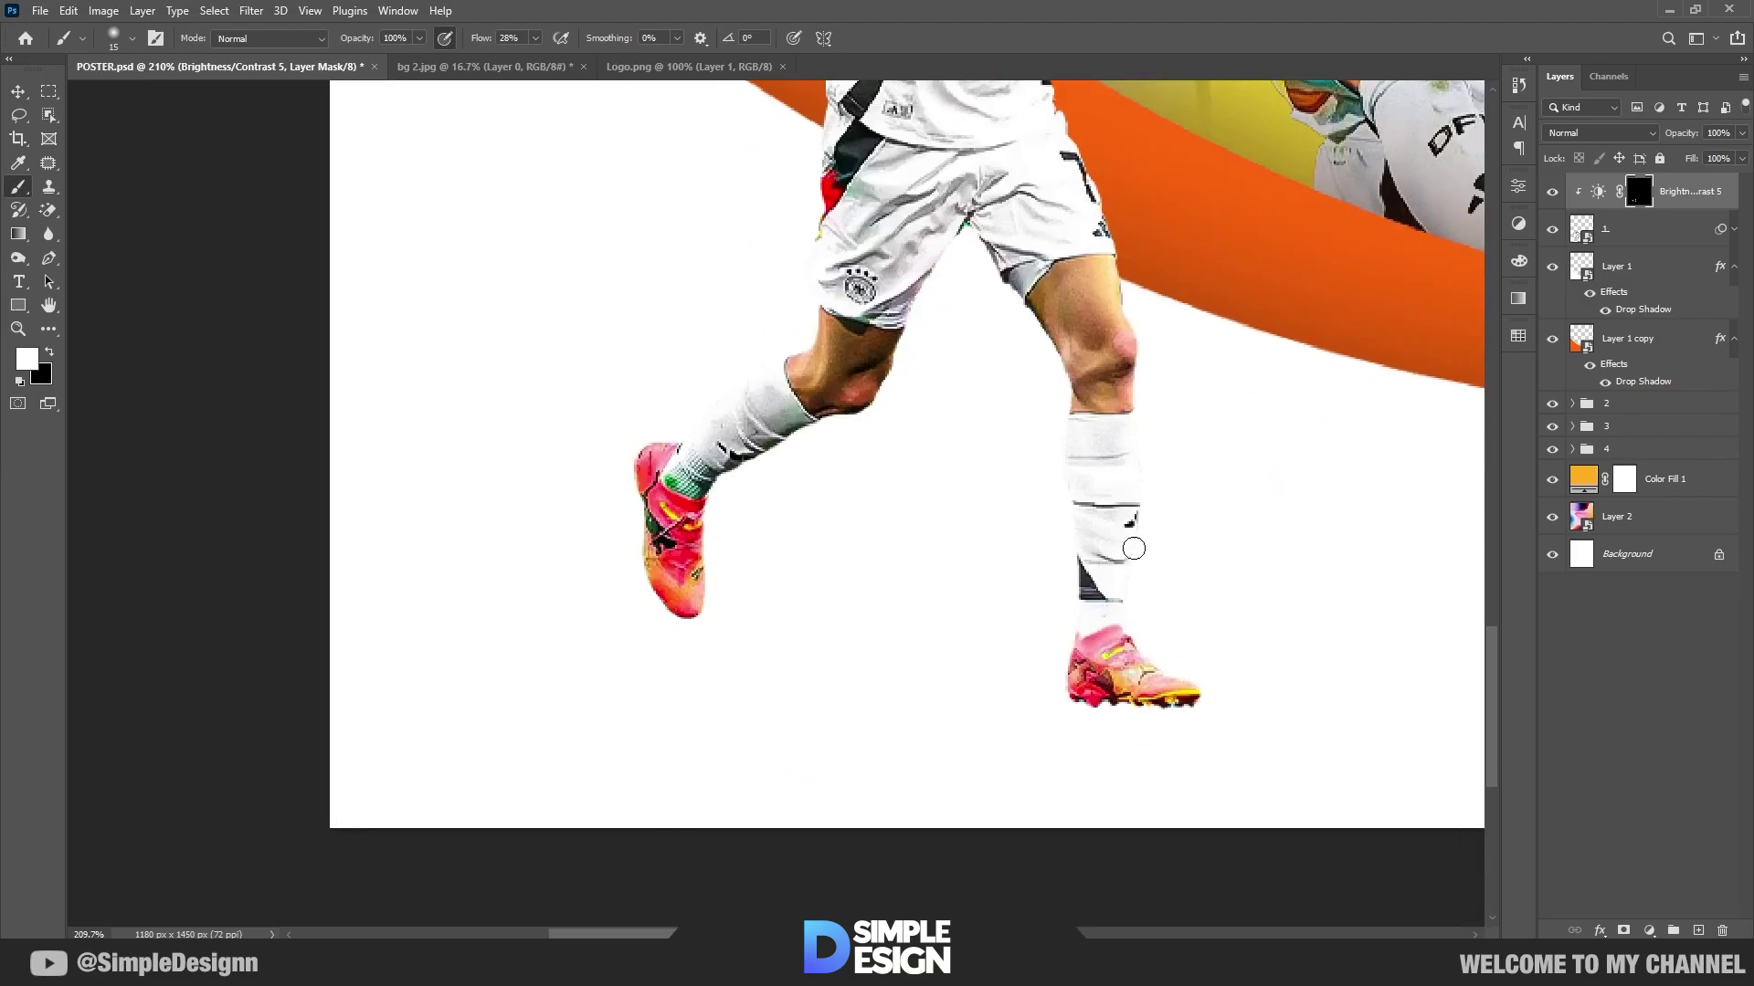
drag(1150, 688, 1142, 662)
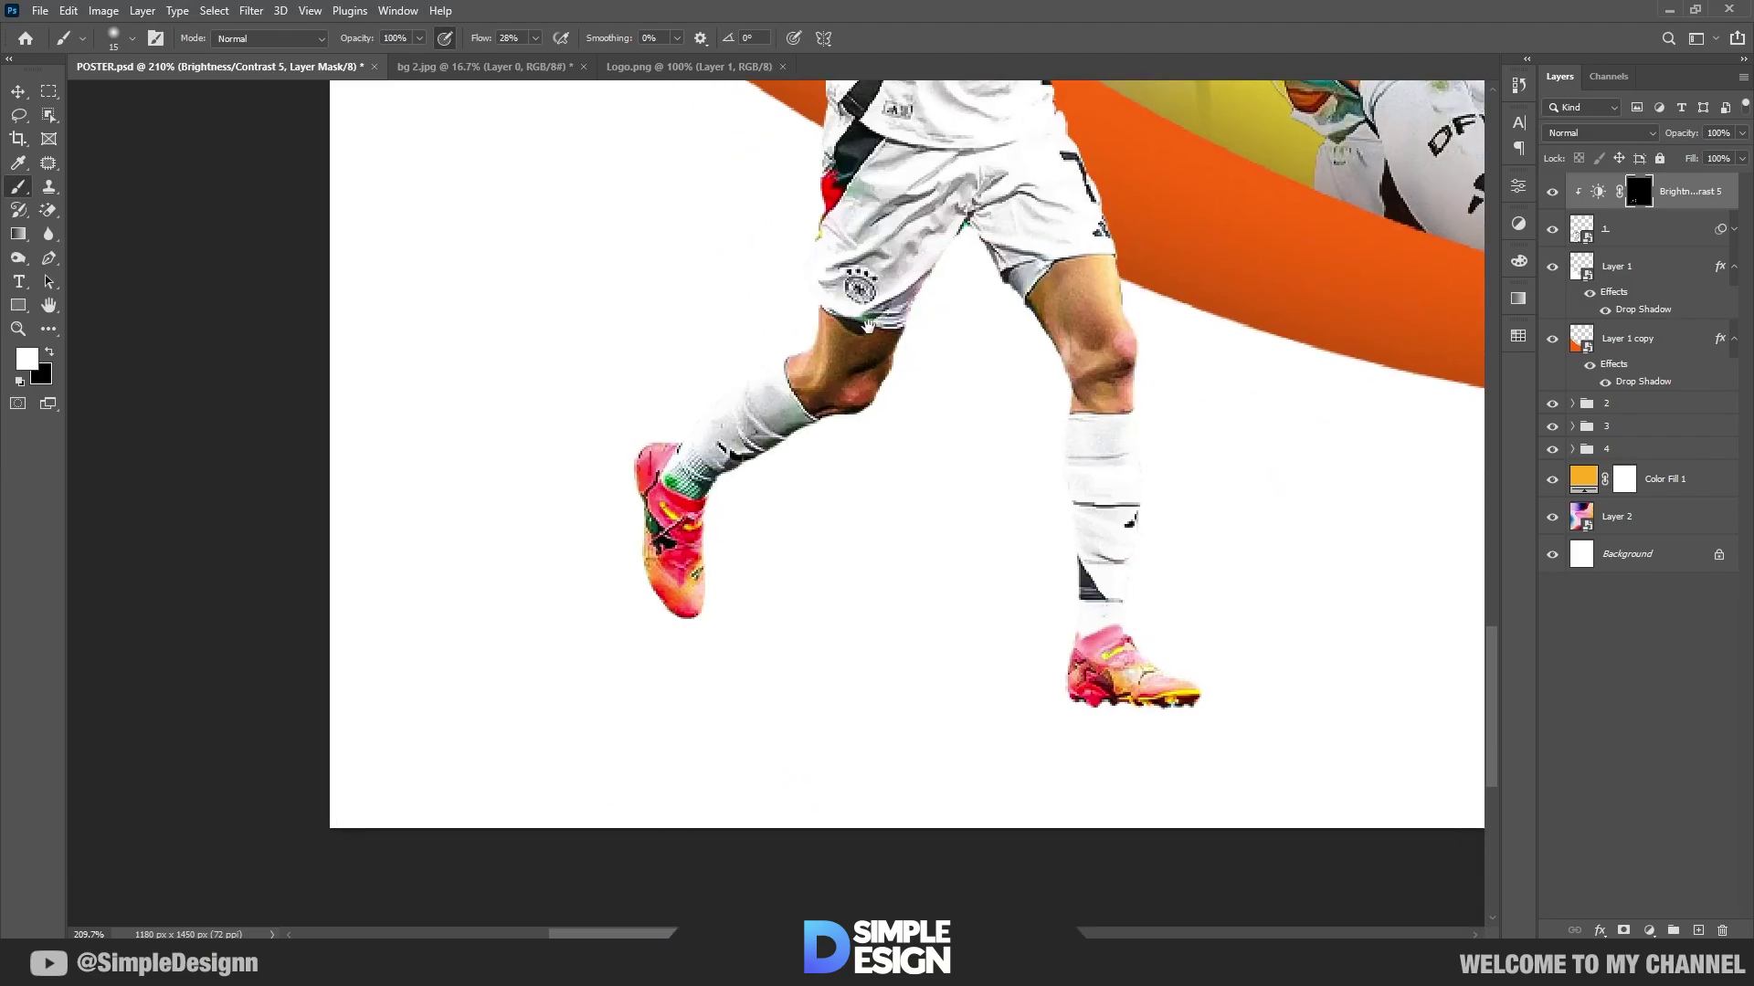
scroll(867, 326, up, 4)
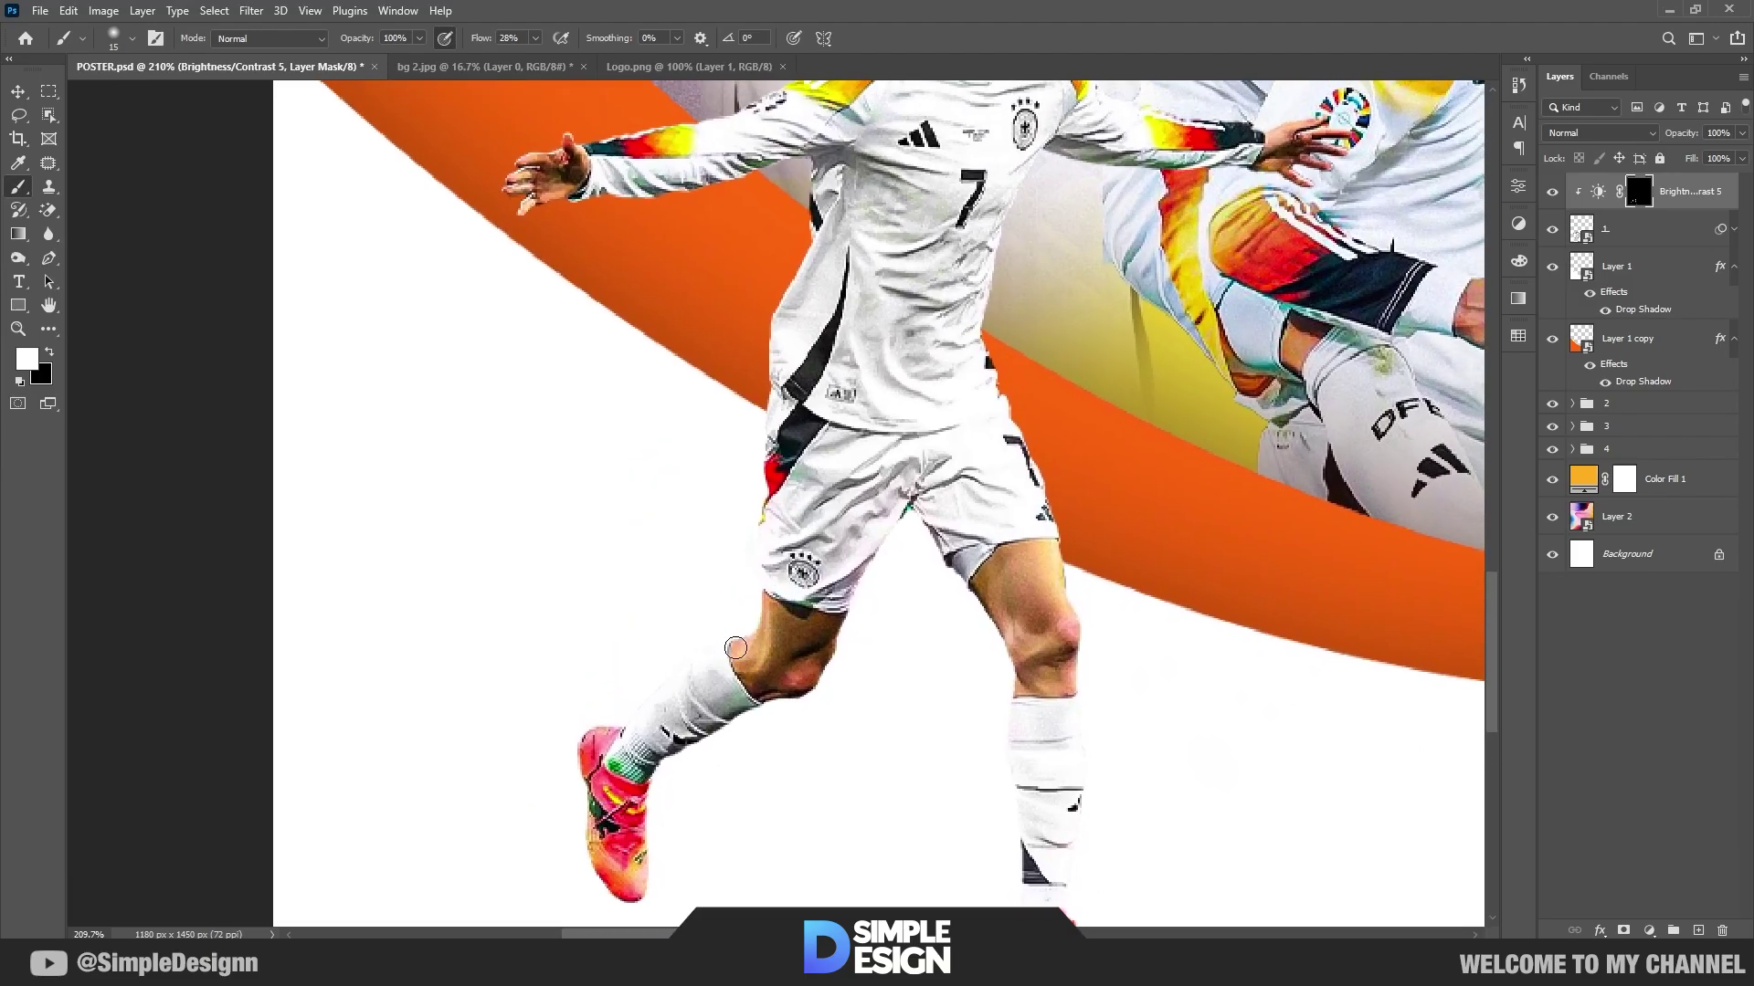
Step: Paint the brightening over the jersey torso, the sleeve and the face up to the hairline
drag(875, 270, 867, 427)
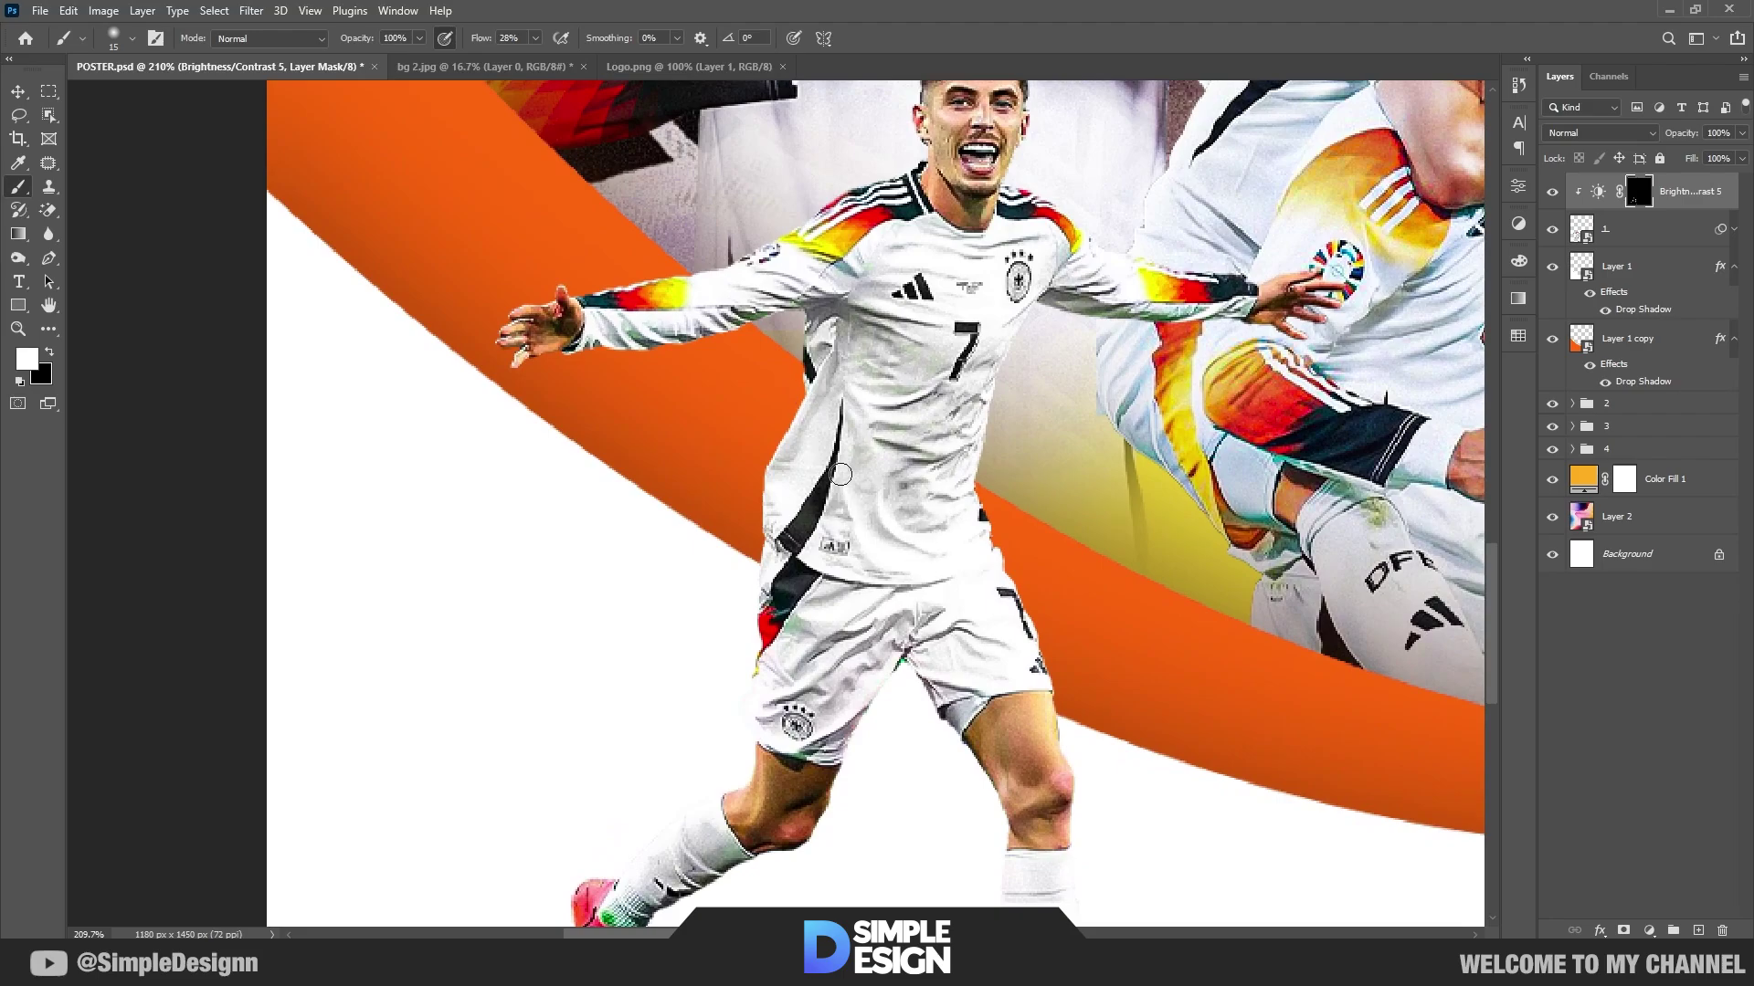
drag(832, 364, 827, 402)
drag(962, 357, 1126, 295)
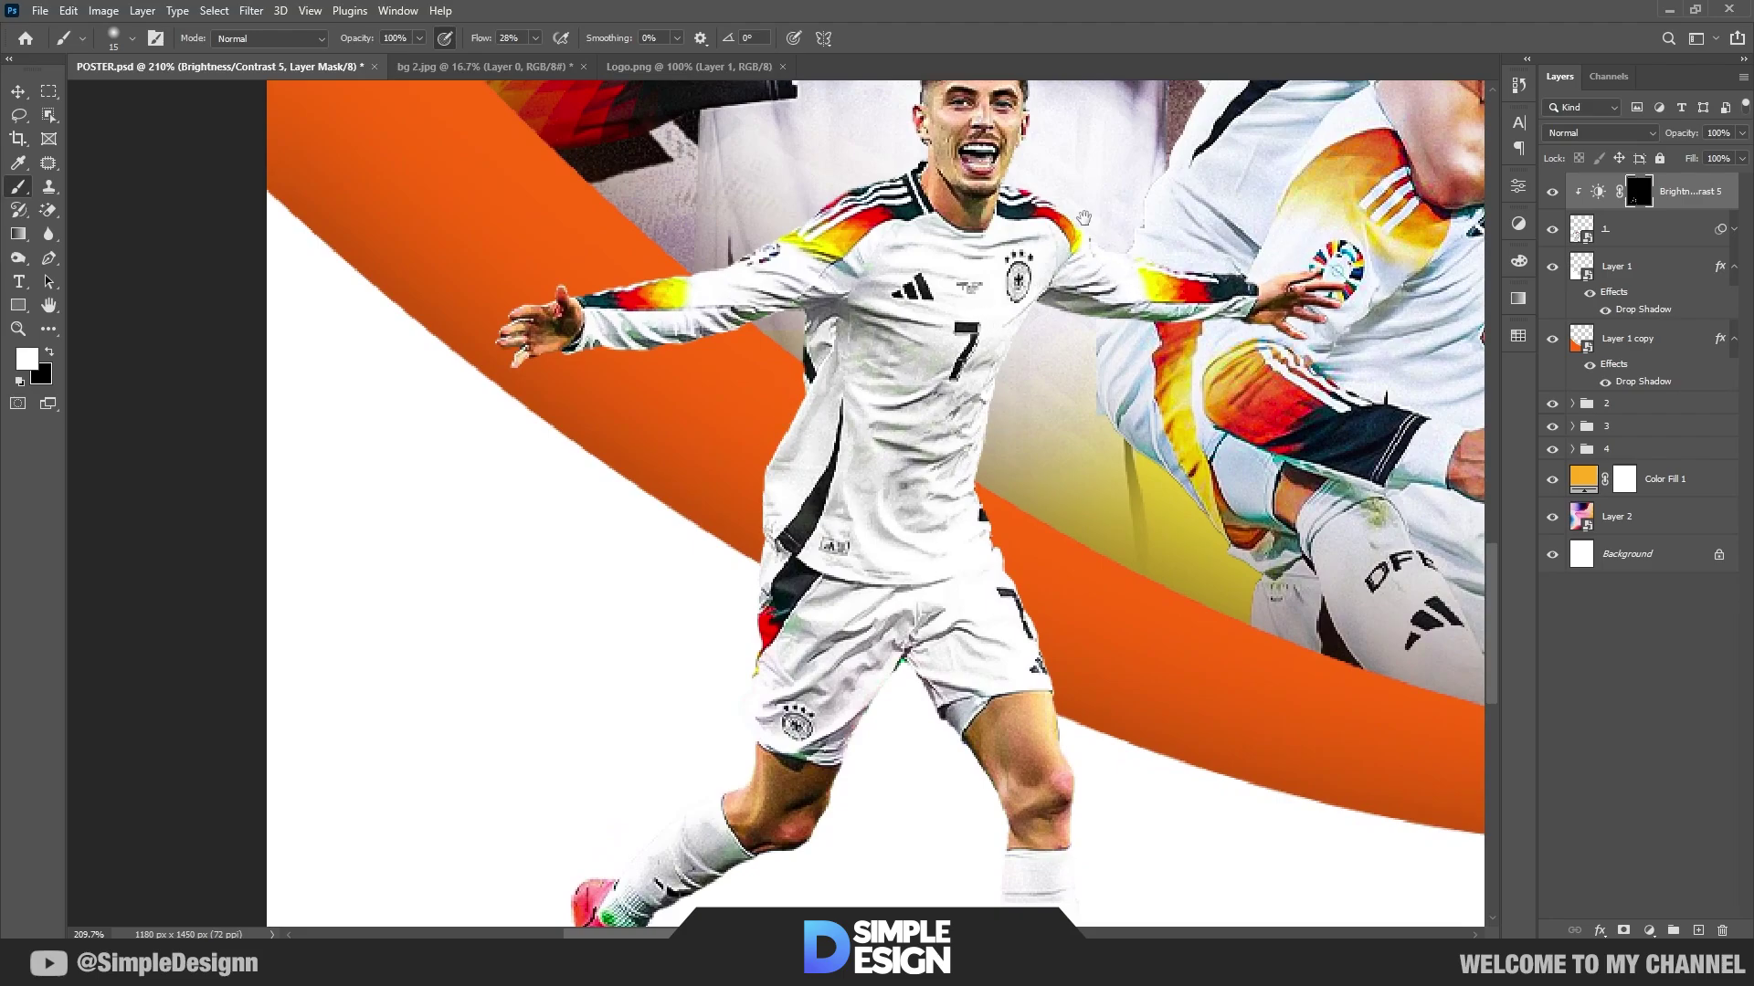
mouse_move(703, 305)
mouse_down()
mouse_move(729, 494)
mouse_move(558, 478)
mouse_up()
scroll(991, 408, up, 1)
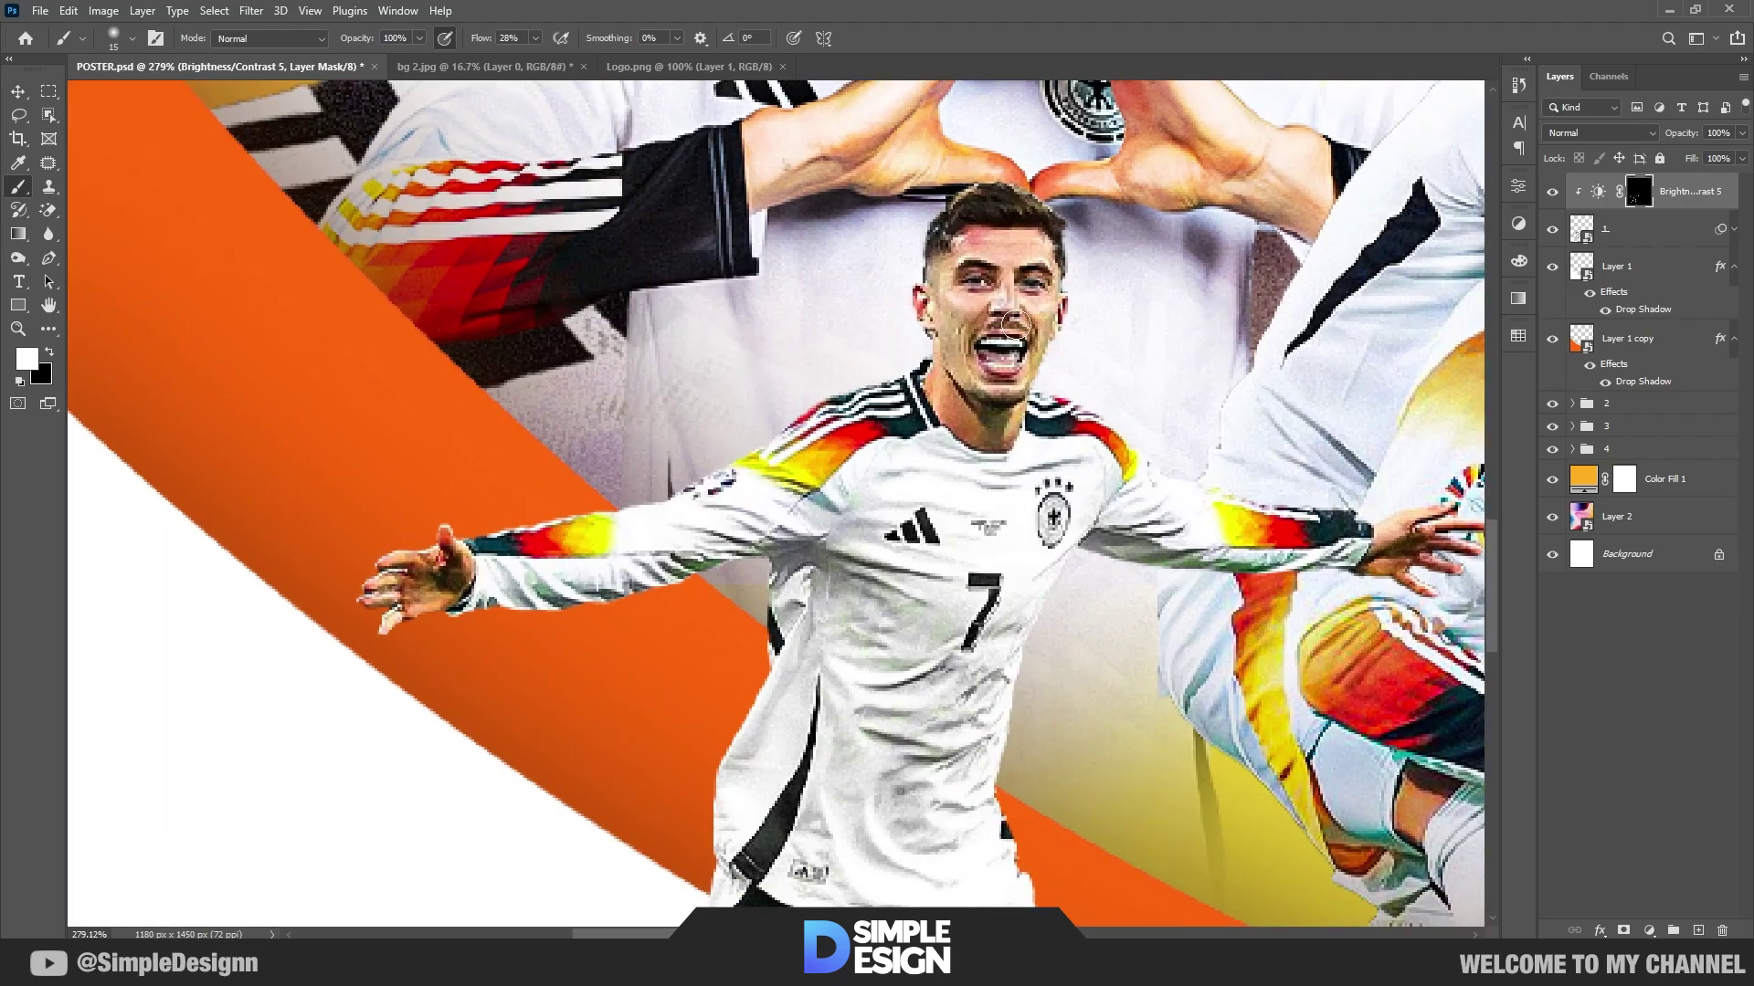
scroll(1072, 328, up, 1)
mouse_move(1073, 328)
mouse_down()
mouse_move(942, 188)
mouse_move(1036, 443)
mouse_move(1003, 311)
mouse_up()
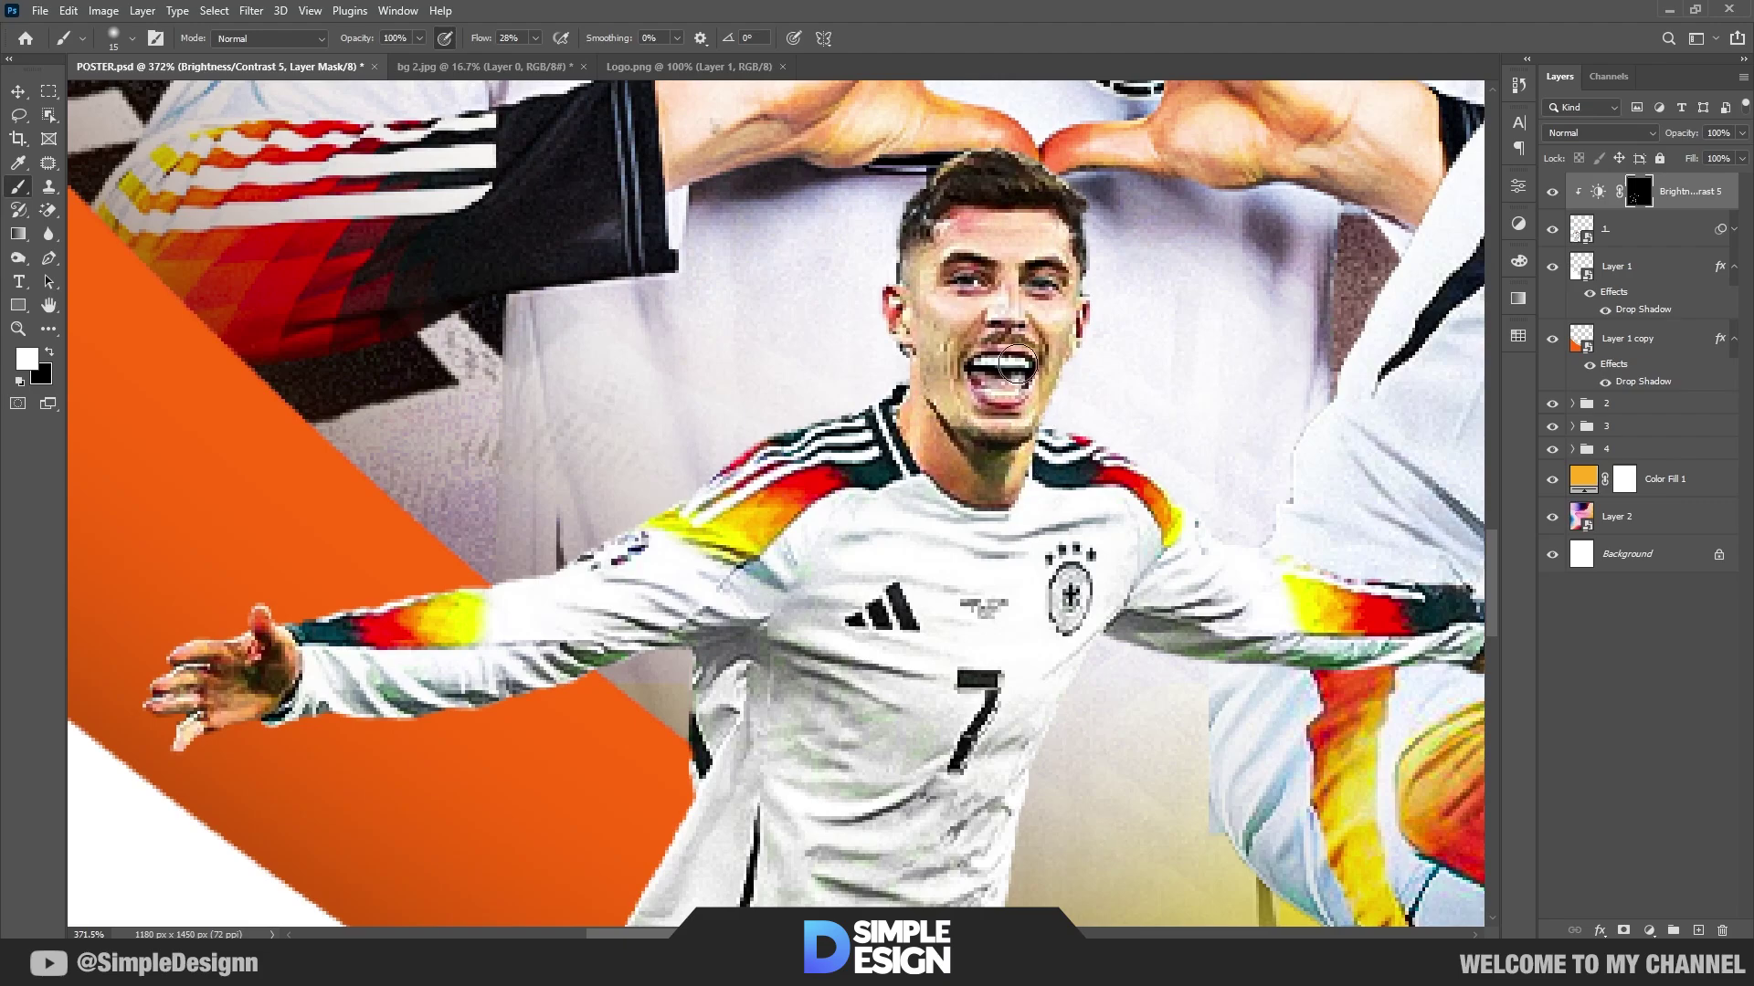
scroll(1003, 311, down, 1)
scroll(1003, 310, down, 2)
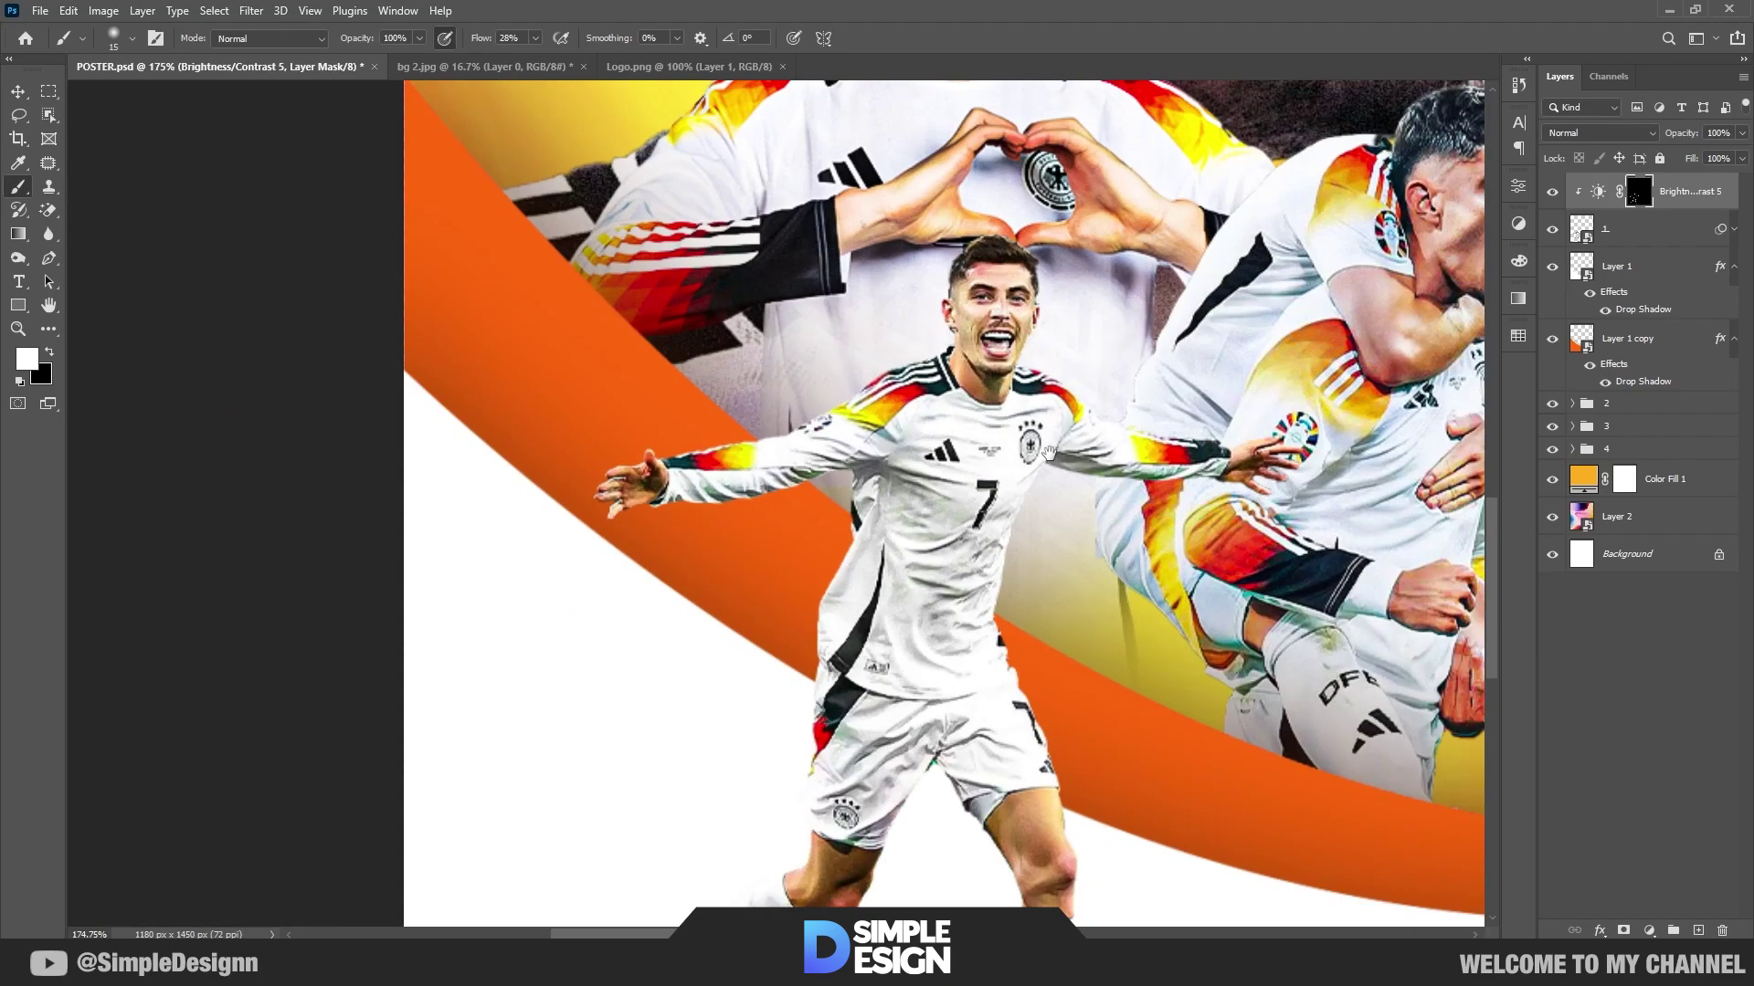
scroll(856, 345, up, 1)
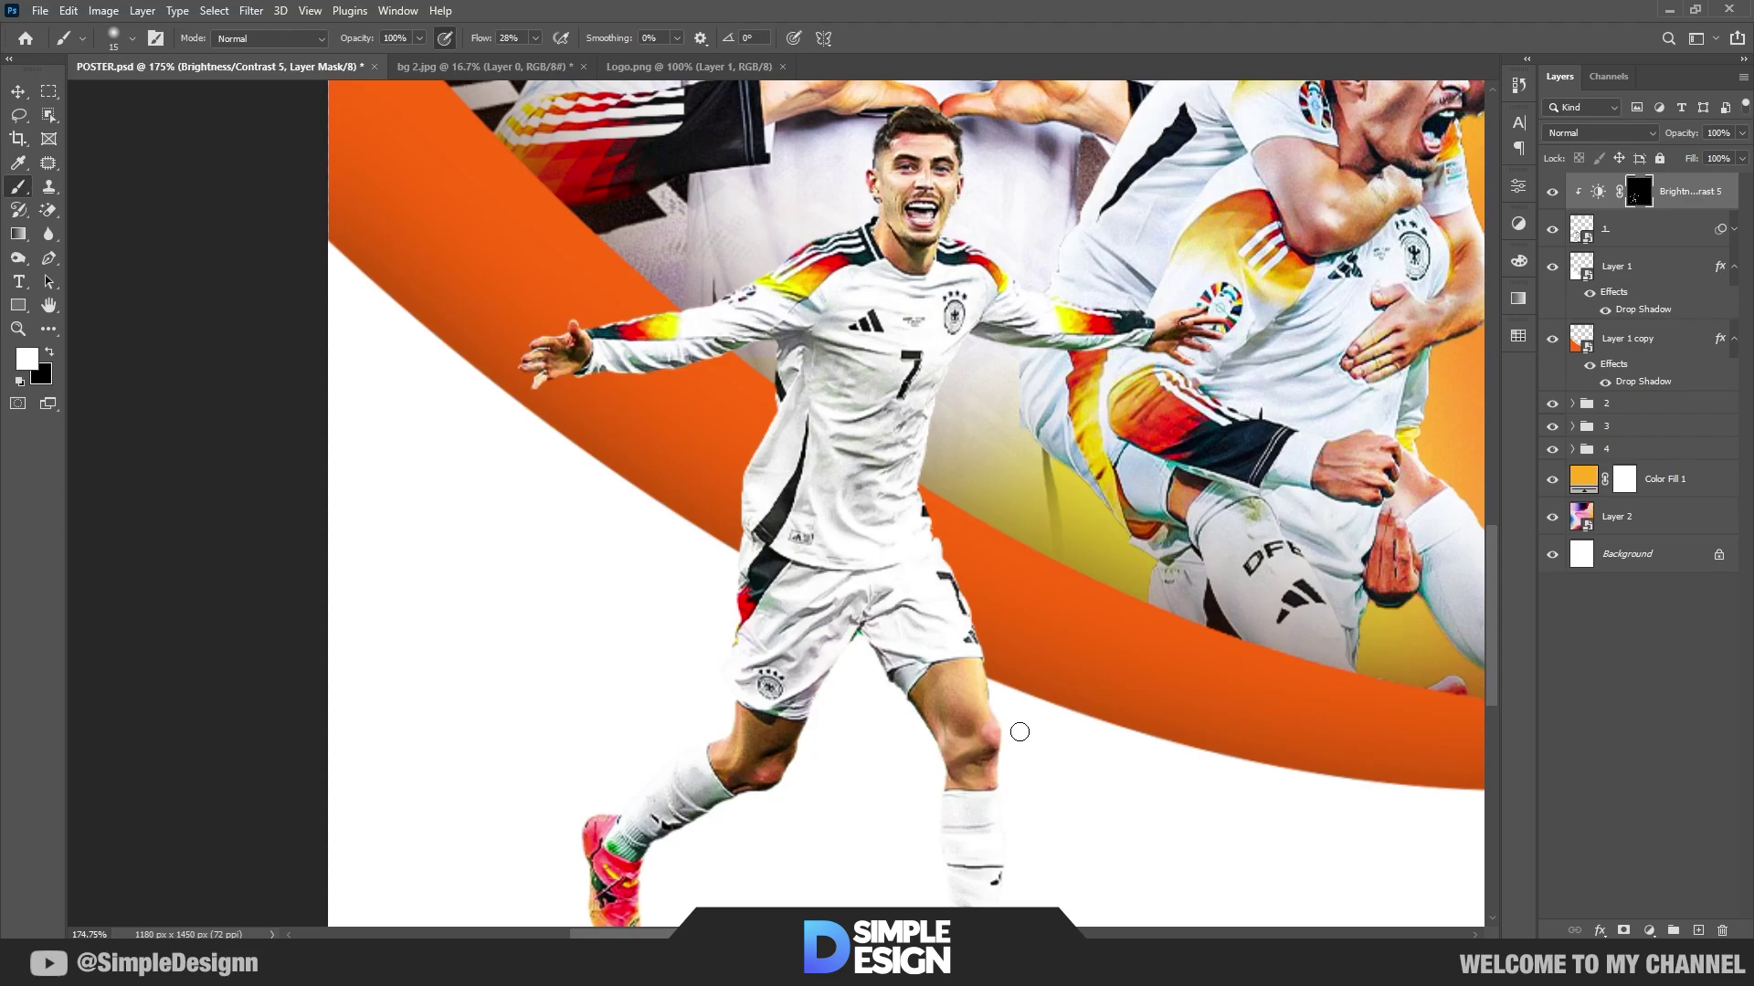
Step: Add a Brightness/Contrast adjustment clipped to the player at brightness -47, with its mask inverted
click(1649, 930)
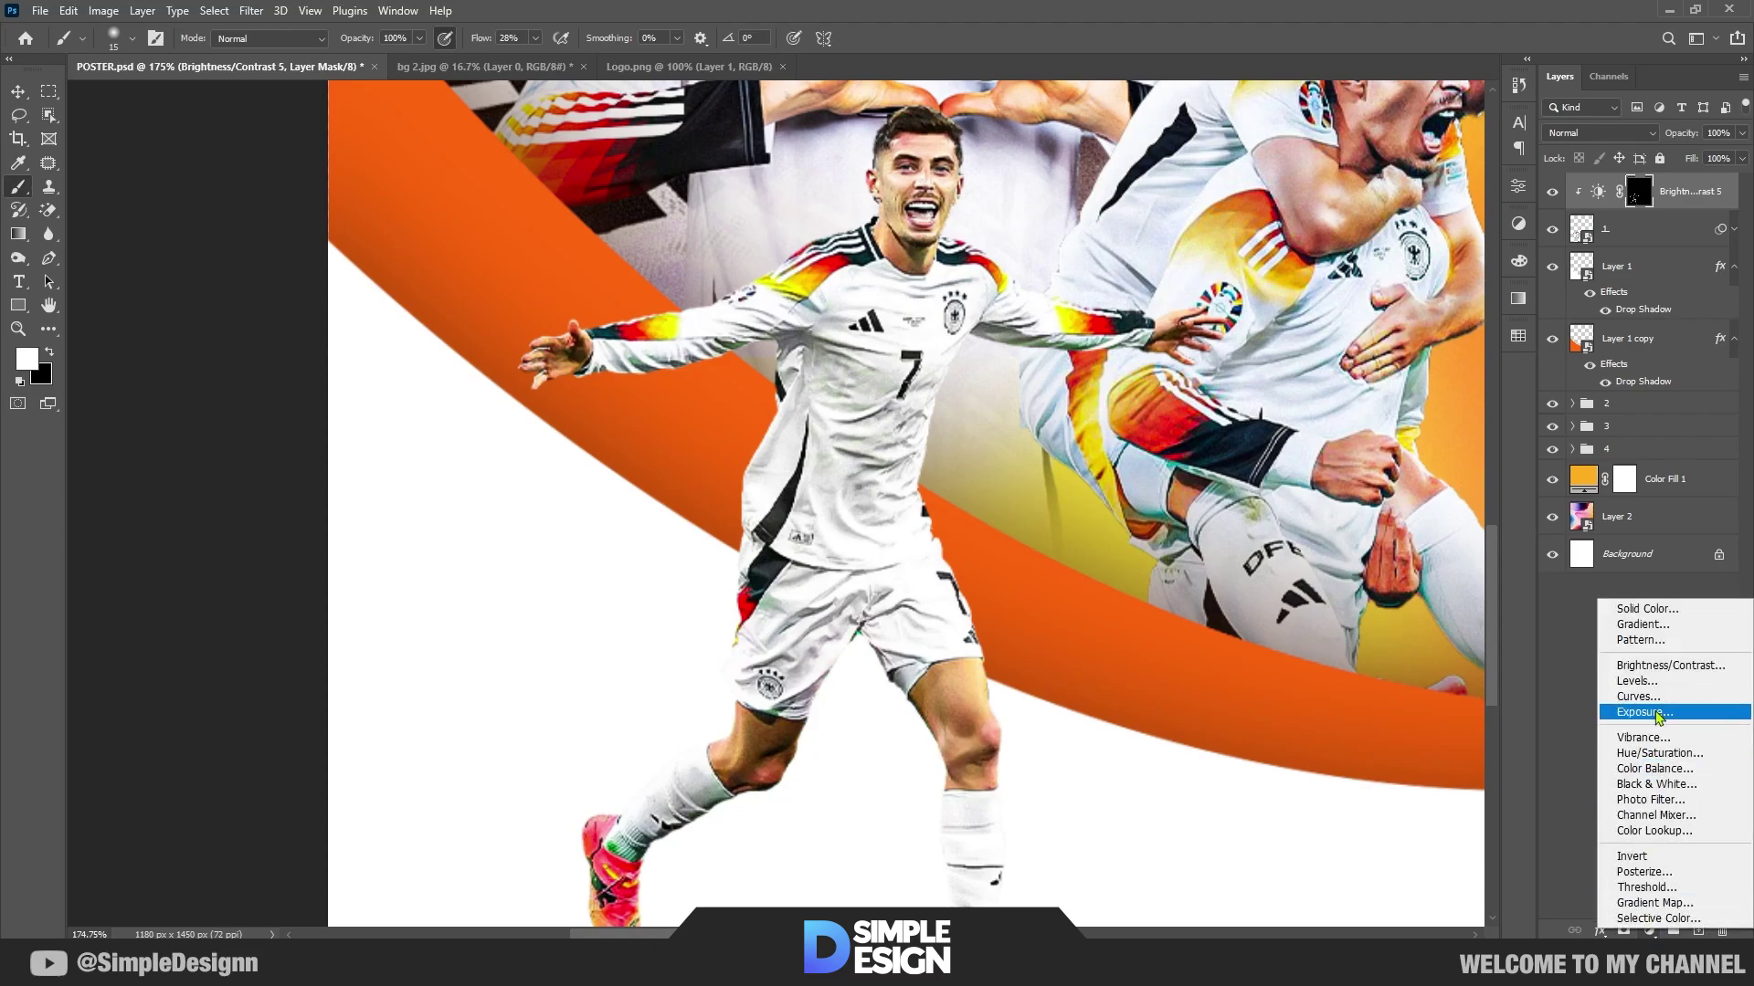
click(1662, 665)
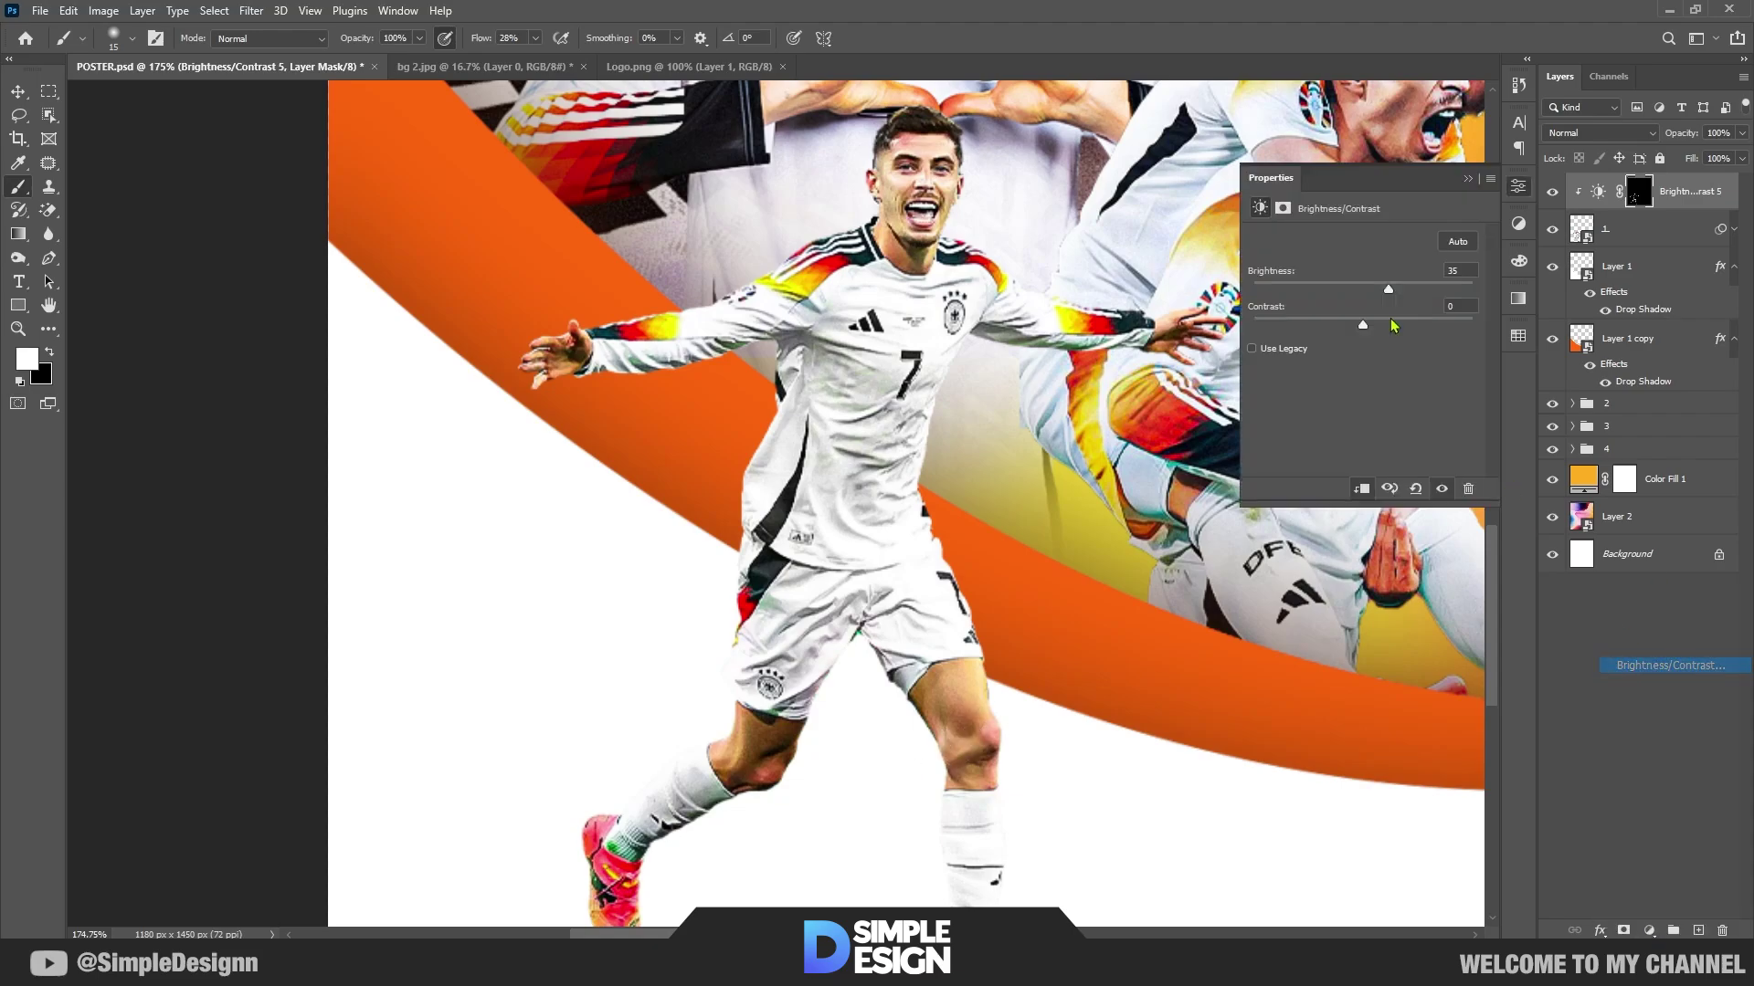
click(1362, 490)
drag(1362, 291, 1330, 290)
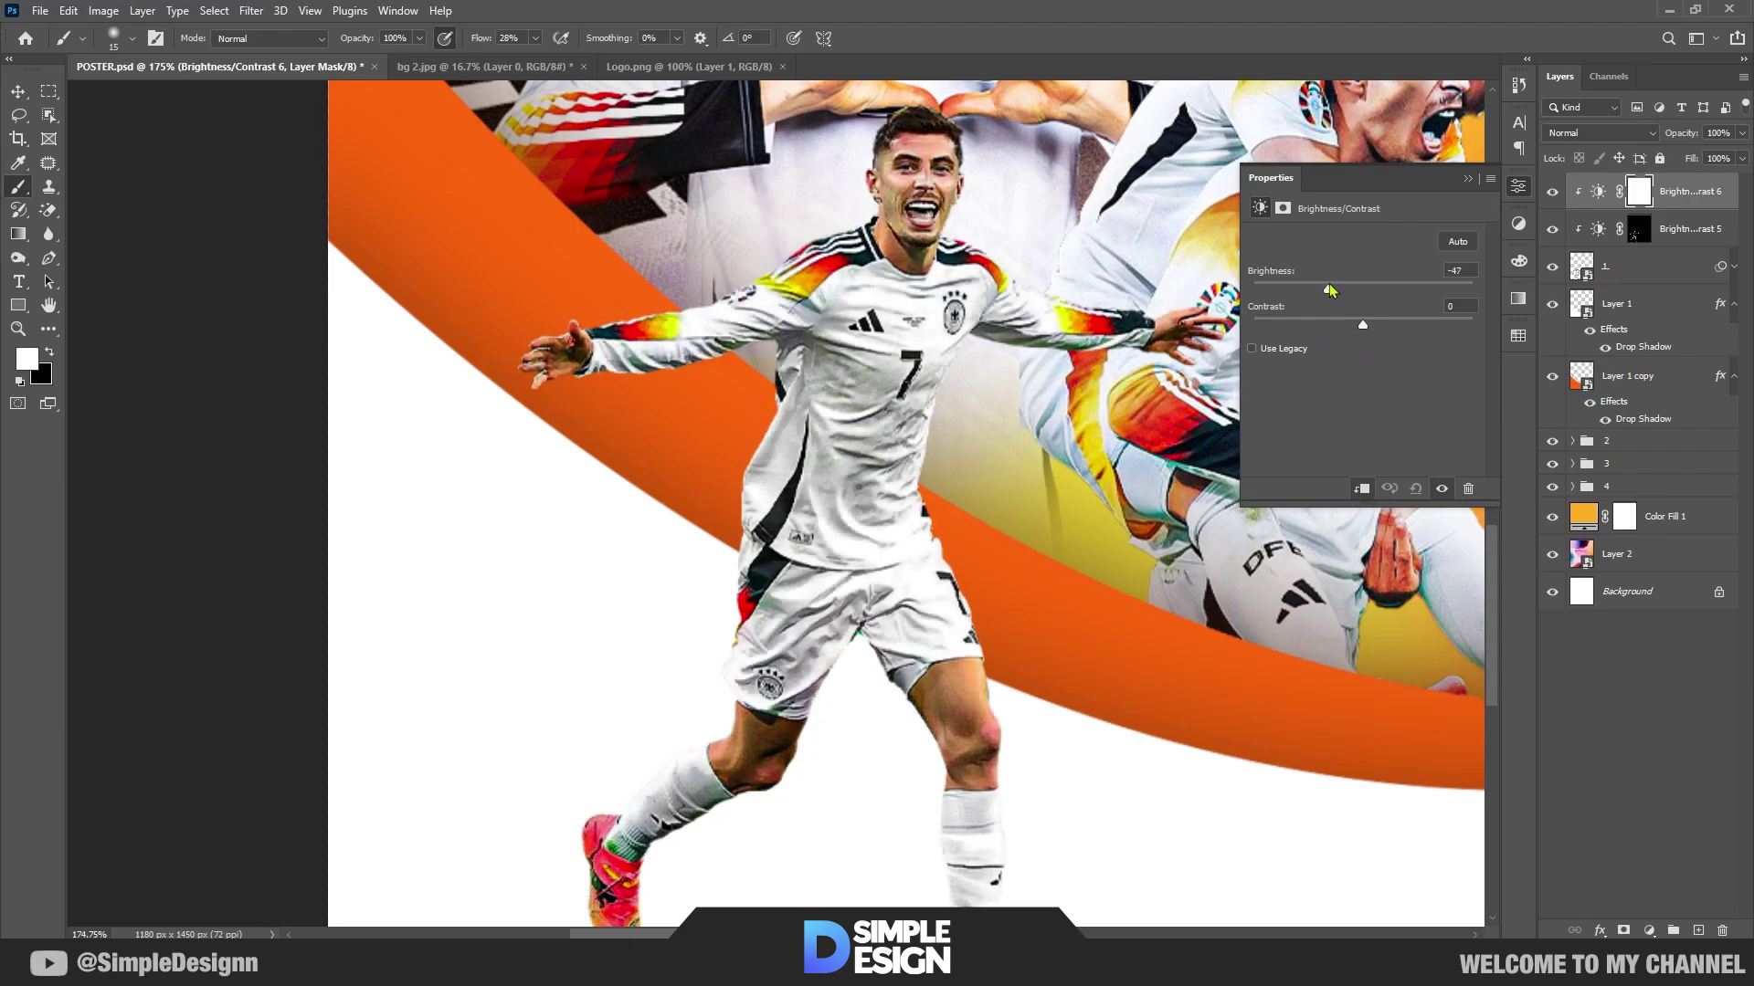
click(1468, 181)
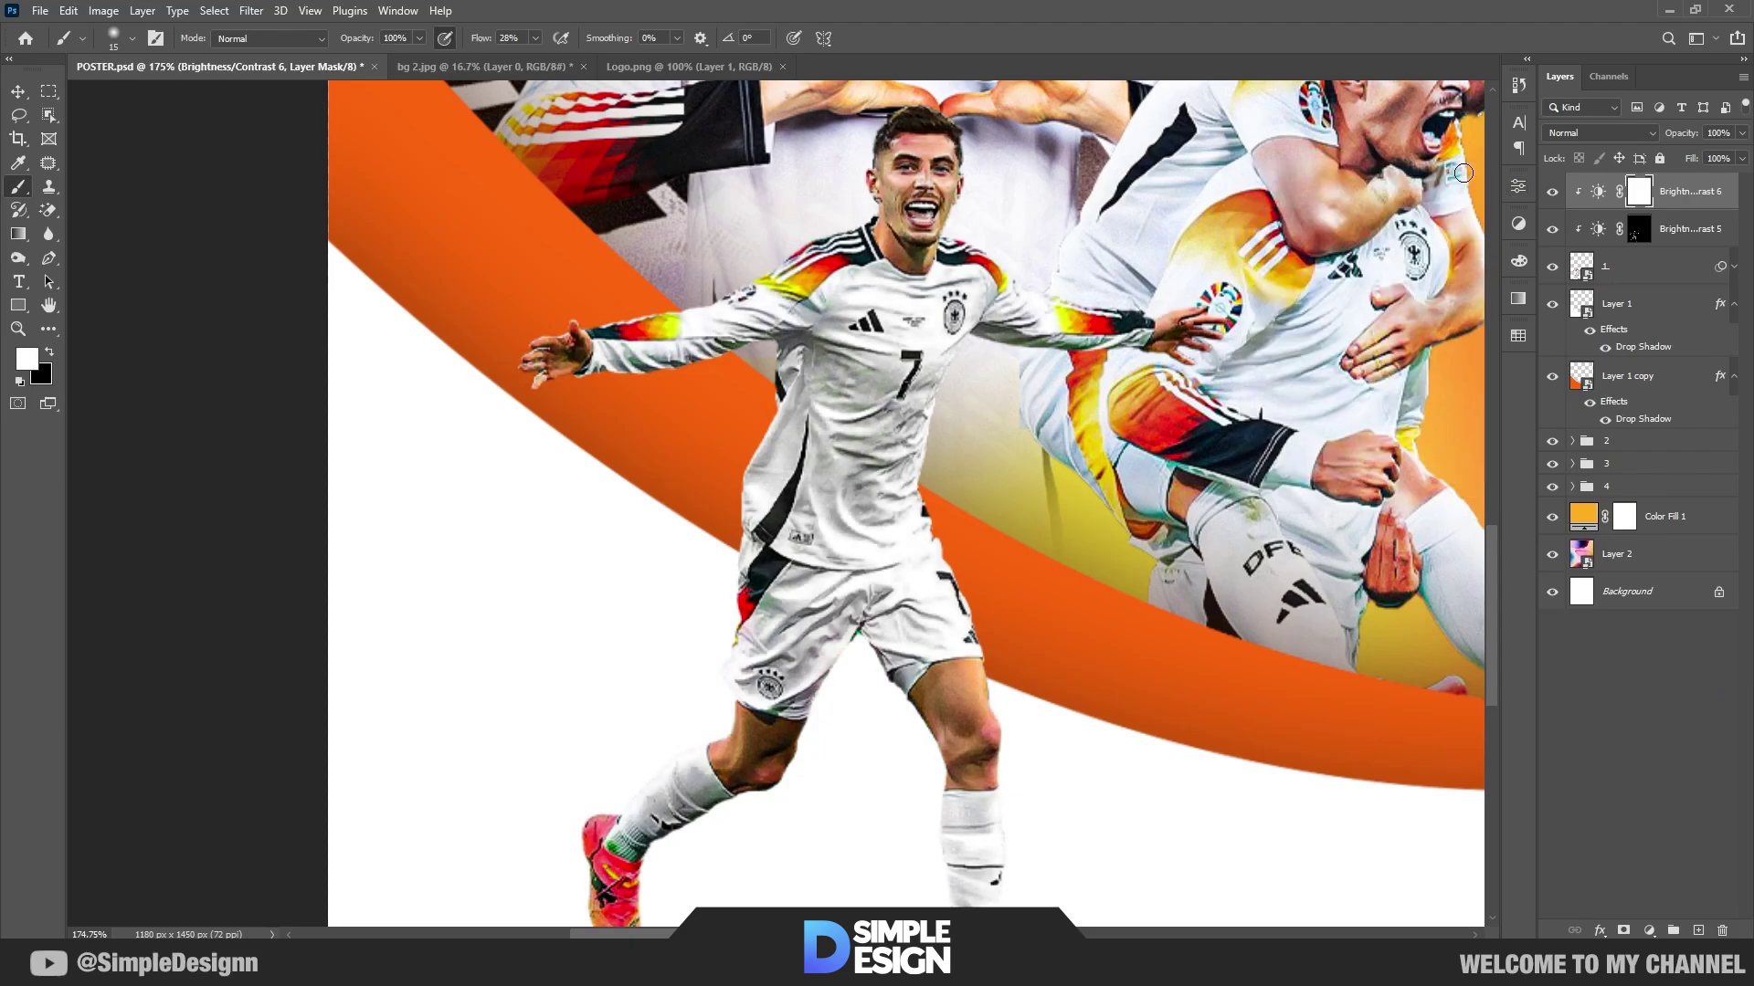
key(ctrl+i)
Step: Paint shadows under the eyes, beside the nose, and along the jaw, neck and hairline
scroll(914, 128, up, 10)
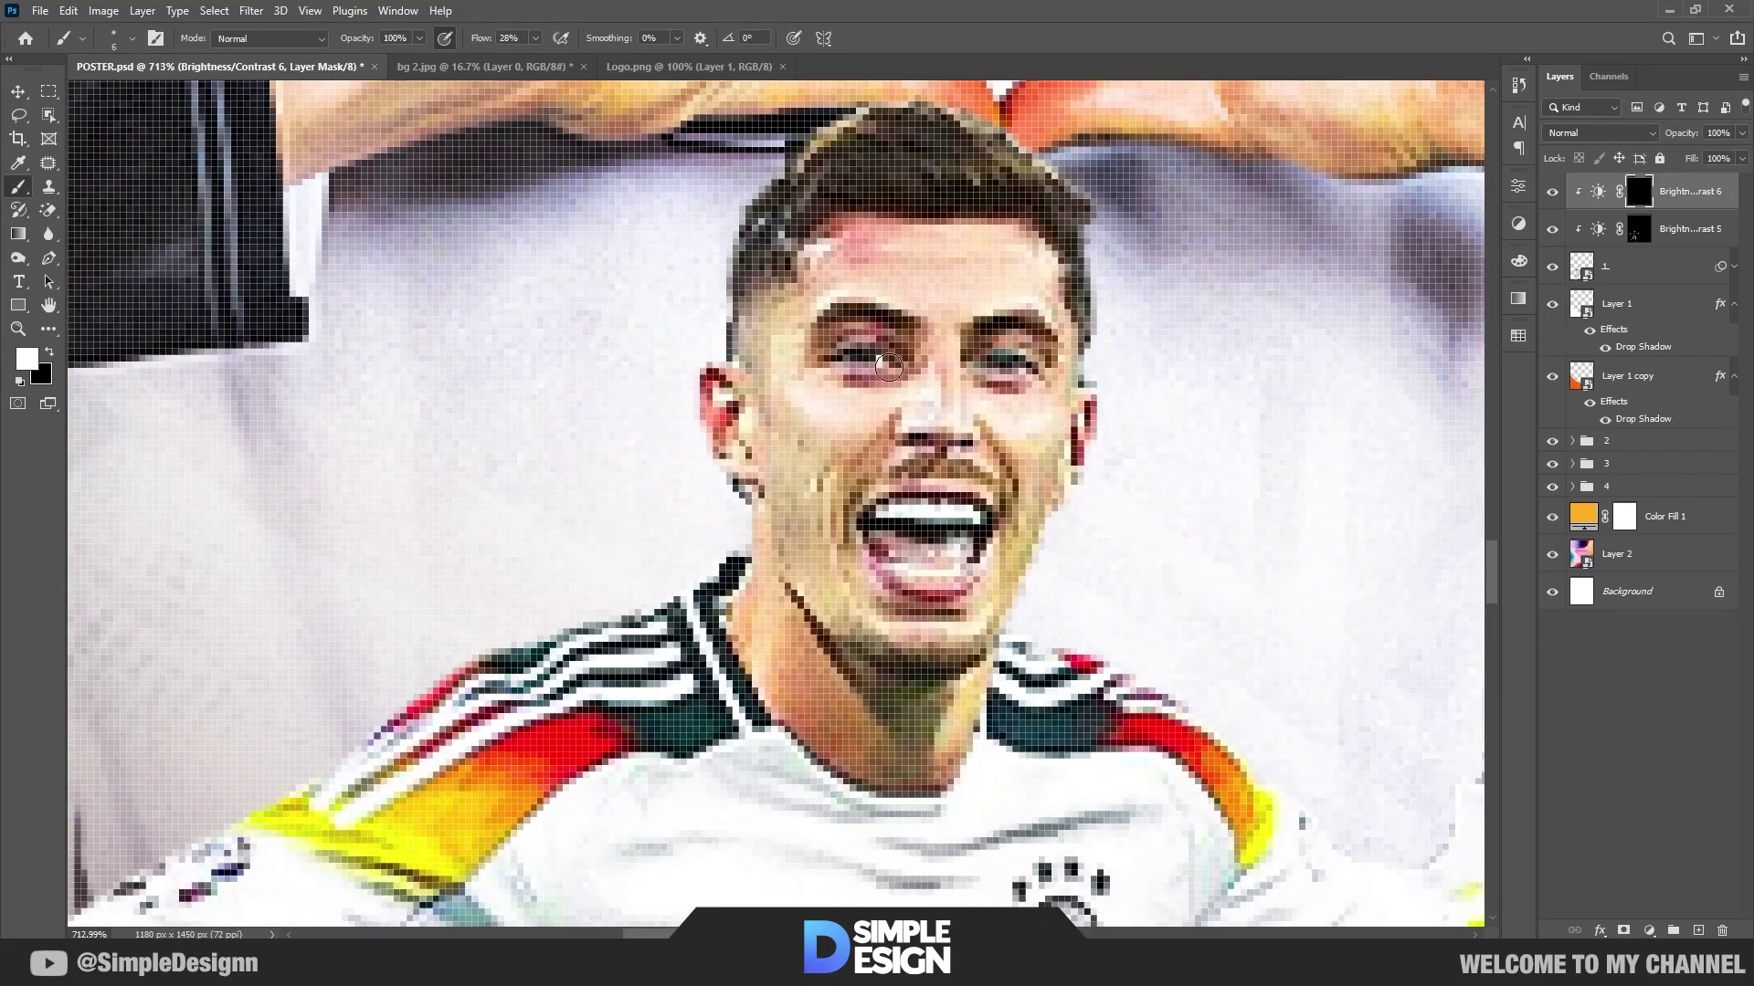
drag(845, 356, 1041, 370)
drag(985, 449, 969, 558)
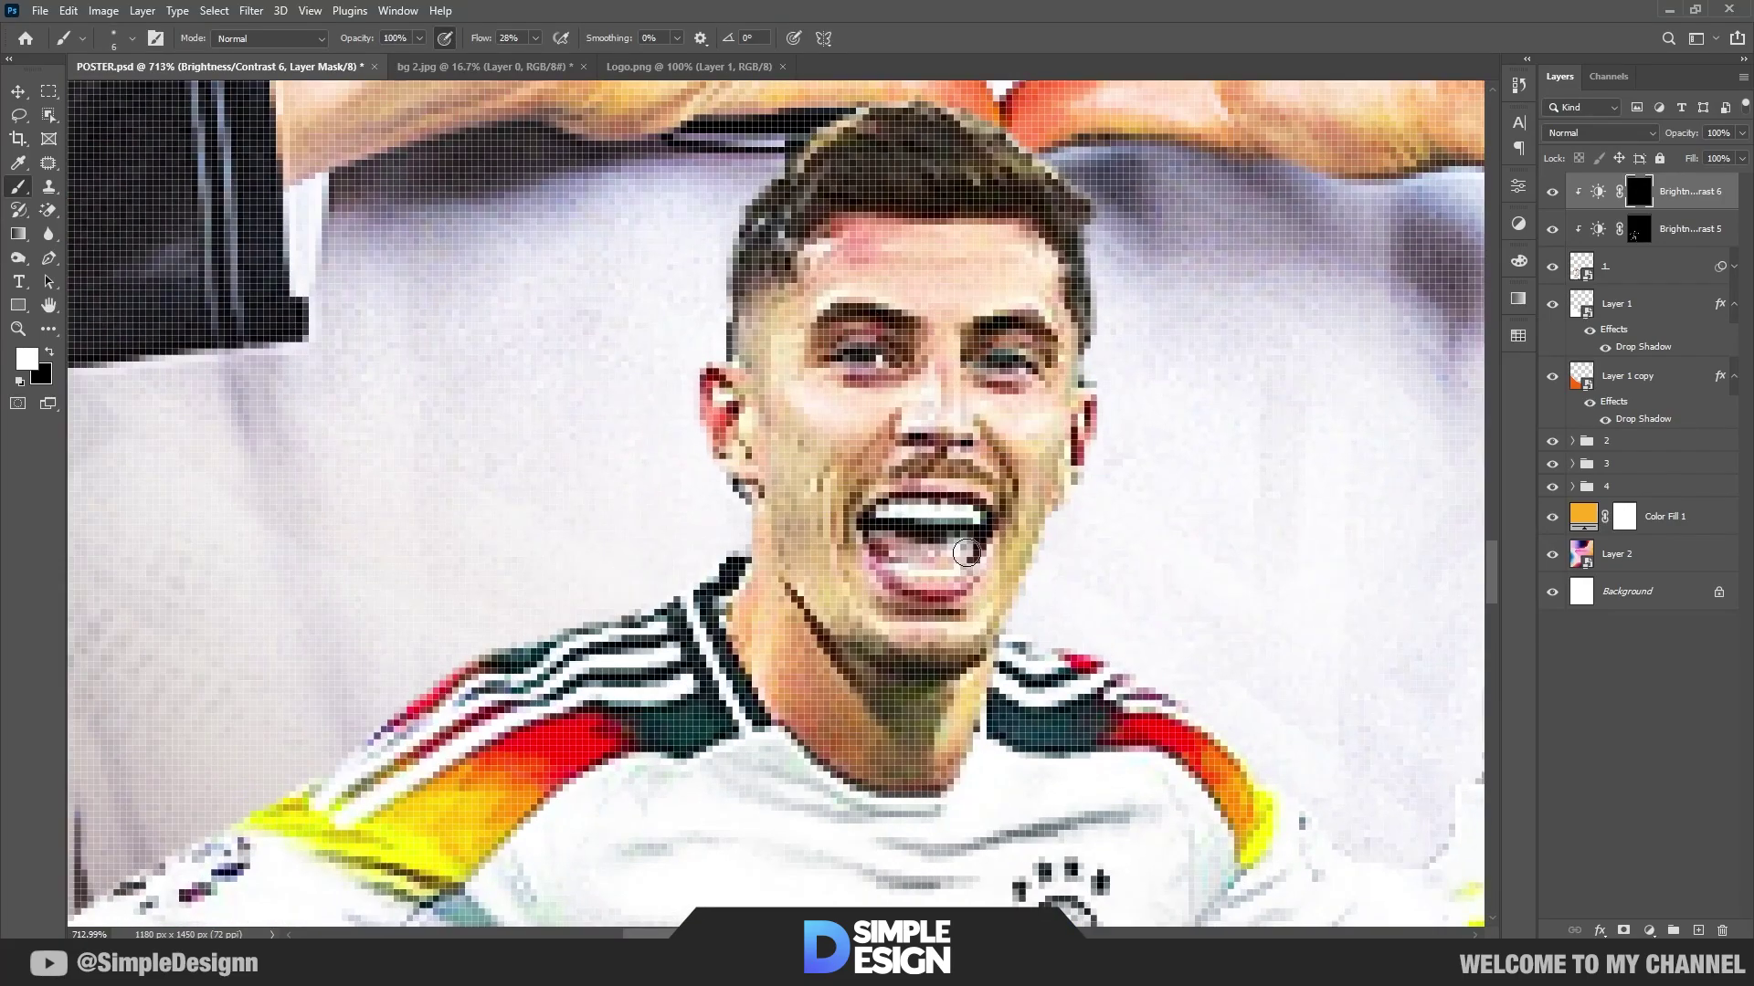
mouse_move(900, 452)
mouse_down()
mouse_move(854, 516)
mouse_move(881, 599)
mouse_up()
mouse_move(777, 612)
mouse_down()
mouse_move(856, 733)
mouse_move(918, 758)
mouse_move(857, 692)
mouse_up()
drag(831, 751, 883, 779)
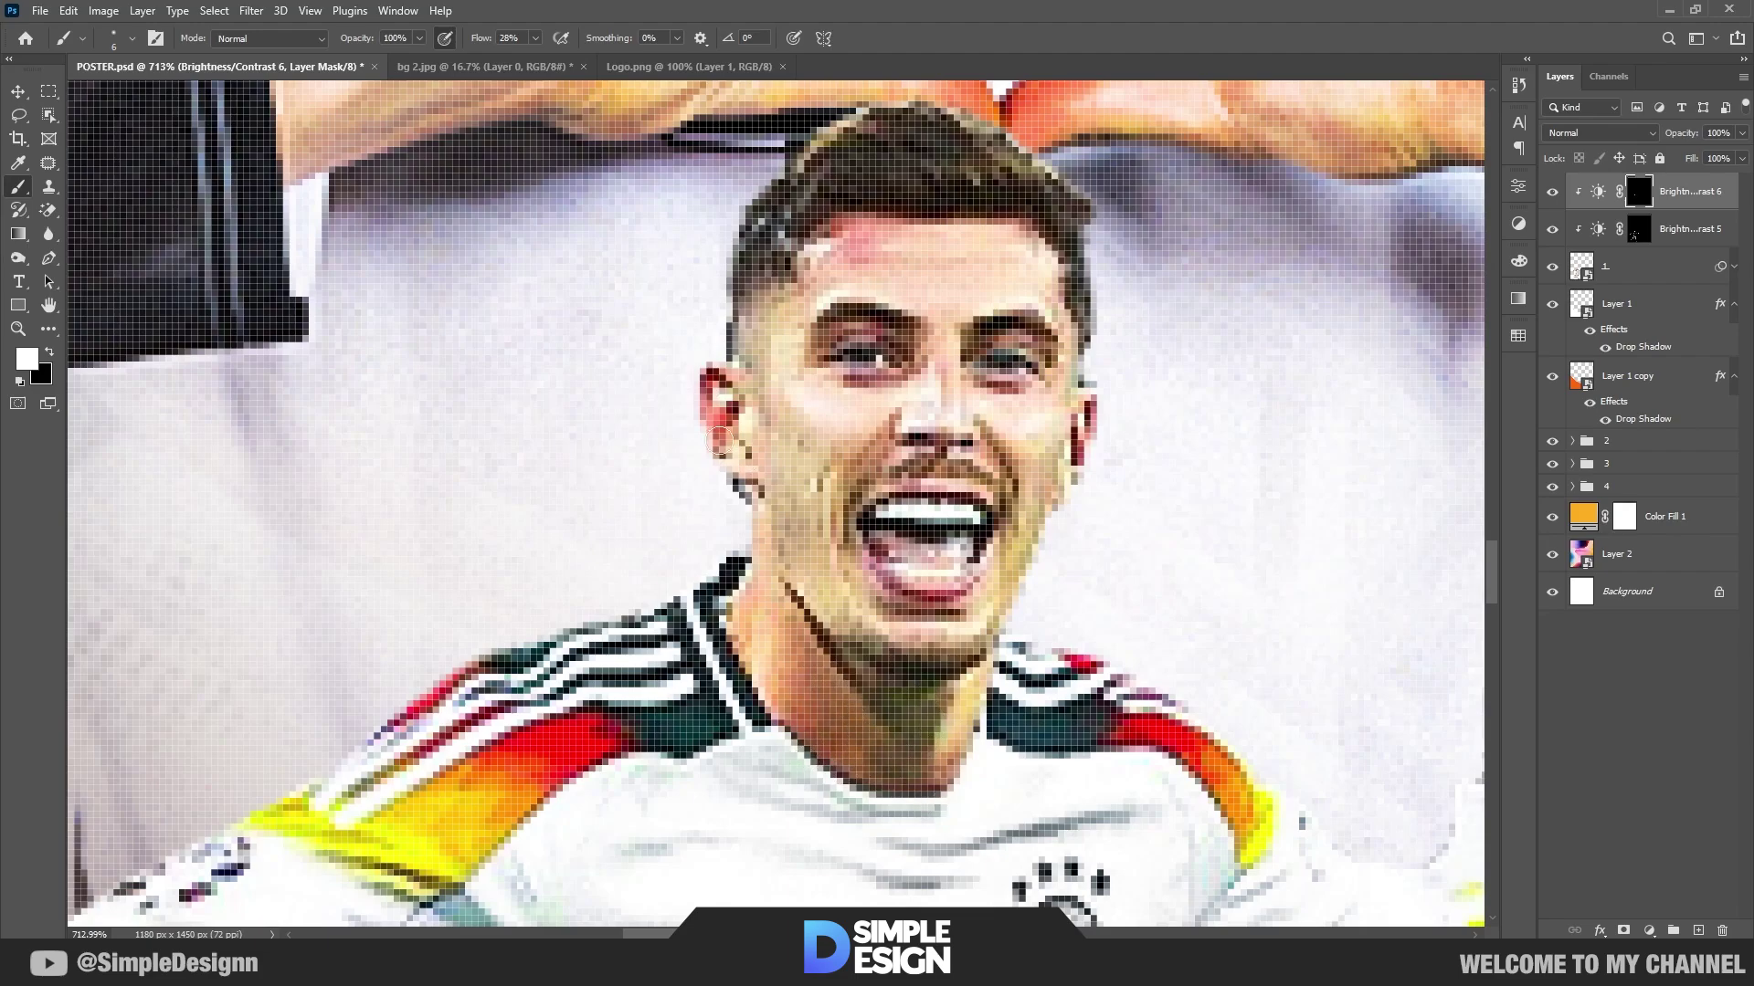
mouse_move(720, 443)
mouse_down()
mouse_move(785, 251)
mouse_move(968, 219)
mouse_move(1084, 410)
mouse_up()
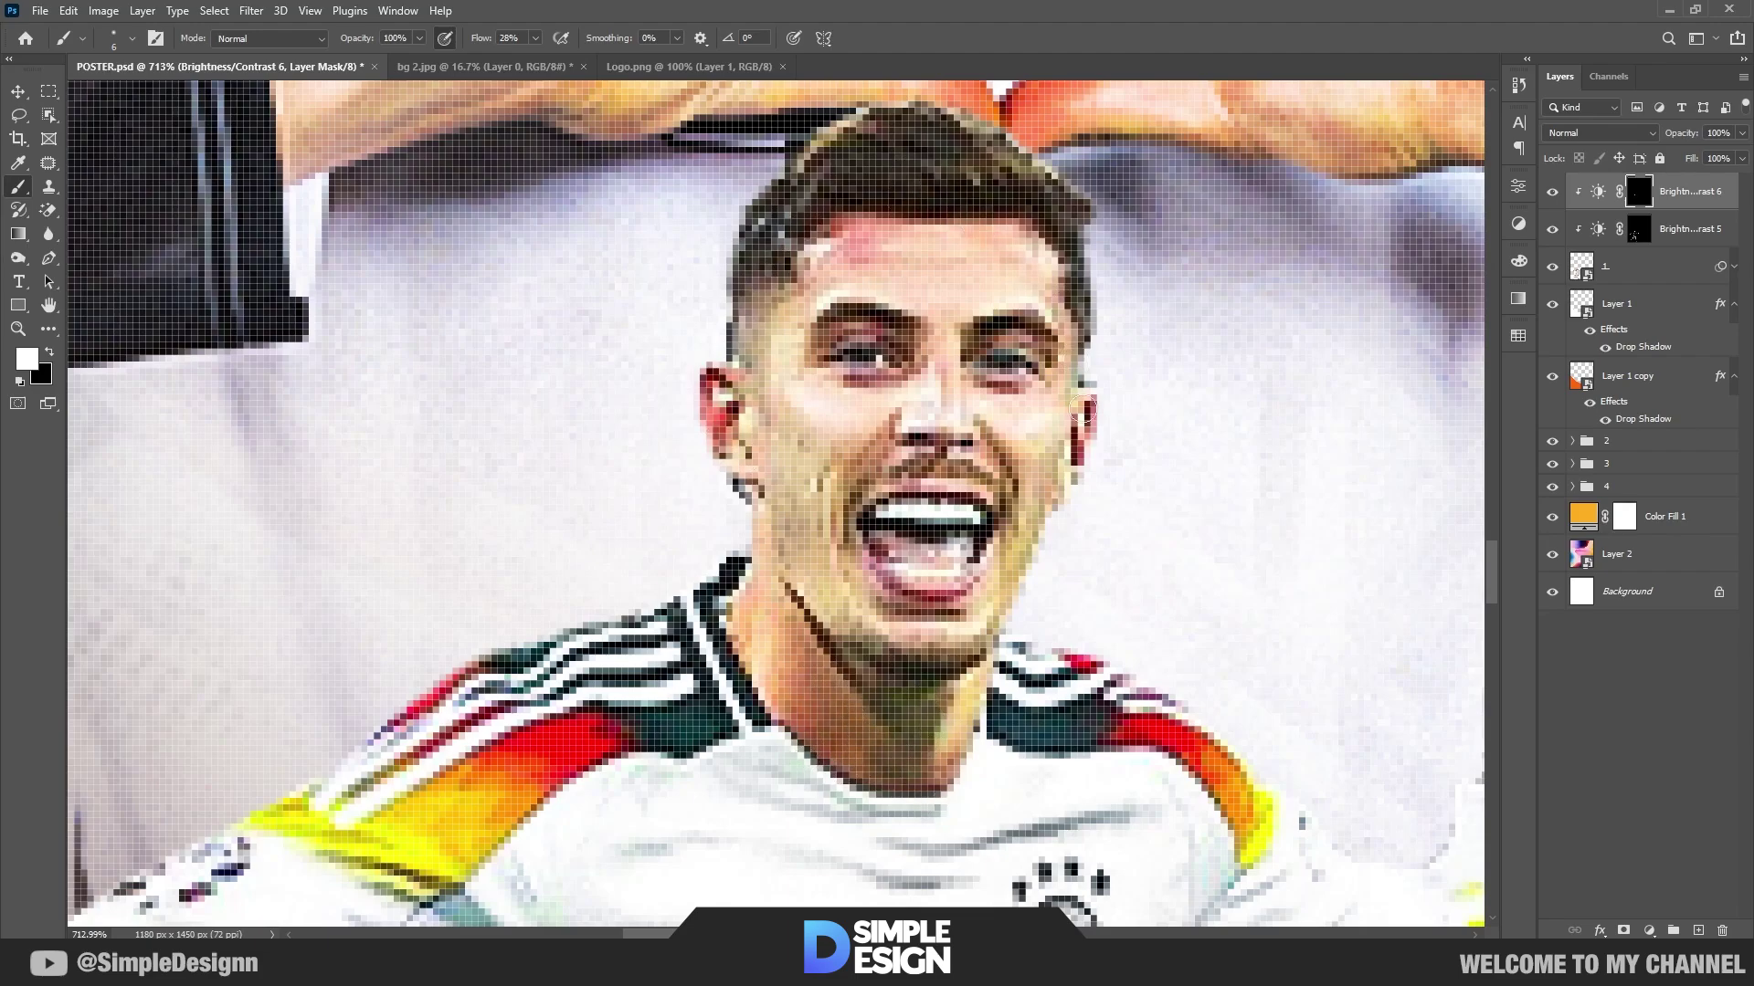
Step: Darken the shading under the arm, along the collar and chest, and on the outstretched hand
key(ctrl+0)
scroll(907, 519, up, 2)
scroll(907, 520, up, 2)
scroll(907, 519, up, 1)
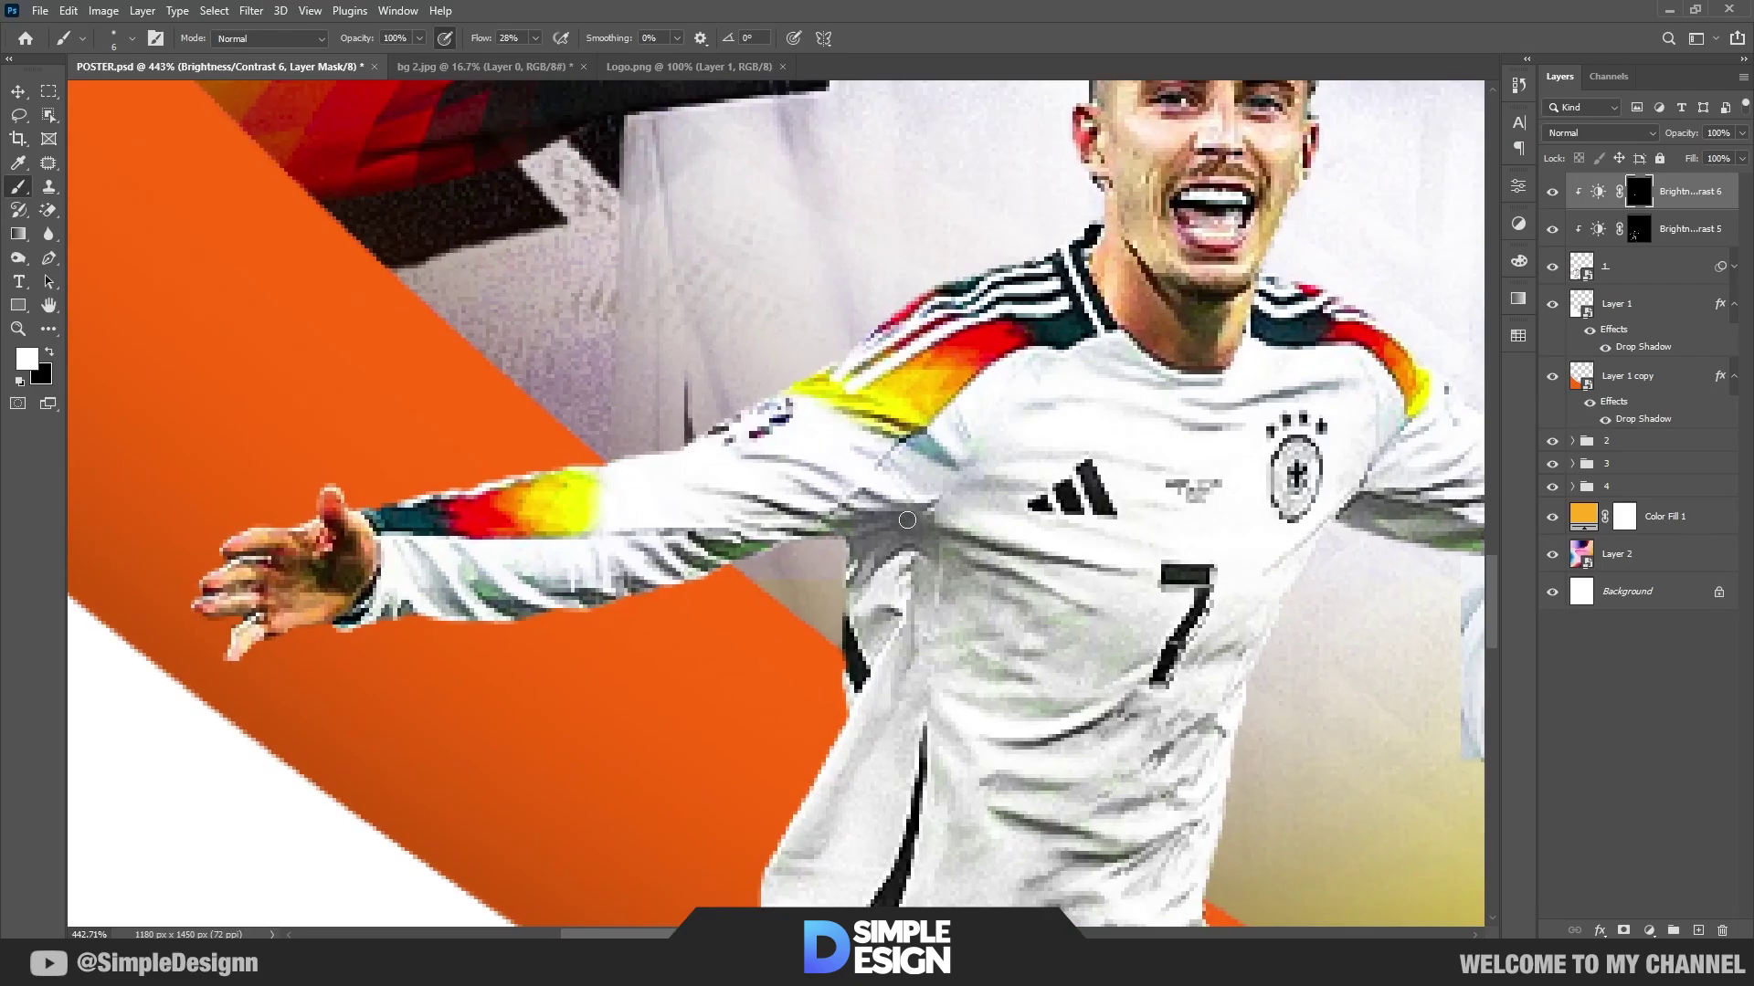
mouse_move(907, 519)
mouse_down()
mouse_move(850, 548)
mouse_move(1005, 538)
mouse_move(1073, 562)
mouse_move(1046, 613)
mouse_move(914, 548)
mouse_up()
mouse_move(1308, 398)
mouse_down()
mouse_move(884, 473)
mouse_move(835, 504)
mouse_move(717, 479)
mouse_move(676, 548)
mouse_move(621, 589)
mouse_move(471, 558)
mouse_move(509, 670)
mouse_up()
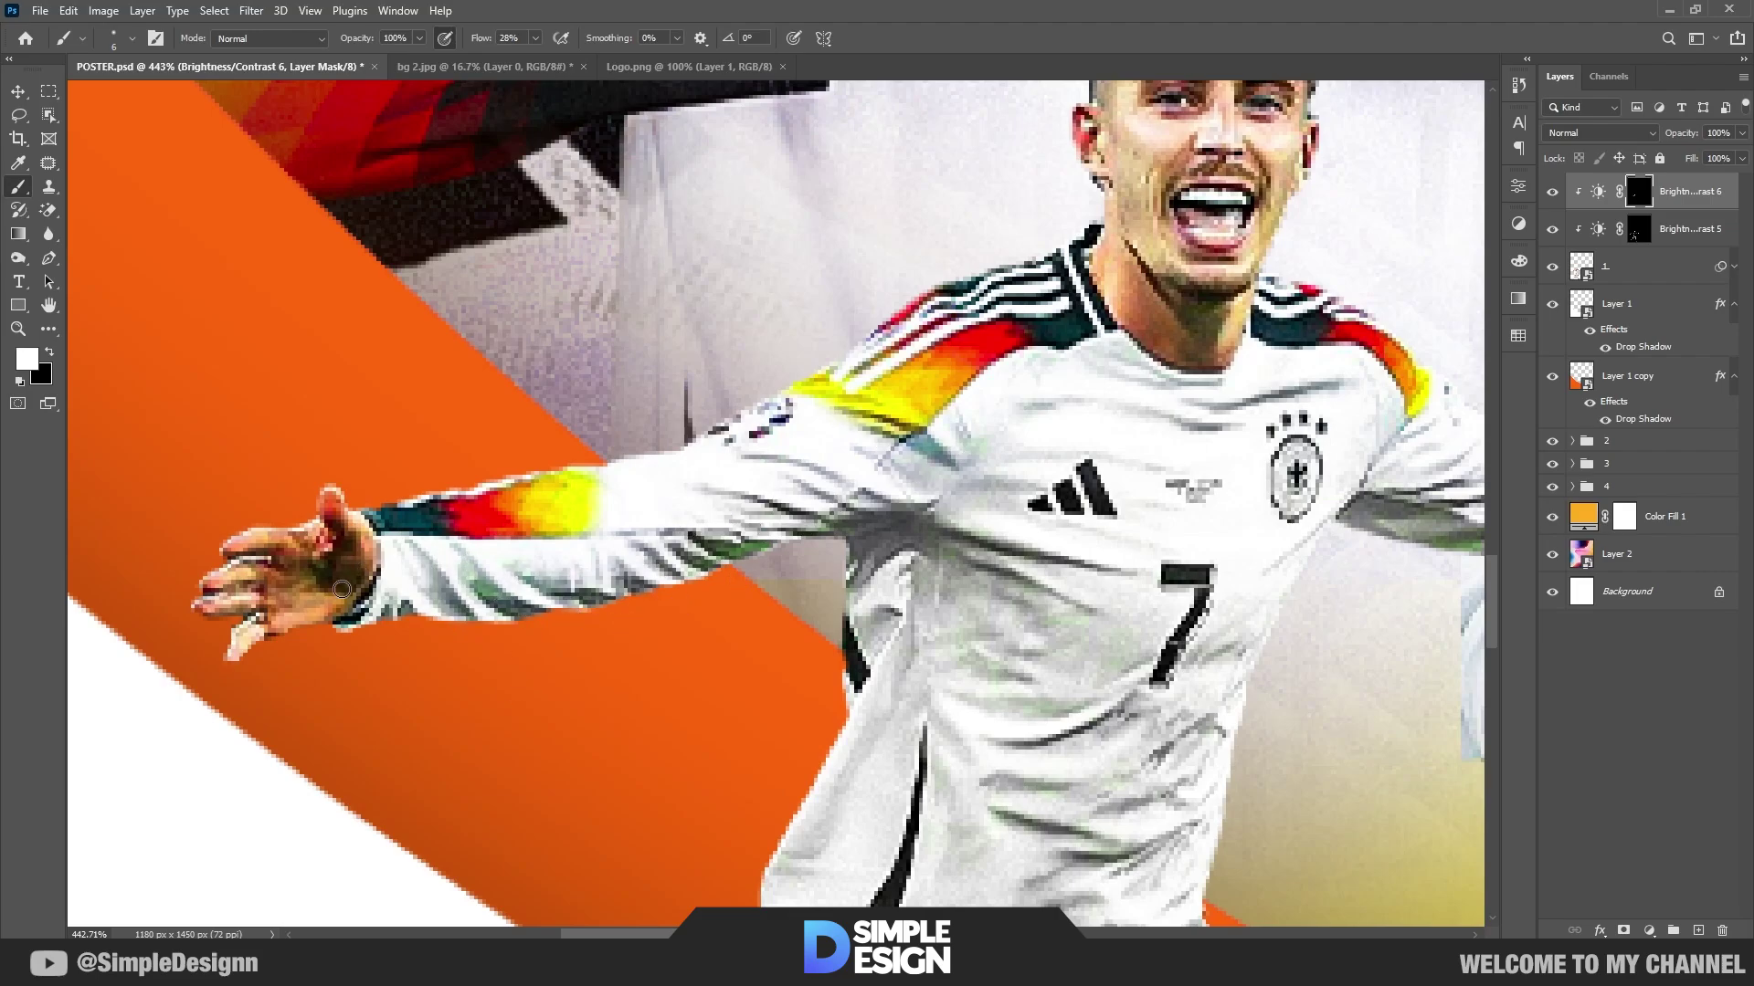
drag(331, 541, 298, 591)
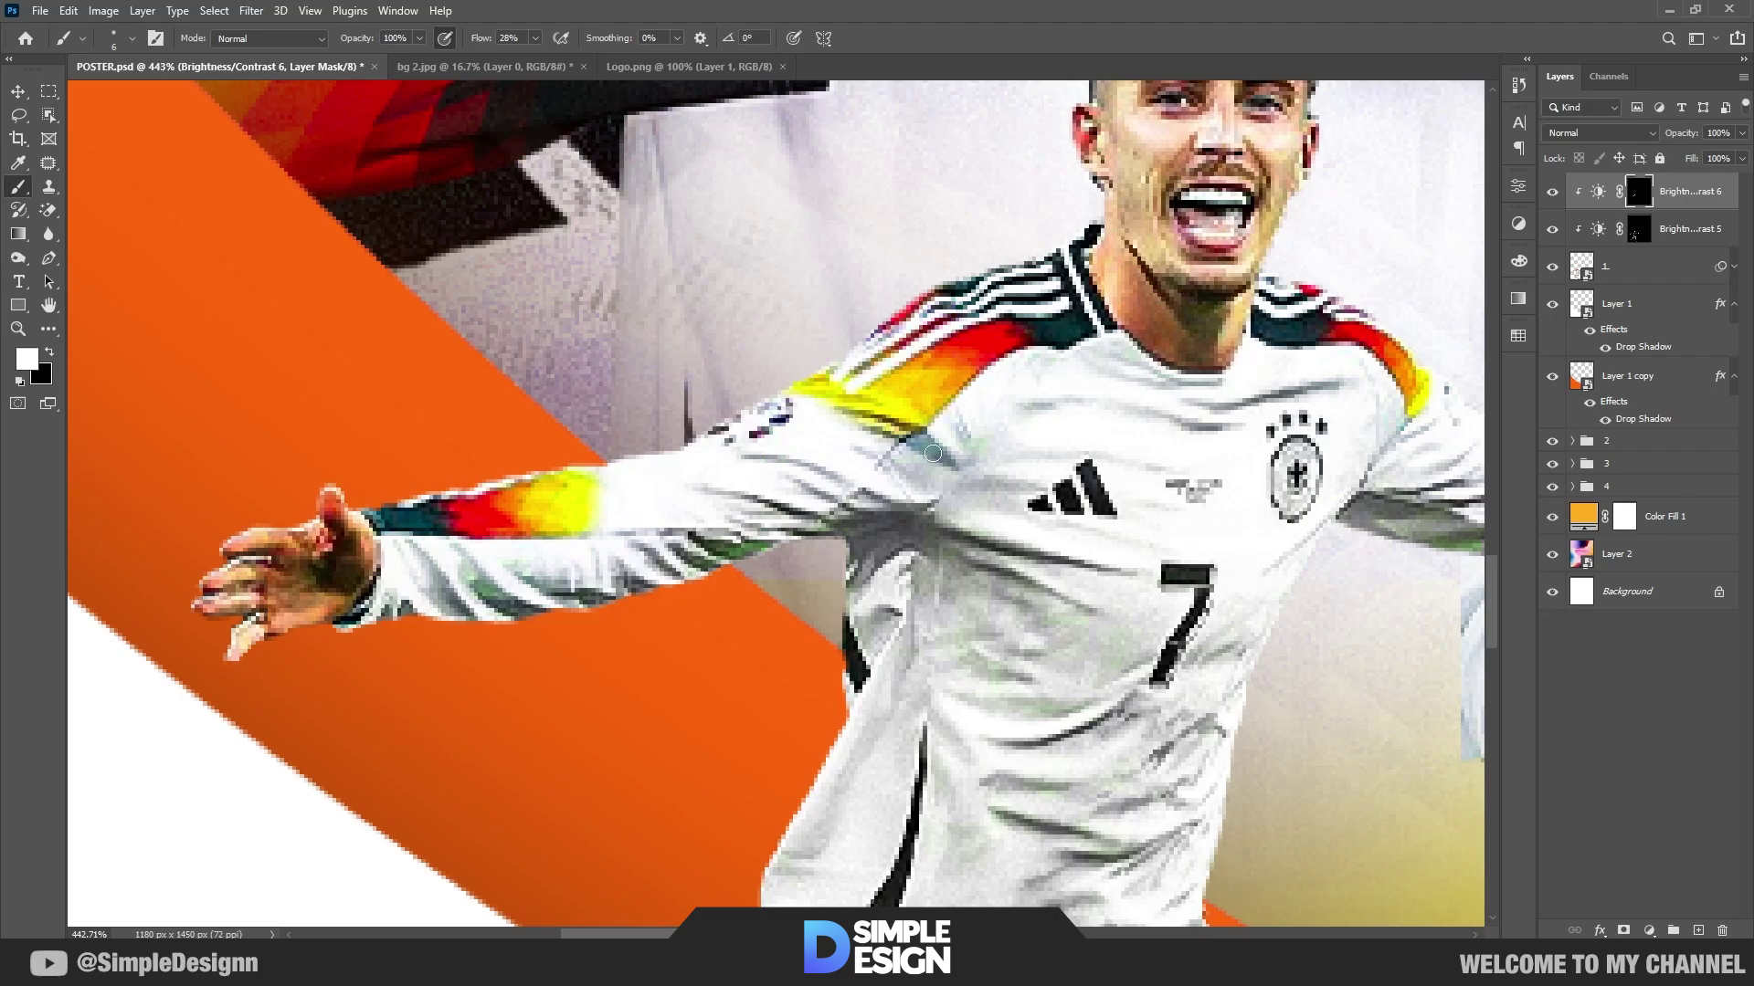
Step: Darken the right sleeve and its underside, plus the jersey folds down the torso
drag(918, 442, 607, 369)
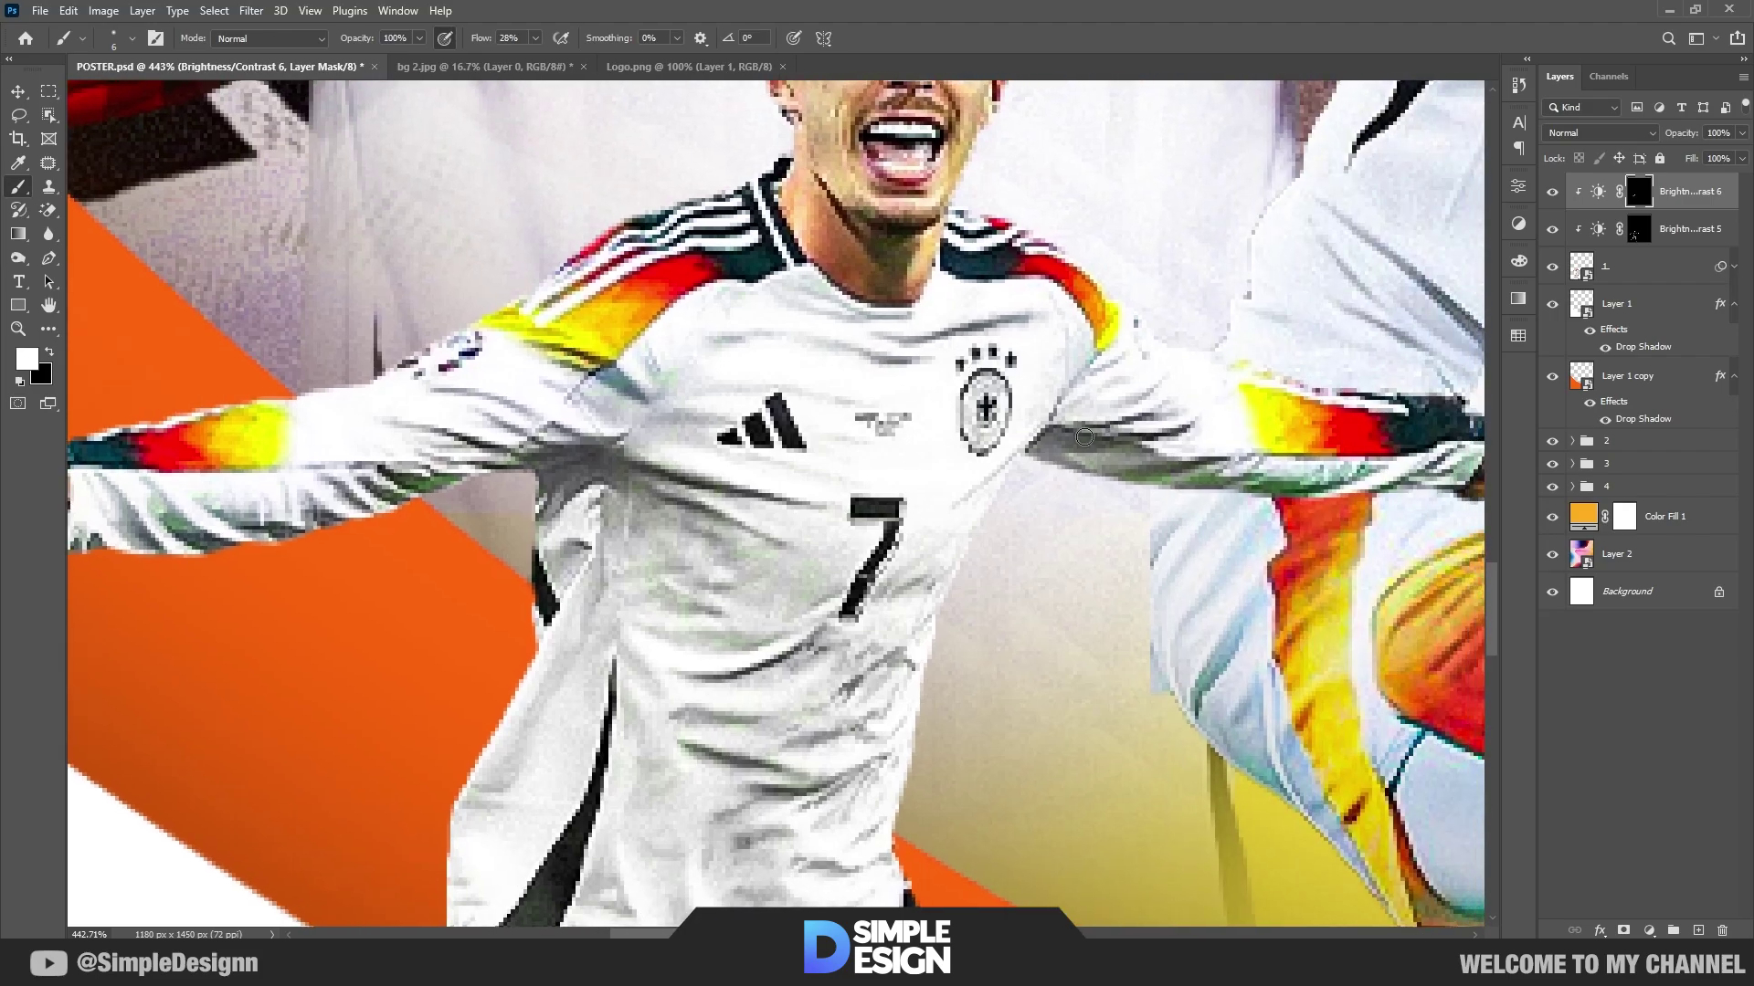
drag(1075, 460, 1368, 475)
mouse_move(1368, 473)
mouse_down()
mouse_move(1072, 518)
mouse_move(1224, 530)
mouse_move(1278, 502)
mouse_up()
drag(1040, 548, 878, 512)
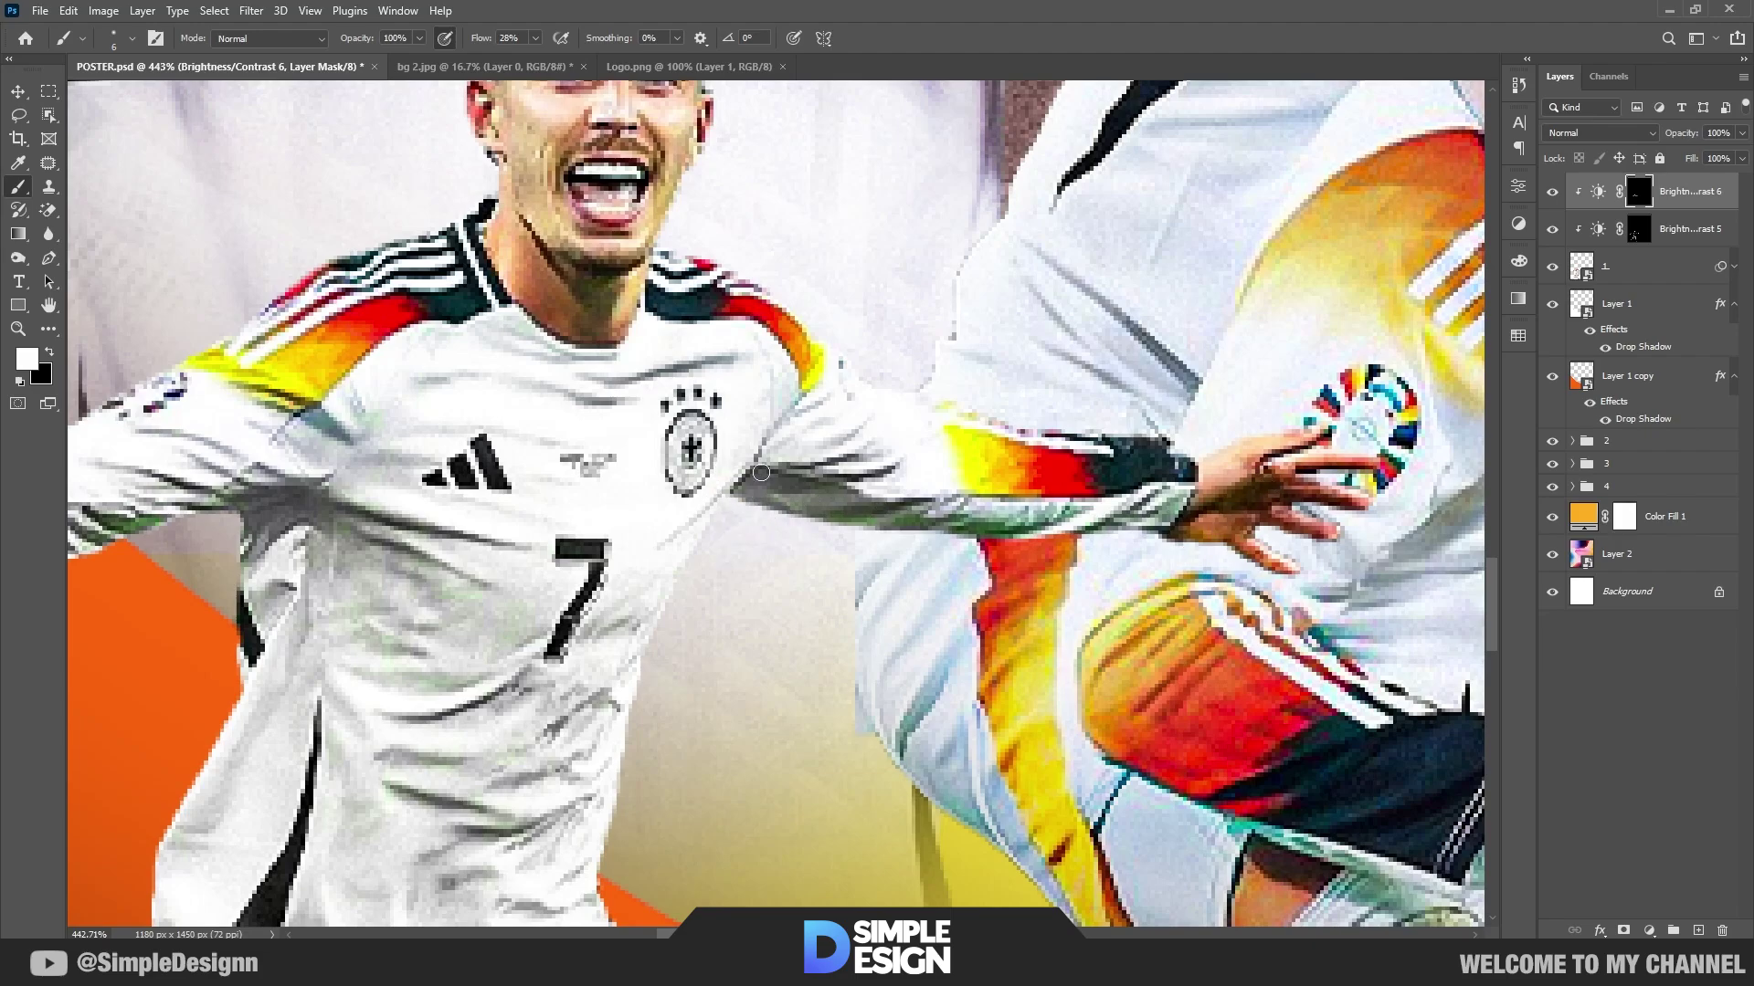
drag(763, 556, 901, 384)
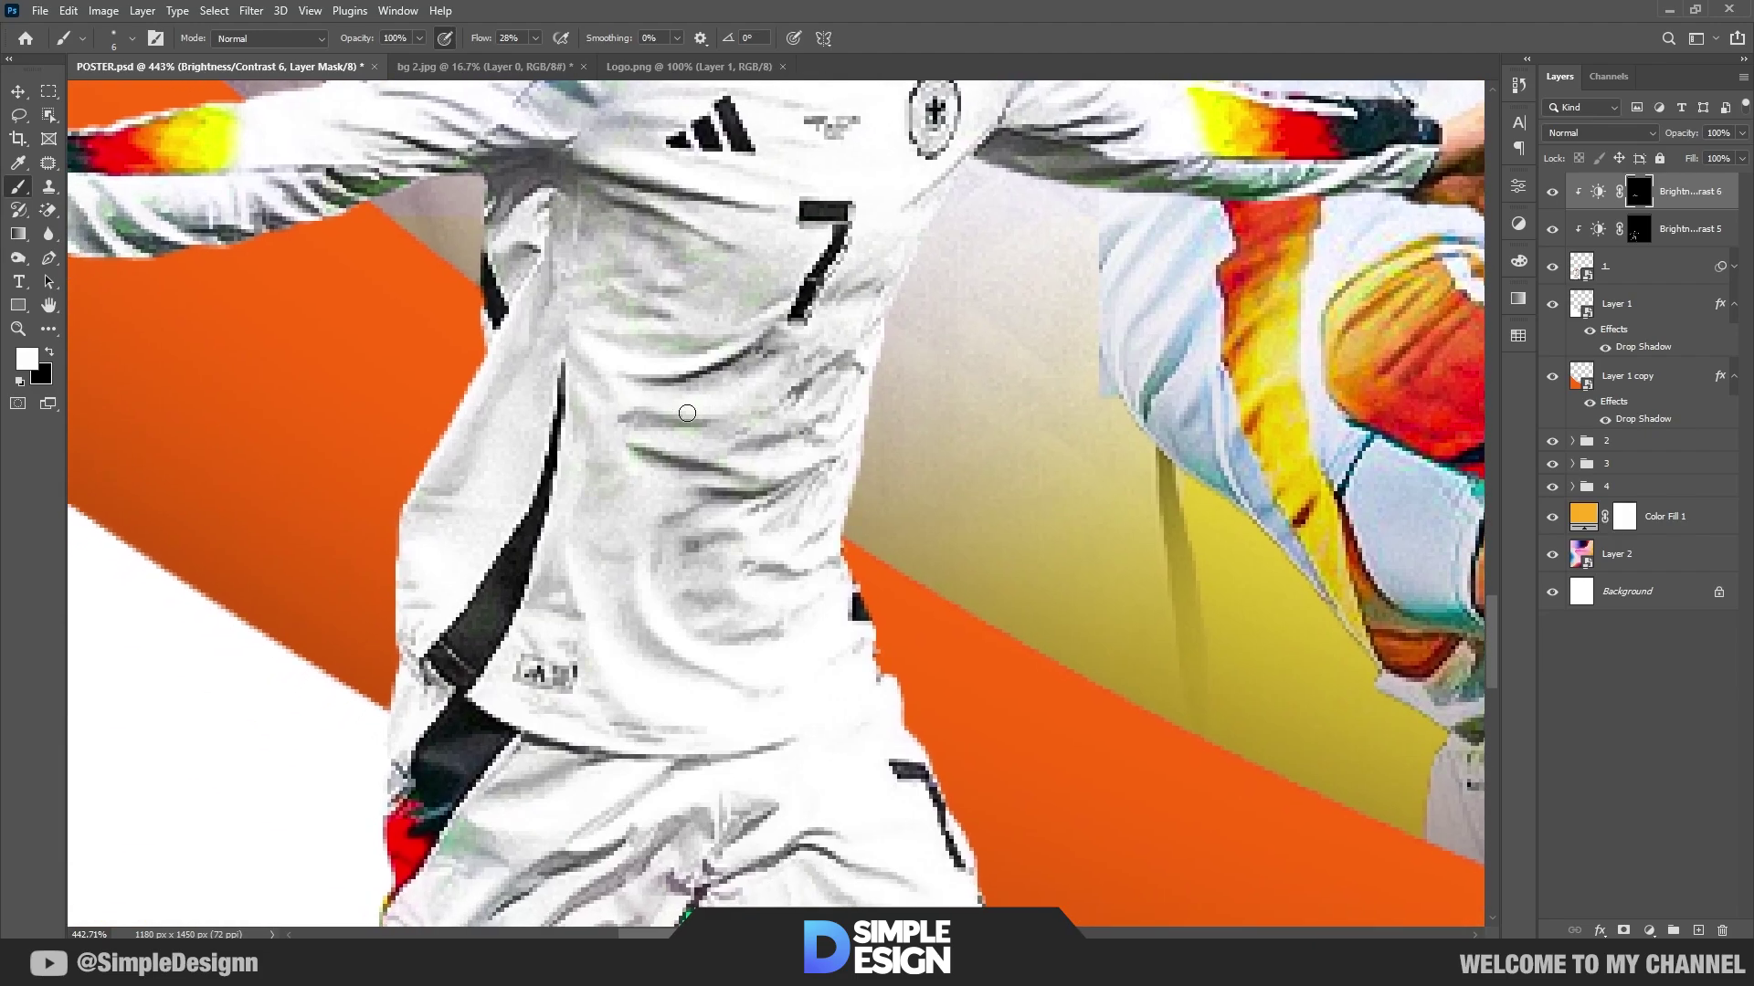
mouse_move(686, 413)
mouse_down()
mouse_move(684, 450)
mouse_move(762, 470)
mouse_move(754, 521)
mouse_move(778, 560)
mouse_move(617, 614)
mouse_move(643, 632)
mouse_move(575, 767)
mouse_move(521, 785)
mouse_up()
mouse_move(642, 783)
mouse_down()
mouse_move(851, 459)
mouse_move(1042, 561)
mouse_move(1096, 548)
mouse_move(781, 665)
mouse_up()
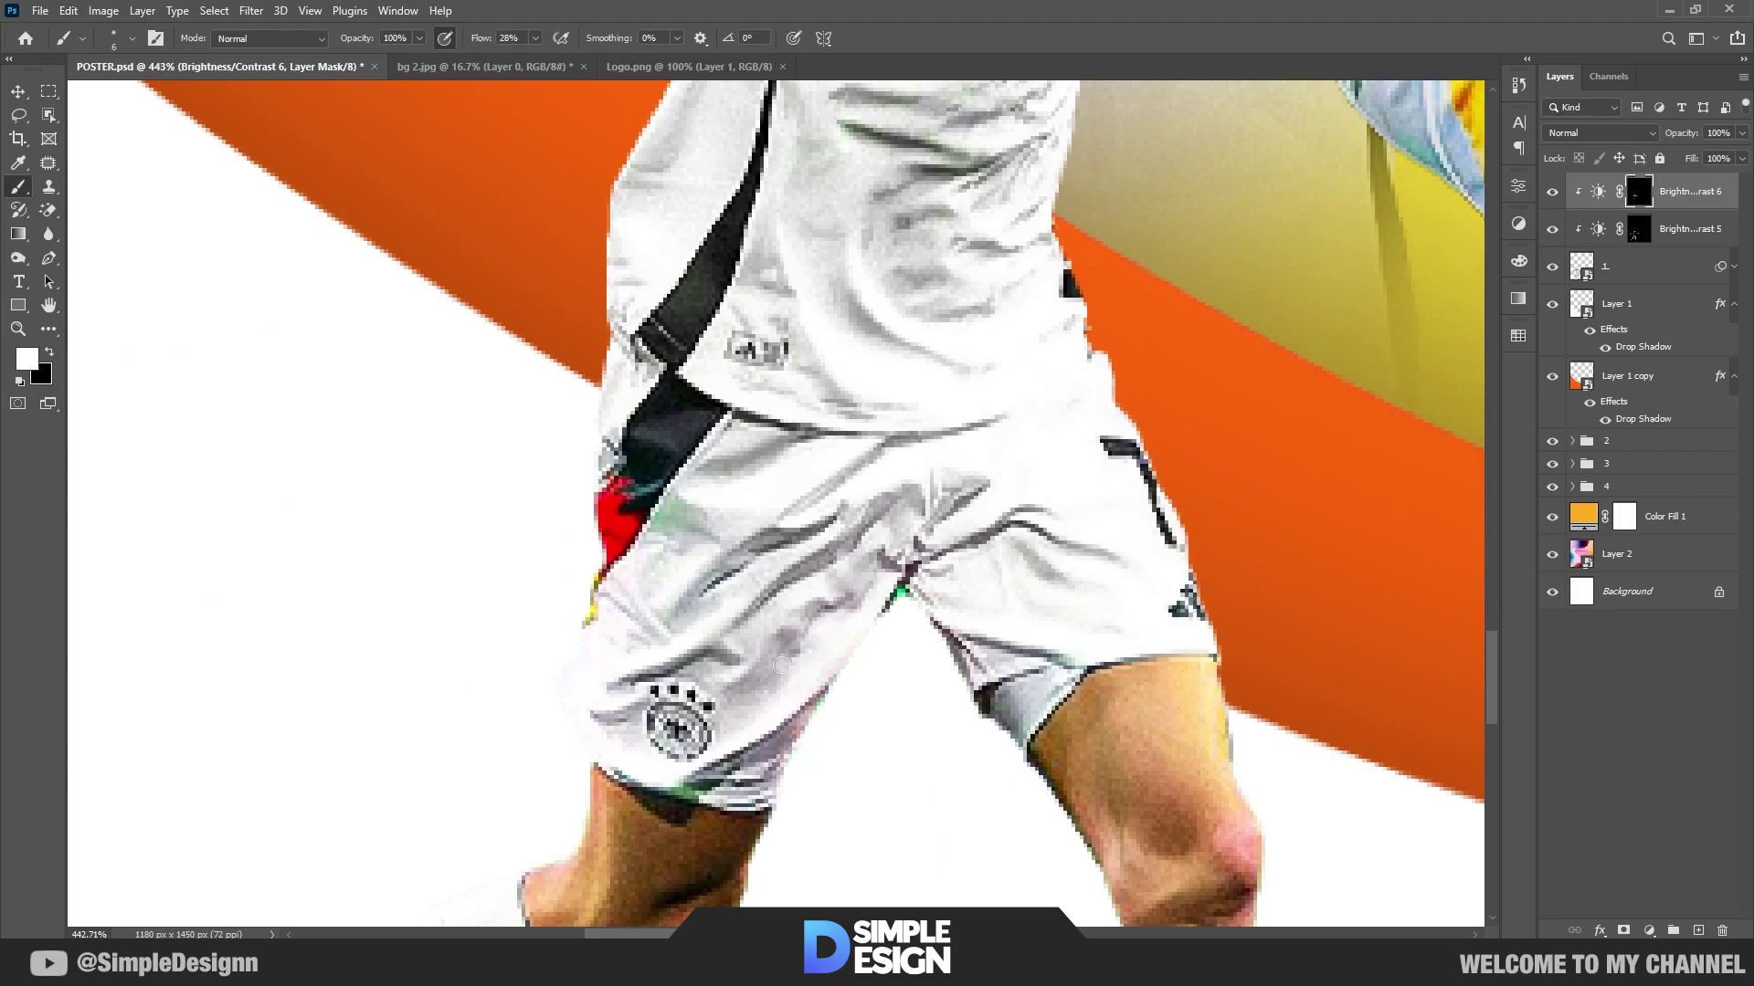
Step: Darken the knees, the skin above the sock, and a strip from sock onto boot
drag(755, 739, 911, 442)
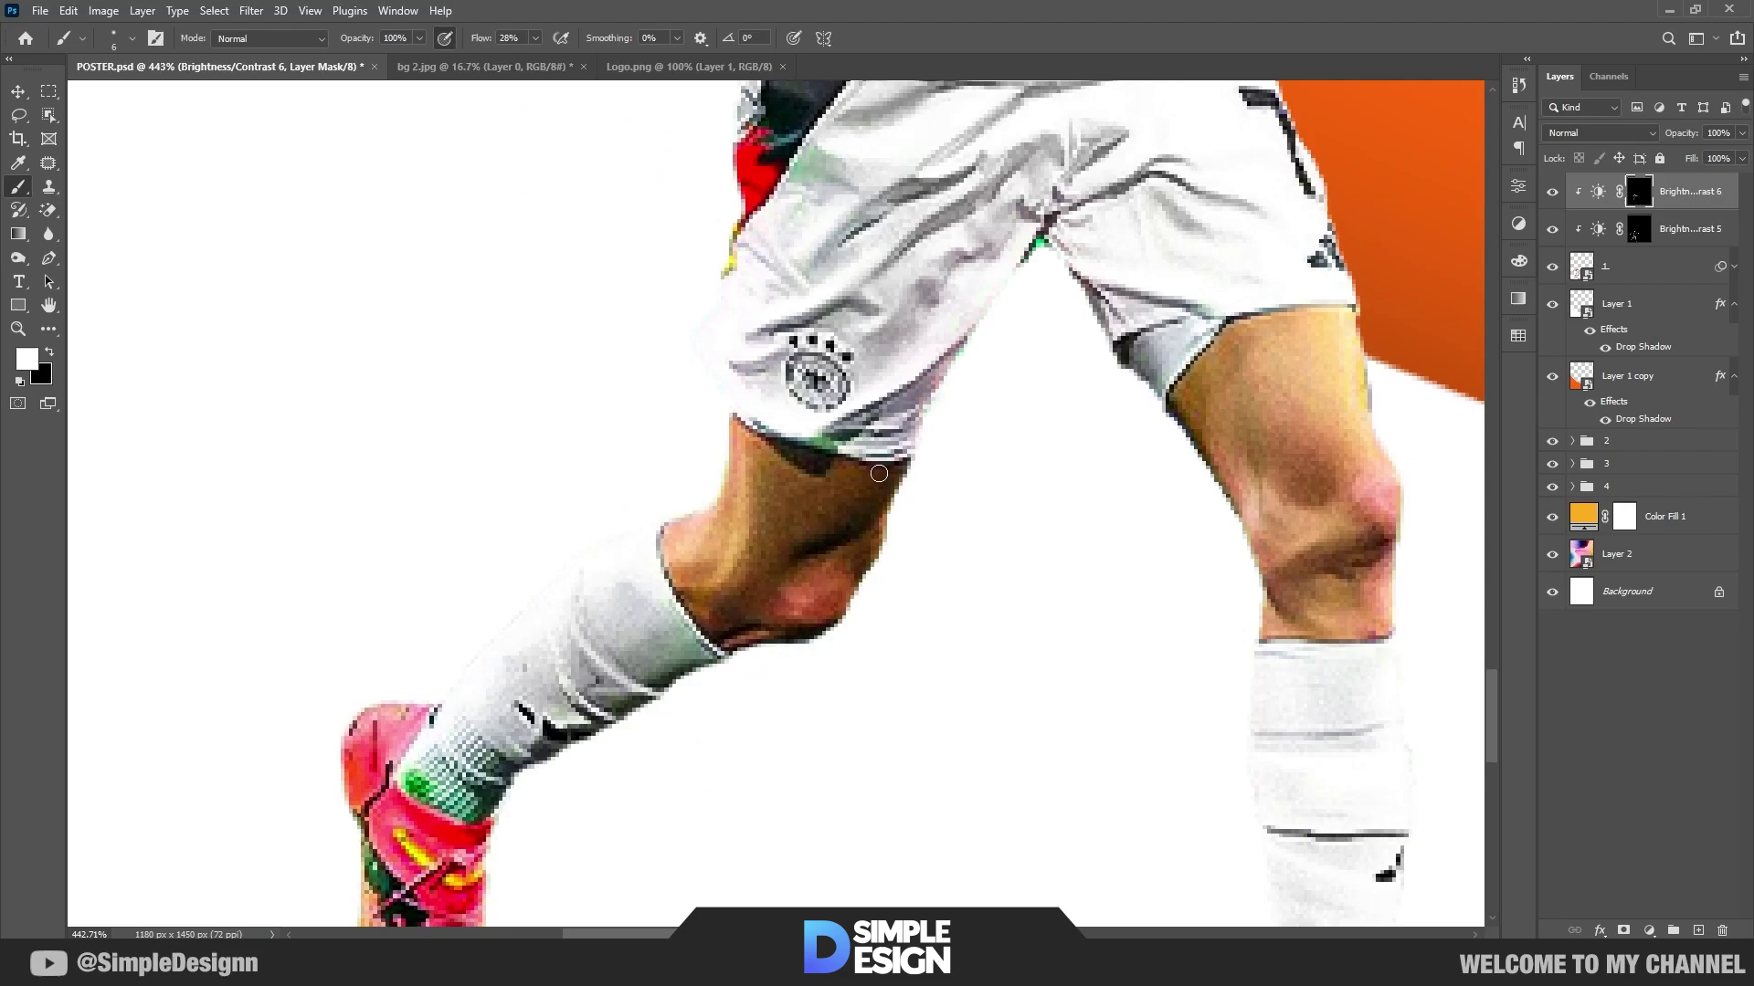
drag(773, 589, 741, 591)
drag(725, 502, 676, 585)
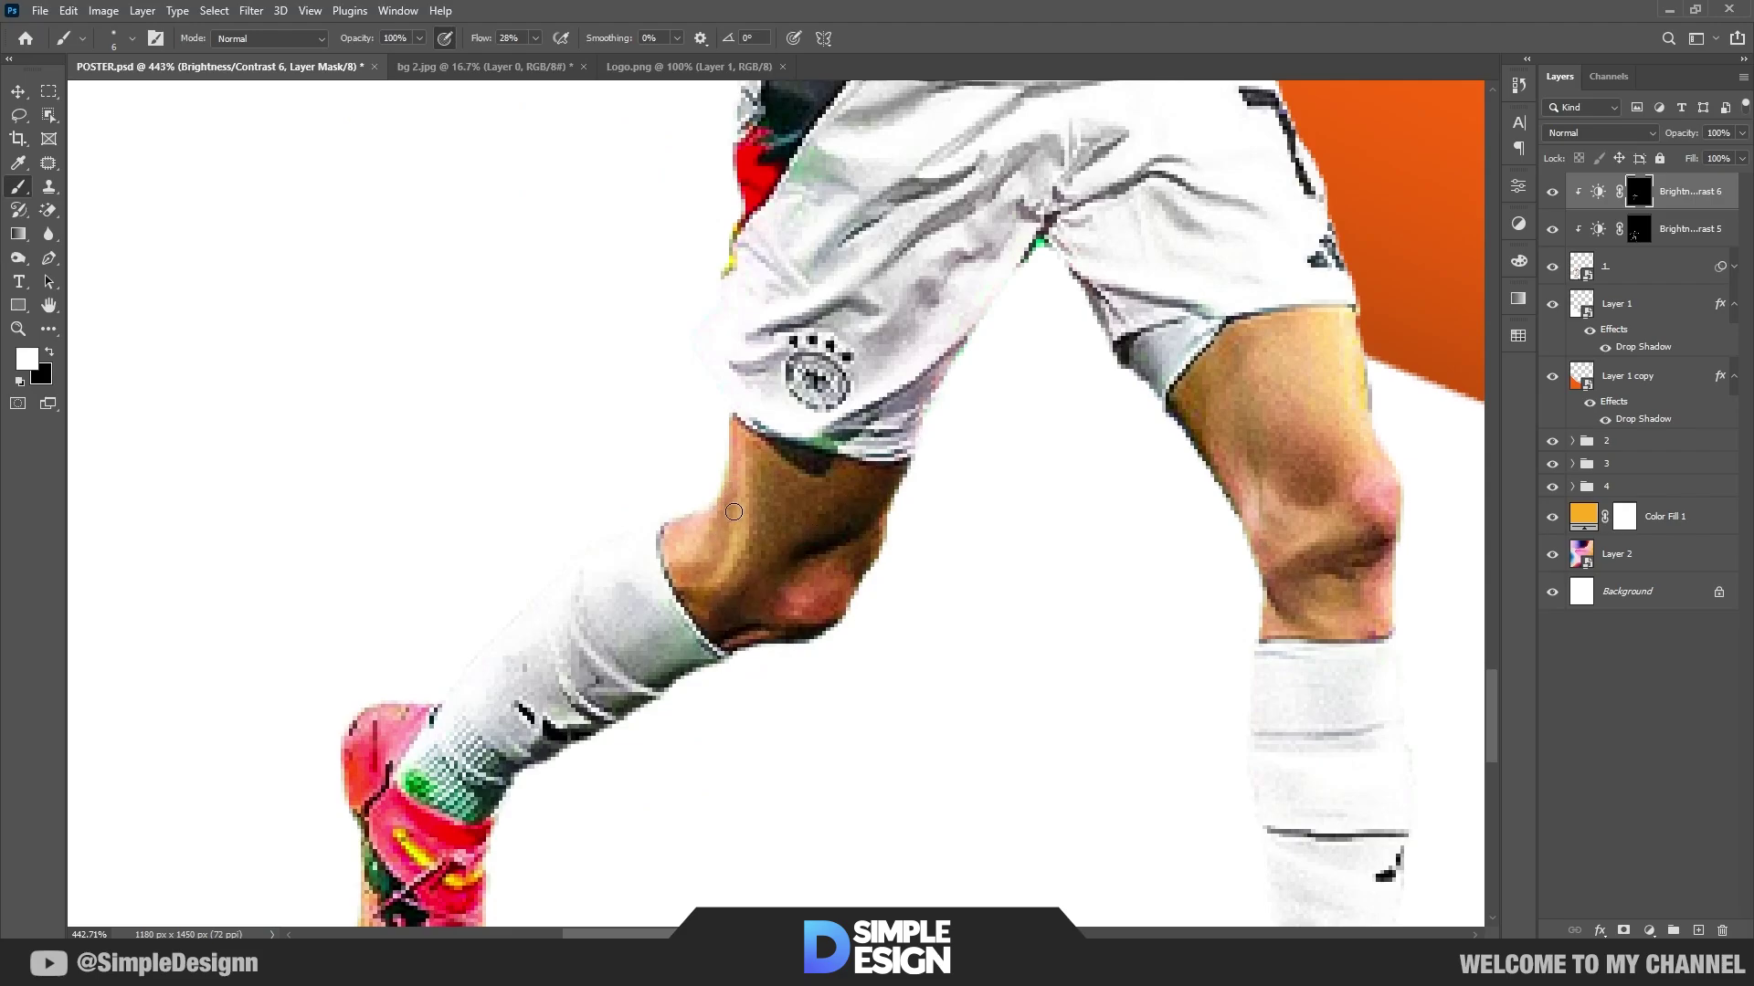
drag(1316, 572, 1294, 569)
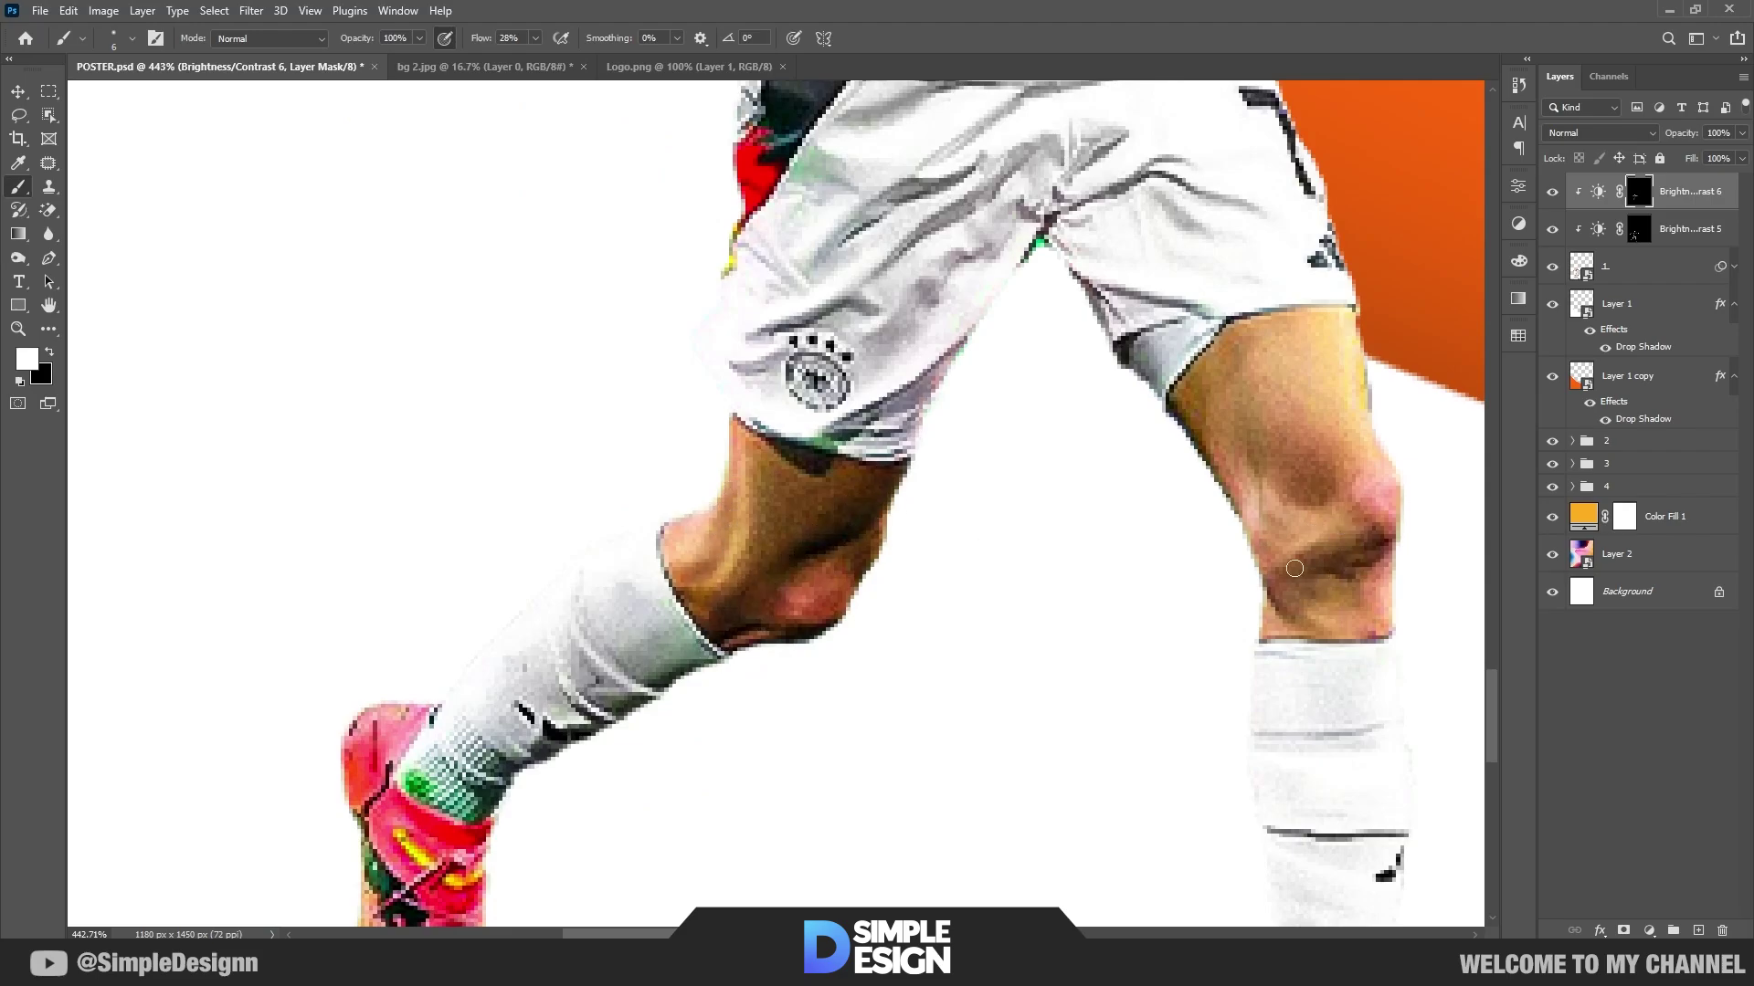
drag(1309, 639, 1319, 483)
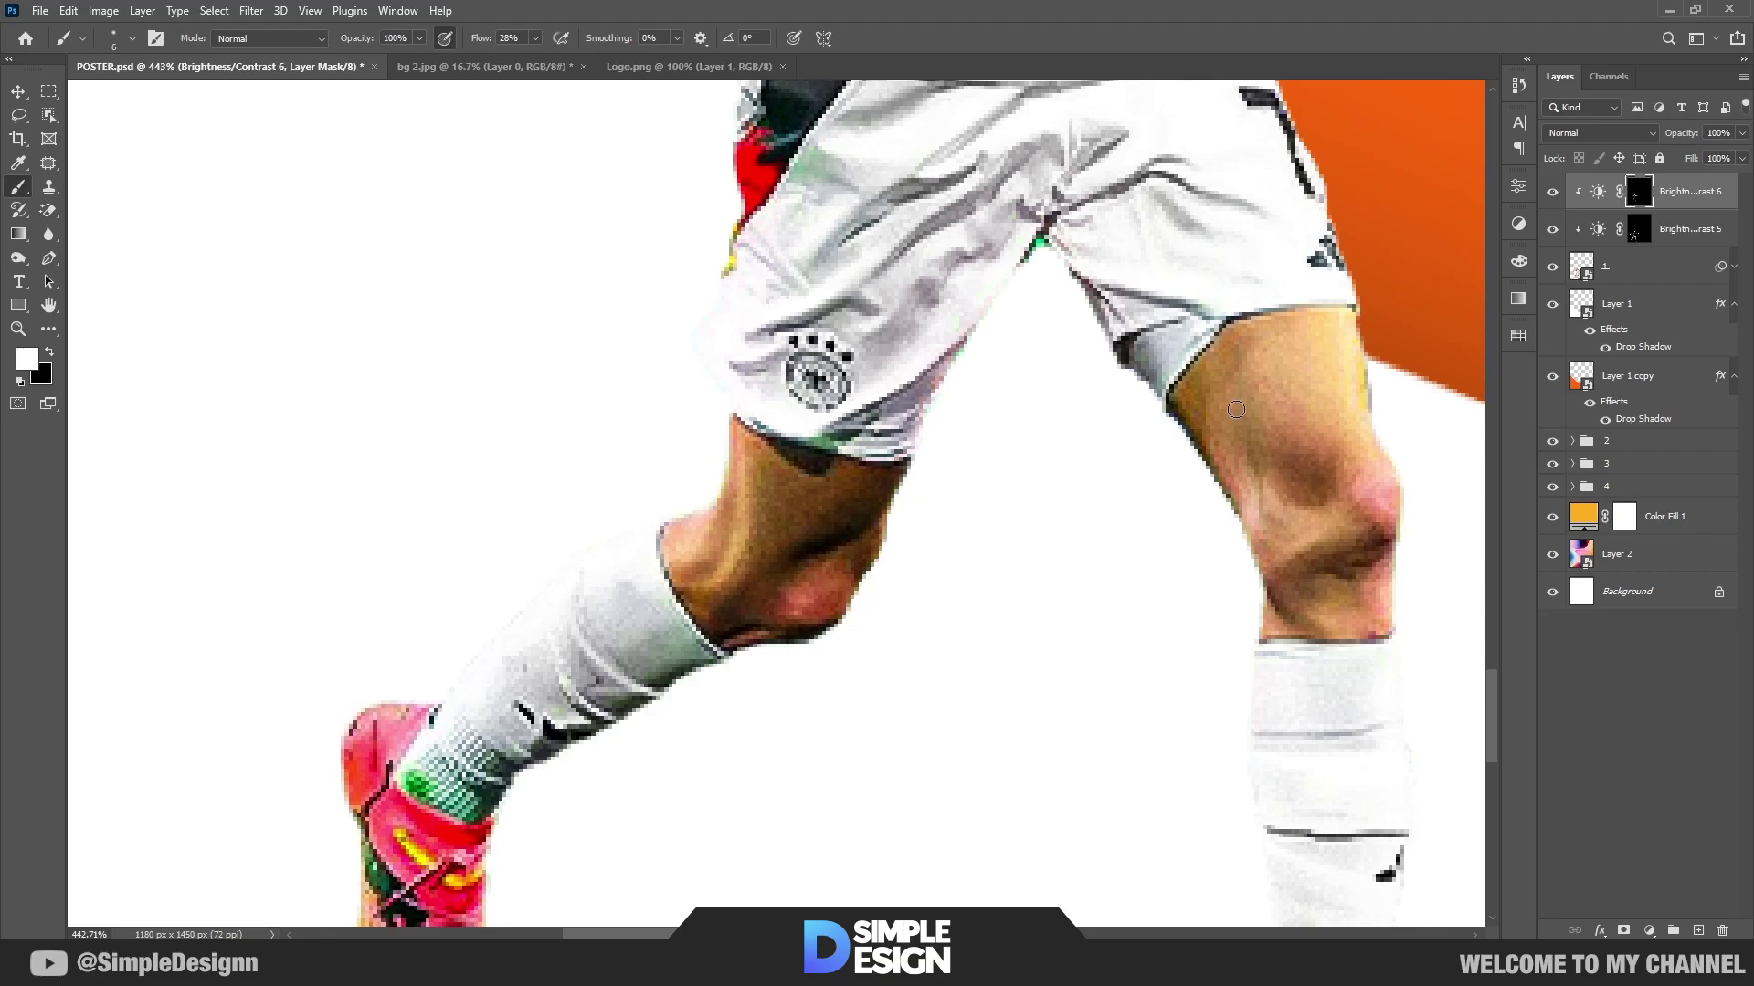
mouse_move(1235, 409)
mouse_down()
mouse_move(1368, 489)
mouse_move(1246, 600)
mouse_up()
scroll(1088, 470, down, 5)
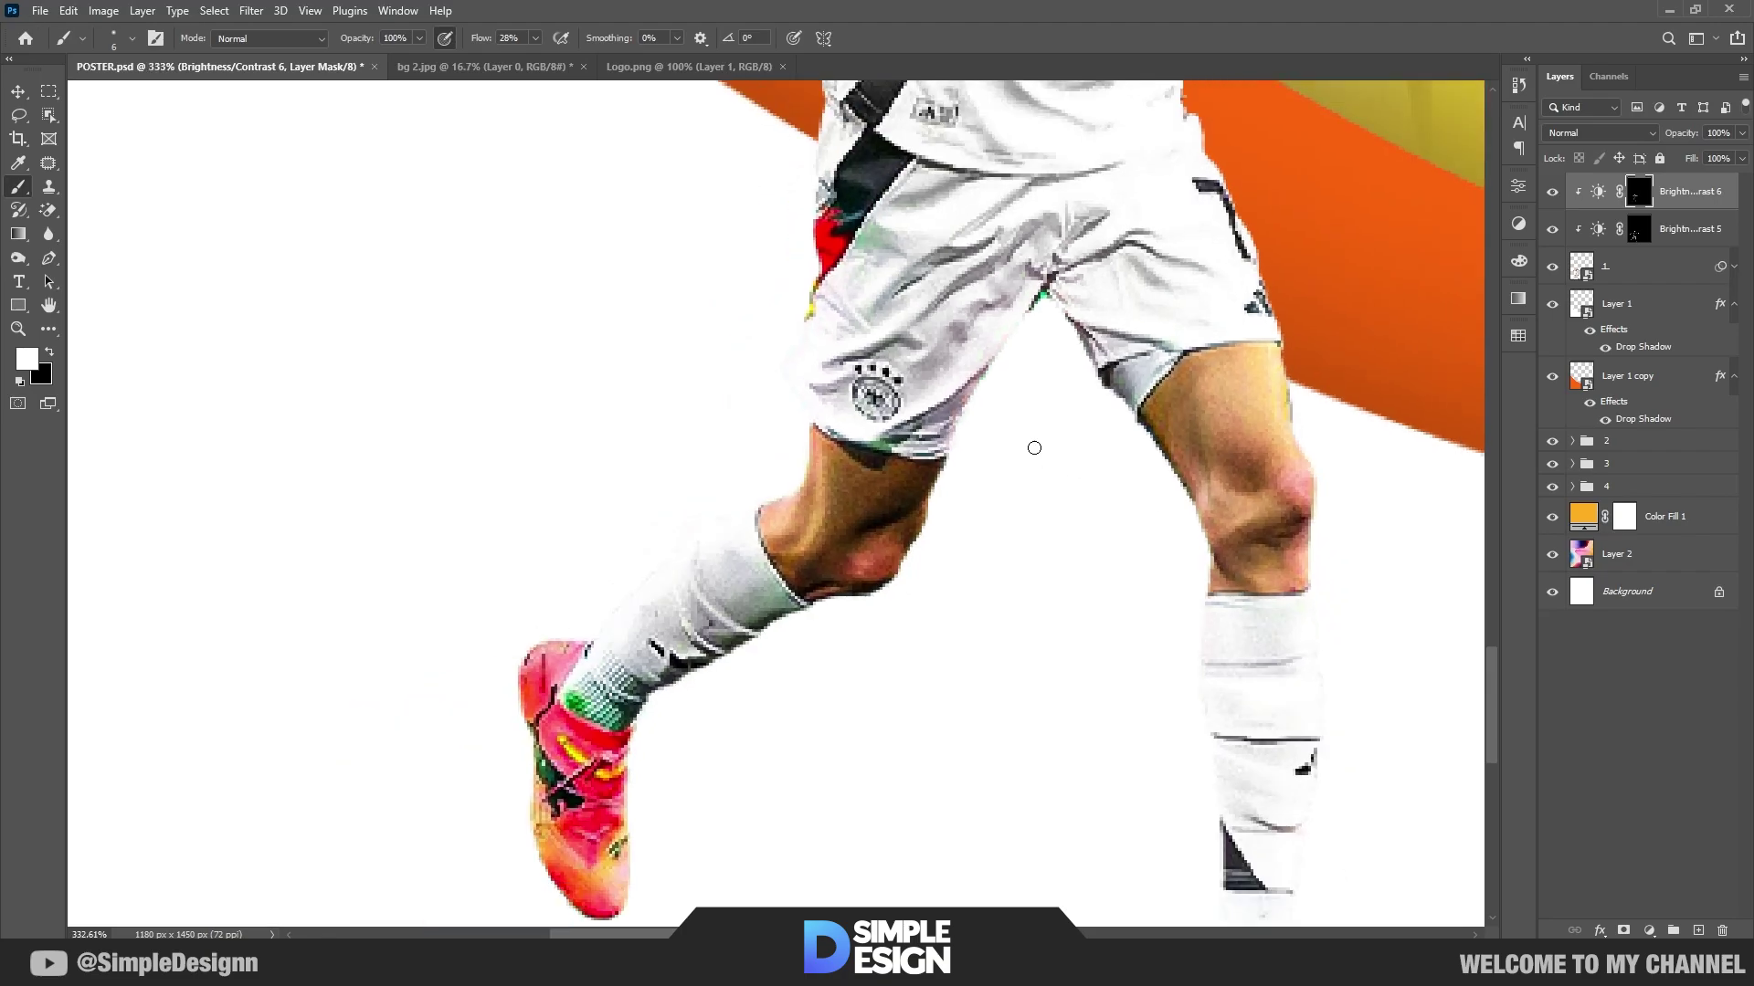
scroll(1033, 446, up, 4)
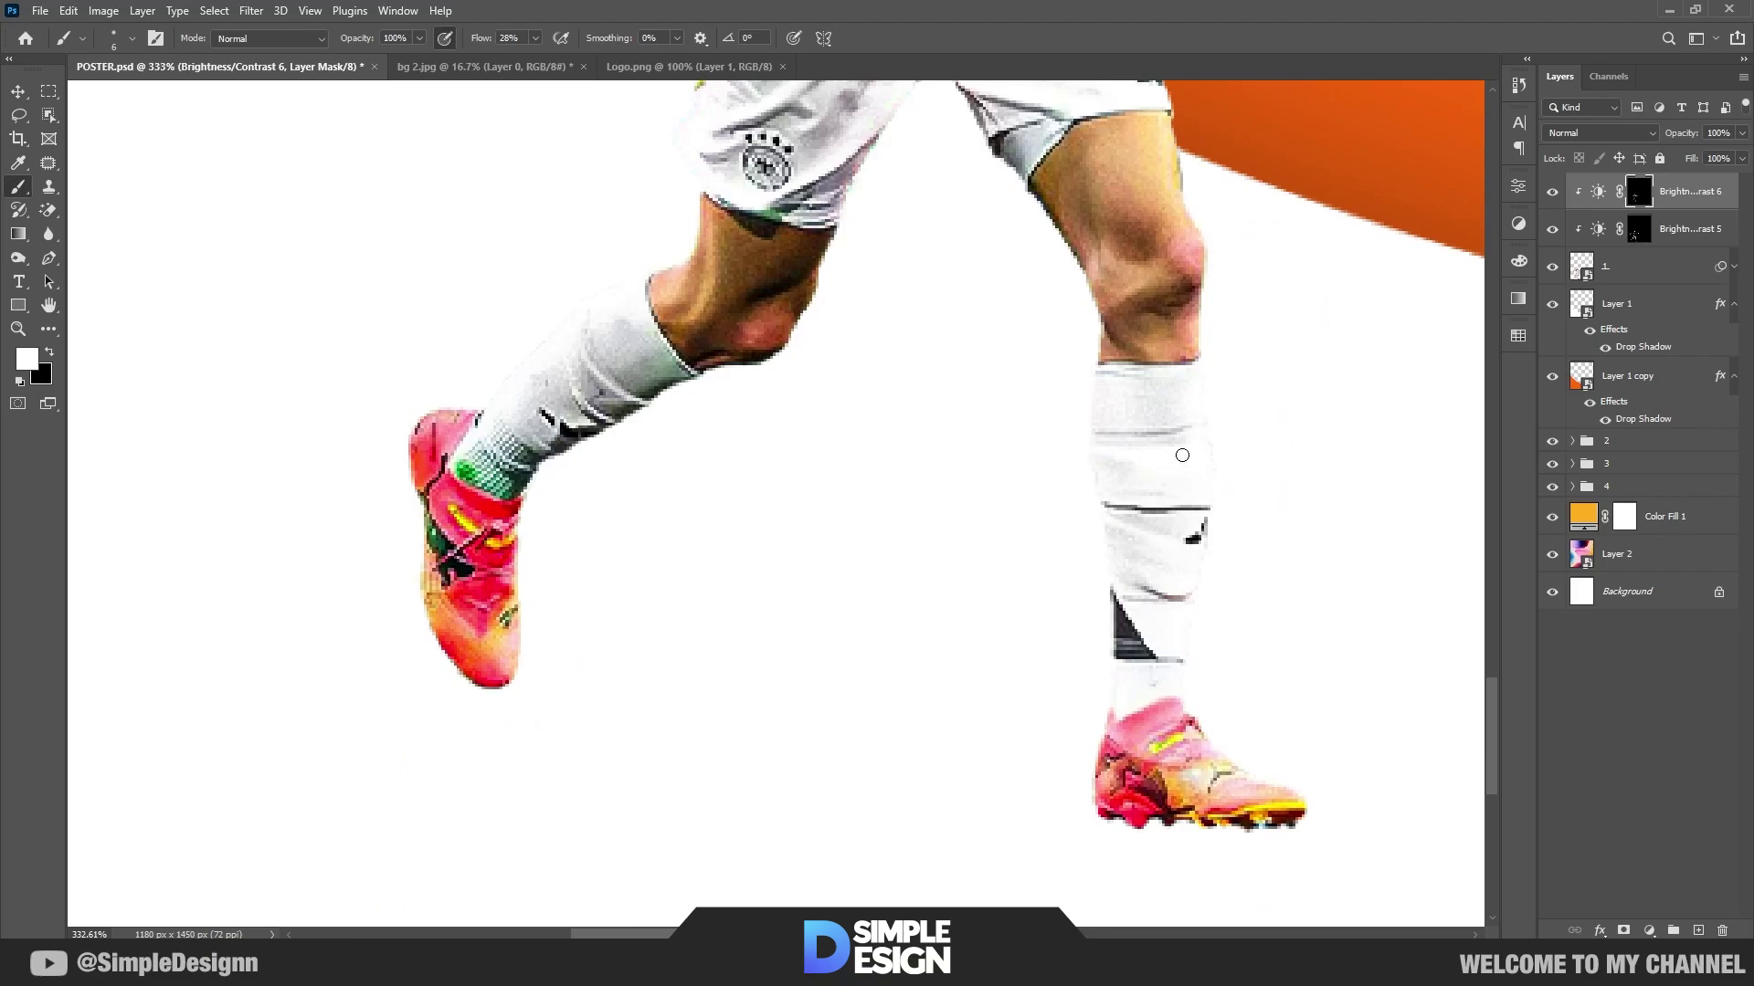
drag(1144, 679, 1178, 763)
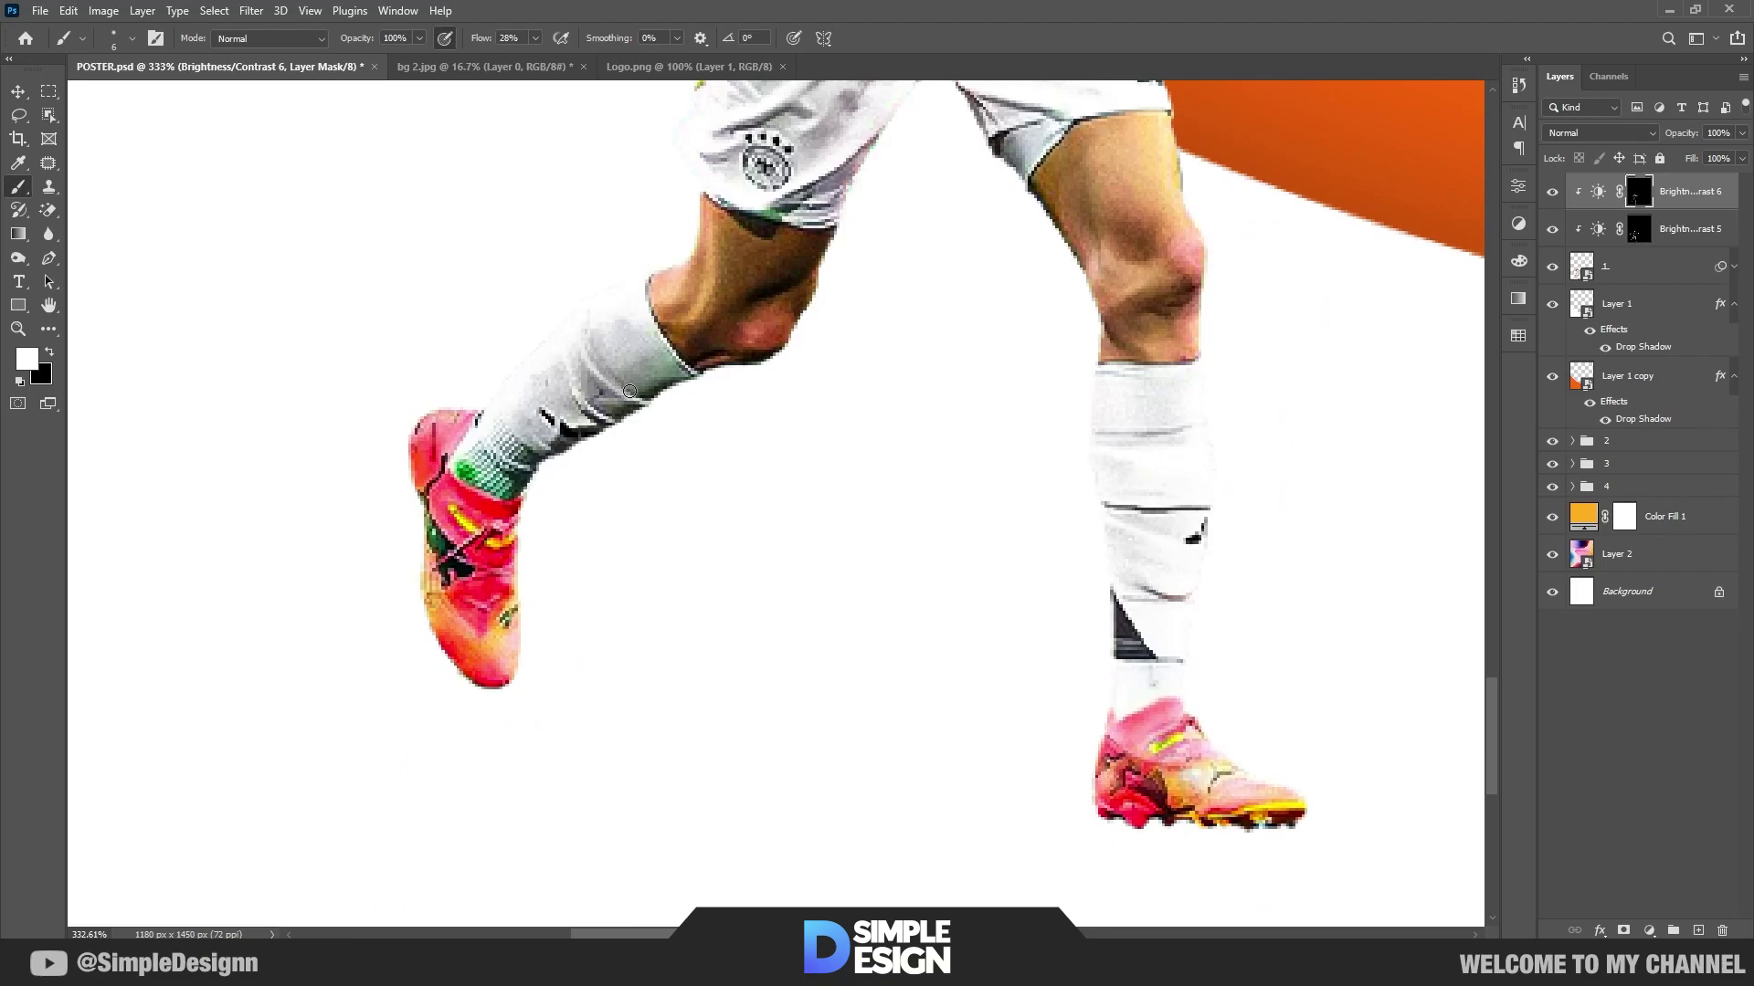
mouse_move(781, 293)
mouse_down()
mouse_move(794, 509)
mouse_move(722, 448)
mouse_up()
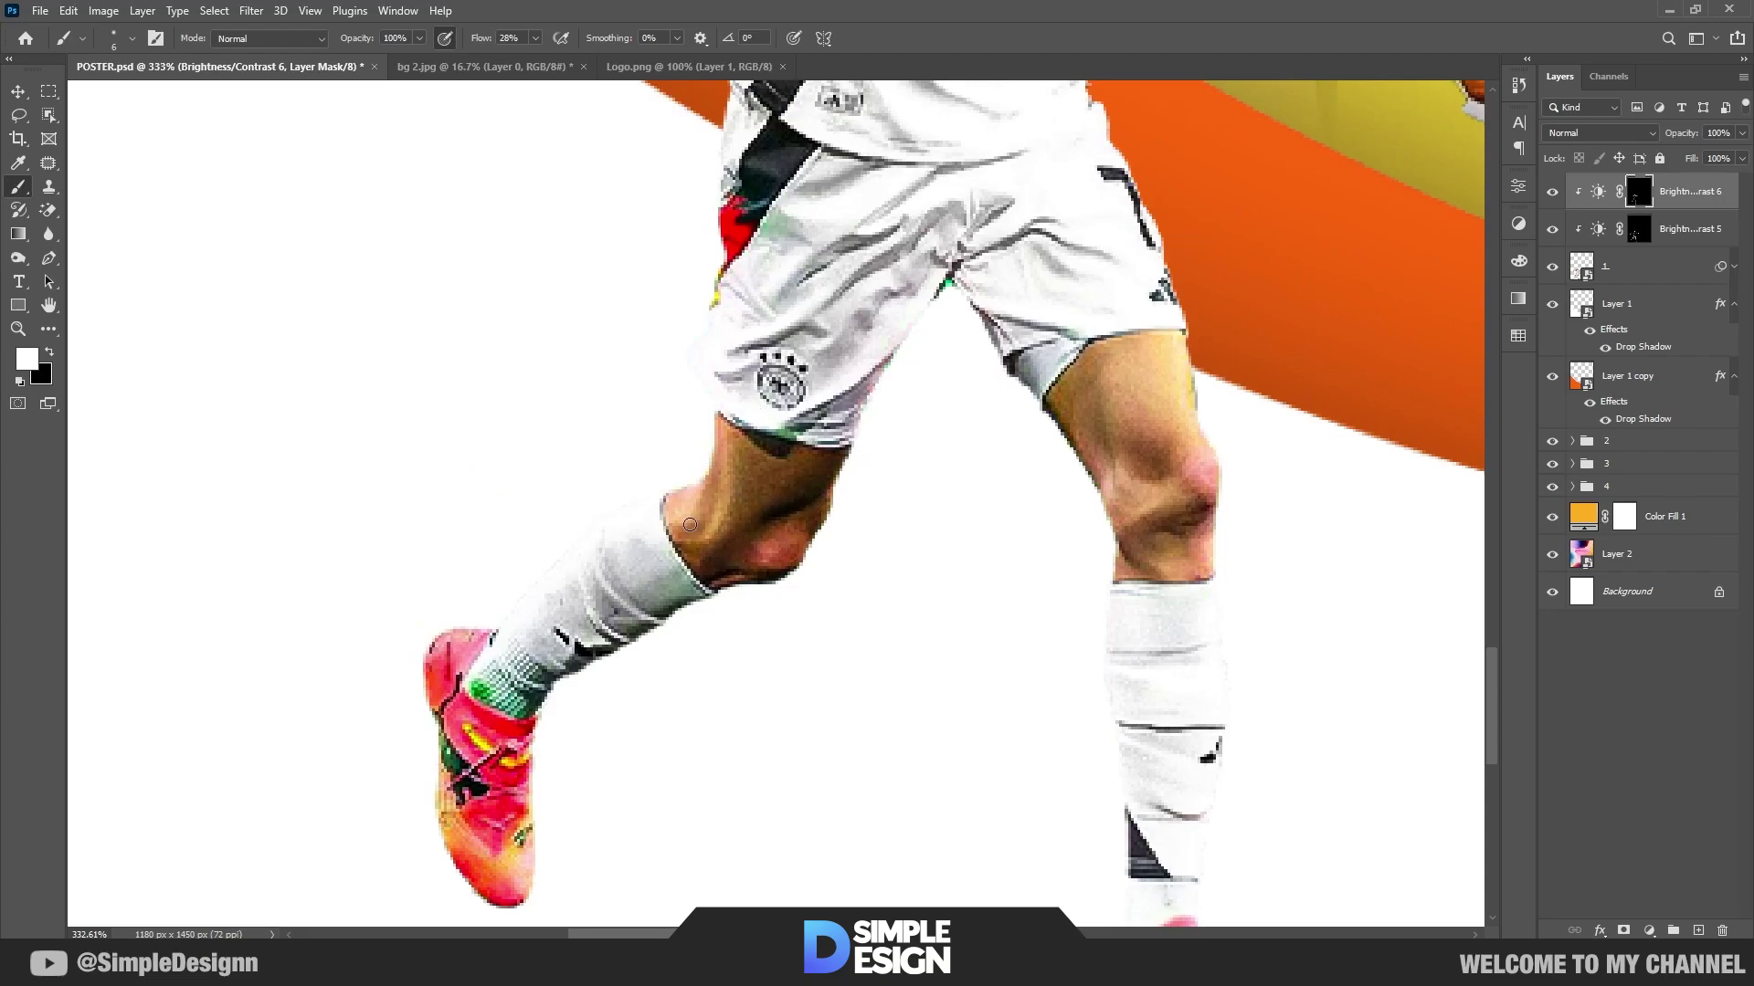
scroll(1068, 527, down, 3)
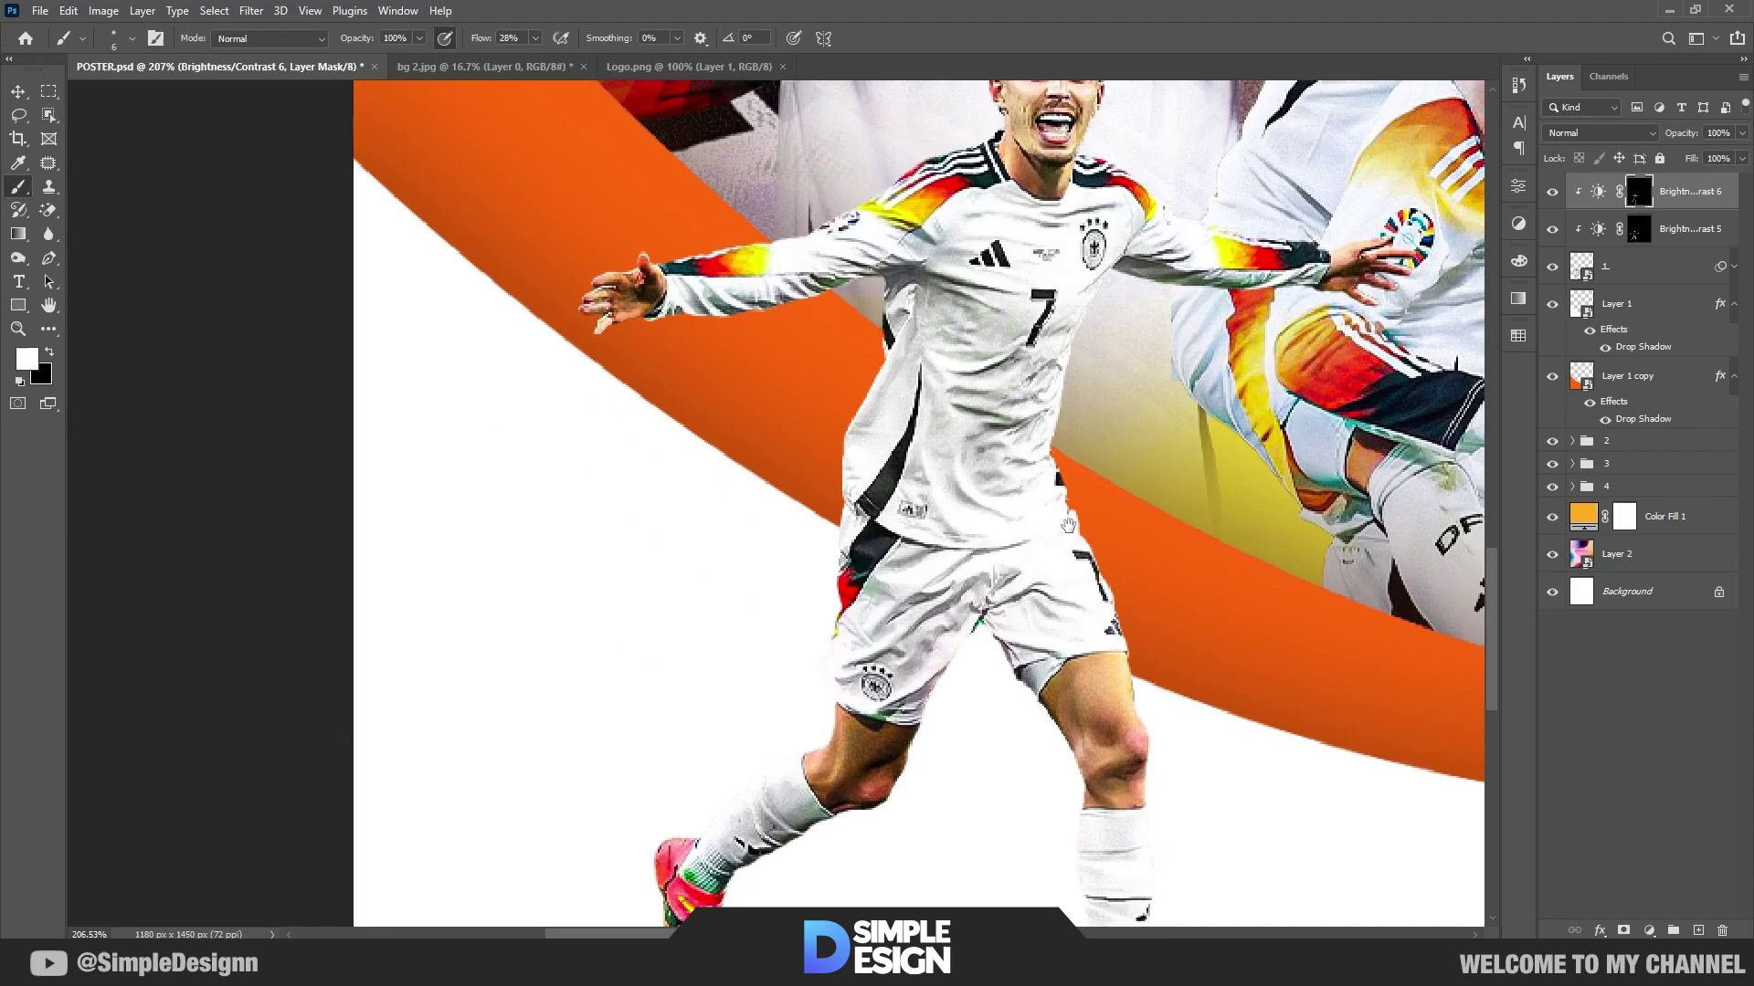
scroll(866, 498, down, 4)
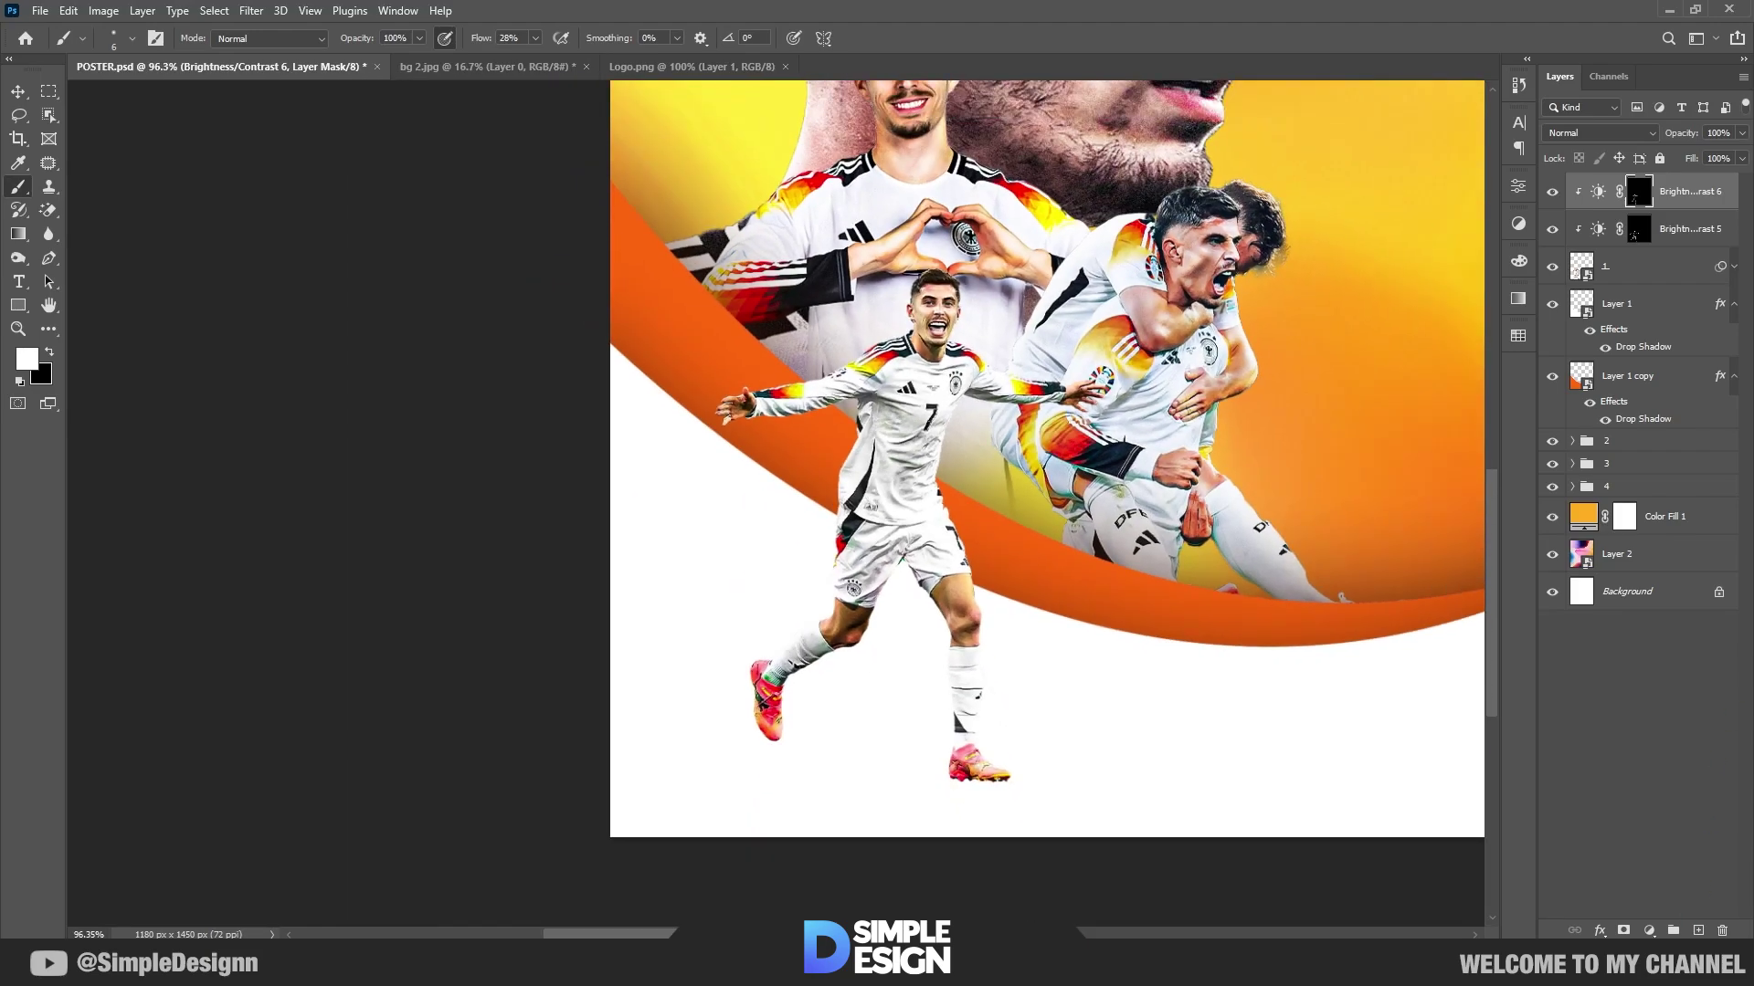
Step: Add an Exposure adjustment clipped to the number-7 player, raised to about +1.28
click(1637, 930)
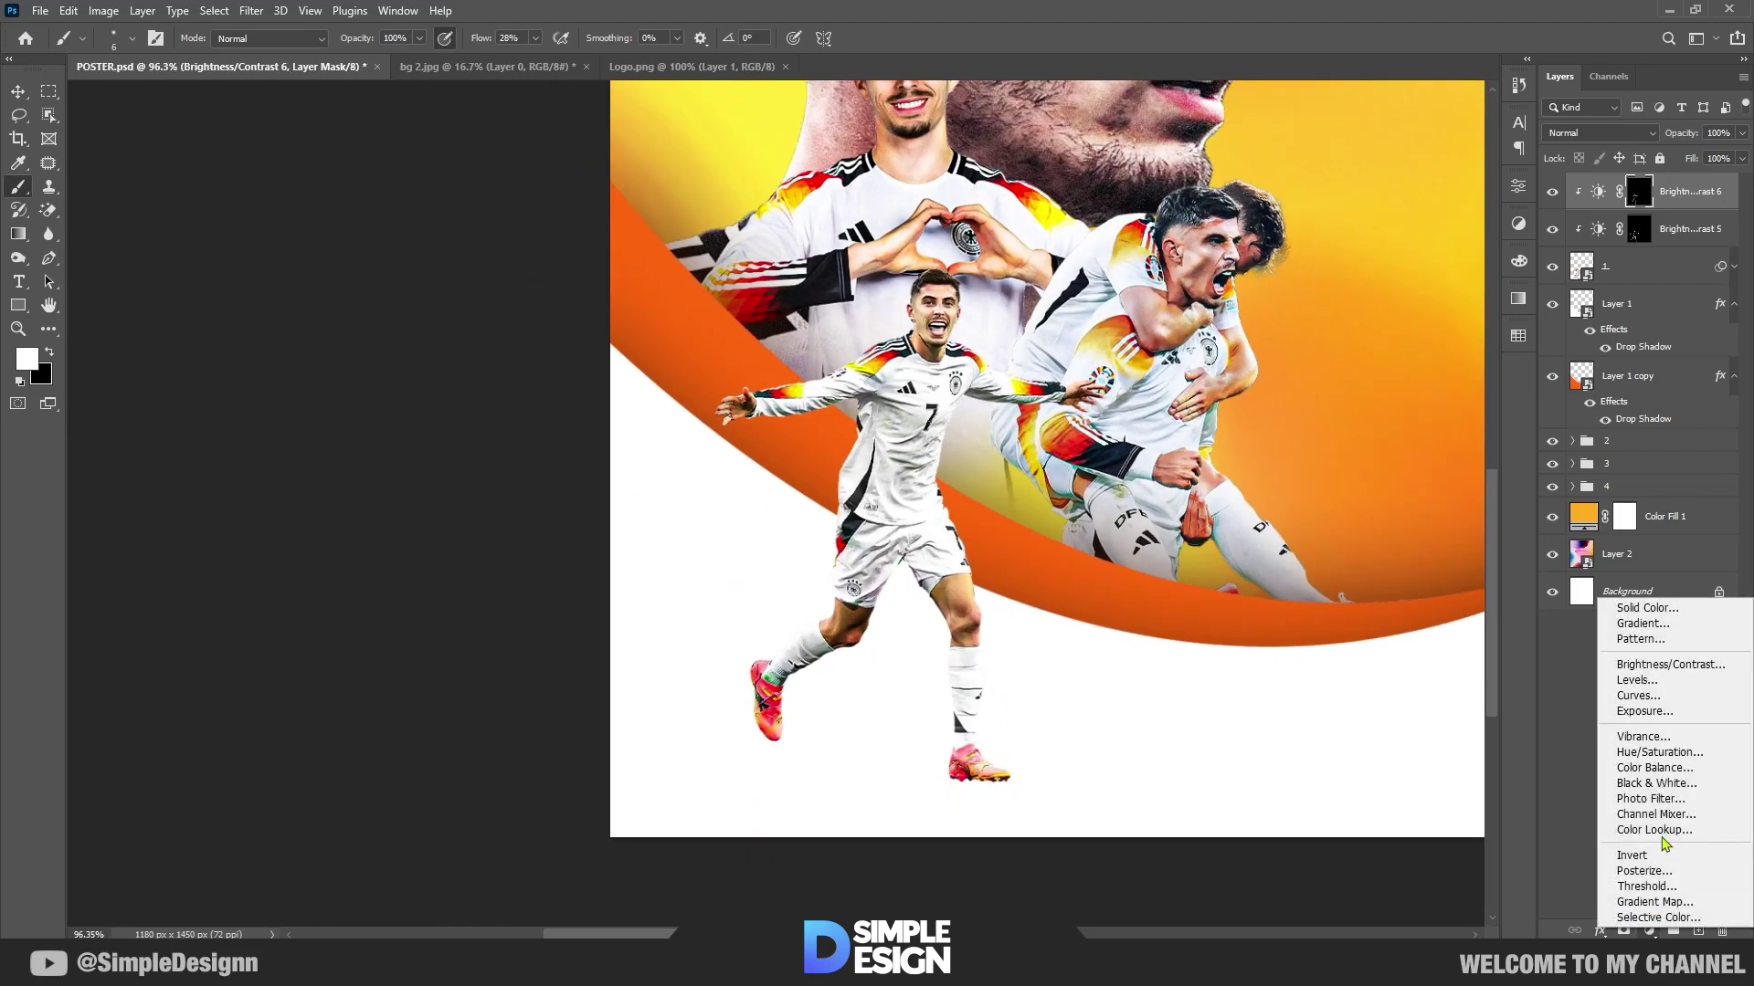
click(1641, 713)
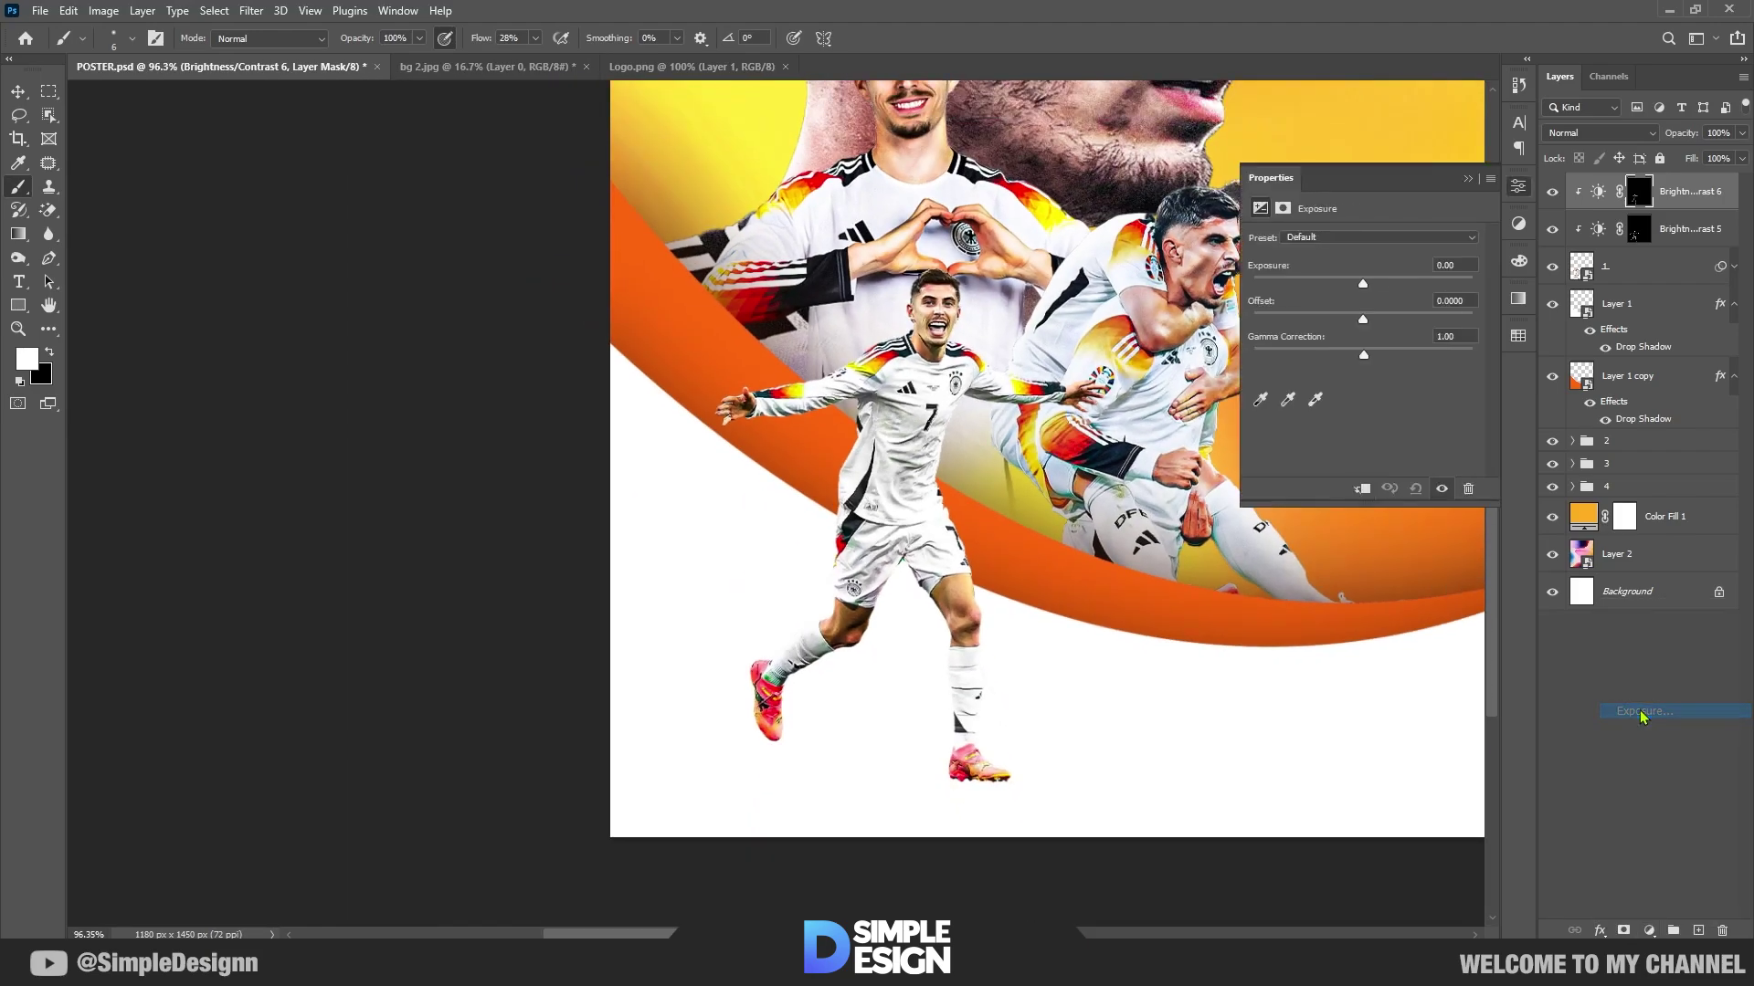
click(1360, 490)
drag(1362, 285, 1383, 283)
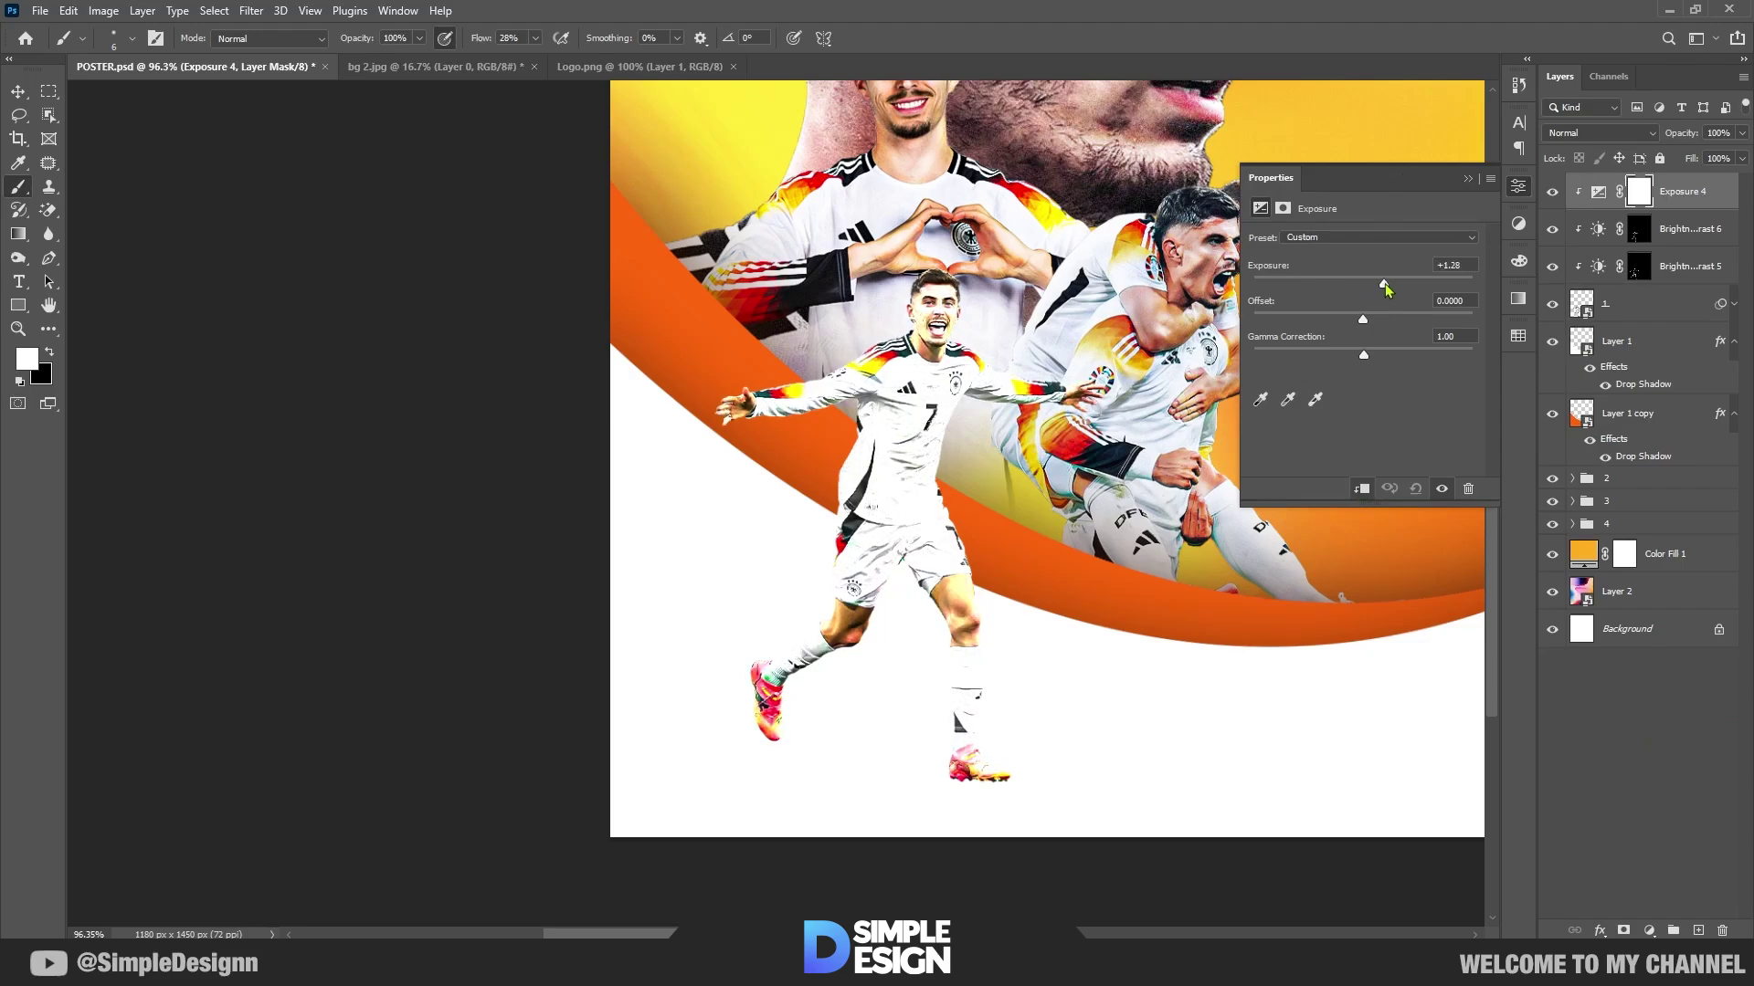
click(1466, 180)
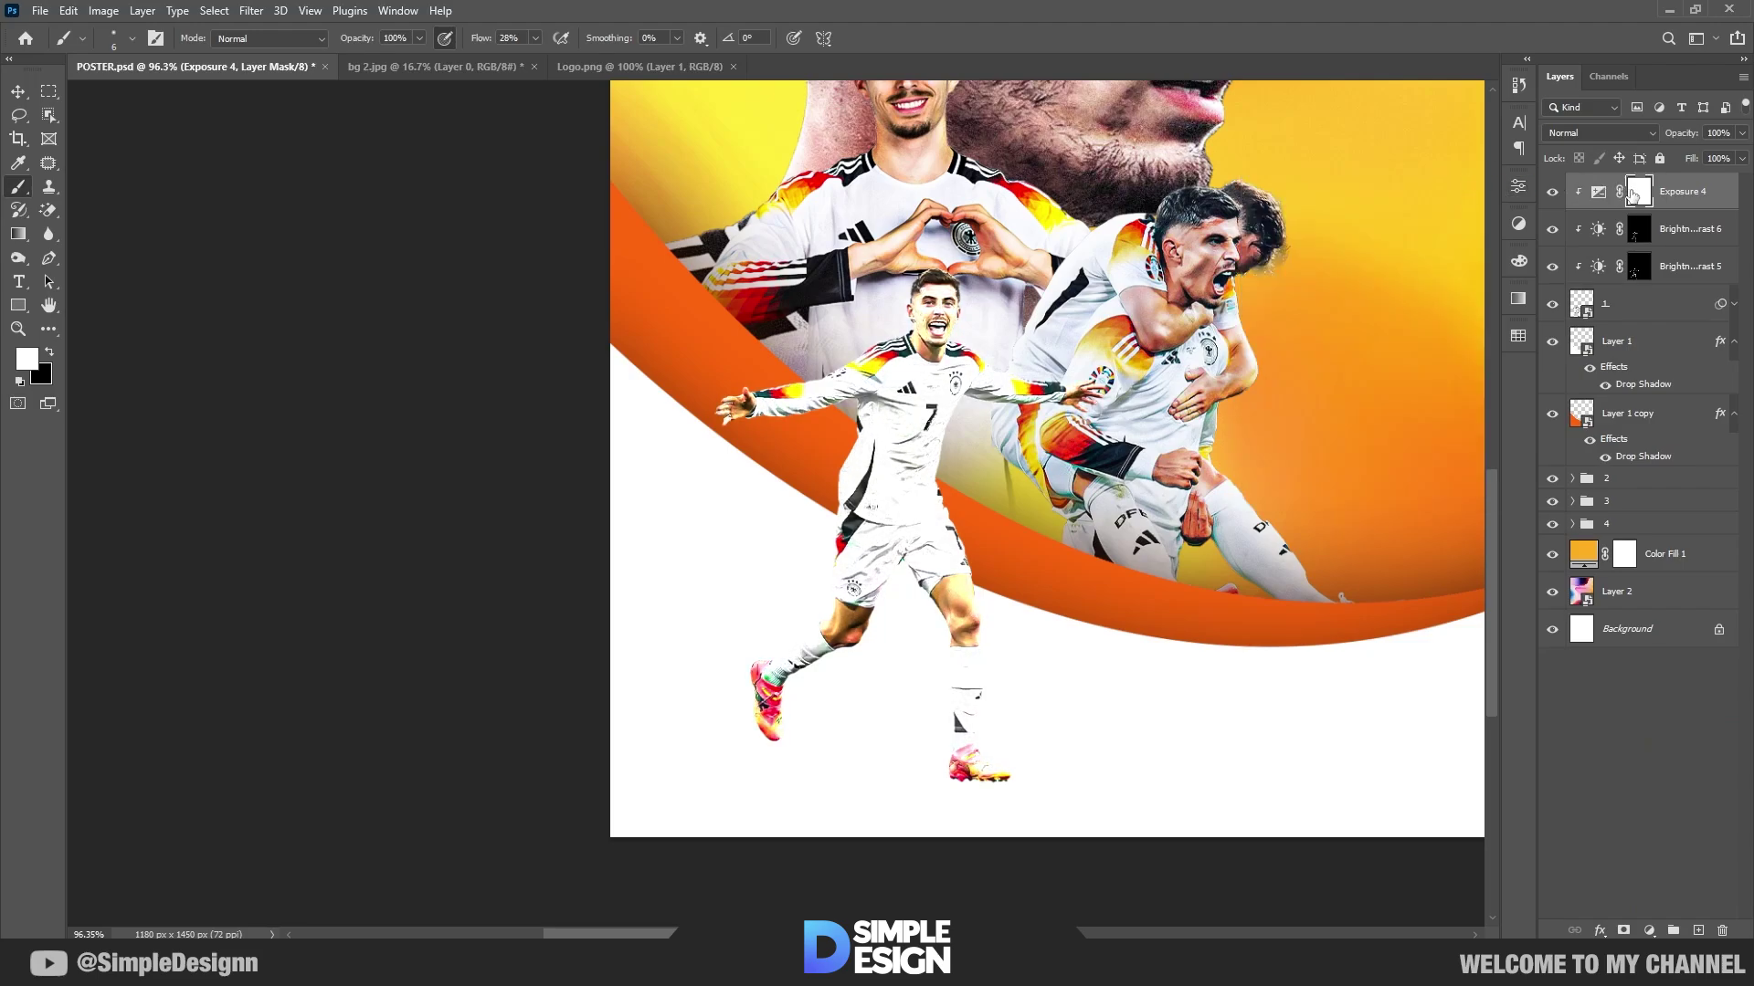
Step: Invert the Exposure 4 mask to black and paint brightening back onto the cheek, jaw and hairline
key(ctrl+i)
scroll(1025, 309, up, 5)
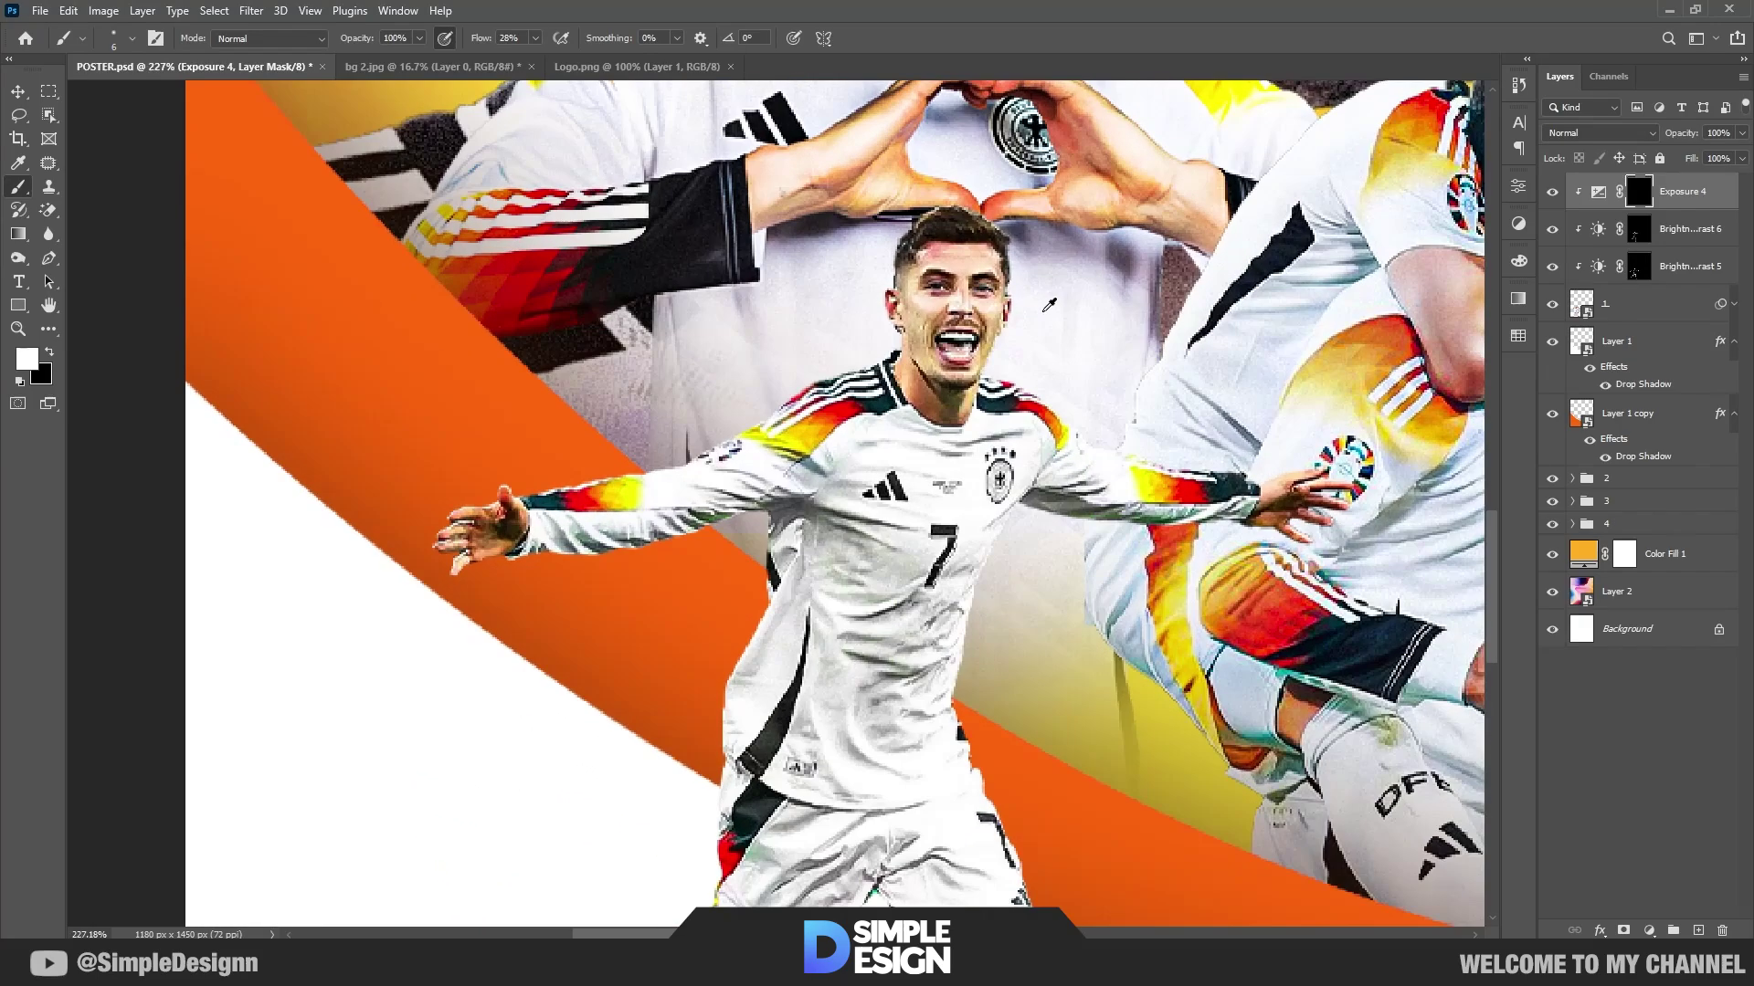
scroll(1024, 309, up, 2)
scroll(968, 408, up, 2)
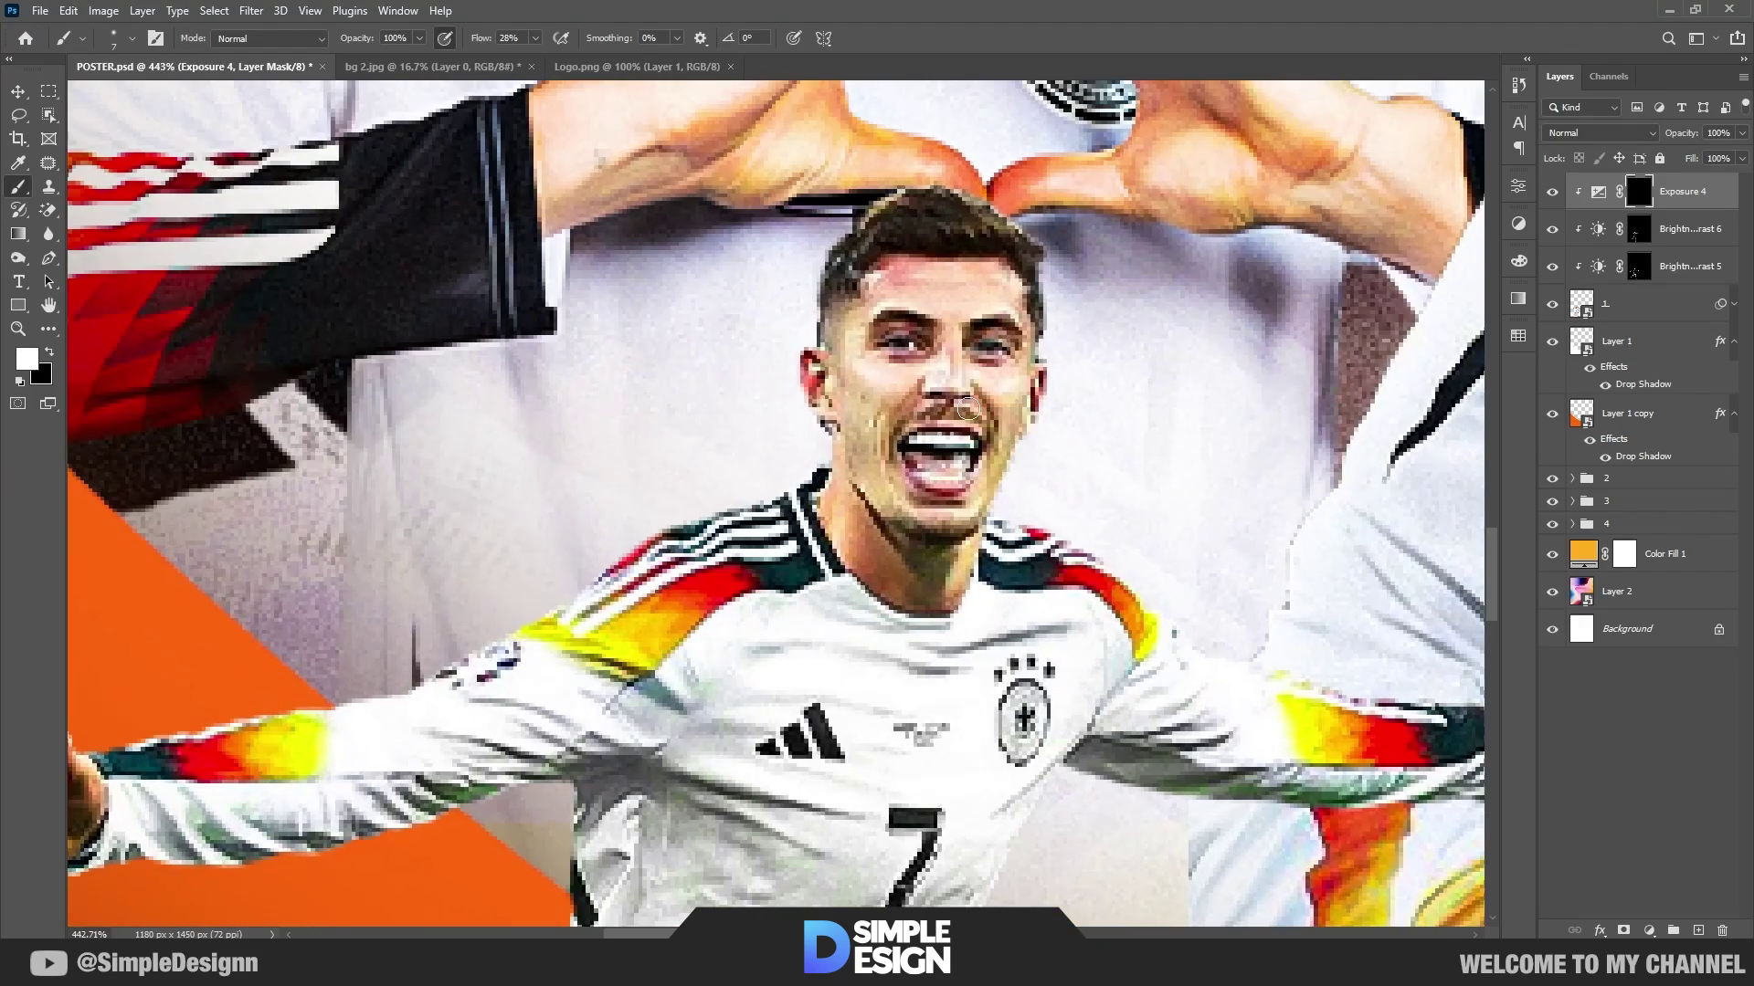
drag(949, 350, 873, 381)
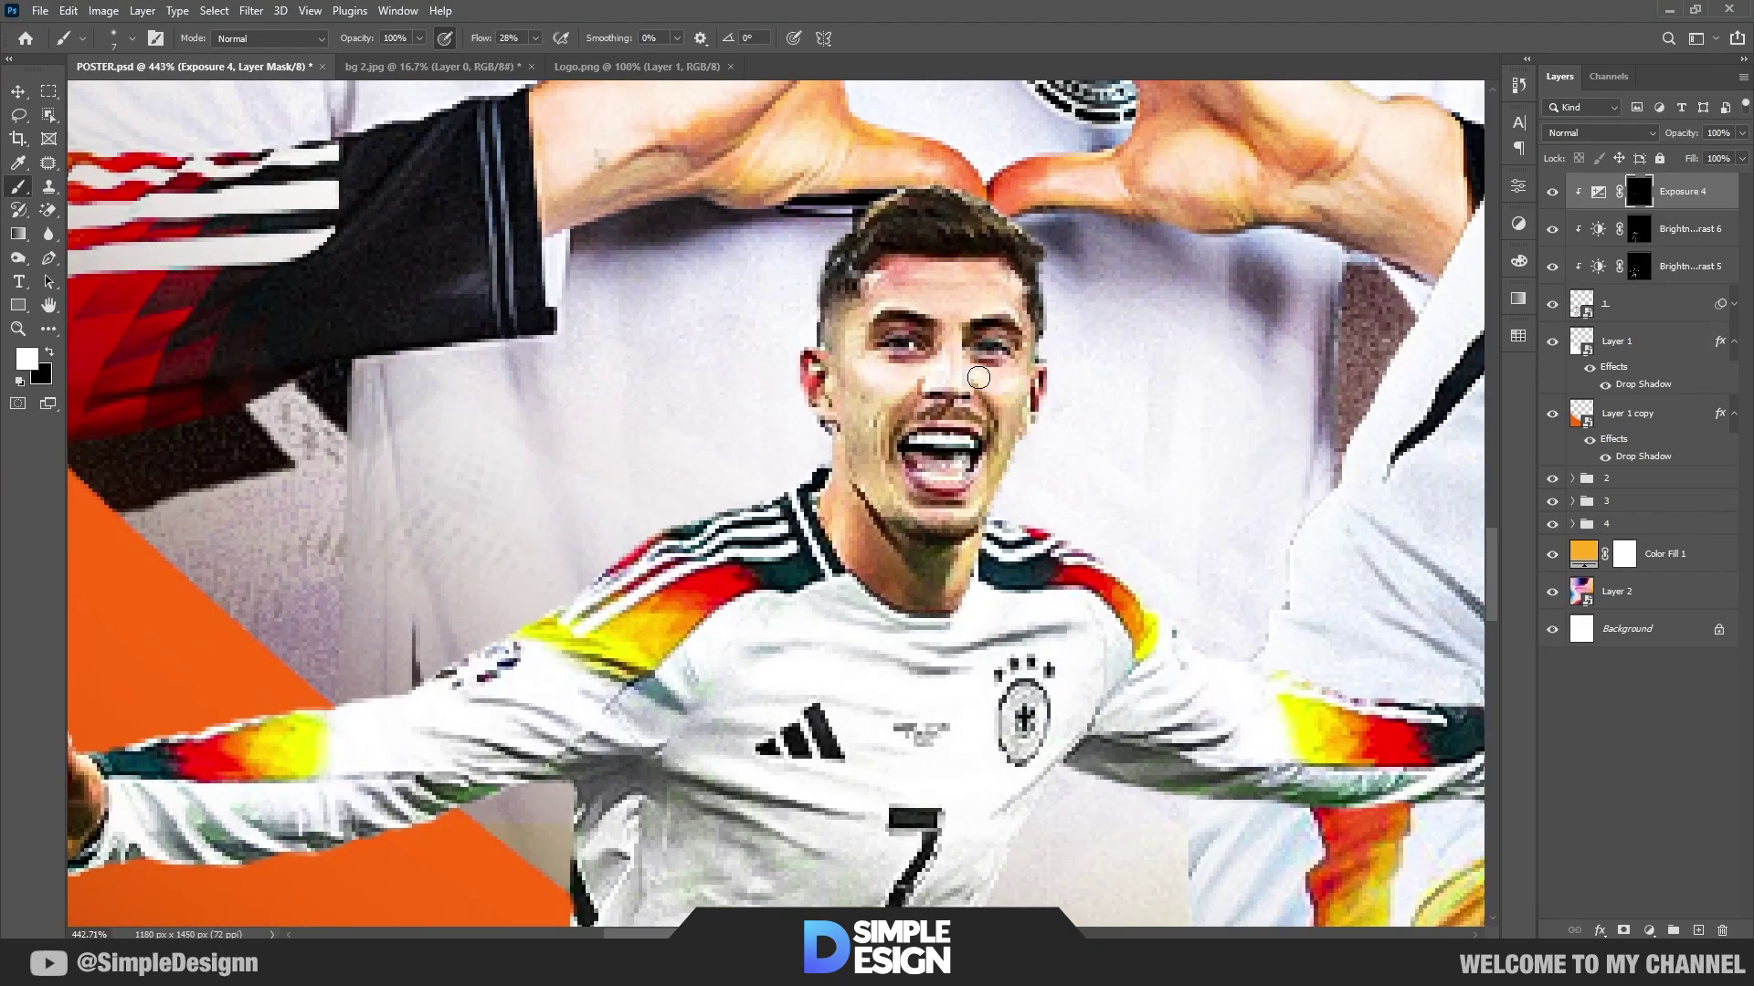
mouse_move(978, 377)
mouse_down()
mouse_move(1027, 284)
mouse_move(877, 205)
mouse_move(817, 292)
mouse_move(823, 457)
mouse_up()
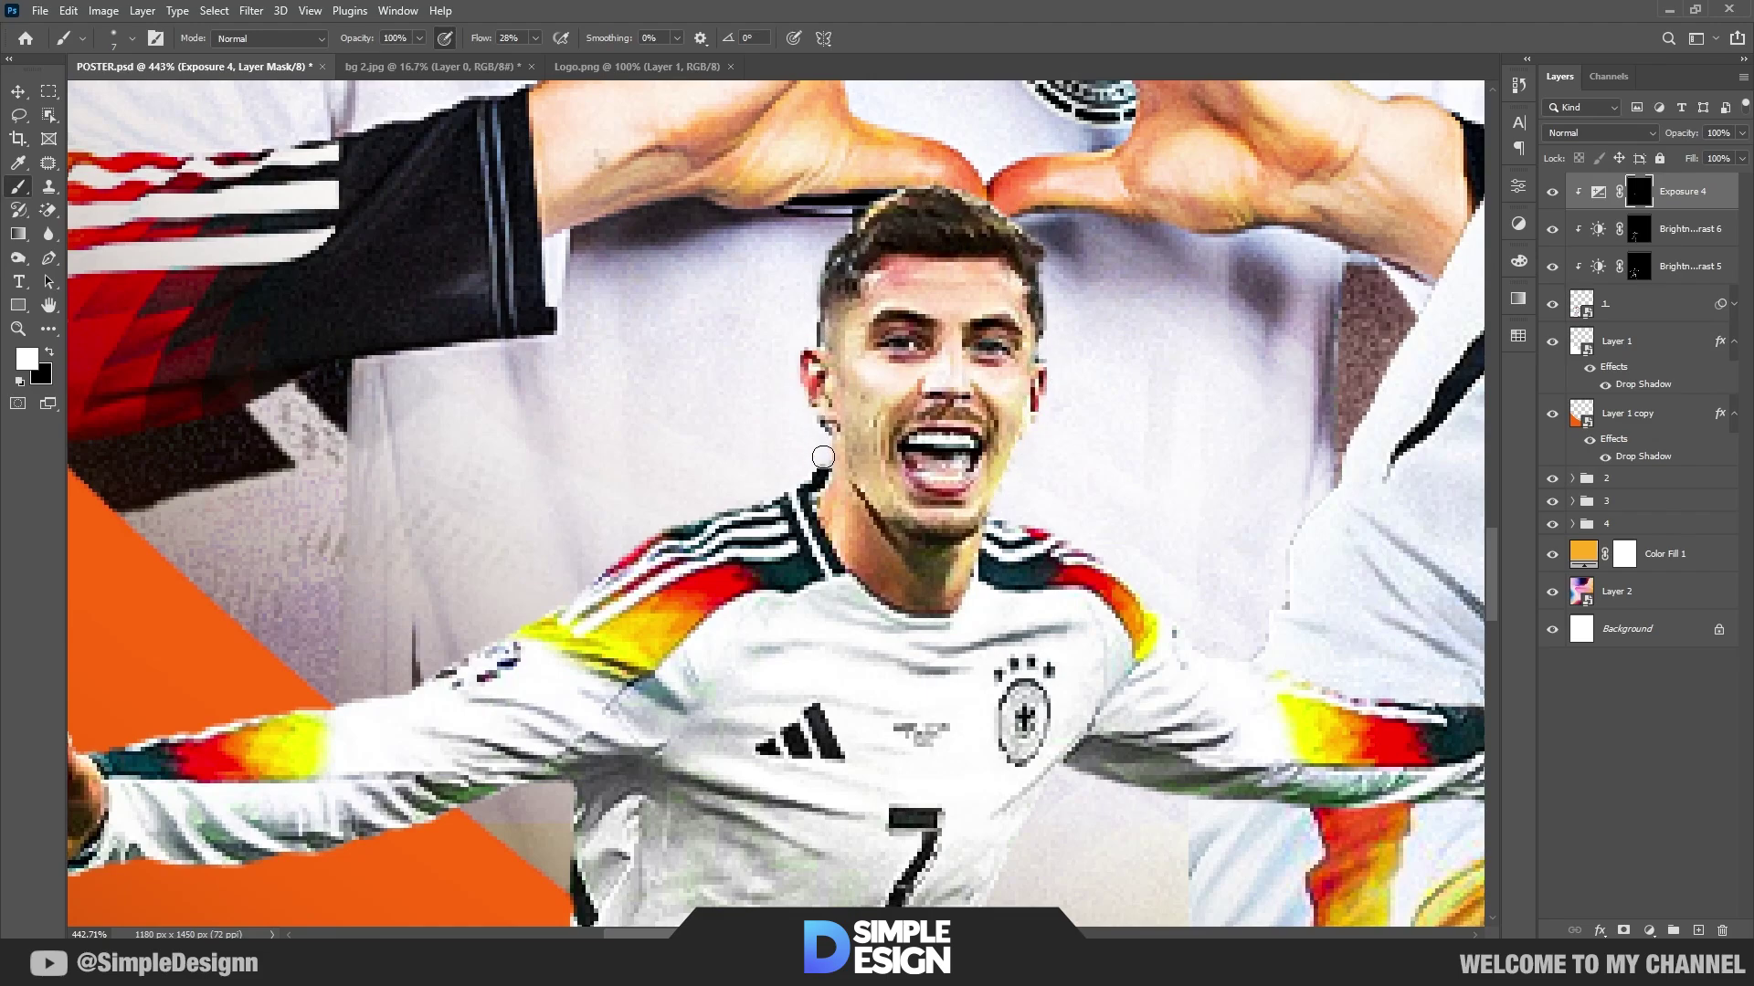
key(bracketright)
key(bracketright)
key(bracketright)
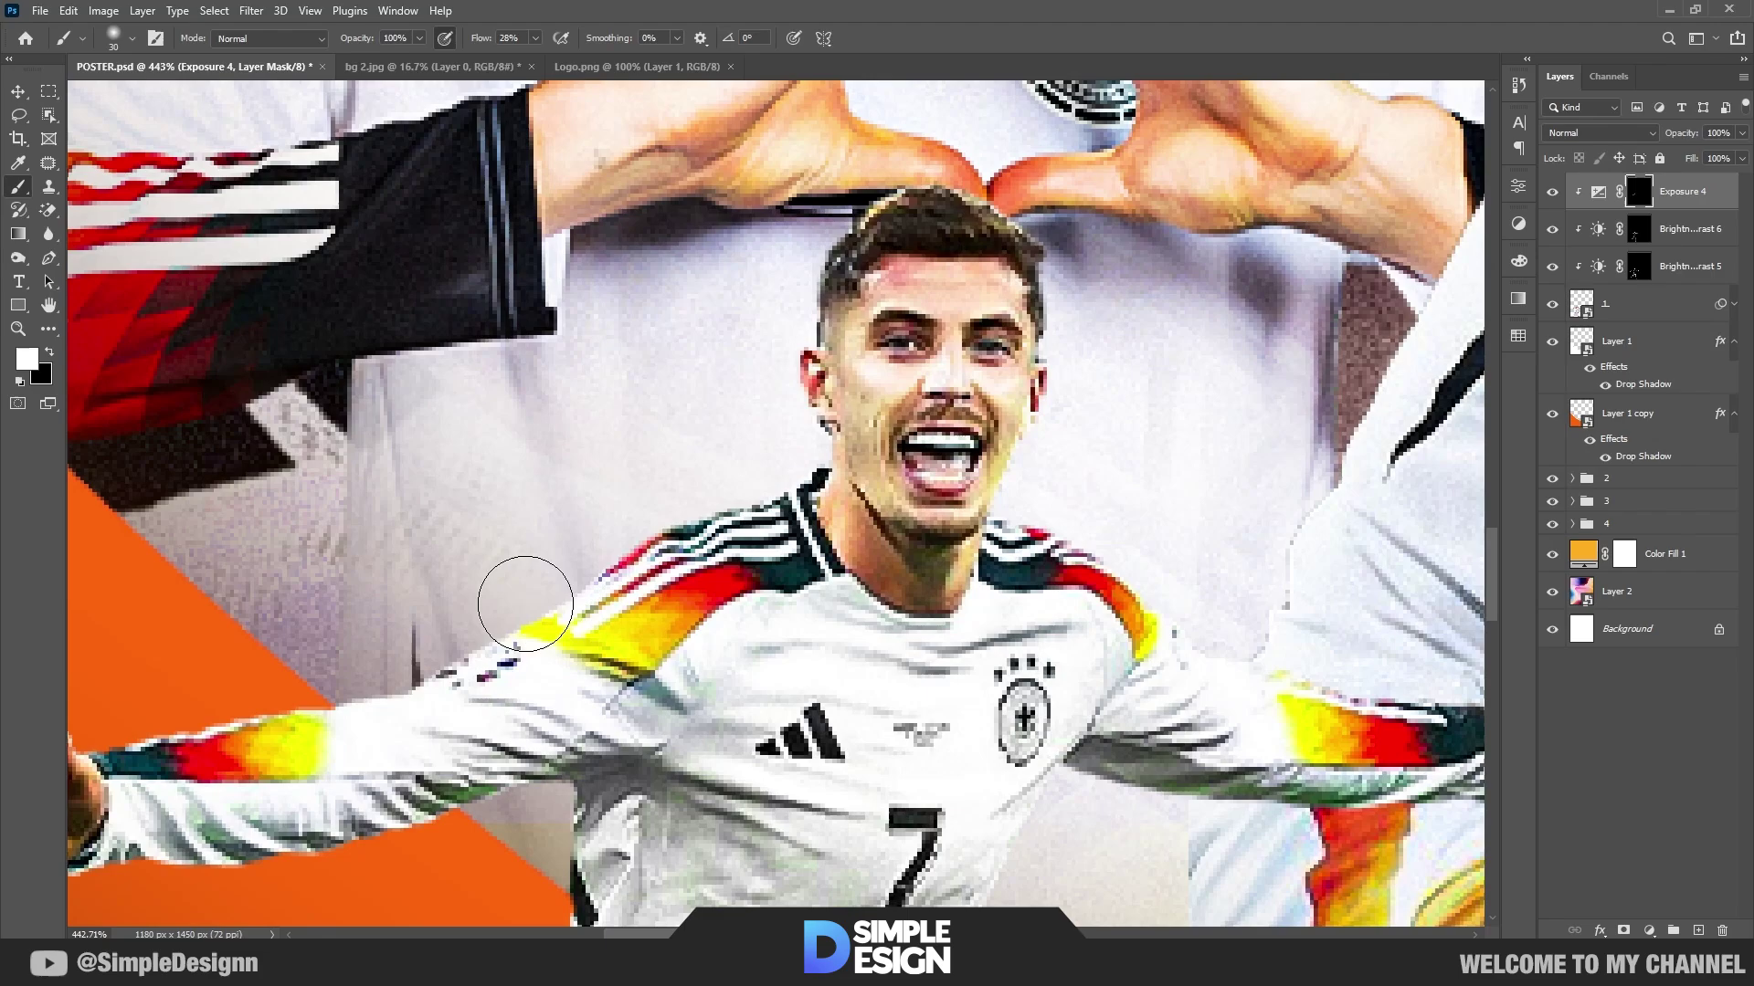
Step: Use a finer brush to paint brightening onto the player's knee
scroll(1340, 644, down, 2)
drag(1242, 608, 1113, 454)
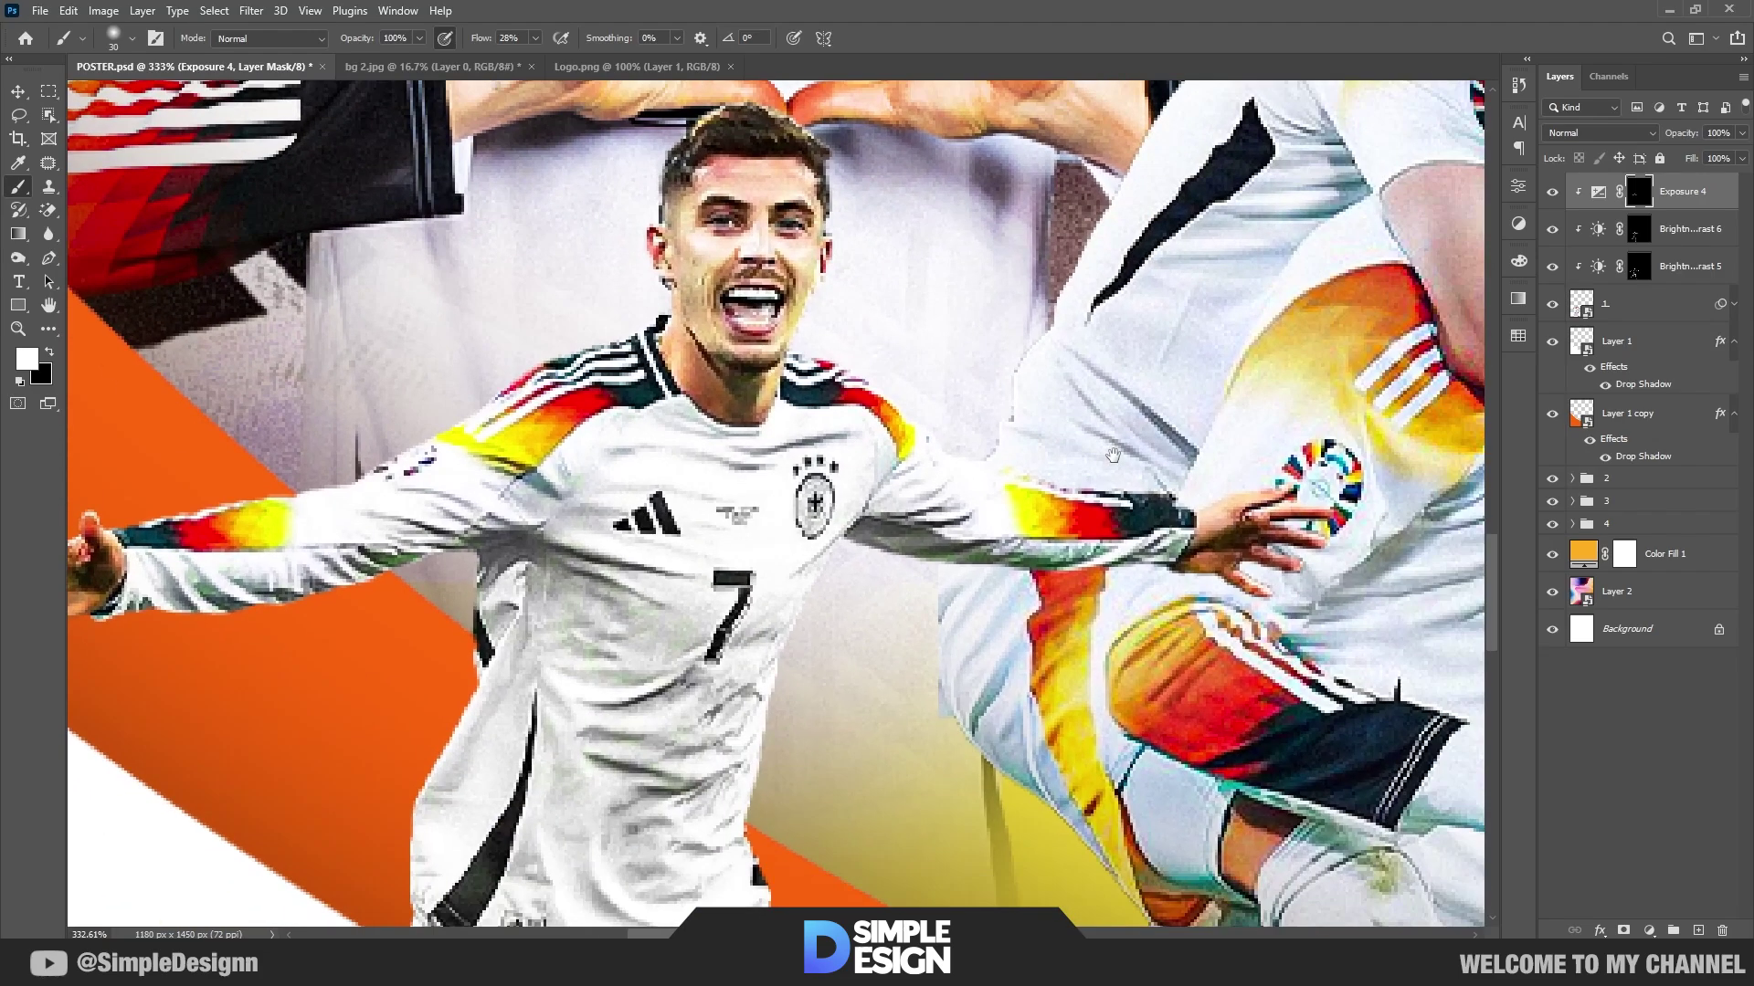
drag(1224, 474, 1184, 500)
scroll(1037, 602, down, 2)
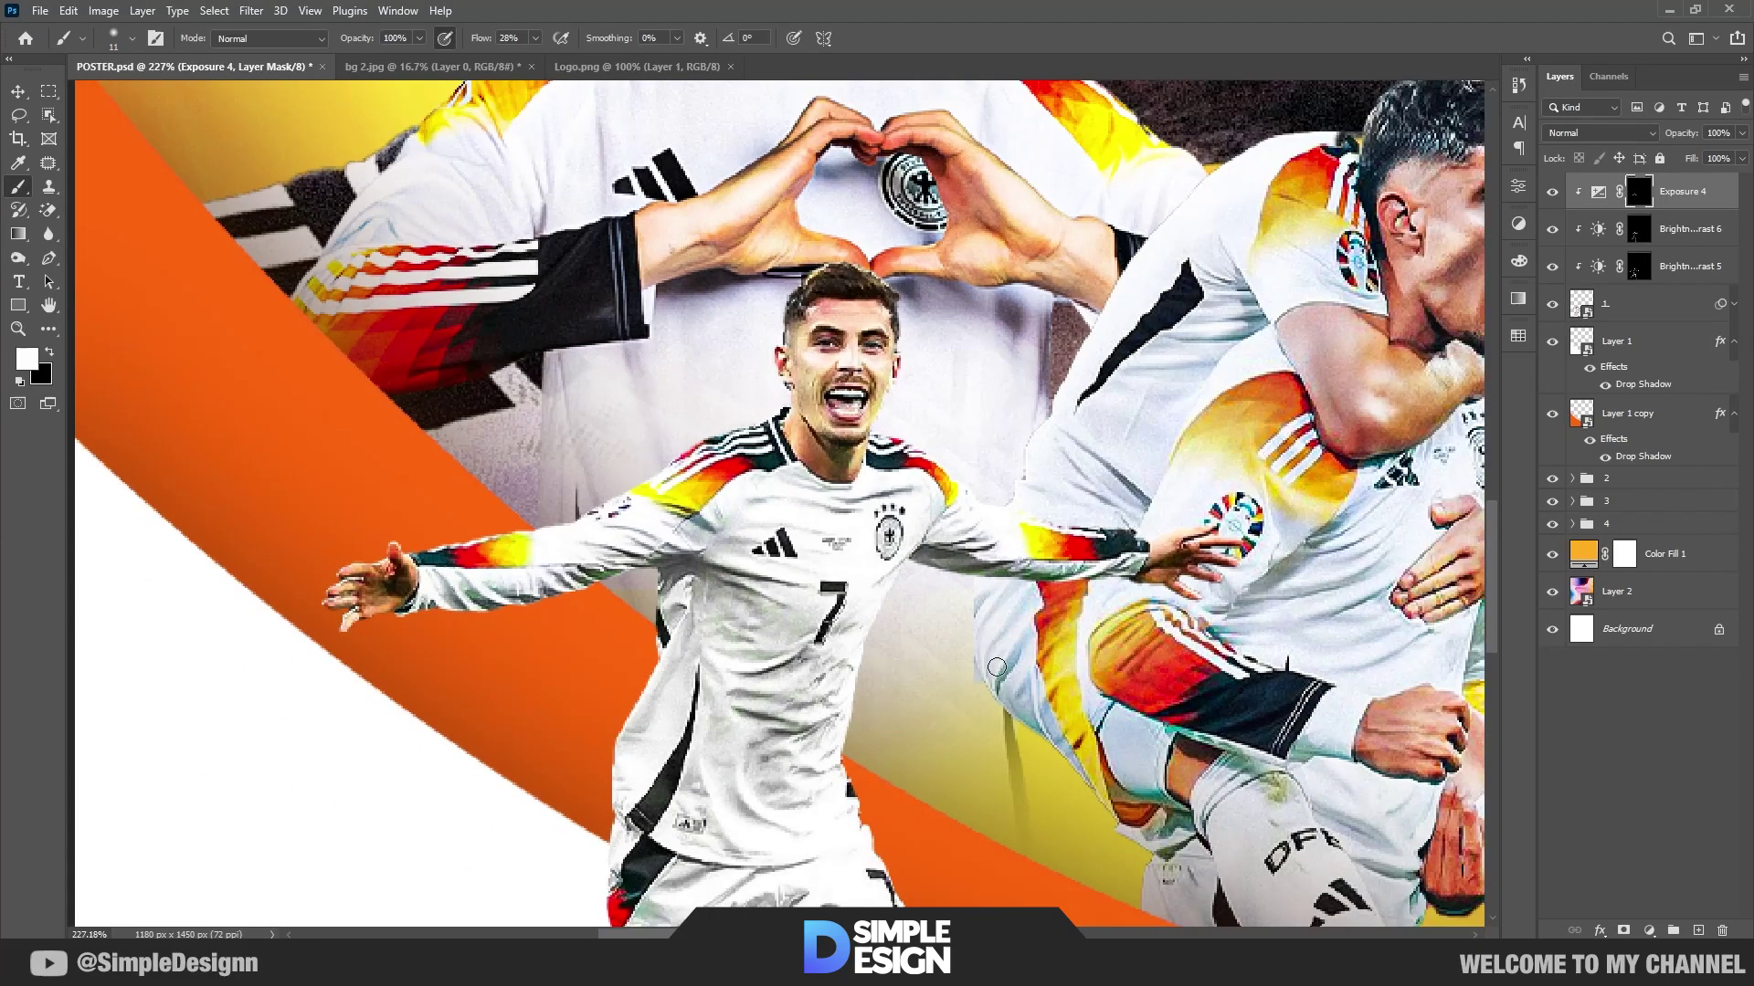
drag(996, 667, 925, 475)
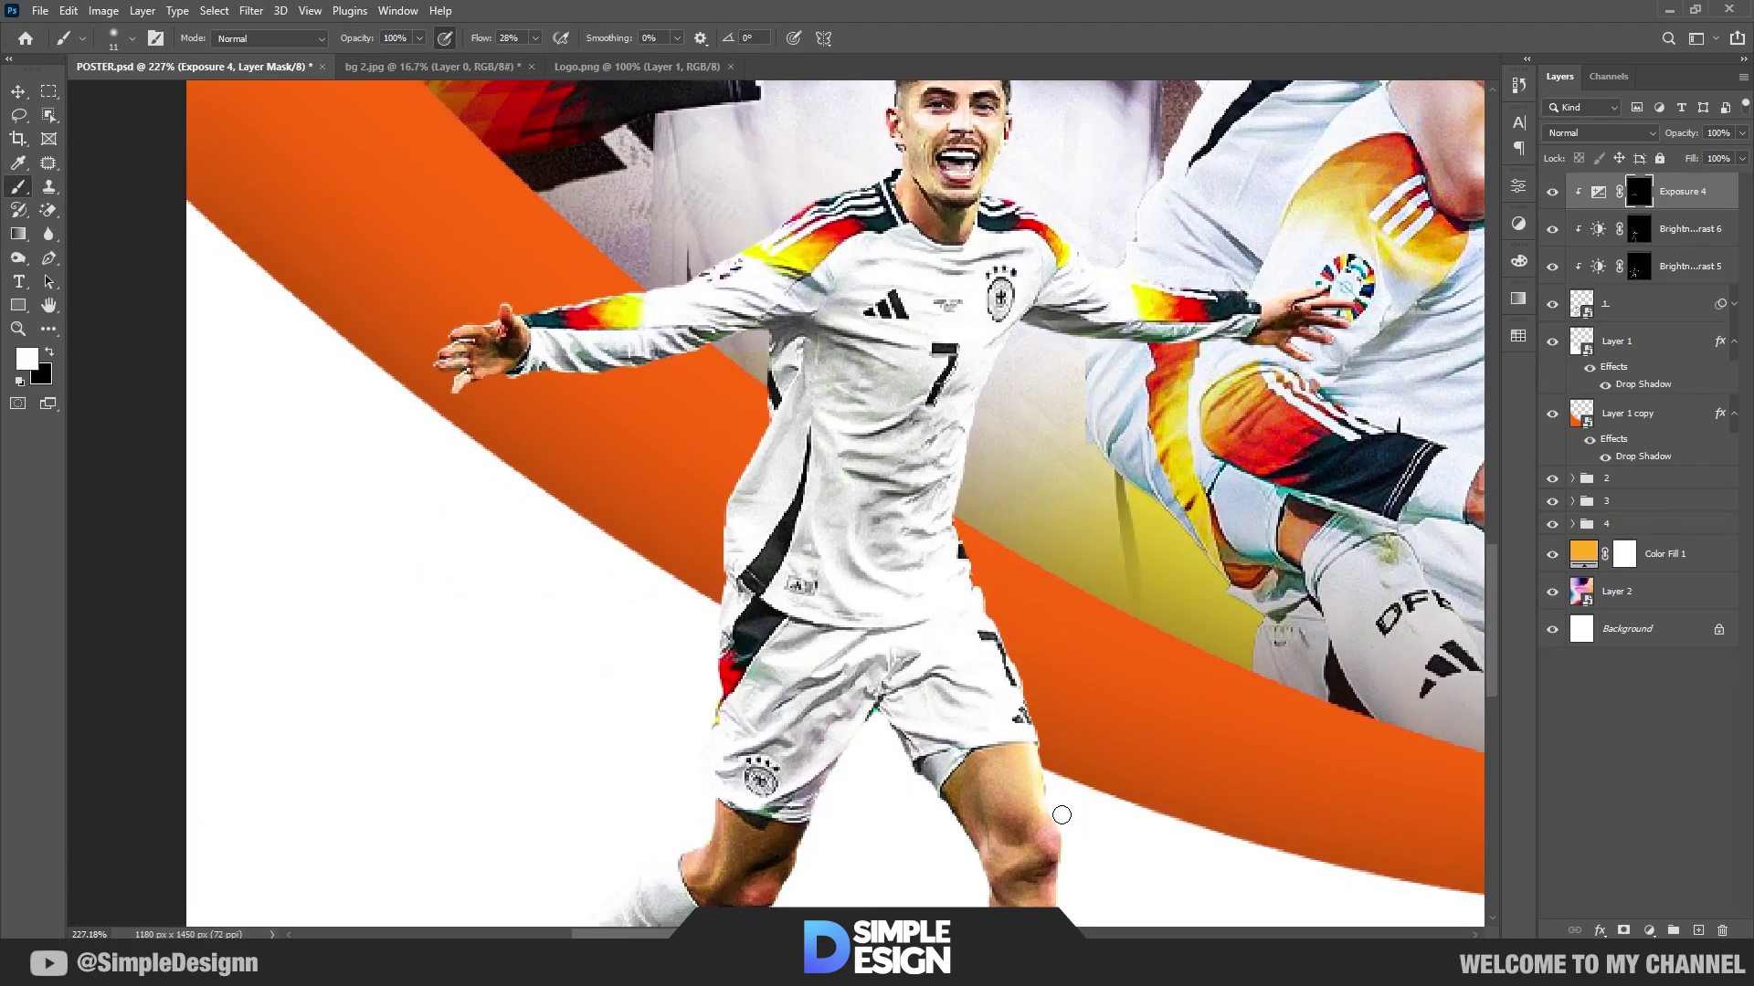
scroll(1036, 548, down, 3)
scroll(1006, 548, down, 1)
scroll(1005, 548, up, 2)
scroll(991, 498, up, 2)
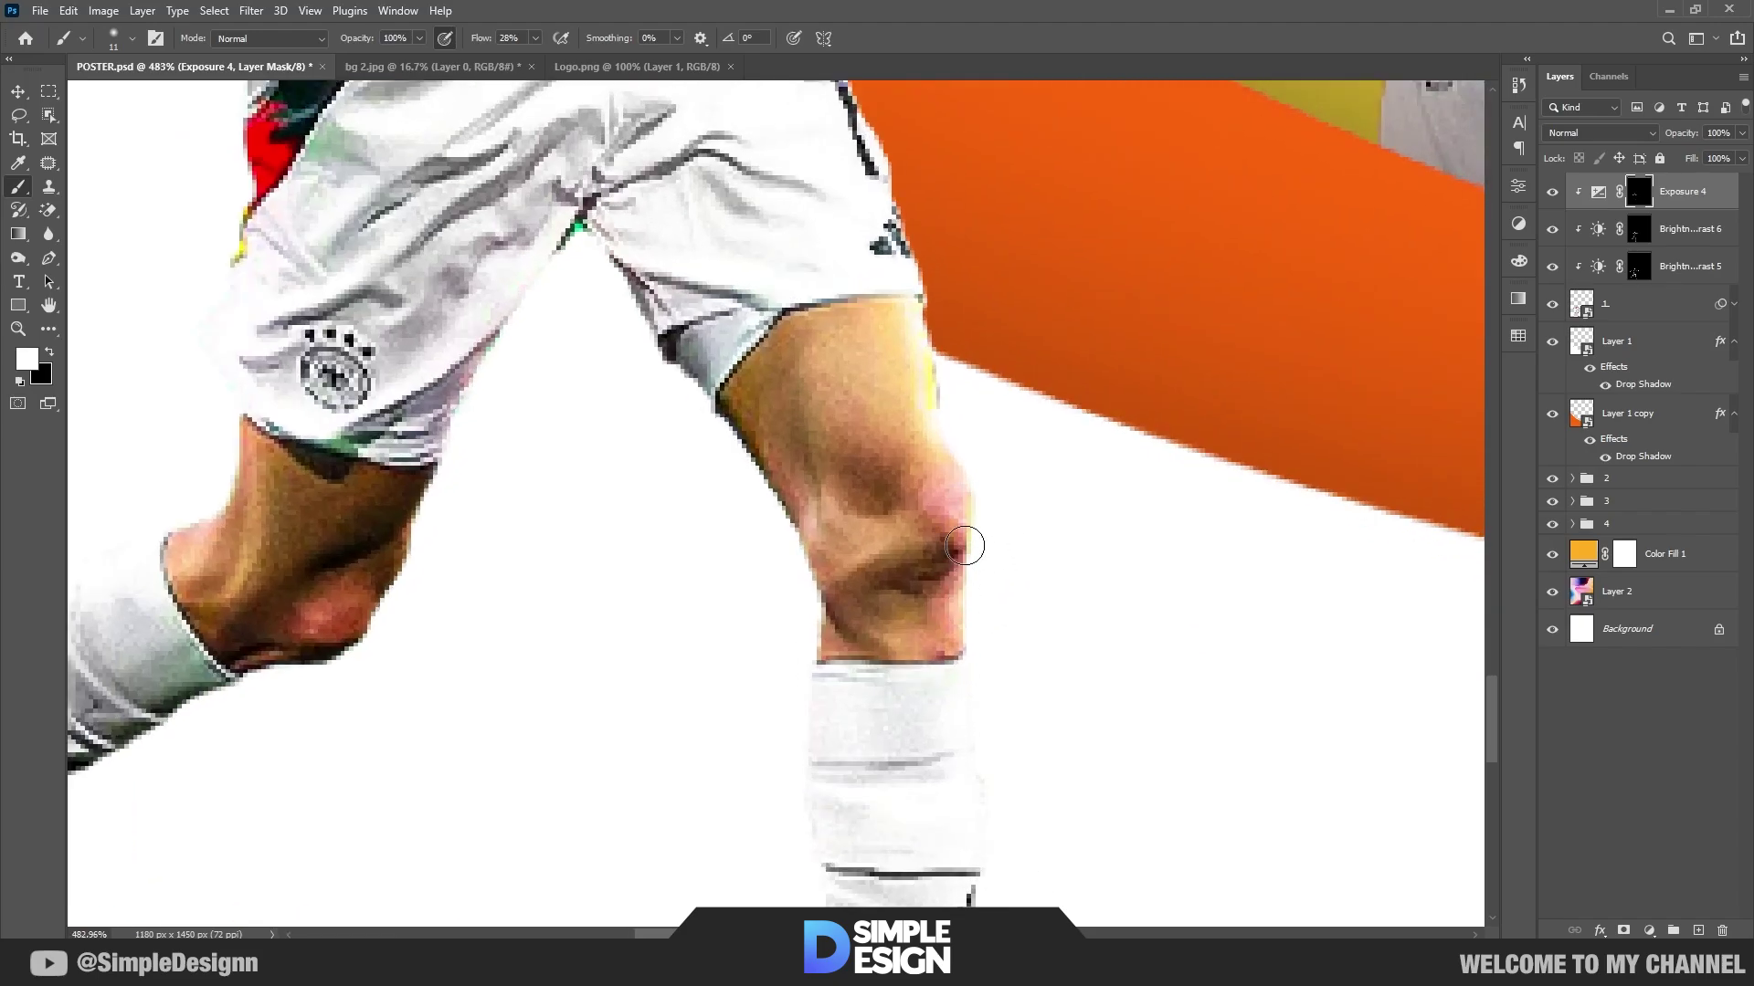
drag(965, 547, 959, 575)
Step: Brighten the back of the thigh, the calf and the sock
scroll(1093, 658, down, 2)
drag(1092, 658, 1093, 407)
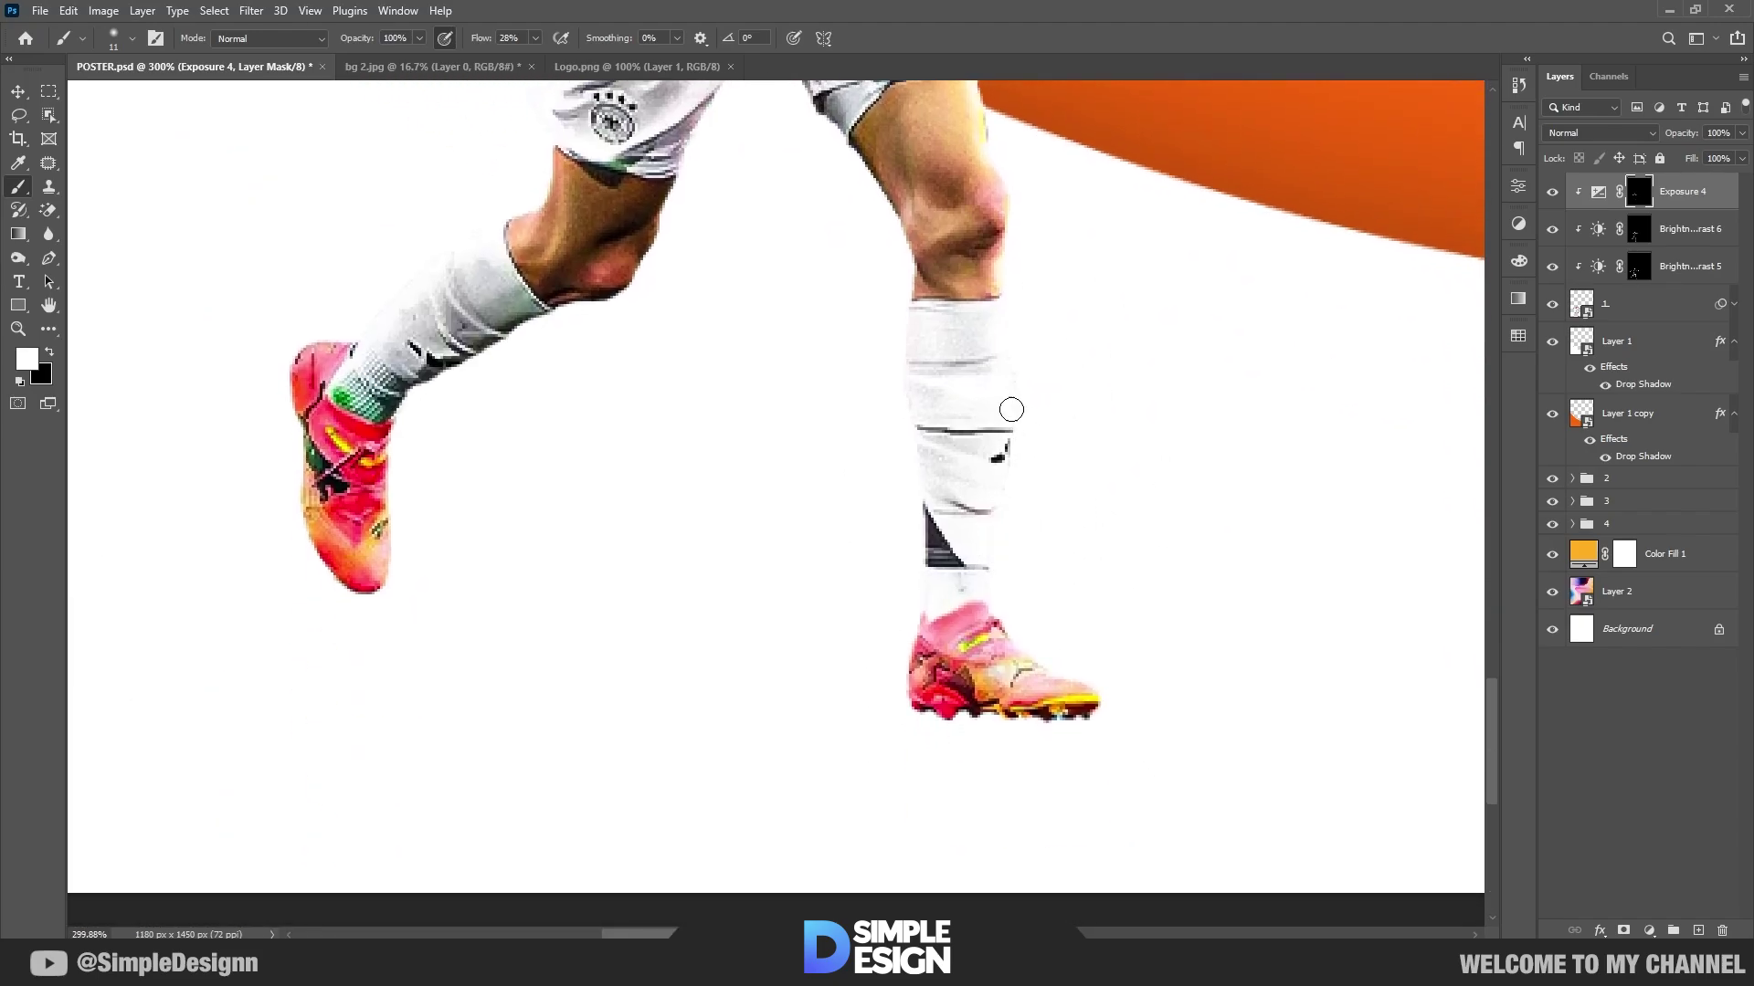
drag(627, 372, 818, 702)
drag(751, 471, 713, 592)
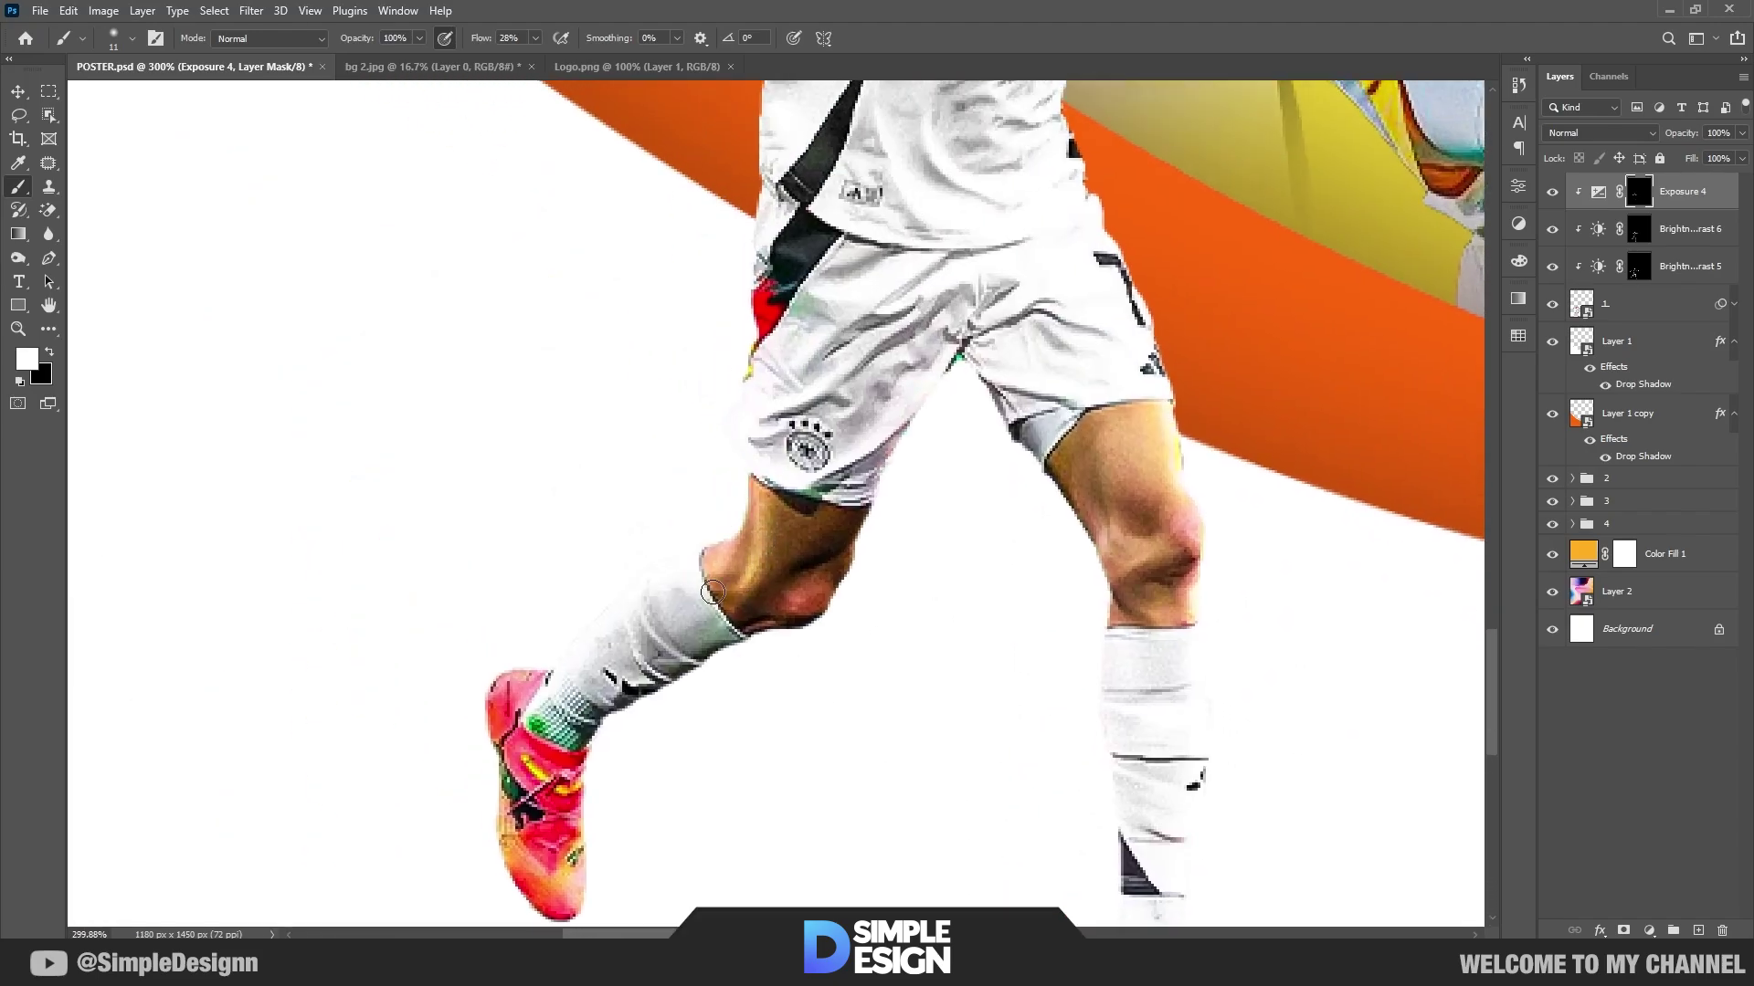
drag(831, 562, 781, 621)
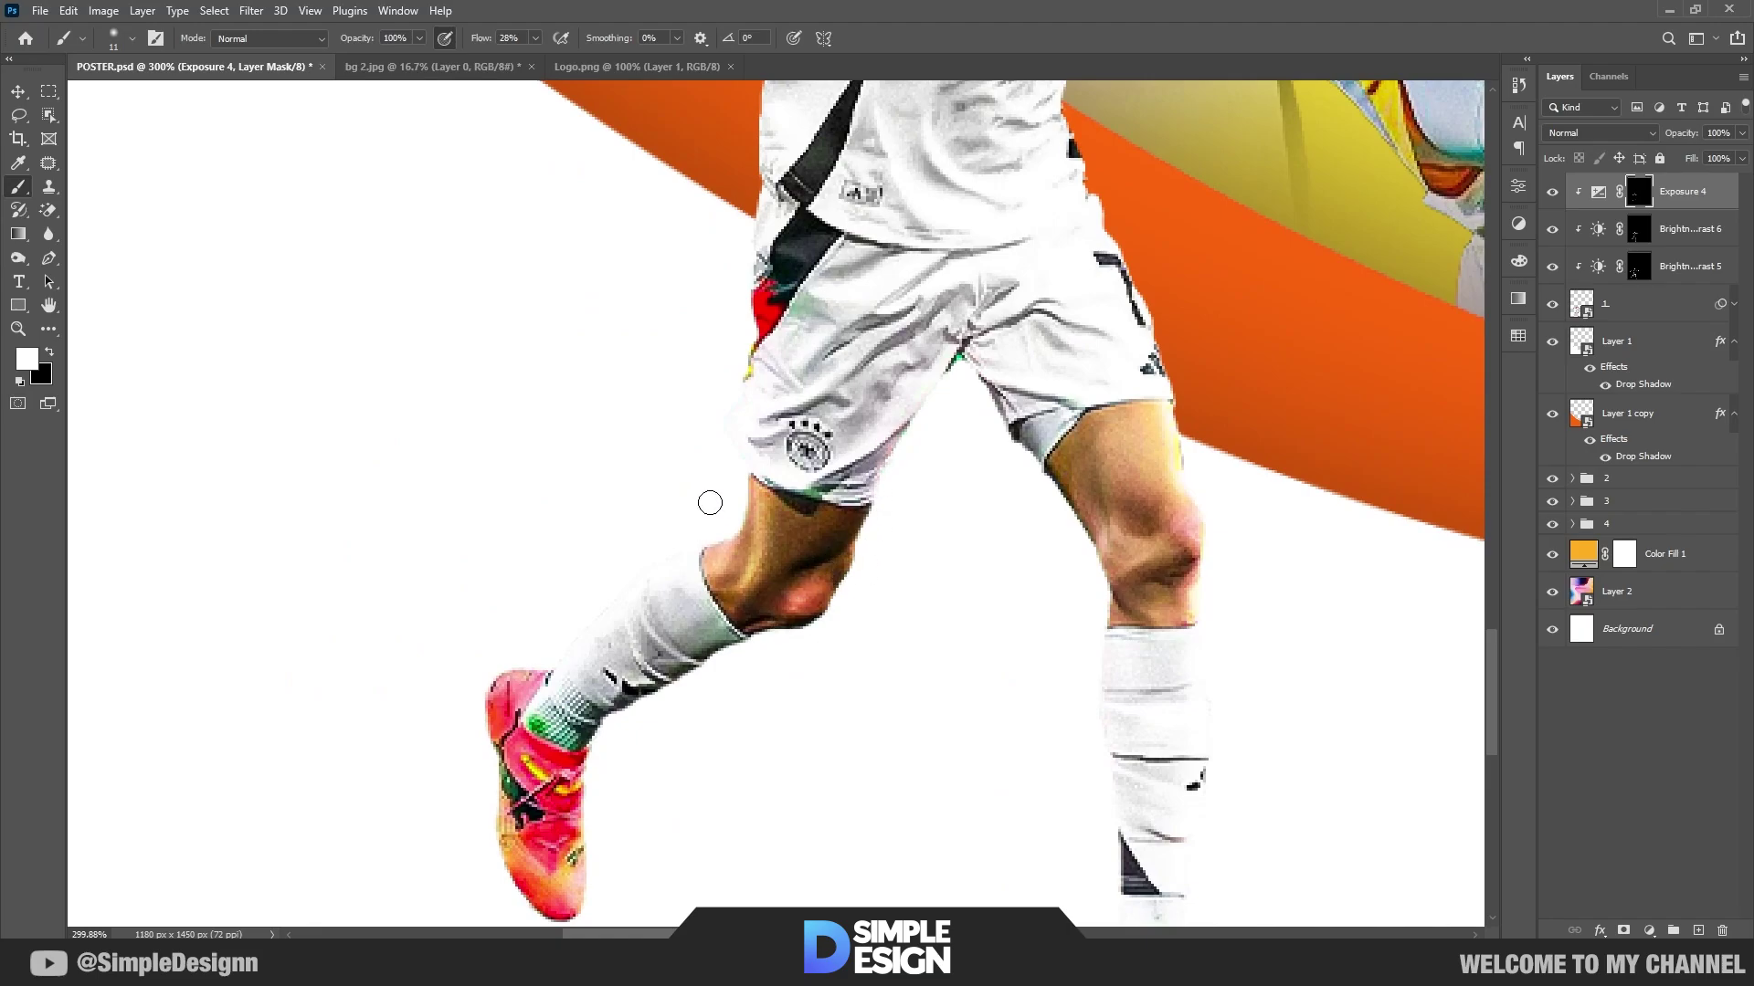
drag(735, 526, 529, 645)
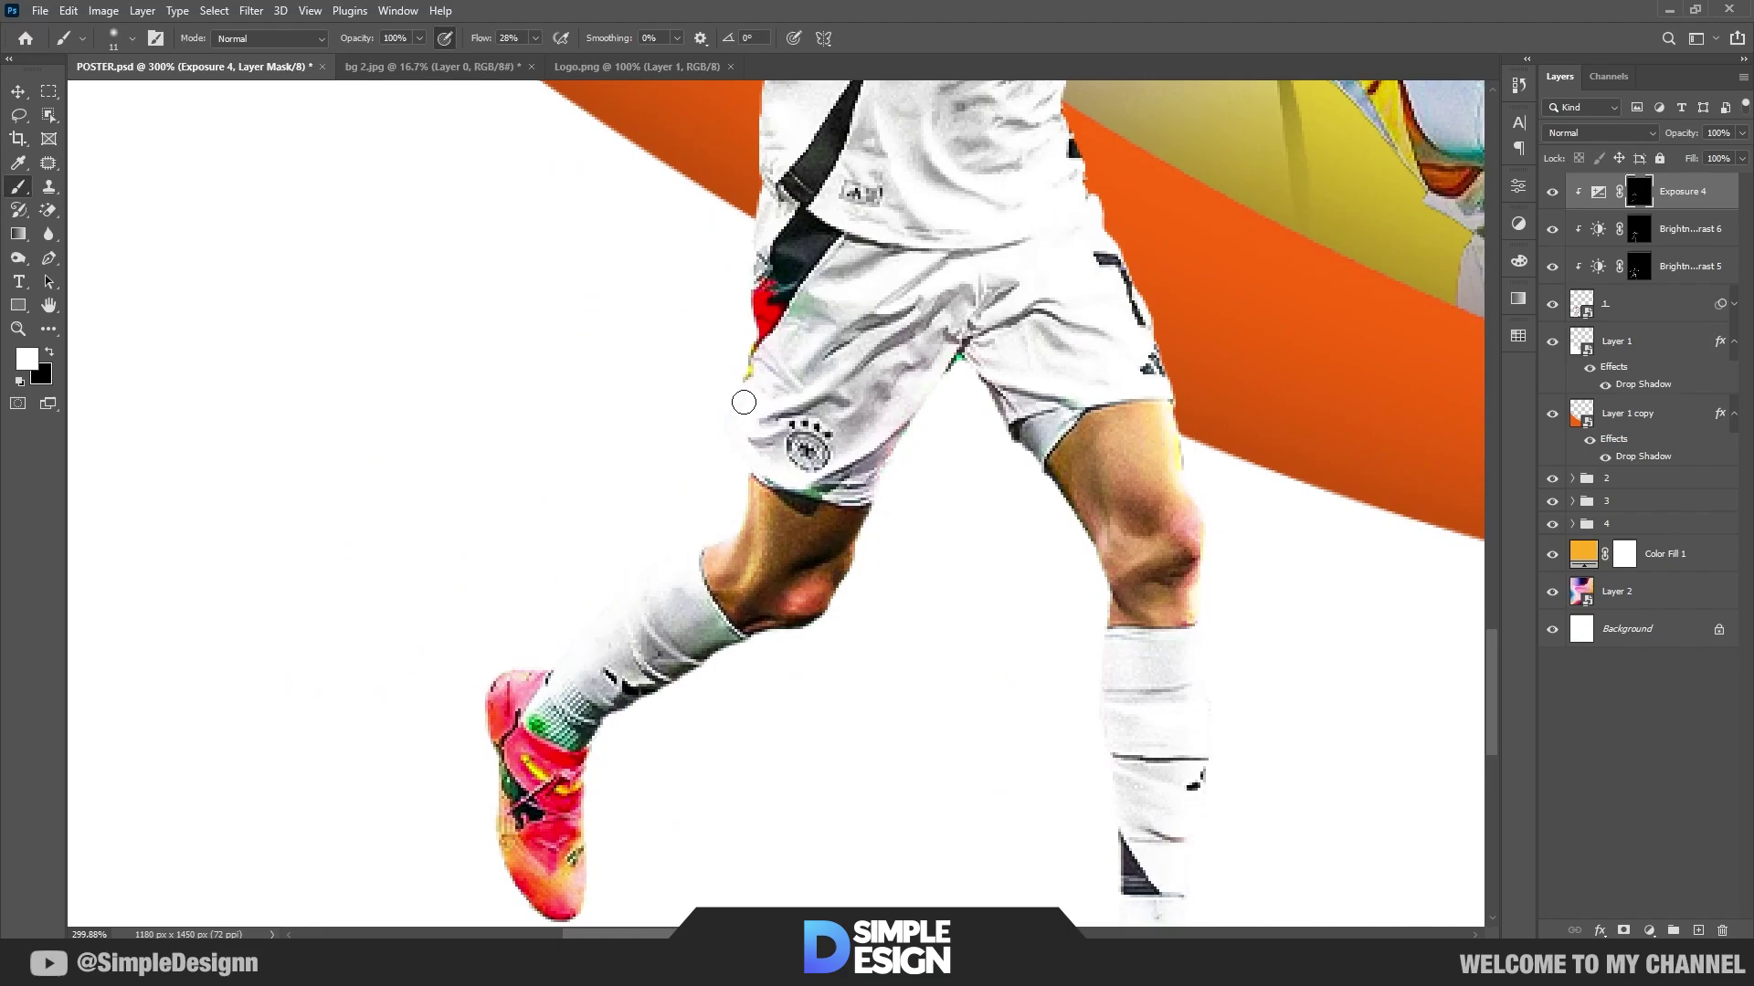
Step: Brighten the jersey below the number 7 and the player's forearm and hand
drag(866, 354, 980, 579)
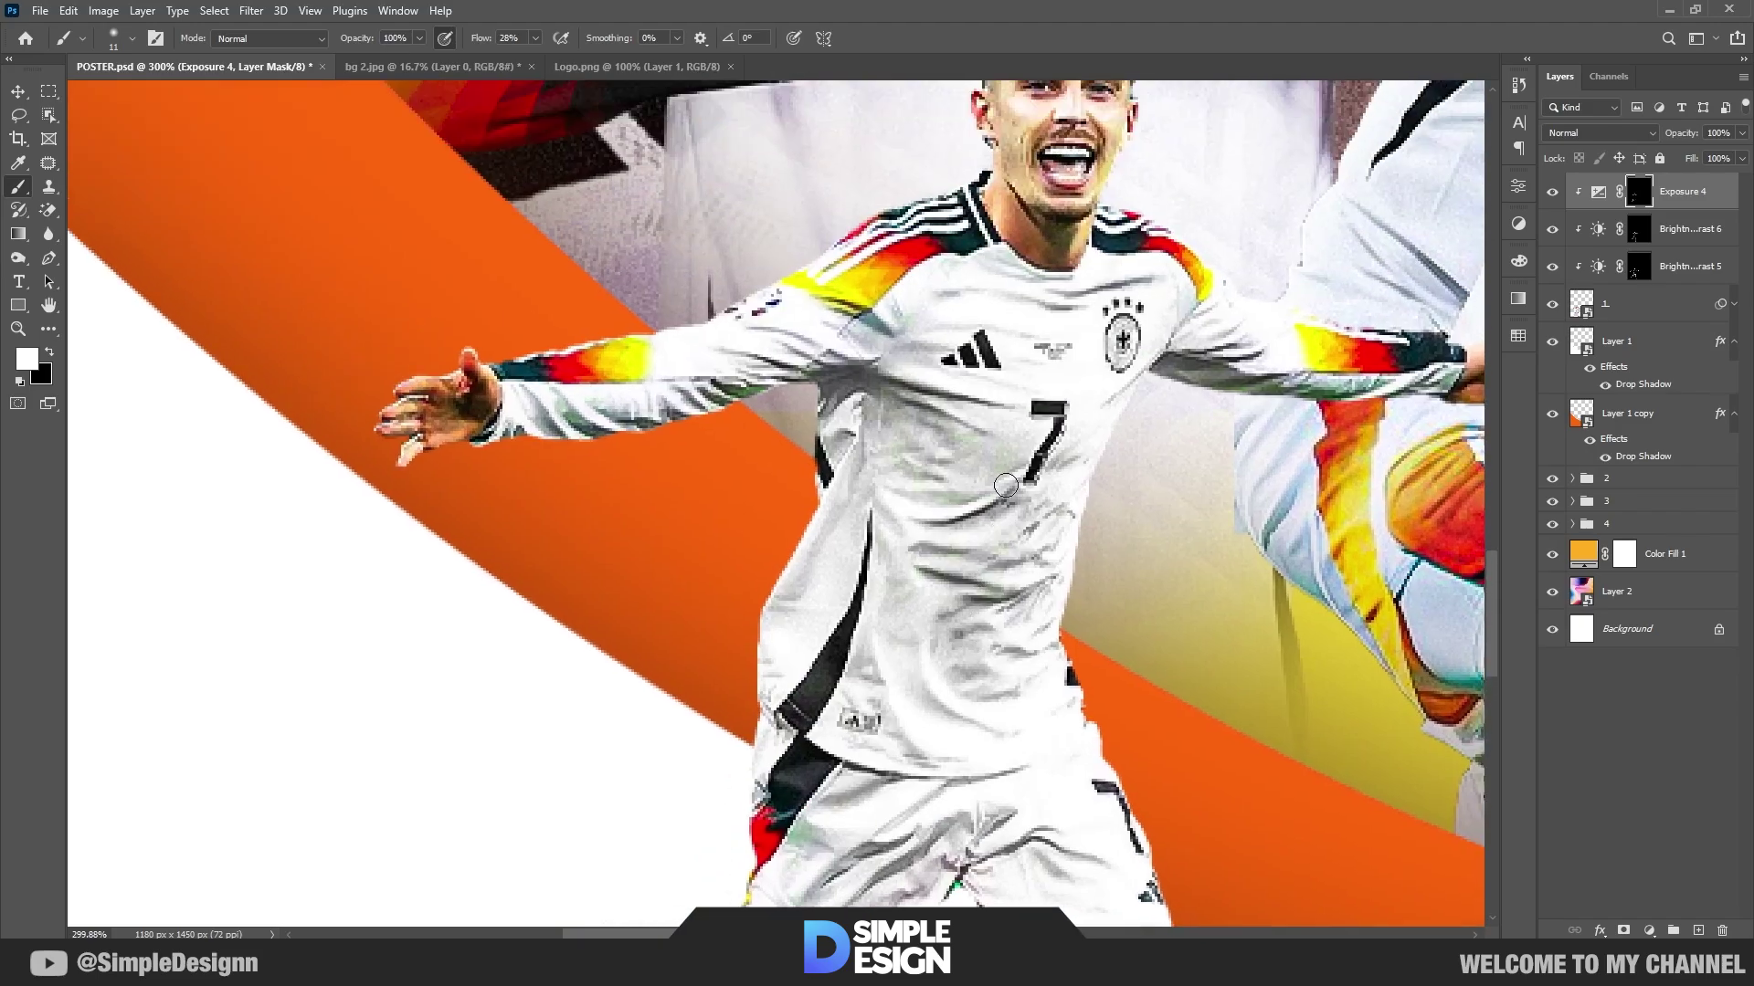
drag(1006, 485, 913, 557)
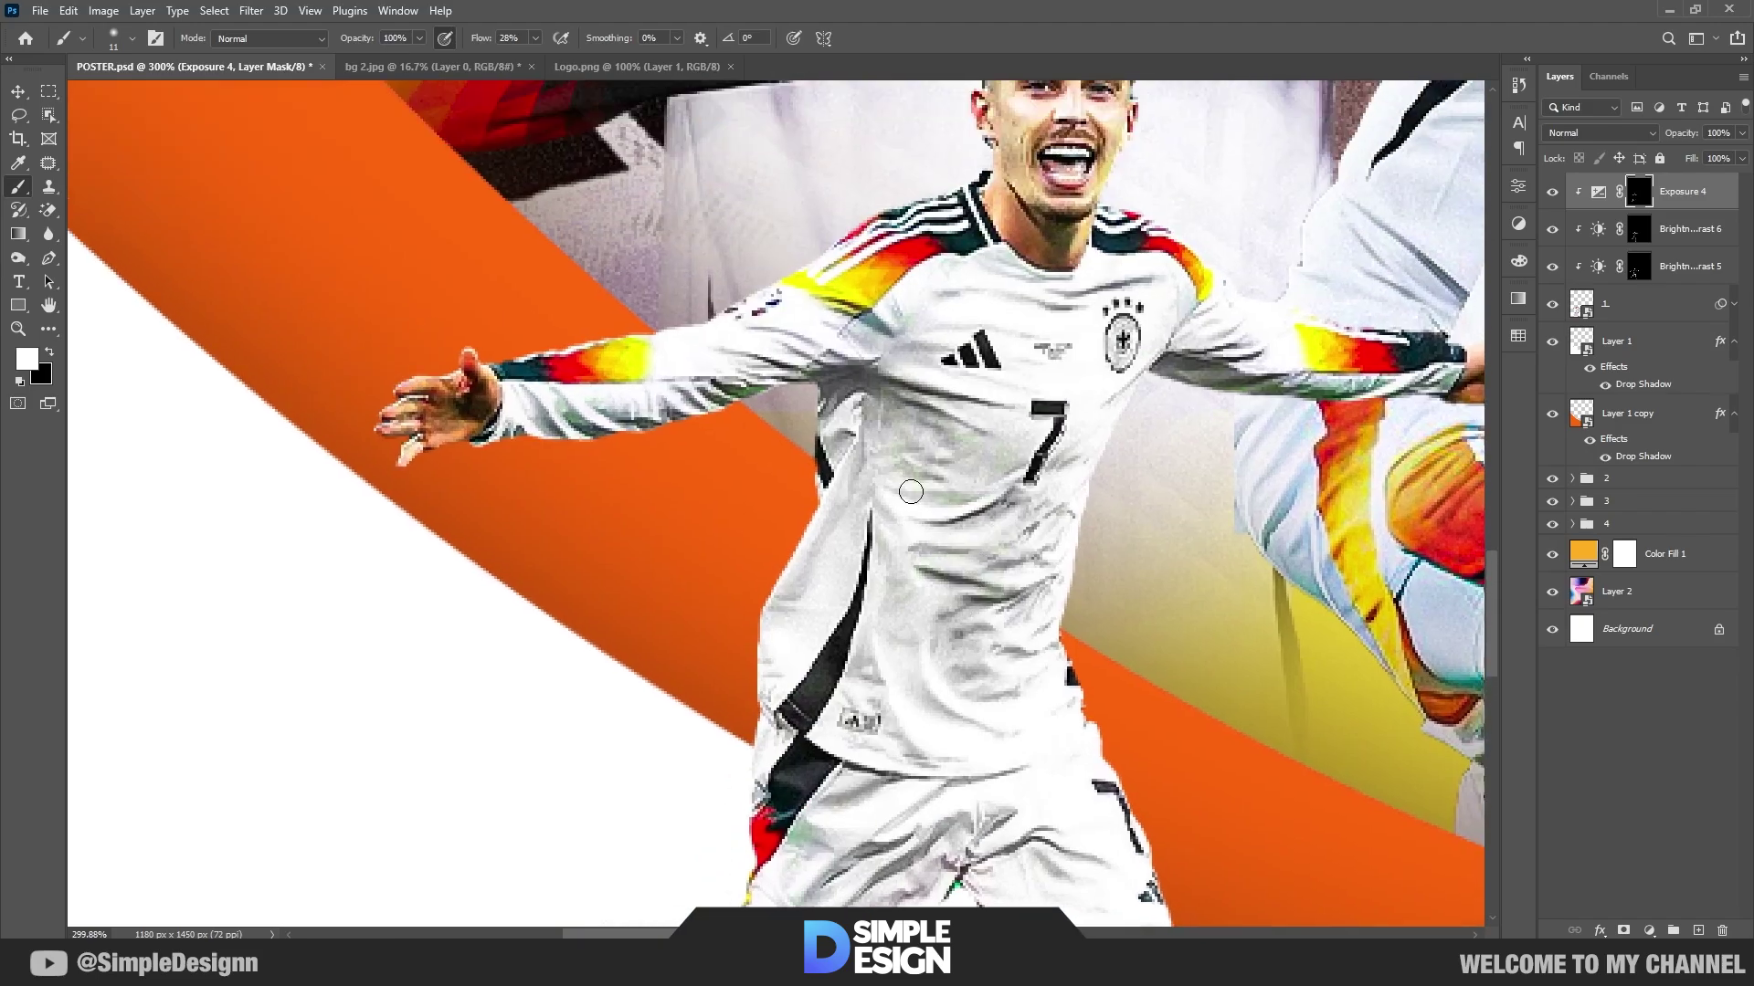
mouse_move(620, 392)
mouse_down()
mouse_move(544, 406)
mouse_move(396, 387)
mouse_up()
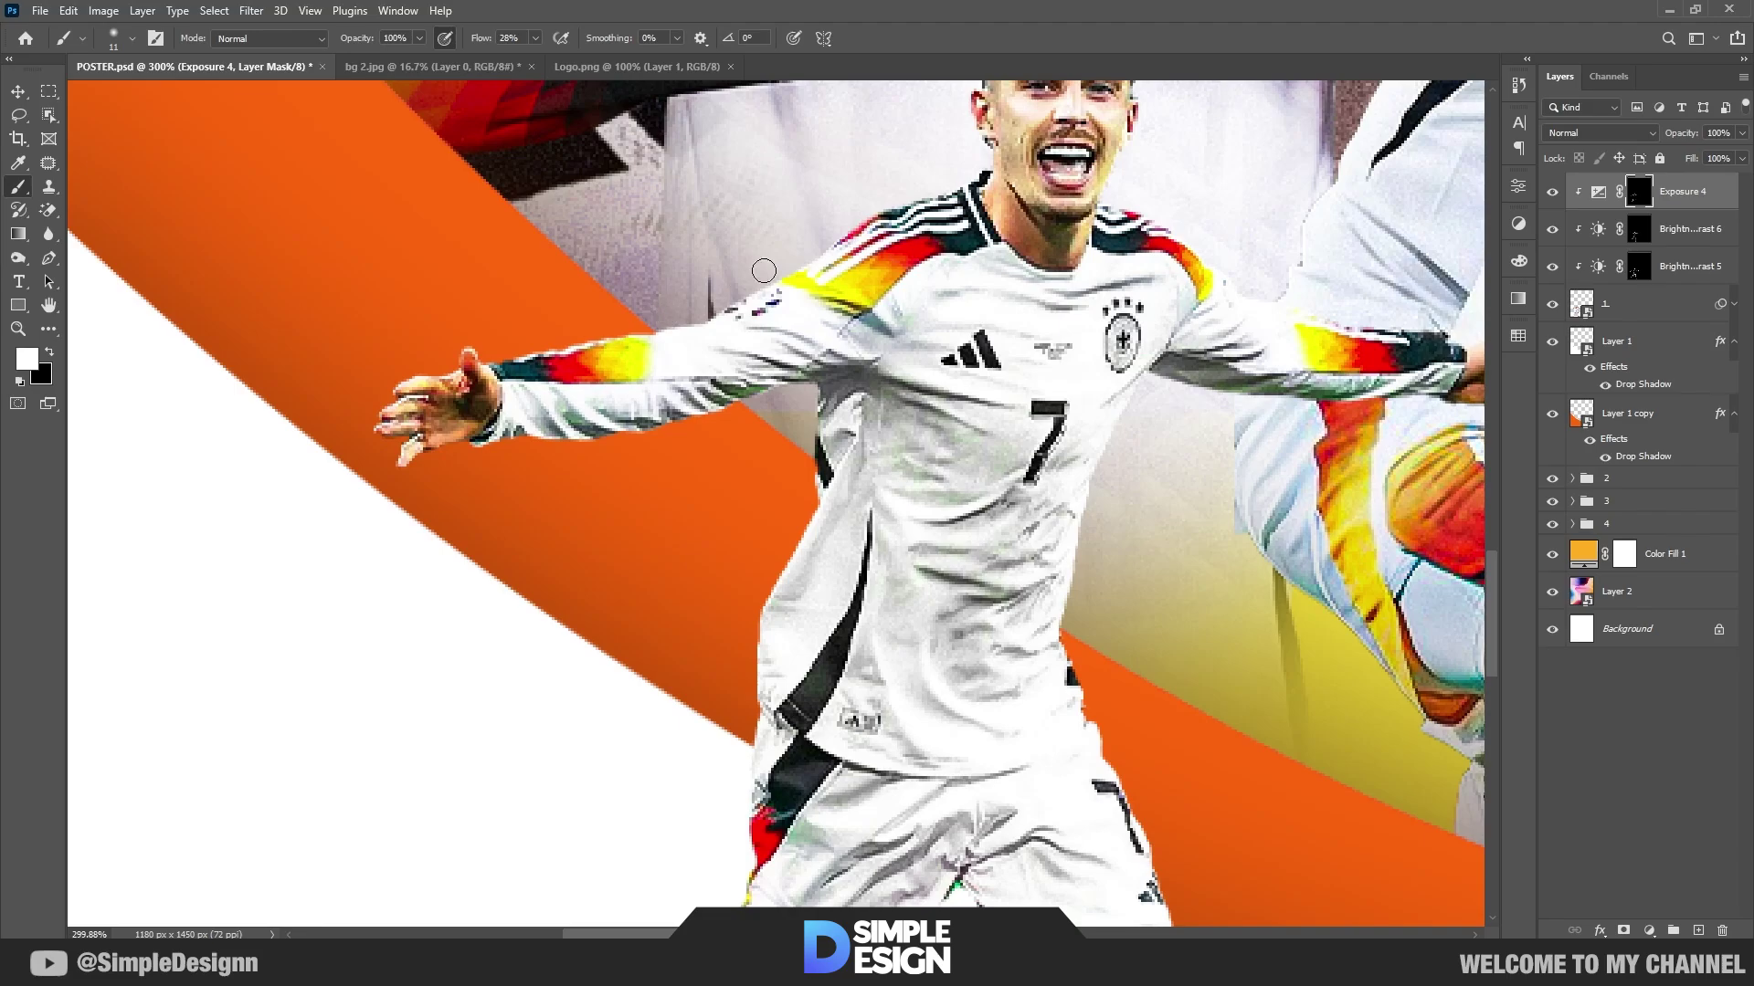
scroll(746, 295, down, 2)
scroll(746, 295, down, 2)
scroll(950, 281, up, 5)
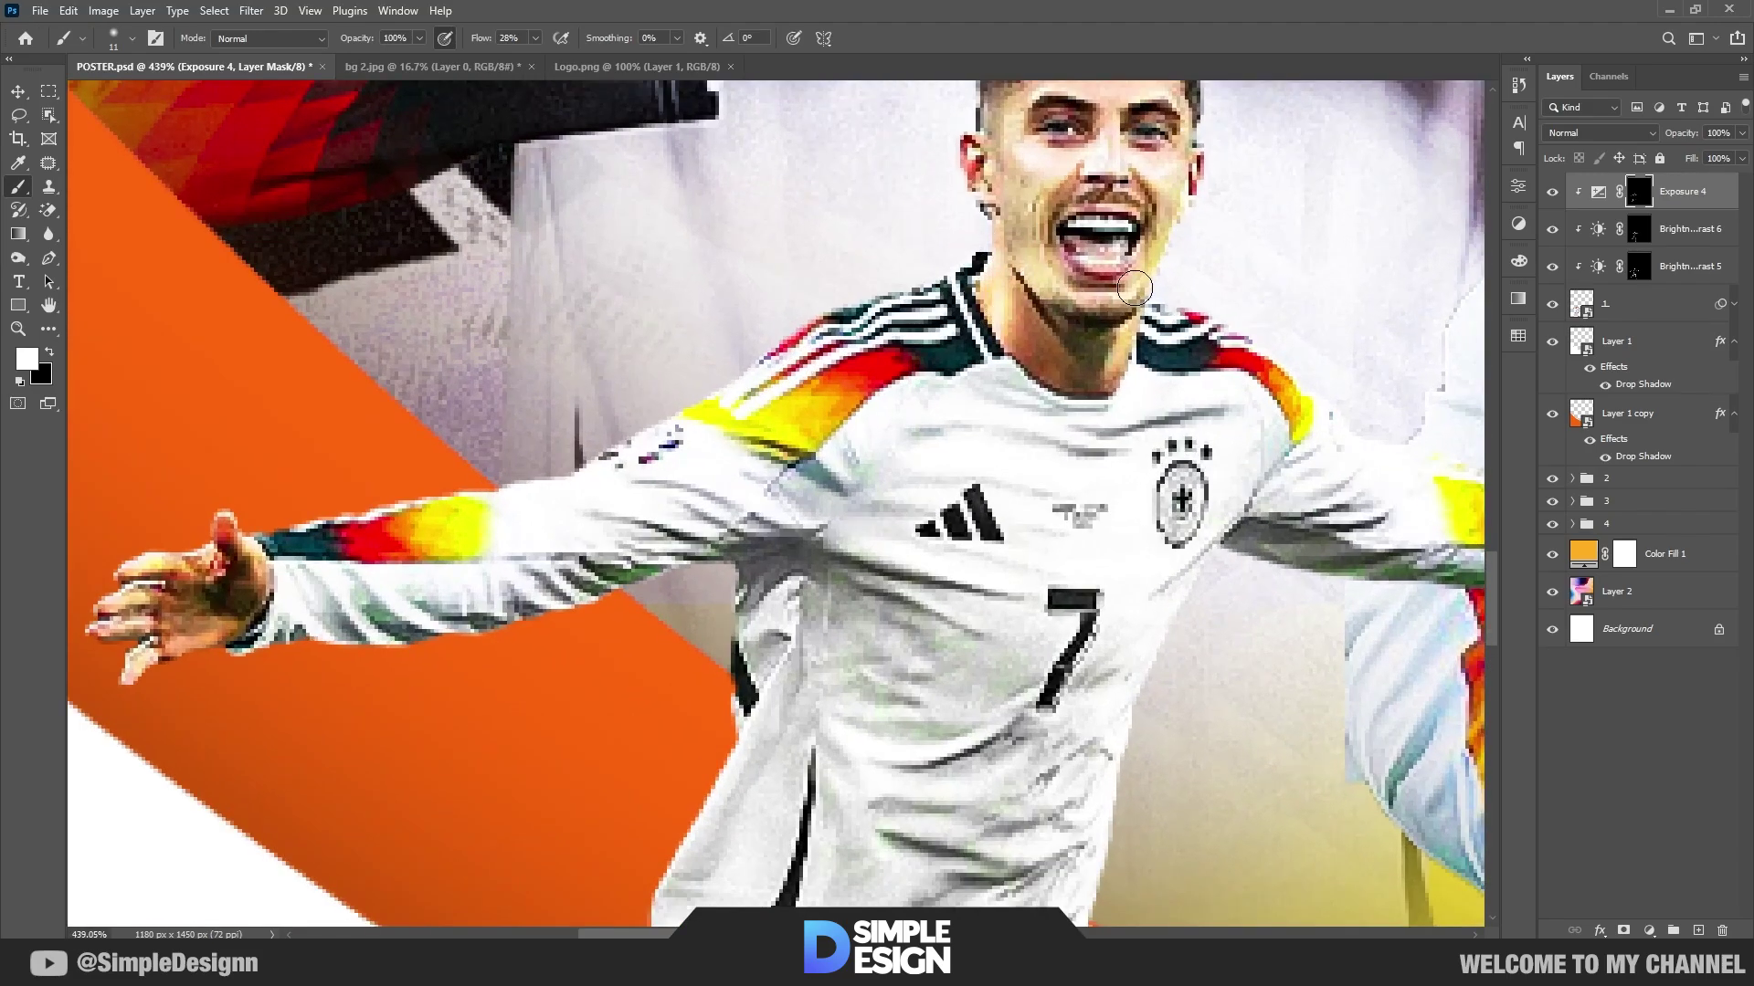
Step: Lighten the shadow on the knee with several white strokes
drag(1155, 306, 1105, 471)
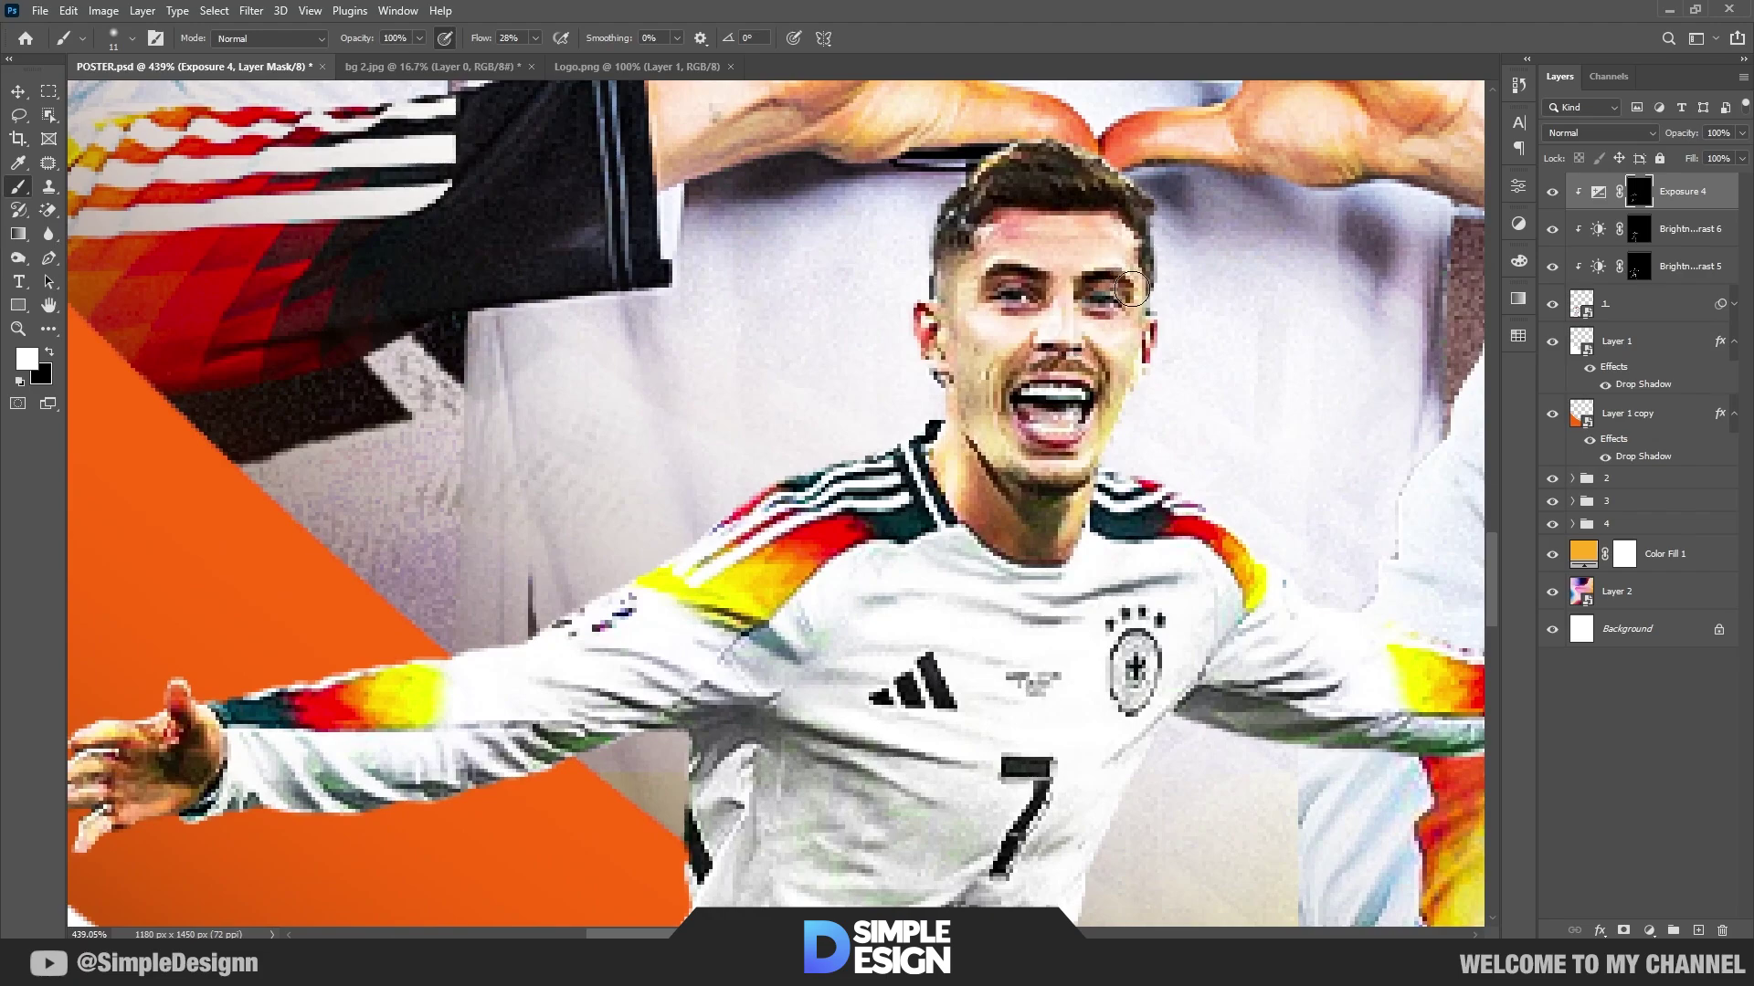
scroll(1048, 450, down, 5)
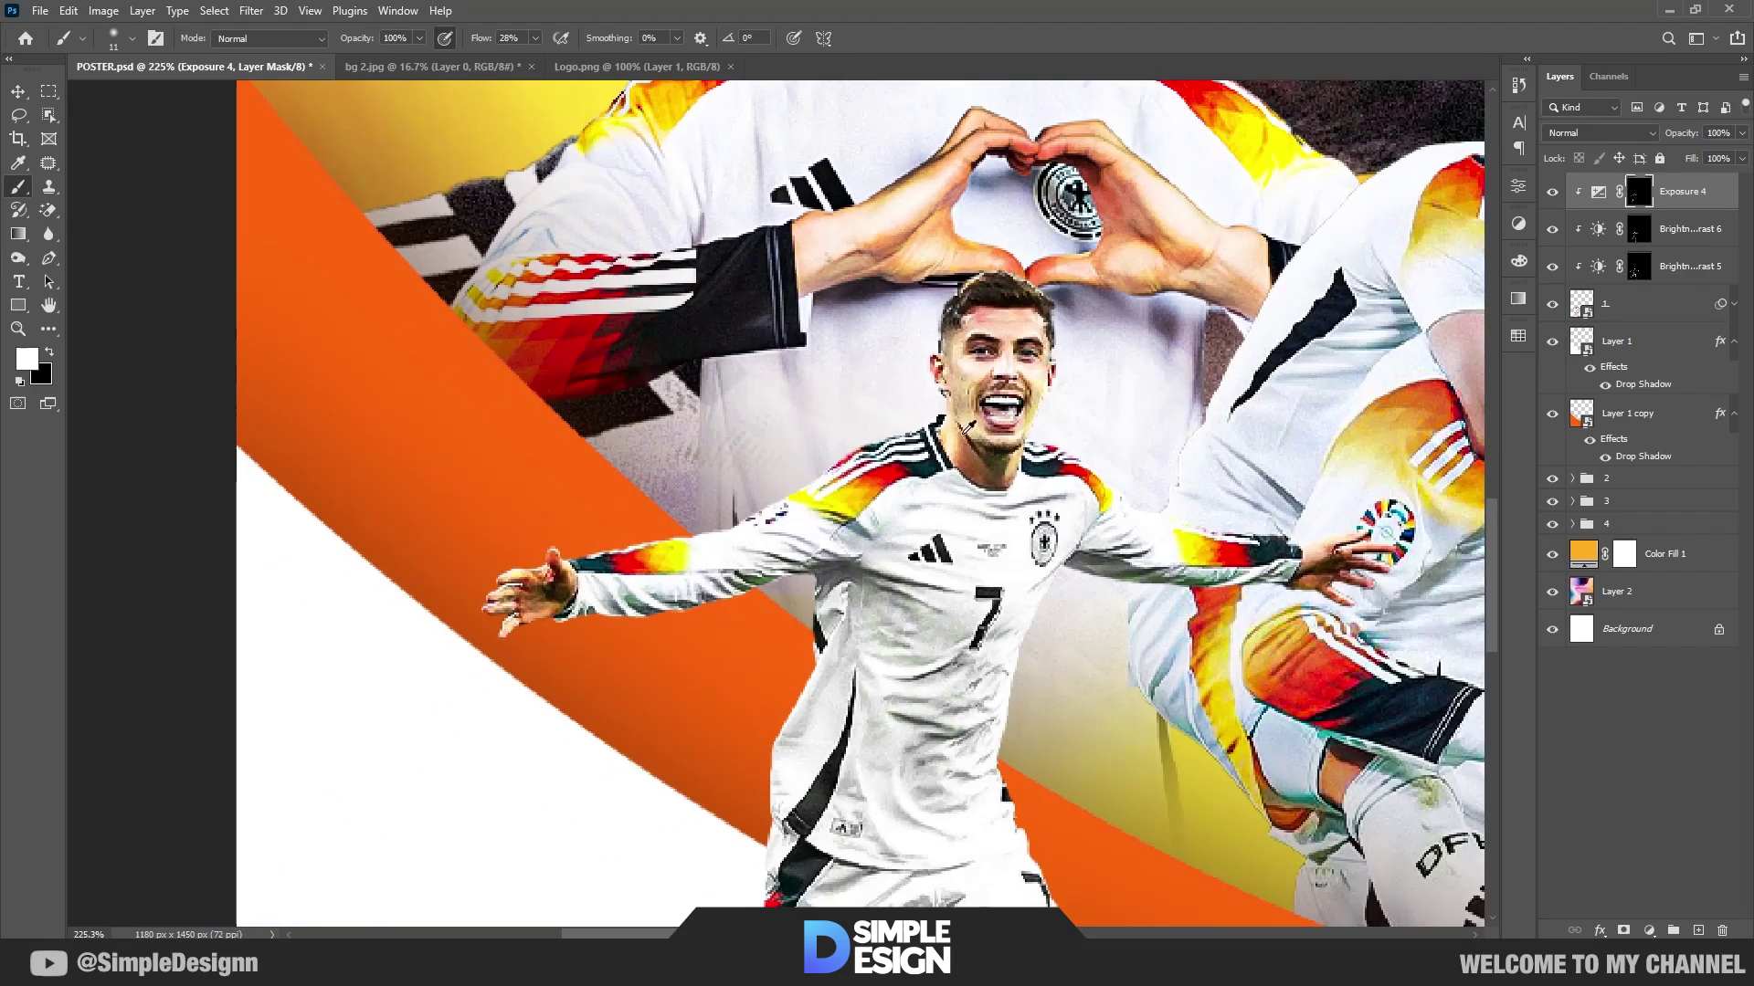
alt+scroll(977, 498, down, 3)
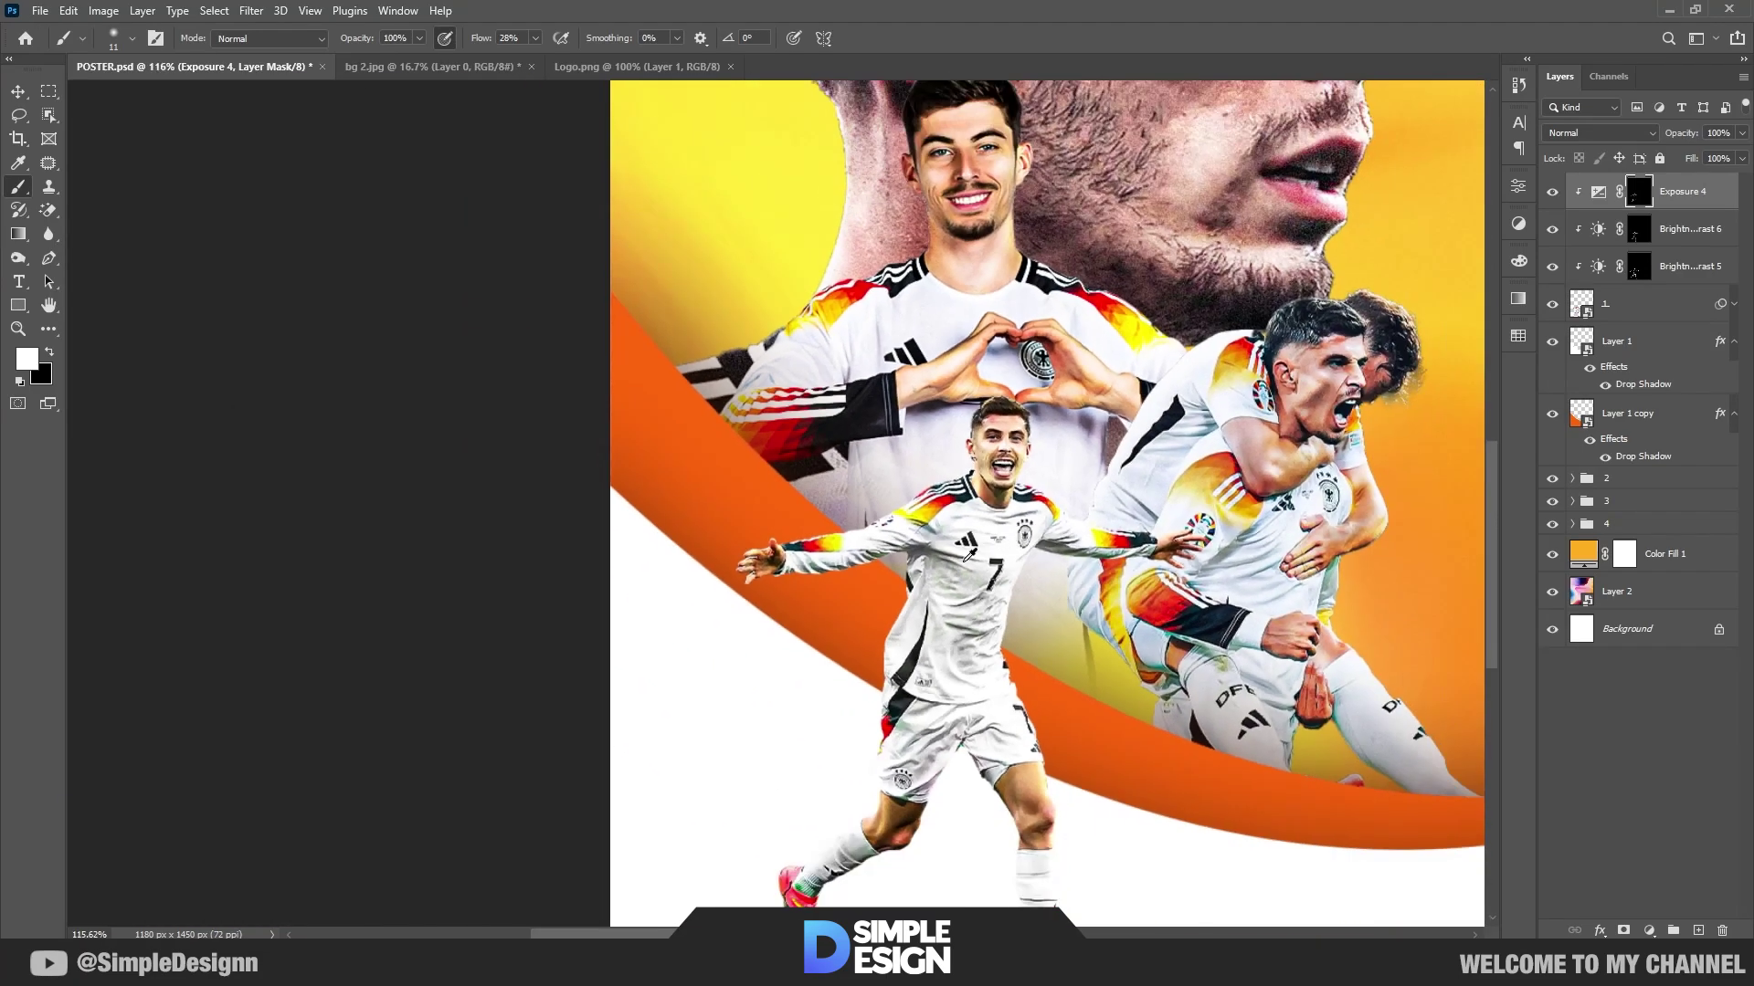
alt+scroll(976, 498, down, 1)
scroll(1019, 791, down, 2)
alt+scroll(1019, 791, up, 4)
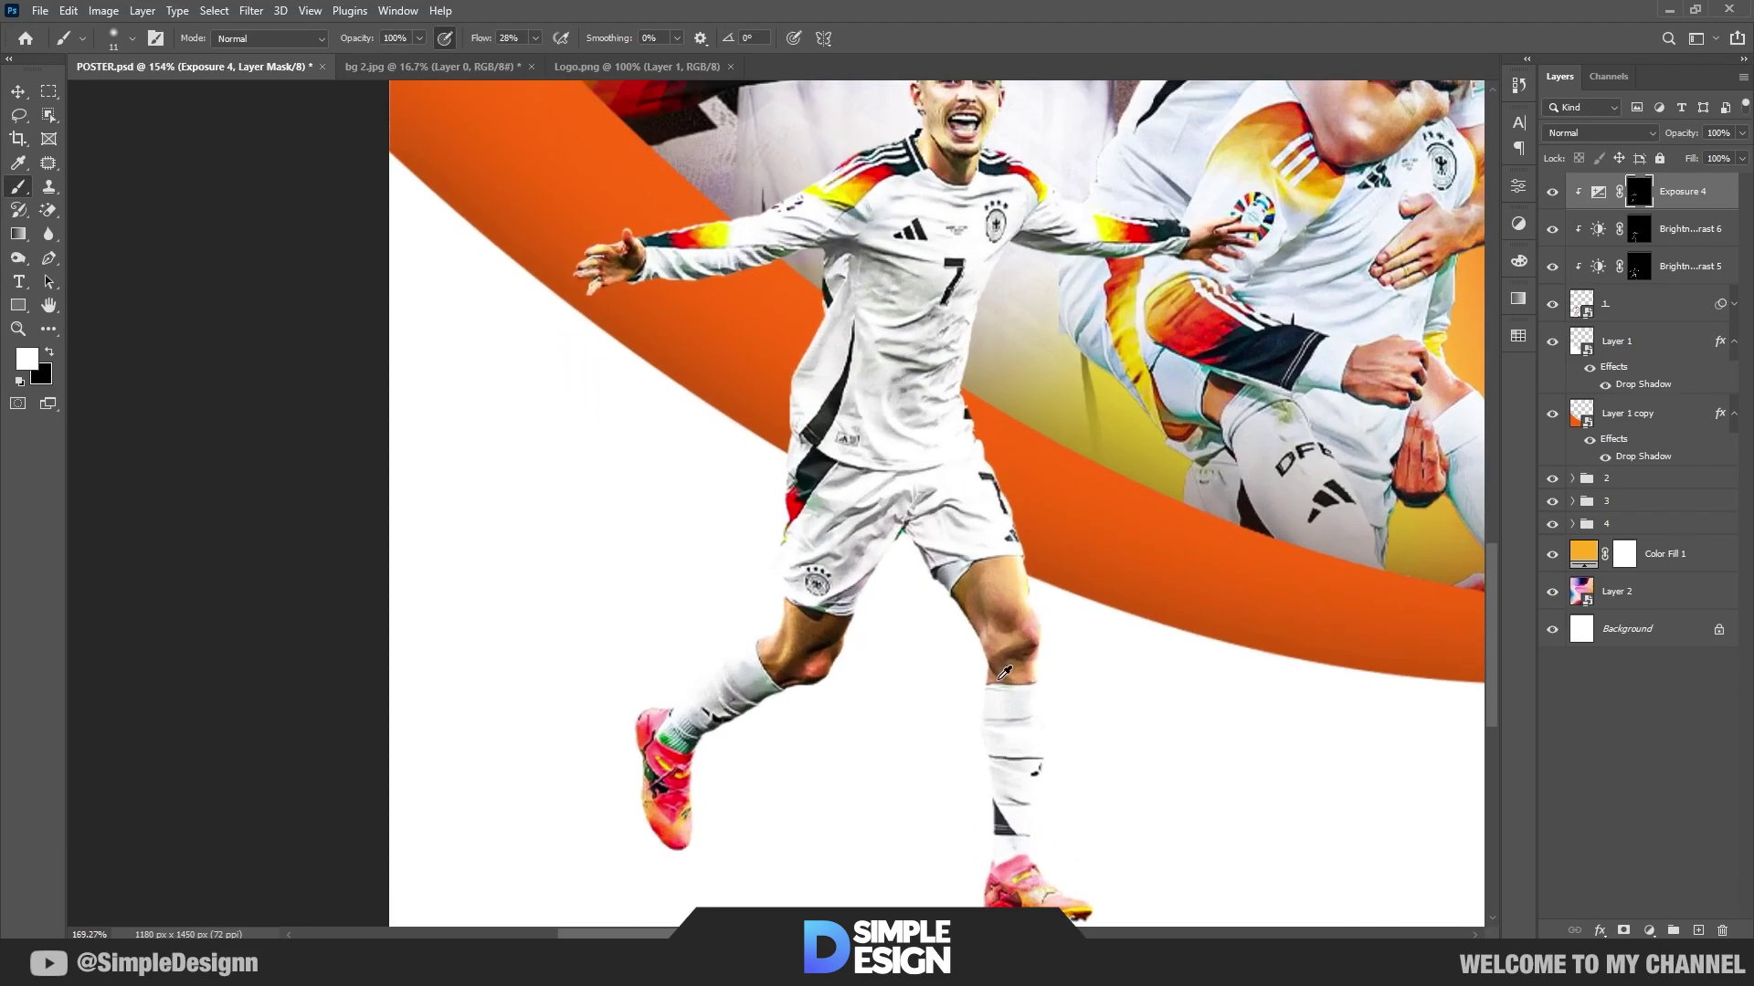
alt+scroll(1019, 791, up, 5)
drag(1011, 606, 1084, 627)
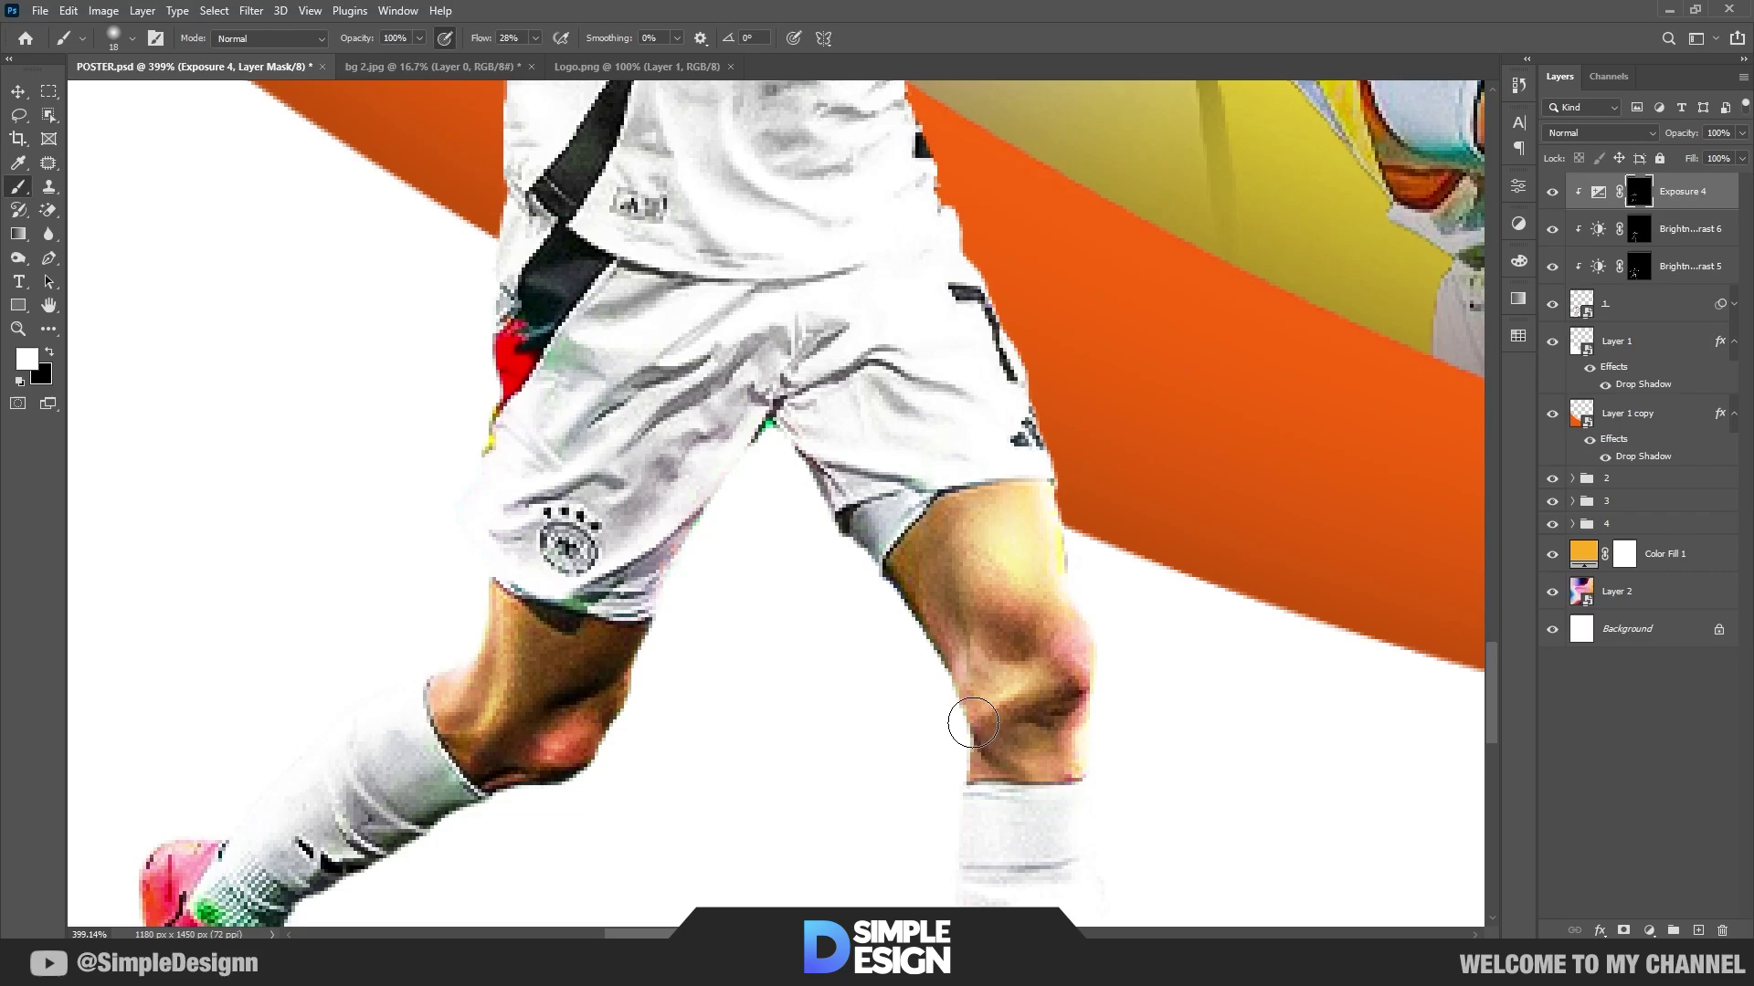
drag(968, 713, 1051, 767)
drag(1032, 676, 959, 640)
Step: Brighten the knee and calf shading and the skin above the knee
alt+scroll(1118, 685, down, 8)
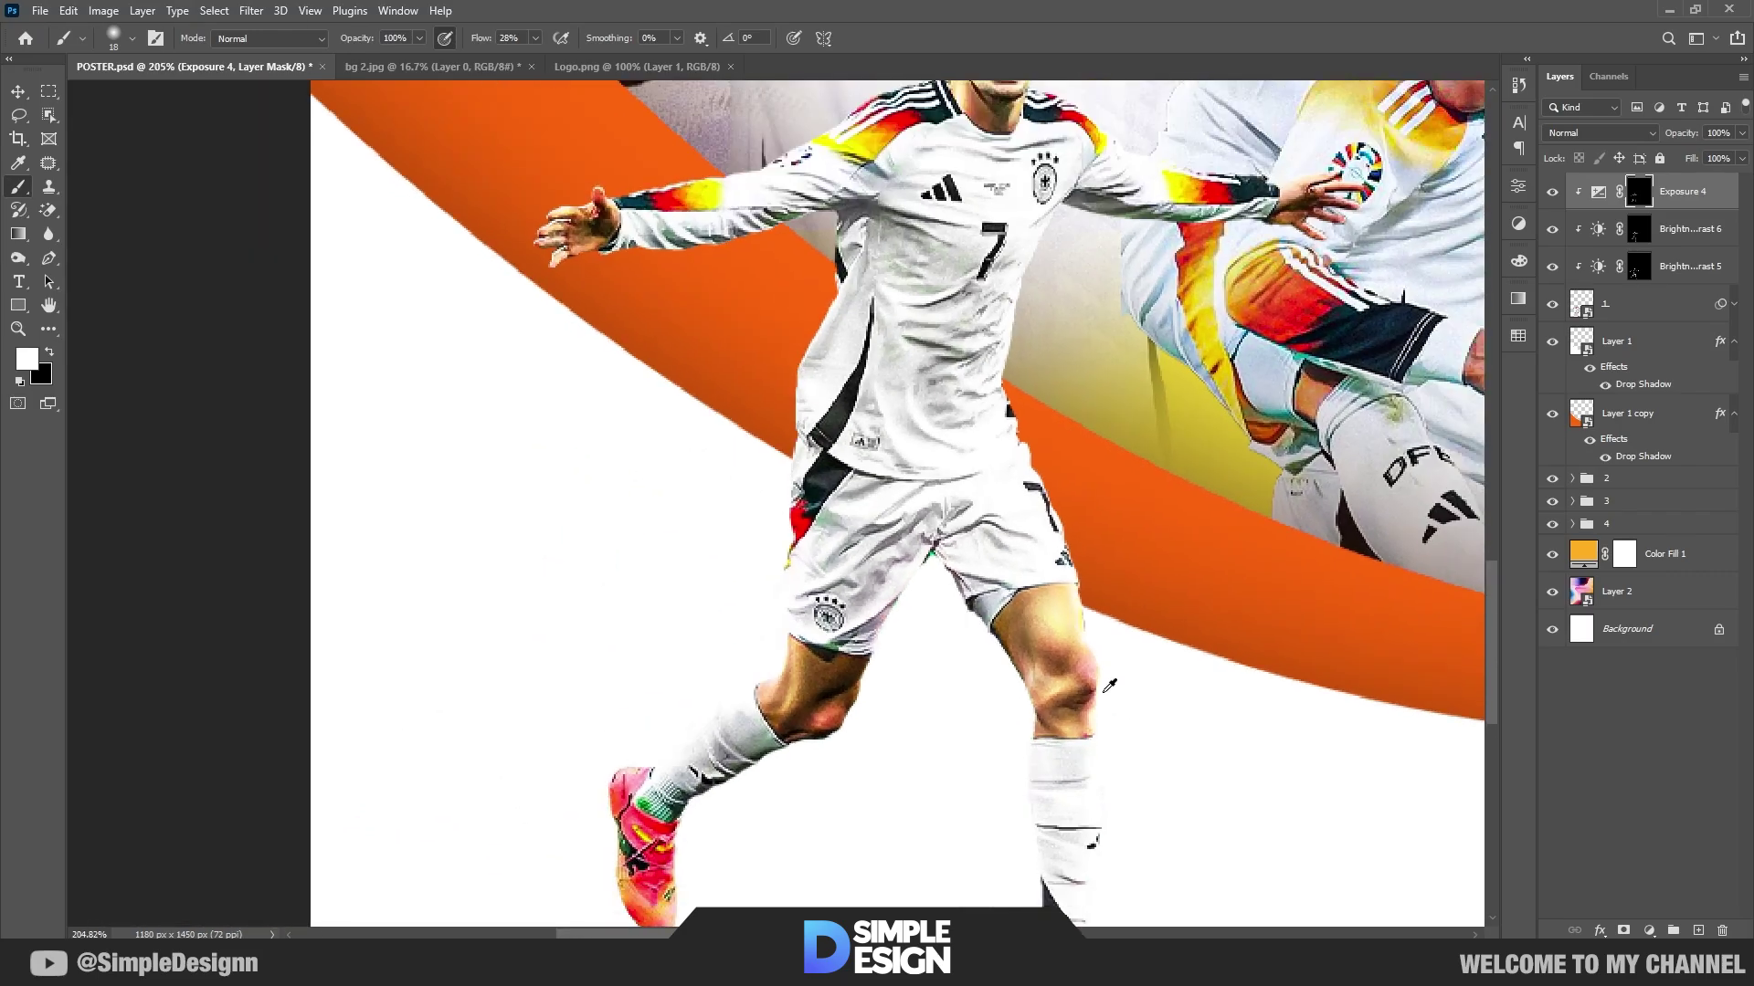
scroll(1136, 756, down, 1)
alt+scroll(1096, 721, up, 4)
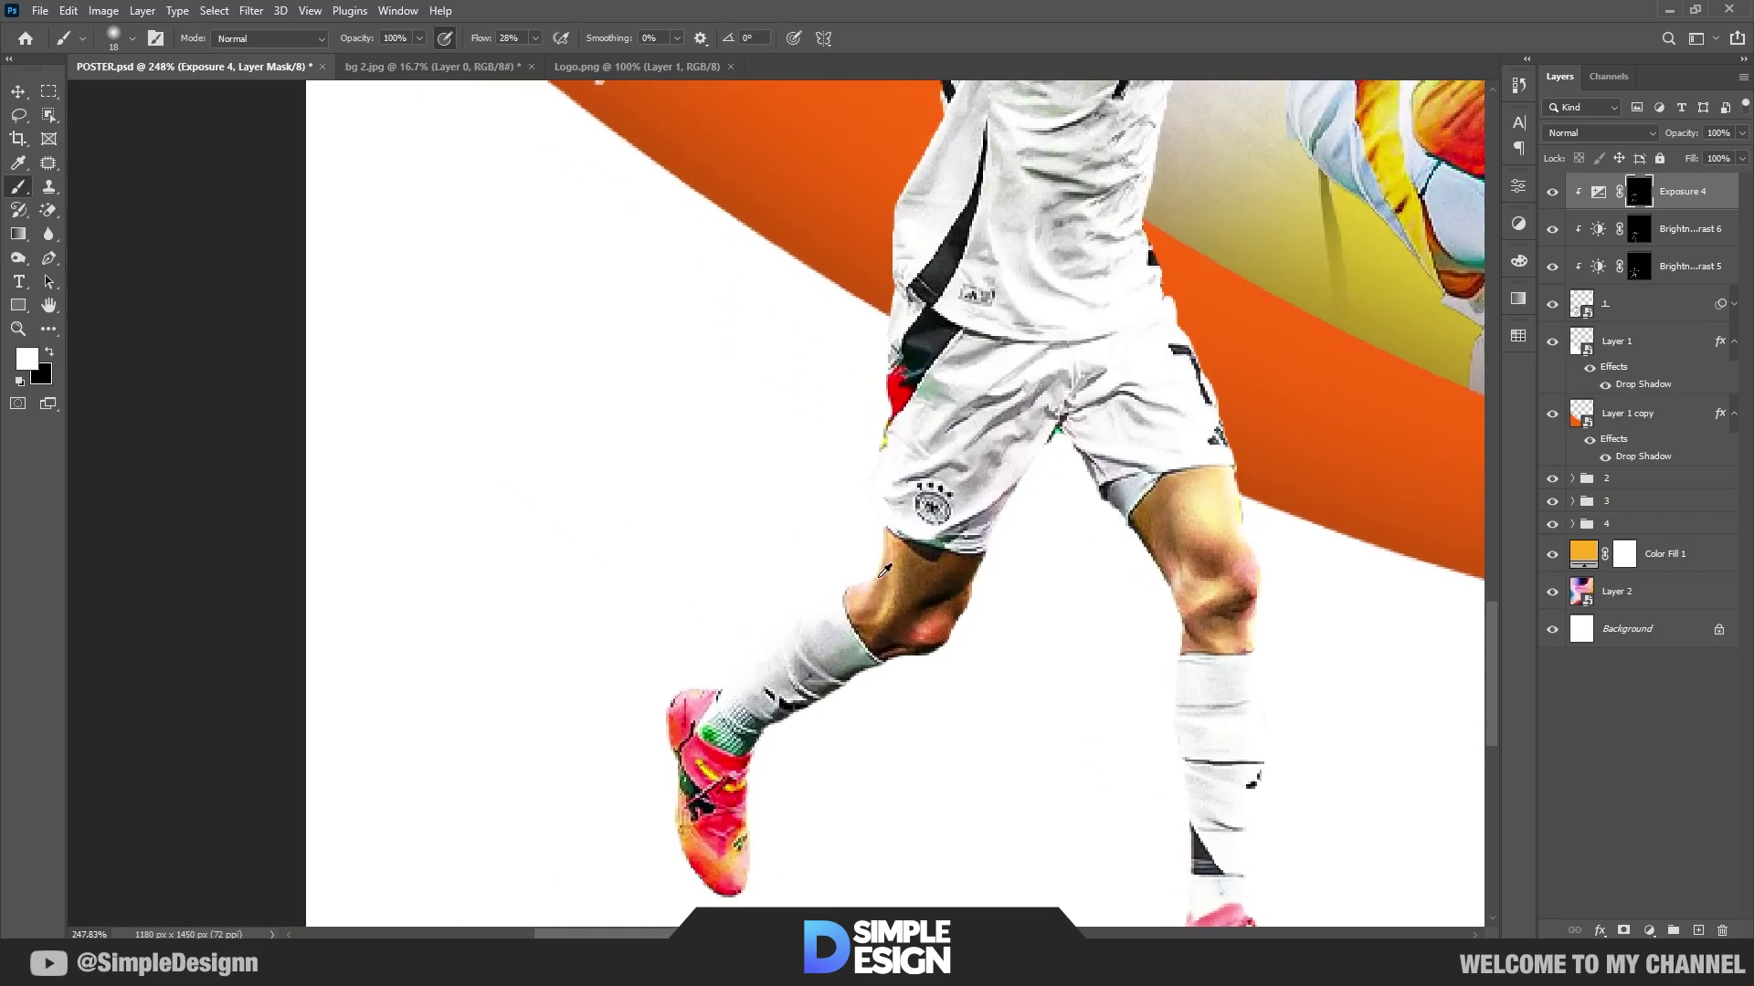
alt+scroll(1005, 658, up, 3)
drag(913, 520, 868, 649)
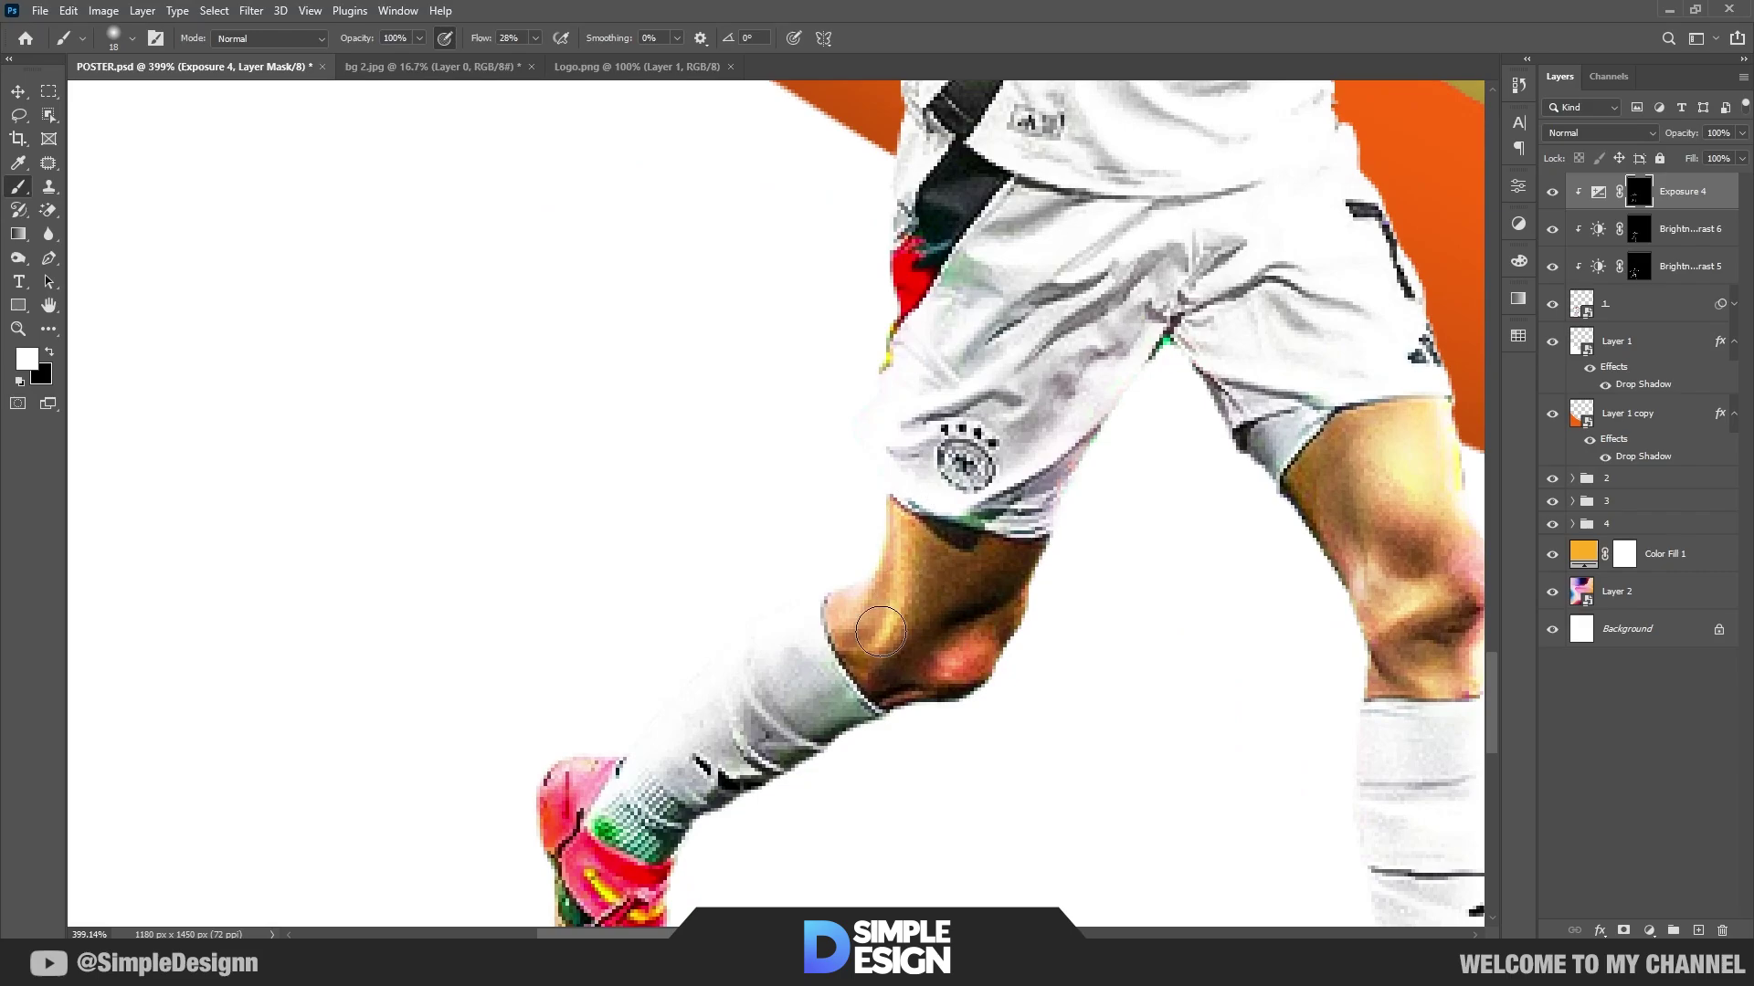
drag(1042, 578, 849, 587)
Step: With a smaller brush, brighten the player's outstretched hand
key(bracketleft)
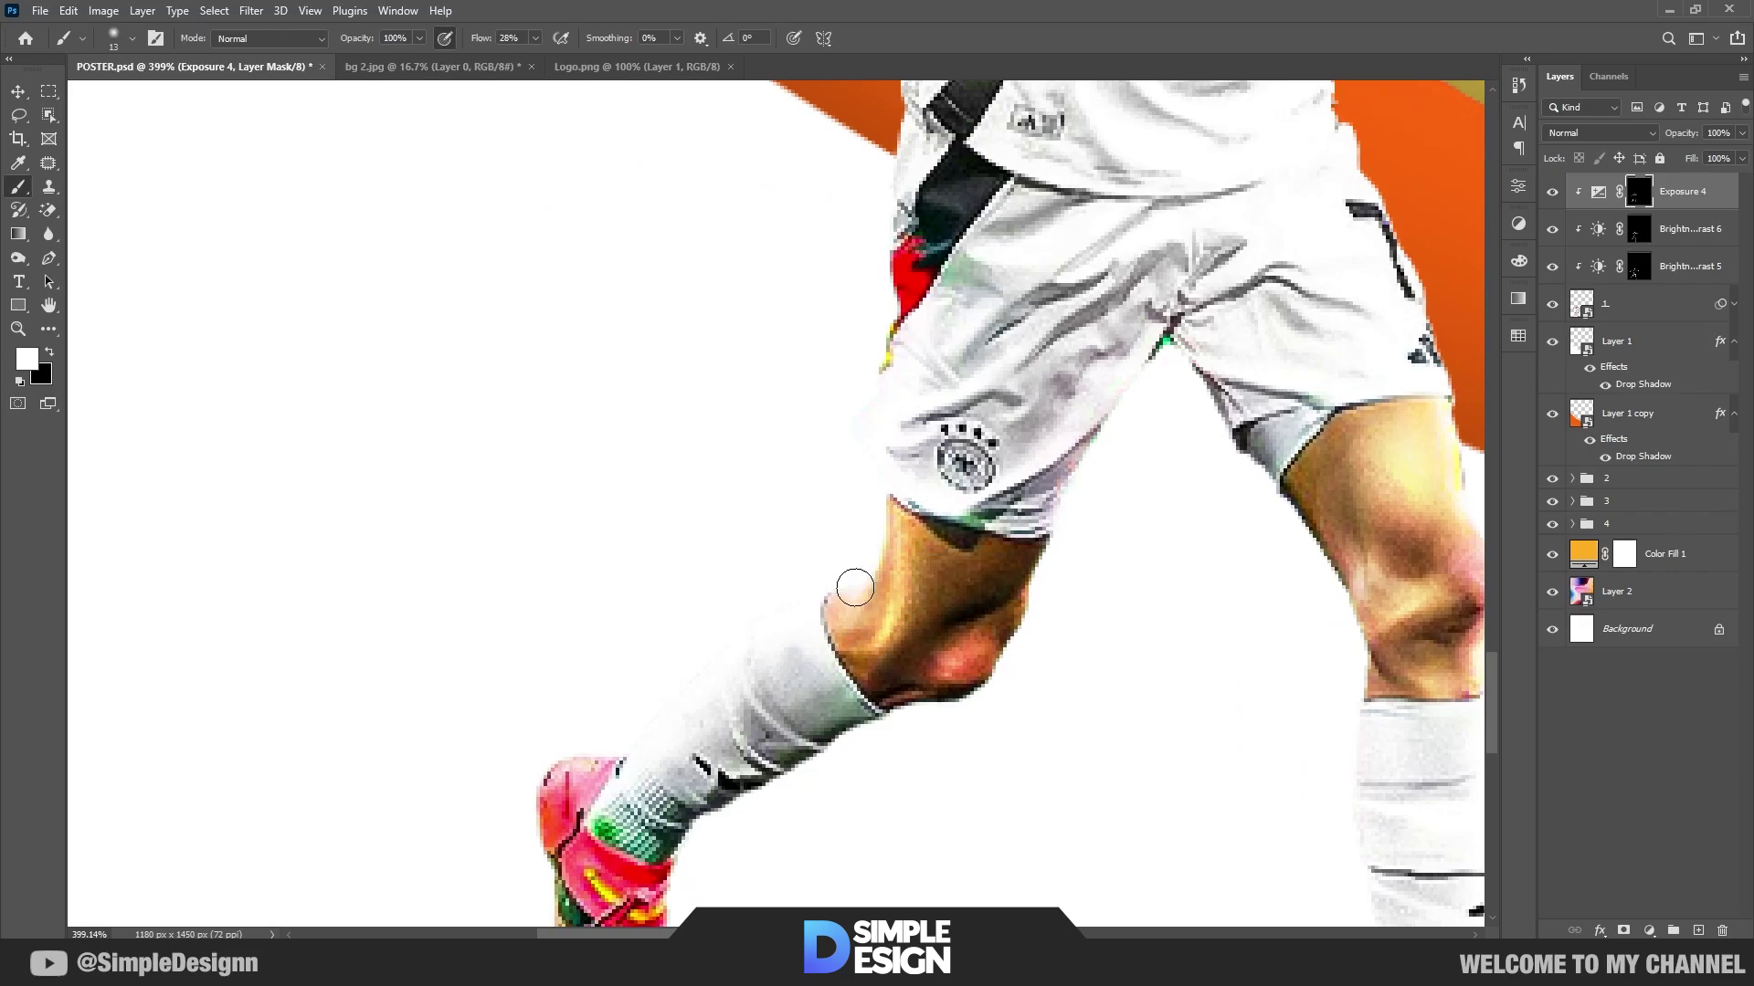
alt+scroll(849, 587, down, 5)
alt+scroll(752, 518, up, 3)
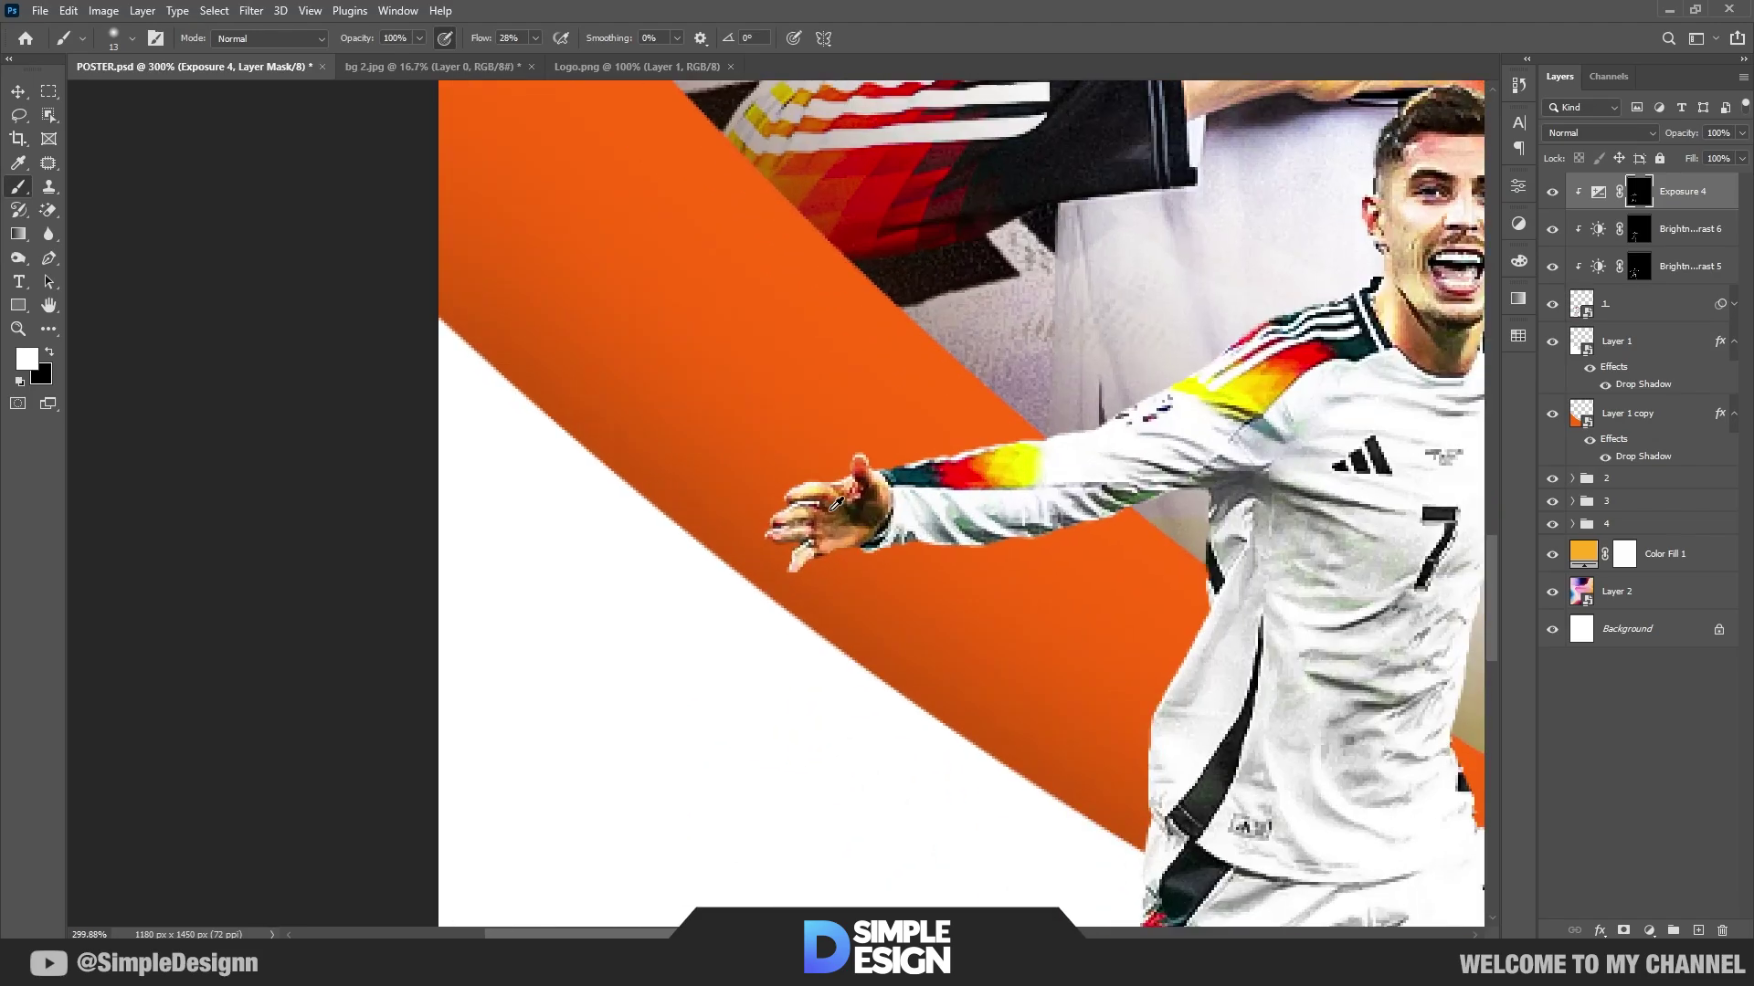
alt+scroll(752, 518, up, 4)
drag(751, 518, 904, 584)
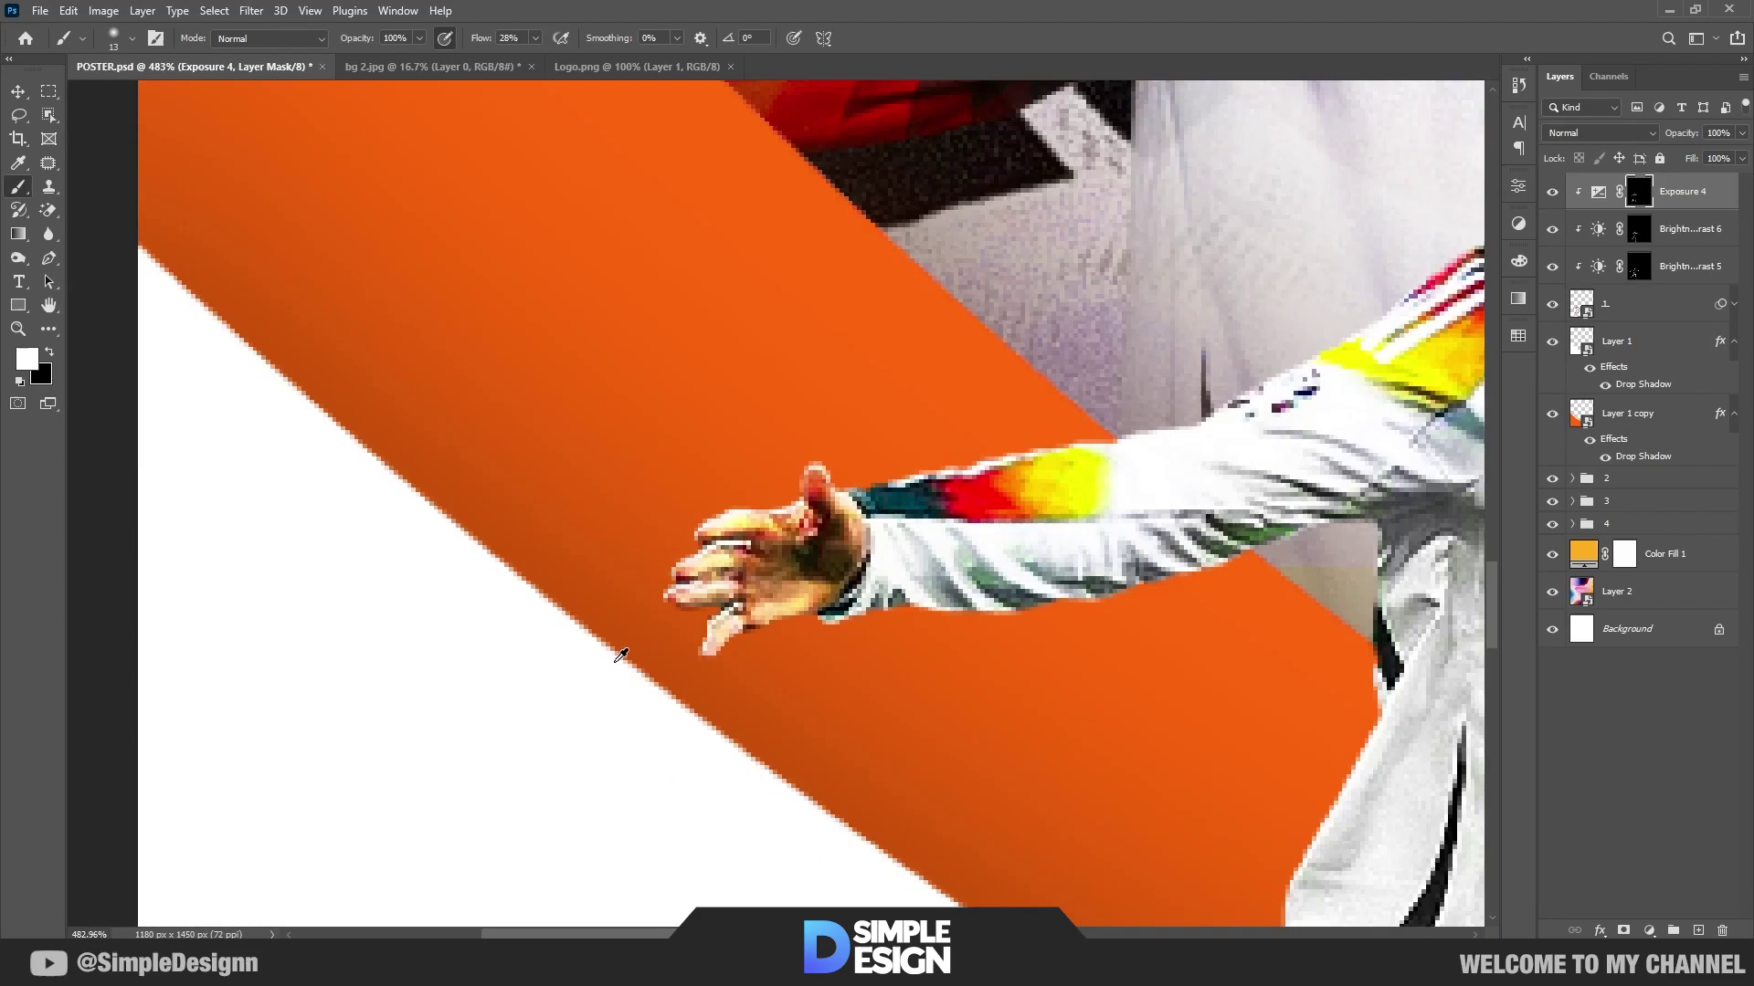
alt+scroll(639, 639, down, 2)
alt+scroll(1005, 593, down, 2)
ctrl+scroll(1005, 594, right, 1)
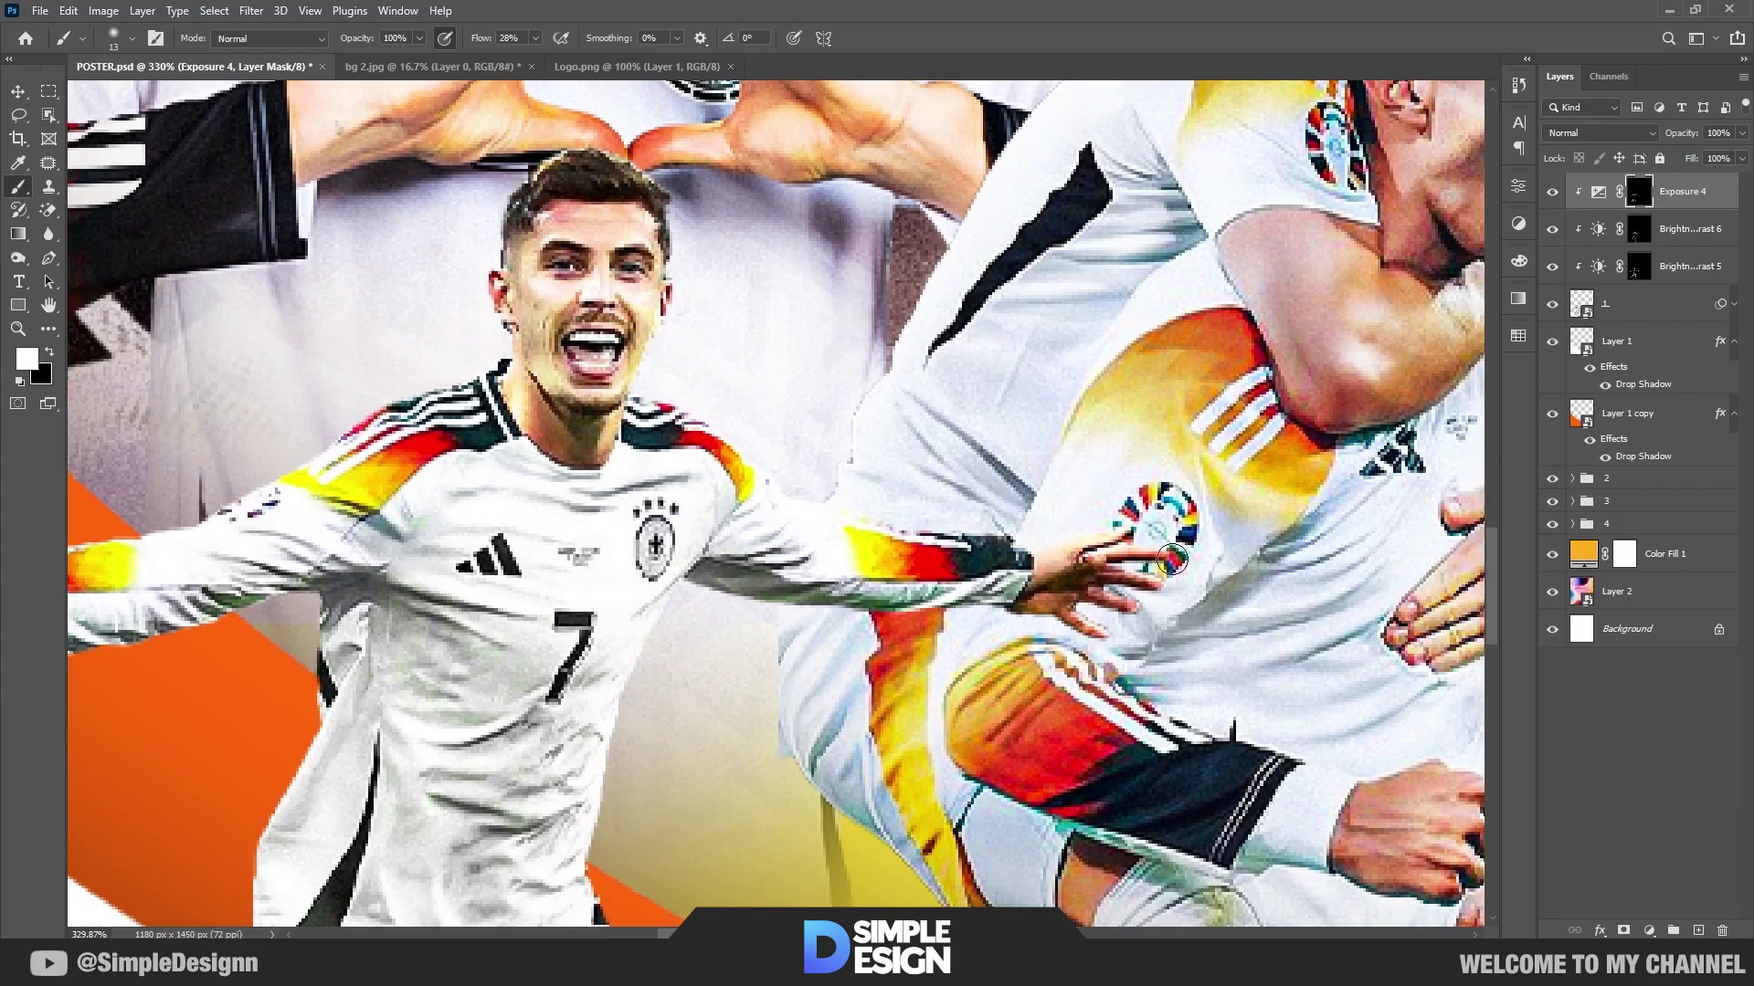
alt+scroll(1137, 604, down, 3)
alt+scroll(1137, 603, down, 3)
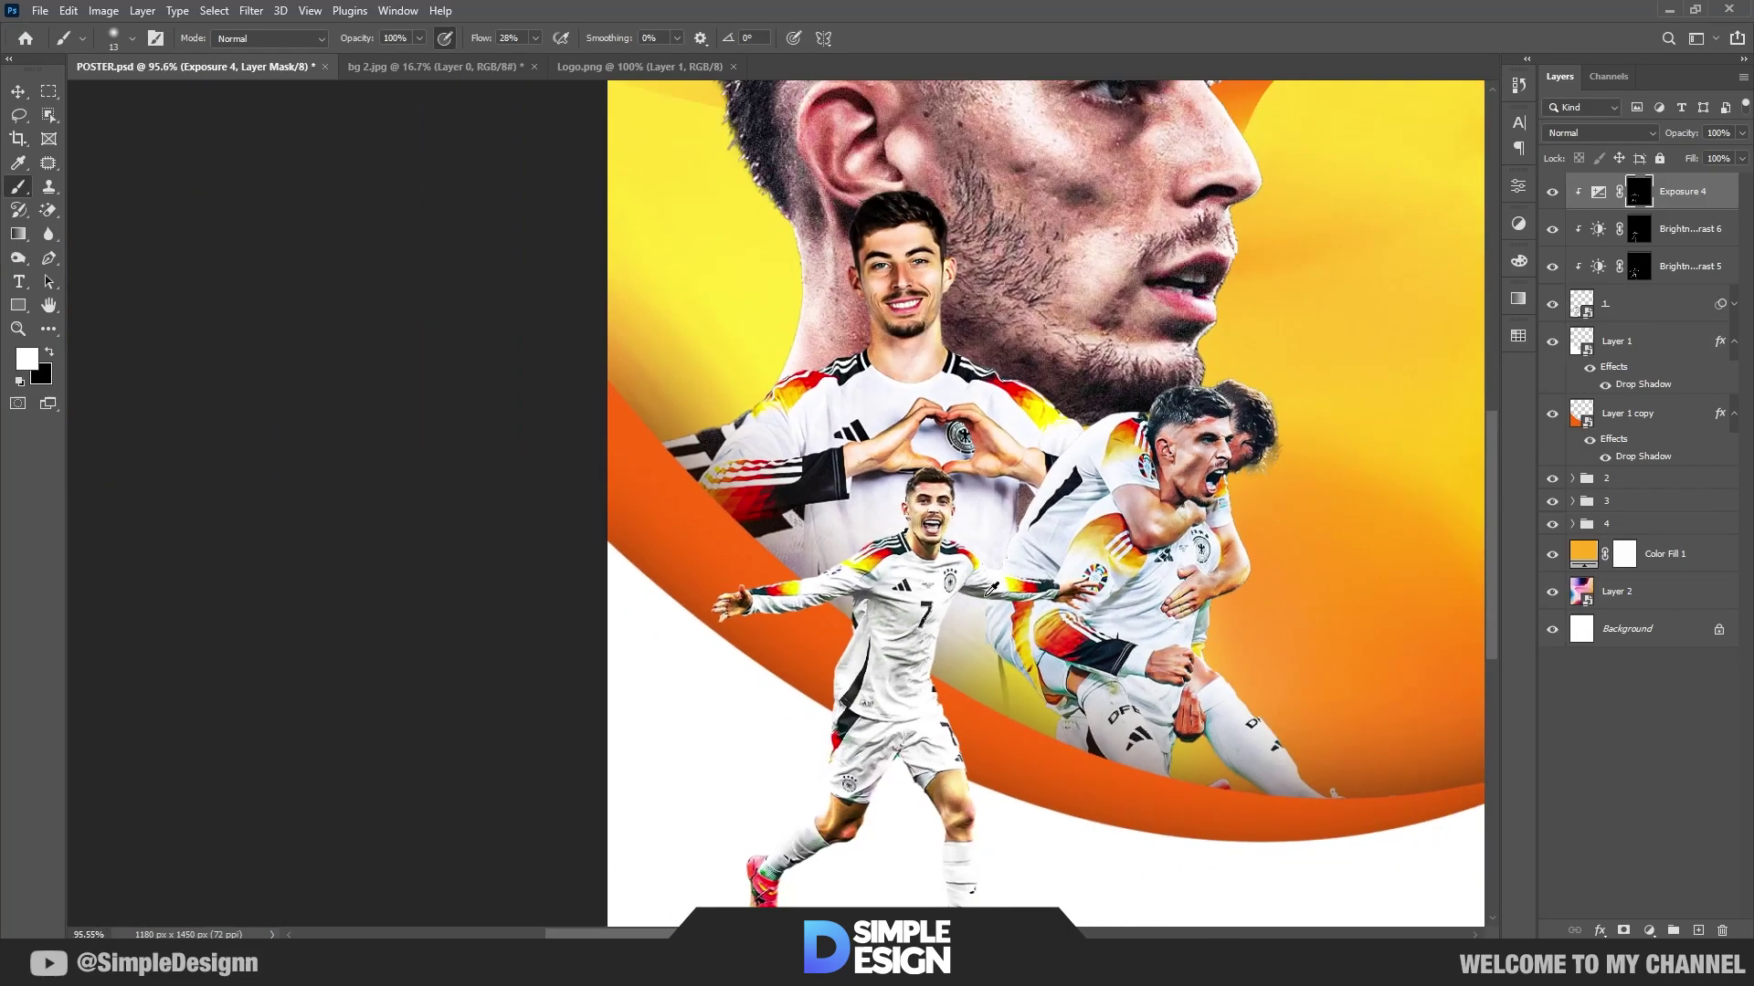
alt+scroll(1137, 604, down, 1)
scroll(1137, 604, down, 1)
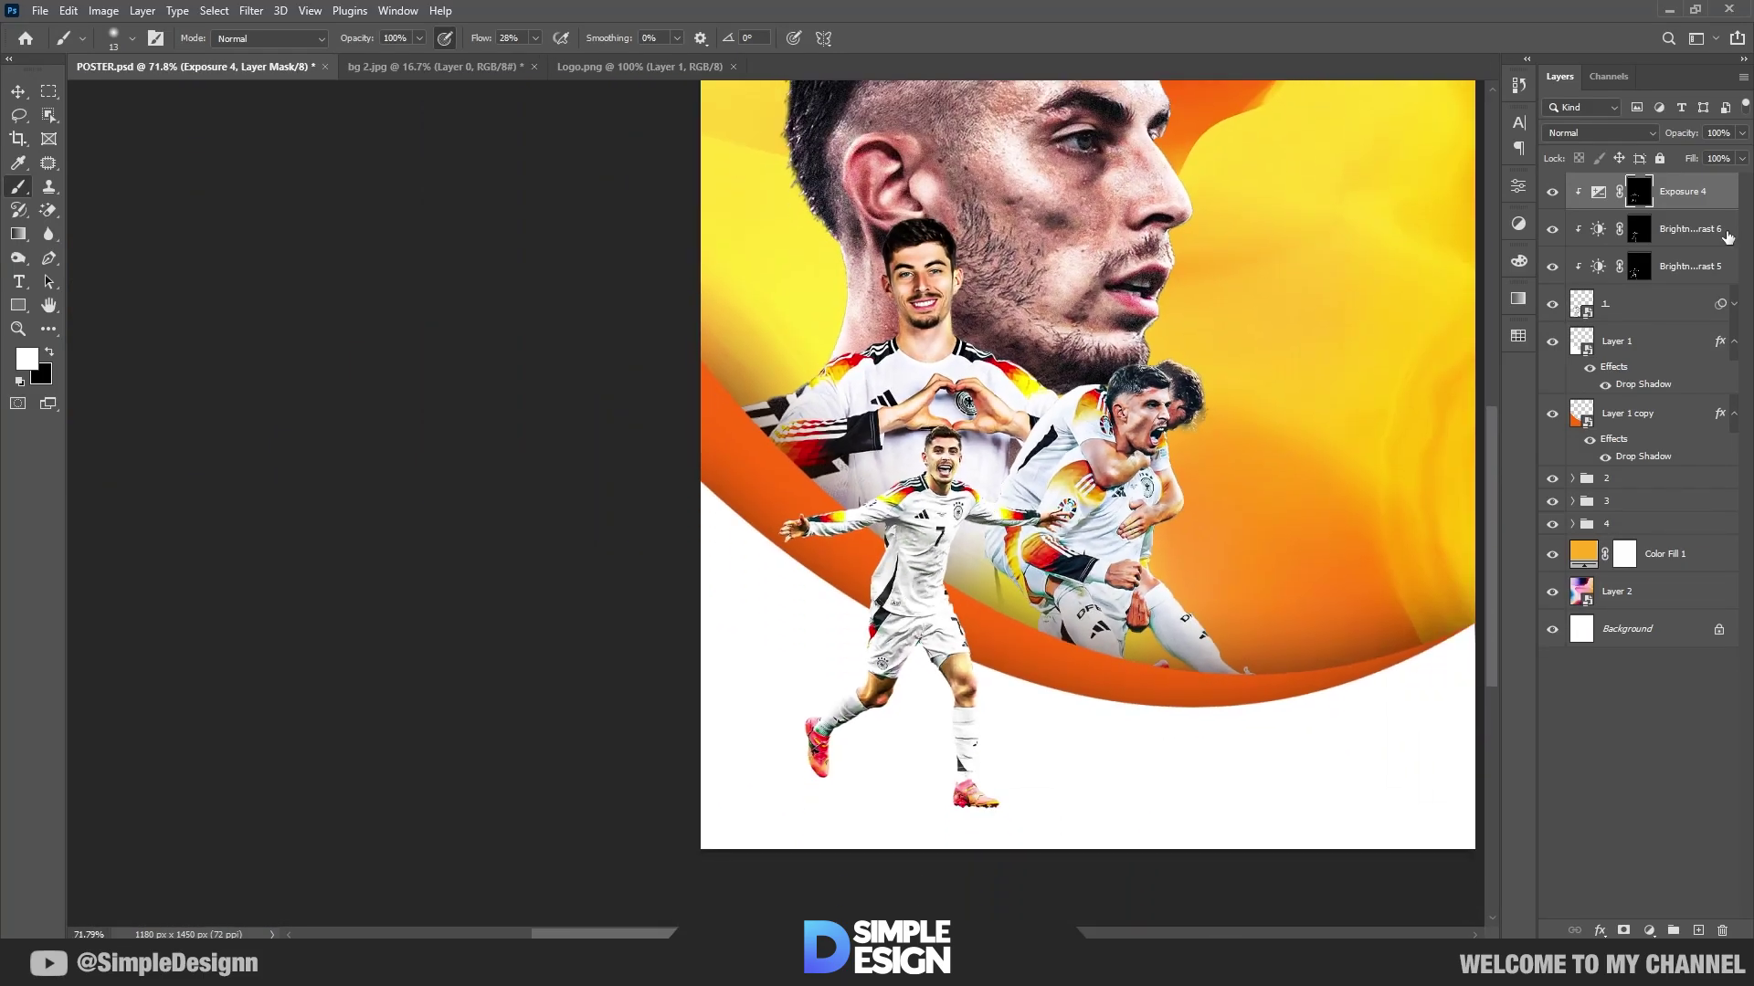
Step: Group the Exposure 4, Brightness and 1 layers into a group named '1'
shift+click(1656, 317)
key(ctrl+g)
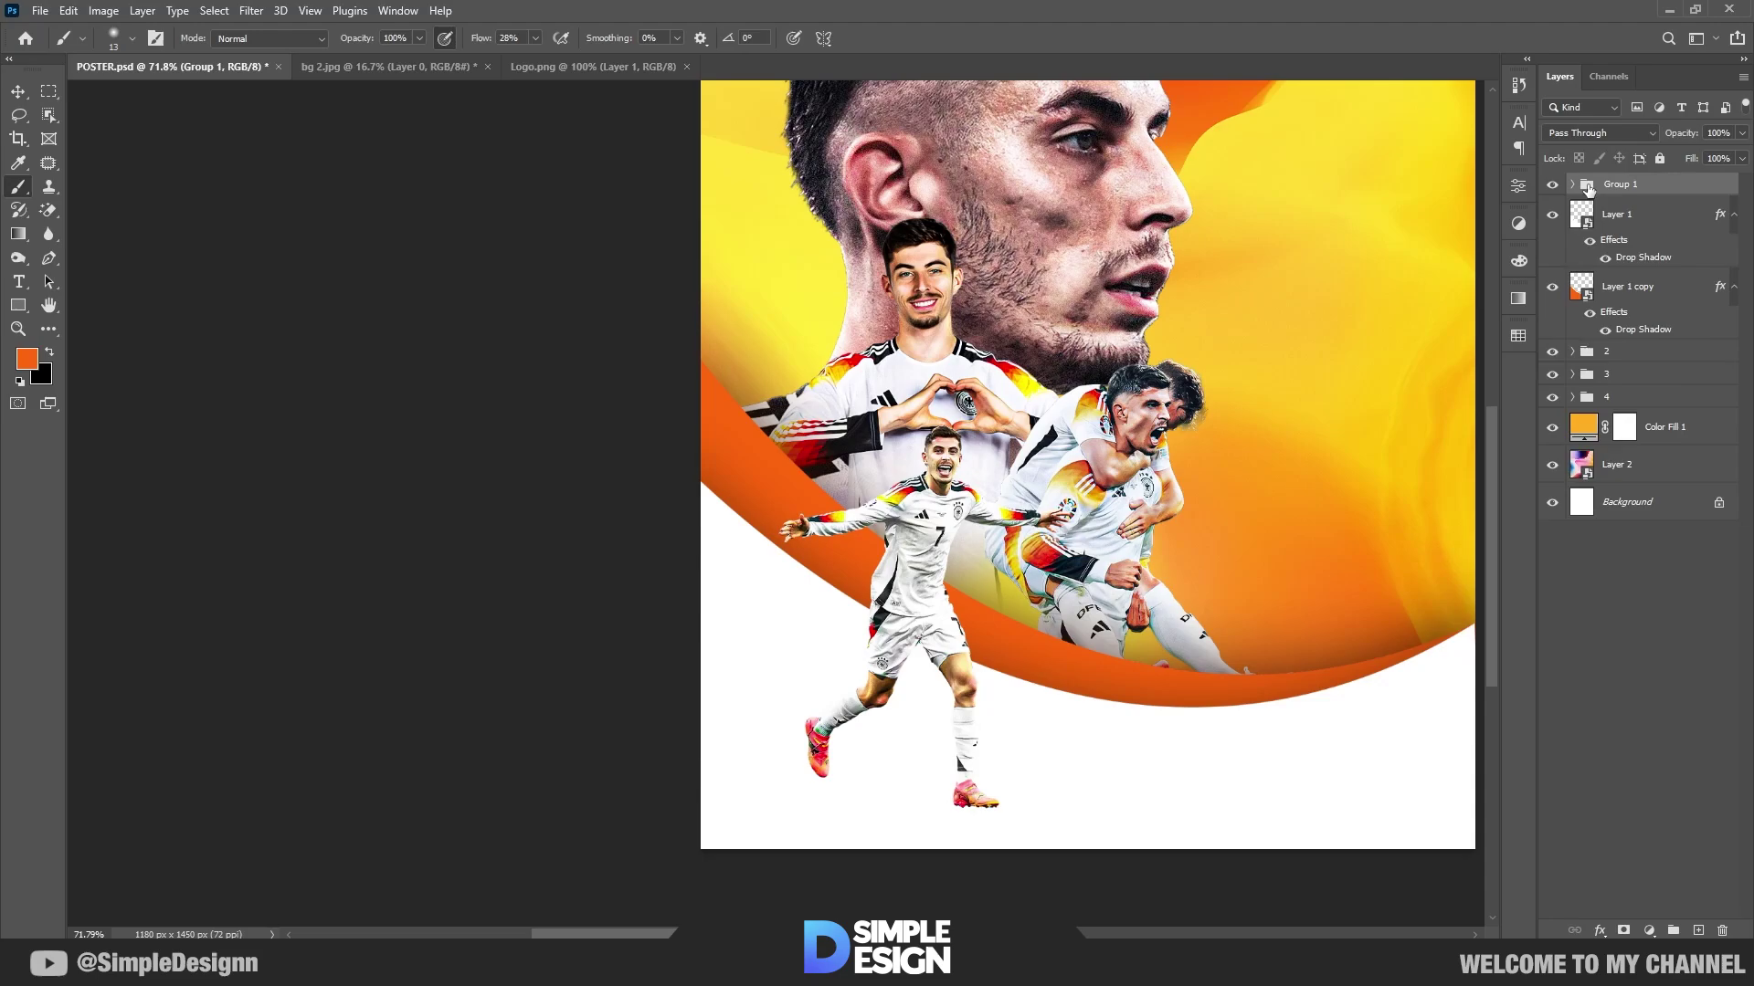
double_click(1621, 184)
text(1)
key(Return)
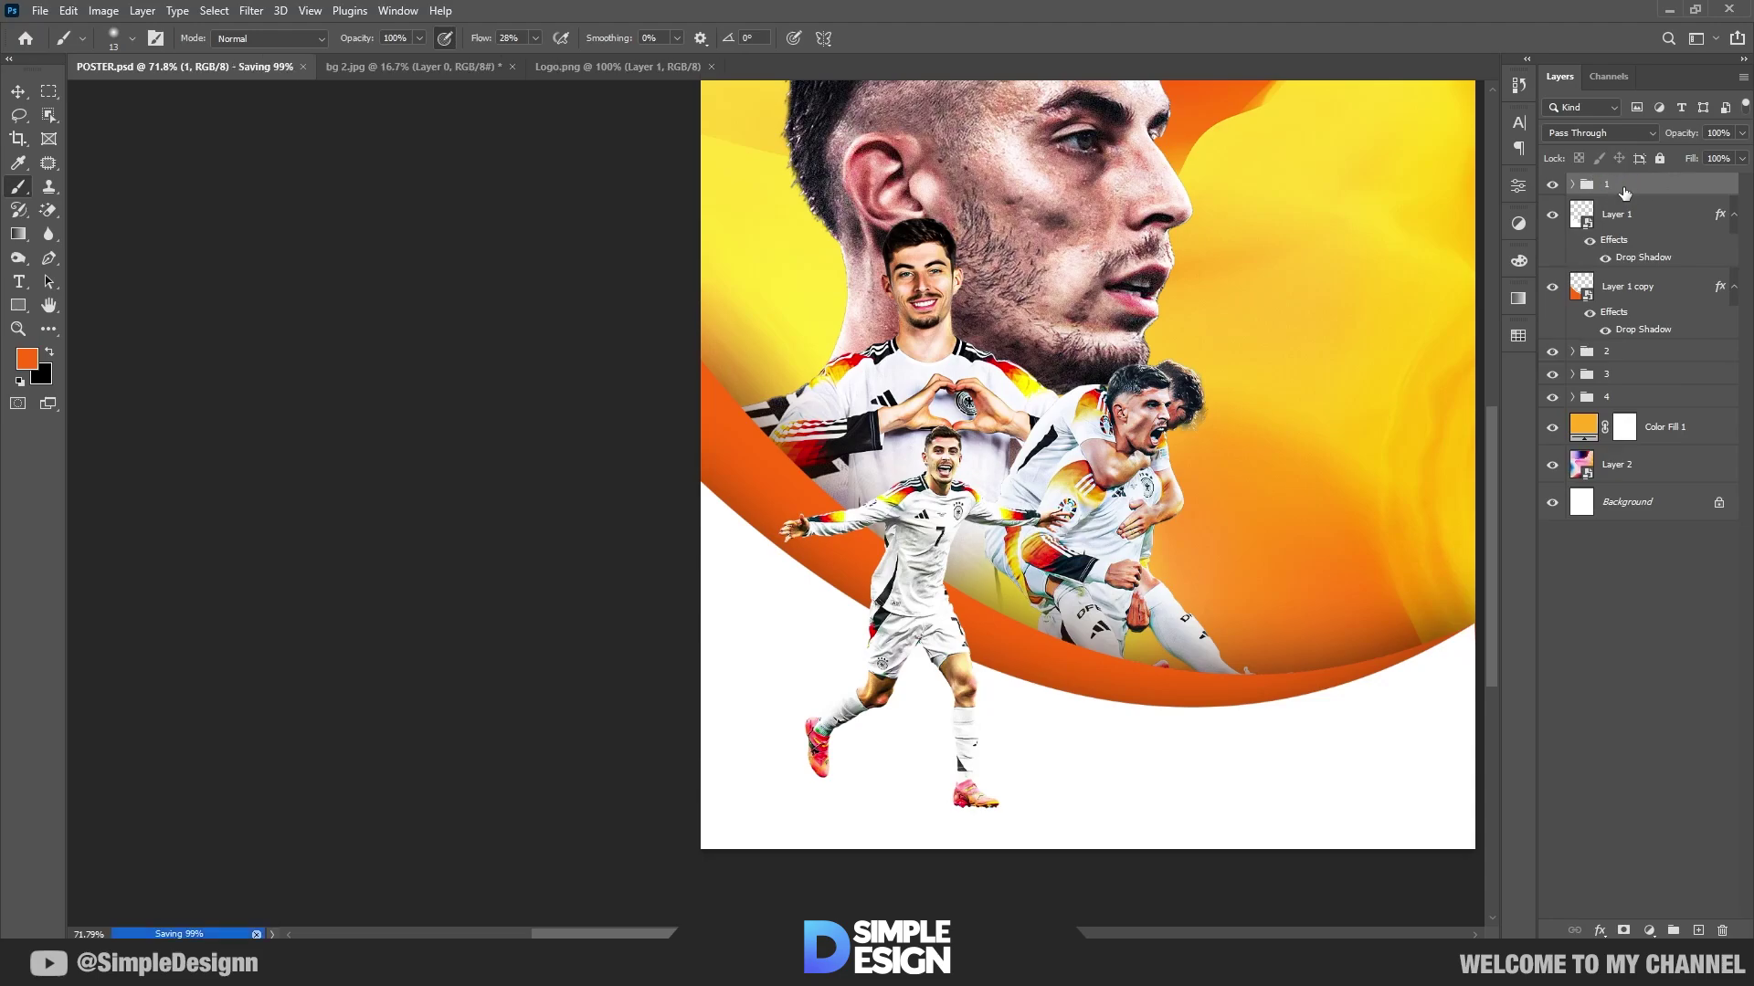
Step: Add a new empty Layer 5 directly above Layer 1 inside the group
click(1573, 185)
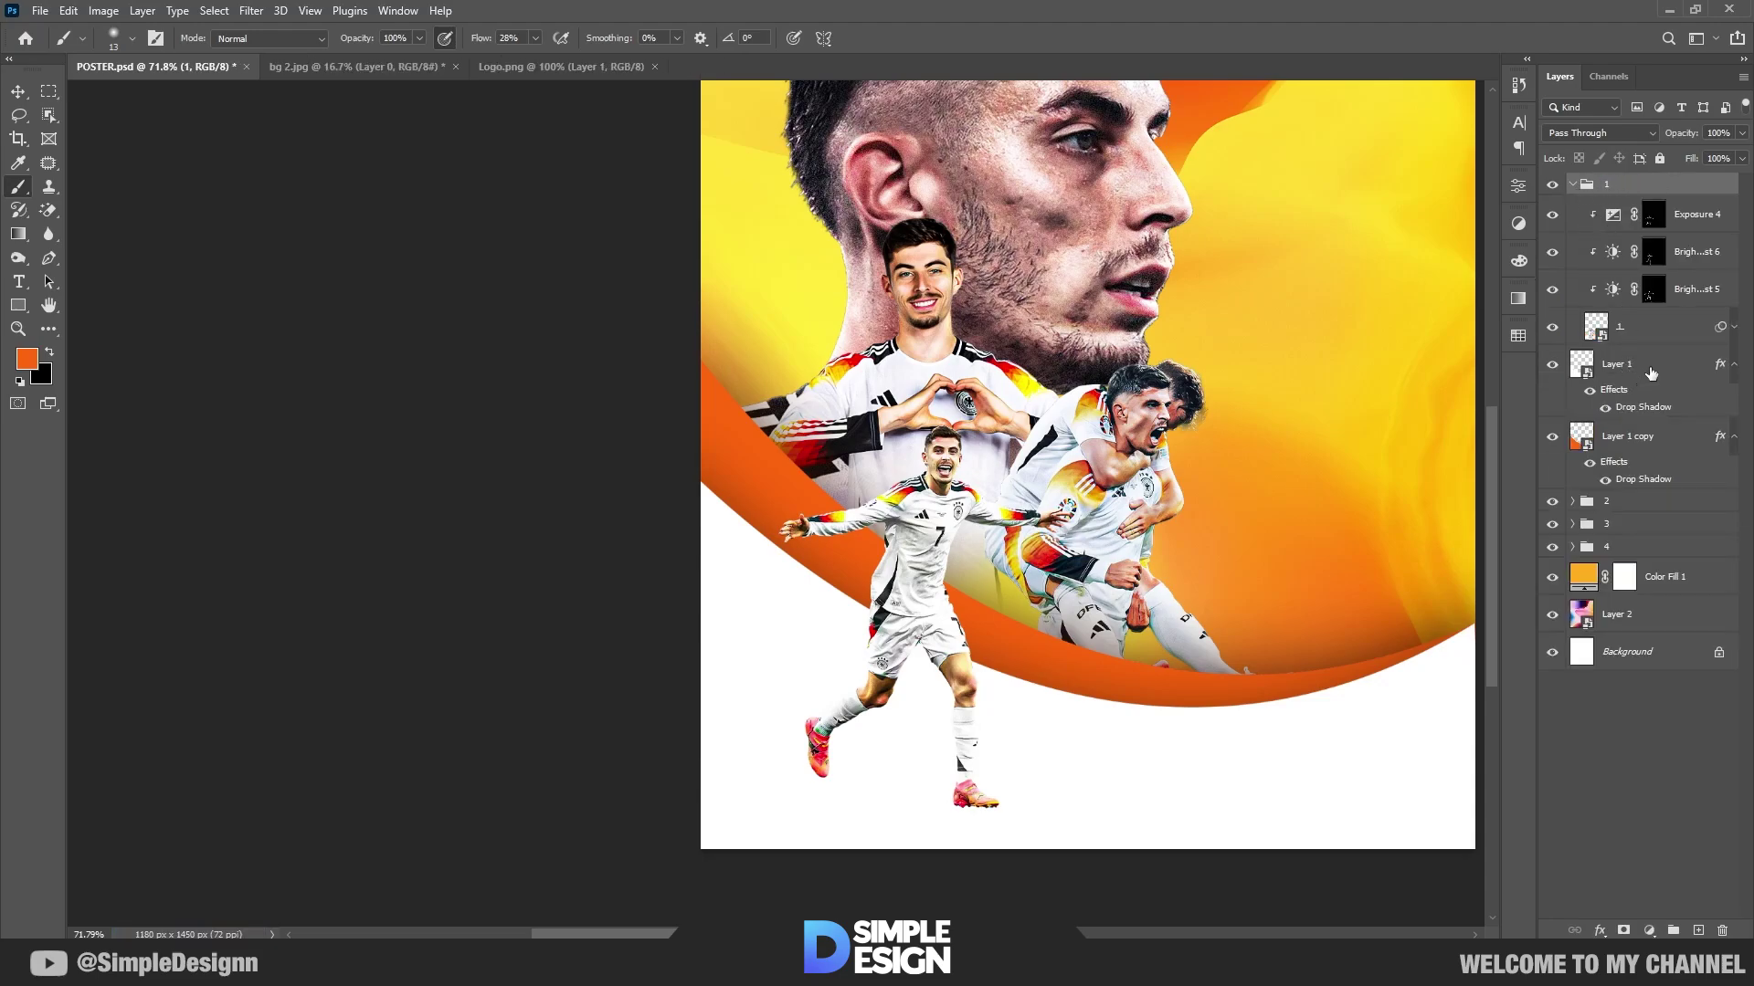
click(1652, 372)
click(1698, 930)
drag(1664, 375, 1662, 352)
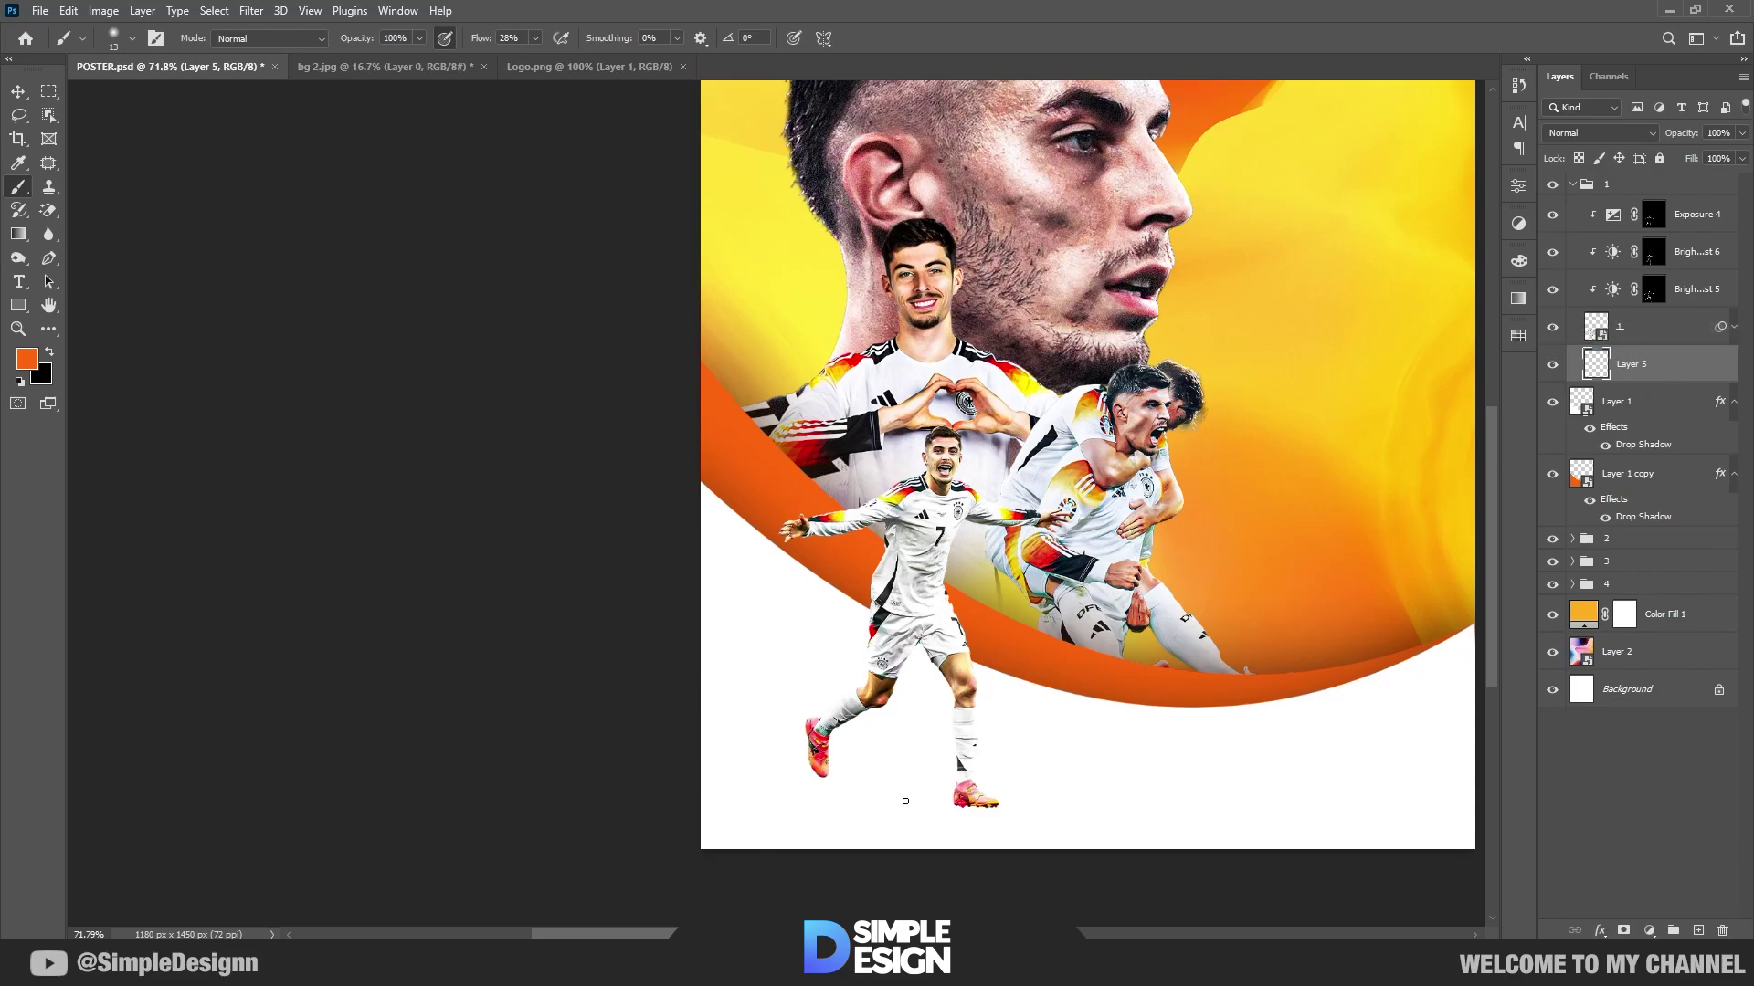
Step: Set black paint and a flattened elliptical brush tip at 100% flow
scroll(905, 801, up, 2)
scroll(960, 772, up, 2)
key(d)
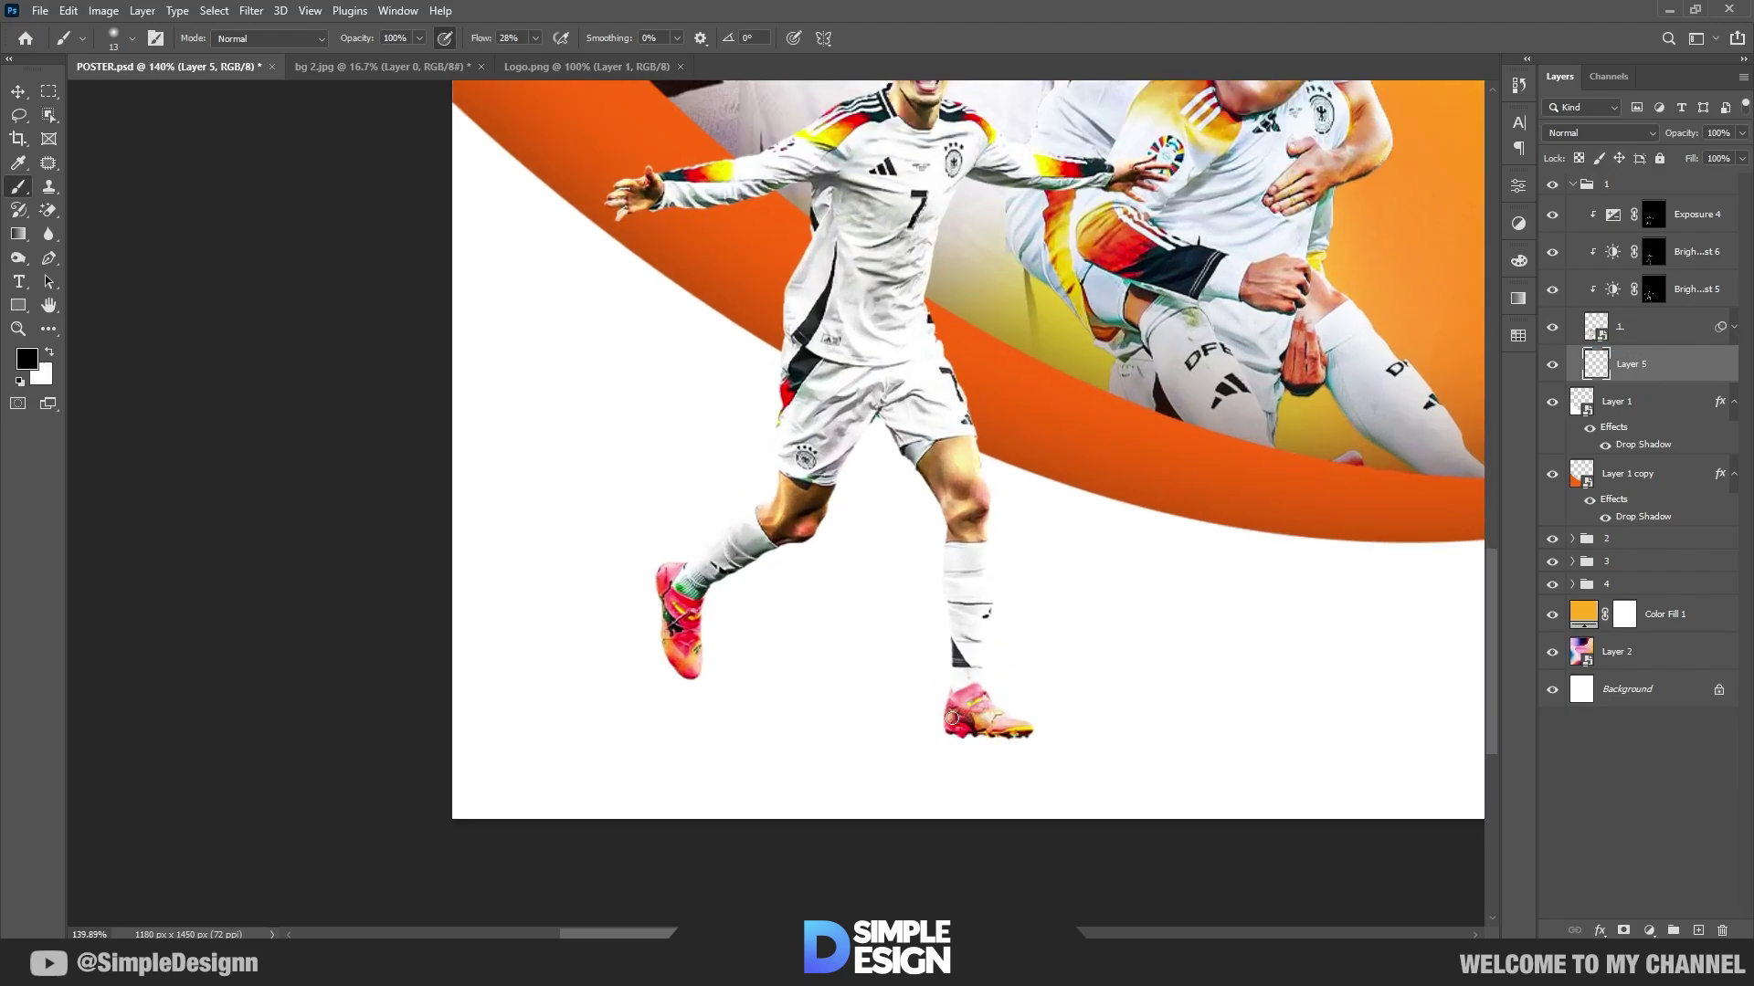
right_click(951, 718)
drag(1005, 484, 1005, 468)
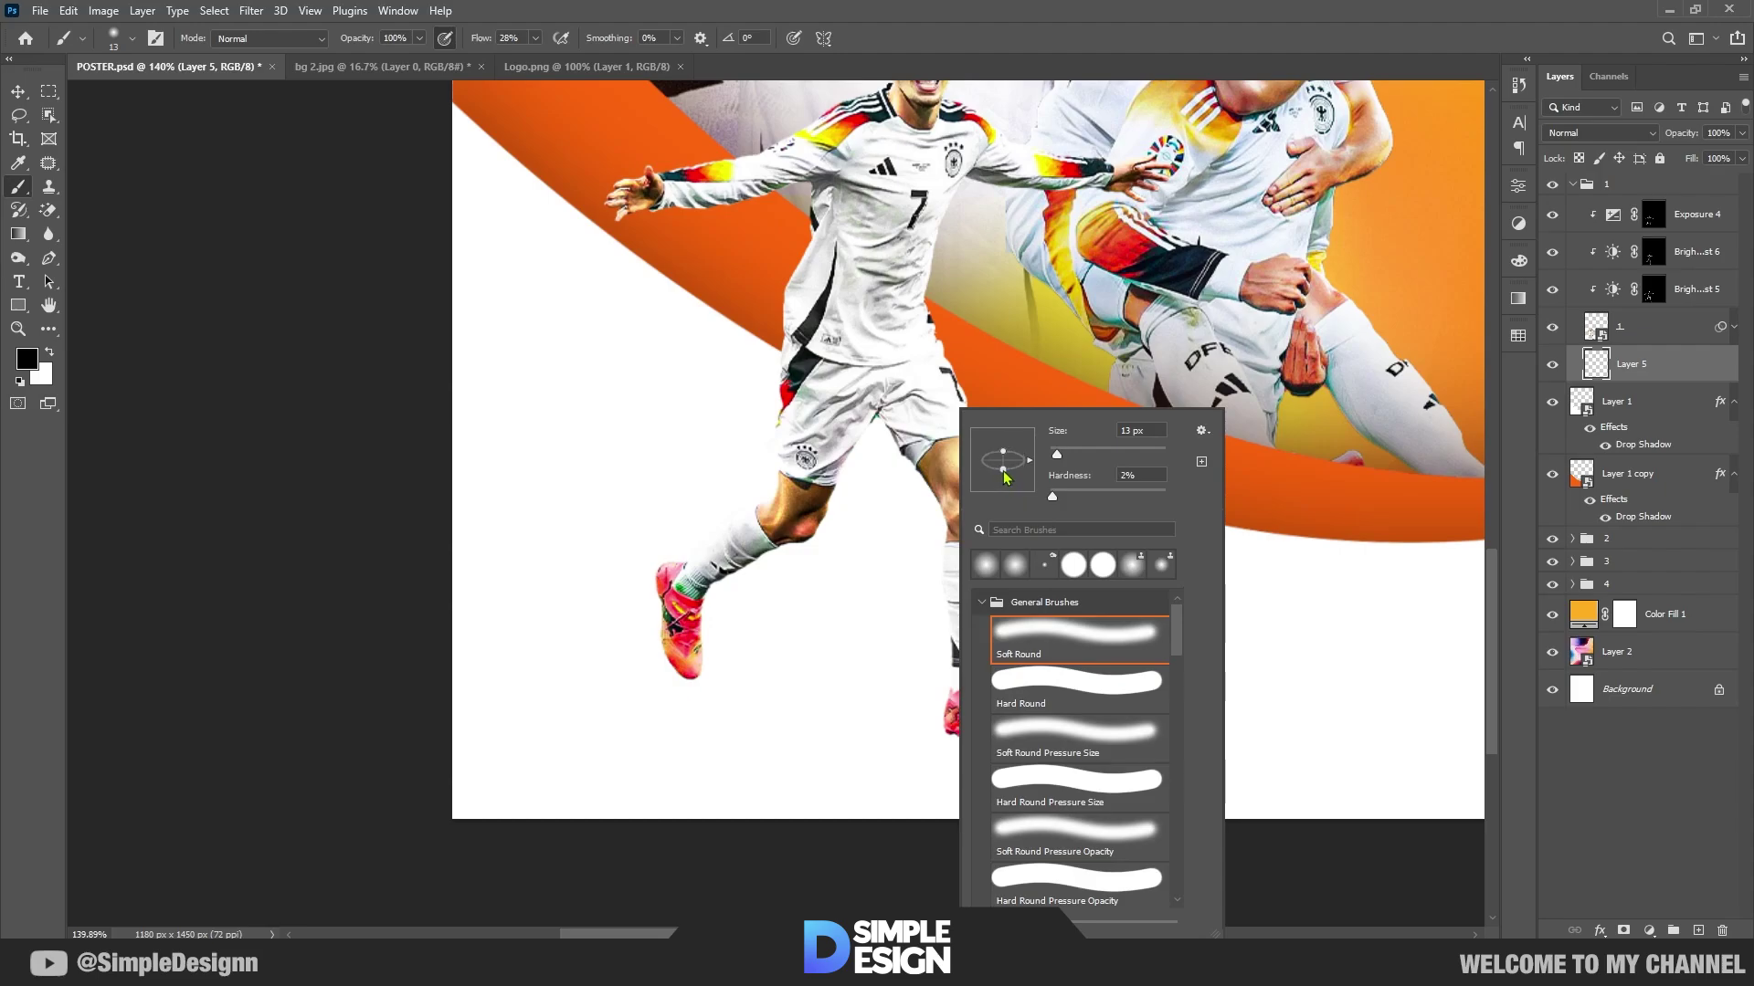
key(Escape)
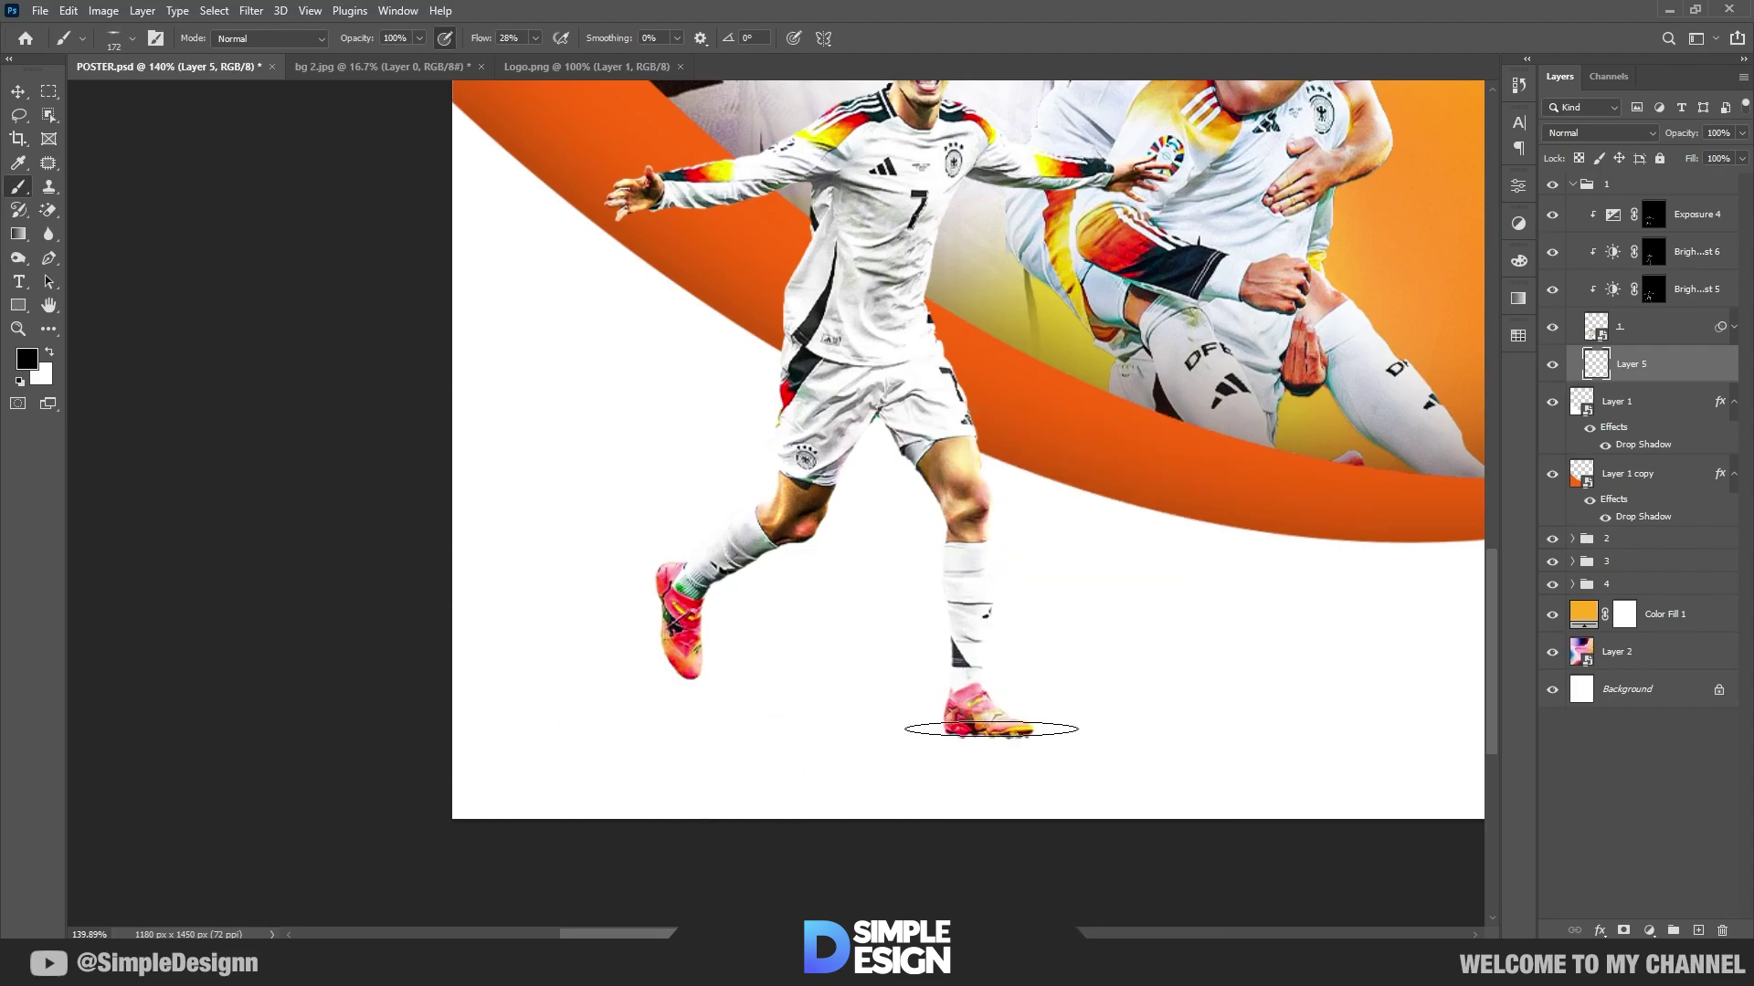
scroll(1008, 679, up, 2)
drag(480, 38, 1075, 40)
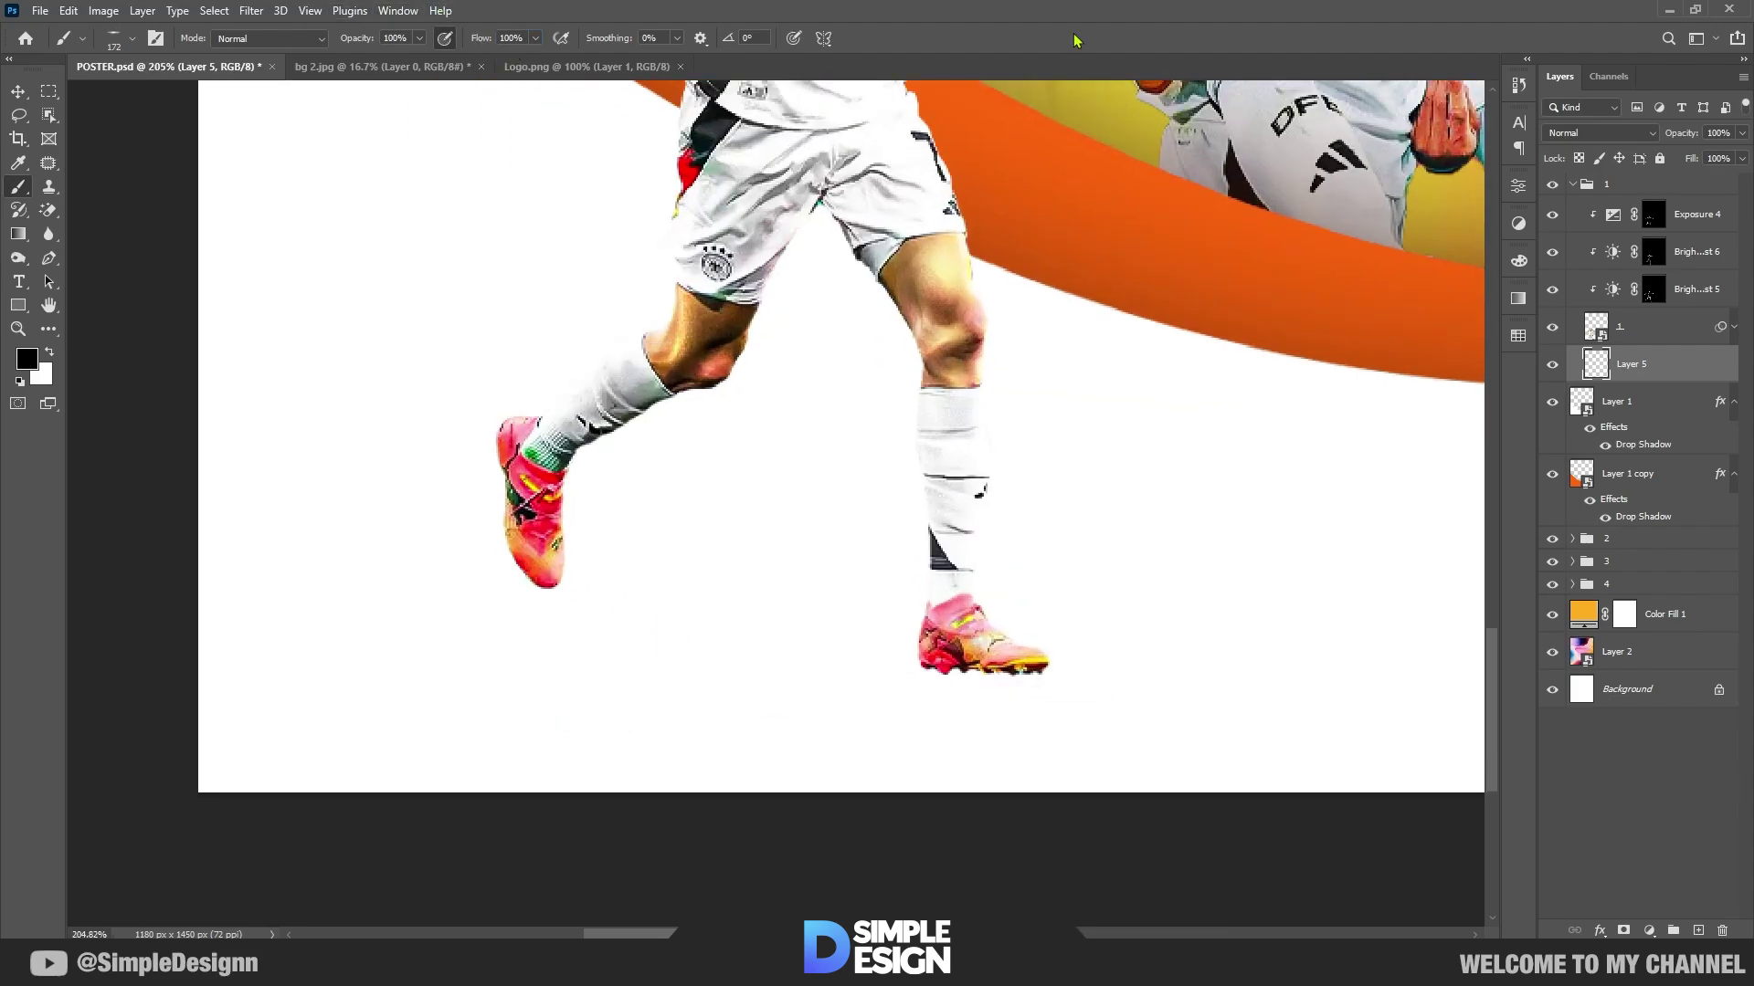
Step: Paint a soft dark shadow under the planted boot, redoing the too-dark first attempt
click(992, 676)
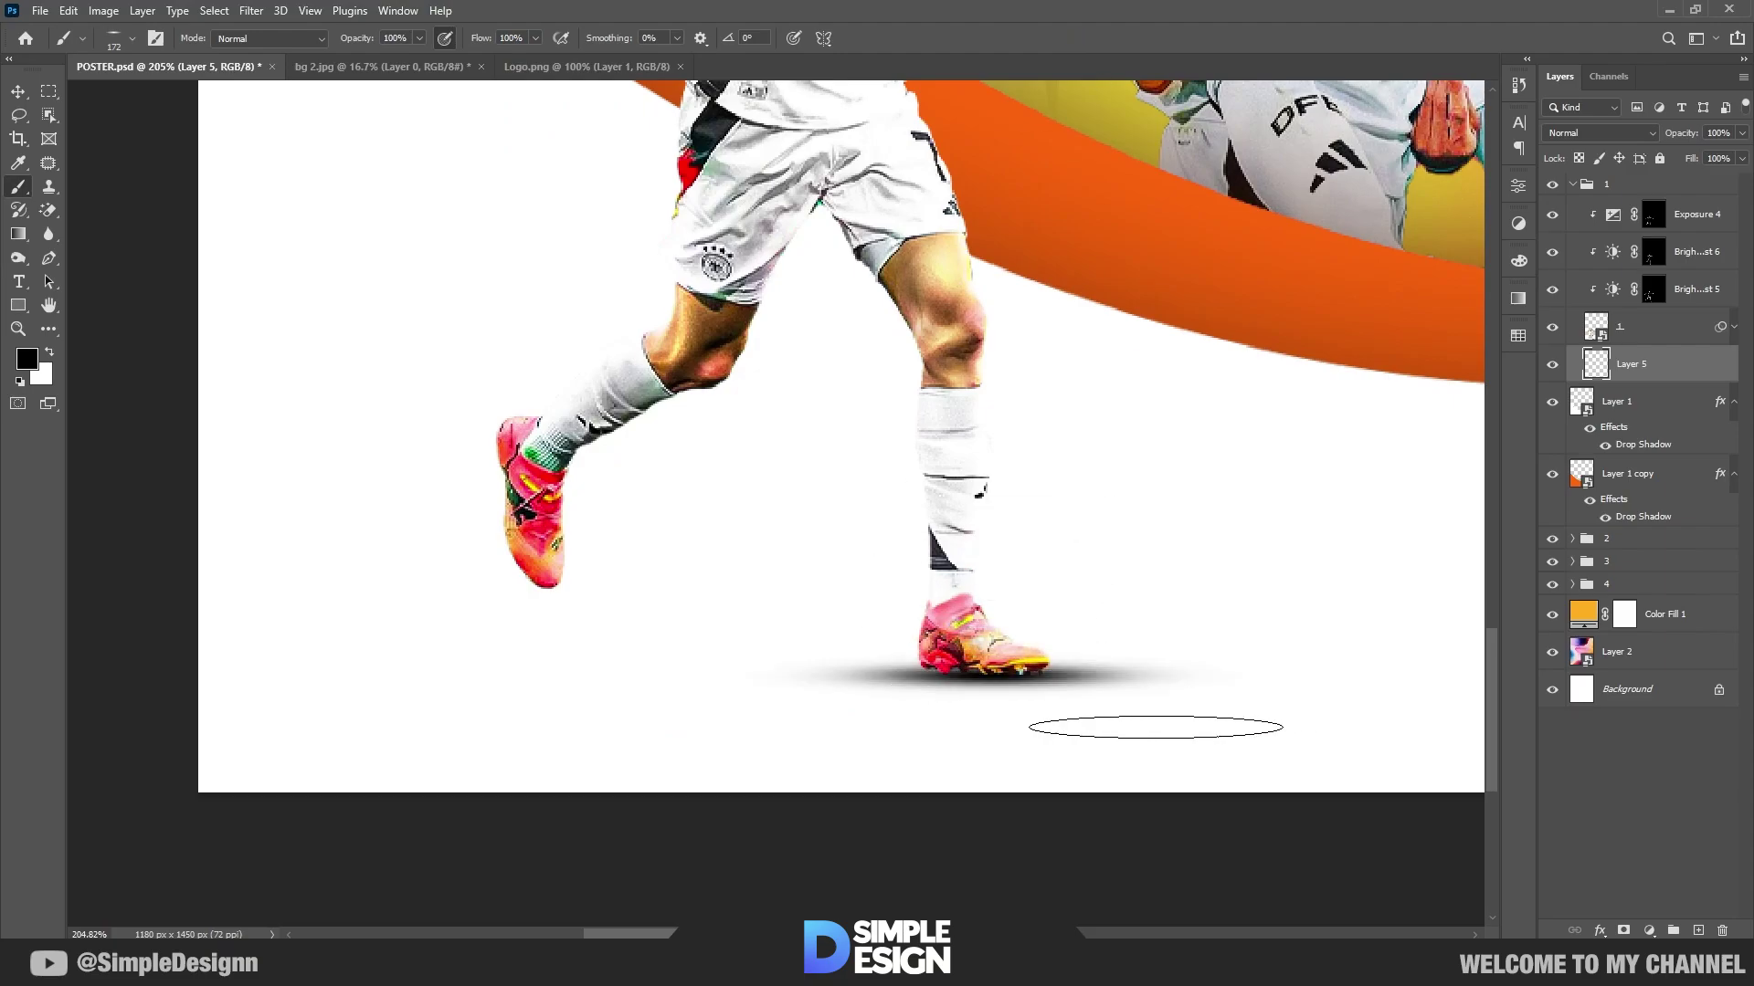
key(z)
scroll(1076, 713, up, 3)
key(ctrl+z)
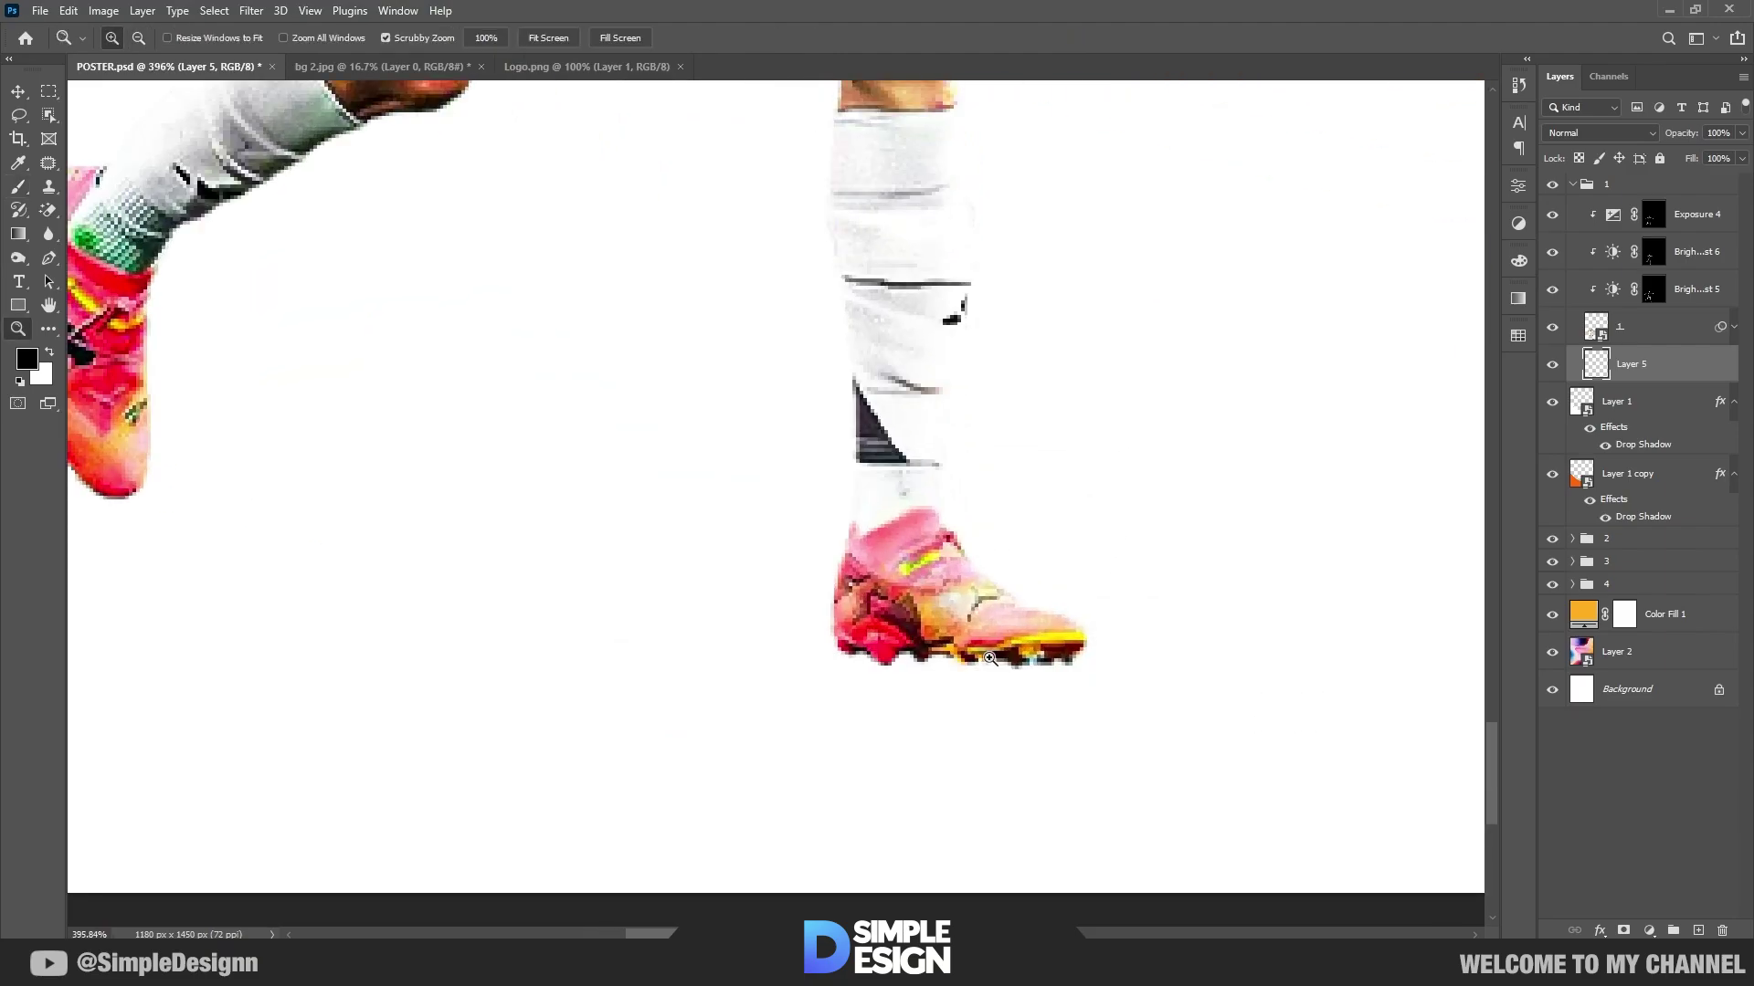
key(b)
click(969, 659)
scroll(1277, 709, down, 2)
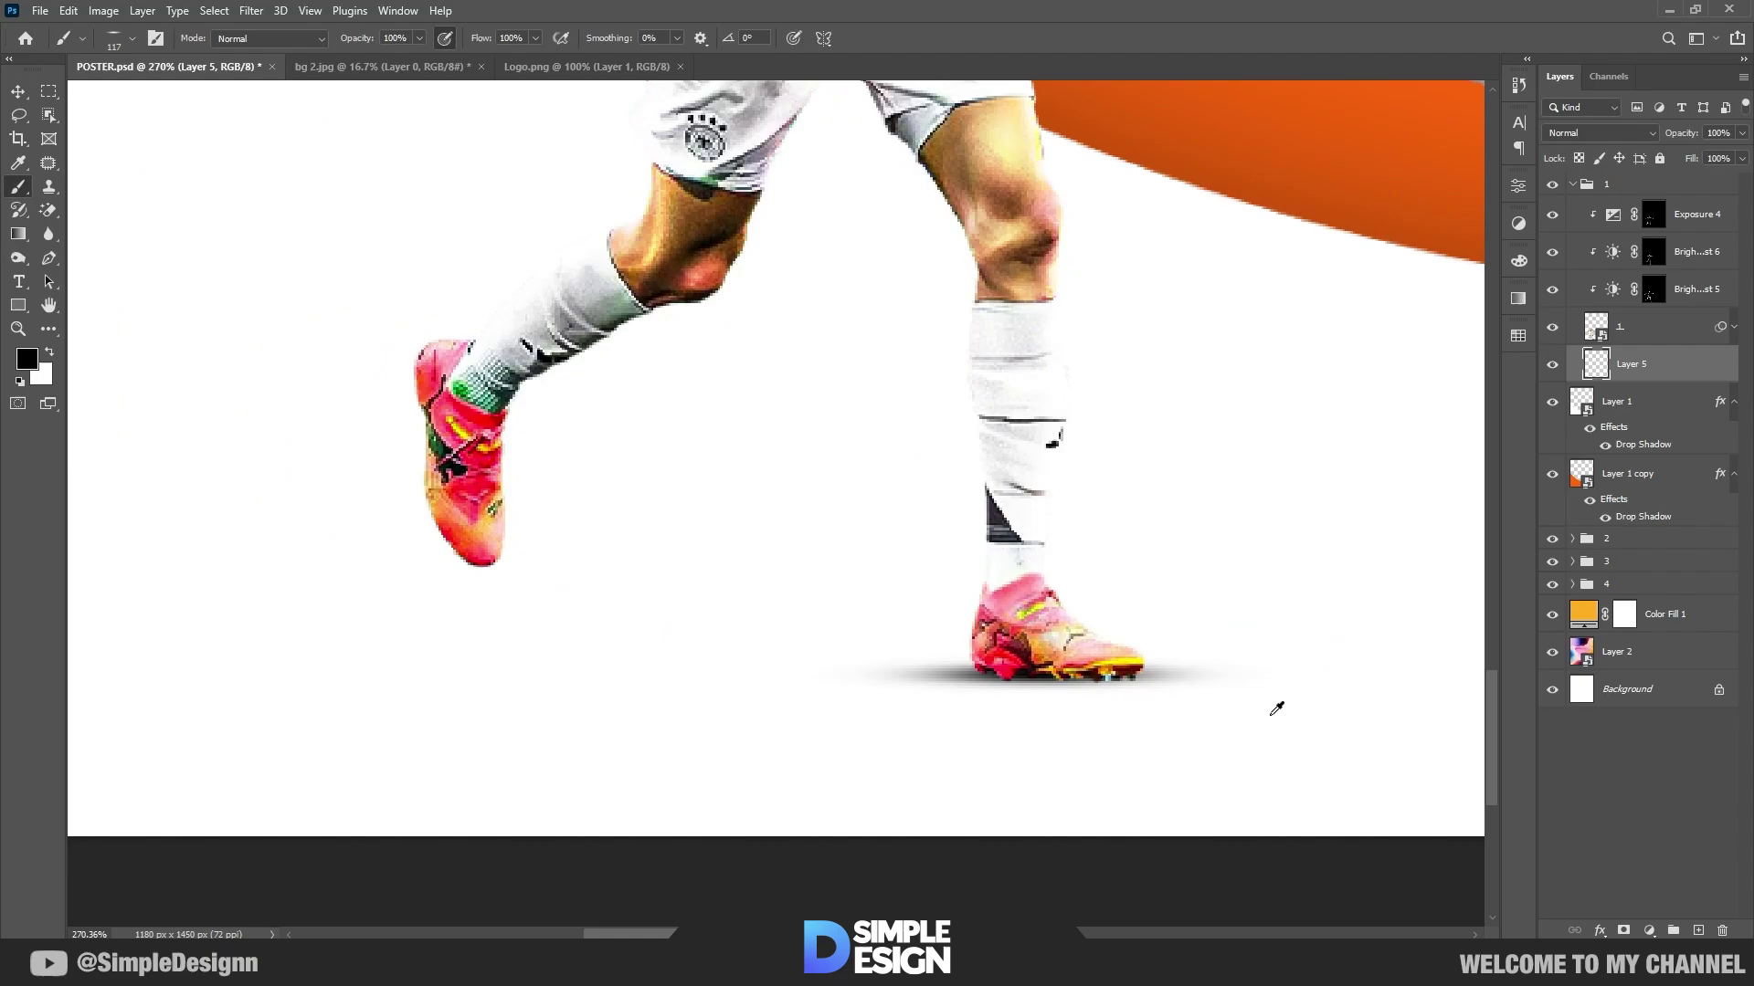
scroll(1277, 709, down, 2)
Step: Try shadows under the raised boot, undoing both attempts
click(757, 661)
scroll(579, 744, down, 2)
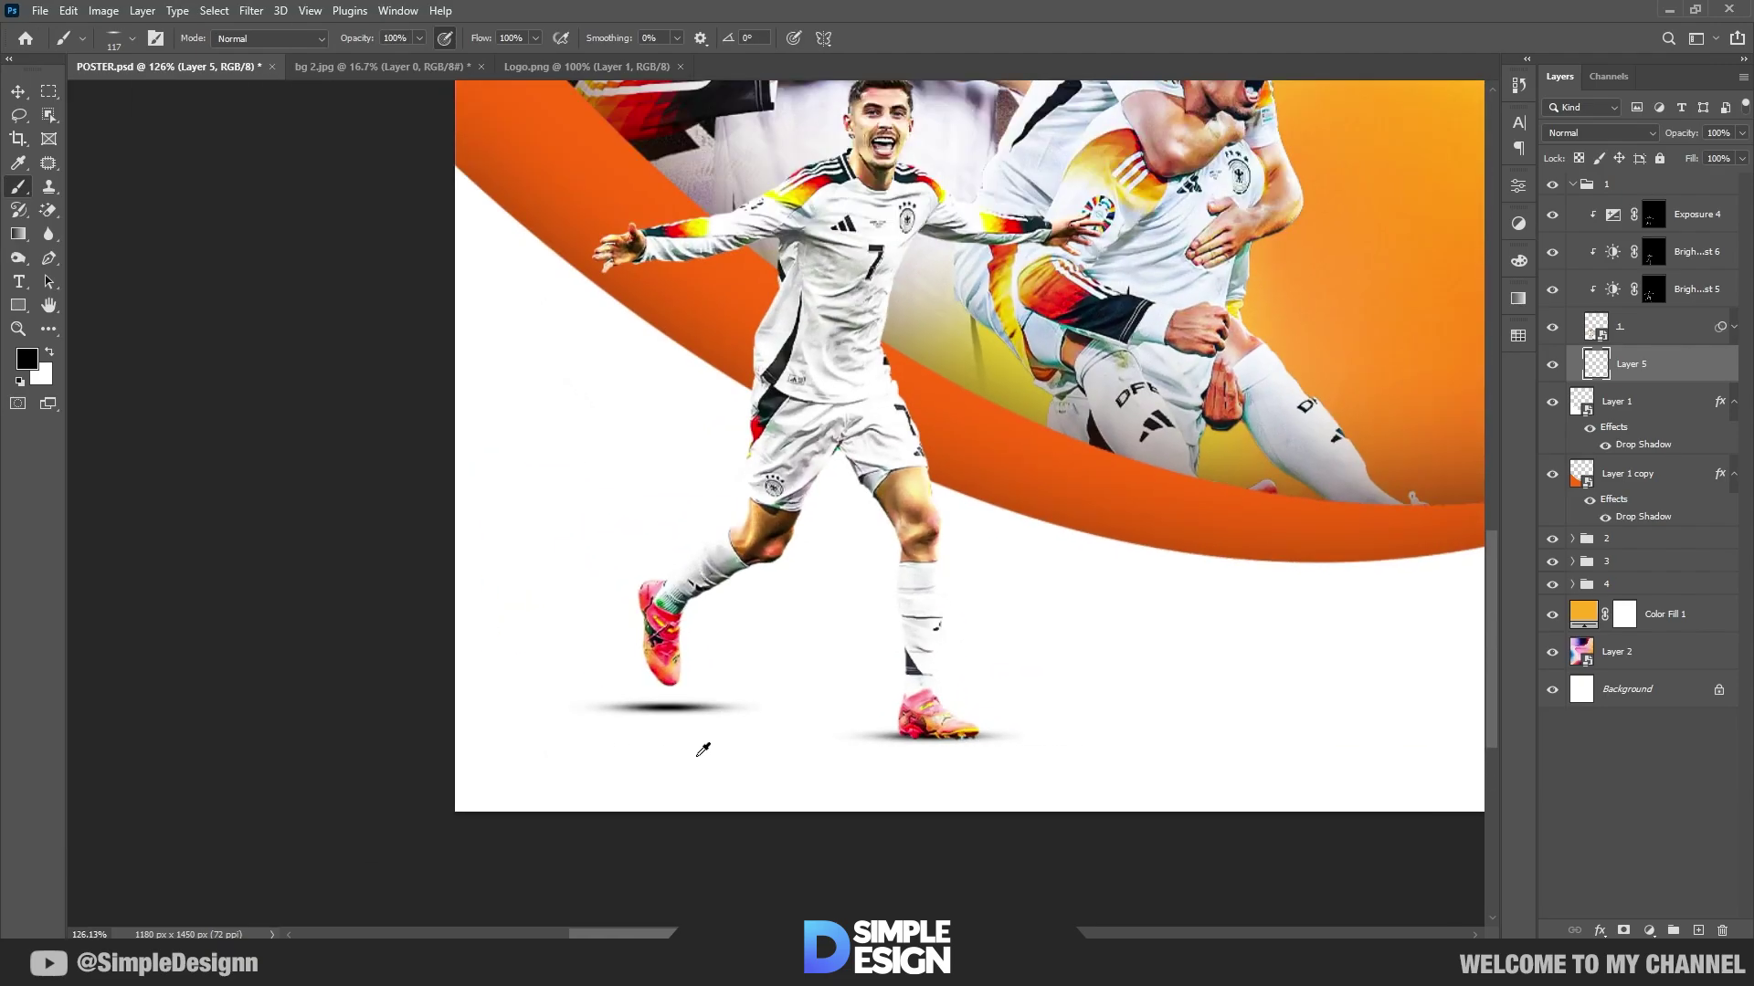
scroll(702, 749, up, 3)
key(ctrl+z)
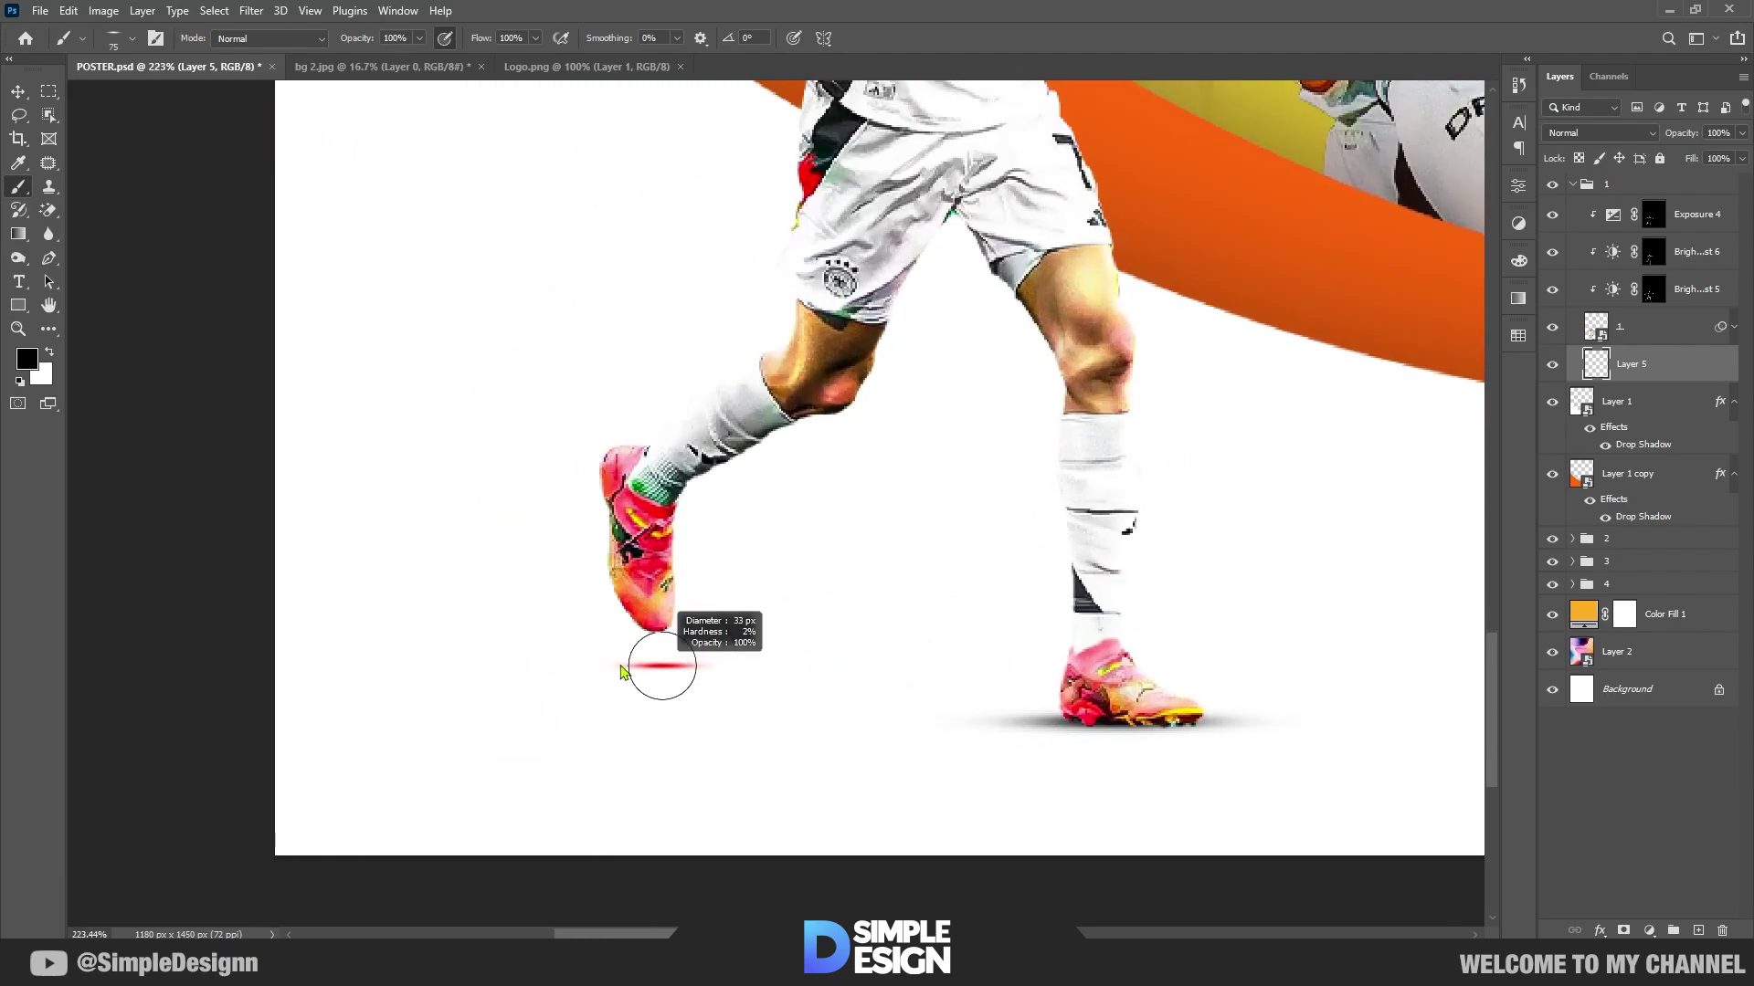
click(650, 669)
scroll(579, 716, down, 1)
scroll(930, 747, down, 1)
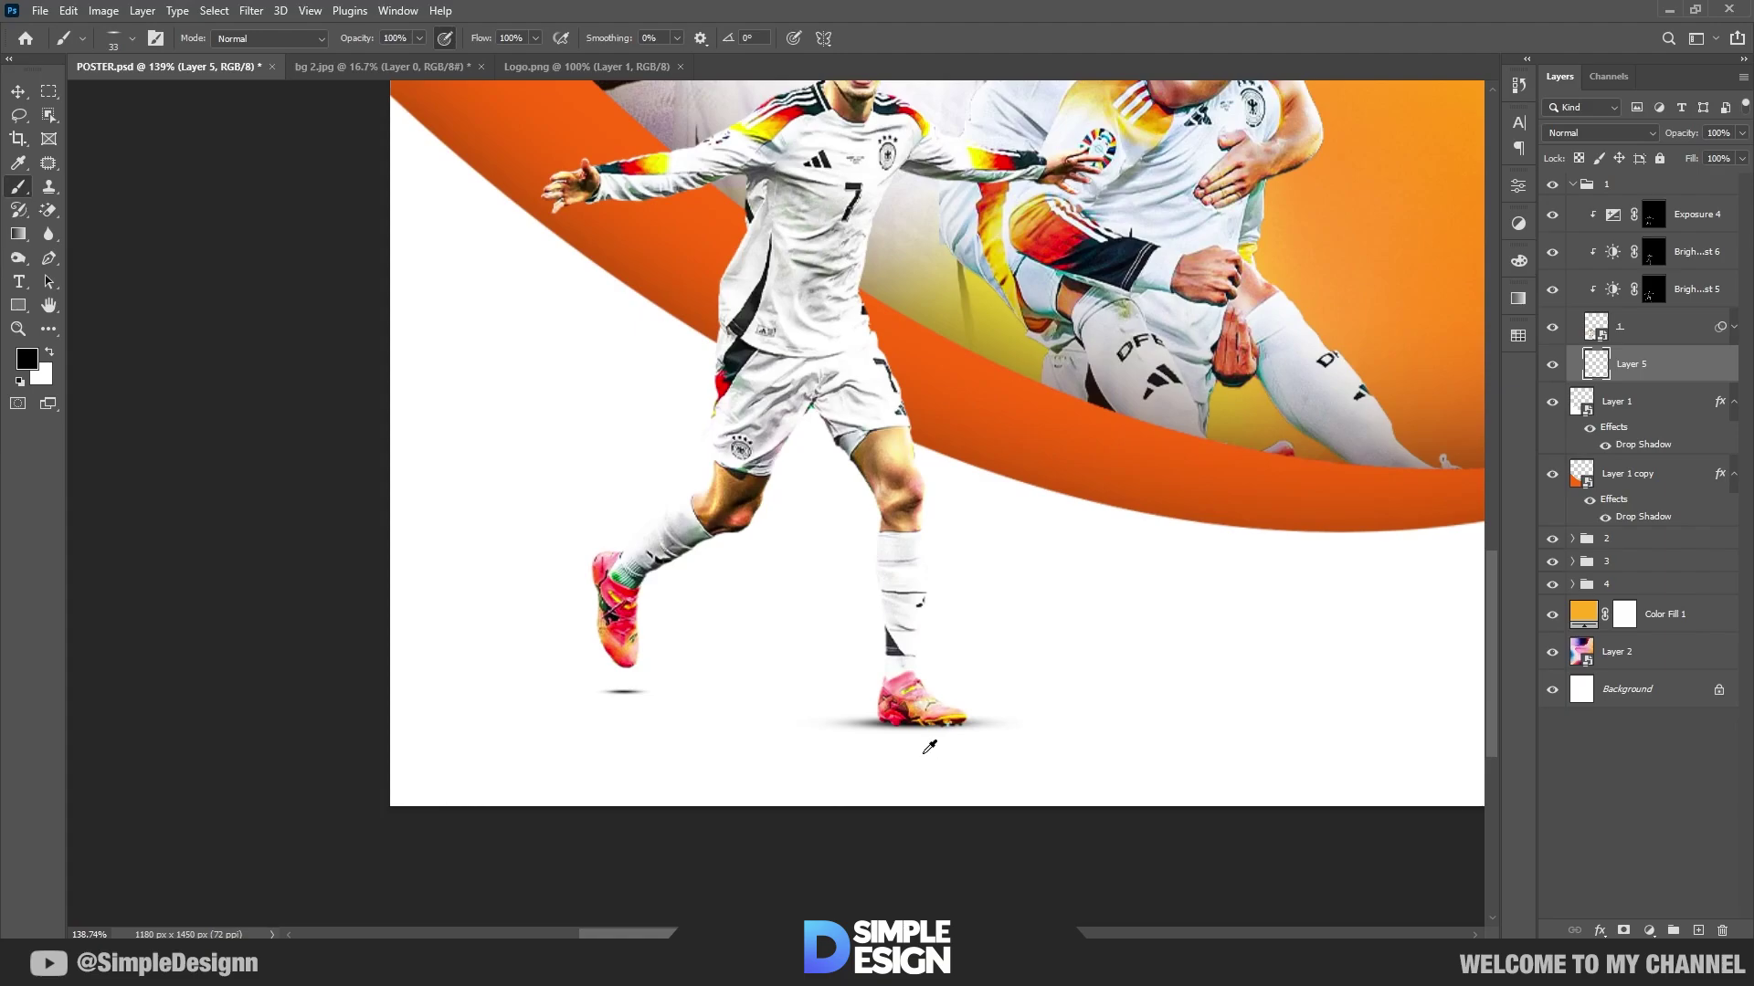
scroll(694, 731, up, 3)
key(ctrl+z)
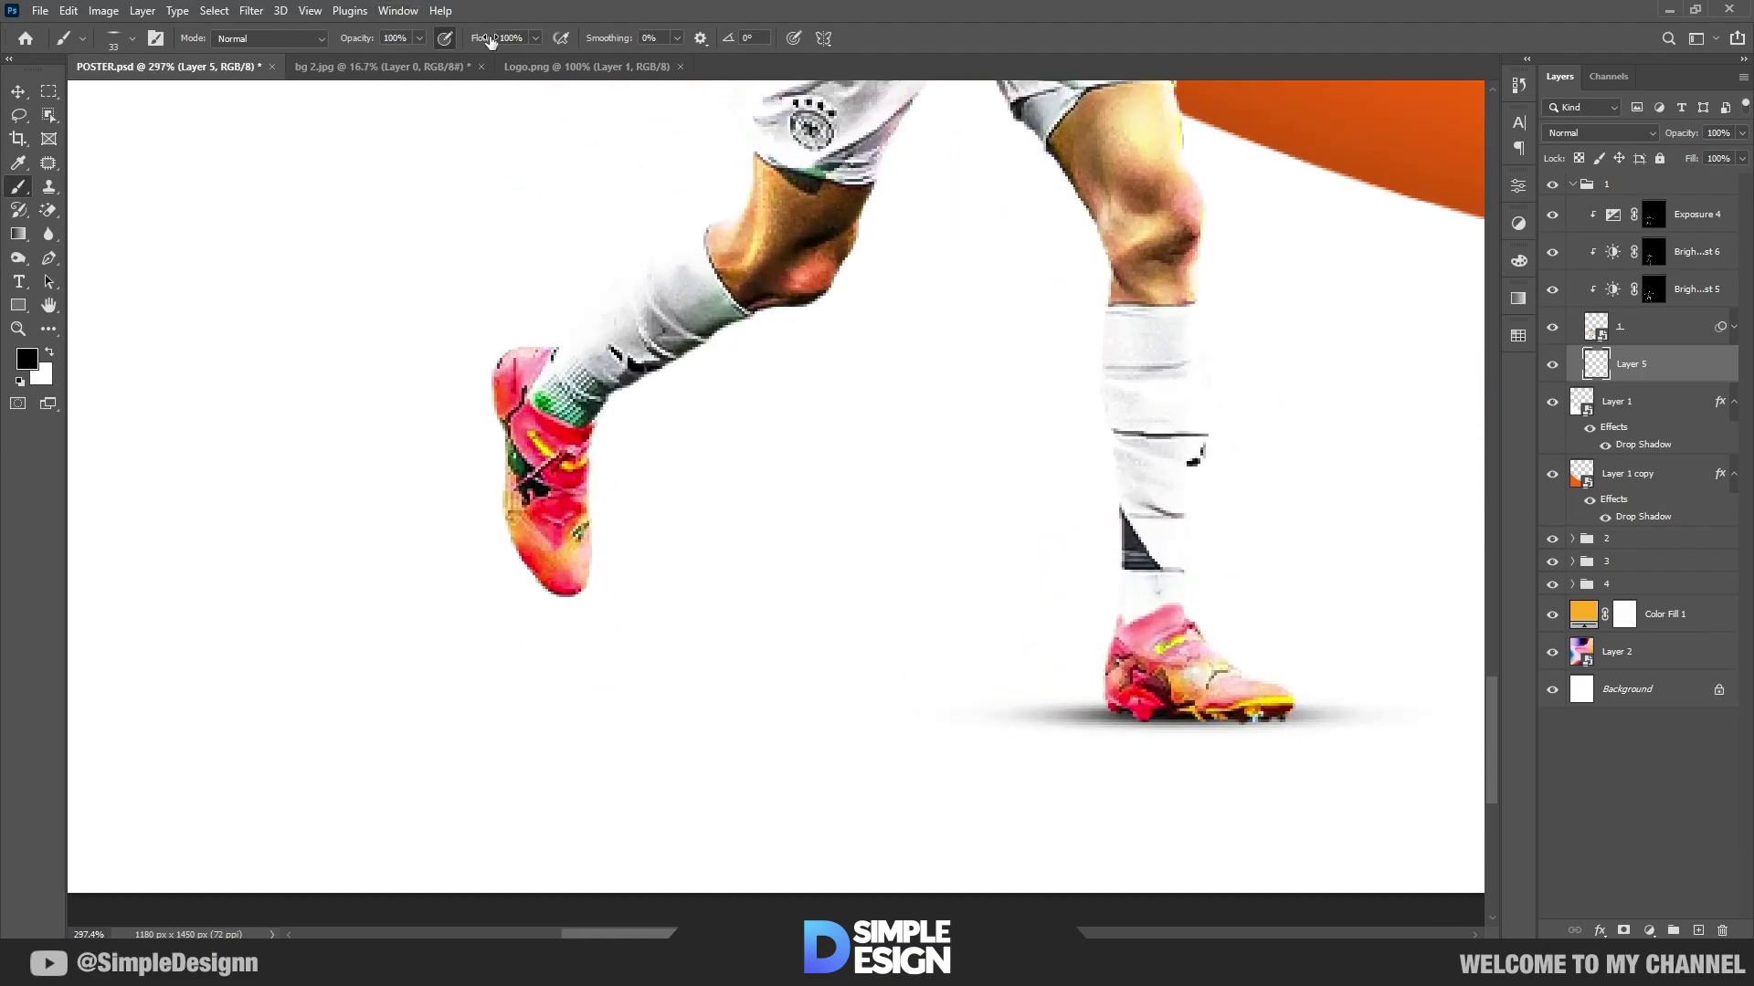
Step: Paint a faint grey shadow under the raised boot at 12% flow, then restore 100% flow
drag(490, 40, 415, 40)
drag(546, 608, 575, 608)
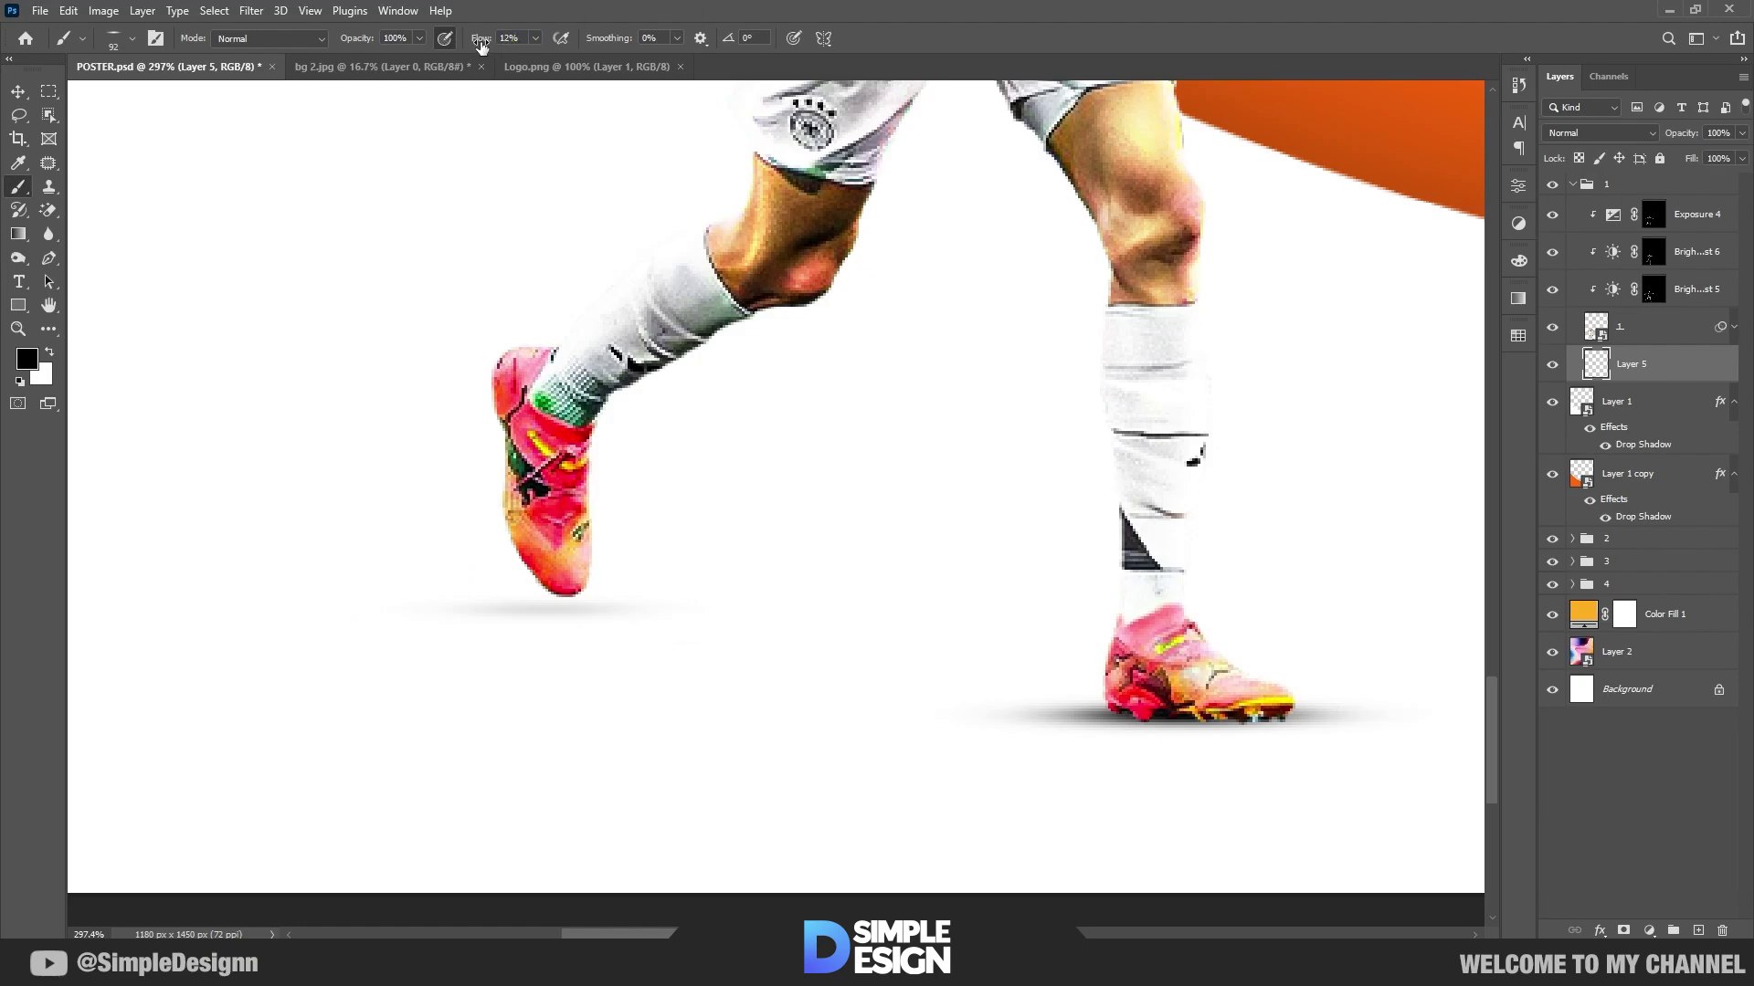
drag(481, 41, 562, 40)
Step: Darken the shadow along the planted boot's sole with a ~31 px brush
scroll(1019, 815, up, 5)
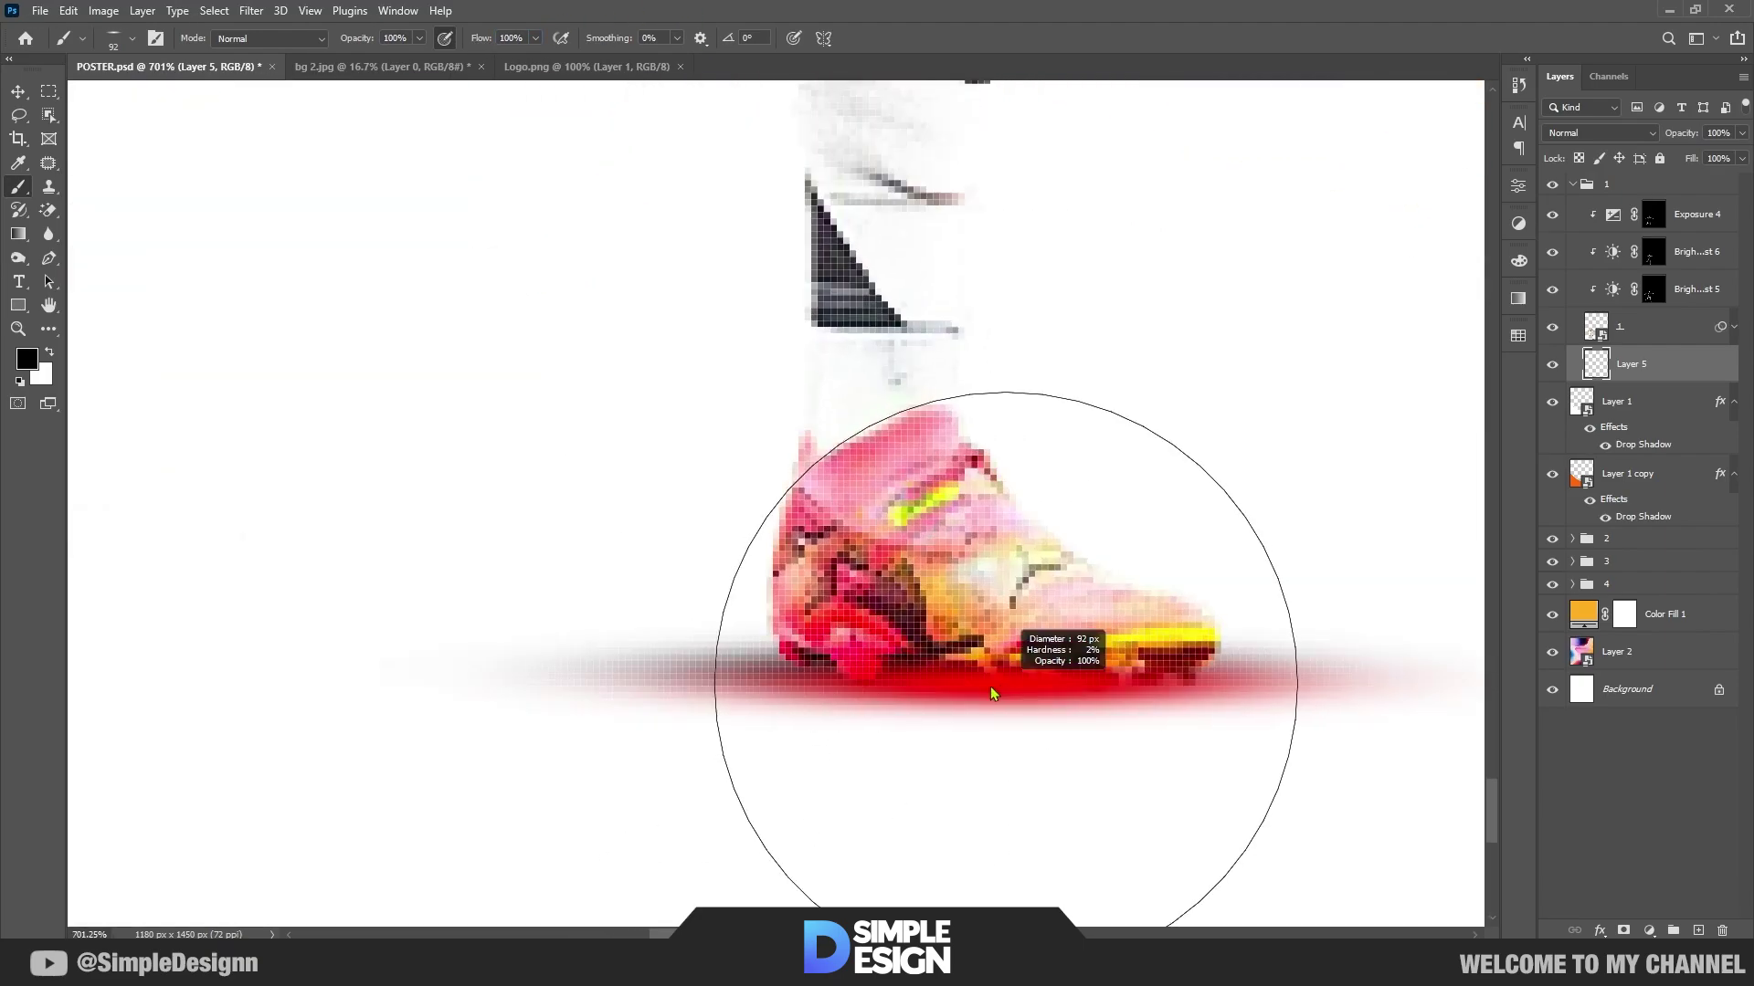
drag(992, 694, 831, 707)
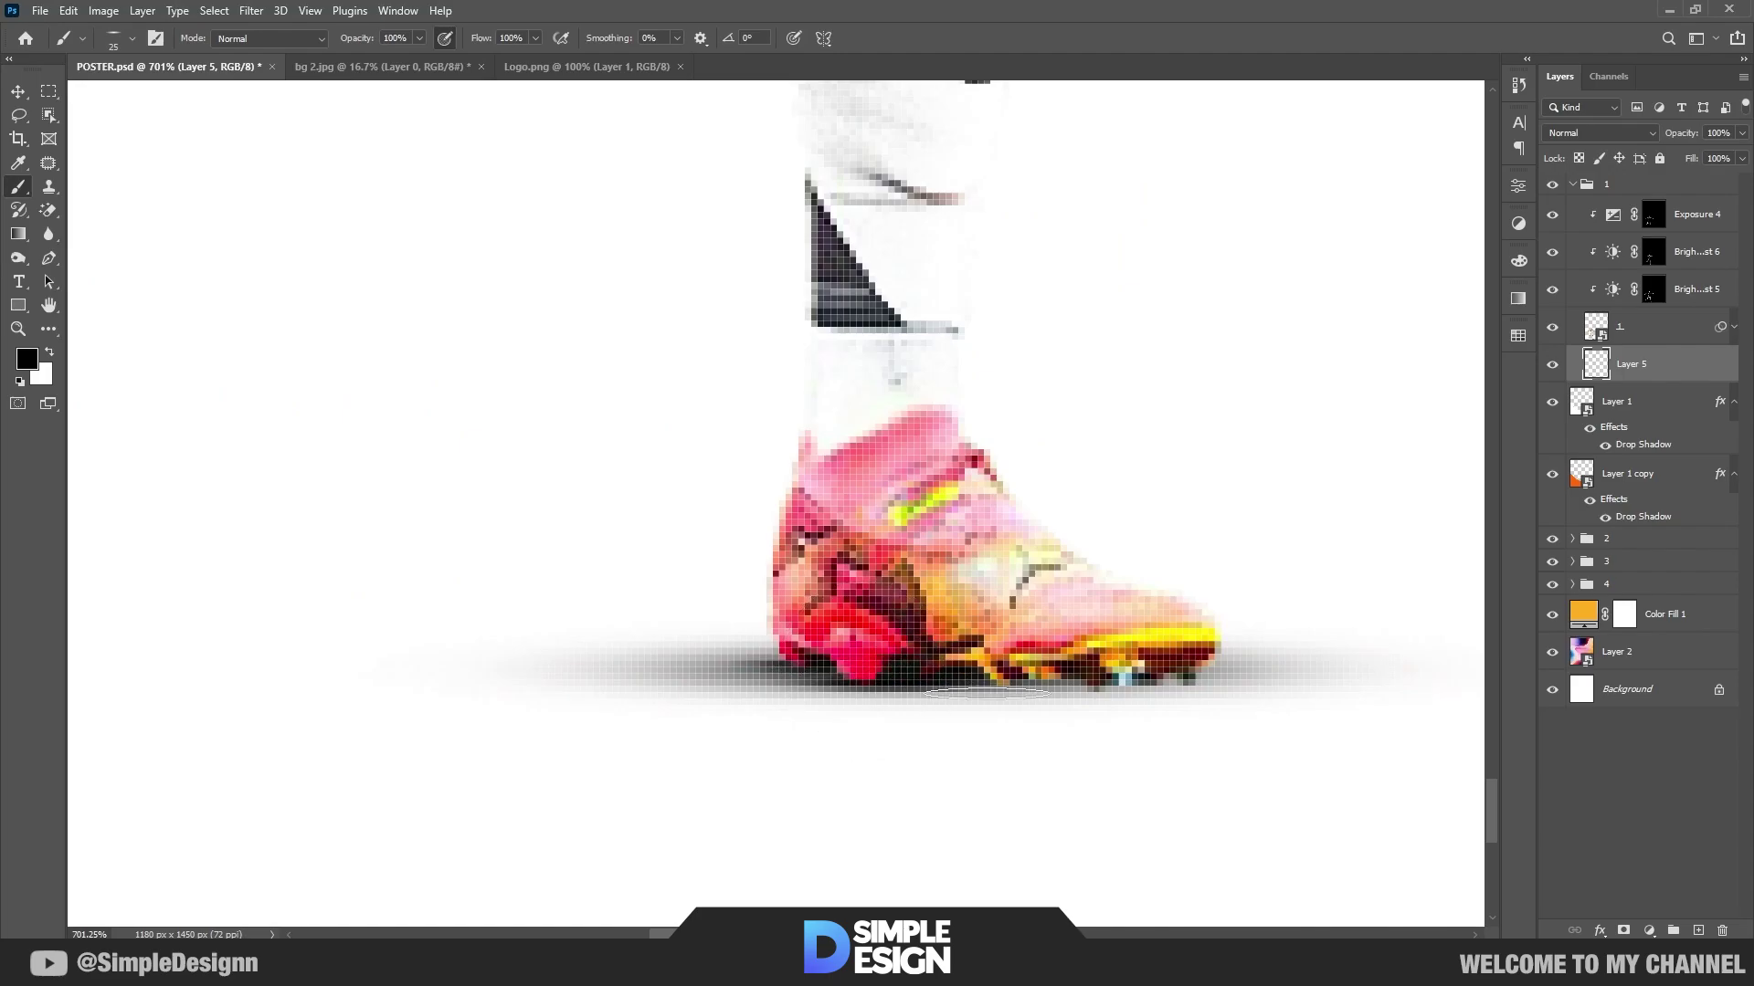
drag(986, 694, 1169, 684)
scroll(1047, 765, down, 2)
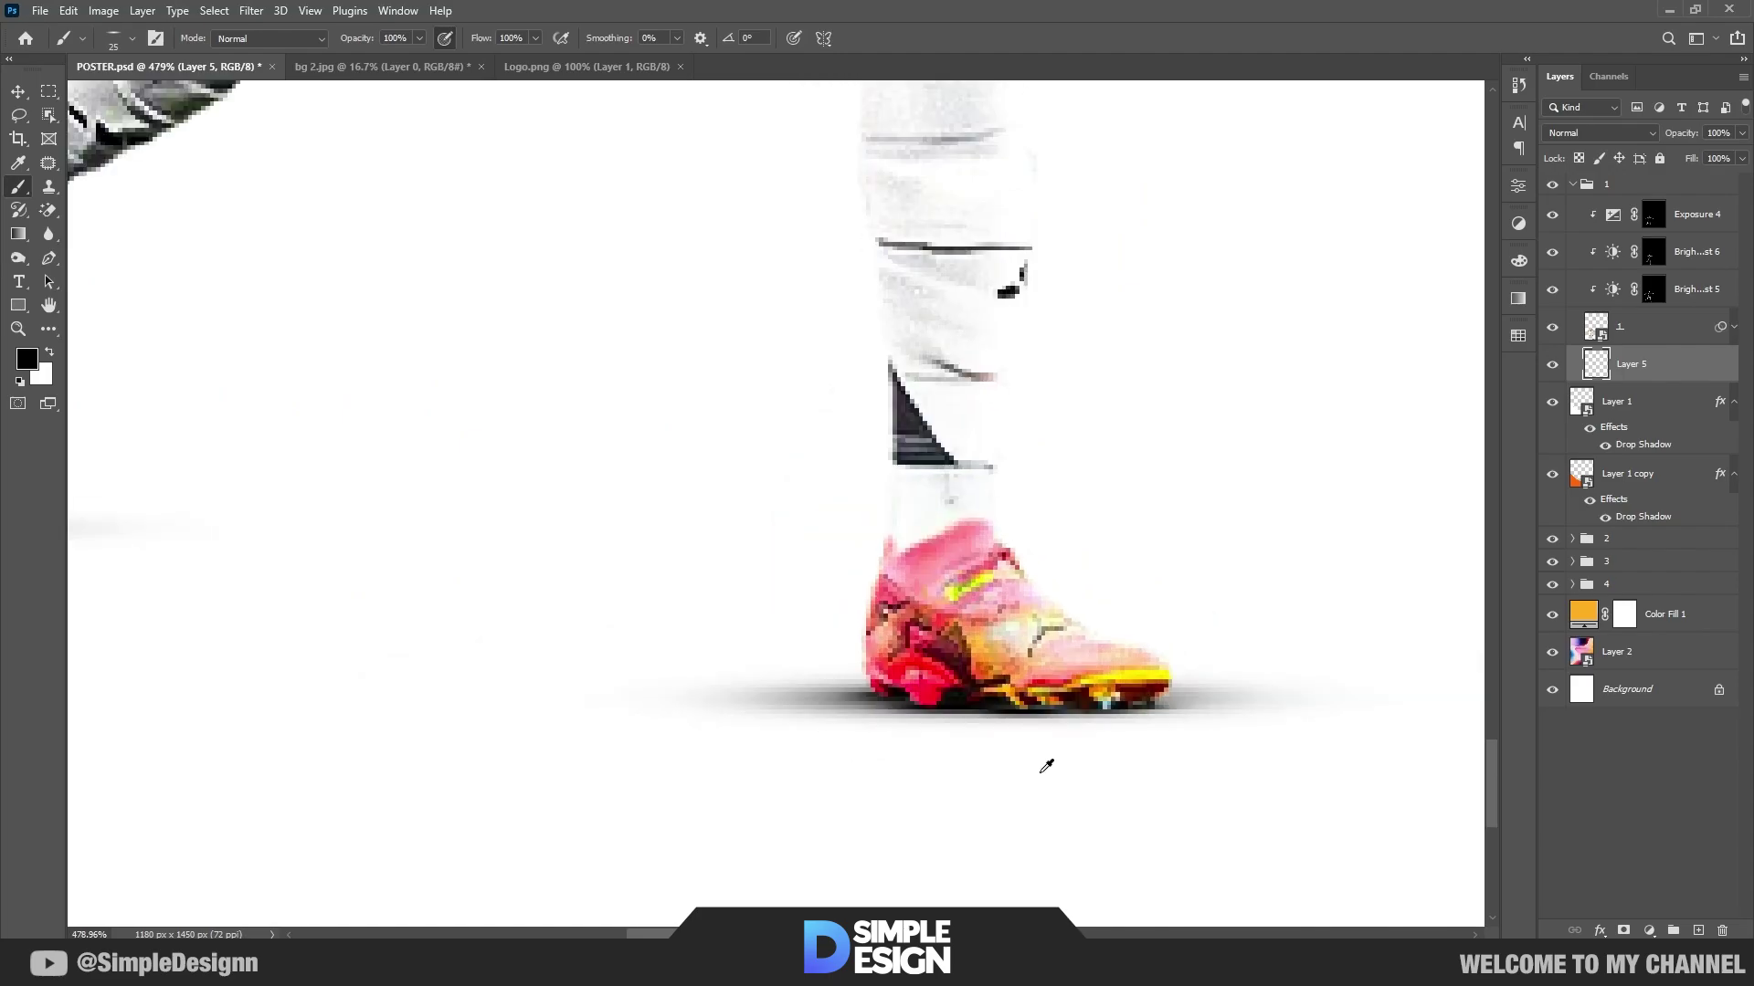
scroll(1047, 766, down, 3)
scroll(1047, 765, down, 2)
scroll(696, 723, up, 4)
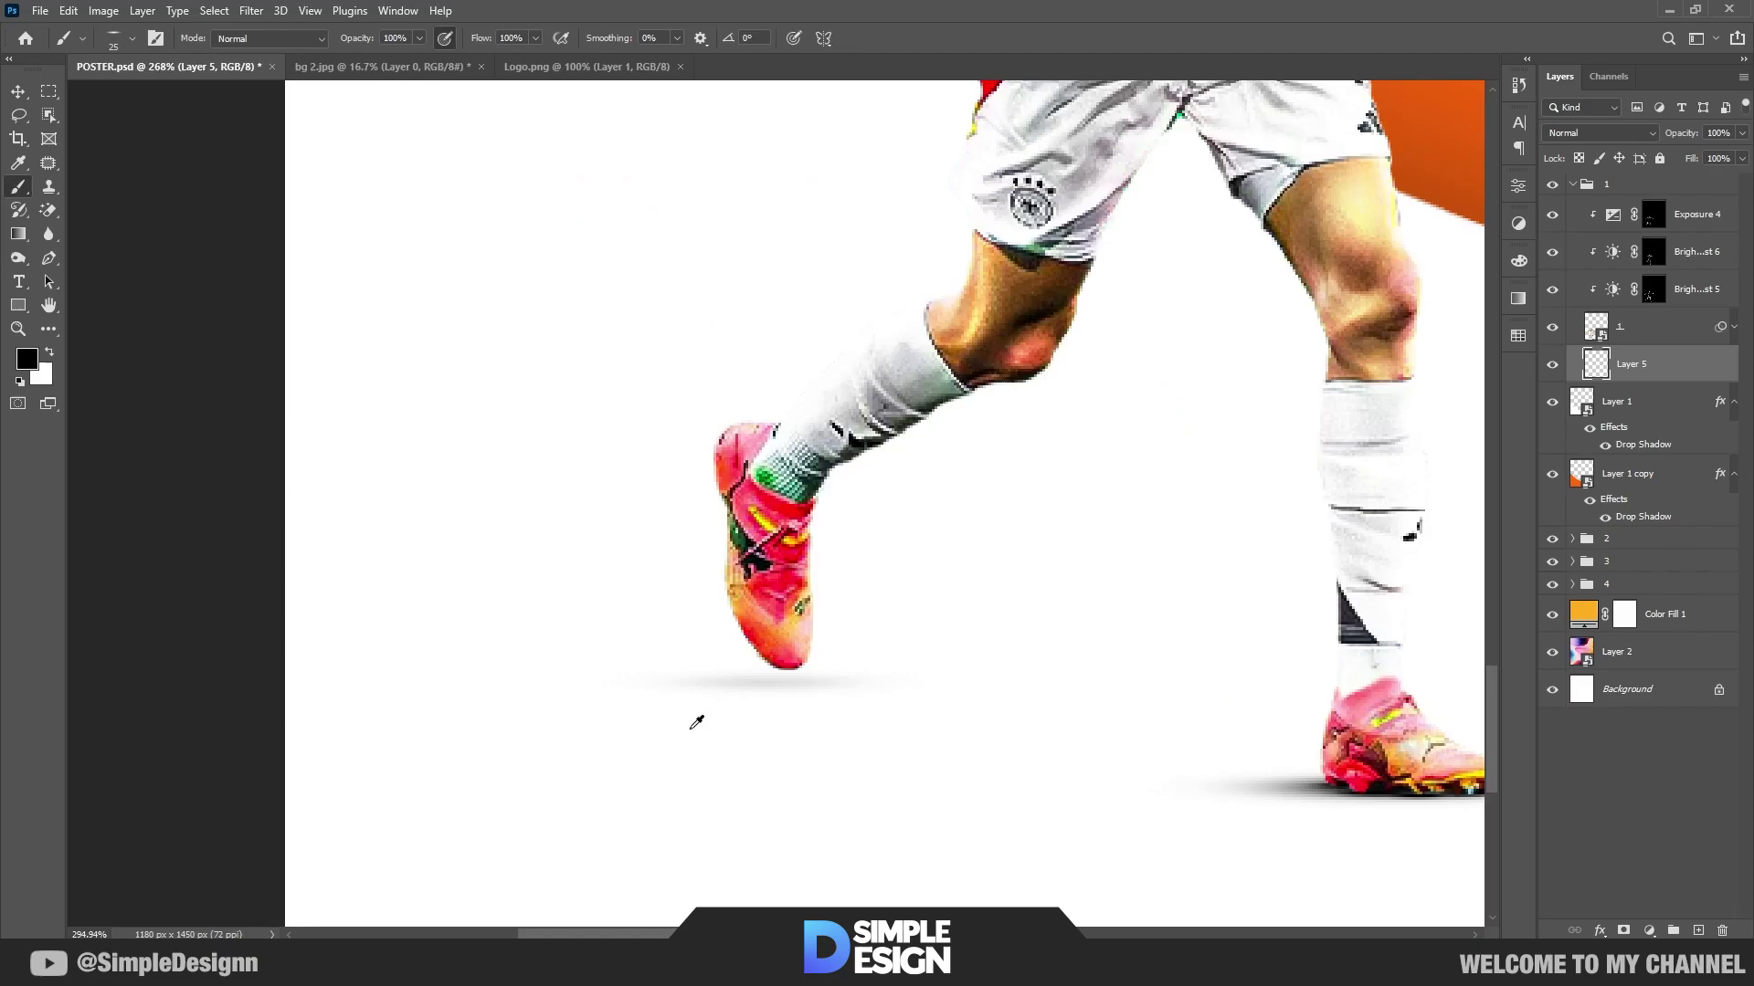
scroll(696, 722, up, 5)
drag(869, 670, 829, 646)
scroll(701, 795, down, 5)
scroll(642, 763, down, 2)
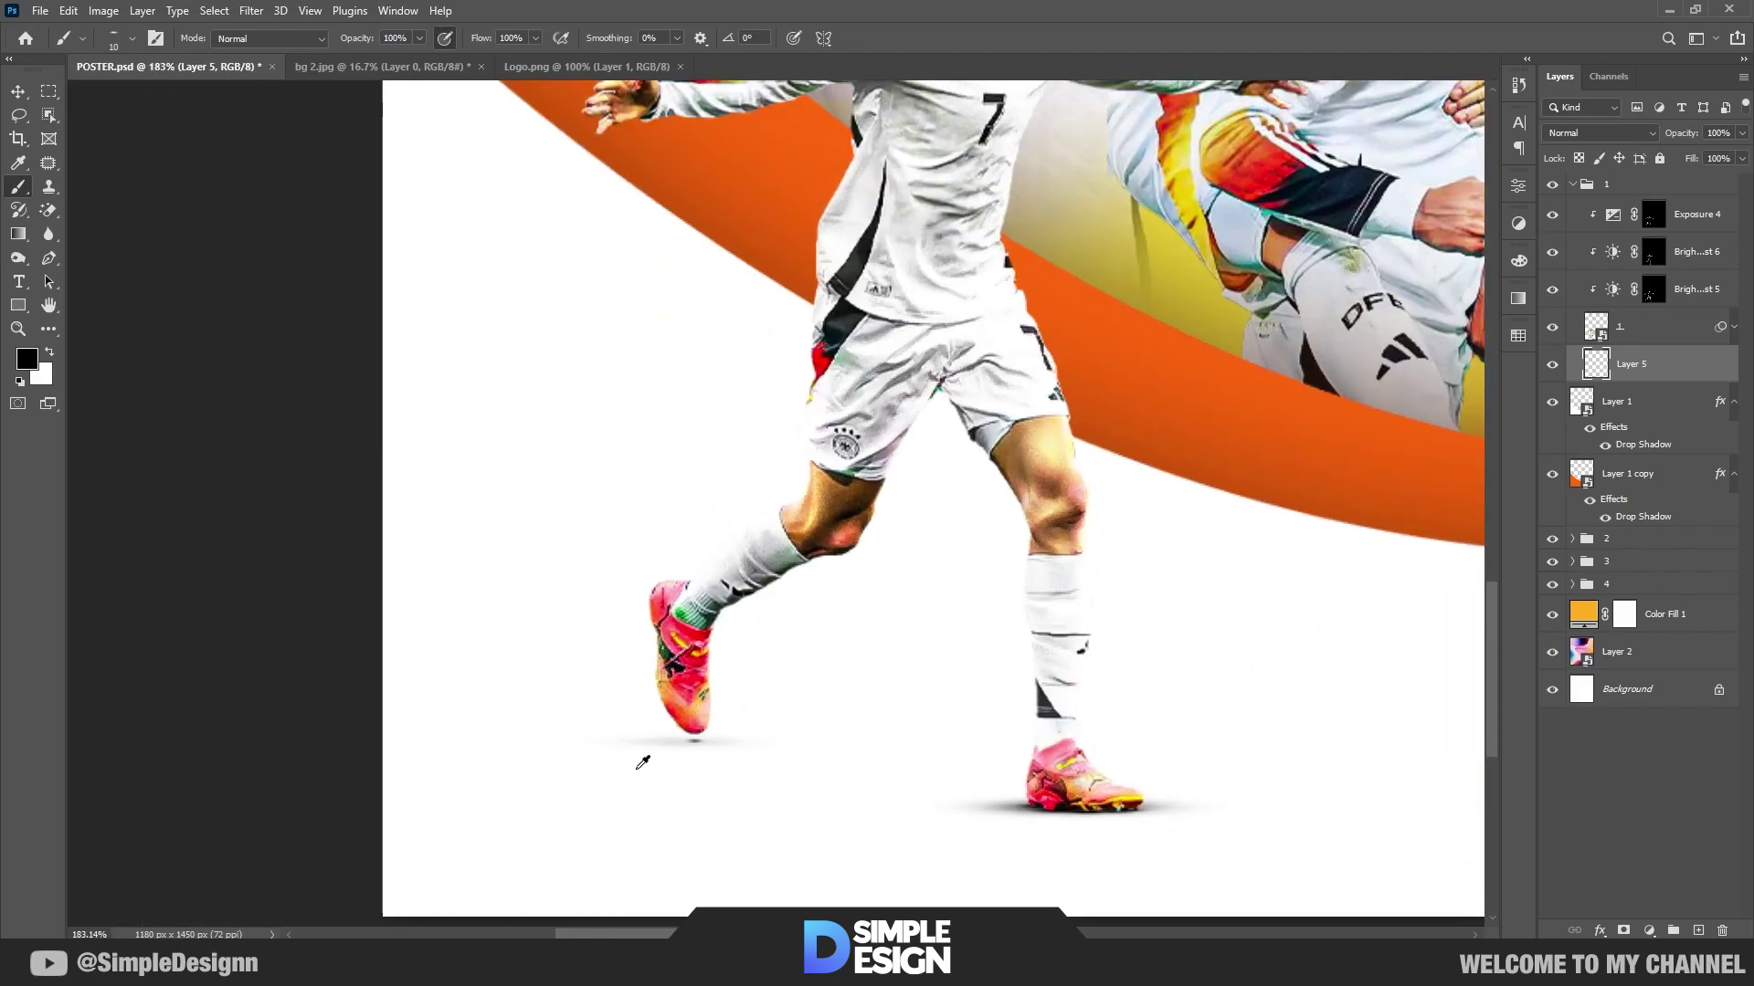
scroll(642, 762, down, 1)
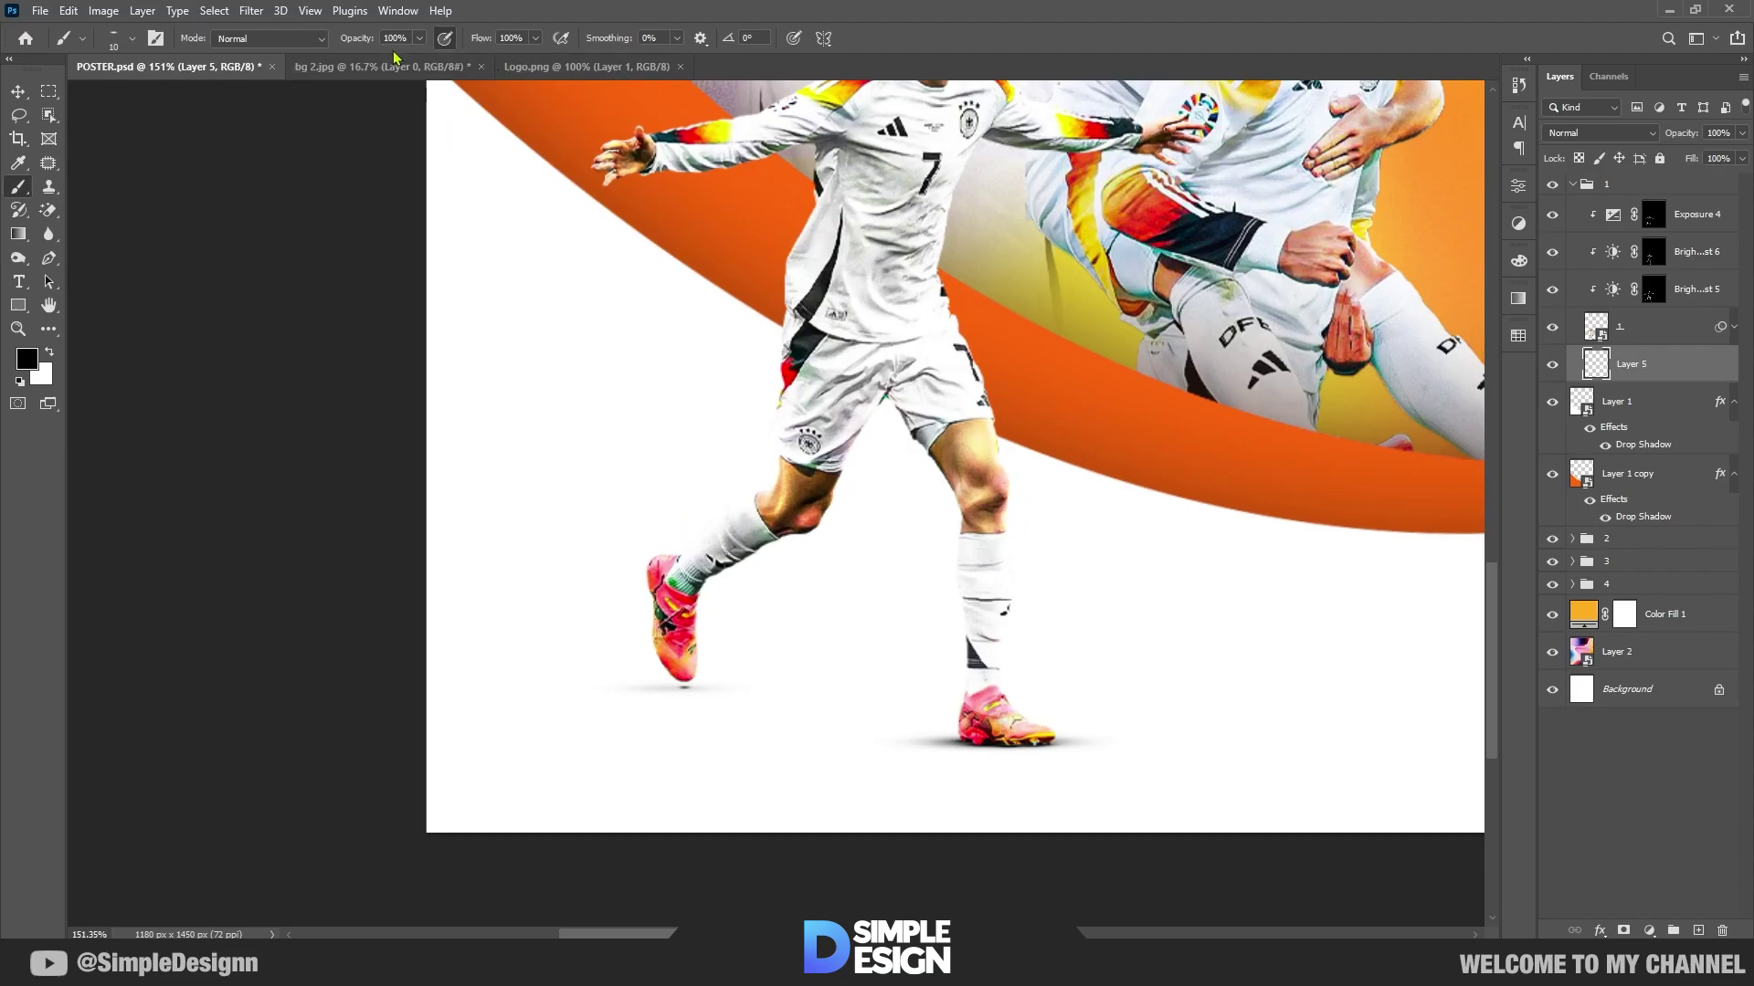
Step: Paint a soft shadow under the raised boot with a ~222 px brush, lowering flow from 45% to 31%
drag(484, 40, 434, 40)
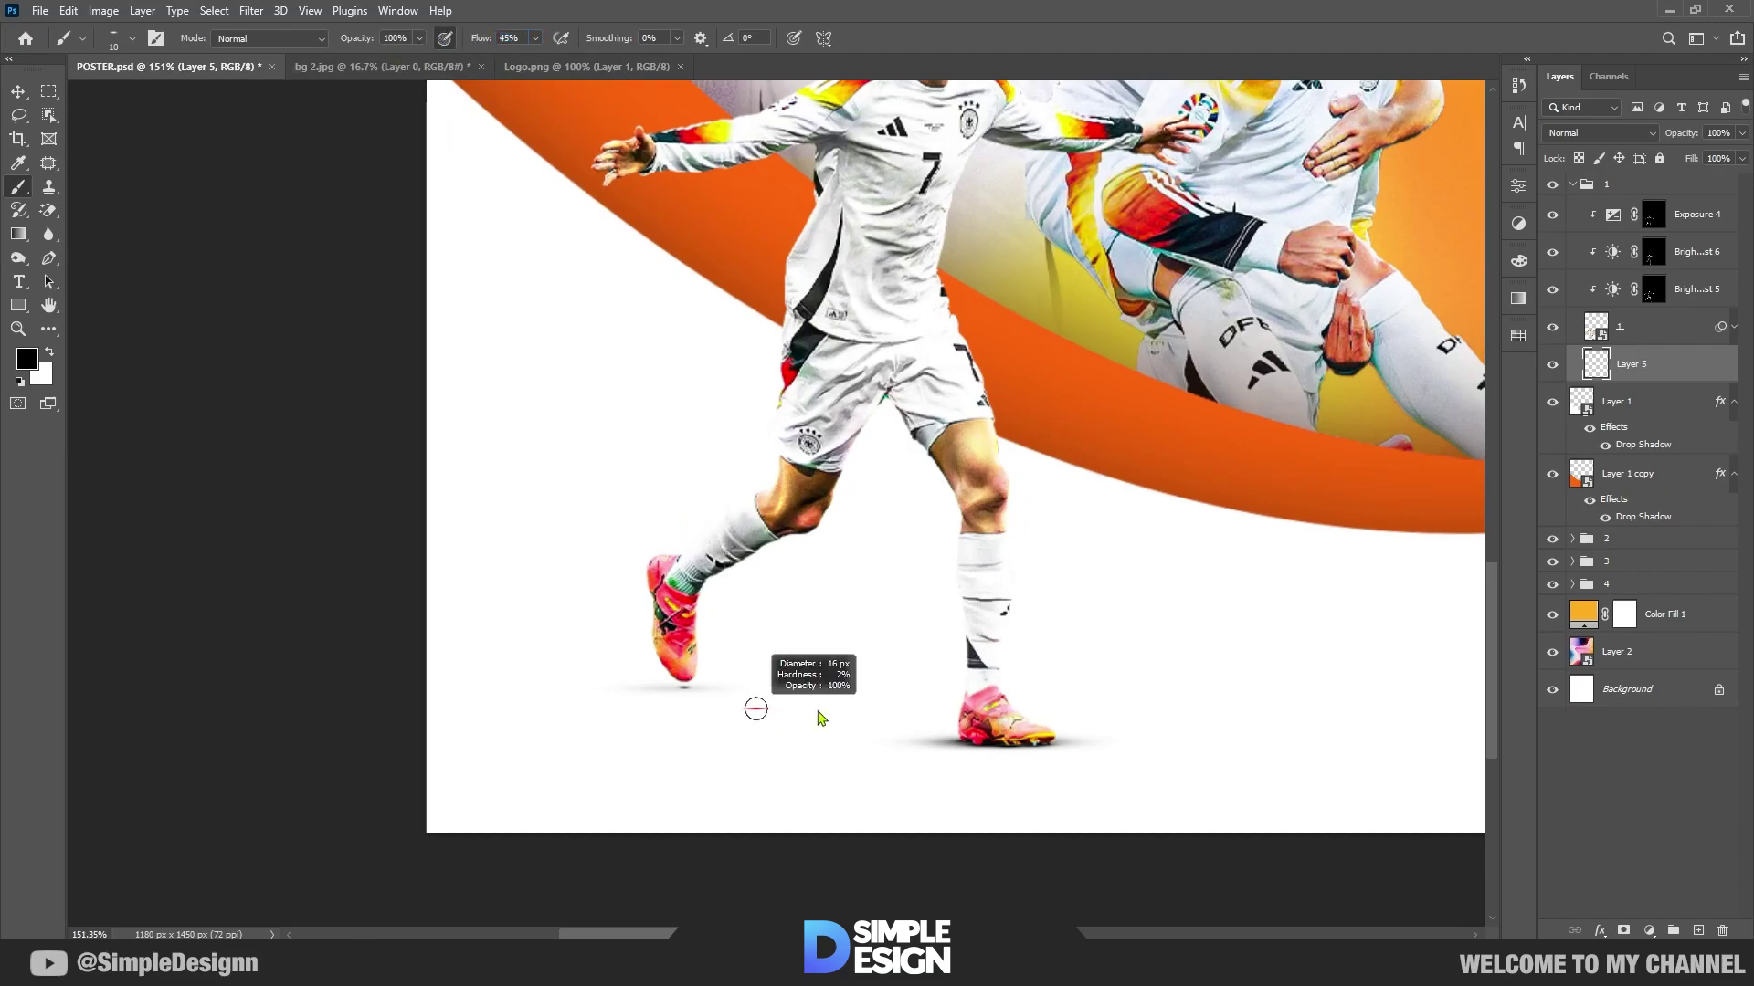
drag(756, 707, 868, 722)
click(675, 699)
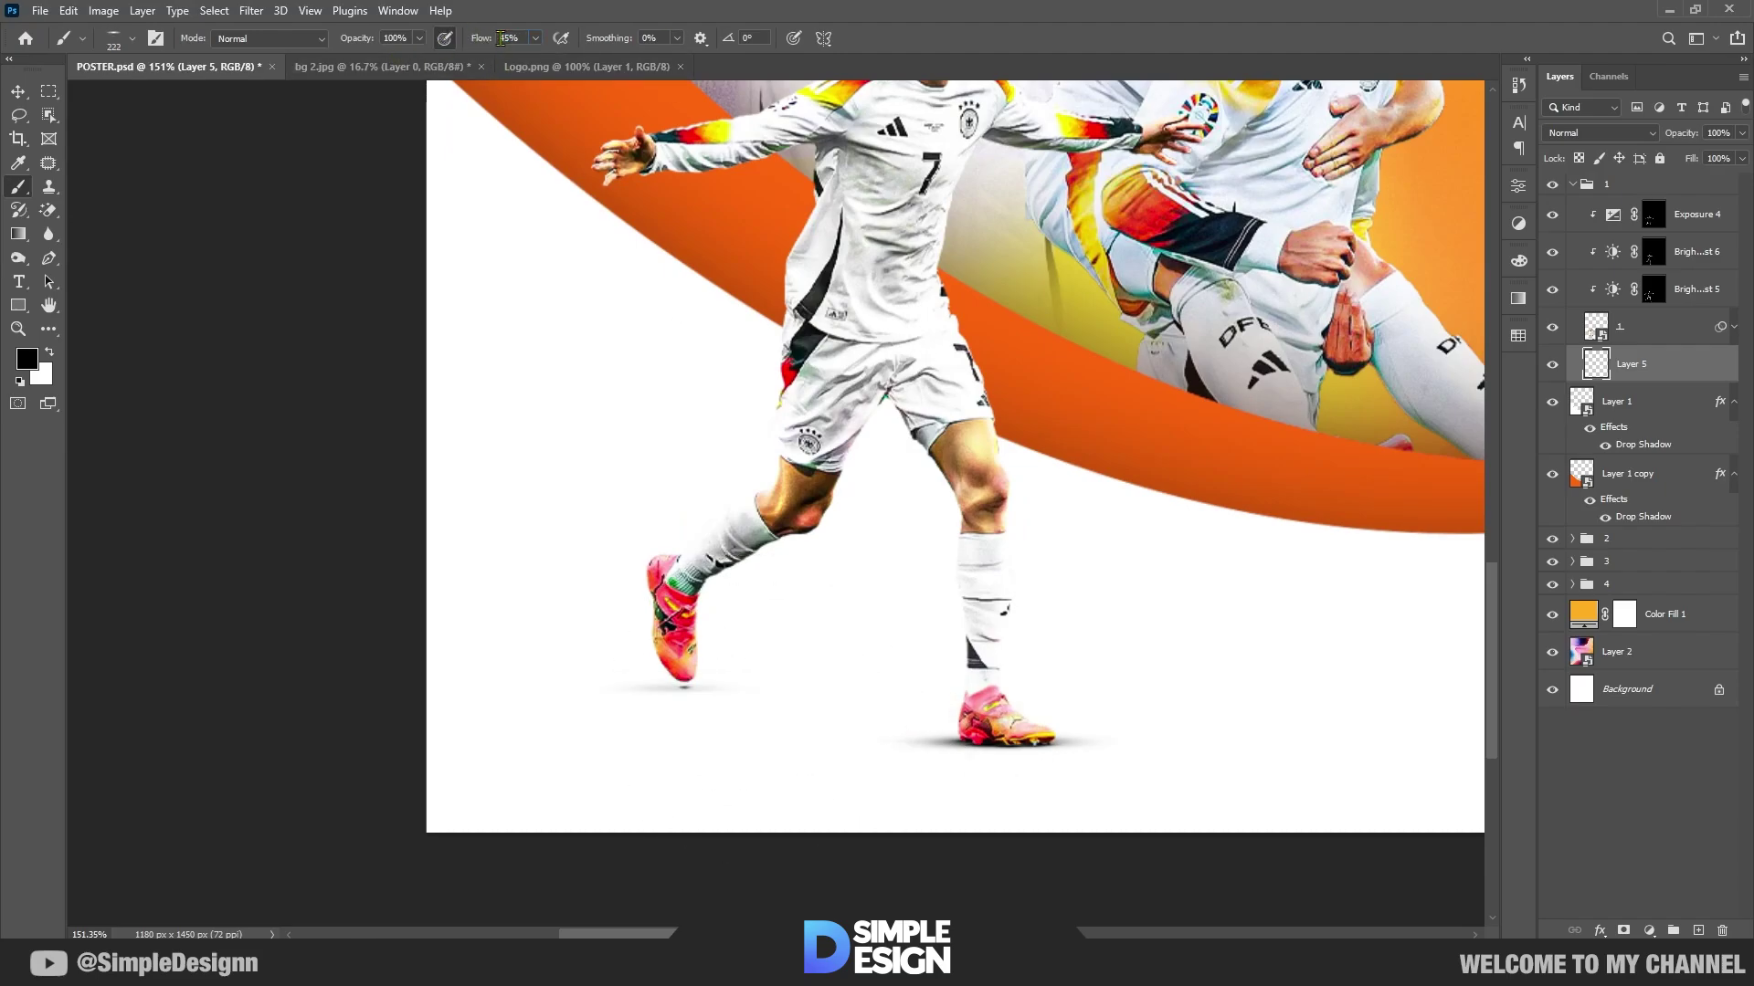
drag(482, 40, 451, 42)
drag(639, 689, 627, 690)
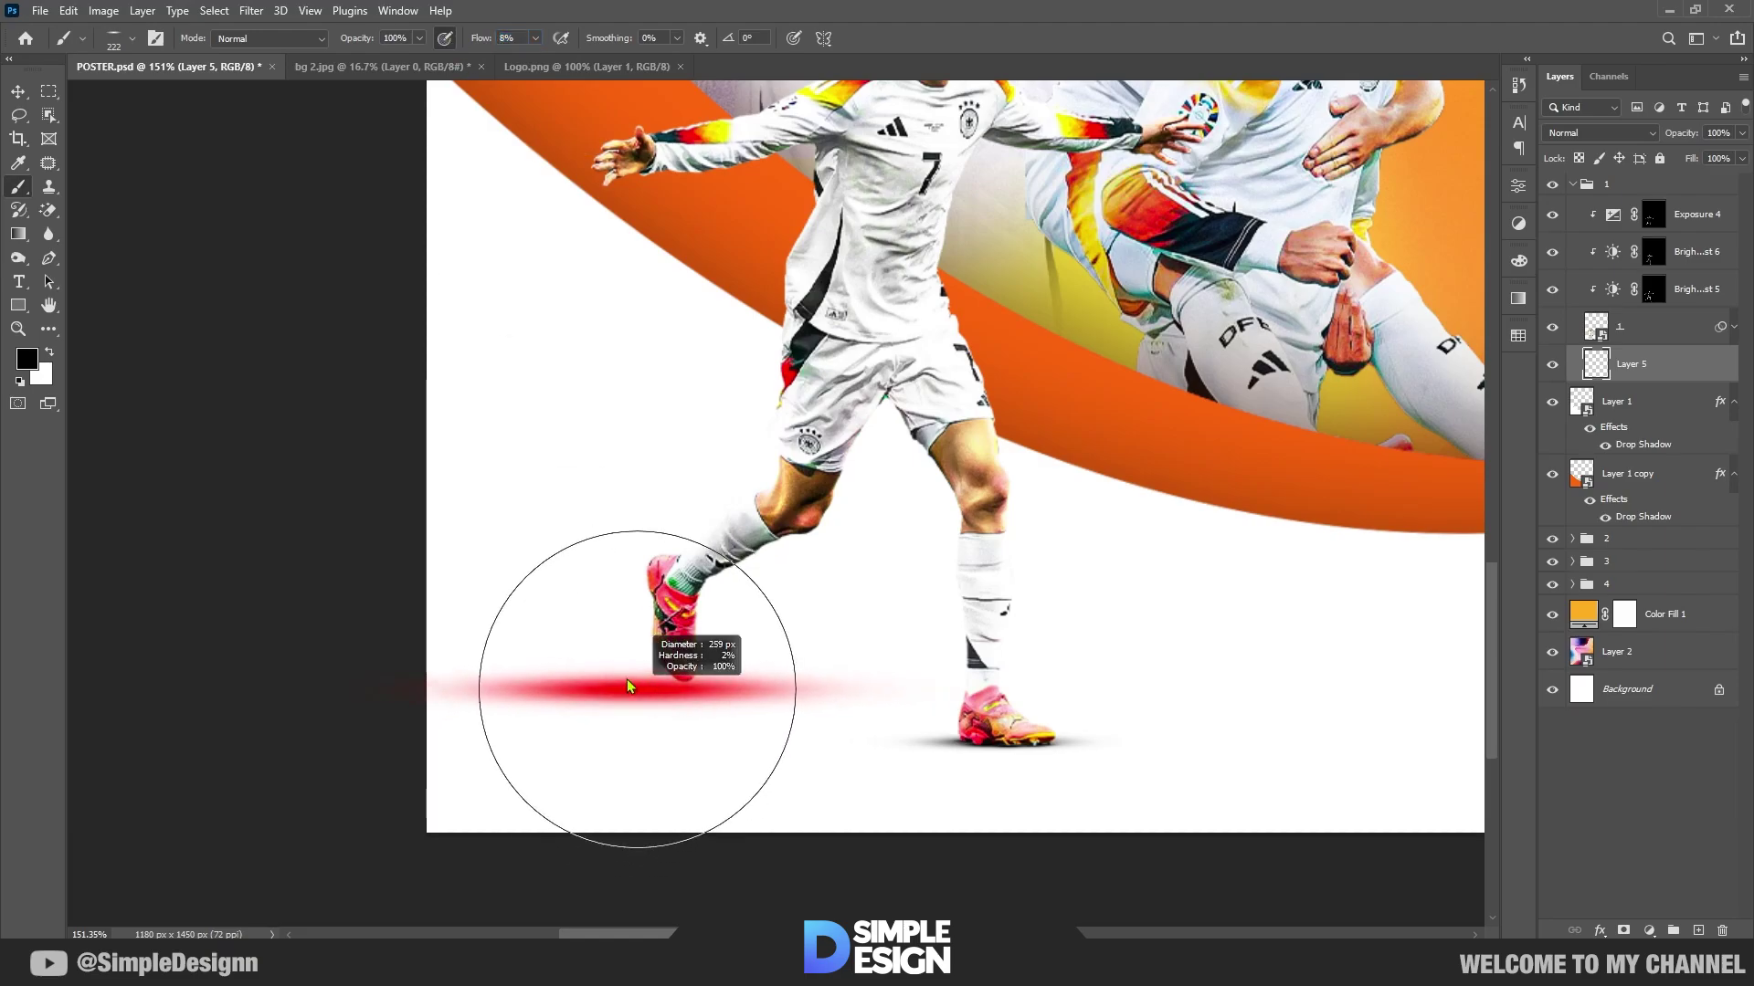
Step: Resize the brush to spread soft grey shadow below the right and left shoes
drag(1005, 748, 1135, 756)
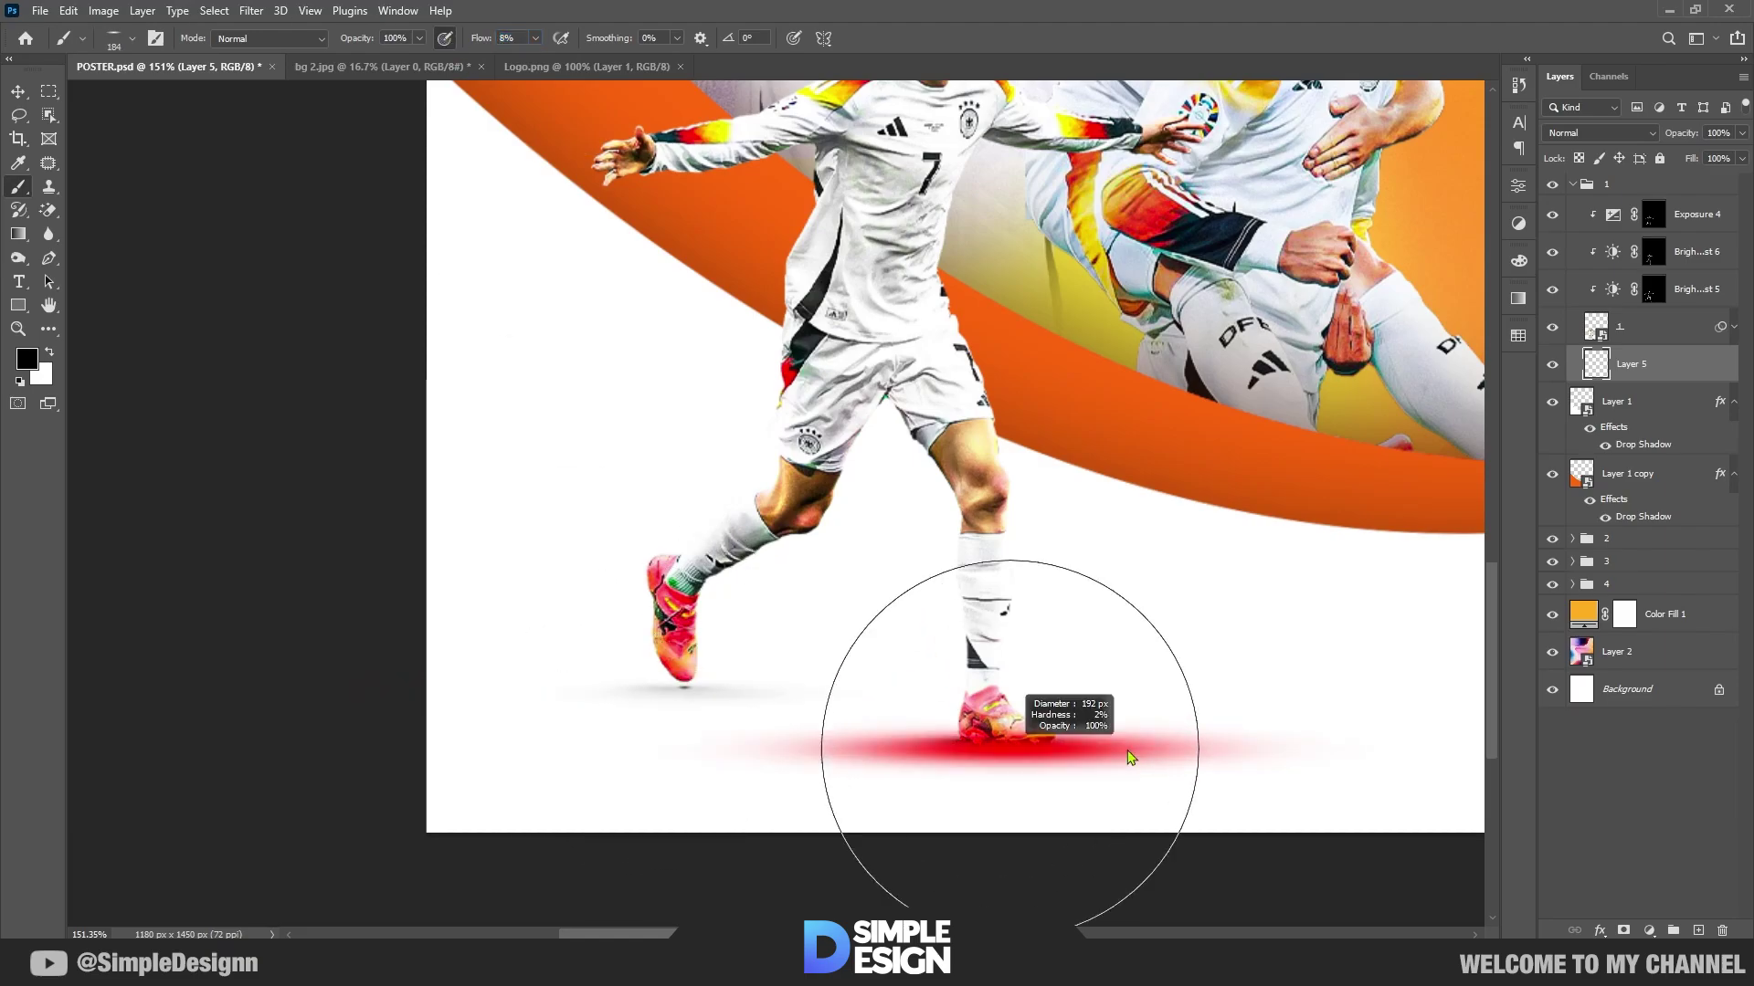
scroll(986, 785, down, 3)
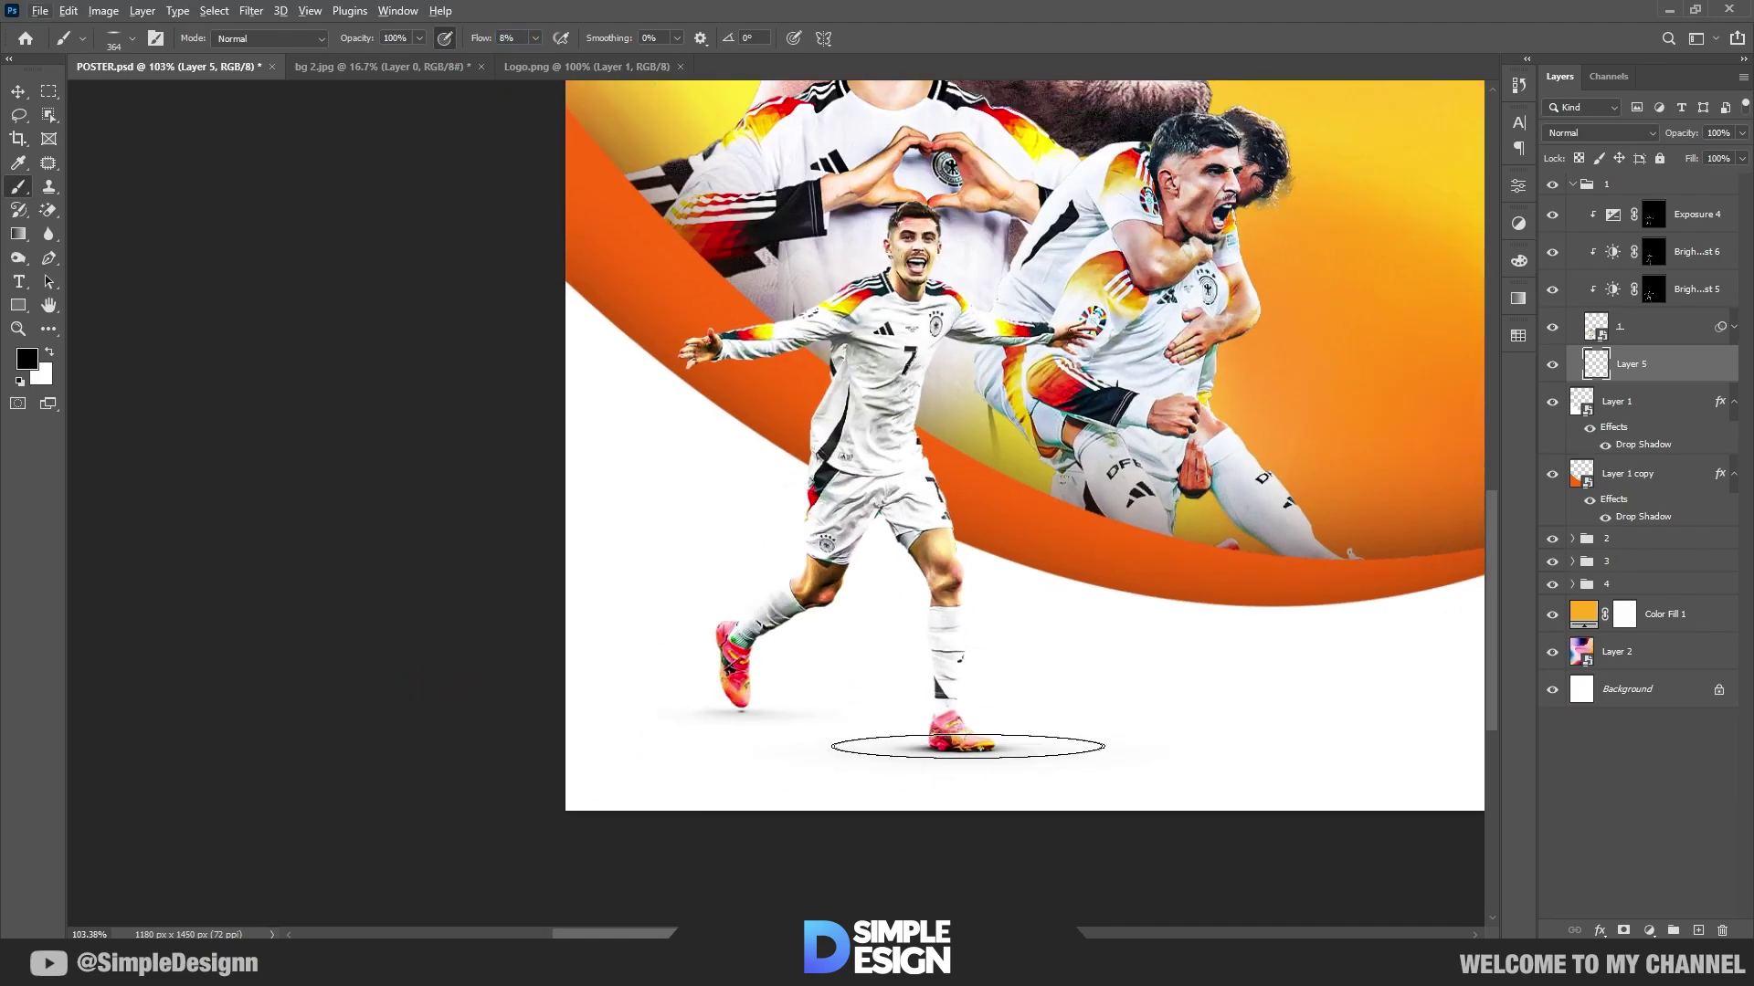
scroll(1070, 850, down, 2)
drag(895, 747, 968, 735)
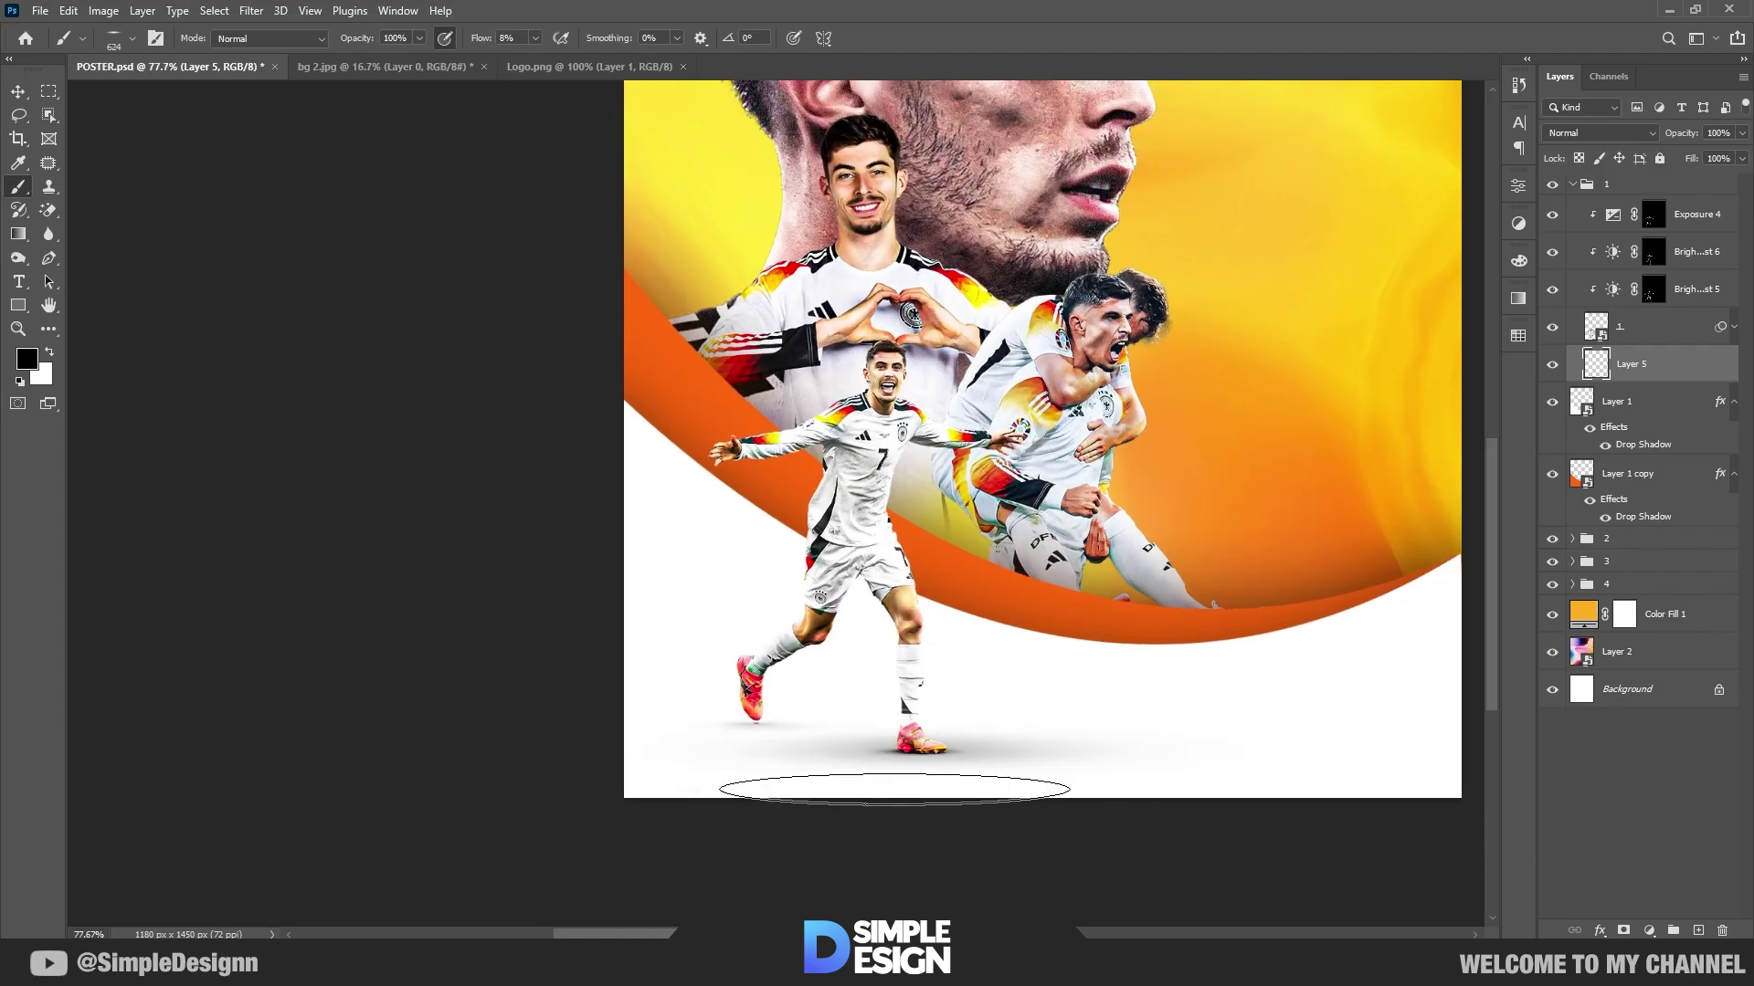
drag(855, 748, 713, 726)
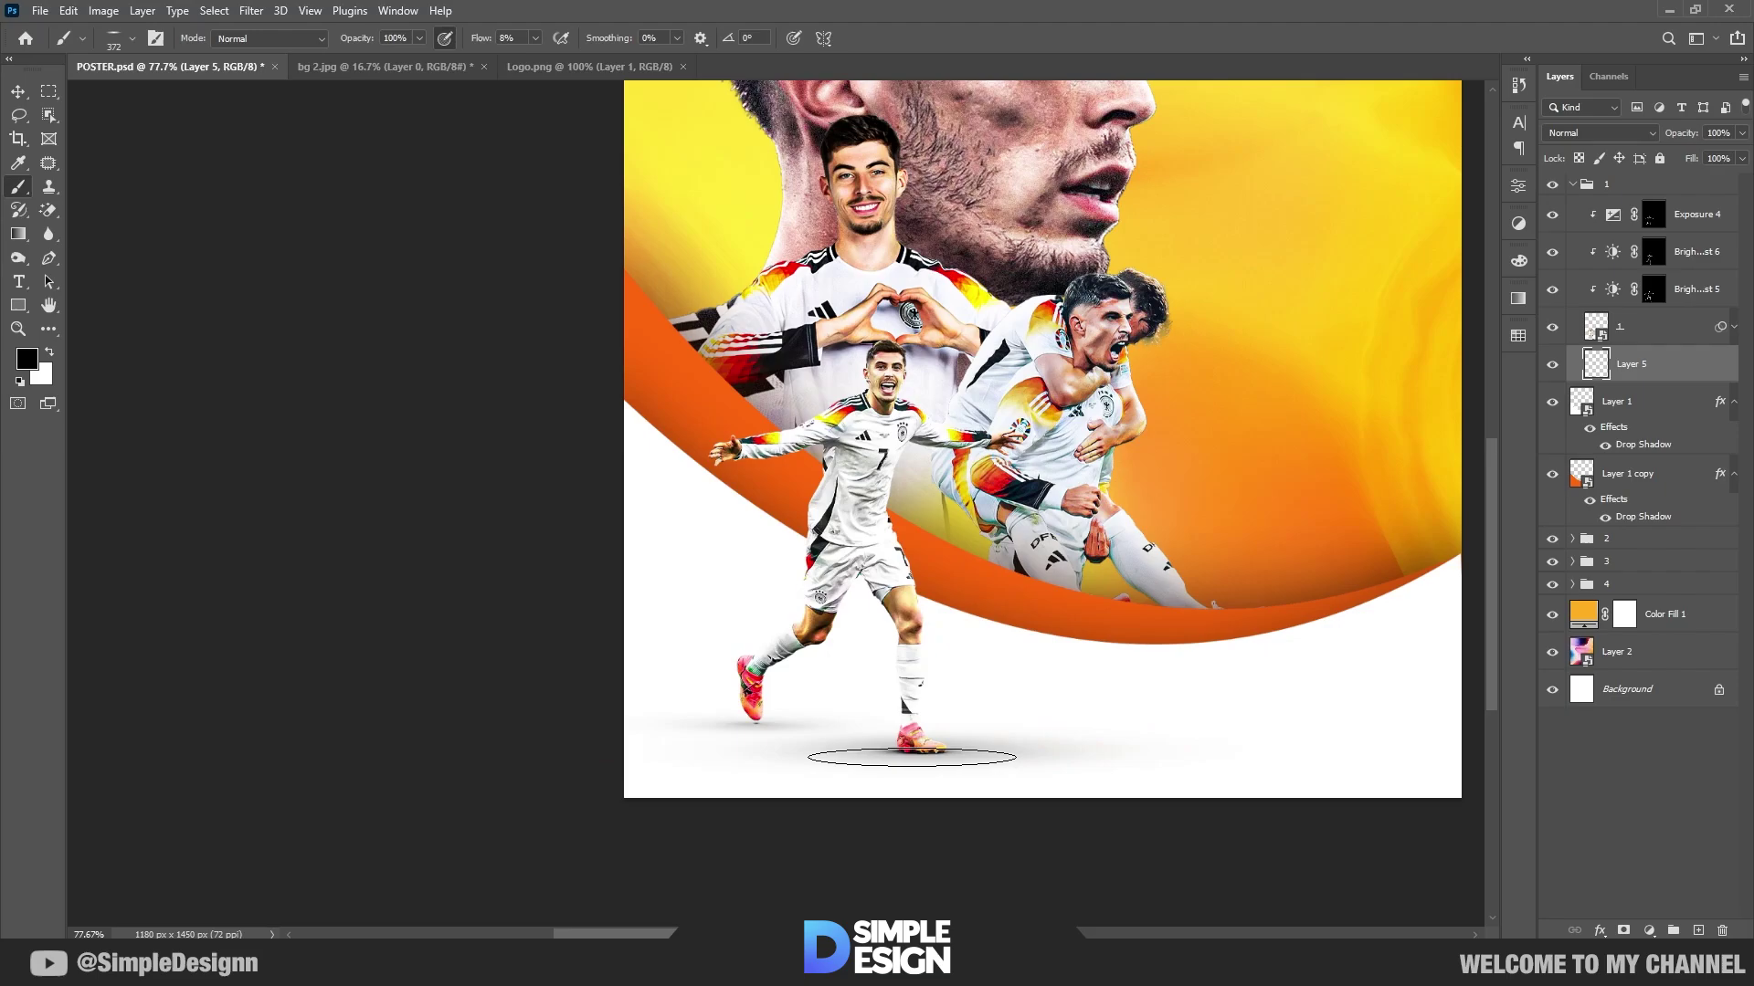
scroll(1169, 795, down, 2)
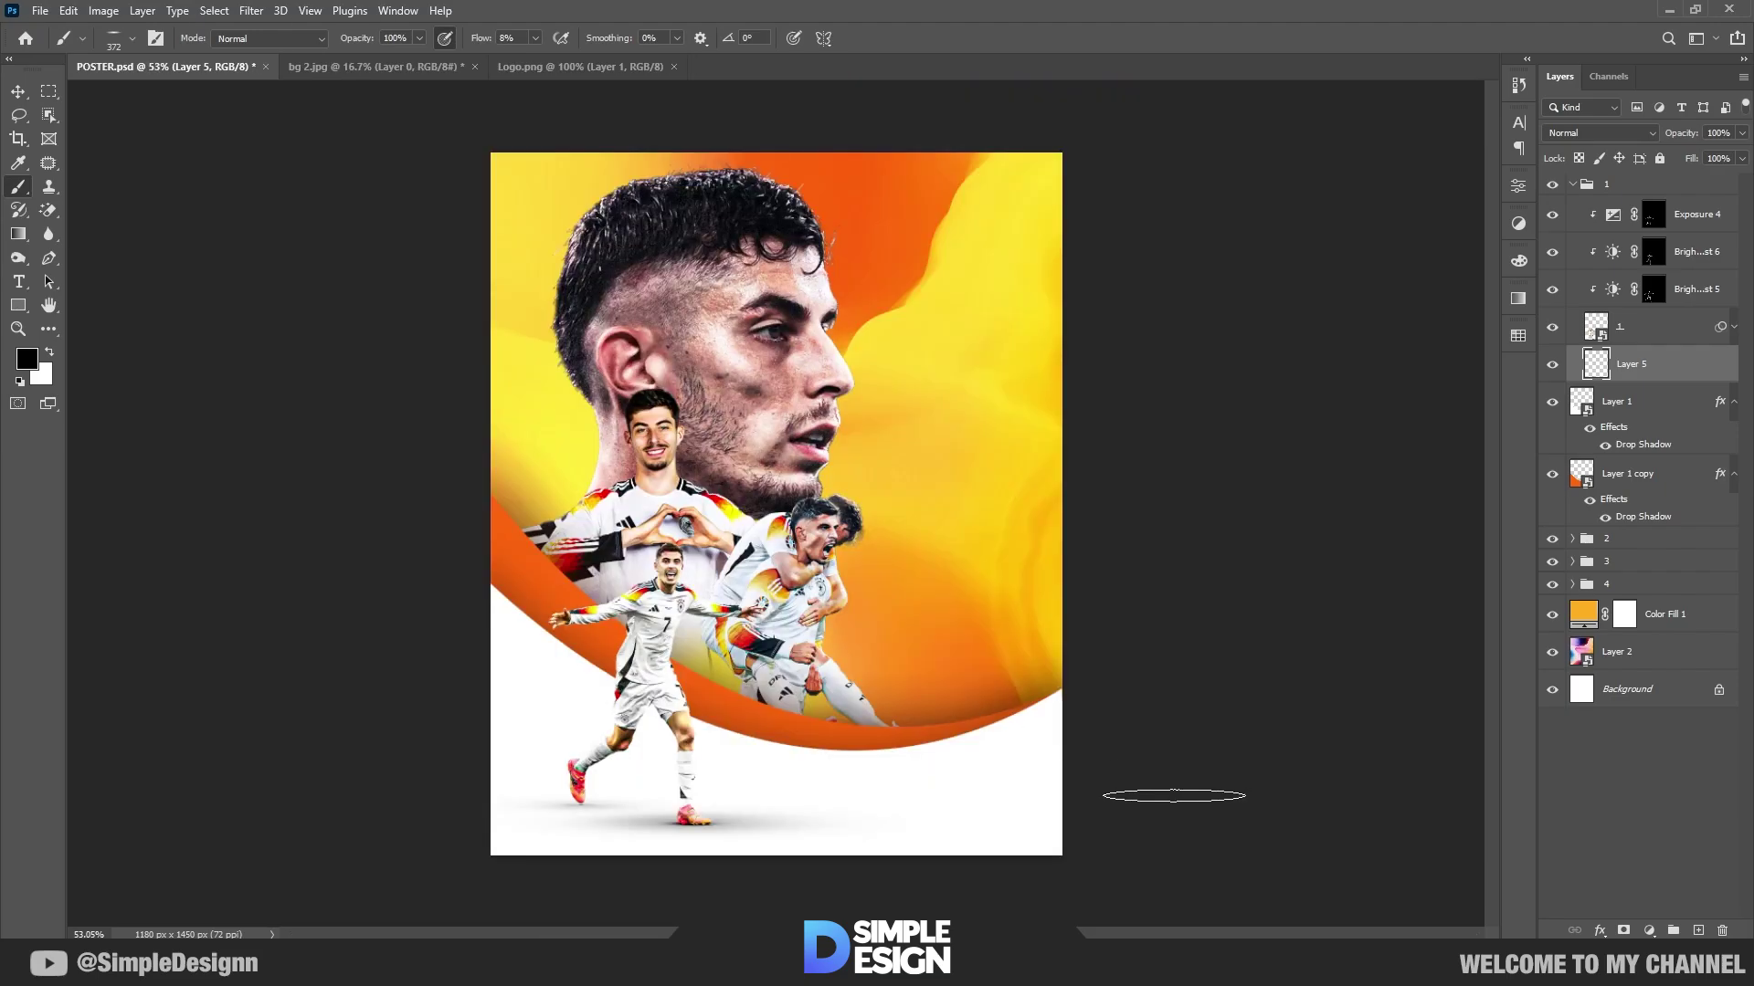
scroll(512, 813, up, 3)
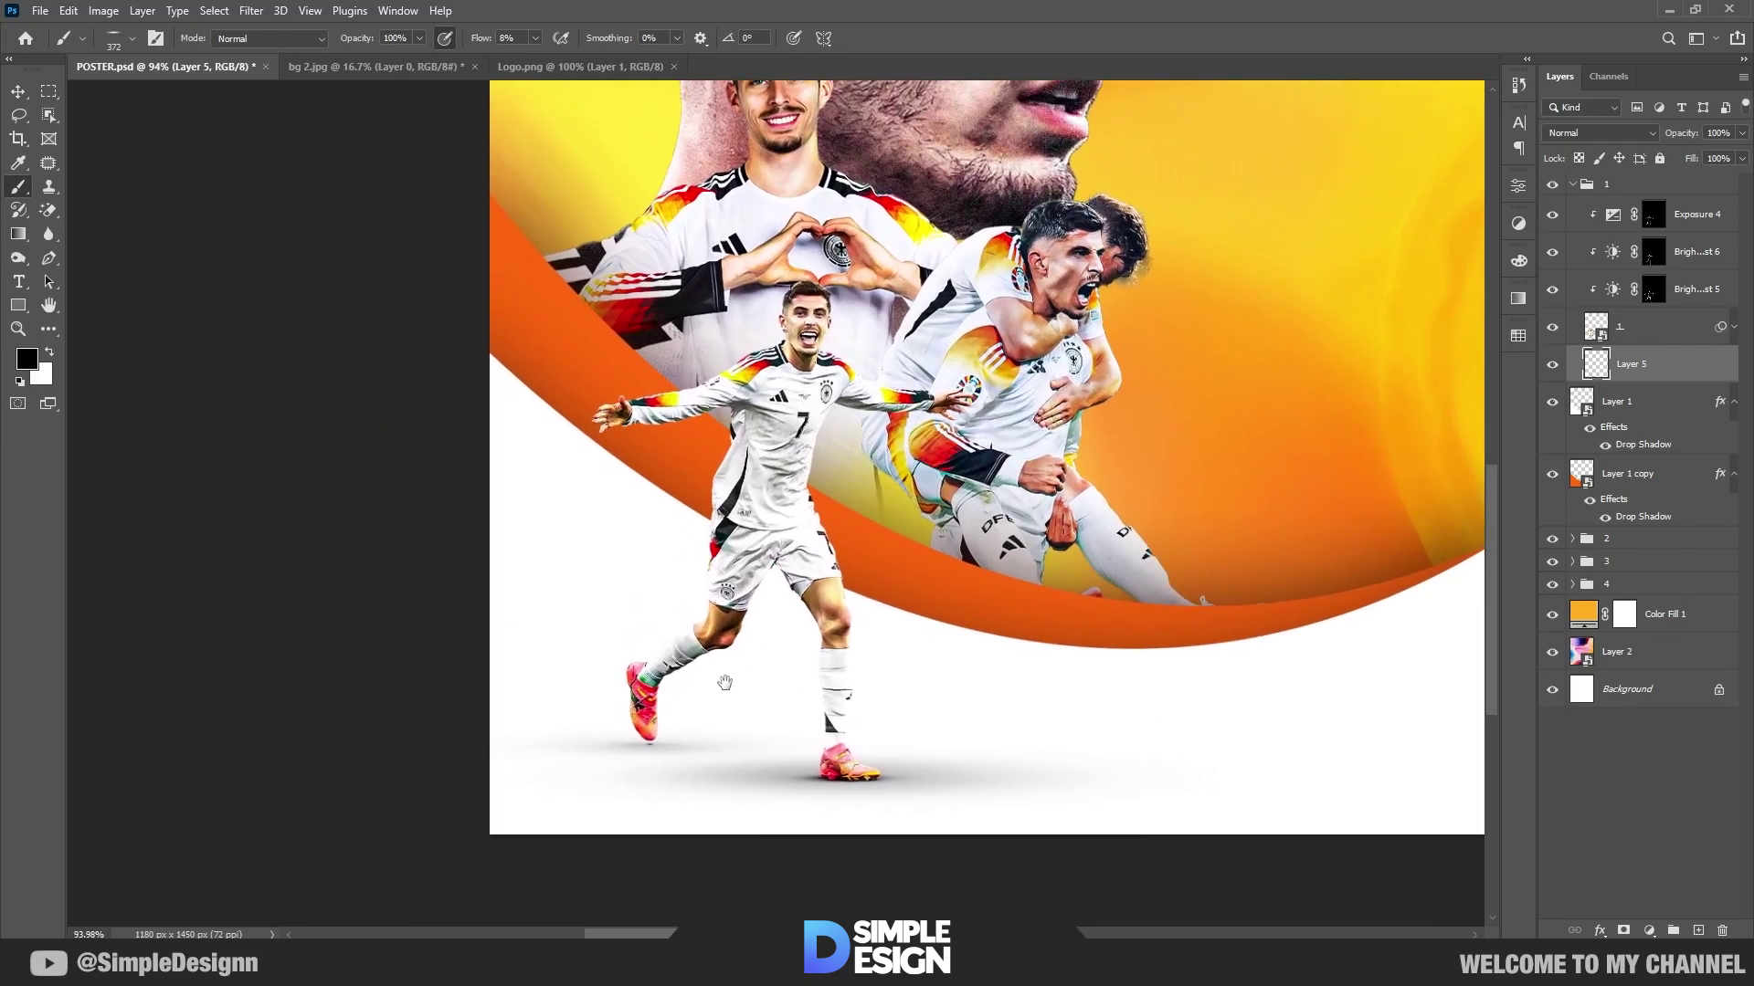
drag(723, 763, 650, 753)
scroll(731, 768, down, 1)
scroll(968, 663, down, 1)
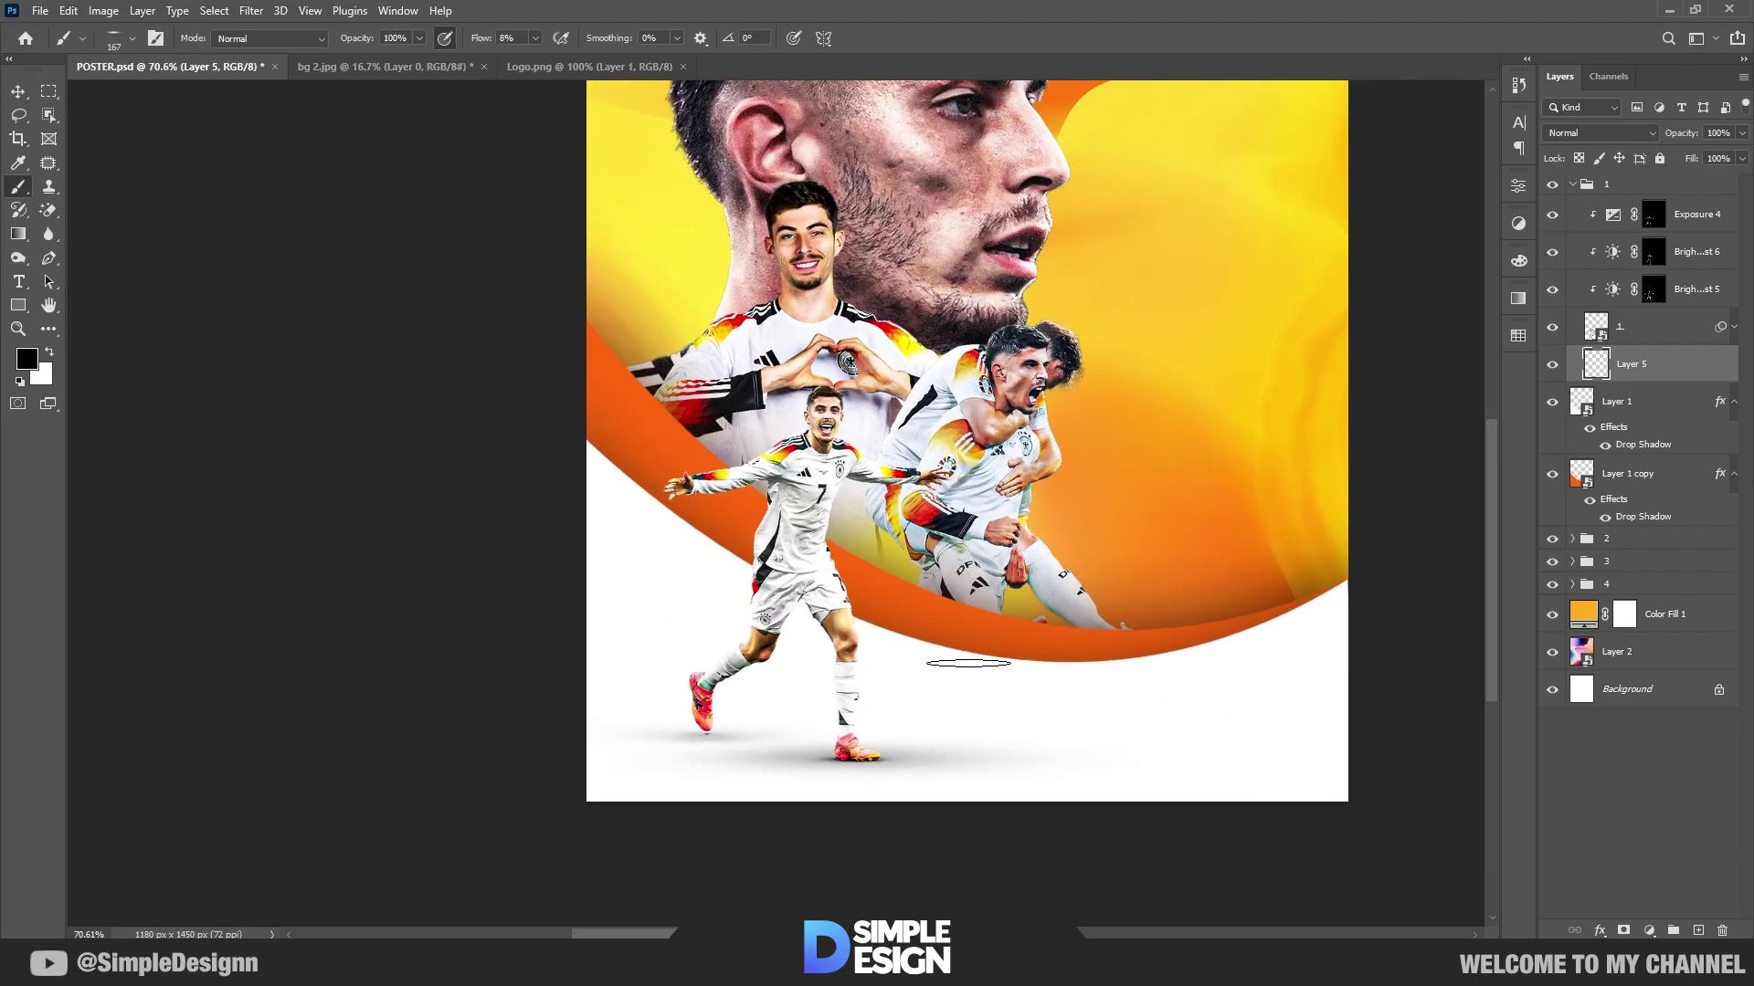
scroll(914, 630, down, 1)
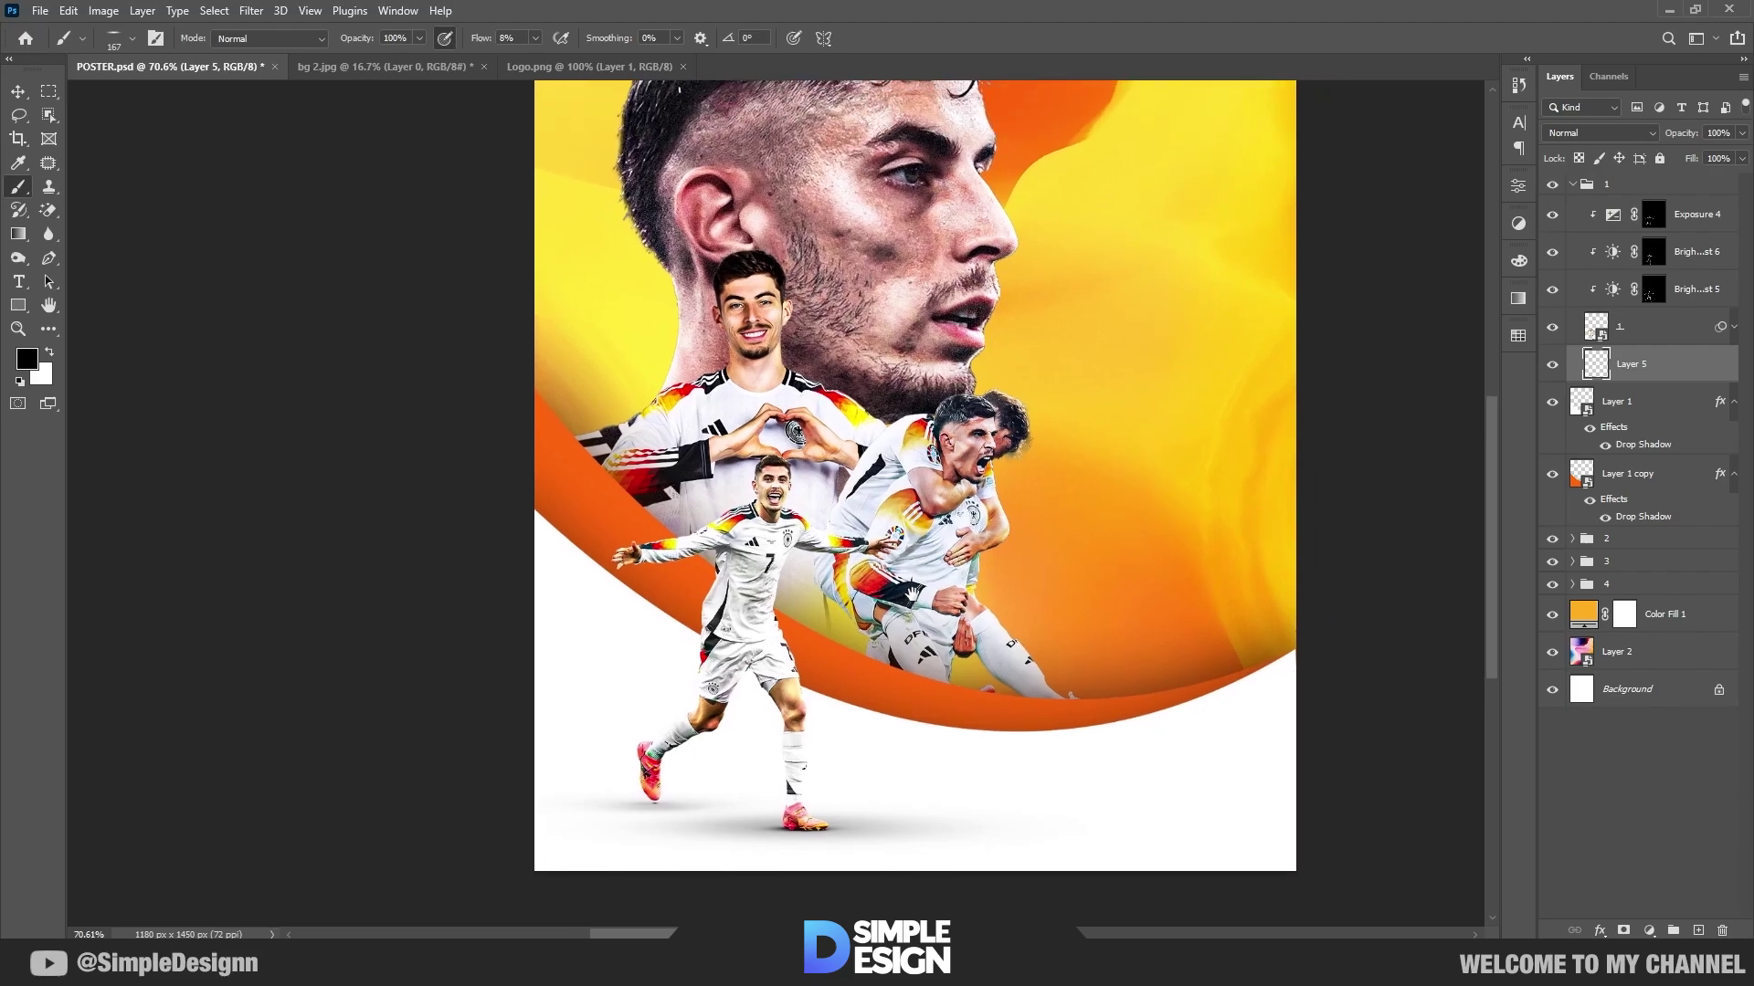
scroll(899, 595, down, 1)
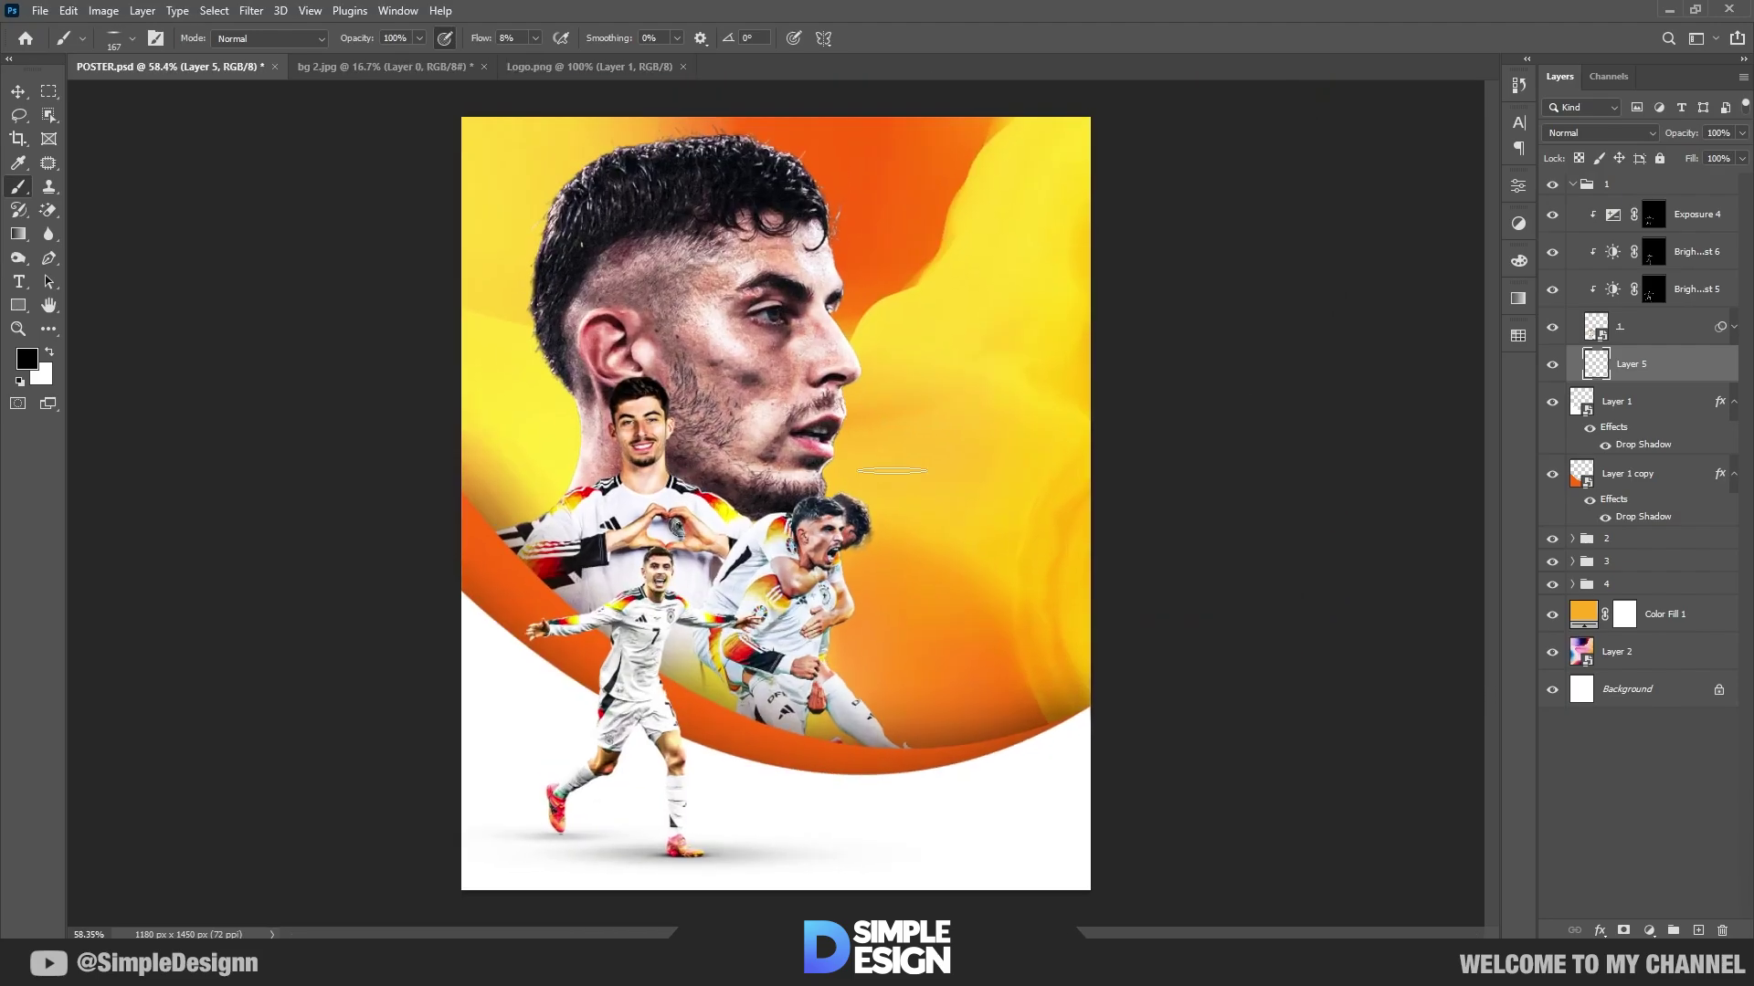
Step: Collapse group 1 and the fx lists of Layer 1 and Layer 1 copy, then select group 2
click(1574, 185)
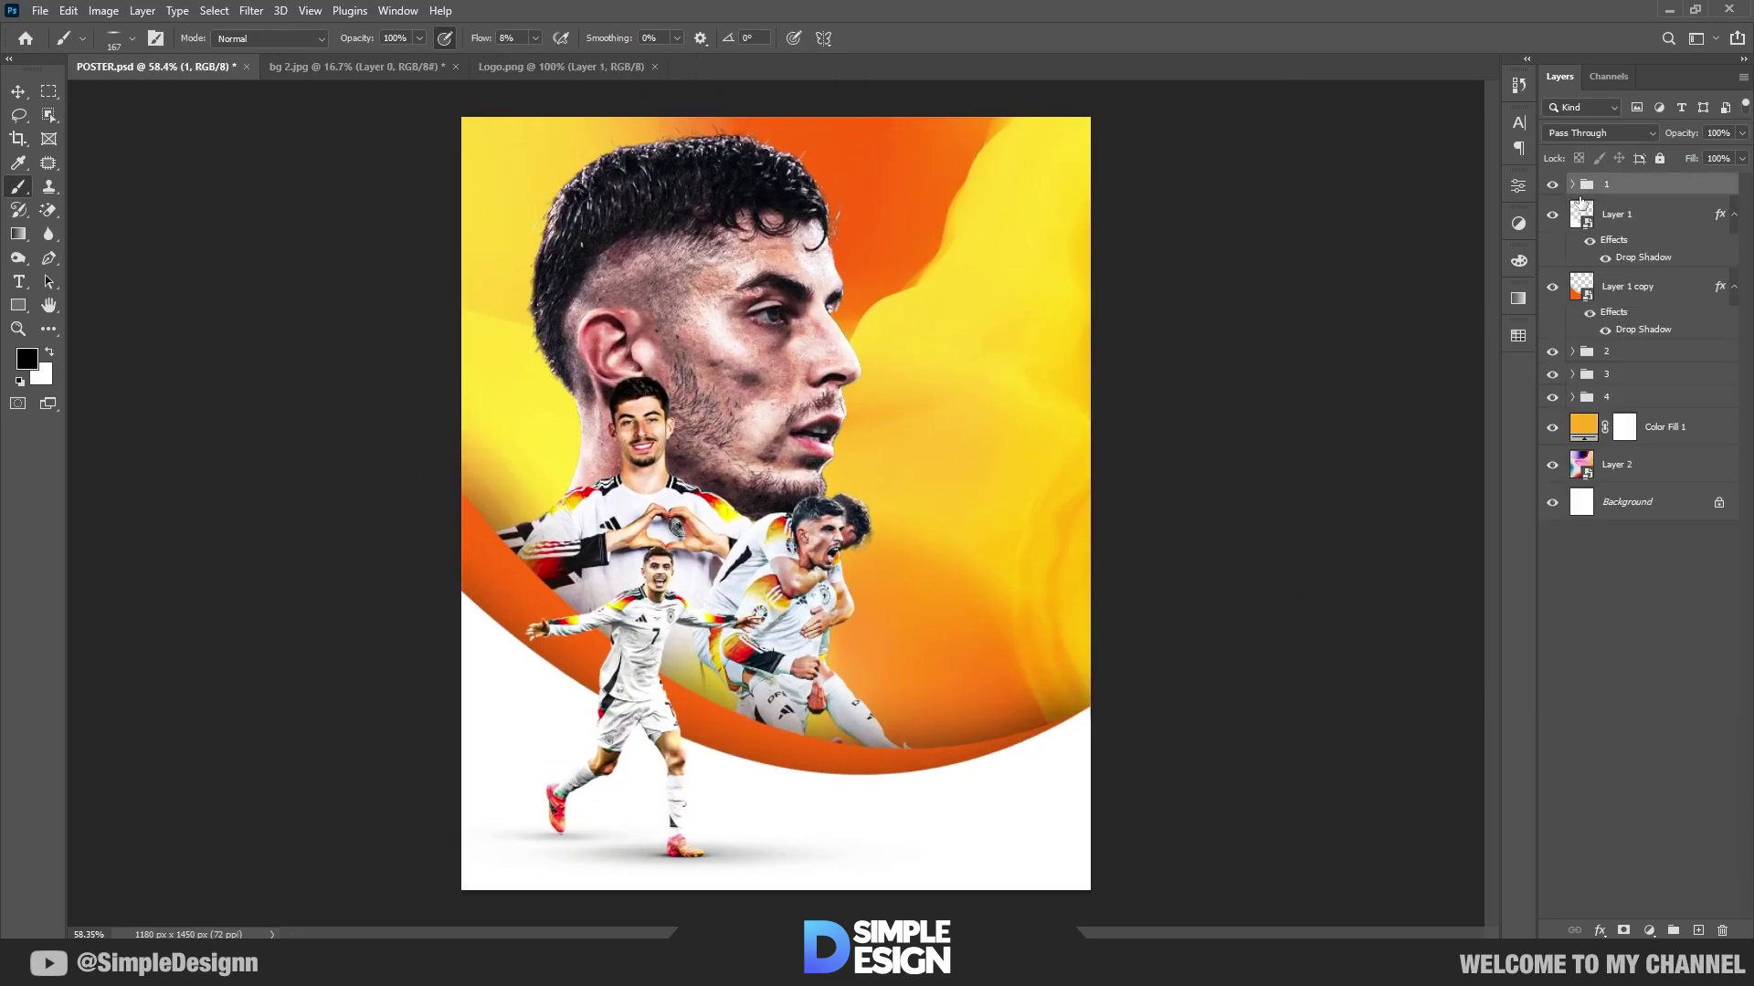
click(1734, 218)
click(1734, 254)
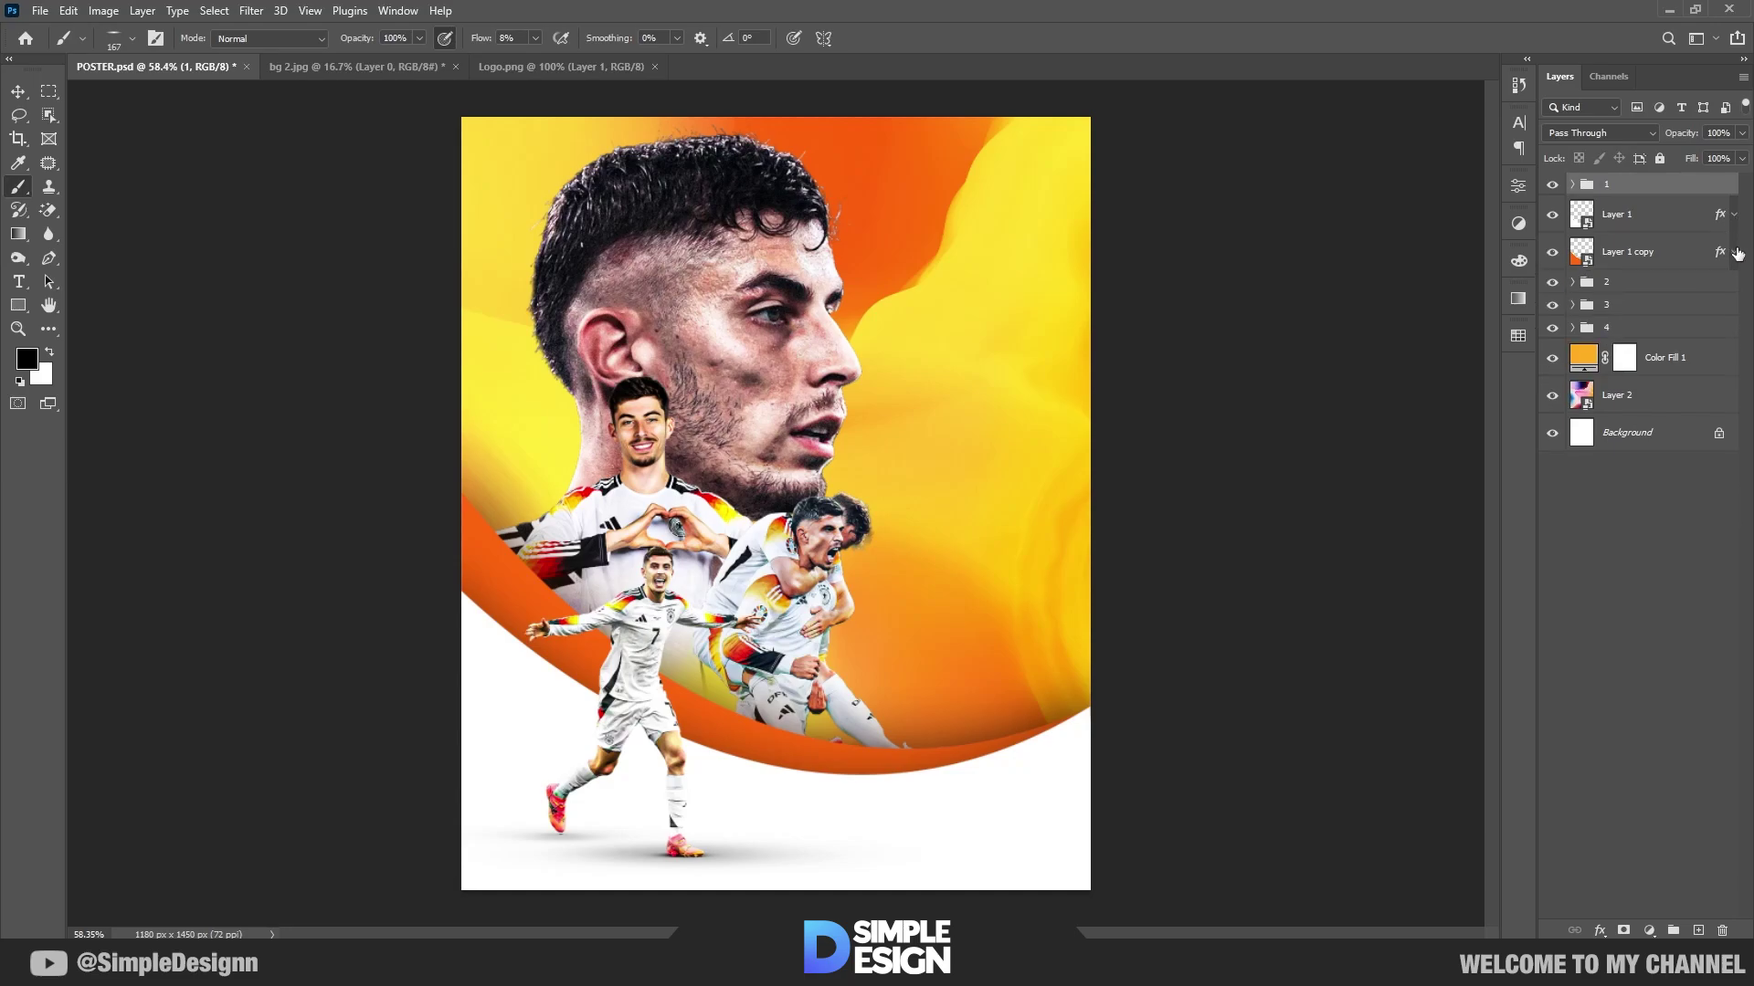
click(1676, 286)
scroll(849, 333, up, 2)
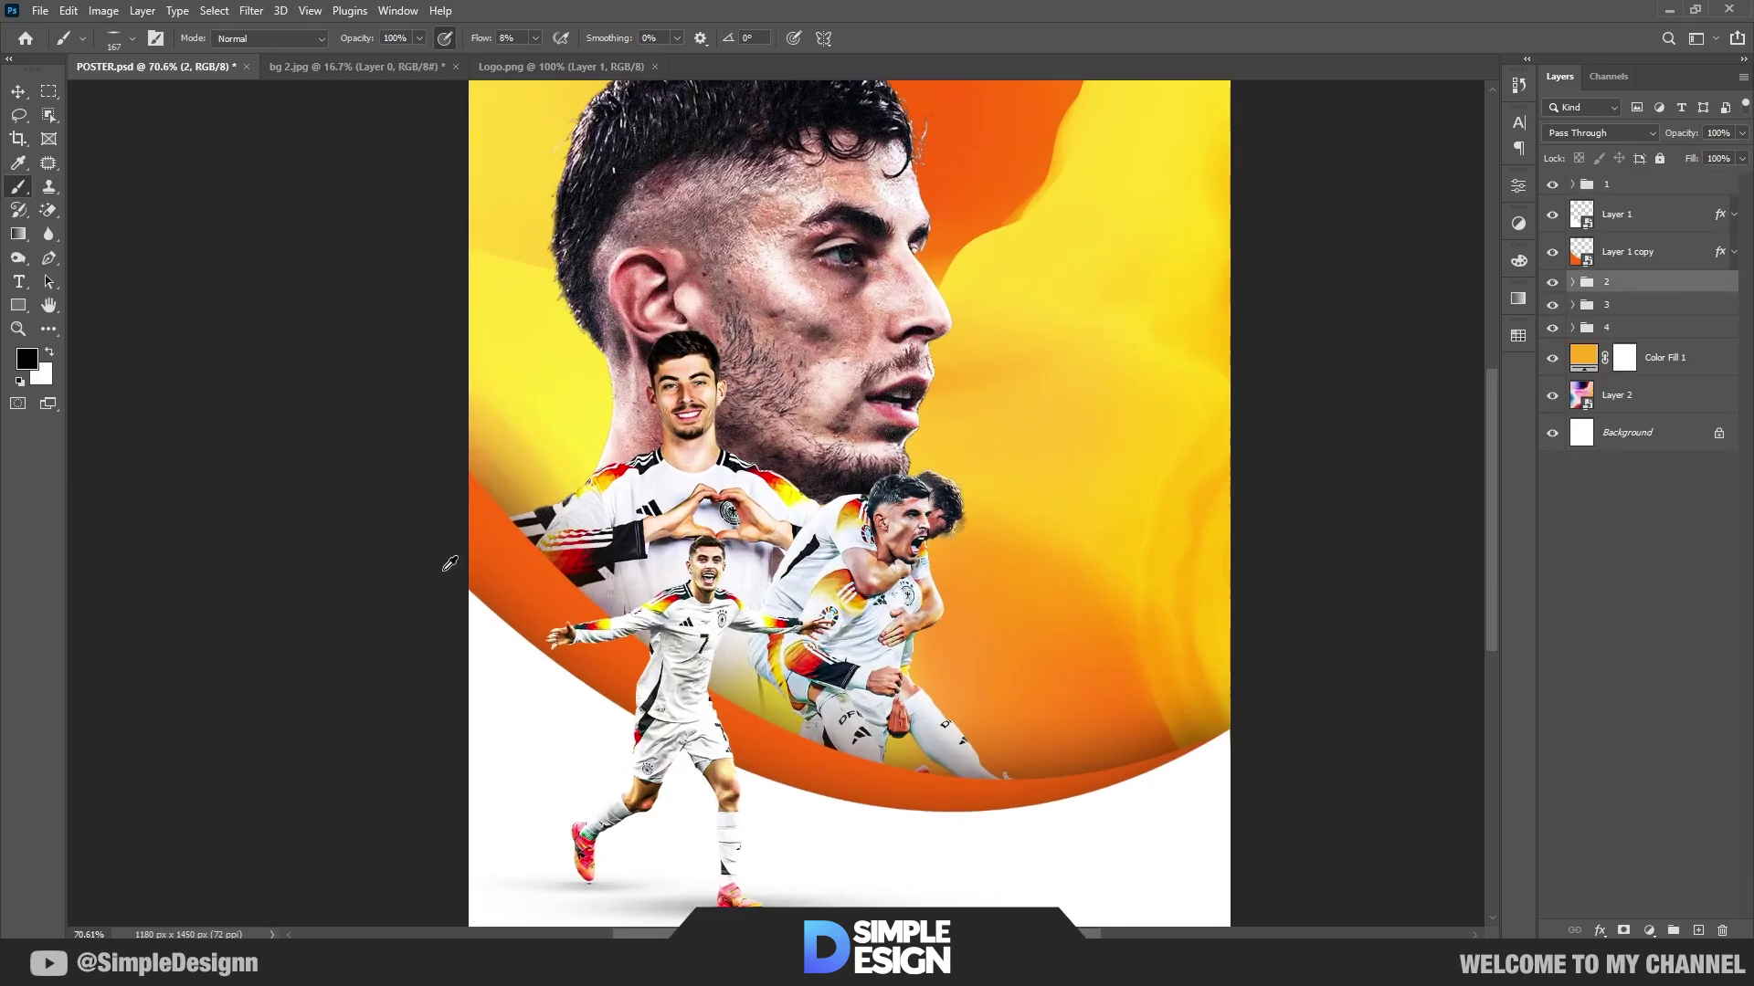
key(v)
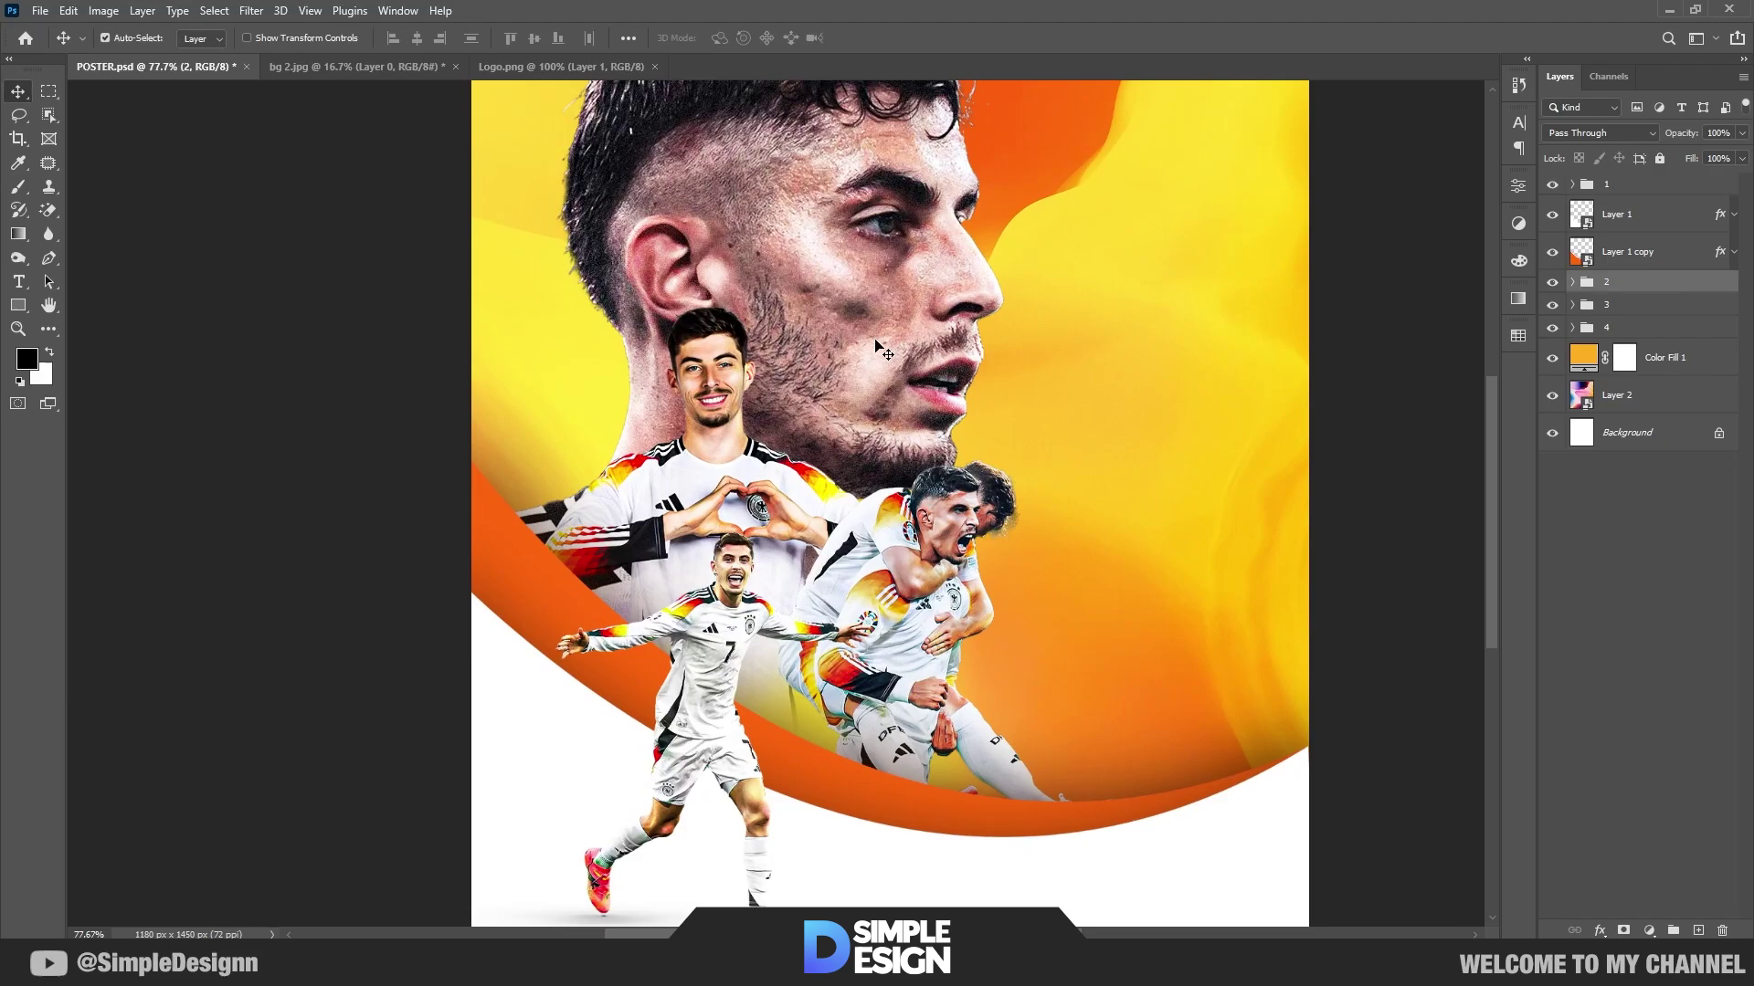
Step: Expand group 3 and add a Selective Color adjustment layer above Layer 4
click(719, 393)
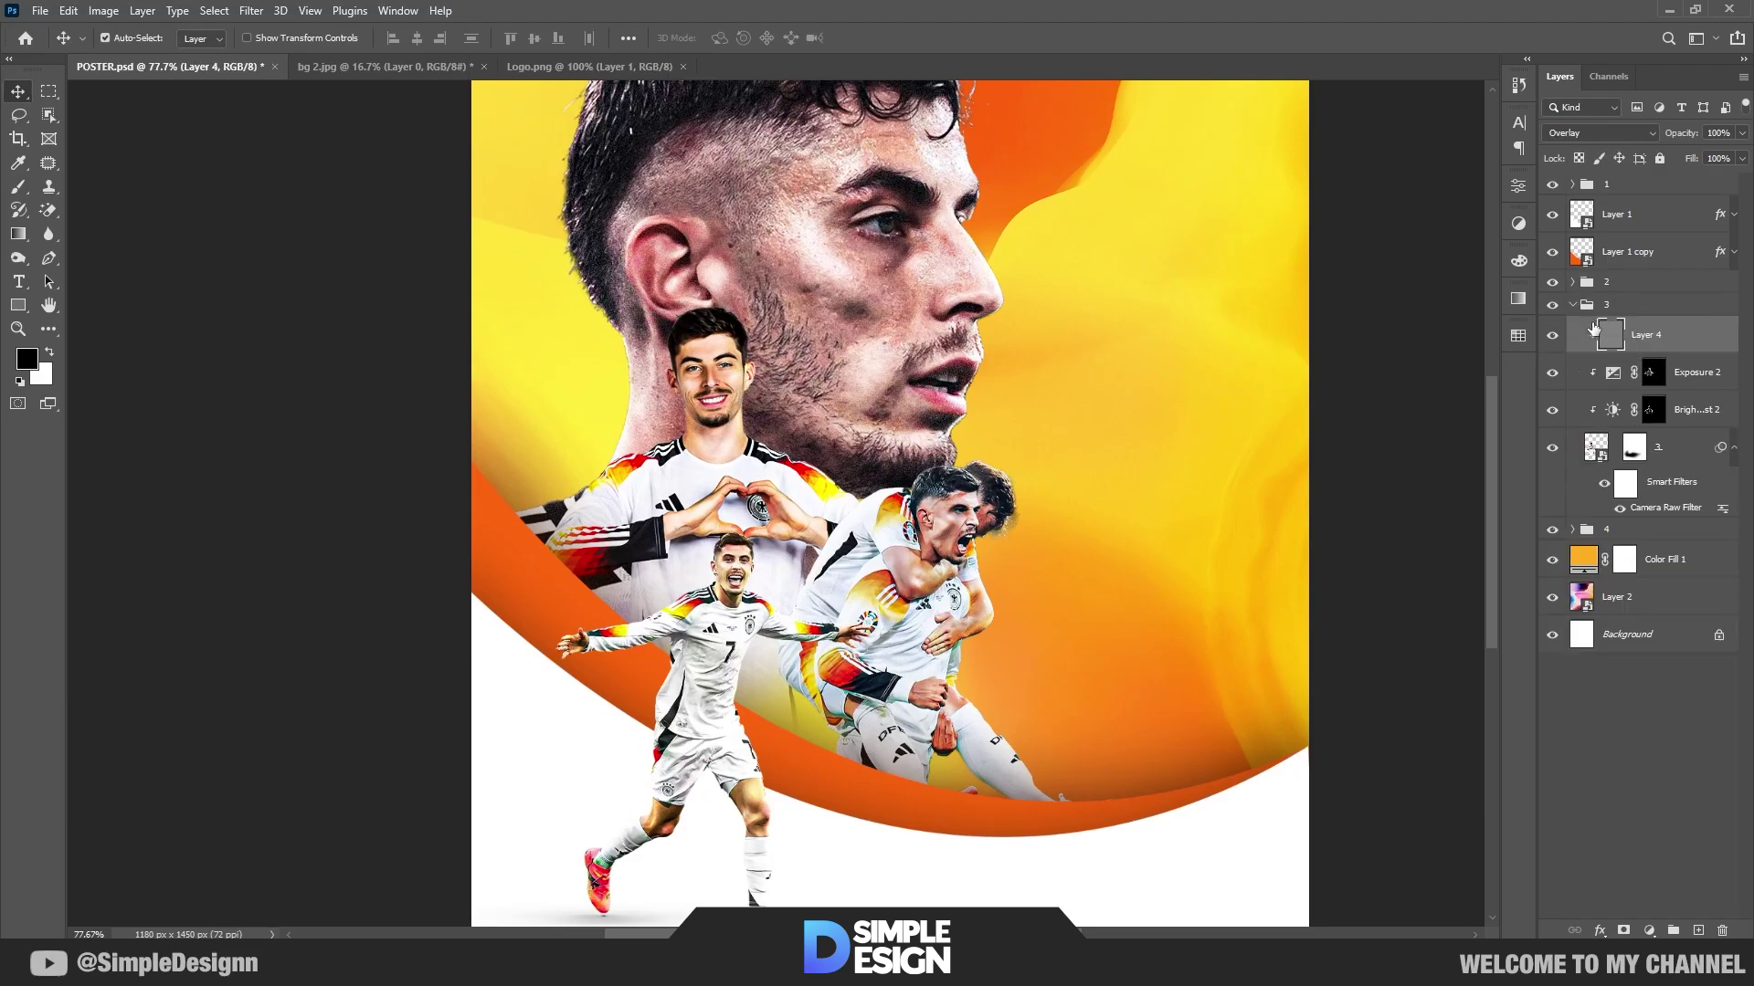
click(1552, 305)
click(1649, 930)
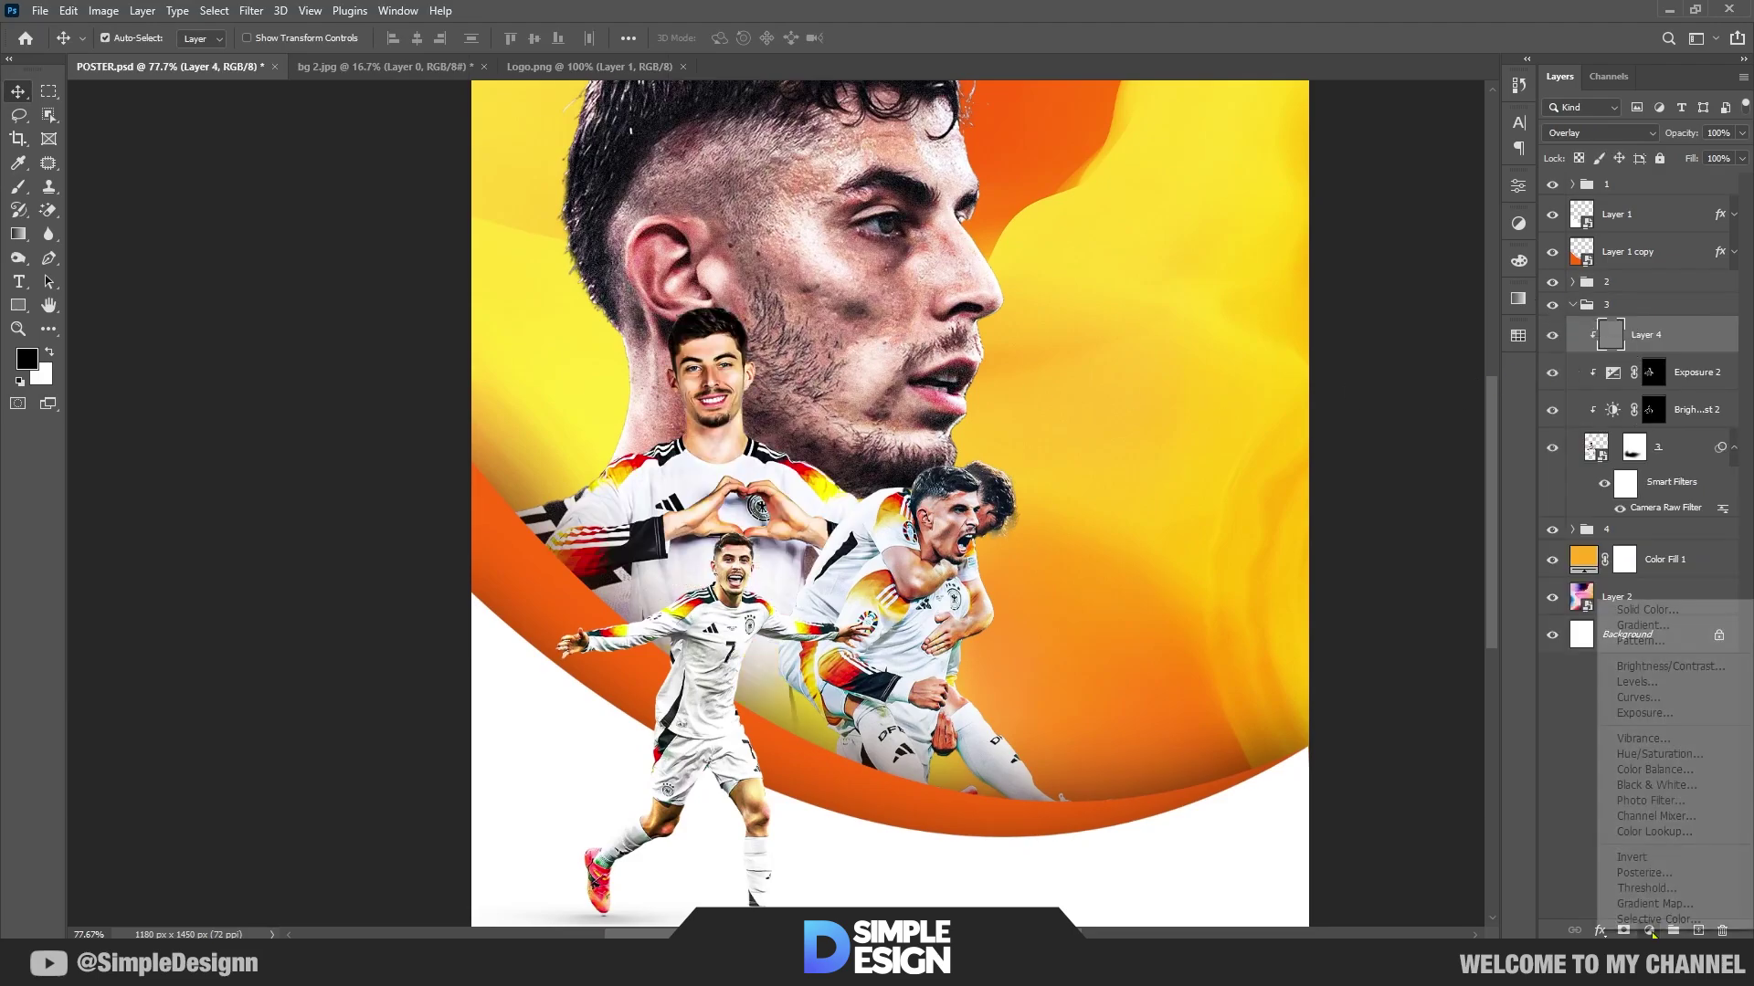
click(1656, 920)
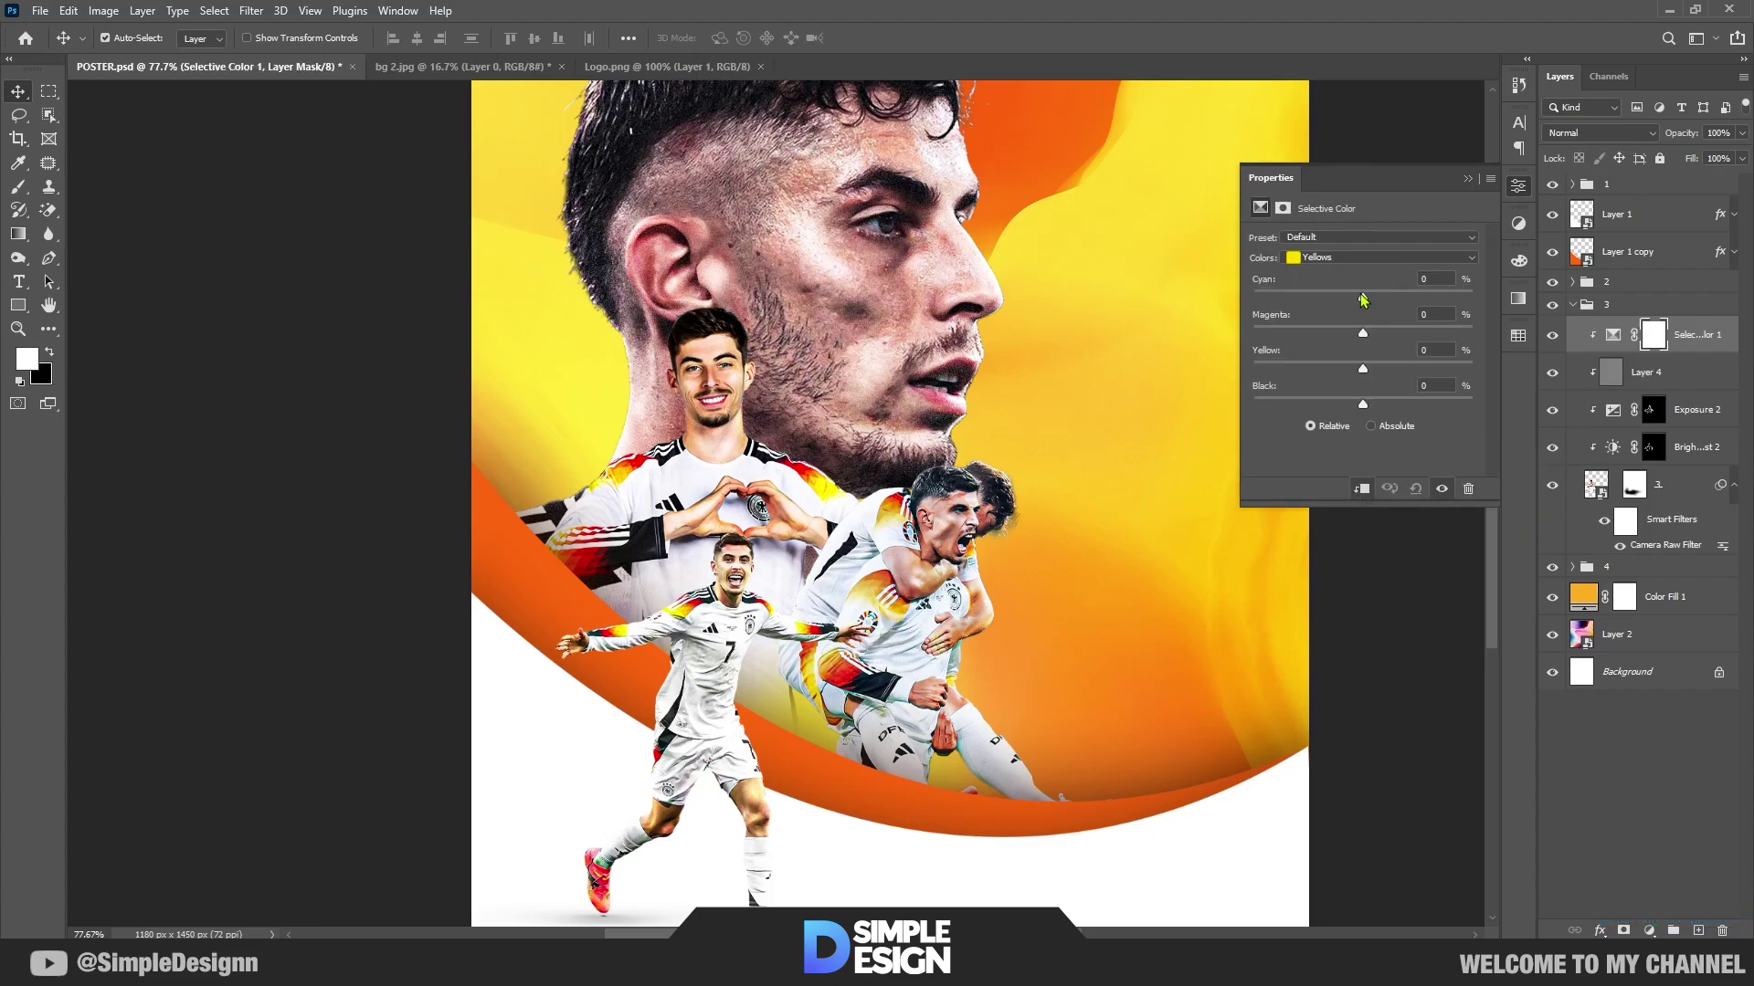
Step: Lower cyan, raise magenta and adjust black in the Selective Color Yellows
drag(1362, 299, 1280, 298)
click(1313, 298)
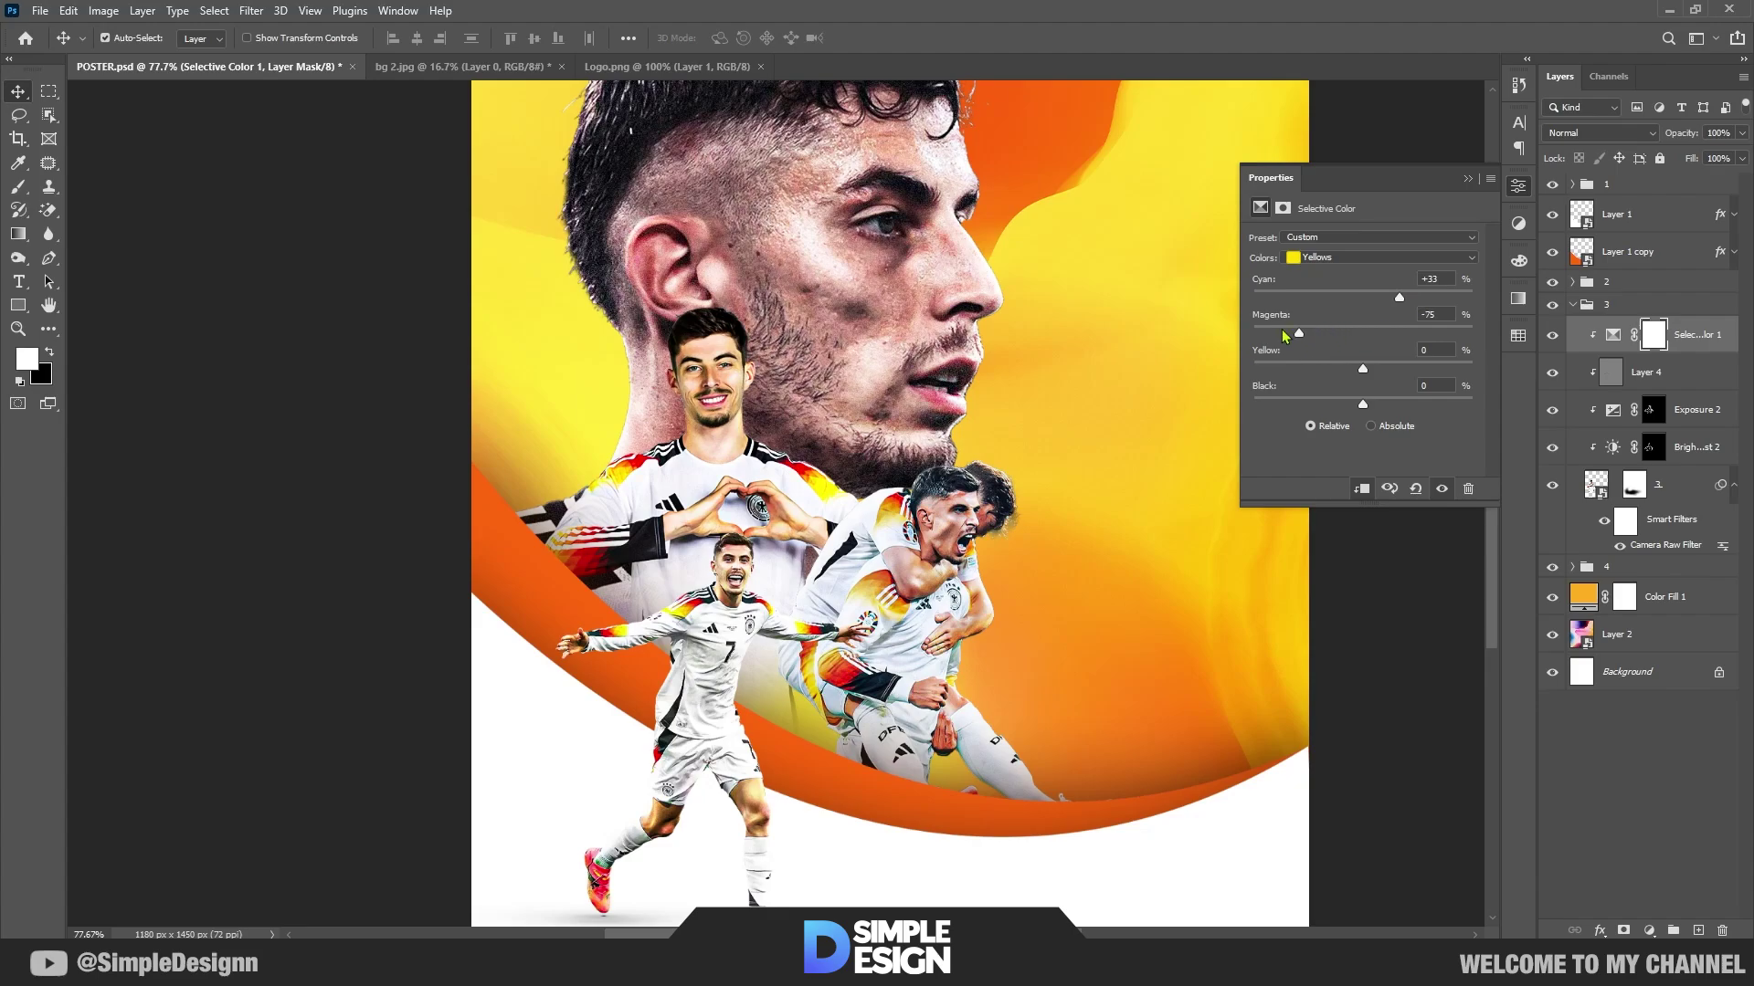
drag(1288, 336, 1409, 334)
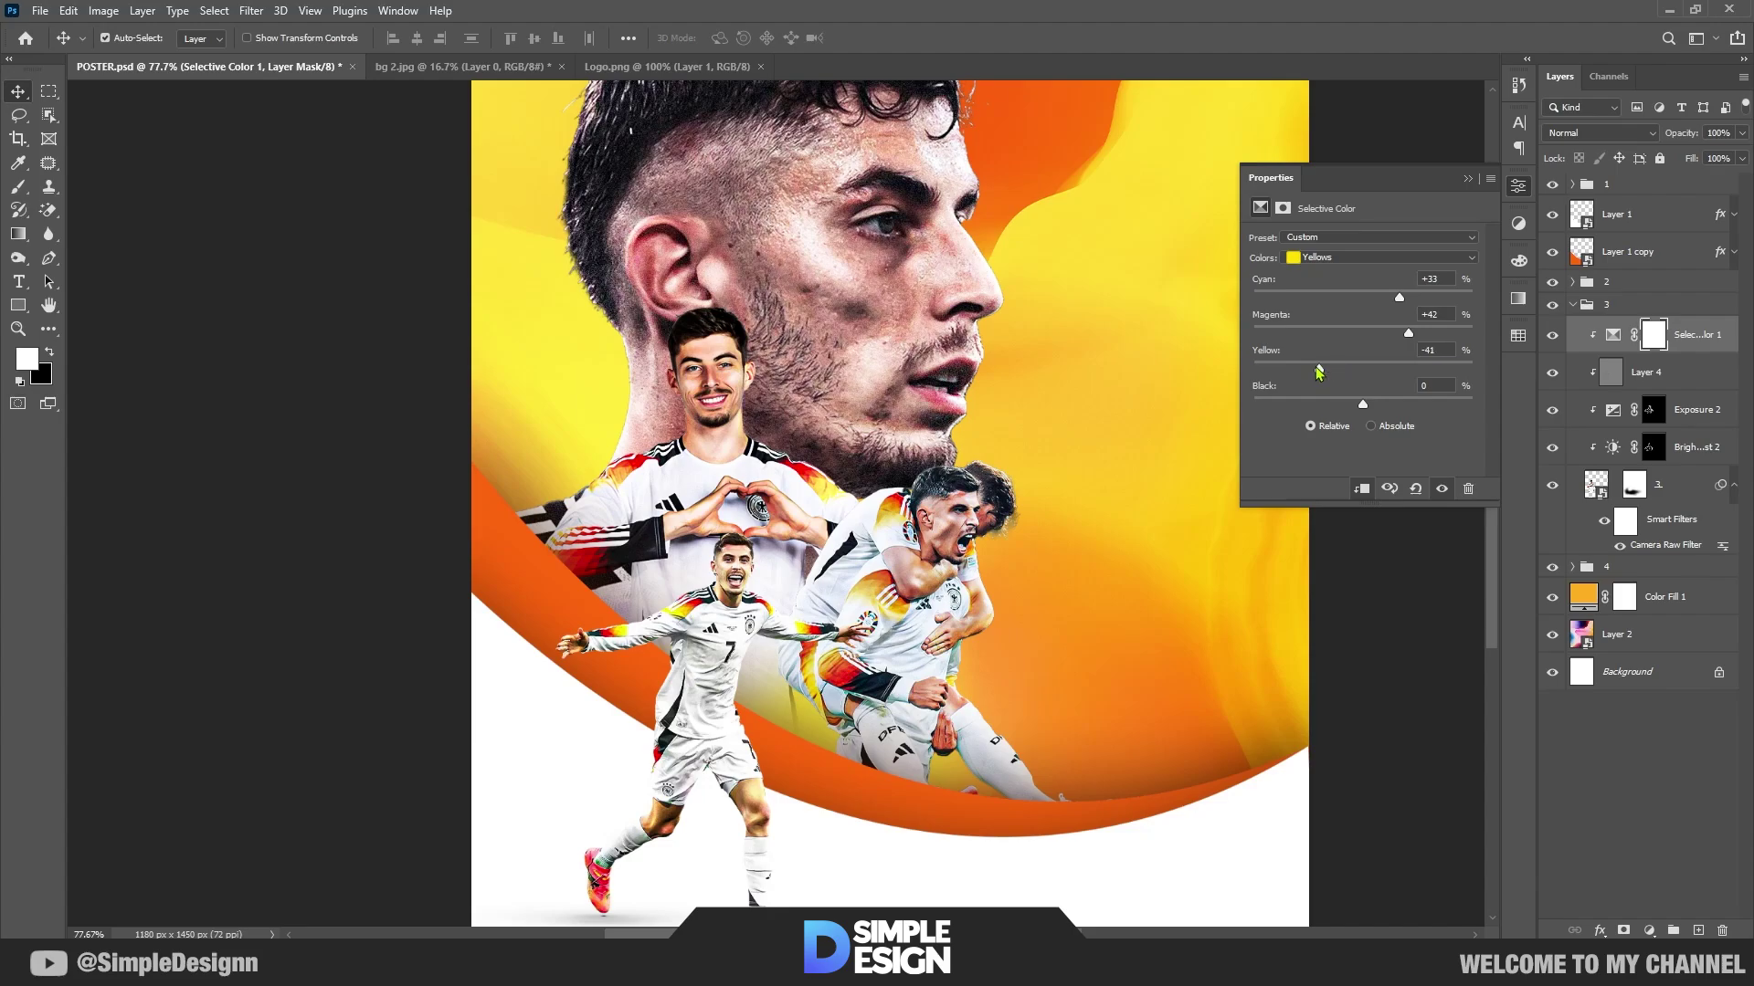
drag(1332, 399, 1398, 399)
Step: Raise magenta and yellow in the Reds range, then save the poster
click(1355, 258)
click(1348, 275)
mouse_move(1374, 335)
mouse_down()
mouse_move(1438, 335)
mouse_move(1387, 340)
mouse_up()
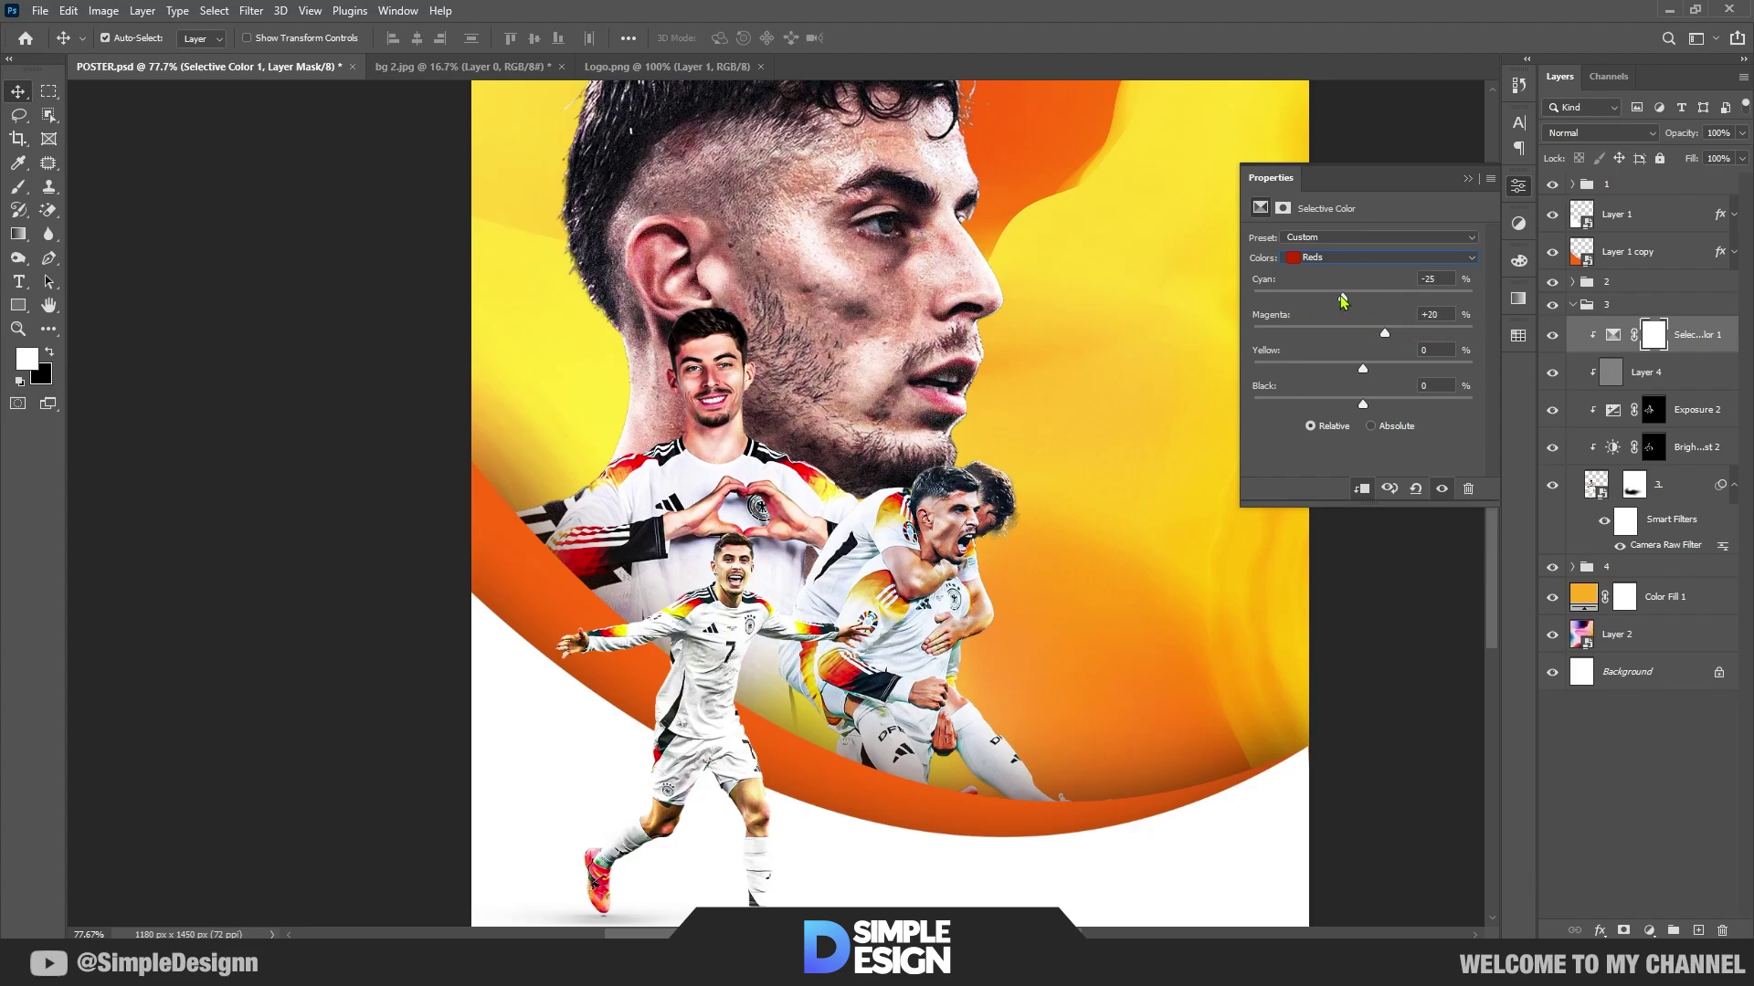
mouse_move(1364, 372)
mouse_down()
mouse_move(1396, 372)
mouse_move(1360, 371)
mouse_move(1406, 403)
mouse_up()
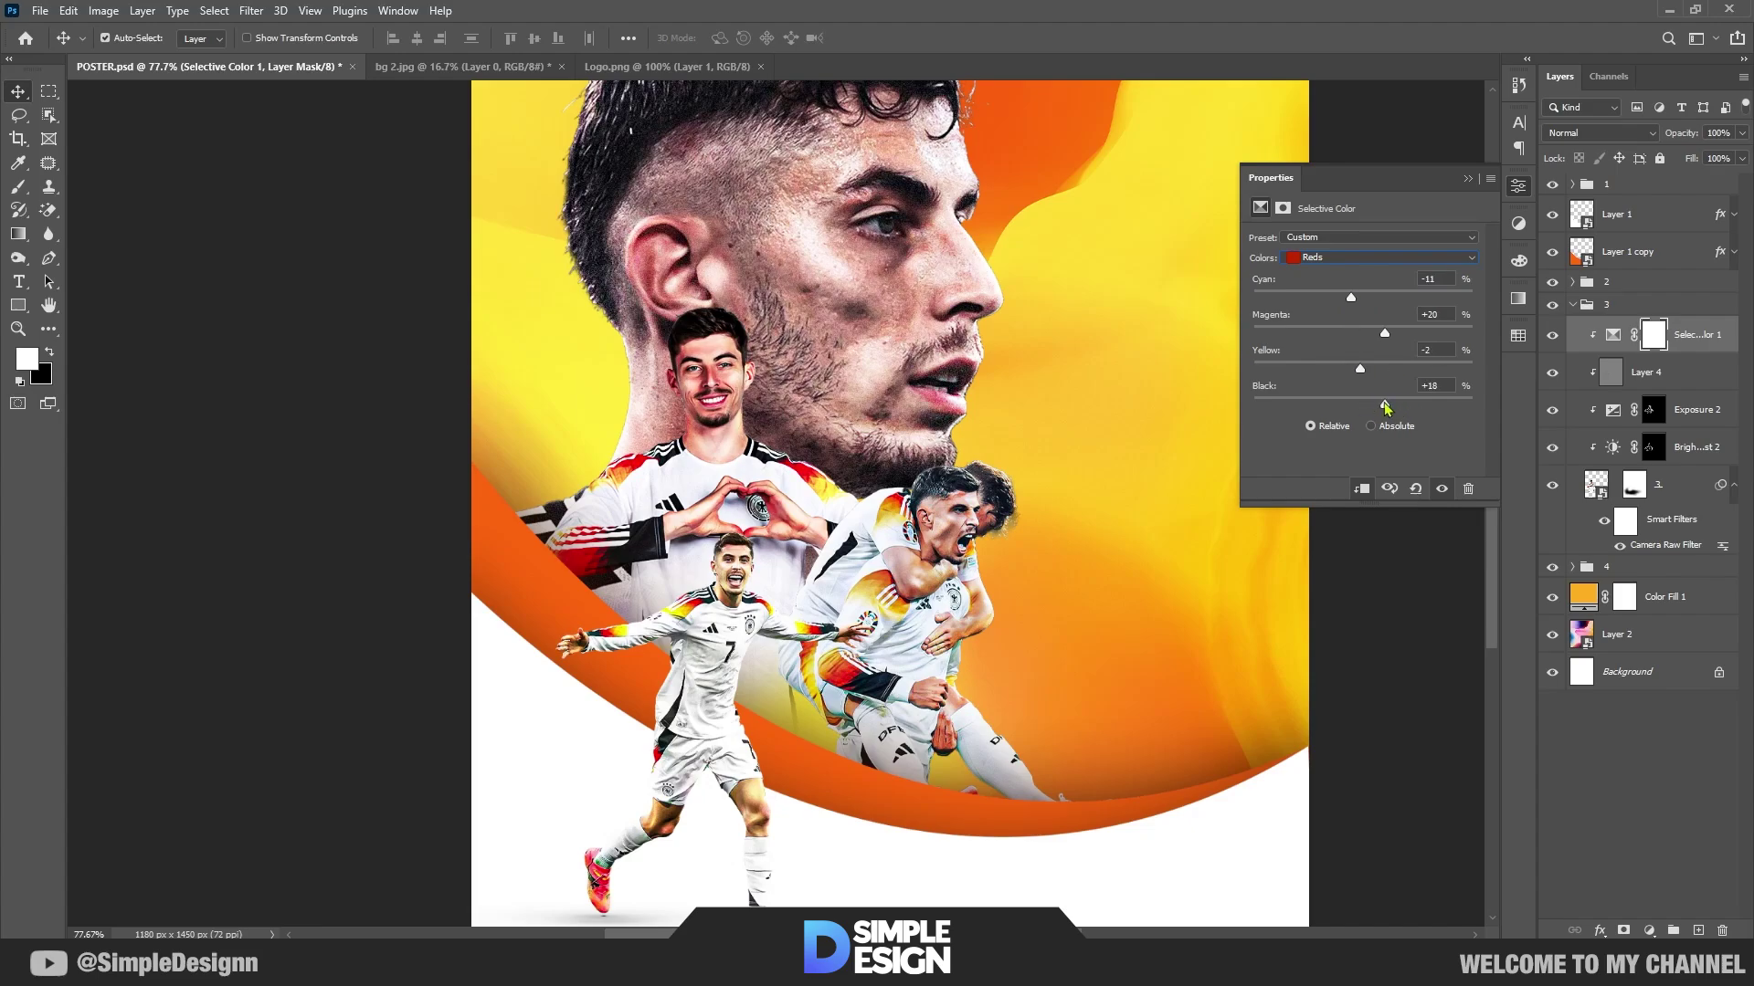
click(1467, 179)
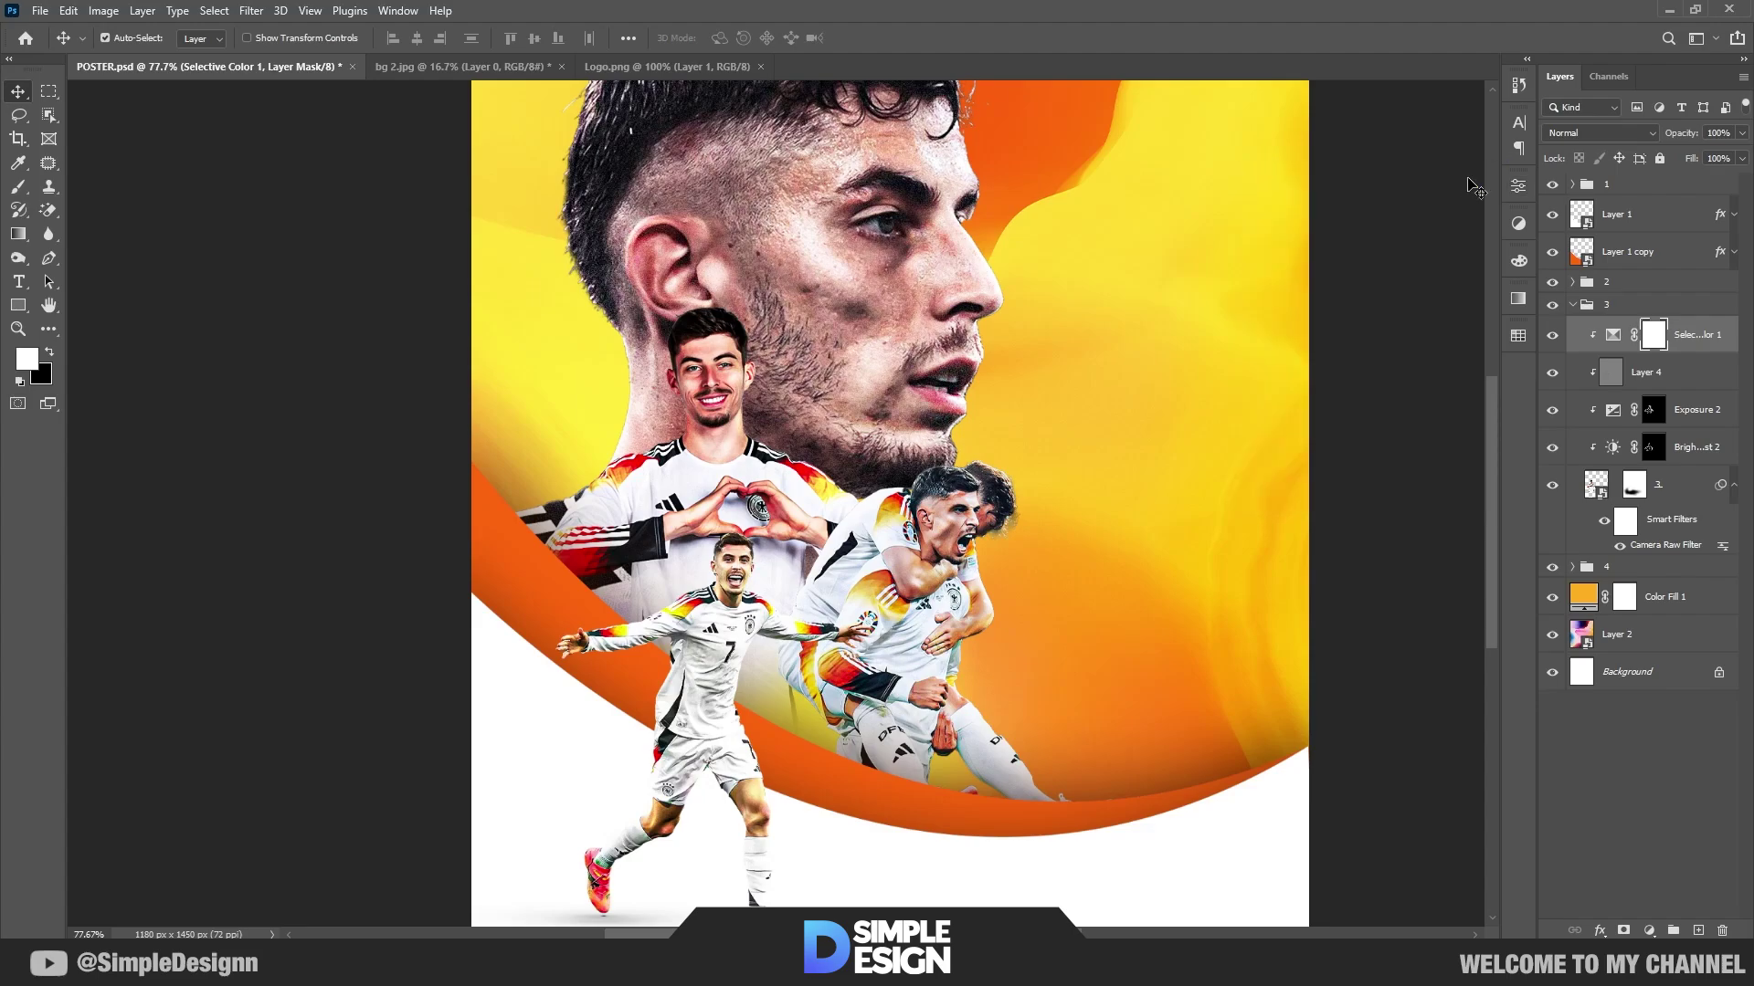
key(ctrl+s)
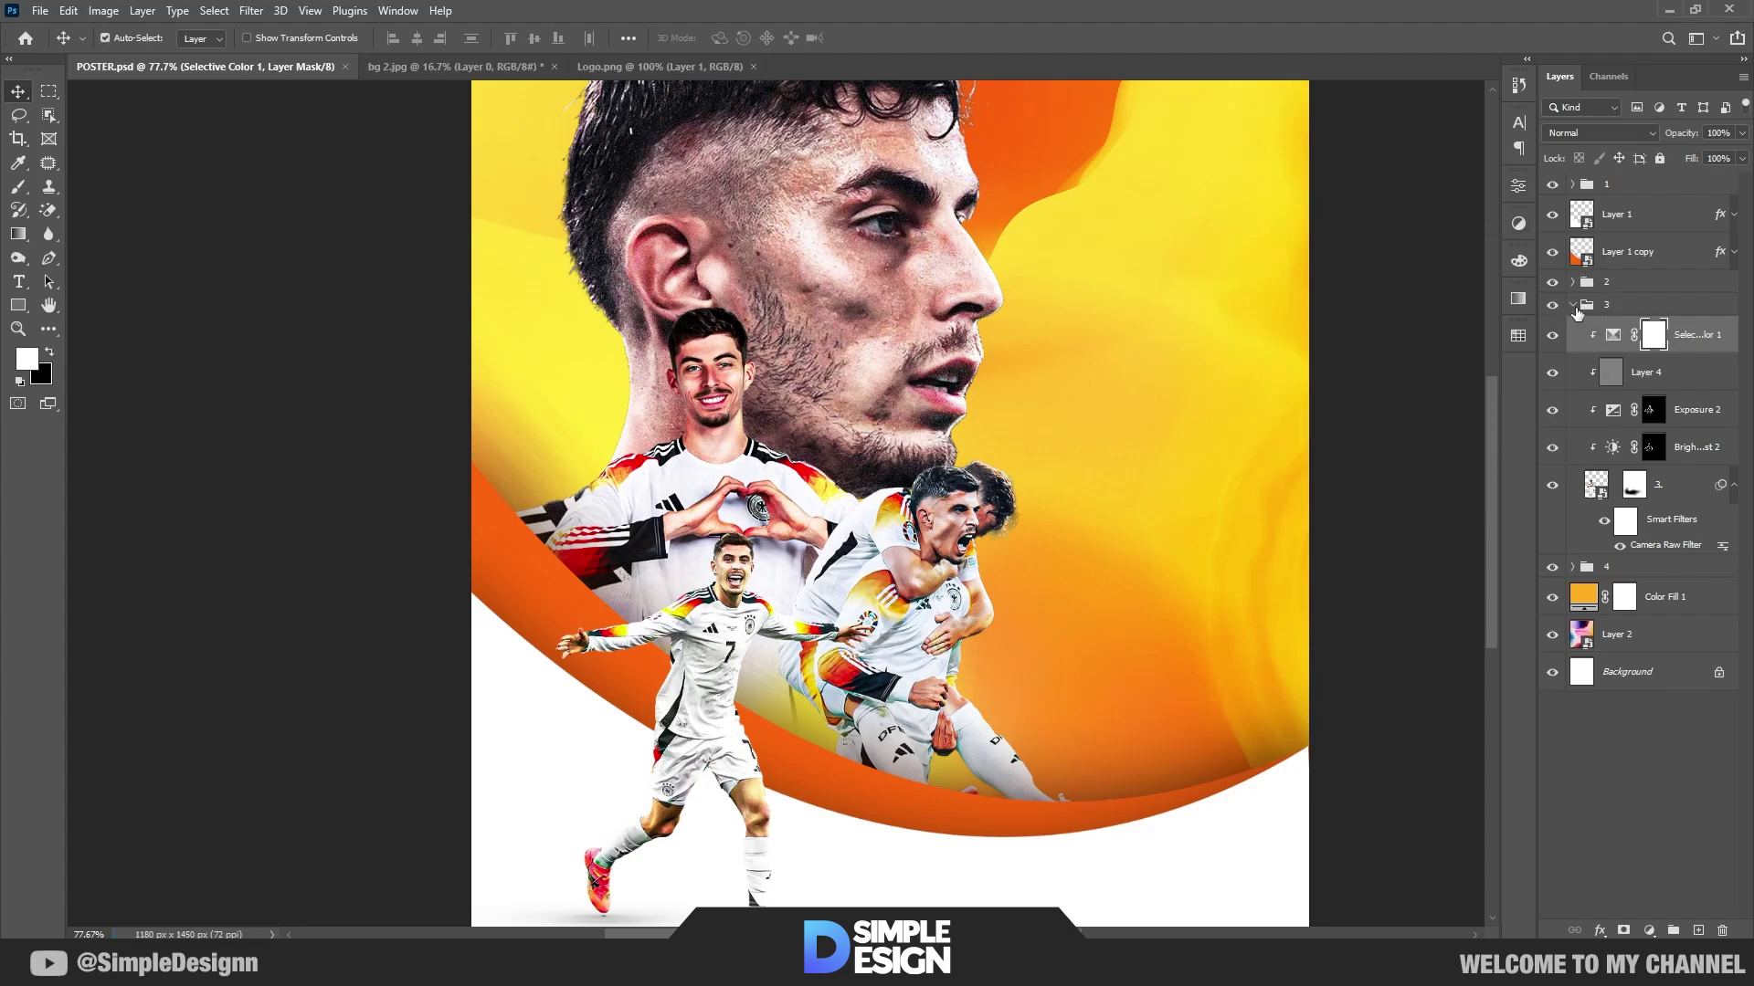
Step: Collapse group 3 and add a Selective Color layer clipped to Layer 3 in group 4
click(1573, 305)
click(1572, 328)
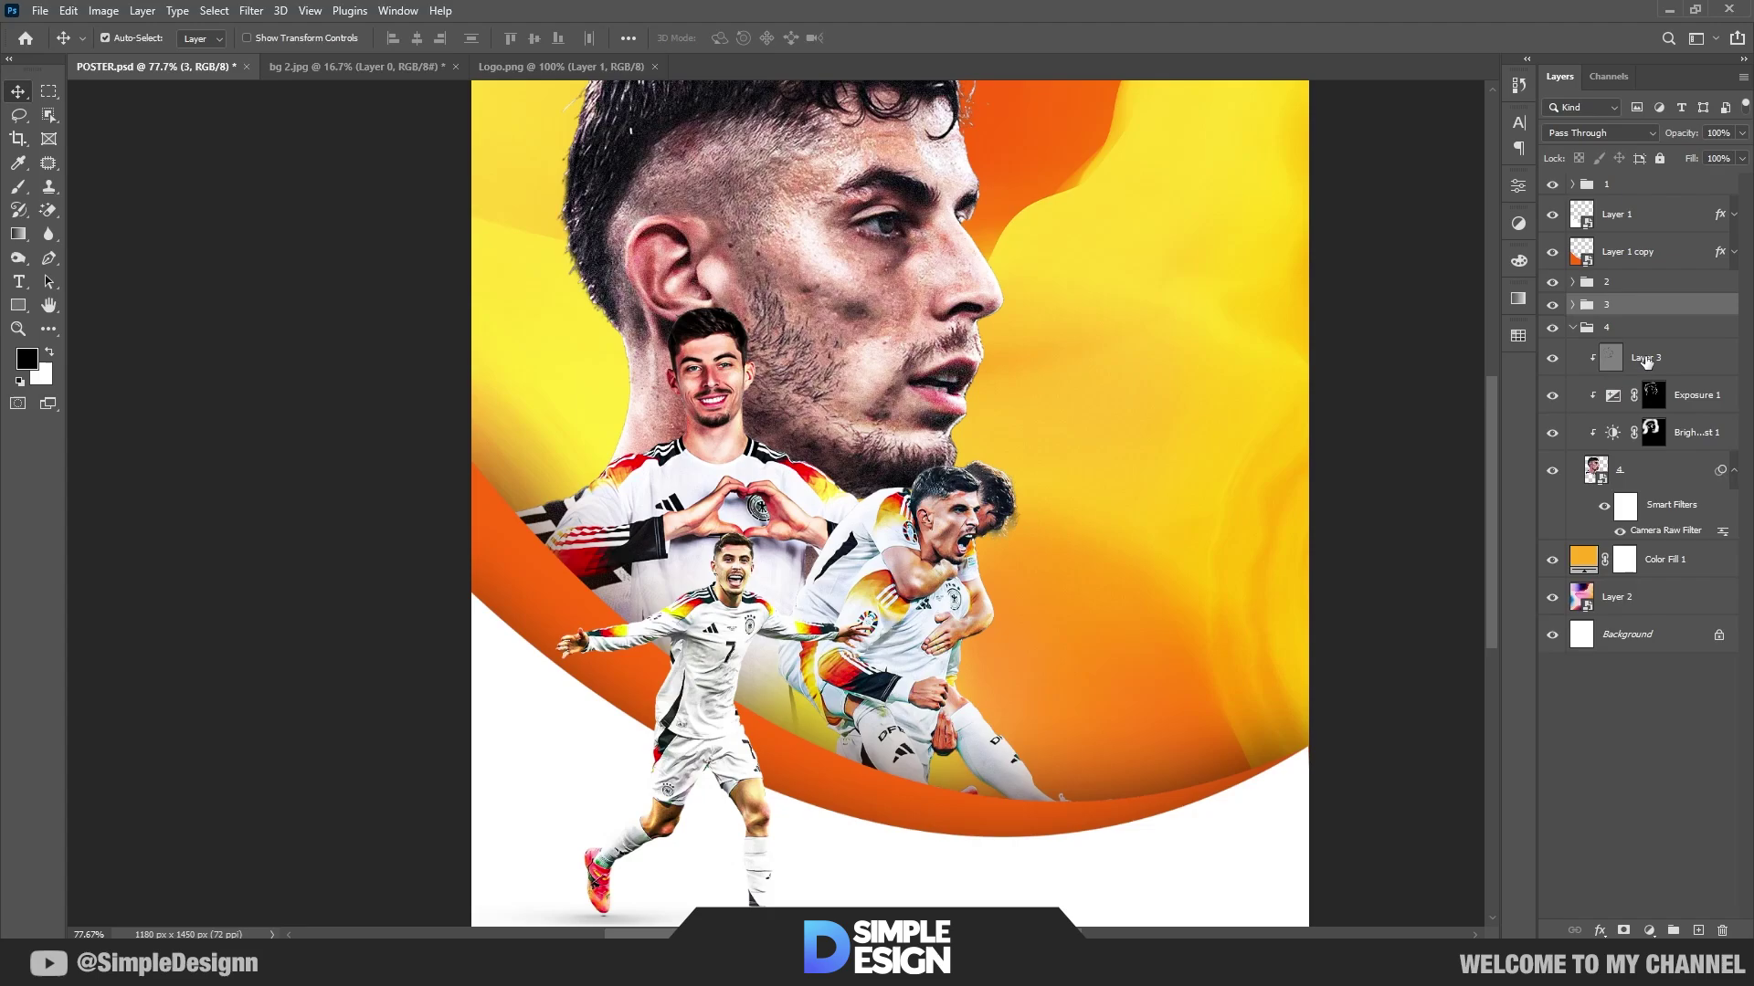
click(1649, 357)
click(1653, 931)
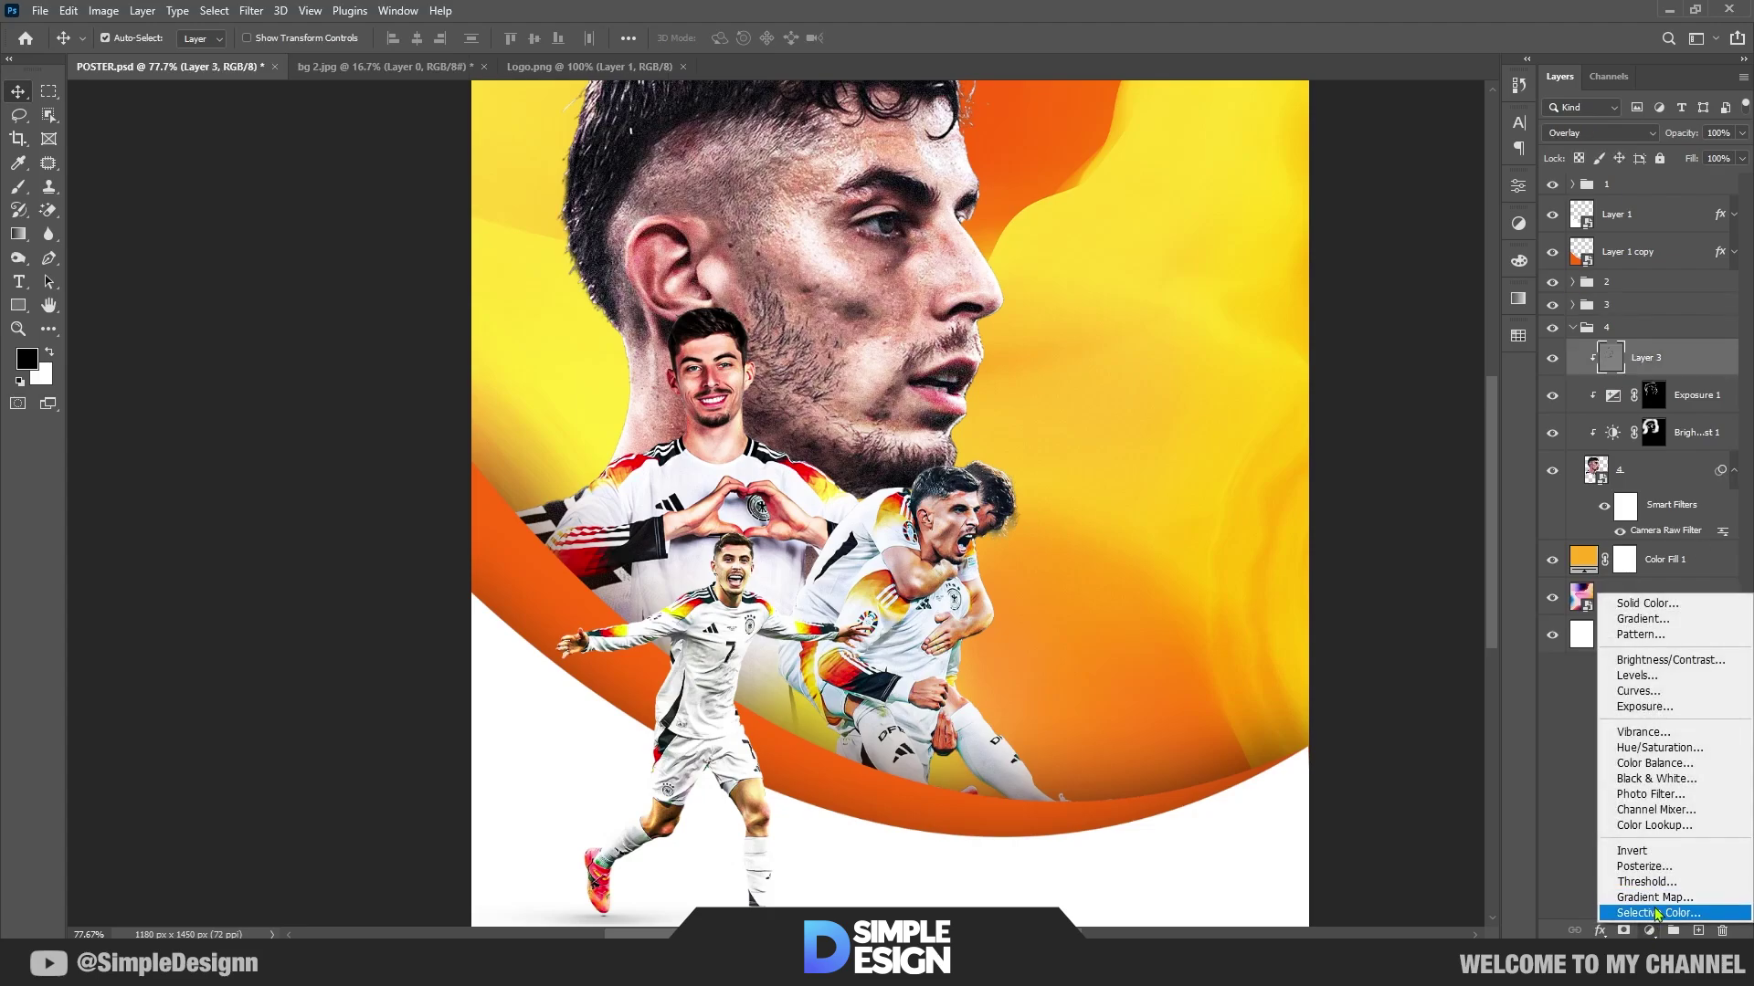
click(1635, 914)
click(1370, 490)
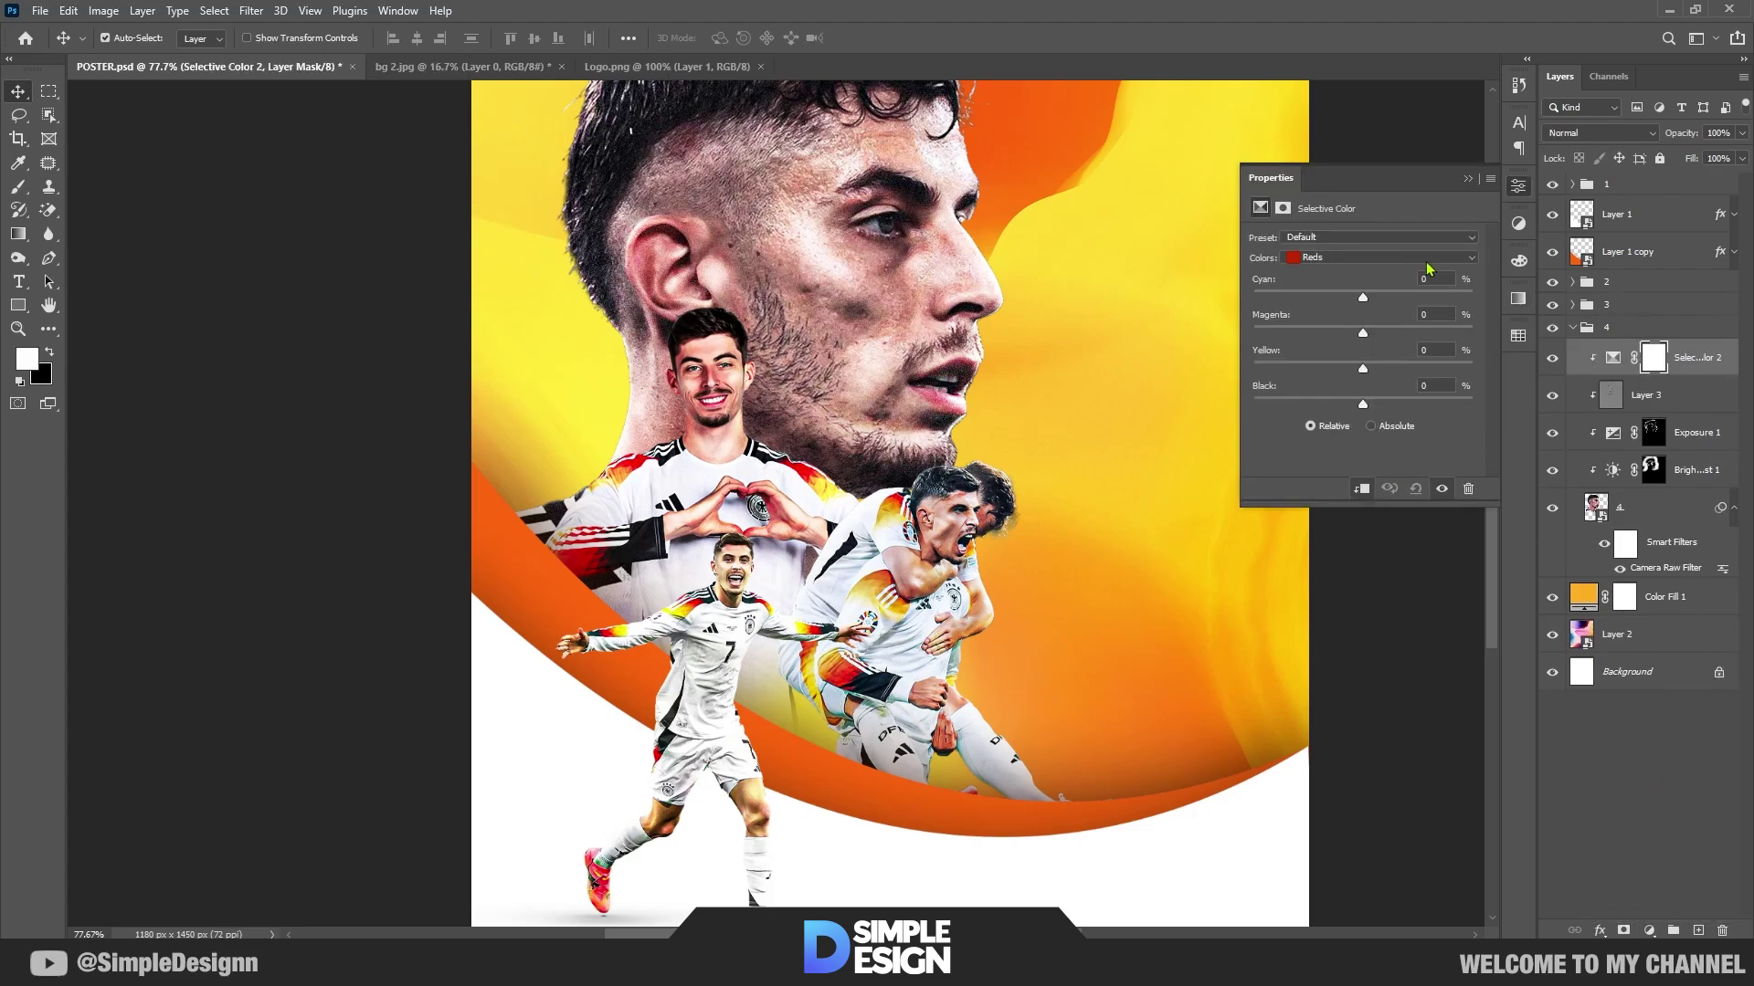
Step: Raise magenta and yellow in the Yellows range of this Selective Color
click(1375, 257)
drag(1364, 337, 1511, 337)
drag(1393, 346, 1327, 296)
mouse_move(1367, 377)
mouse_down()
mouse_move(1424, 376)
mouse_move(1333, 373)
mouse_move(1424, 402)
mouse_up()
Step: Tune the Reds: lower magenta and cyan, raise yellow
click(1378, 259)
drag(1427, 338, 1375, 337)
drag(1388, 366, 1421, 366)
drag(1432, 293, 1343, 299)
click(1345, 299)
mouse_move(1388, 332)
mouse_down()
mouse_move(1356, 336)
mouse_move(1378, 336)
mouse_up()
Step: Close the adjustment properties, collapse group 4 and expand group 2
click(1468, 178)
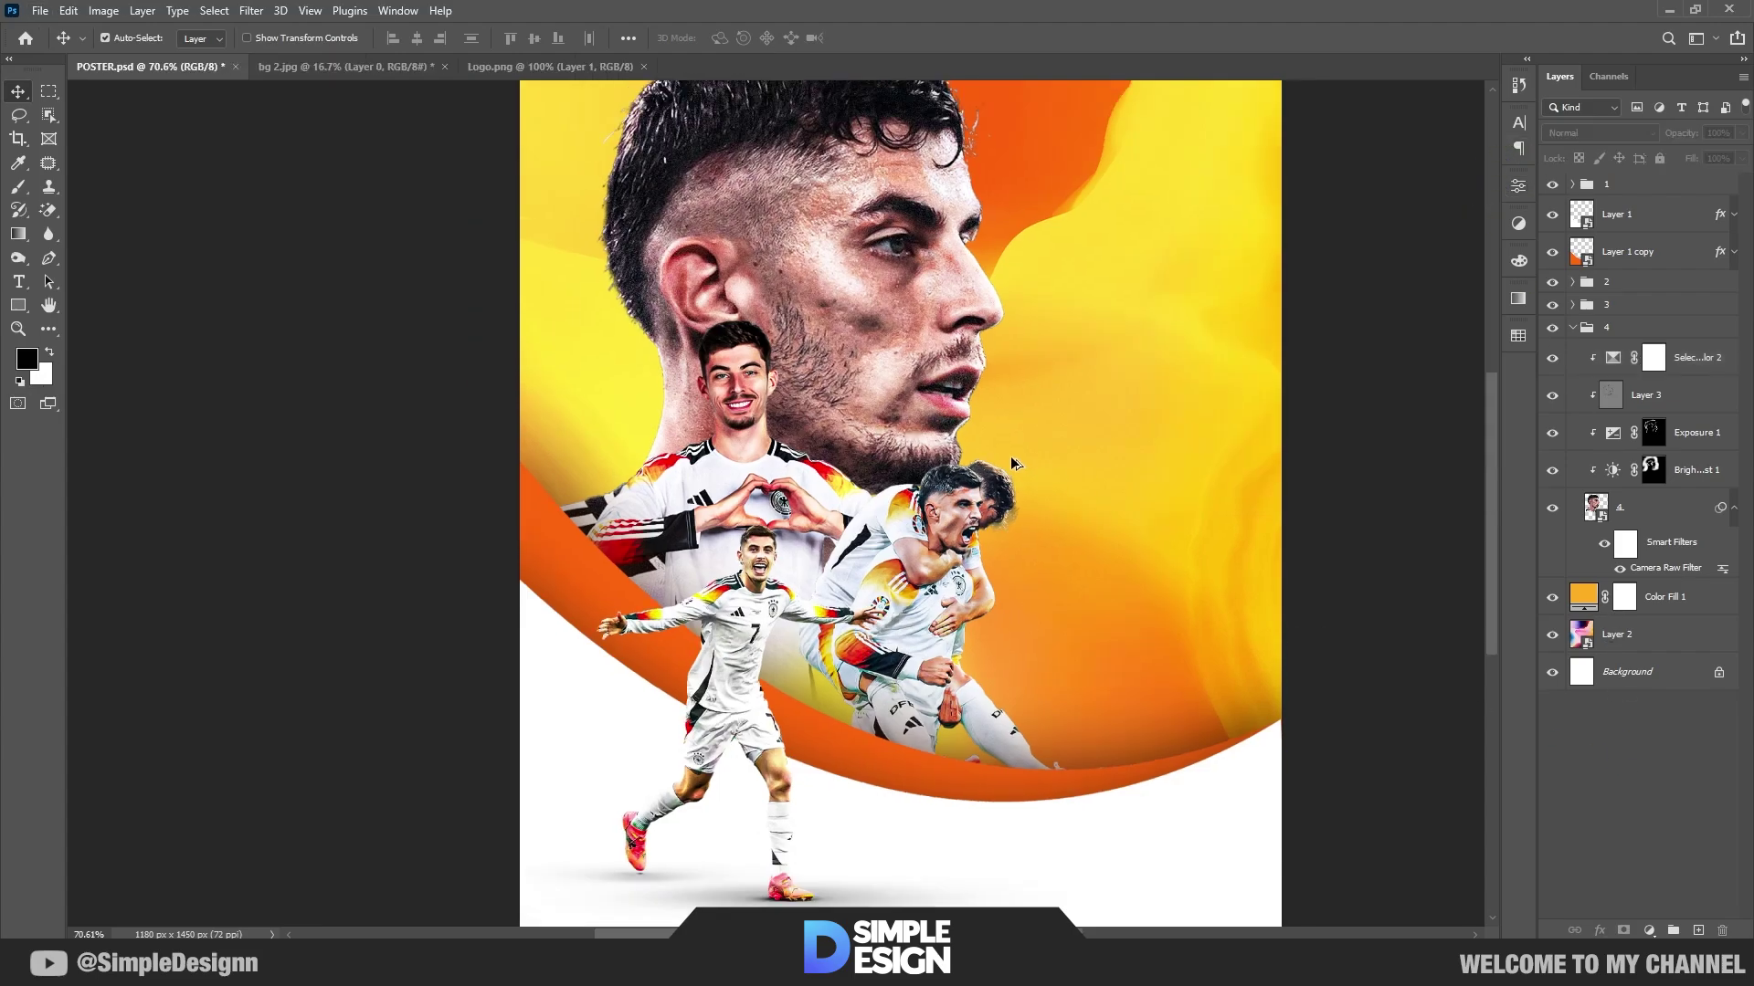
scroll(829, 459, up, 5)
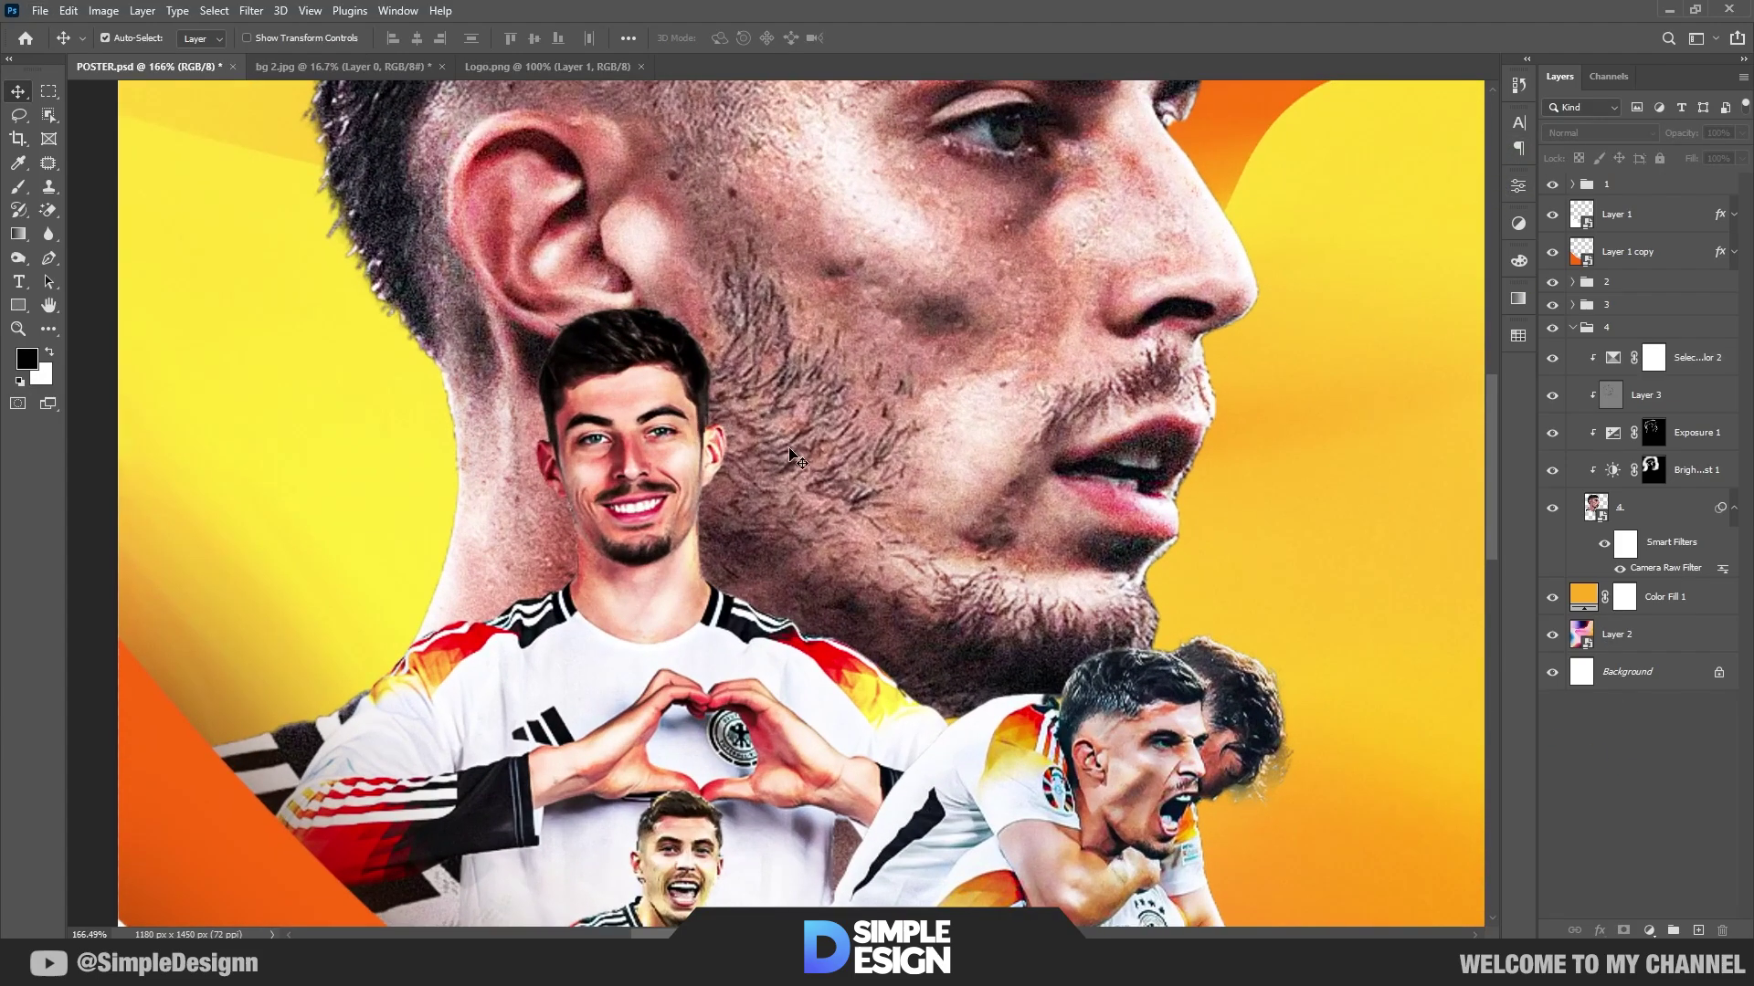
drag(991, 365, 912, 514)
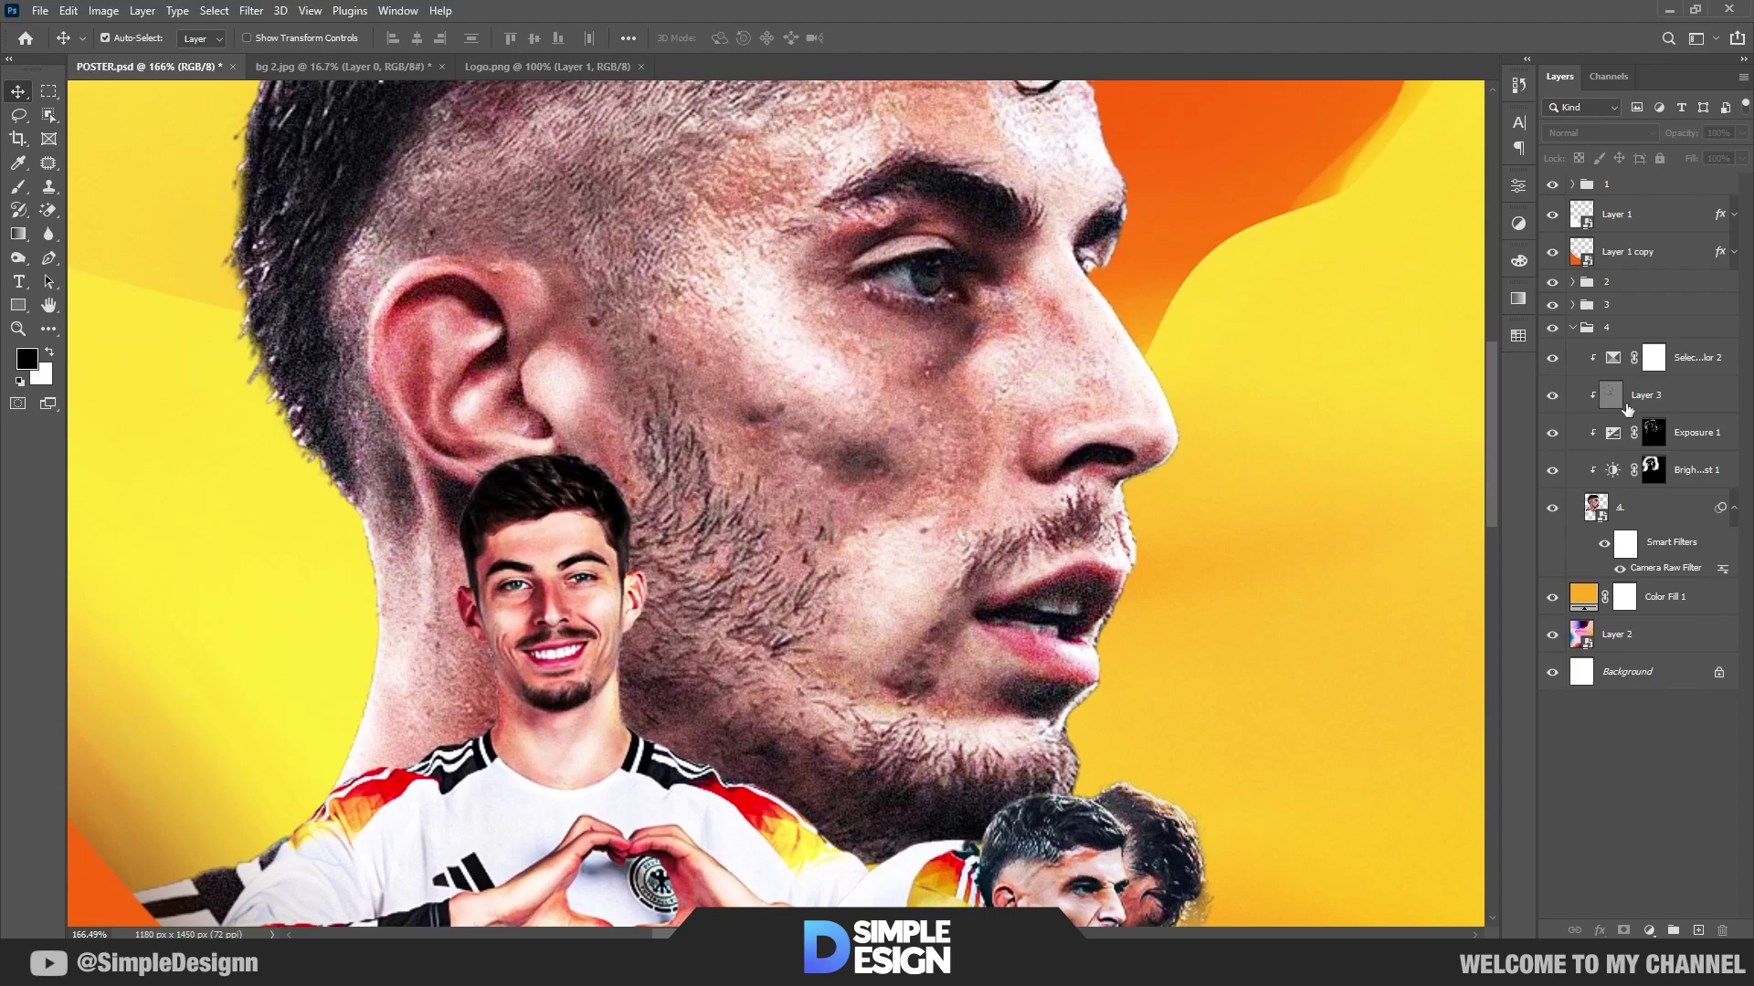
click(1572, 331)
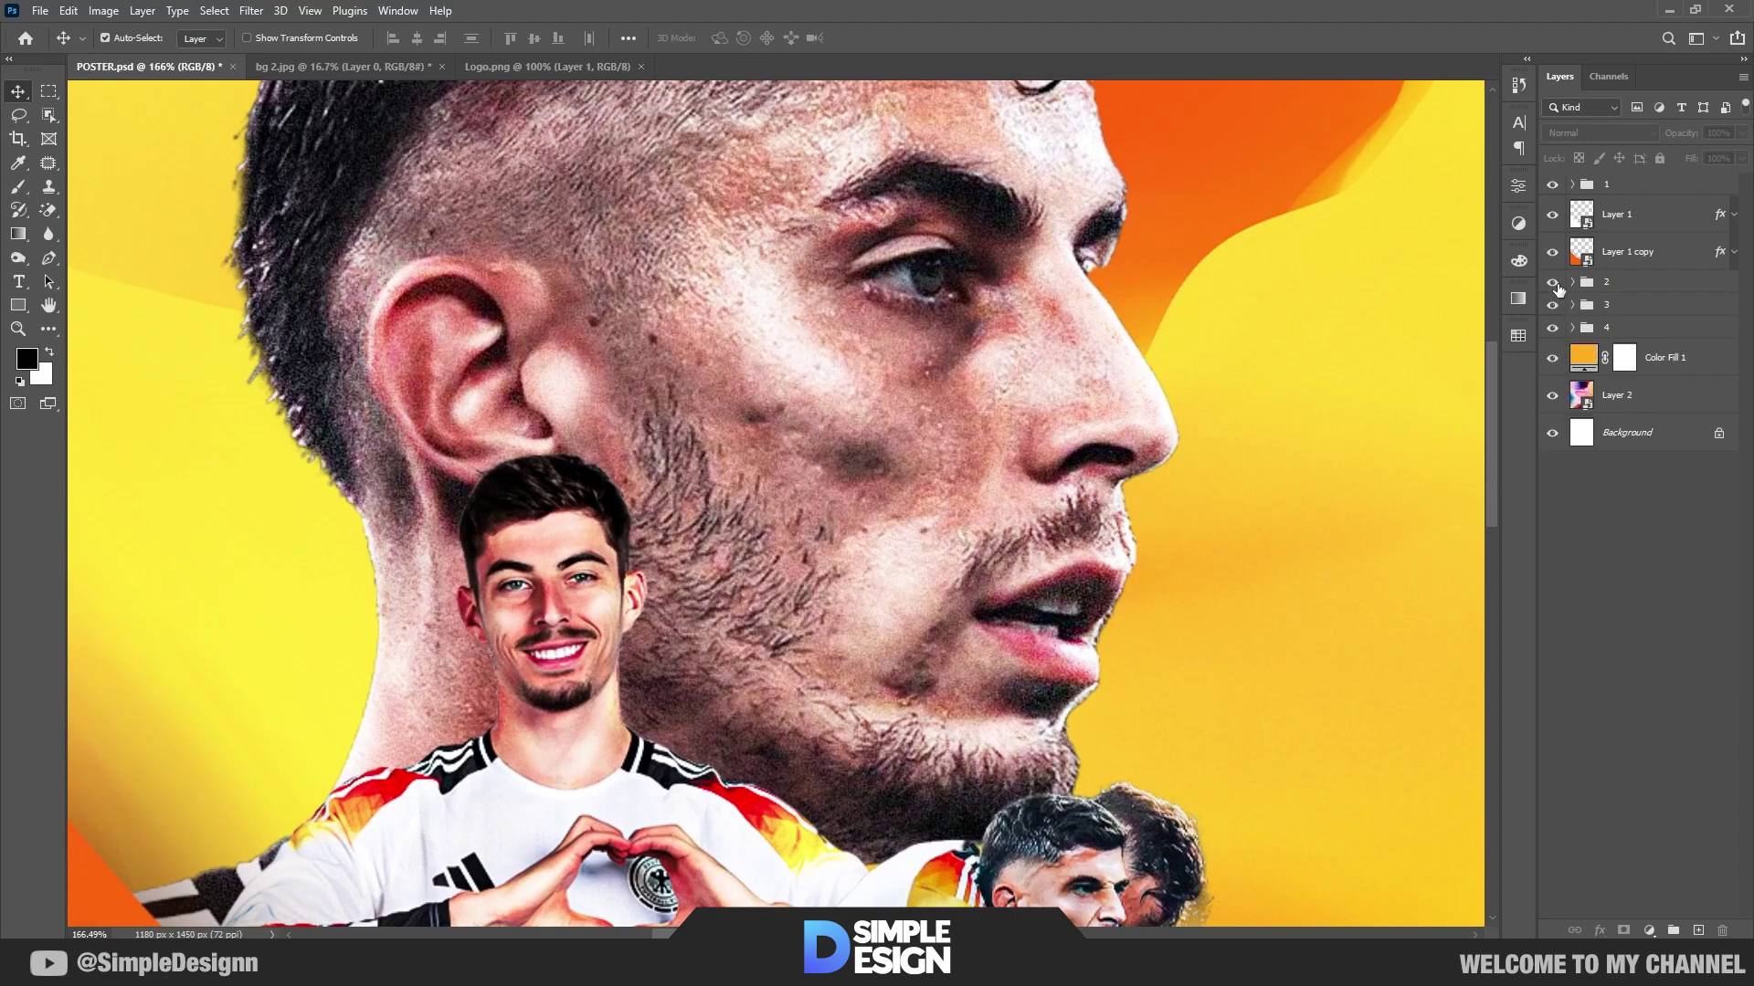
click(1552, 283)
click(1572, 282)
scroll(1128, 383, down, 2)
scroll(1126, 377, down, 2)
scroll(1110, 457, down, 2)
scroll(1091, 548, down, 1)
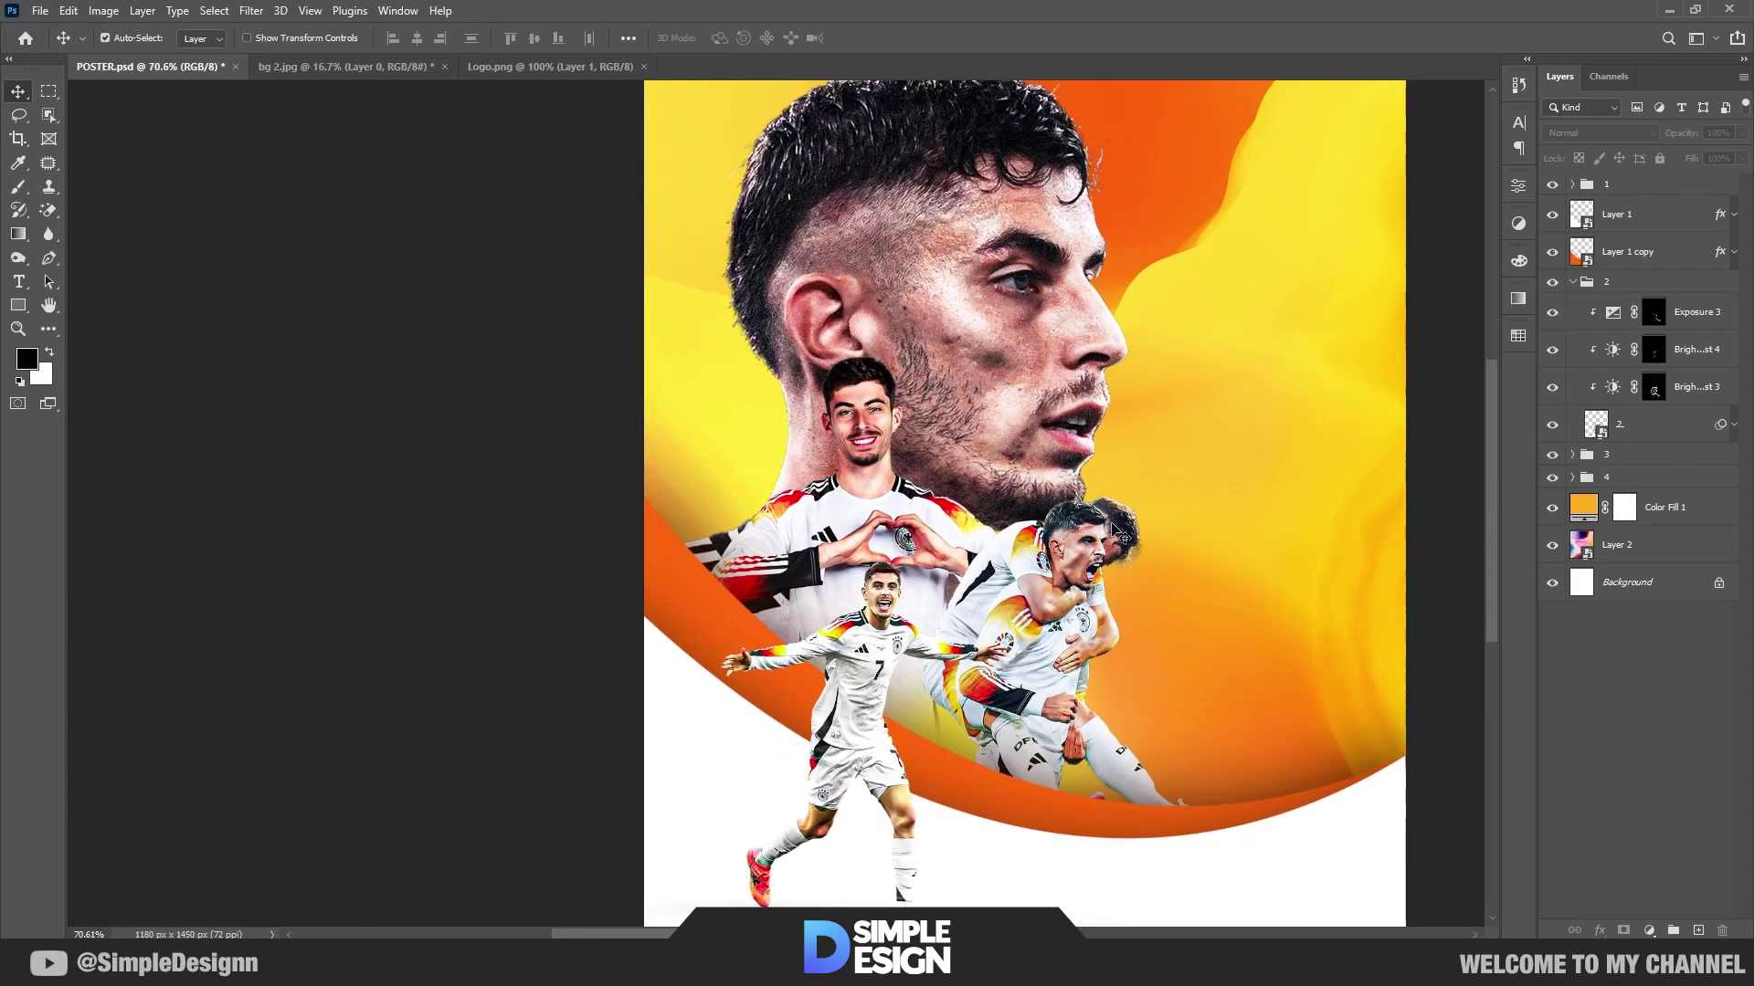
scroll(1087, 566, down, 1)
Step: Add a Selective Color layer above Exposure 3, clipped to the layer below
click(1087, 539)
key(x)
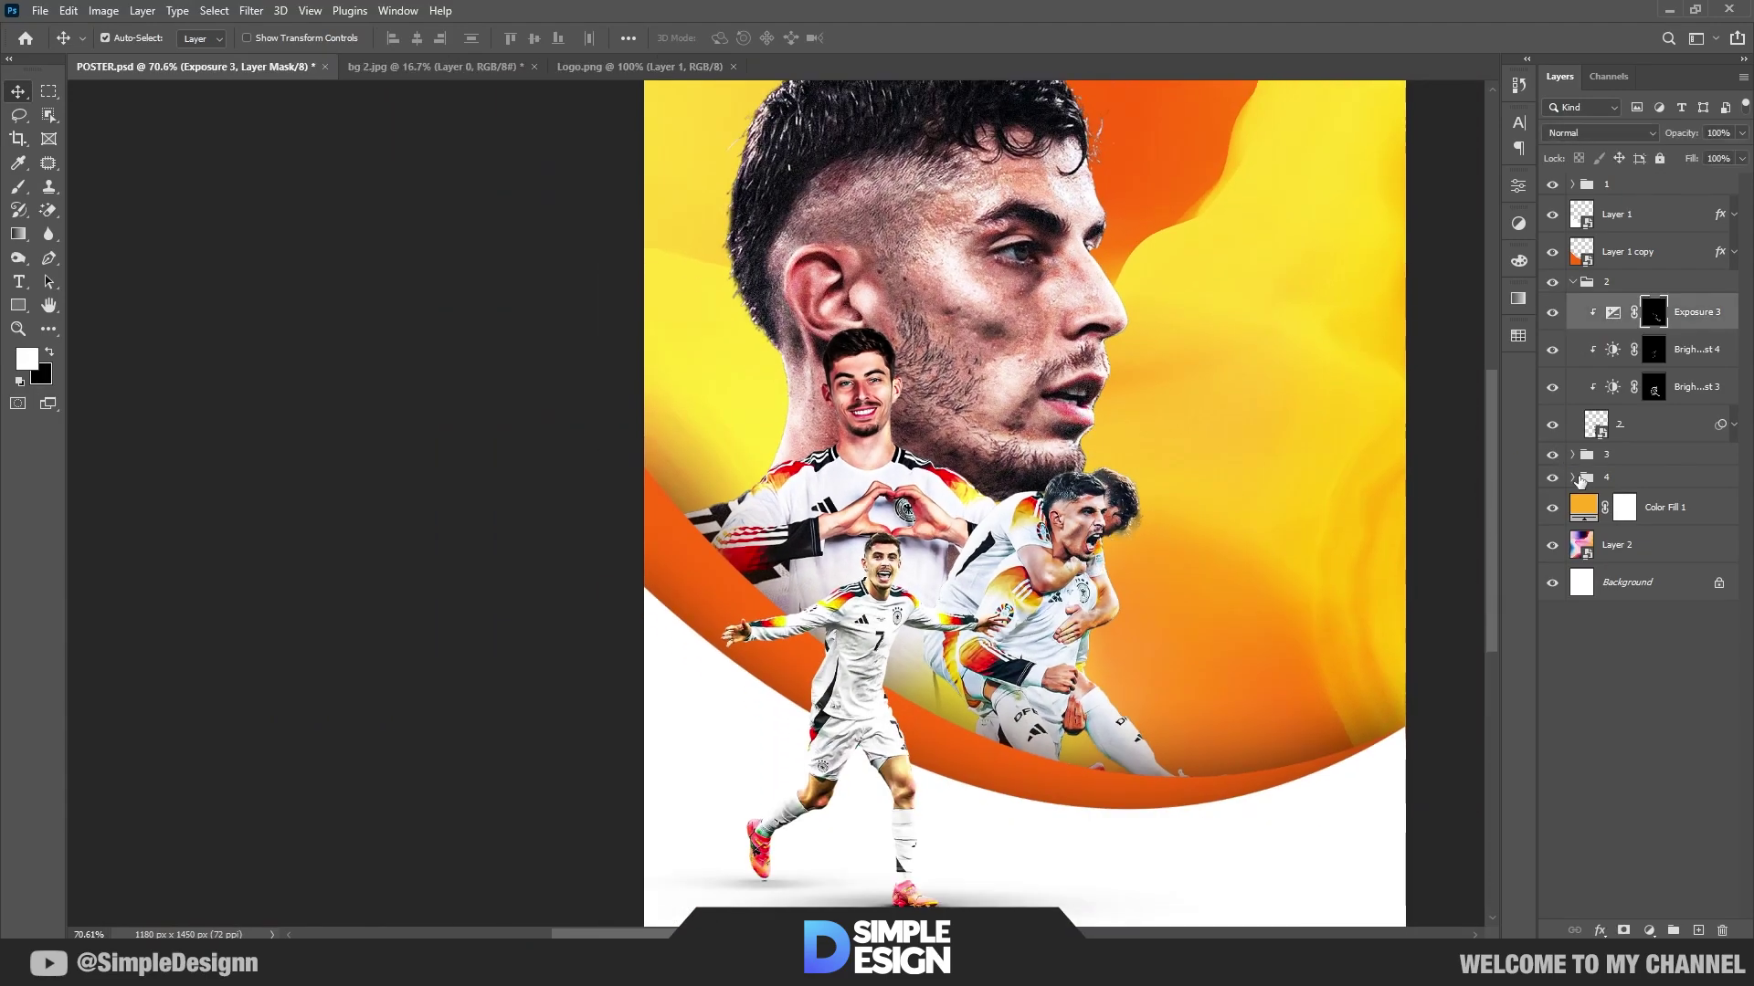
click(1649, 931)
click(1661, 907)
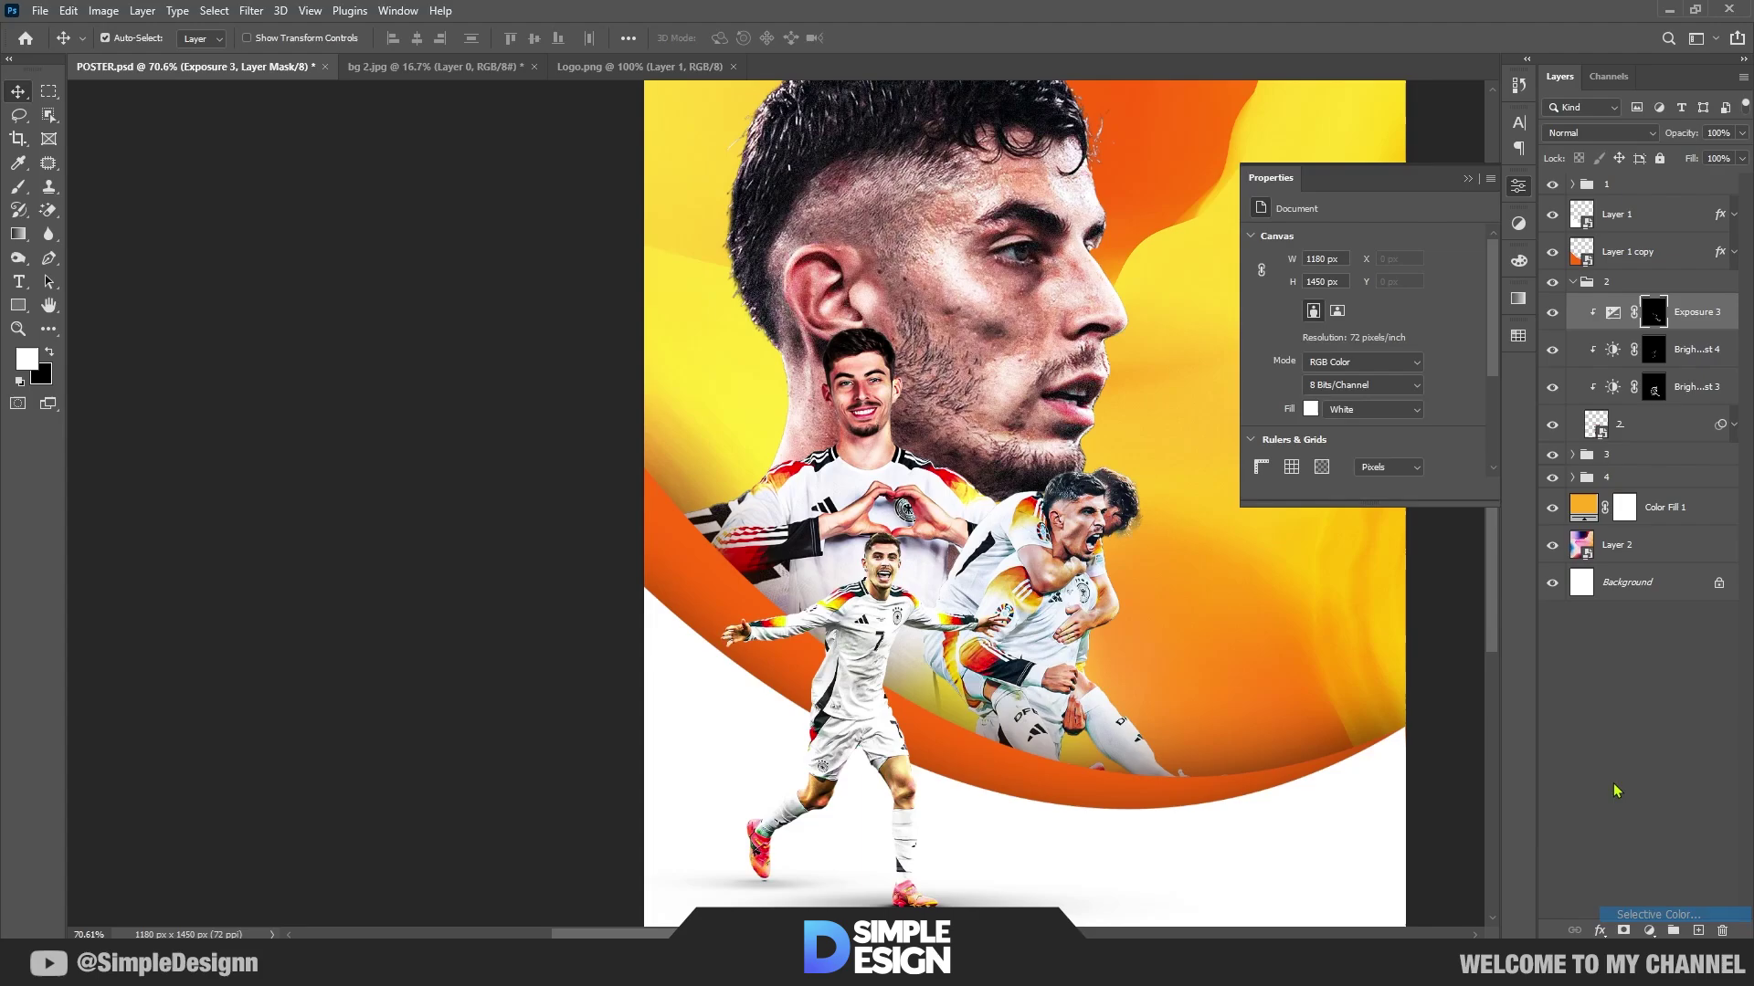
click(1359, 491)
scroll(1130, 630, up, 2)
scroll(1129, 630, up, 2)
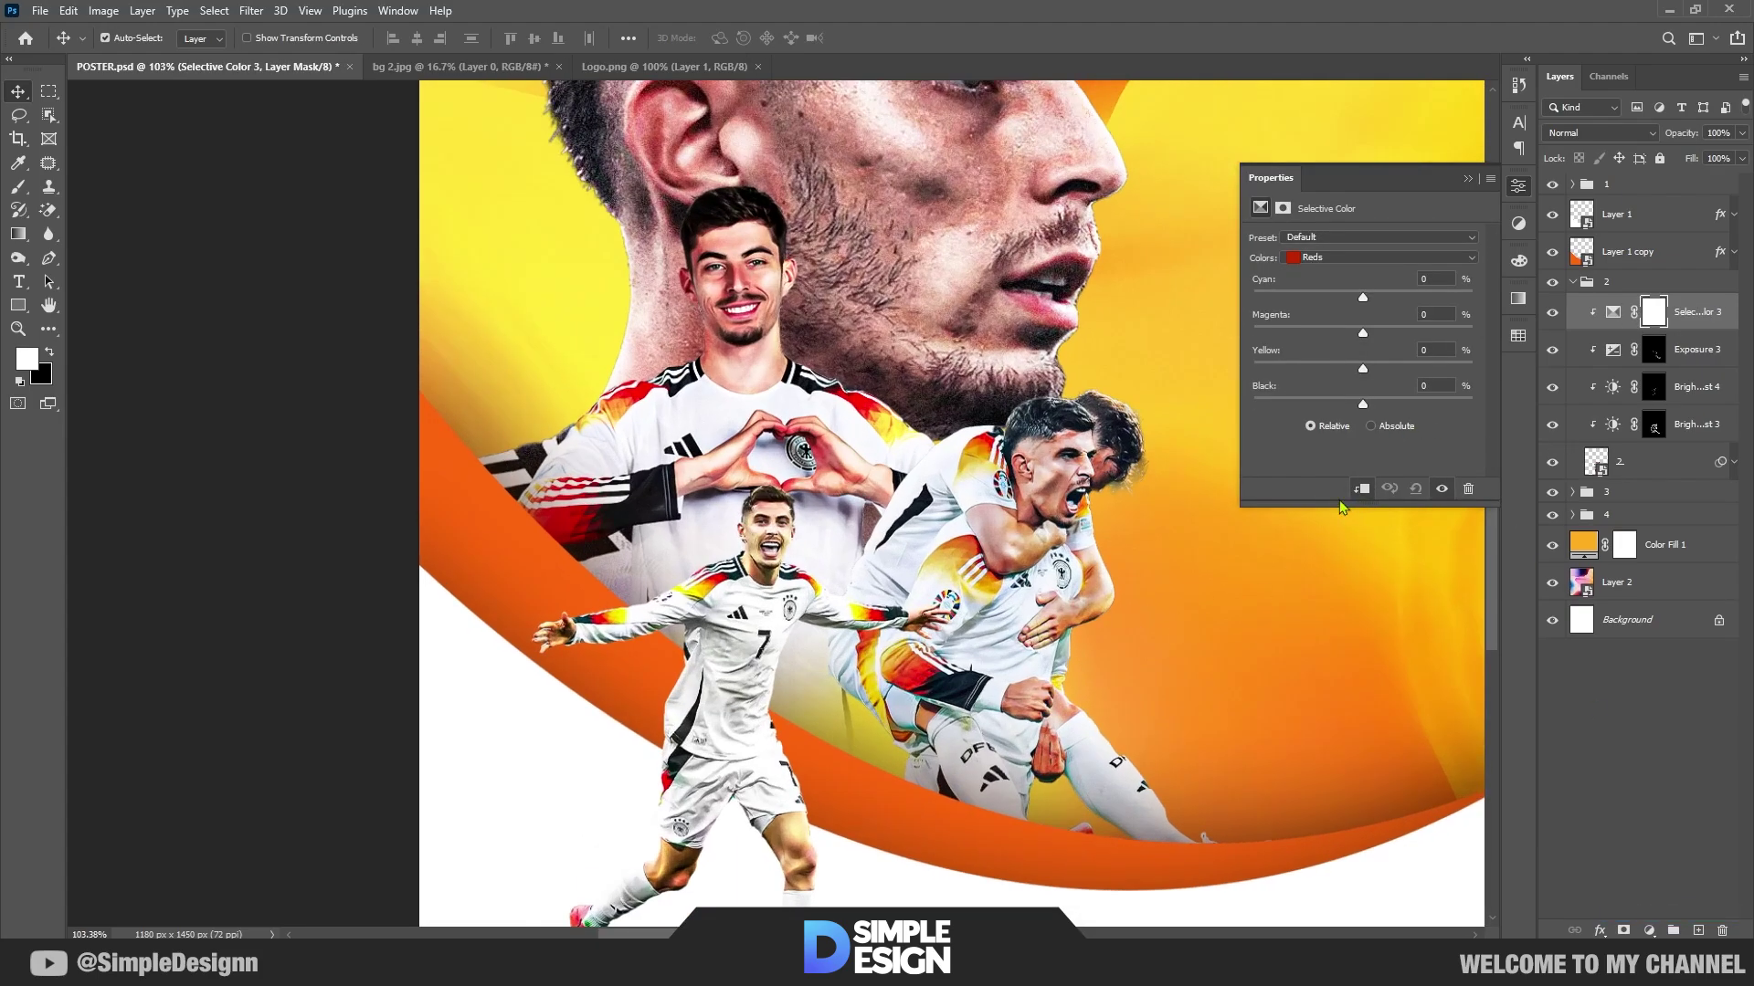
Step: Reduce cyan and yellow and add black in the Reds, then collapse group 2
mouse_move(1363, 295)
mouse_down()
mouse_move(1314, 297)
mouse_move(1430, 335)
mouse_move(1398, 338)
mouse_up()
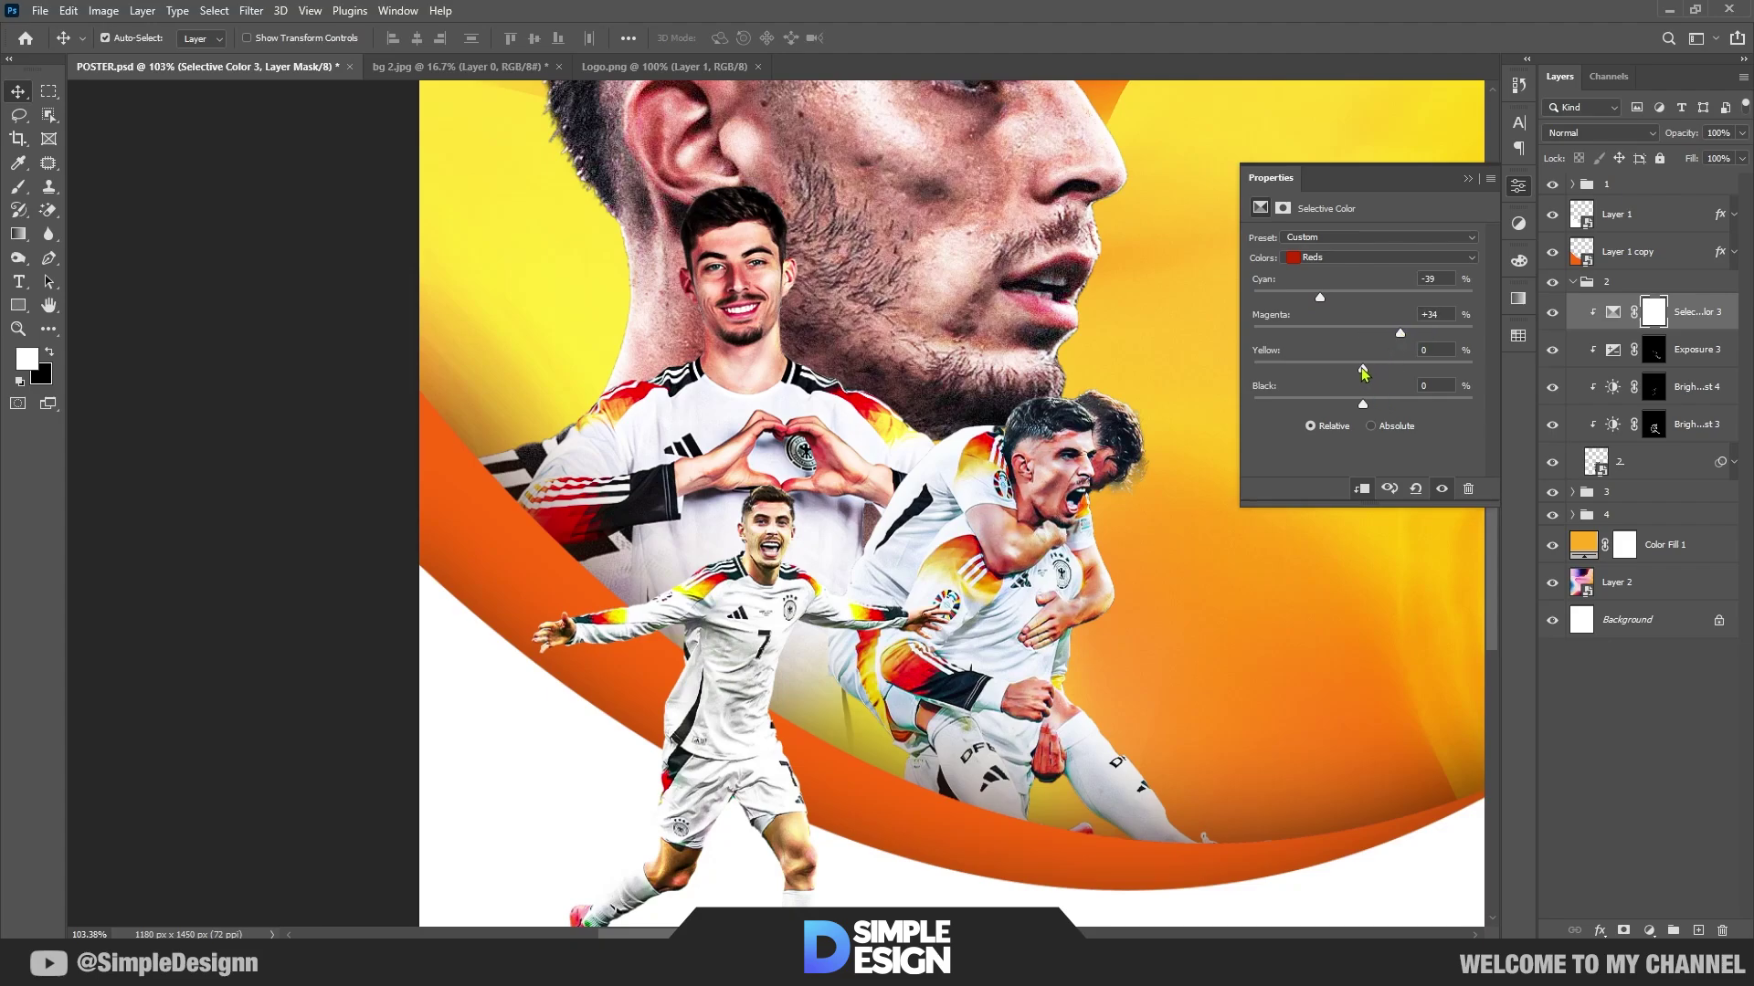
drag(1362, 369, 1334, 369)
mouse_move(1362, 404)
mouse_down()
mouse_move(1405, 402)
mouse_move(1373, 401)
mouse_up()
click(1468, 179)
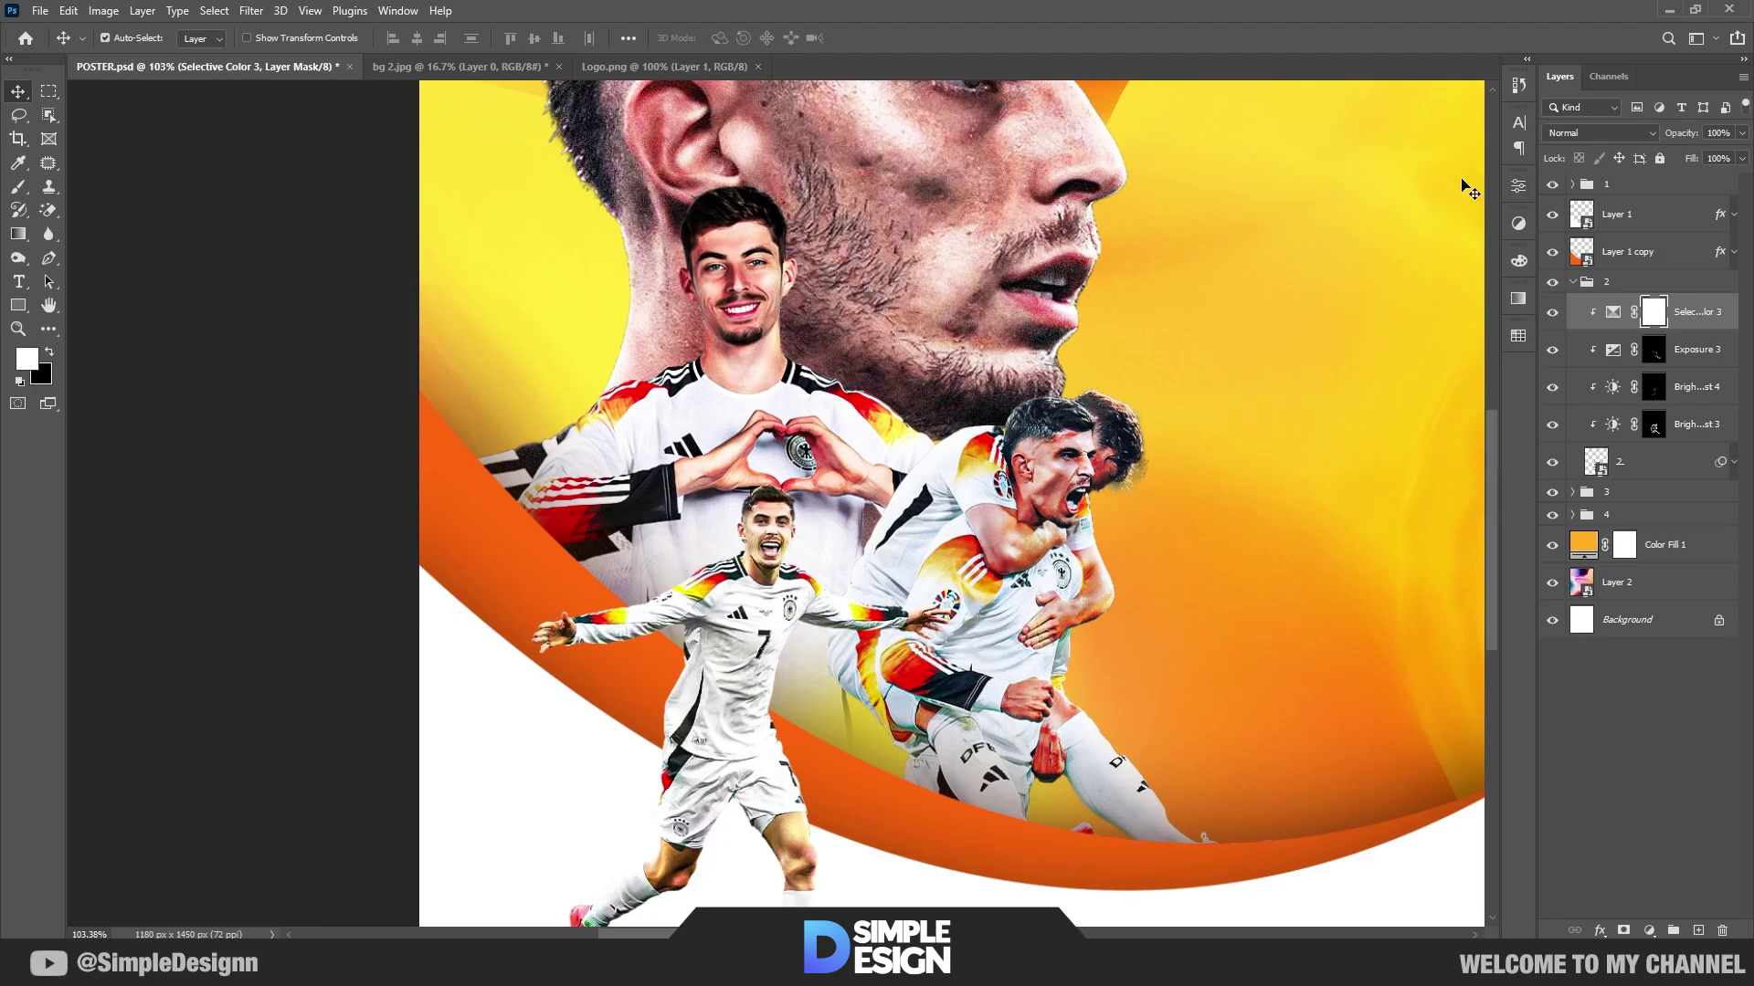
click(1572, 282)
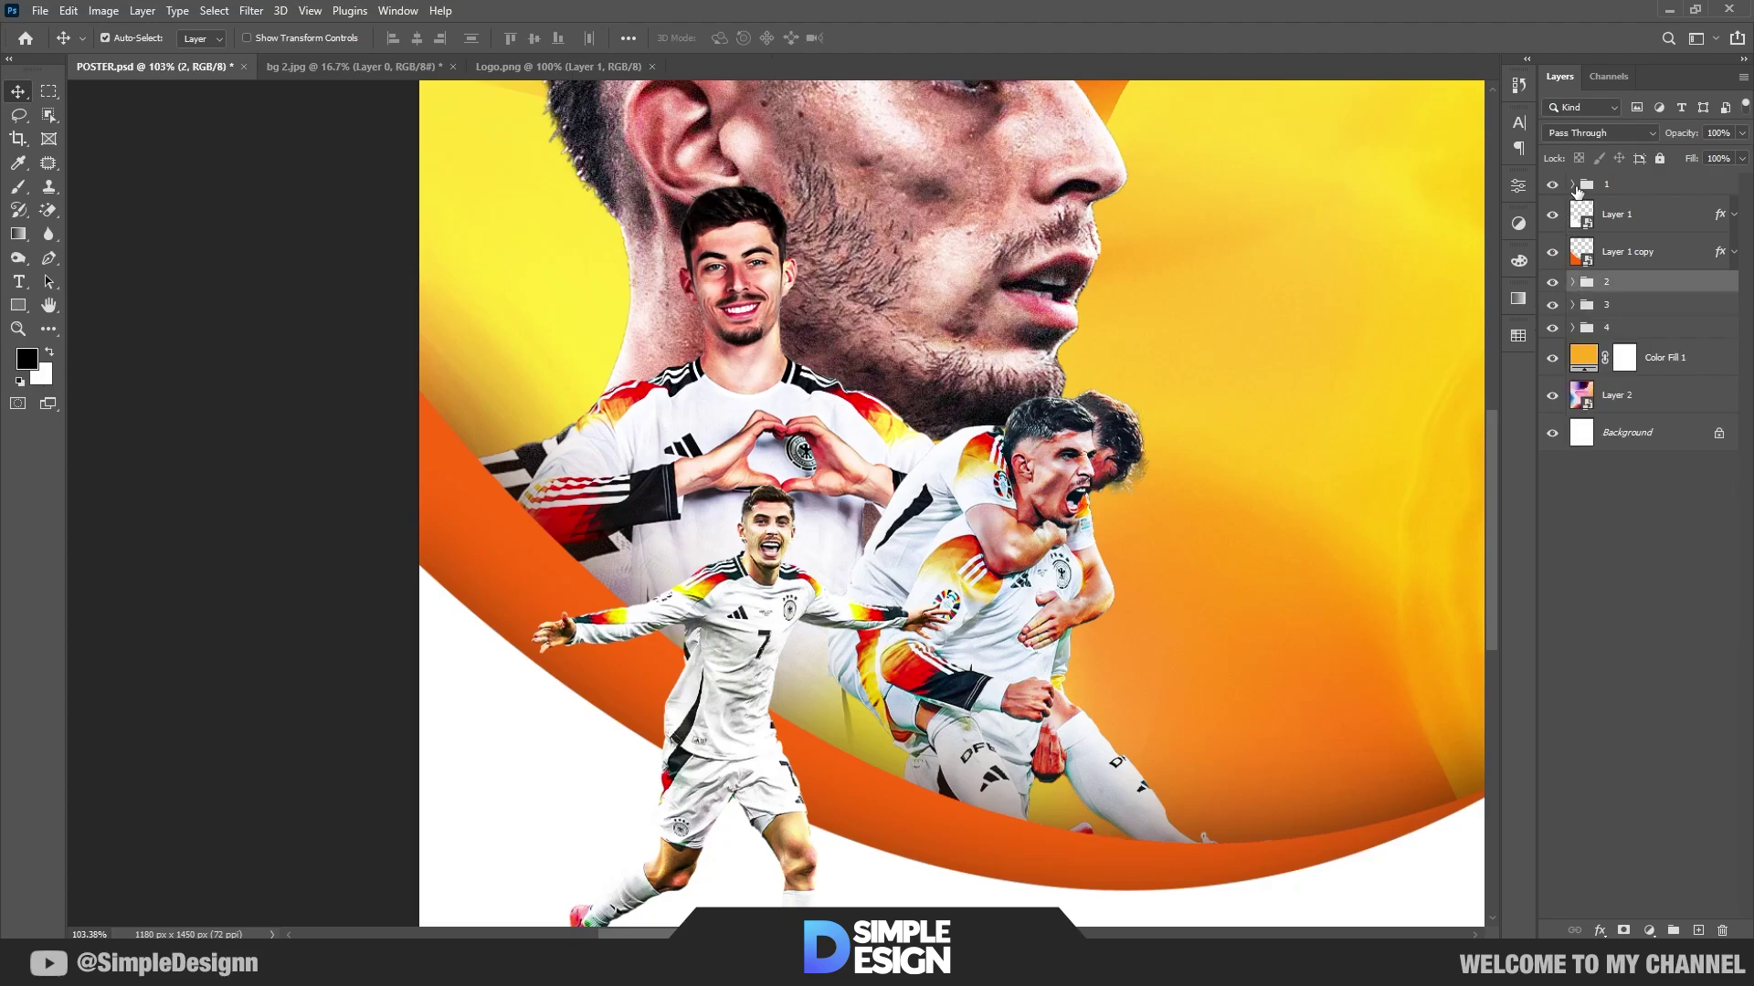
Step: Expand group 1 and add a clipped Selective Color layer above its top adjustment
click(1572, 184)
click(1667, 224)
click(1649, 931)
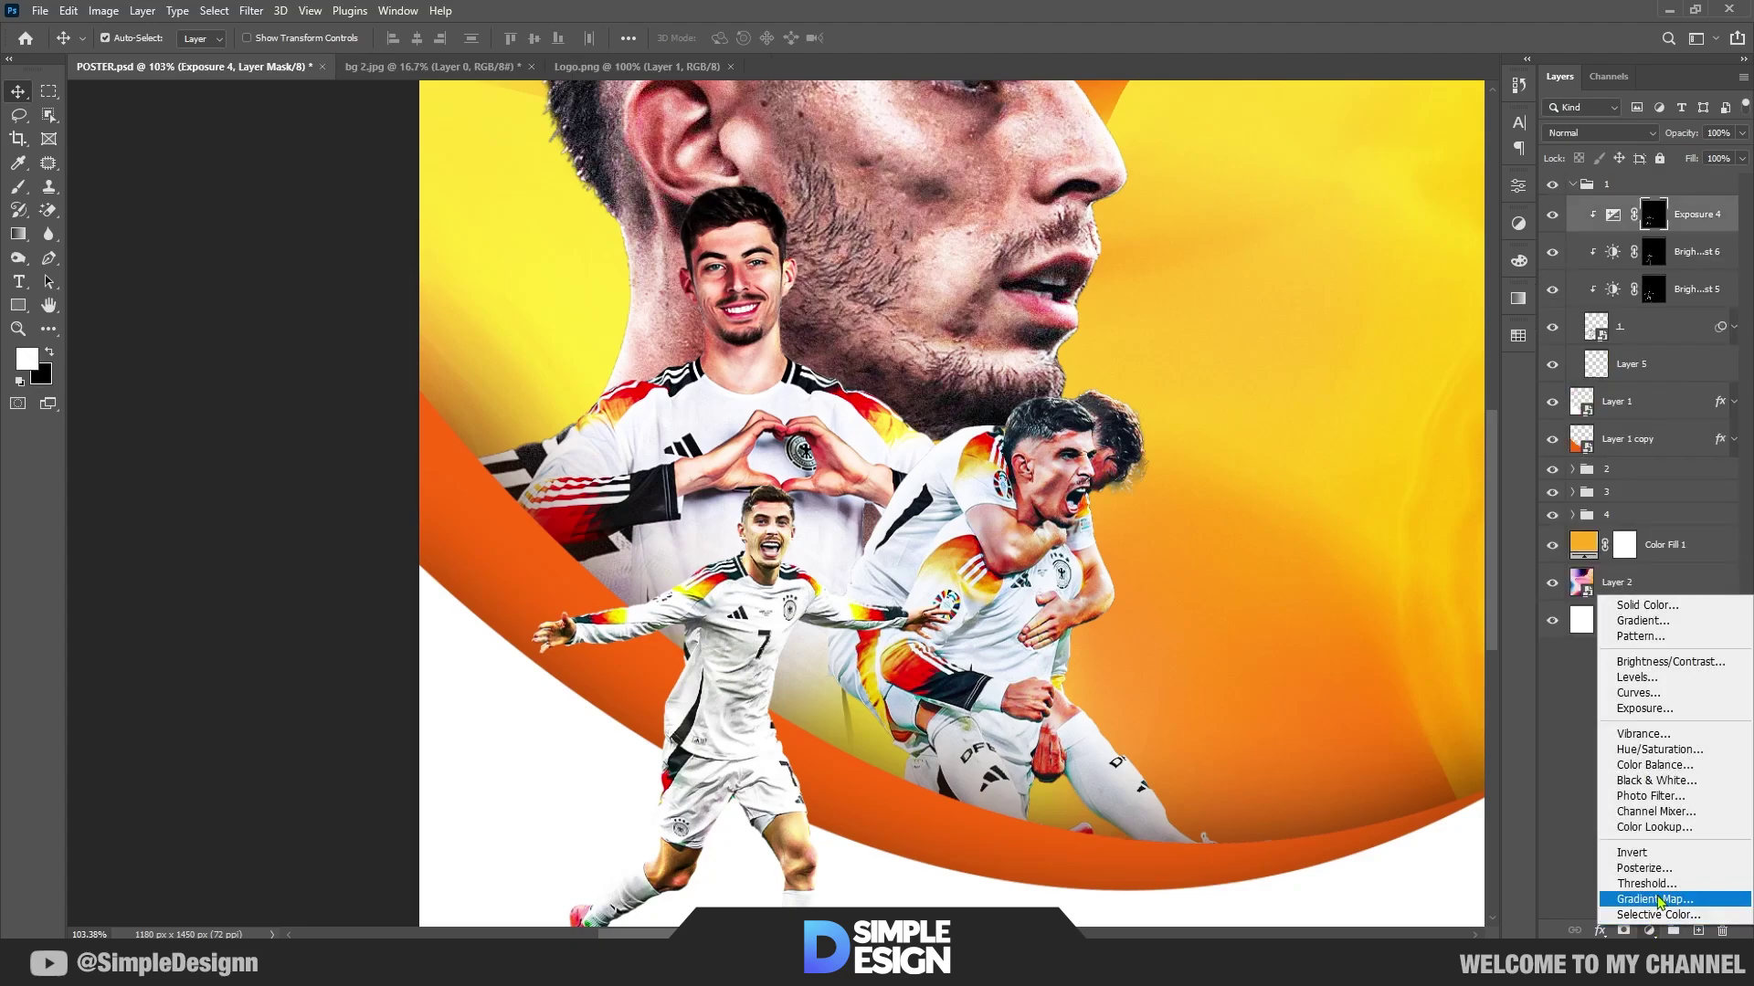
click(1659, 915)
scroll(1187, 548, down, 3)
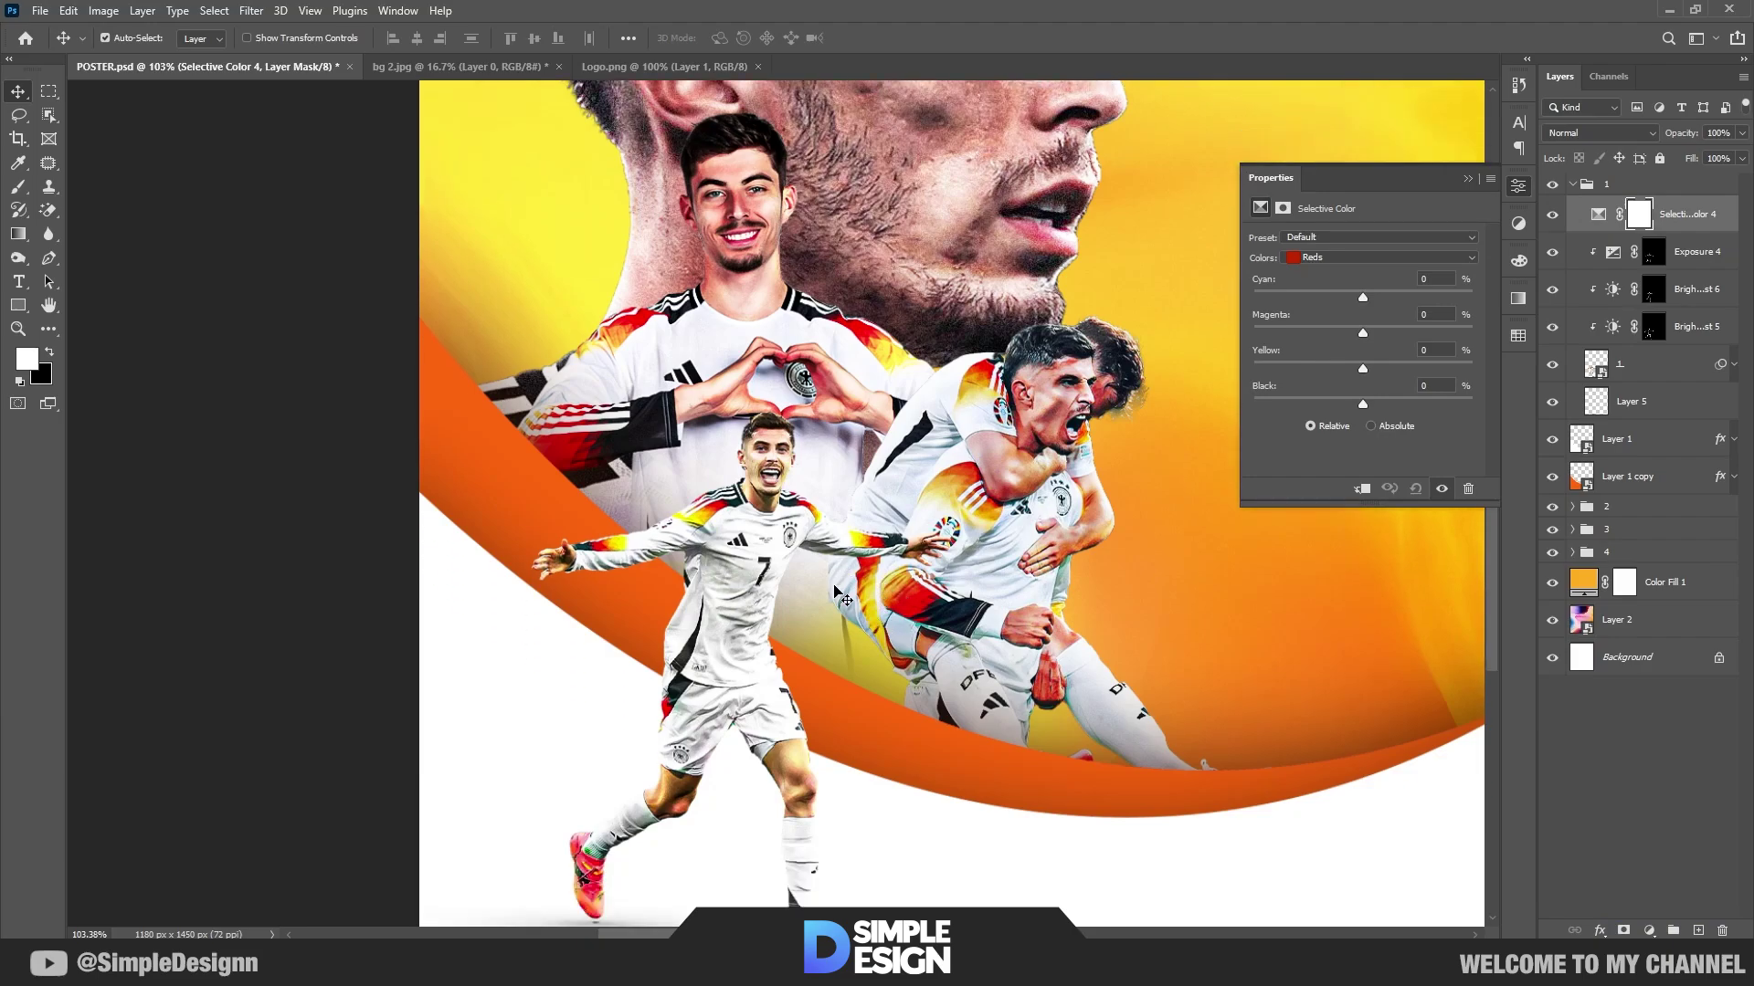
click(1362, 488)
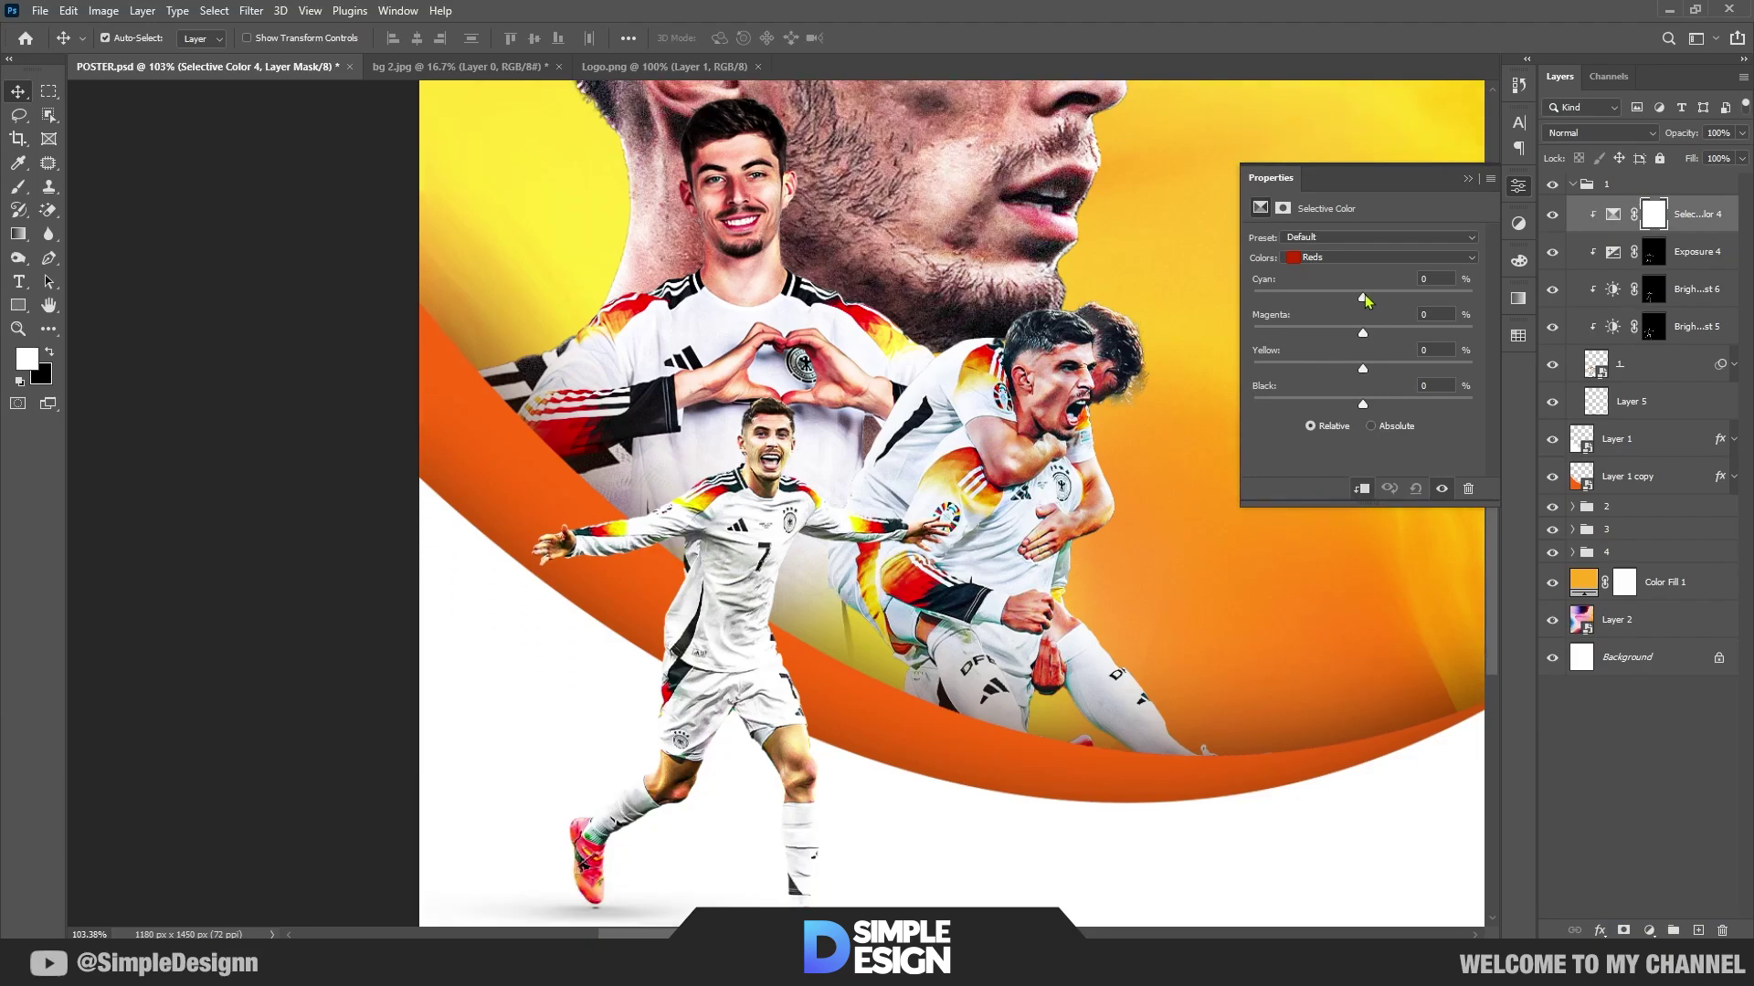
Step: Add cyan to the Reds, then add magenta and reduce cyan in the Yellows
drag(1363, 298, 1430, 299)
click(1359, 257)
click(1344, 297)
mouse_move(1406, 299)
mouse_down()
mouse_move(1364, 299)
mouse_move(1431, 334)
mouse_move(1308, 371)
mouse_move(1433, 404)
mouse_move(1406, 408)
mouse_up()
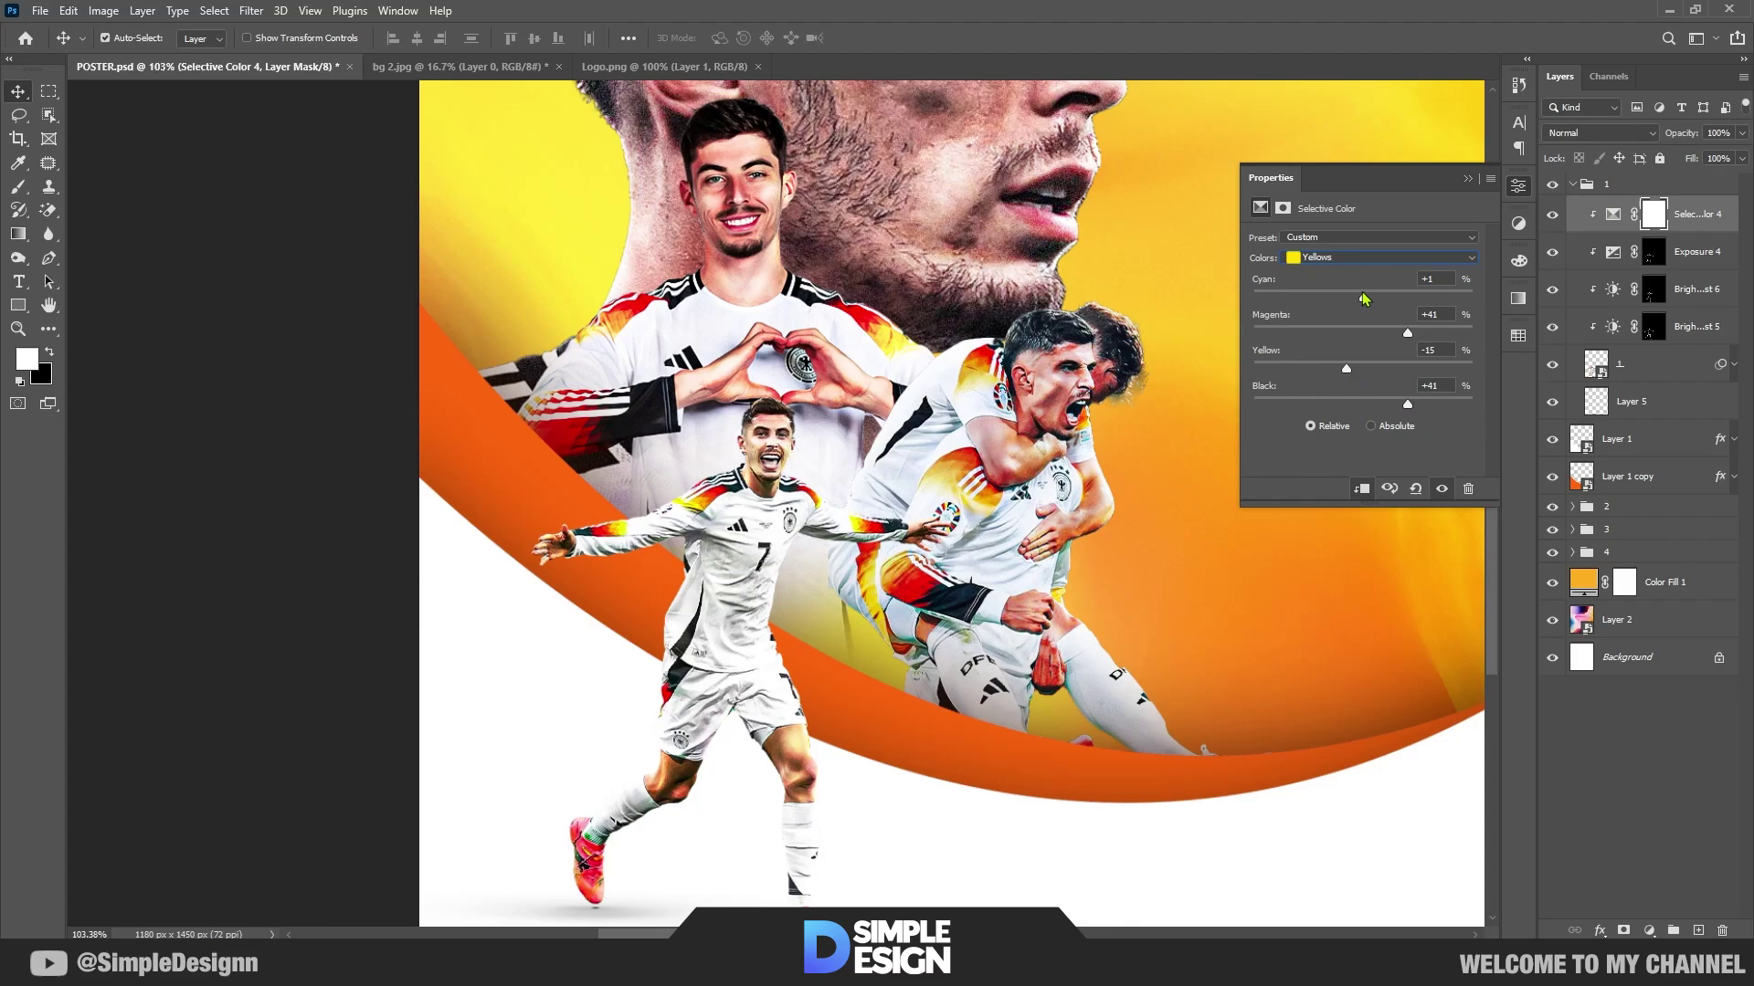
mouse_move(1363, 298)
mouse_down()
mouse_move(1263, 301)
mouse_move(1312, 299)
mouse_up()
Step: Add magenta to the Reds and fine-tune cyan in the Yellows
click(1332, 259)
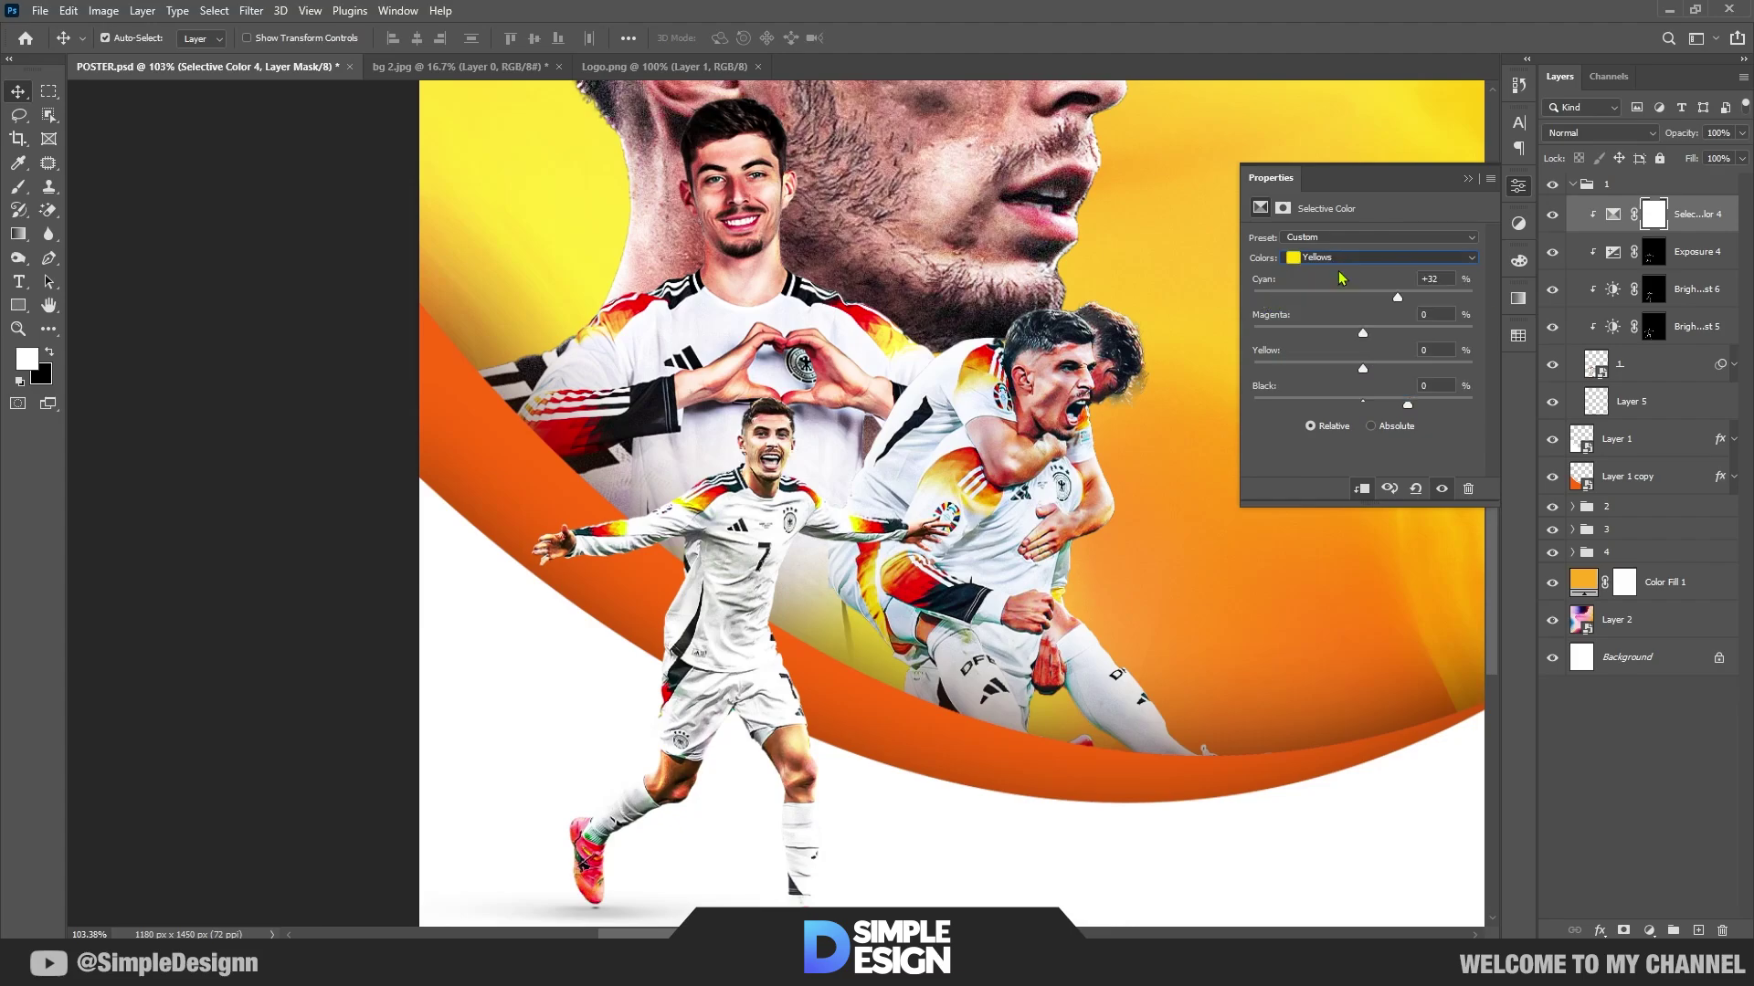
mouse_move(1362, 333)
mouse_down()
mouse_move(1423, 334)
mouse_move(1303, 370)
mouse_move(1385, 369)
mouse_move(1303, 402)
mouse_move(1397, 405)
mouse_up()
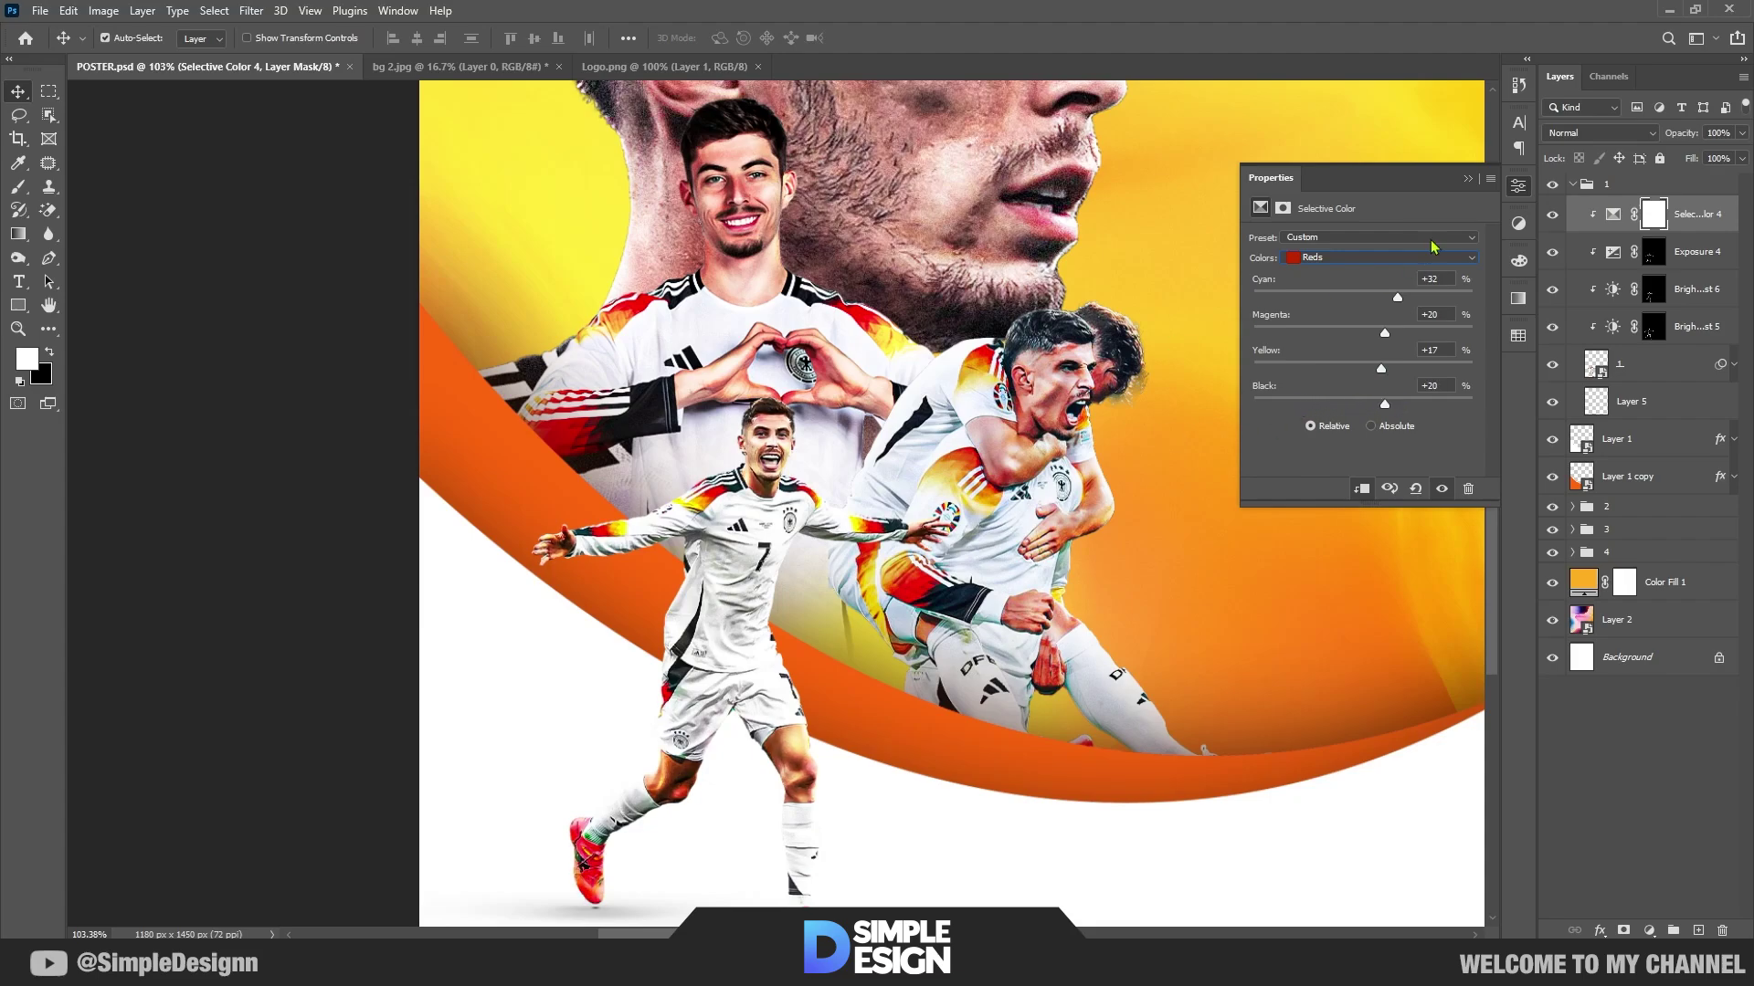
click(1315, 257)
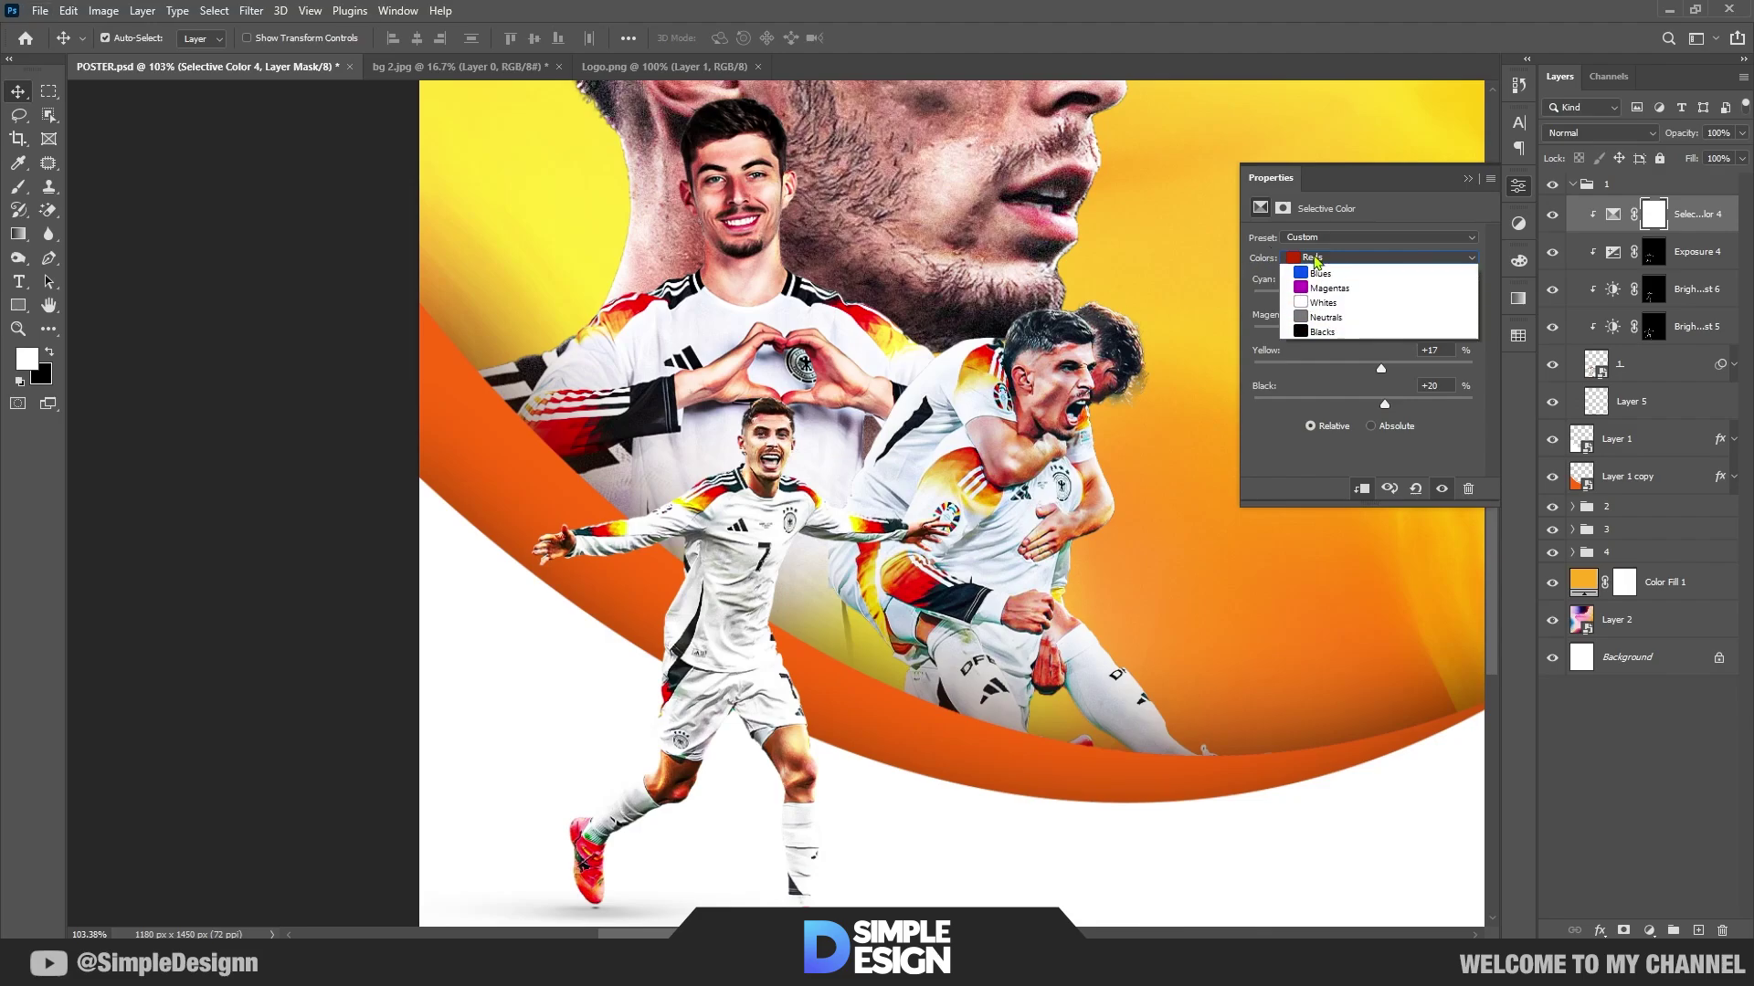
click(1320, 275)
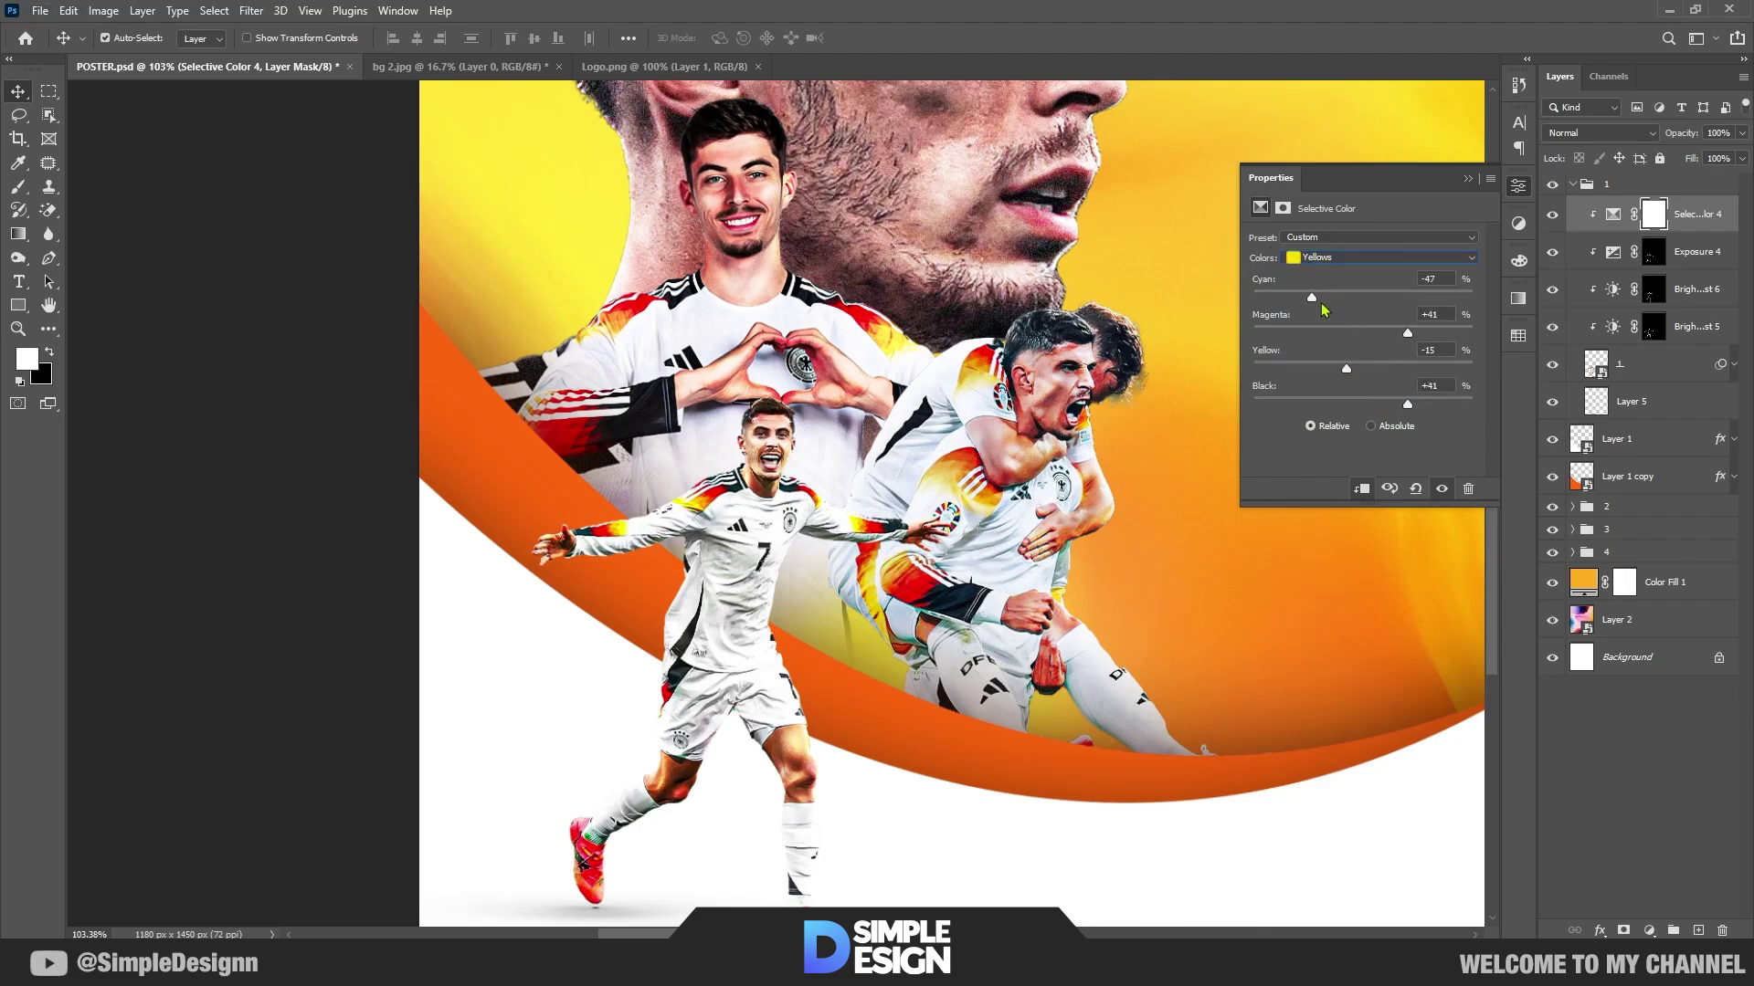
mouse_move(1312, 297)
mouse_down()
mouse_move(1274, 302)
mouse_move(1469, 301)
mouse_move(1318, 307)
mouse_move(1452, 335)
mouse_up()
Step: Add a Hue/Saturation layer in group 1, clipped to the layer below
click(1468, 178)
scroll(842, 452, up, 5)
scroll(815, 429, up, 1)
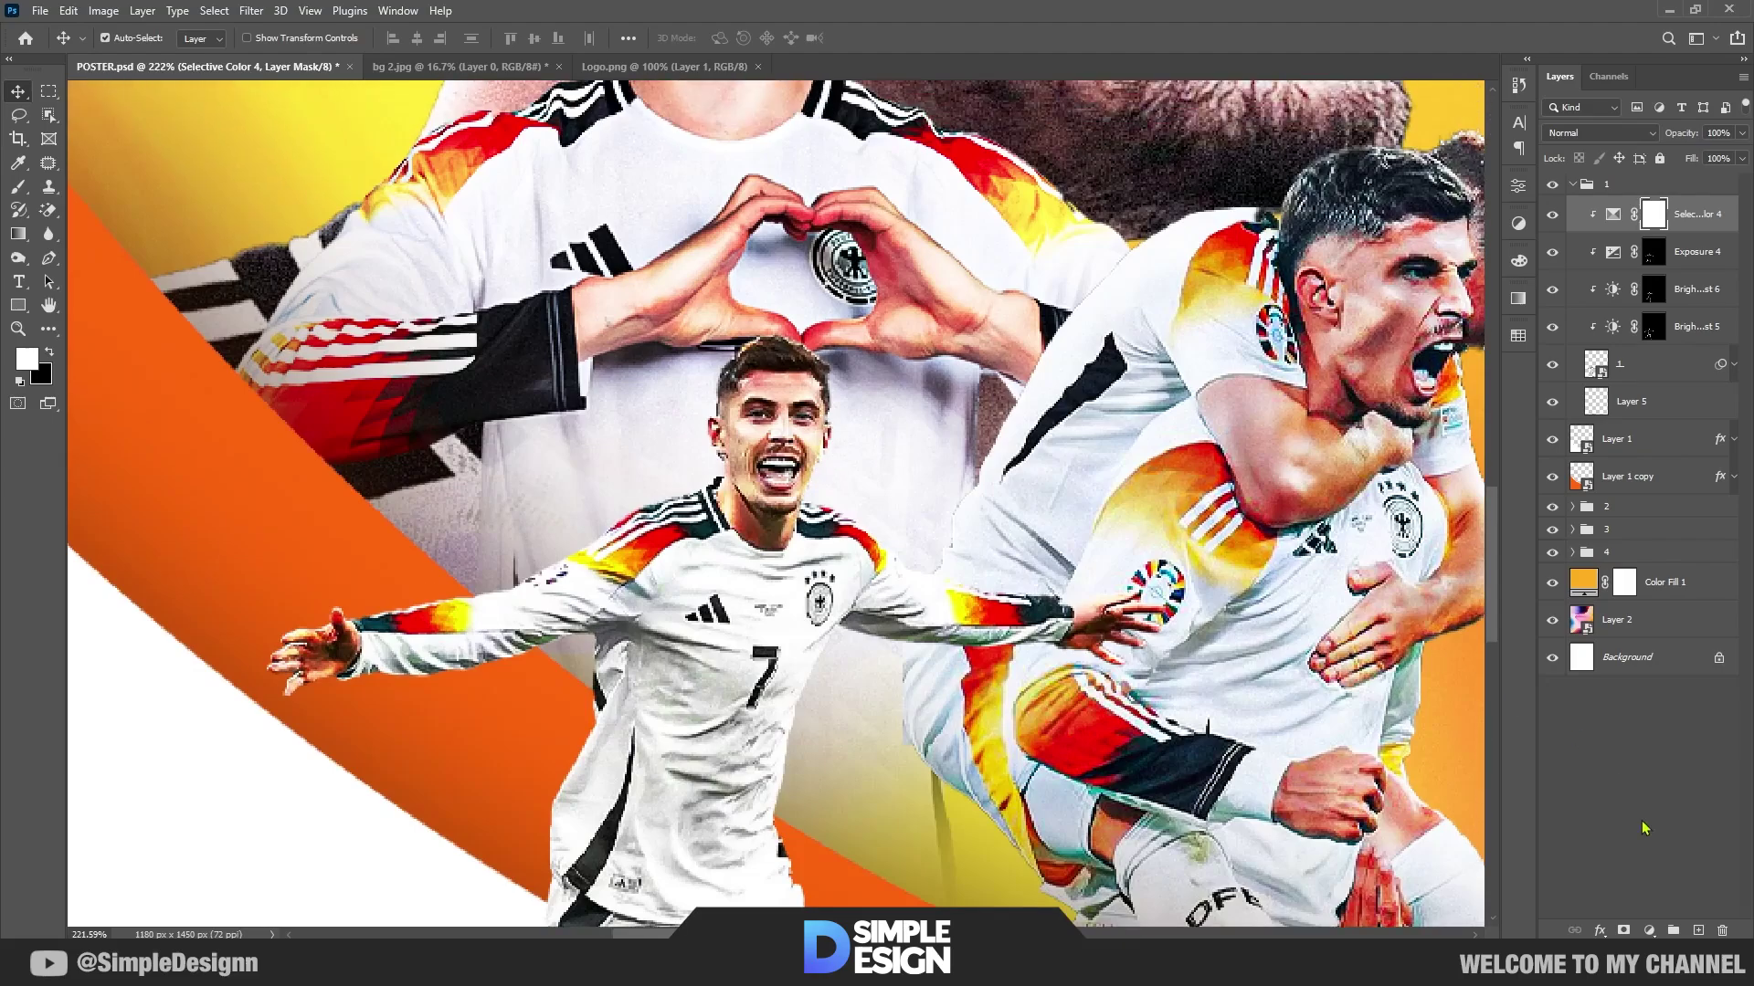
click(1647, 930)
click(1626, 760)
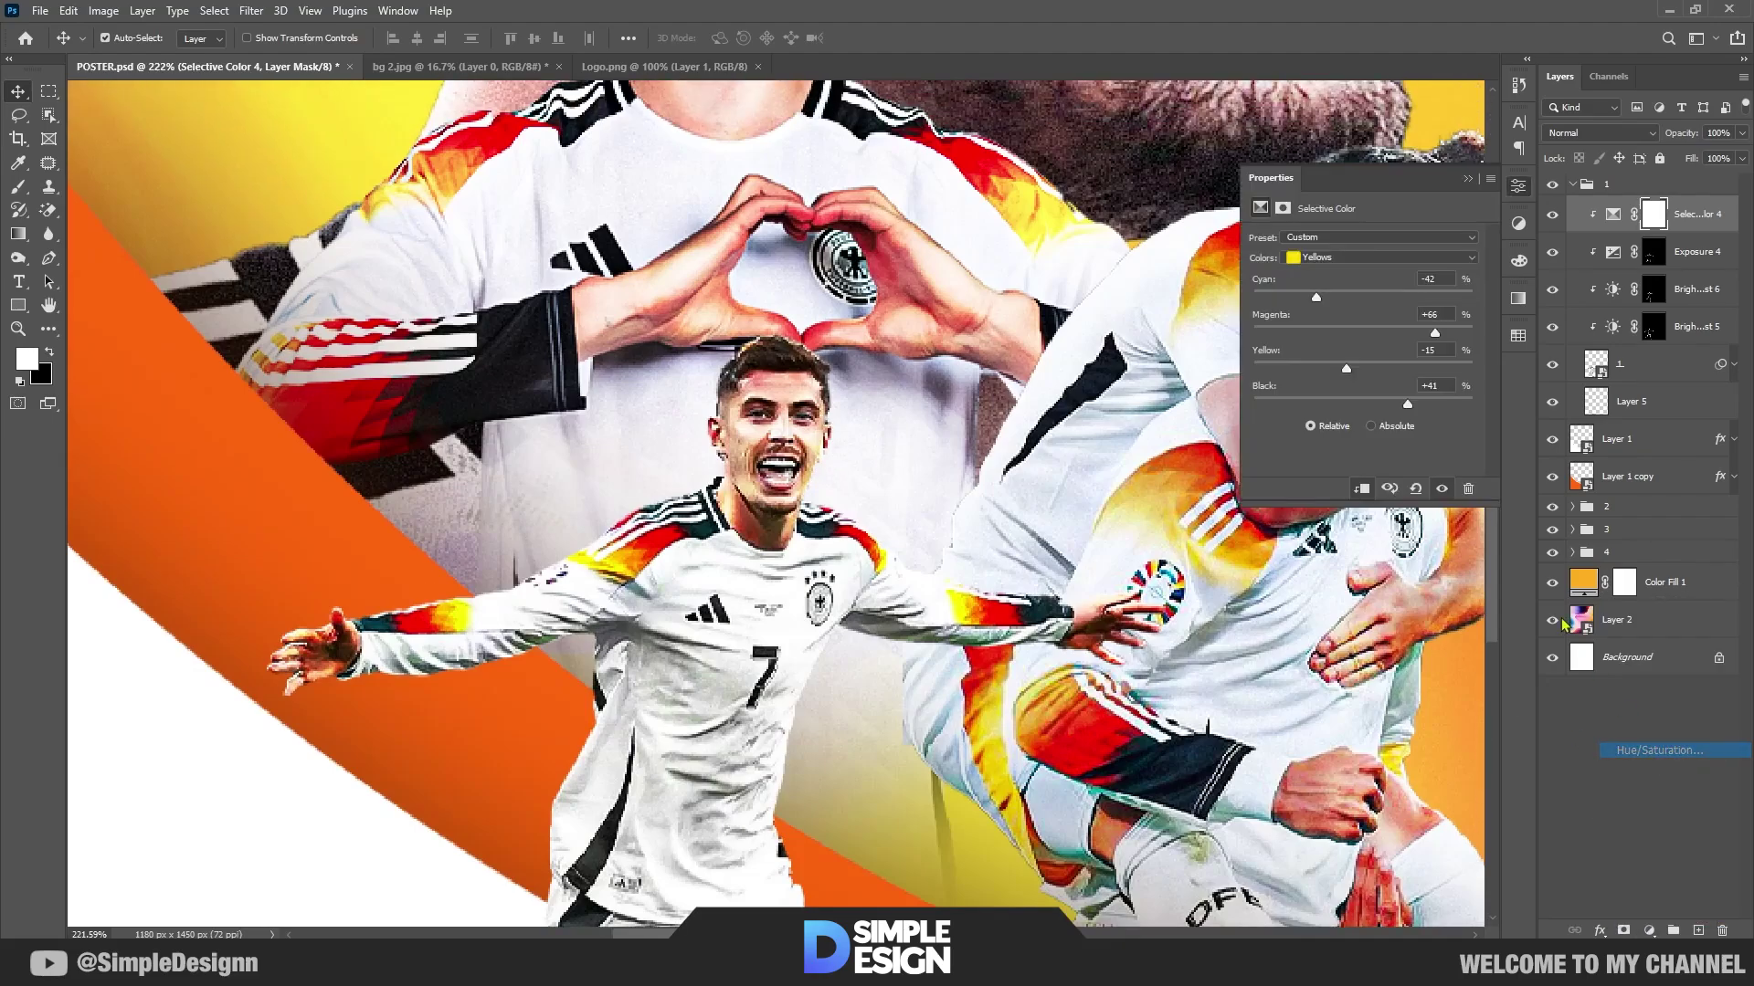
click(1361, 489)
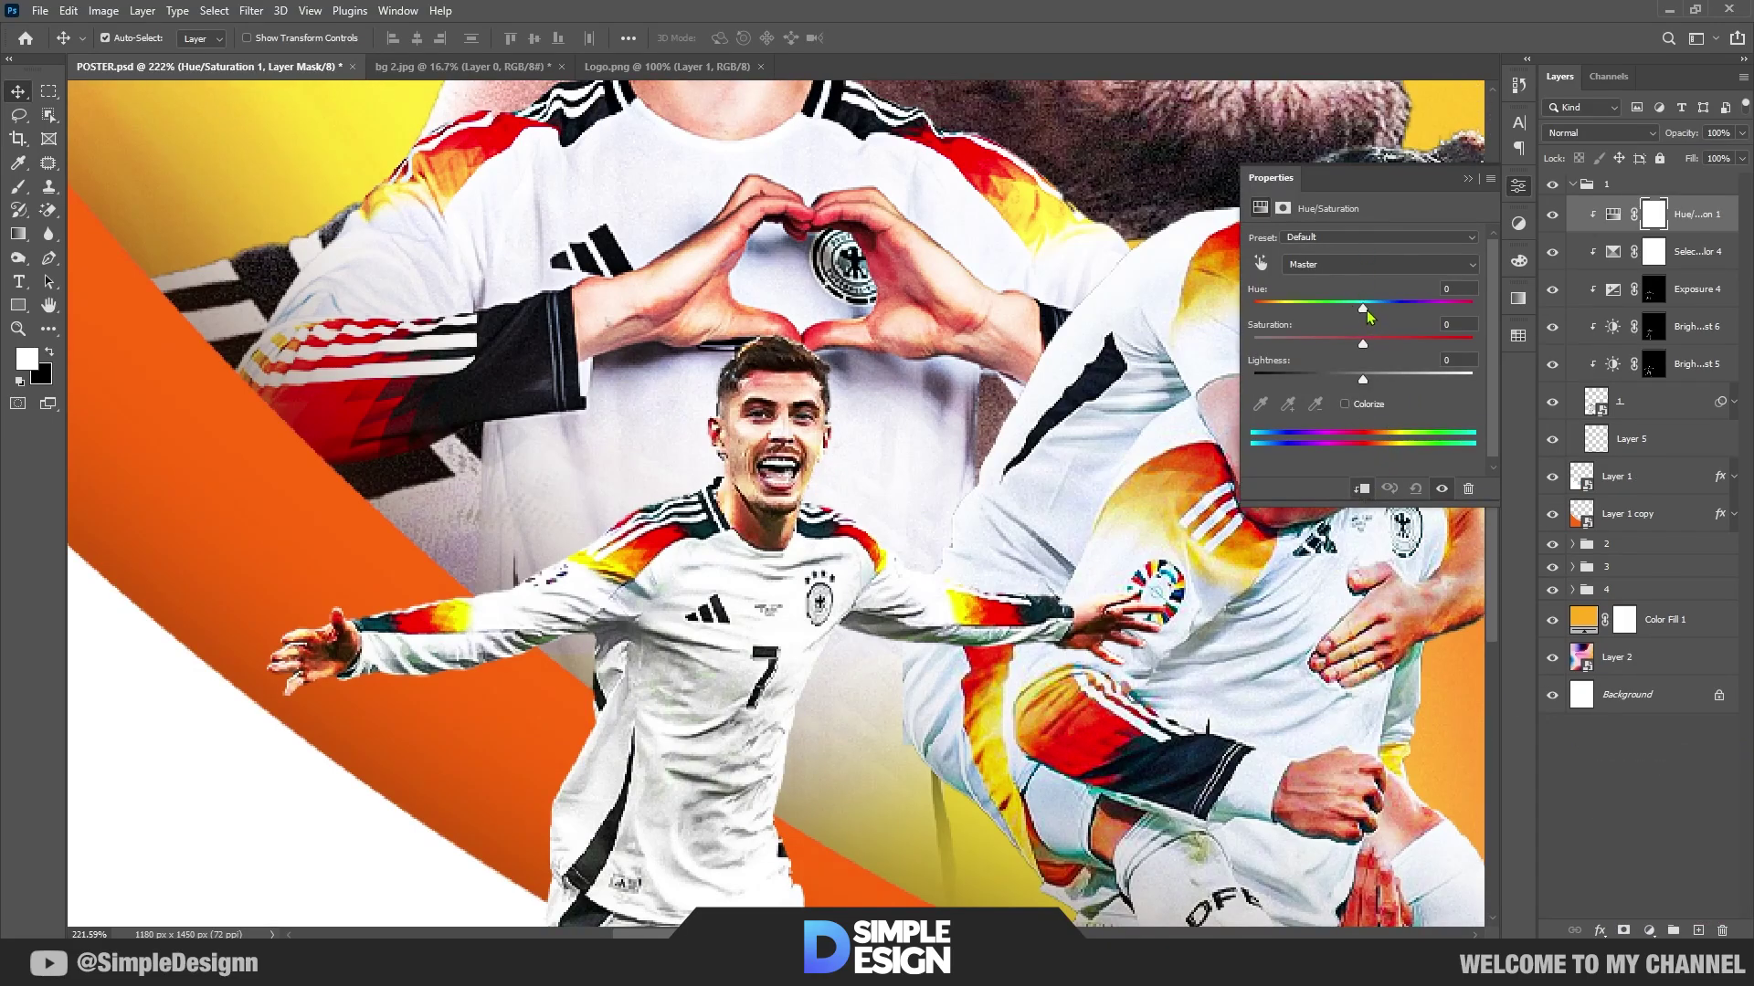
Step: Shift its hue to -5, then collapse group 1
drag(1366, 313, 1357, 308)
scroll(883, 478, down, 5)
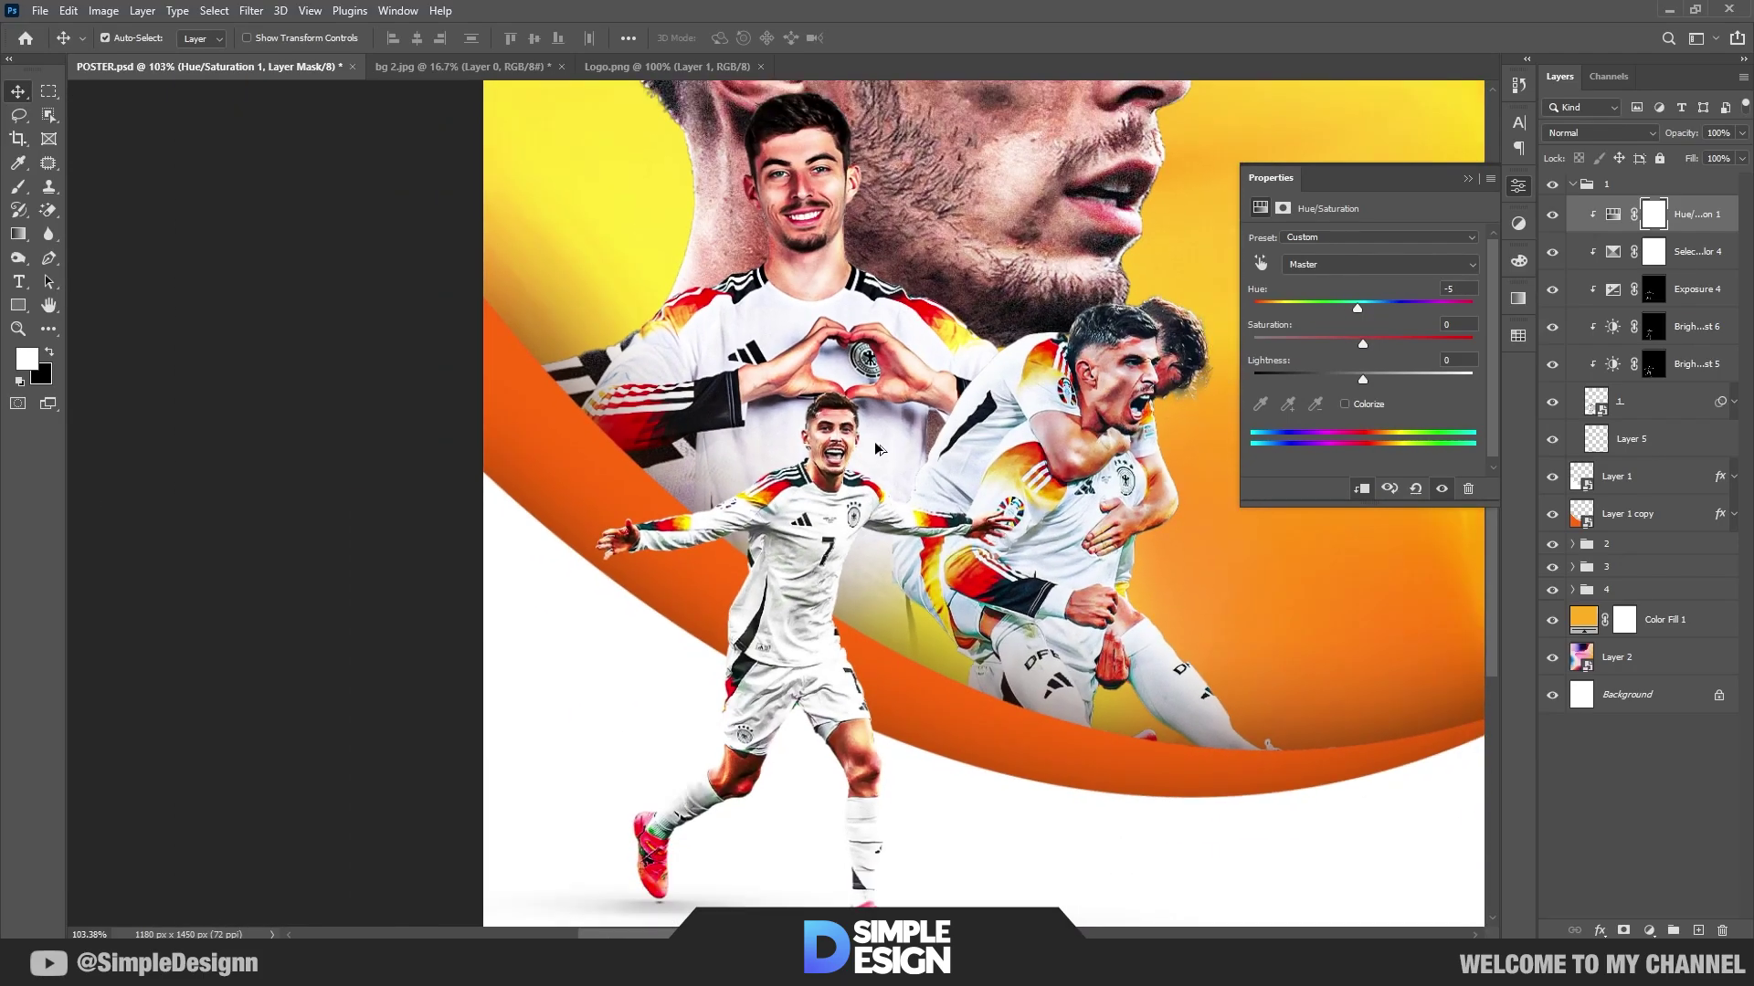
scroll(822, 566, down, 3)
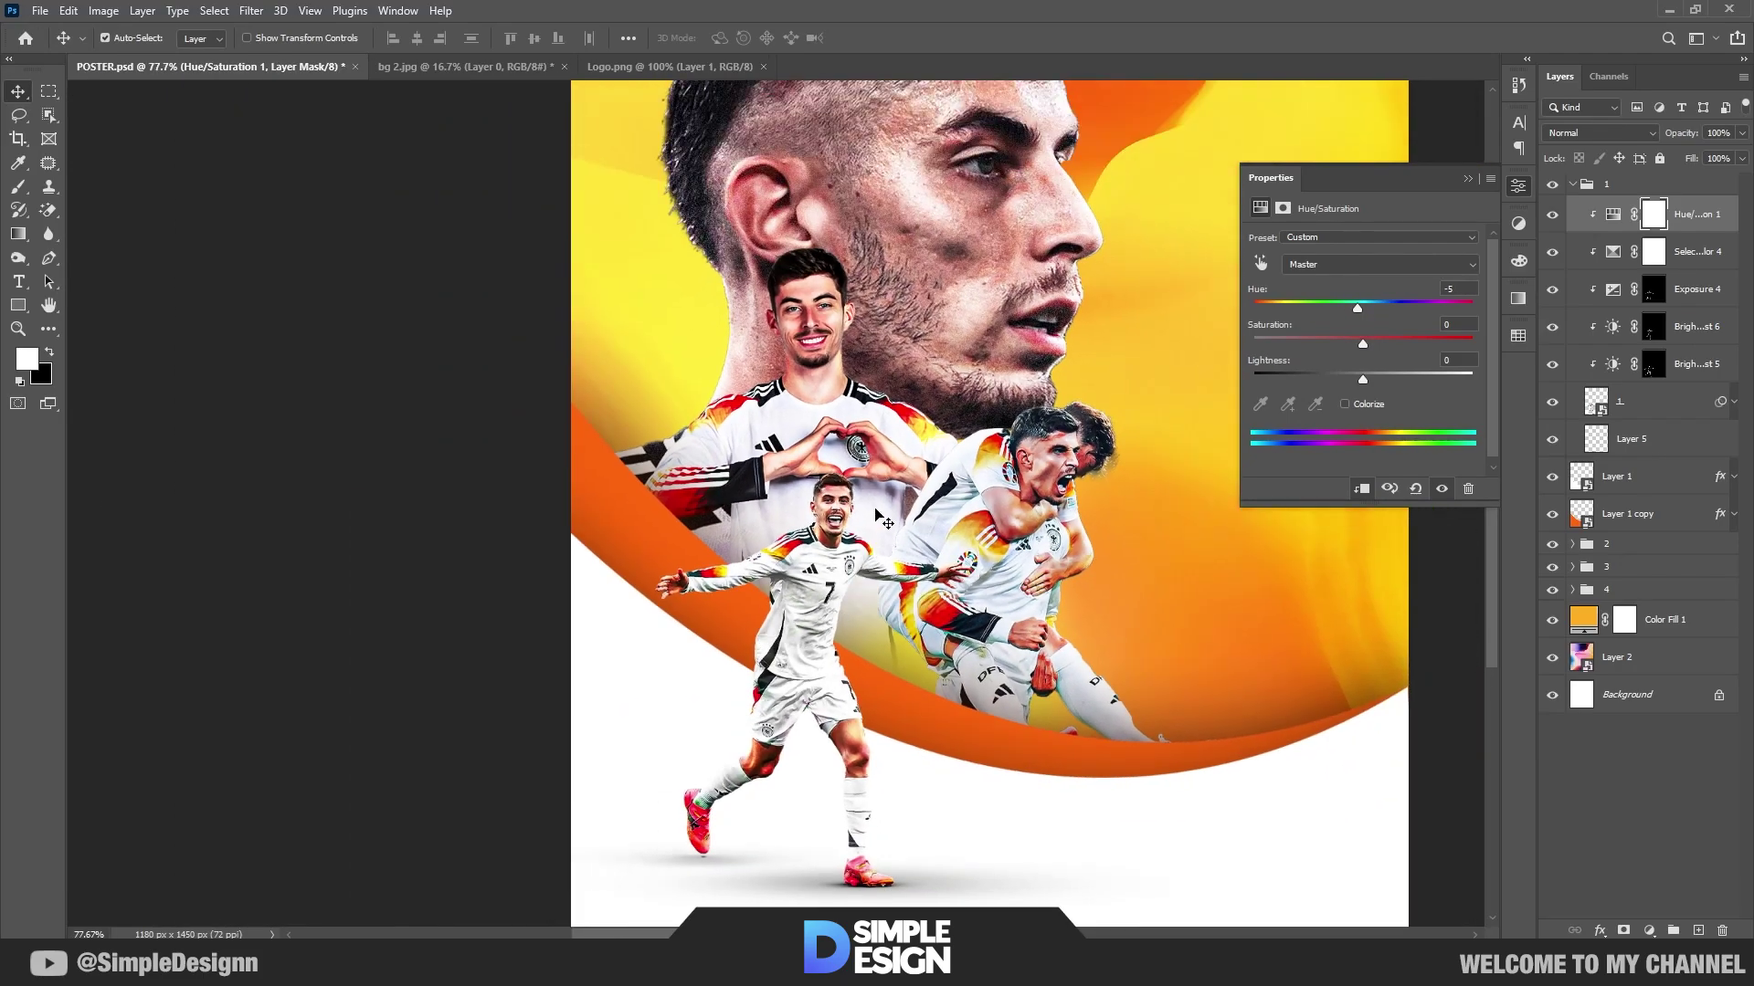
click(1469, 180)
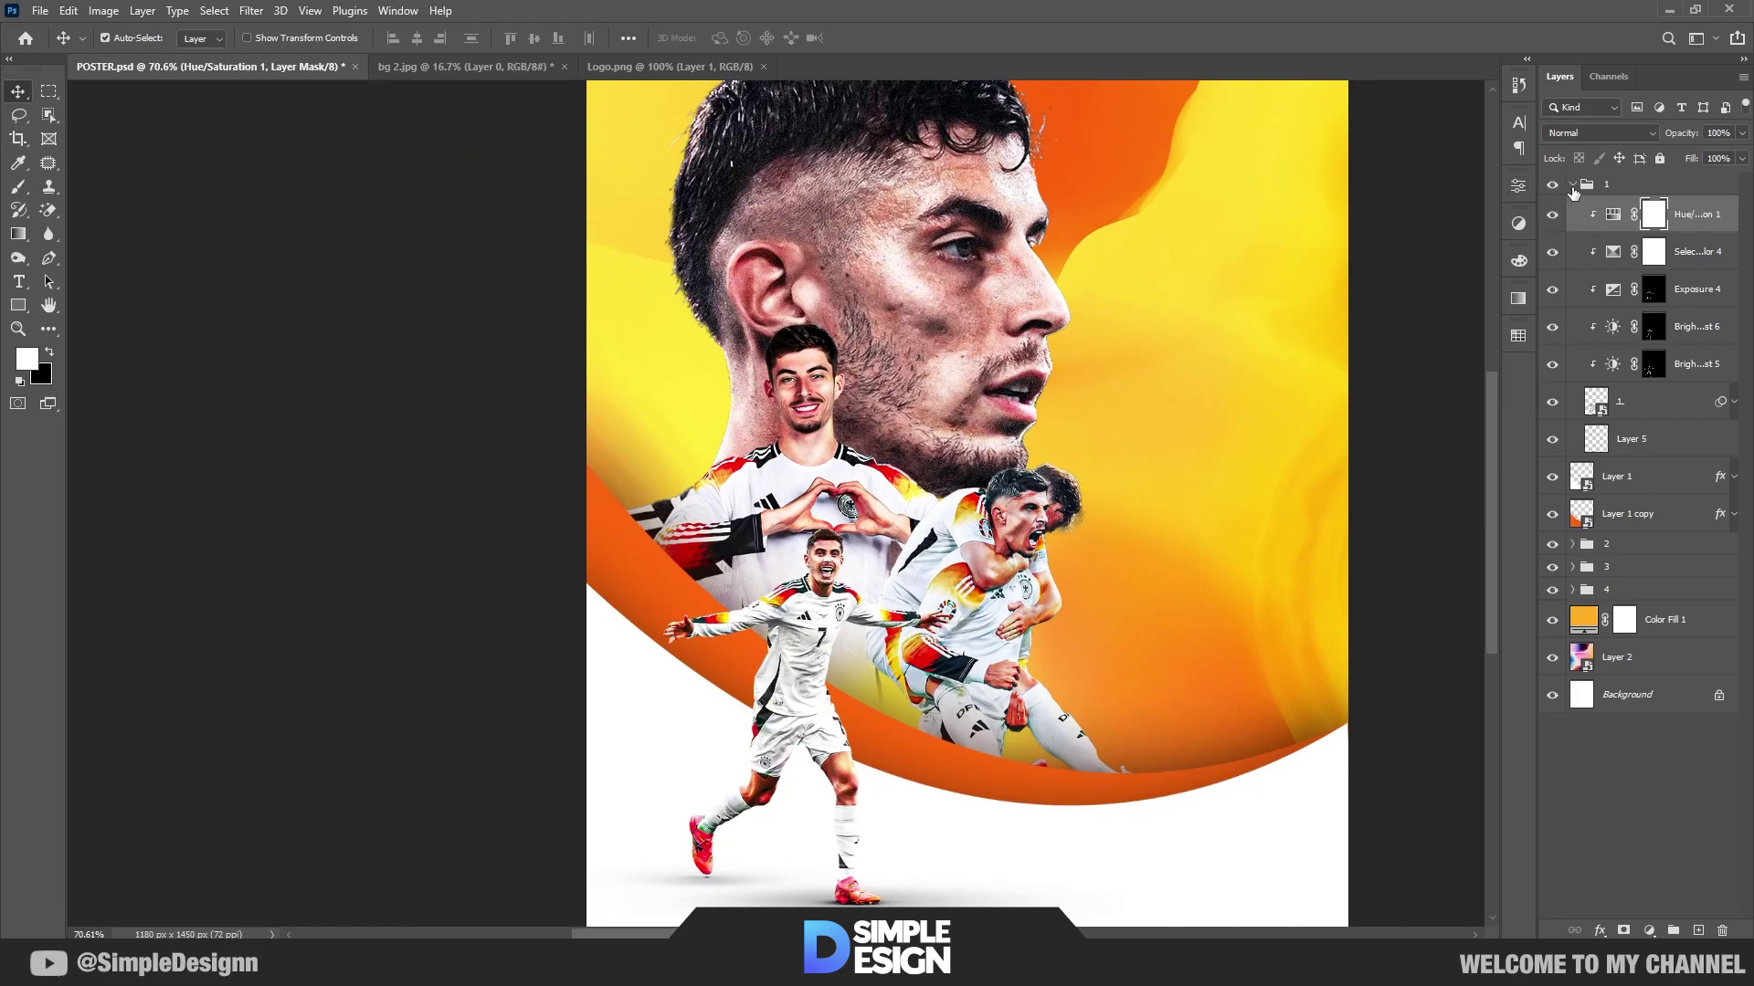
click(1572, 185)
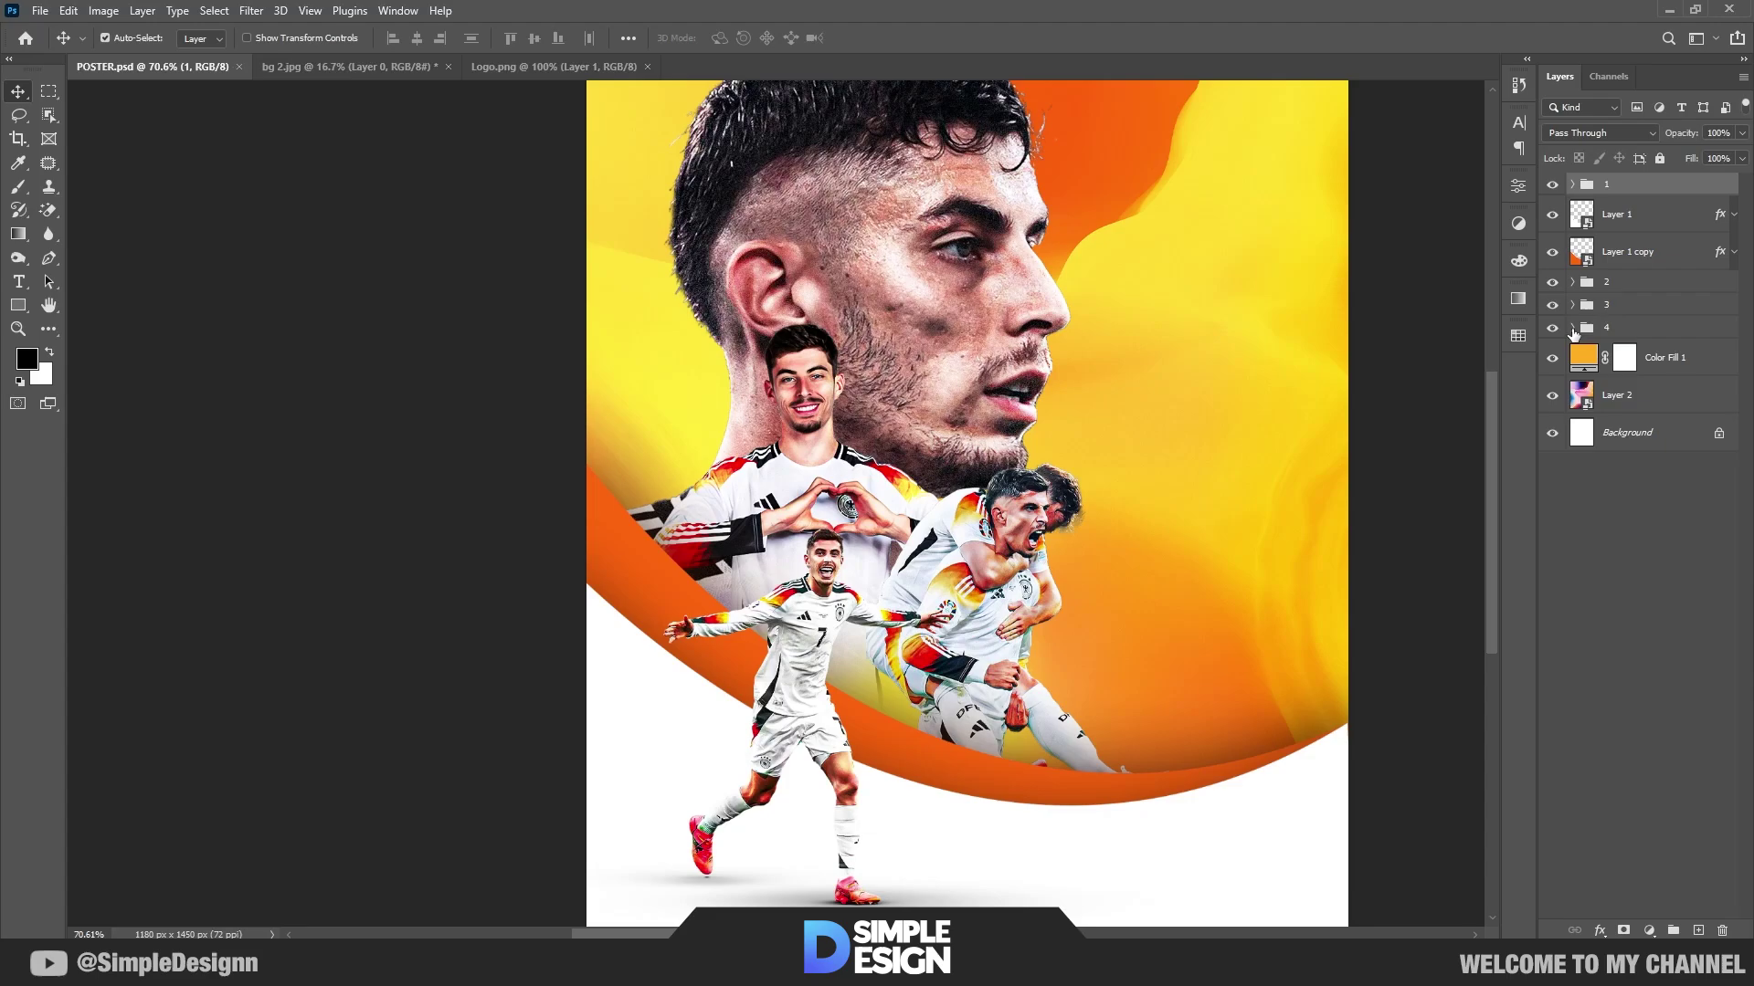
Step: Expand group 4 and add a clipped Hue/Saturation layer with a slight negative hue shift
click(1572, 327)
click(1653, 357)
click(1649, 931)
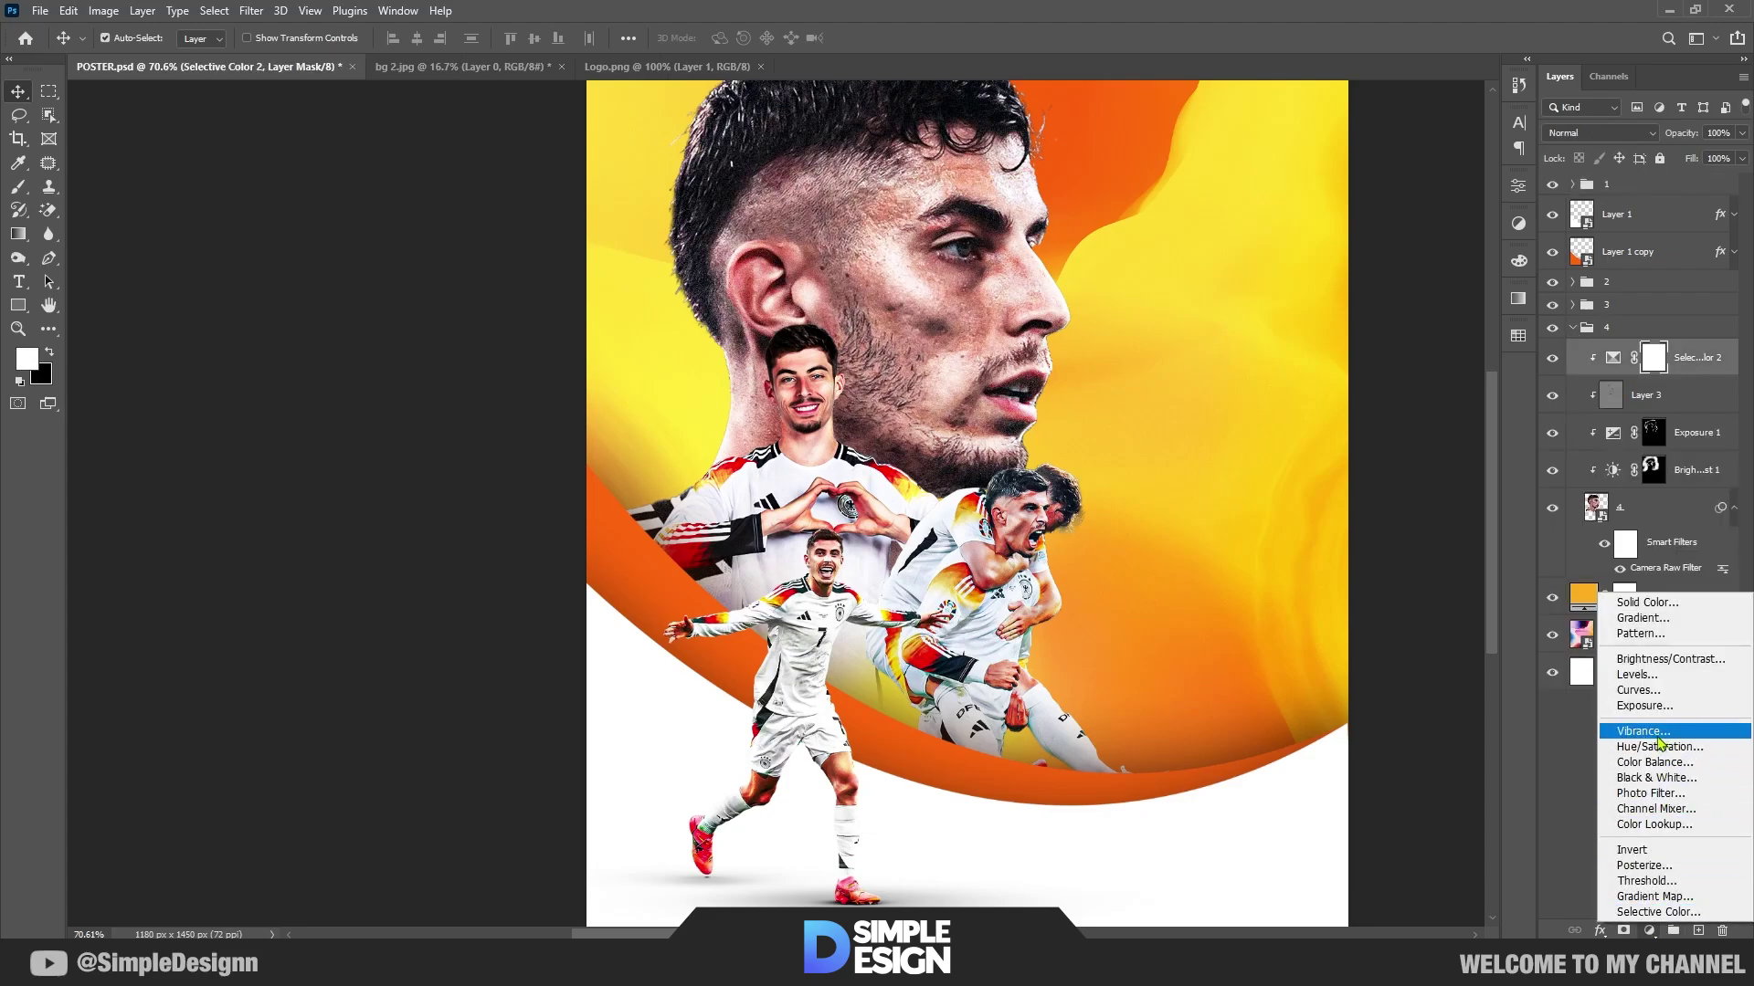
click(1661, 747)
click(1364, 488)
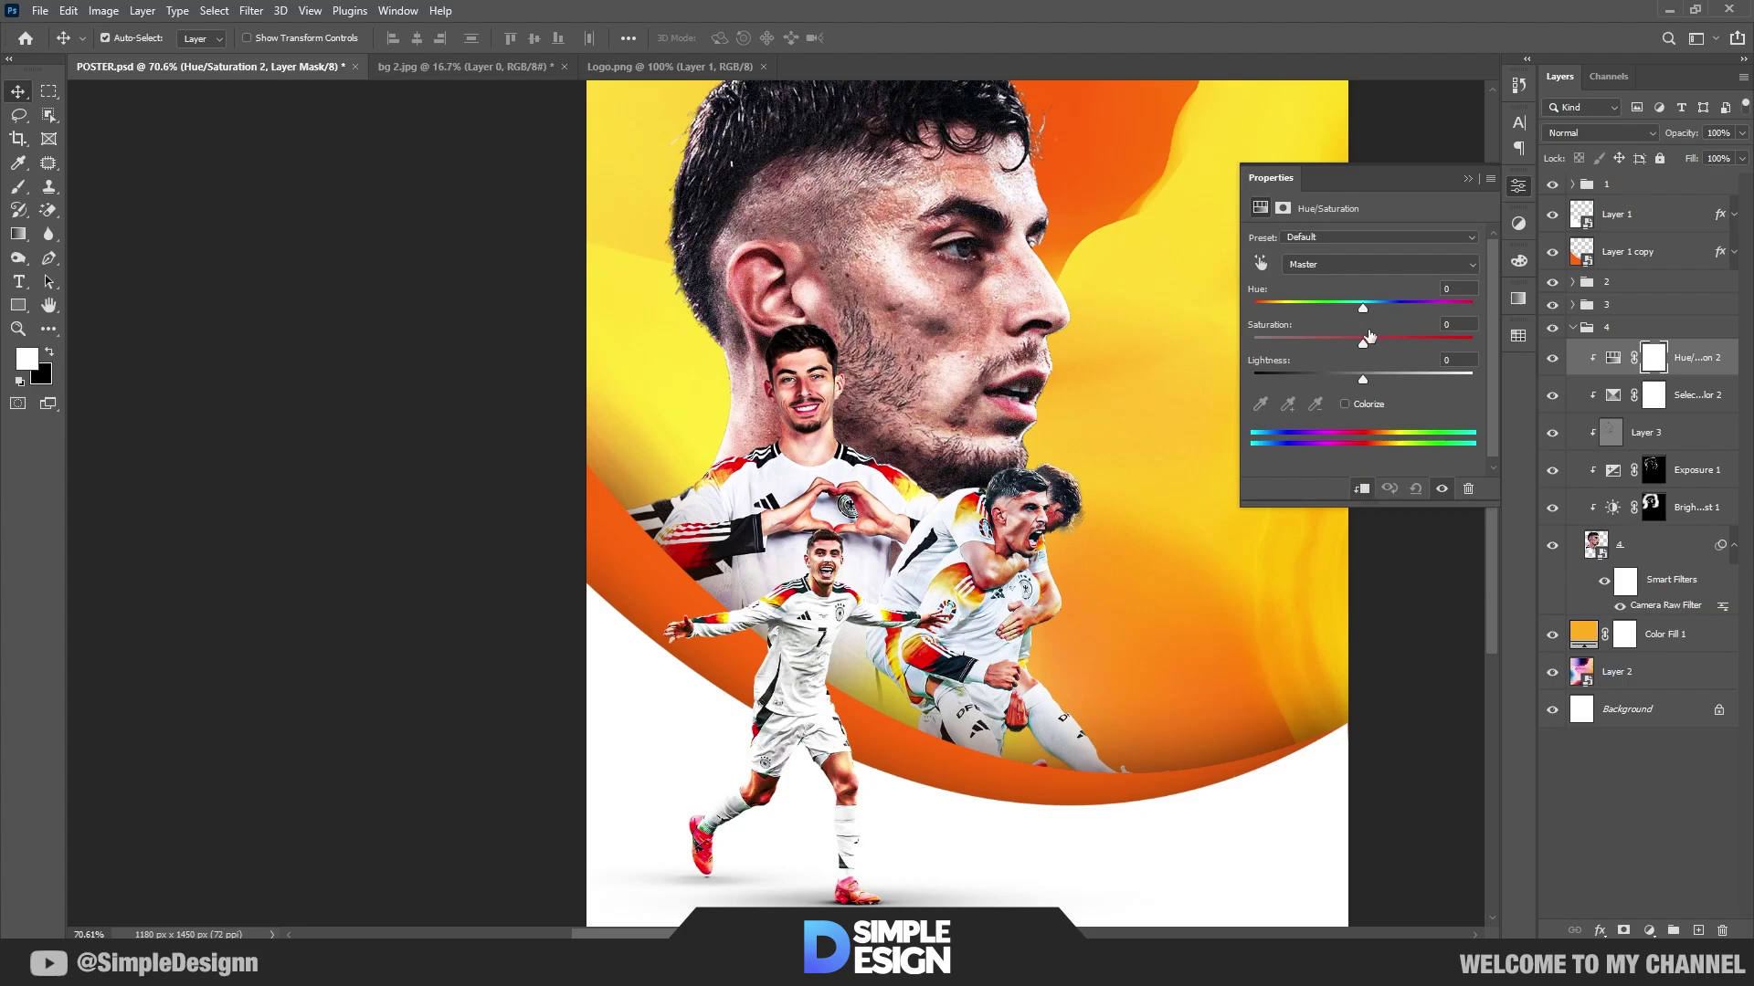
drag(1366, 313, 1368, 312)
click(1469, 180)
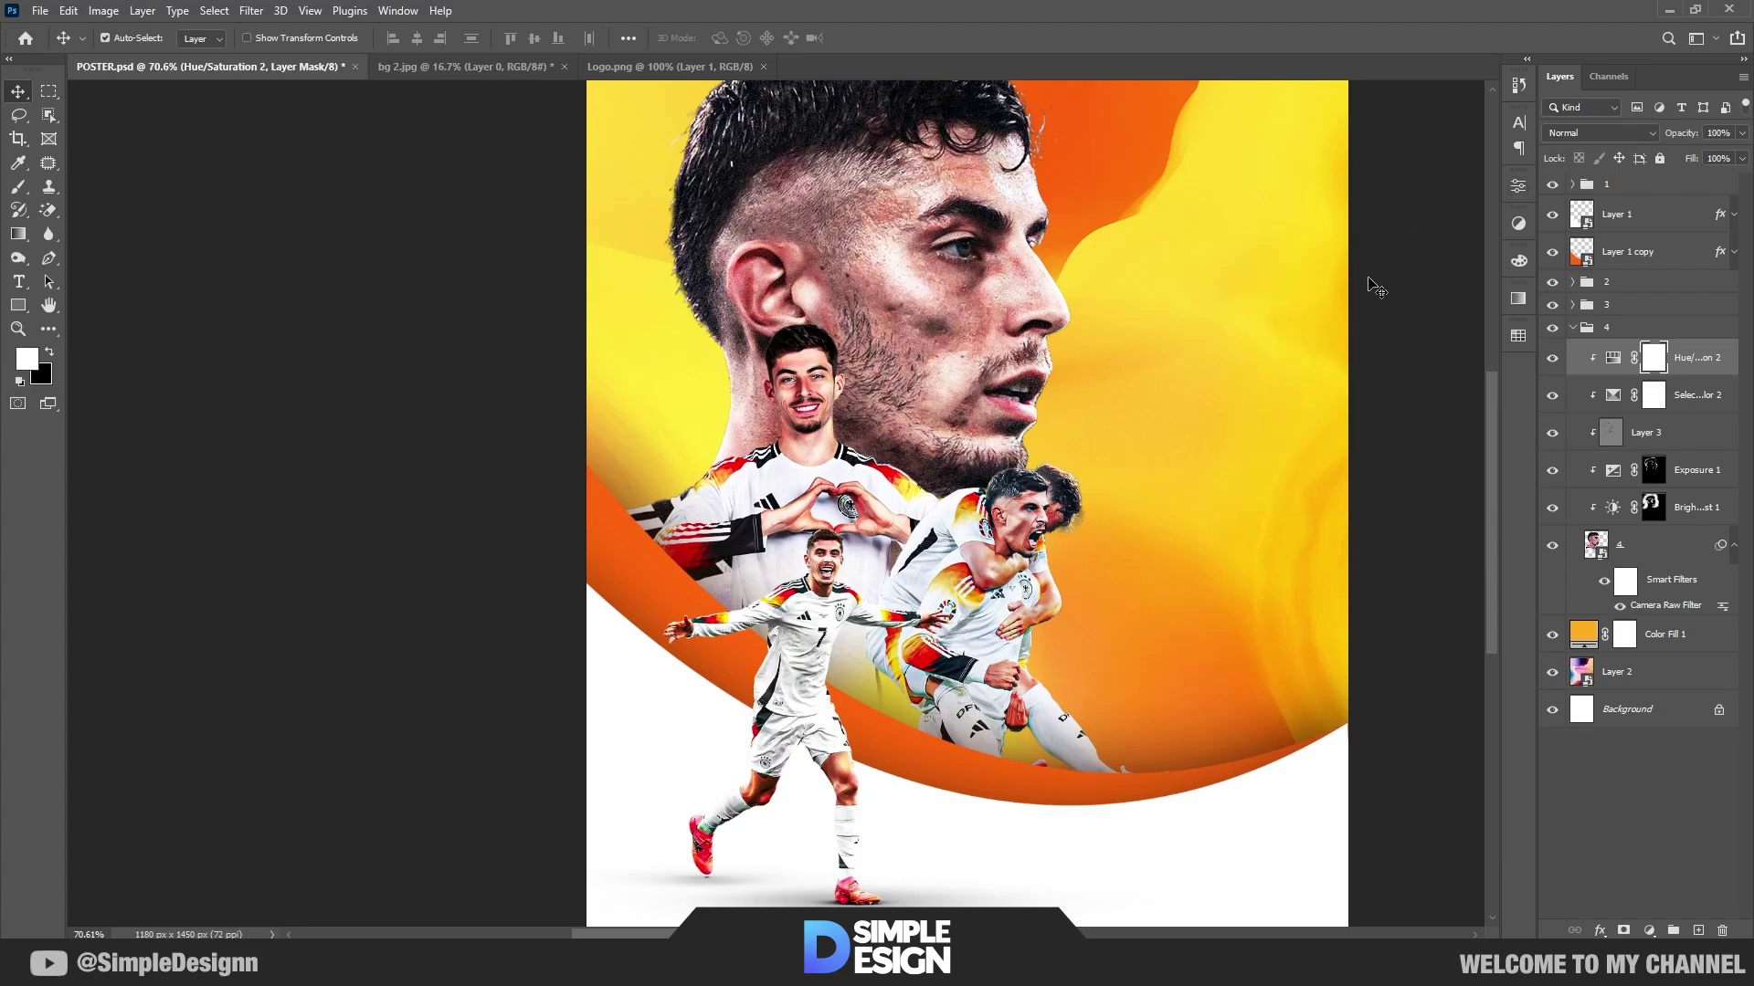
scroll(1051, 457, down, 2)
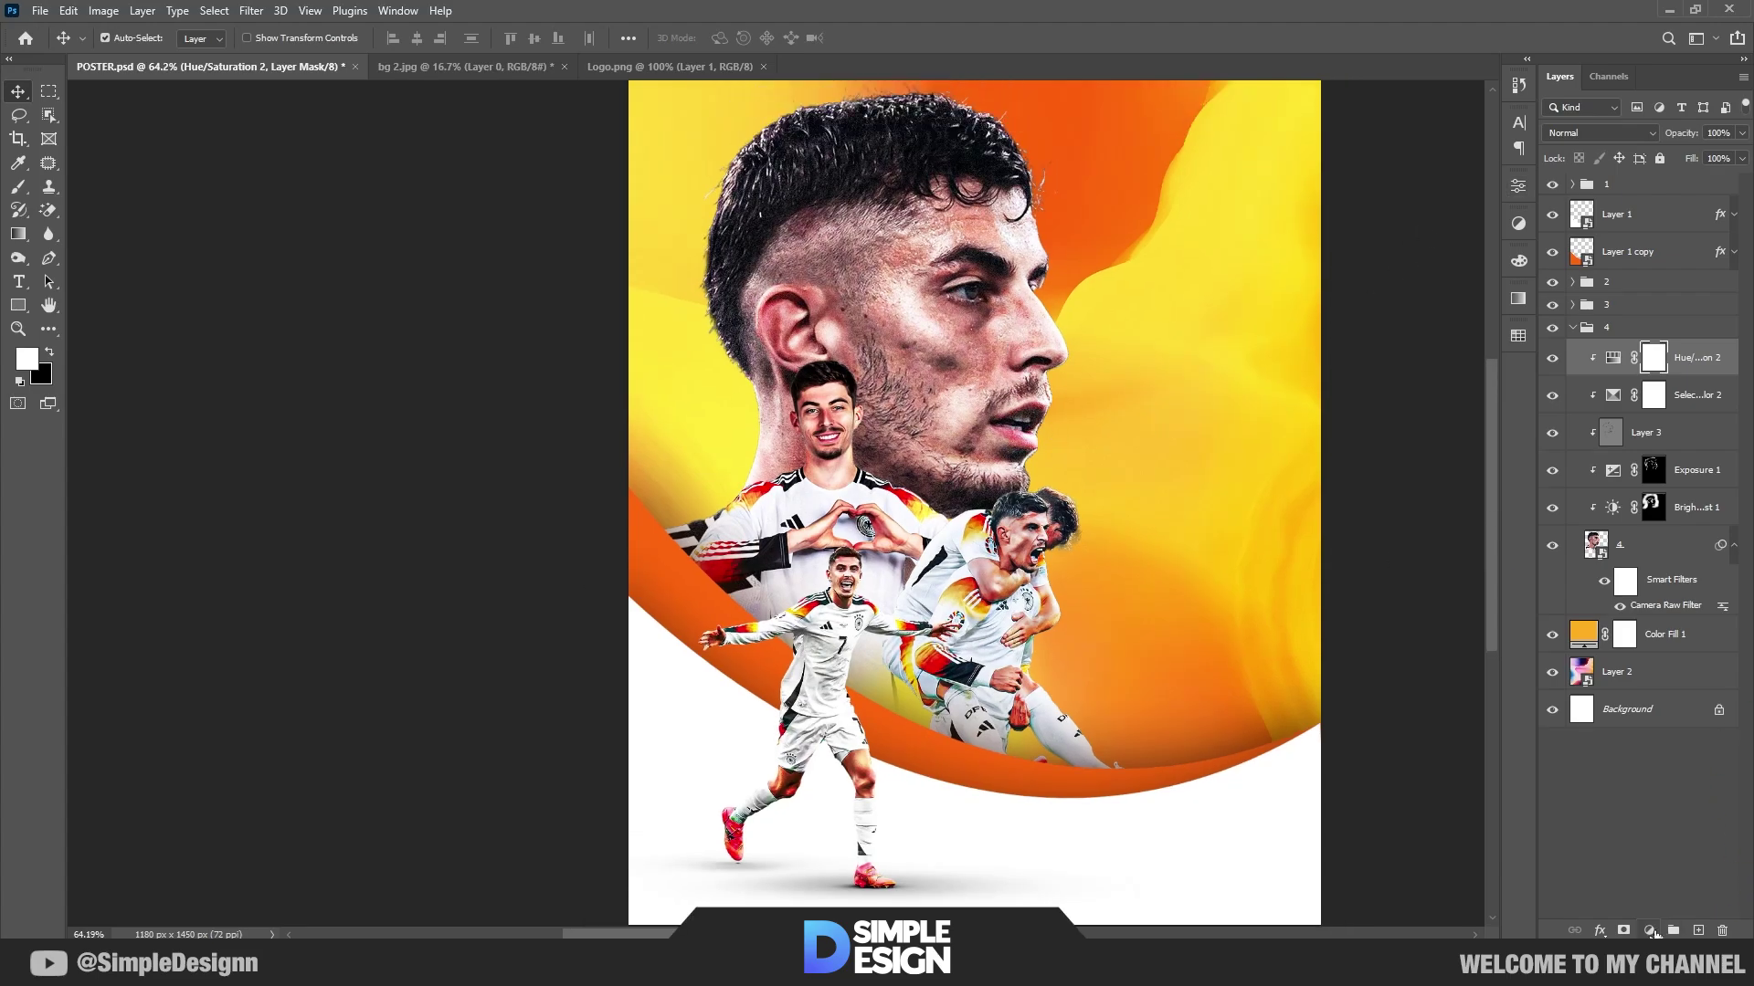
click(1649, 931)
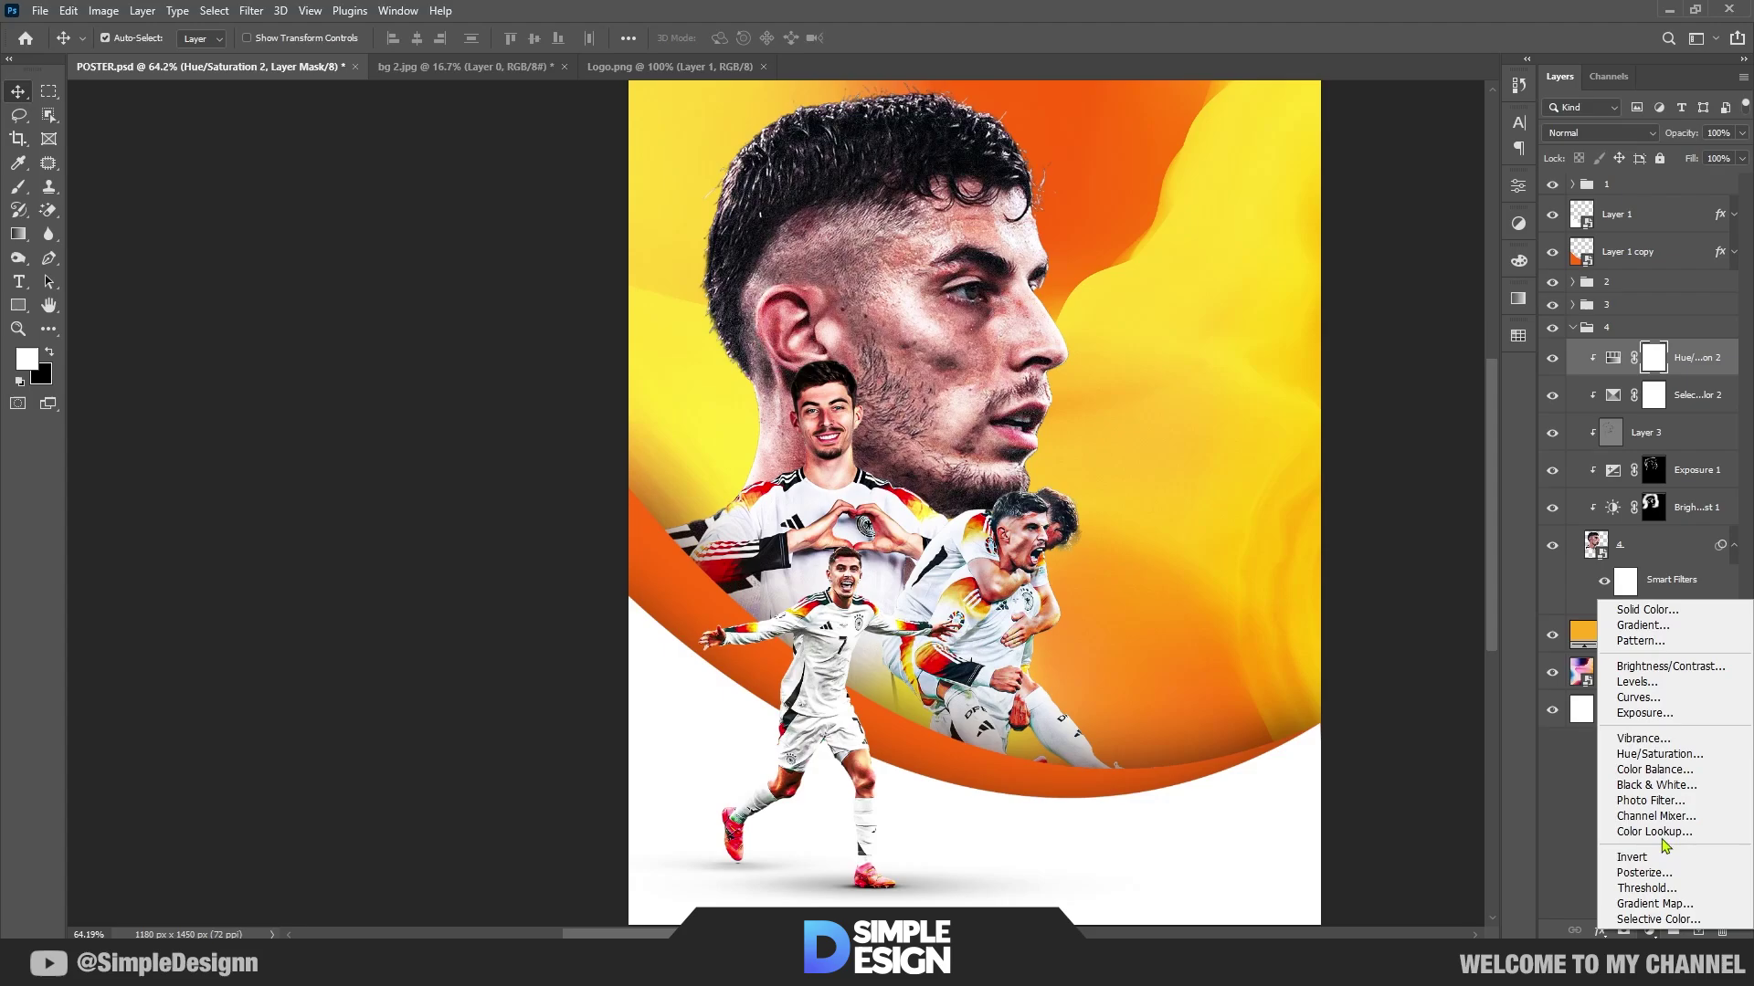
Step: Add a Color Balance layer with midtones Yellow-Blue -20 and Magenta-Green -14, then collapse group 4
click(1654, 770)
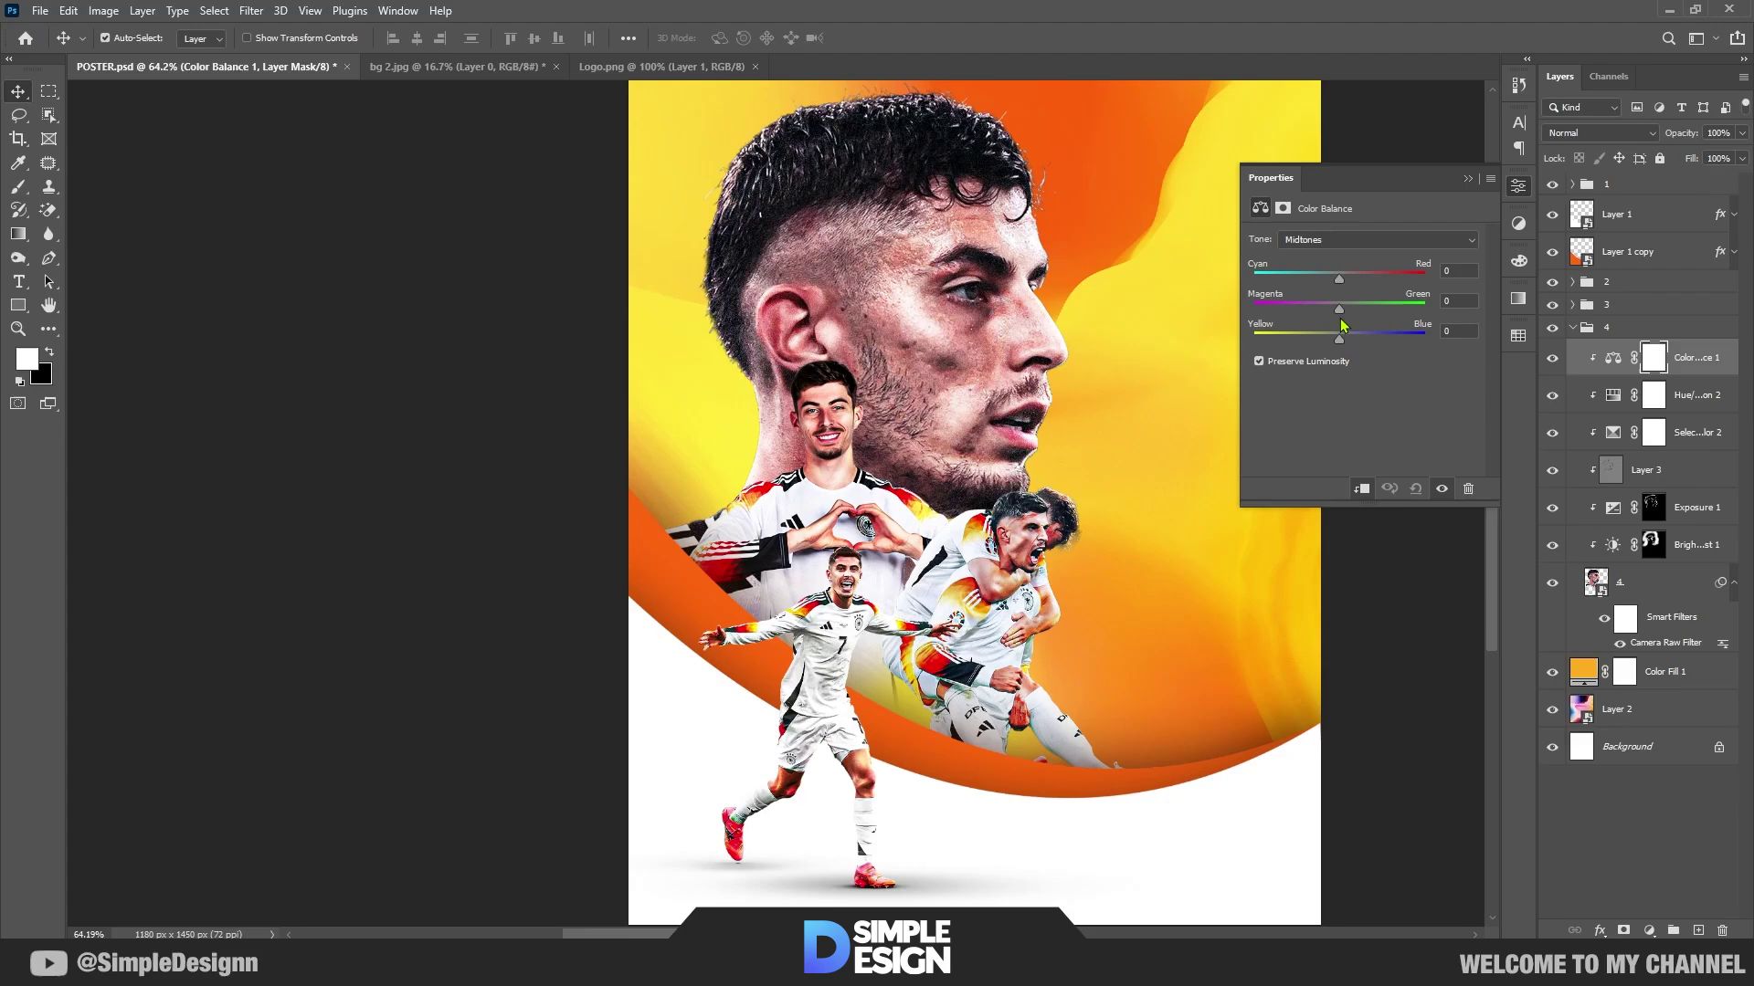
drag(1340, 342, 1325, 341)
drag(1340, 311, 1327, 307)
click(1468, 179)
scroll(817, 436, down, 1)
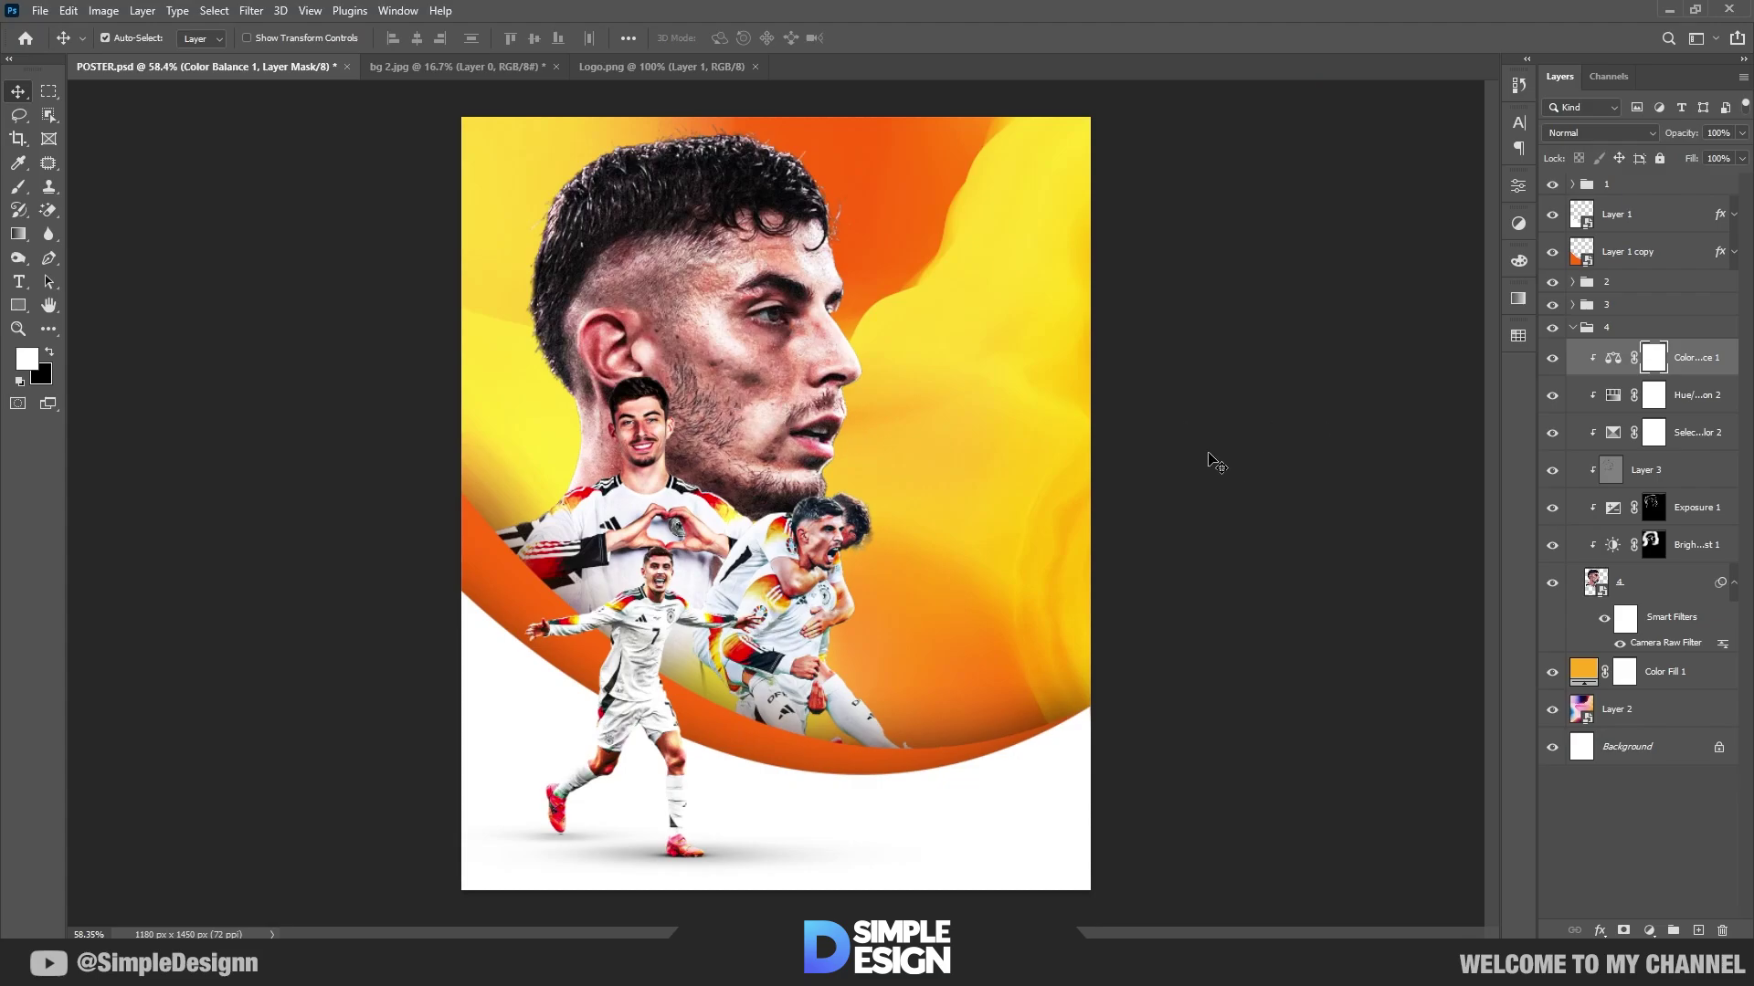
click(1574, 330)
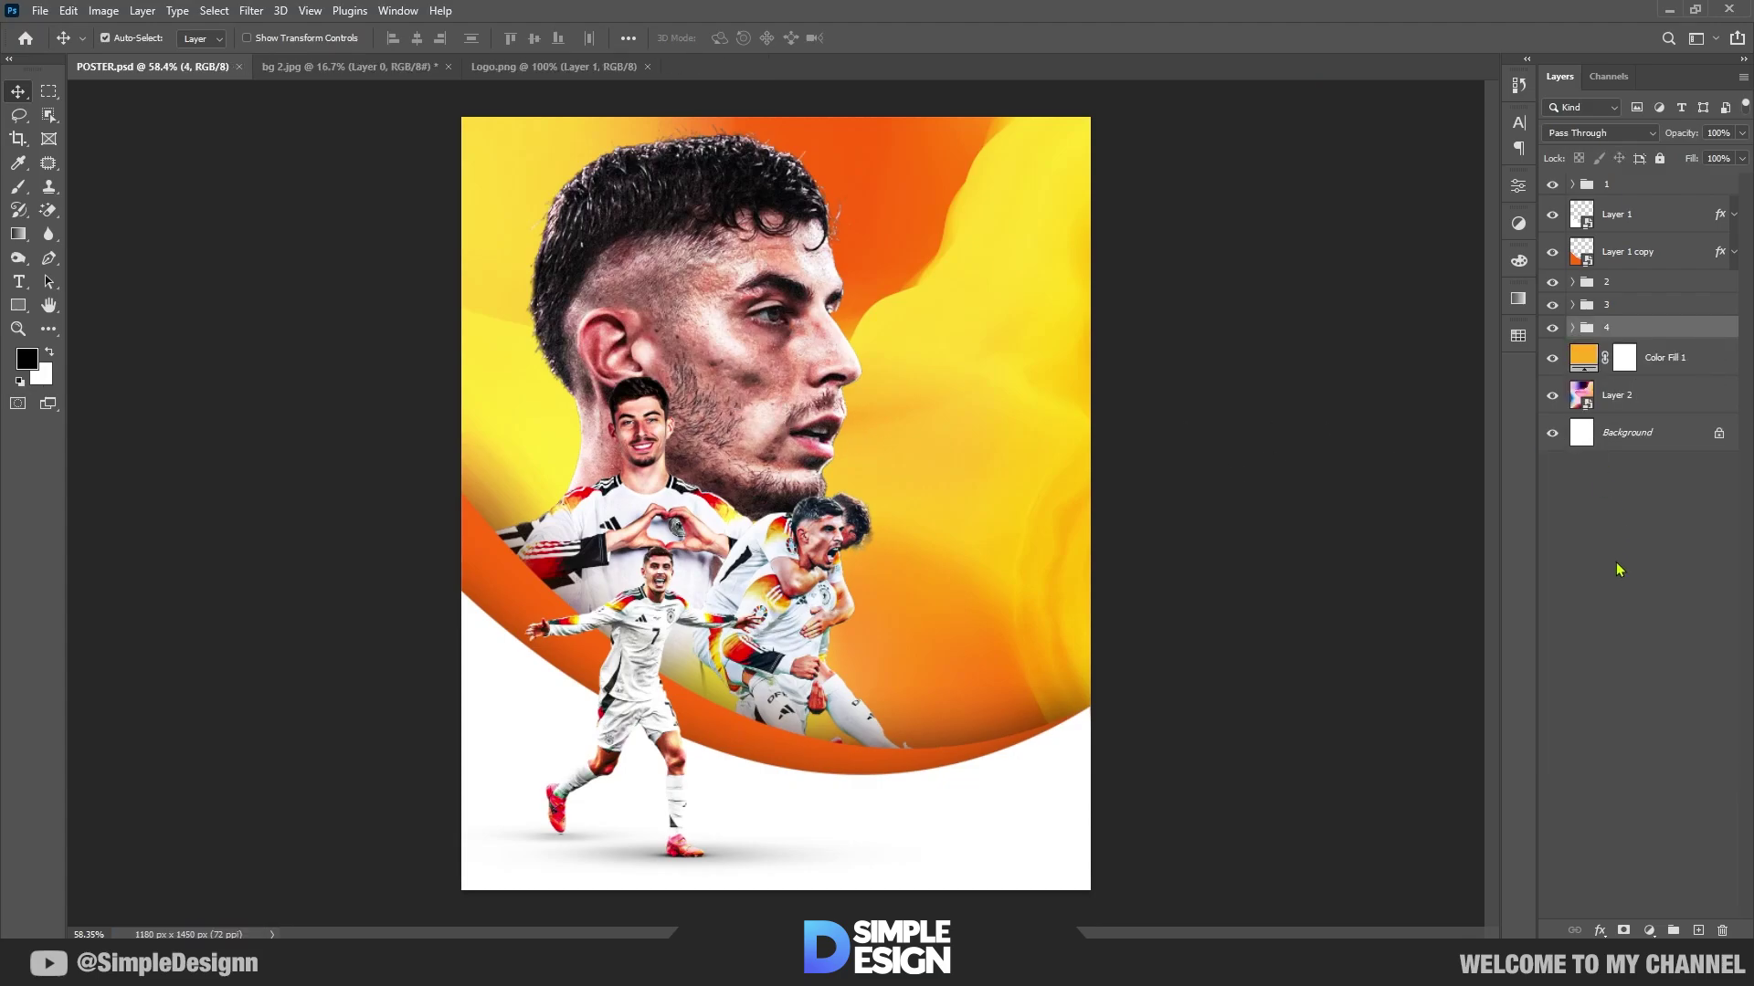
Step: Write 'HAVERTZ' in white (#ffffff) beside the player's face
click(1598, 520)
scroll(886, 391, up, 1)
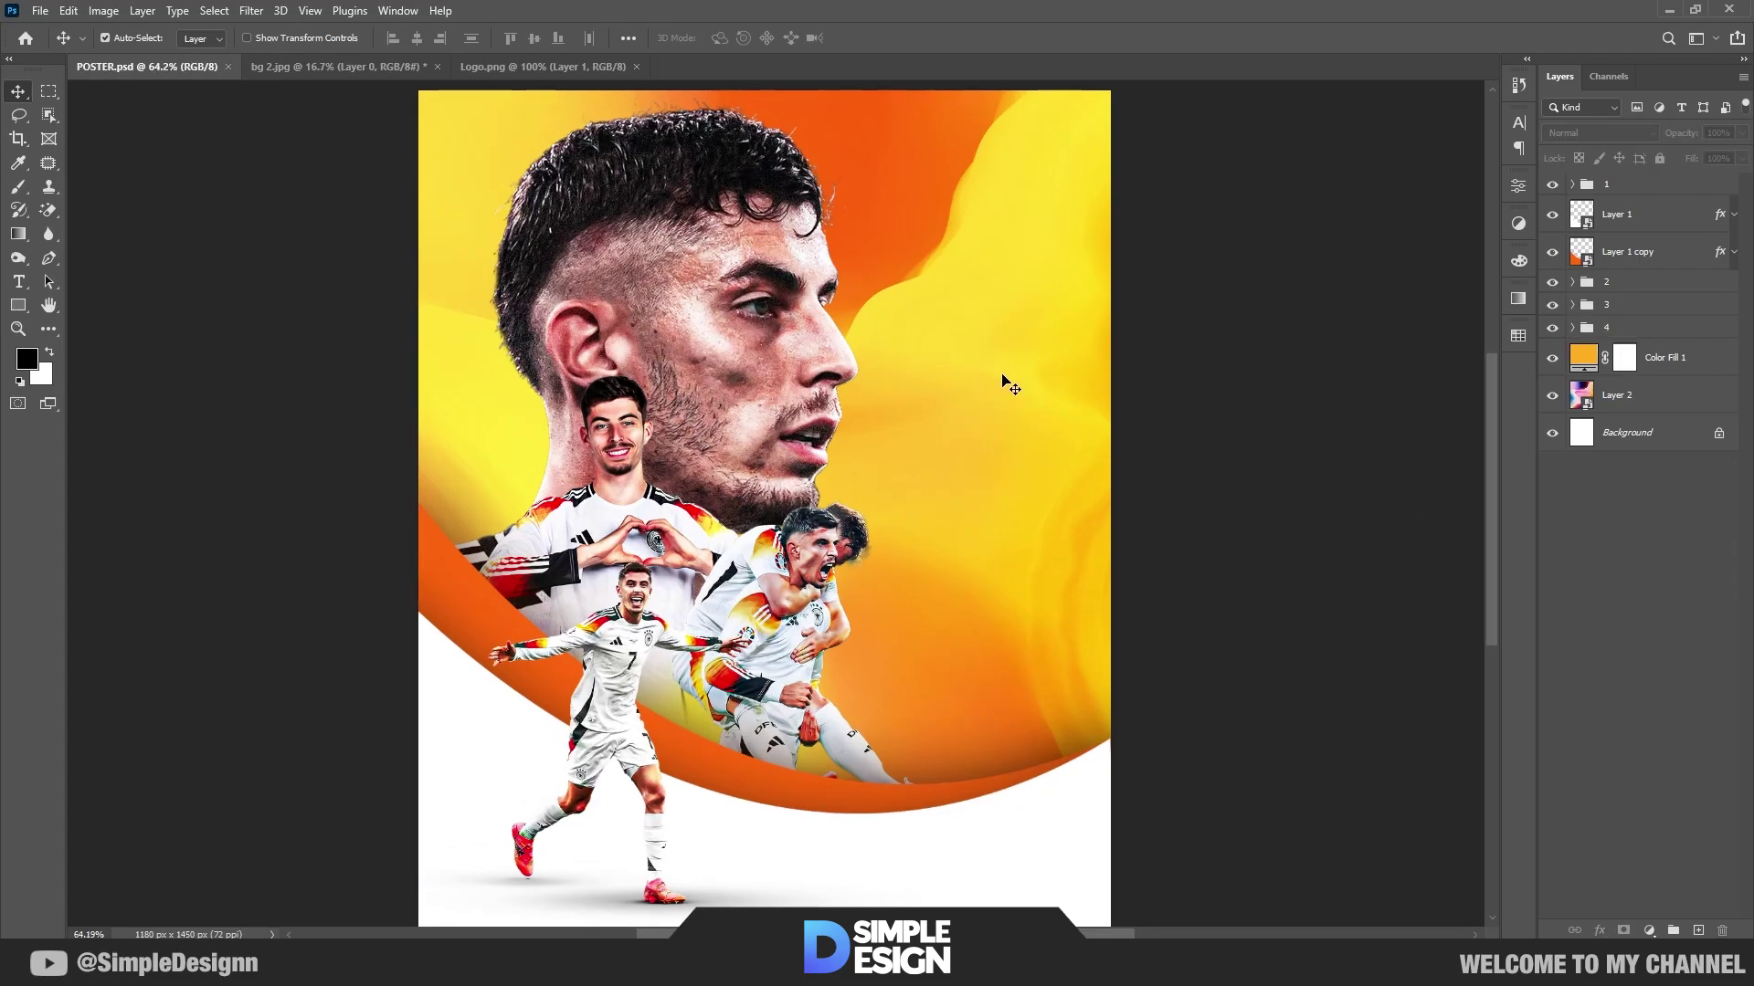
key(t)
click(956, 456)
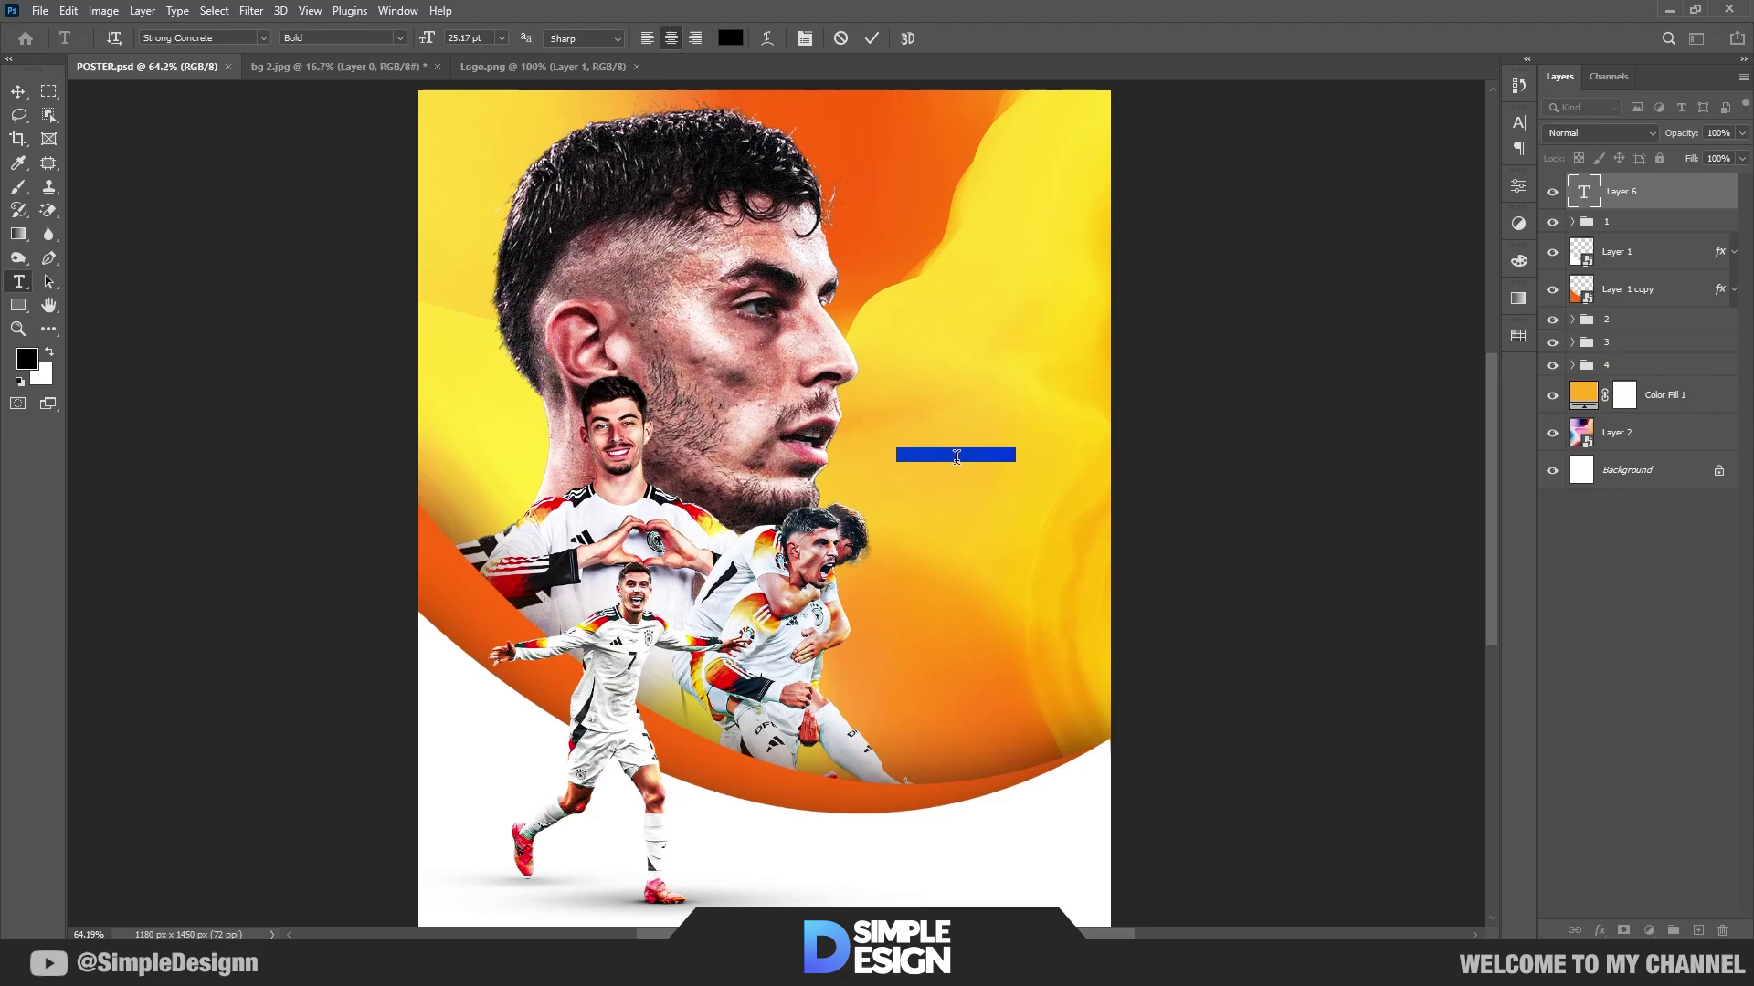
text(HAVERTZ)
click(731, 38)
text(ffffff)
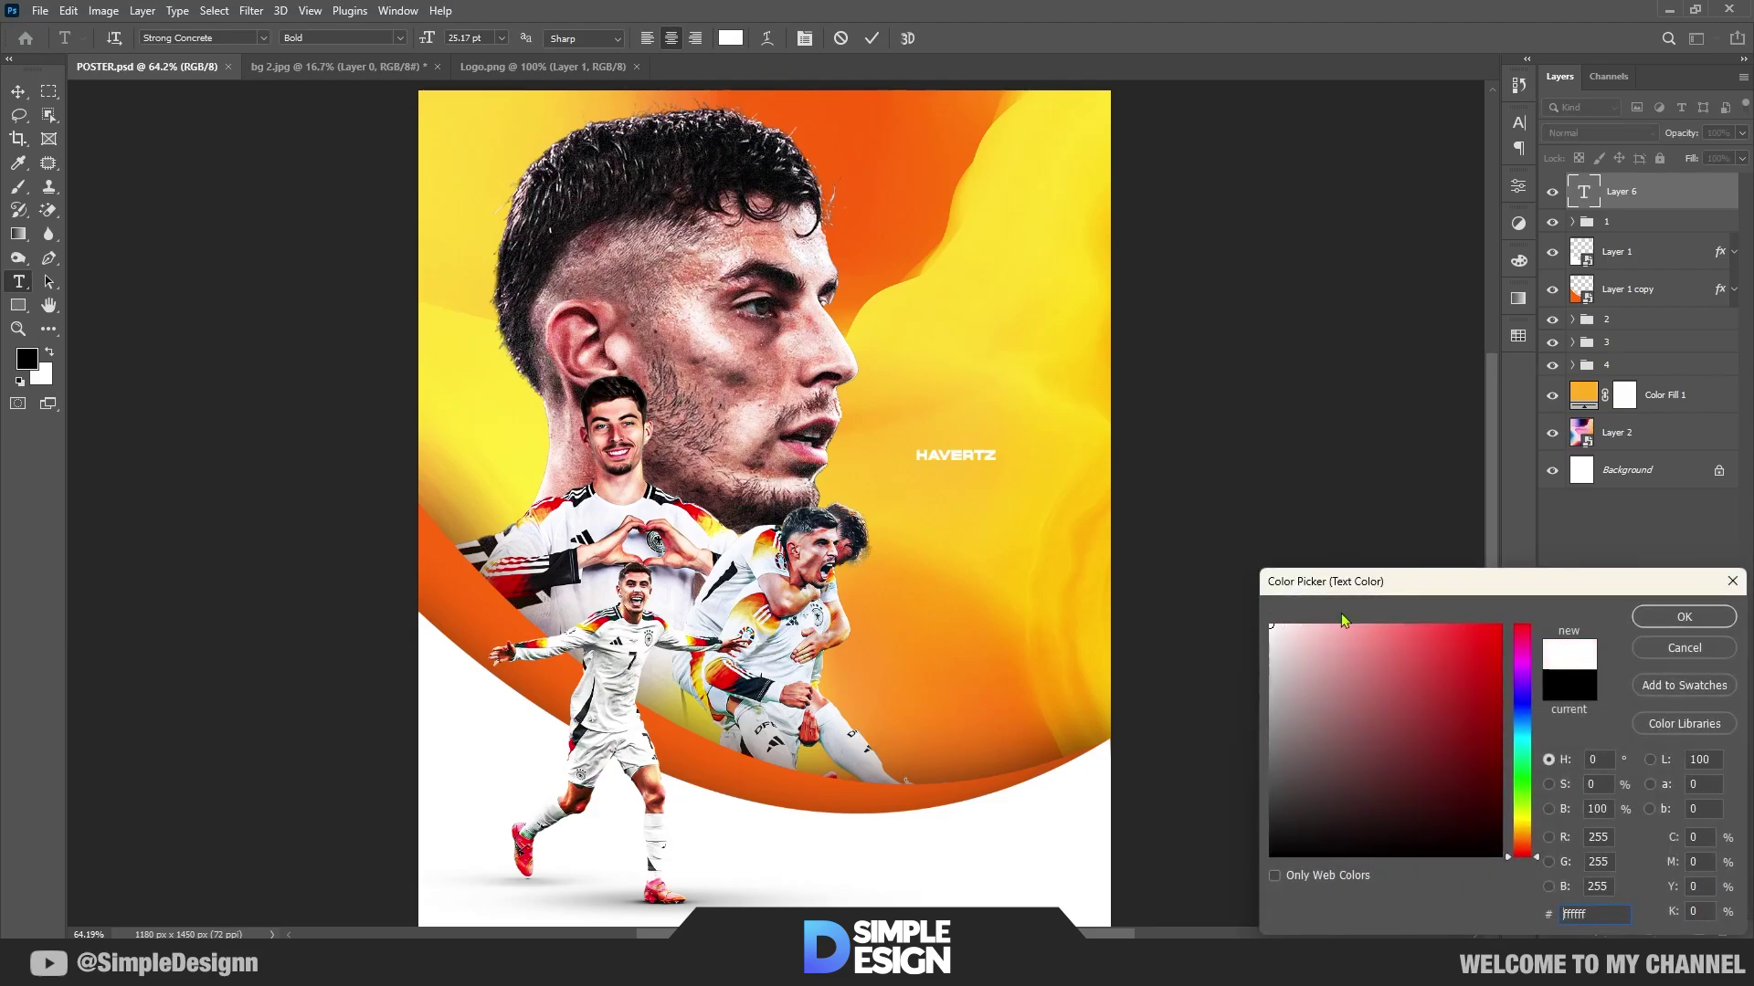
click(1722, 627)
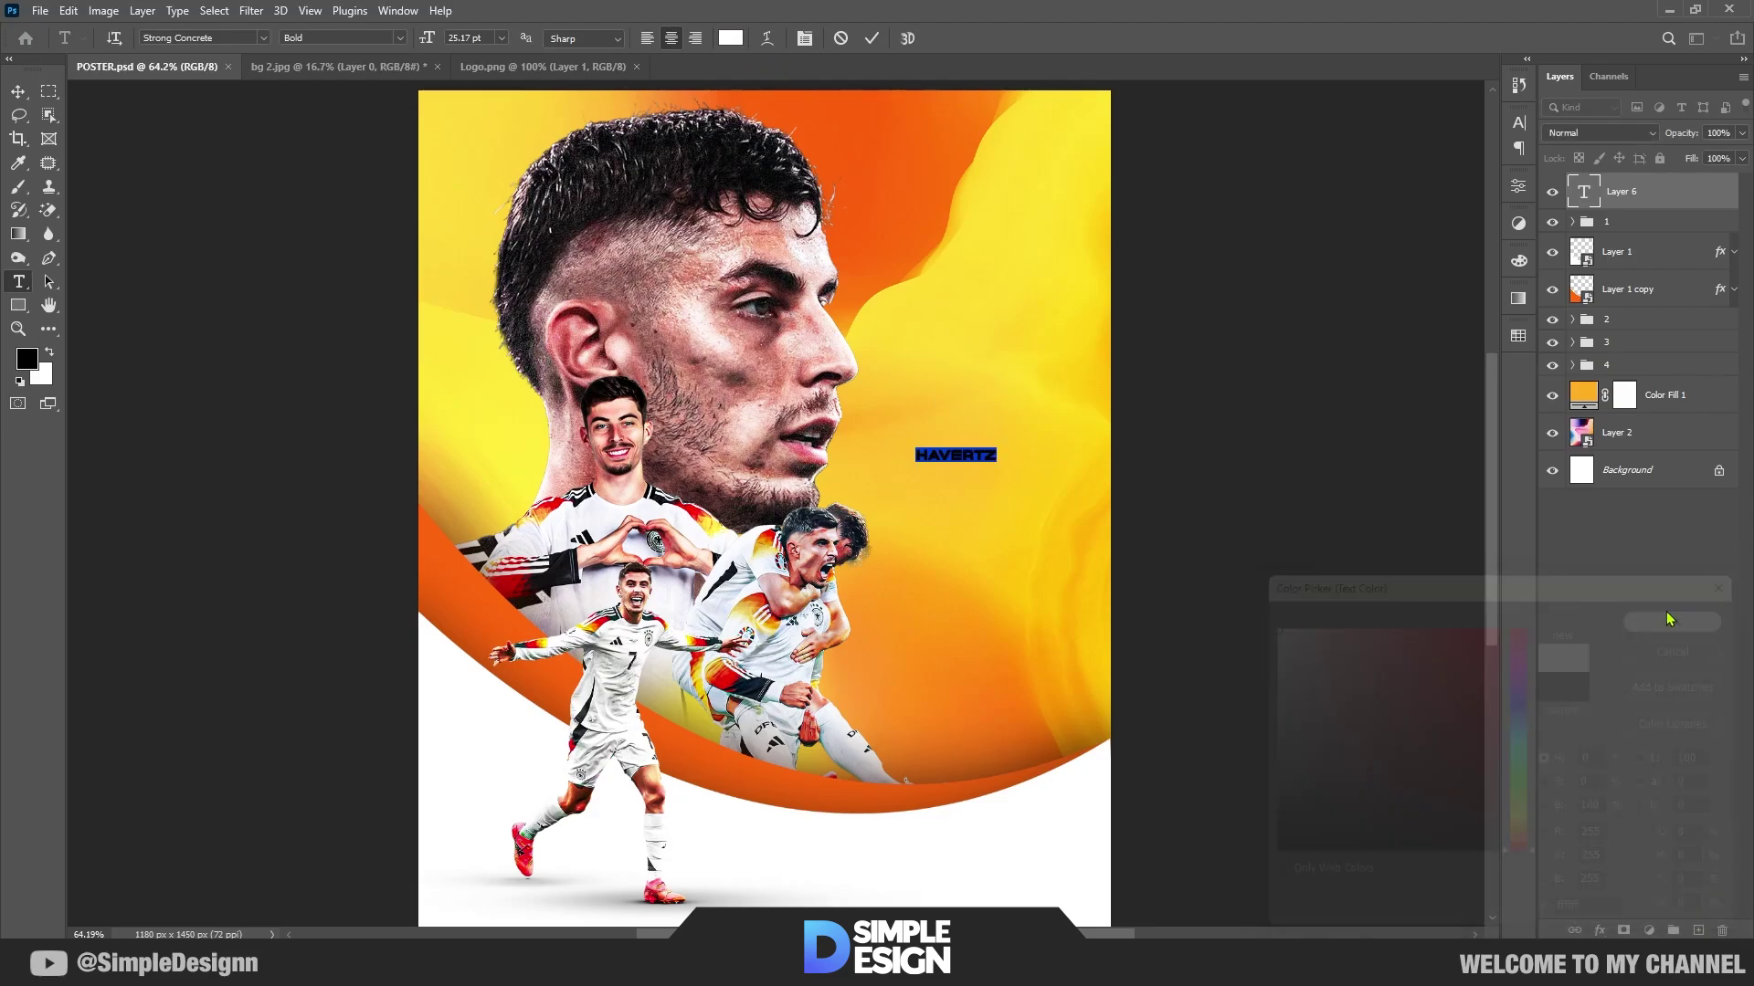
click(872, 37)
Step: Enlarge the text and set a copy of HAVERTZ just below it in the Kajiro font
key(v)
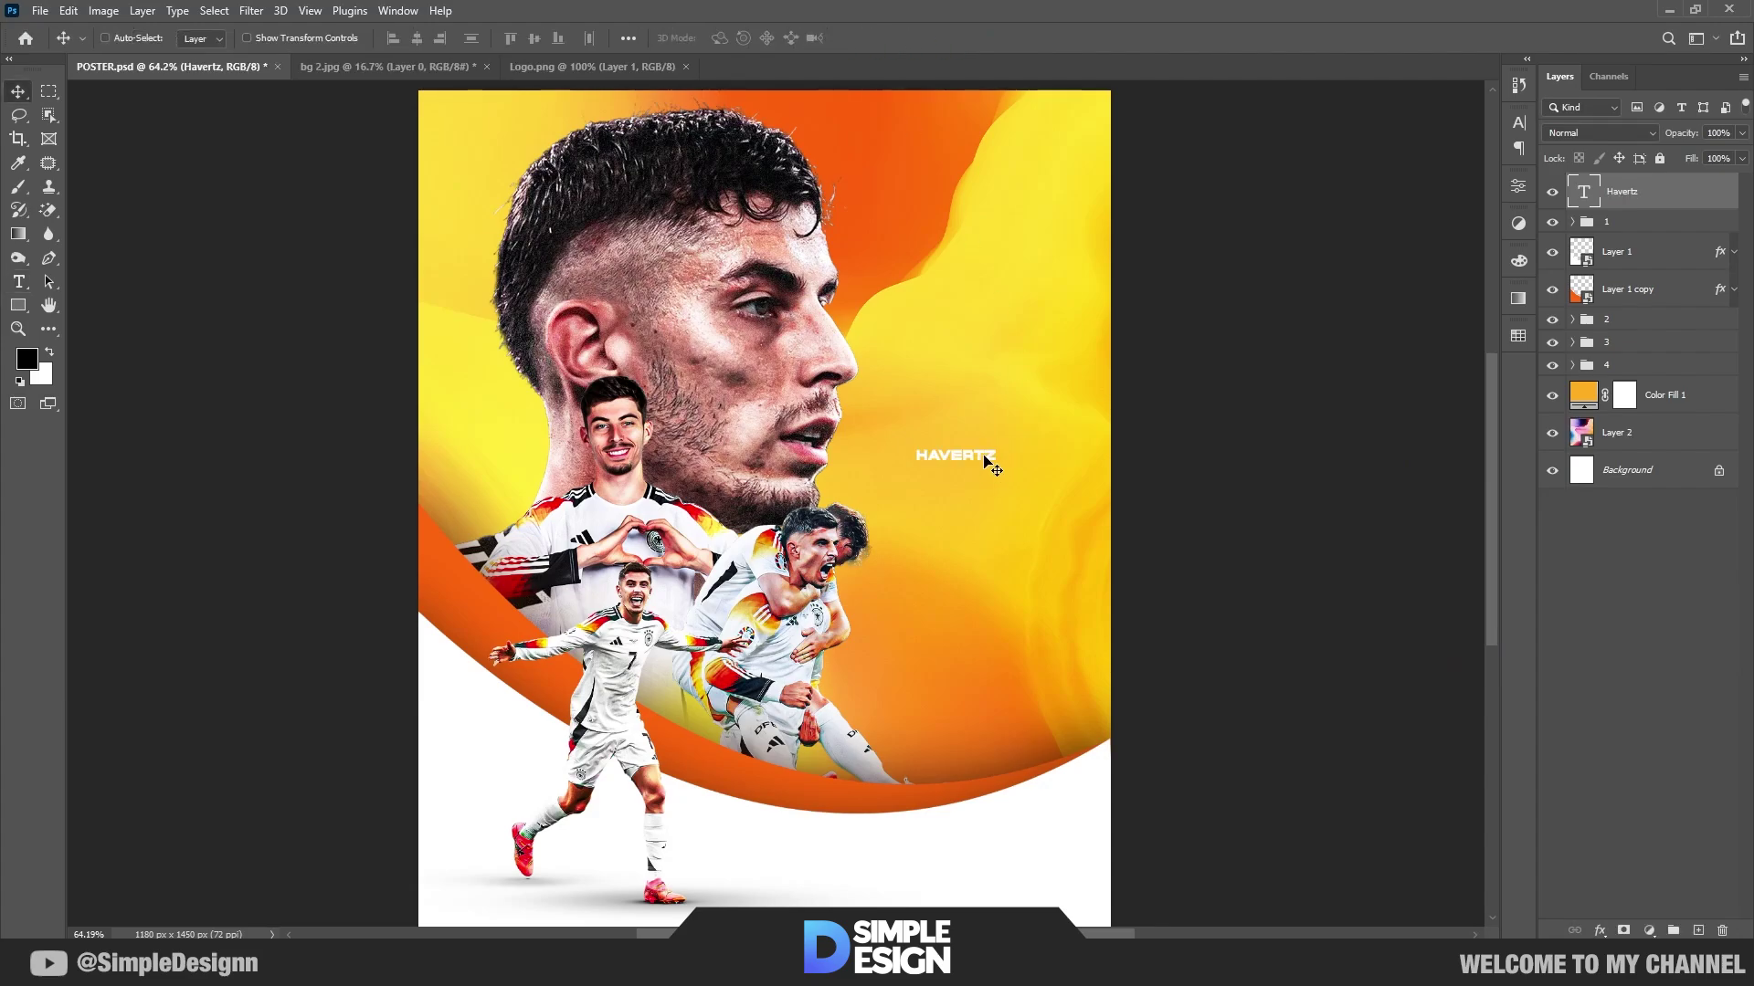
key(ctrl+shift+period)
key(ctrl+shift+period)
key(ctrl+shift+period)
mouse_move(985, 456)
mouse_down()
mouse_move(992, 425)
mouse_move(992, 463)
mouse_up()
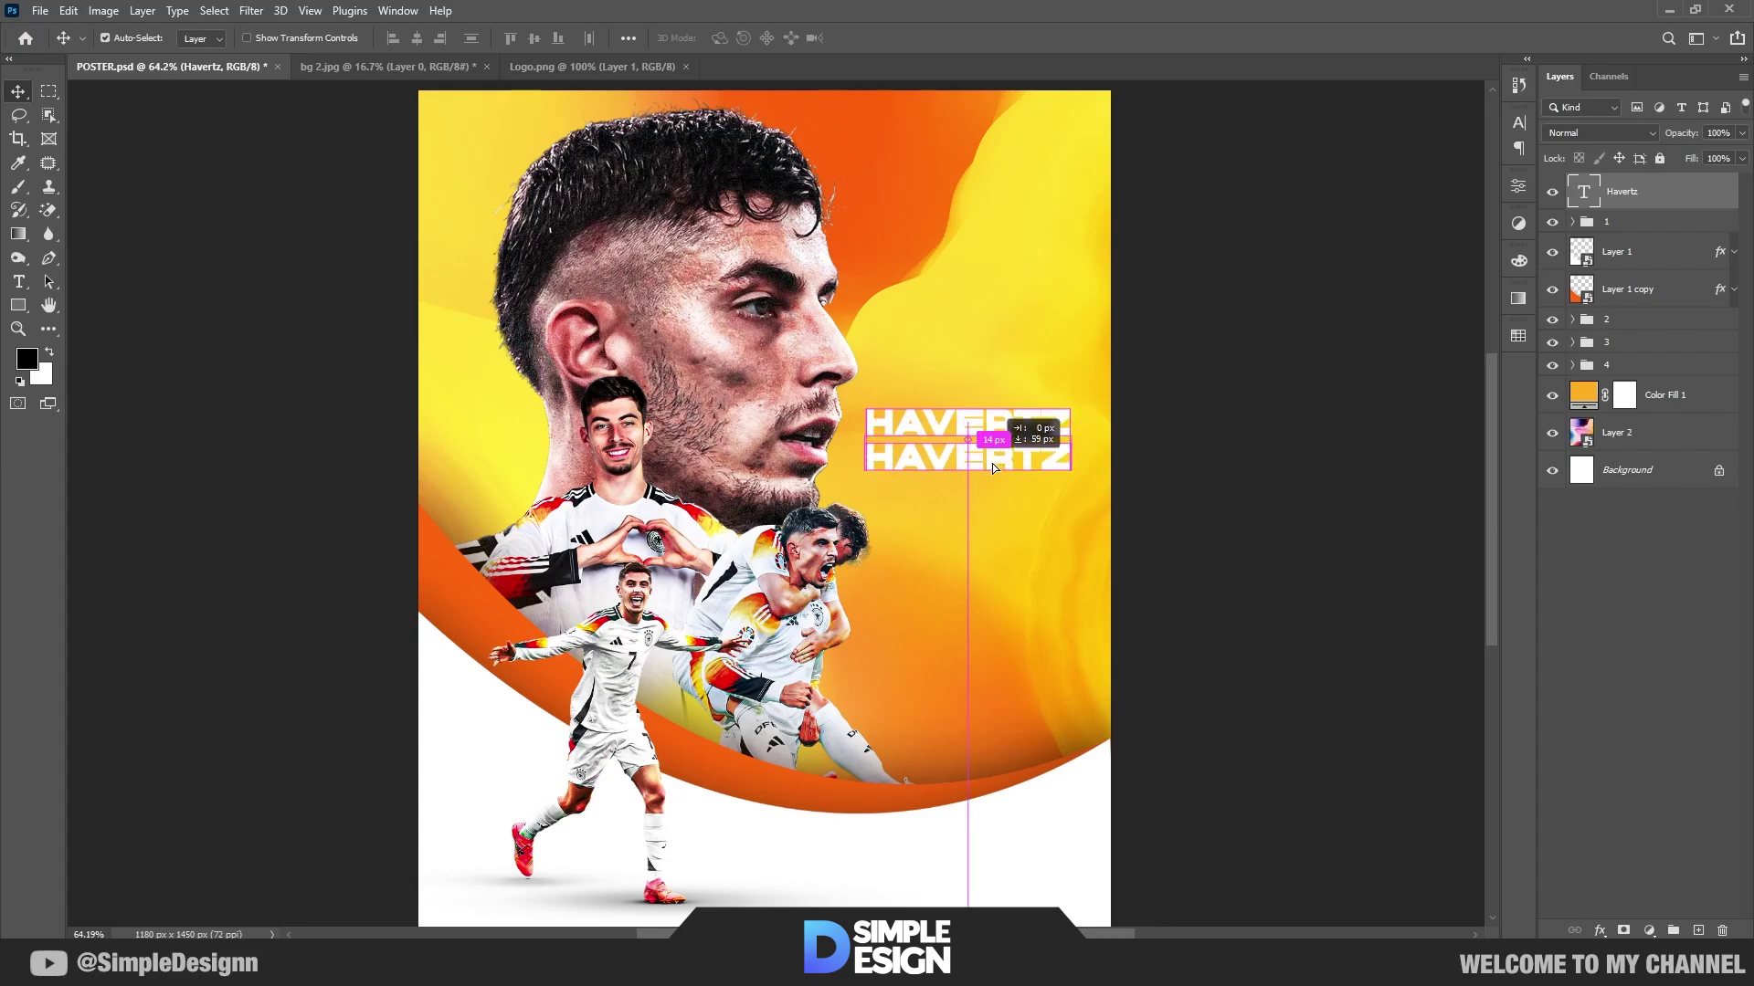
key(t)
key(Return)
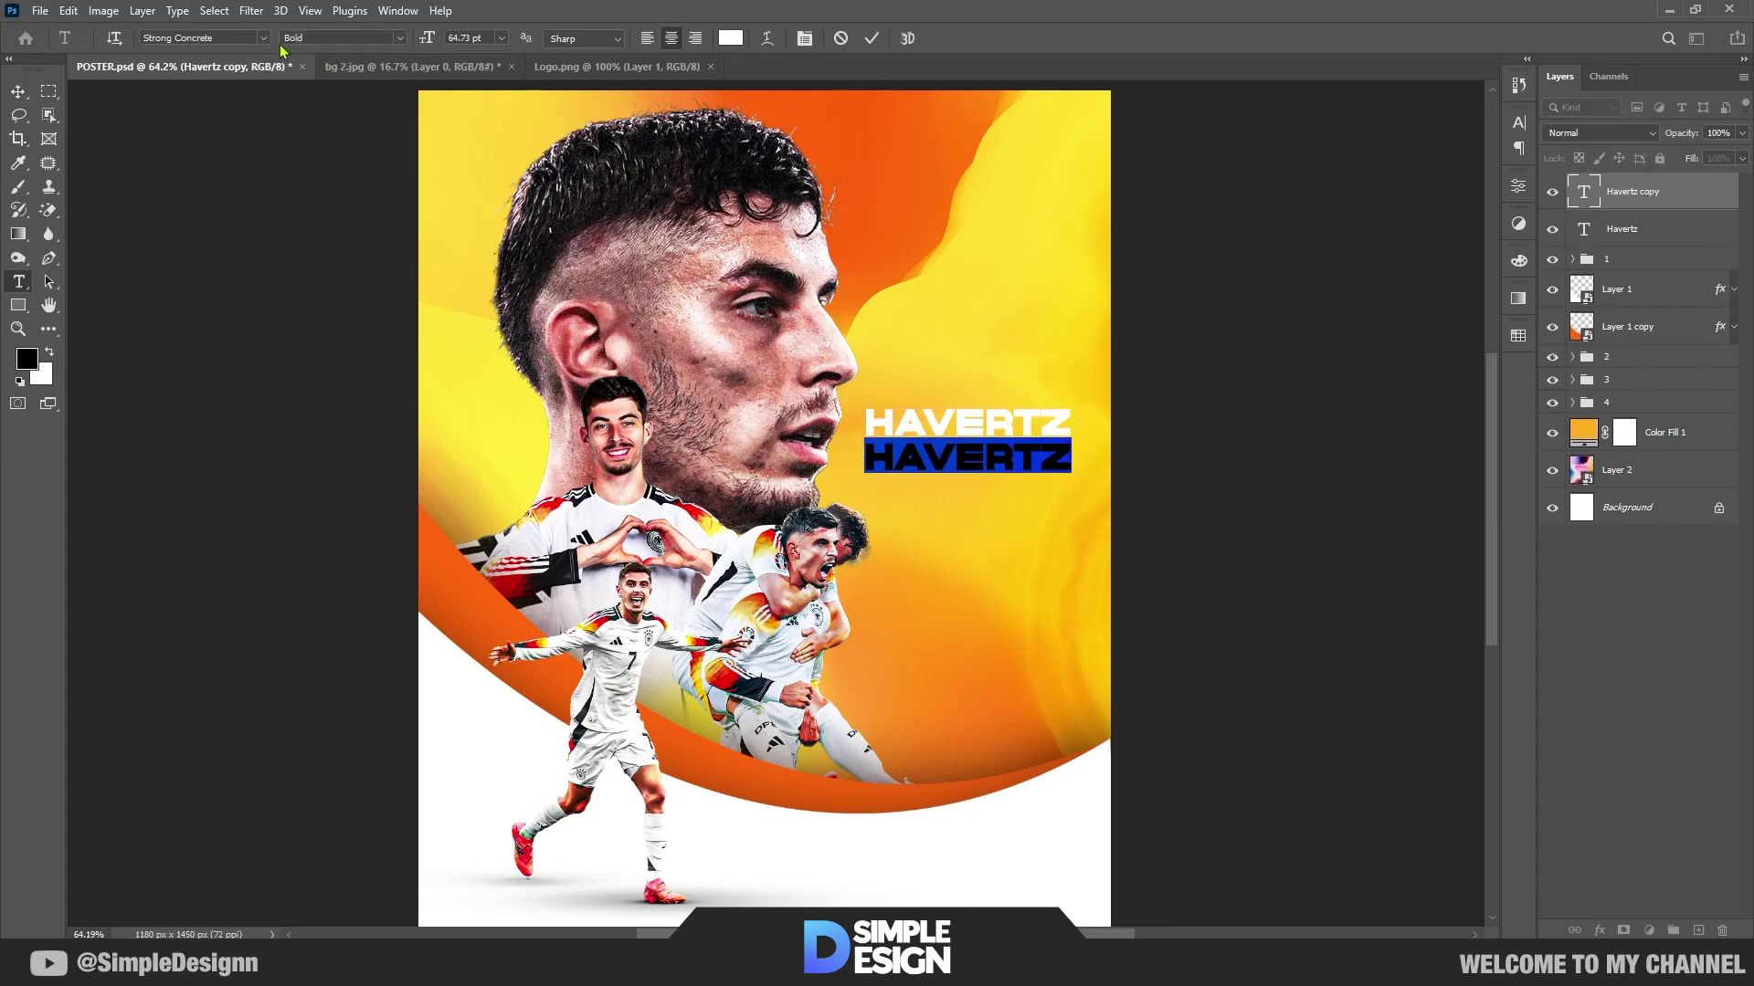
click(263, 38)
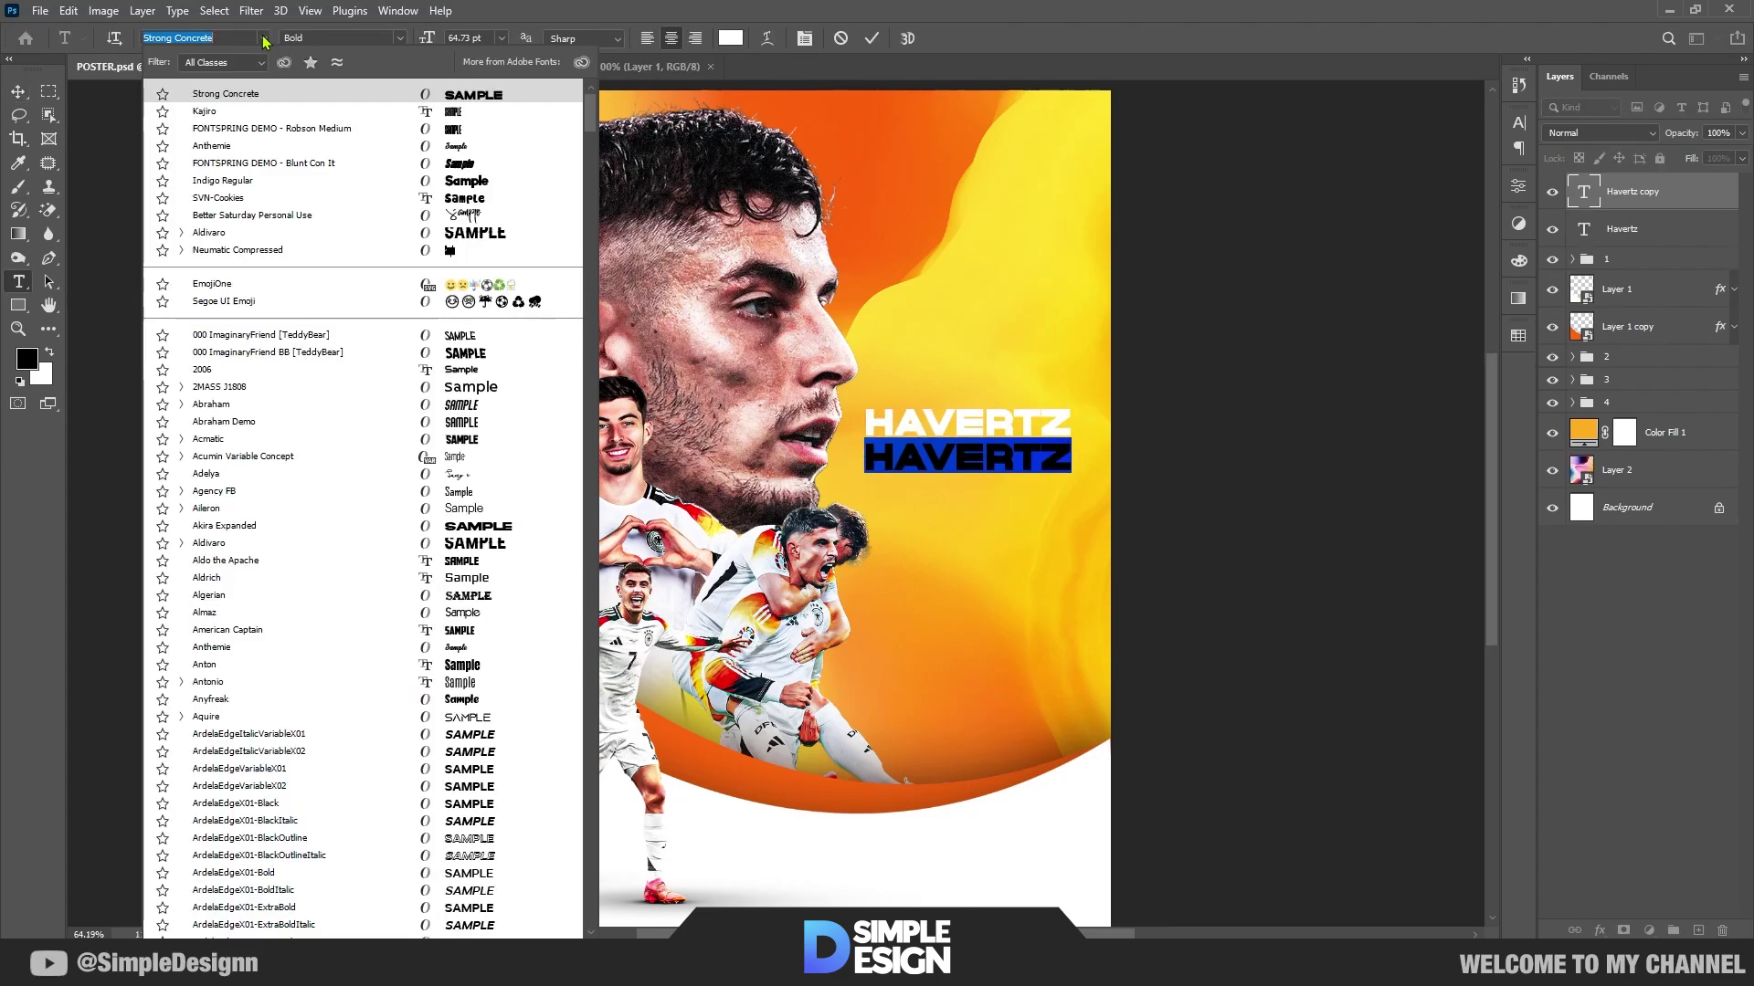
click(205, 110)
click(874, 40)
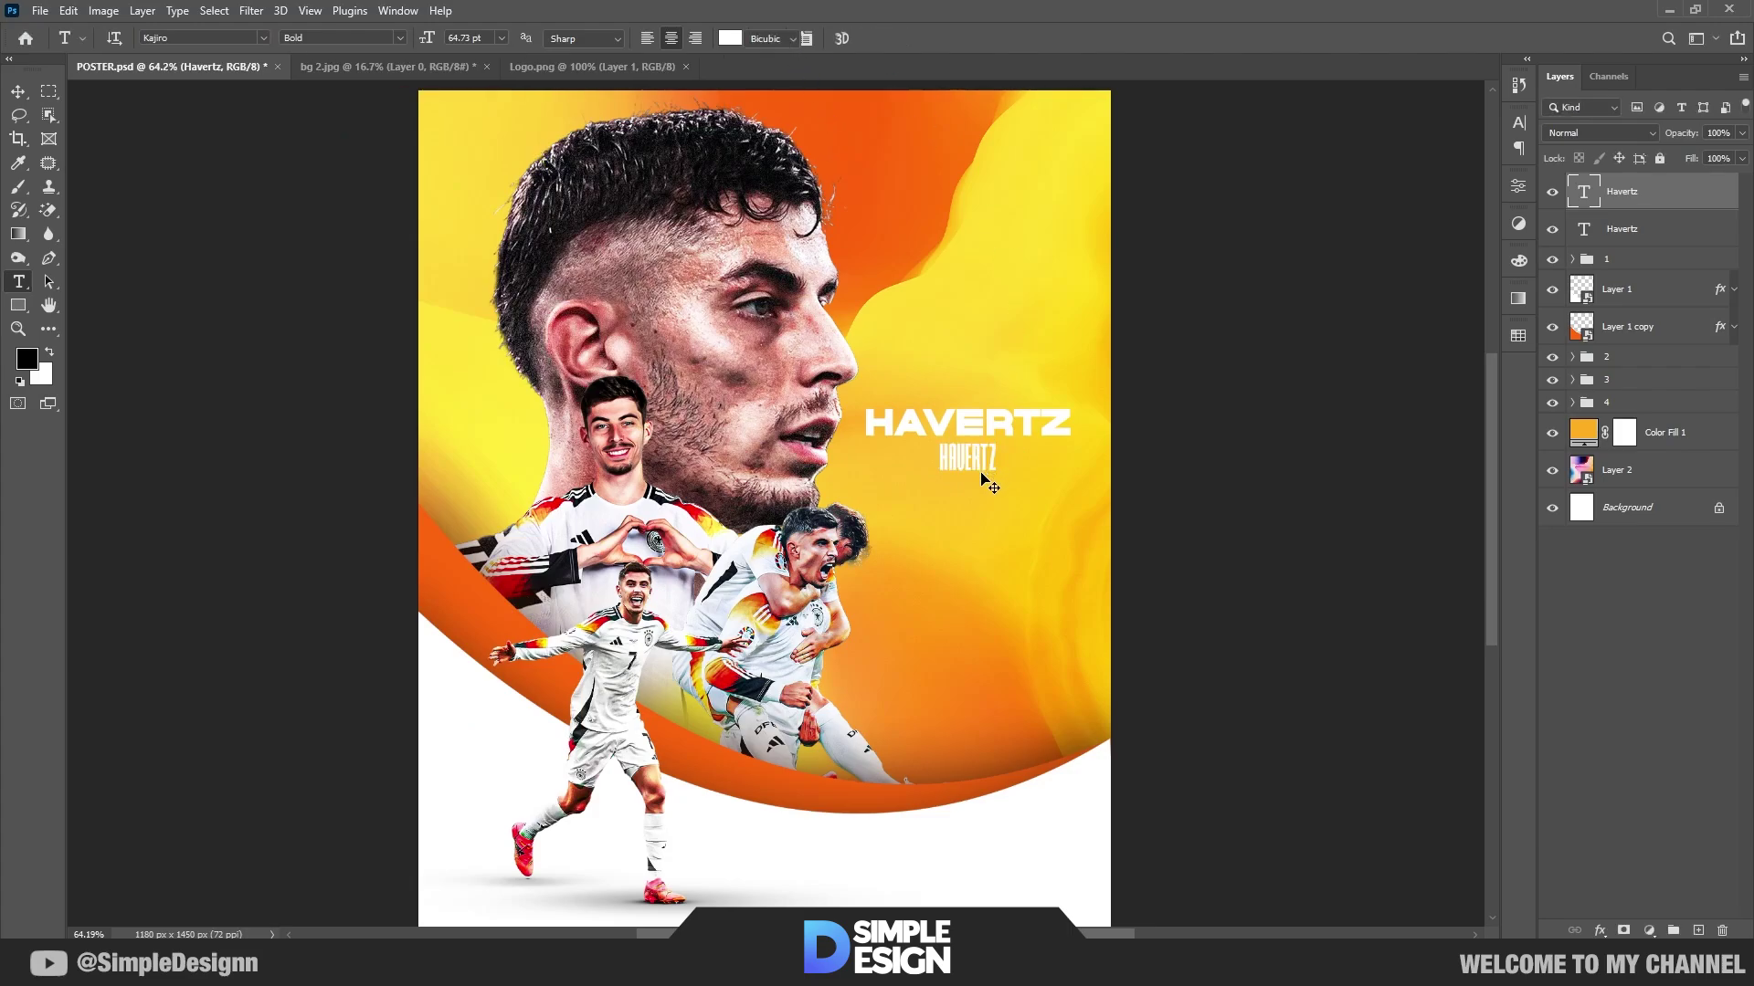
Step: Stretch the Kajiro HAVERTZ about three times taller and nudge it right
key(ctrl+t)
drag(967, 471, 982, 561)
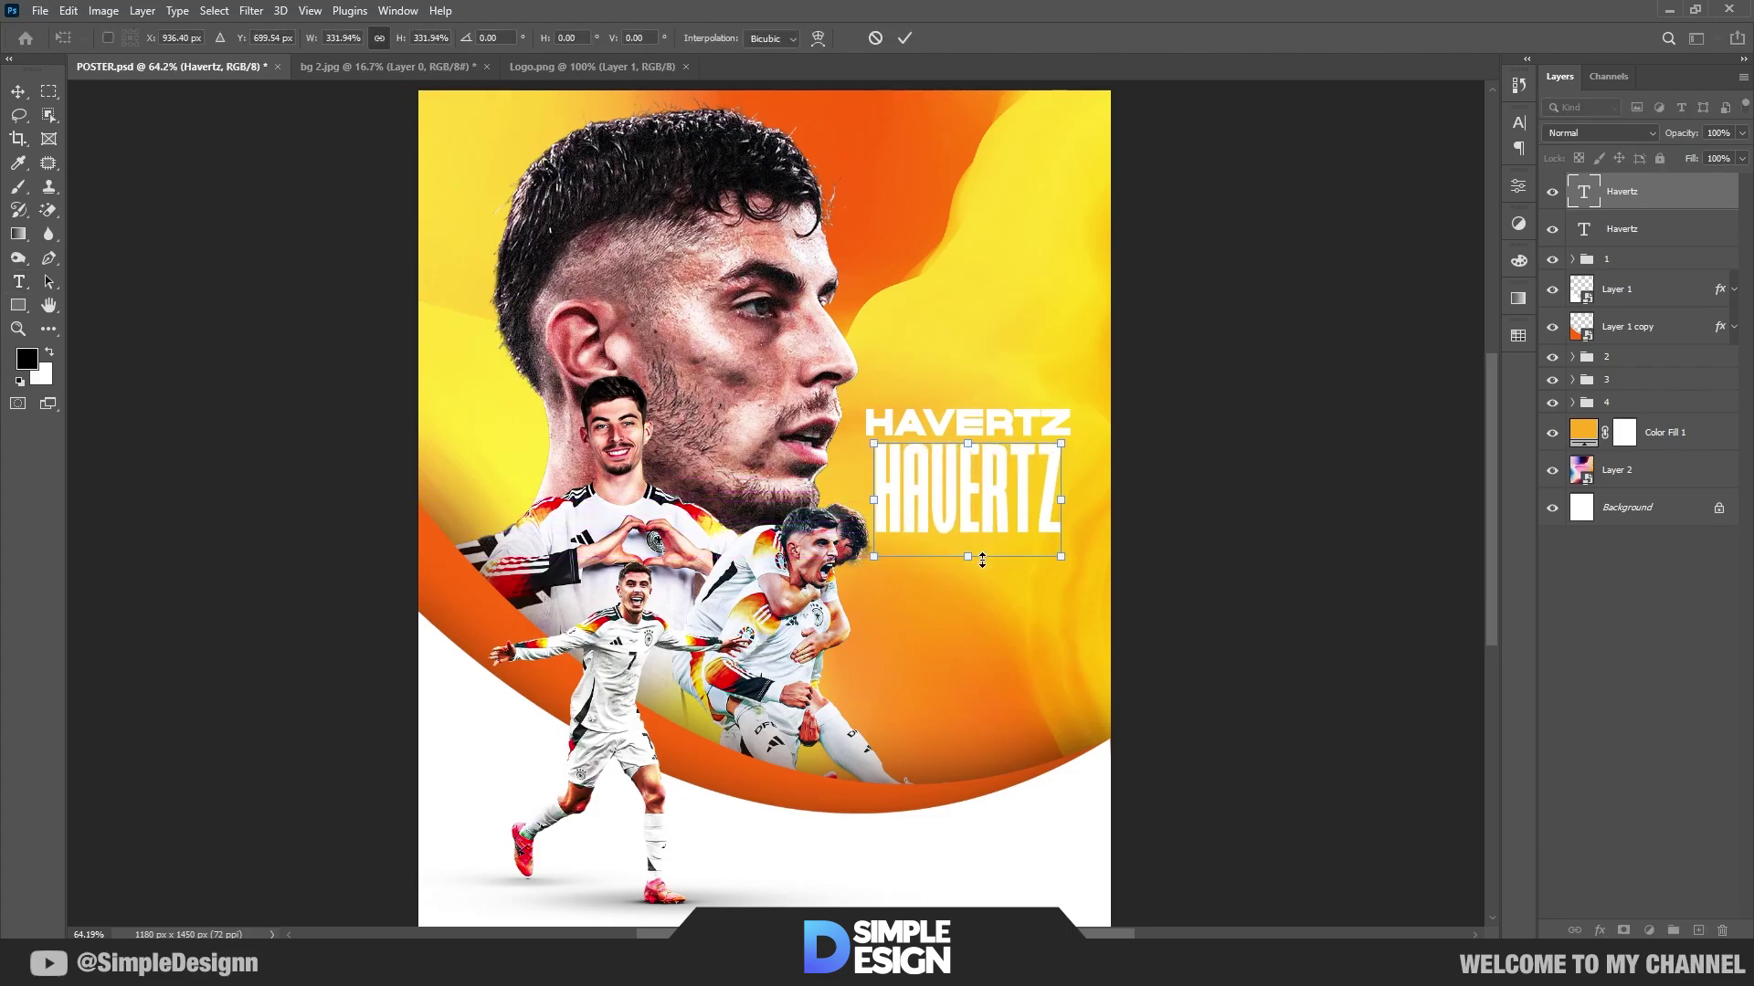
key(Return)
drag(1021, 493, 1030, 492)
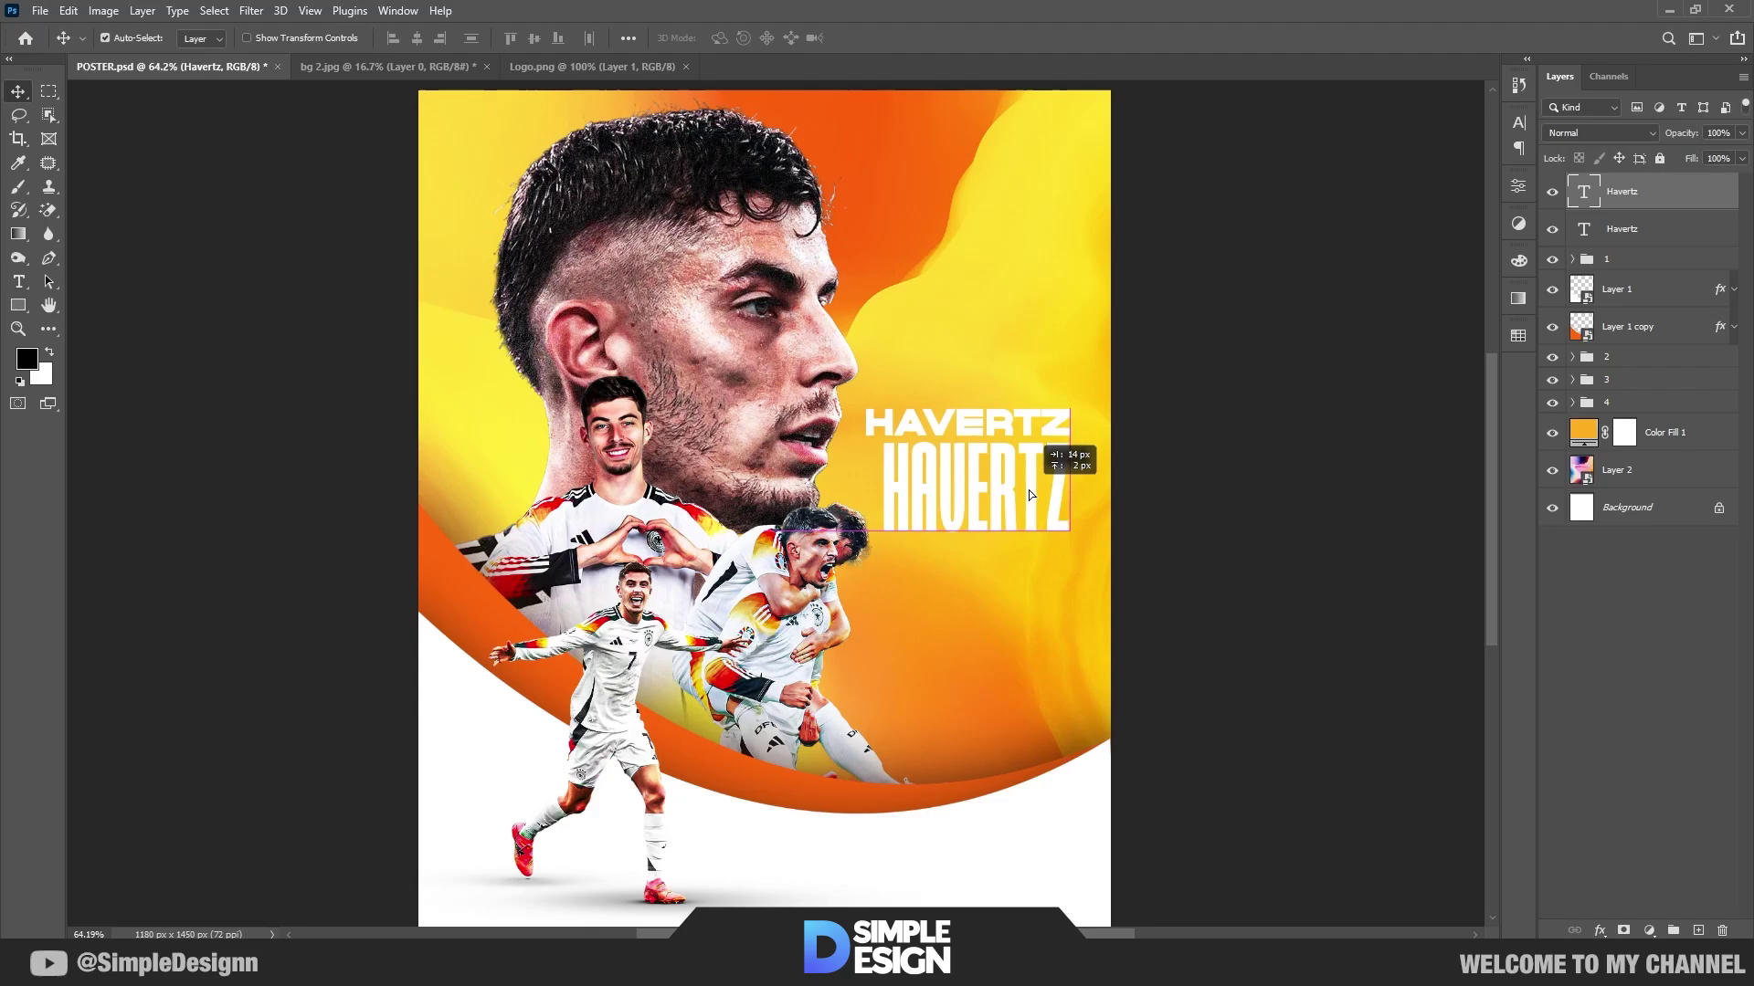
Step: Change the upper HAVERTZ text to 'KAI'
double_click(1001, 422)
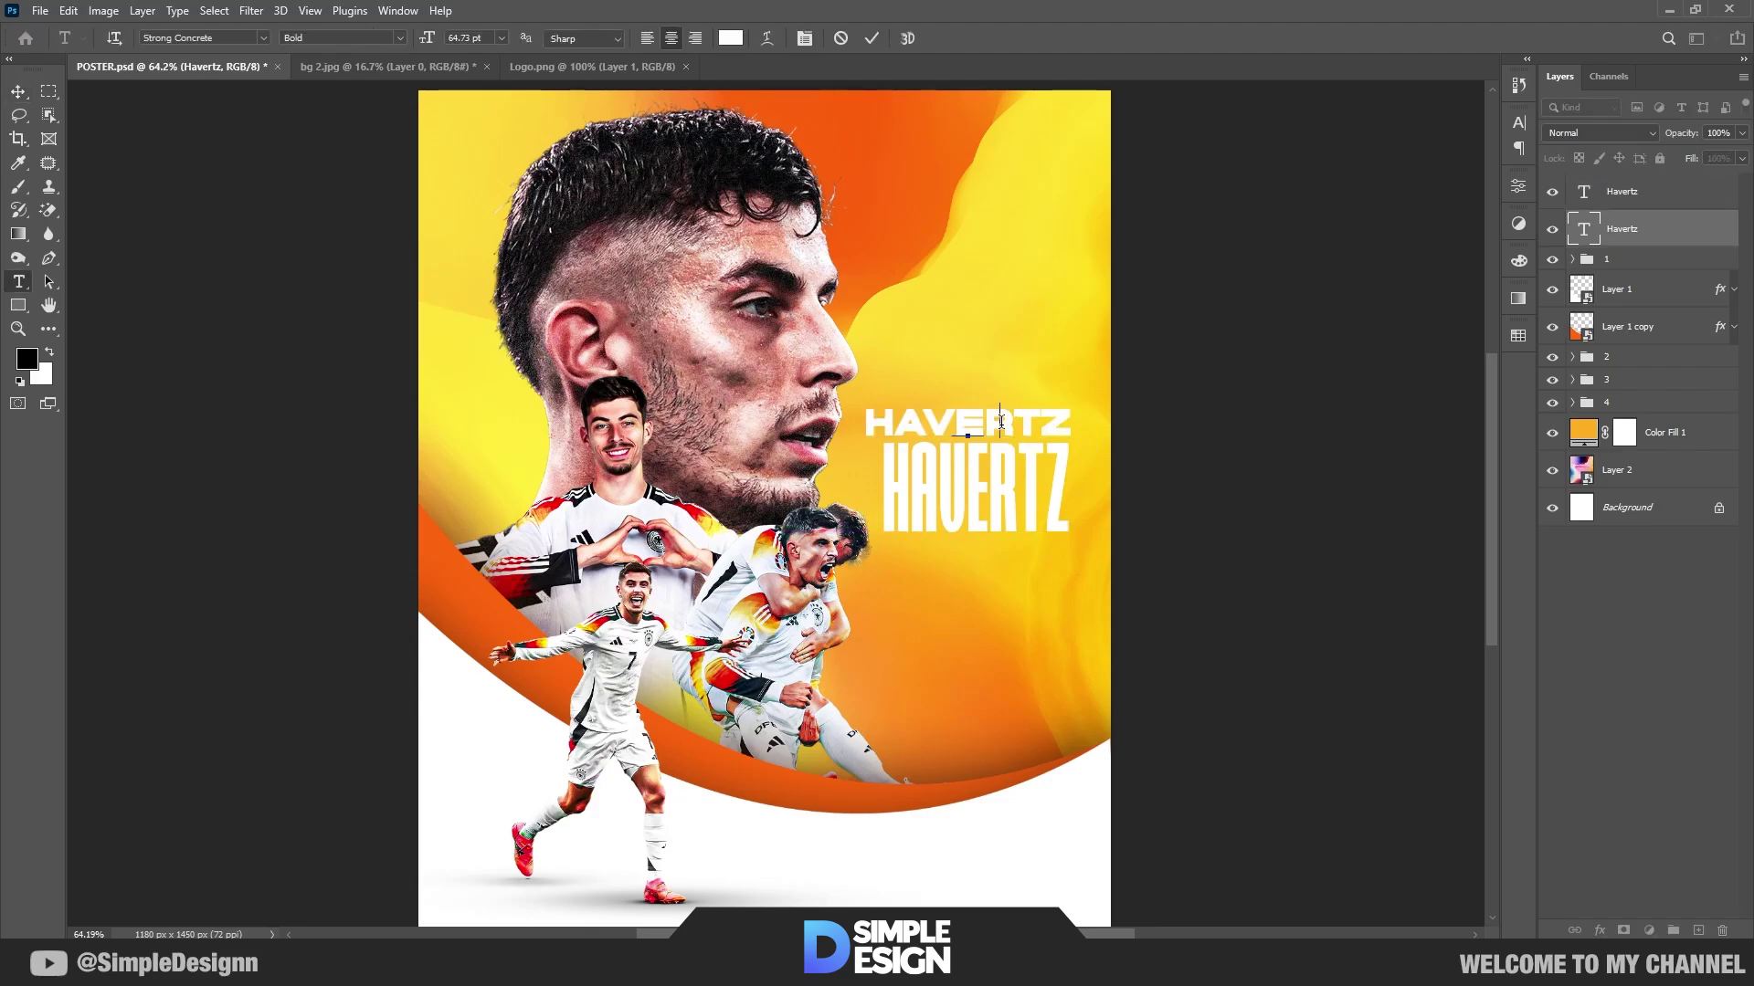
text(KAI)
click(872, 38)
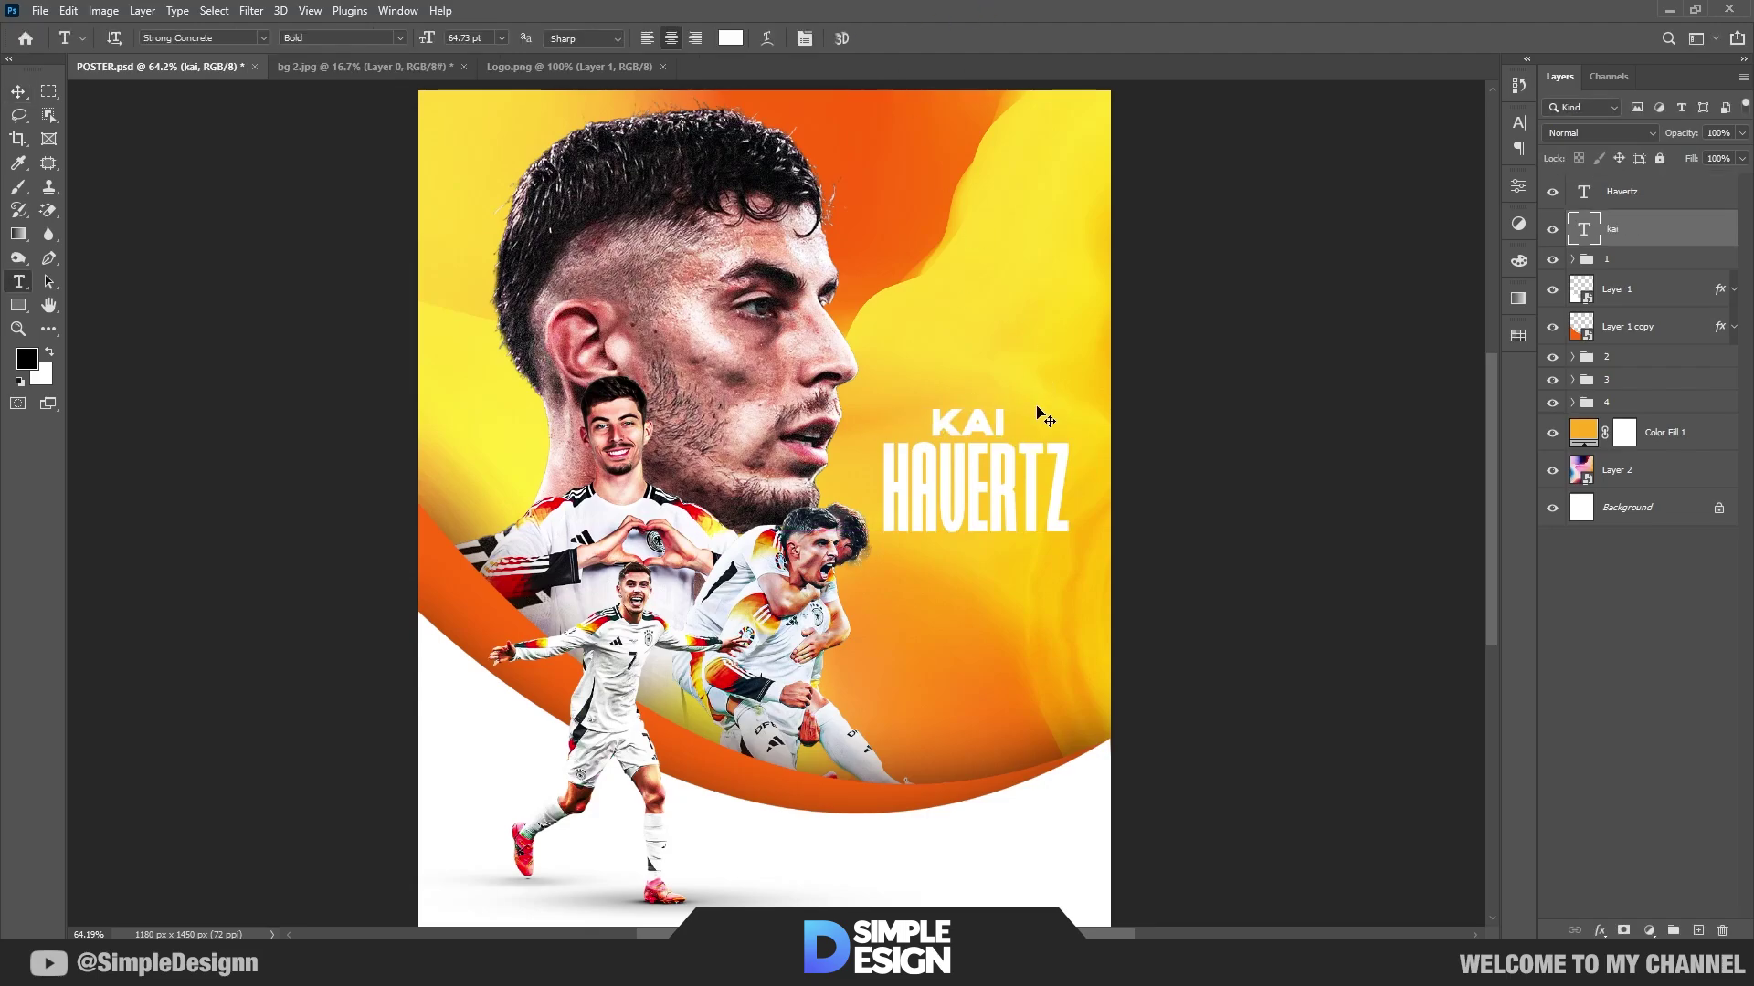
Step: Shrink KAI to a small label and place it snugly above HAVERTZ
key(ctrl+t)
drag(1005, 423, 854, 324)
key(Return)
scroll(989, 423, up, 3)
scroll(968, 402, up, 3)
mouse_move(934, 461)
mouse_down()
mouse_move(929, 379)
mouse_move(919, 644)
mouse_up()
Step: Retype the HAVERTZ copy as 'GERMANY' and narrow it to match HAVERTZ's width
double_click(1005, 696)
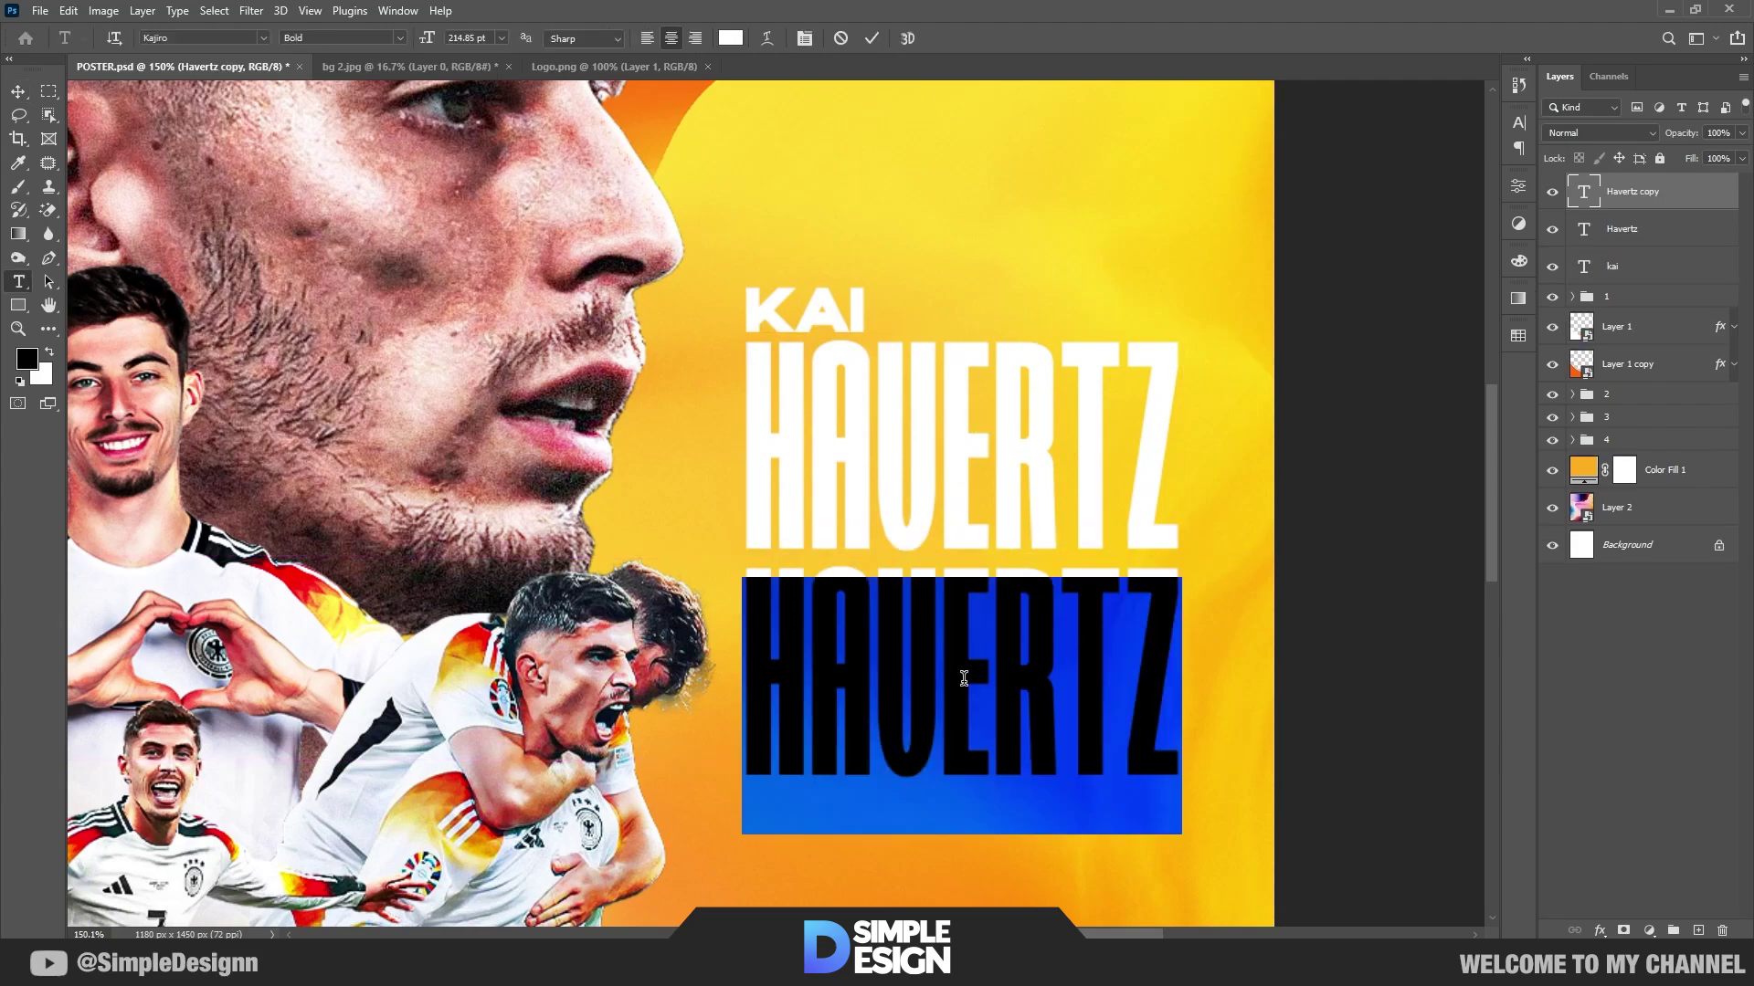
text(GER)
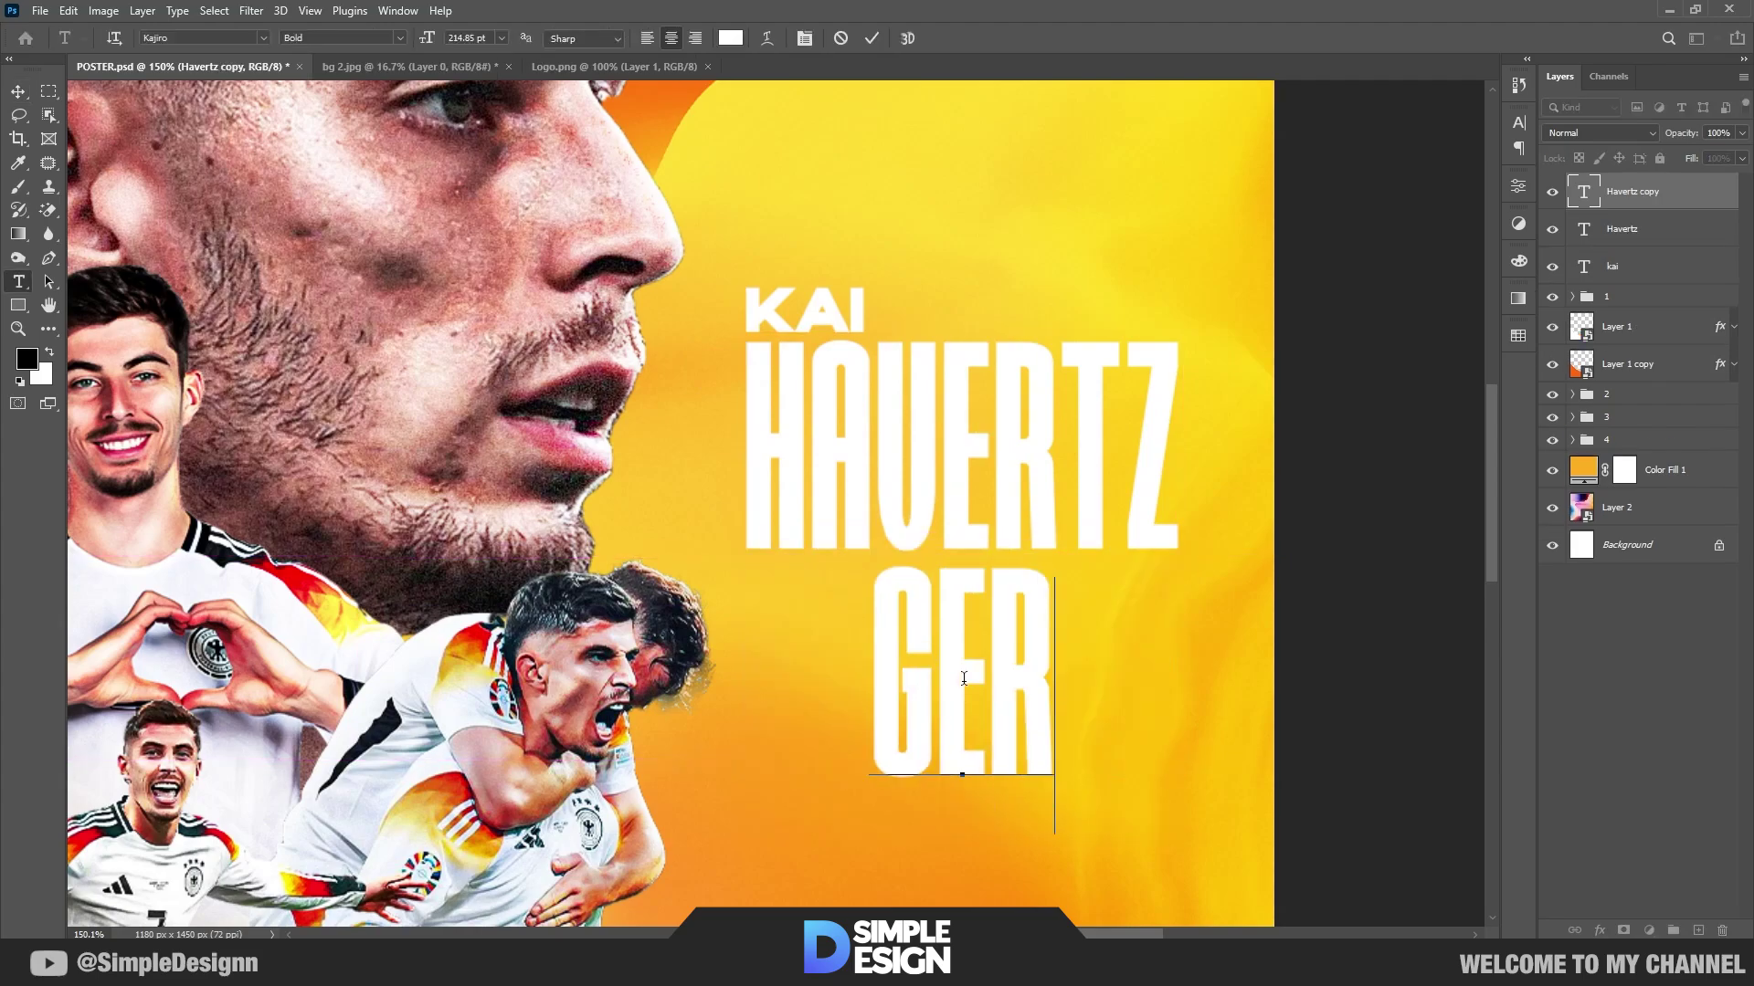
text(MANY)
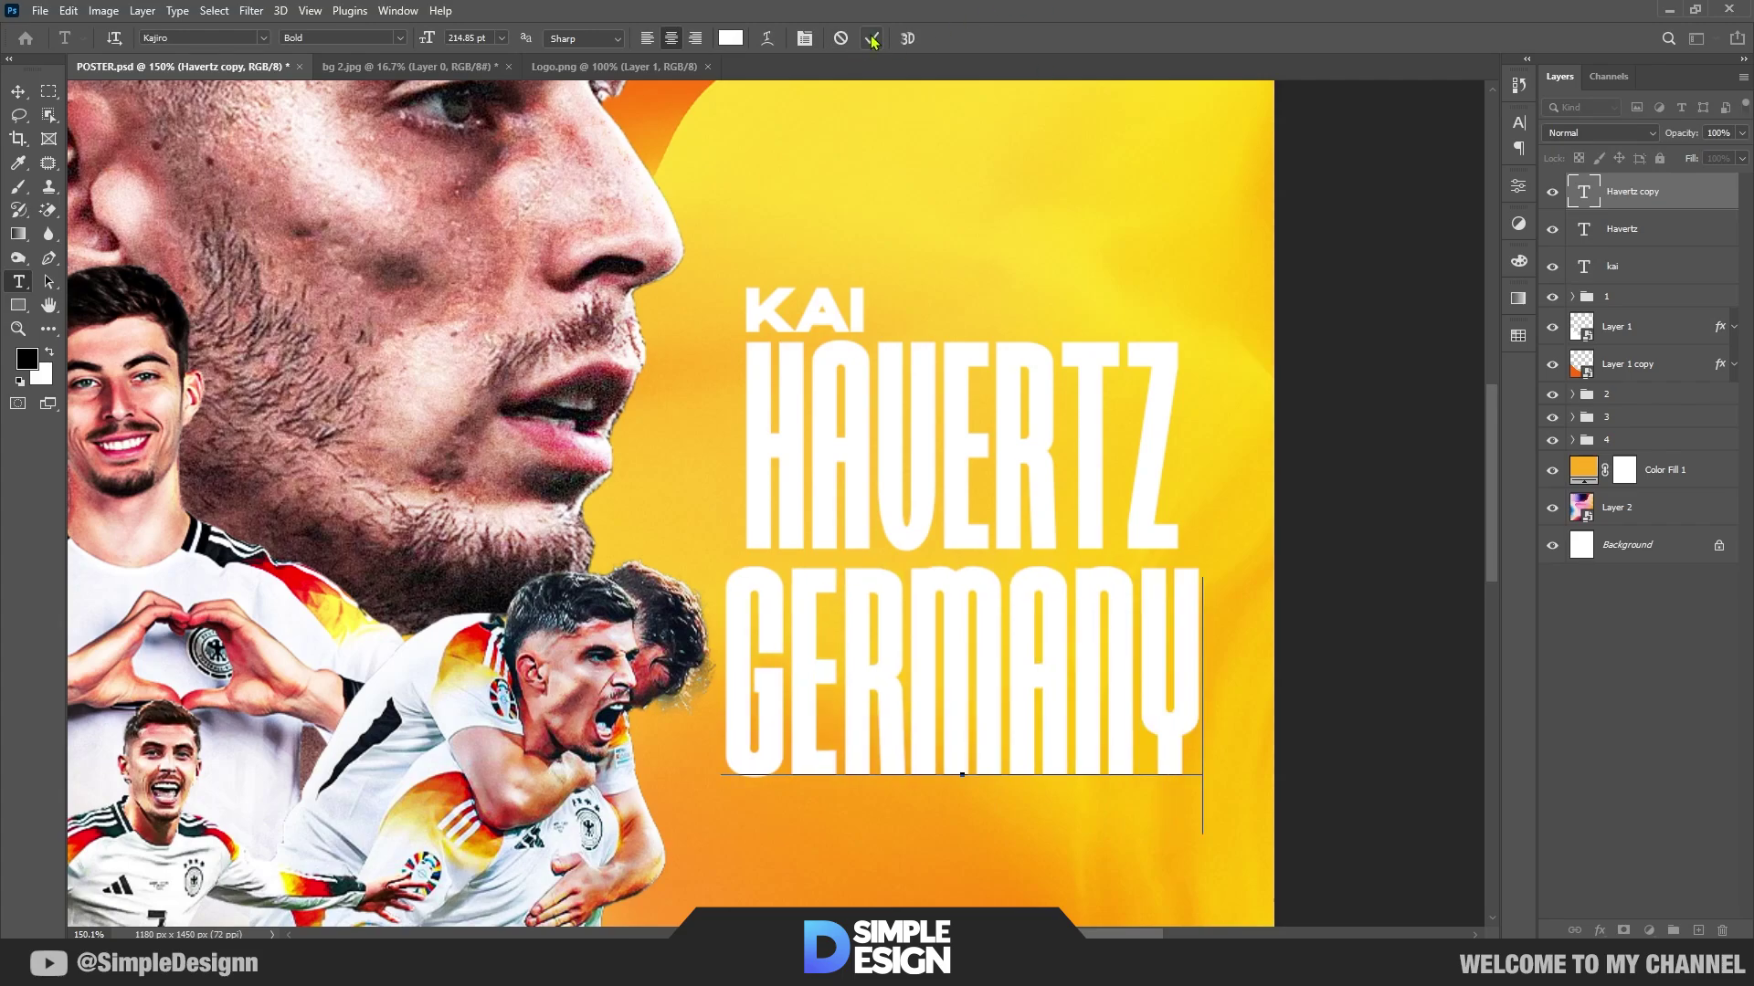
click(872, 37)
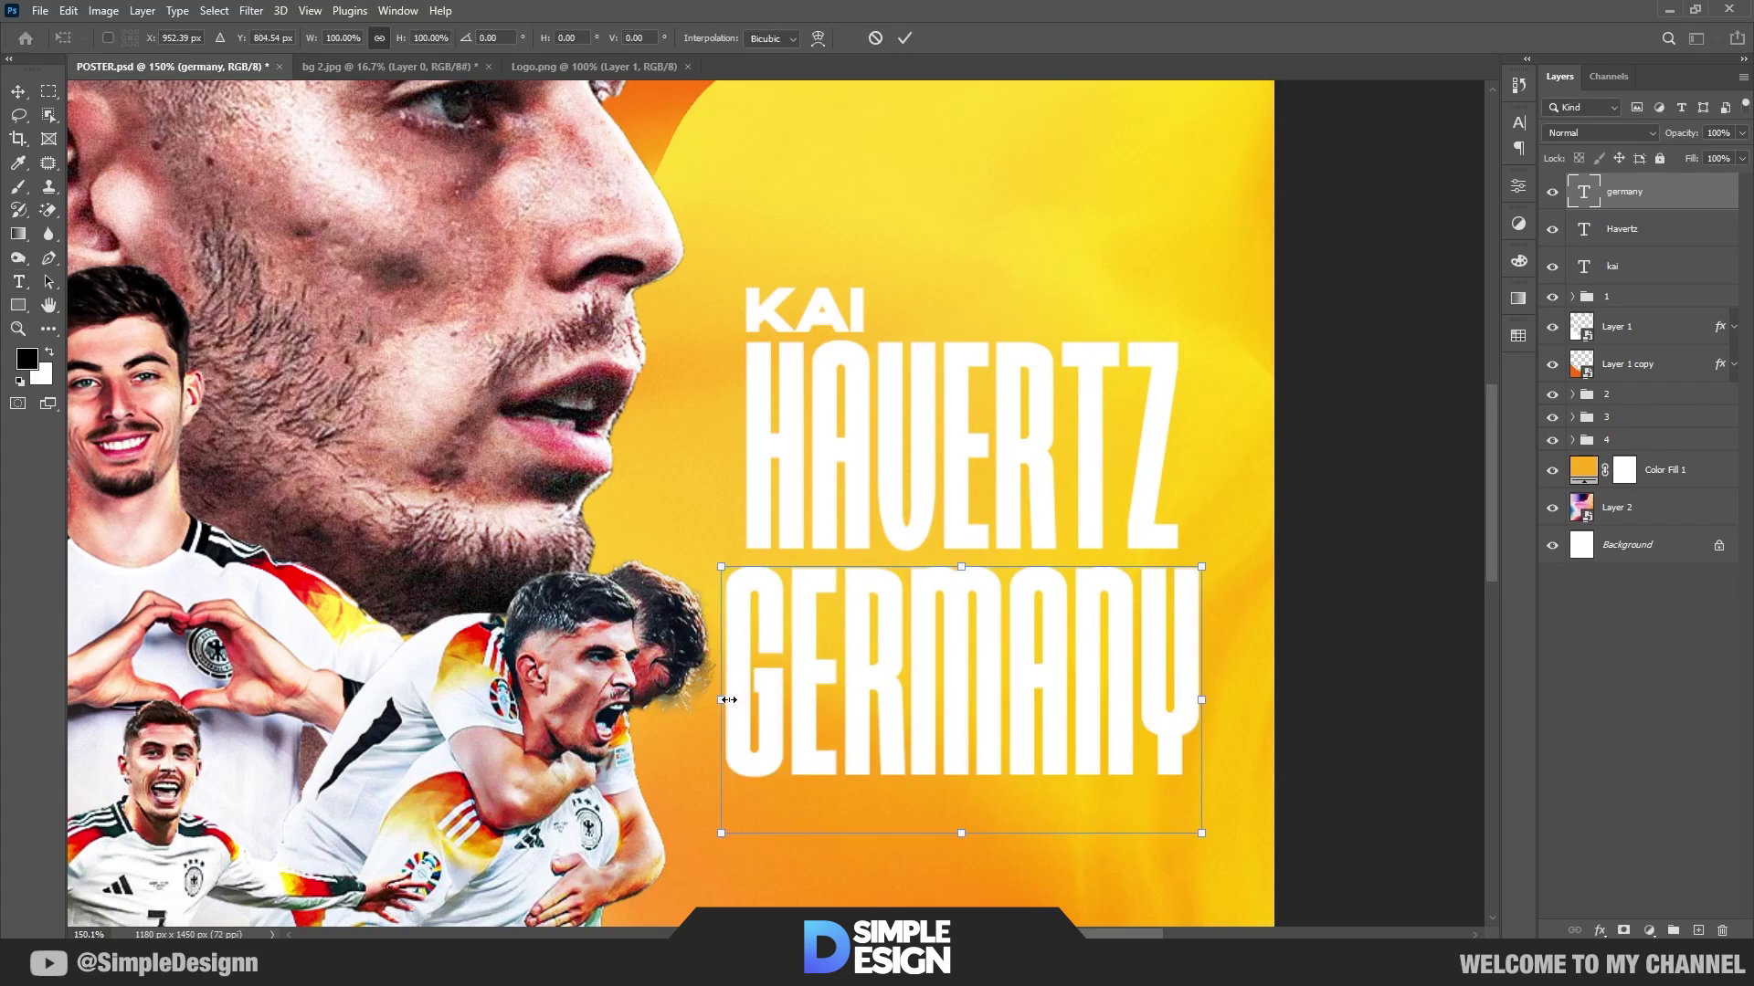
drag(728, 699, 741, 699)
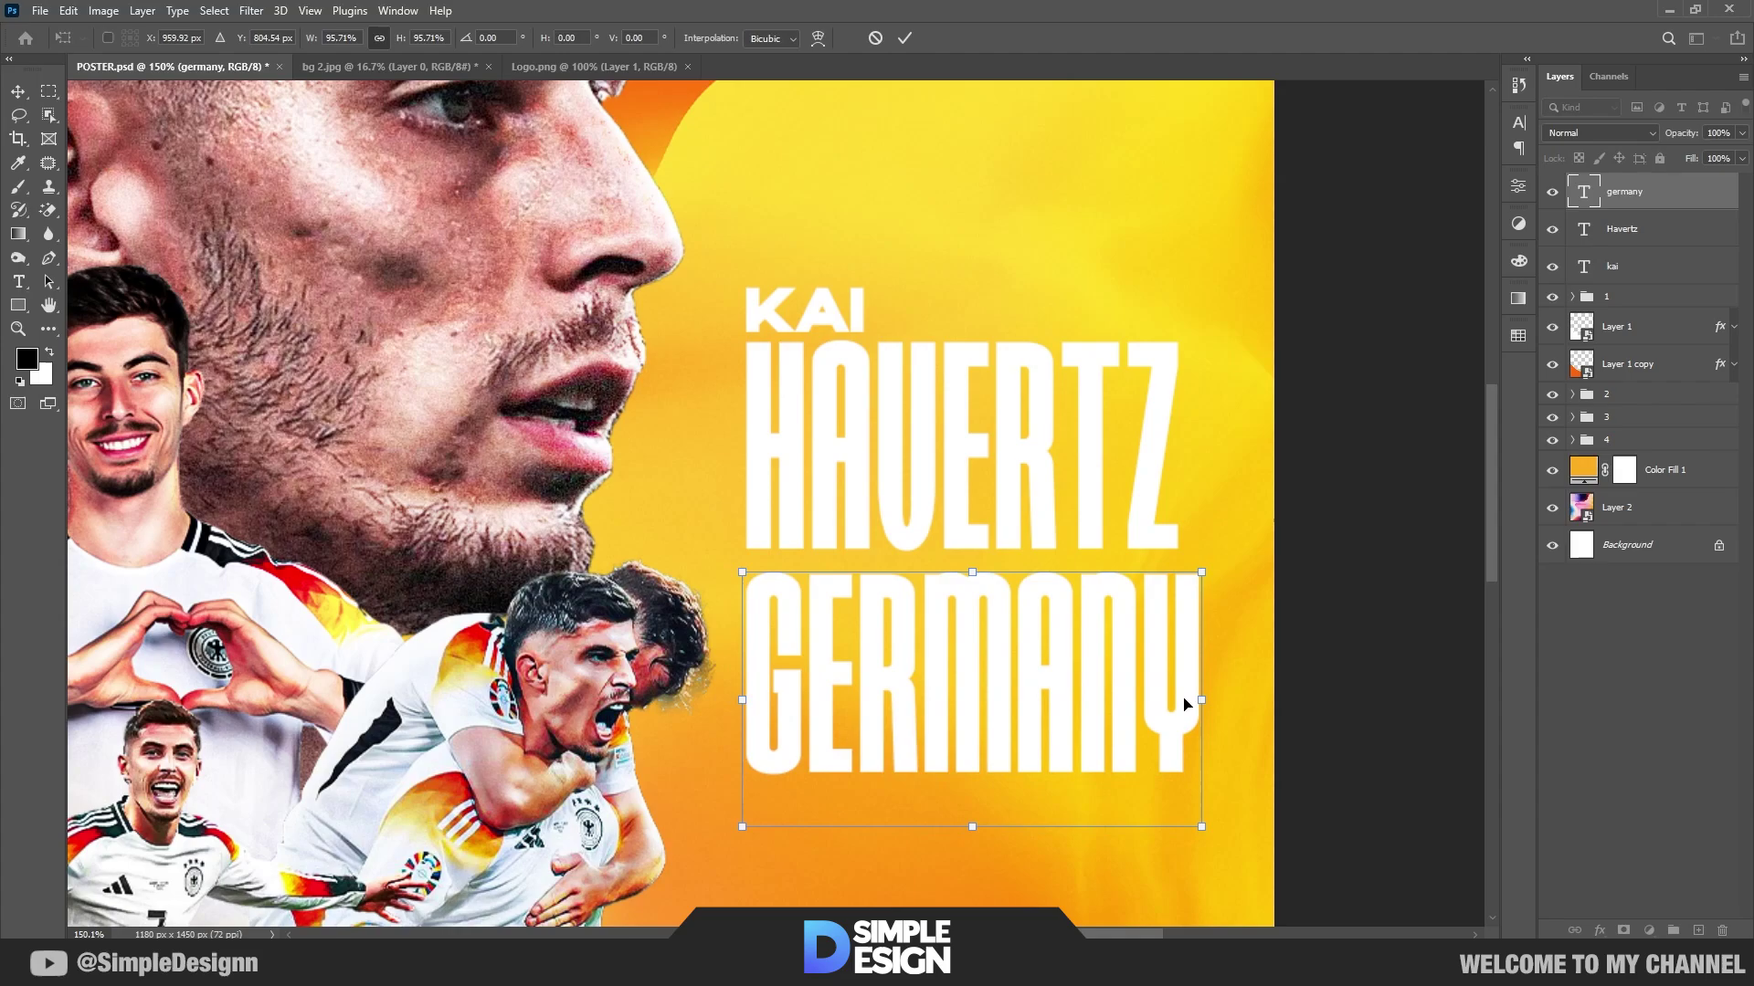
drag(1184, 704, 1139, 681)
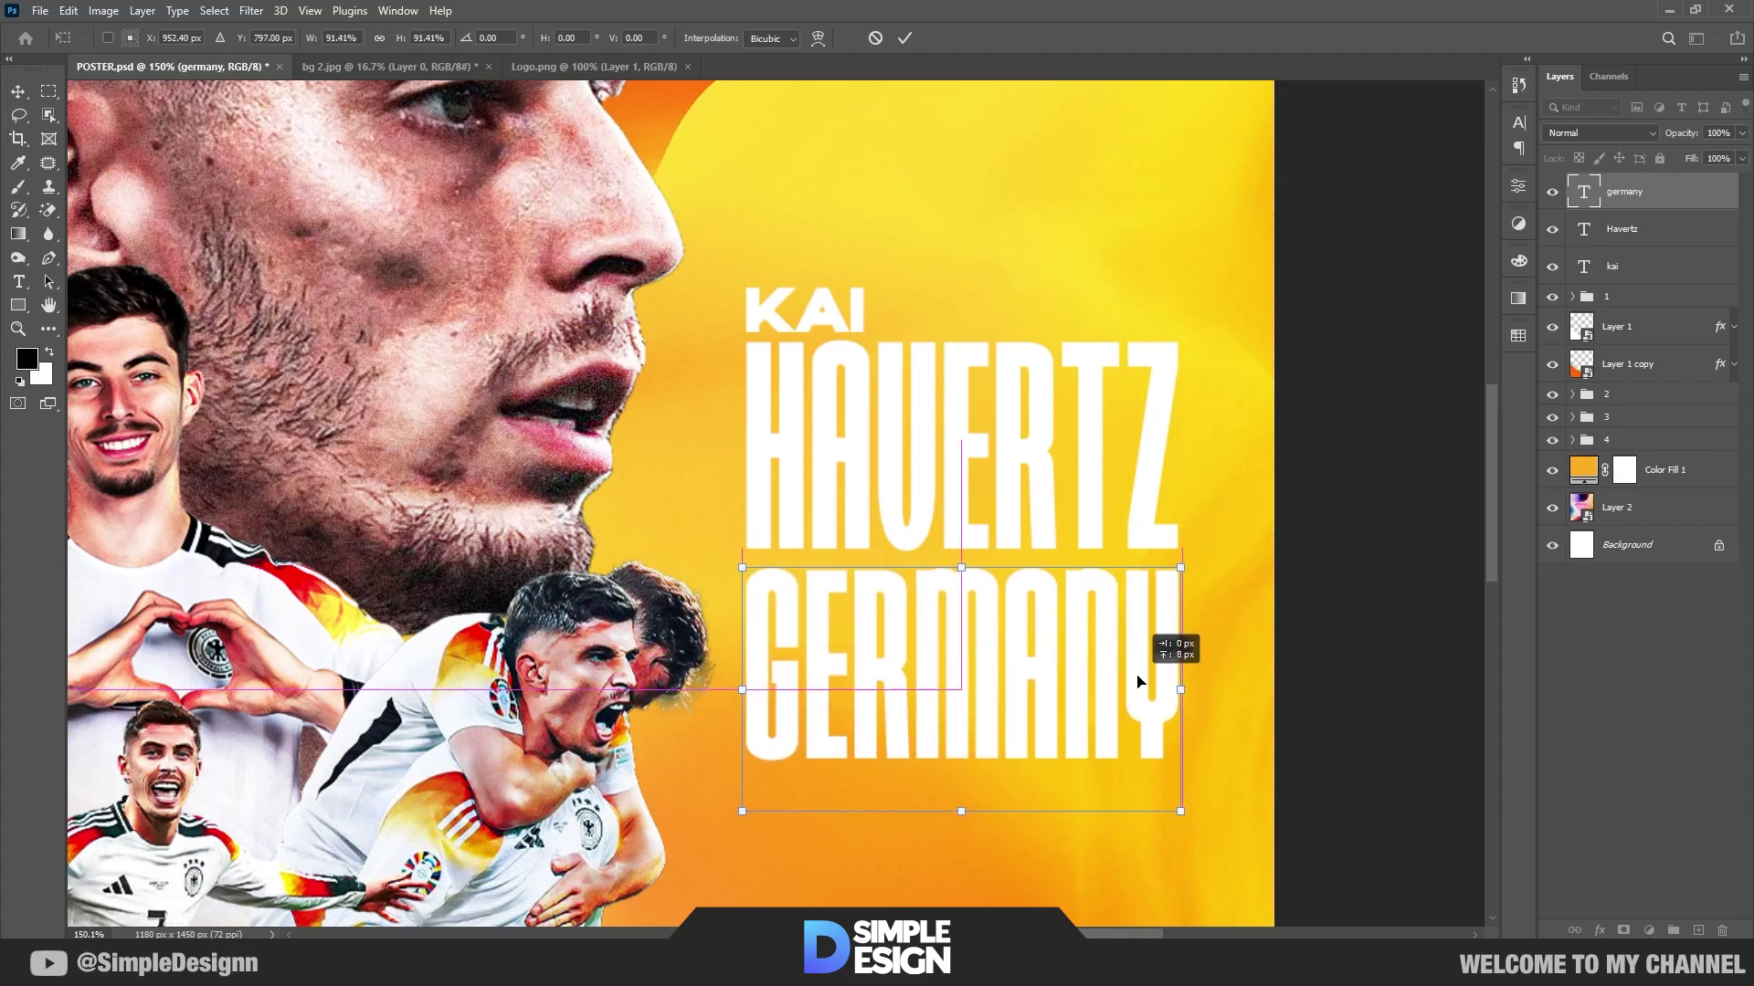
key(Return)
Step: Zoom out and save the poster
scroll(1081, 595, down, 3)
scroll(1081, 595, down, 2)
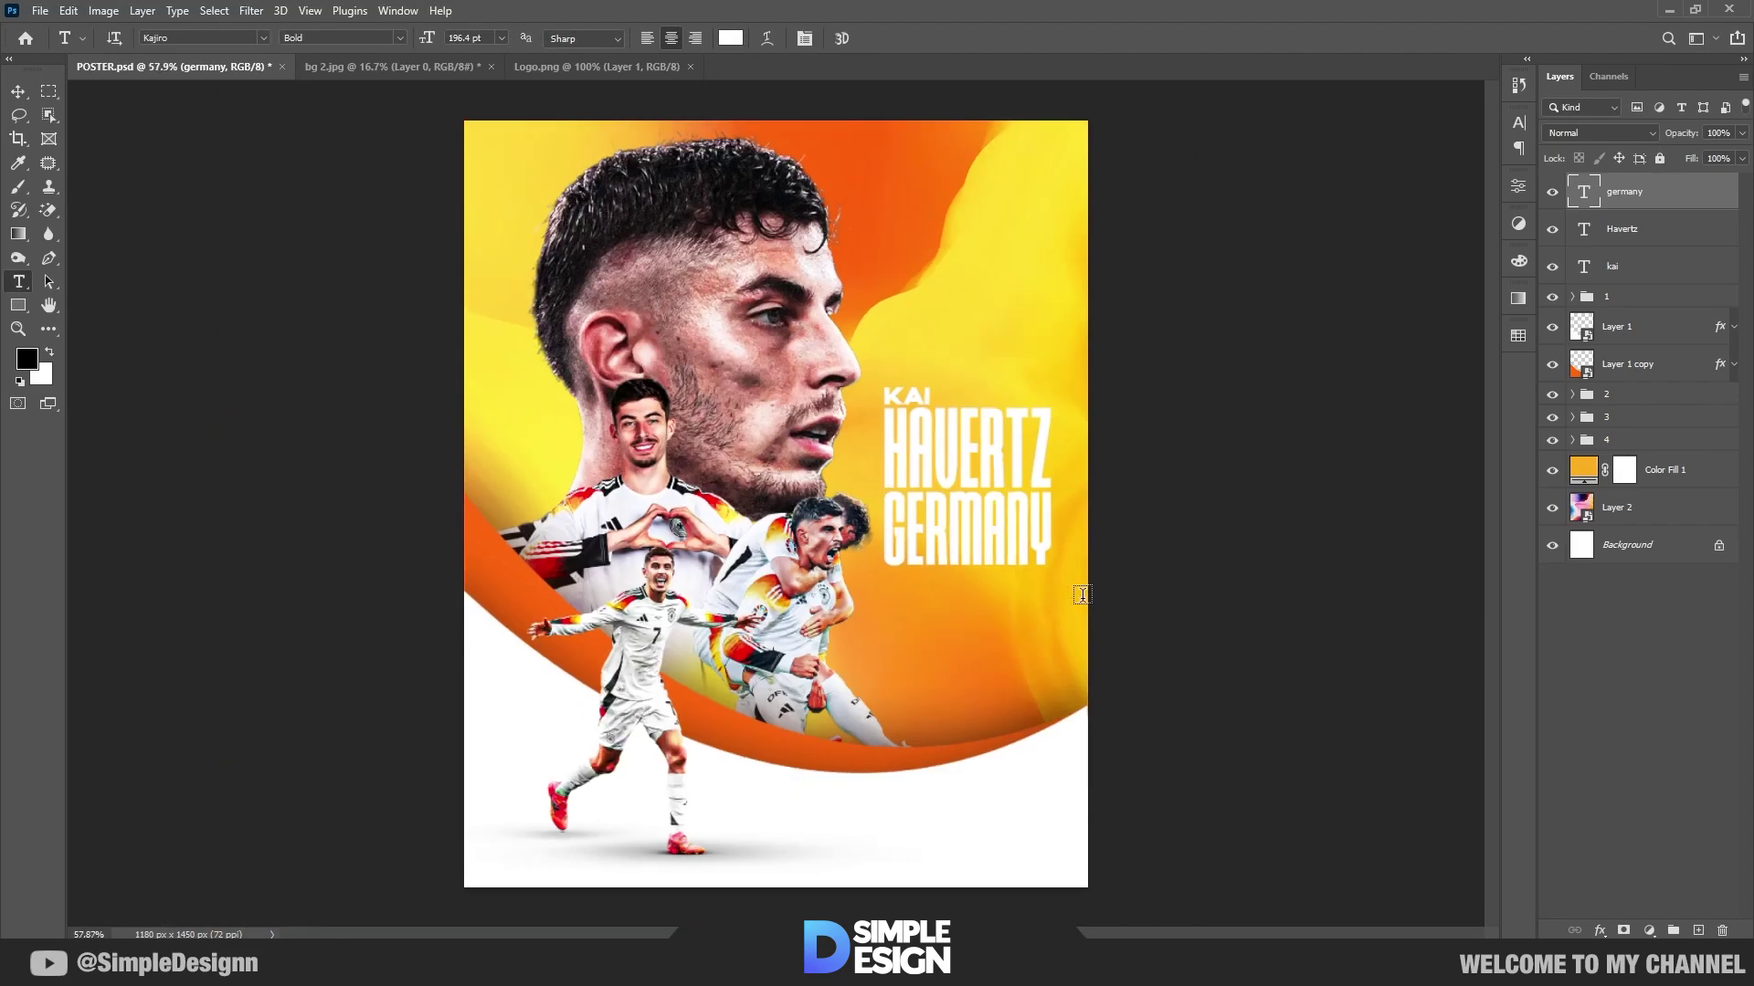
key(v)
key(ctrl+s)
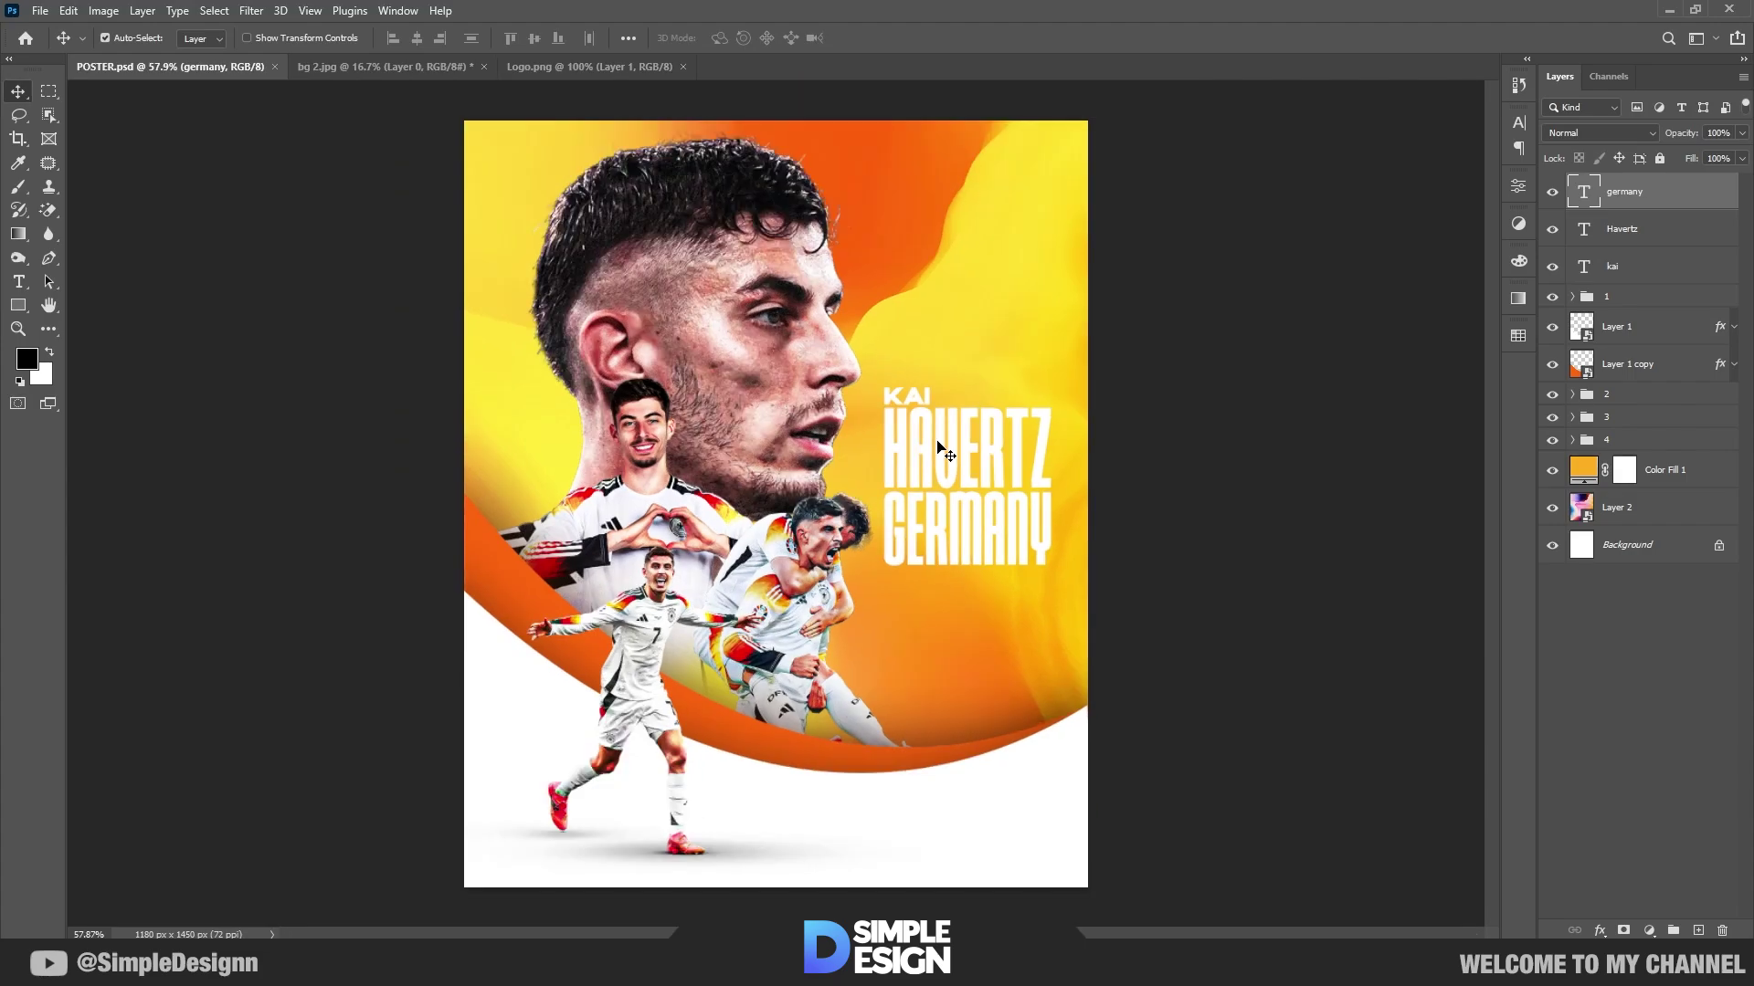
Step: Group the KAI, HAVERTZ and GERMANY text layers and save the poster
click(1663, 263)
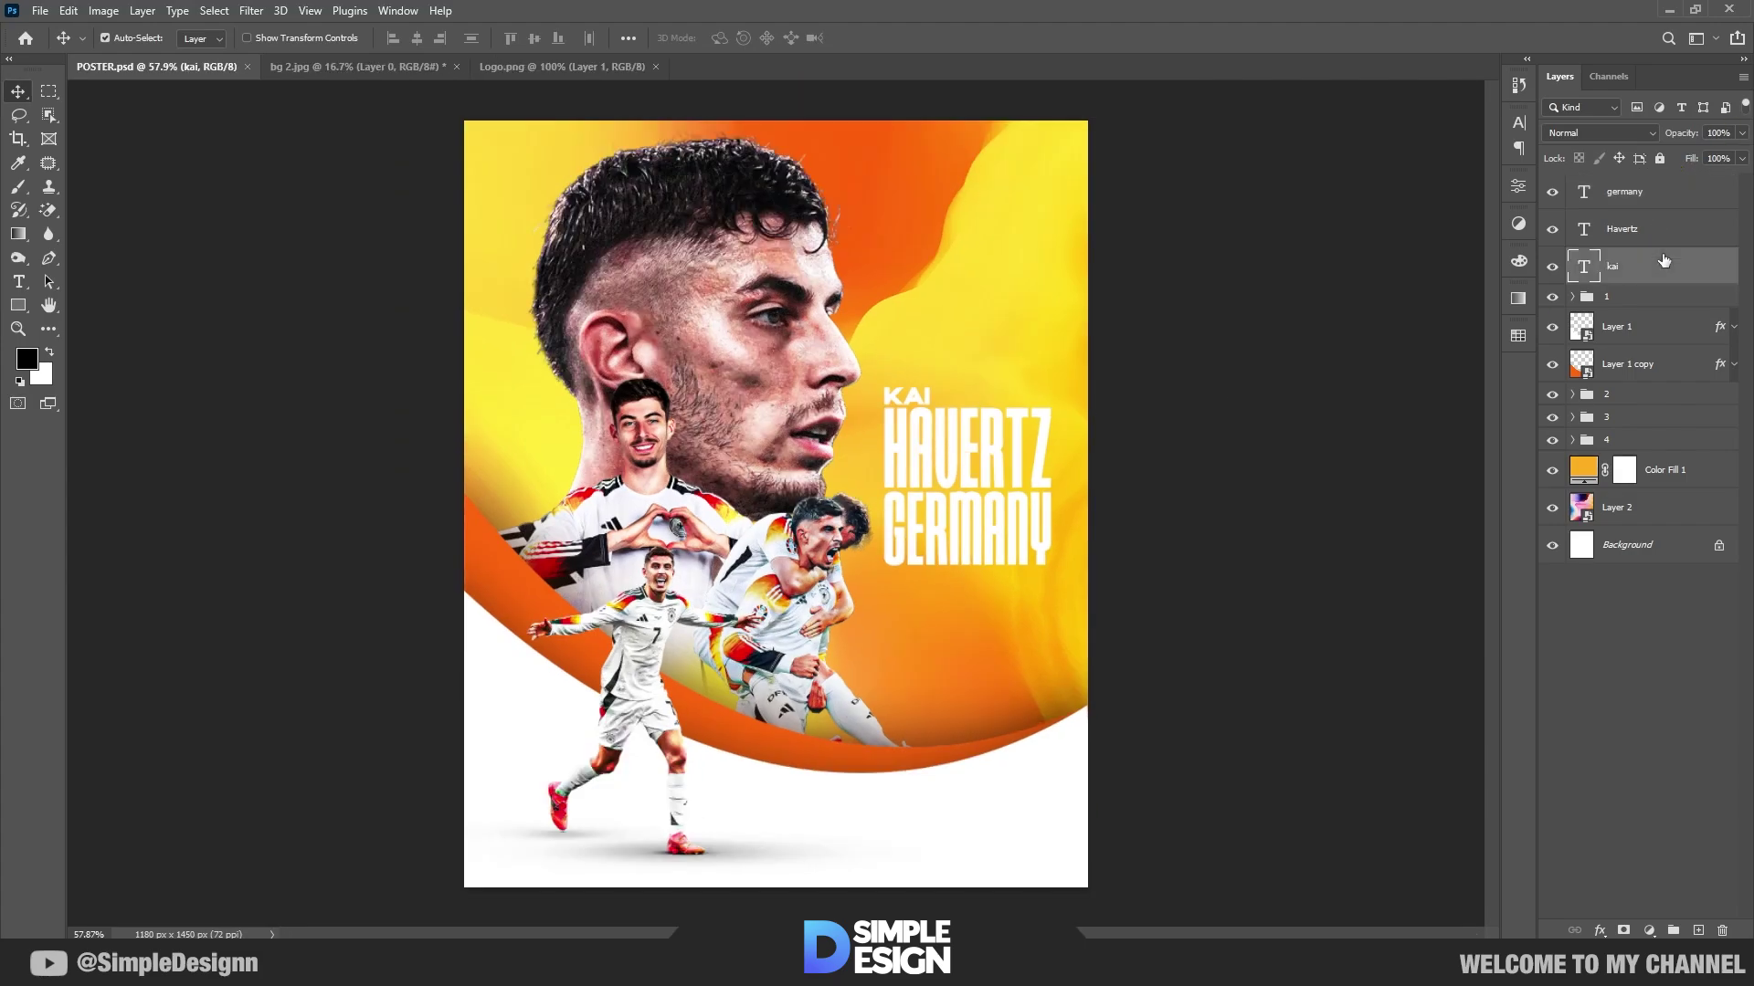
shift+click(1653, 198)
key(ctrl+g)
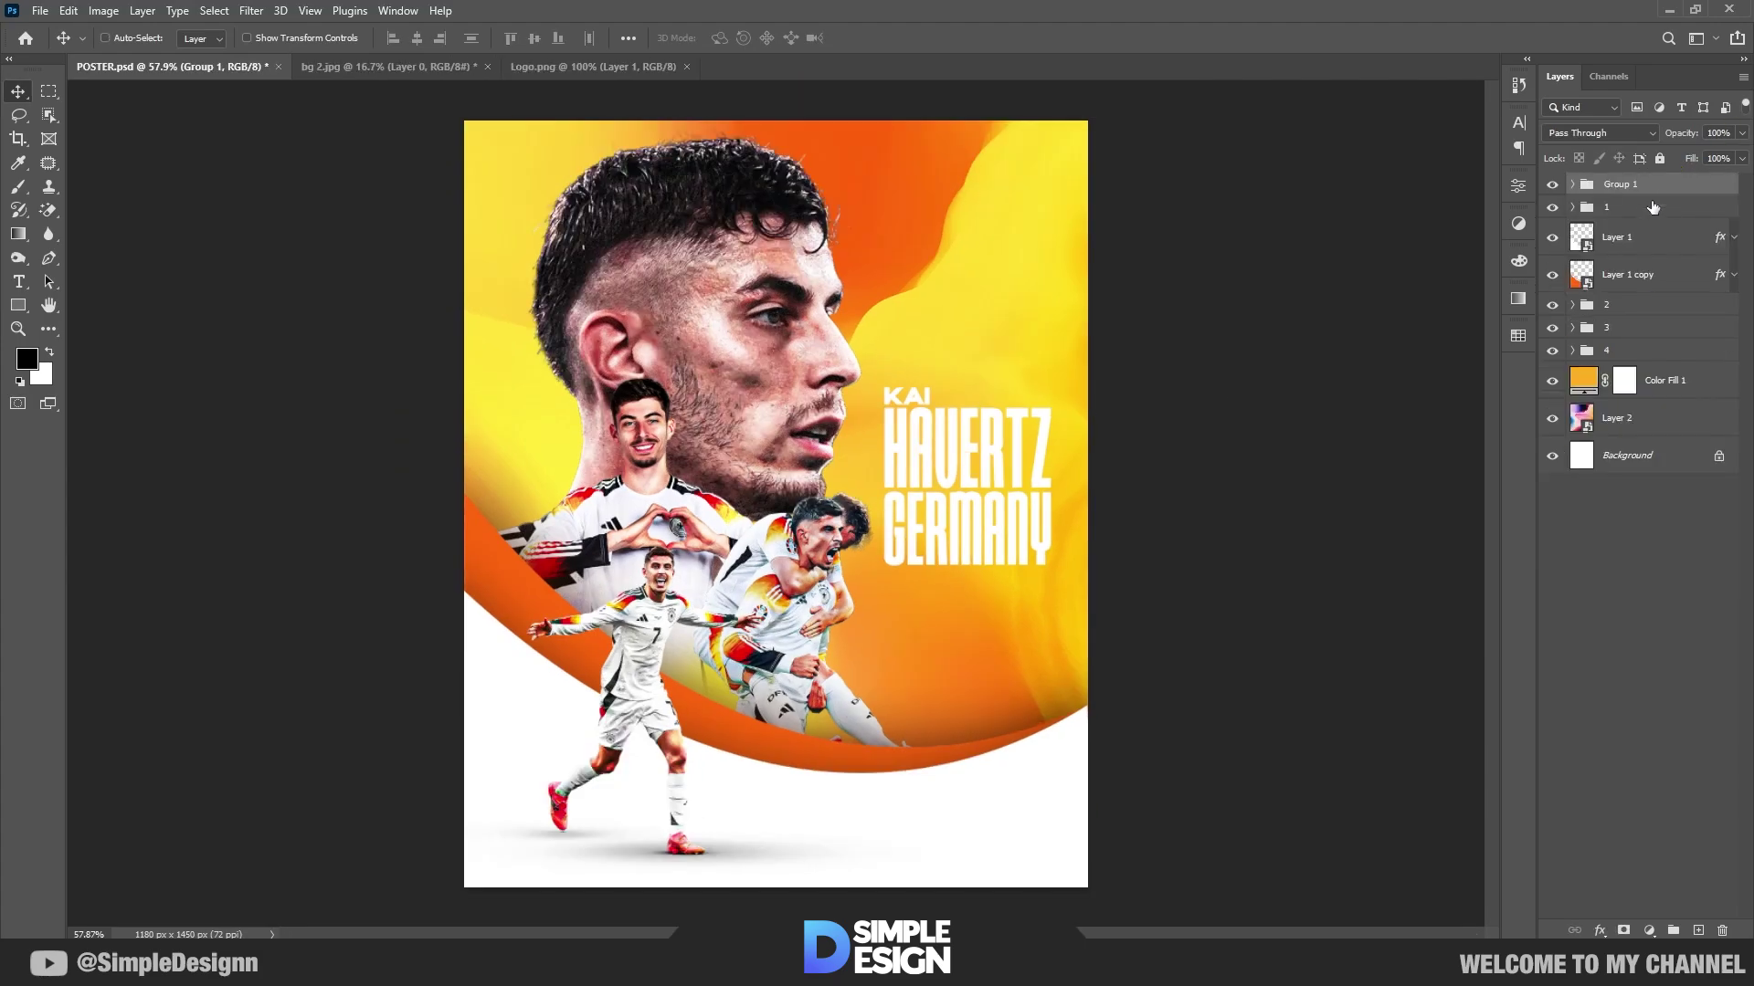
key(ctrl+s)
Step: Rename the new group 'text' and open its Blending Options
double_click(1624, 185)
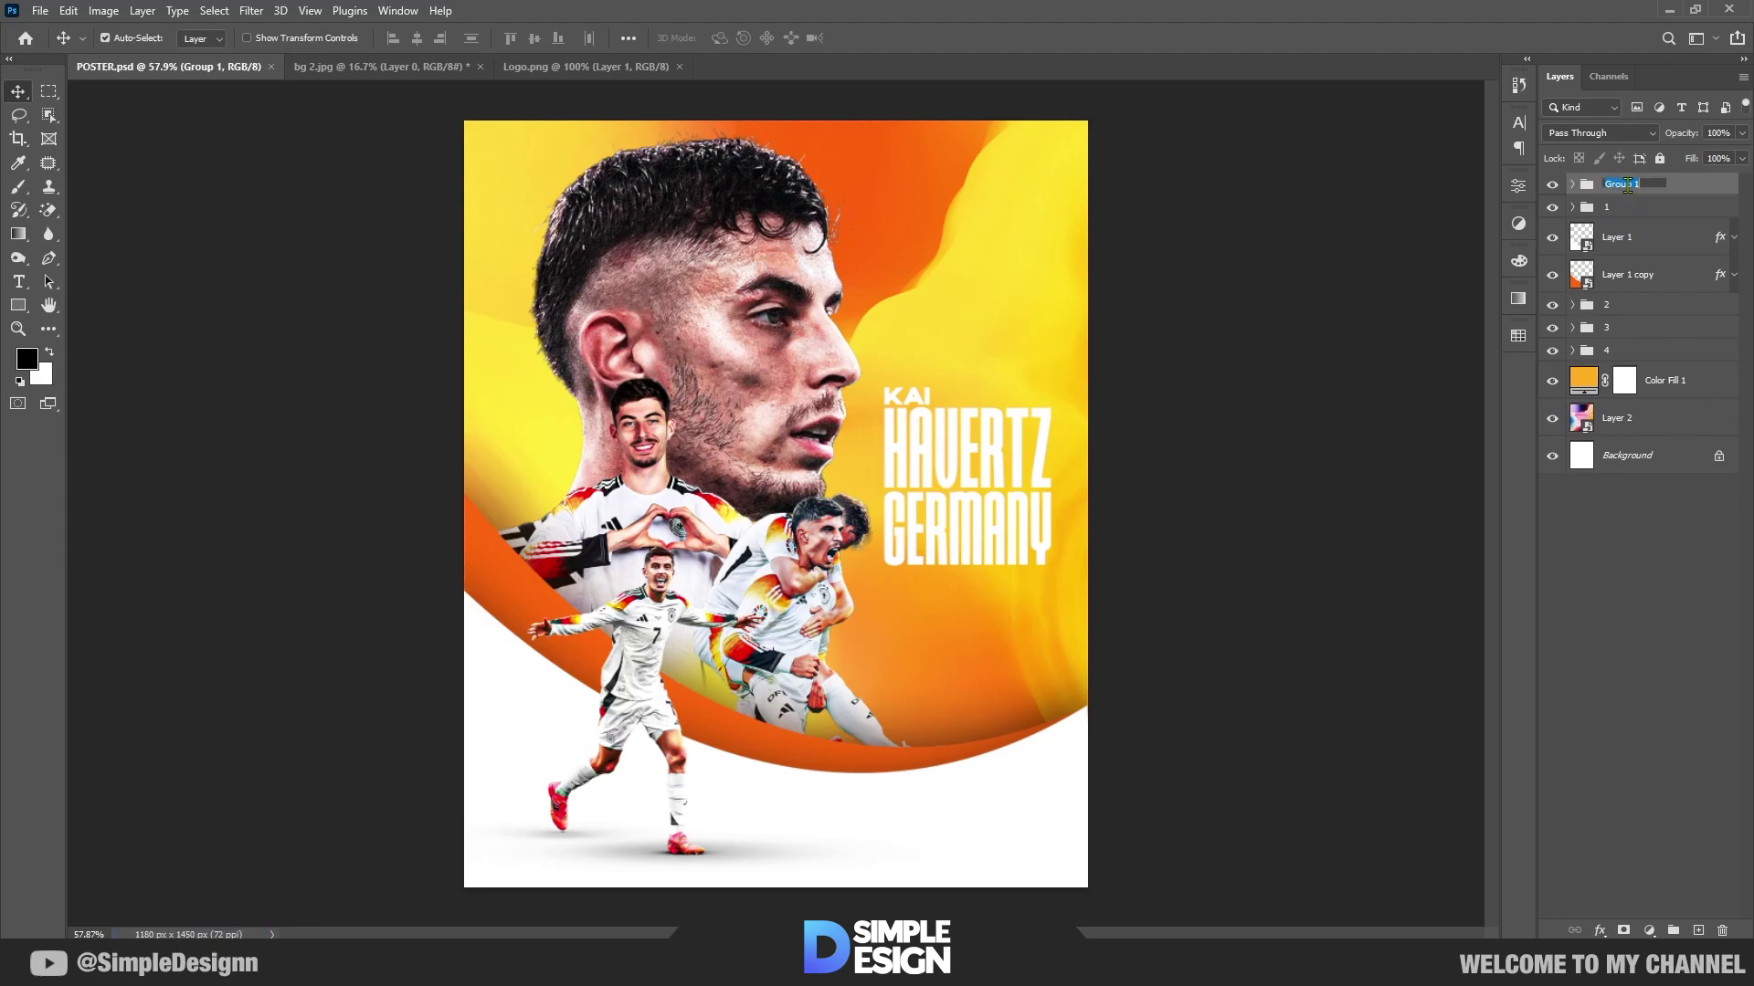
text(text)
key(Return)
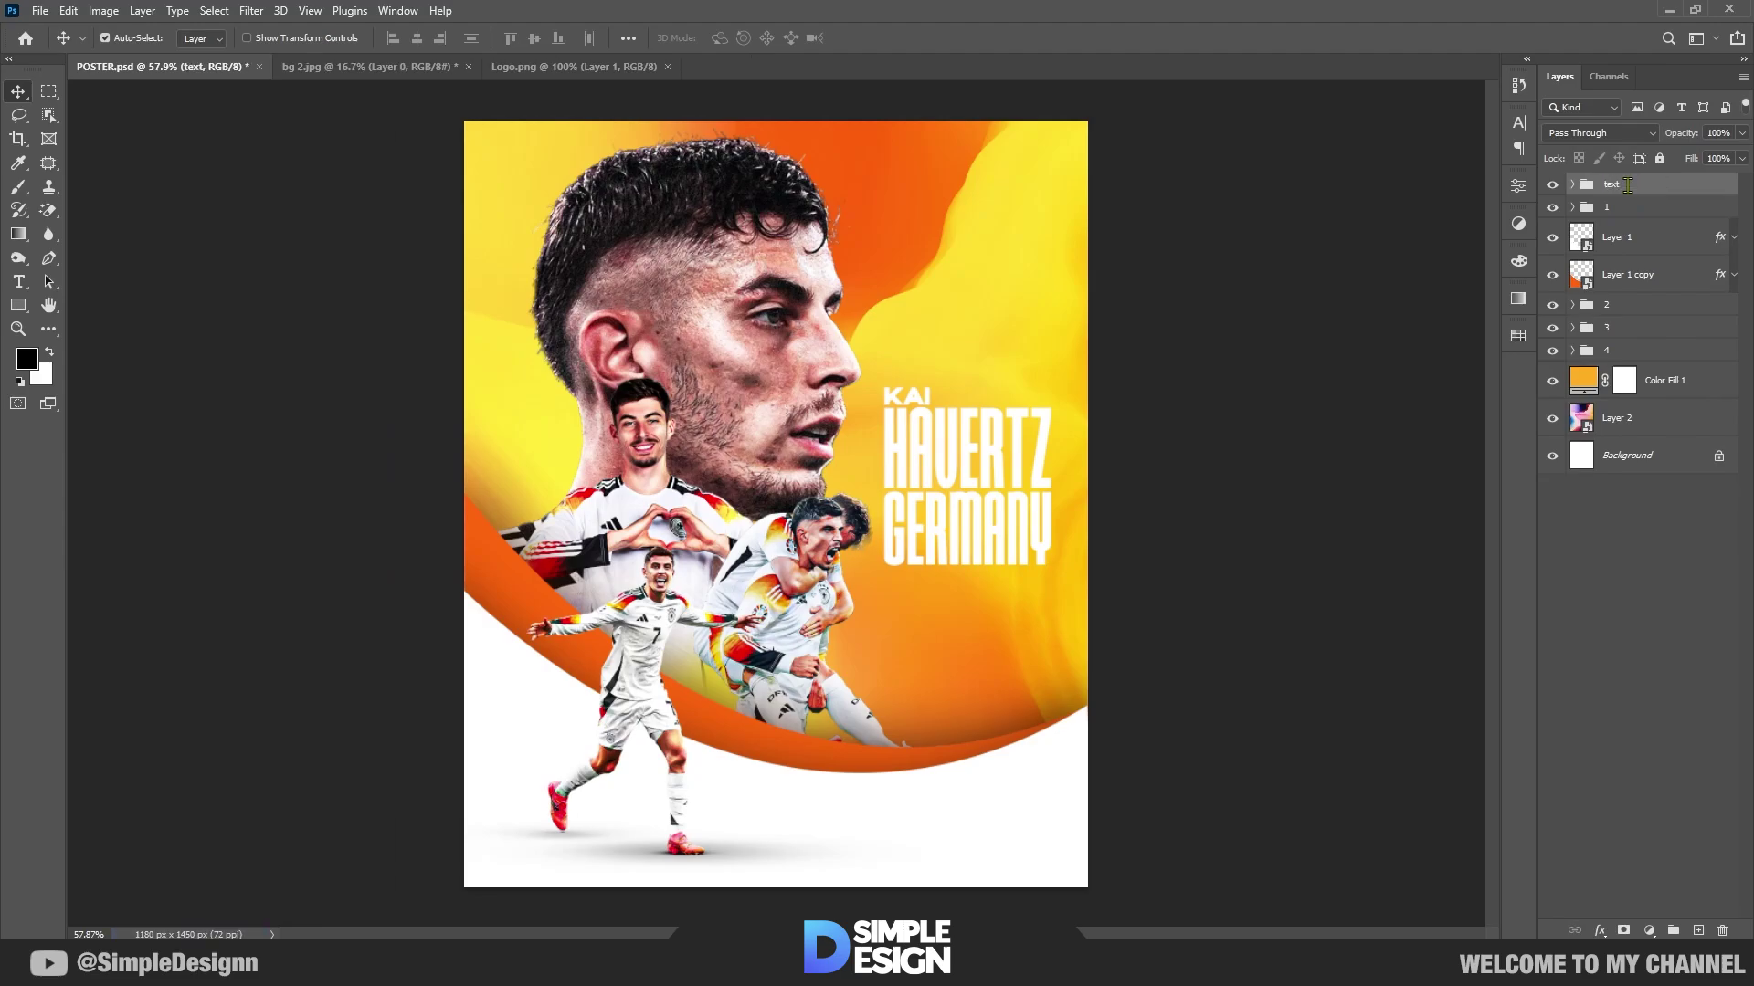
right_click(1628, 189)
click(1635, 197)
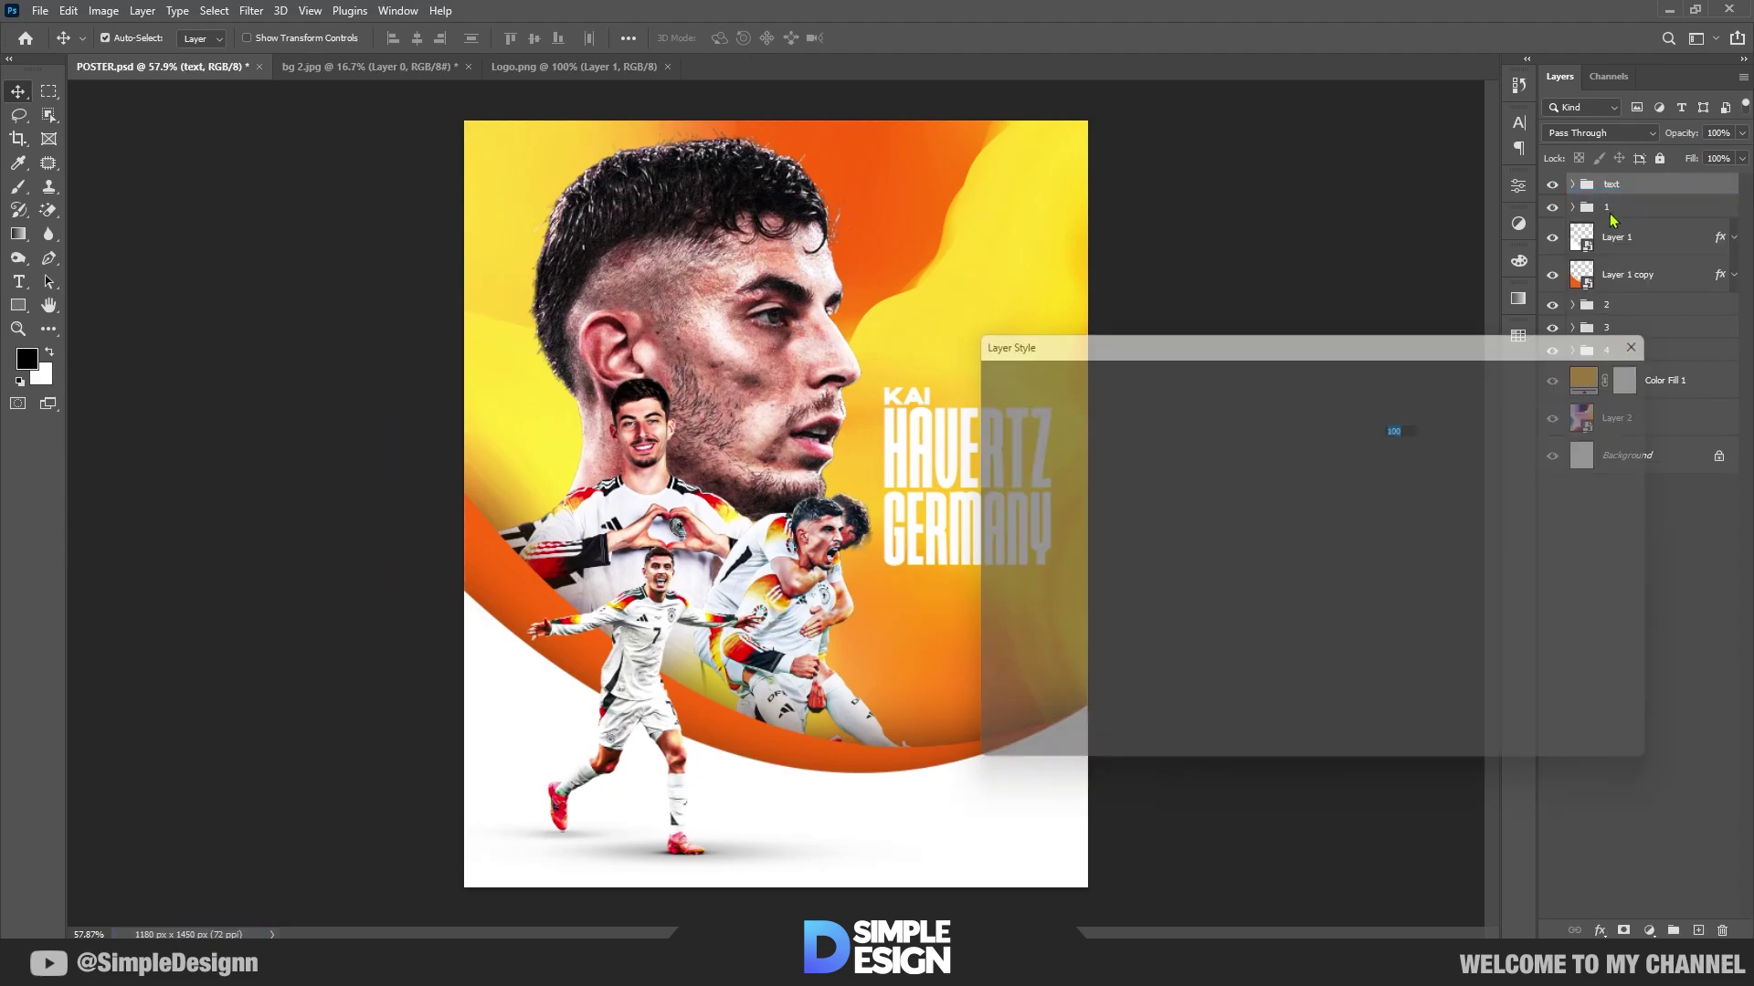
Step: Add a drop shadow at 100% opacity using orange sampled from the poster
drag(1279, 334, 1364, 317)
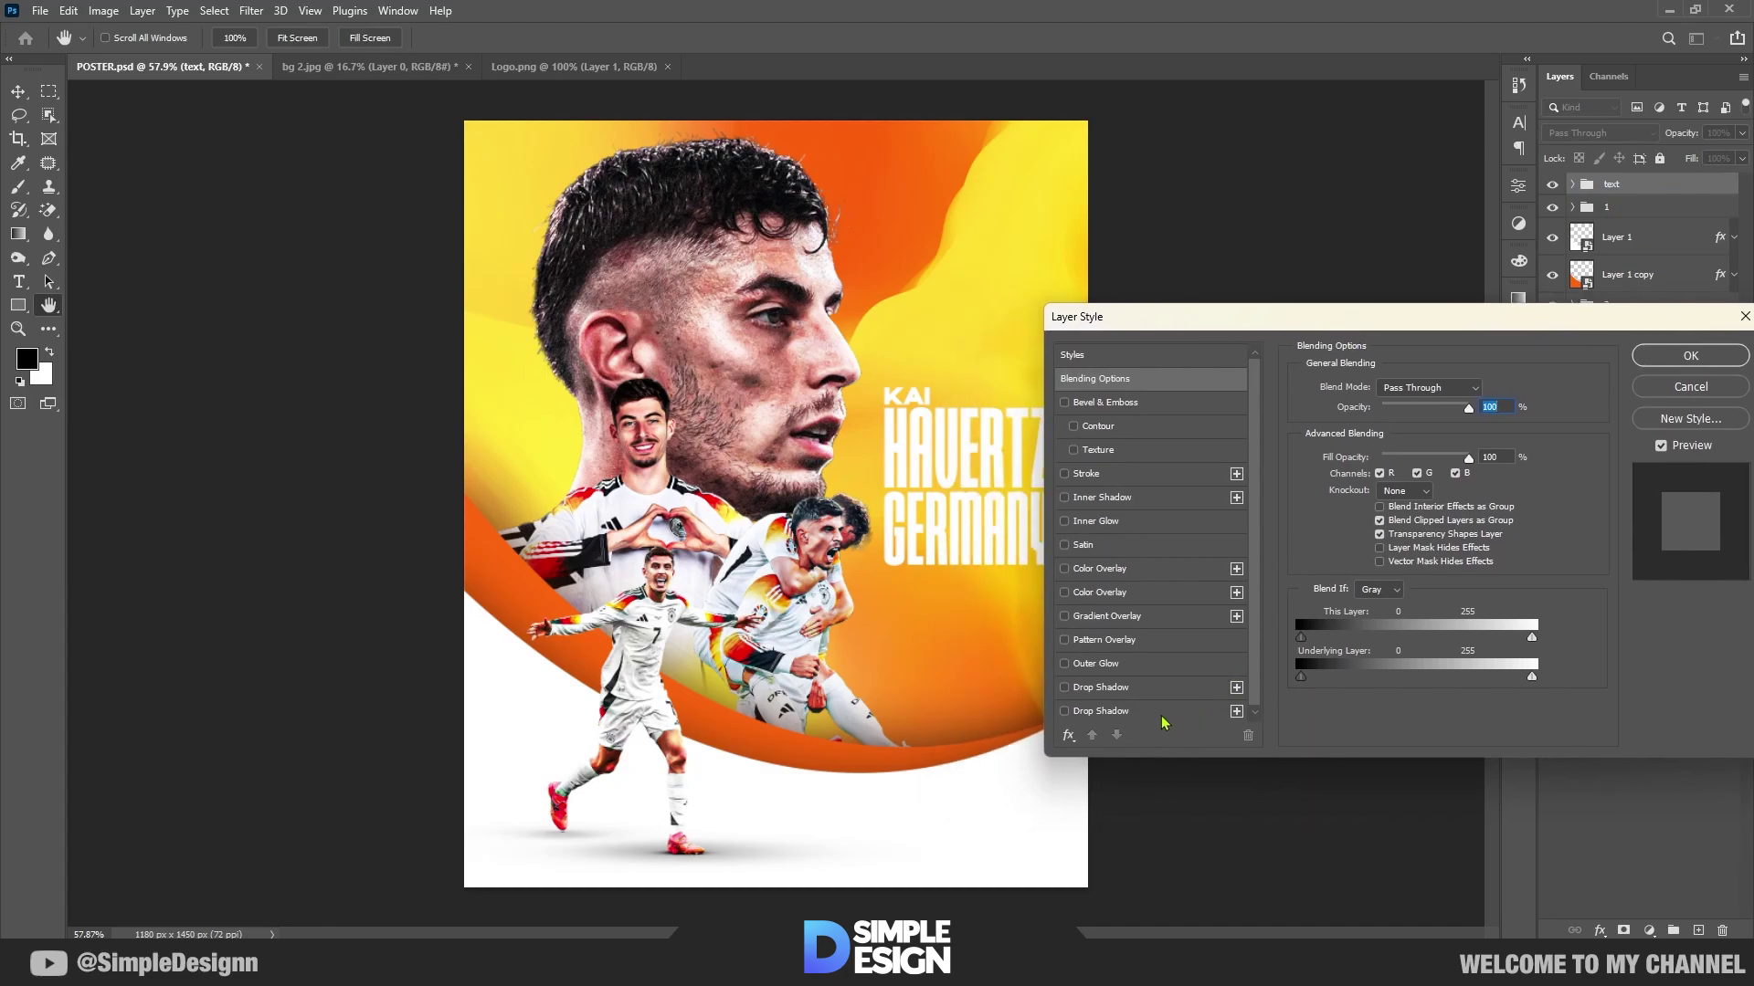
click(1160, 713)
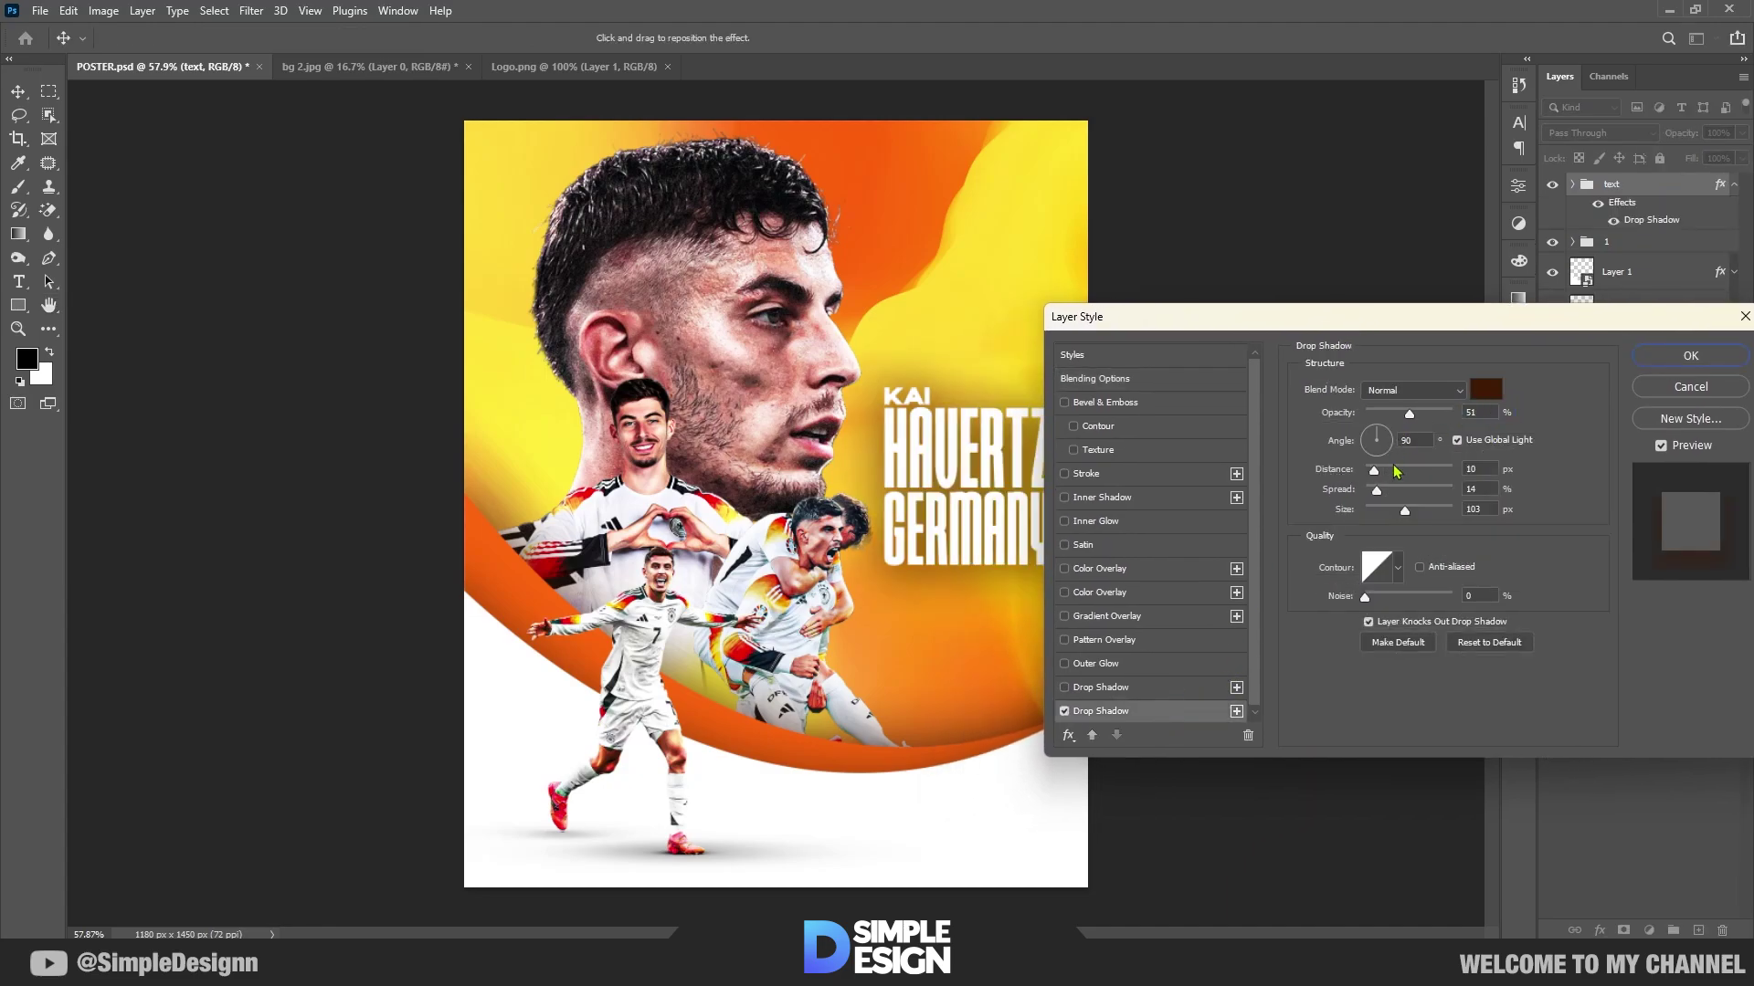
mouse_move(1374, 492)
mouse_down()
mouse_move(1452, 490)
mouse_move(1370, 512)
mouse_up()
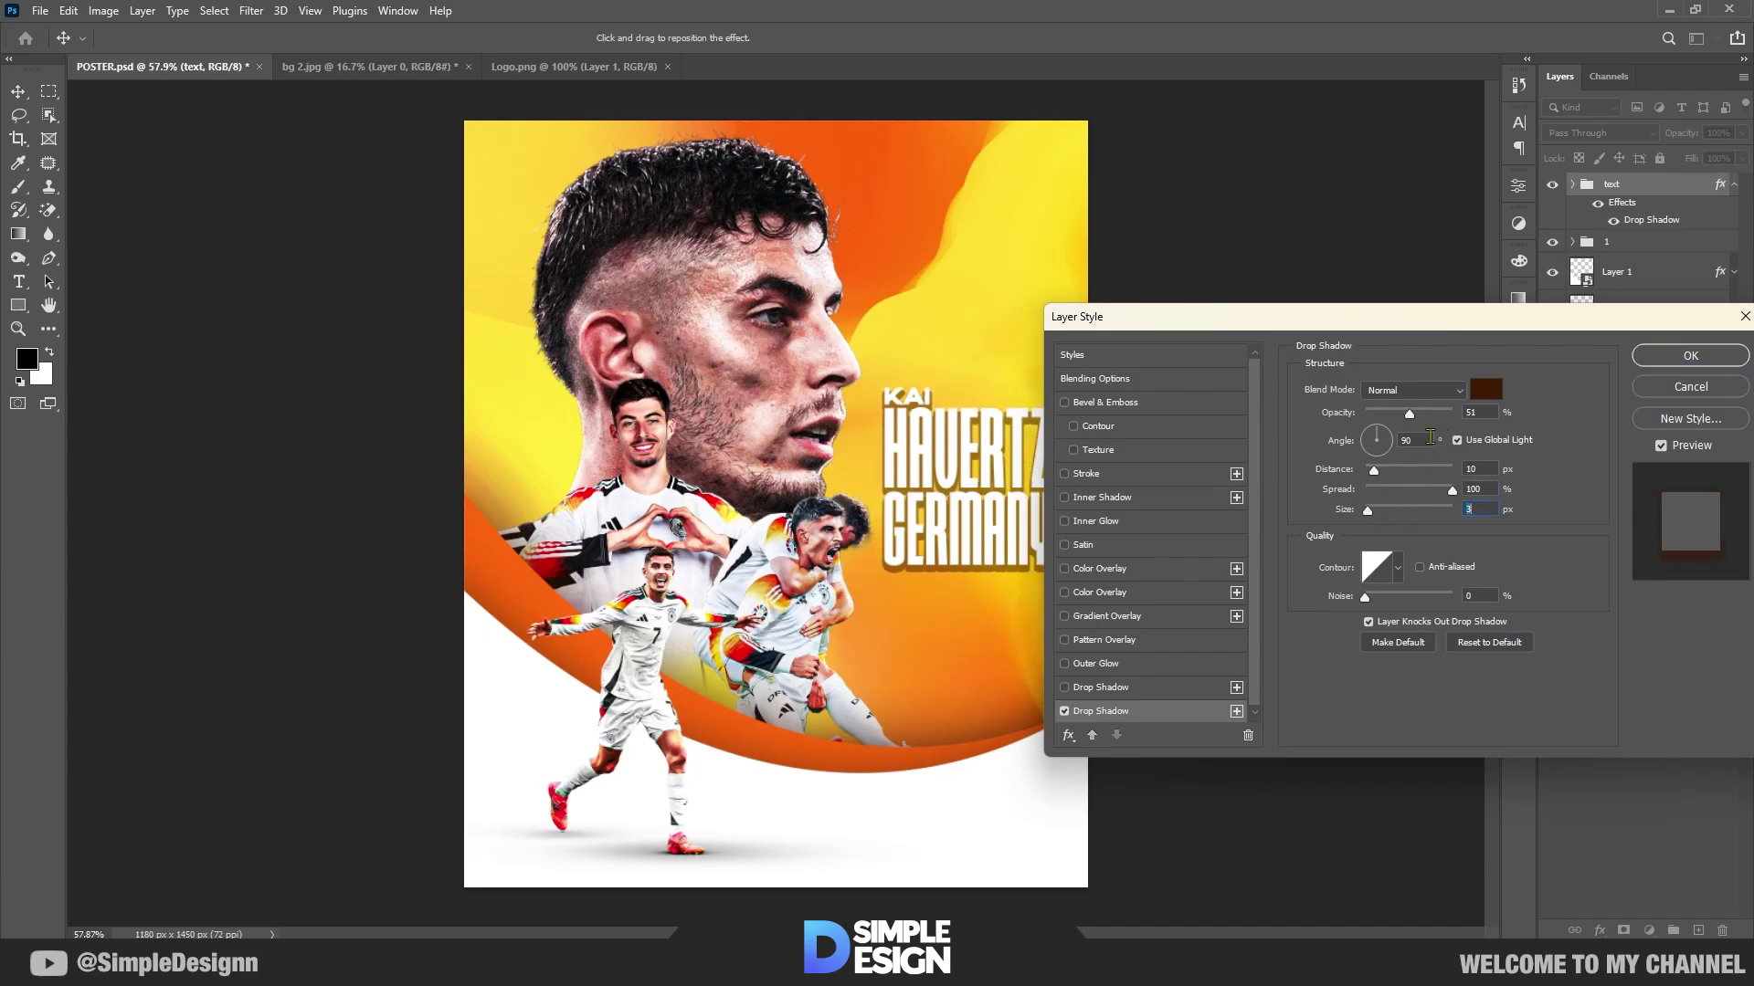
click(1487, 390)
click(969, 743)
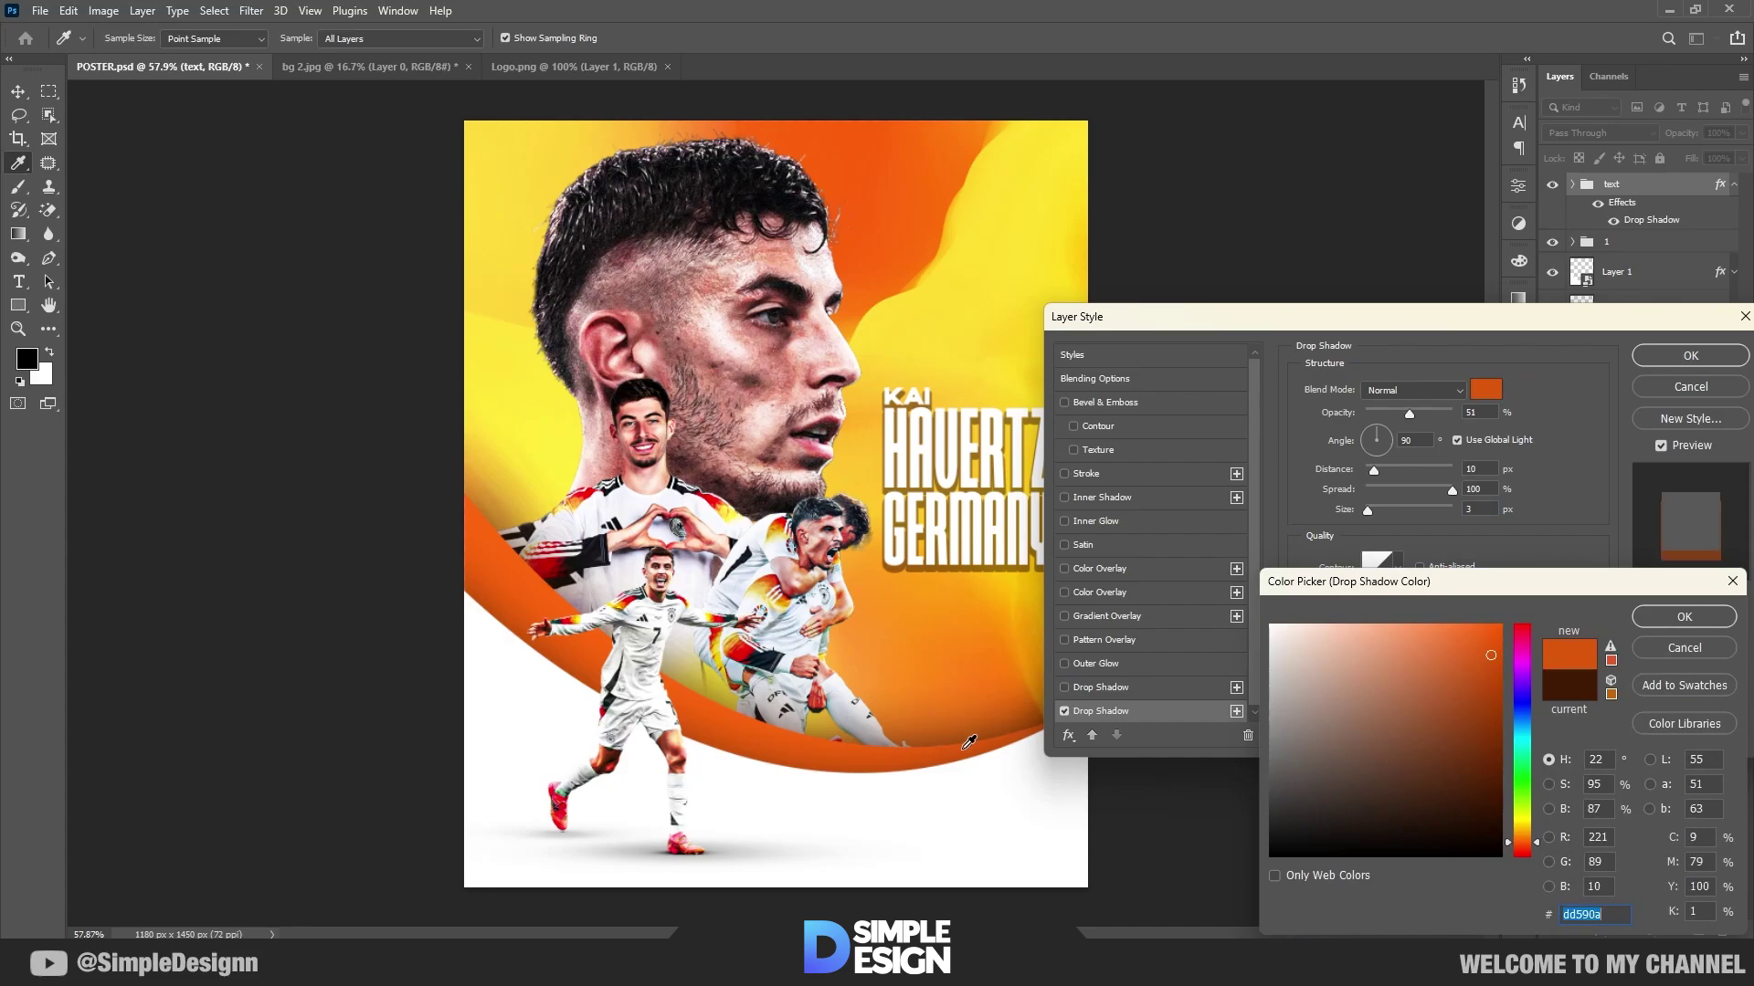
mouse_move(1469, 719)
mouse_down()
mouse_move(1503, 786)
mouse_move(1501, 850)
mouse_up()
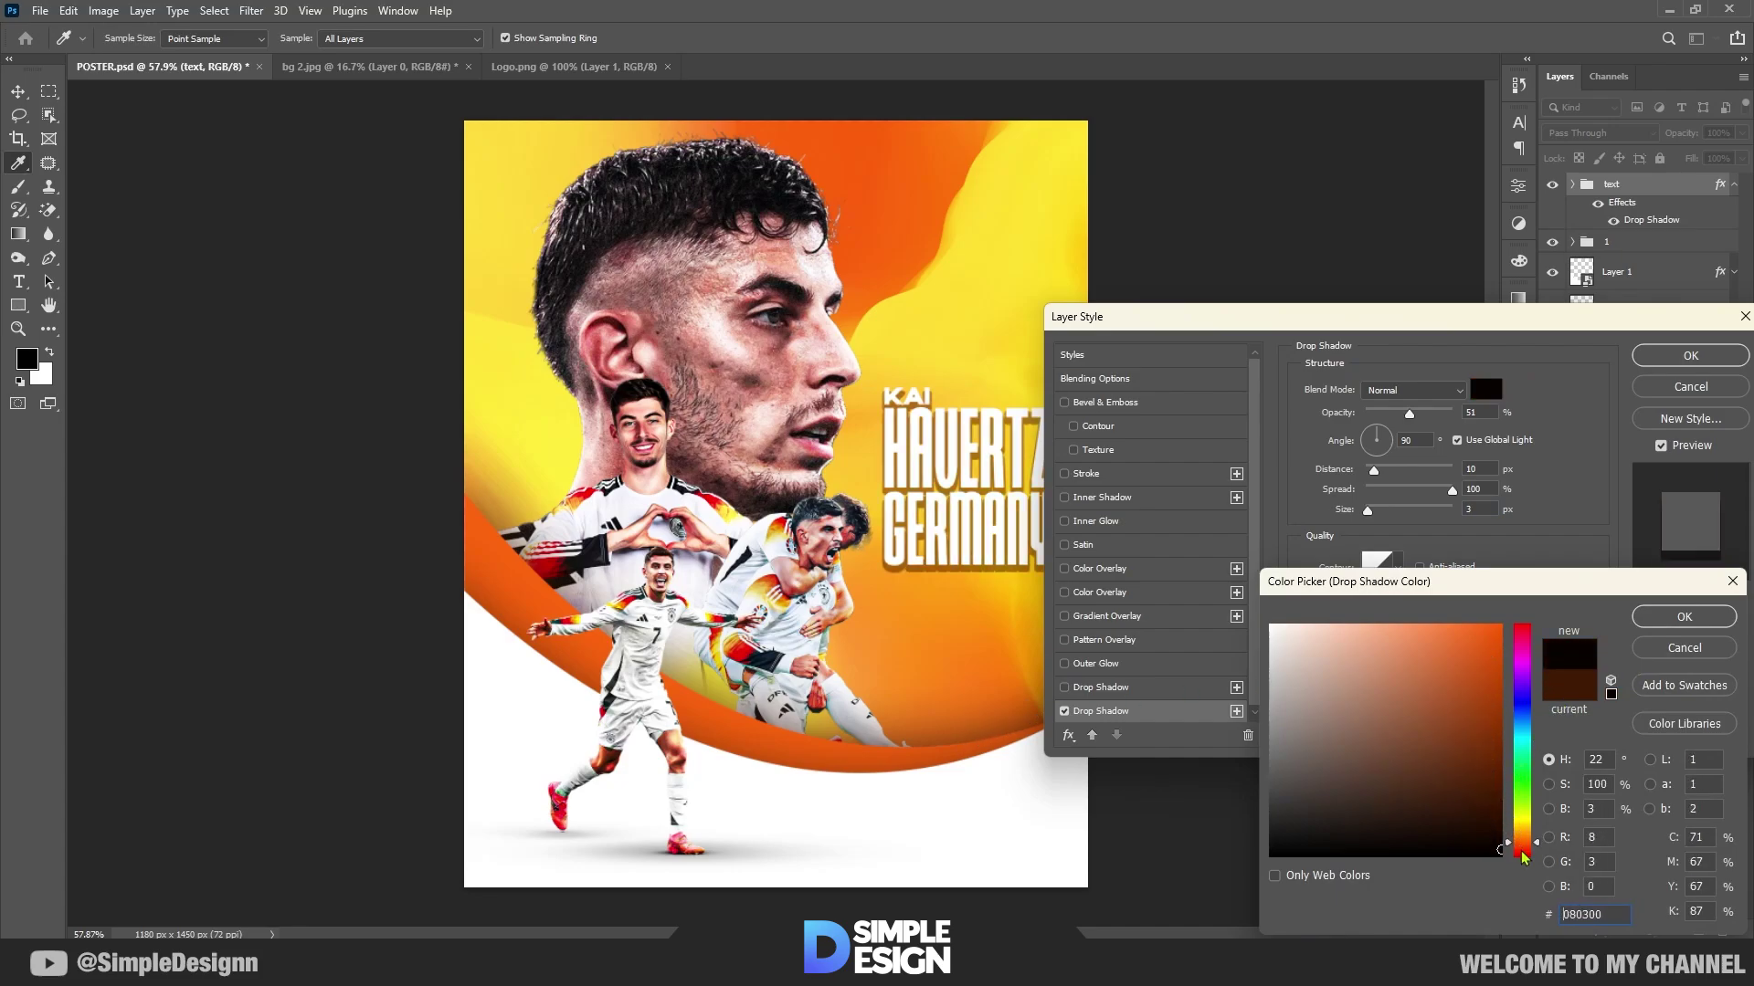
click(1653, 618)
drag(1409, 414, 1488, 409)
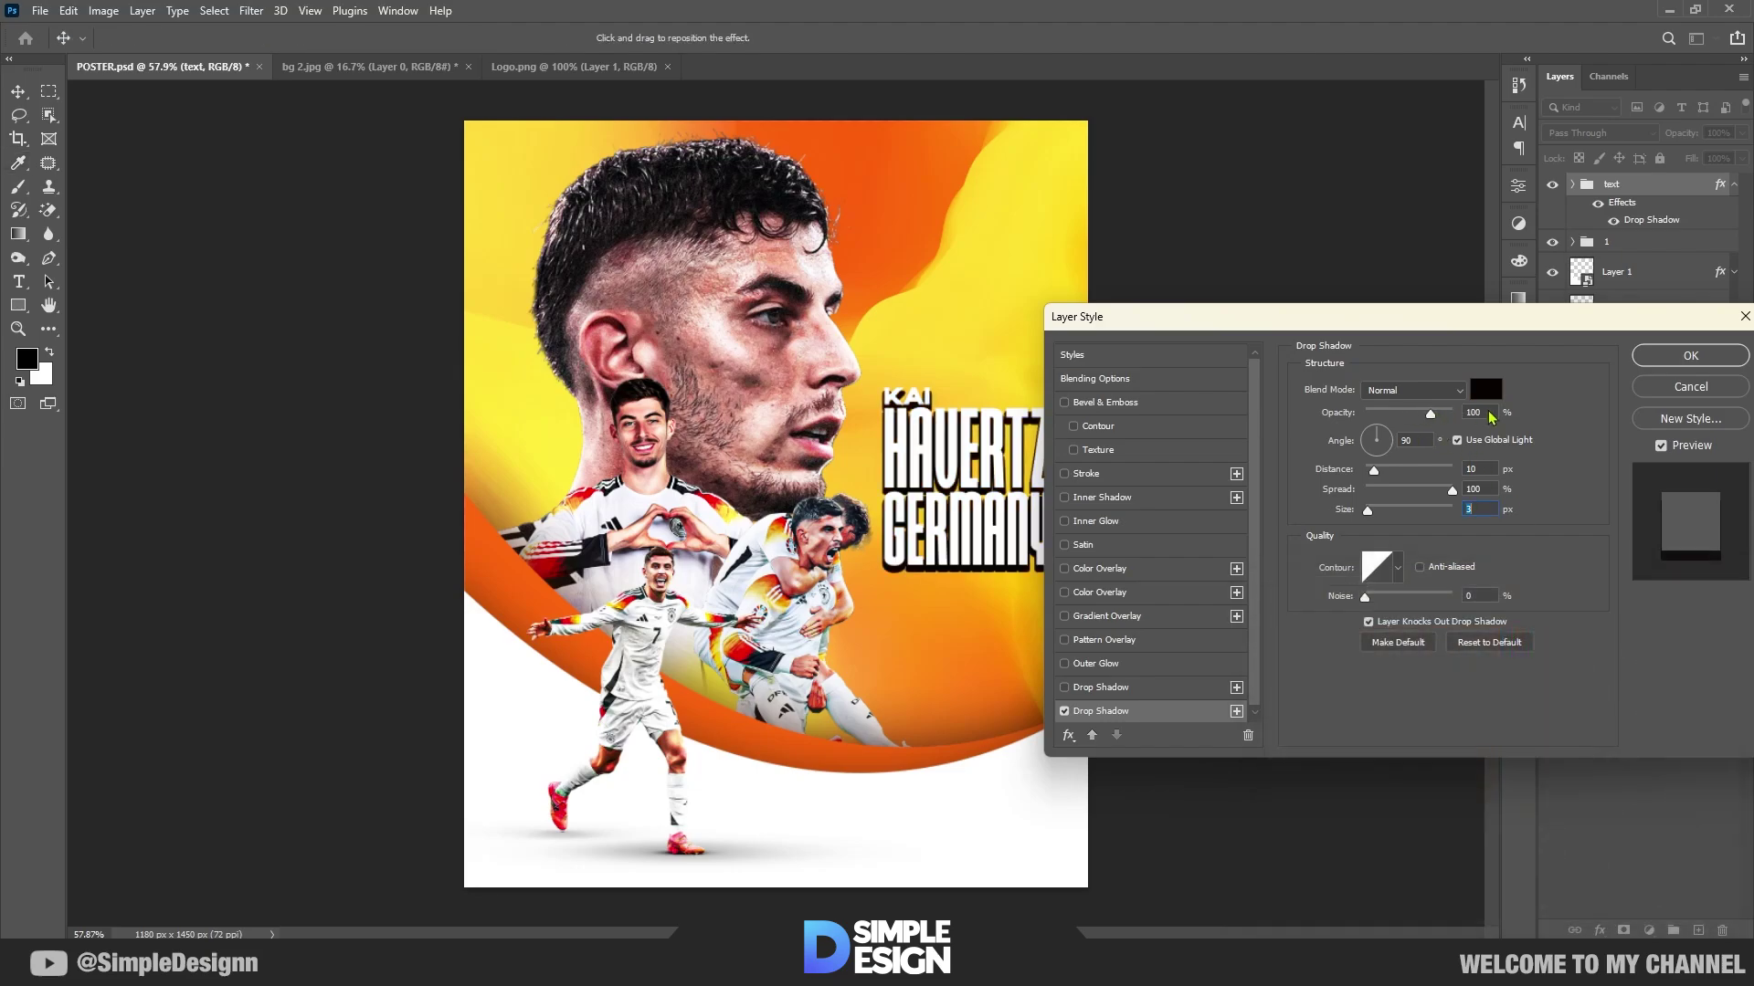
click(1487, 396)
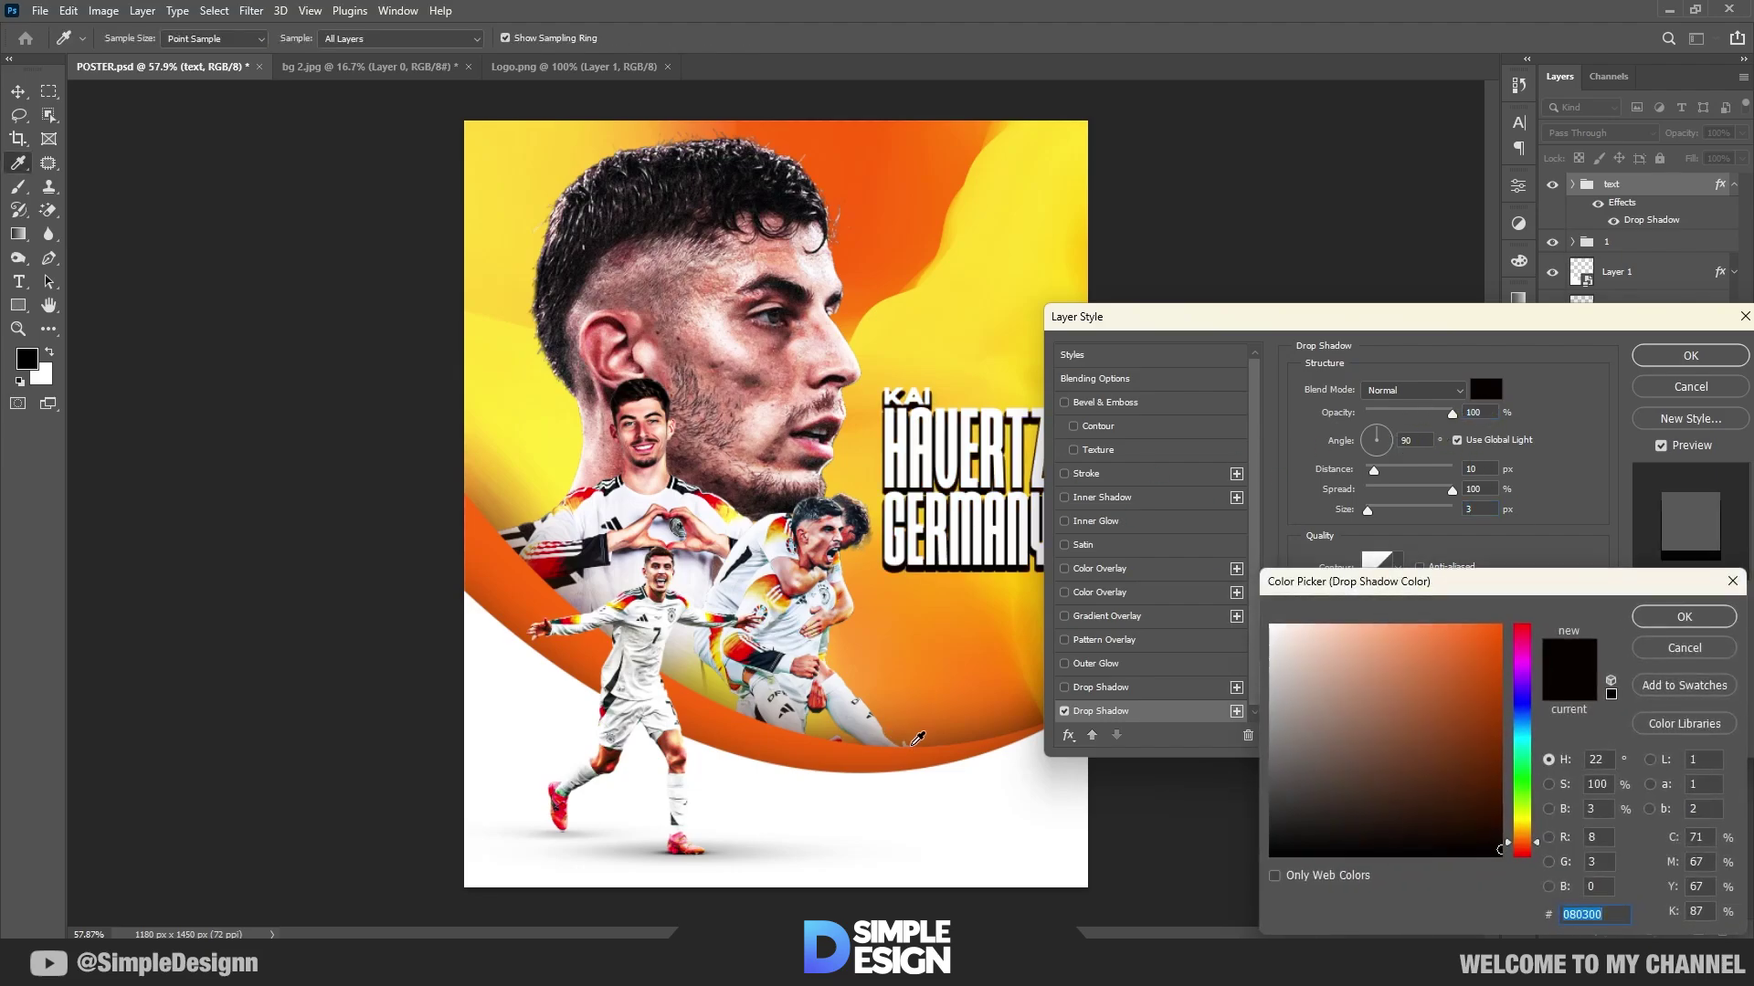
click(918, 745)
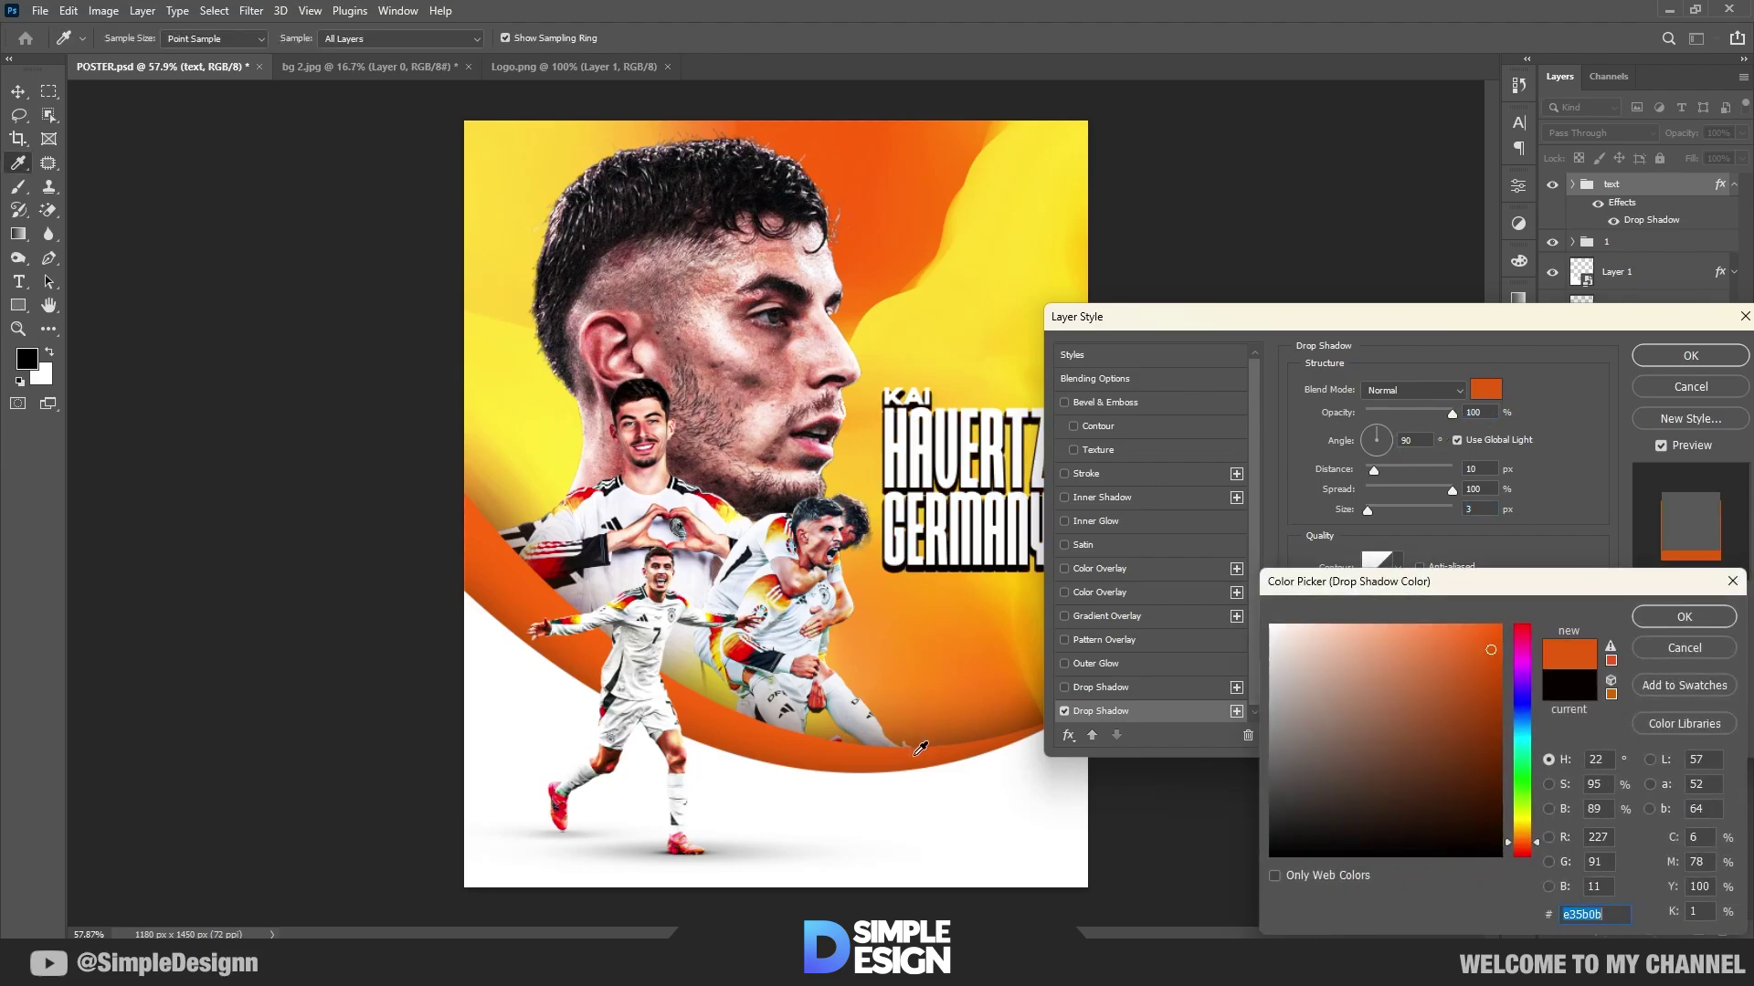
click(1684, 616)
Step: Set the shadow to Spread 5%, Size 3 px and Angle 55°, then apply it
drag(1415, 491, 1368, 493)
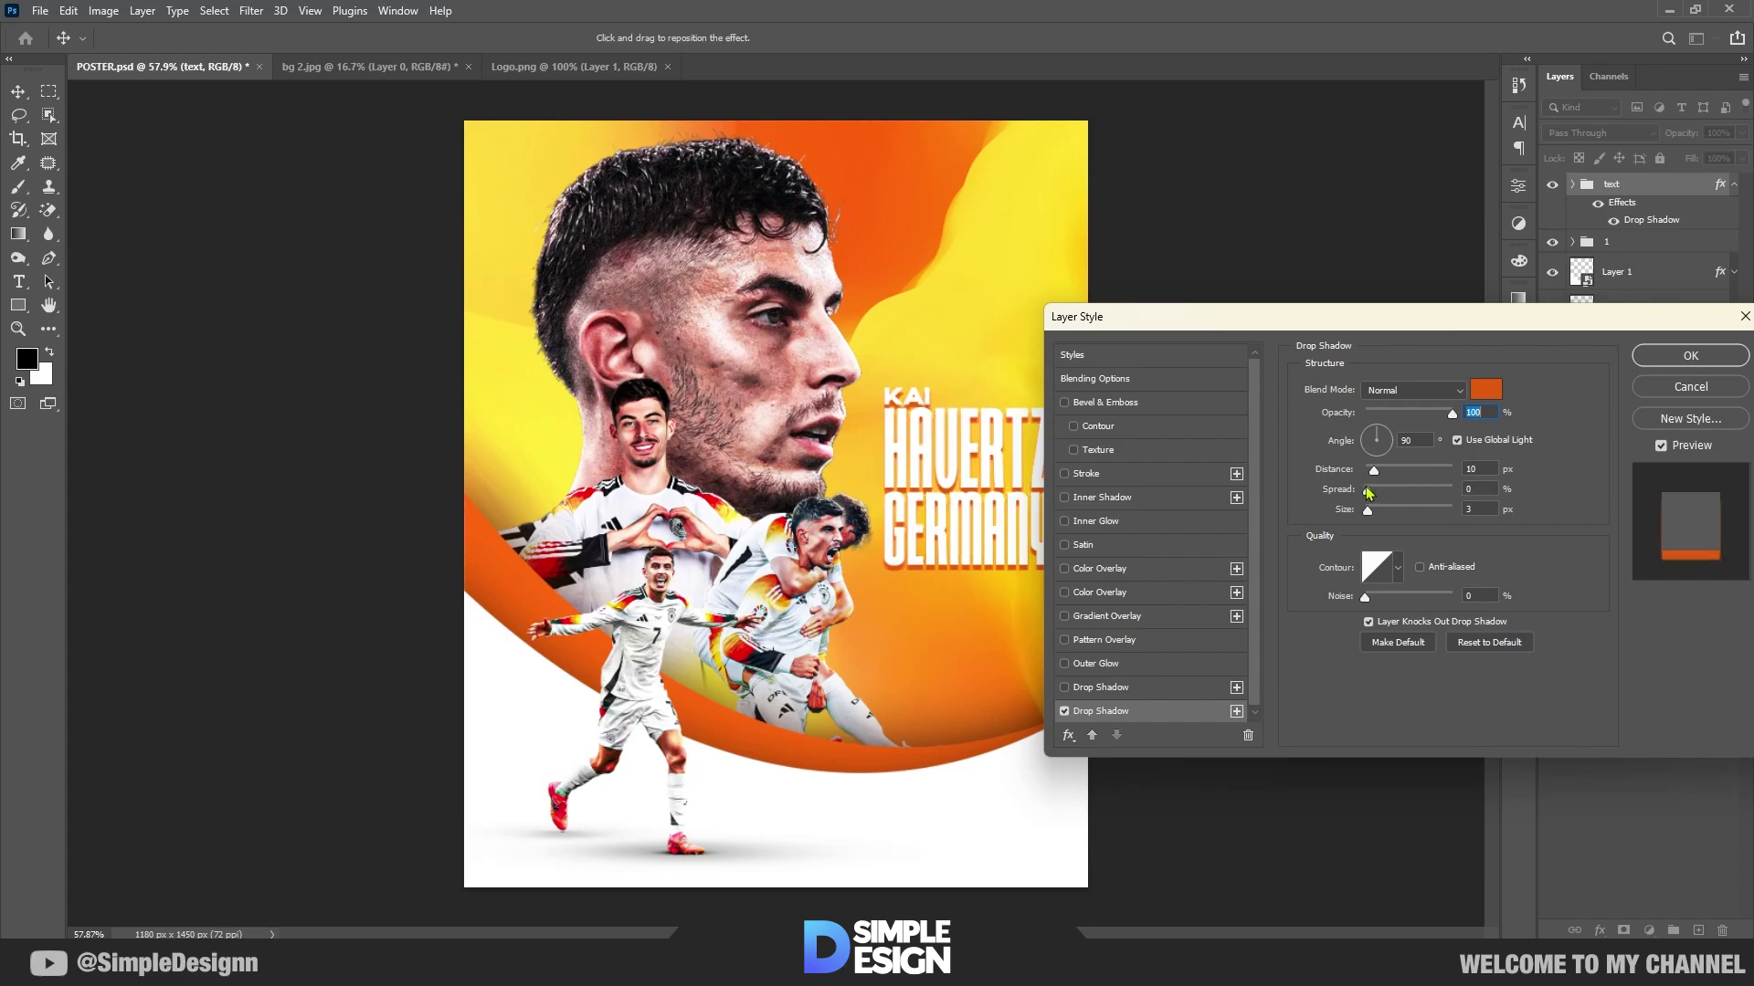
key(alt)
drag(1248, 315, 1287, 307)
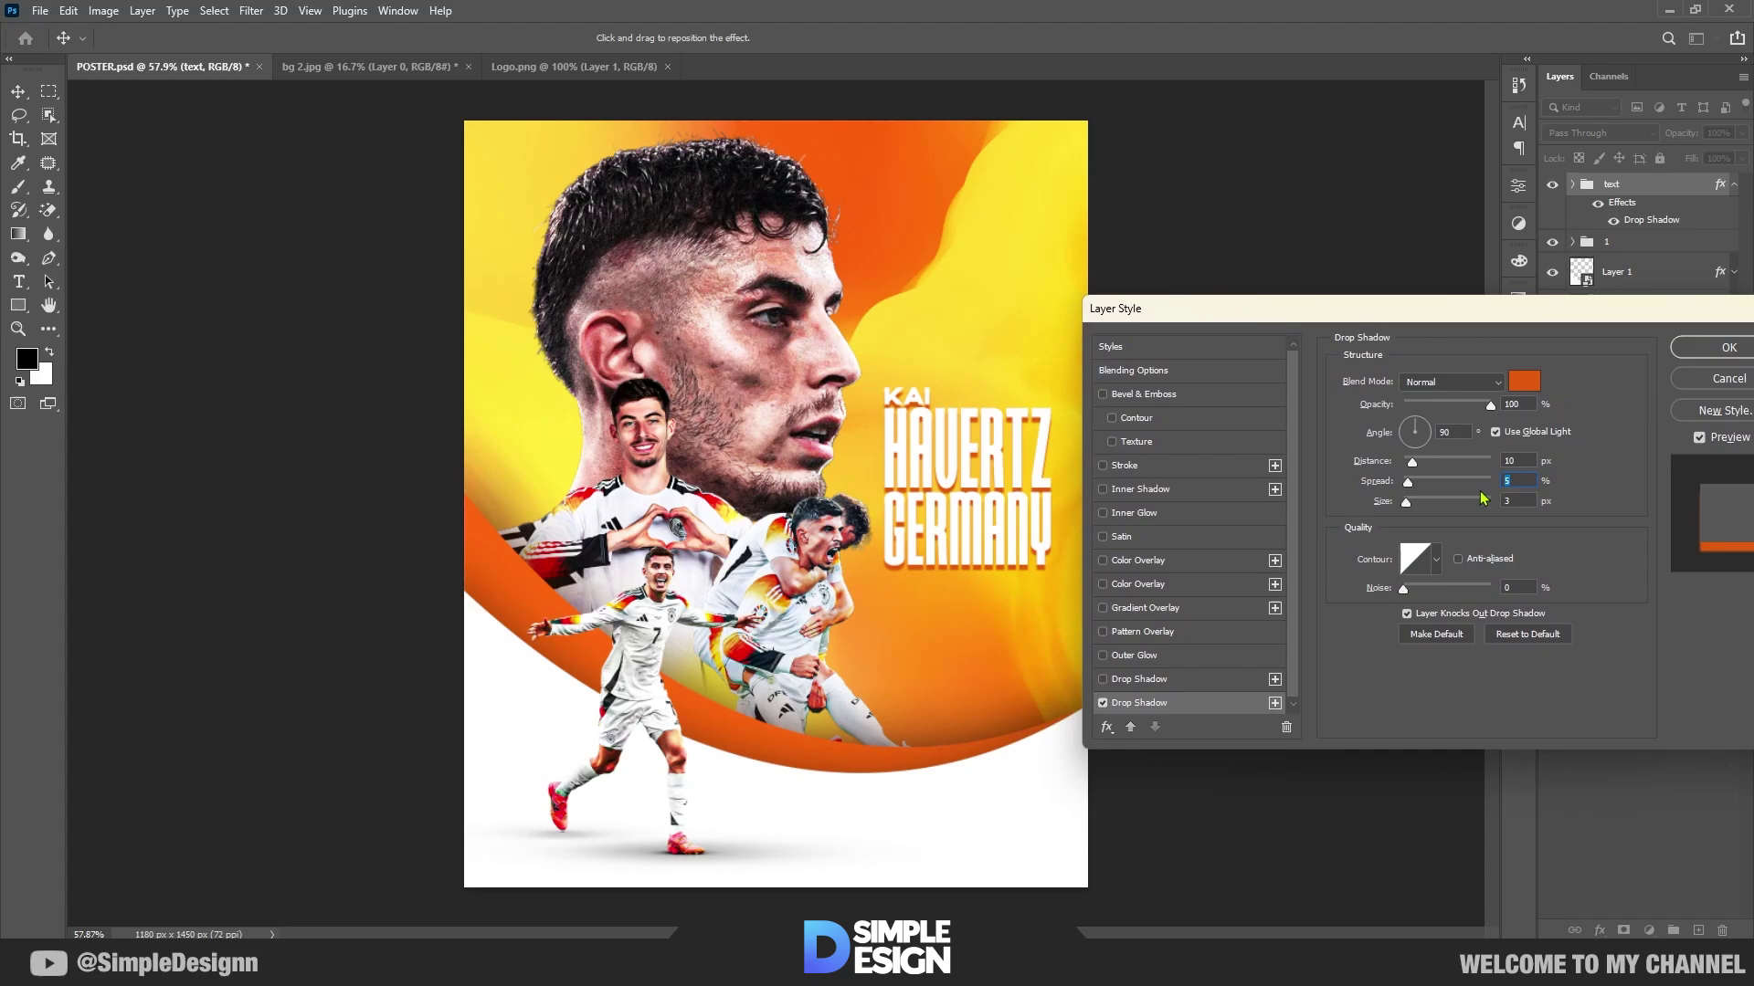
mouse_move(1410, 506)
mouse_down()
mouse_move(1427, 503)
mouse_move(1381, 504)
mouse_up()
mouse_move(1404, 442)
mouse_down()
mouse_move(1434, 442)
mouse_move(1409, 427)
mouse_up()
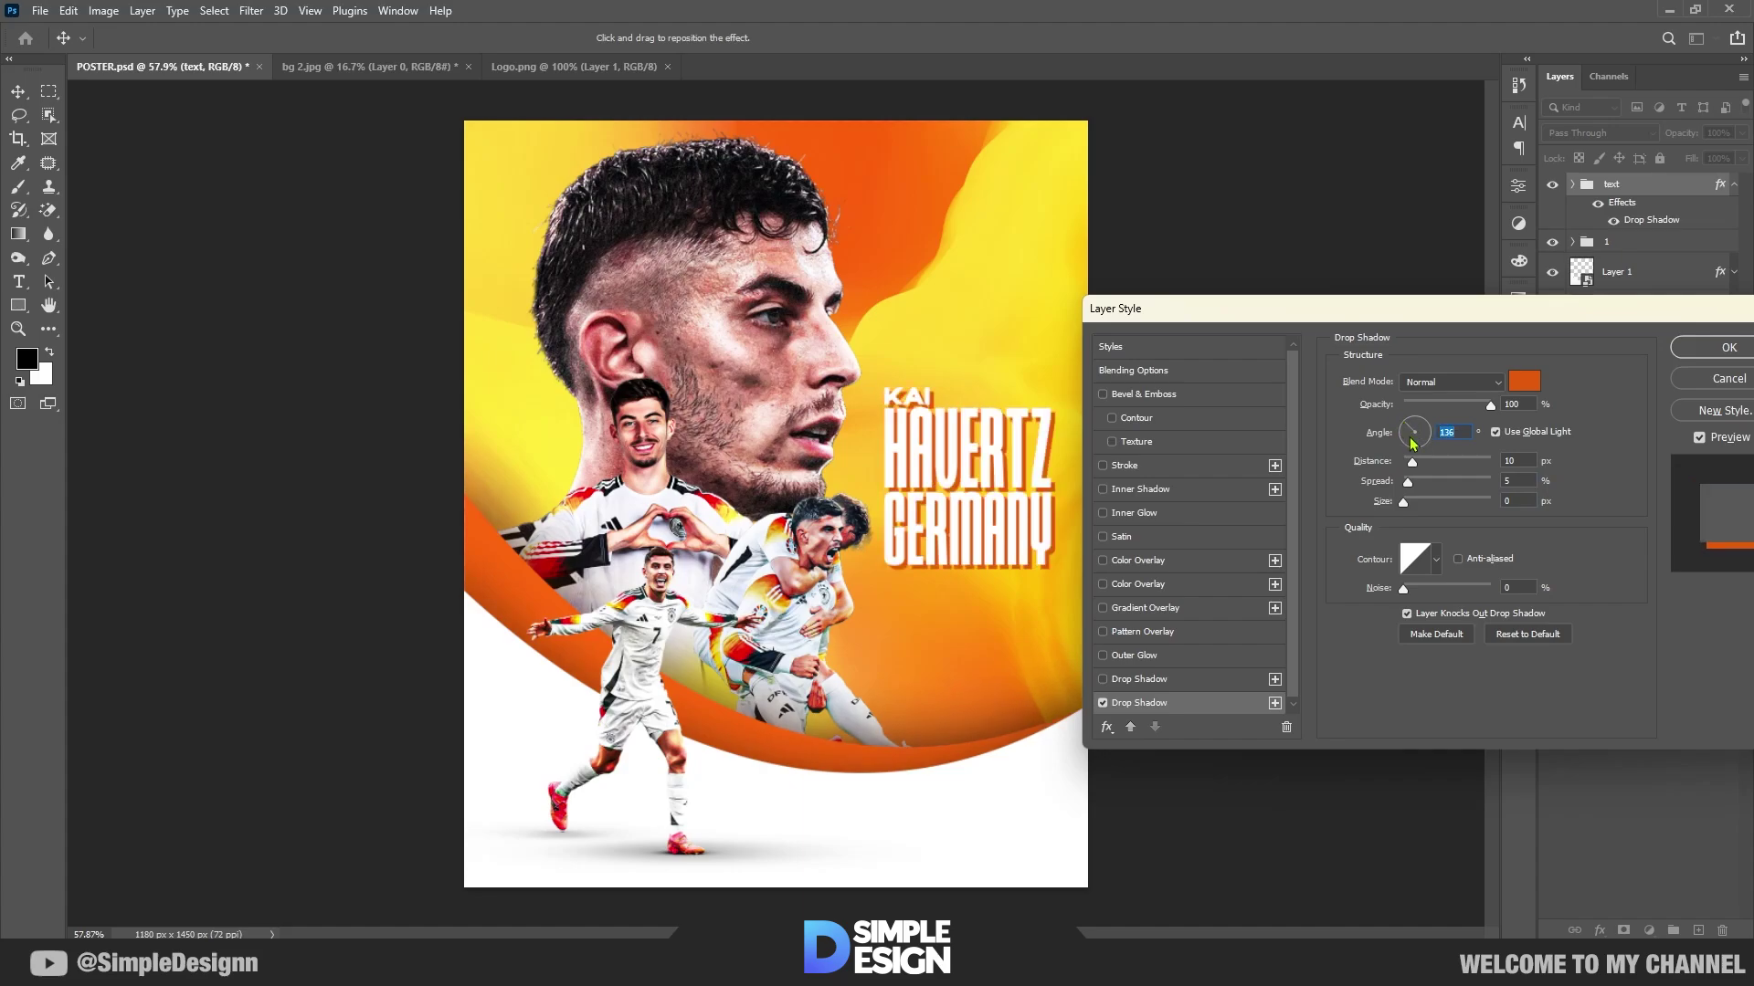
drag(1421, 445, 1435, 418)
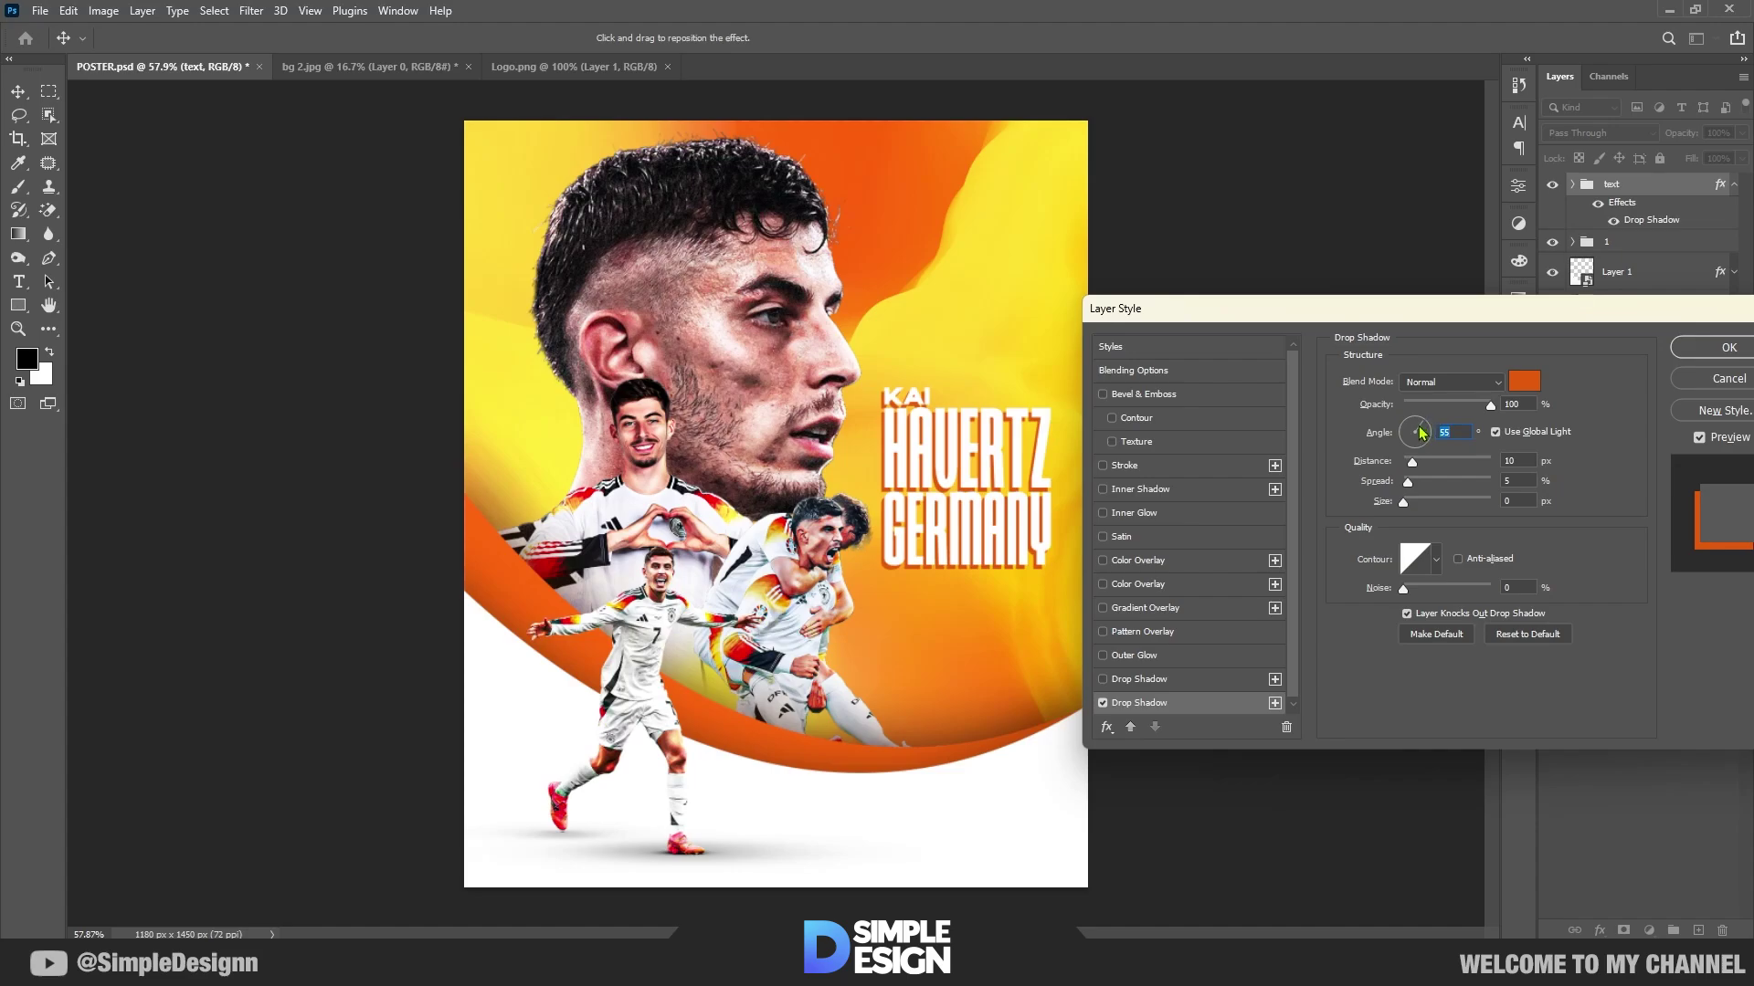
click(1717, 351)
scroll(1005, 457, up, 3)
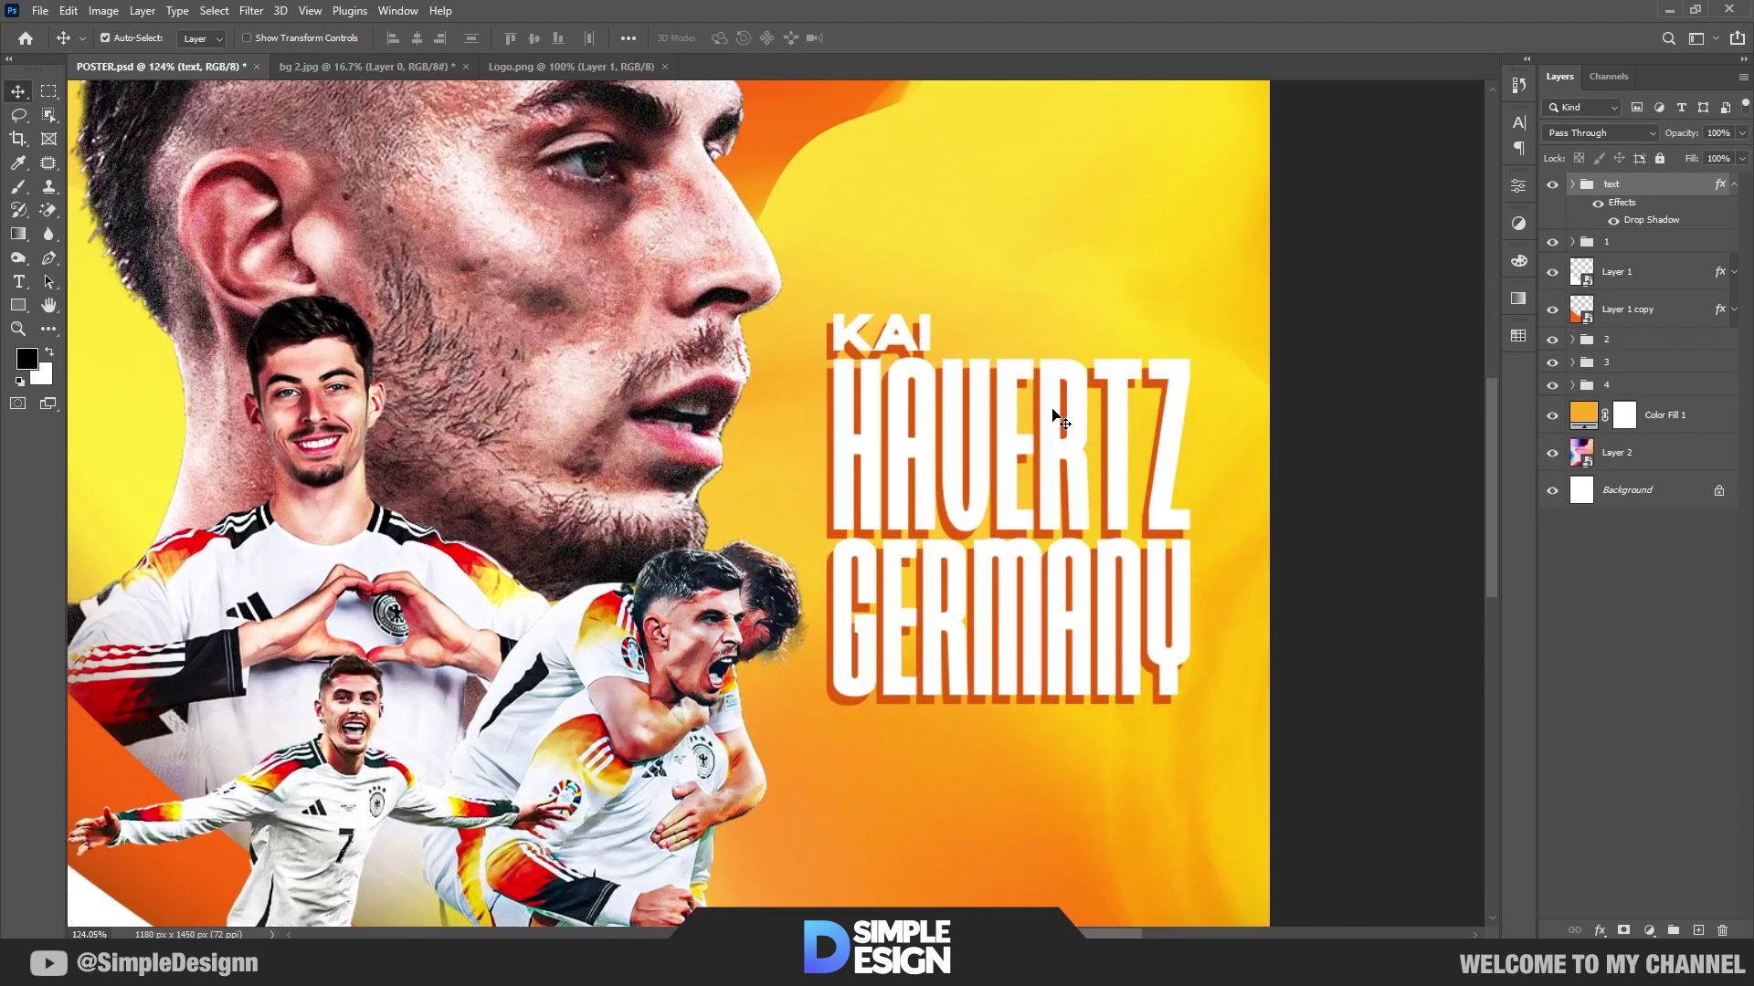
scroll(989, 396, up, 2)
scroll(990, 396, down, 1)
scroll(990, 430, down, 1)
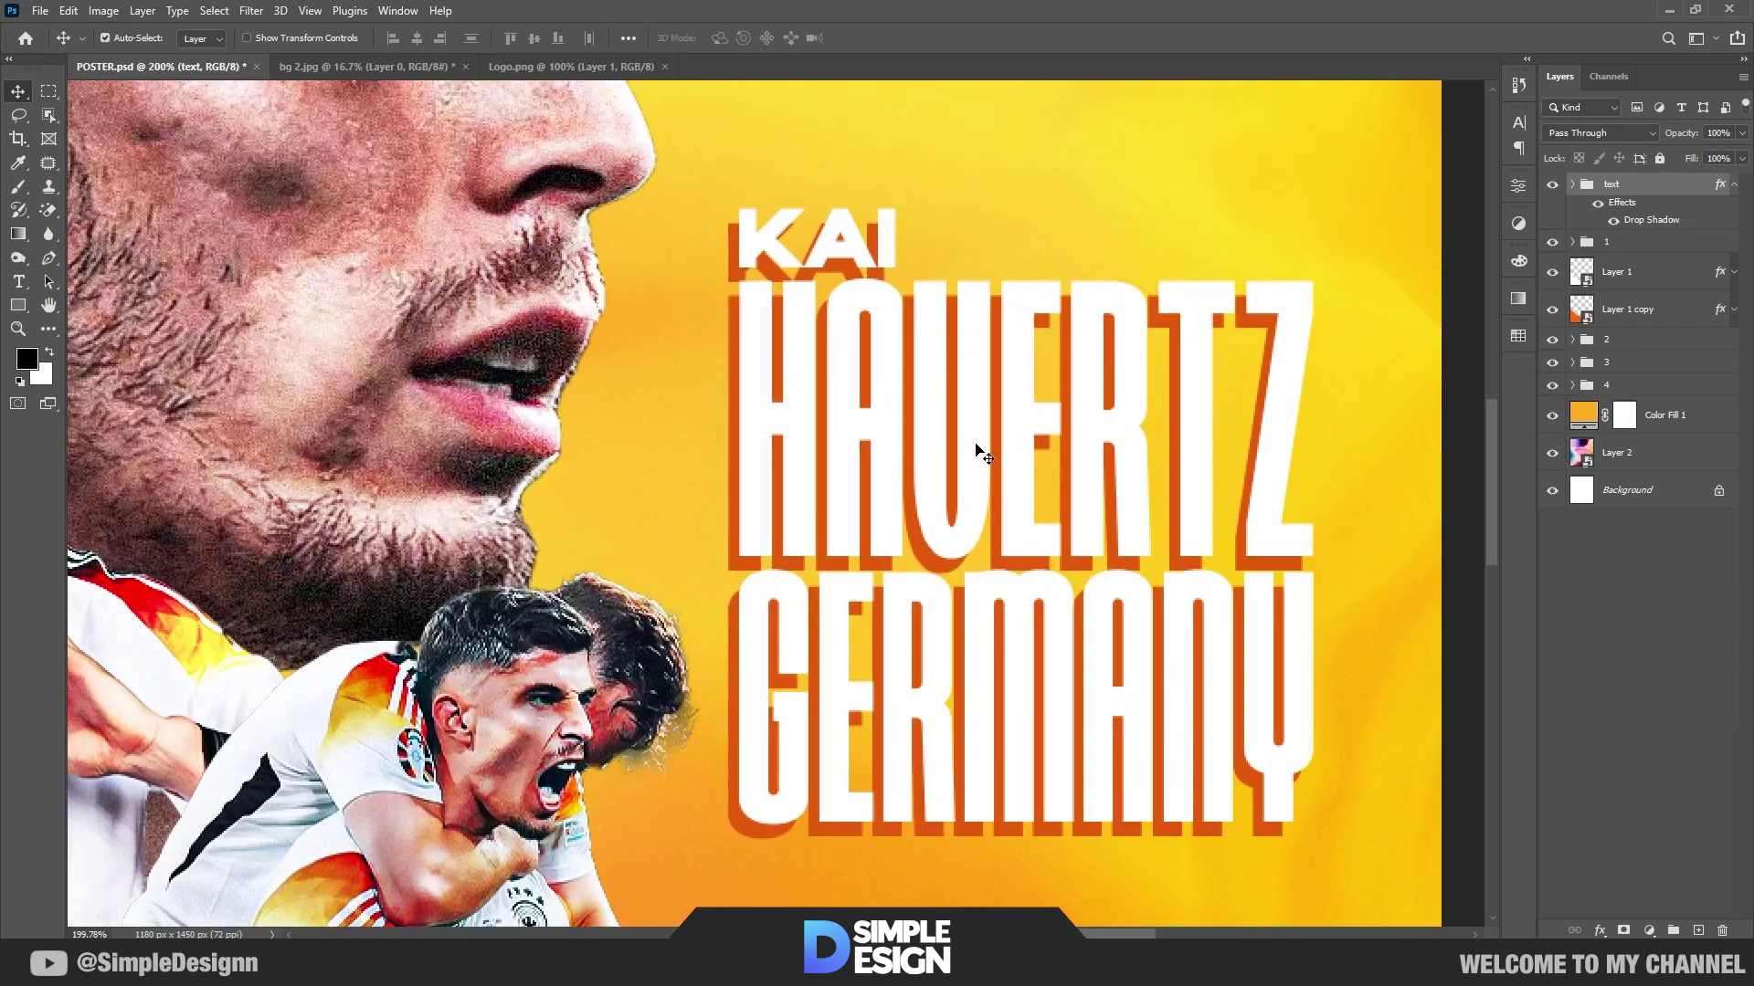
scroll(978, 454, down, 1)
scroll(1054, 470, down, 2)
scroll(1054, 470, down, 2)
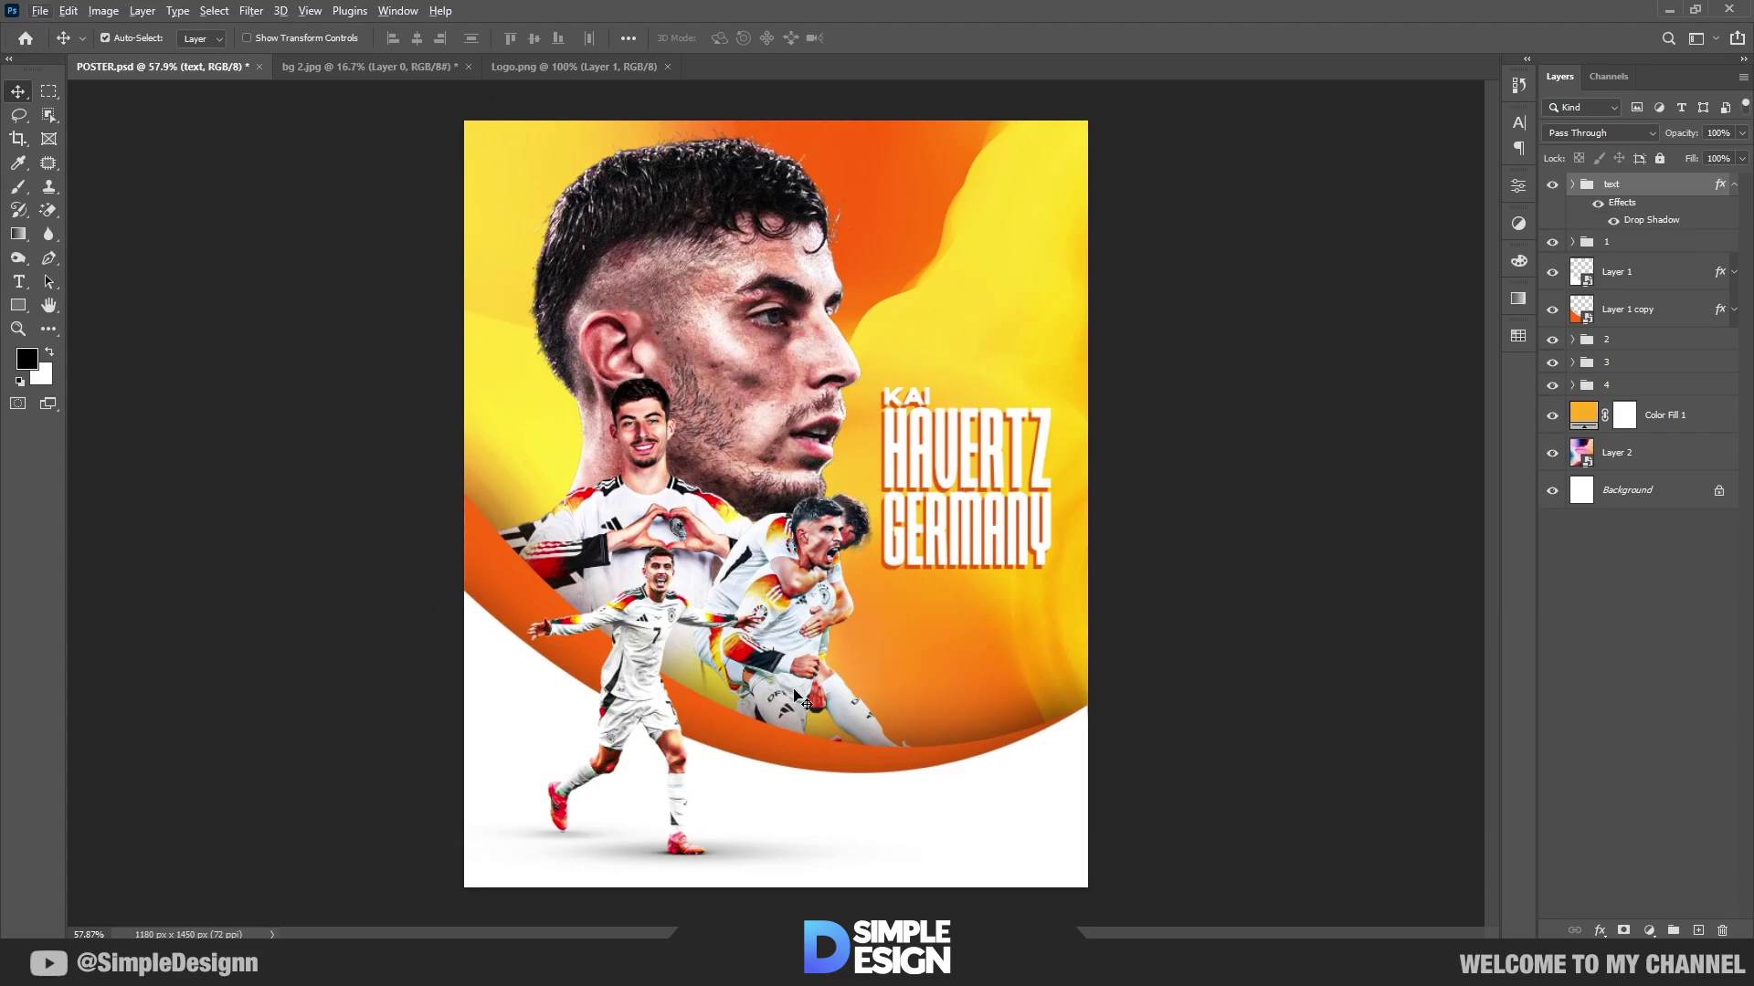
Step: Drag the EURO 2024 logo into the poster and name its layer Logo
click(573, 66)
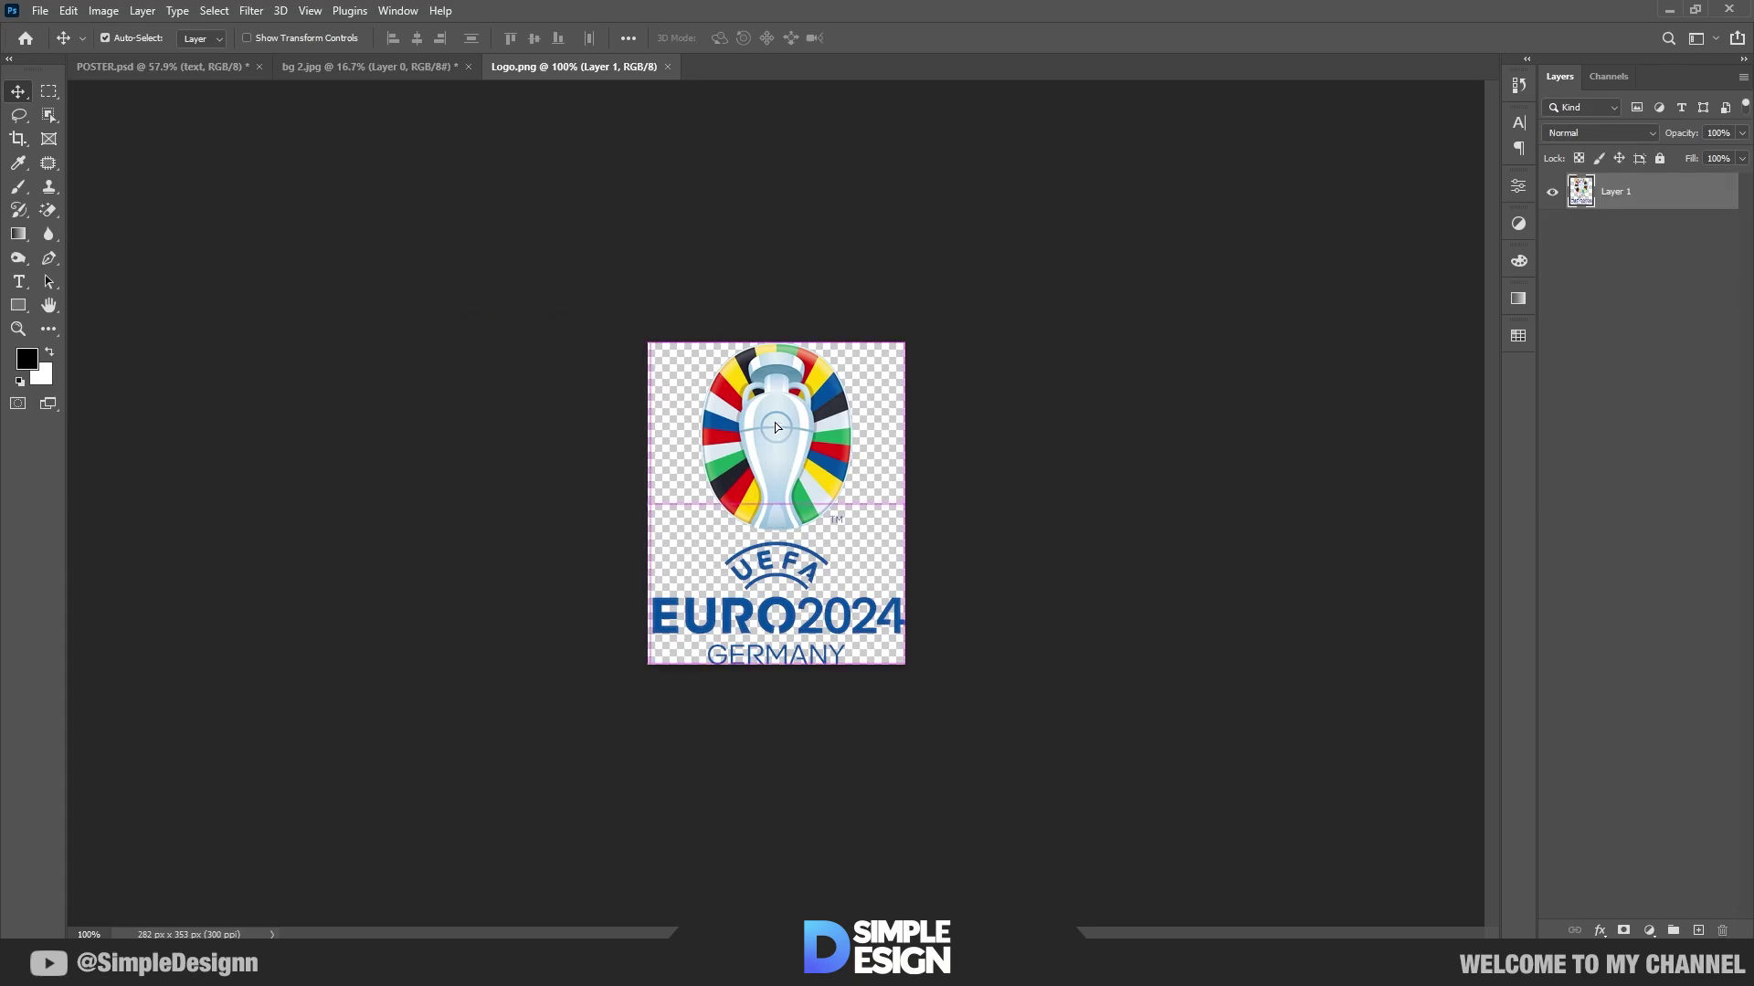
mouse_move(853, 270)
mouse_down()
mouse_move(243, 80)
mouse_move(1055, 317)
mouse_up()
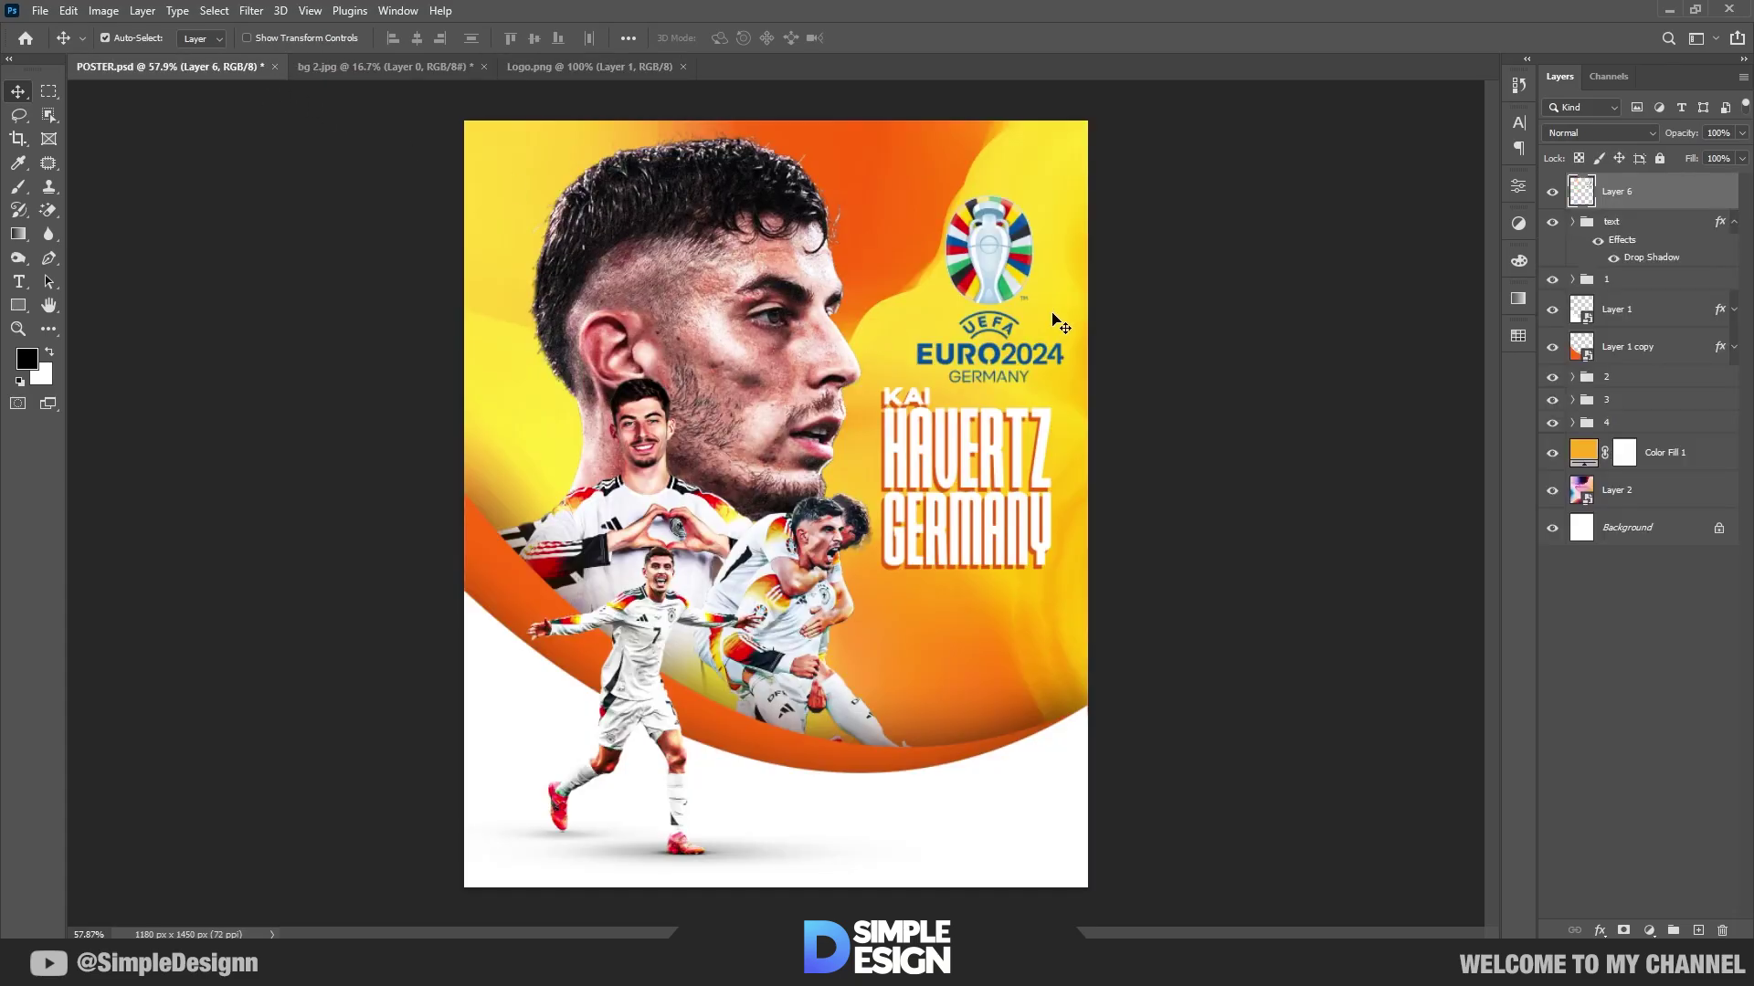
double_click(1601, 200)
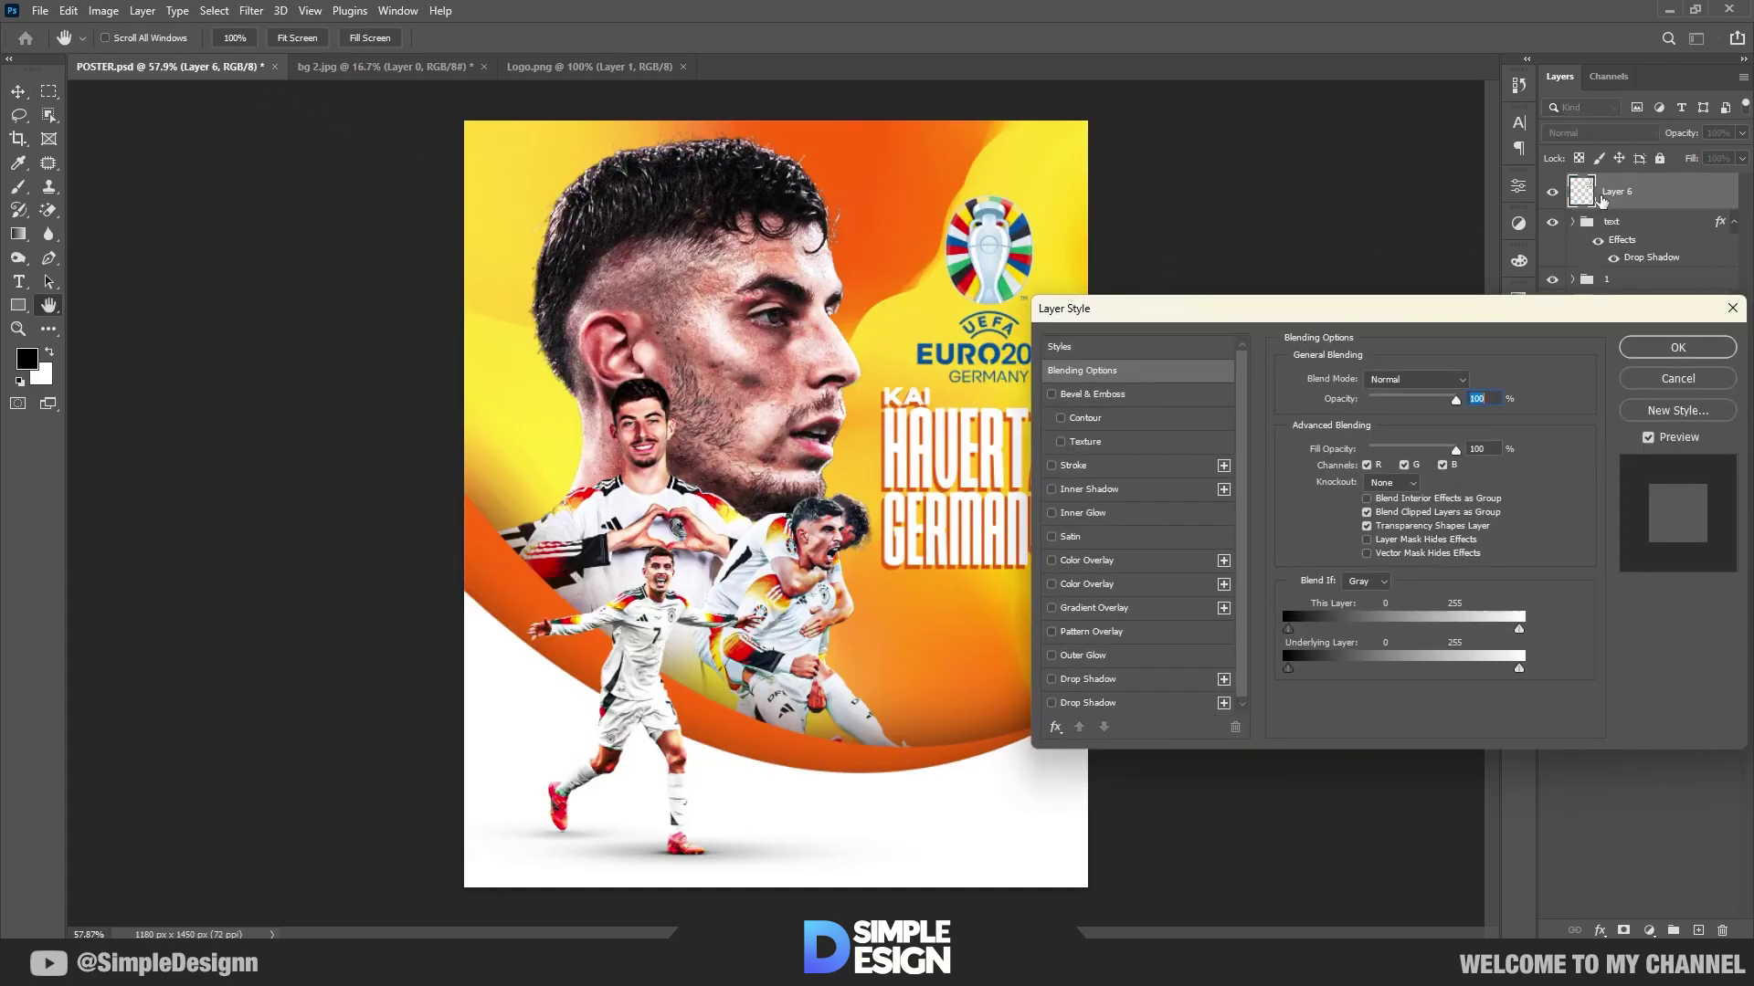
key(Escape)
double_click(1613, 191)
text(Logo)
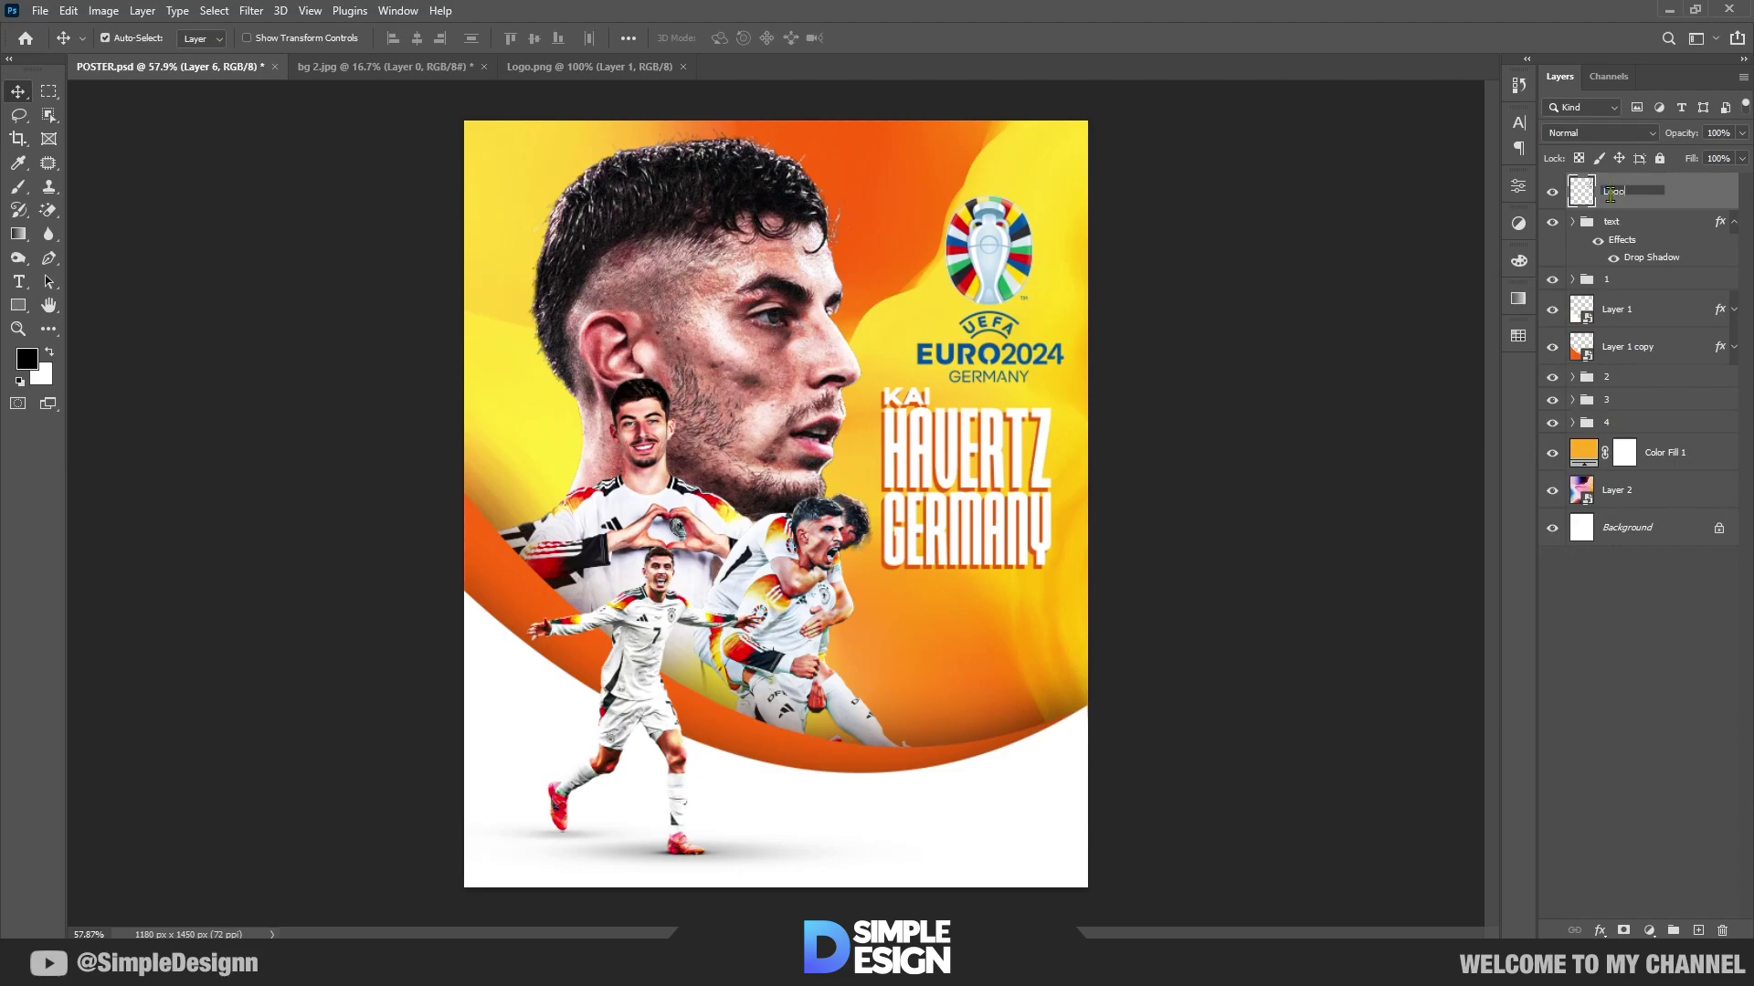
key(Return)
Step: Convert the Logo layer to a Smart Object and scale it to about 57% above the title
right_click(1614, 187)
click(1443, 422)
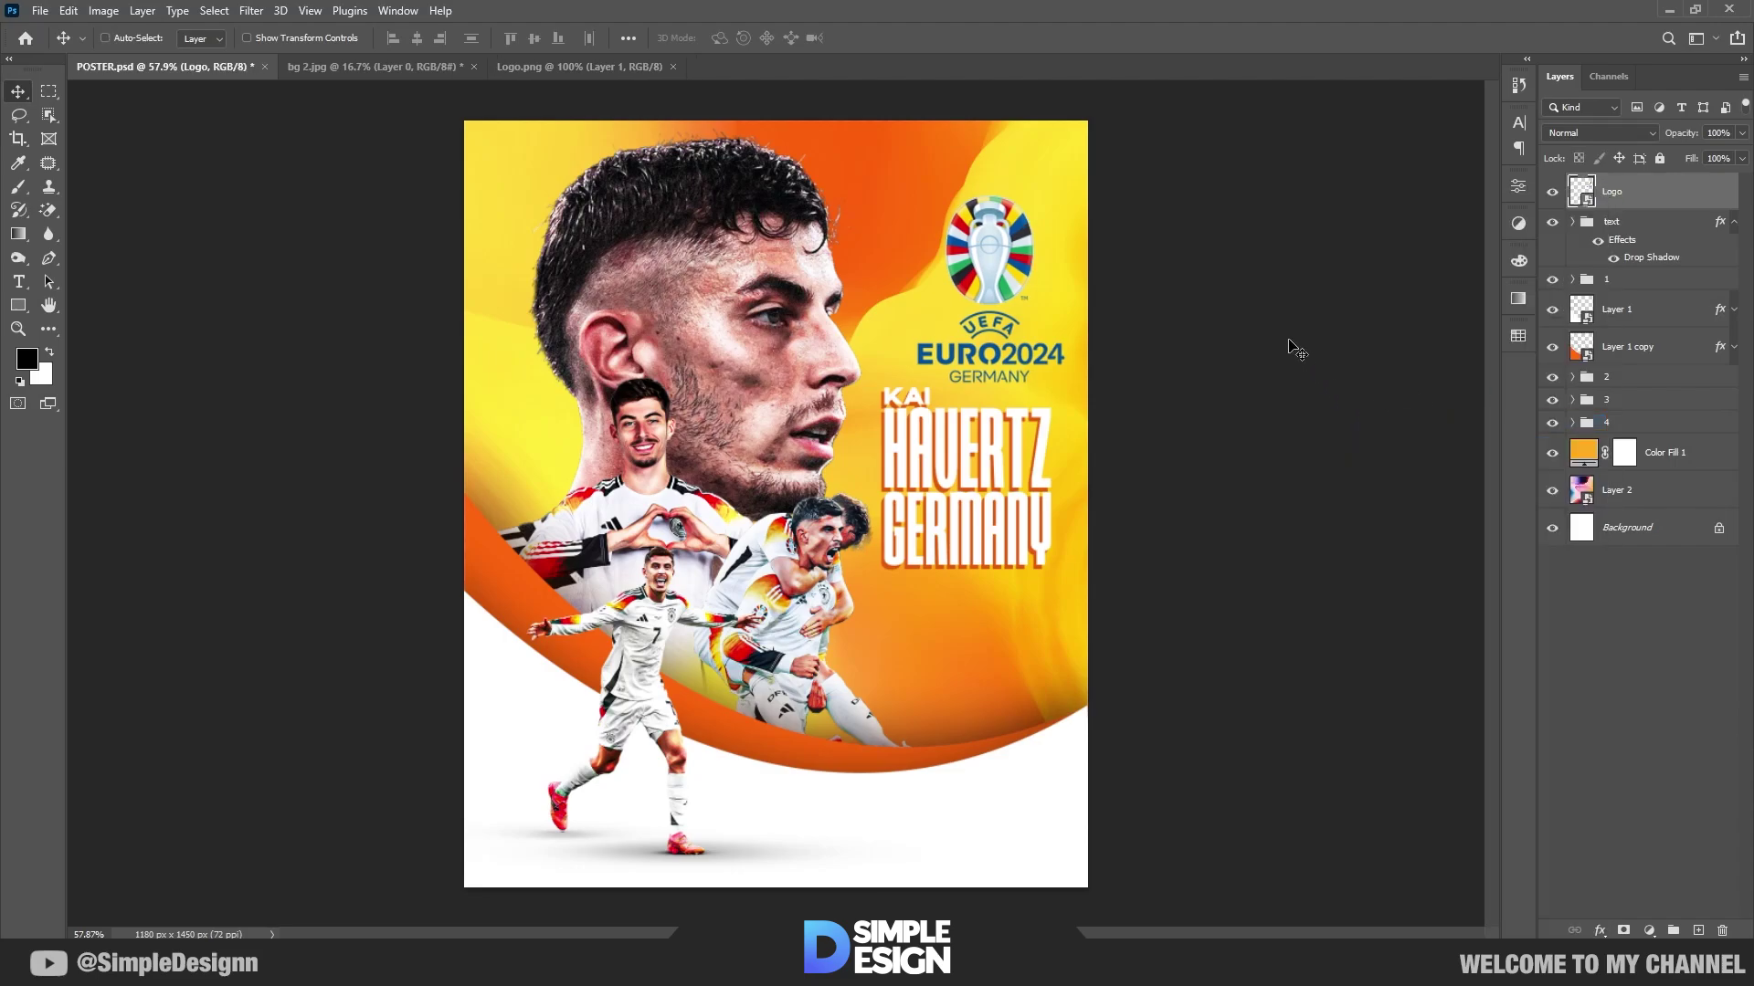
key(ctrl+t)
drag(1064, 190, 991, 229)
drag(958, 302, 974, 341)
key(Return)
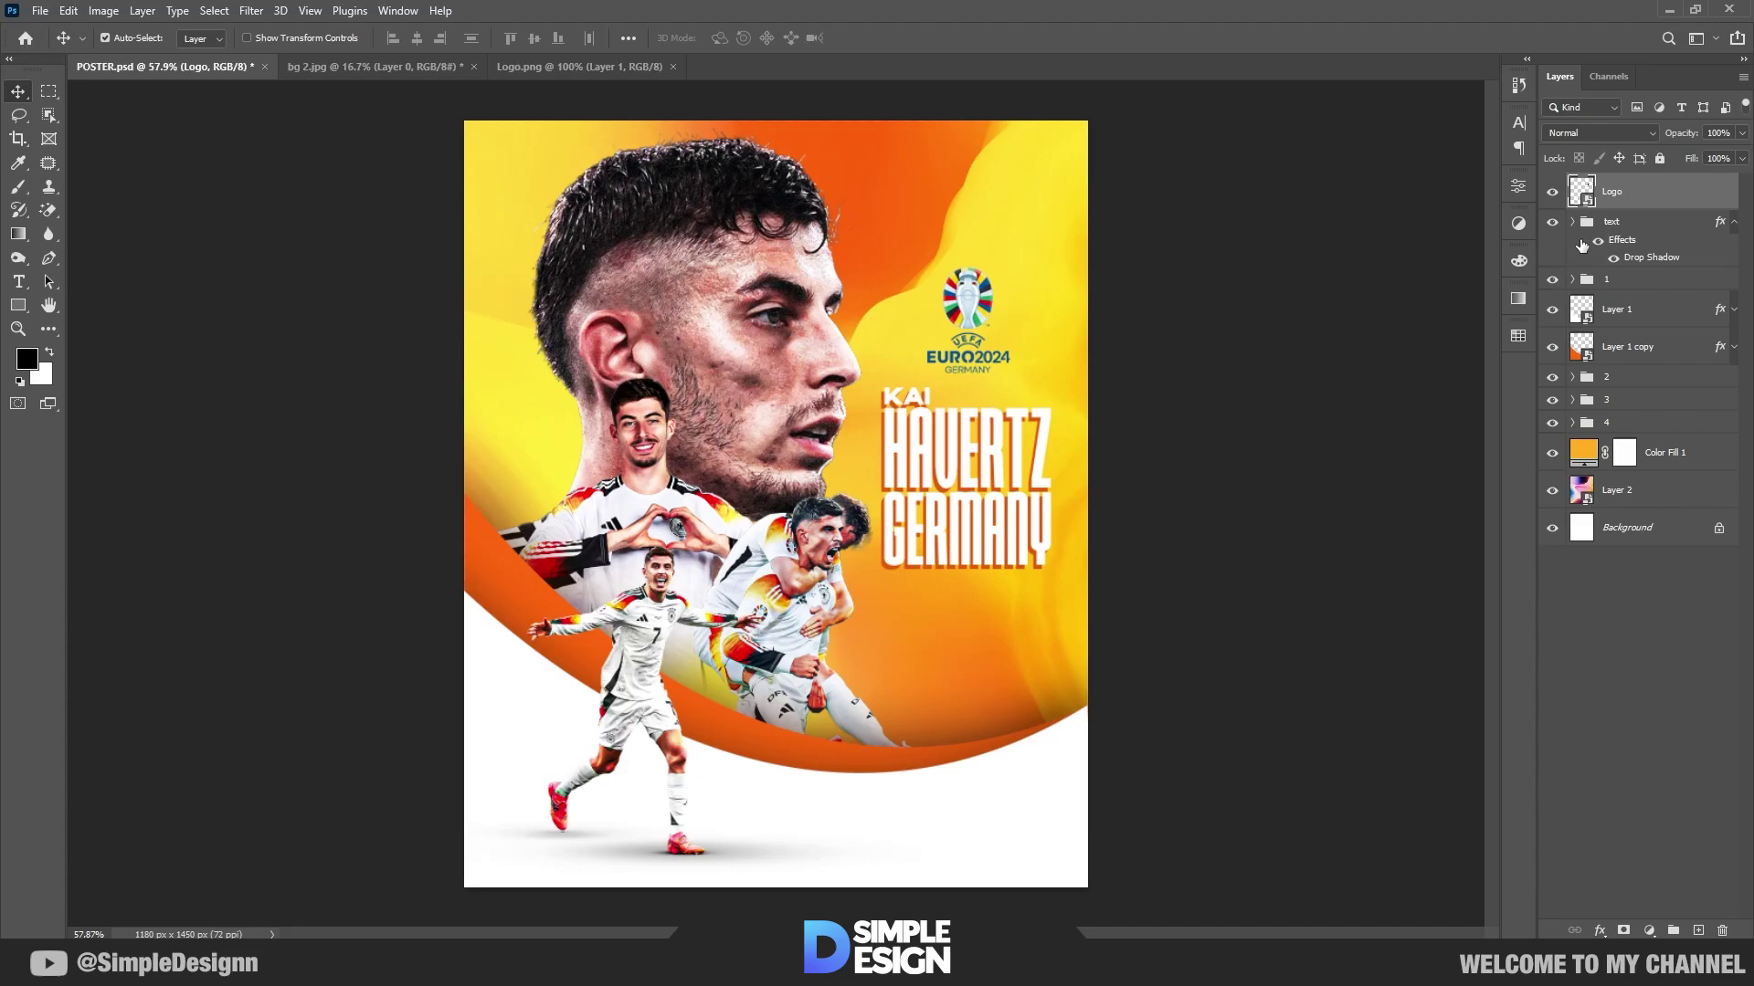
Step: Stamp a merged copy of all visible layers on top and convert it to a Smart Object
click(1735, 224)
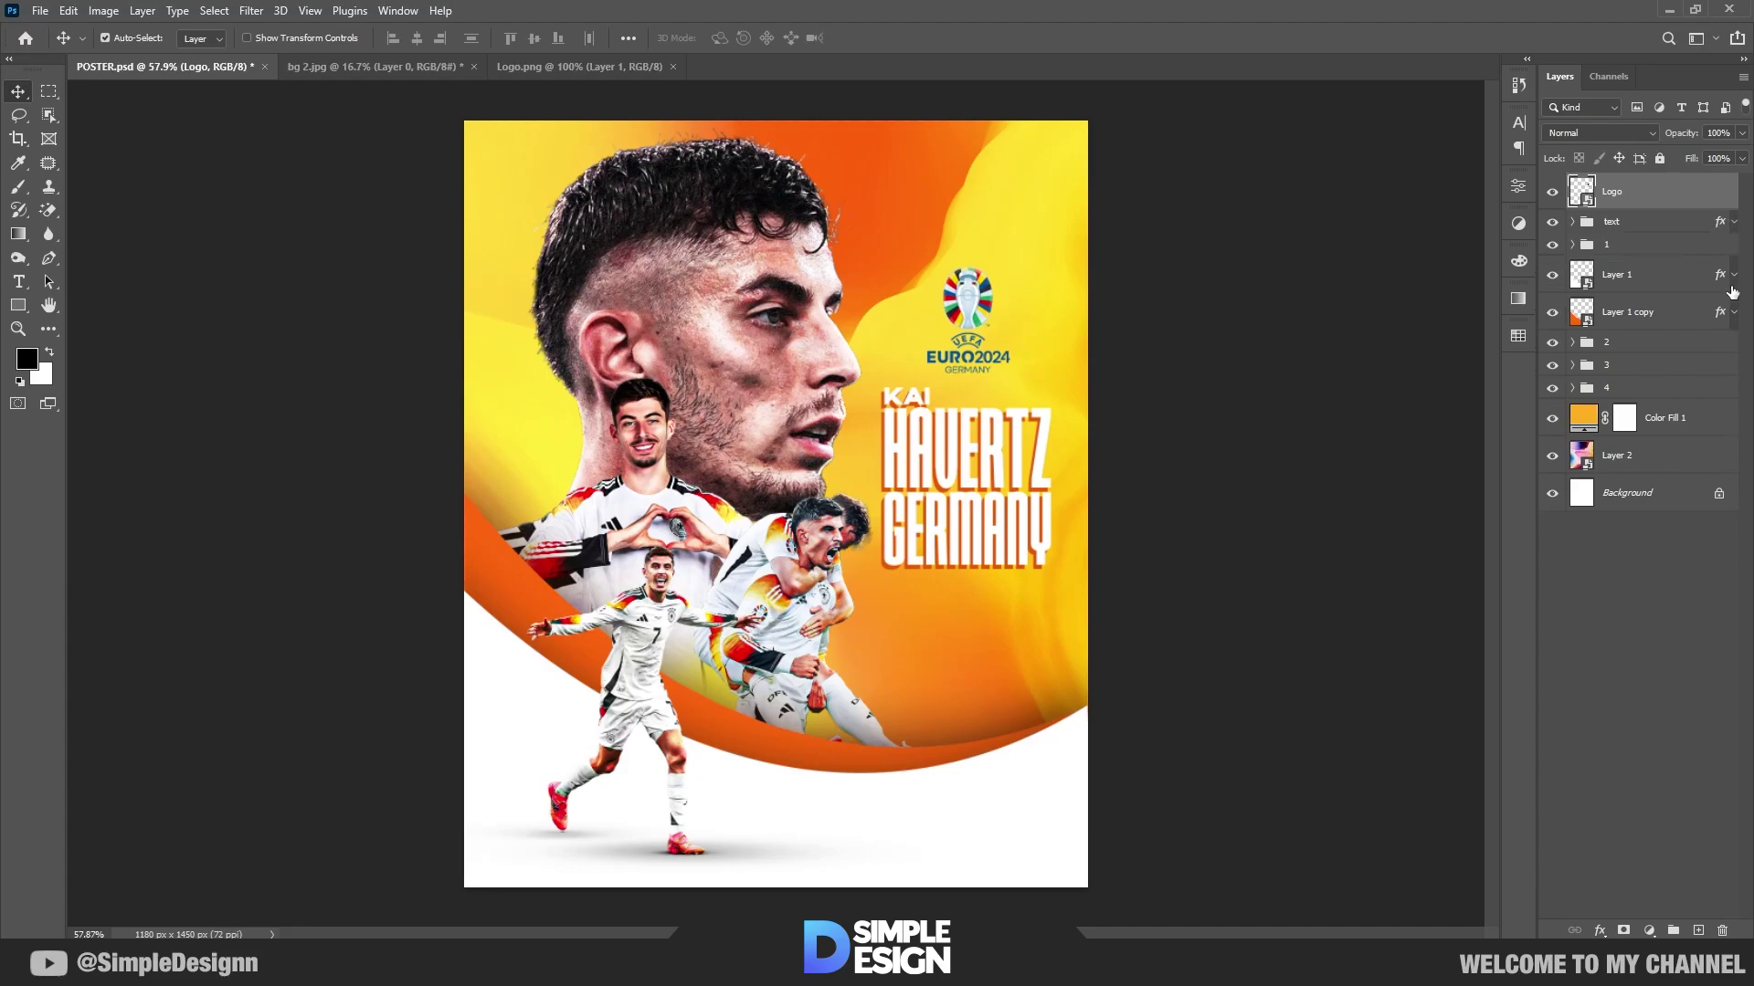
key(ctrl+alt+shift+e)
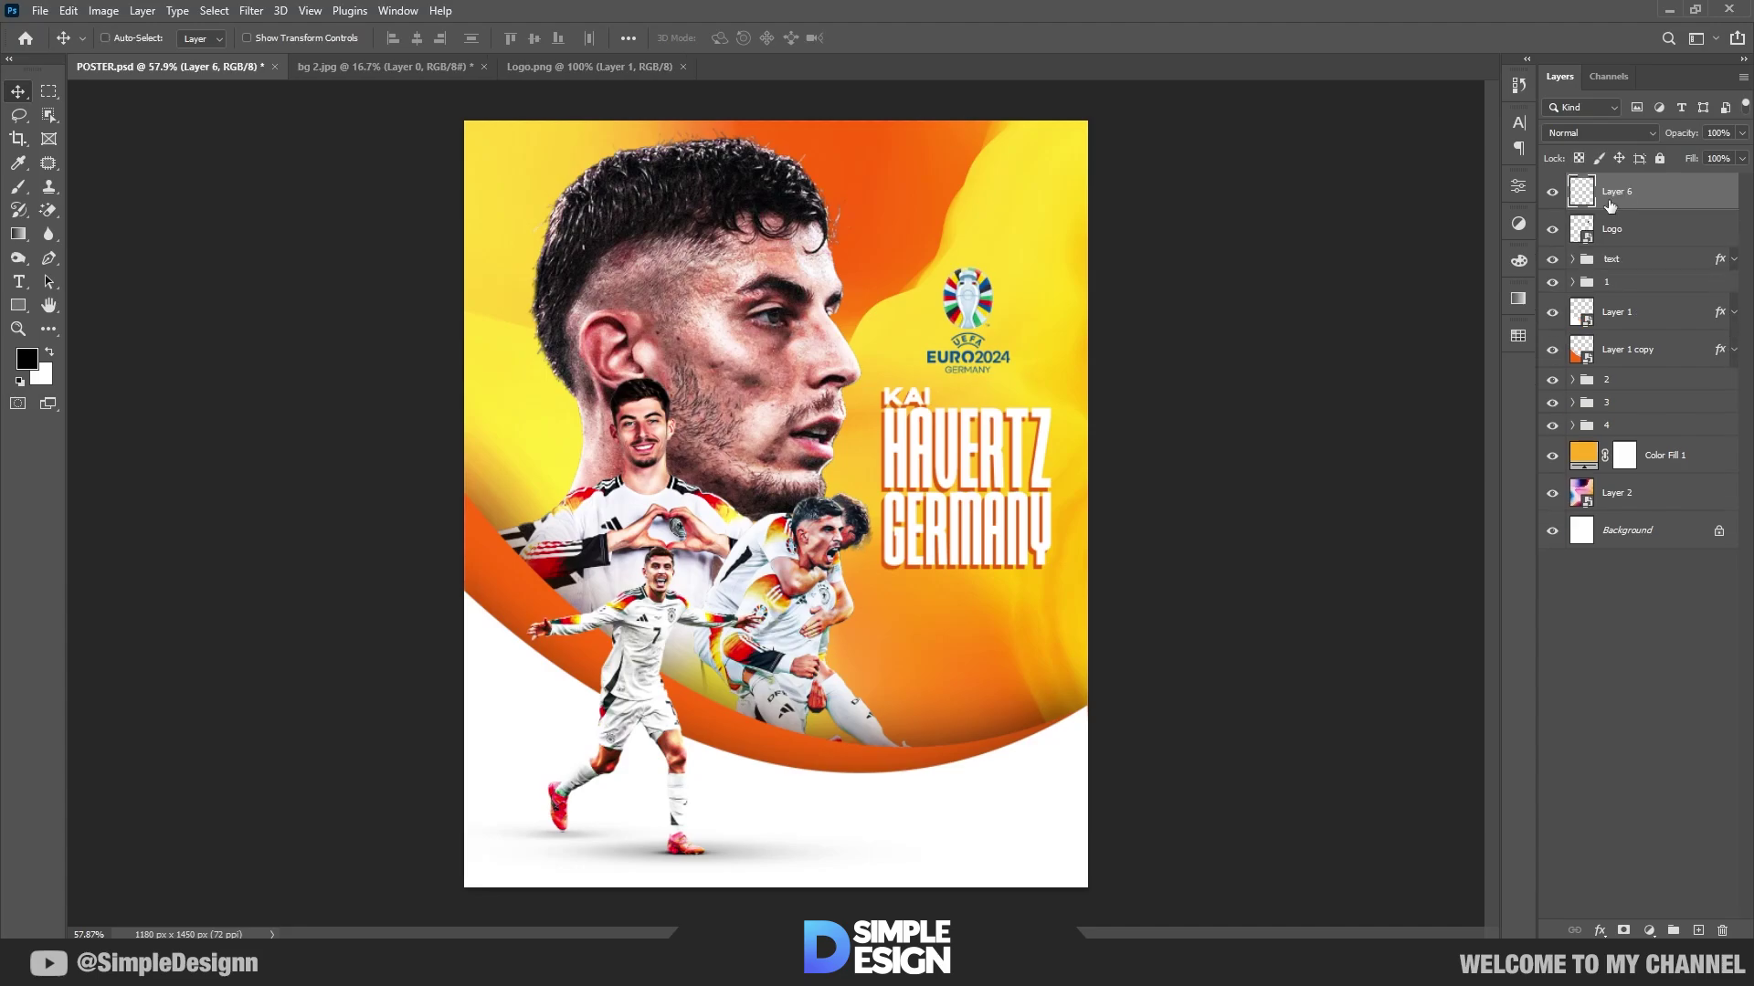
right_click(1631, 192)
click(1526, 423)
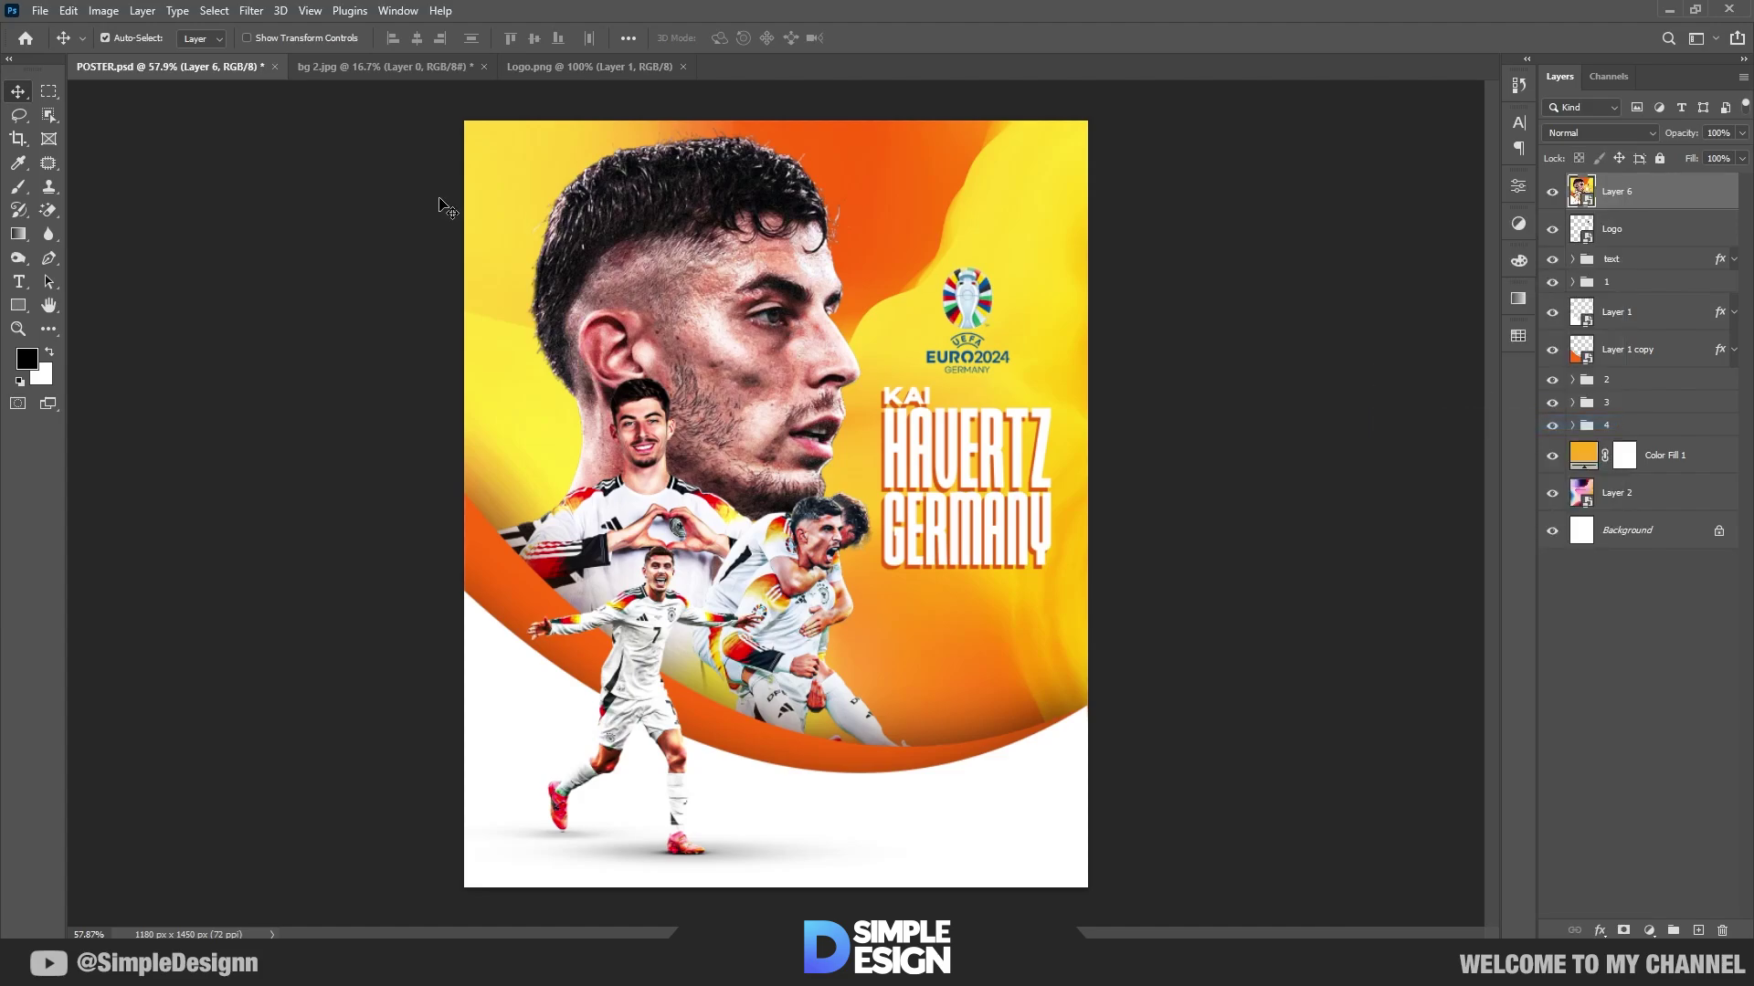
click(251, 10)
click(322, 163)
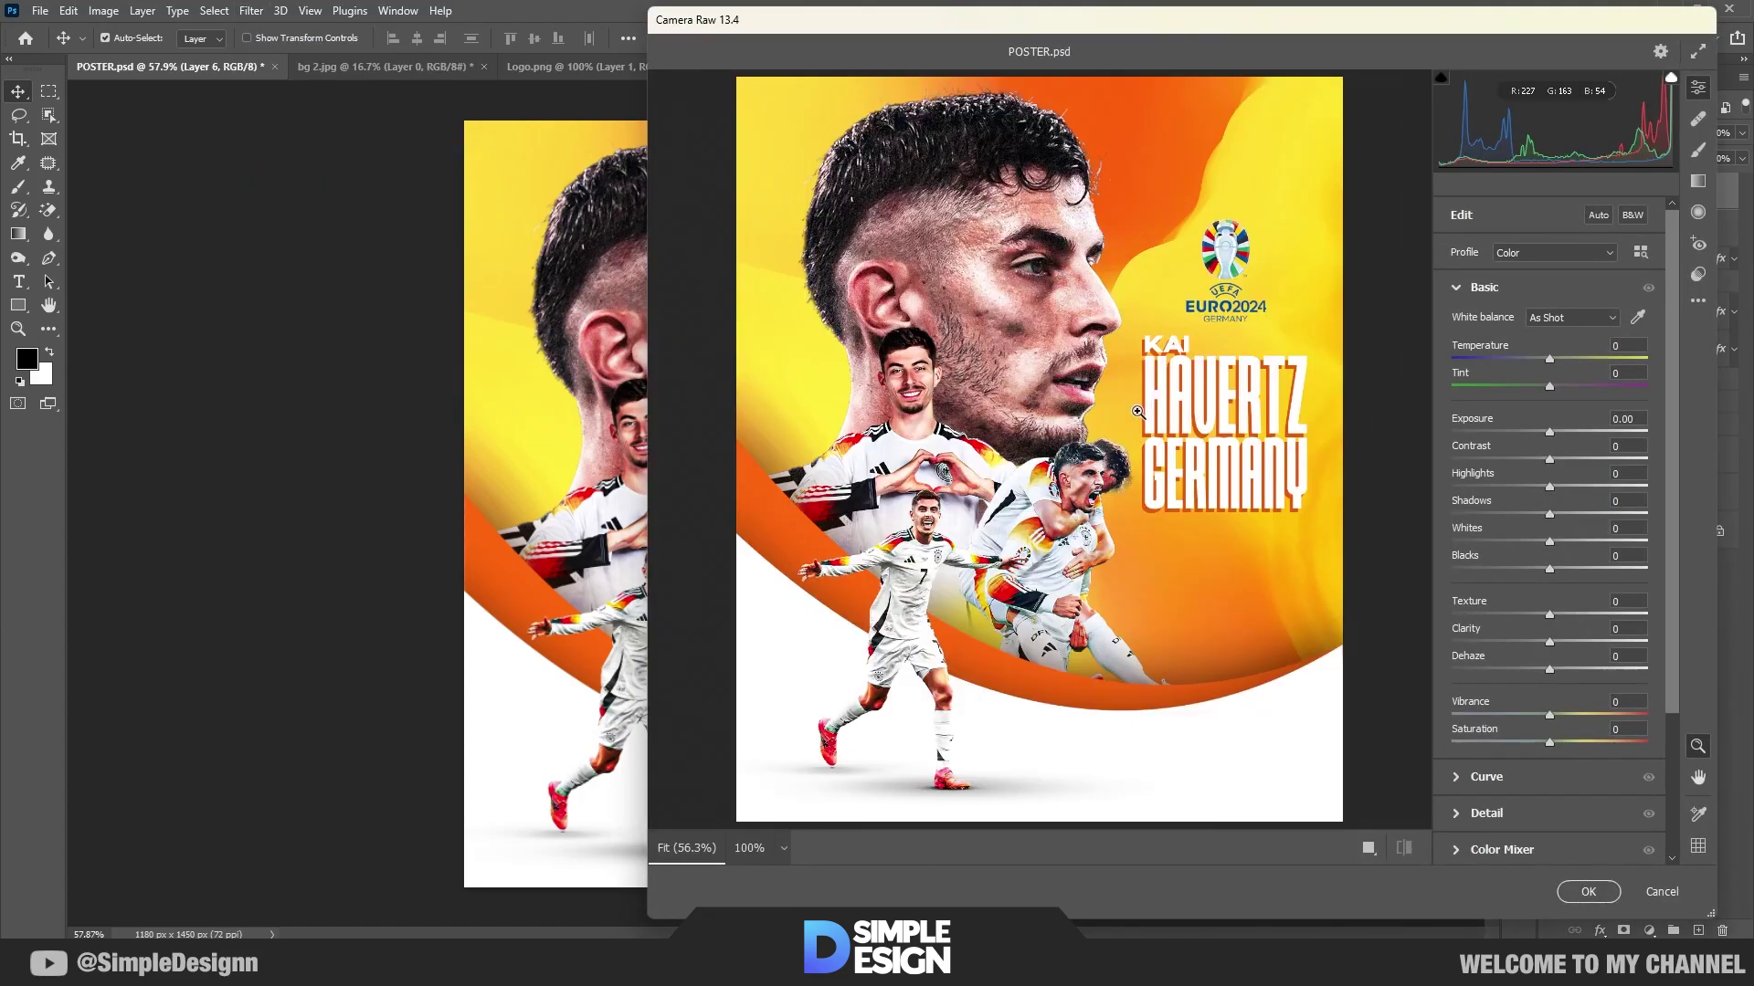
Step: In Camera Raw, warm the temperature, boost contrast and raise vibrance
mouse_move(1550, 363)
mouse_down()
mouse_move(1581, 363)
mouse_move(1555, 362)
mouse_up()
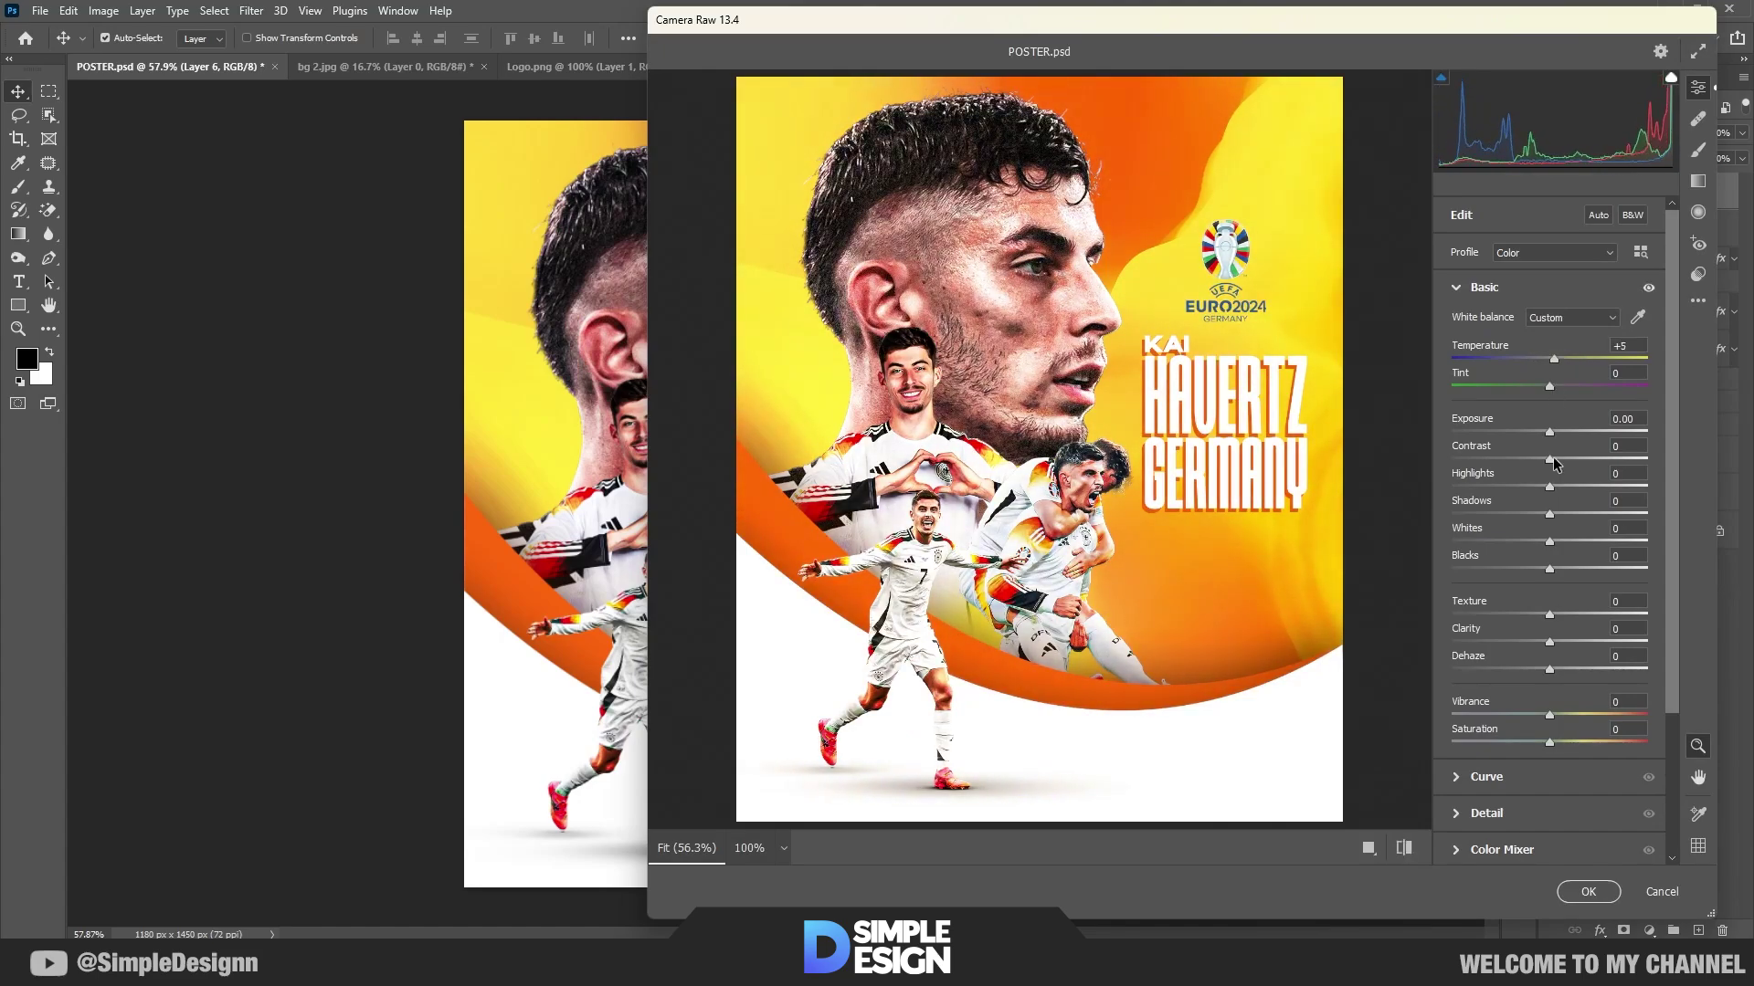
mouse_move(1550, 460)
mouse_down()
mouse_move(1603, 459)
mouse_move(1564, 466)
mouse_move(1530, 514)
mouse_move(1566, 541)
mouse_move(1533, 570)
mouse_move(1593, 616)
mouse_move(1560, 642)
mouse_move(1572, 615)
mouse_up()
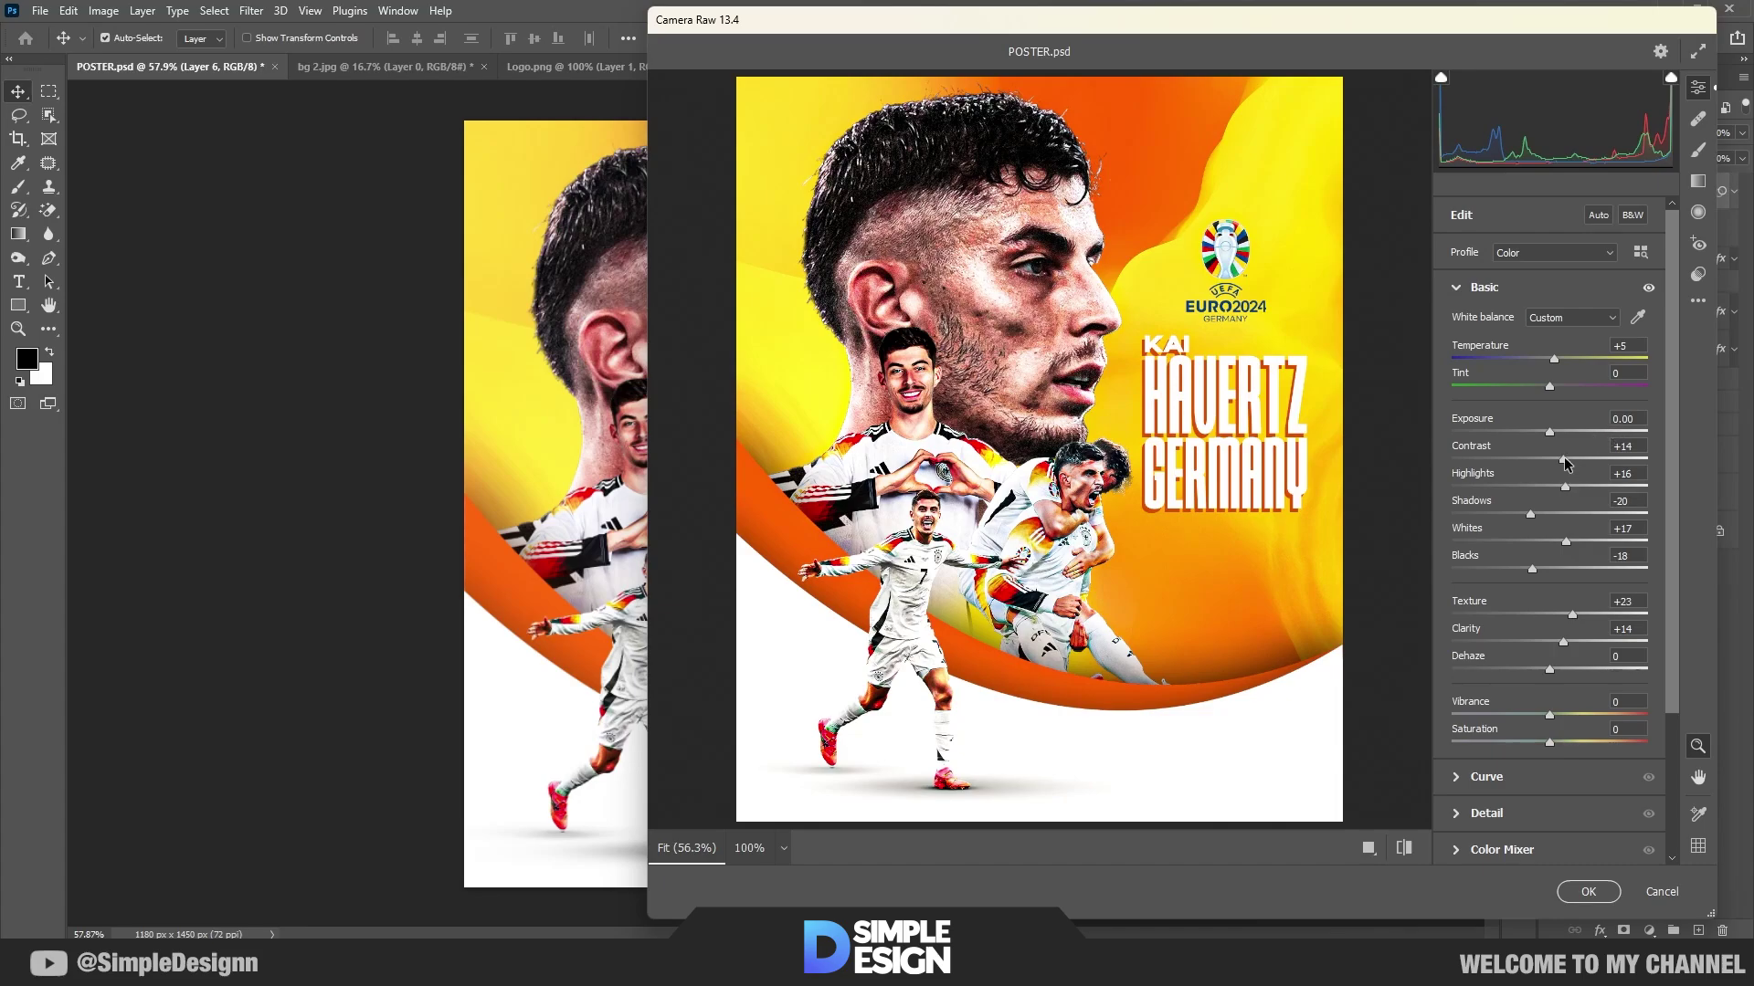
drag(1564, 460, 1558, 485)
scroll(1571, 585, down, 2)
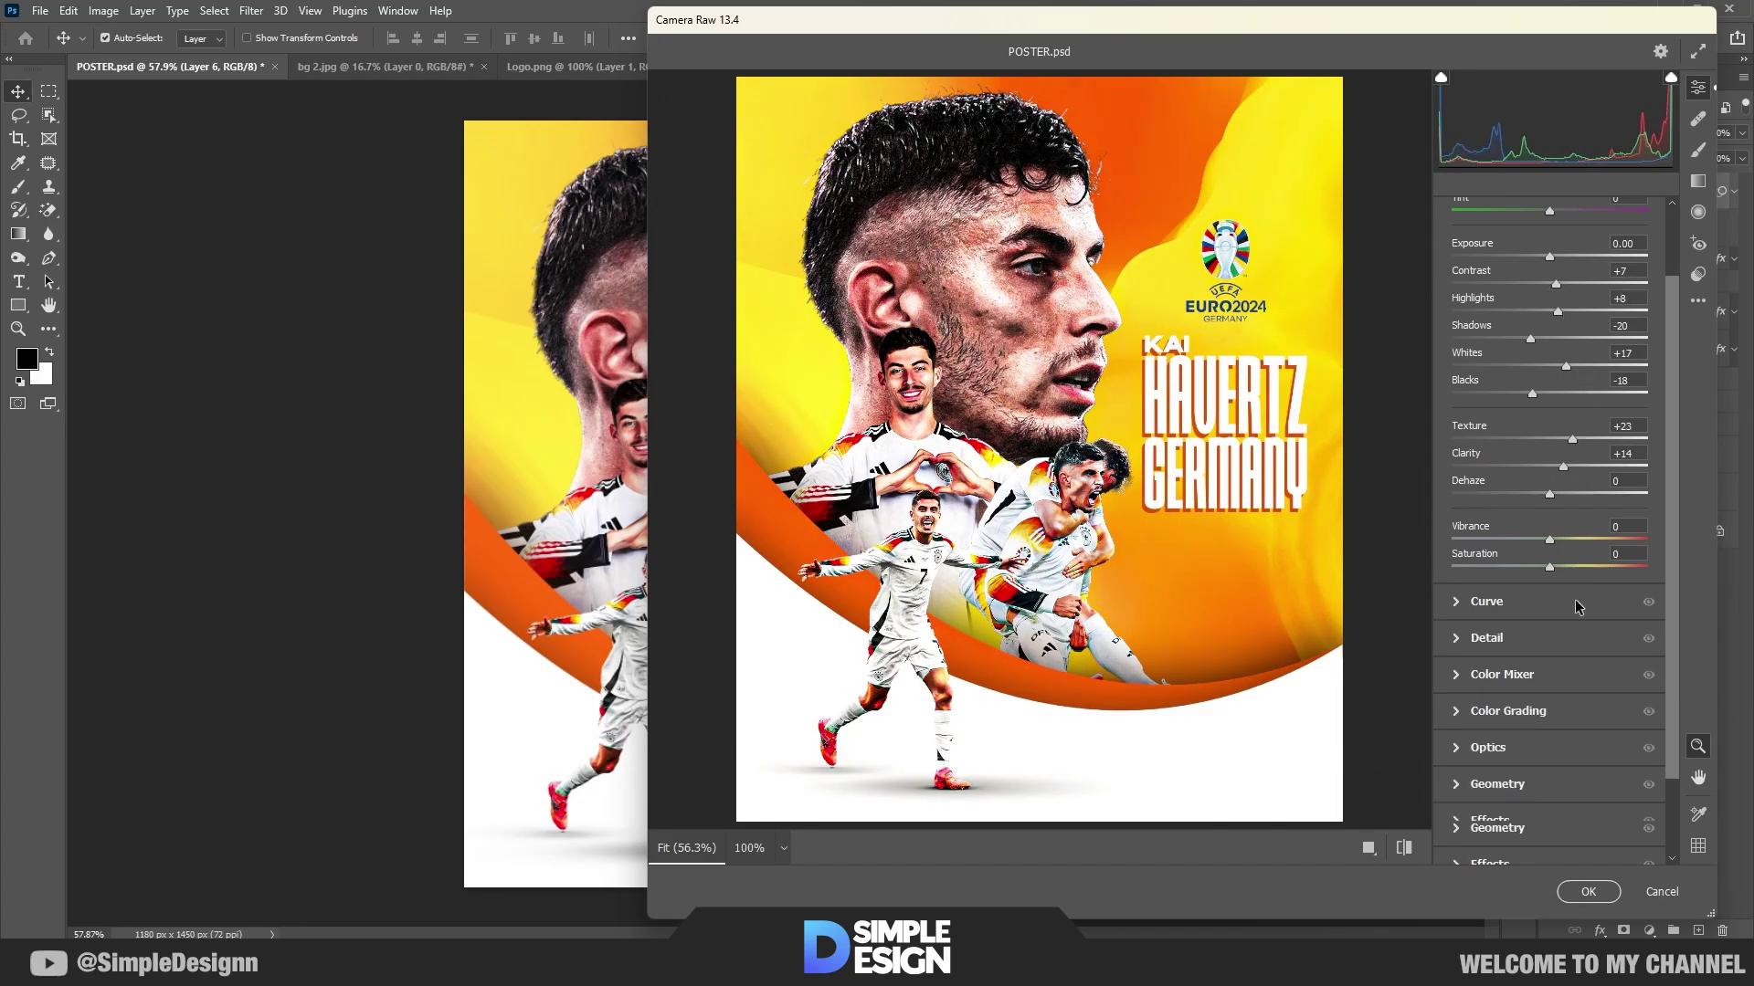
drag(1548, 540, 1566, 540)
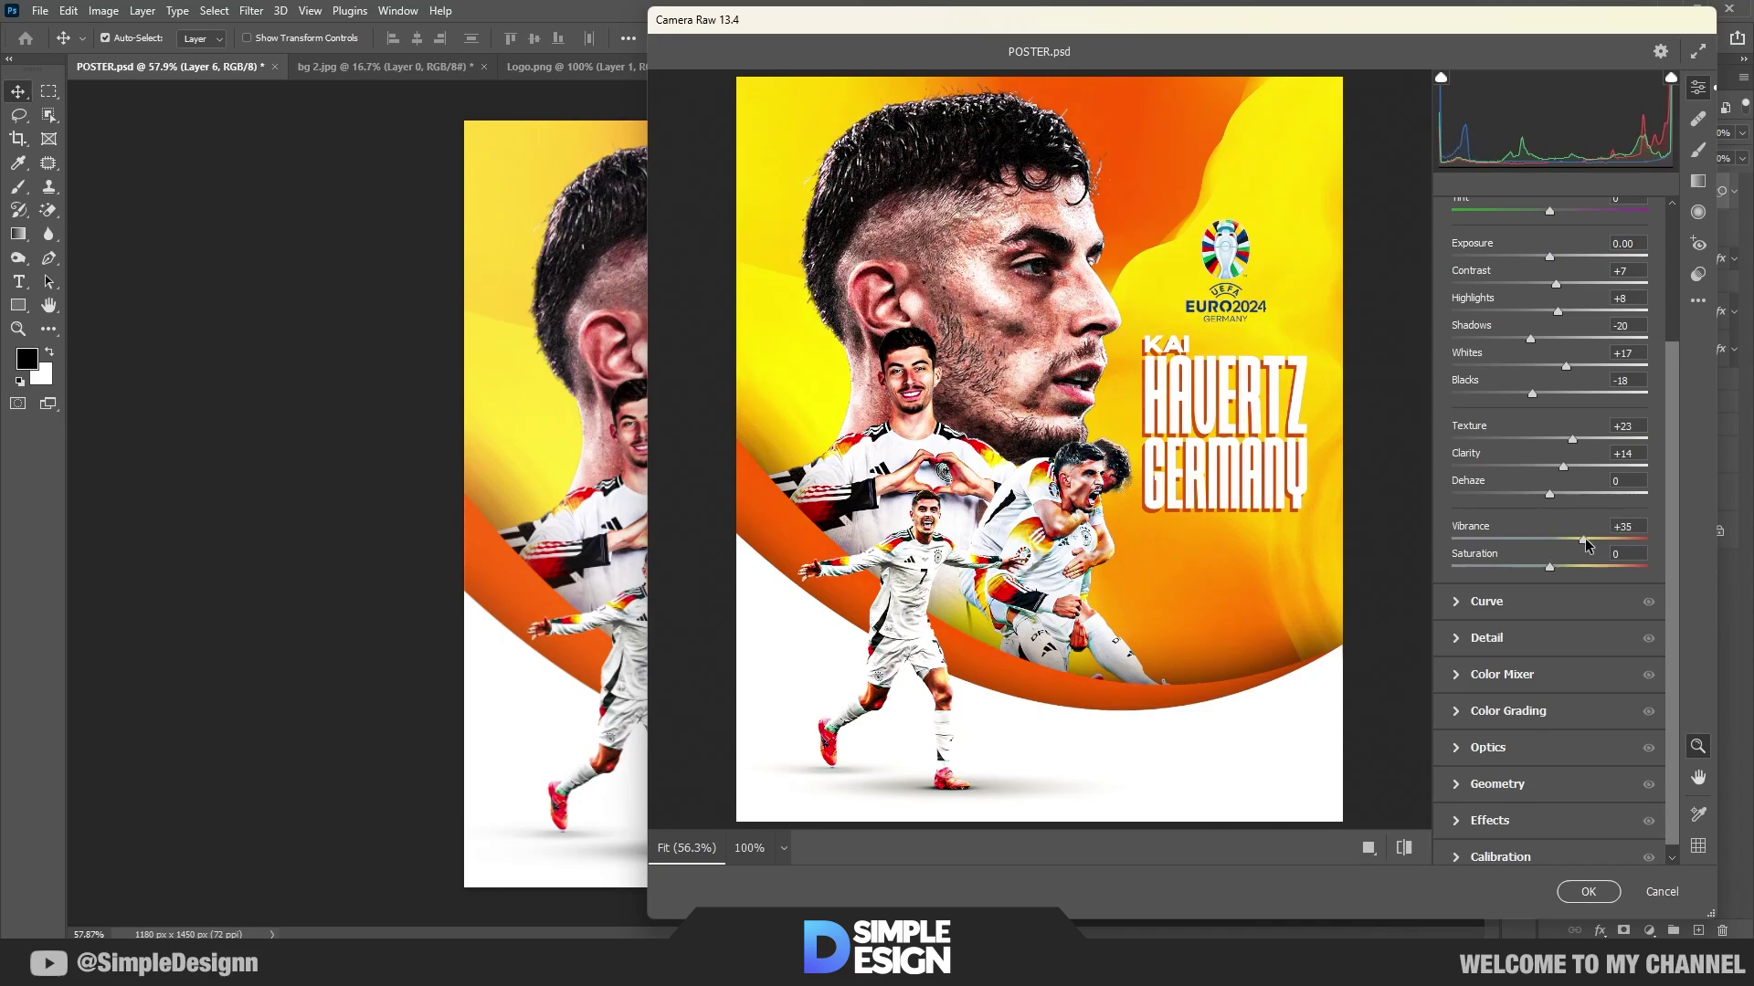
Step: Adjust noise reduction while inspecting the face detail in the zoomed preview
click(1489, 637)
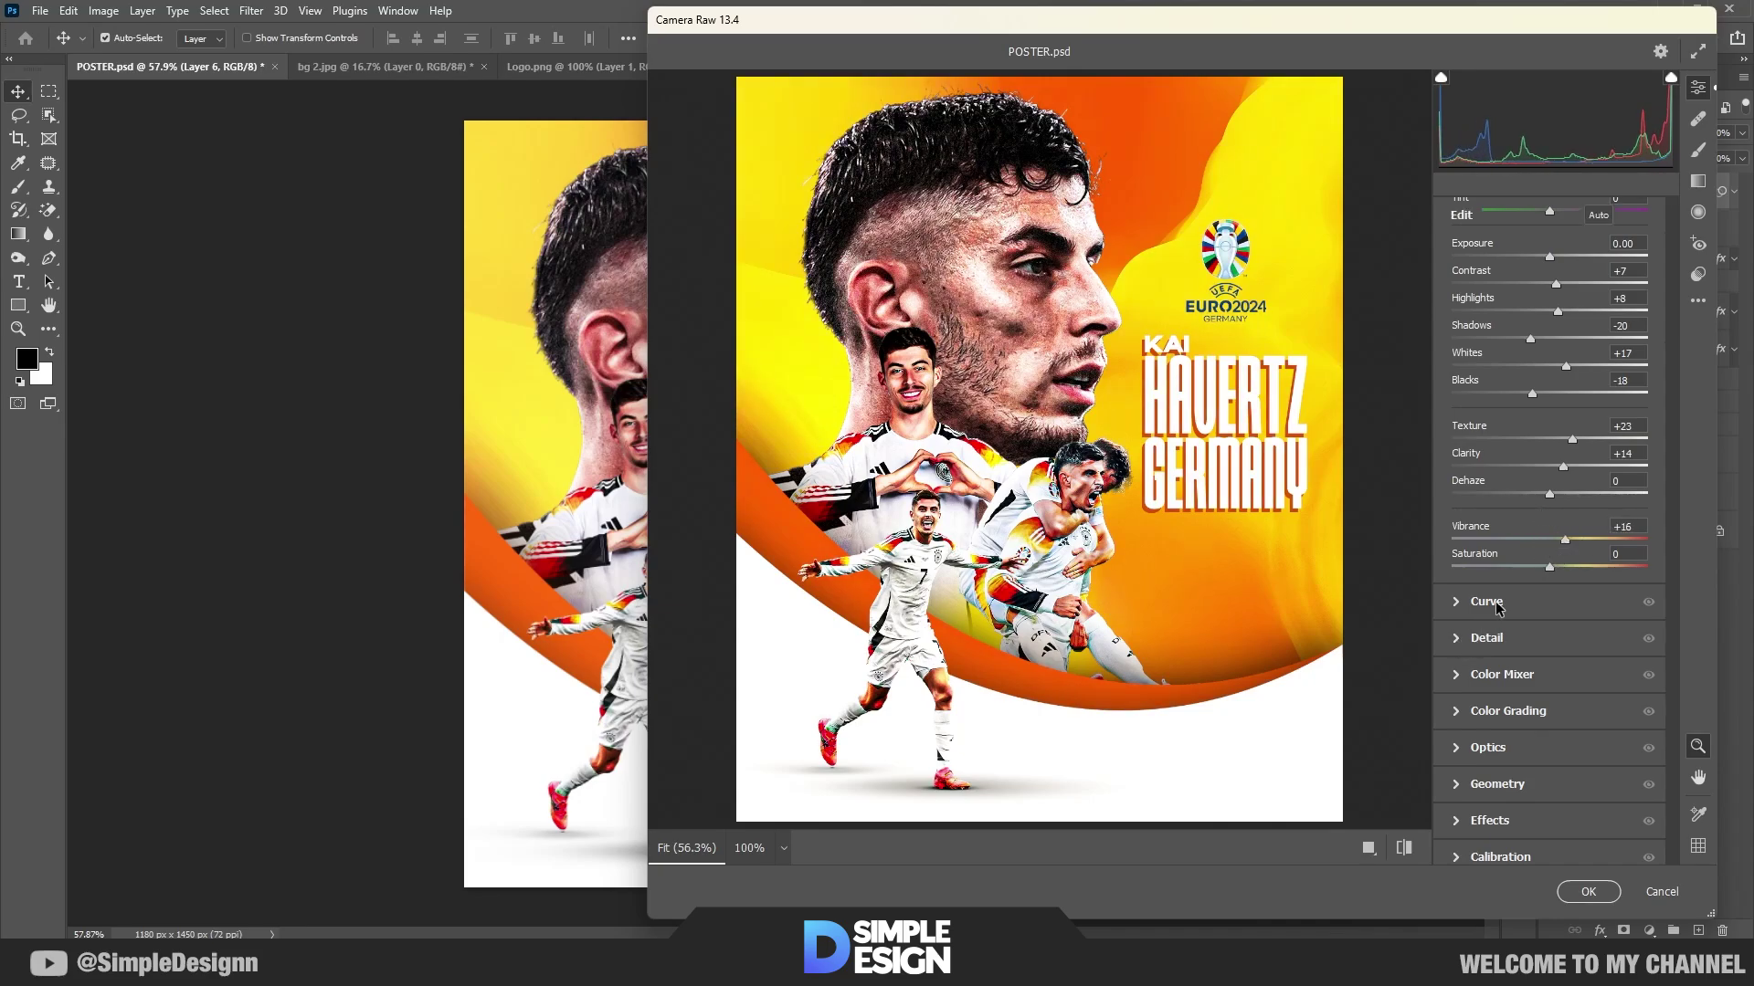
drag(1482, 431, 1536, 441)
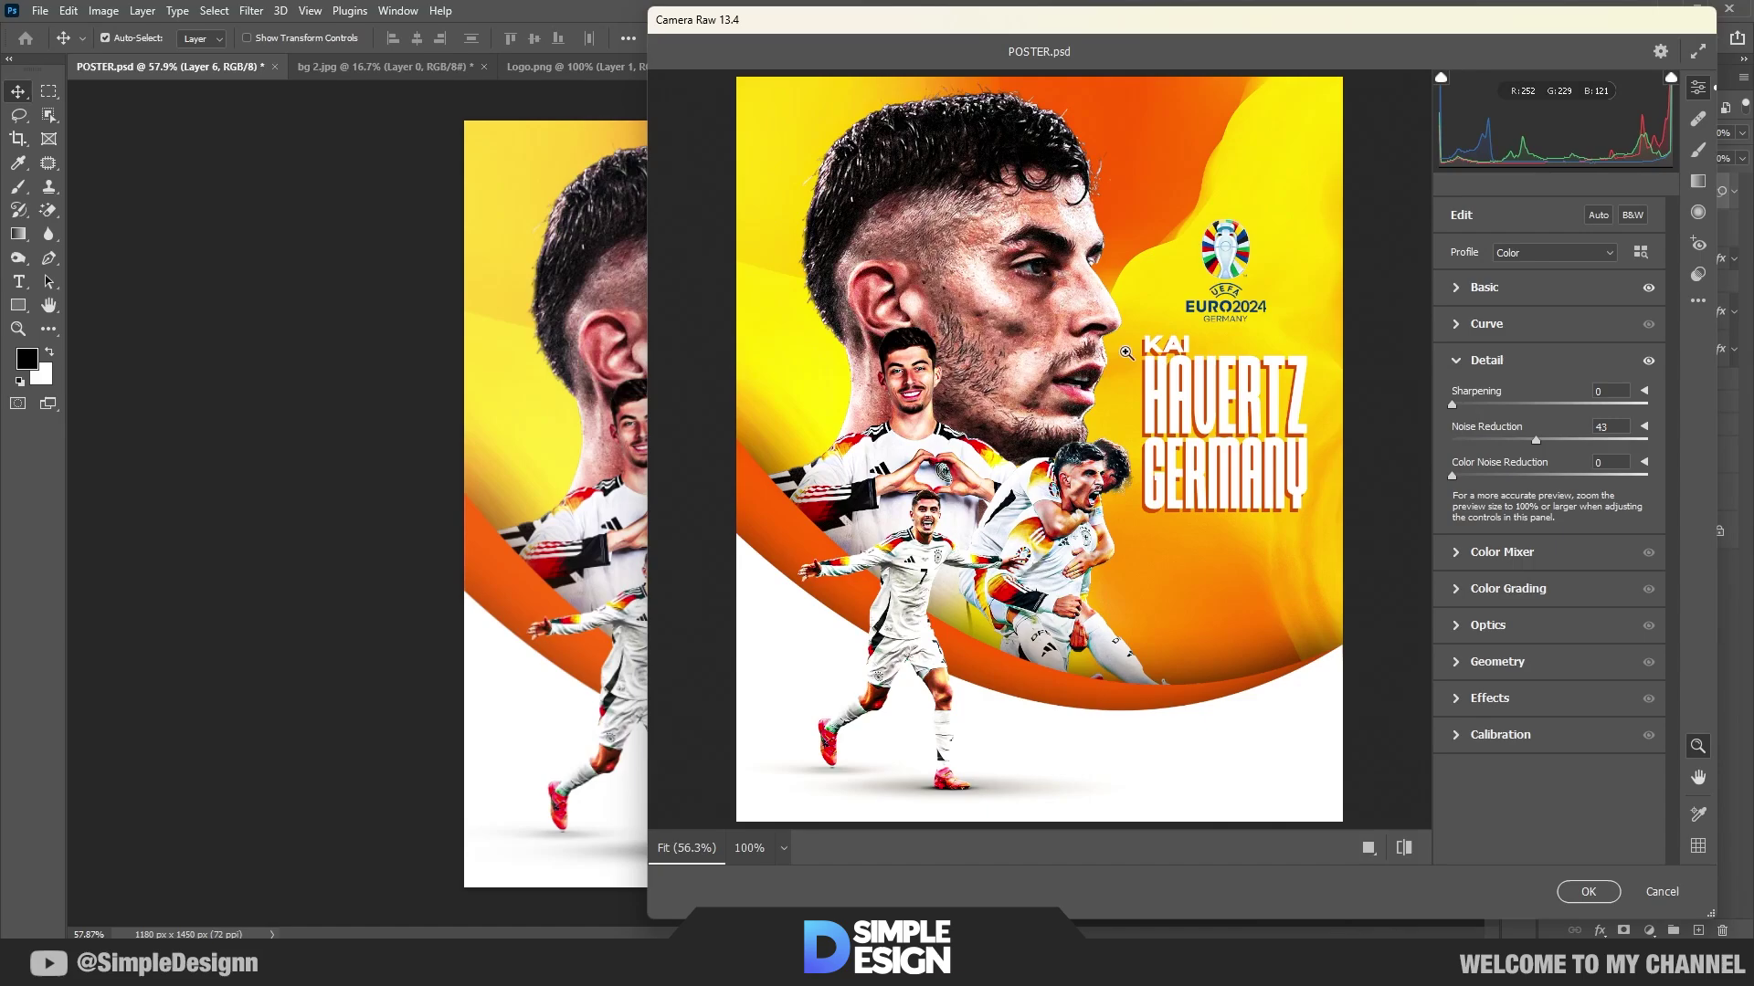
click(950, 429)
drag(950, 429, 943, 429)
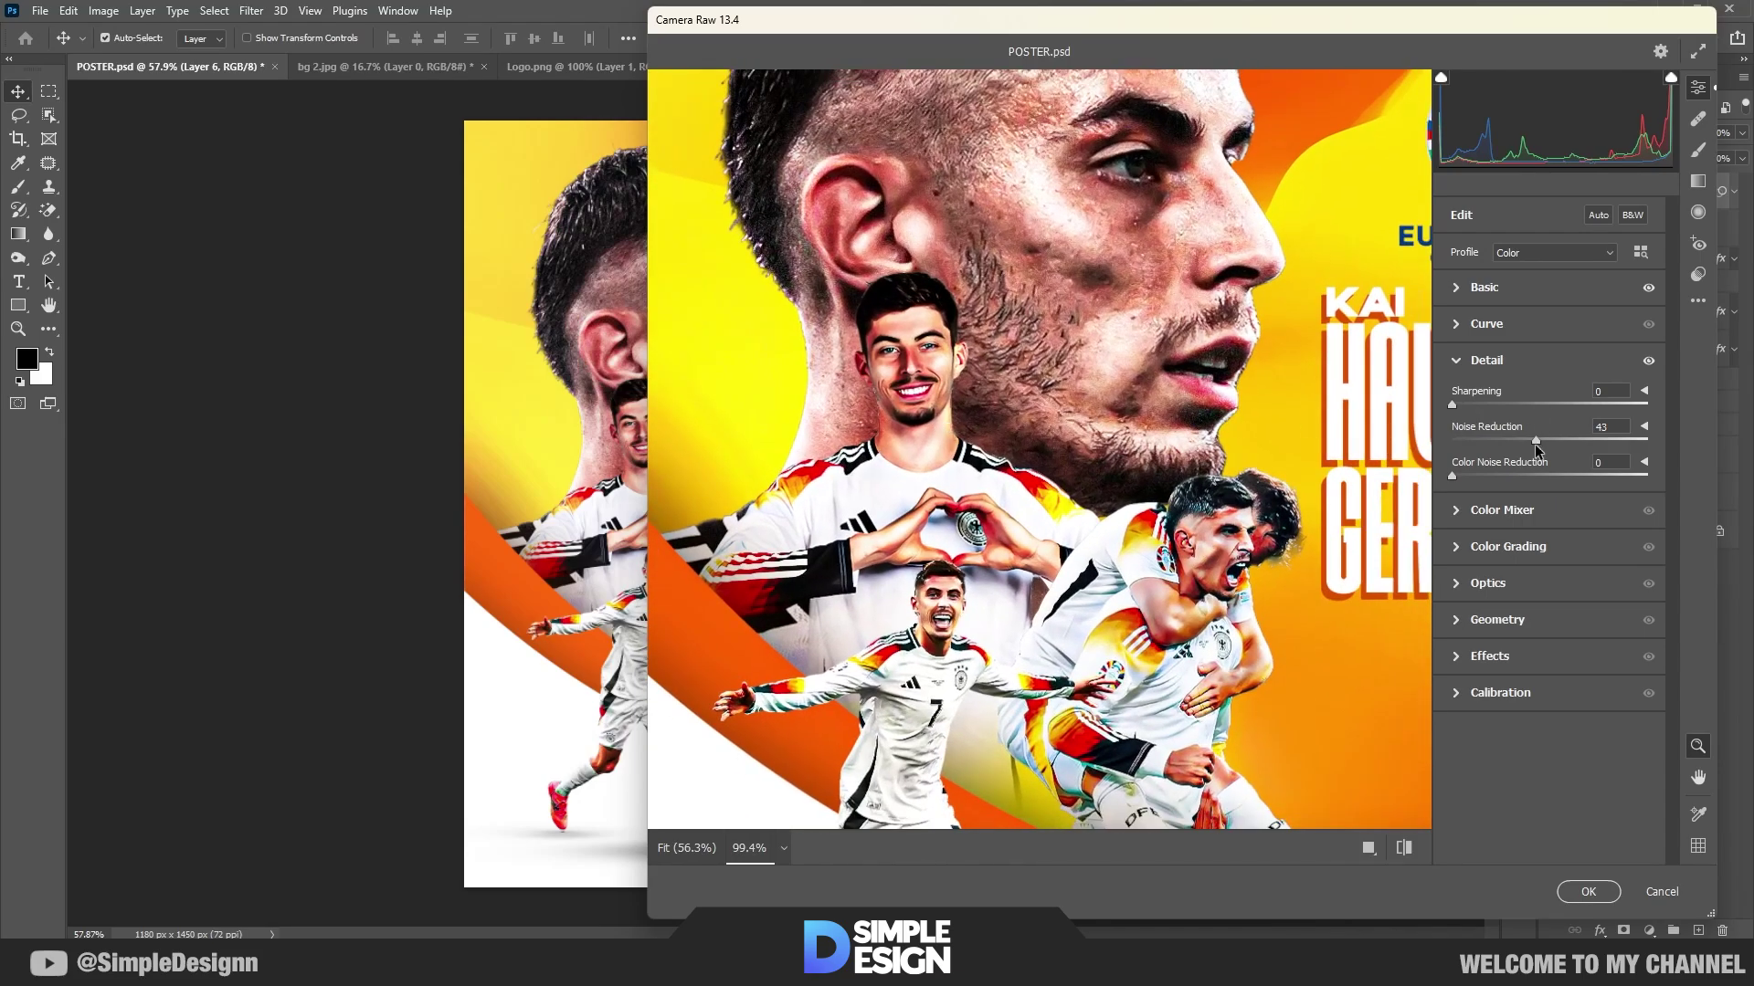
mouse_move(1536, 440)
mouse_down()
mouse_move(1495, 440)
mouse_move(1471, 404)
mouse_up()
alt+click(1136, 569)
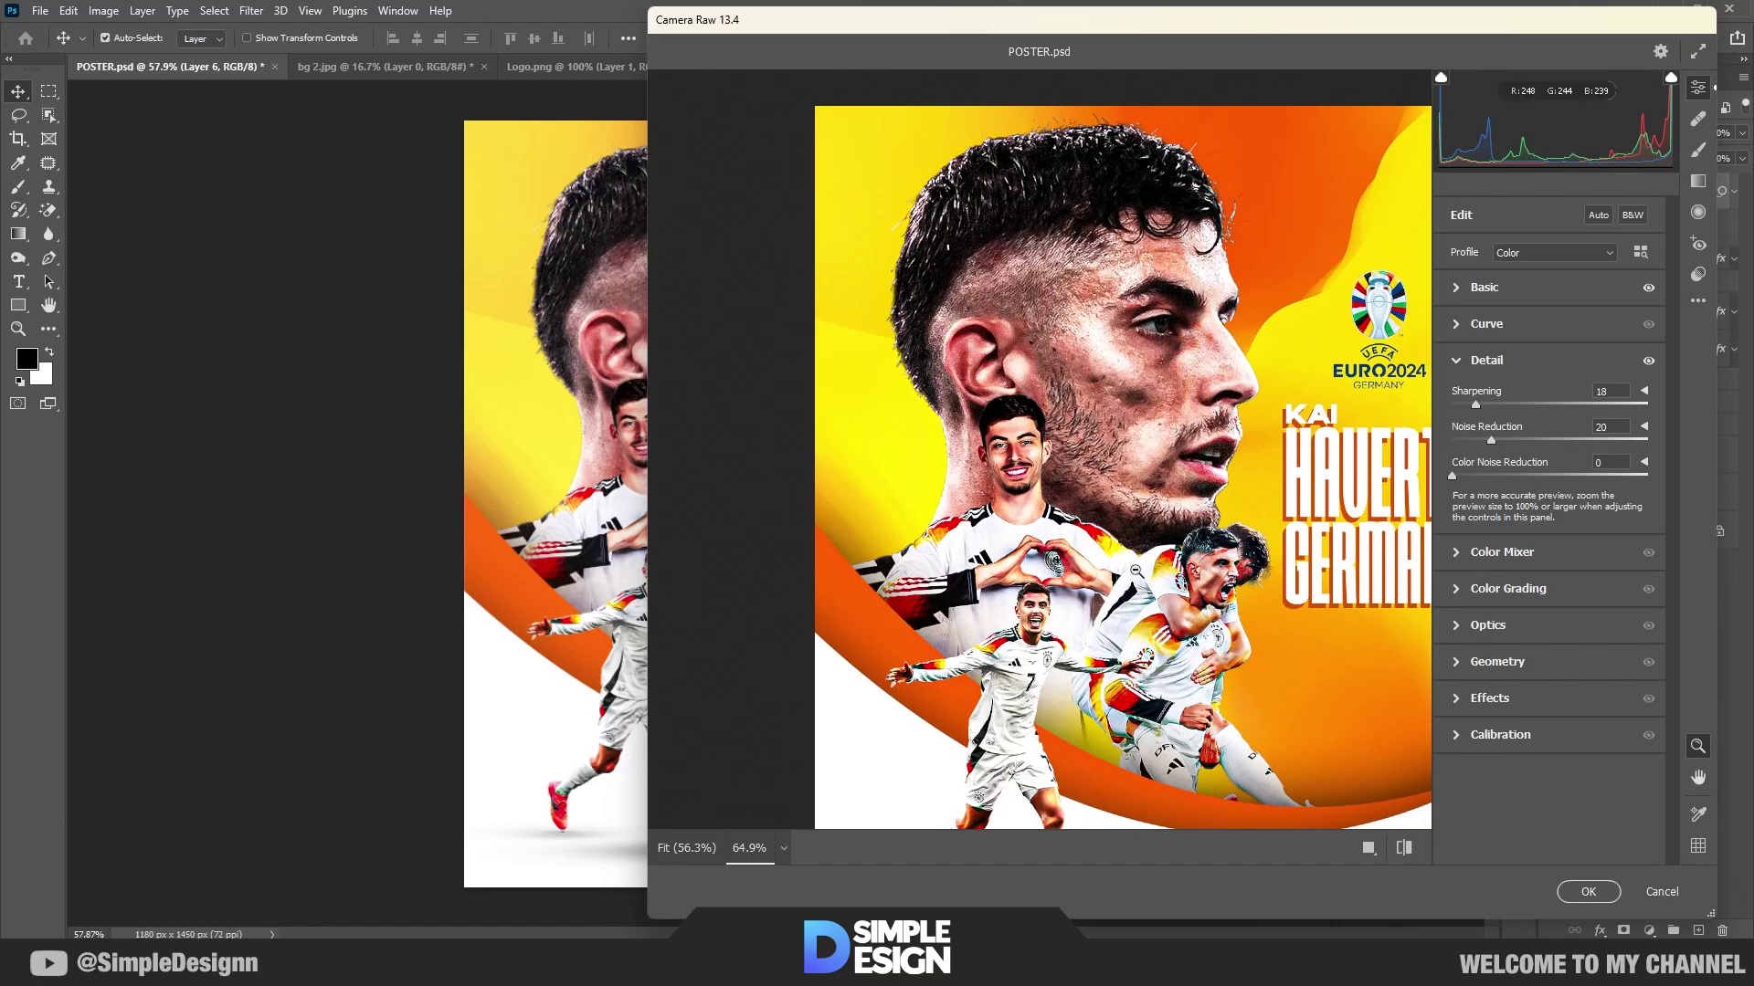
alt+click(1135, 569)
Step: Set Grain 10, Roughness 37 and Vignetting -8, then apply the Camera Raw filter
click(1465, 698)
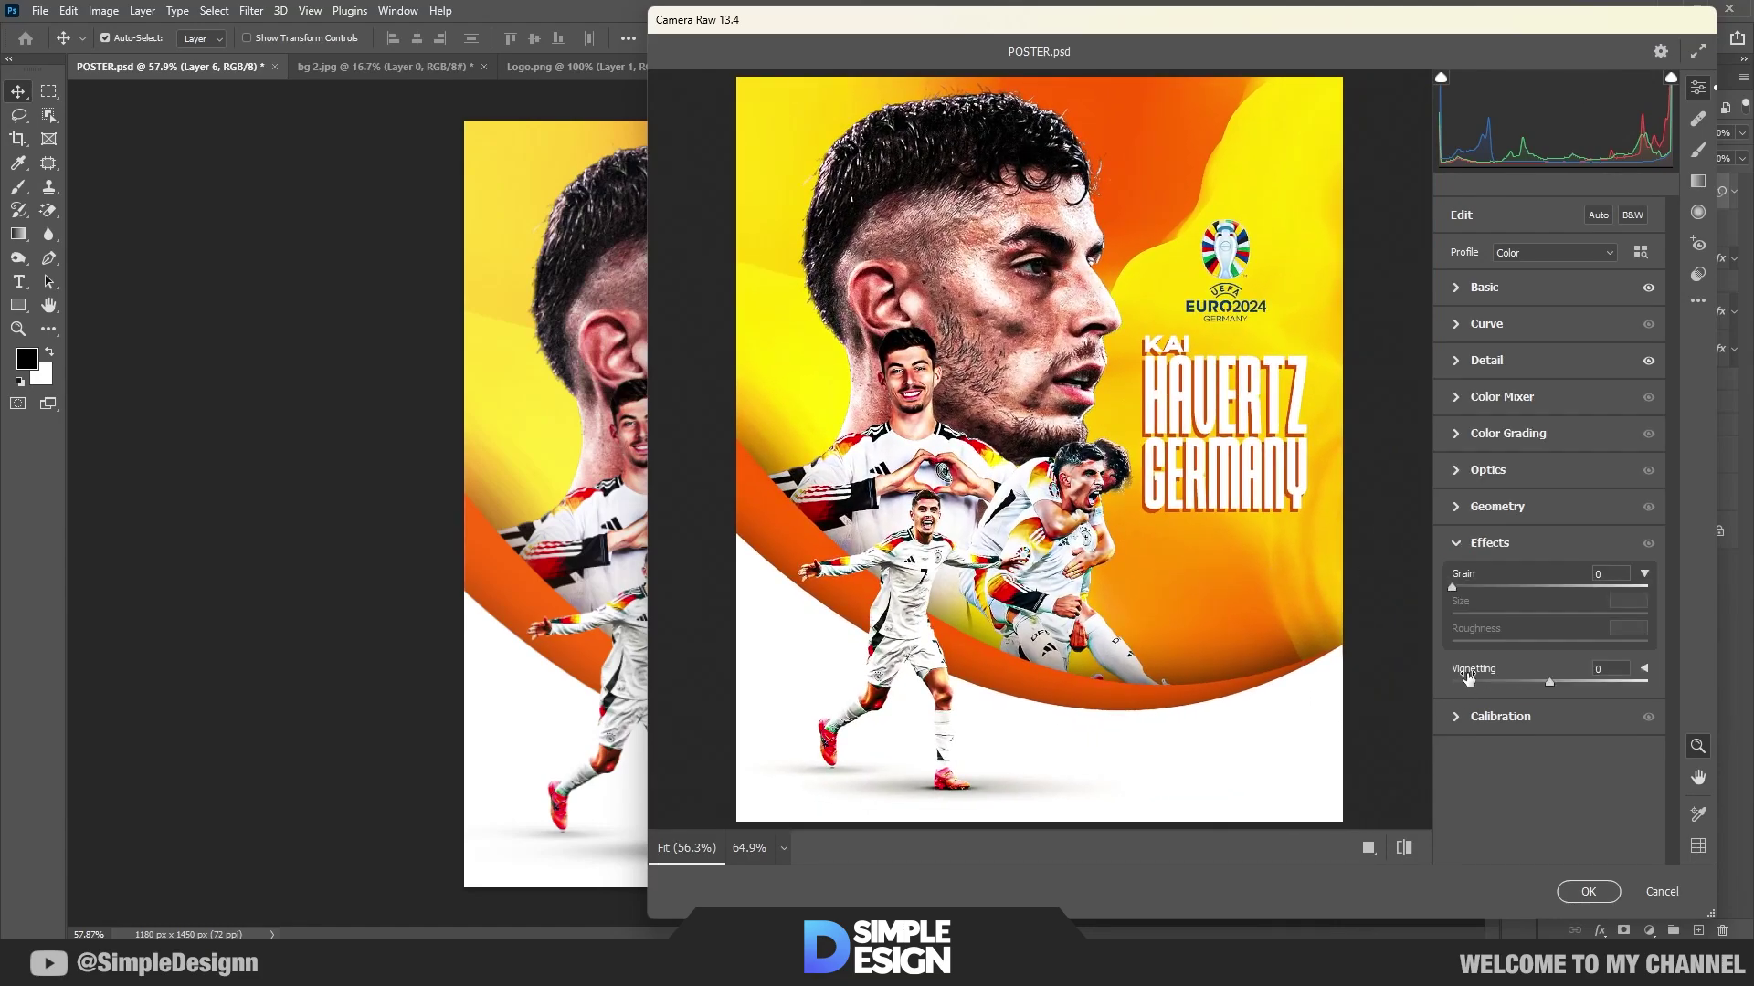
drag(1467, 584, 1467, 594)
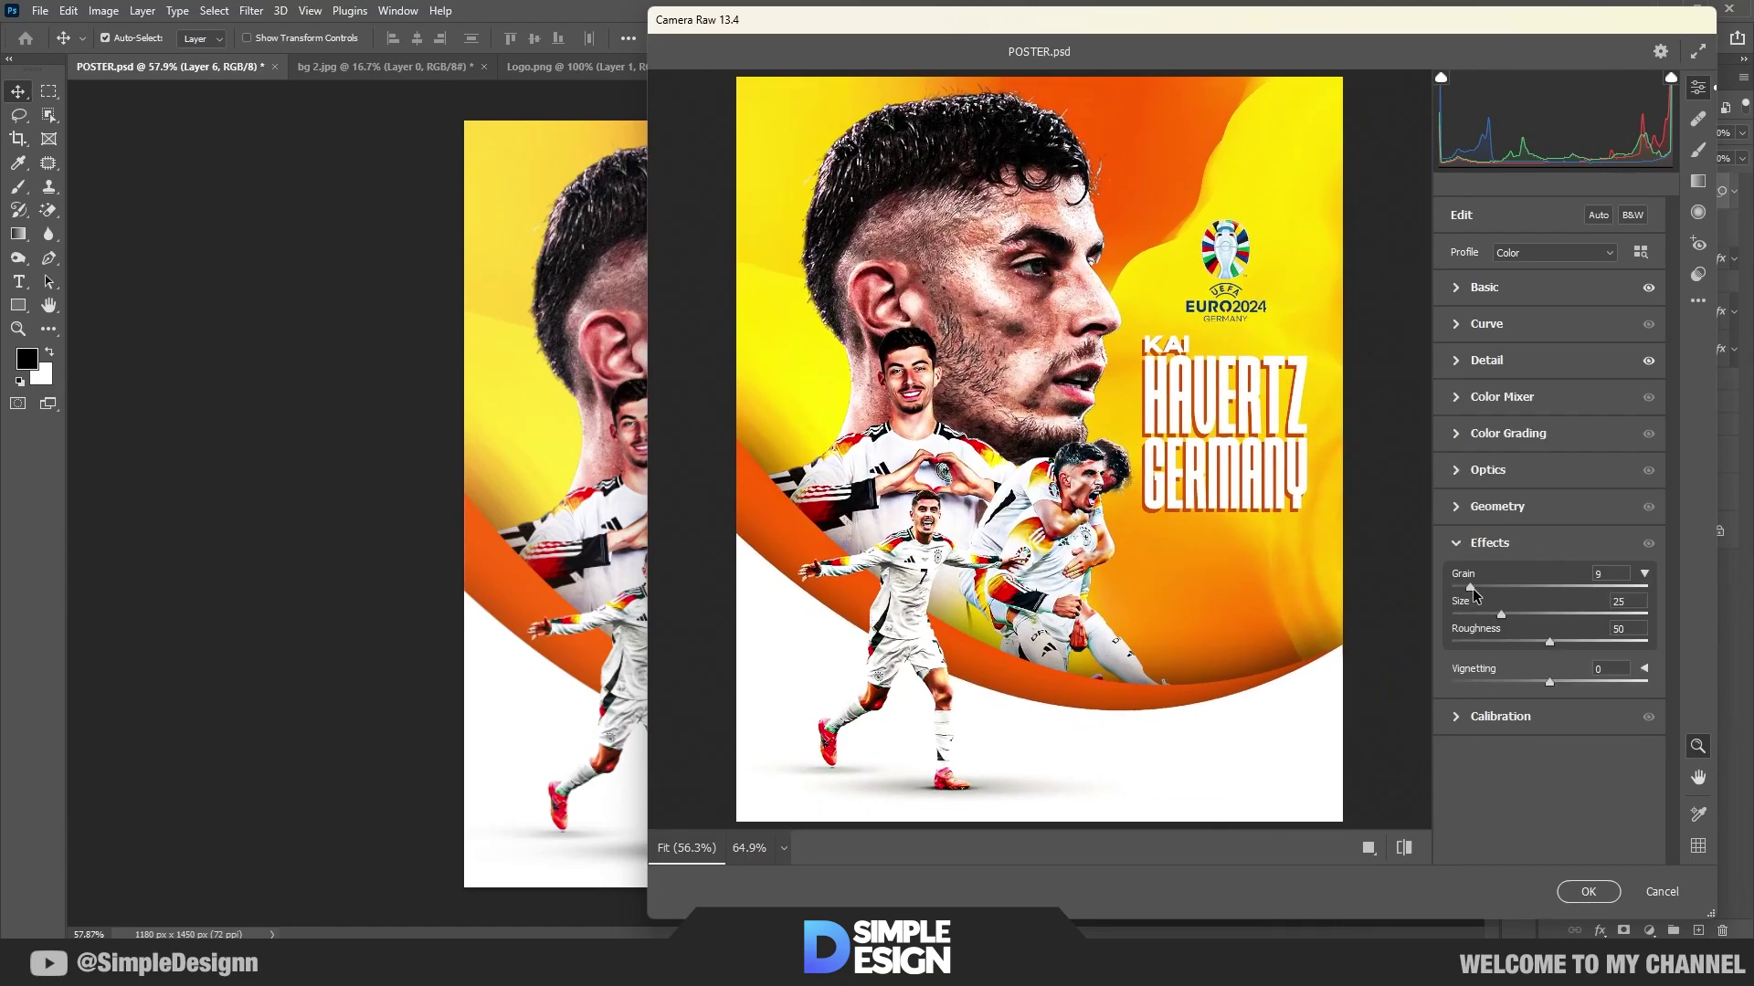
mouse_move(1550, 682)
mouse_down()
mouse_move(1505, 683)
mouse_move(1542, 684)
mouse_move(1524, 643)
mouse_up()
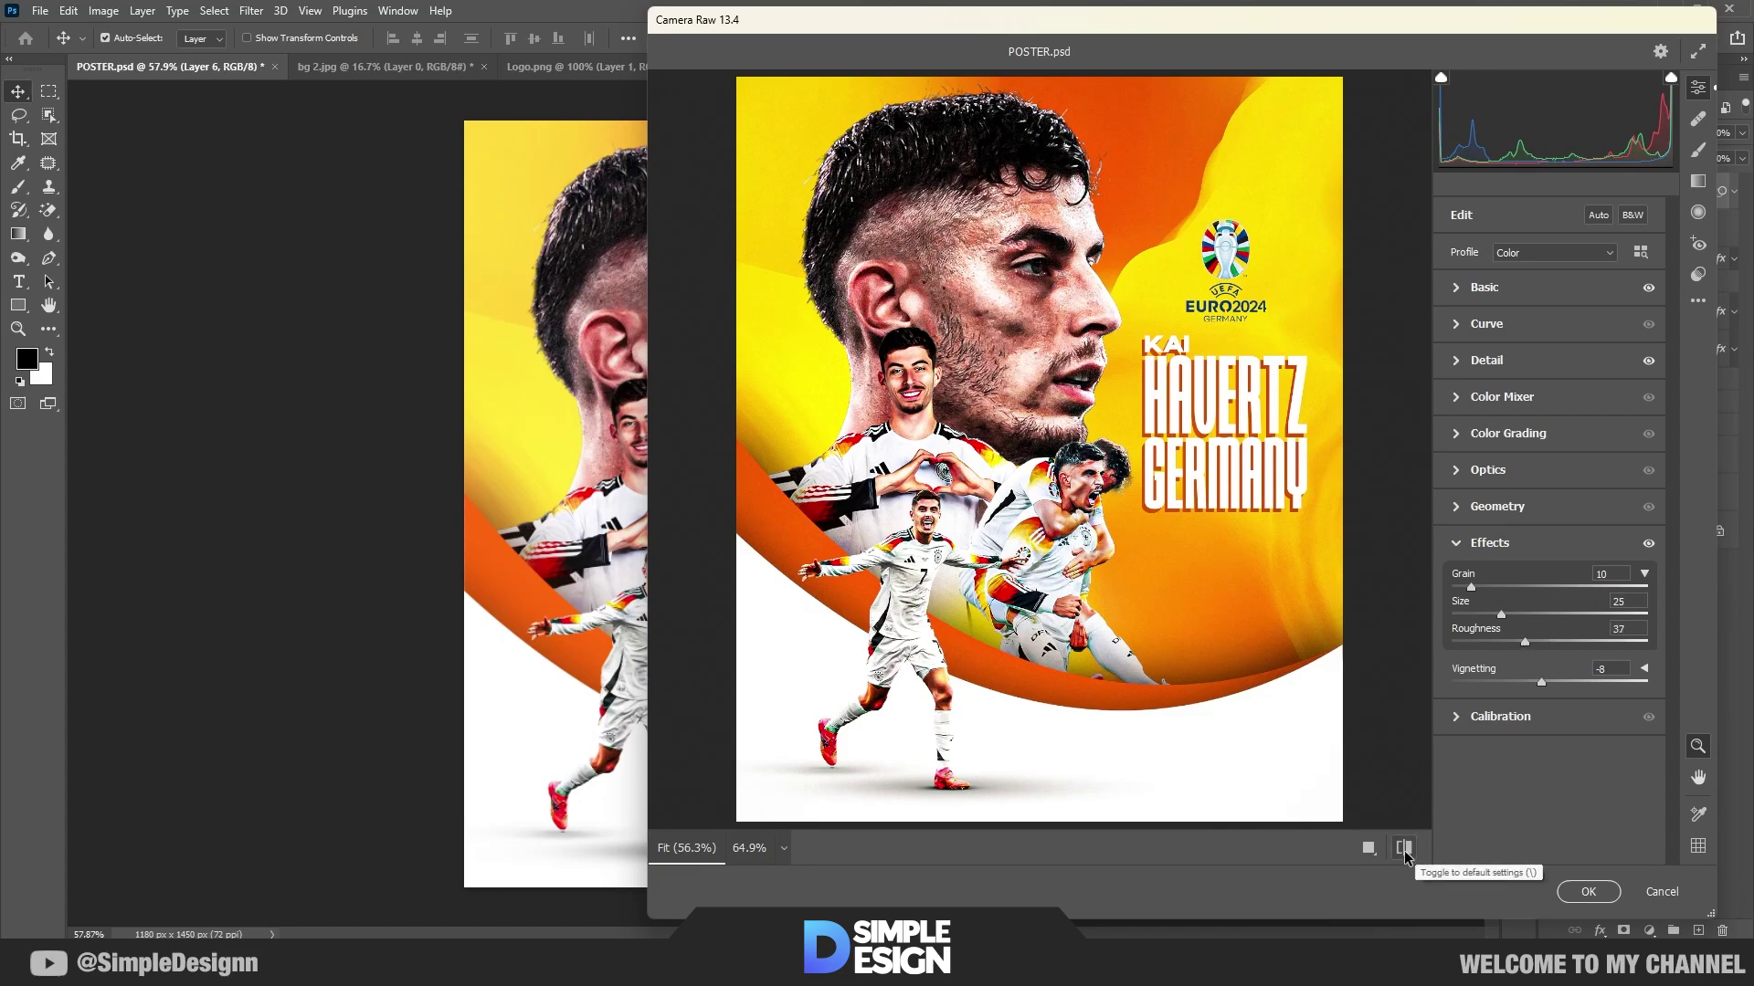
click(1405, 848)
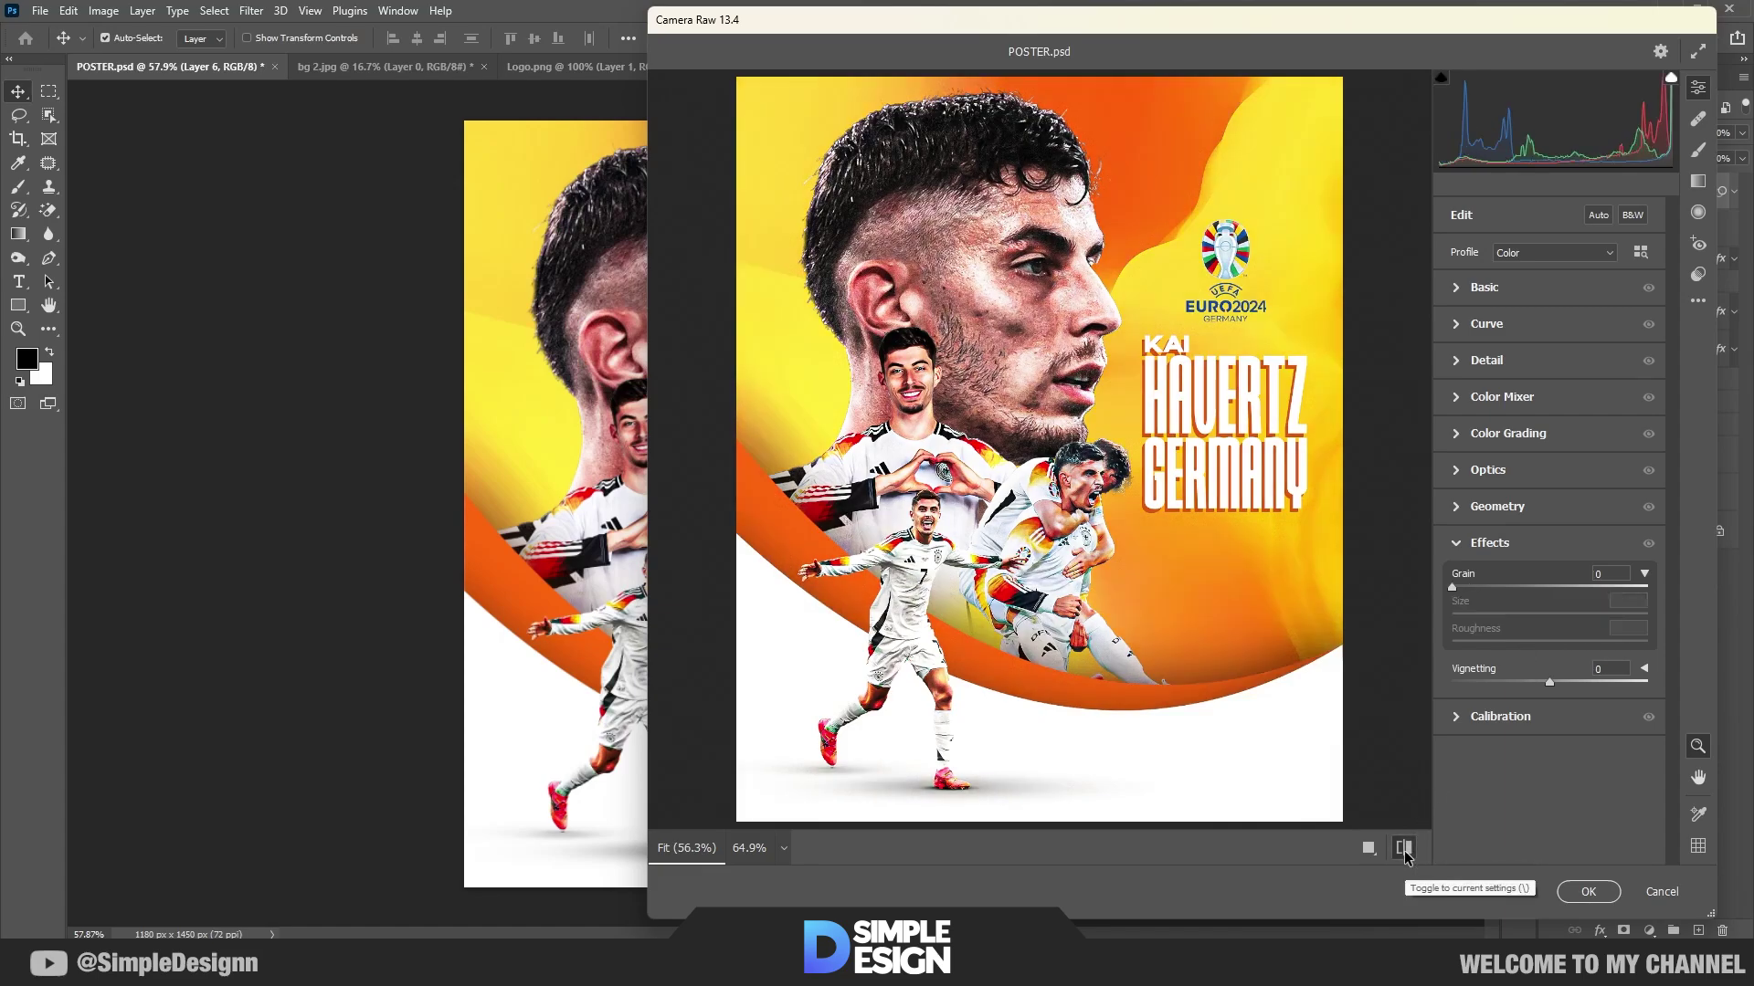
click(1588, 891)
scroll(1020, 510, down, 1)
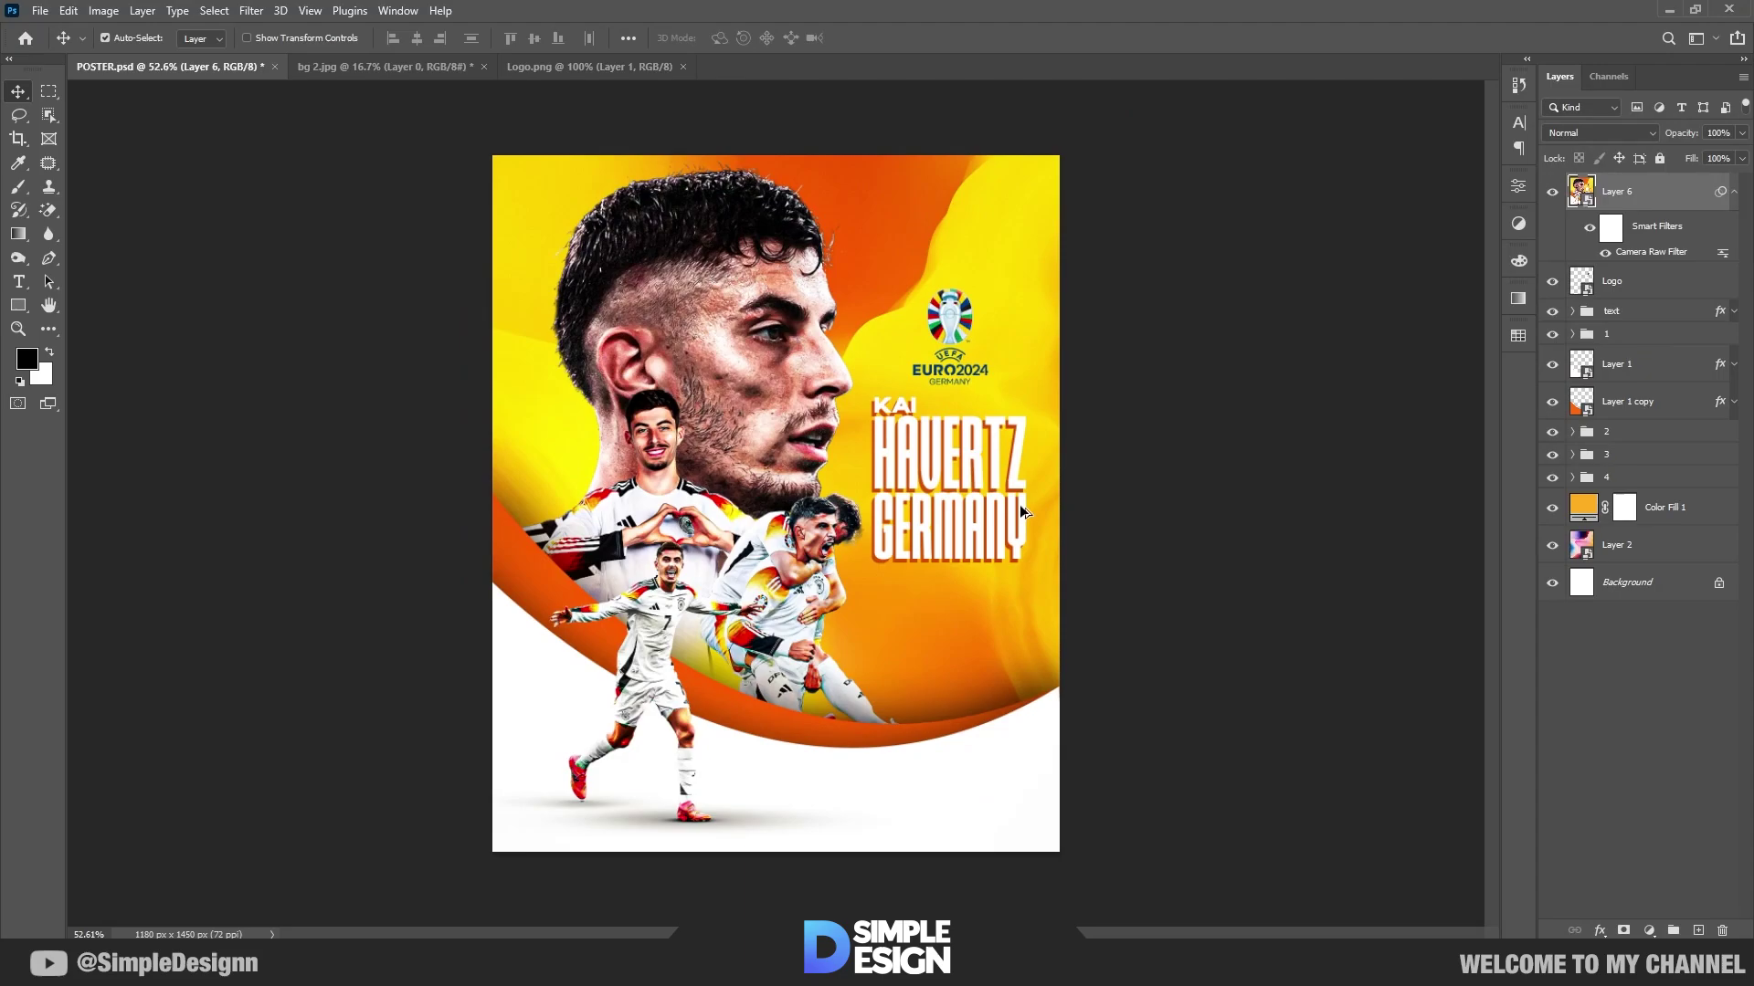
Step: Duplicate the graded poster layer and rasterize the copy
click(1734, 192)
key(ctrl+j)
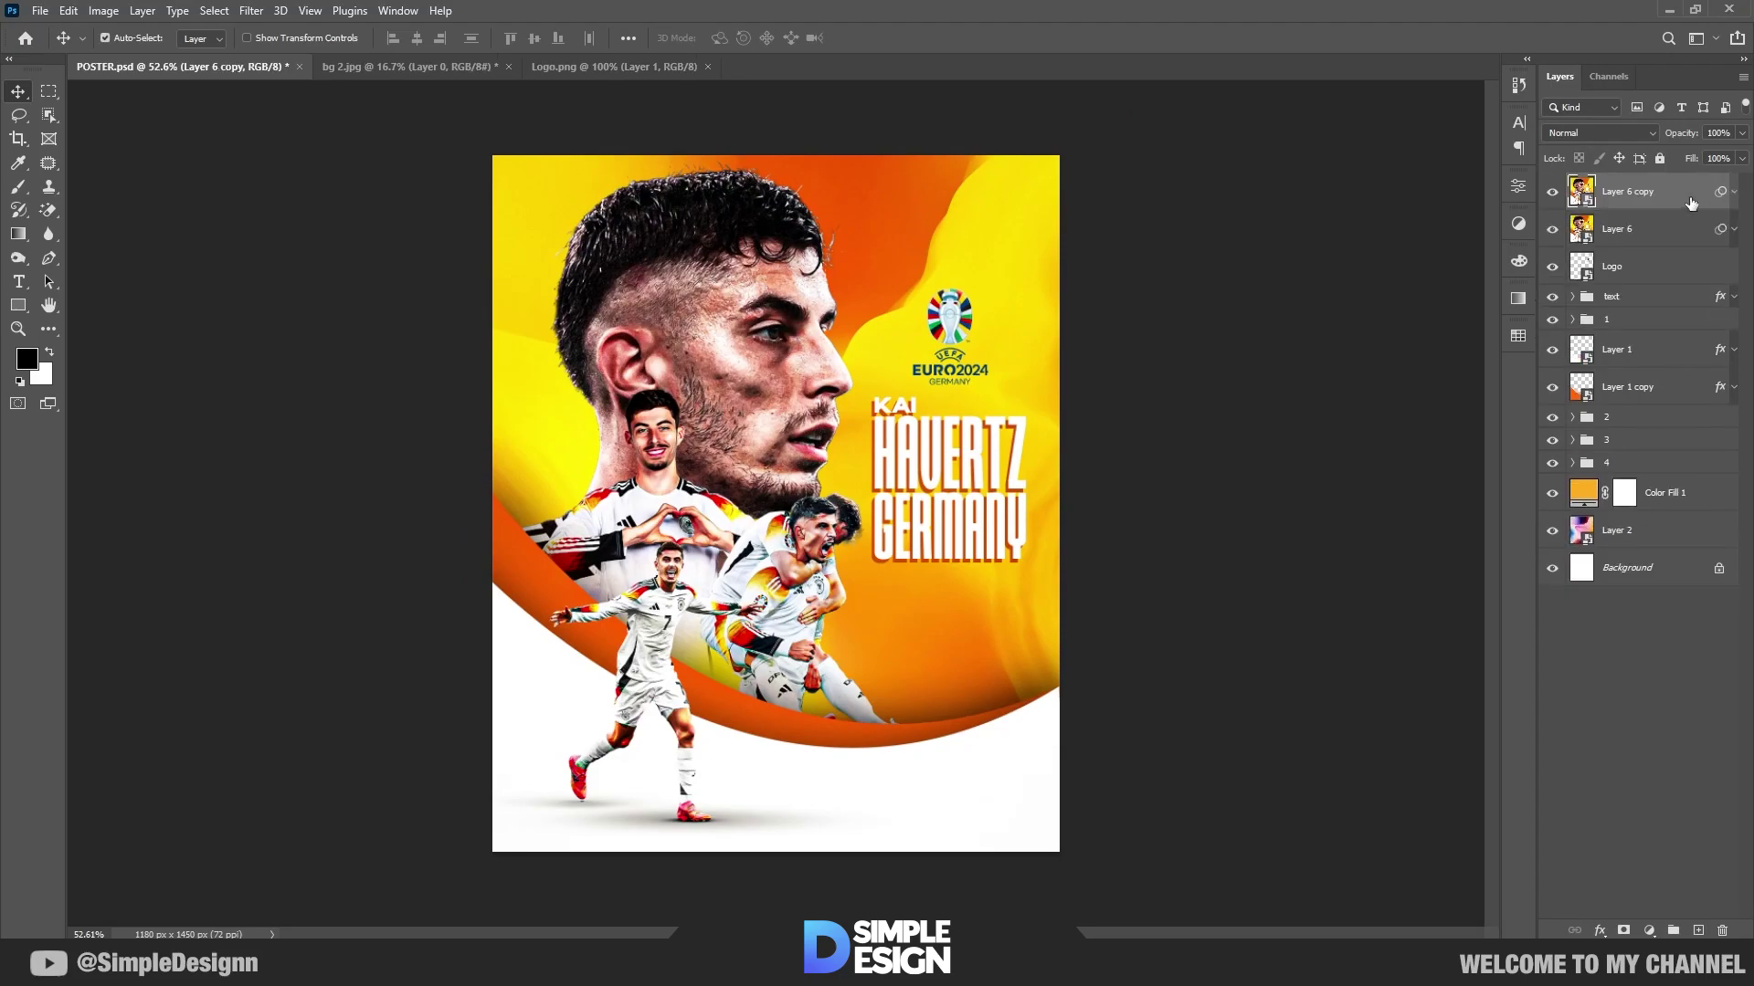
right_click(1650, 201)
click(1516, 337)
Step: Apply a Radial Blur with the Zoom method to the copied layer
click(251, 10)
mouse_move(261, 244)
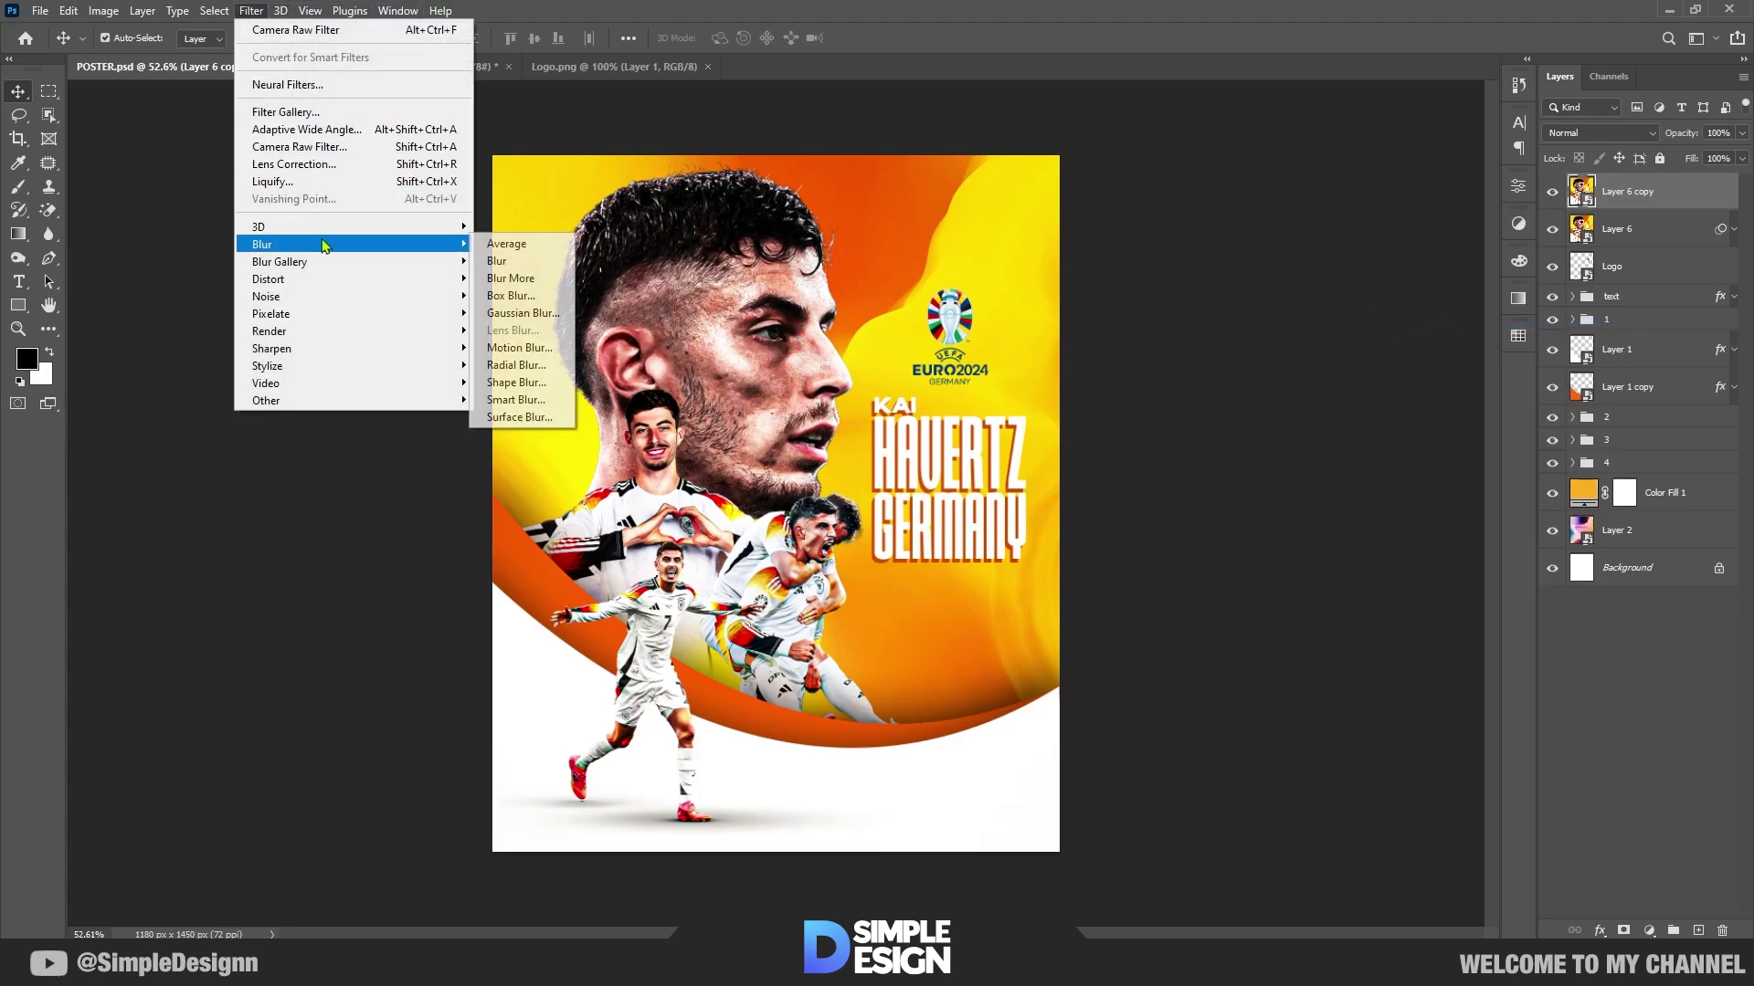
click(539, 365)
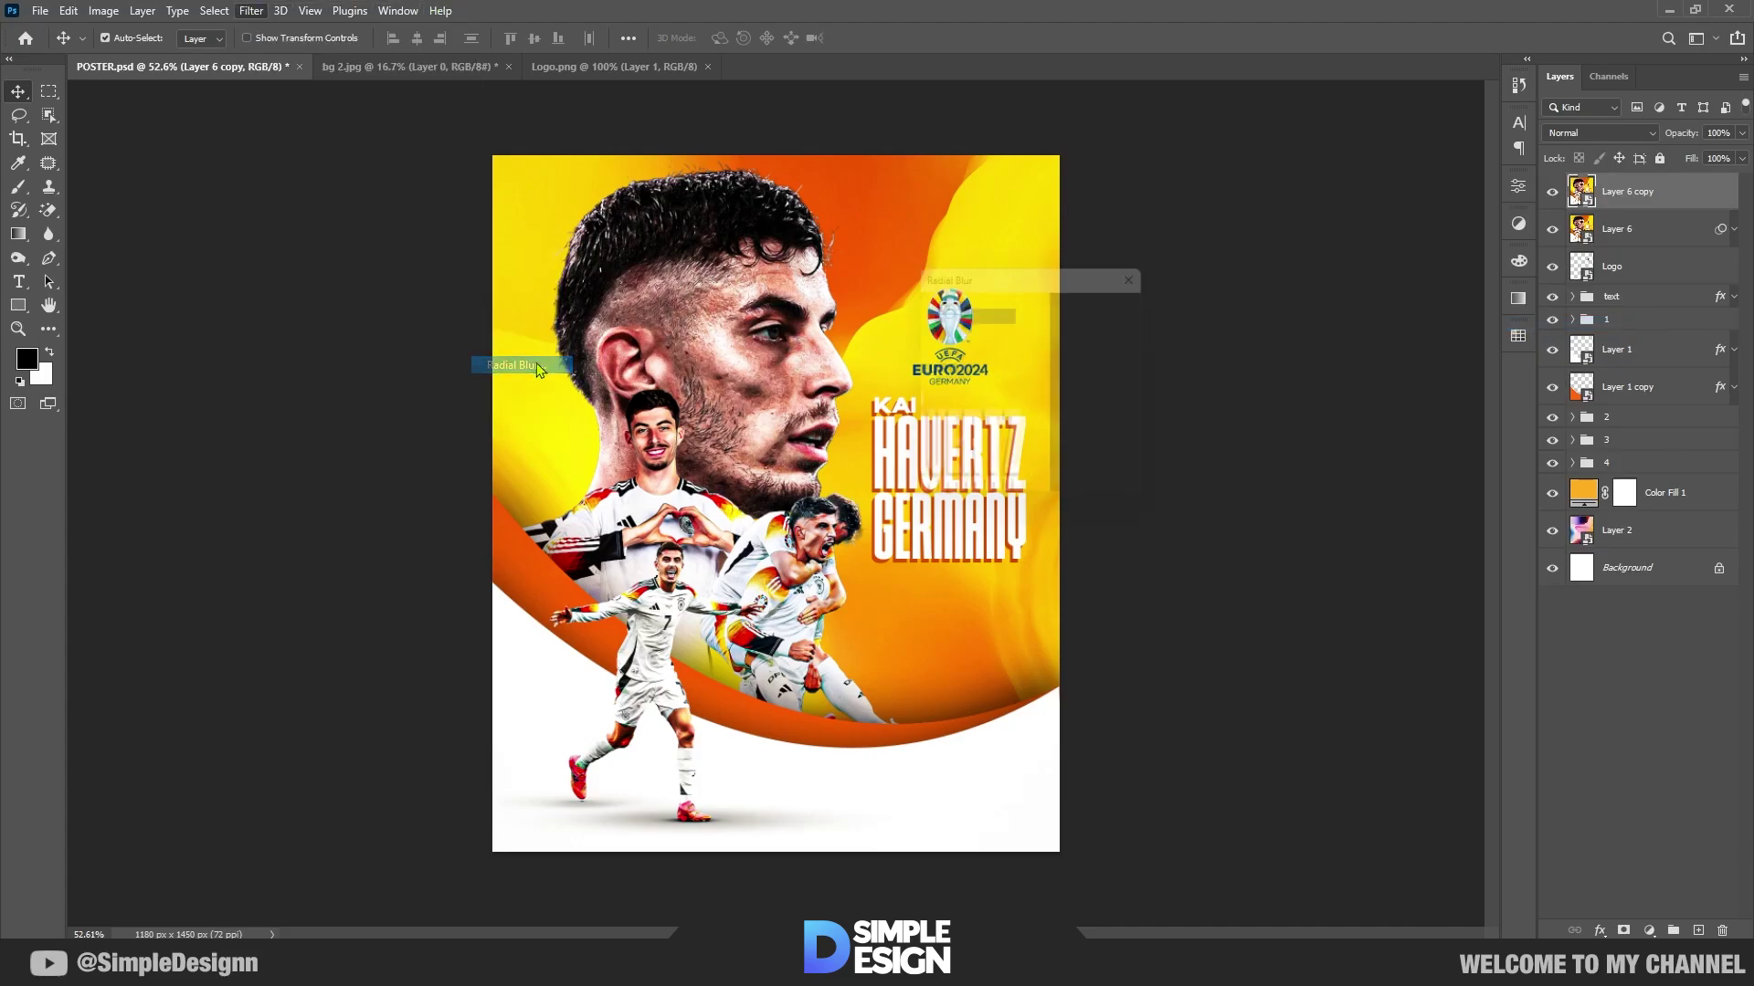
click(938, 401)
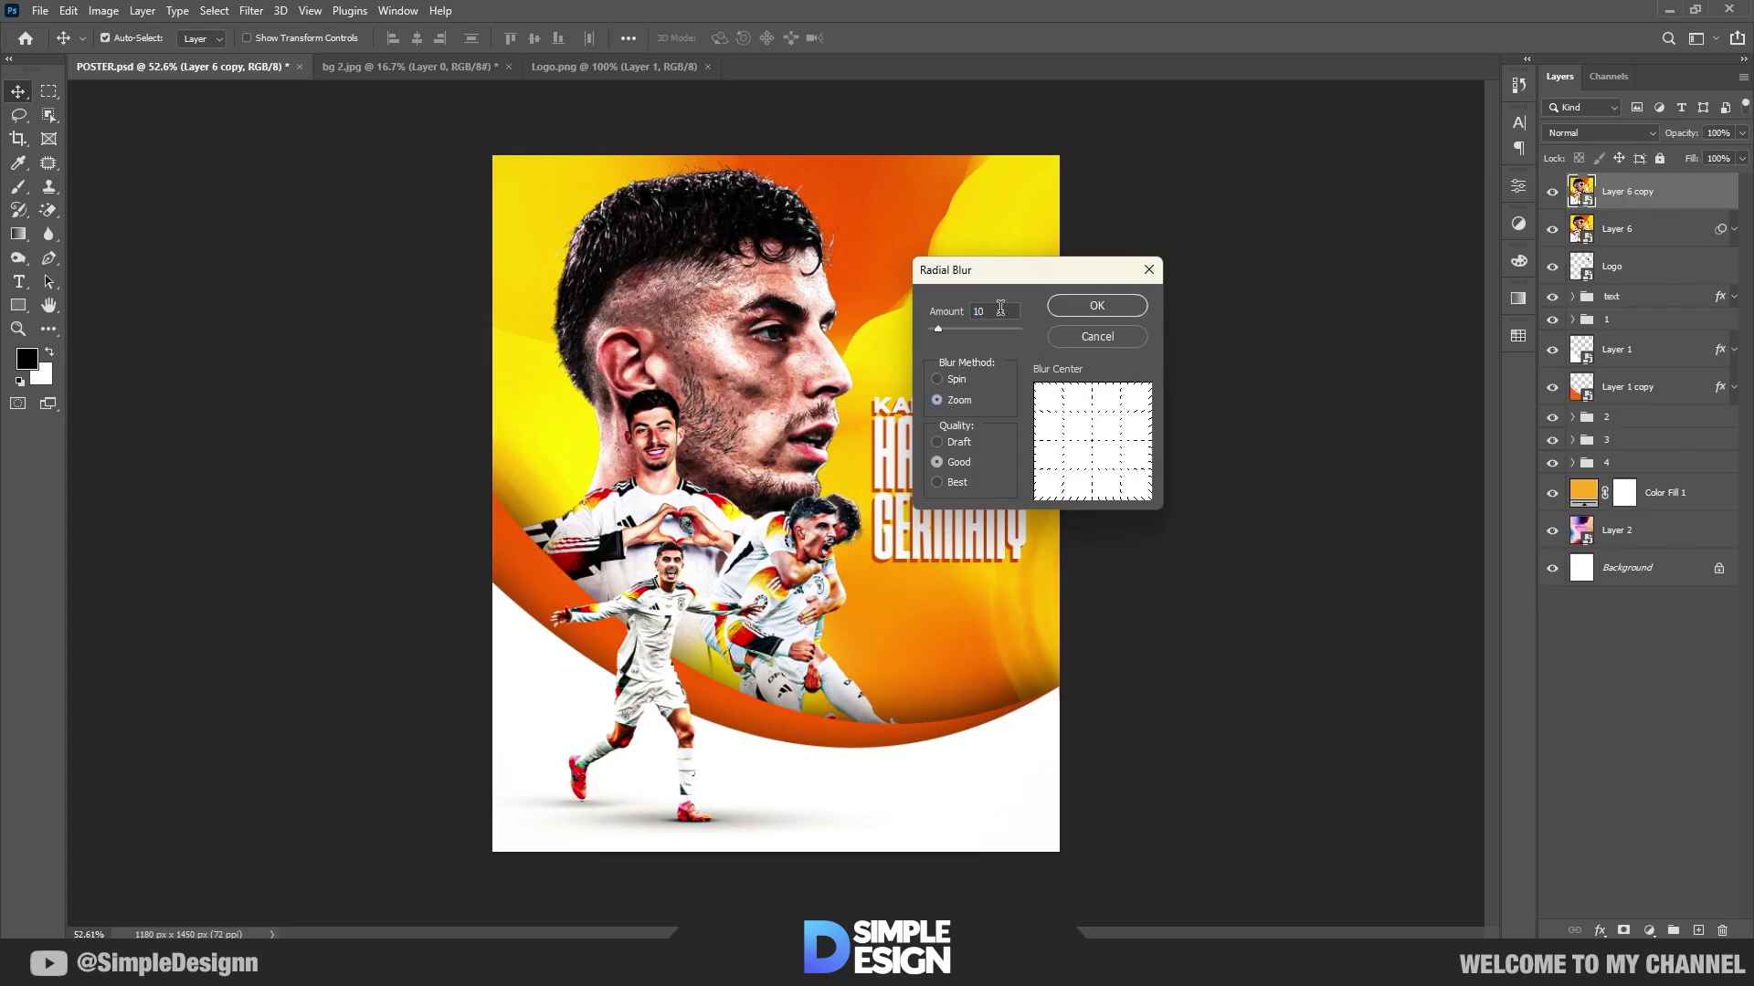
click(1089, 309)
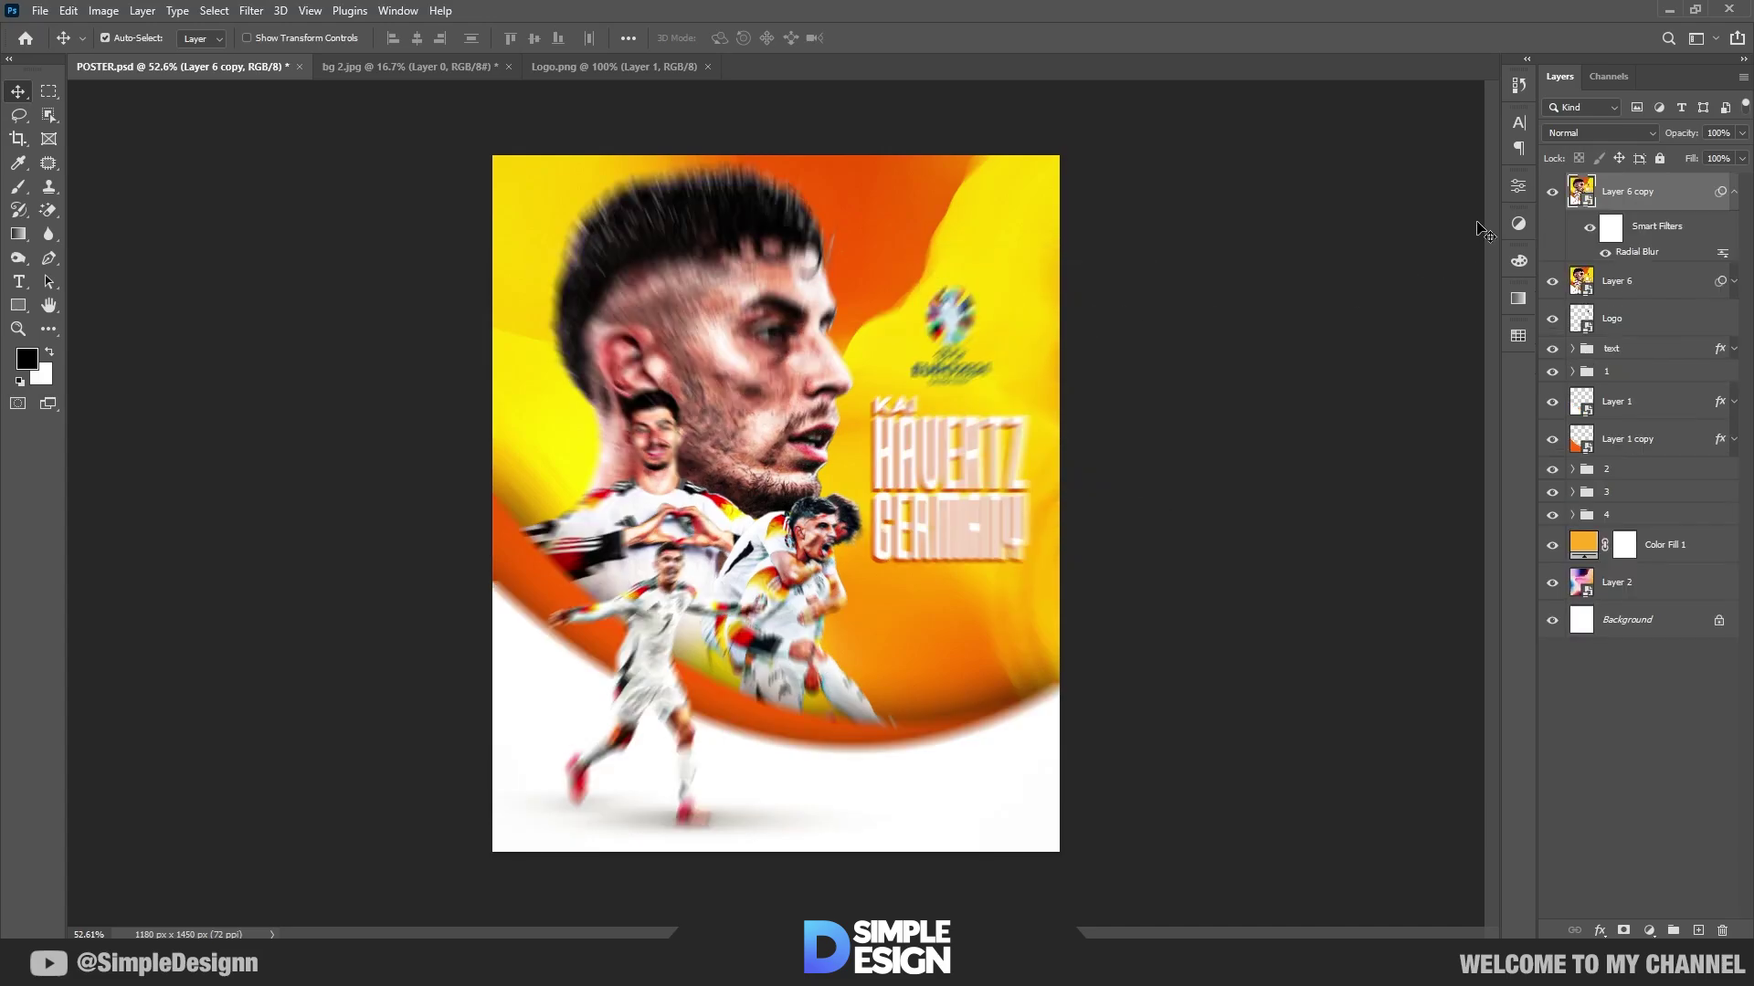
click(1611, 227)
Step: Invert the filter mask to hide the blur and pick a soft round white brush
key(x)
key(ctrl+i)
key(b)
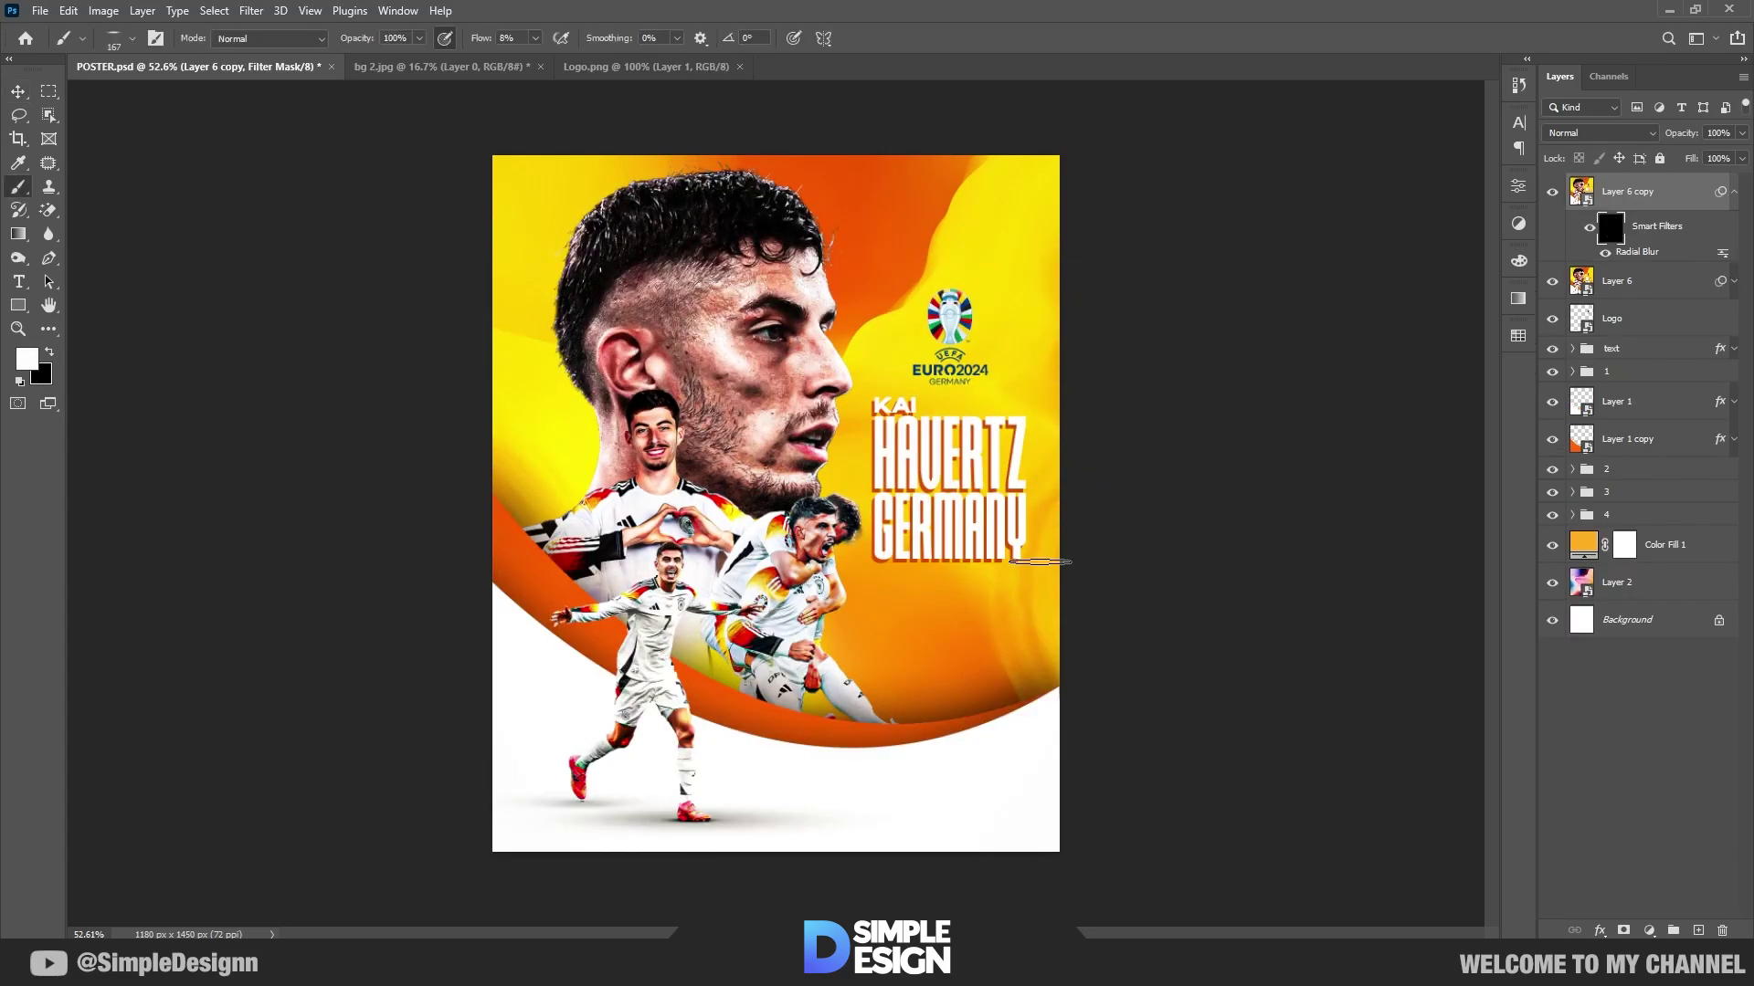
right_click(1040, 562)
click(1063, 611)
key(Return)
Step: Shrink the brush to a smaller size for fine mask painting
scroll(585, 146, up, 5)
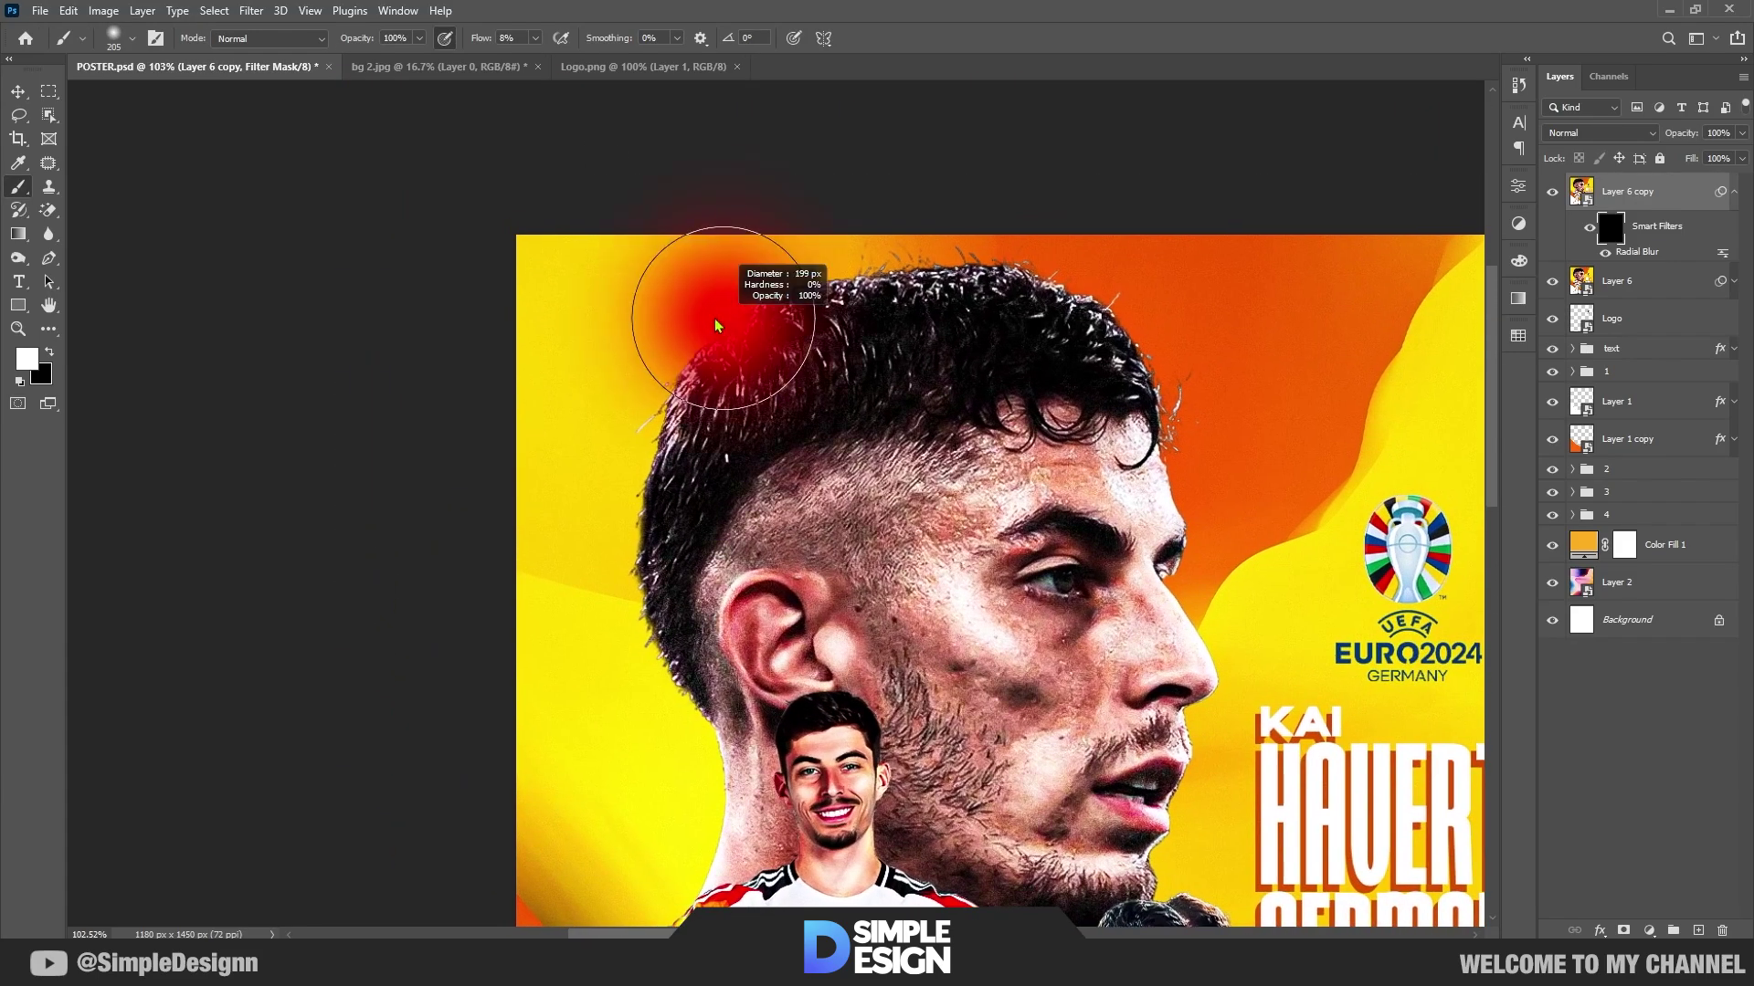
drag(715, 325, 676, 325)
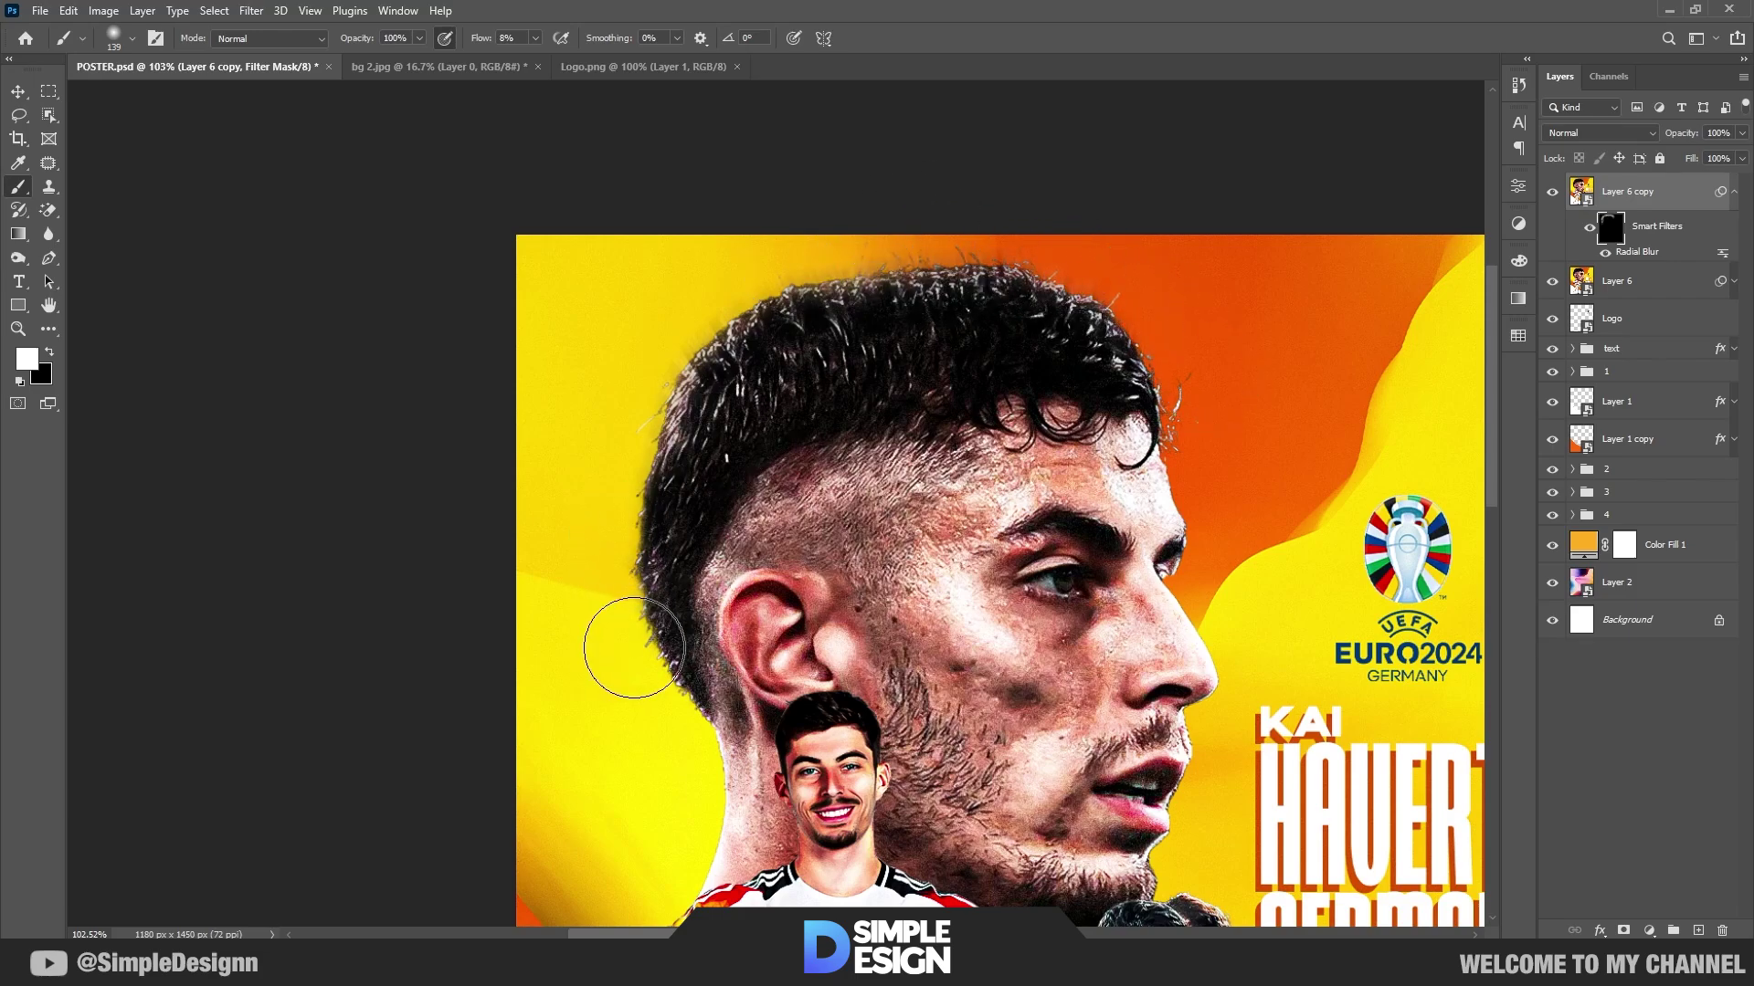
scroll(666, 713, up, 2)
scroll(803, 549, down, 3)
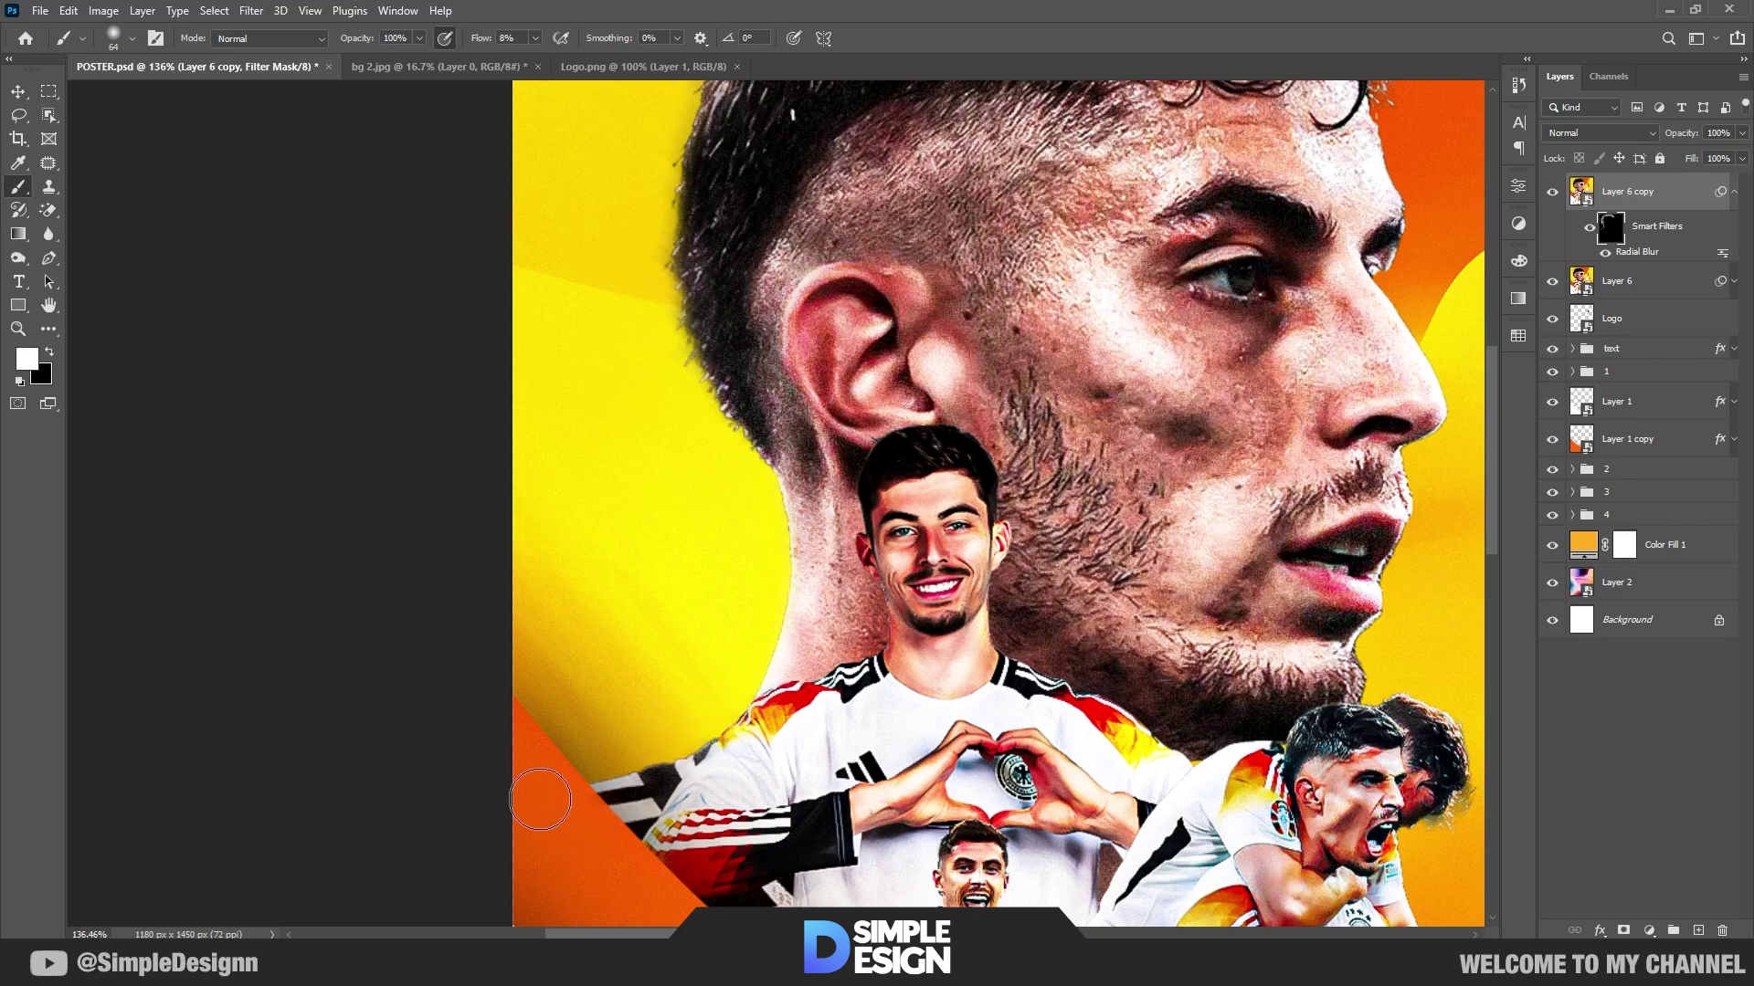
scroll(539, 800, down, 5)
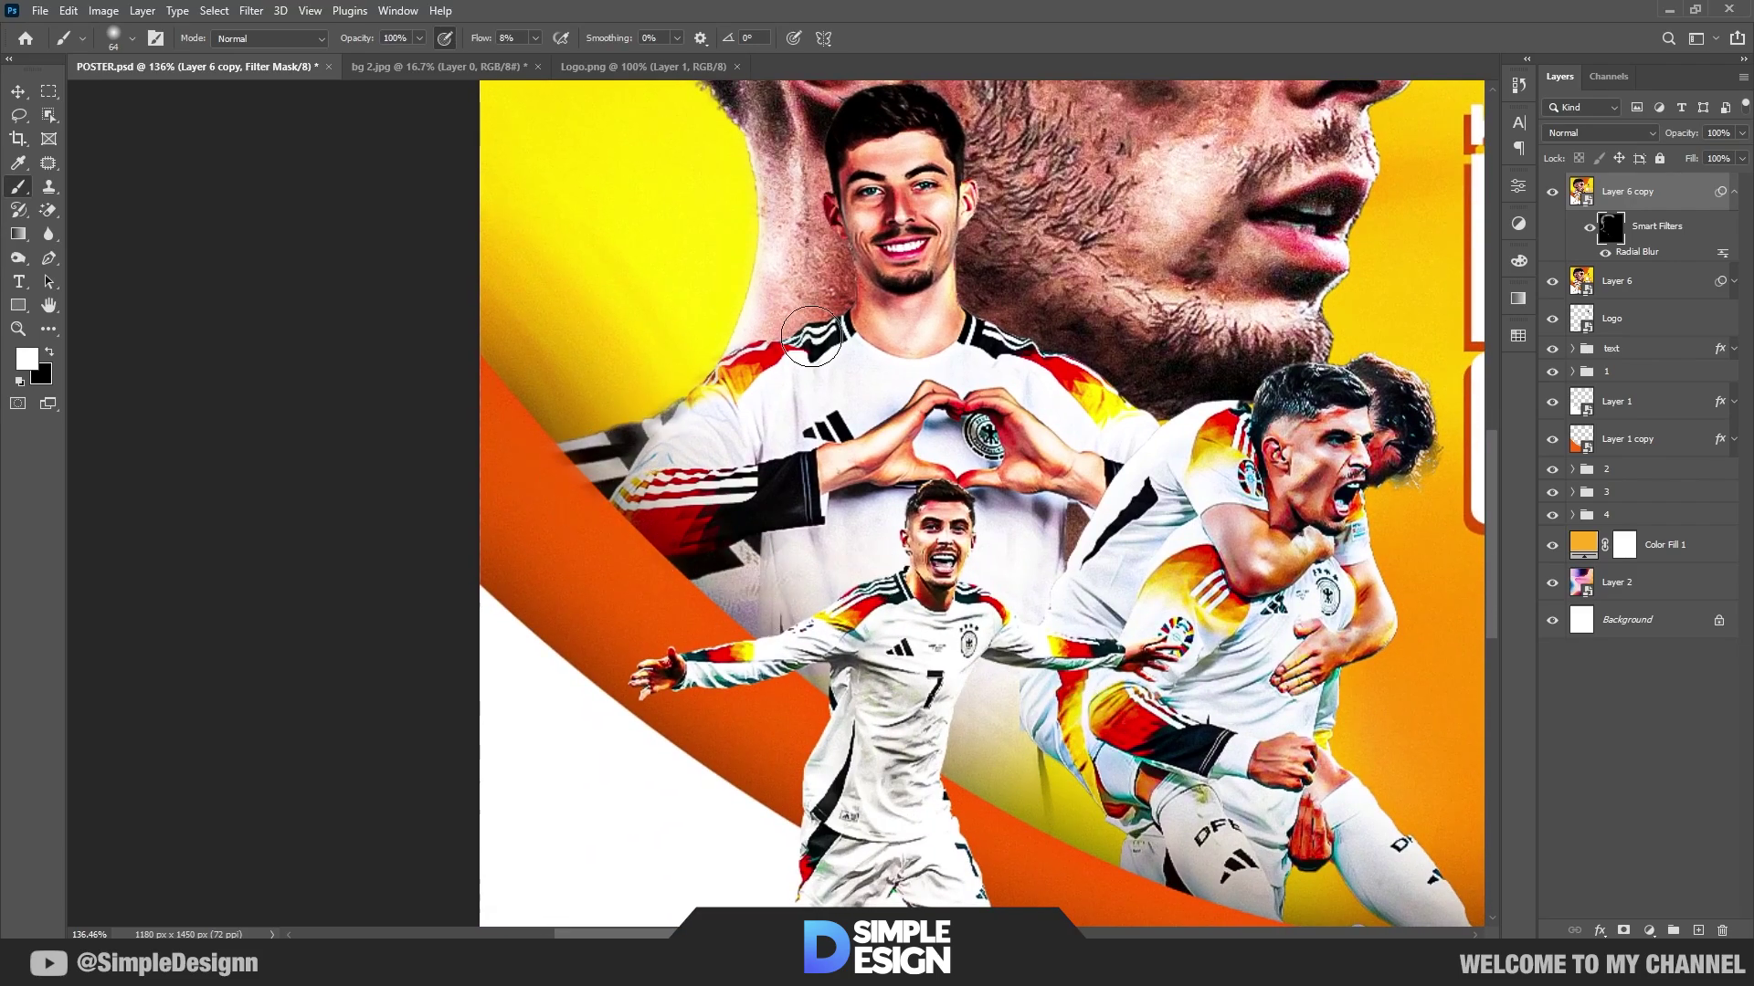
scroll(914, 274, up, 1)
scroll(980, 322, up, 2)
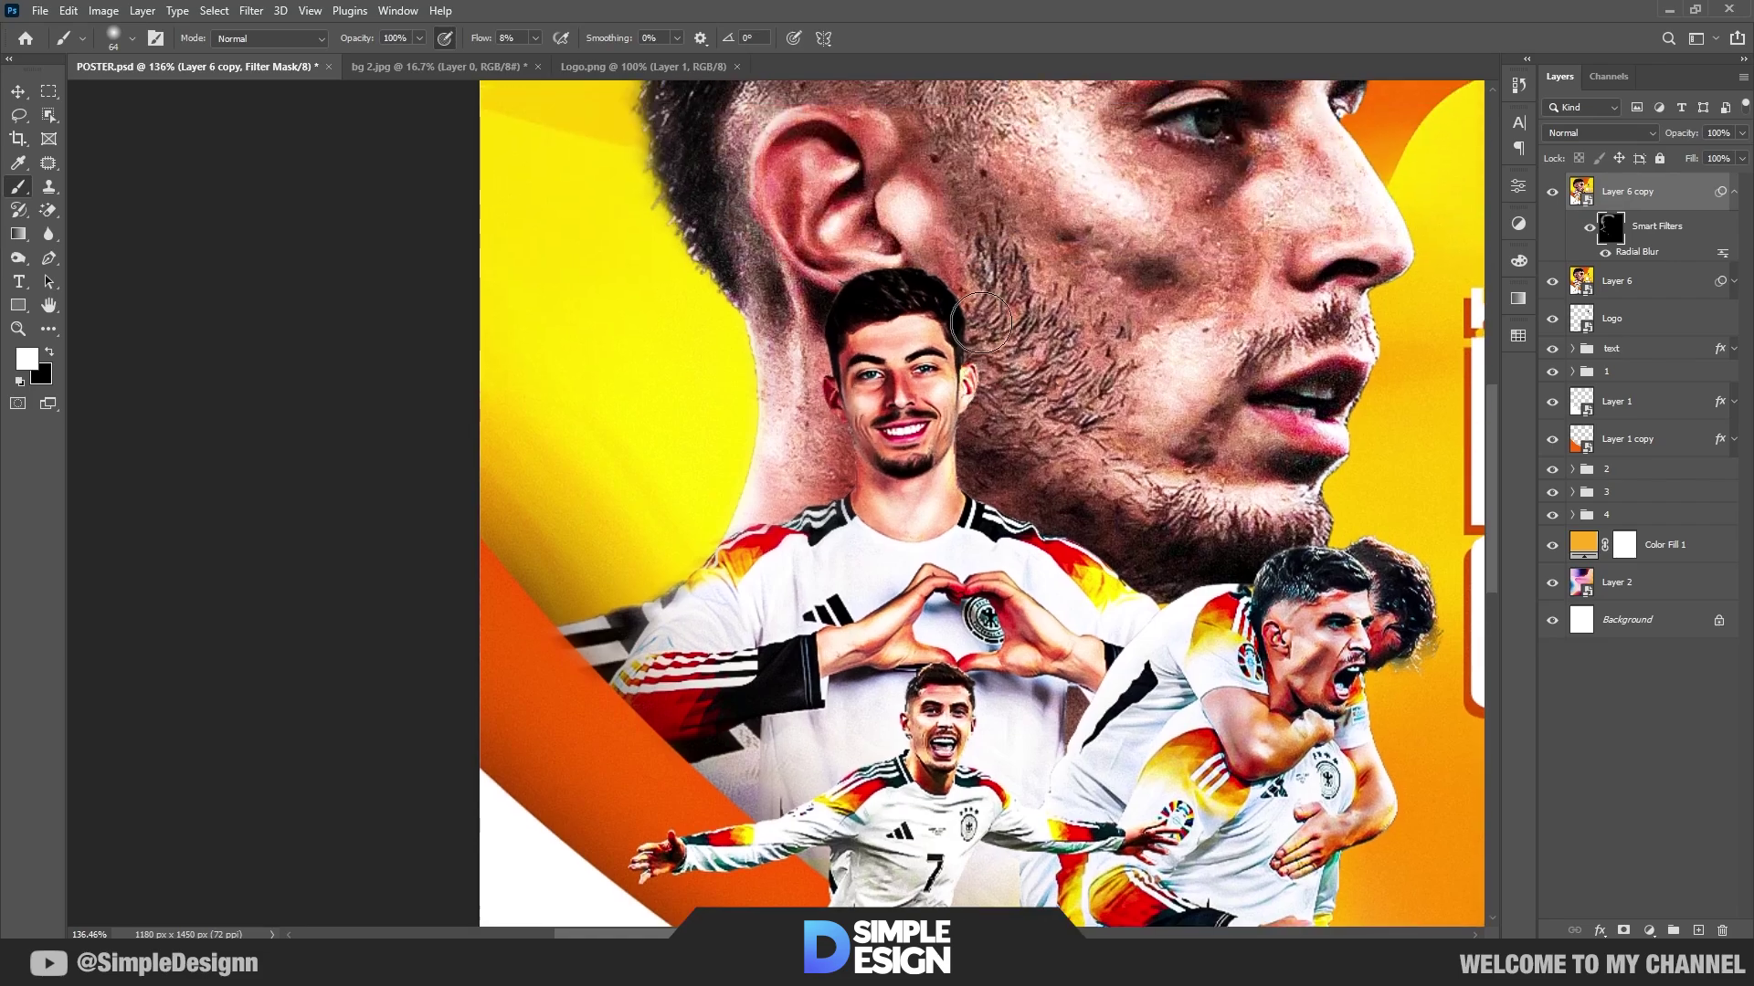
key(bracketleft)
scroll(1123, 658, down, 2)
scroll(1078, 639, up, 1)
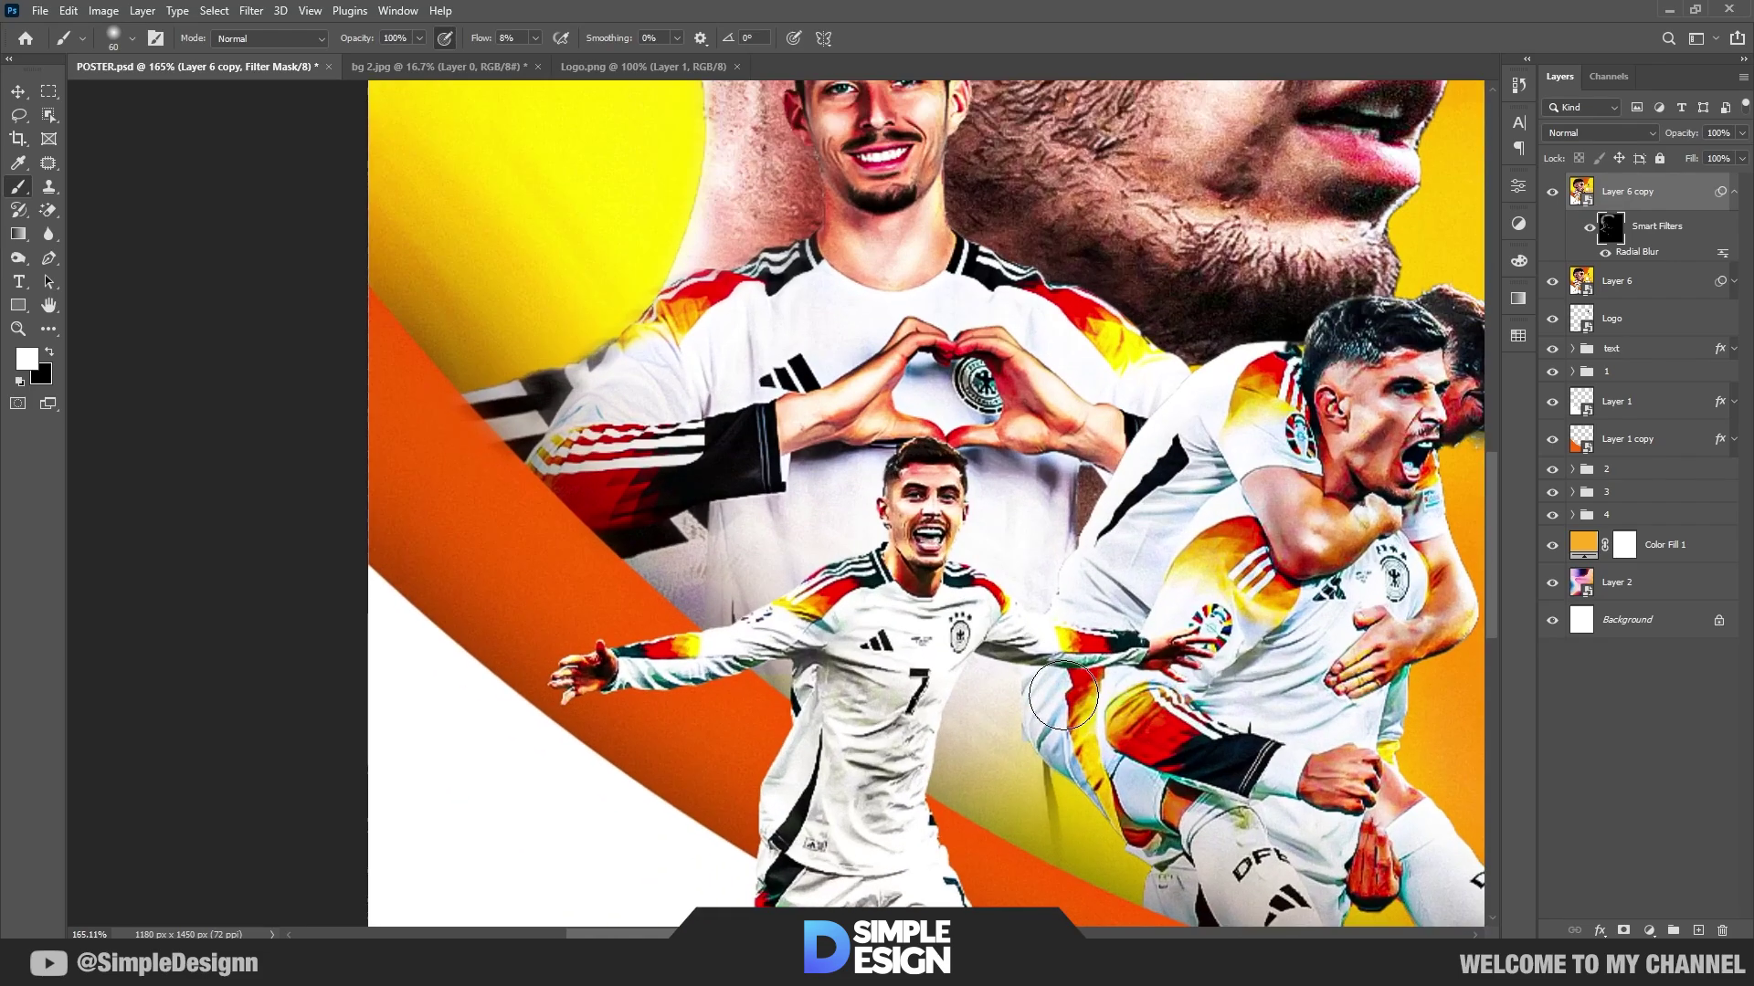
scroll(1063, 696, up, 1)
key(bracketleft)
key(bracketleft)
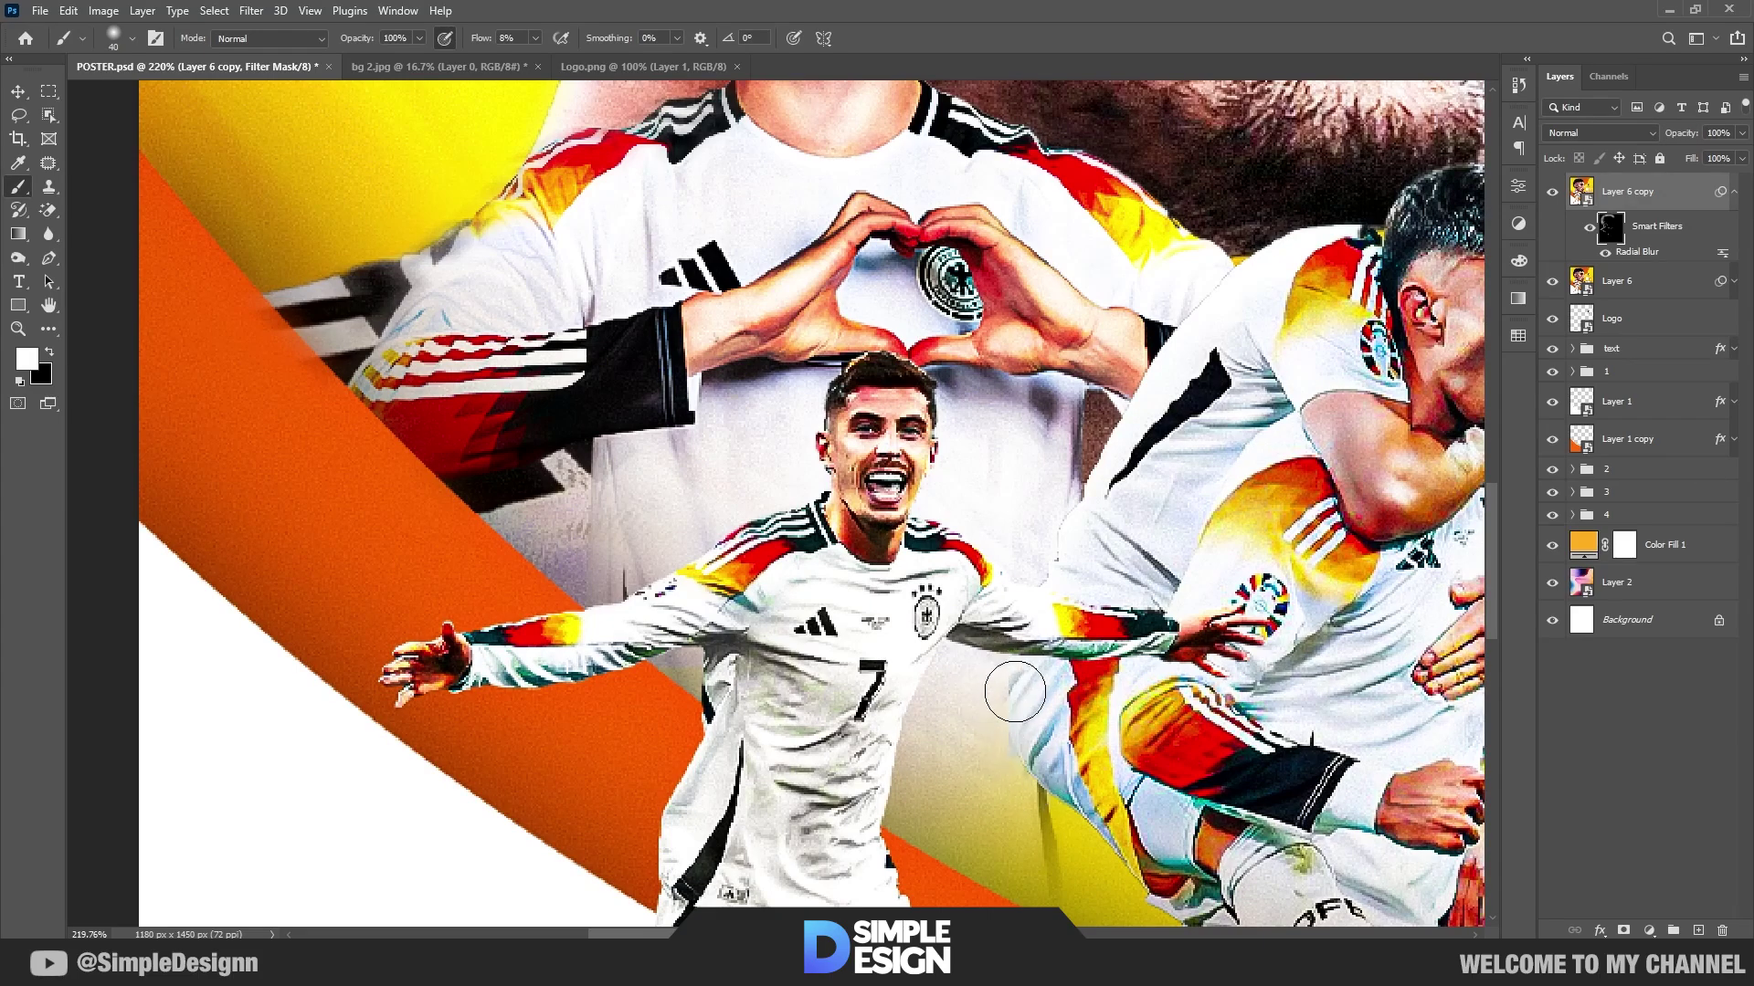
scroll(1014, 694, down, 1)
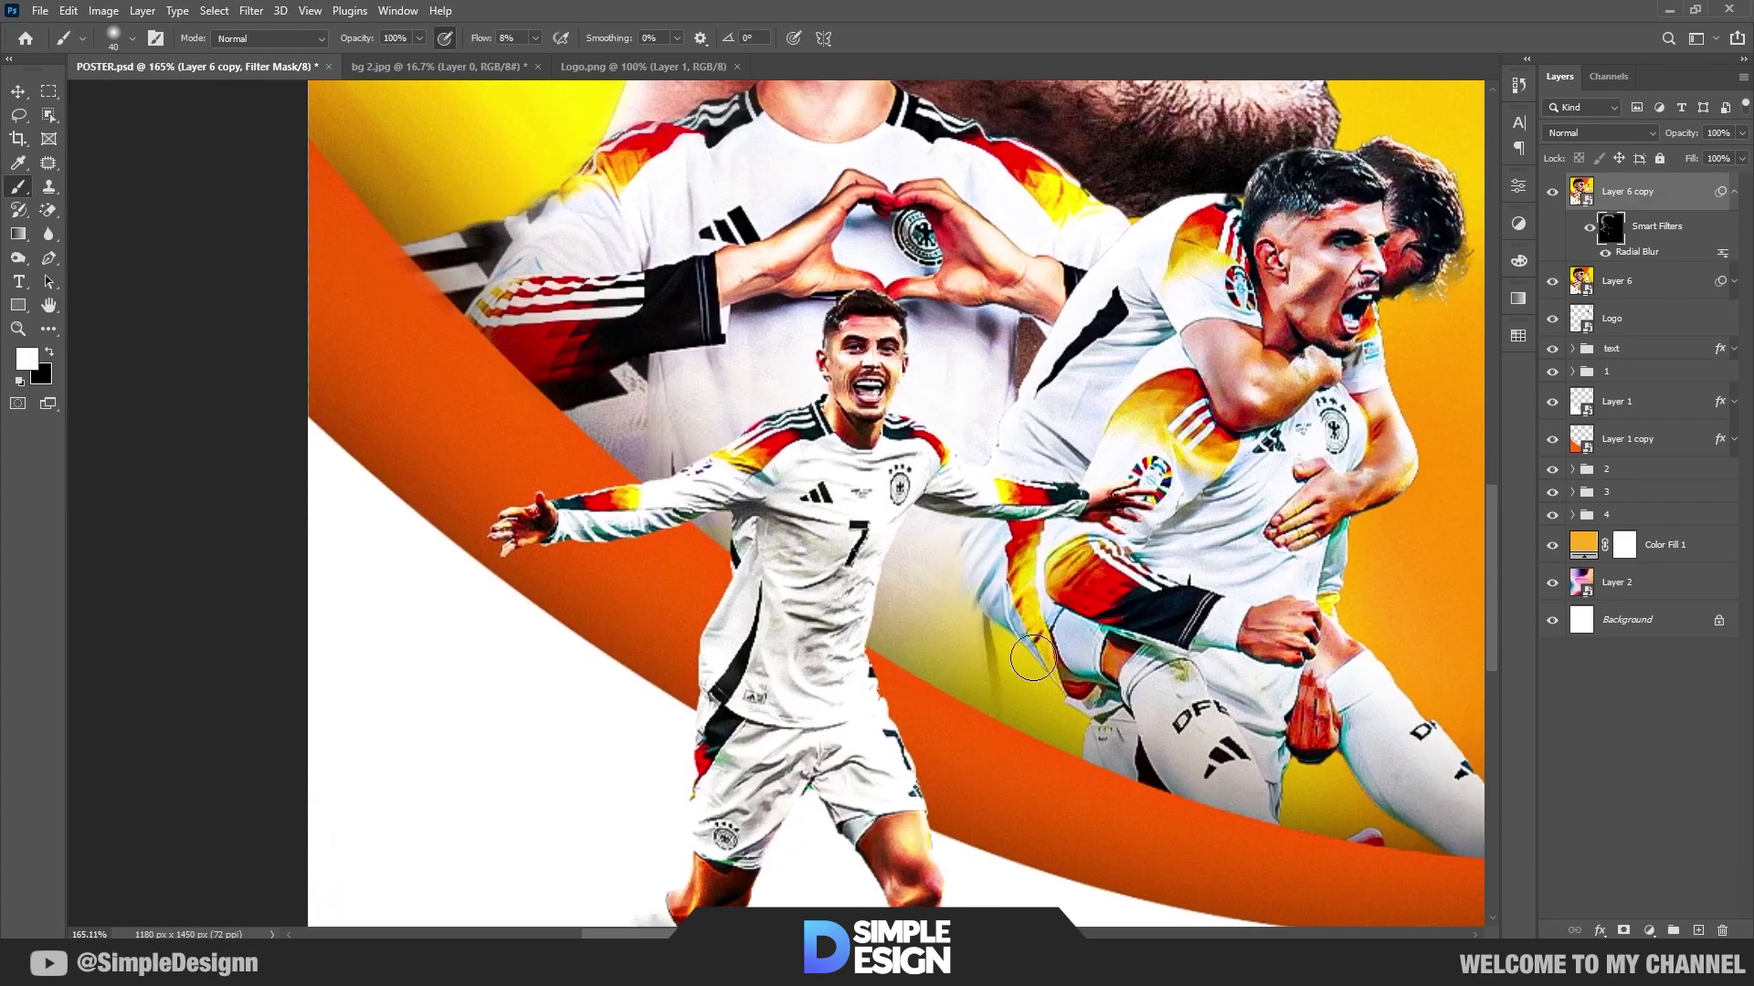
Step: Paint the zoom blur back between the players, along their edges and around the right boot
mouse_move(1033, 658)
mouse_down()
mouse_move(913, 650)
mouse_move(883, 626)
mouse_up()
drag(870, 669, 917, 737)
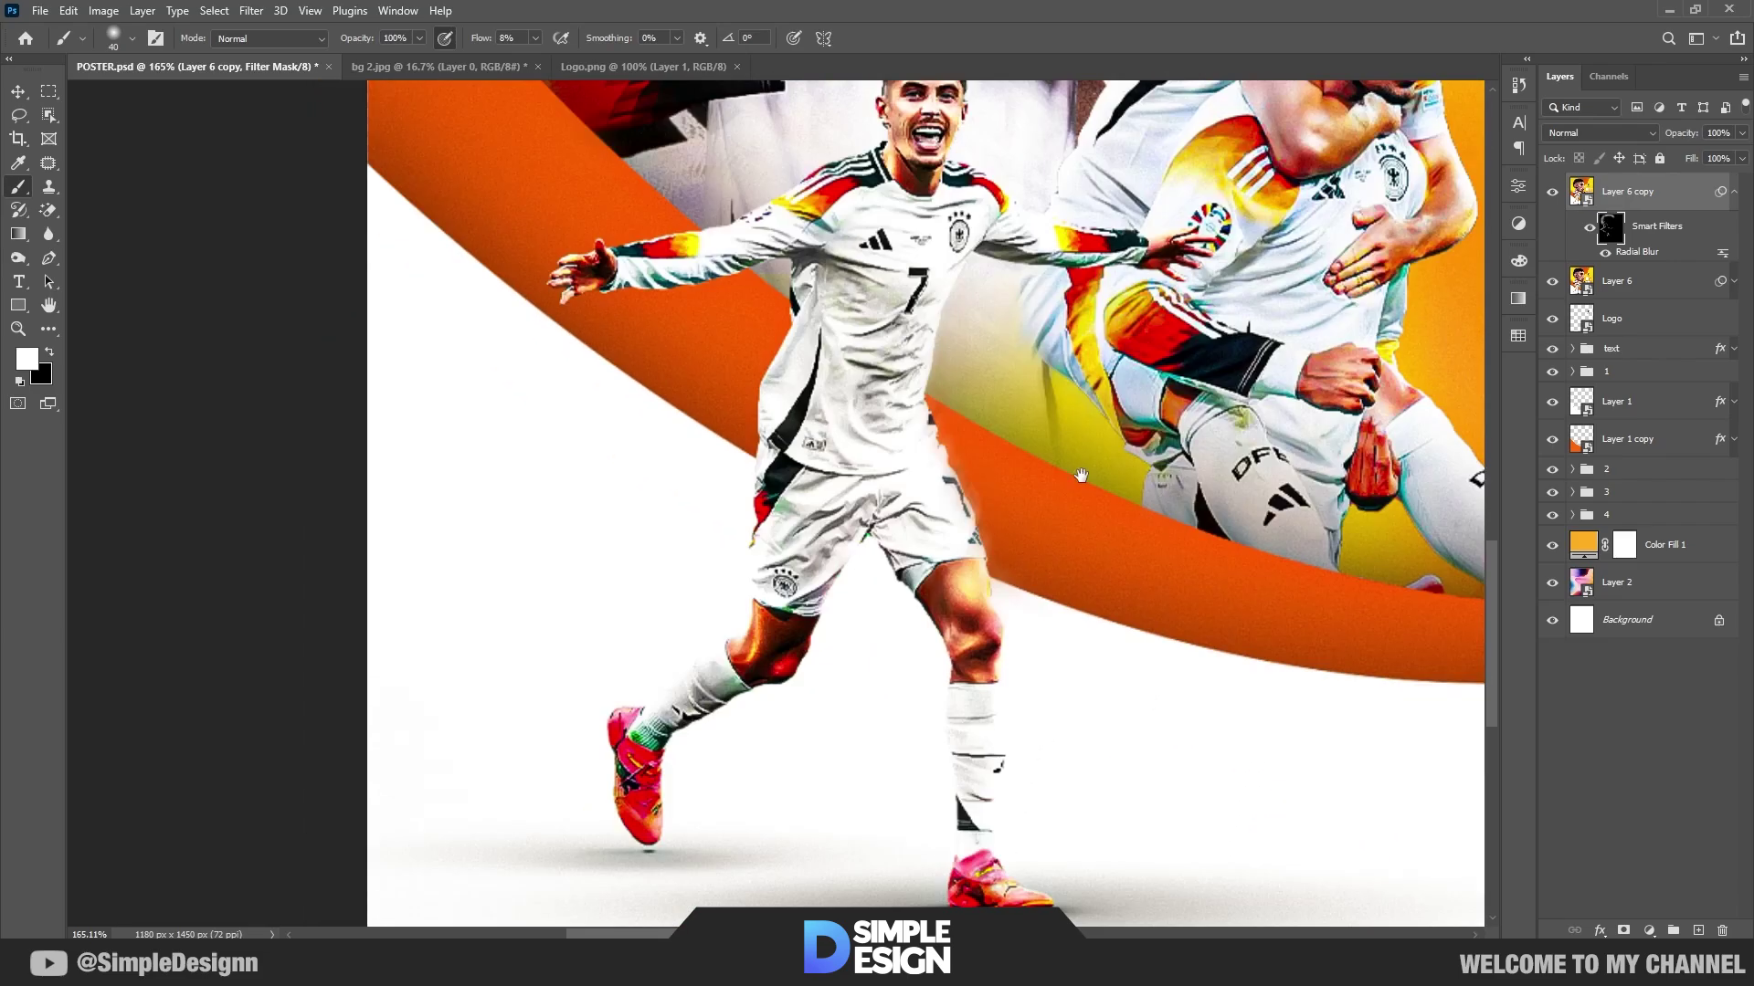
drag(934, 856, 859, 585)
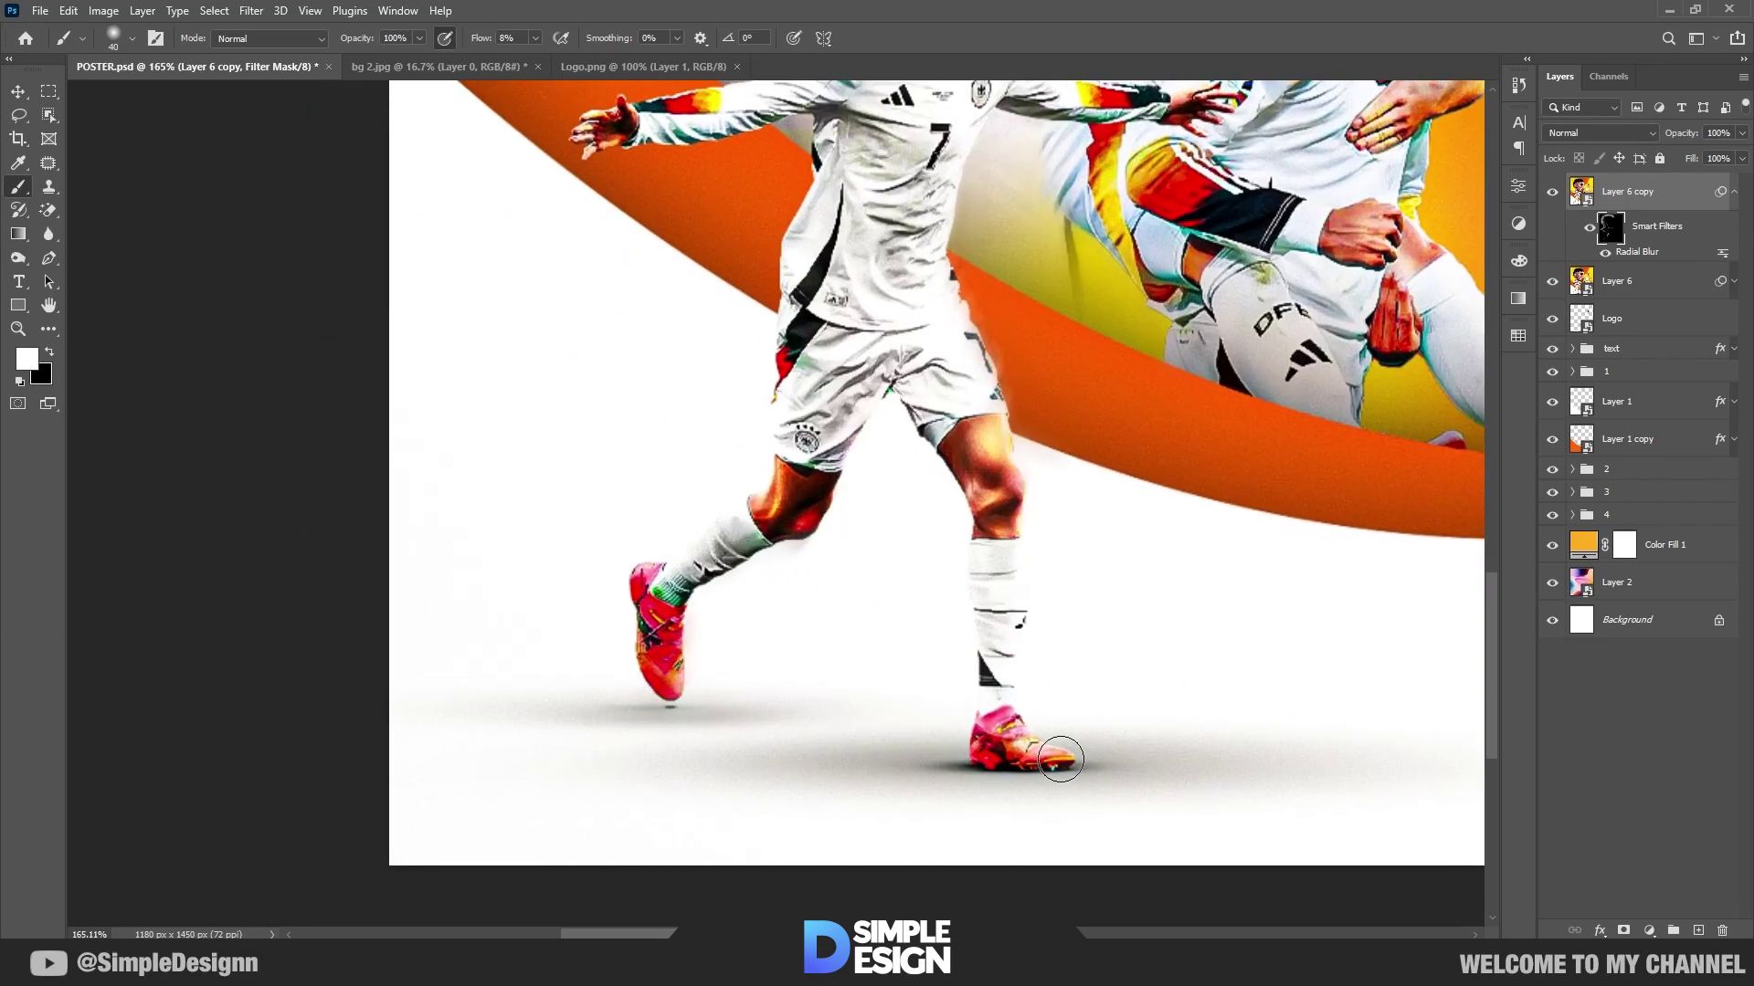
drag(1058, 745, 1052, 769)
scroll(795, 783, down, 3)
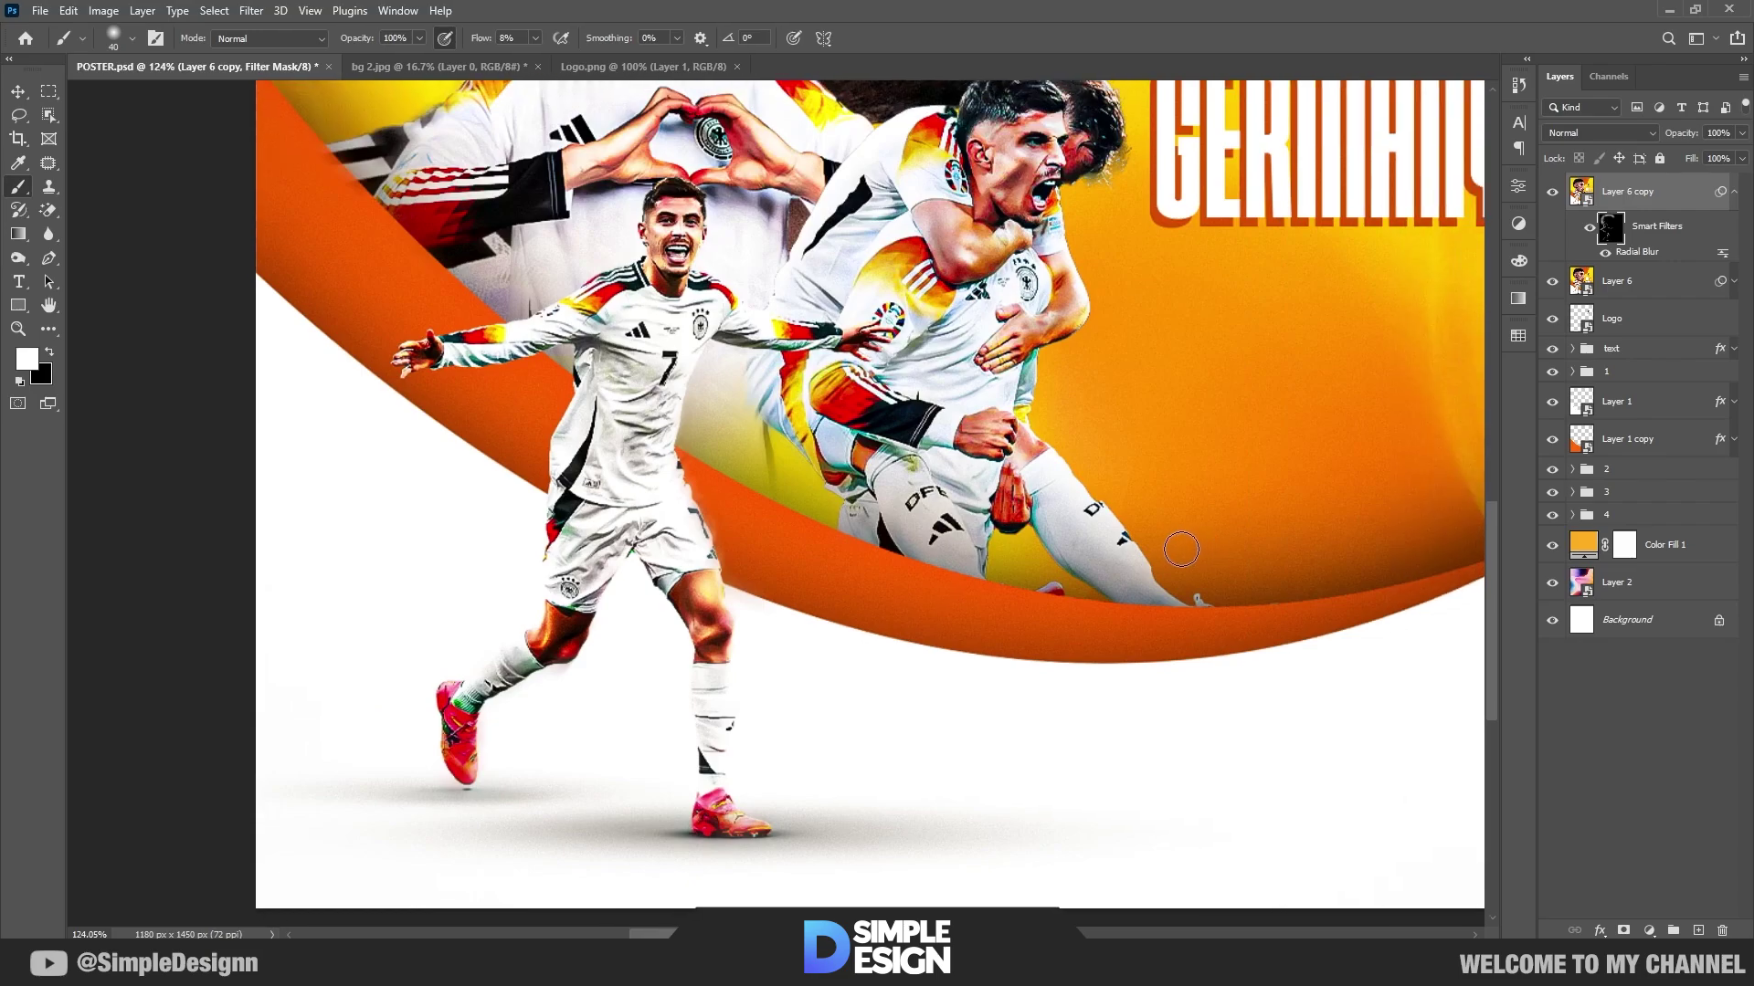
drag(1152, 500, 1078, 615)
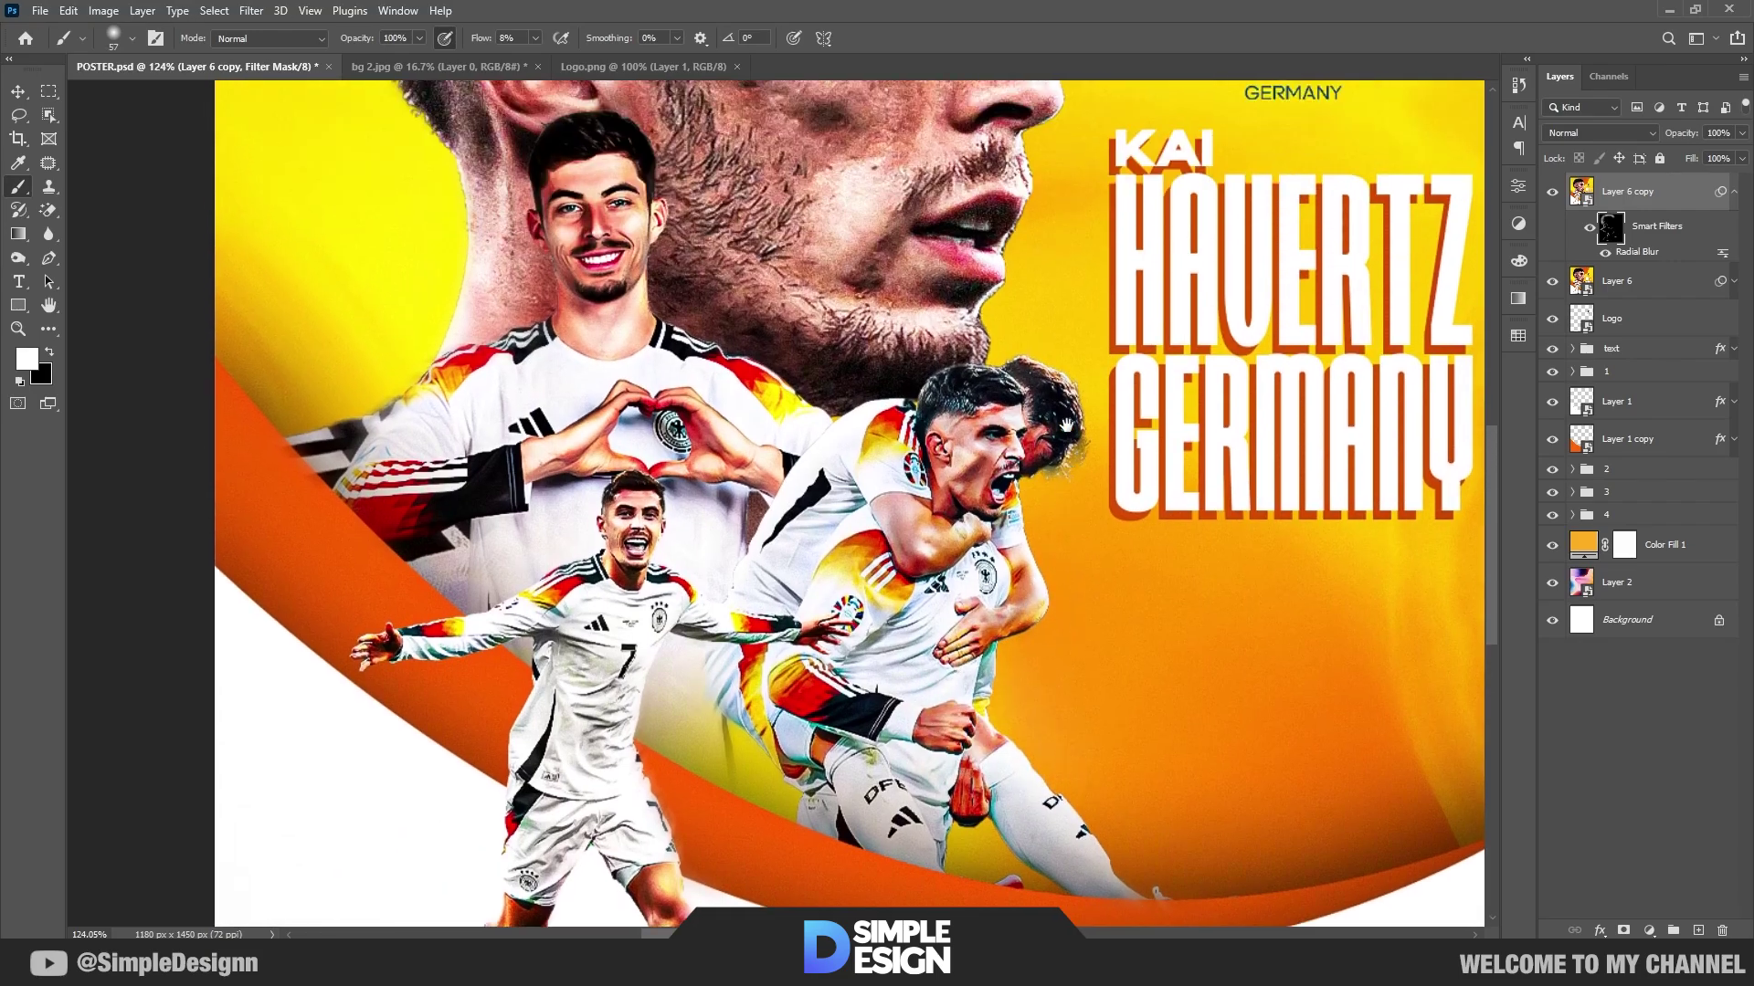
scroll(900, 429, up, 3)
scroll(1013, 552, up, 5)
drag(1013, 552, 1003, 551)
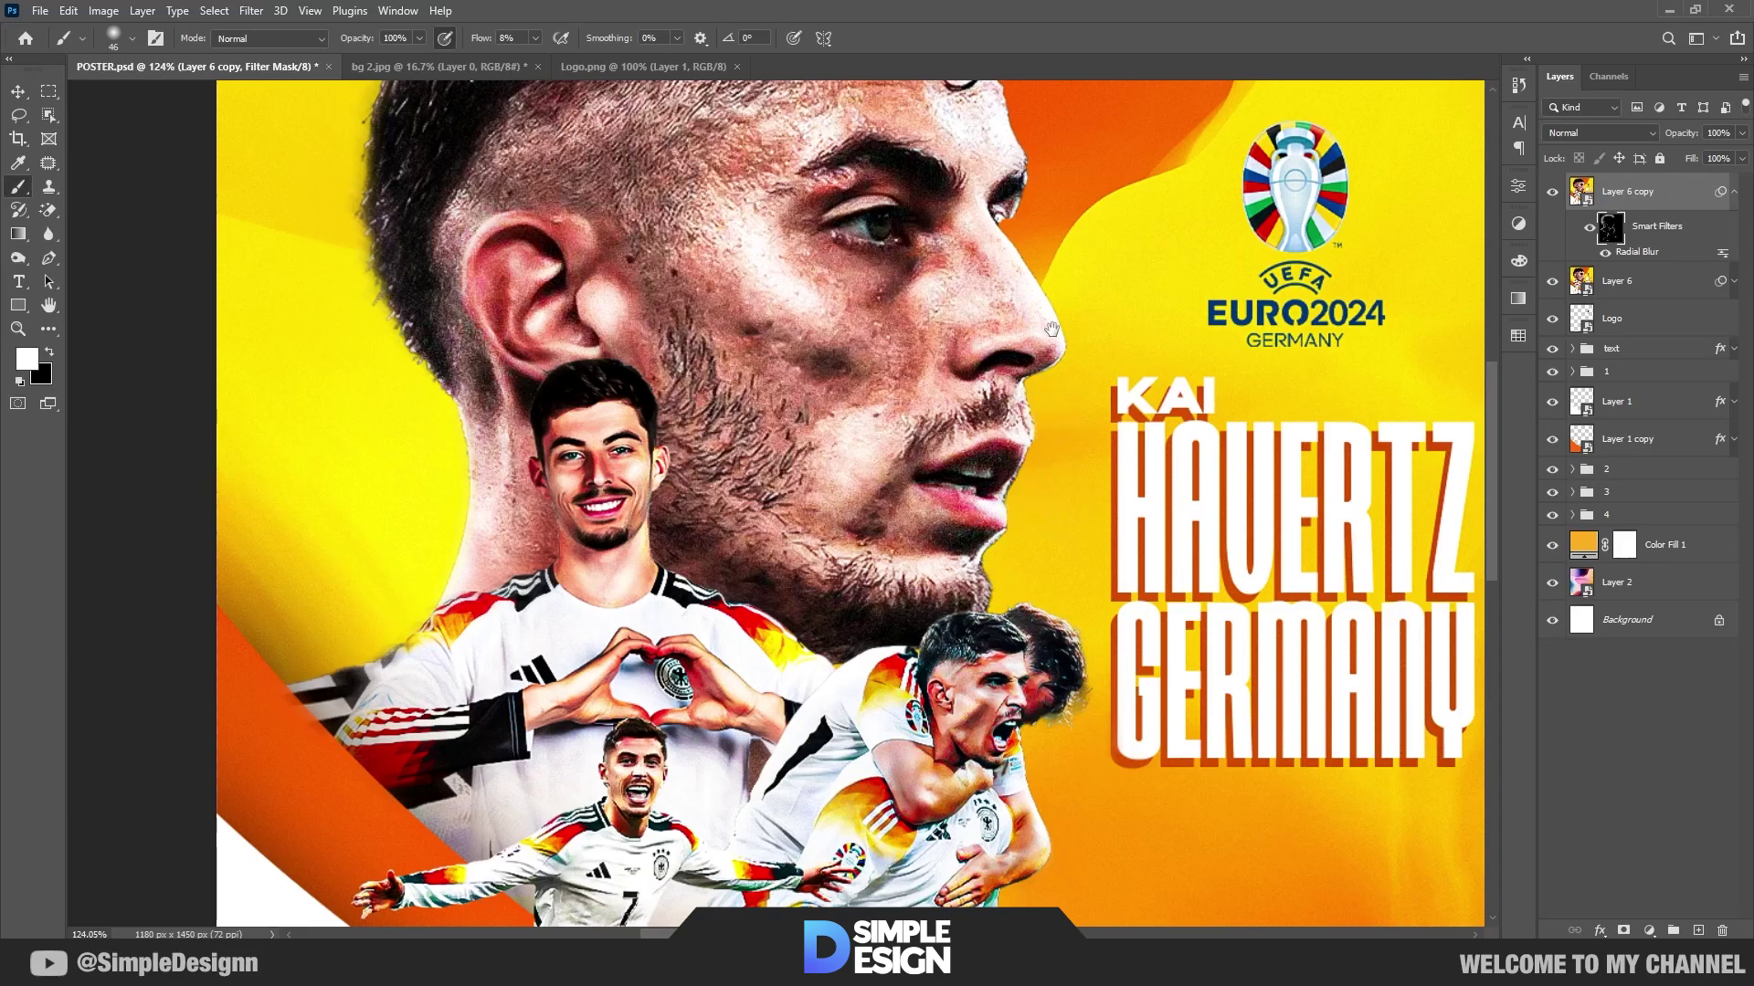
scroll(1051, 329, up, 3)
scroll(1095, 491, up, 3)
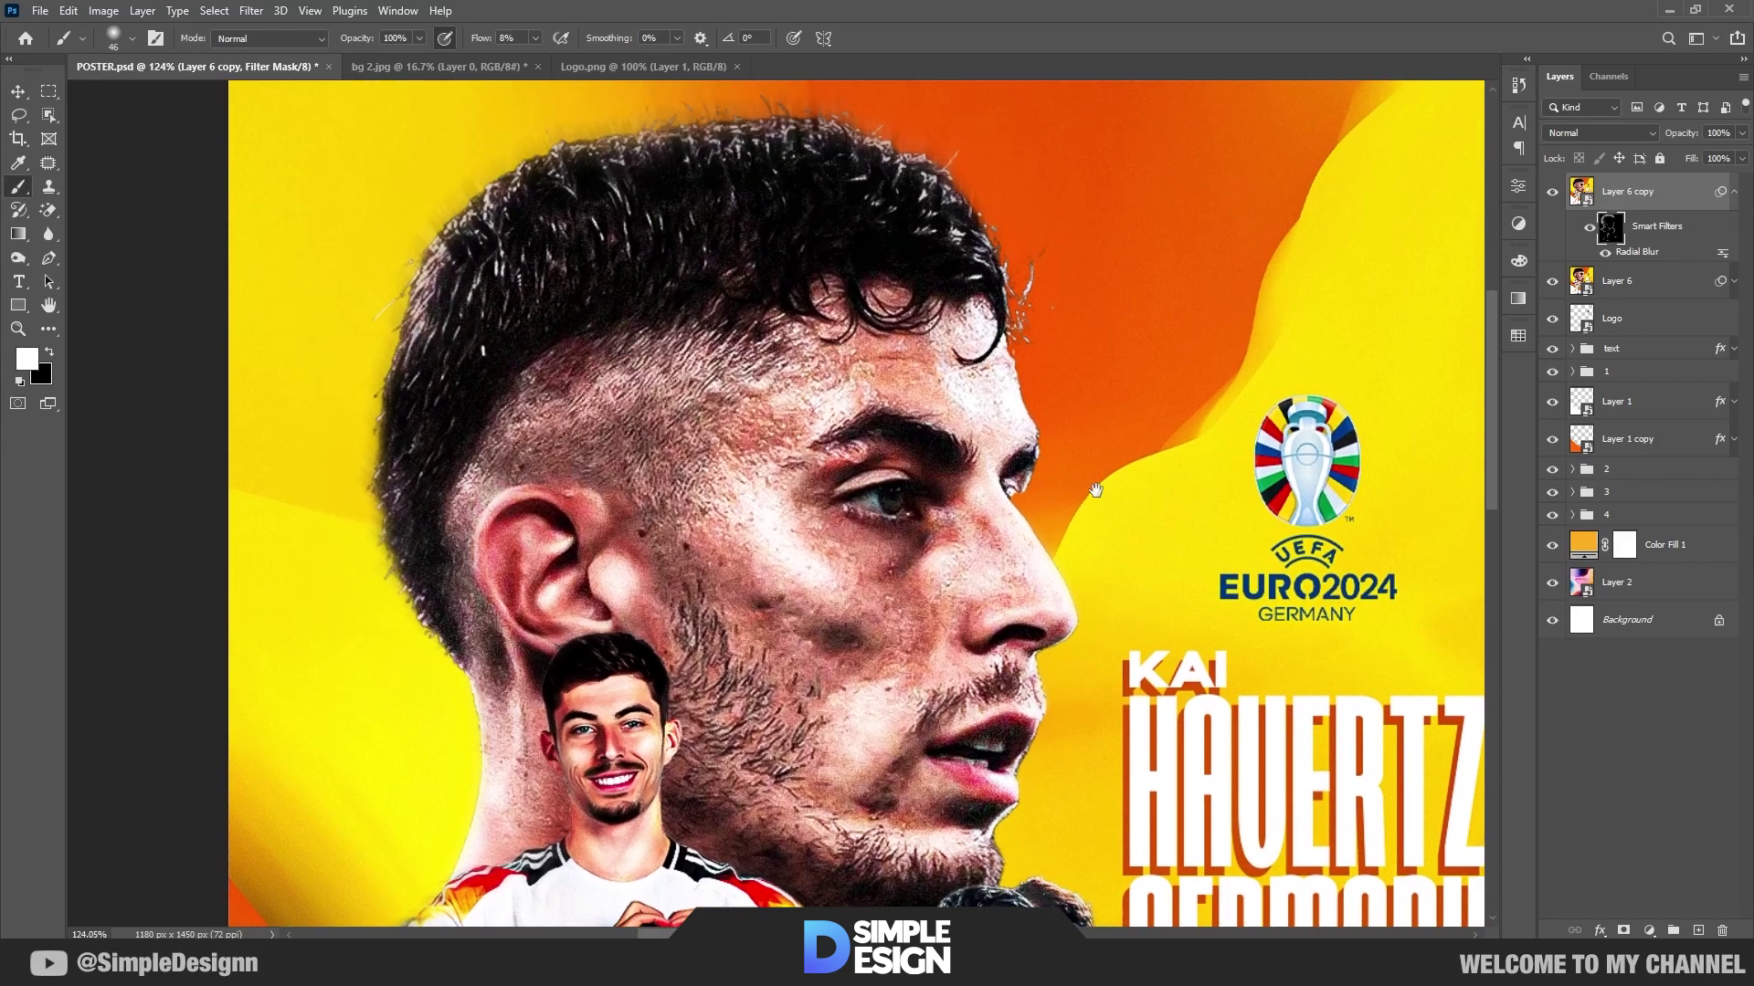
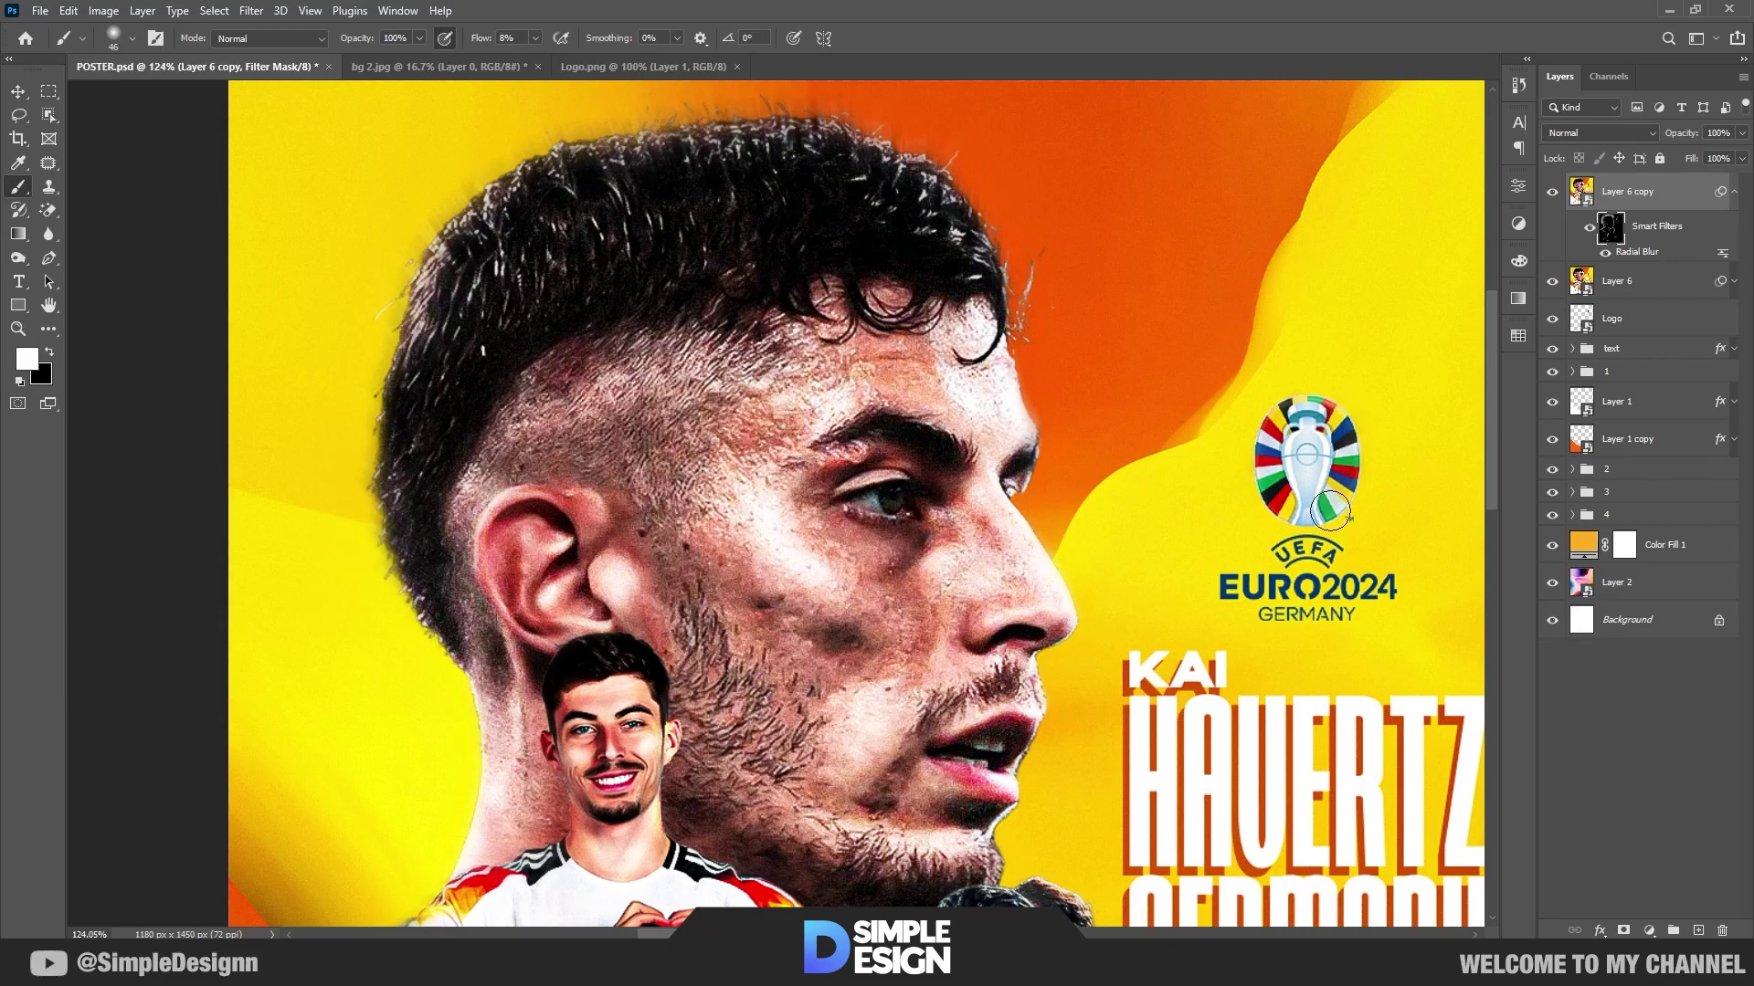
drag(1293, 658, 999, 297)
key(bracketright)
key(bracketright)
key(bracketright)
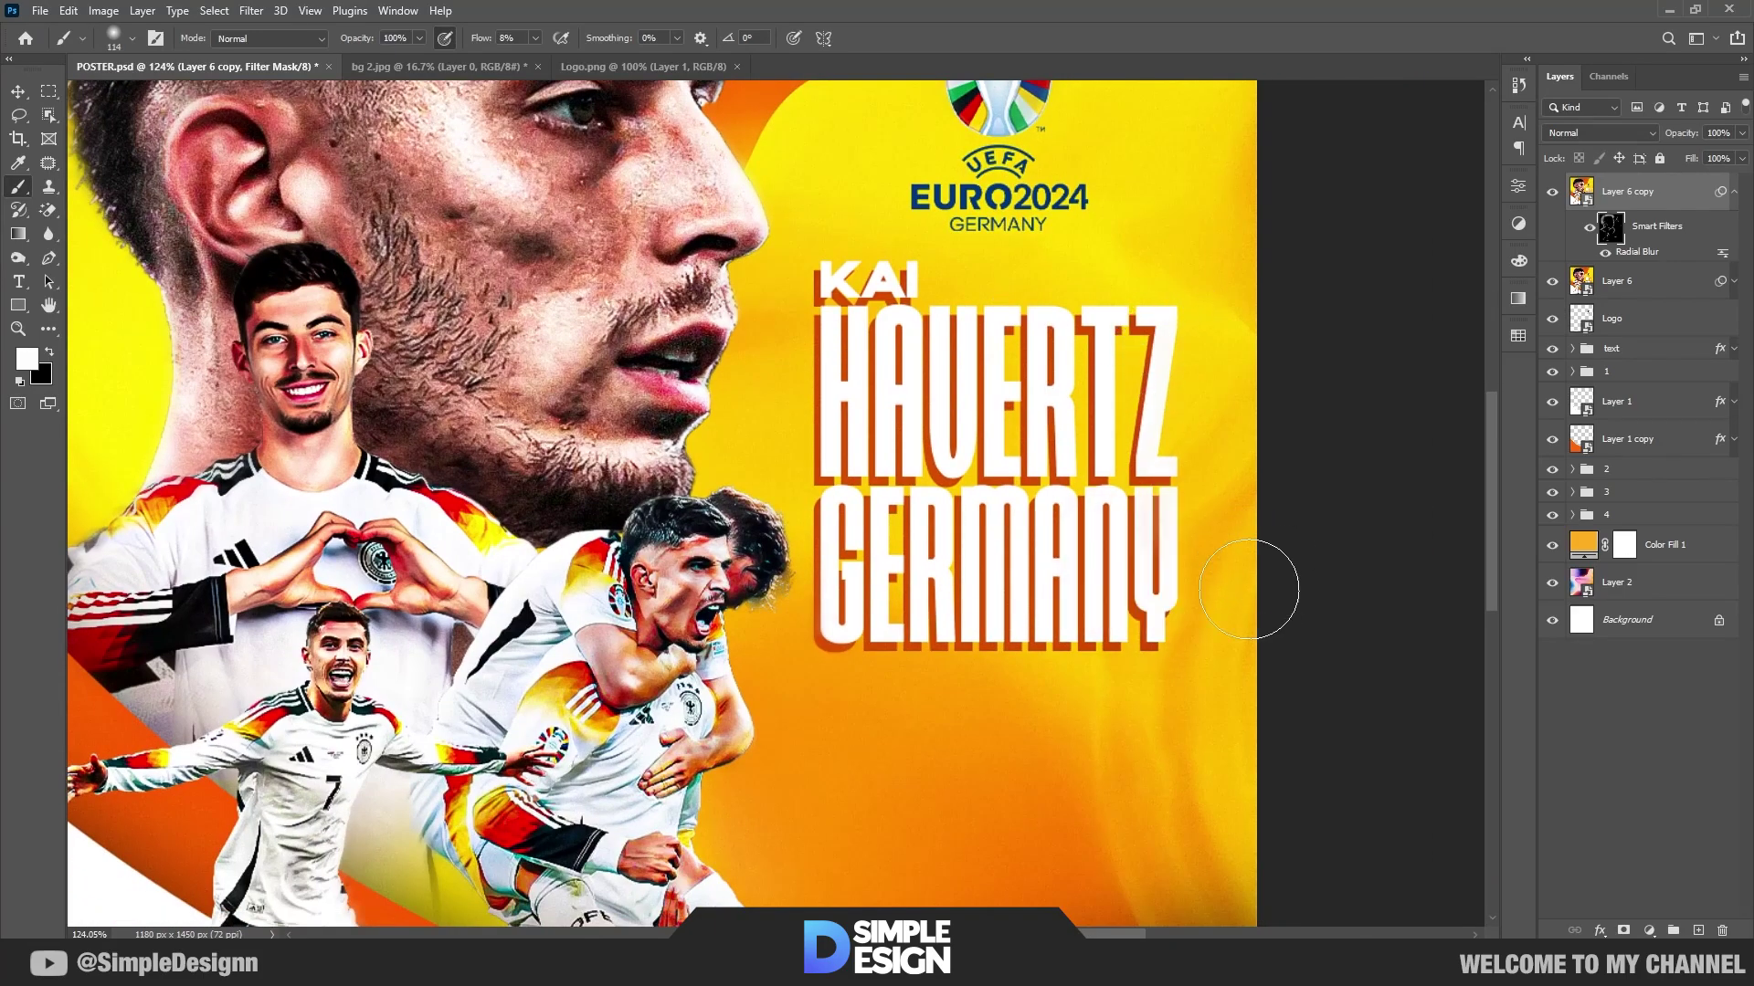
scroll(1261, 587, down, 3)
scroll(1142, 786, down, 3)
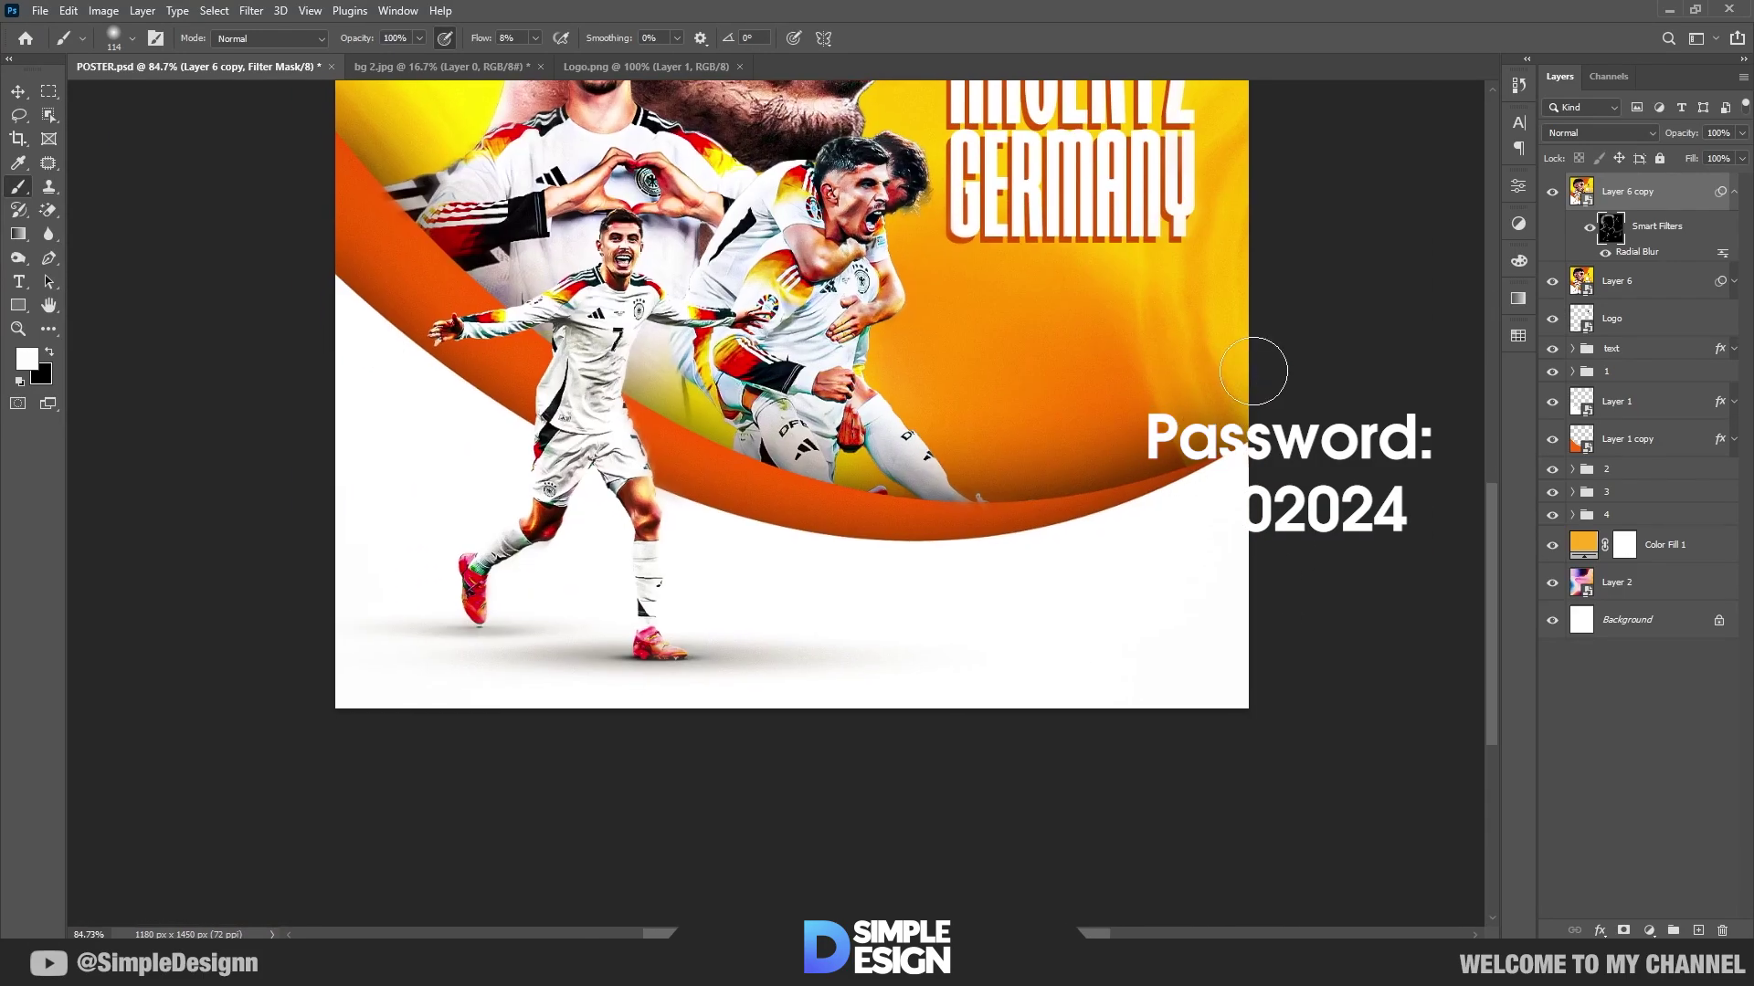
scroll(1198, 592, down, 2)
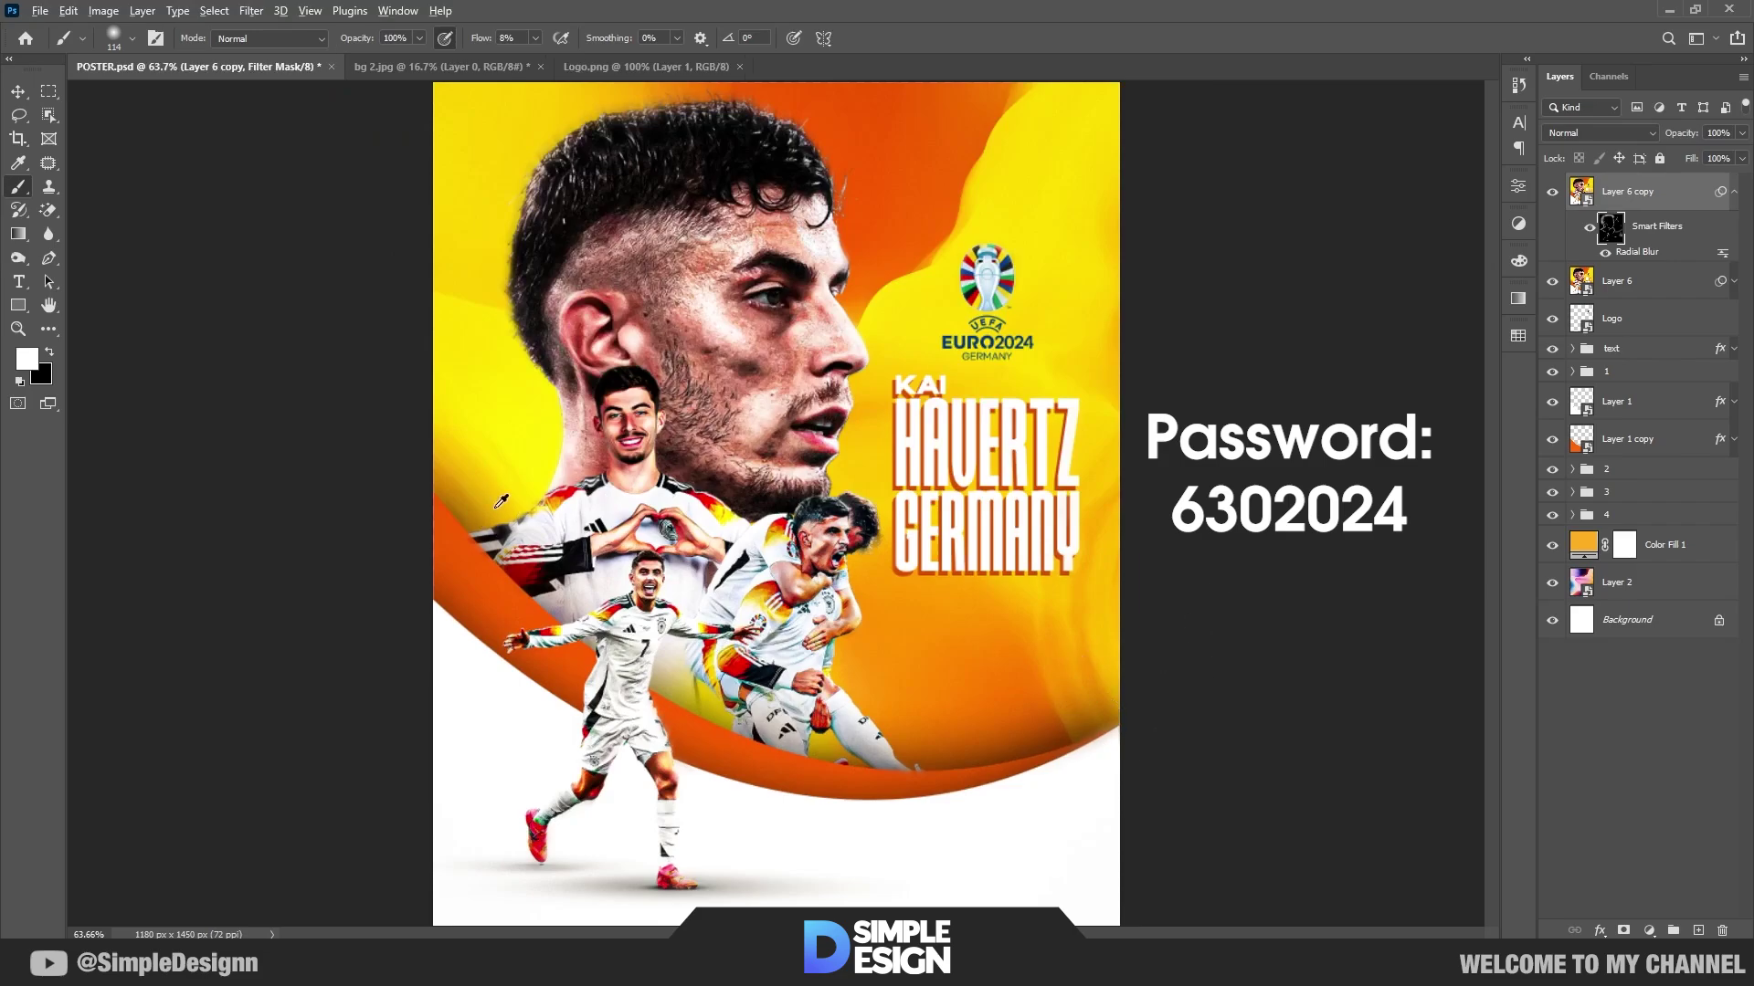
scroll(484, 534, up, 7)
key(bracketleft)
key(bracketleft)
key(bracketleft)
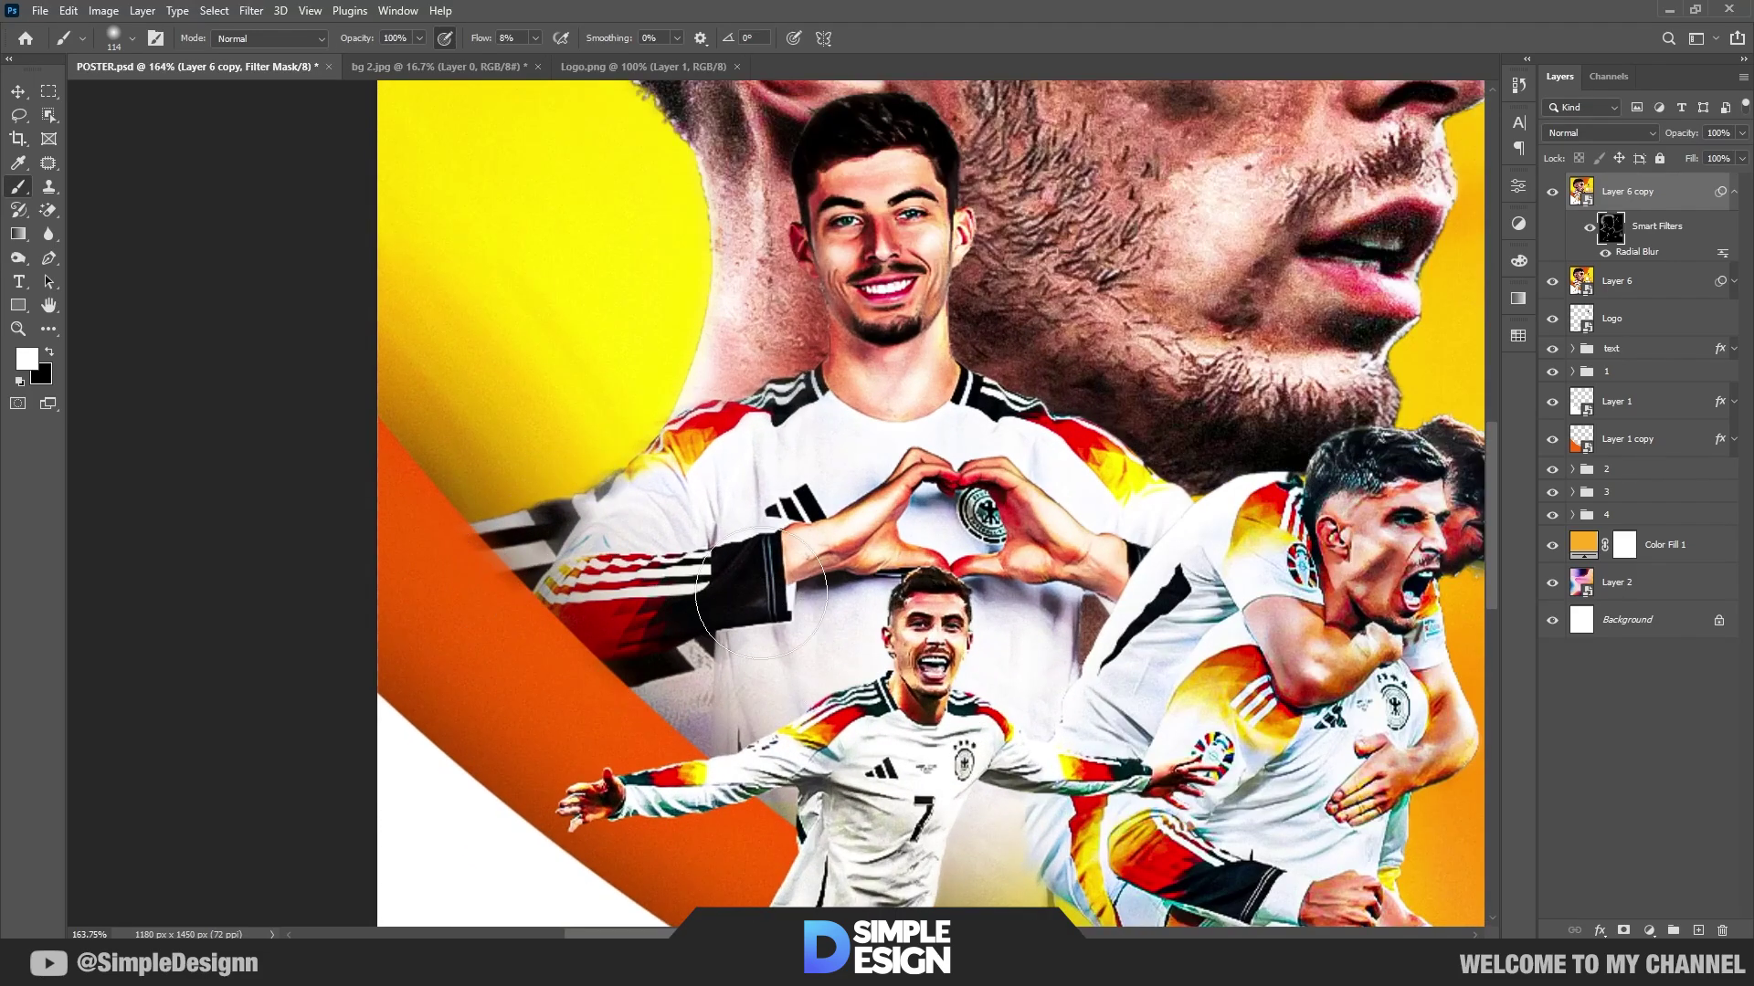
scroll(755, 663, down, 2)
scroll(896, 699, up, 5)
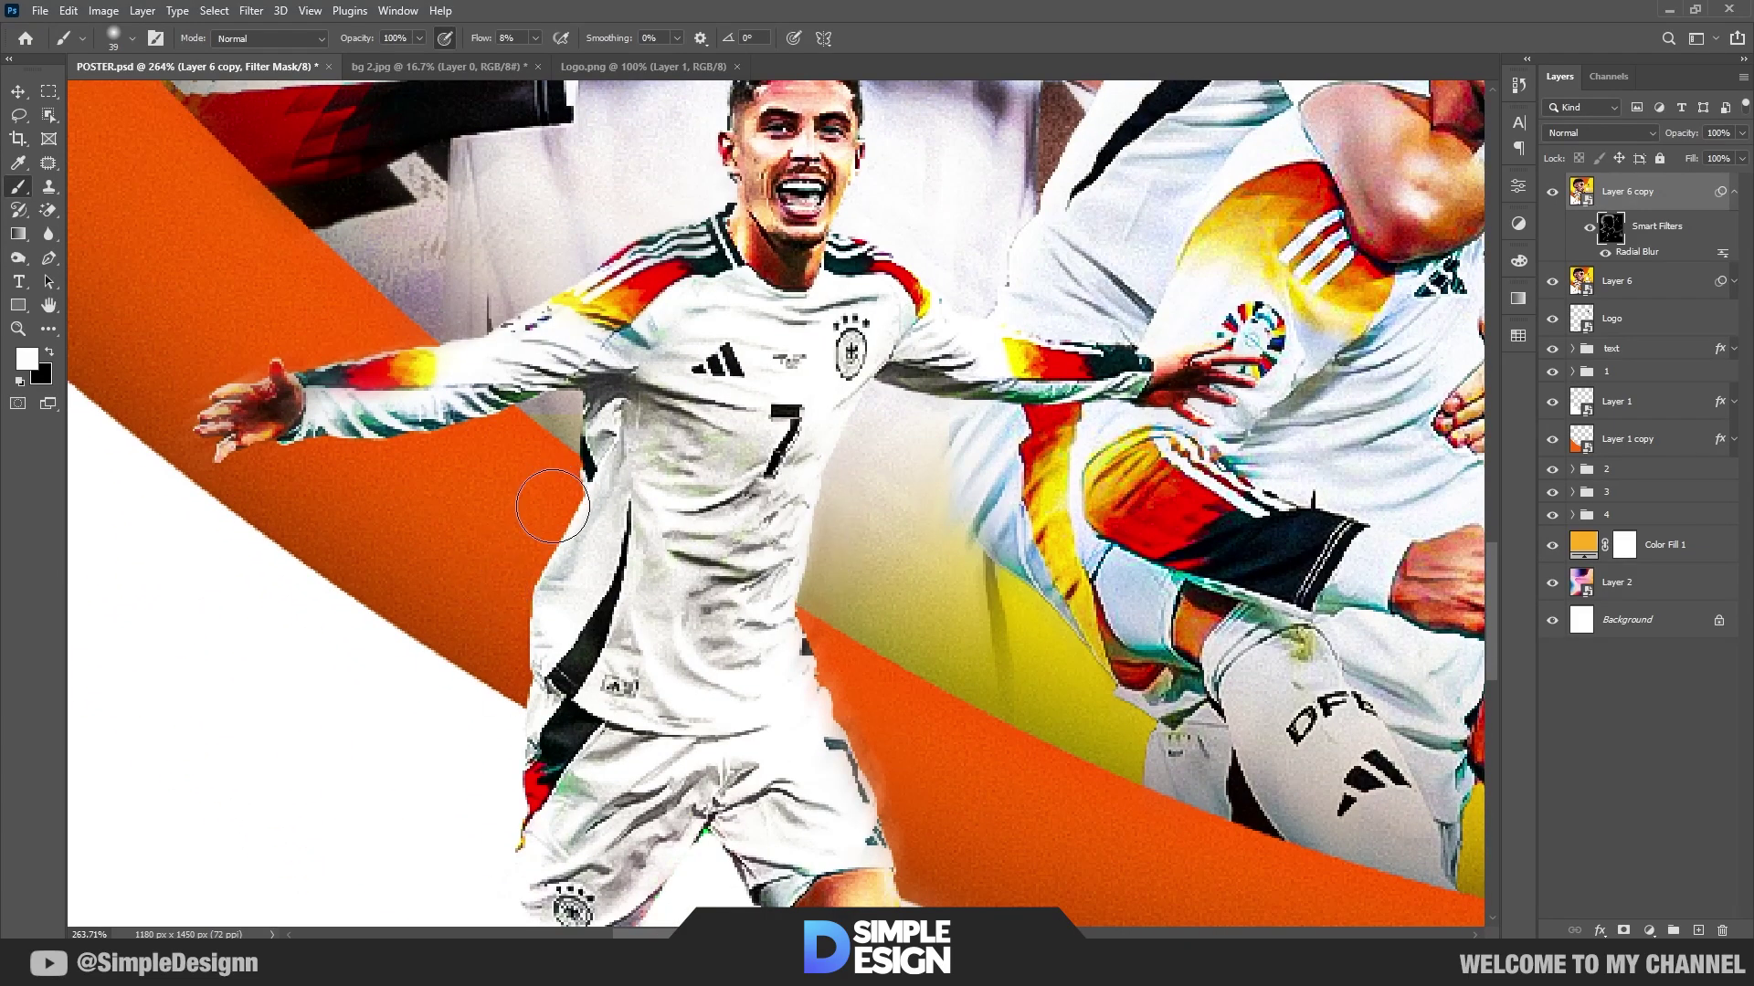
scroll(916, 433, down, 3)
scroll(916, 433, down, 3)
scroll(916, 433, down, 2)
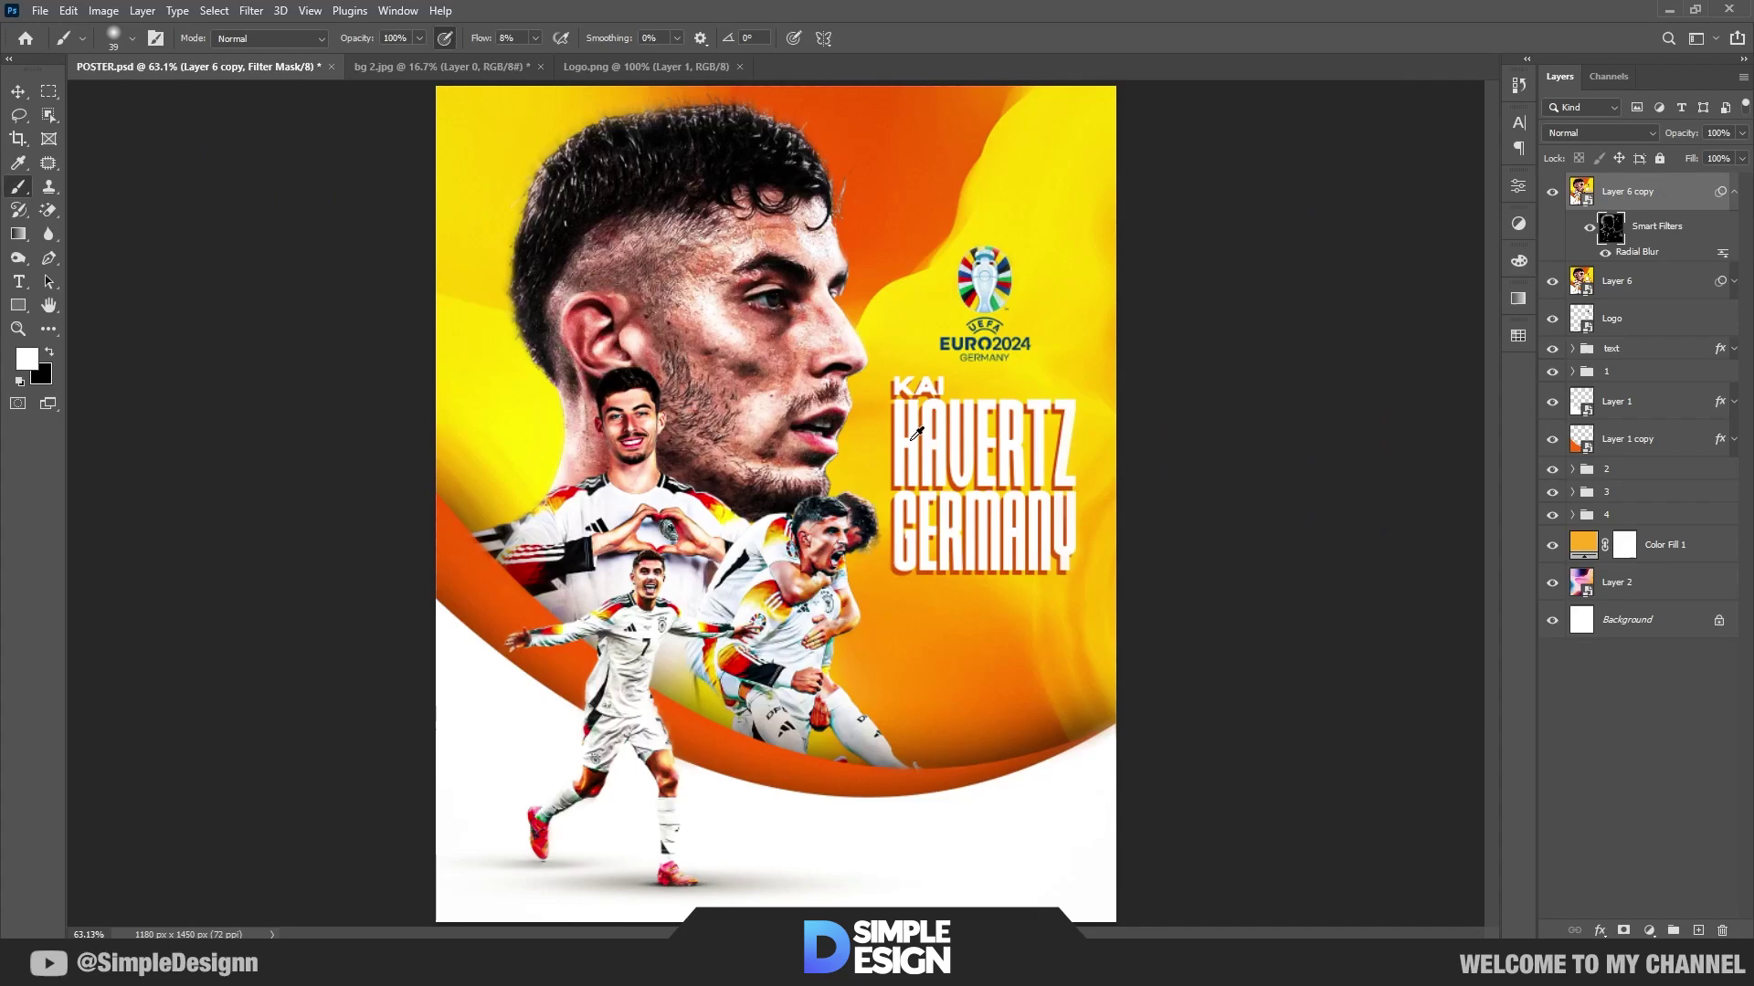
scroll(689, 194, up, 1)
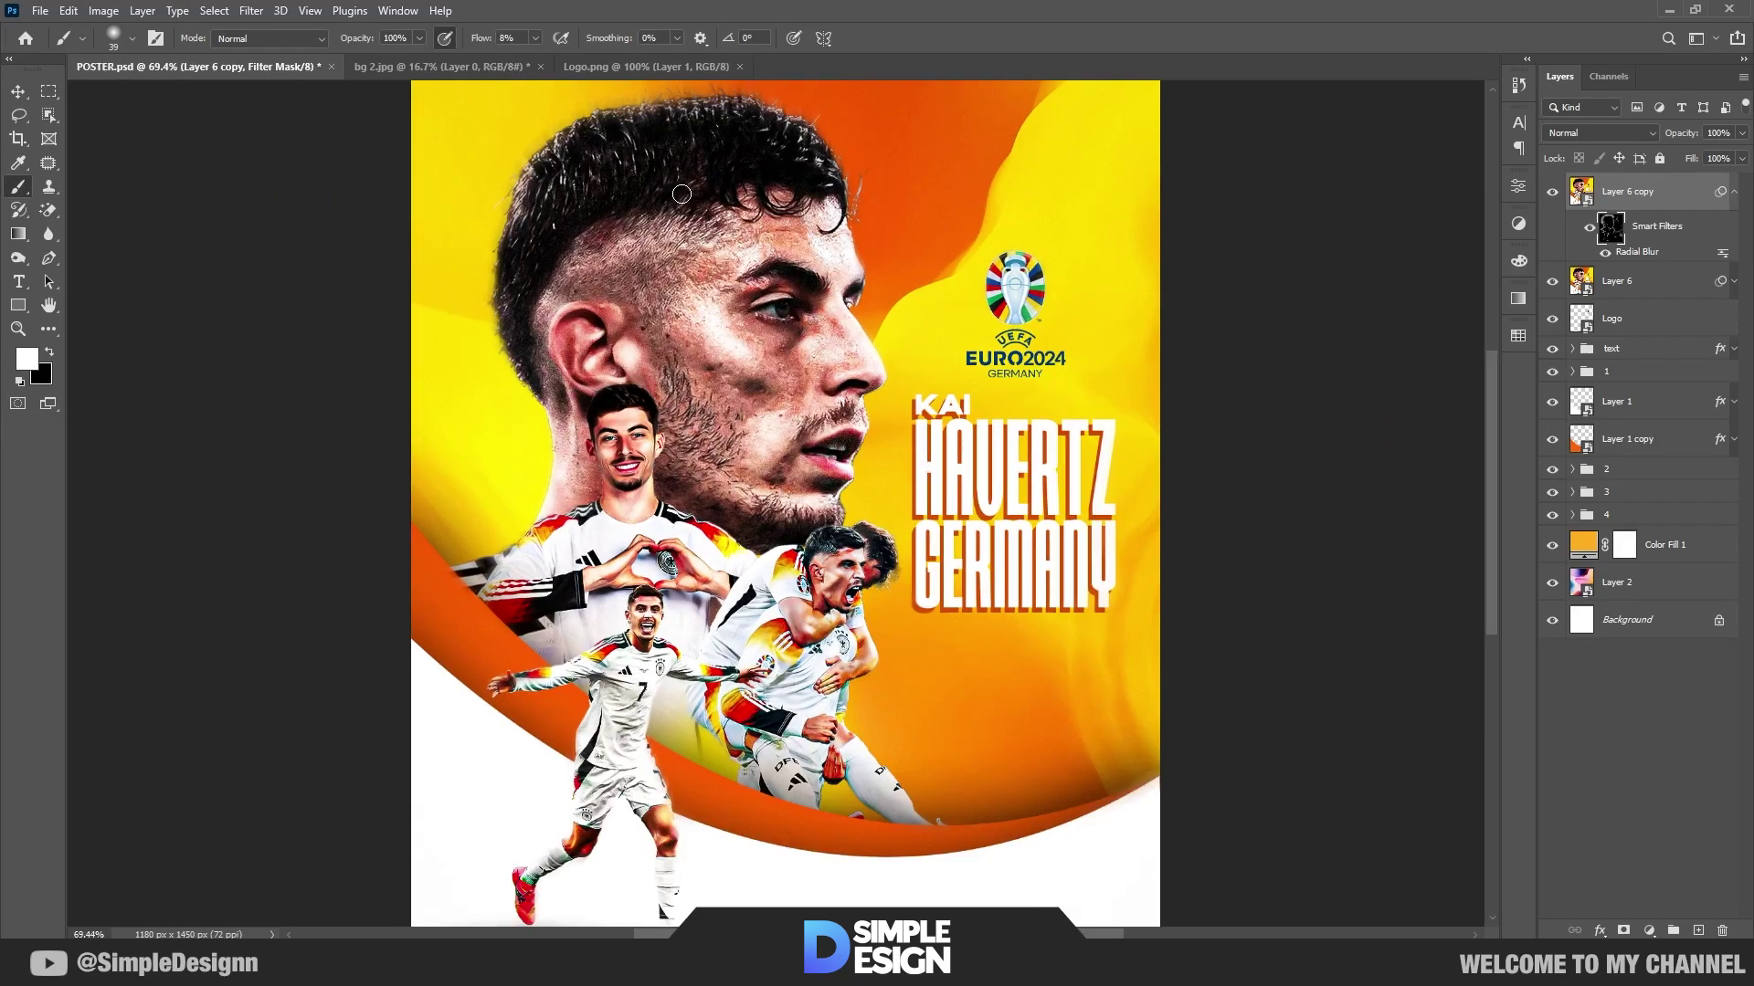
scroll(930, 378, down, 1)
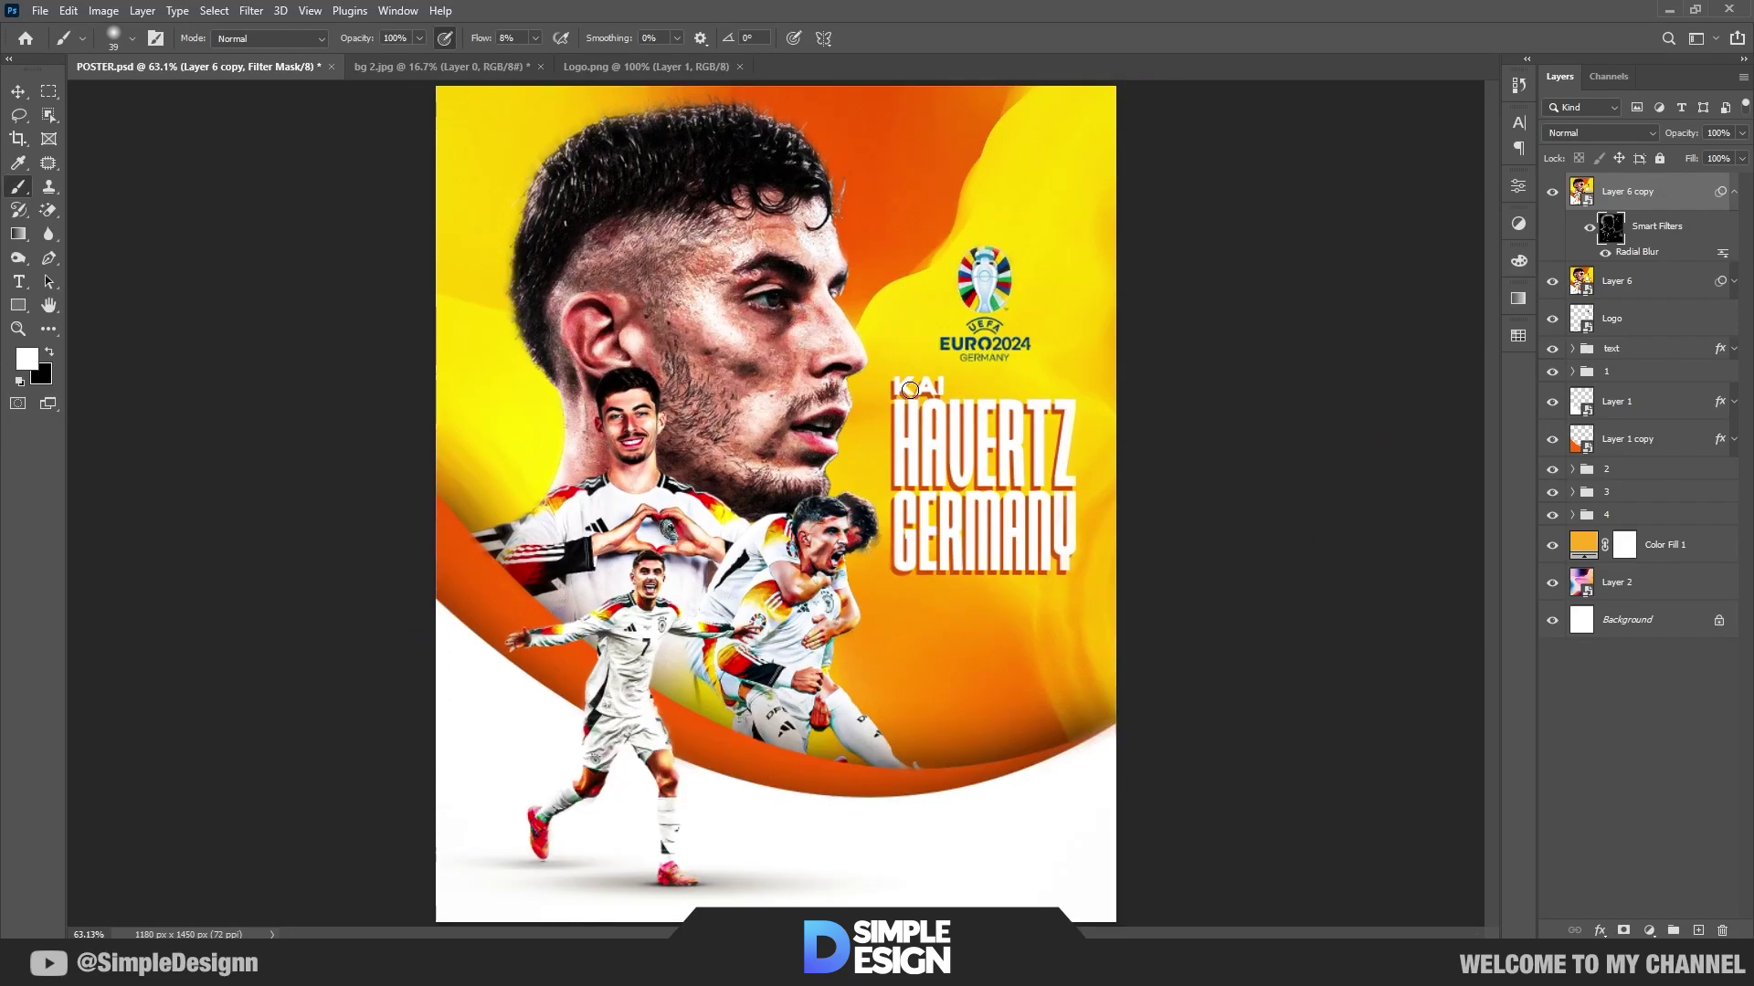
key(v)
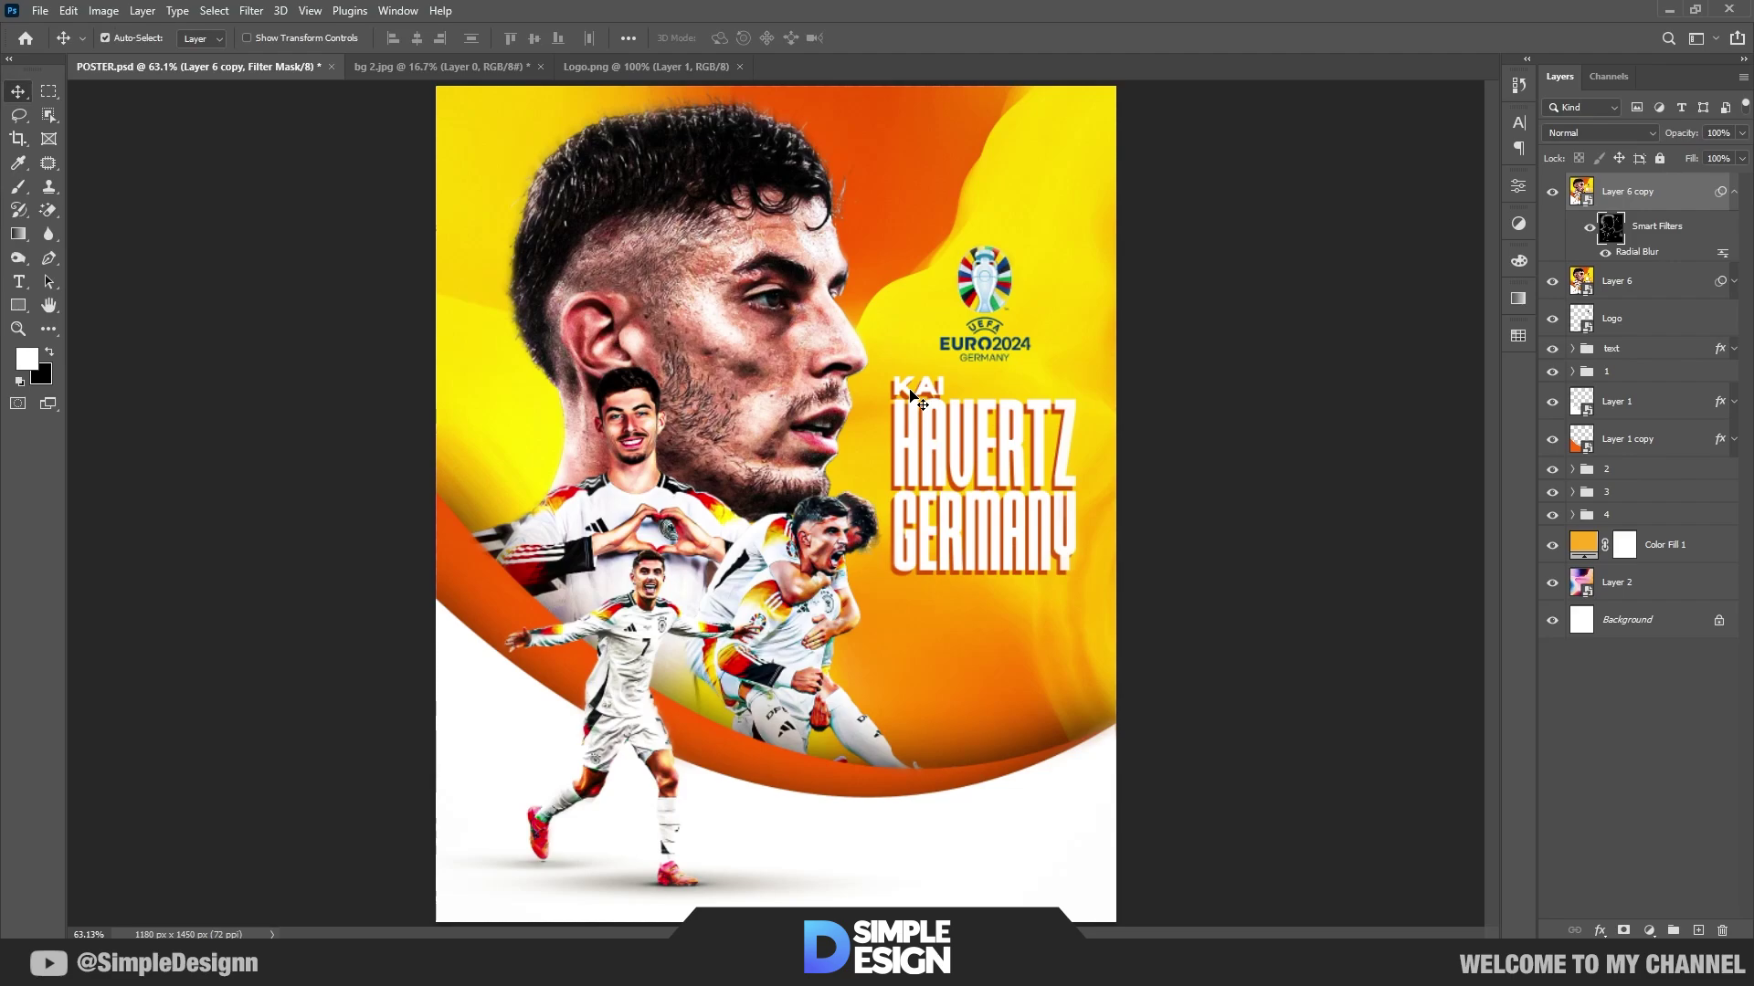
click(1735, 191)
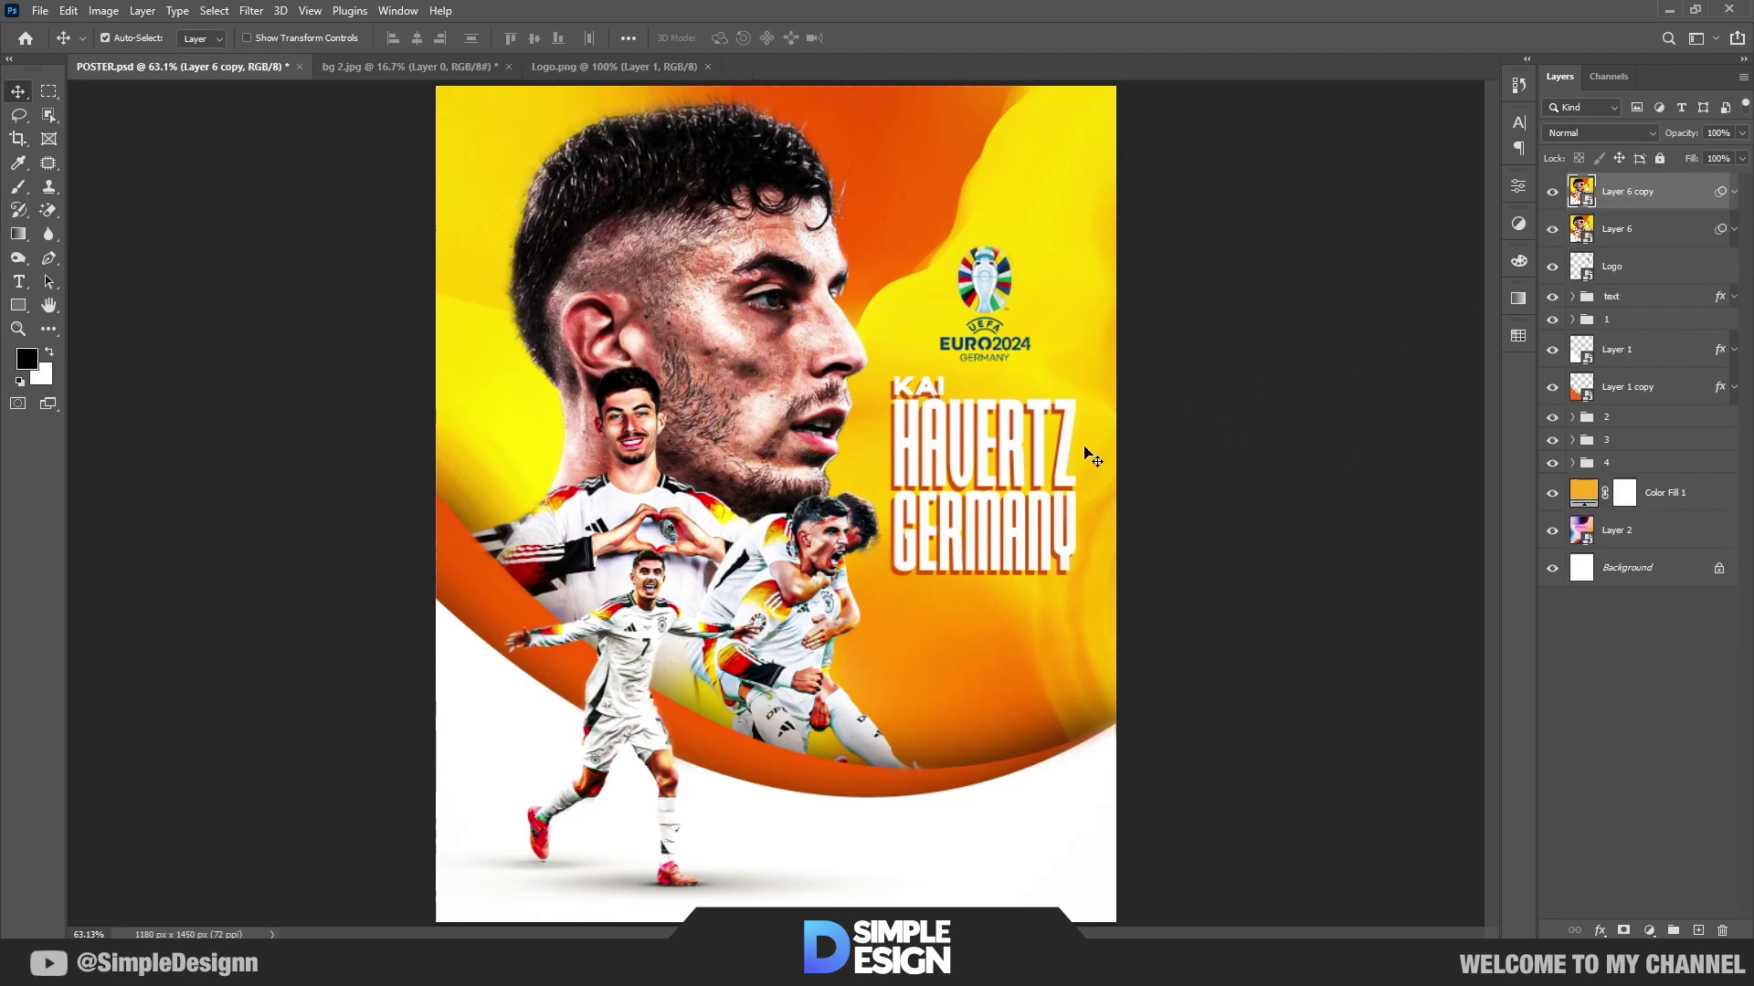
scroll(884, 539, down, 1)
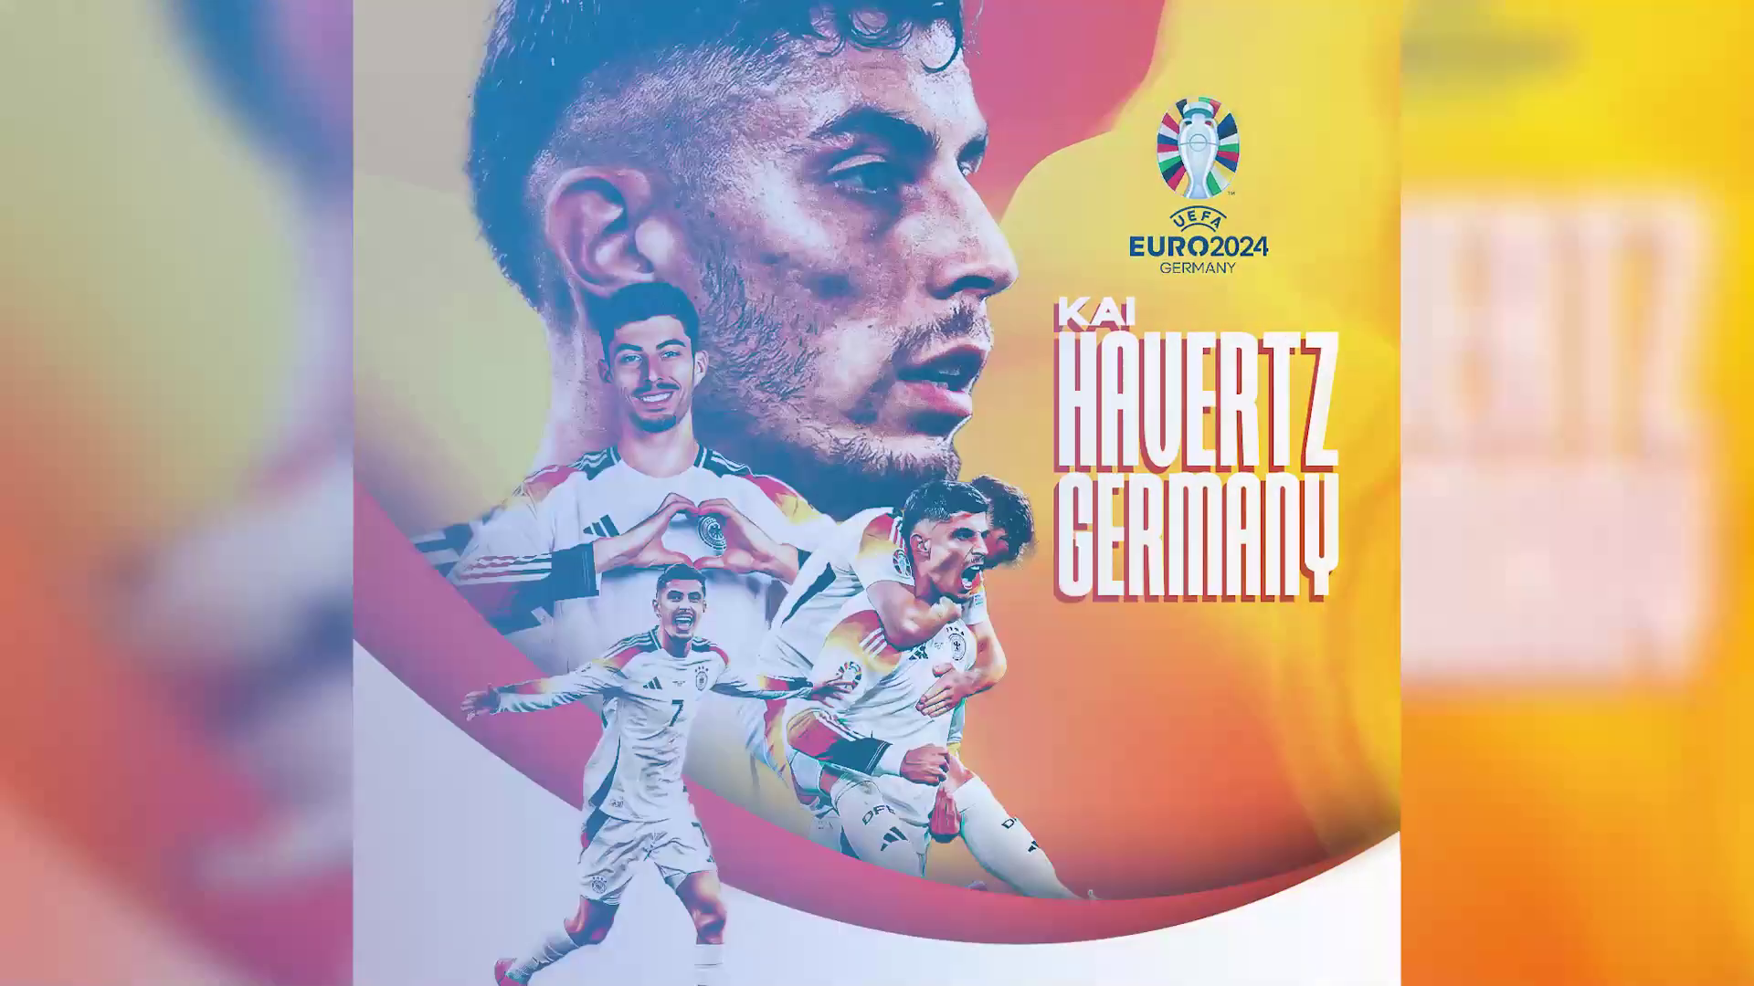